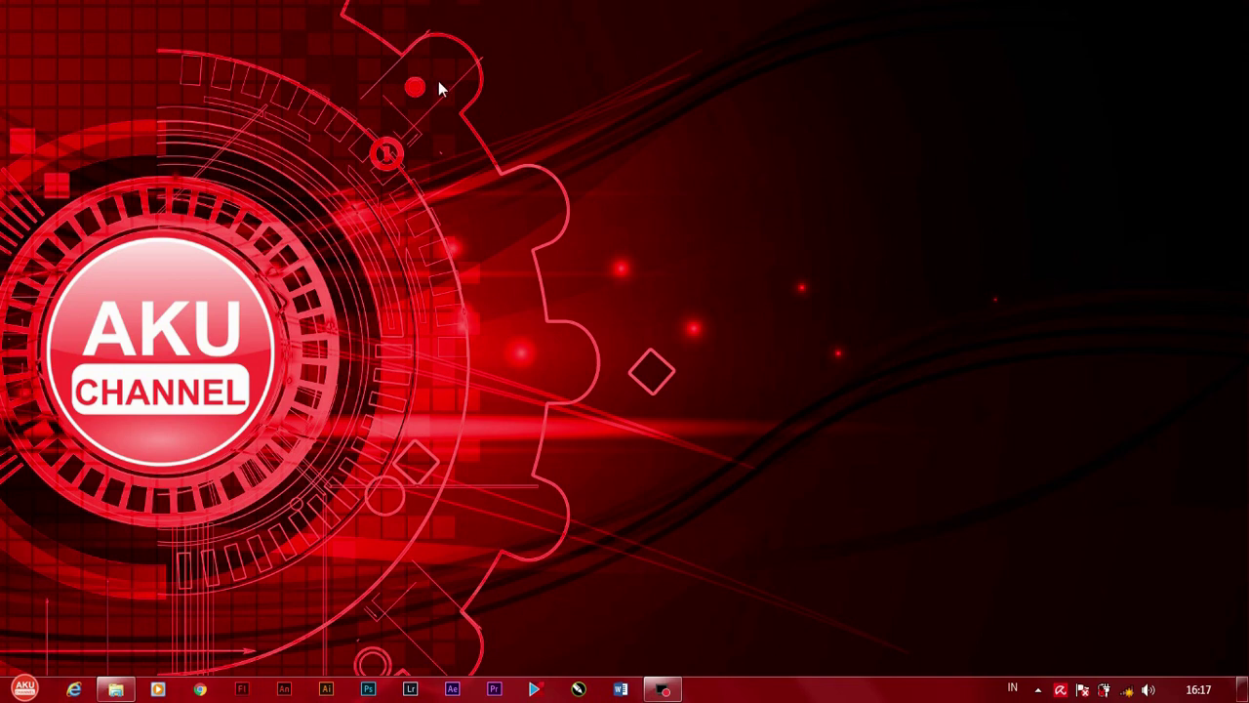
Step: Preview the larry_by_mf99k PNG from Sample Pictures in the photo viewer, zoom in, then close it
left_click(116, 689)
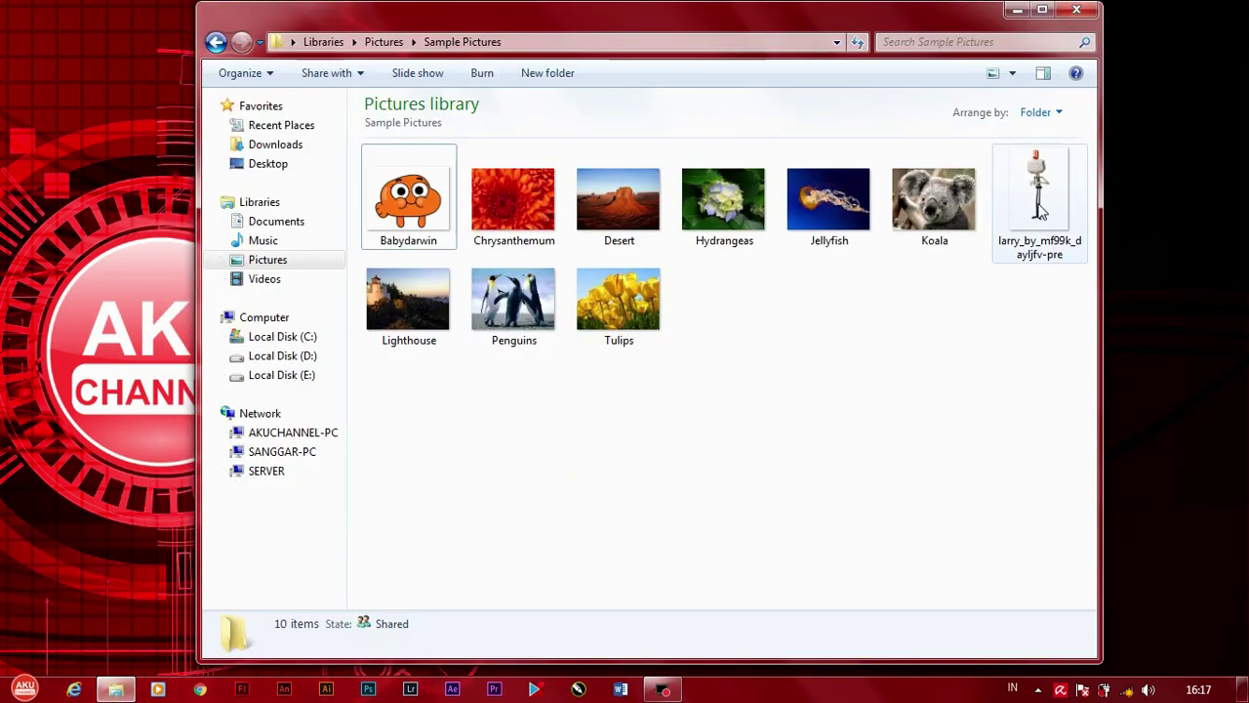
left_click(1040, 206)
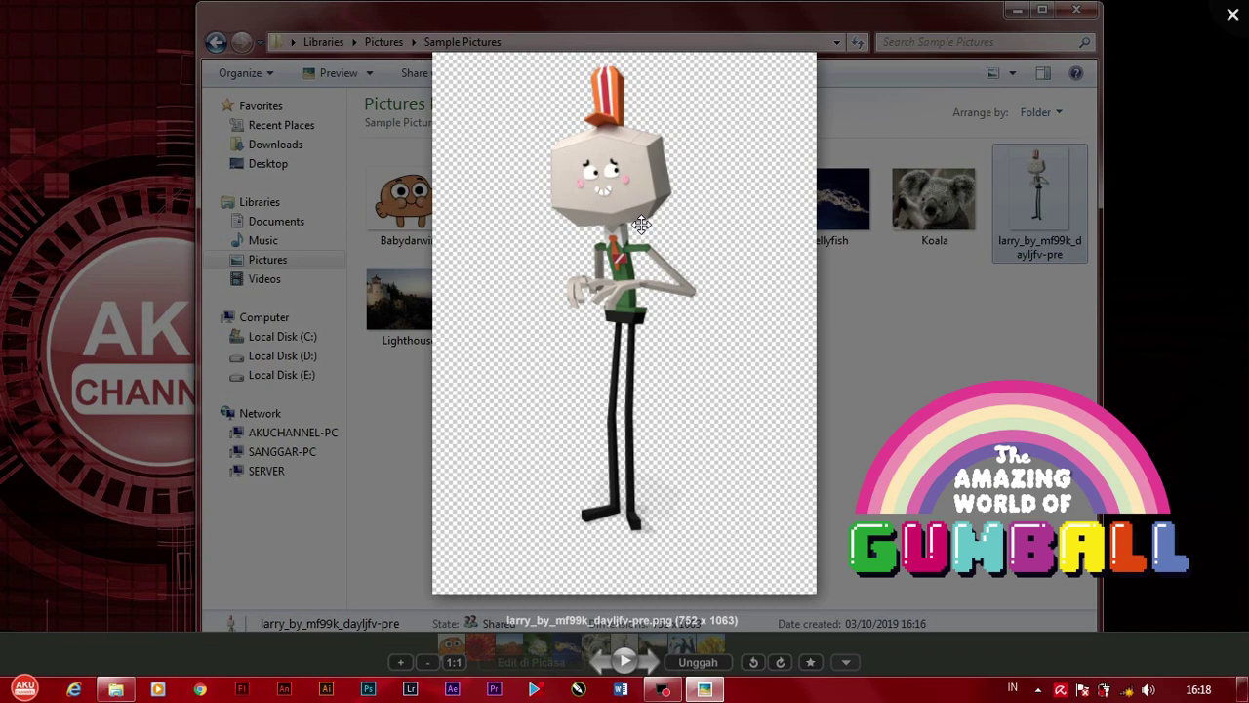
scroll(622, 200, "up", 3)
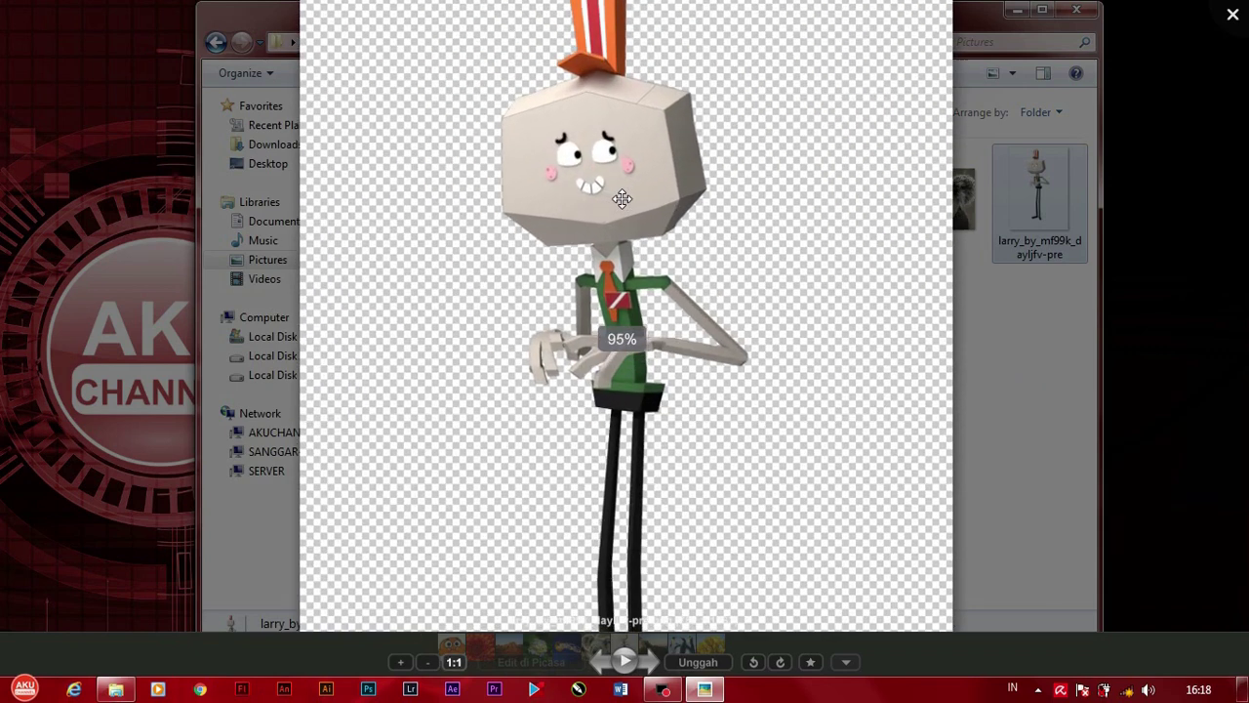
left_click(1233, 14)
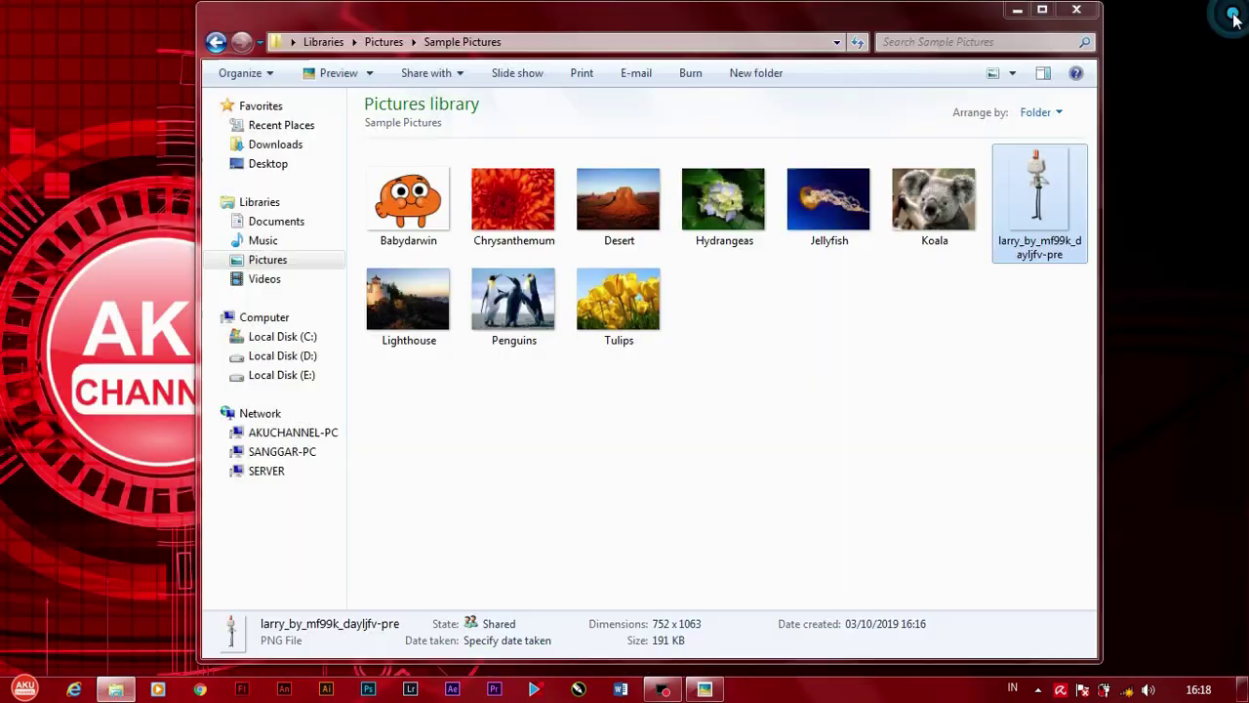
Step: Deselect the character image and launch CorelDRAW 2018 from the taskbar
left_click(776, 462)
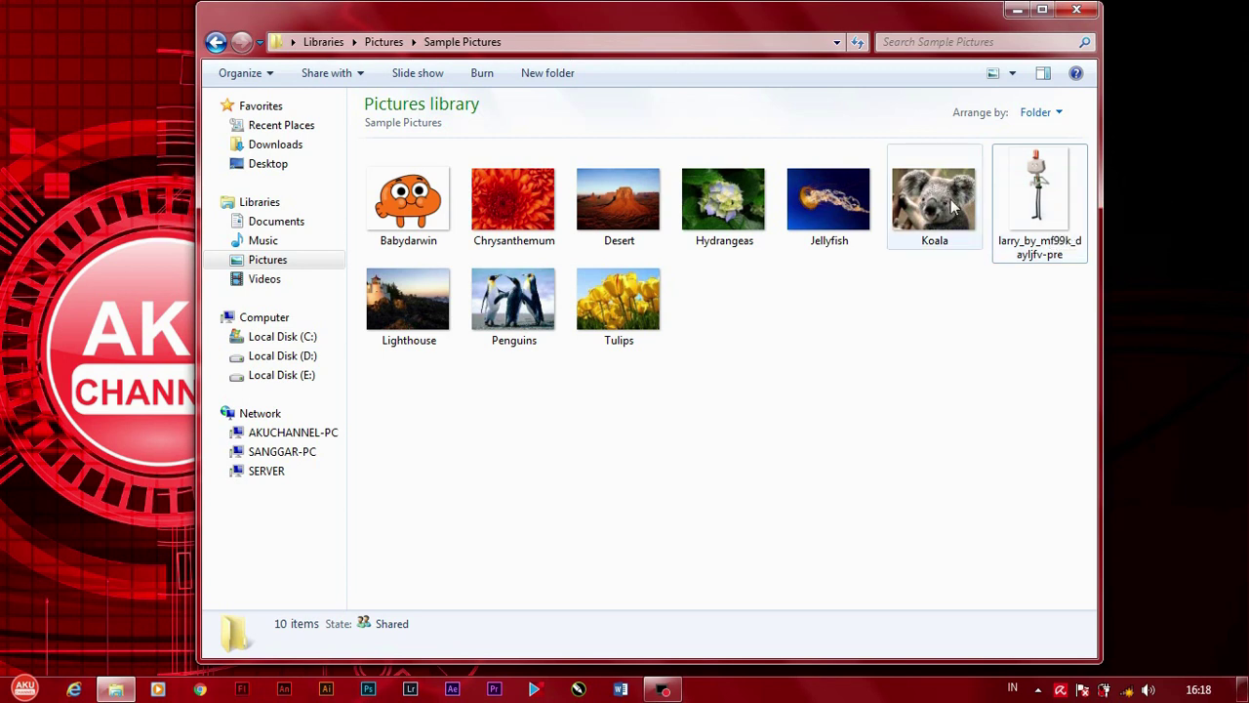
left_click(586, 693)
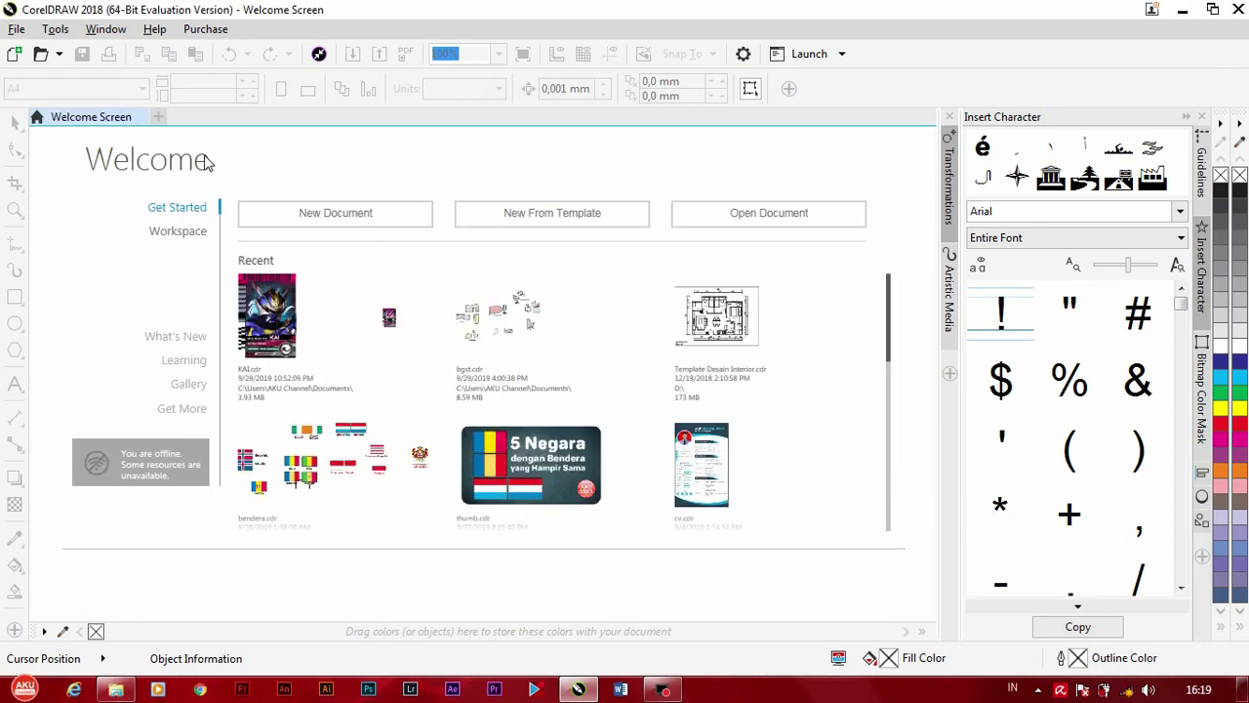
Step: Start a new document and drag the character PNG from Sample Pictures onto the canvas
left_click(14, 55)
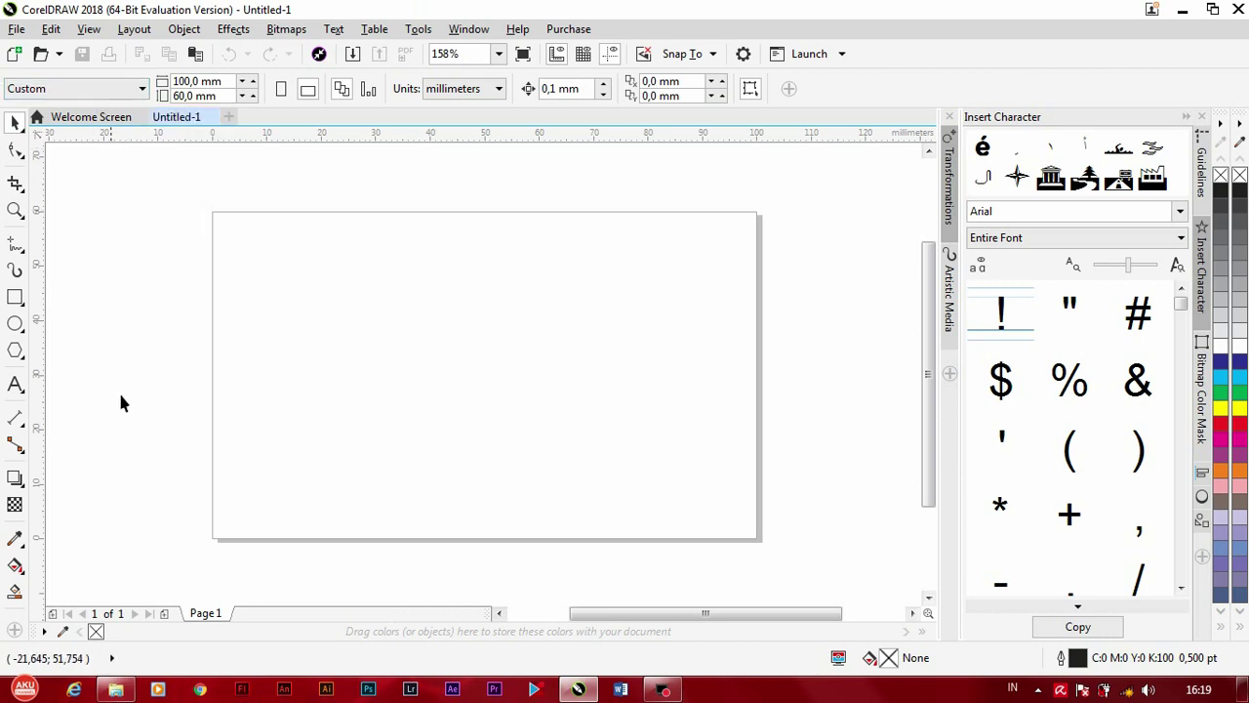
left_click(115, 689)
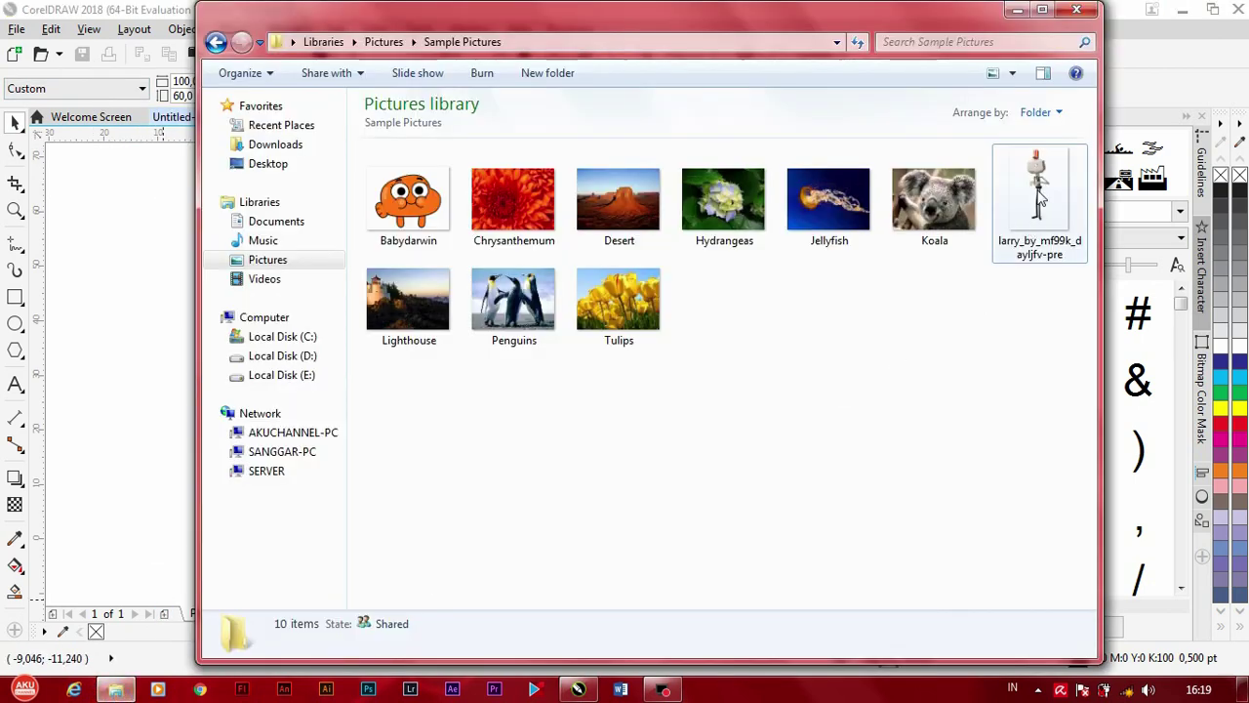
left_click_drag(1041, 195, 139, 369)
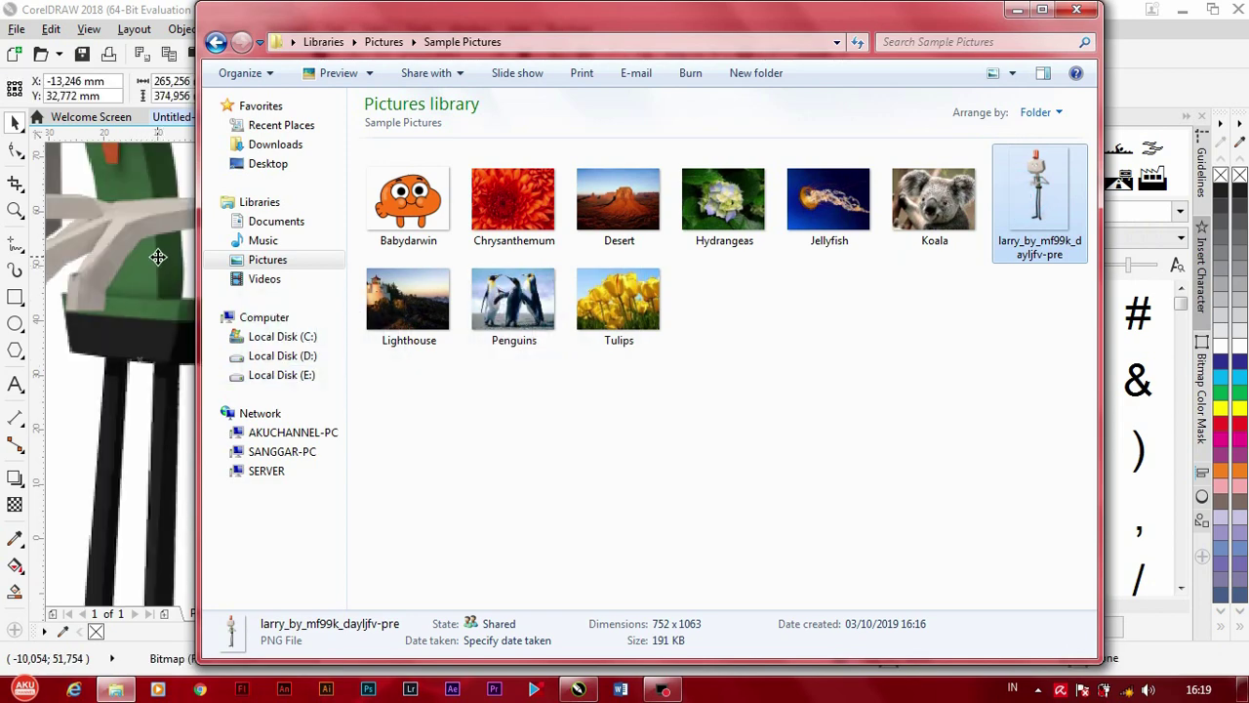
left_click(158, 257)
Step: Draw a rectangle framing the imported character image
scroll(337, 325, "down", 5)
scroll(334, 293, "up", 3)
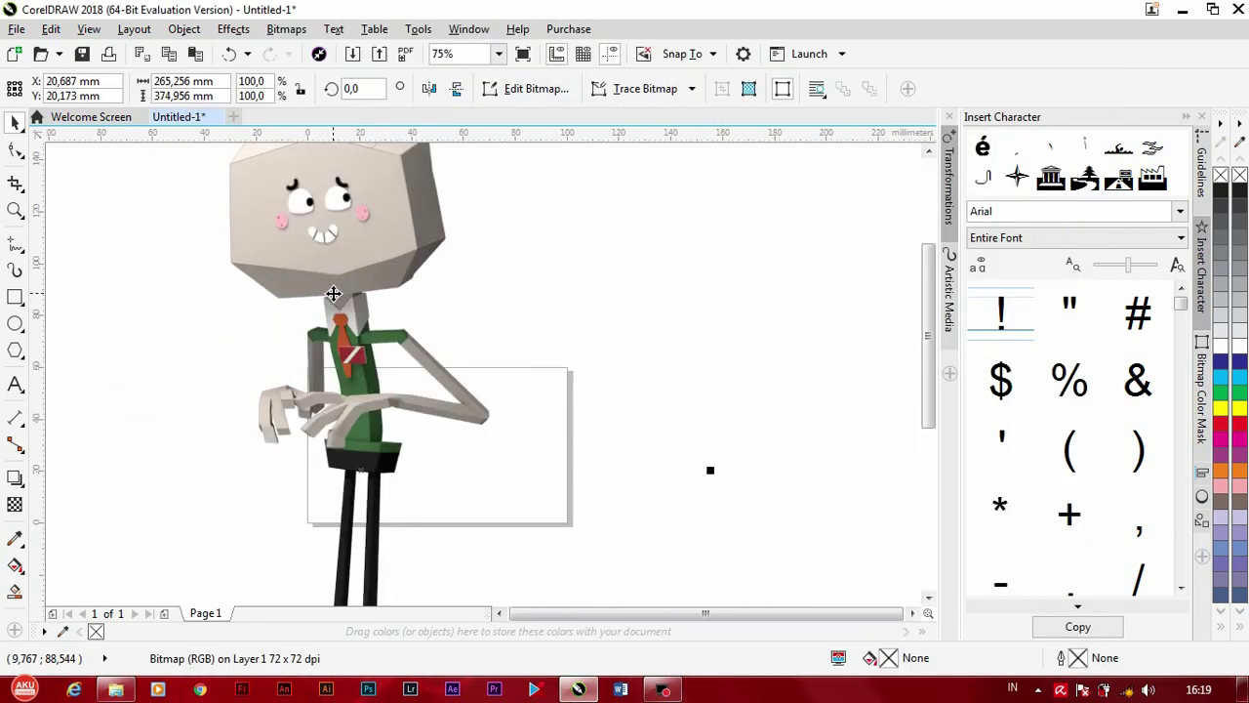
scroll(334, 293, "down", 2)
scroll(420, 299, "down", 2)
middle_click_drag(391, 298, 296, 293)
left_click(15, 296)
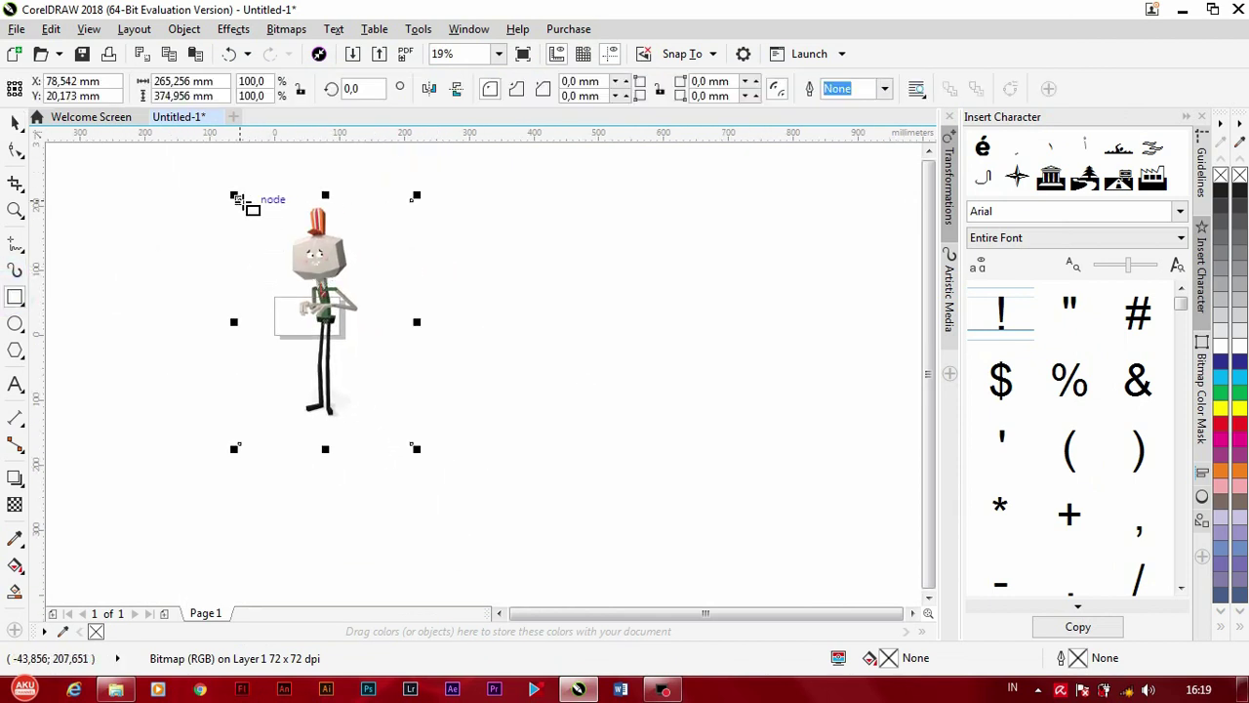
left_click_drag(240, 201, 395, 431)
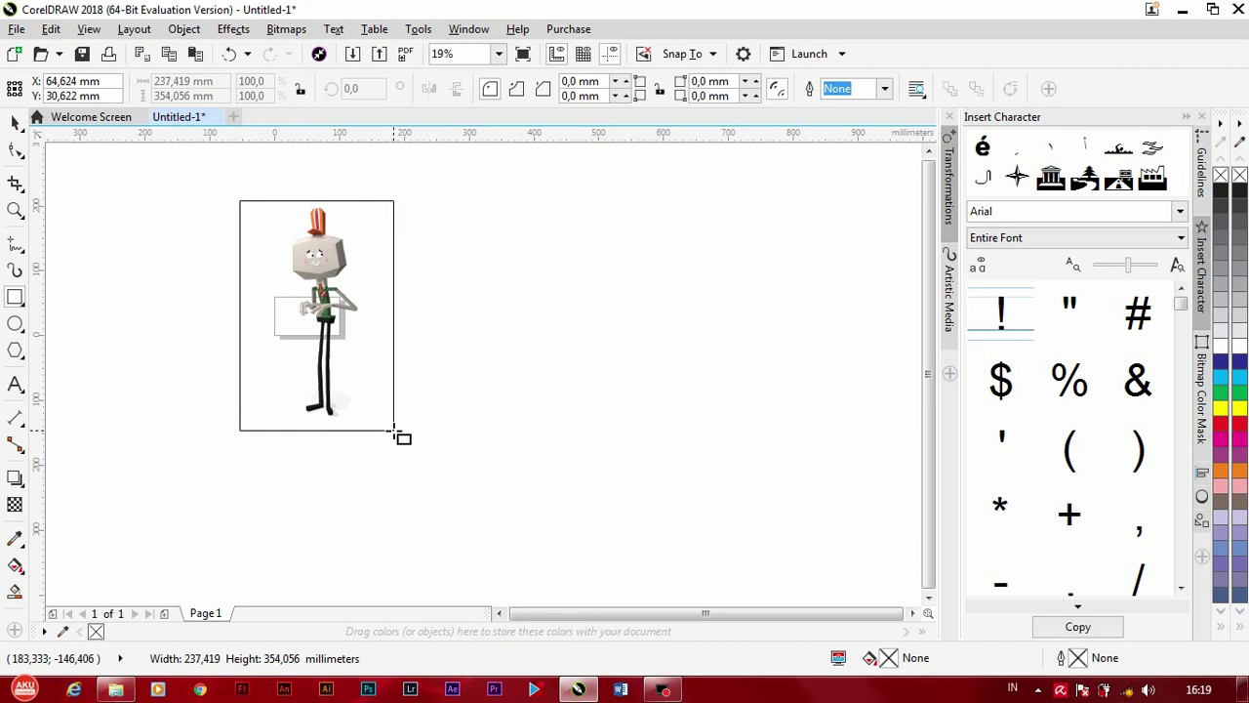
Step: Resize the rectangle to 230 × 350 mm and move it to the right of the character
left_click(15, 121)
left_click(78, 232)
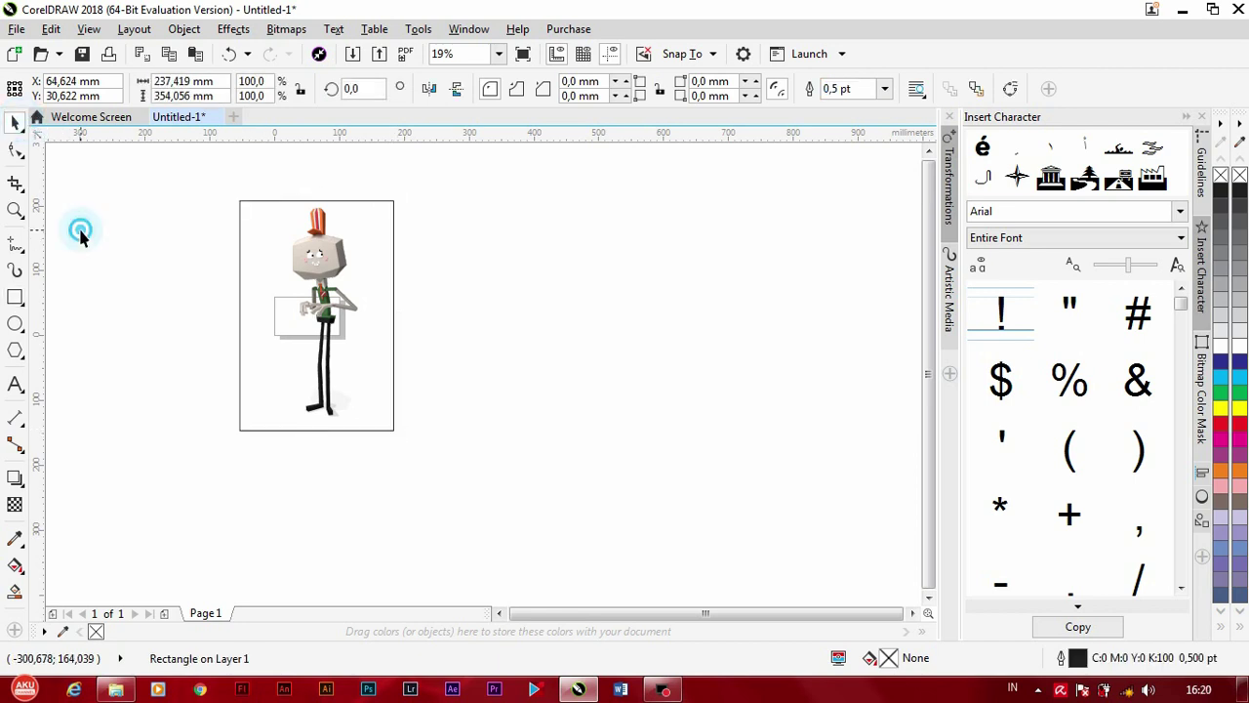
left_click(242, 207)
left_click_drag(221, 81, 145, 86)
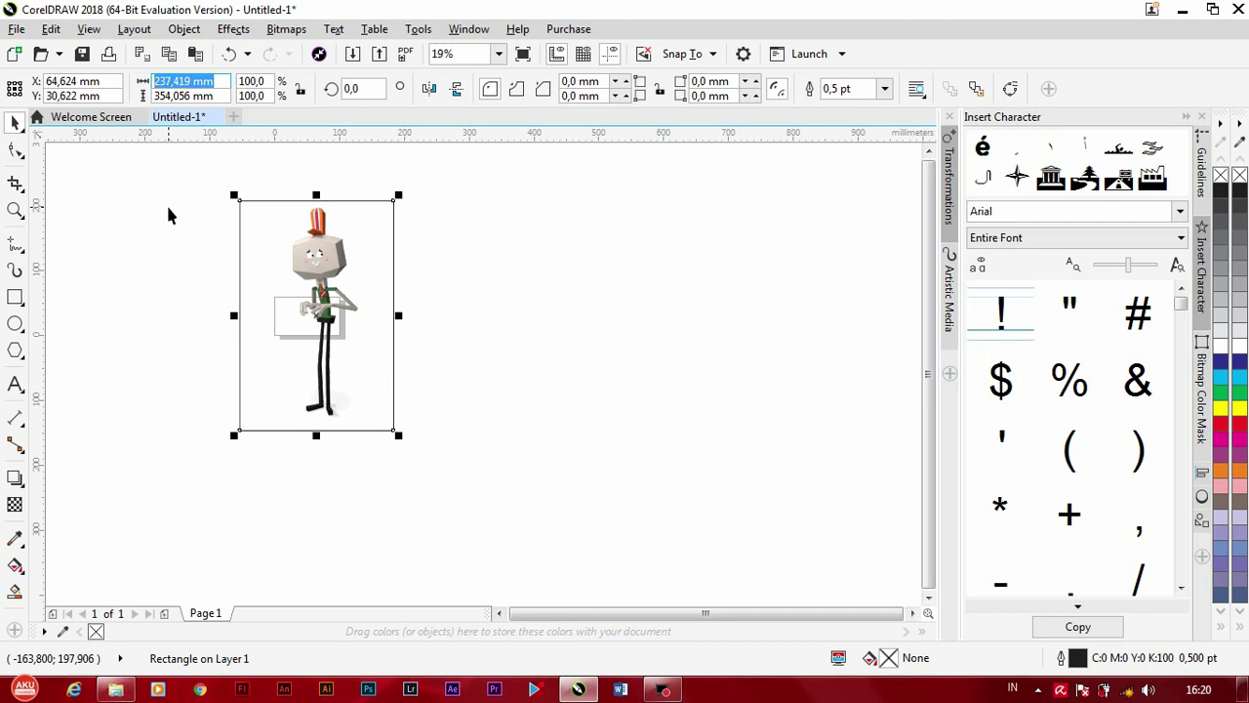
type("230")
key("Tab")
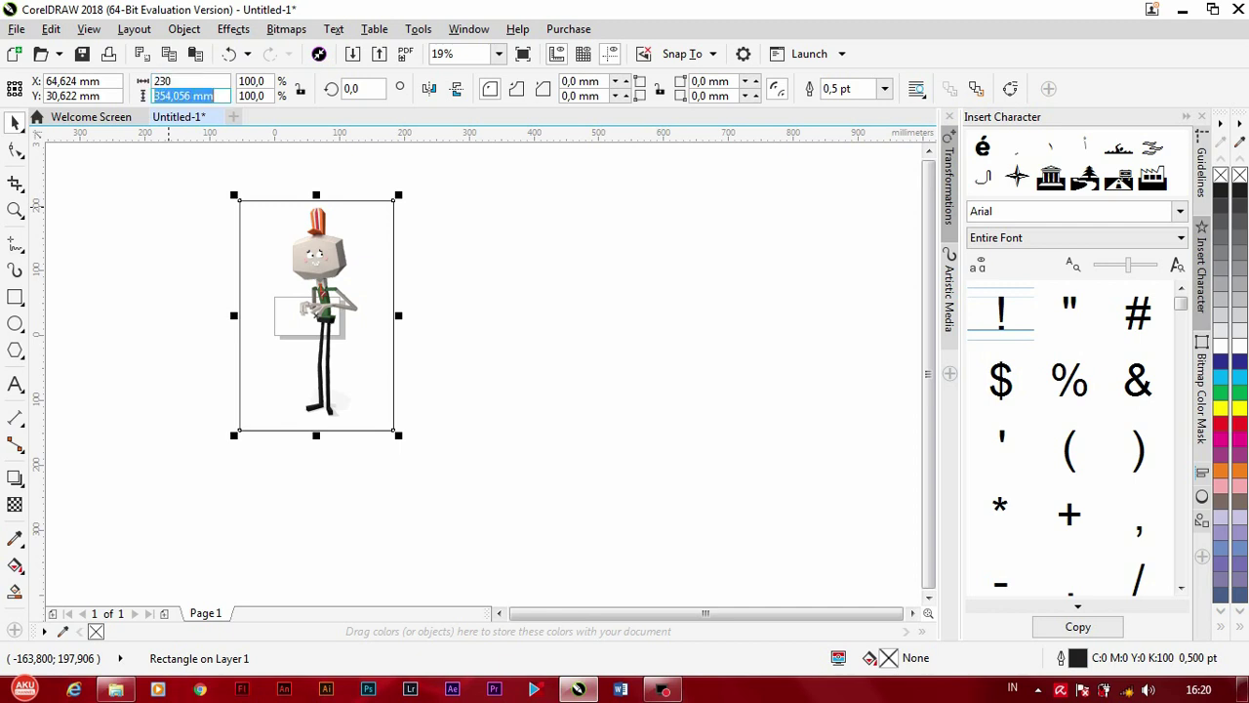
type("350")
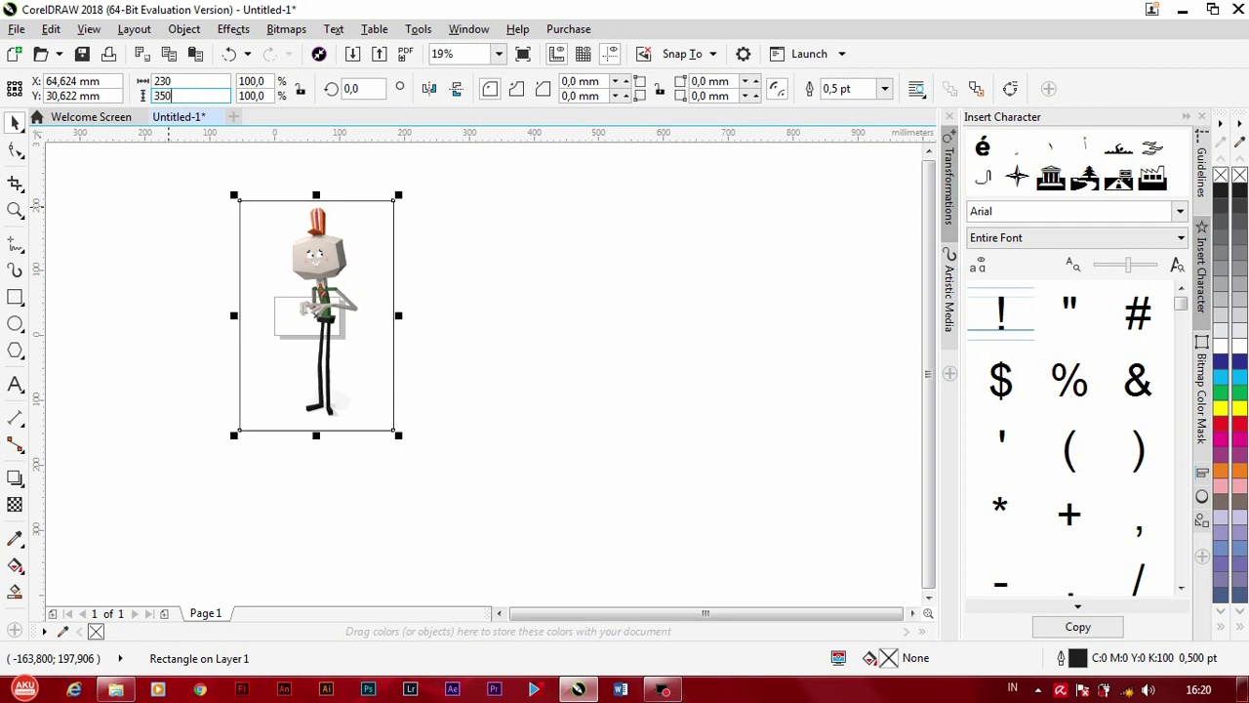
key("Return")
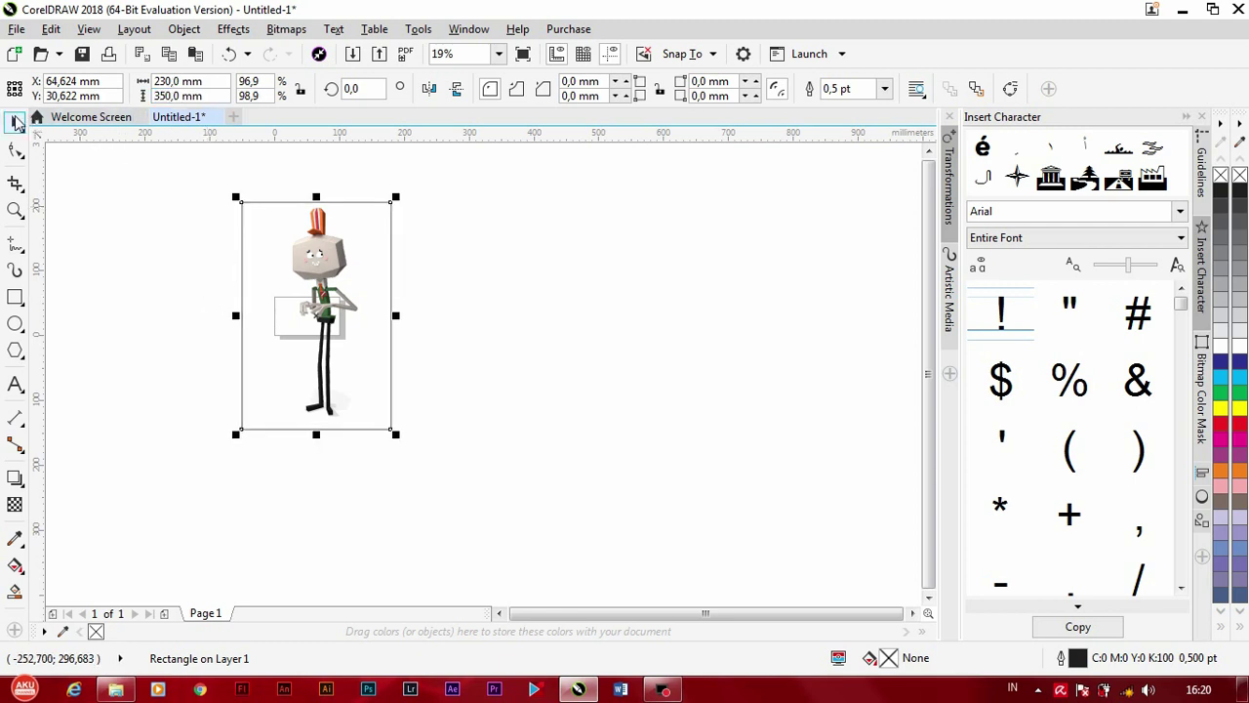
left_click(120, 215)
mouse_move(256, 281)
left_mouse_down()
mouse_move(429, 295)
mouse_move(429, 284)
left_mouse_up()
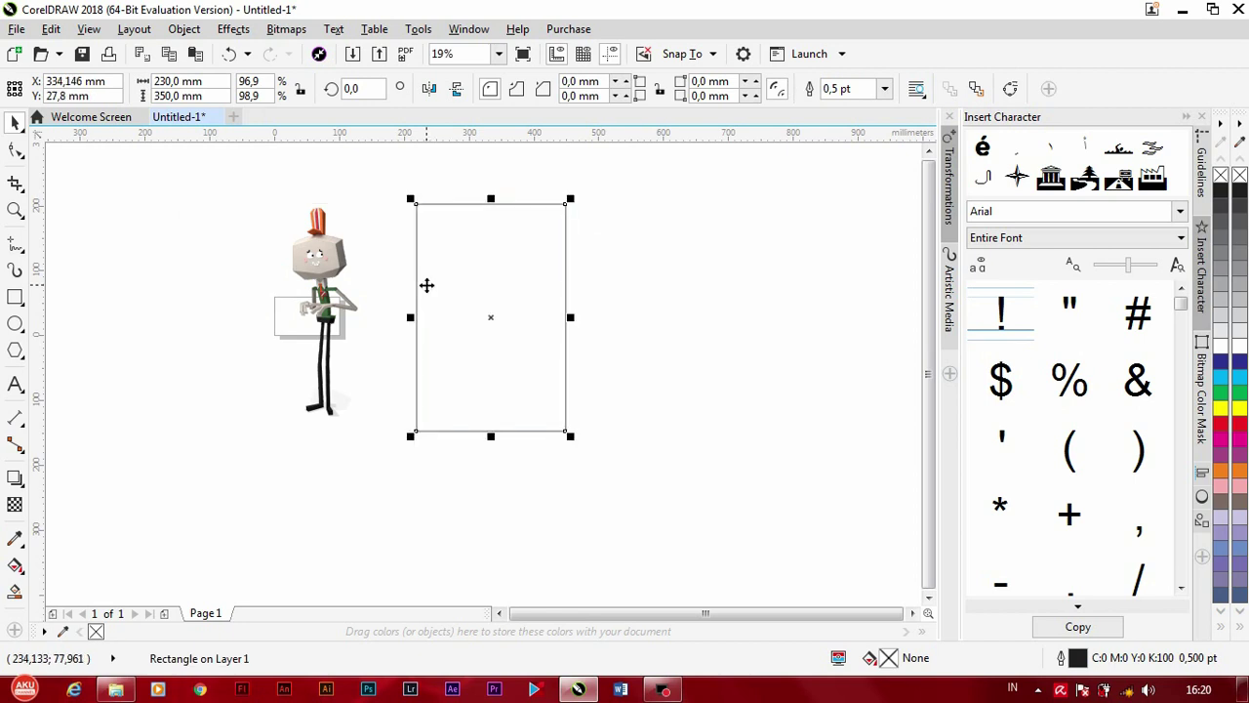
Step: Add a 'Tampak Depan' text label in the frame's bottom-left corner
scroll(450, 356, "up", 2)
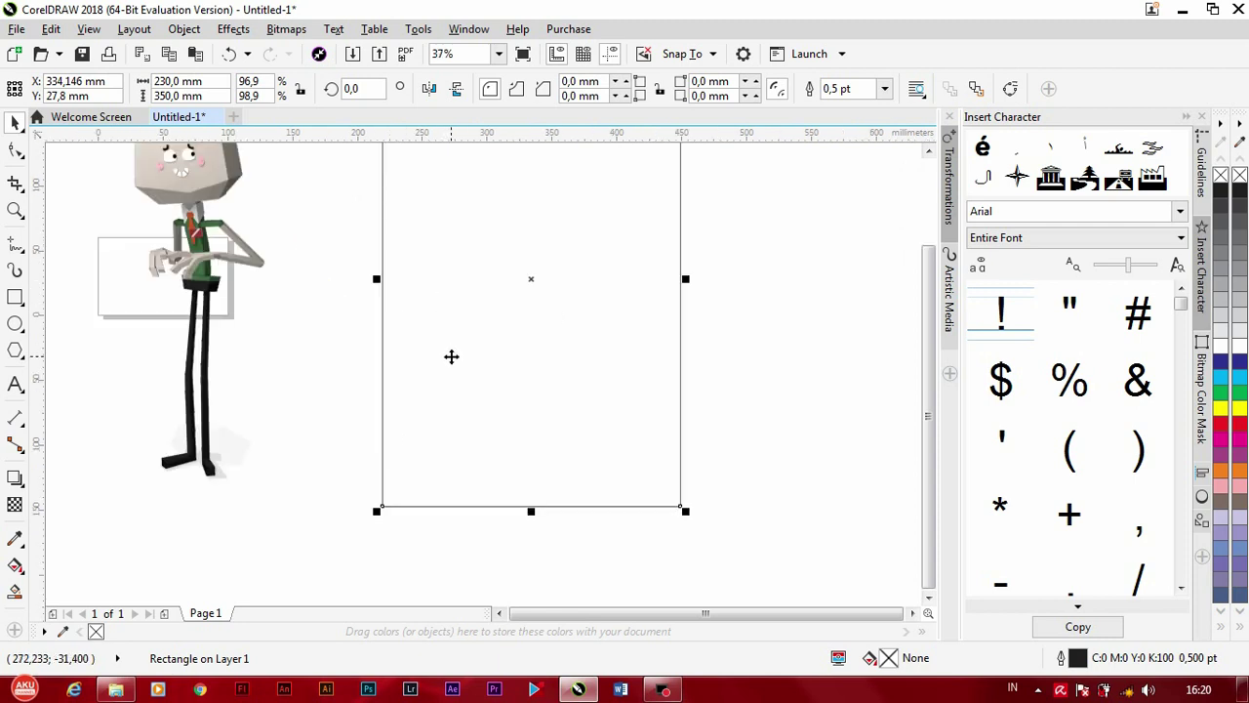
left_click(14, 384)
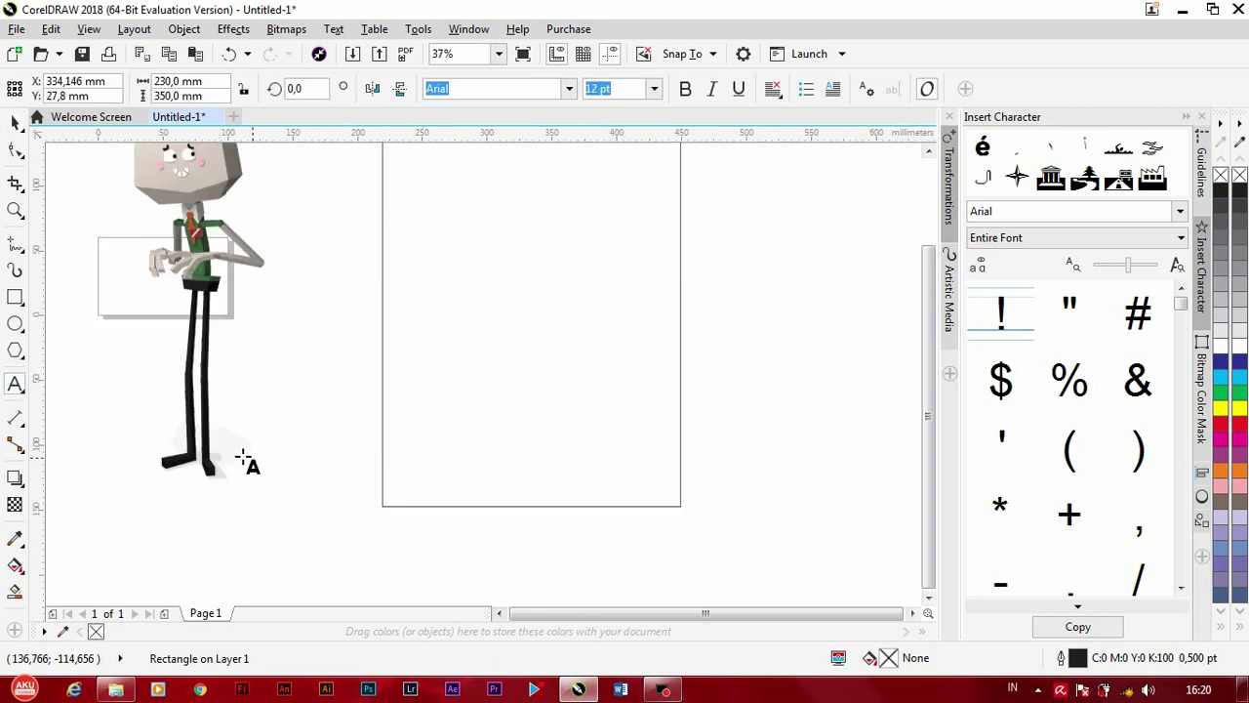
left_click(304, 521)
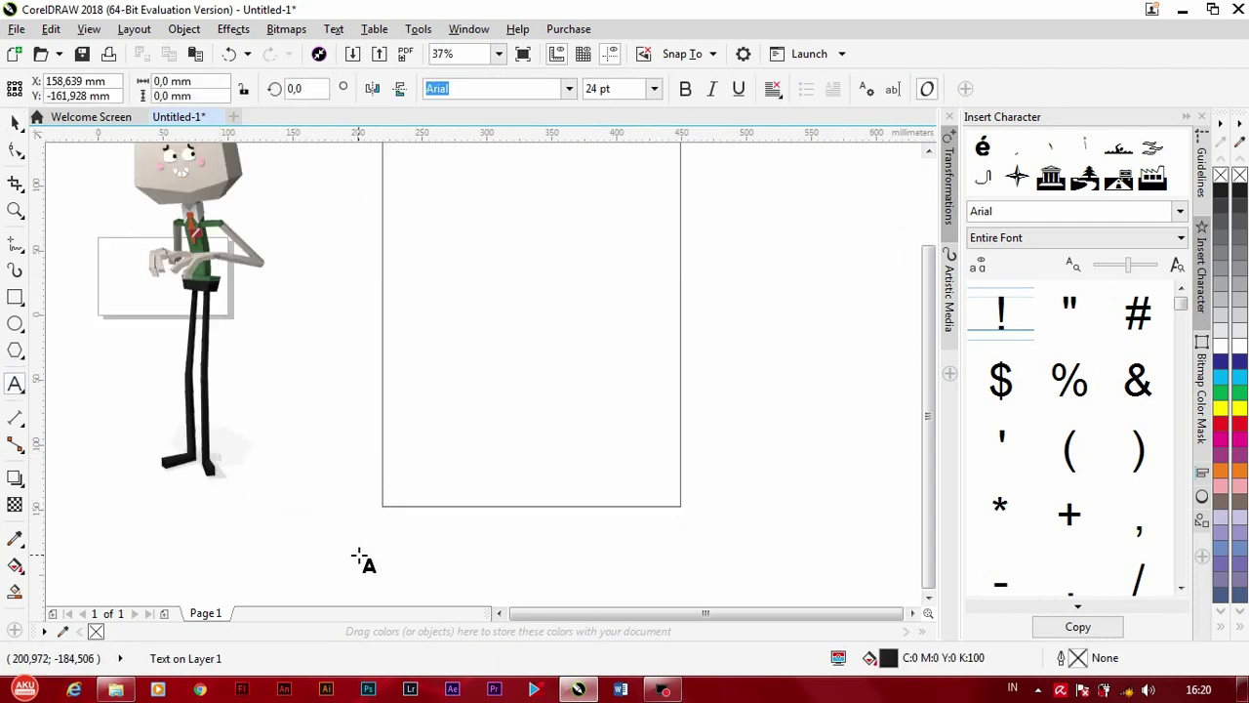
type("Tampa")
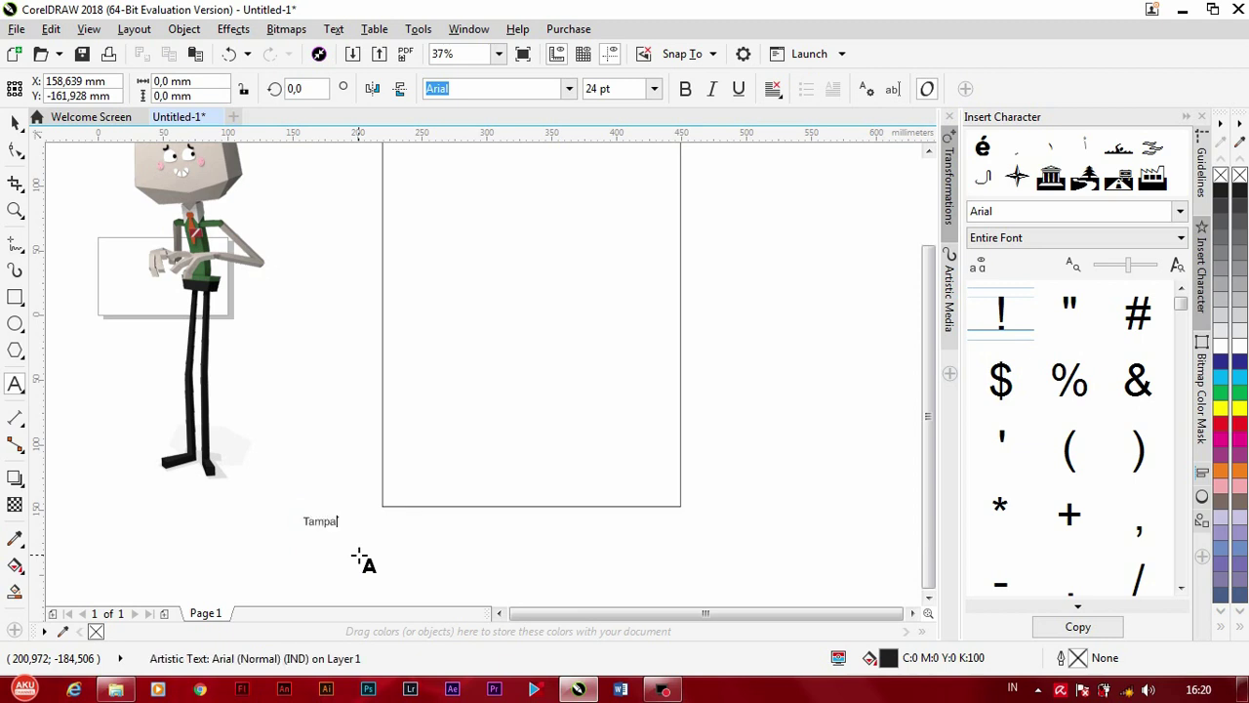
type("k Depan")
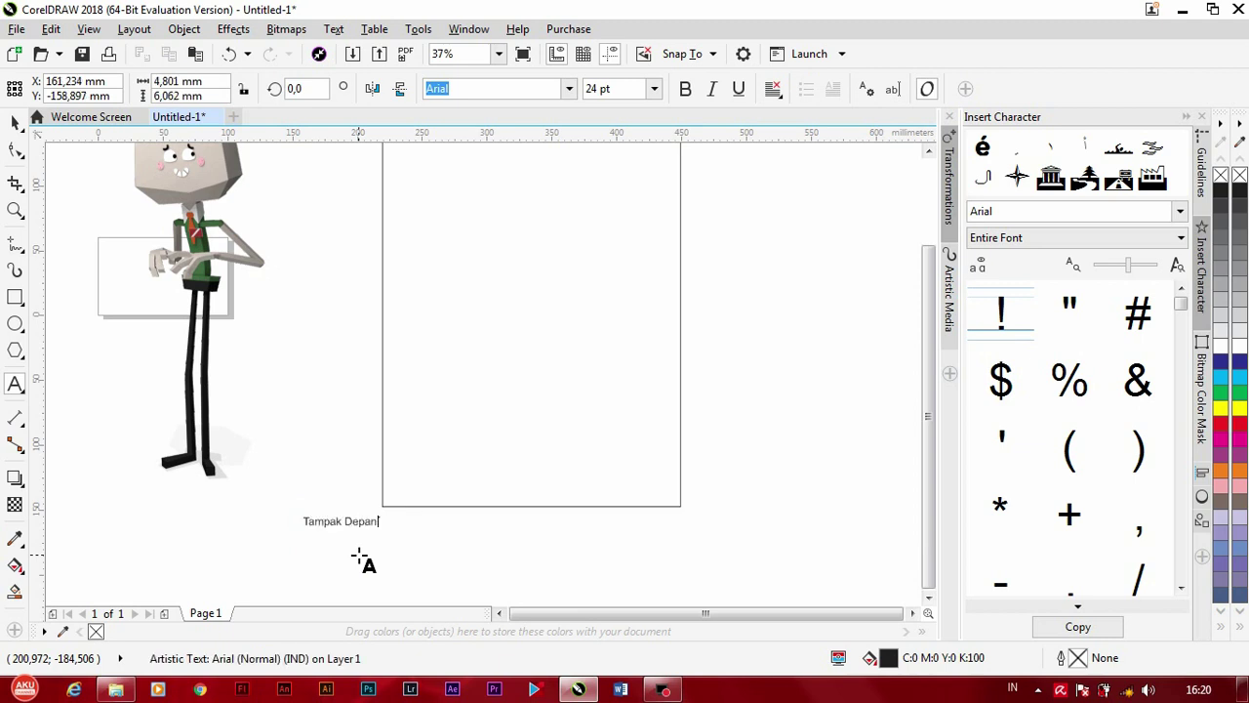
left_click(14, 122)
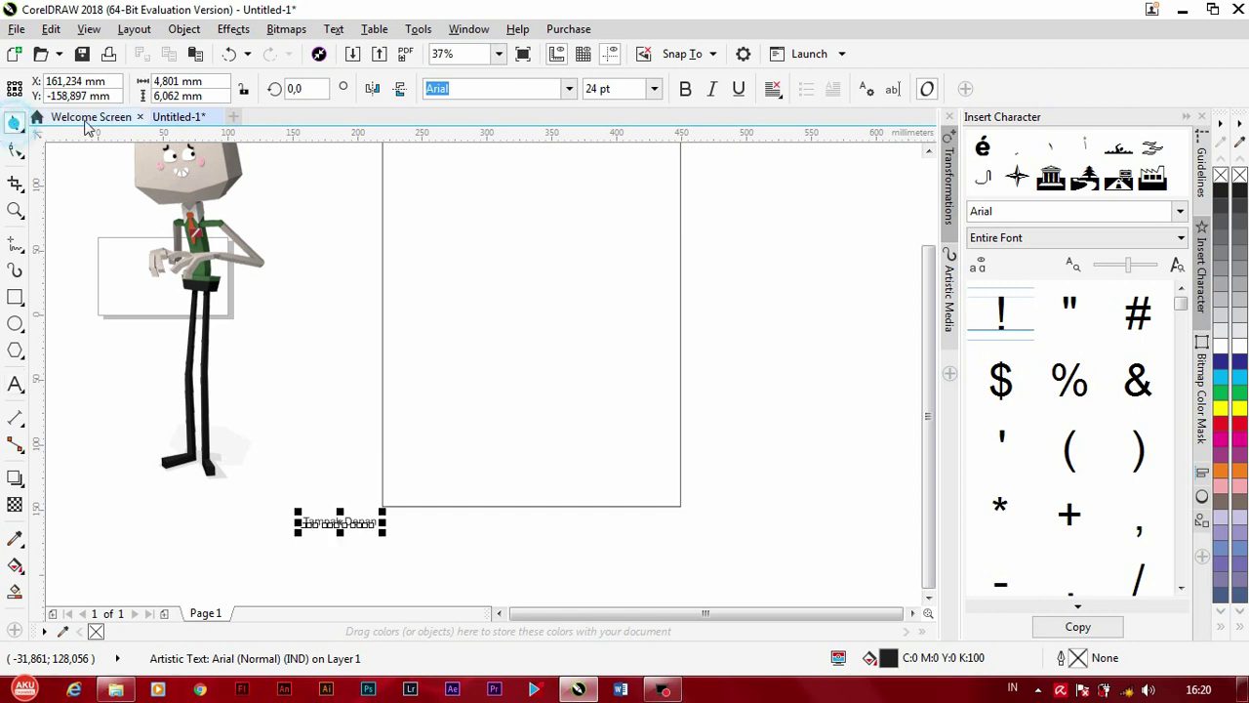
left_click_drag(328, 527, 418, 505)
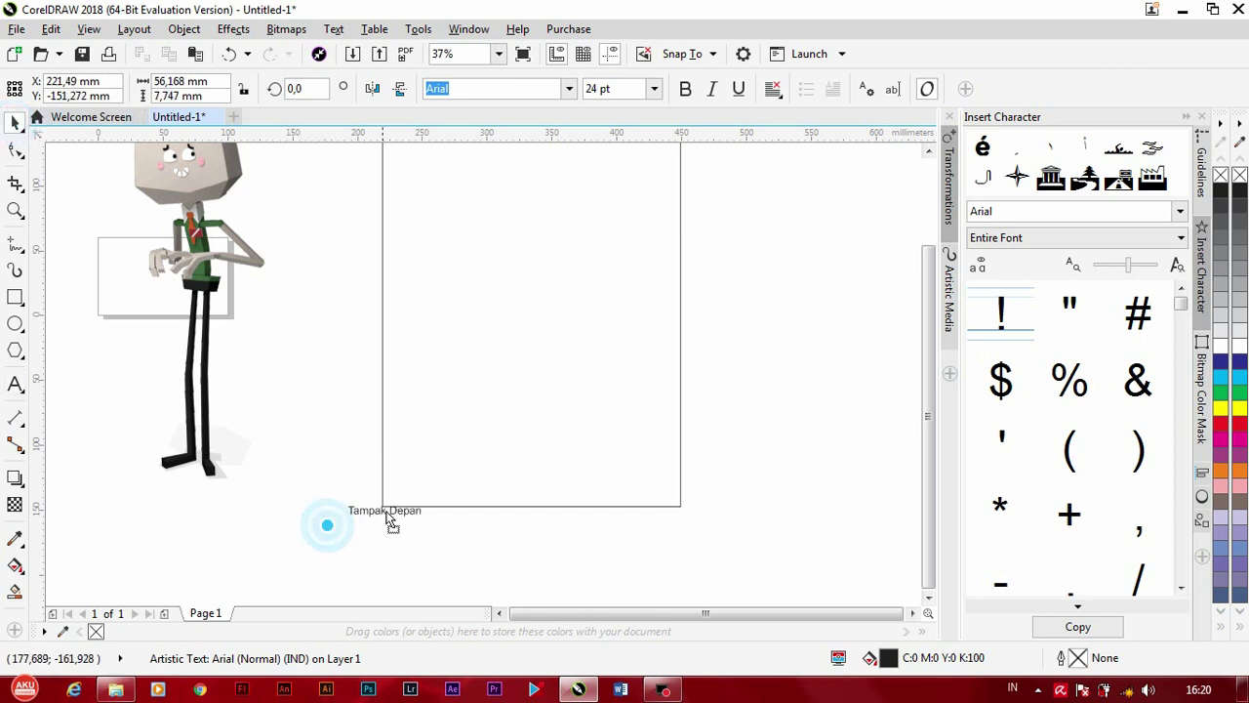
Step: Move the character image inside the rectangle frame and zoom in on its head
left_click(329, 469)
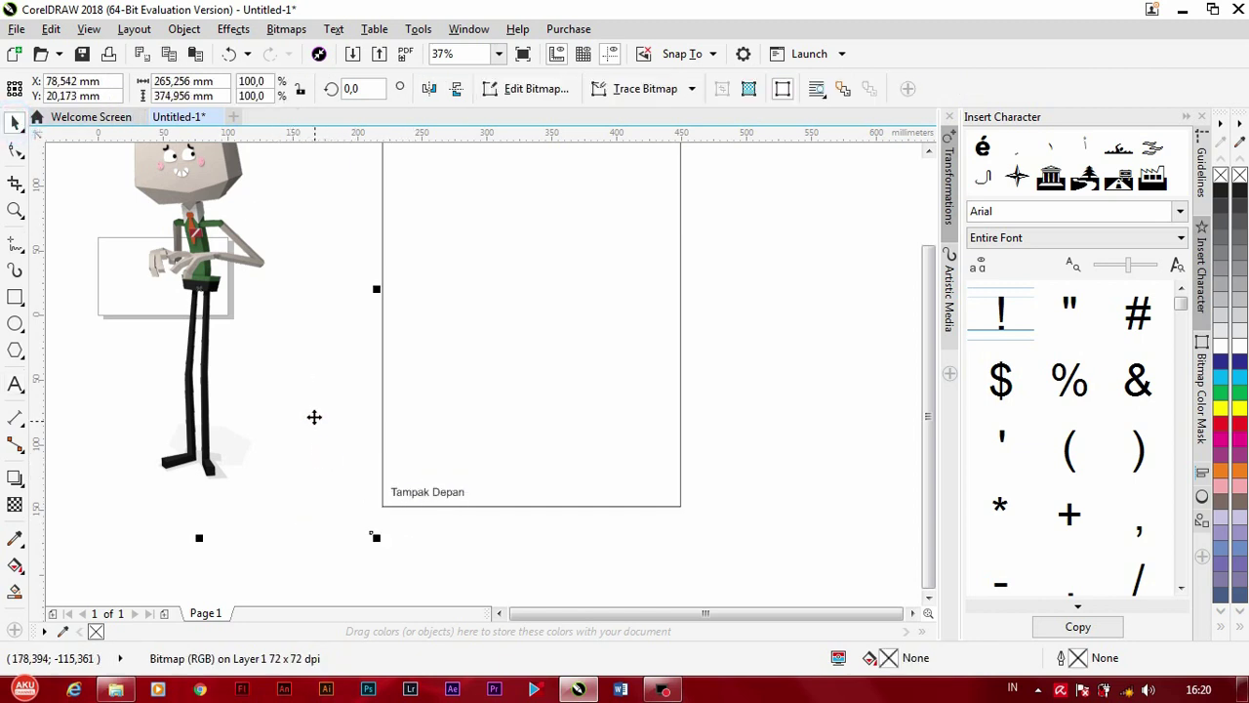
middle_click_drag(314, 416, 335, 516)
scroll(470, 408, "down", 2)
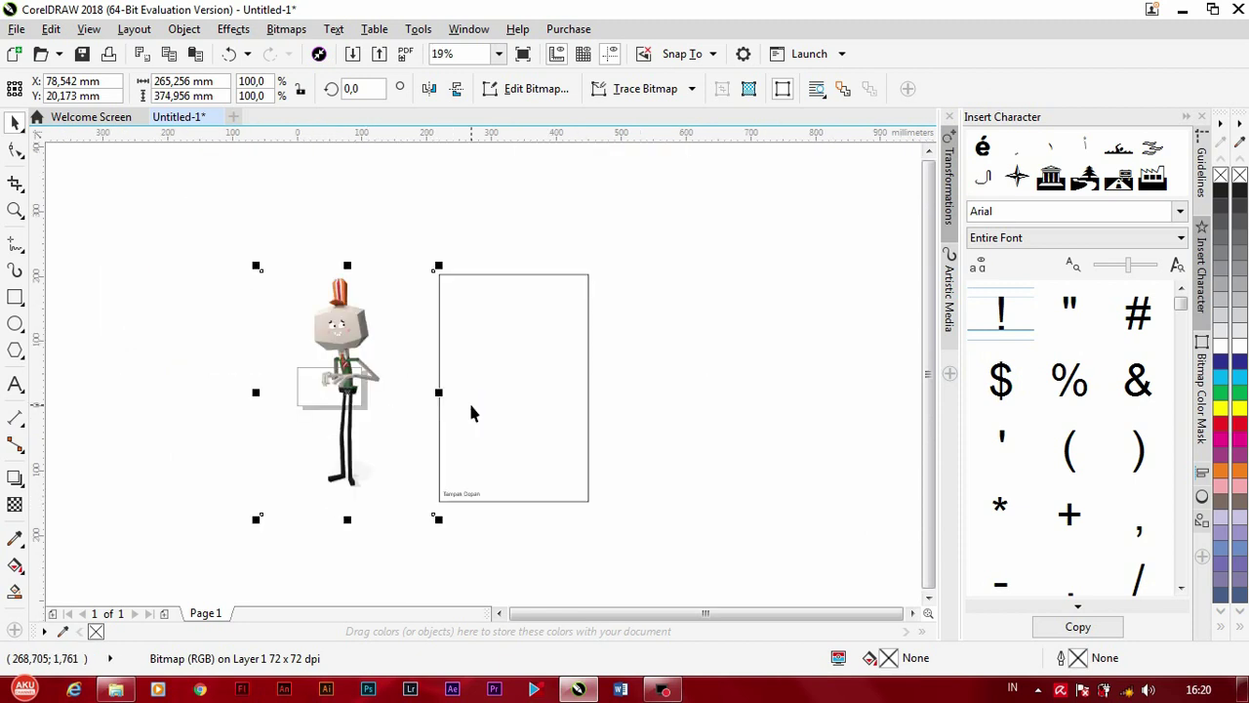
left_click_drag(324, 356, 505, 365)
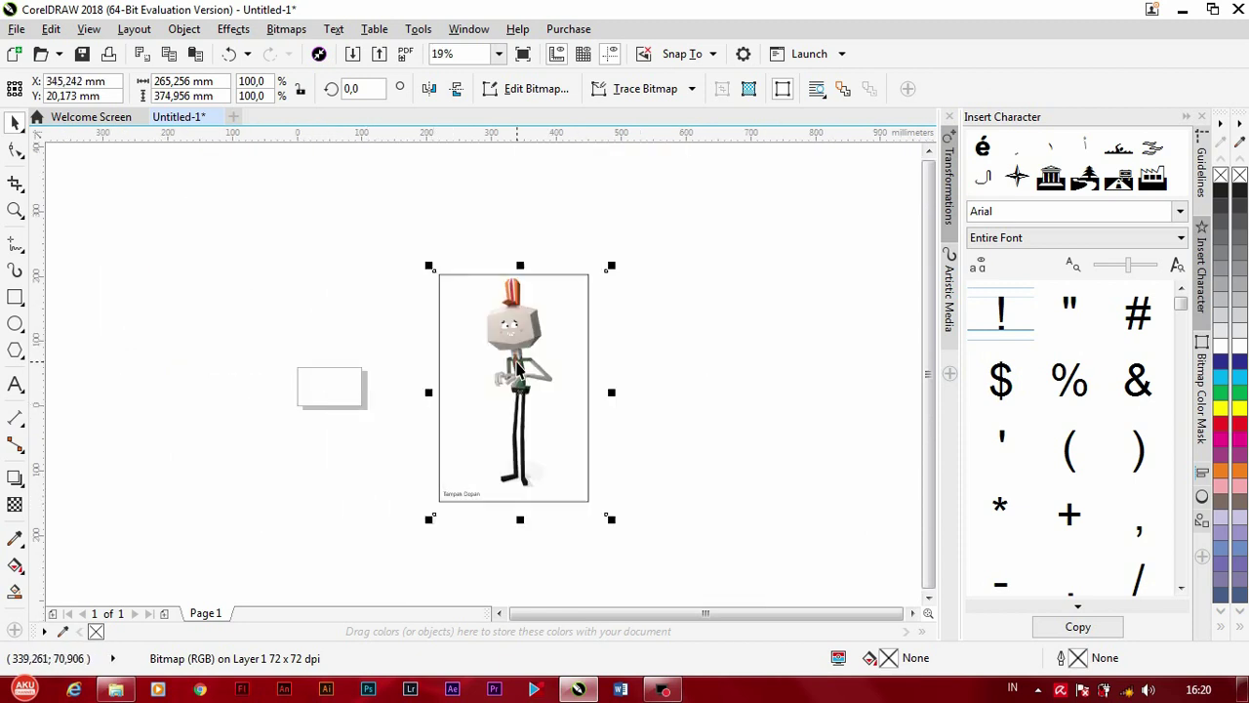
scroll(530, 317, "up", 2)
scroll(530, 317, "up", 1)
scroll(530, 317, "up", 1)
scroll(530, 317, "down", 1)
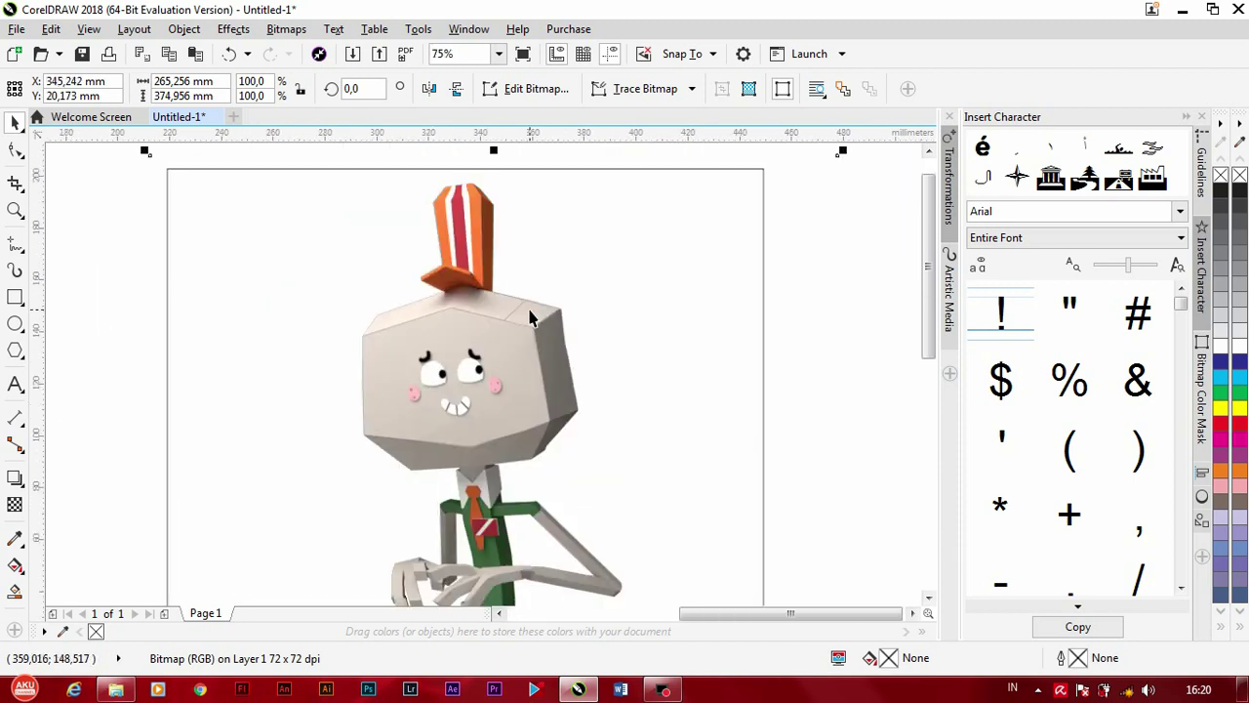
scroll(530, 318, "down", 1)
middle_click_drag(541, 312, 507, 313)
scroll(507, 312, "up", 1)
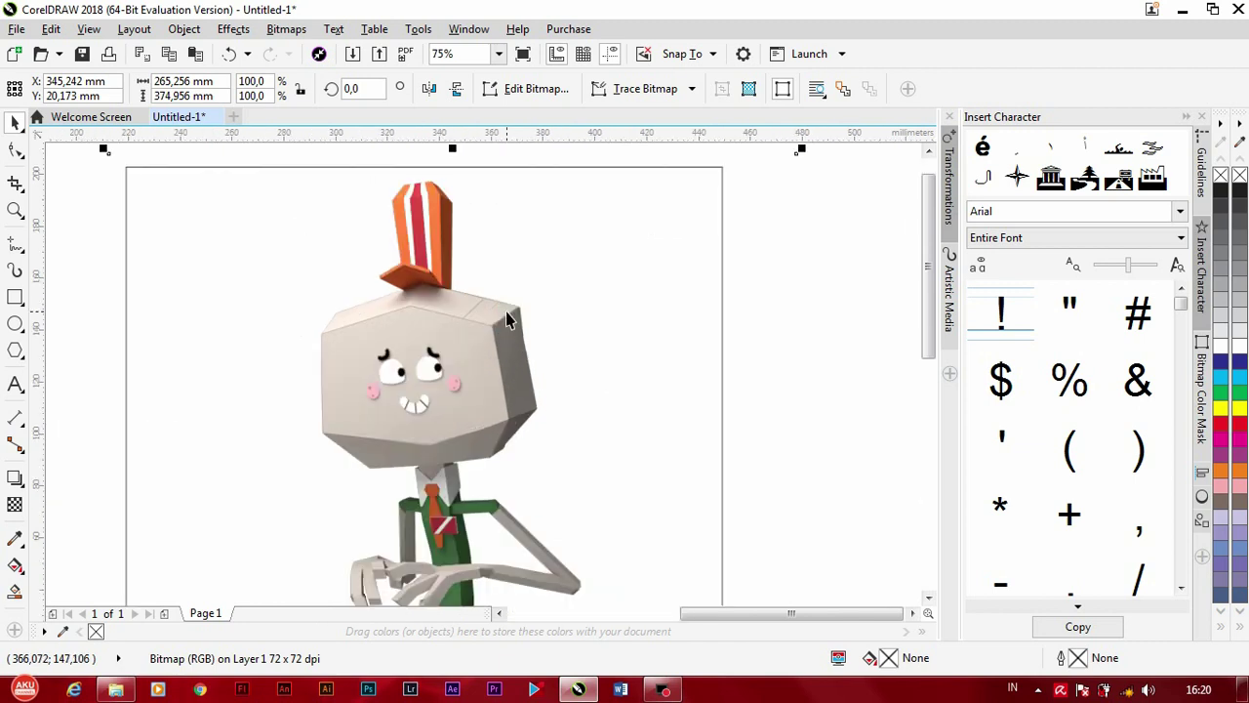
left_click(15, 242)
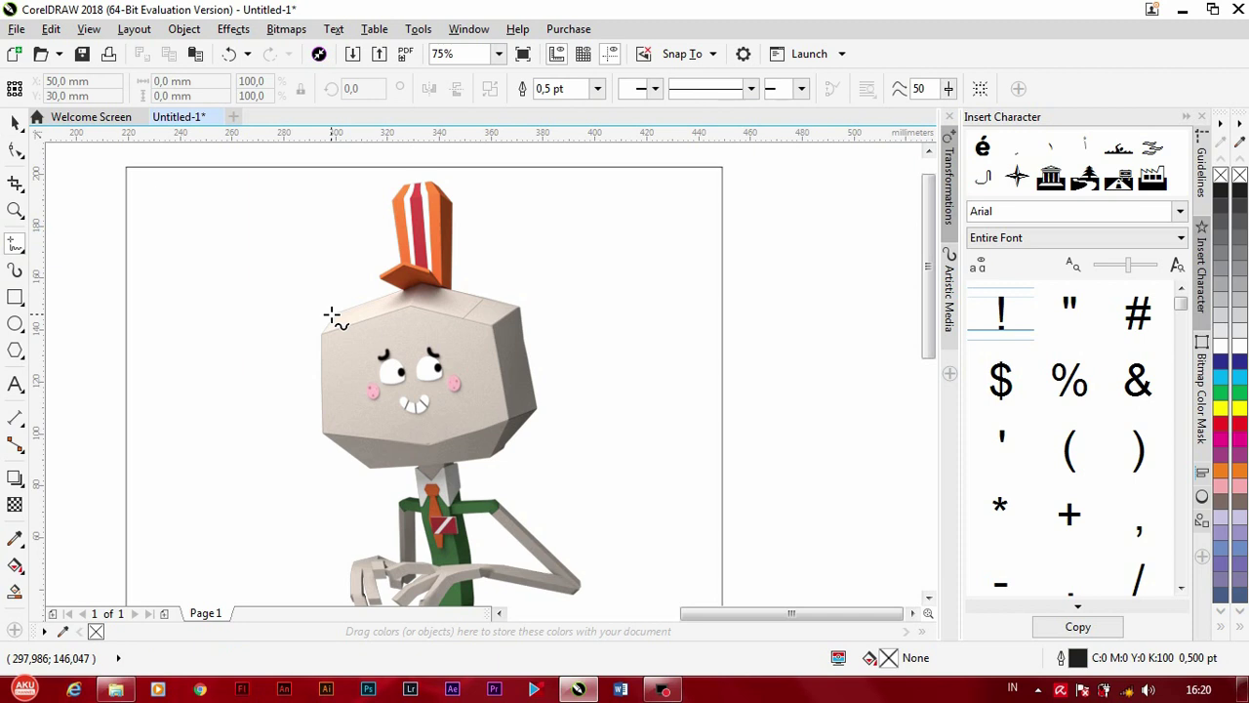
Step: Draw a six-sided polygon over the character's head
left_click(15, 298)
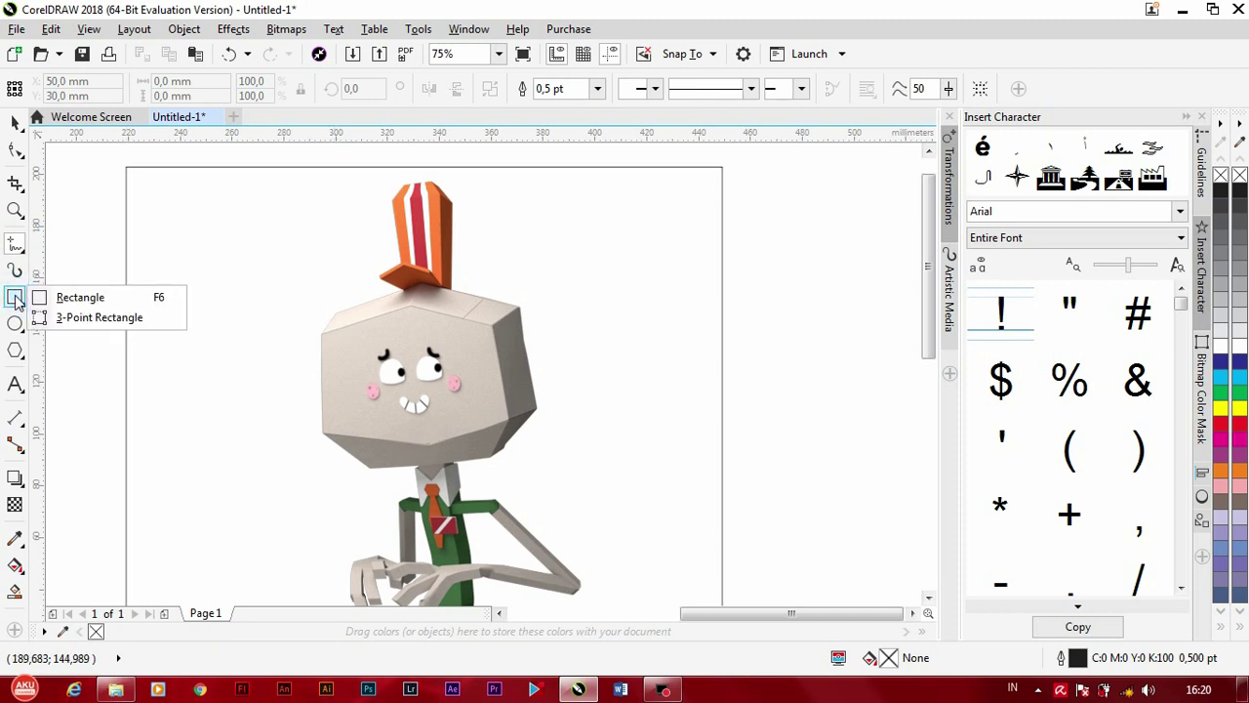
mouse_move(15, 350)
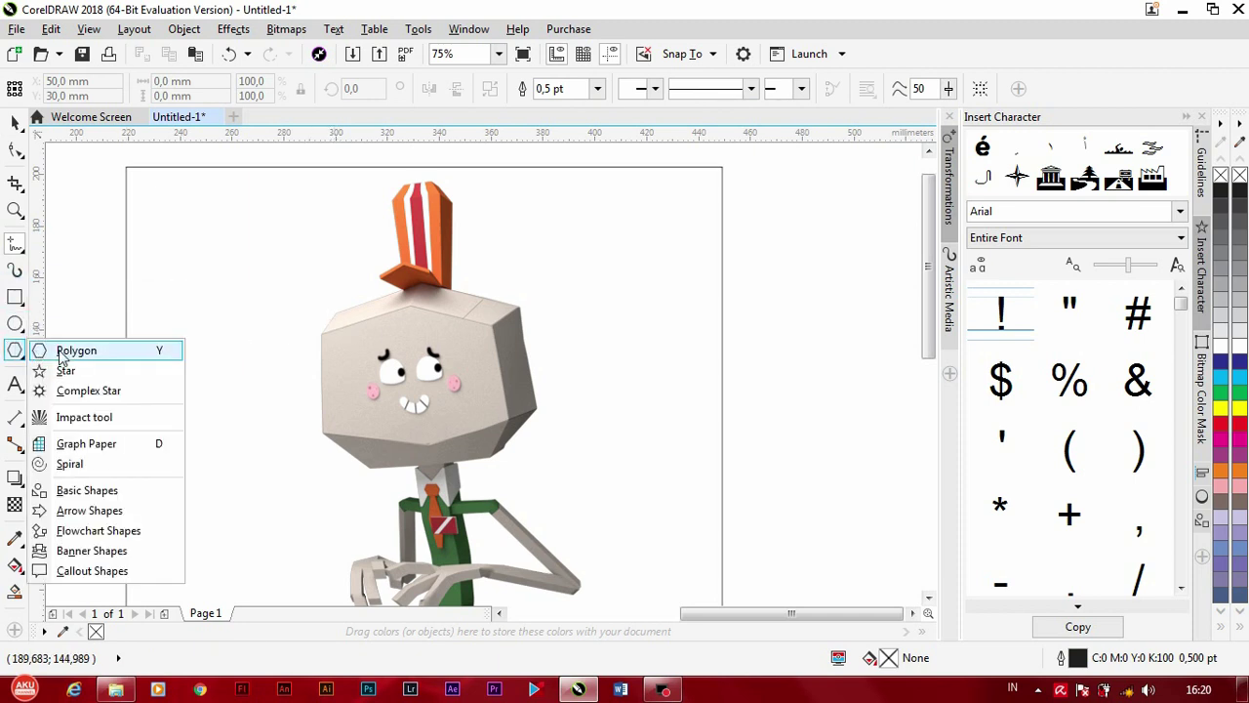
left_click(63, 353)
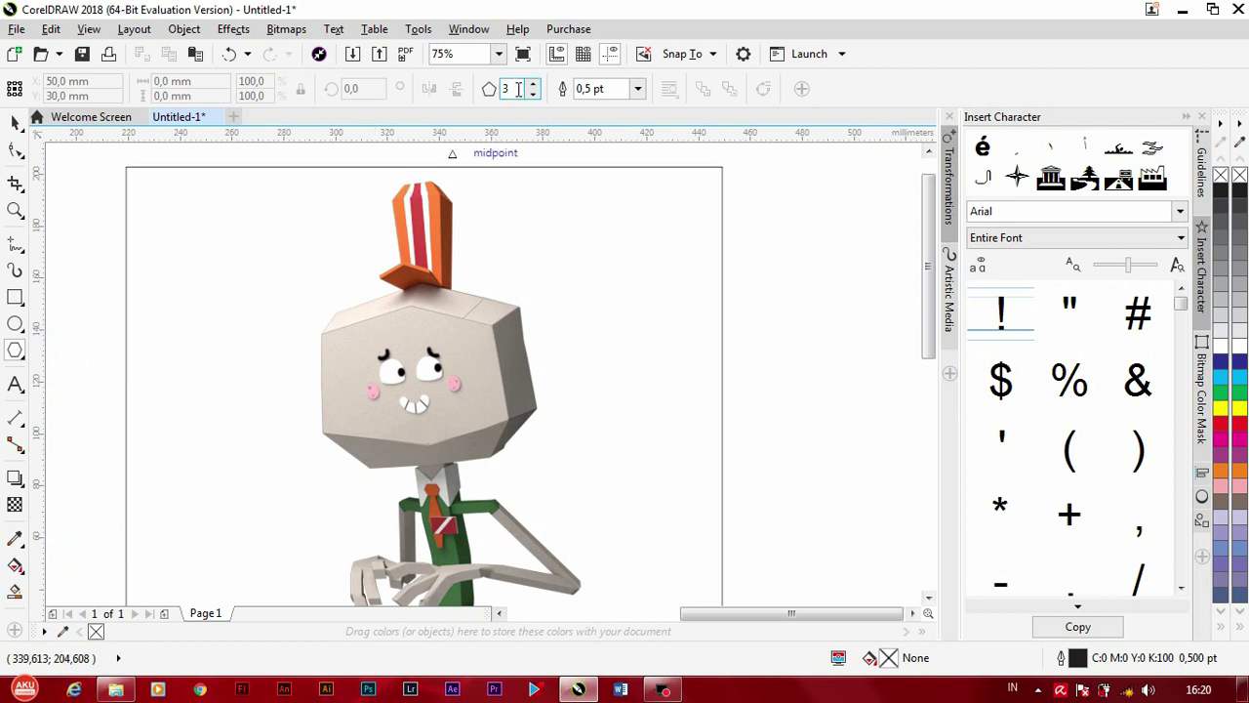
double_click(518, 87)
type("6")
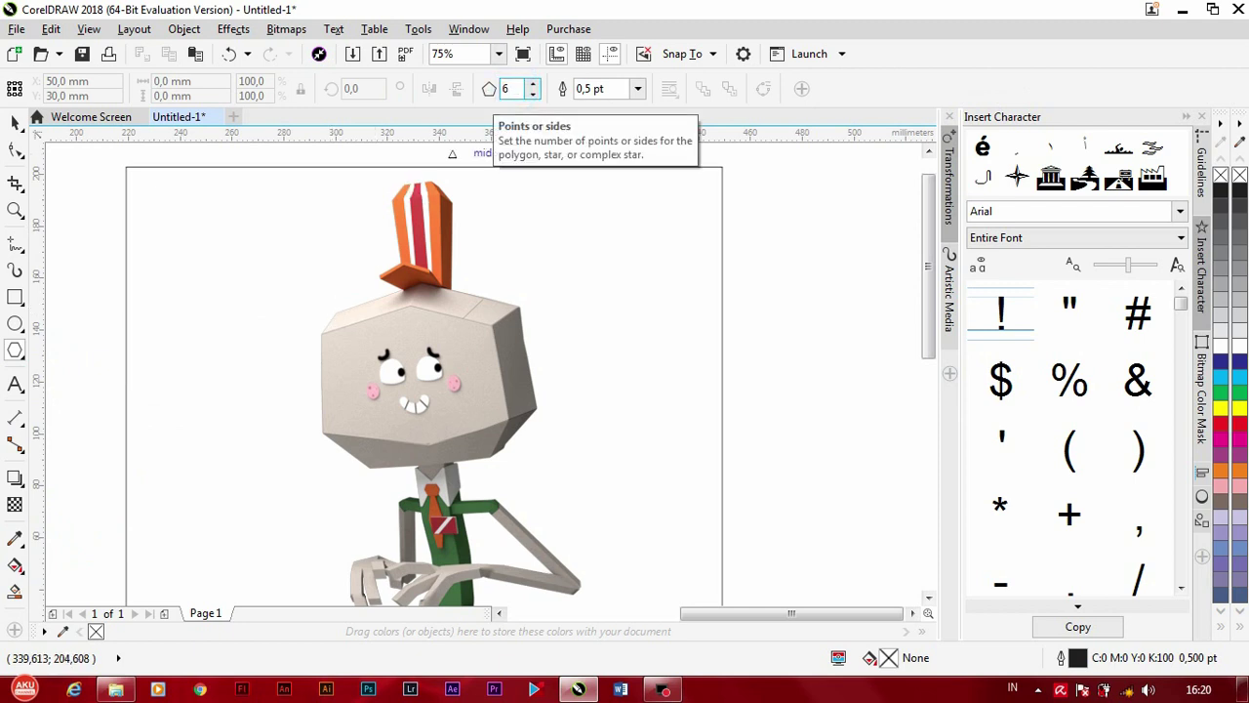
left_click_drag(302, 309, 543, 438)
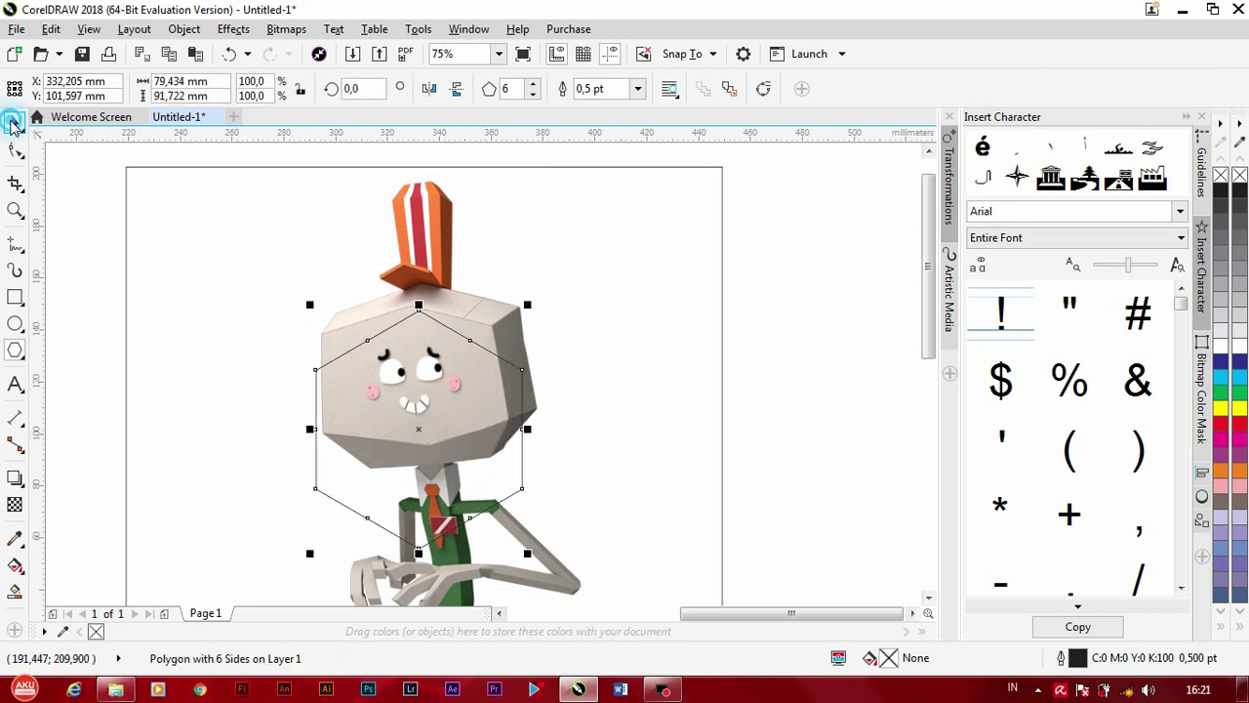
Step: Resize the hexagon vertically to about 70.9 mm to match the head
left_click(15, 122)
left_click_drag(417, 554, 418, 484)
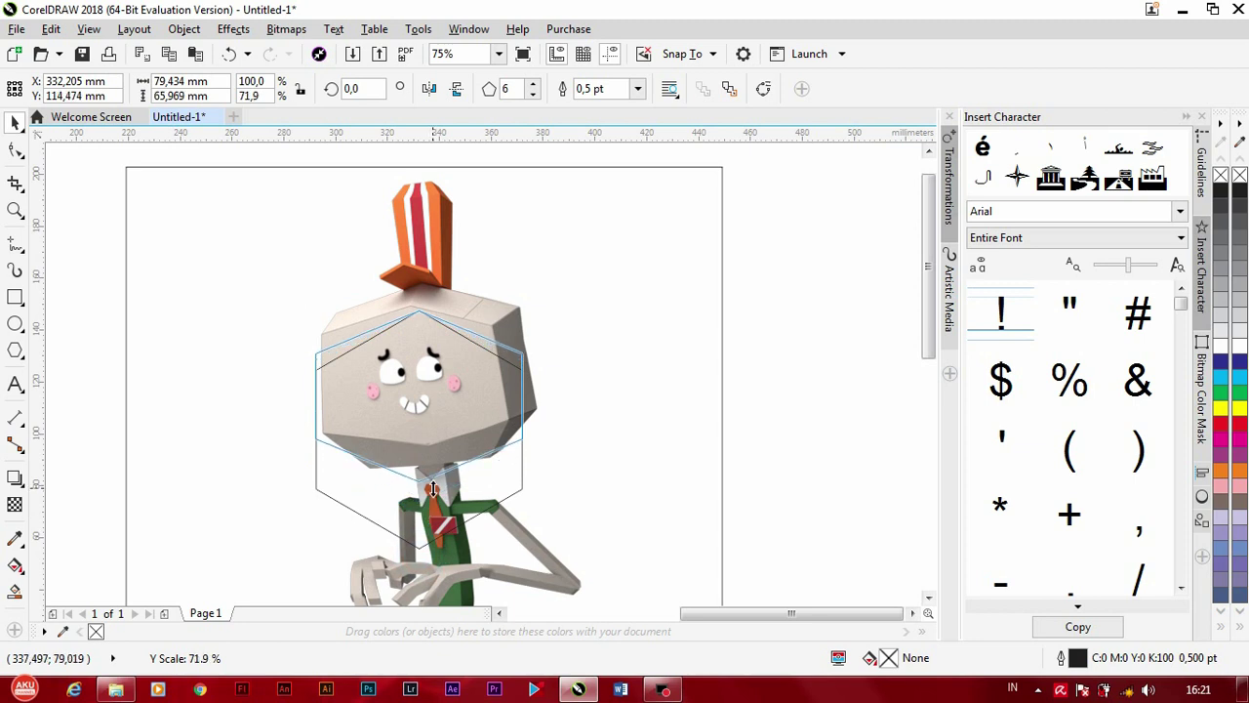
left_click_drag(419, 304, 419, 280)
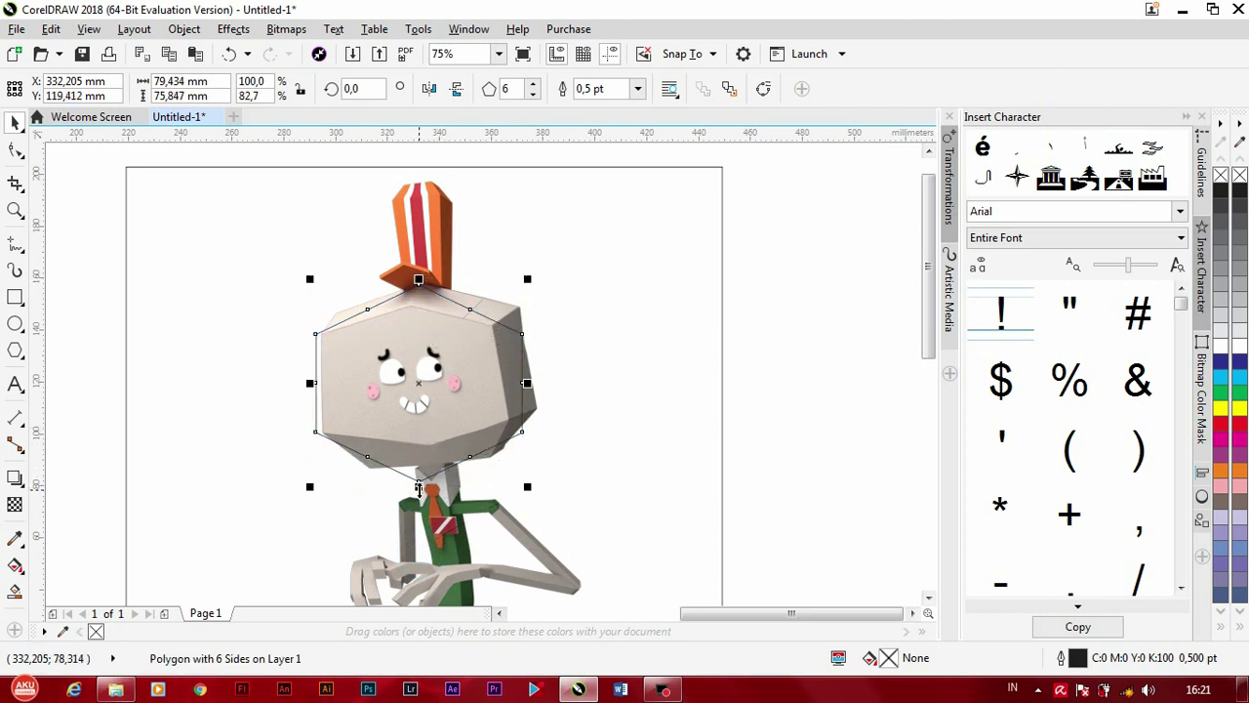
left_click_drag(418, 485, 419, 474)
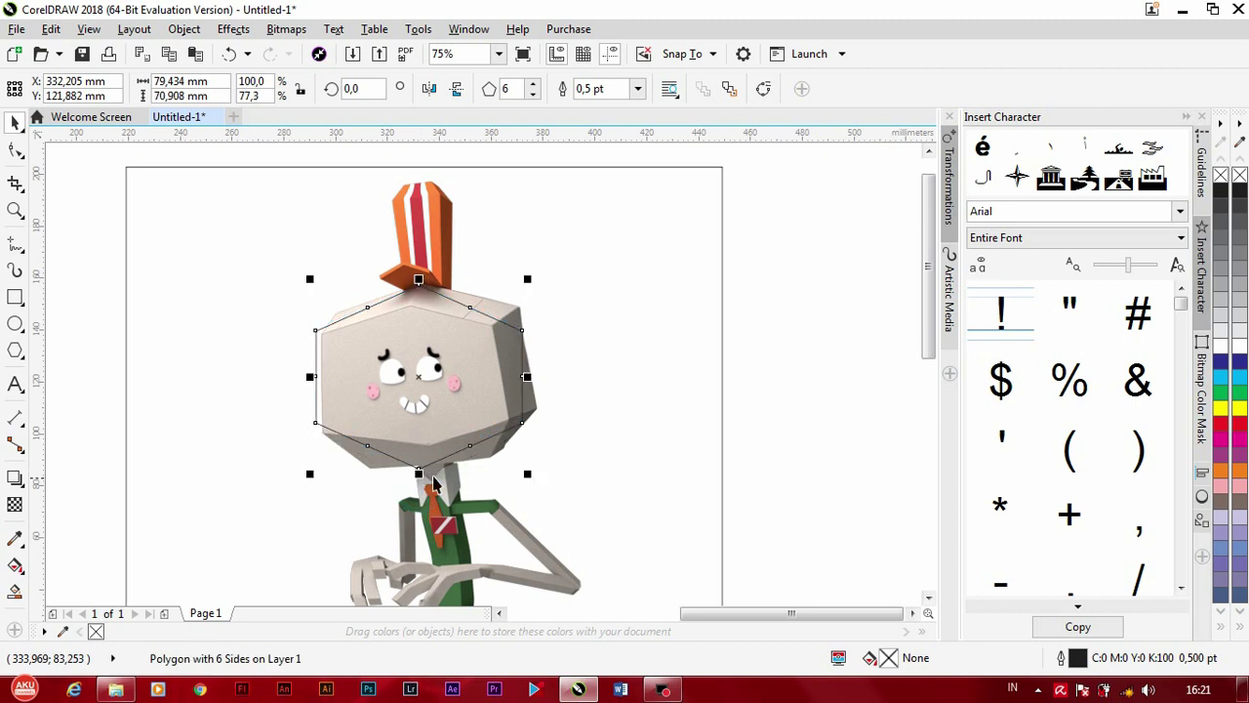
scroll(469, 444, "down", 2)
scroll(455, 379, "up", 2)
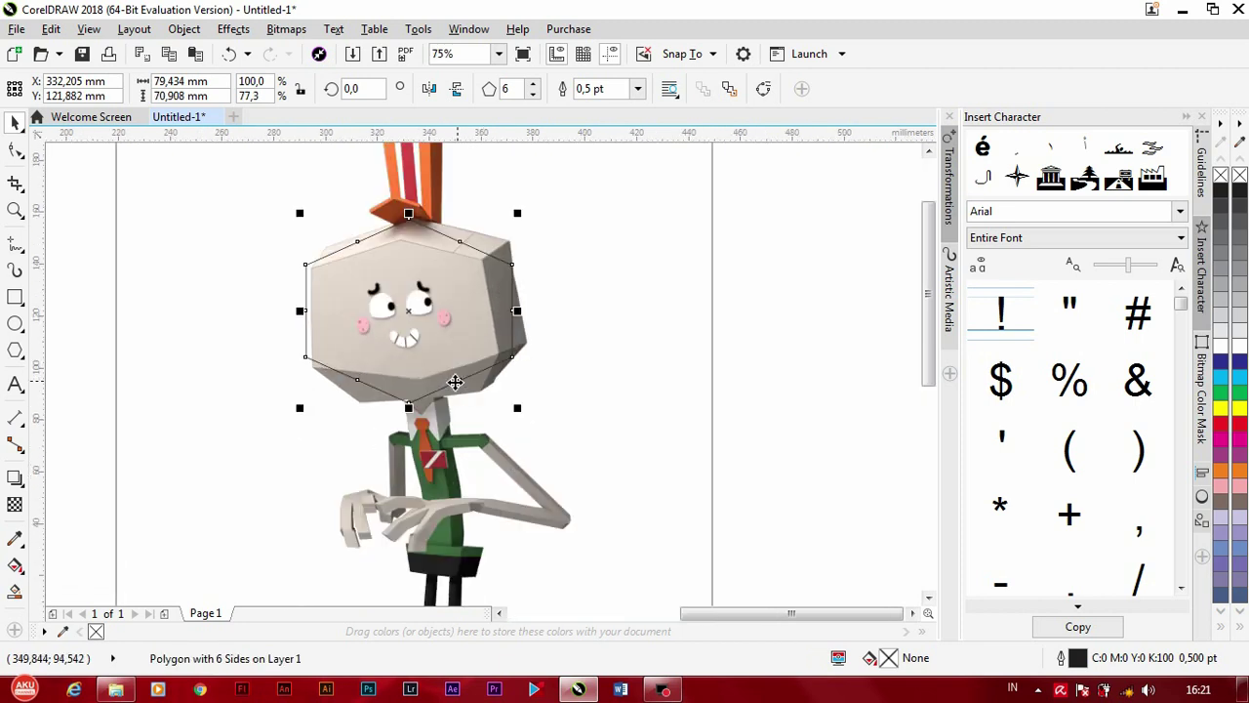
middle_click_drag(454, 382, 480, 418)
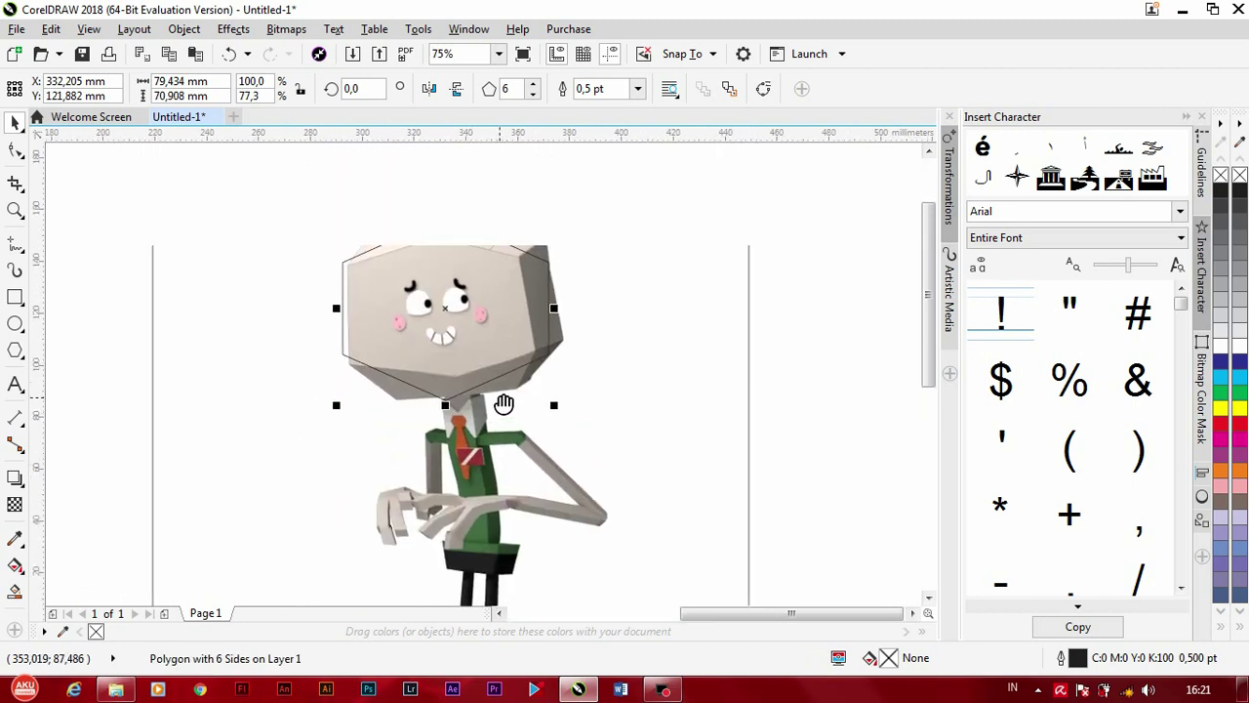
scroll(453, 416, "up", 2)
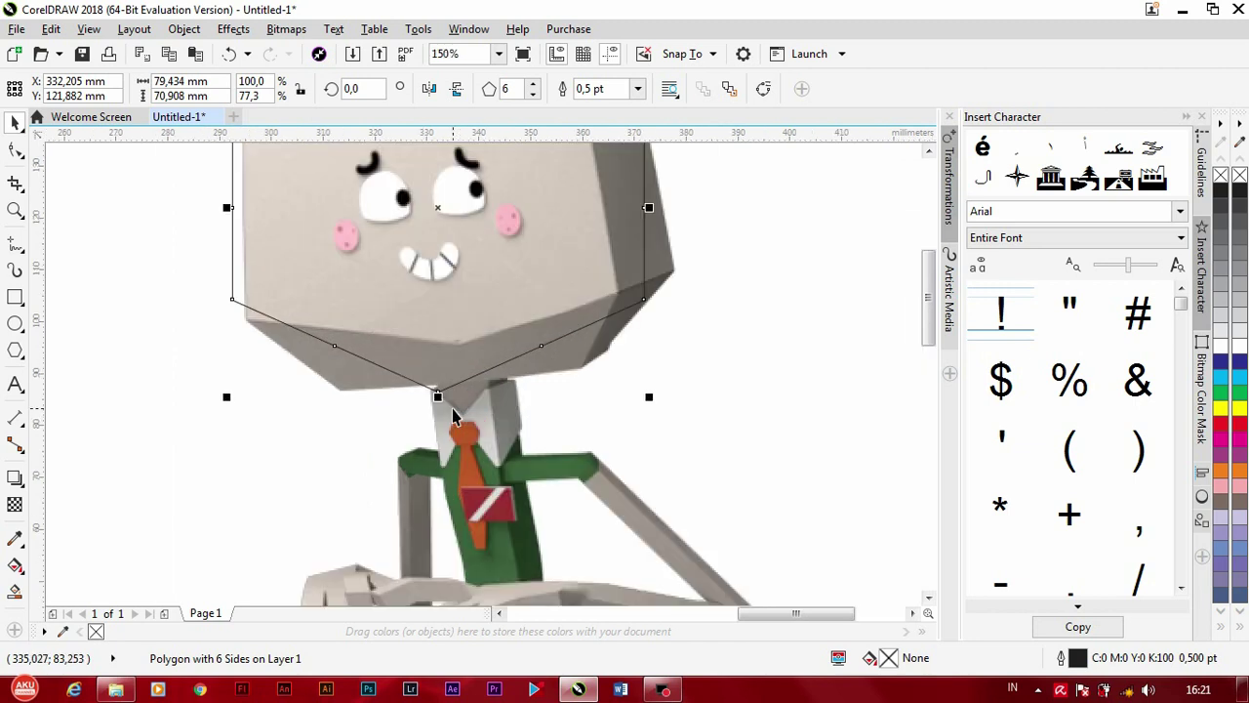
Step: Draw a rectangle around the character's neck
left_click(15, 297)
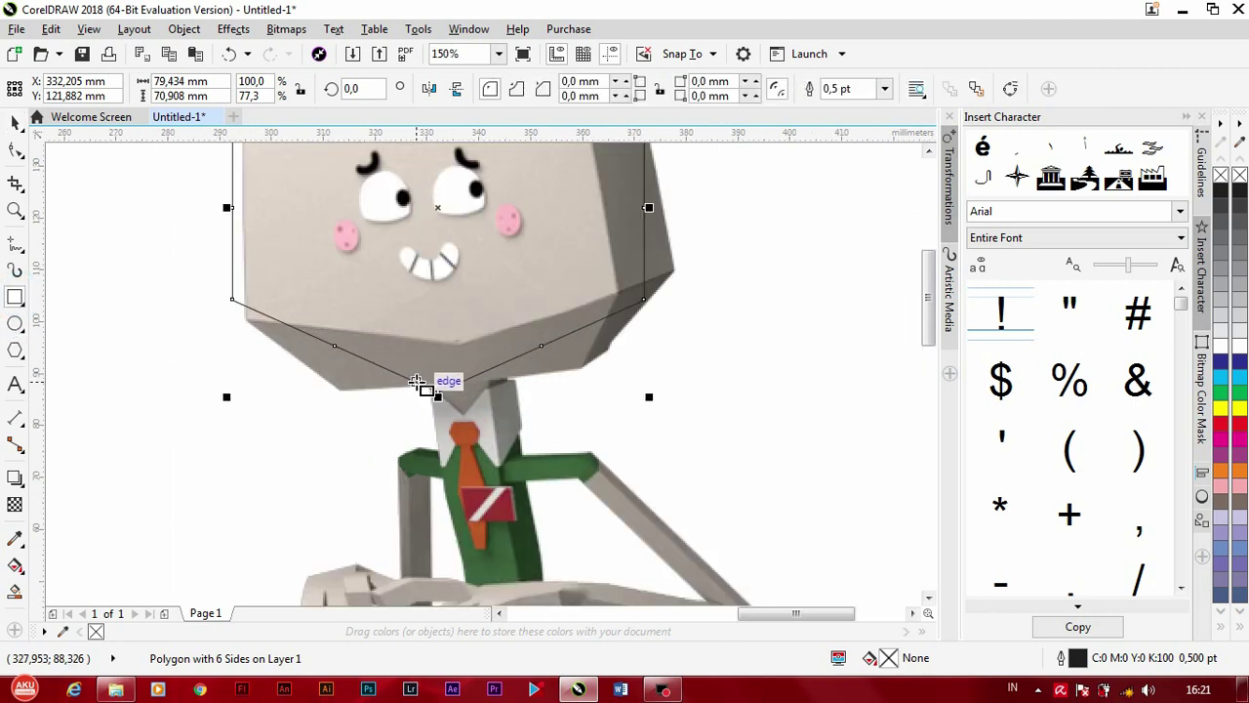
mouse_move(419, 385)
left_mouse_down()
mouse_move(488, 480)
mouse_move(498, 467)
left_mouse_up()
scroll(475, 438, "up", 3)
scroll(426, 404, "down", 2)
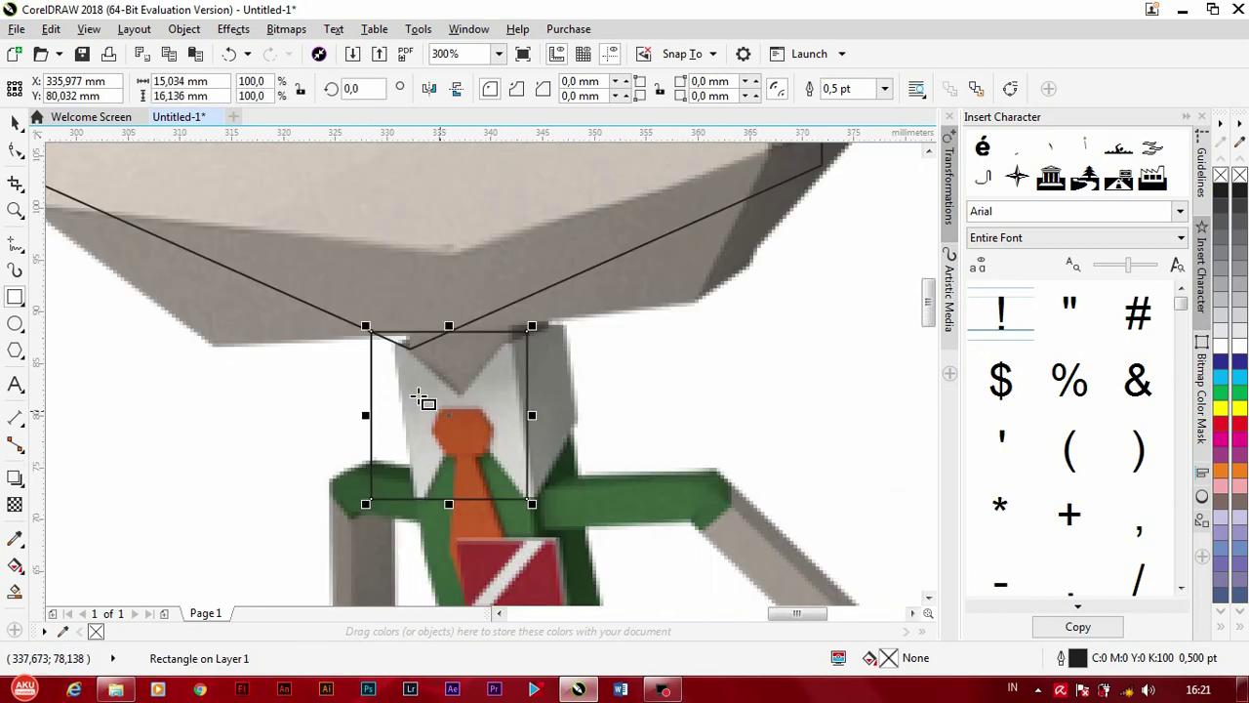
scroll(427, 404, "down", 1)
left_click(15, 122)
left_click(340, 290)
left_click(390, 371, "shift")
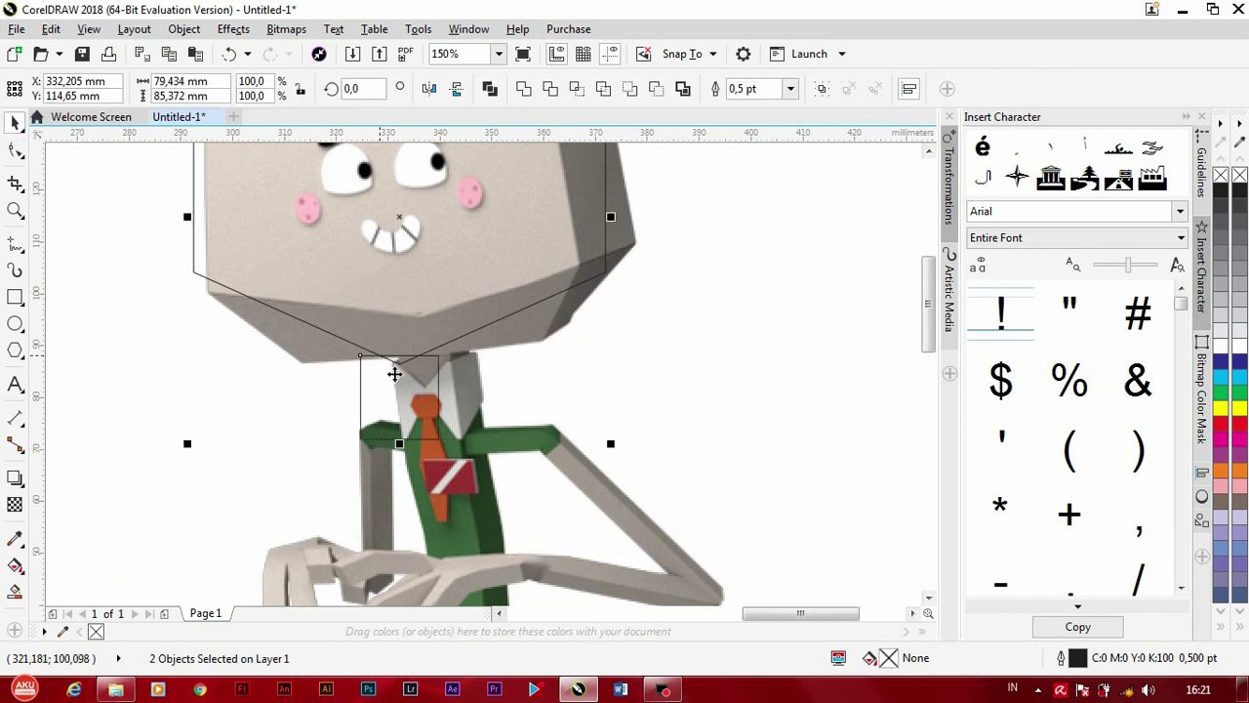
scroll(391, 371, "down", 2)
left_click(733, 390)
scroll(391, 393, "up", 2)
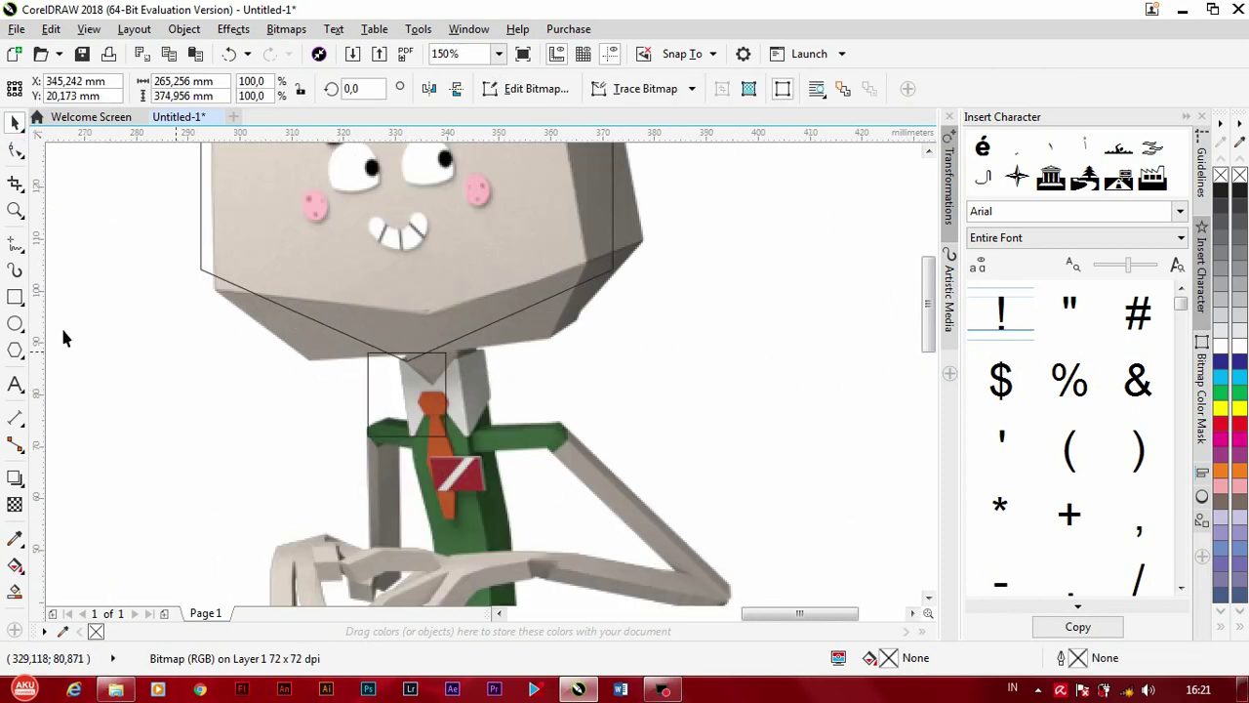
Step: Trace the collar's V shape with straight lines meeting at the collar point
left_click(16, 243)
left_click(369, 353)
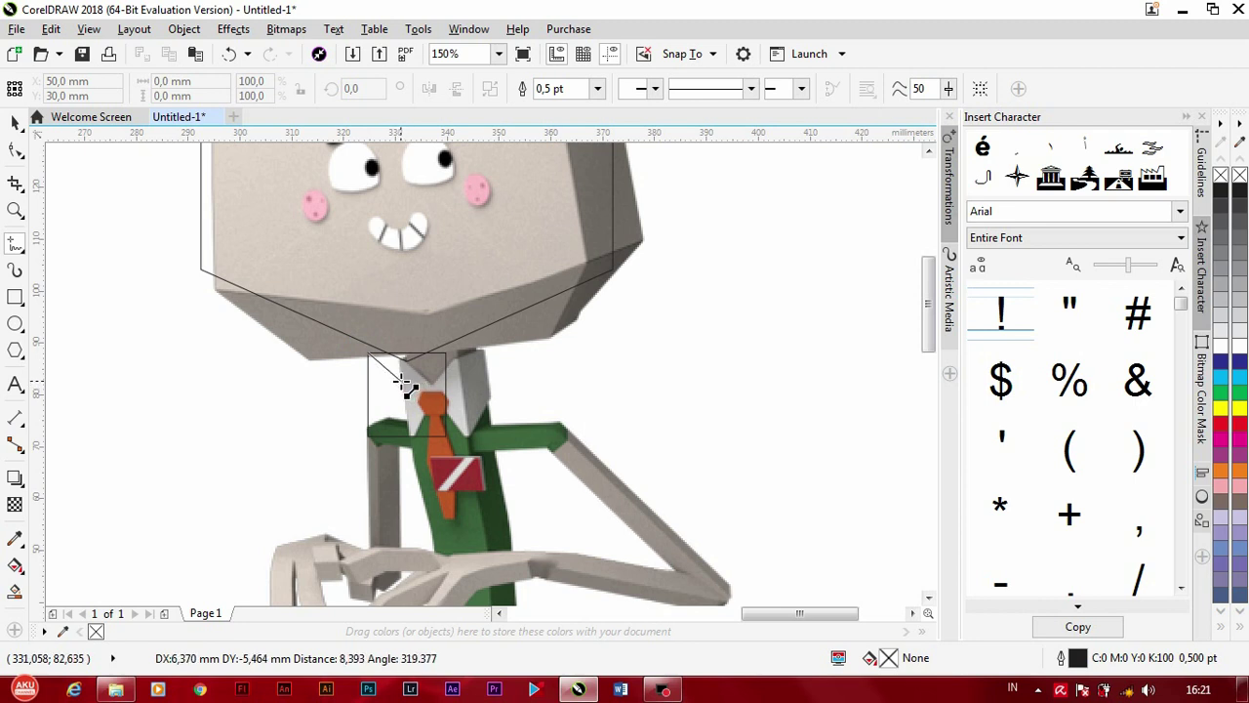
left_click(406, 396)
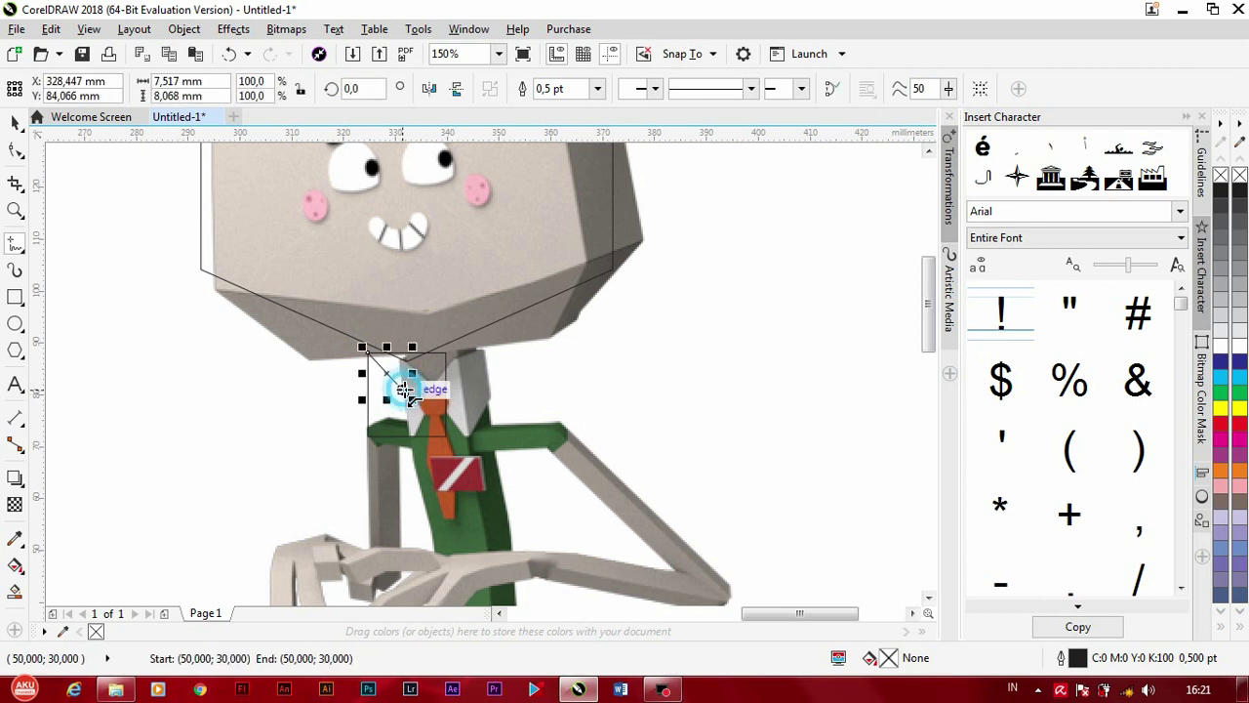
left_click(446, 352)
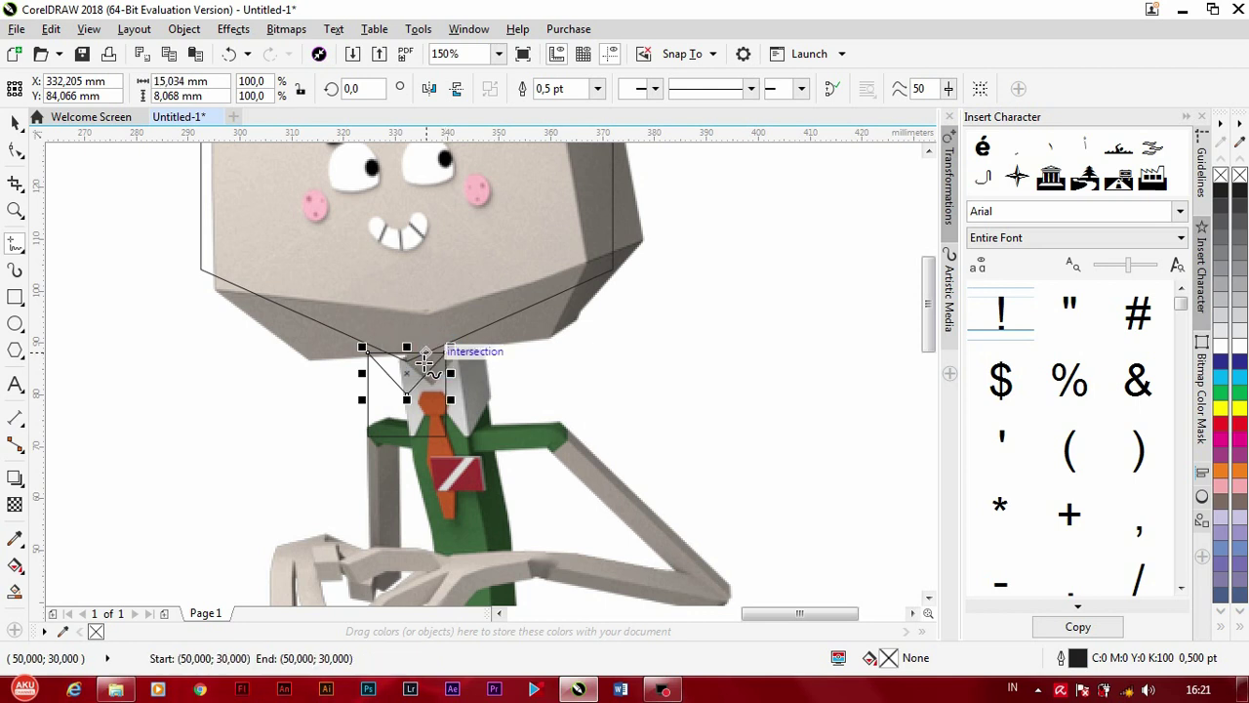
left_click(367, 436)
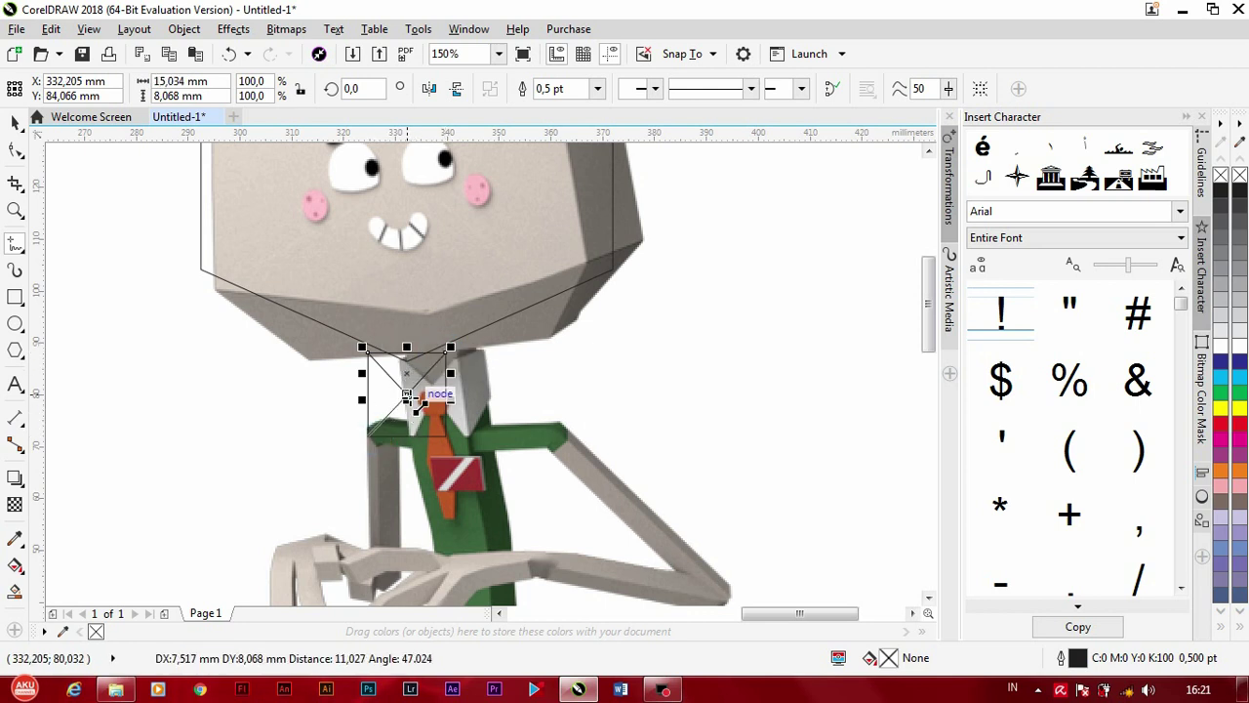
left_click(406, 396)
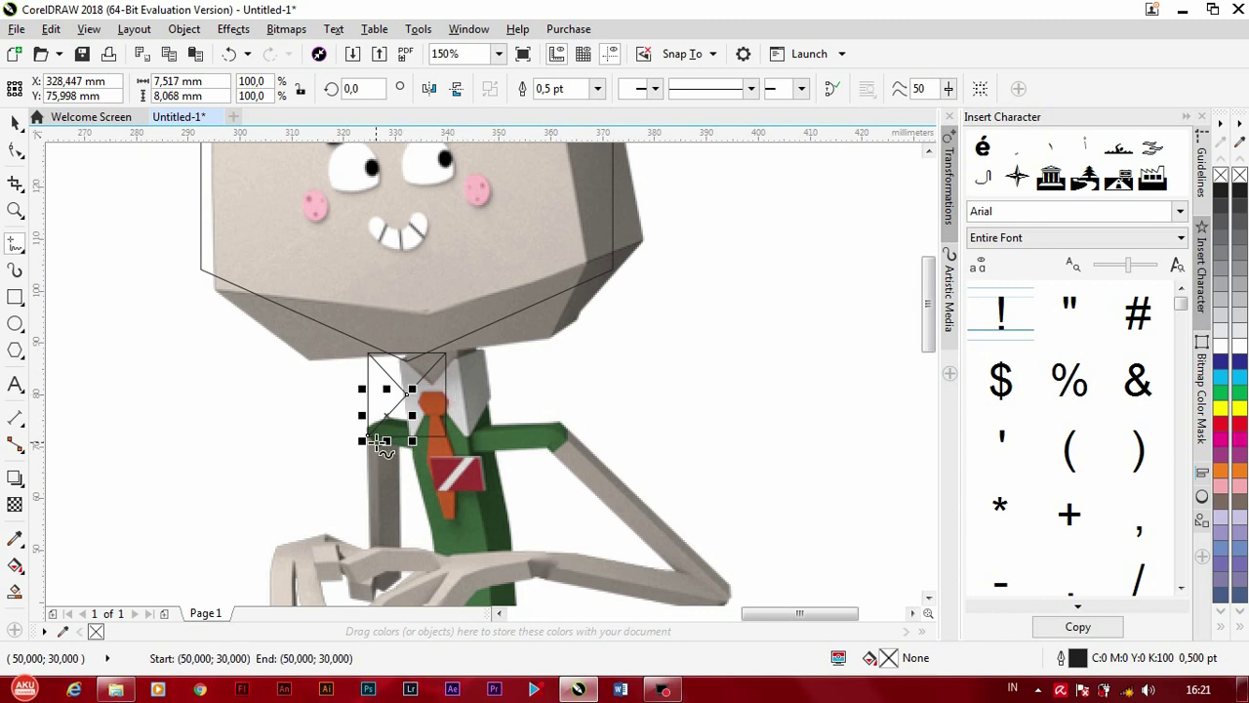
key("Escape")
Step: Add another collar line across the neck and a small 5.1 x 5.5 mm hexagon on the tie knot
scroll(381, 436, "up", 2)
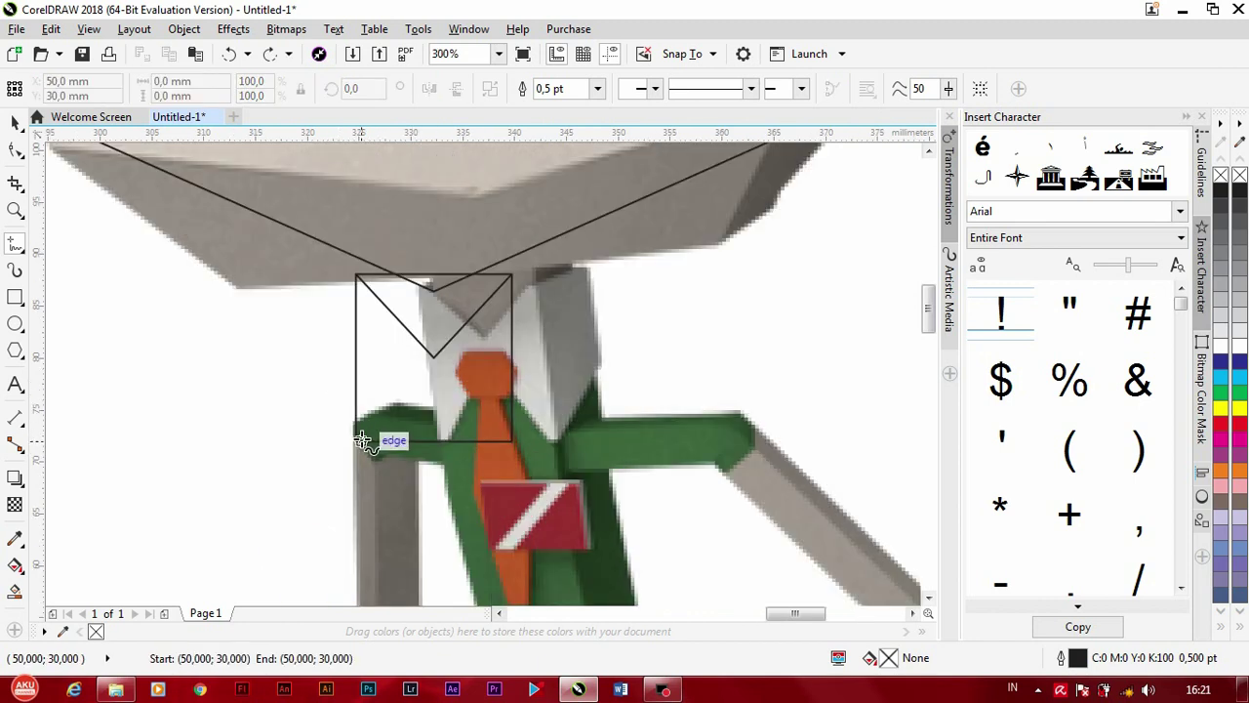
left_click(357, 439)
left_click(432, 381)
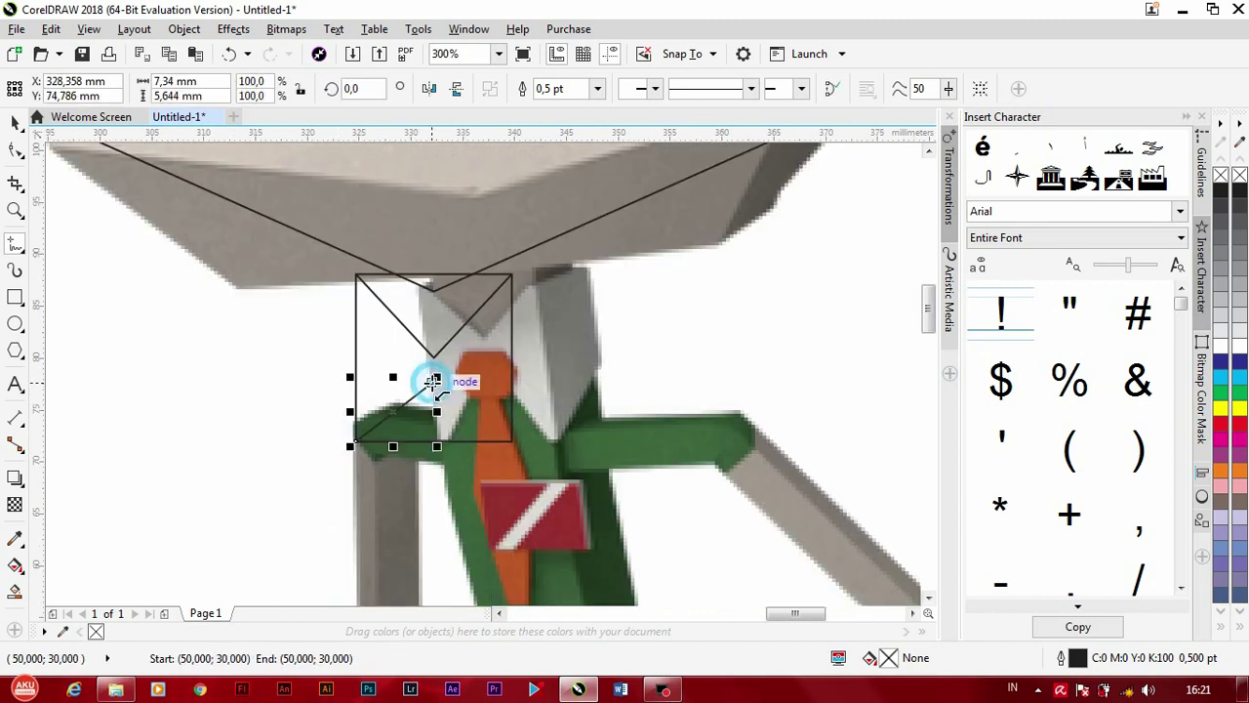
left_click(433, 381)
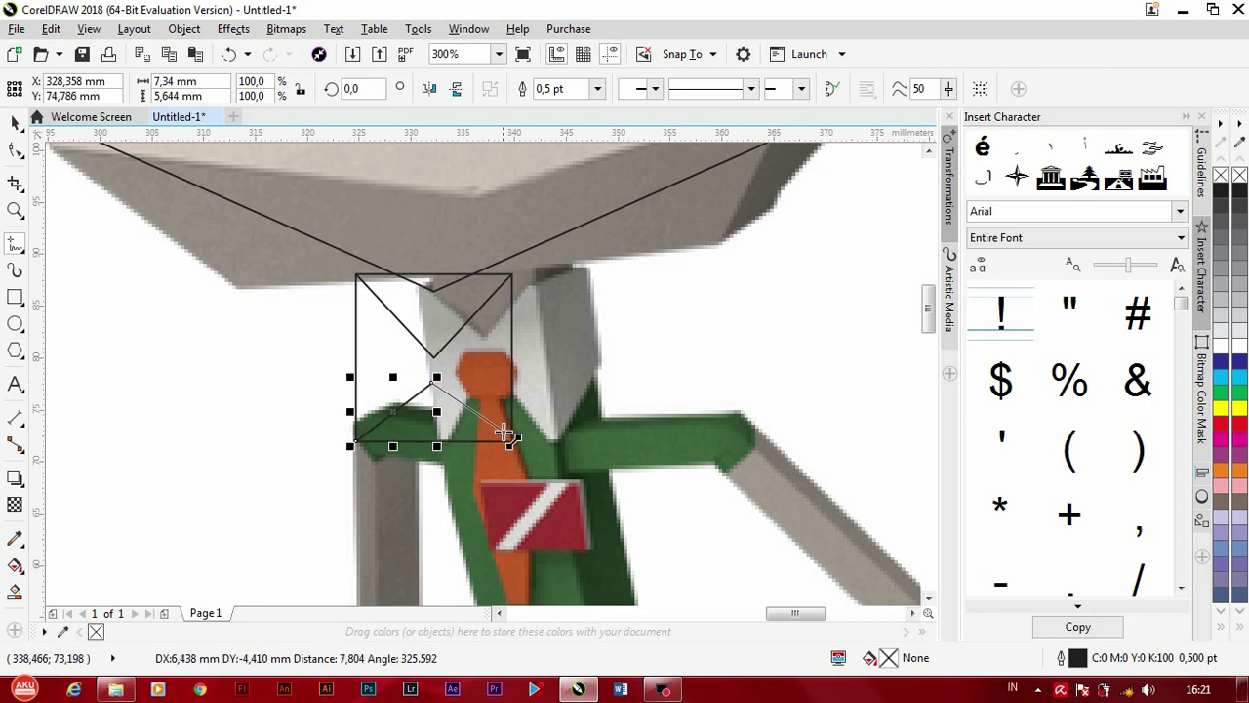
left_click(515, 446)
scroll(516, 446, "down", 2)
scroll(74, 317, "up", 2)
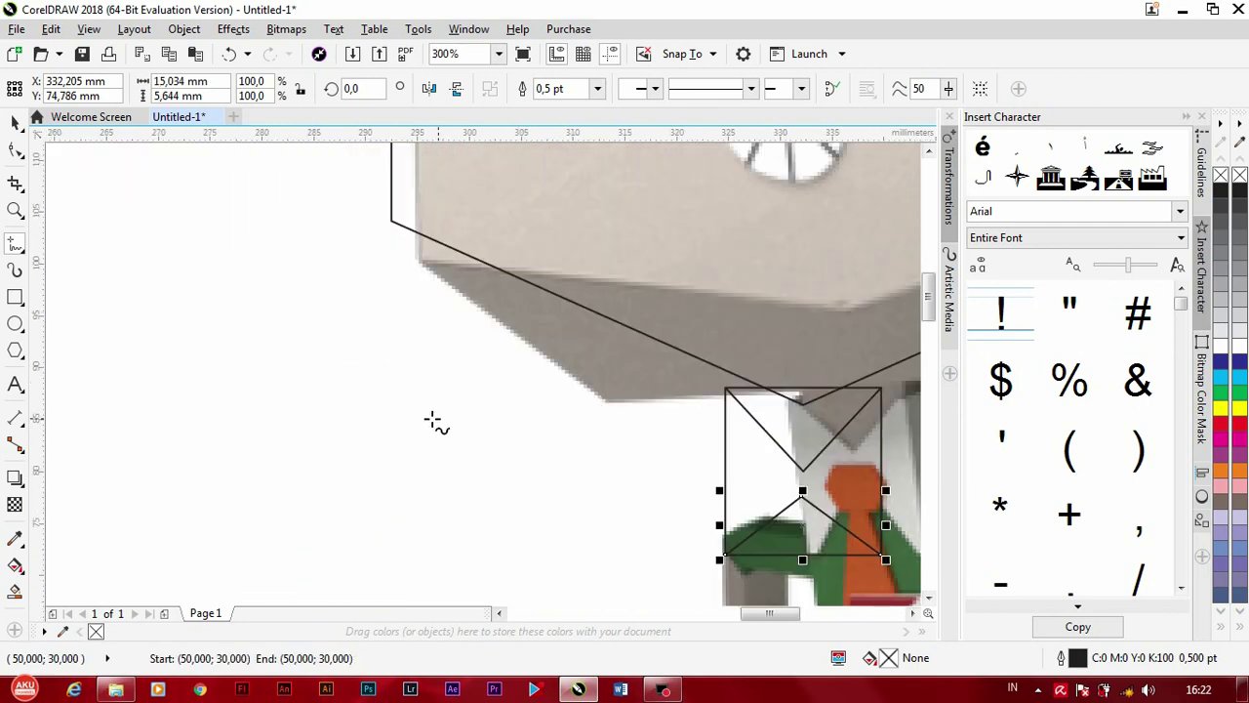
middle_click_drag(435, 422, 230, 385)
left_click(15, 349)
mouse_move(572, 449)
left_mouse_down()
mouse_move(616, 472)
mouse_move(632, 509)
left_mouse_up()
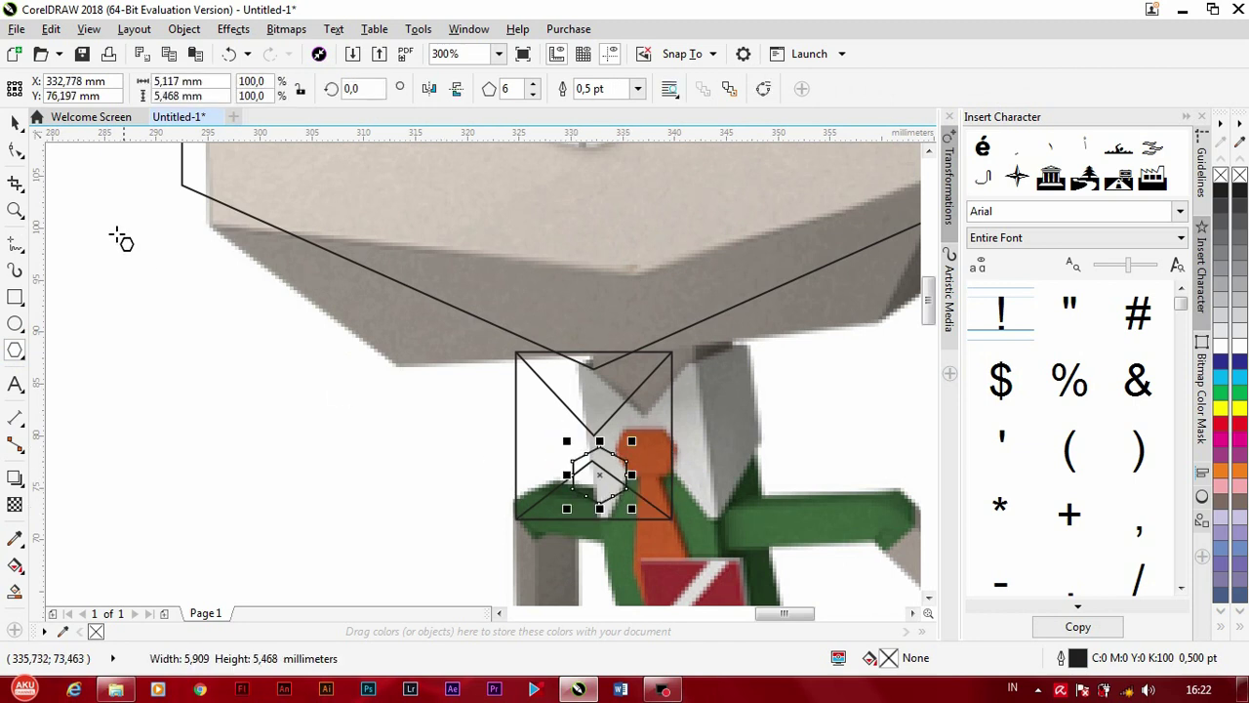
Step: Draw an elongated hexagon for the tie and rotate it 90 degrees
left_click(14, 122)
left_click(533, 444, "shift")
left_click(436, 473)
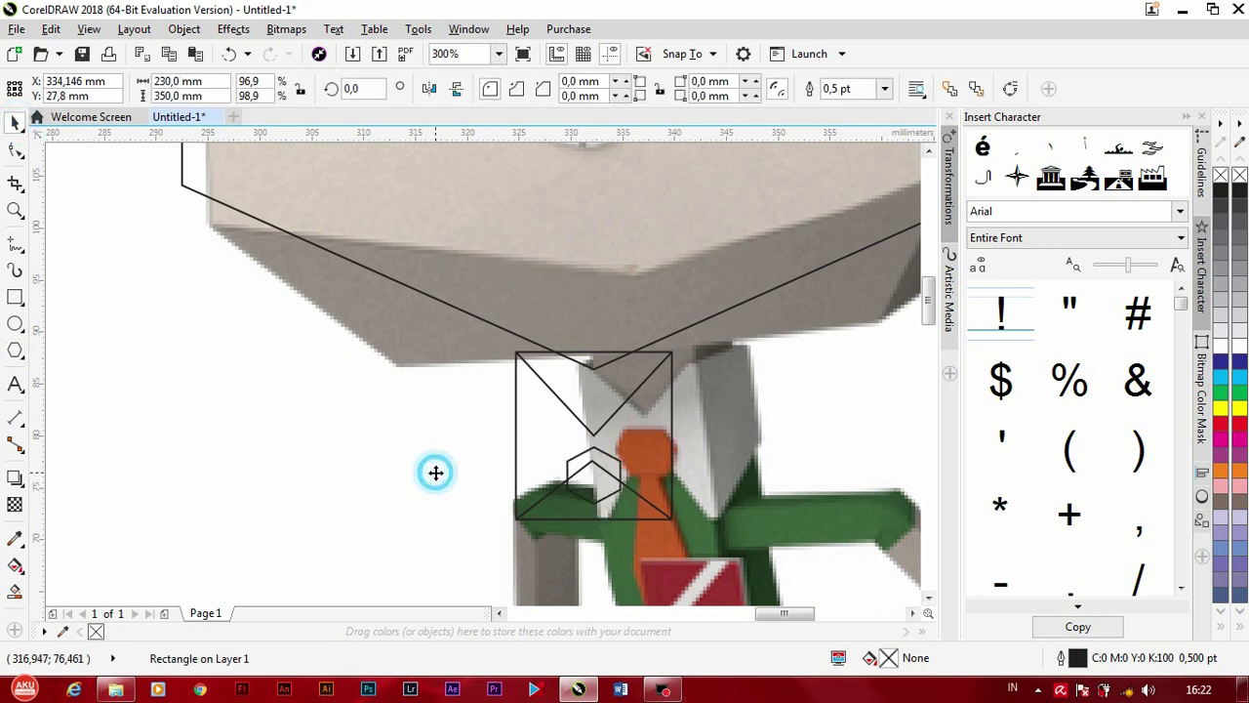
scroll(436, 472, "down", 2)
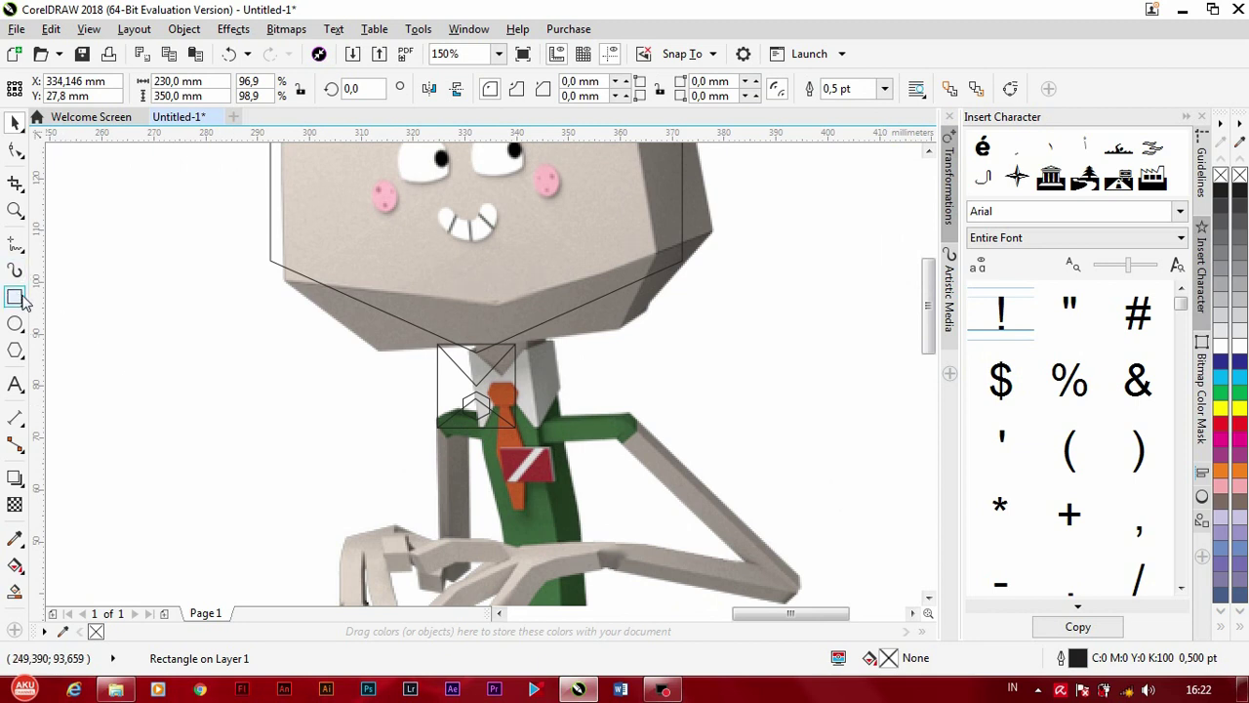
left_click(14, 351)
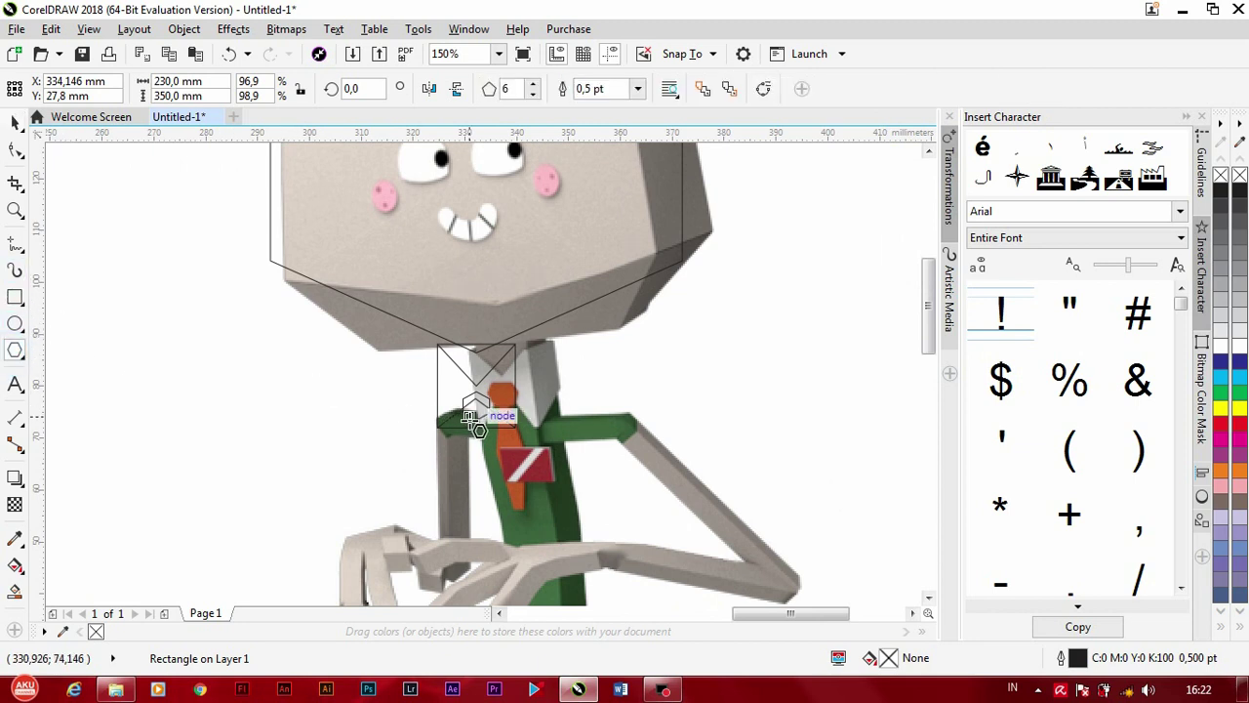
left_click_drag(470, 428, 517, 490)
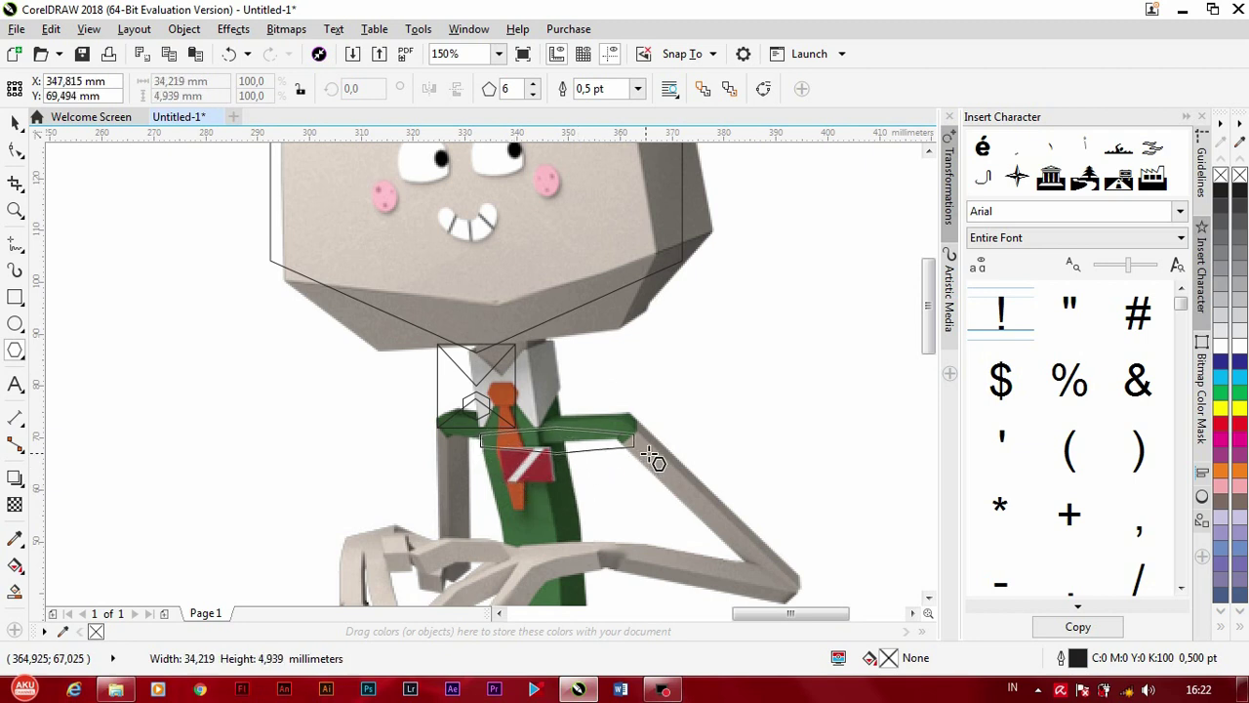
left_click_drag(517, 490, 658, 468)
type("9")
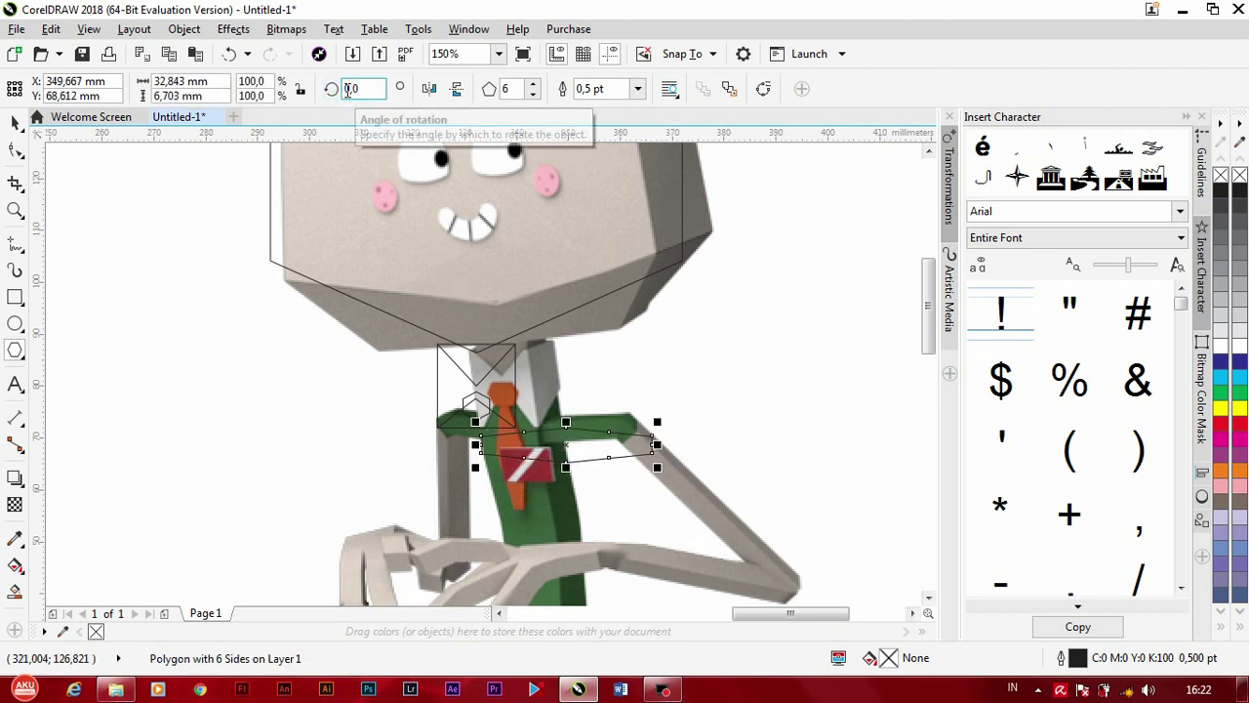
key("Return")
key("space")
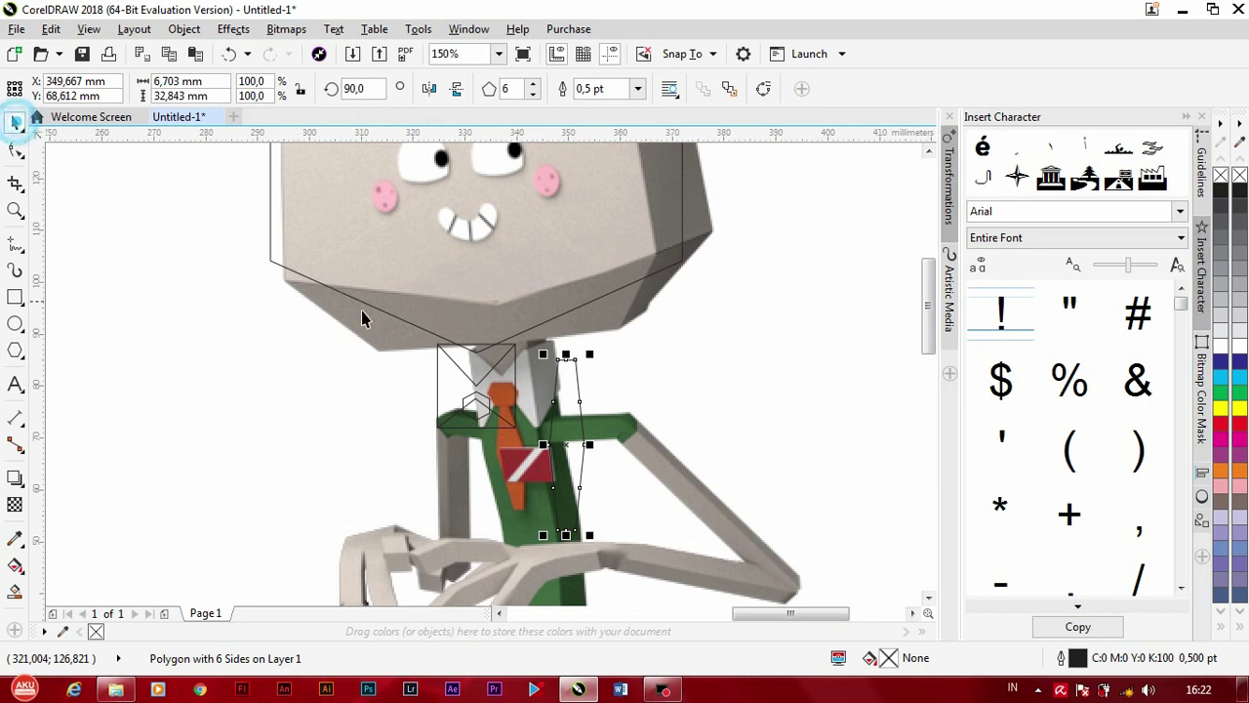
scroll(559, 445, "up", 2)
middle_click_drag(605, 416, 597, 364)
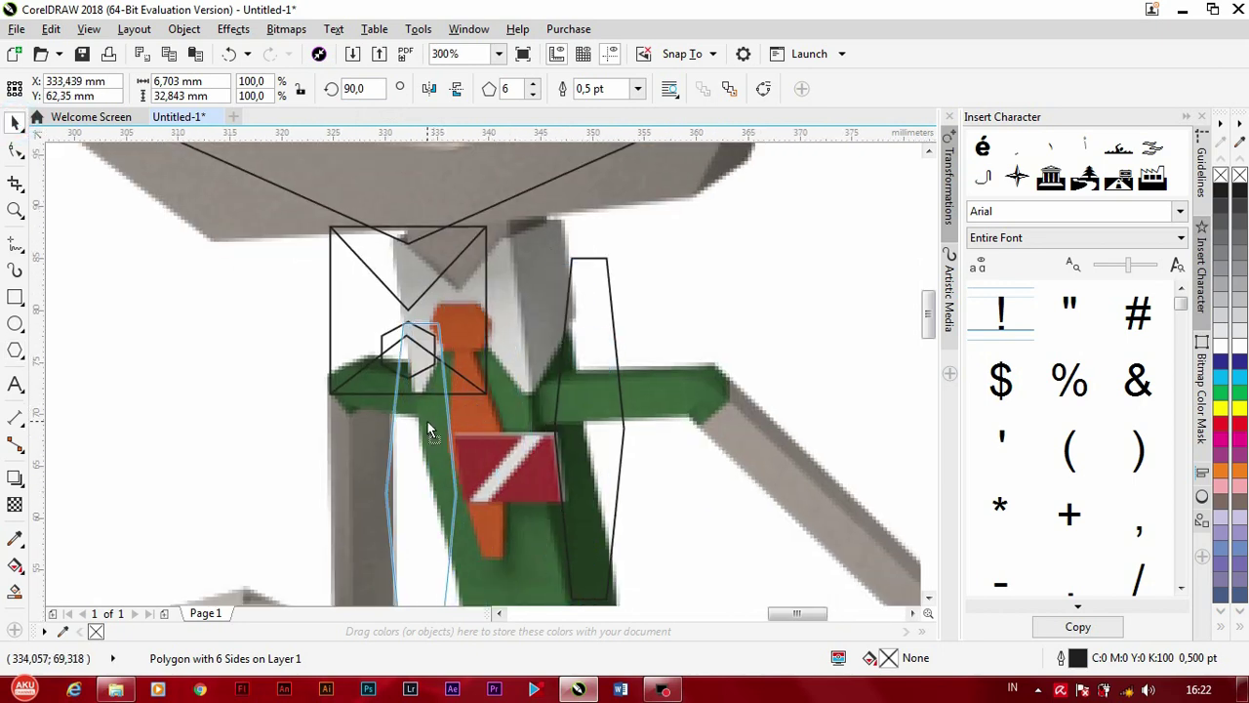
Step: Shorten the torso hexagon to 75% height and combine it with the small collar hexagon
left_click(419, 473)
scroll(419, 468, "down", 1)
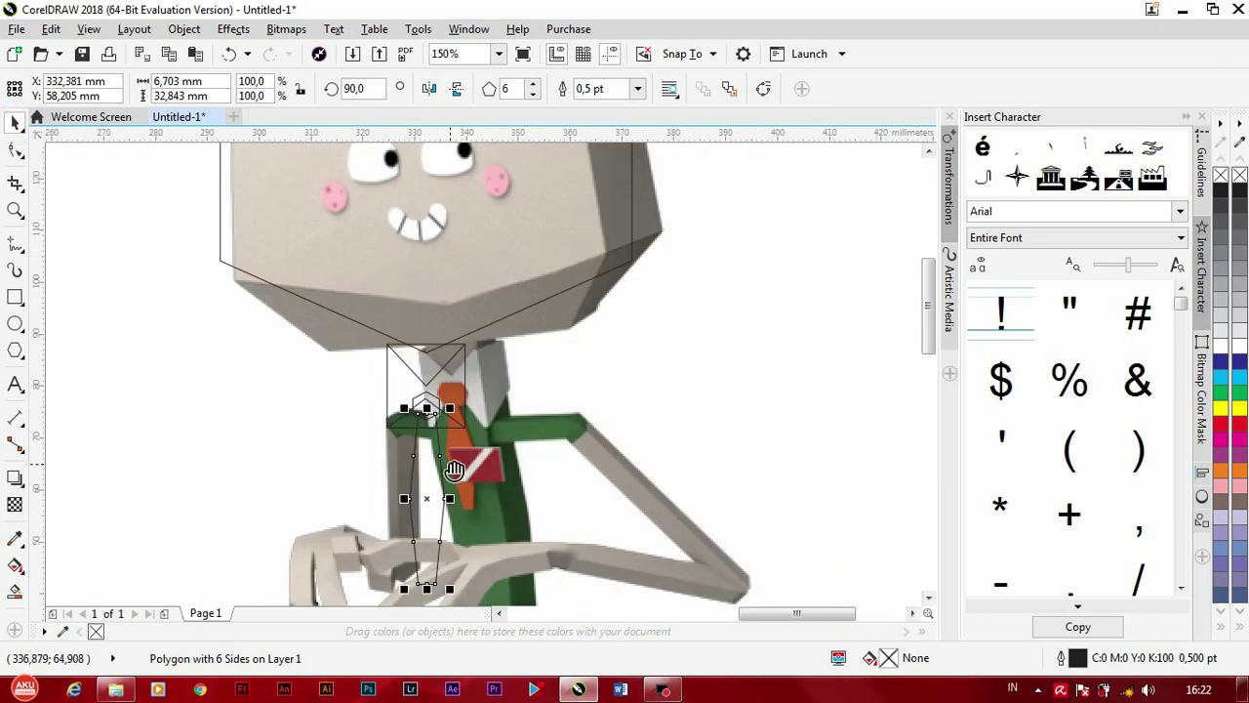
scroll(459, 498, "down", 1)
left_click_drag(471, 486, 471, 434)
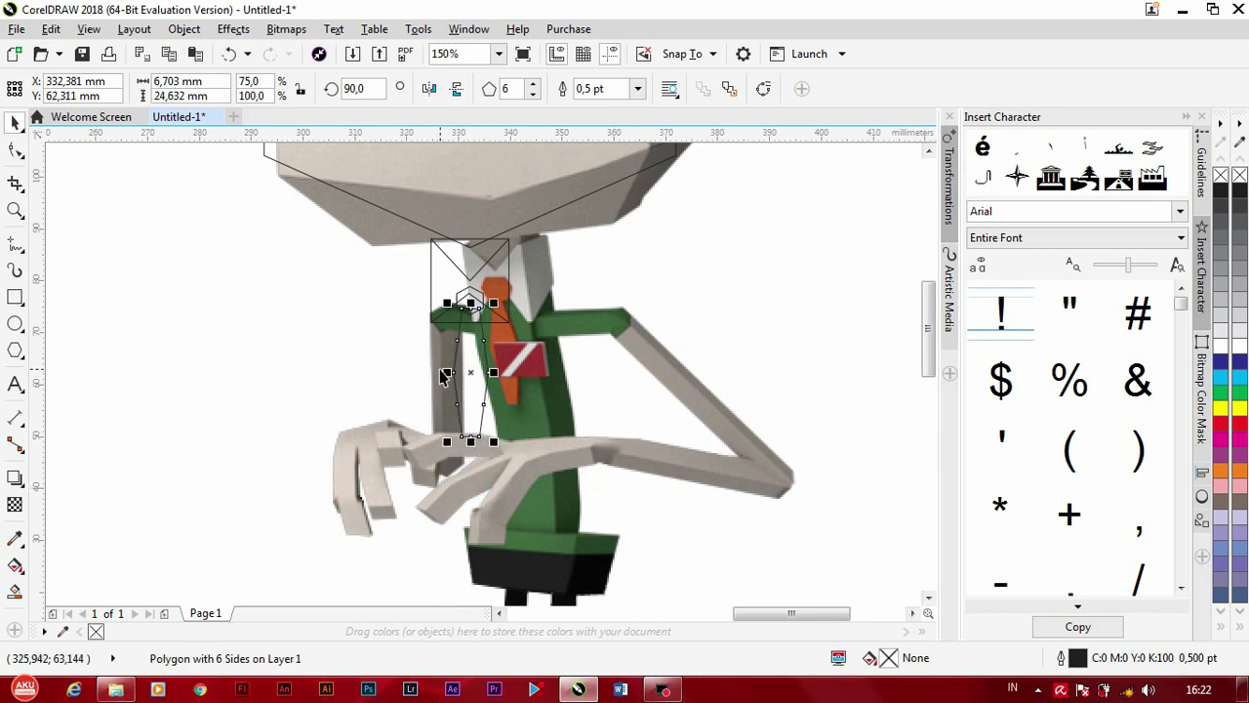
left_click_drag(447, 369, 451, 371)
scroll(469, 356, "up", 4)
left_click(455, 291, "shift")
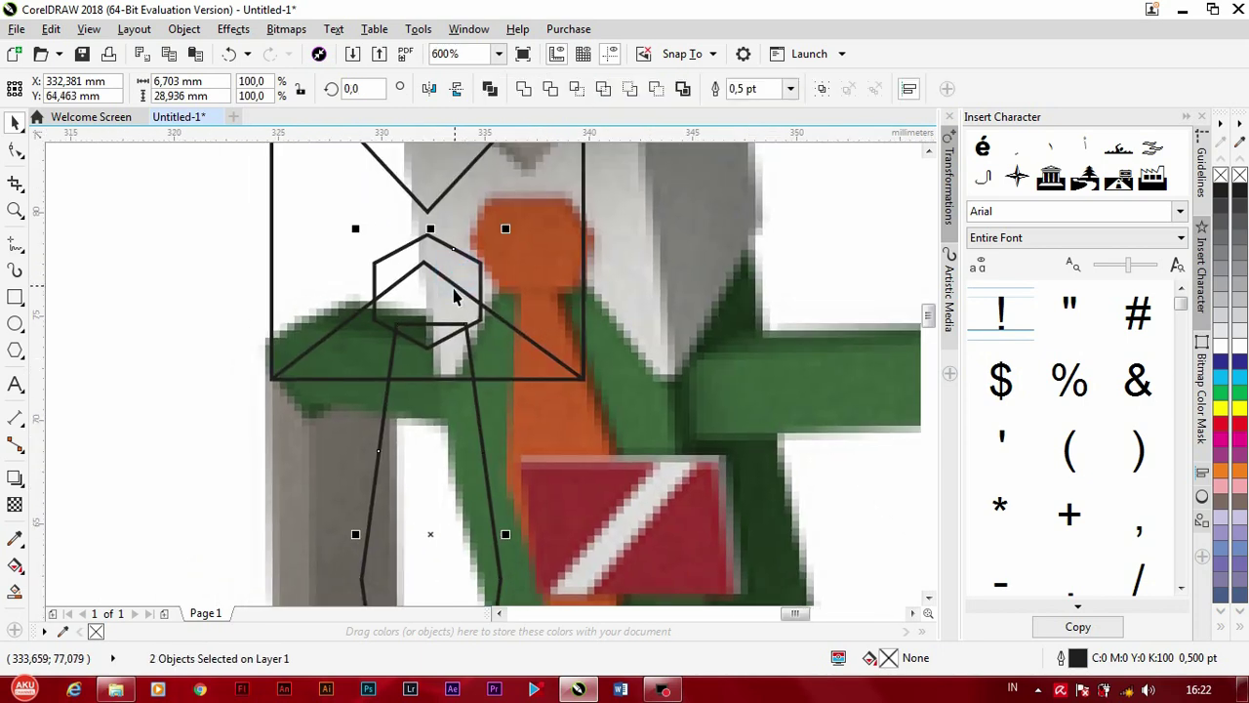
key("ctrl+l")
Step: Select the small shoulder outline and page frame rectangle, then pan over the torso
scroll(546, 325, "down", 2)
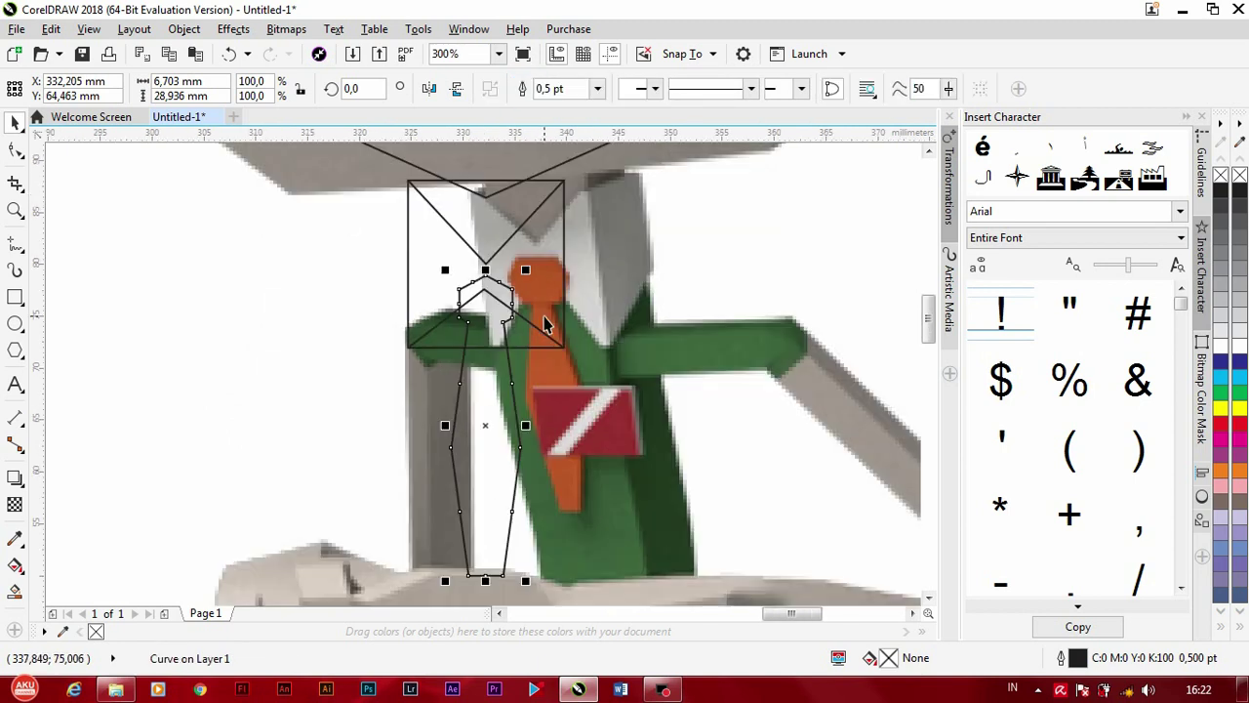
left_click(534, 337)
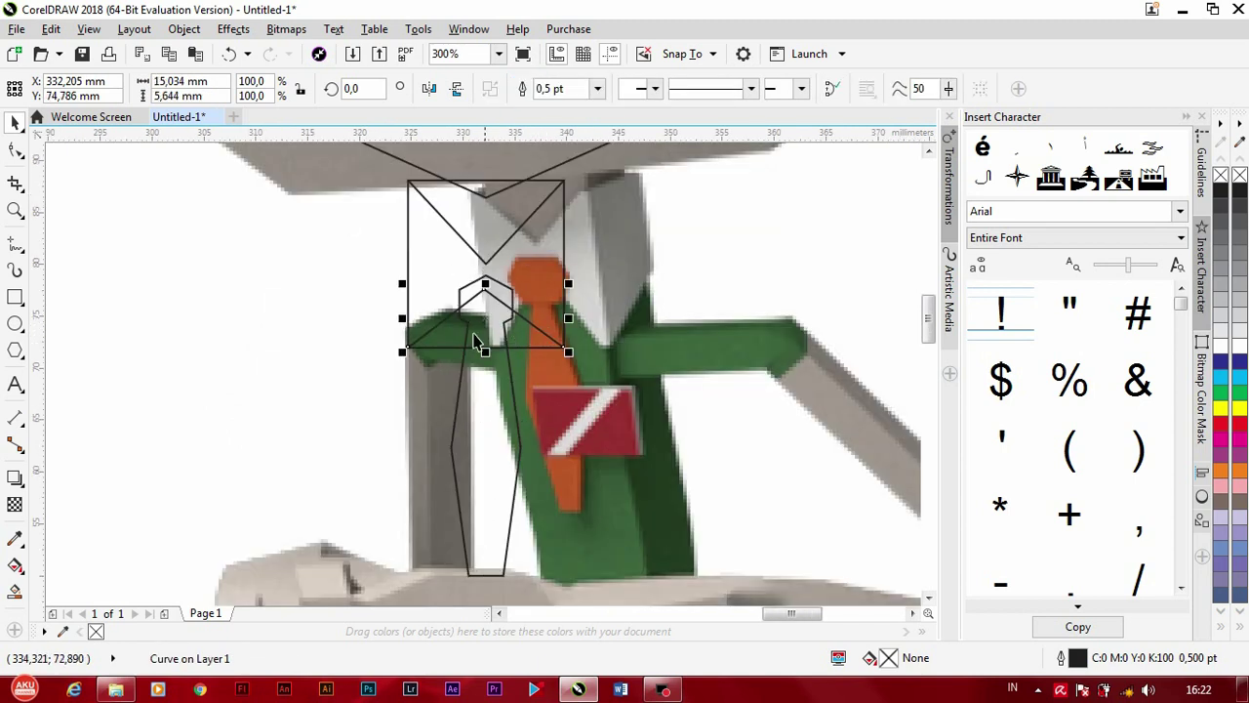
left_click(301, 343)
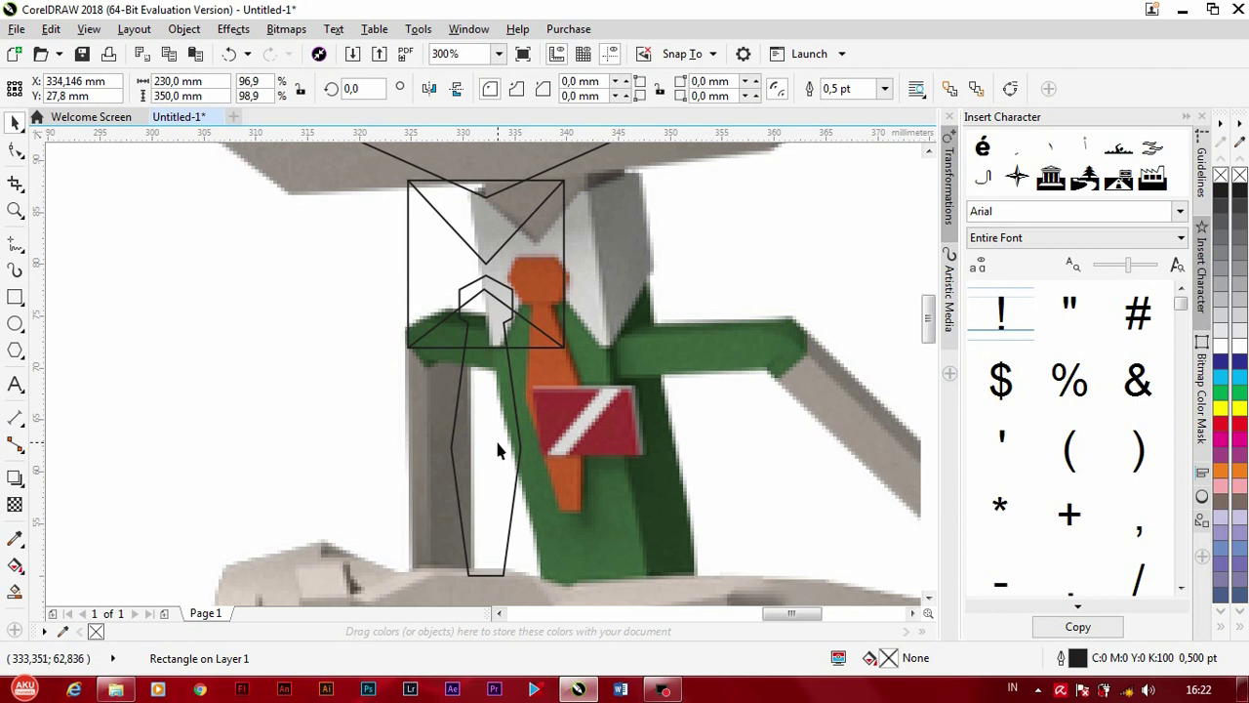
scroll(495, 437, "down", 2)
middle_click_drag(387, 369, 363, 359)
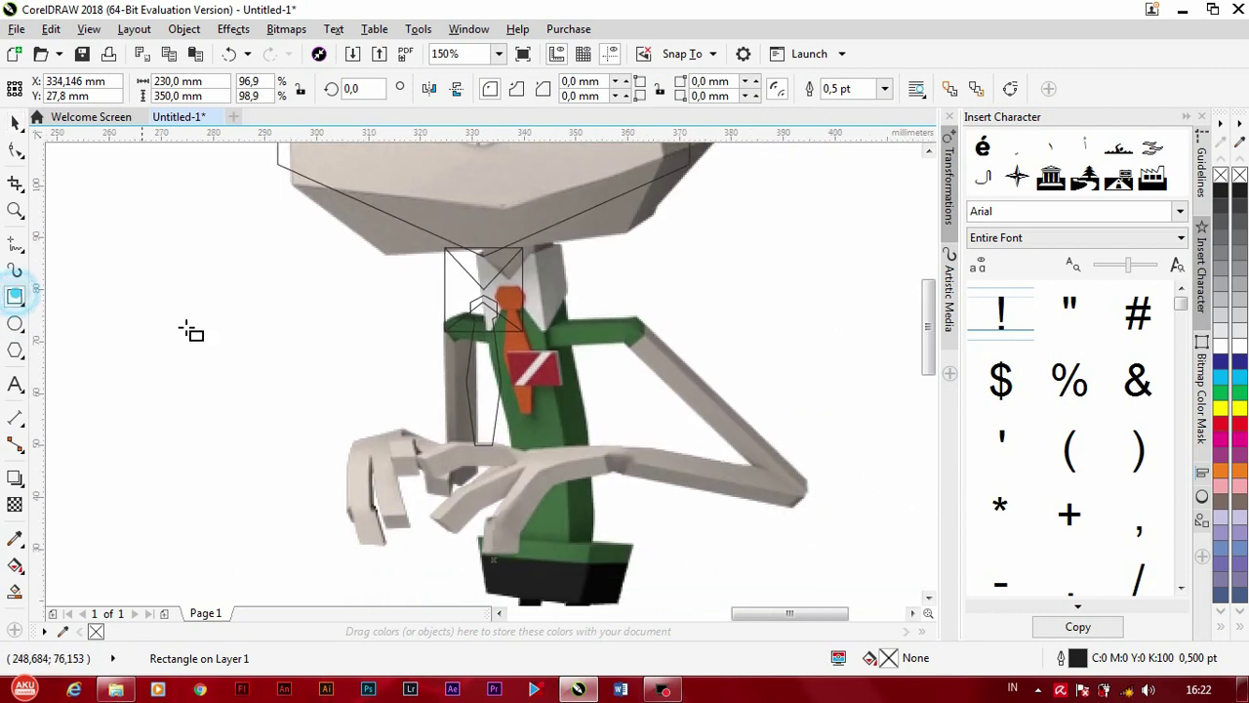
Step: Draw a rectangle over the torso from below the neck down to the waistband
left_click(14, 297)
left_click_drag(447, 332, 528, 585)
scroll(518, 345, "up", 3)
scroll(527, 345, "down", 1)
scroll(538, 346, "down", 1)
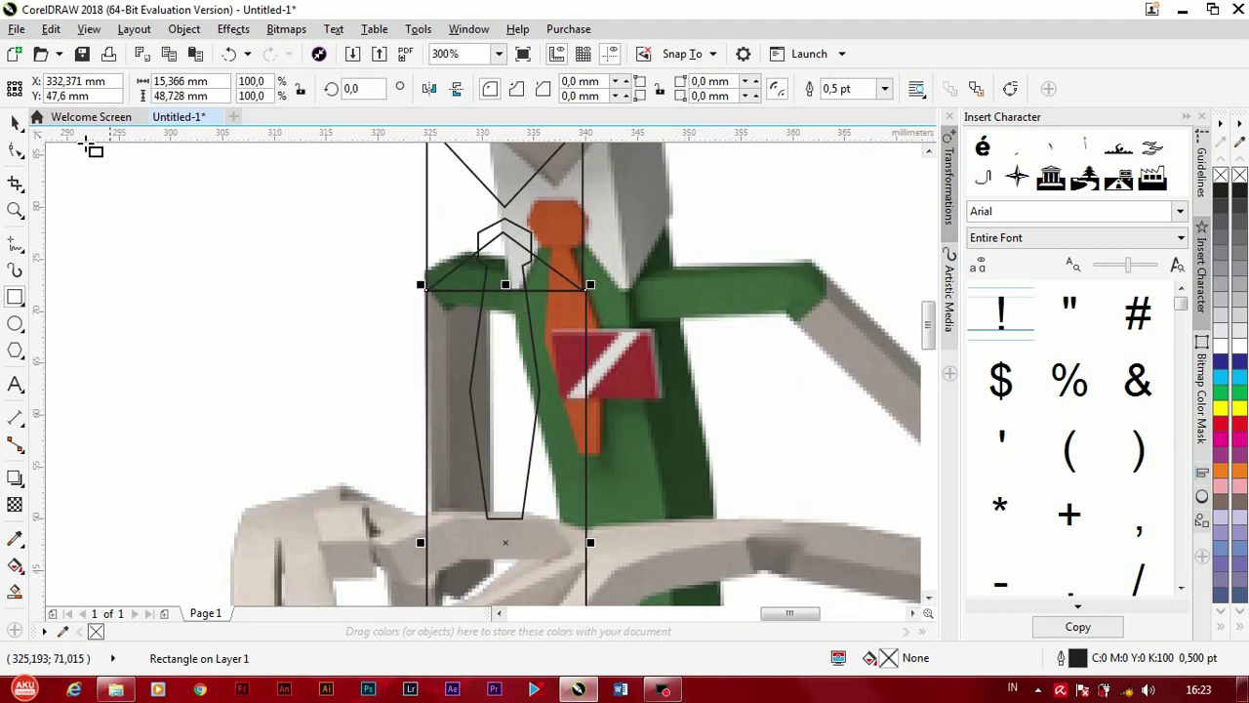
left_click(14, 122)
middle_click_drag(683, 527, 662, 454)
left_click_drag(570, 469, 570, 470)
Step: Set the torso rectangle's width to 15.2 mm
left_click(560, 196)
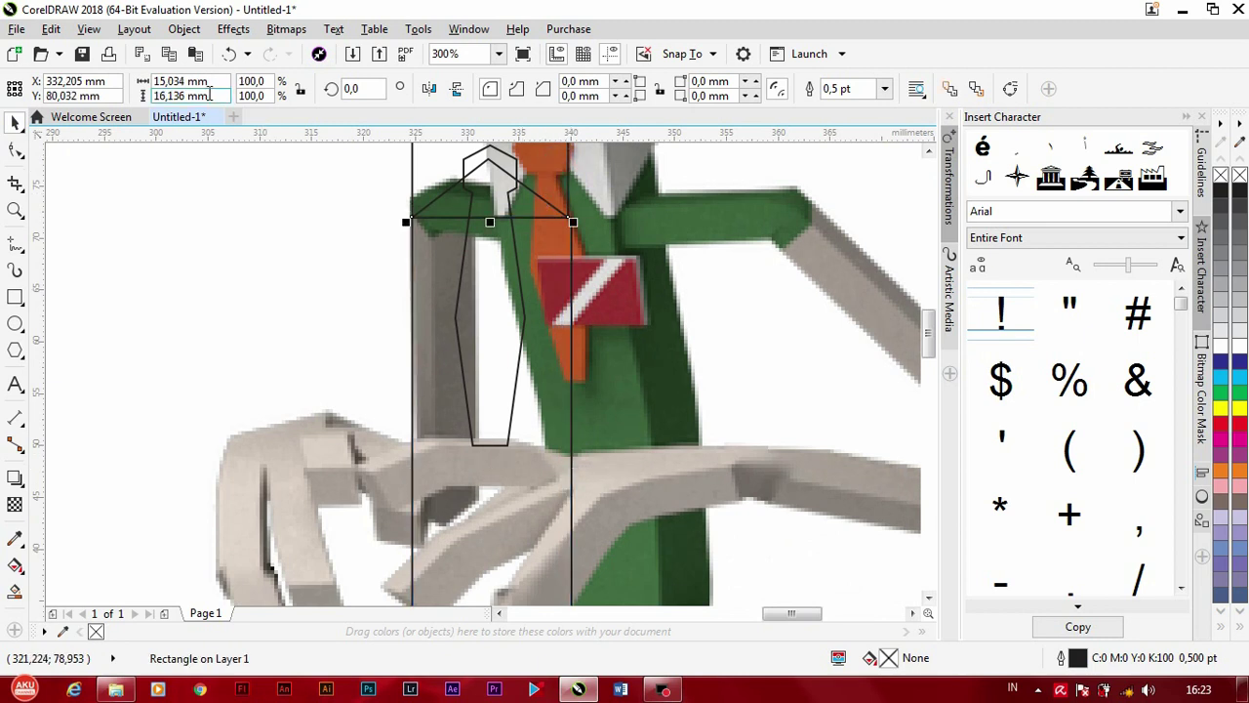
key("Tab")
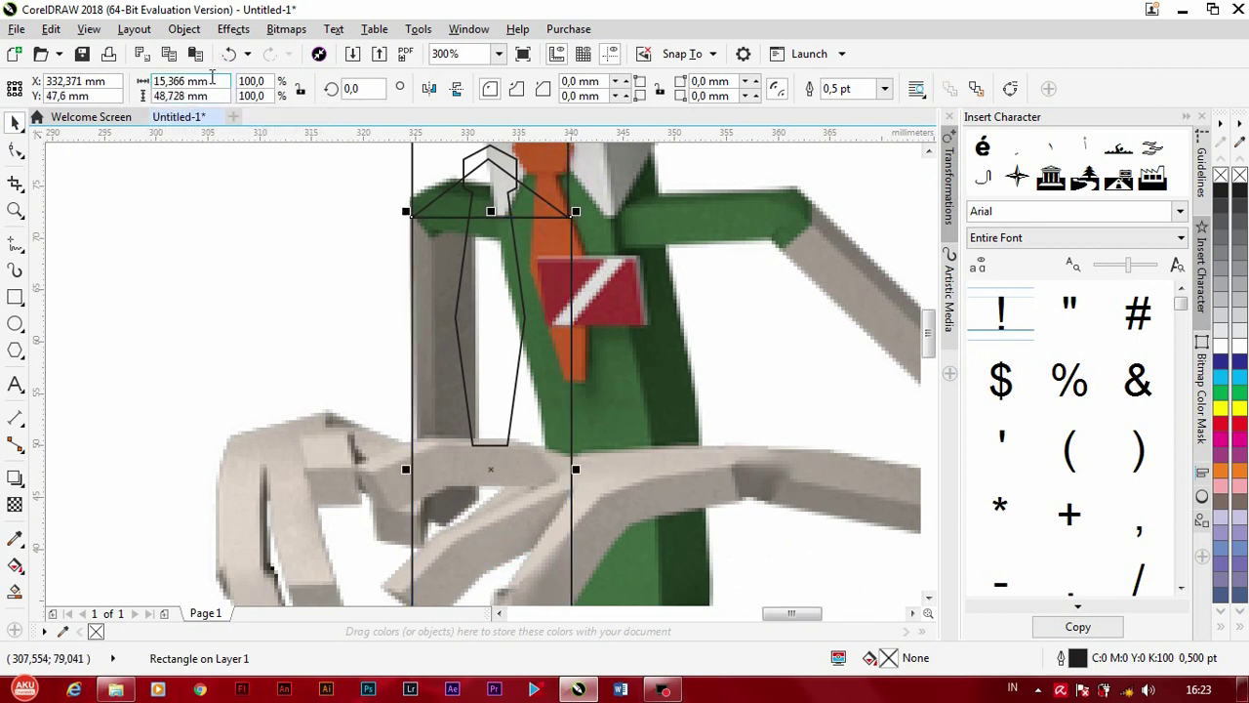
left_click_drag(212, 78, 127, 83)
key("Return")
left_click(424, 167)
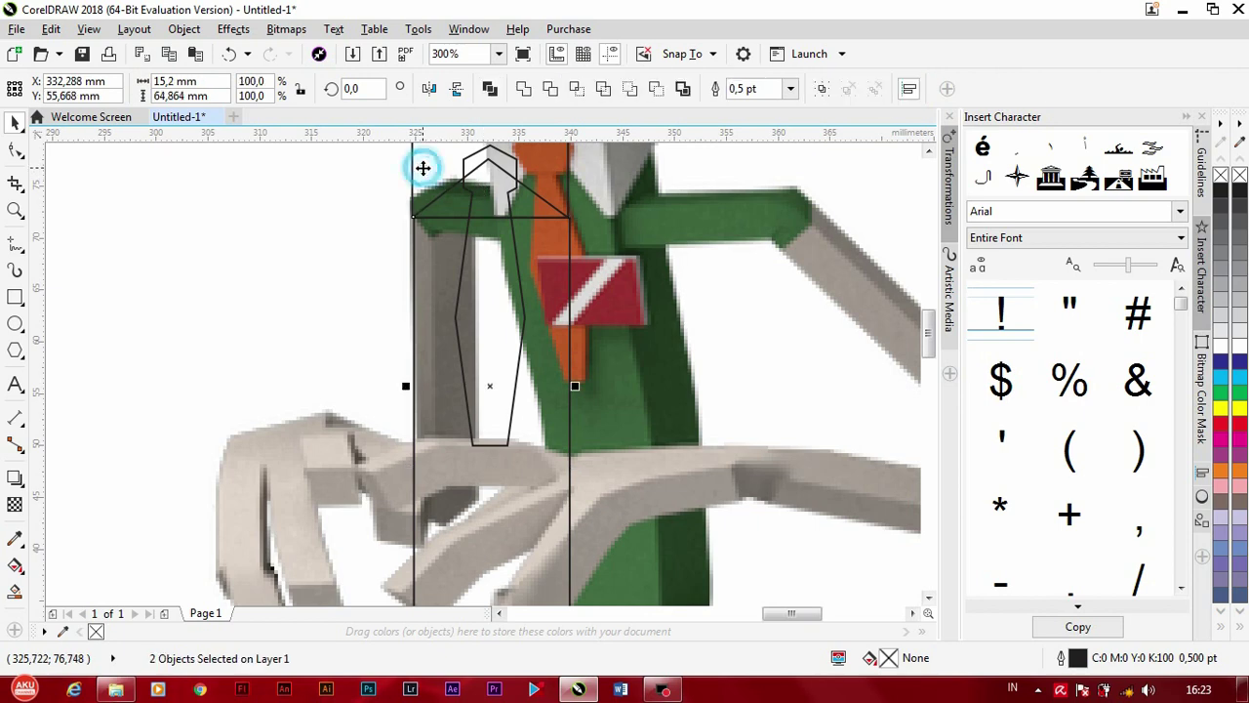
scroll(340, 278, "down", 2)
scroll(342, 283, "down", 2)
scroll(343, 287, "up", 1)
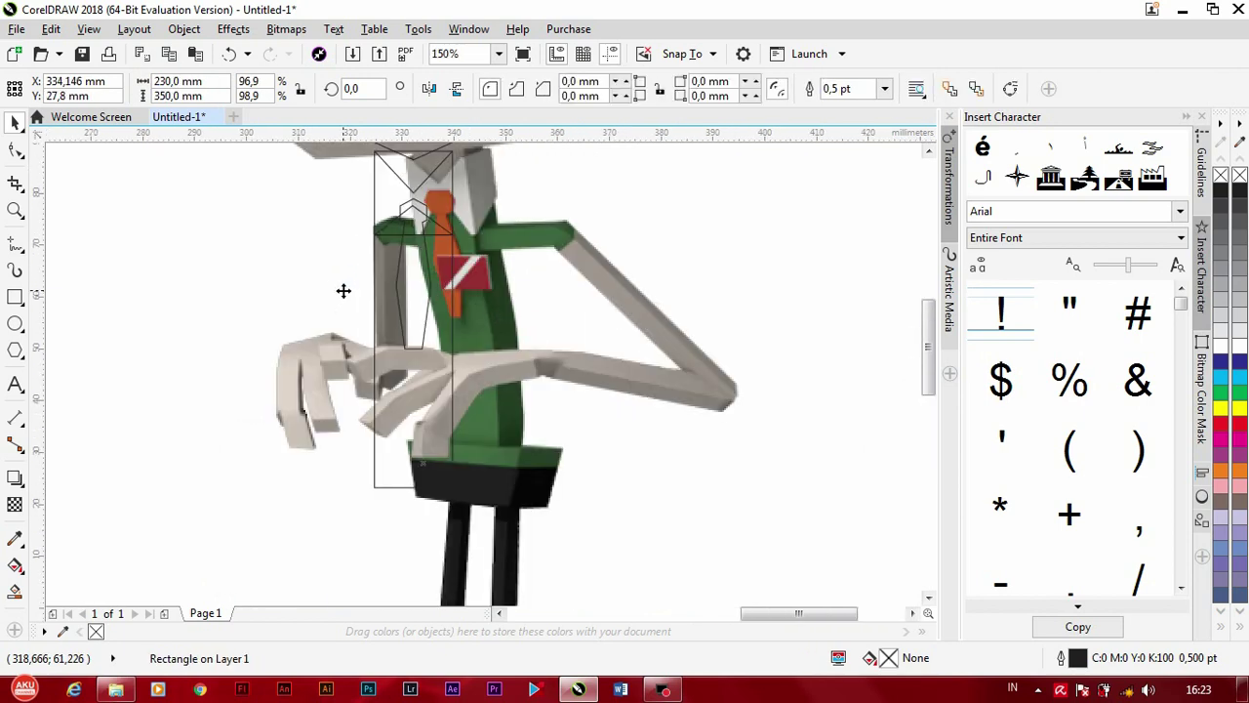
left_click(15, 298)
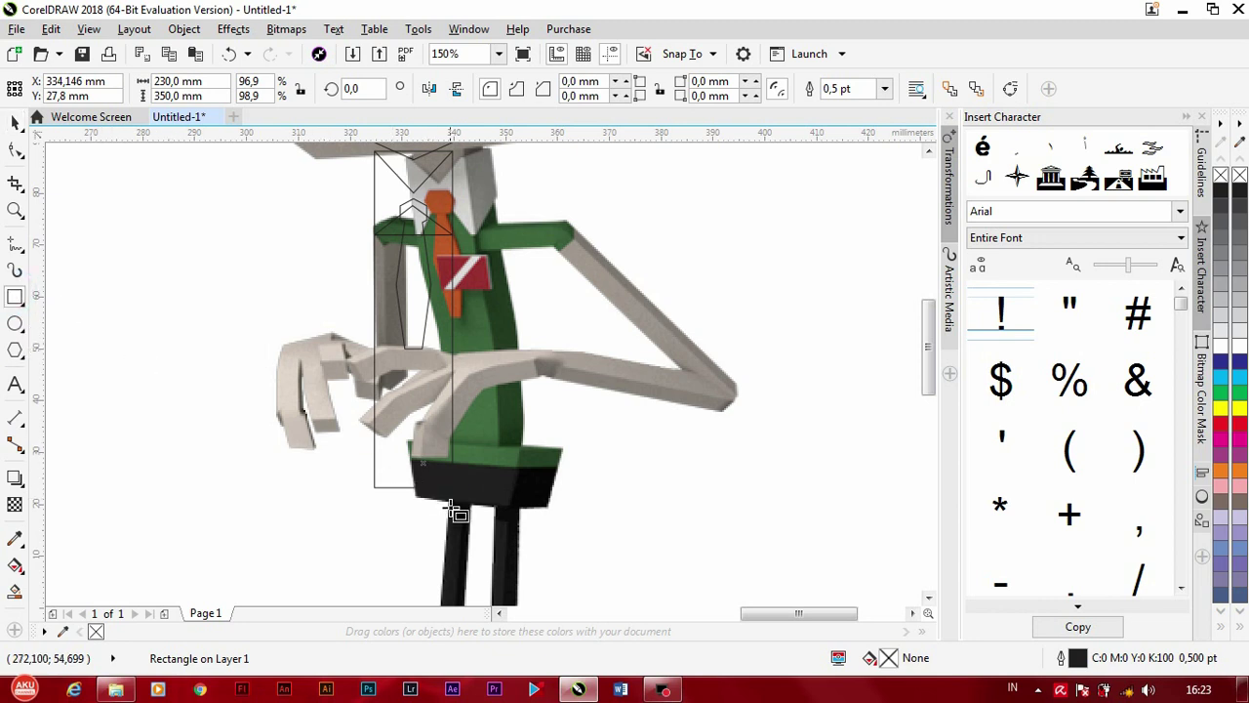
scroll(479, 505, "down", 1)
scroll(493, 410, "up", 1)
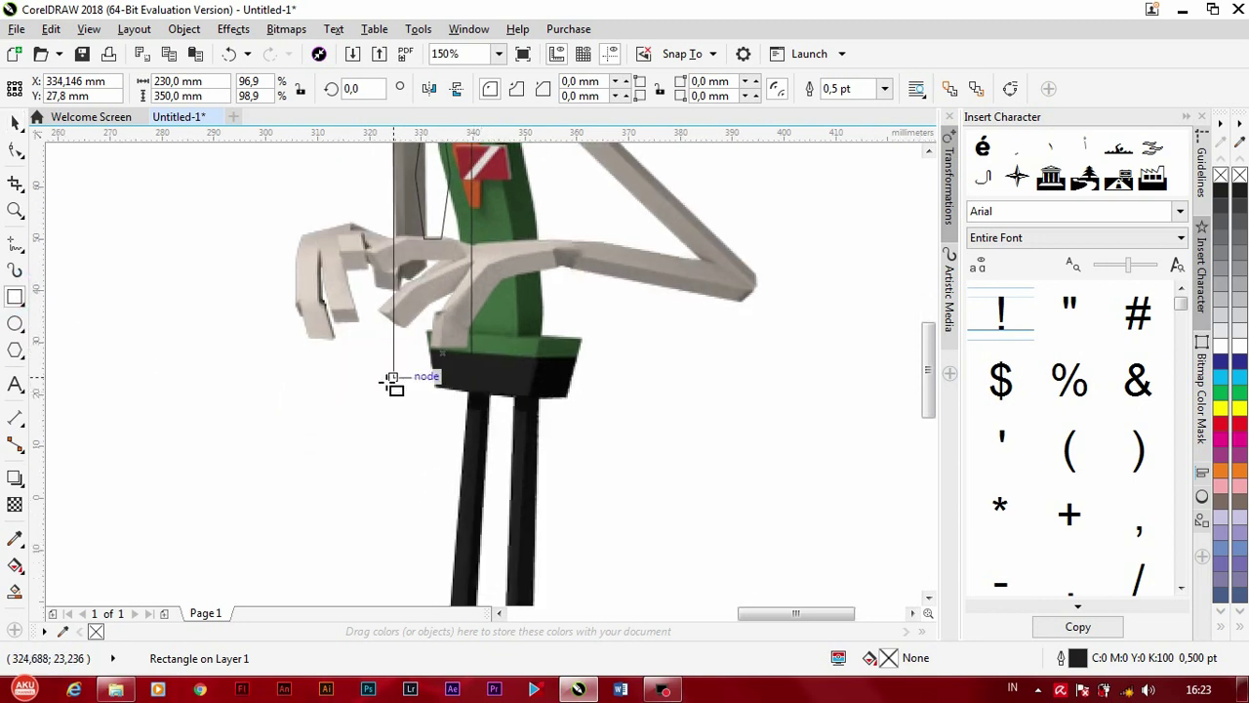
Step: Draw a Basic Shapes trapezoid over the waistband, flip it upside down, and narrow it to 63%
left_click(14, 352)
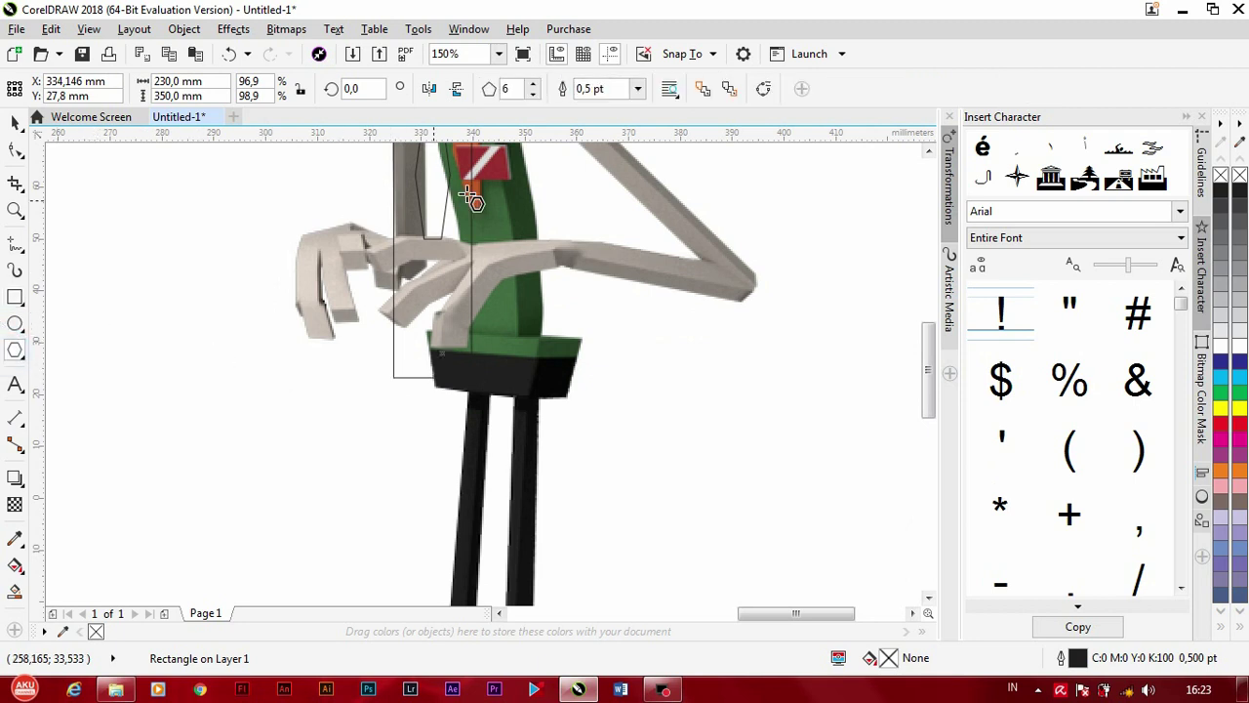
left_click(16, 359)
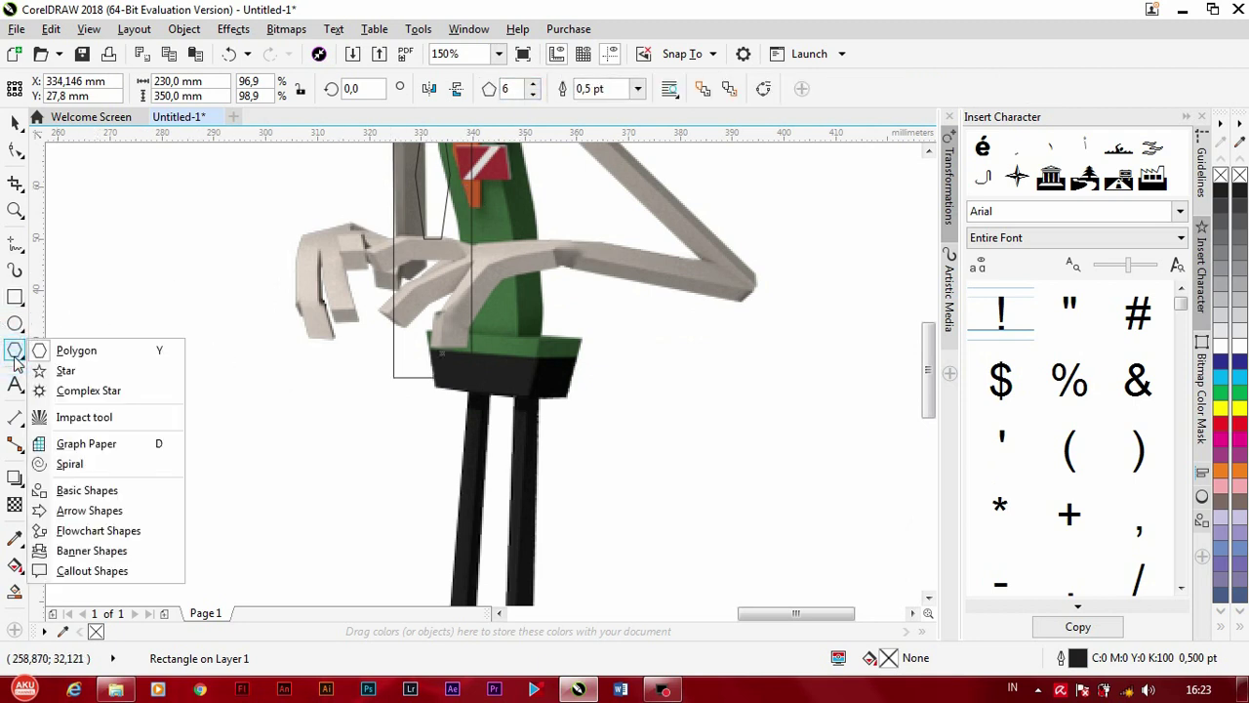
left_click(83, 490)
left_click(490, 89)
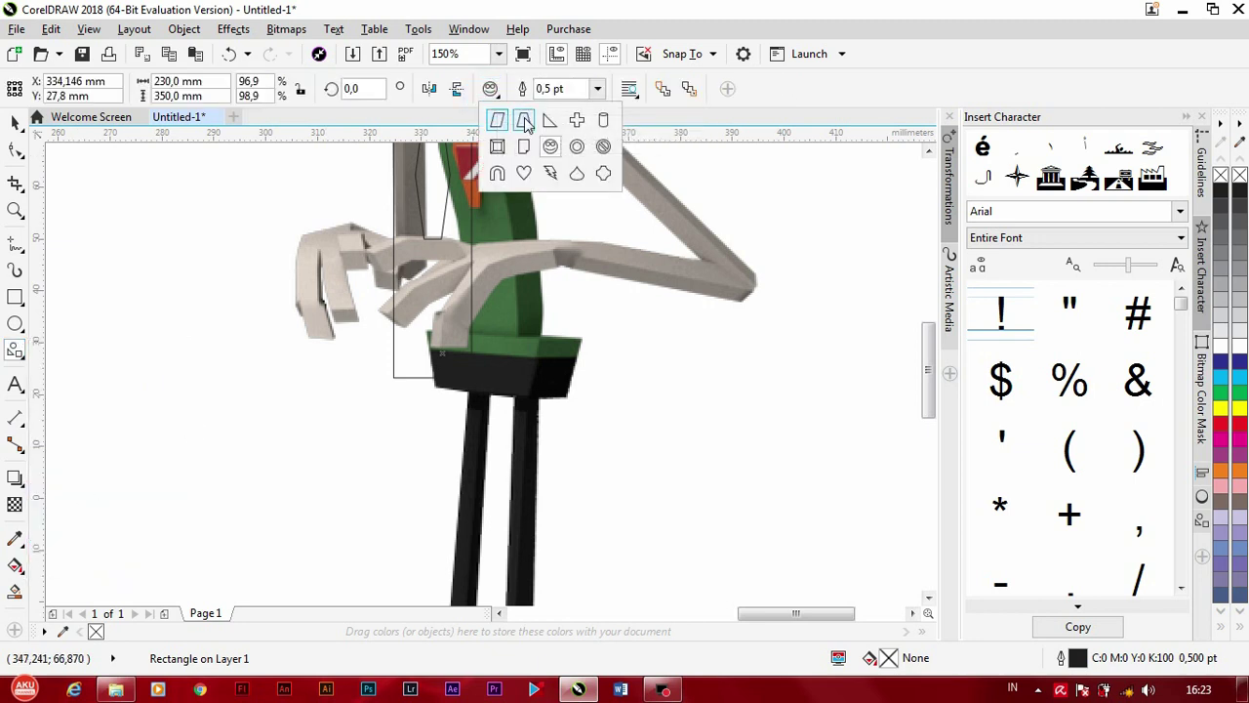
left_click(524, 119)
left_click_drag(394, 378, 583, 423)
key("space")
left_click(457, 89)
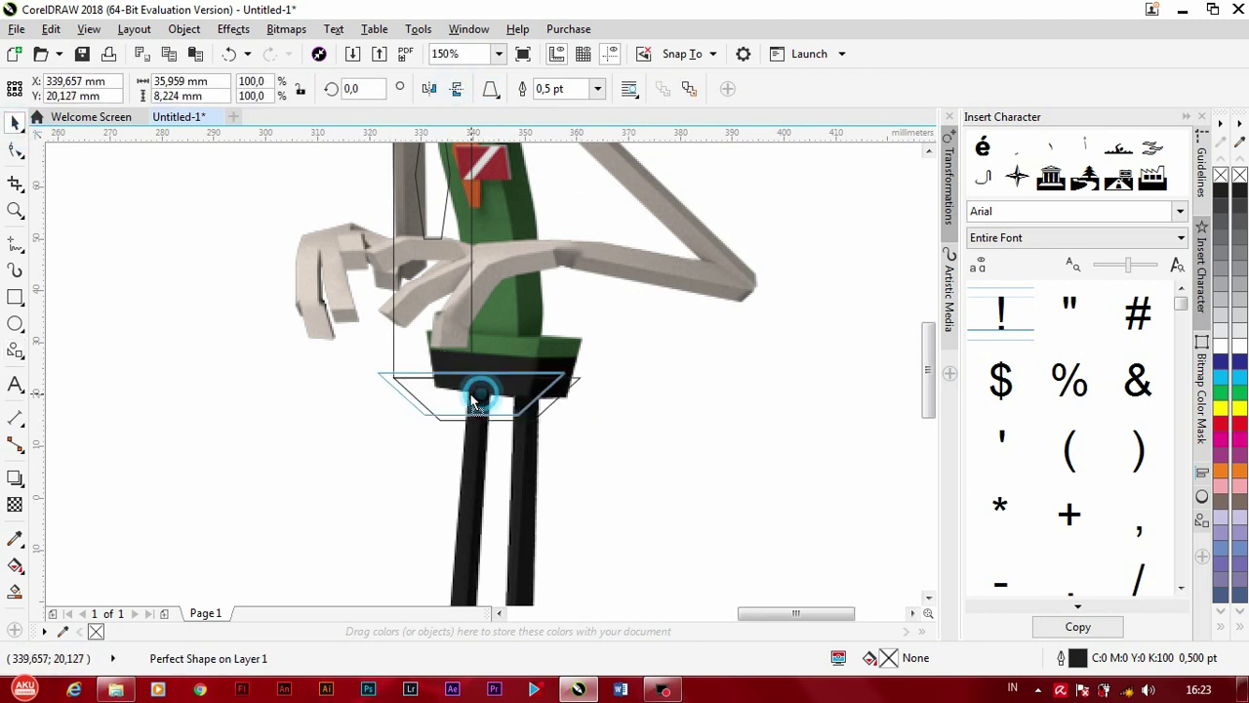
left_click_drag(475, 390, 420, 385)
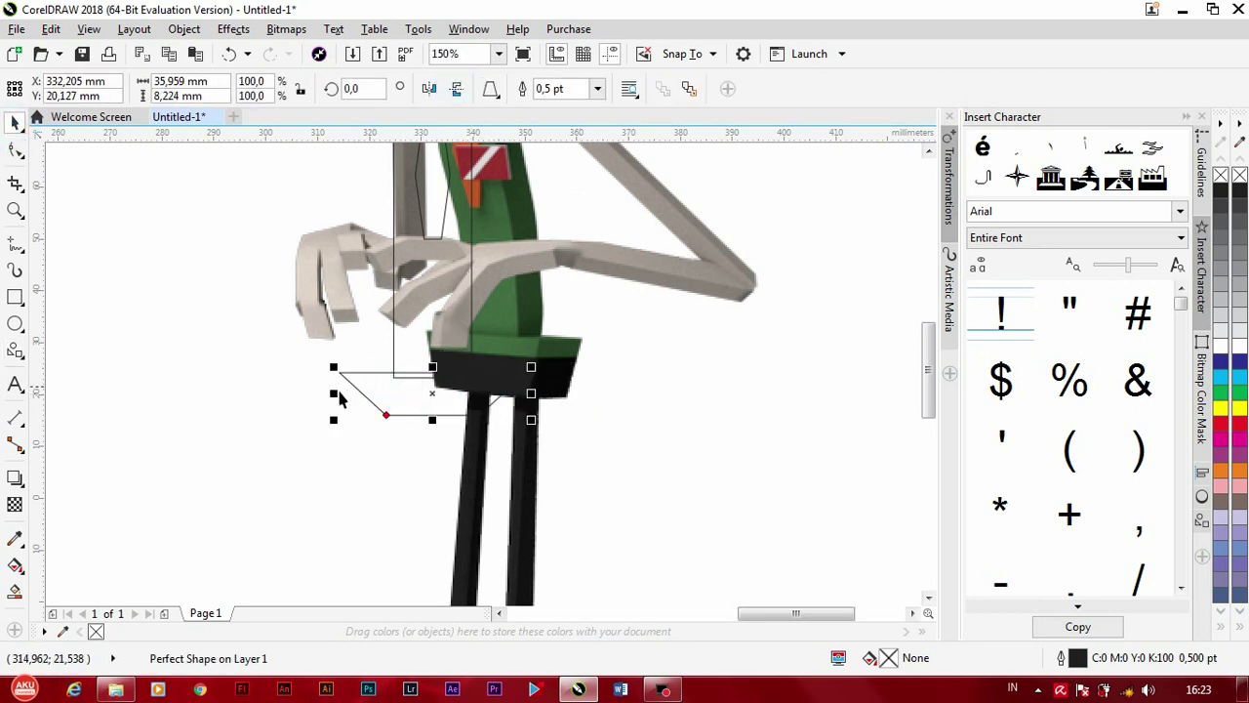
left_click_drag(339, 394, 369, 394)
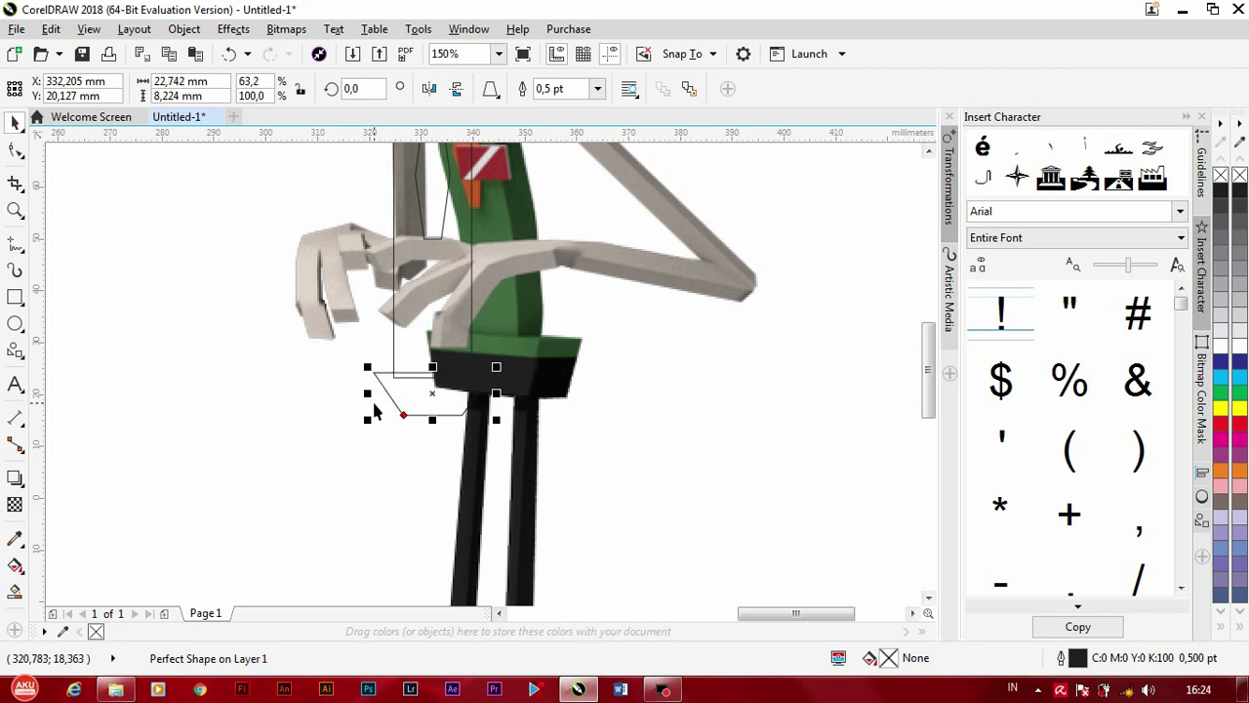
Step: Draw a horizontal 2-point line across the trapezoid, redrawing it once from the left edge
middle_click_drag(412, 486, 497, 485)
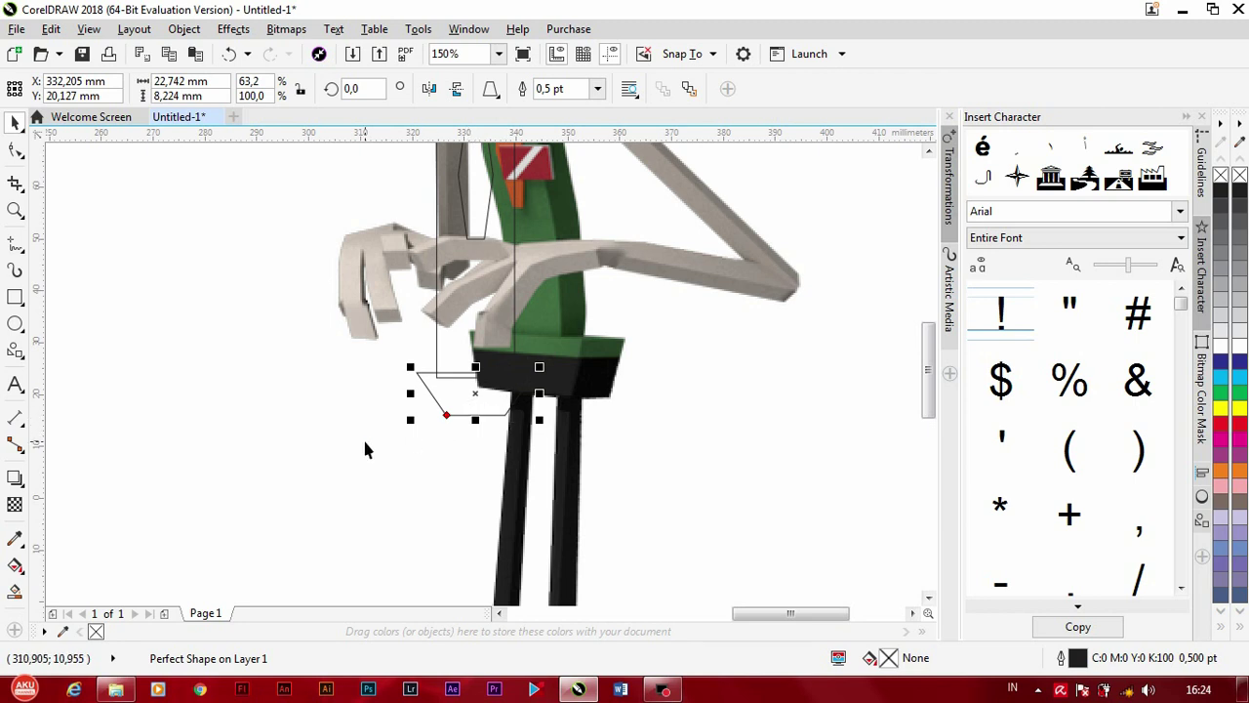
scroll(404, 430, "up", 2)
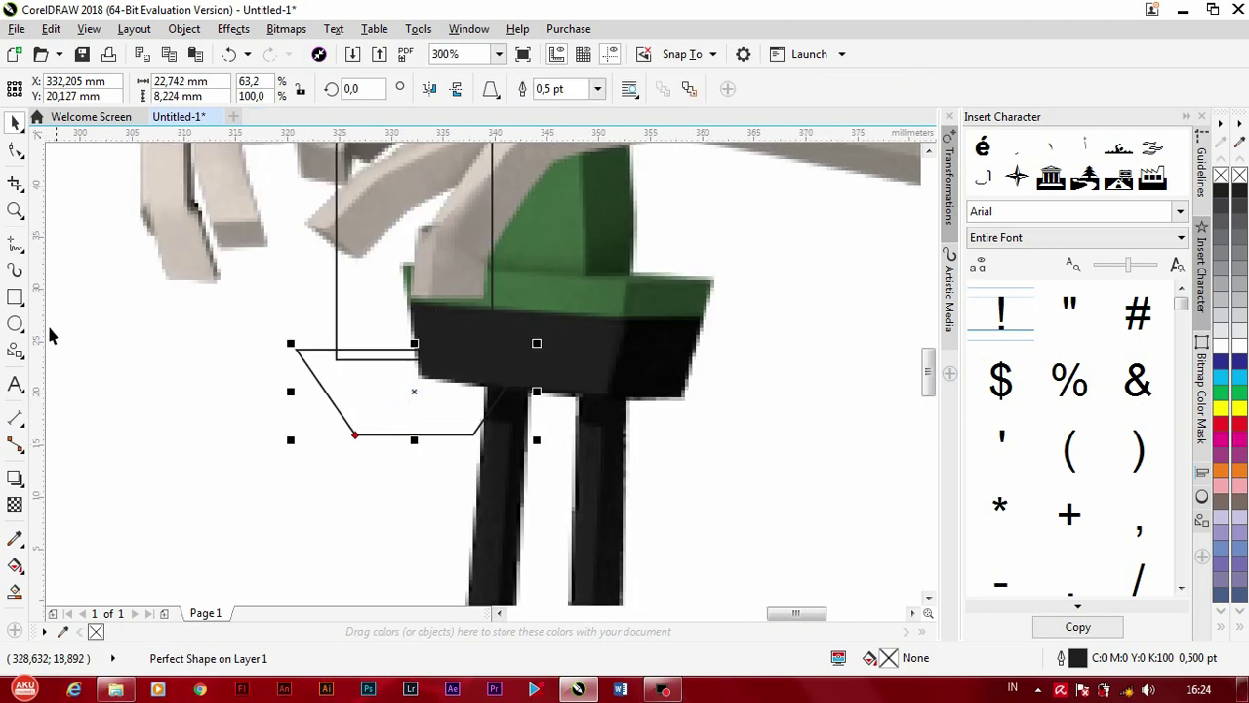
left_click(15, 244)
left_click_drag(320, 383, 514, 382)
key("space")
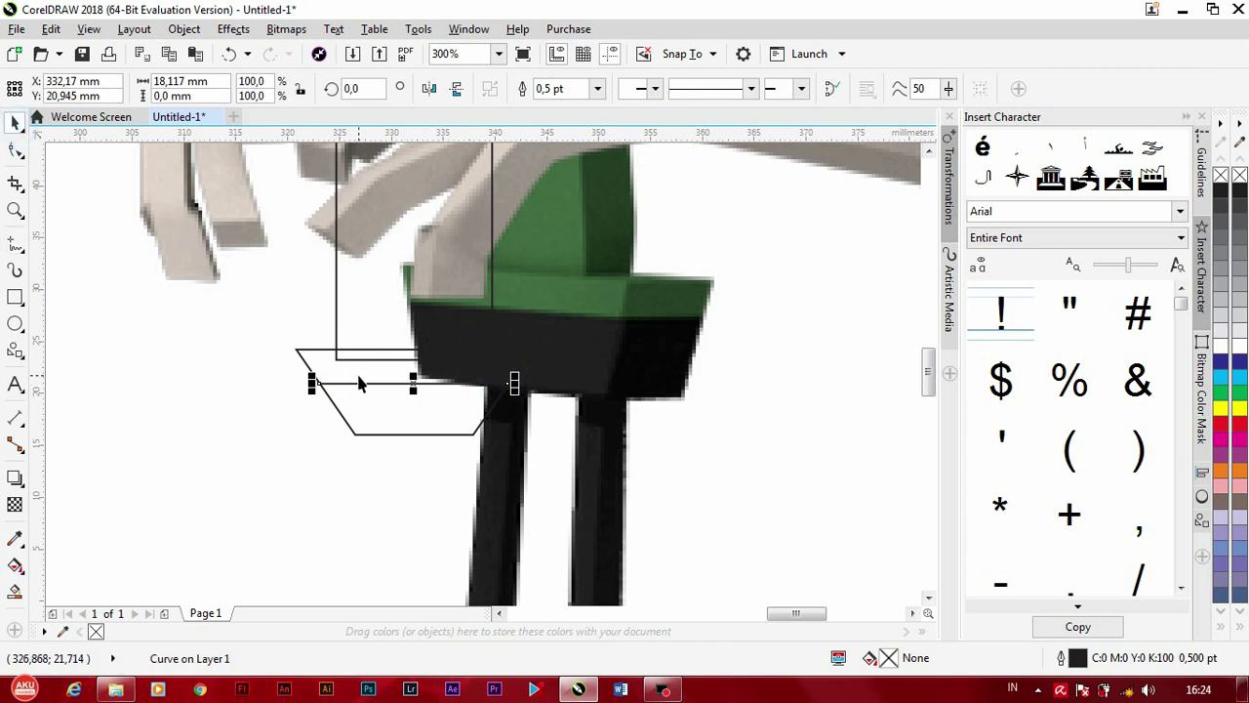
key("ctrl+z")
key("space")
mouse_move(312, 372)
left_mouse_down()
mouse_move(530, 378)
mouse_move(518, 370)
left_mouse_up()
key("F3")
key("F3")
key("space")
key("F3")
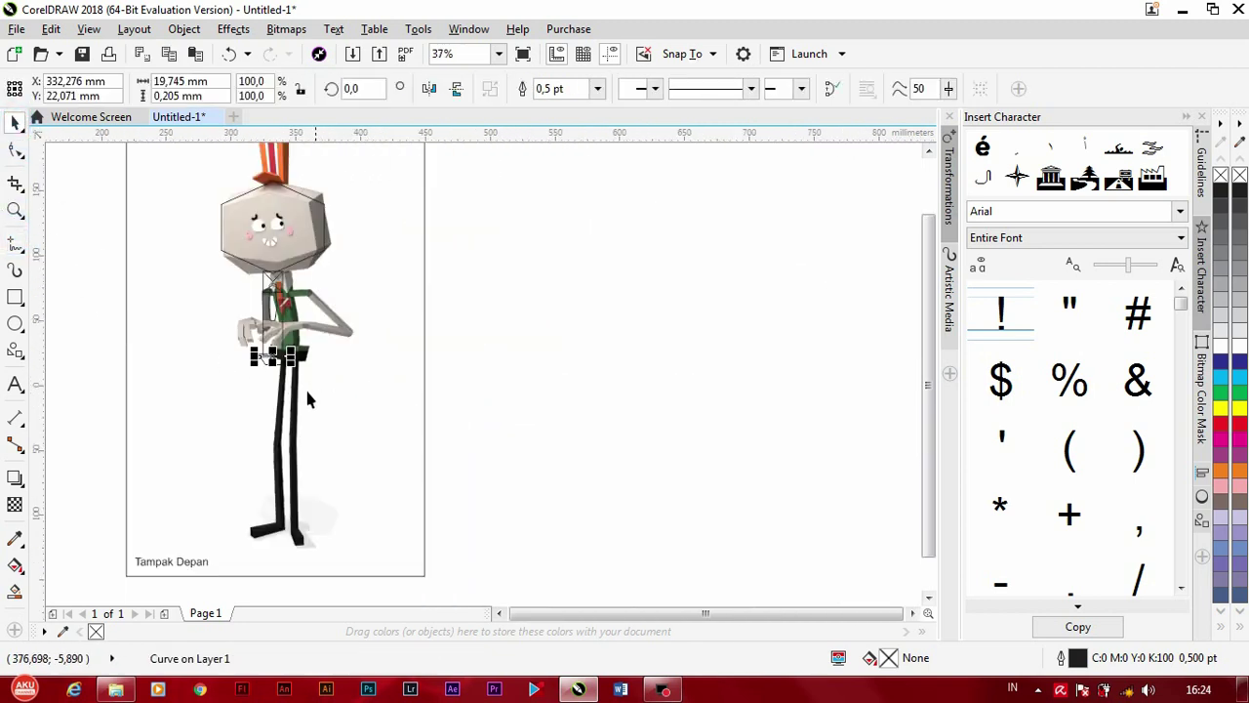
Step: Delete the character photo to check the traced outlines
left_click(308, 398)
key("Escape")
left_click(310, 427)
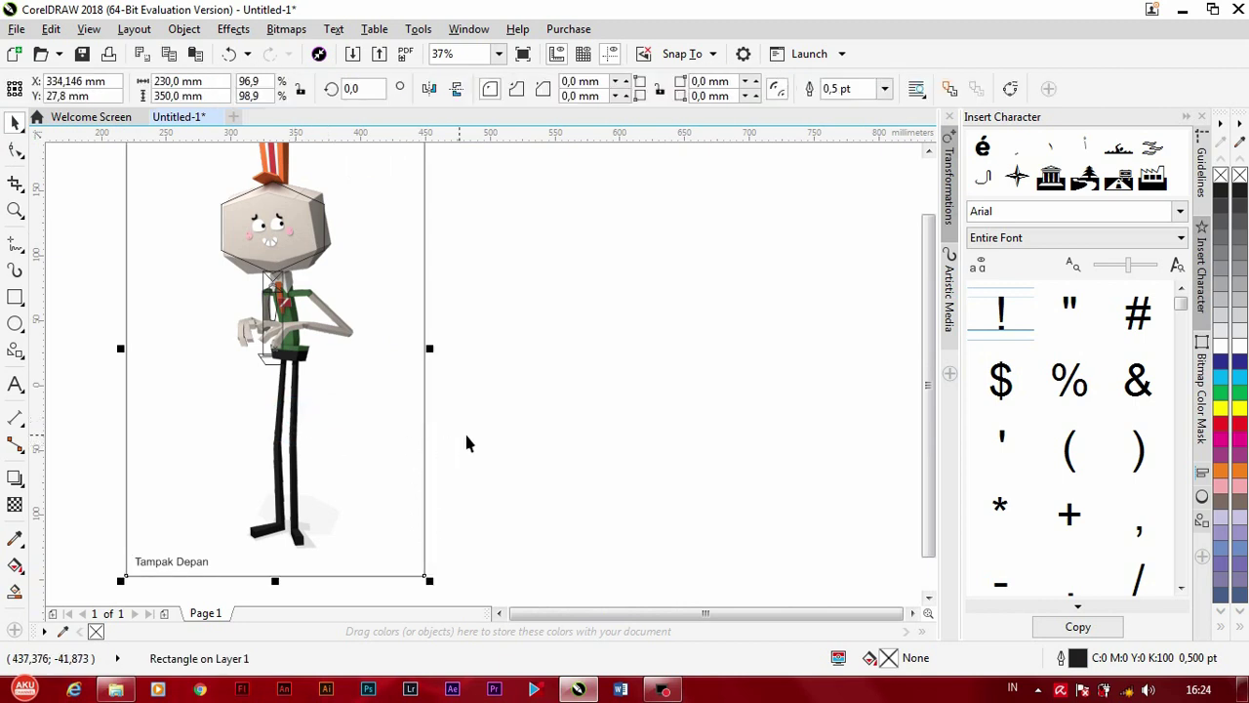
left_click(298, 440)
key("Delete")
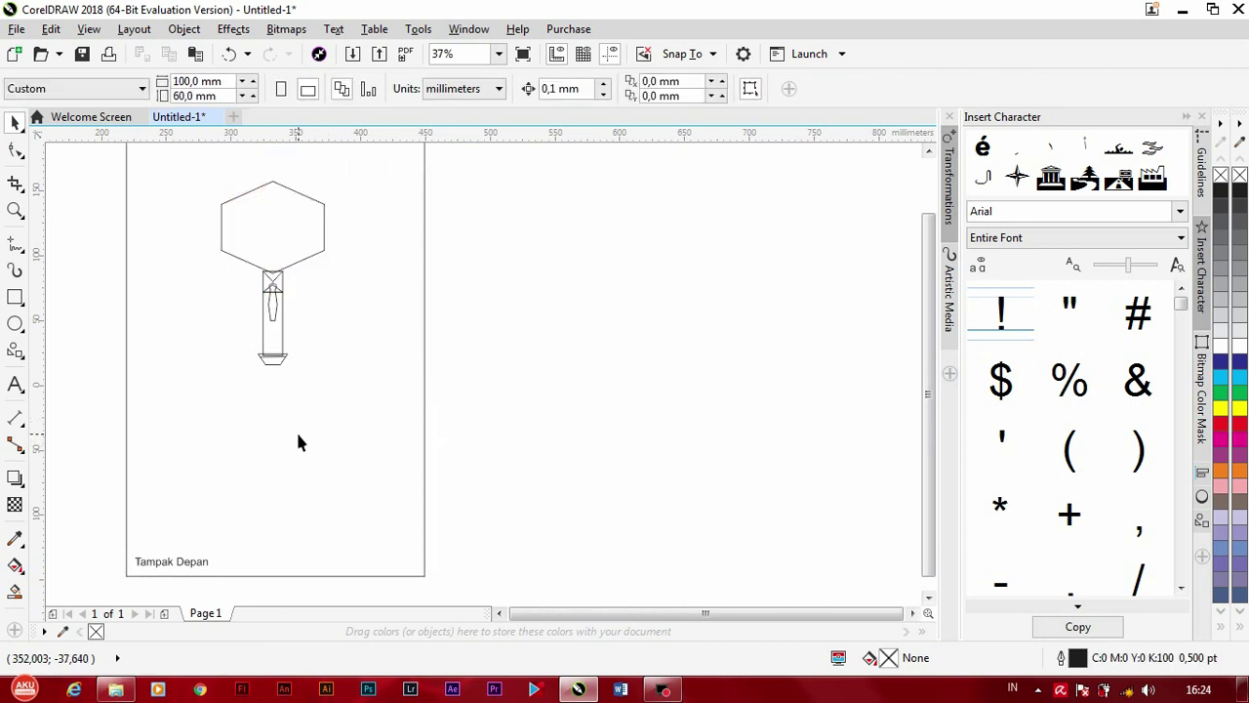
Step: Restore the character photo and draw a rectangle across the chest
key("ctrl+z")
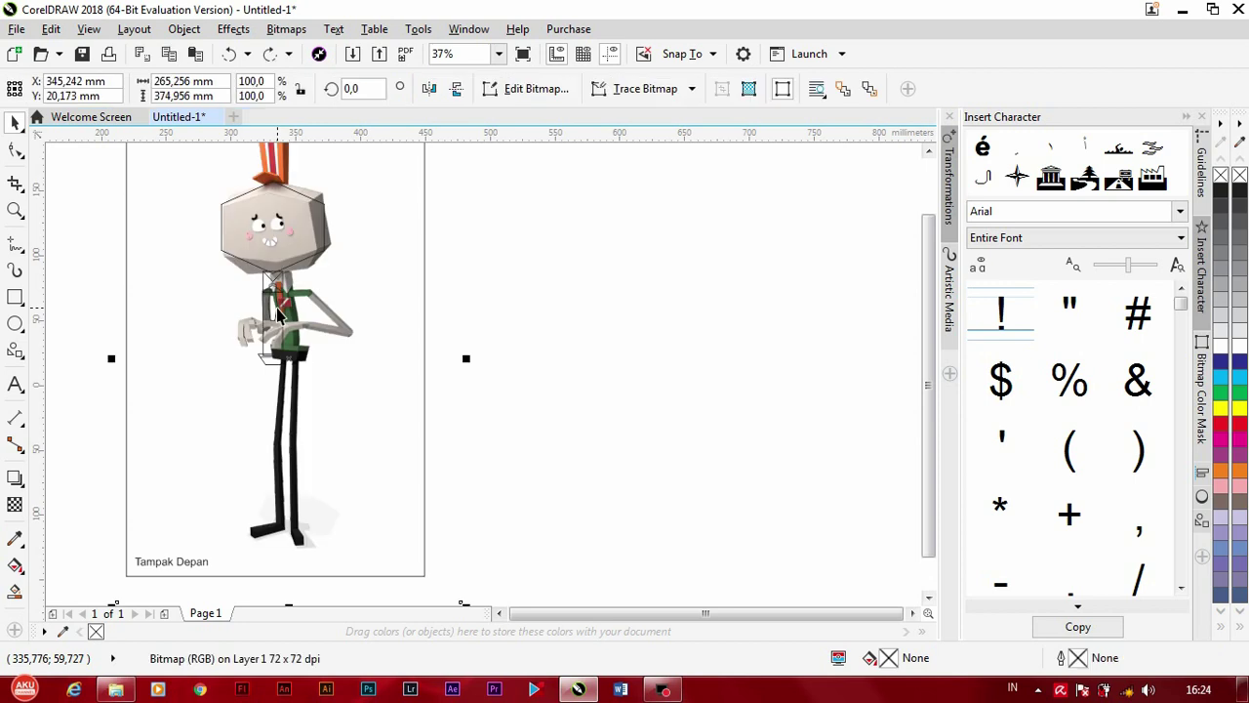
scroll(276, 307, "up", 2)
left_click(16, 301)
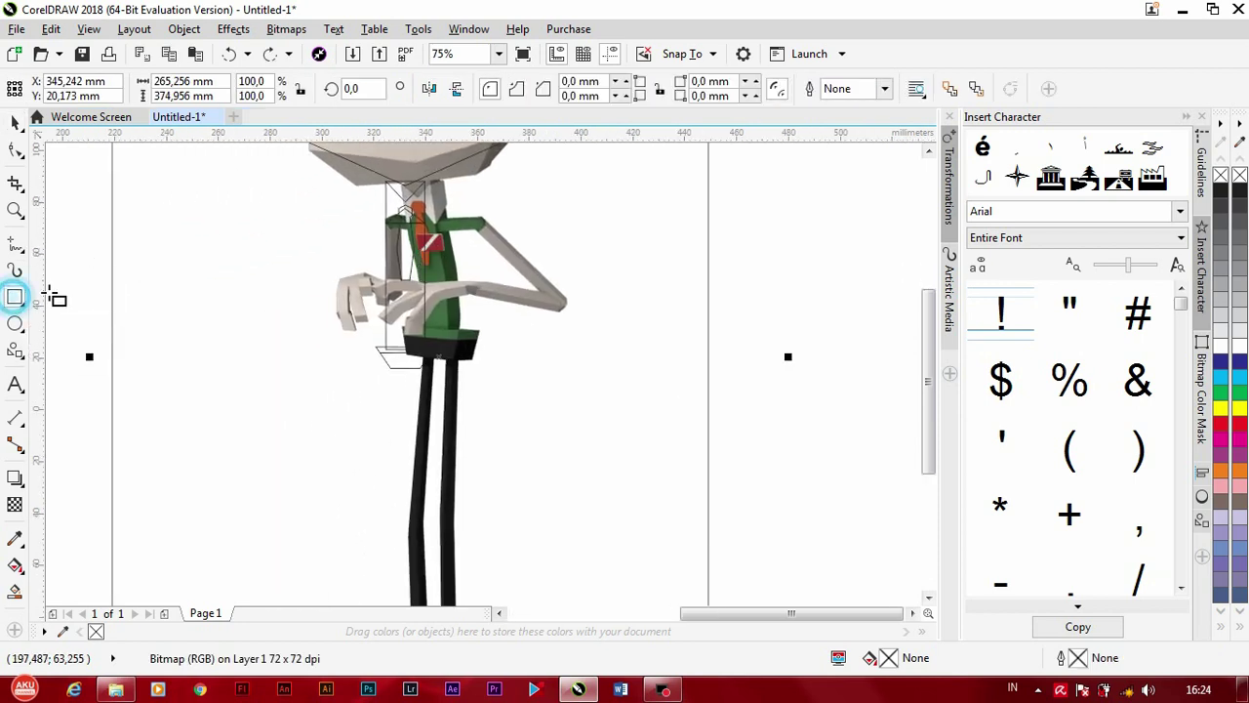
scroll(456, 241, "up", 2)
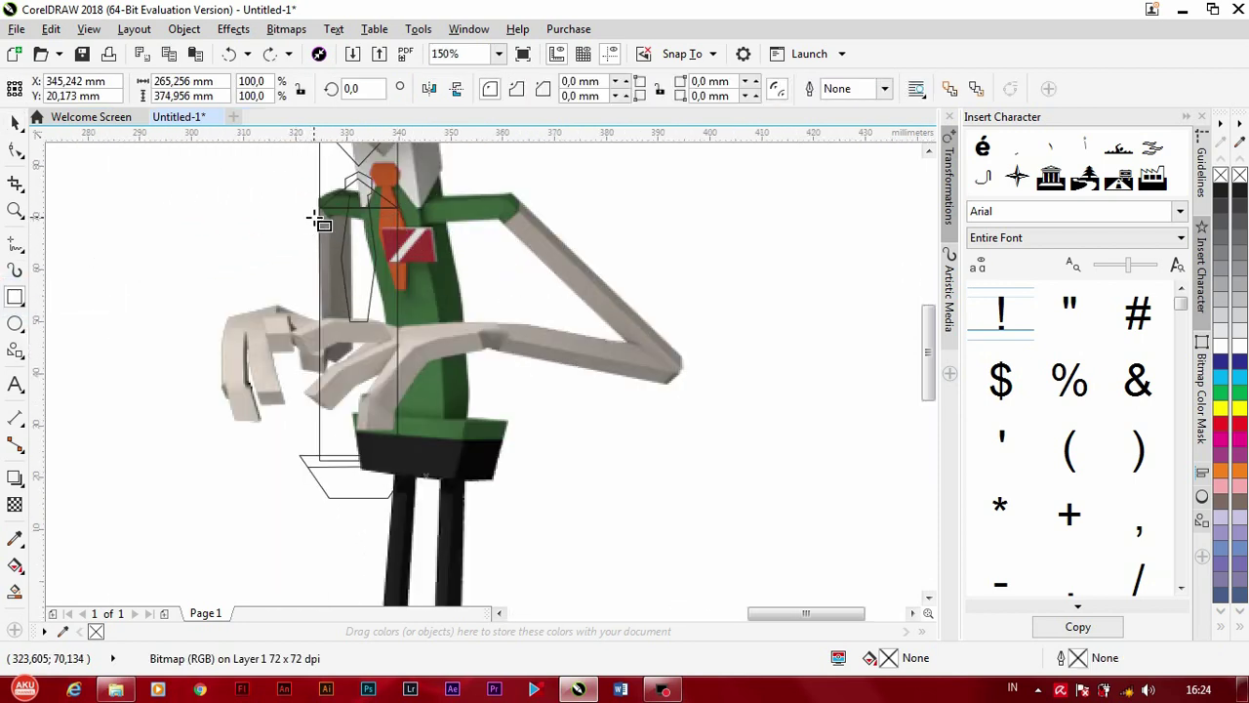
left_click_drag(303, 216, 434, 232)
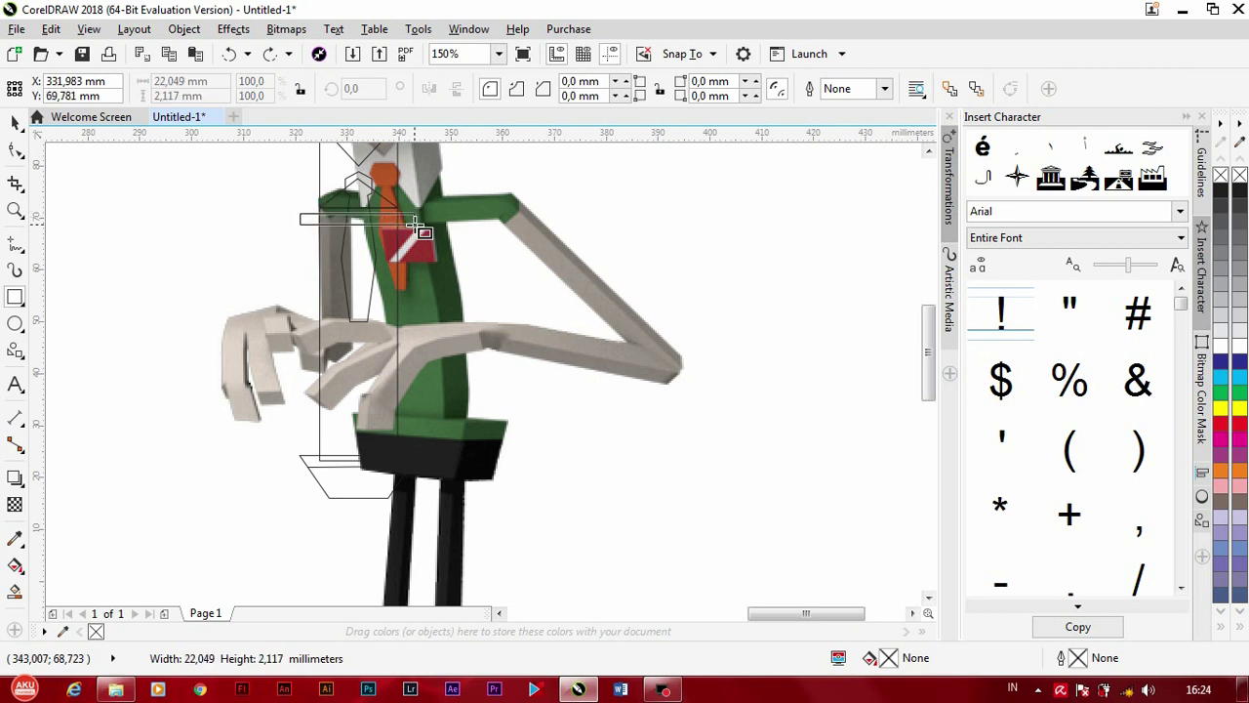
key("space")
left_click(335, 280, "shift")
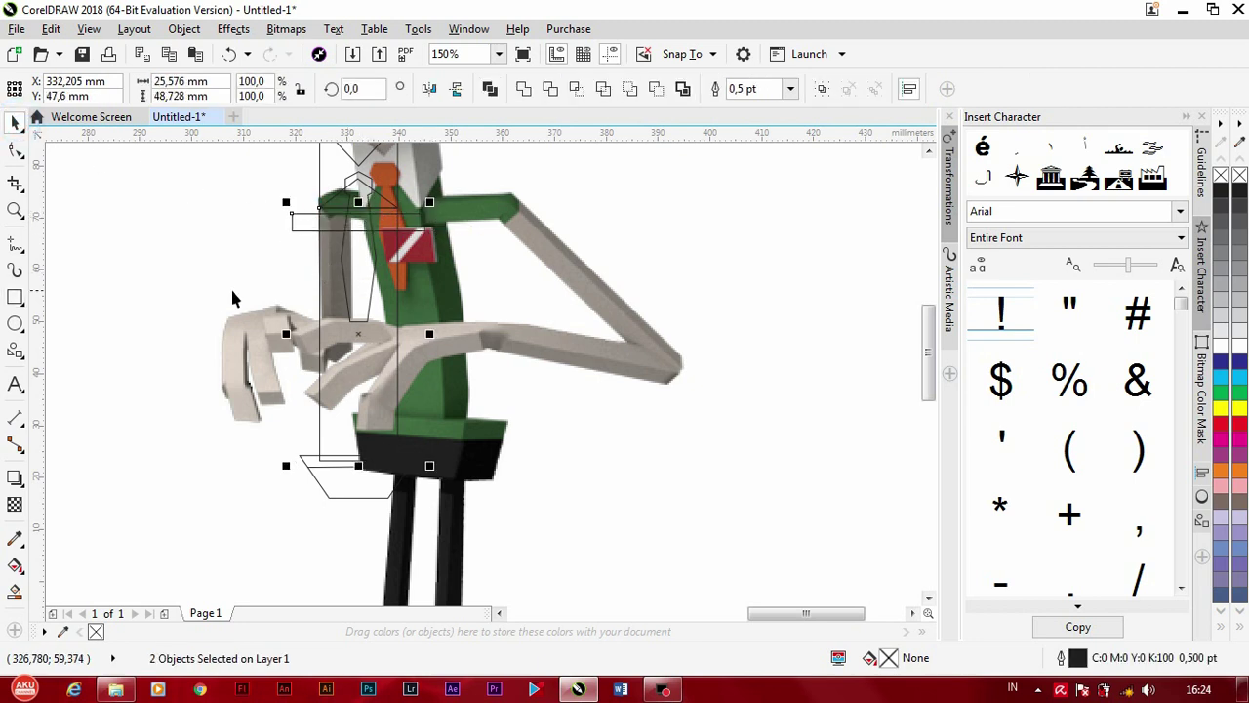
left_click(232, 286)
Step: Draw a thin rotated rectangle for the upper arm, redrawing it after undoing the first try
left_click(14, 297)
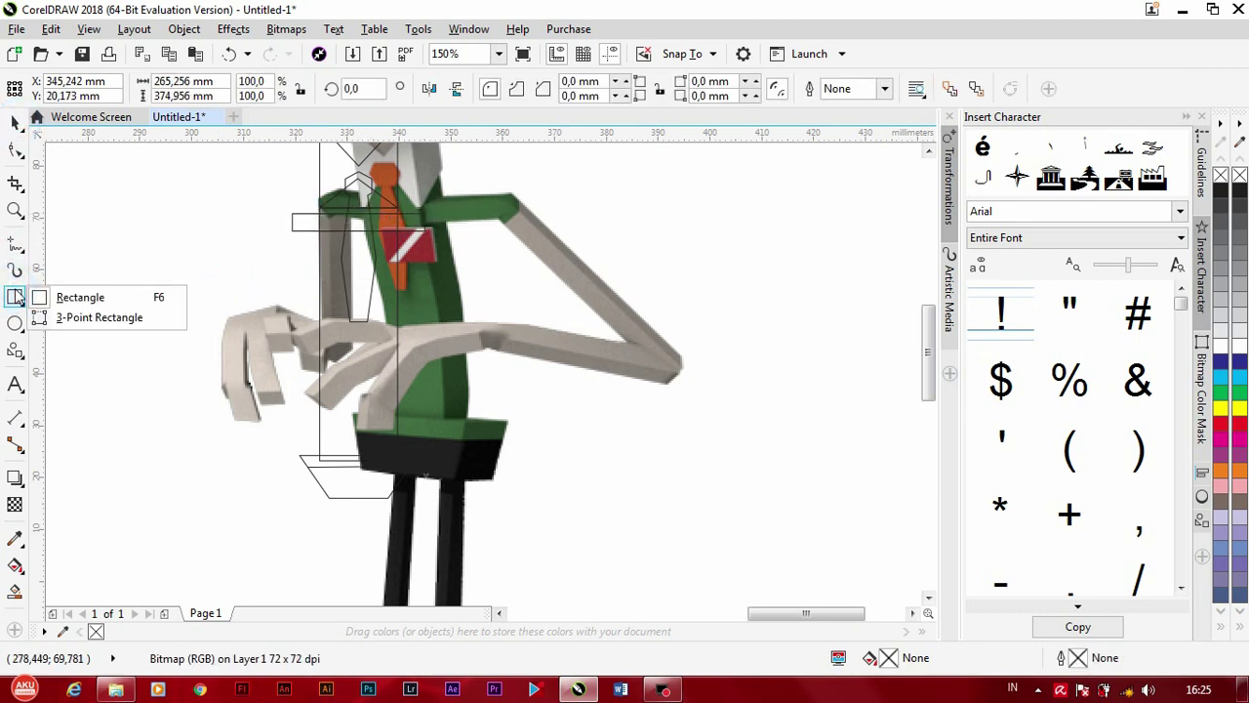
scroll(381, 271, "up", 1)
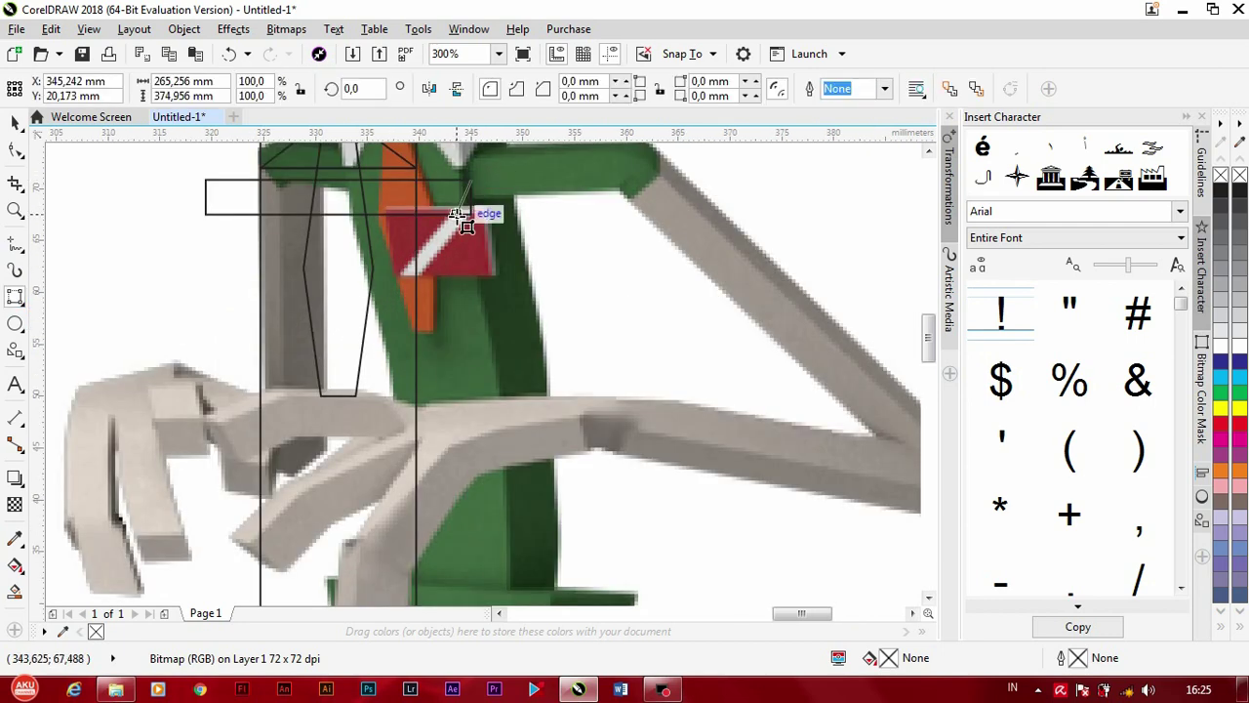
left_click_drag(472, 183, 842, 392)
scroll(841, 392, "down", 1)
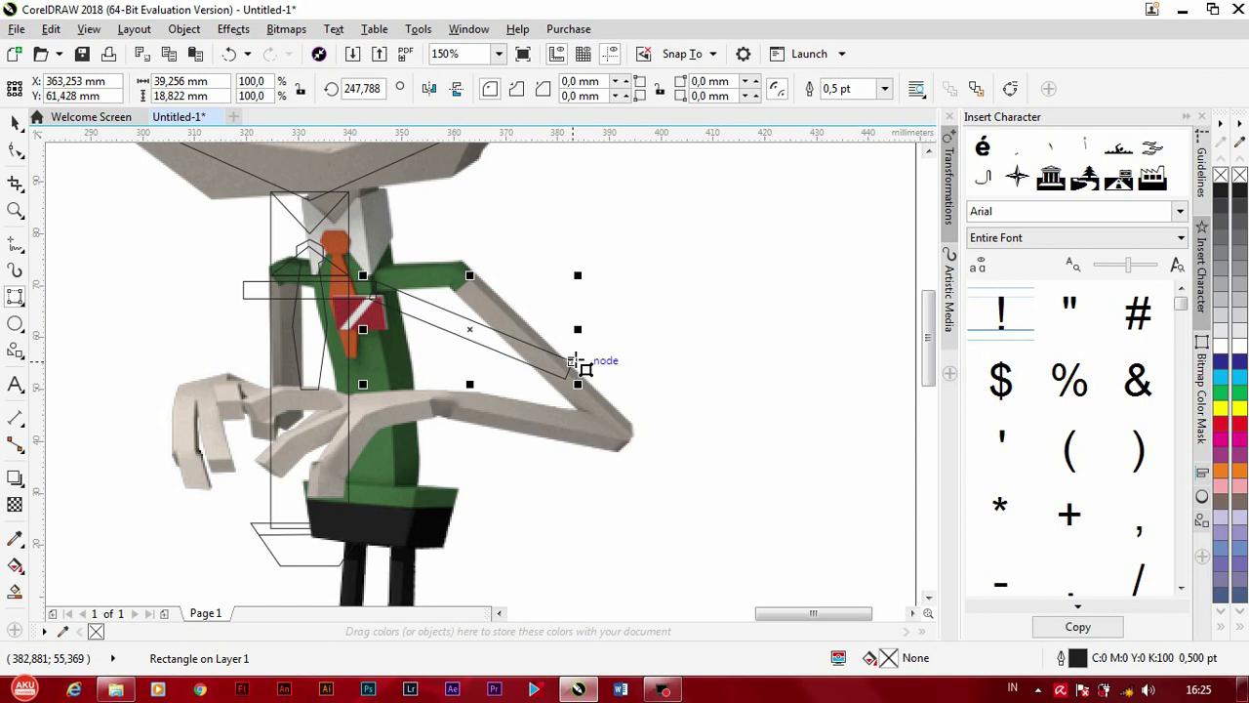
key("ctrl+z")
scroll(380, 290, "up", 1)
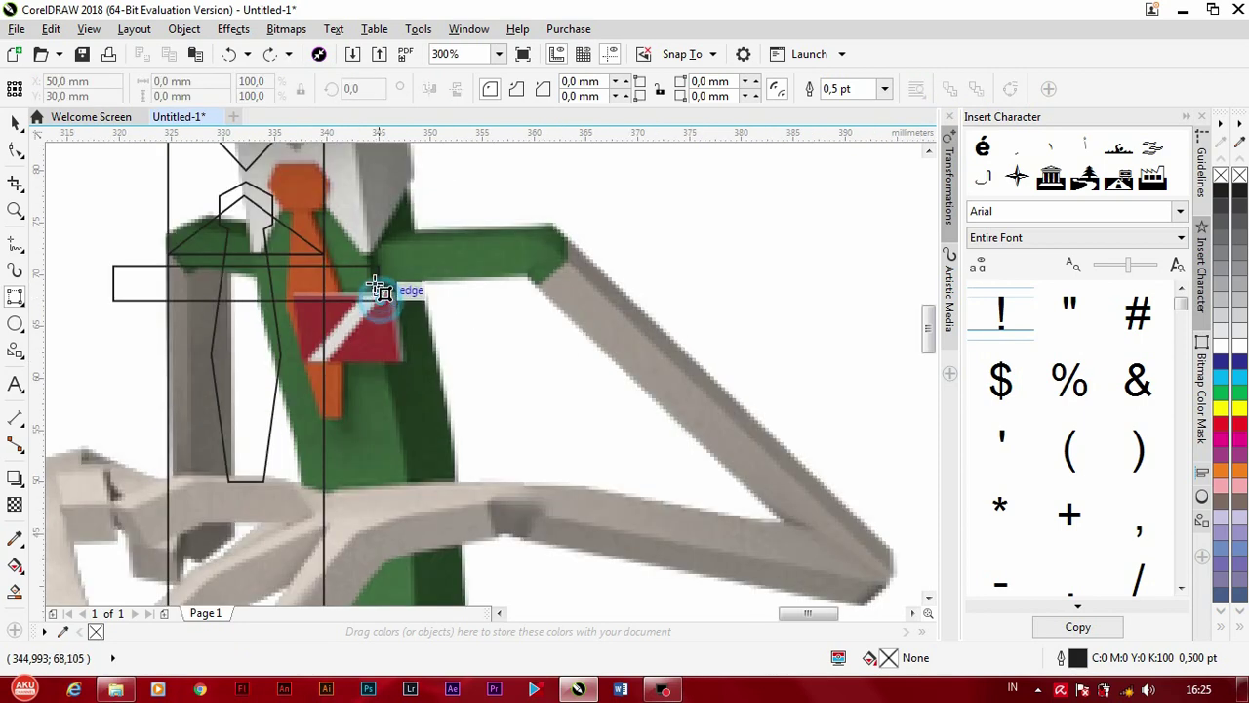
left_click_drag(381, 290, 881, 198)
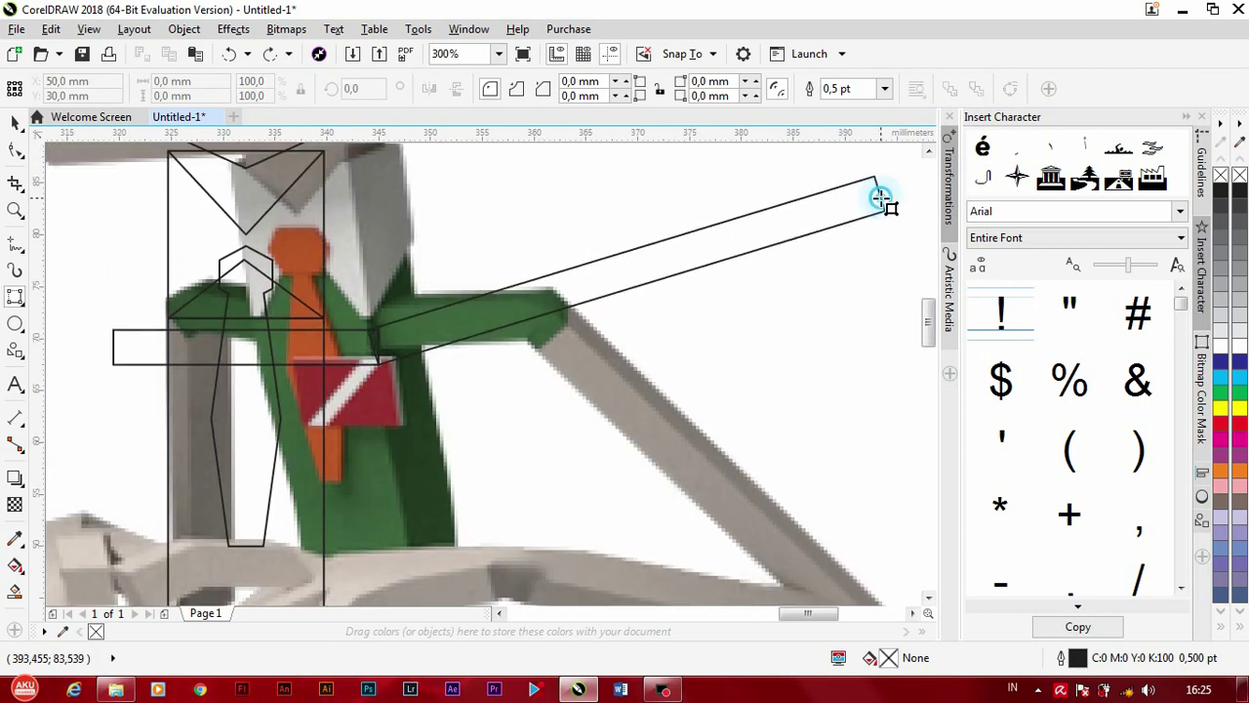
scroll(820, 207, "down", 1)
scroll(511, 365, "down", 1)
scroll(530, 354, "up", 1)
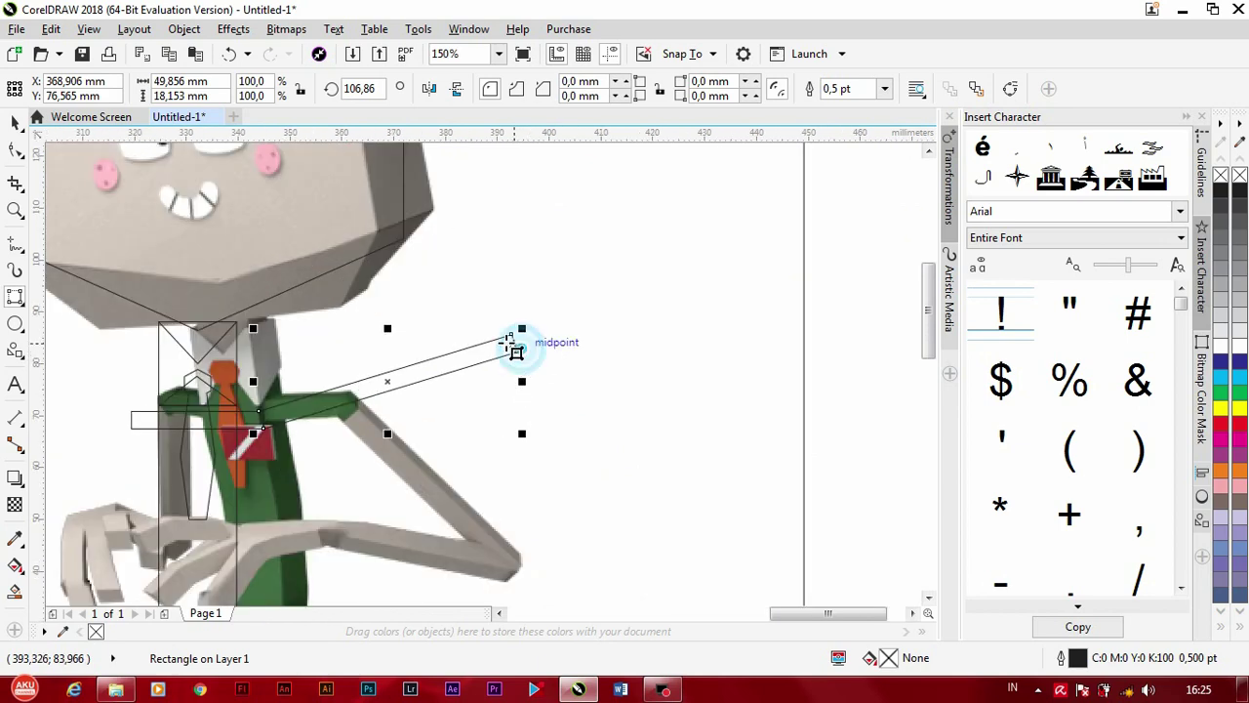
Step: Draw the forearm rectangle angled up-right from the upper arm's end
left_click_drag(516, 349, 533, 229)
left_click_drag(644, 174, 646, 172)
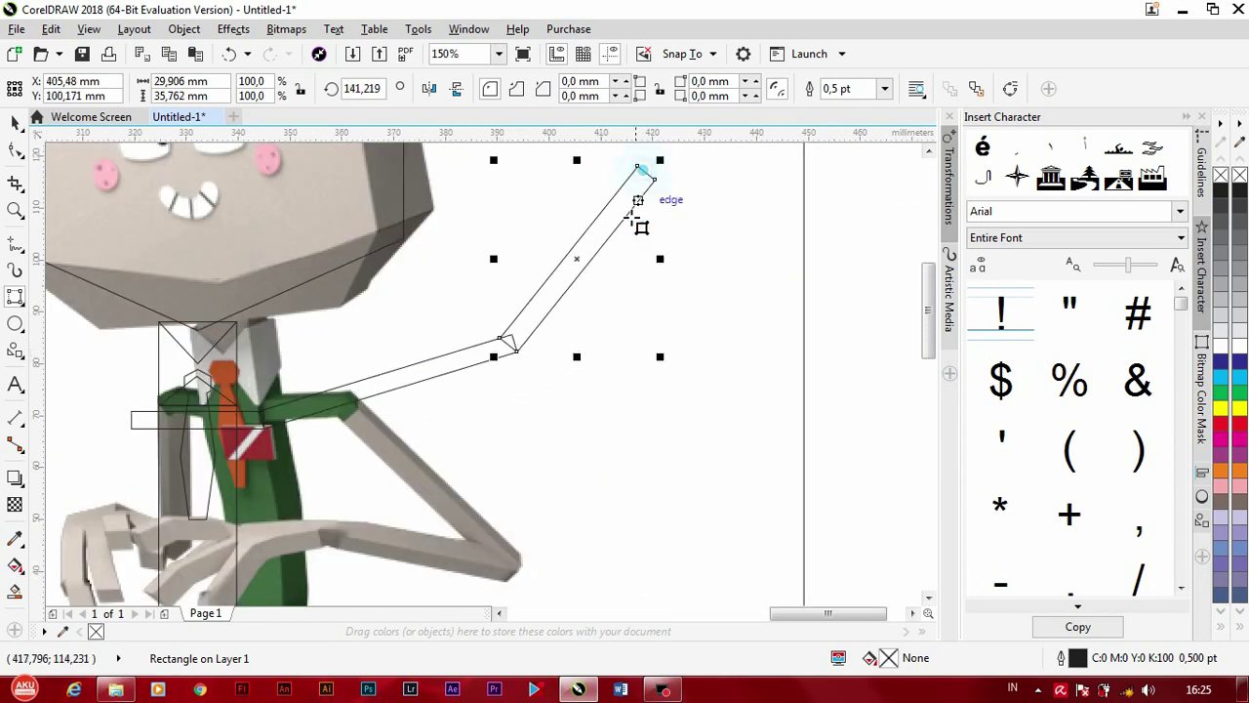
scroll(638, 218, "down", 2)
scroll(376, 414, "up", 2)
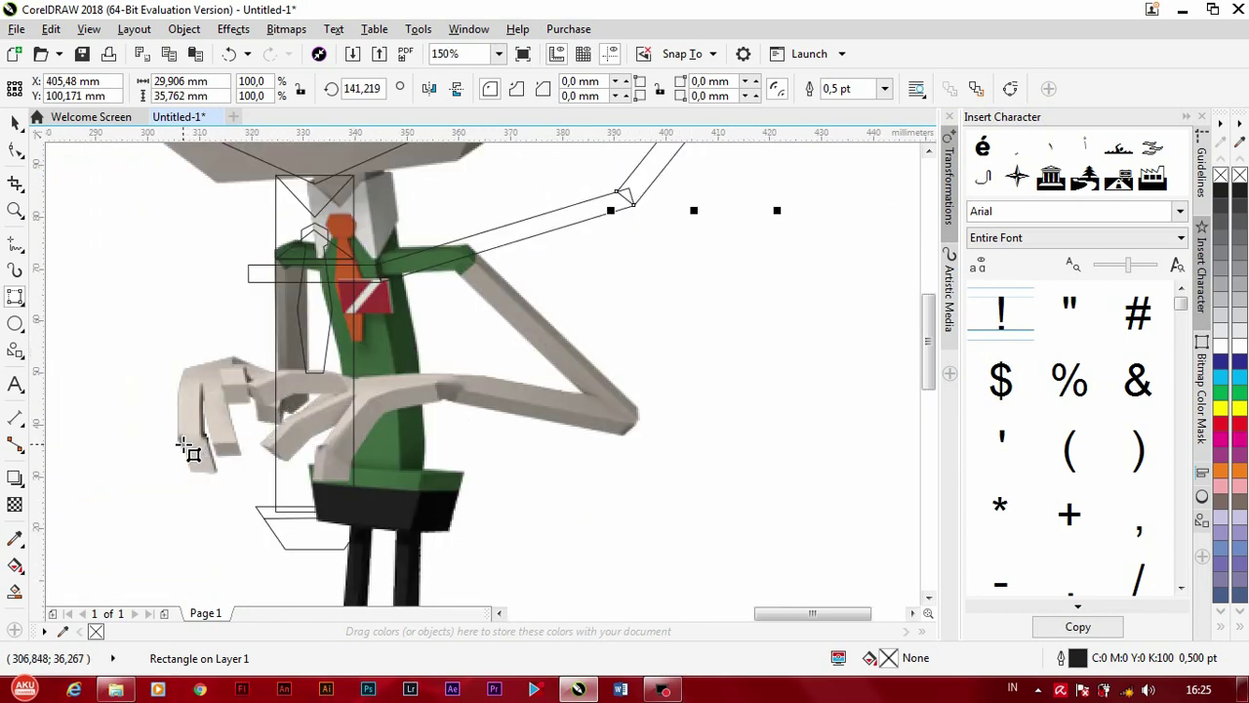
scroll(271, 400, "up", 1)
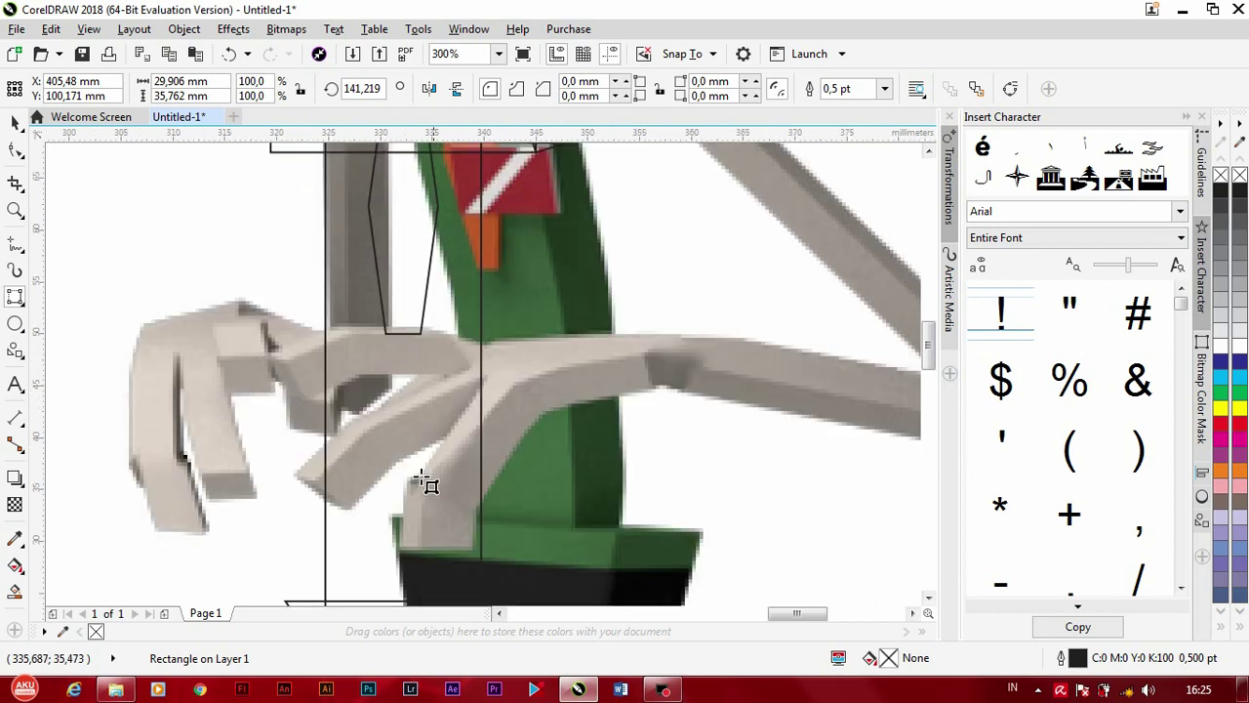
scroll(595, 290, "down", 3)
scroll(504, 420, "up", 2)
Step: Draw a thin finger rectangle at the forearm tip
scroll(536, 386, "up", 1)
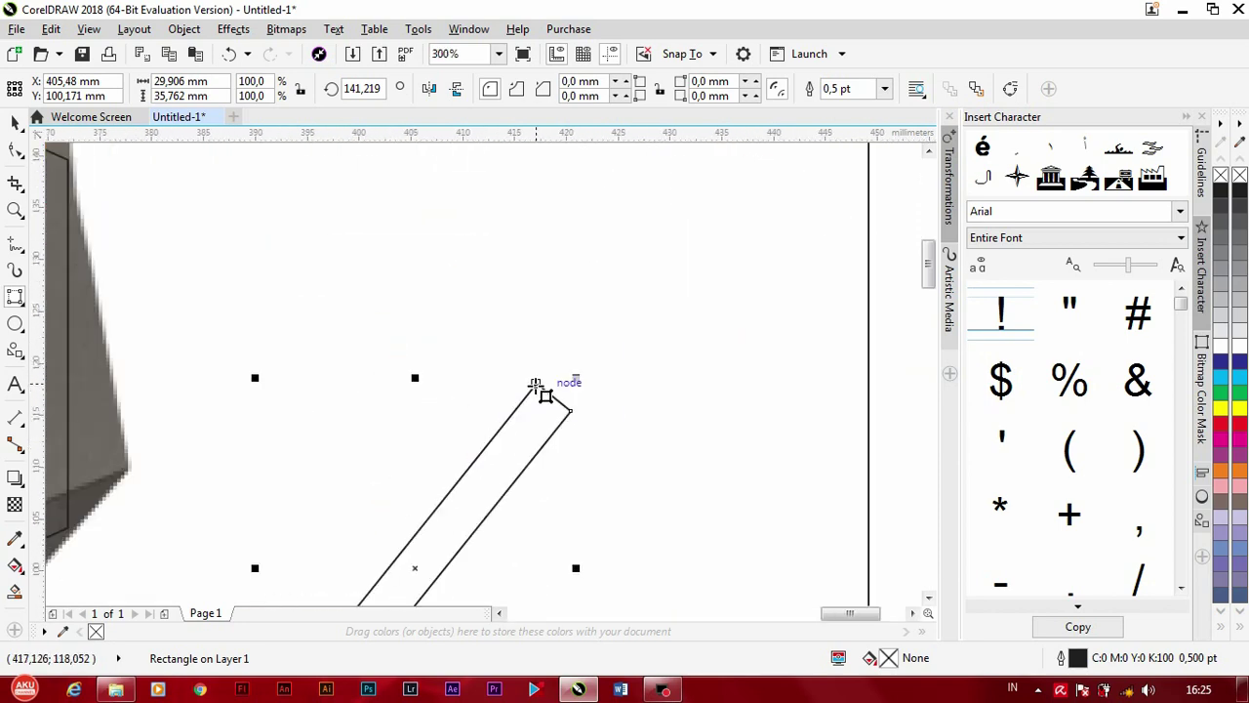
left_click_drag(546, 393, 521, 284)
left_click(497, 284)
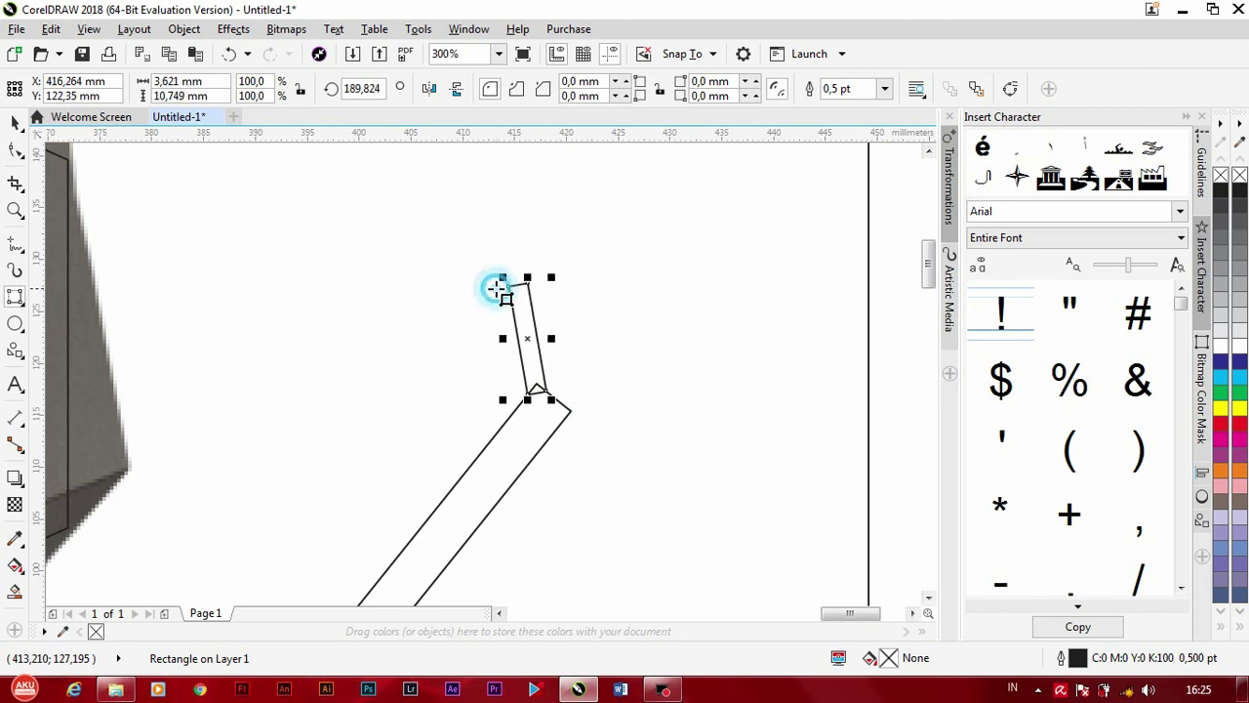
left_click(15, 124)
Step: Rotate-duplicate the finger and repeat with Ctrl+R to fan out more fingers, adjusting one angle
left_click(527, 338)
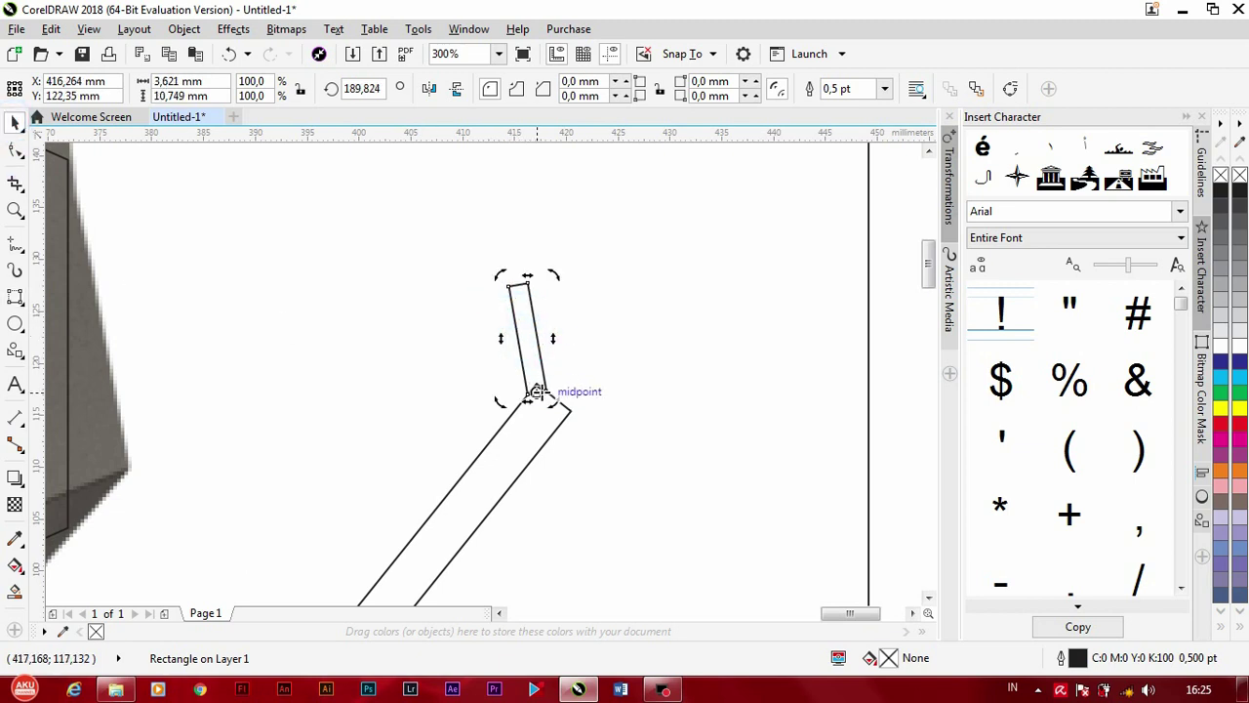
left_click_drag(552, 276, 631, 296)
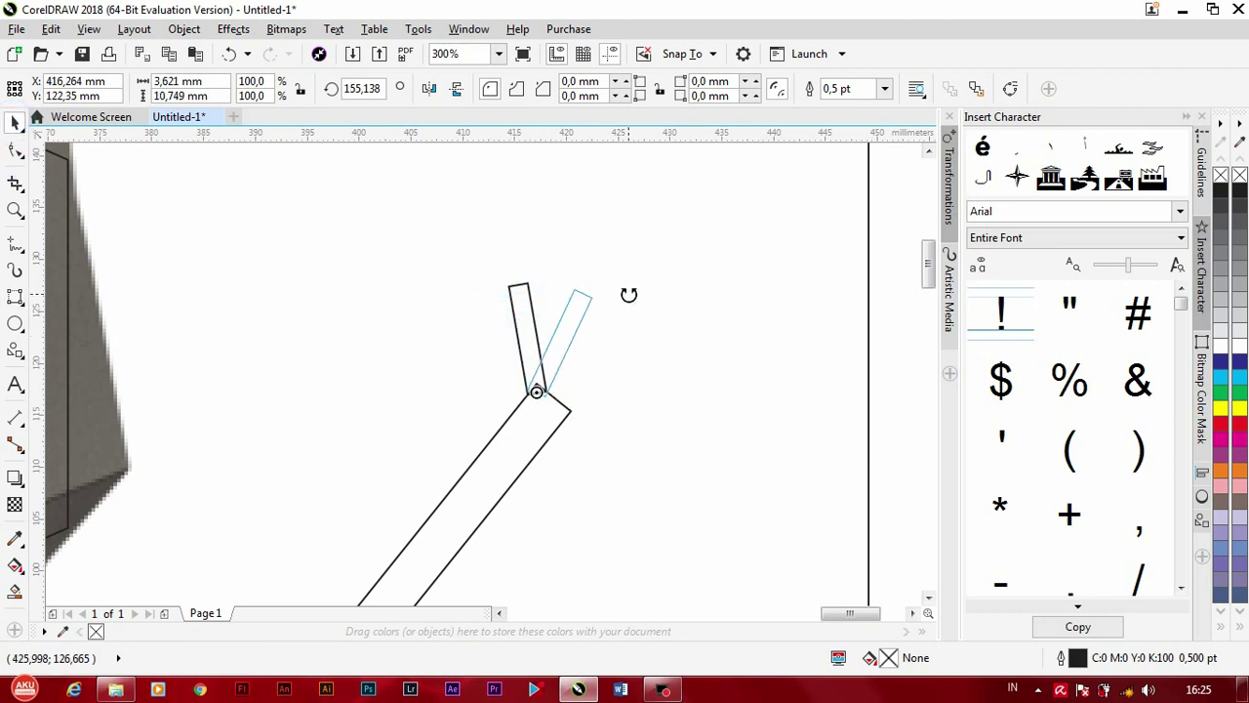
key("ctrl+r")
key("ctrl+r")
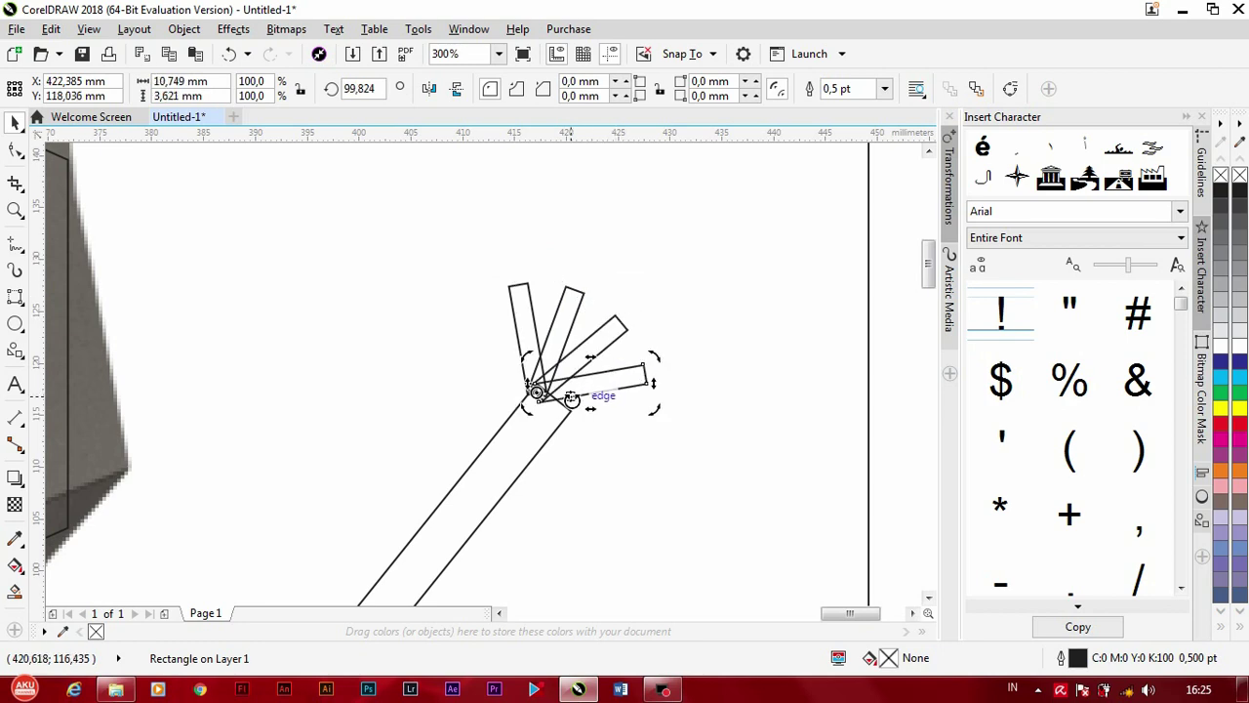
scroll(560, 458, "up", 2)
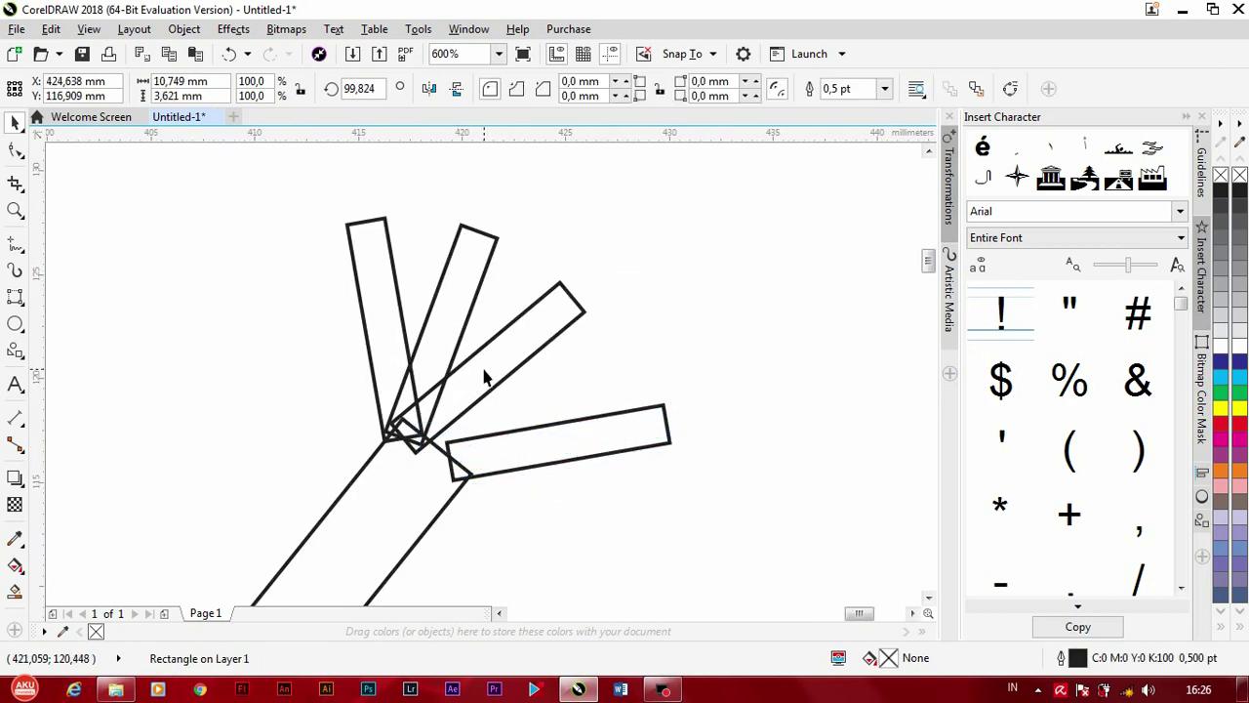
scroll(485, 378, "down", 1)
left_click_drag(470, 364, 488, 298)
Step: Select the four fingers, forearm and upper arm and group them with Ctrl+G
scroll(493, 376, "down", 3)
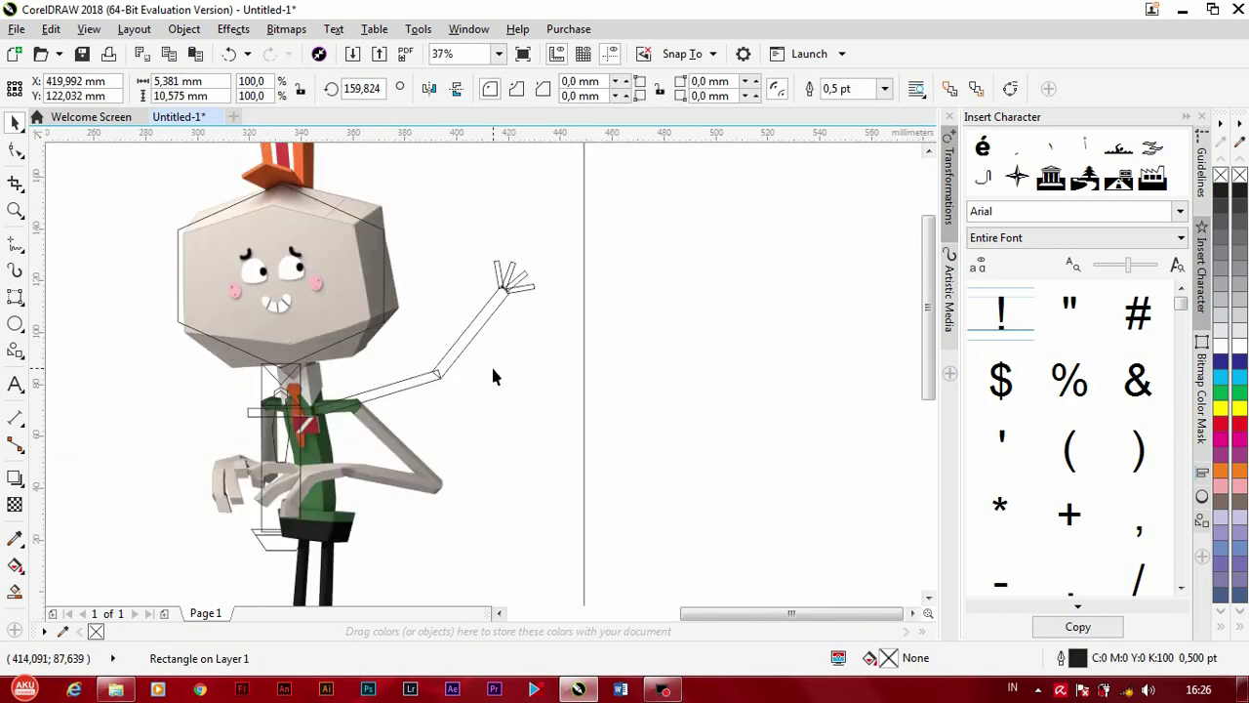
middle_click_drag(493, 377, 629, 377)
left_click(650, 282)
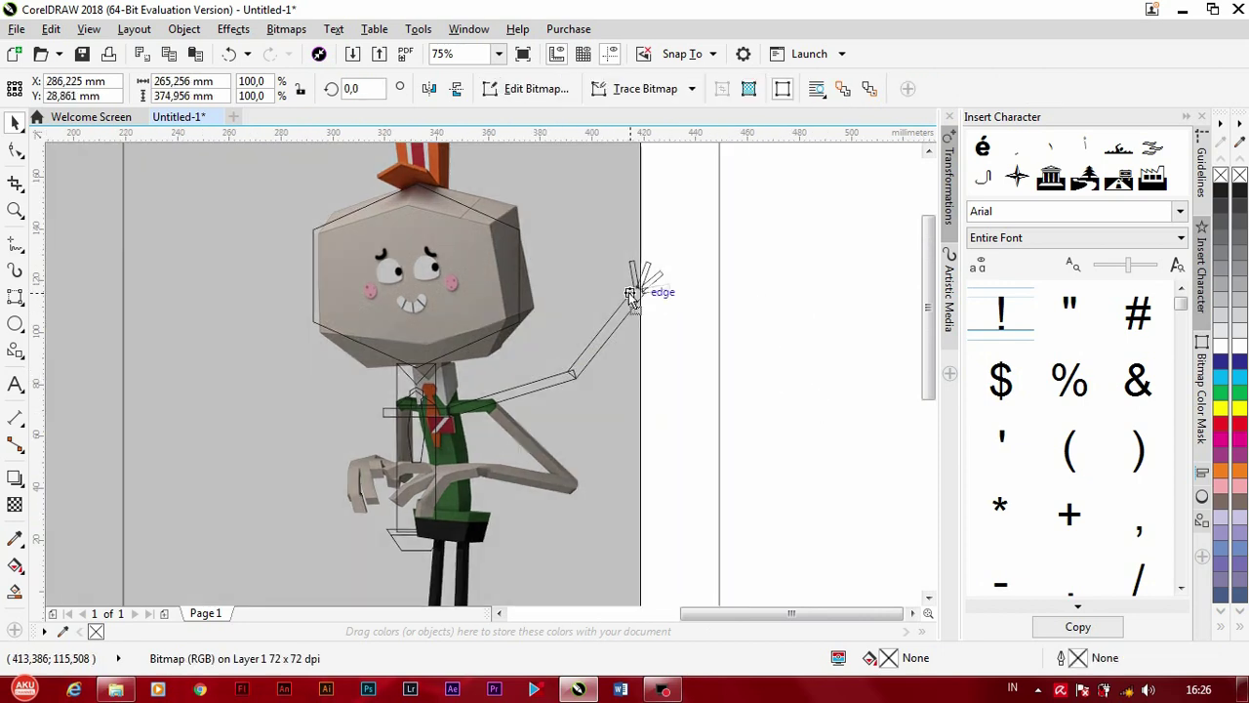
scroll(780, 279, "down", 1)
left_click_drag(845, 228, 700, 327)
scroll(700, 327, "up", 2)
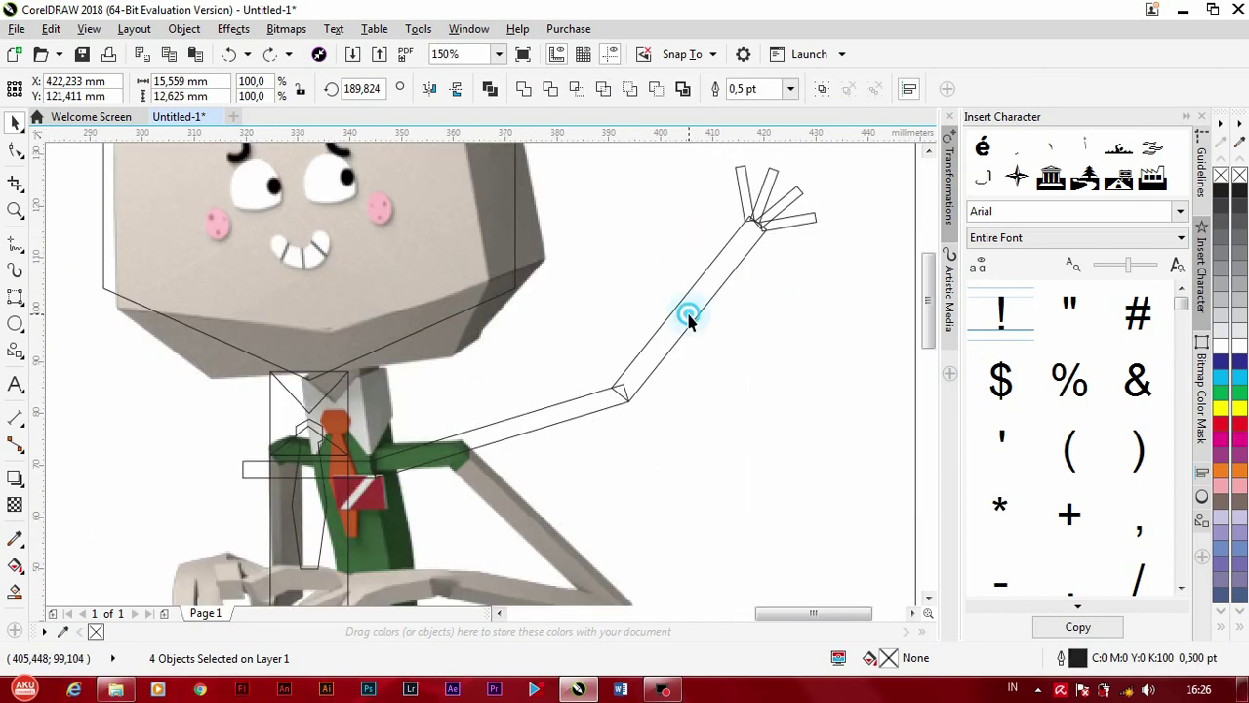
left_click(599, 408, "shift")
left_click(589, 403, "shift")
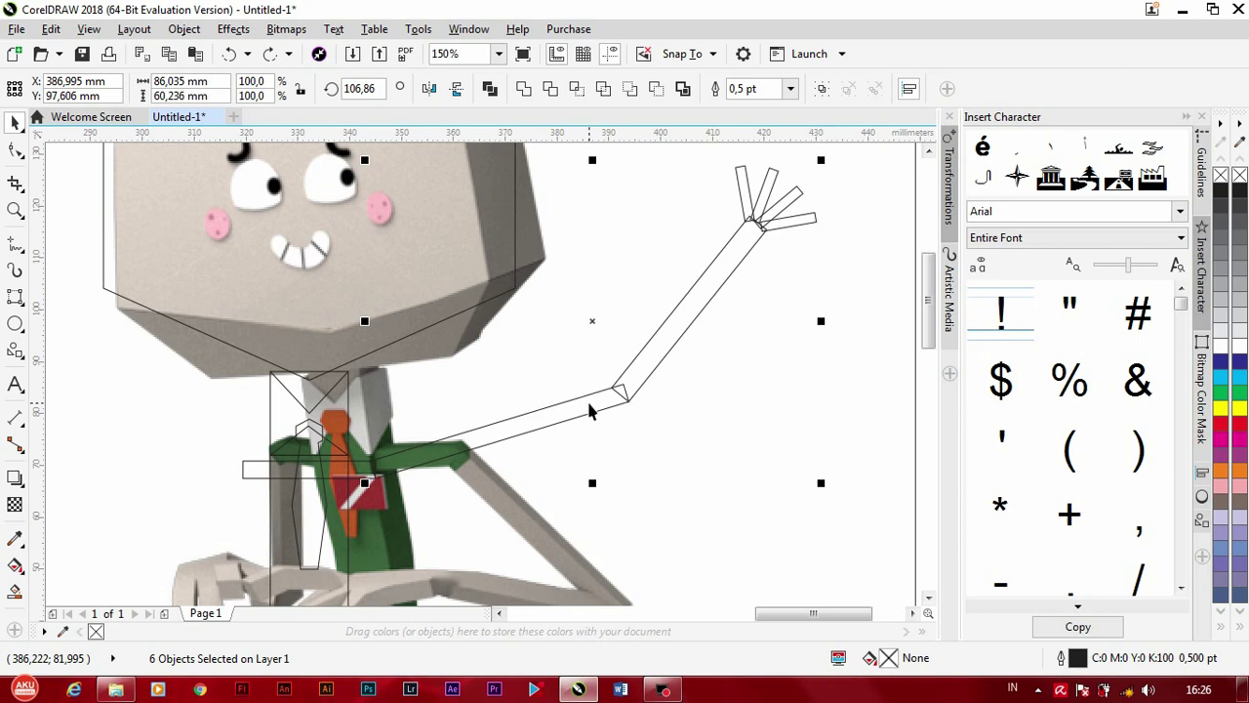
key("ctrl+g")
Step: Mirror the arm group horizontally and move it onto the opposite shoulder
left_click(429, 89)
scroll(532, 342, "down", 1)
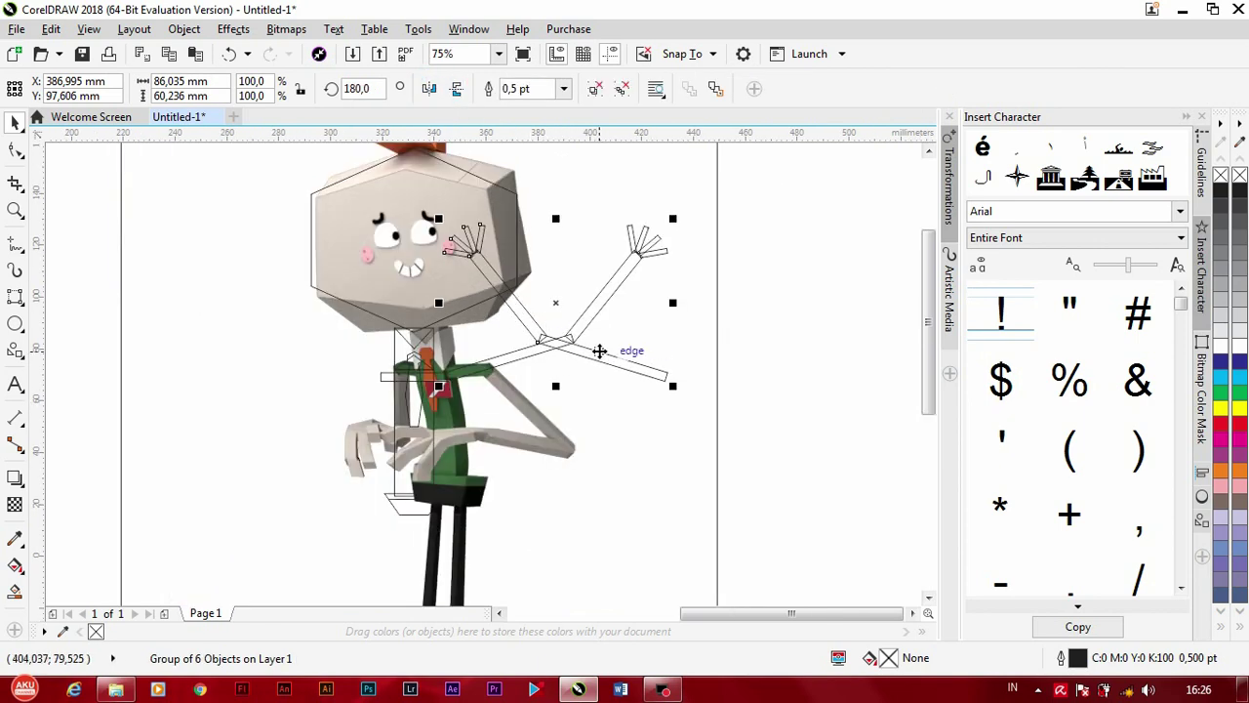
left_click_drag(600, 351, 324, 357)
scroll(327, 357, "up", 2)
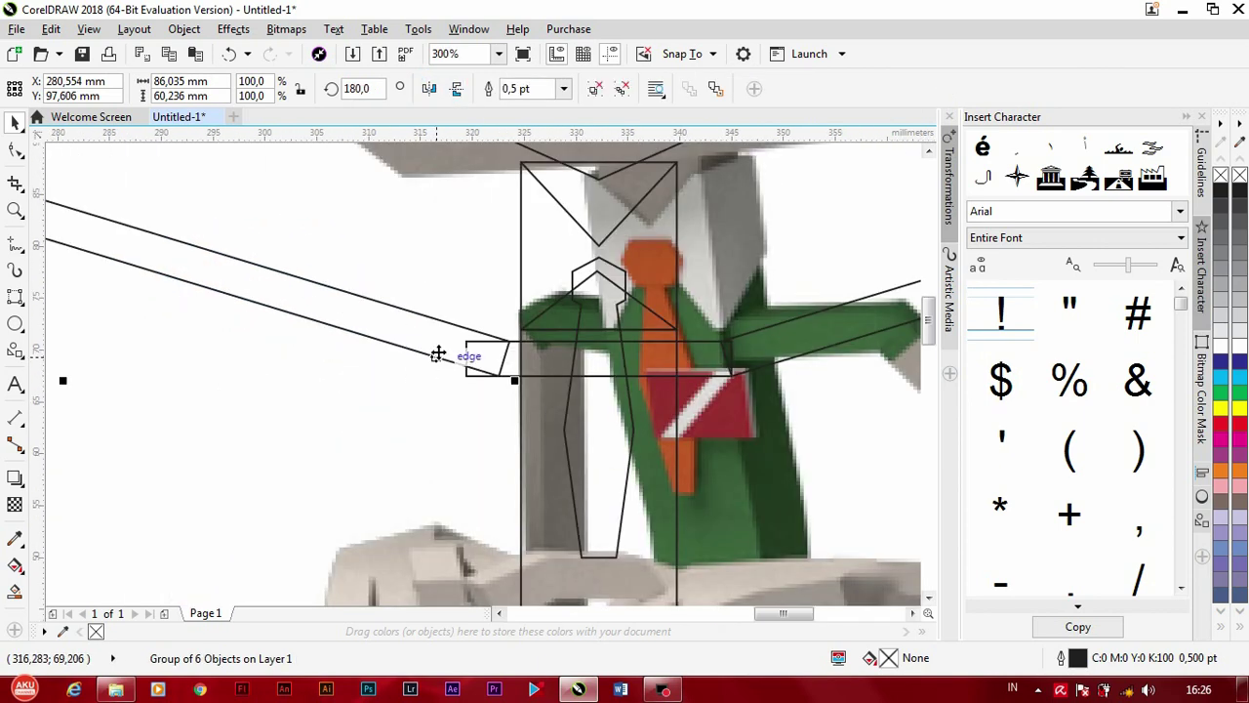
left_click_drag(439, 354, 407, 350)
Step: Delete the reference image to check the arm outlines, then restore it
scroll(408, 350, "down", 2)
scroll(421, 353, "down", 1)
left_click(390, 412)
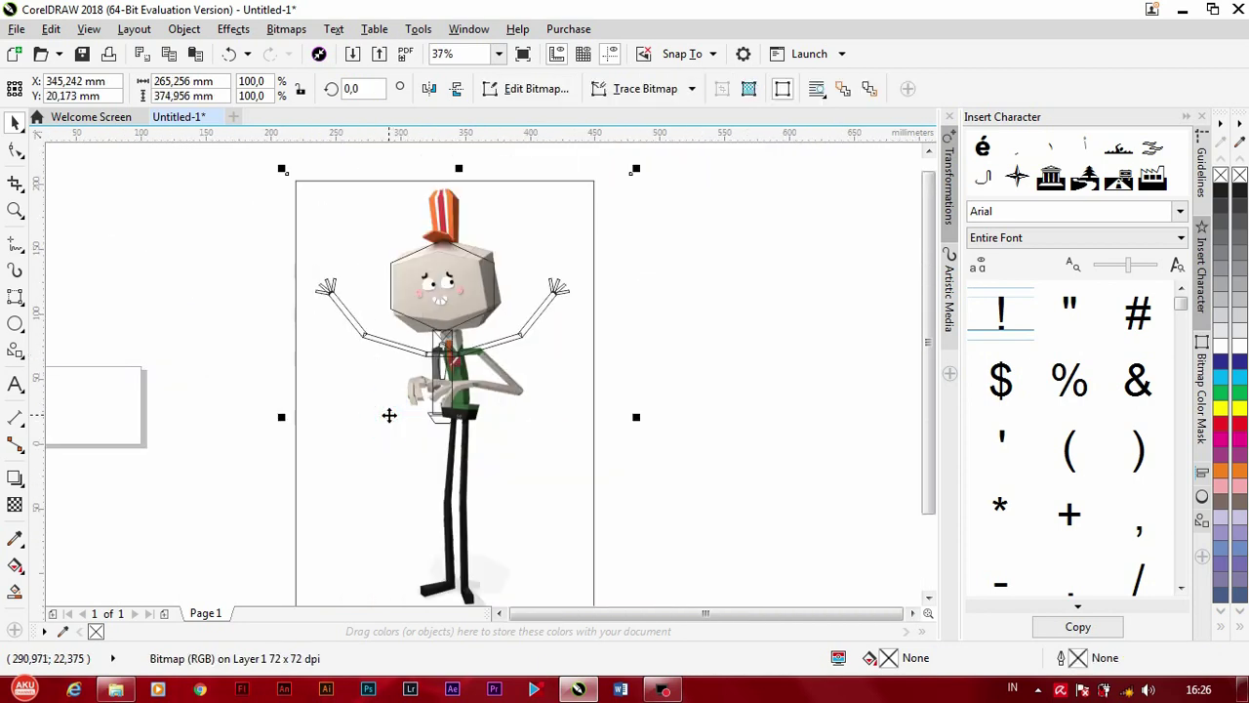
key("Delete")
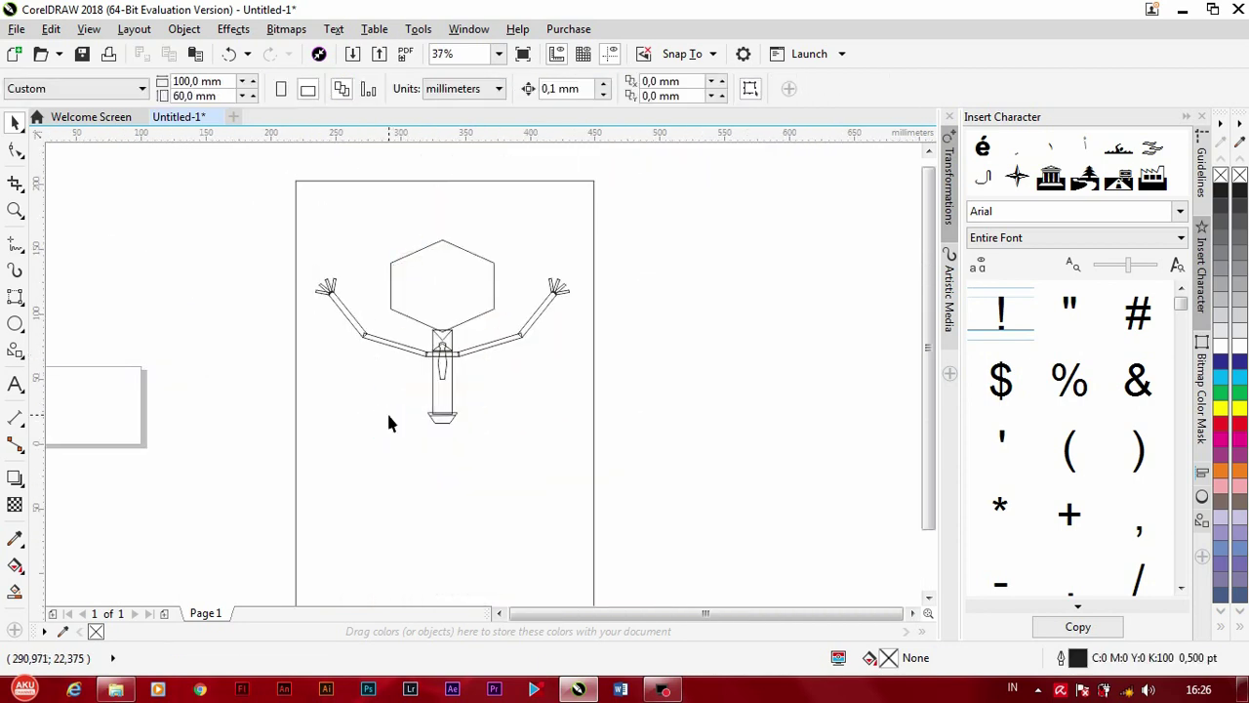
key("ctrl+z")
scroll(393, 418, "up", 1)
scroll(405, 459, "down", 1)
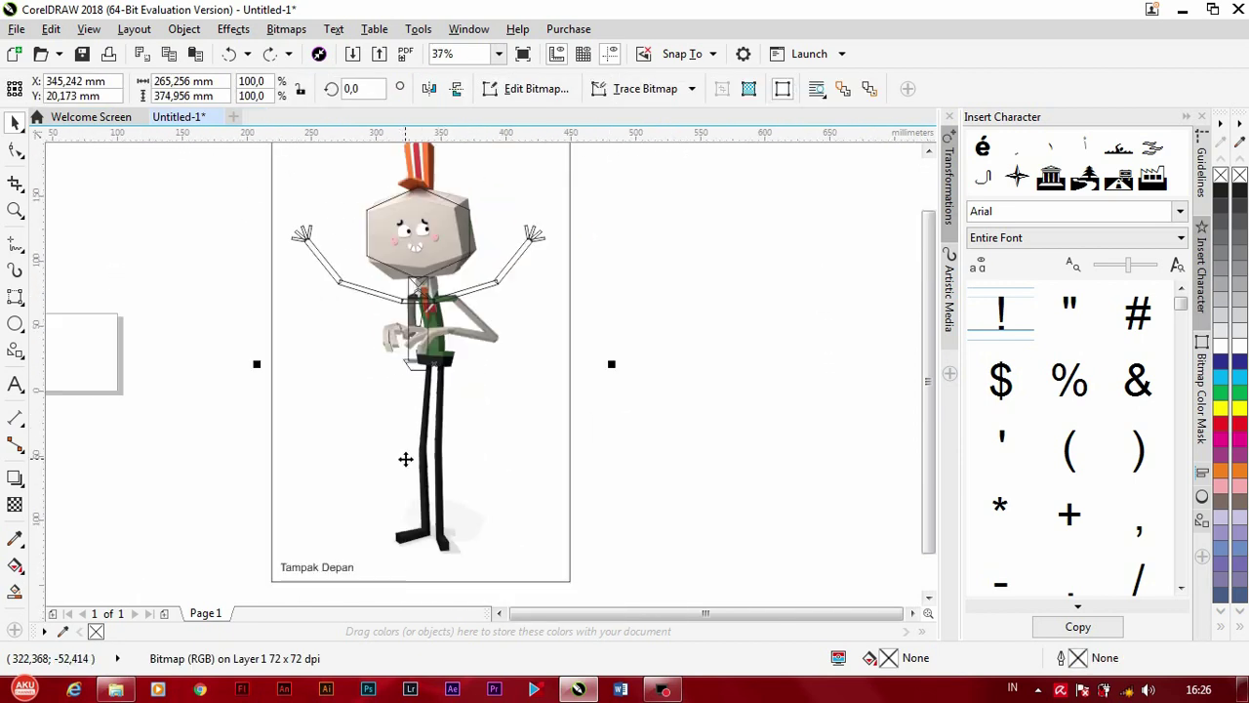
left_click(15, 296)
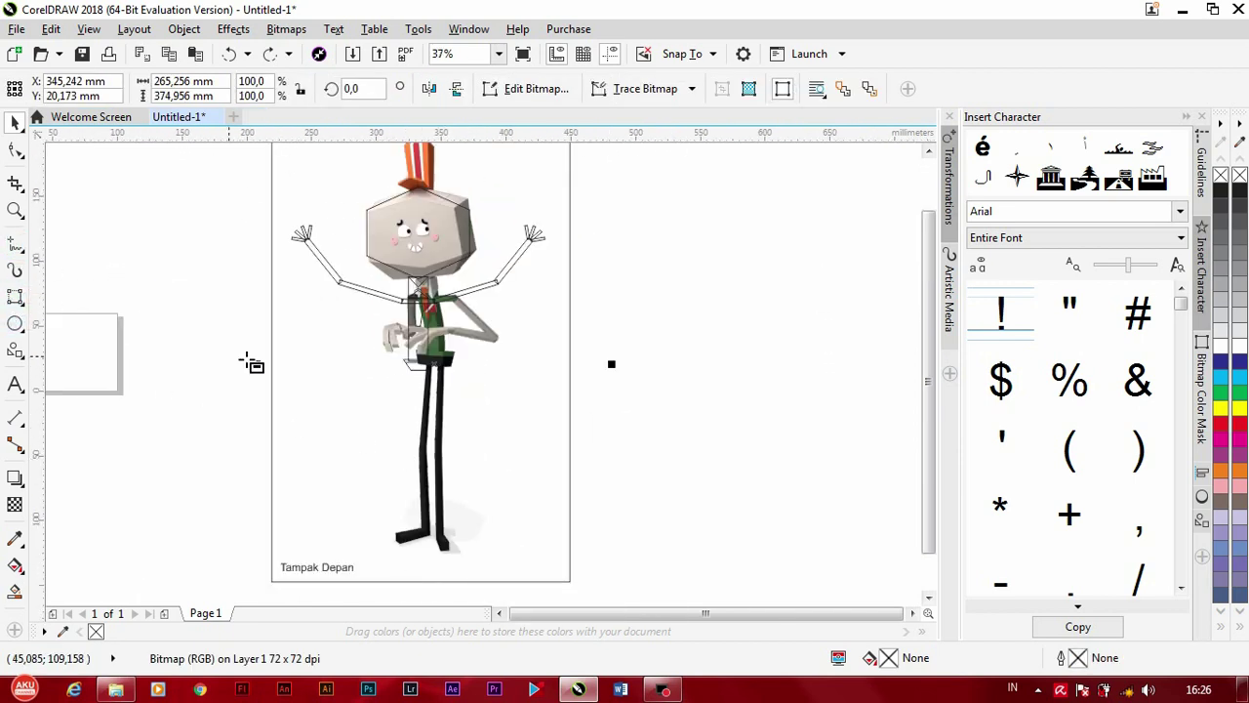
Step: Draw a rectangle over the leg, then undo it
scroll(413, 341, "up", 1)
scroll(391, 344, "up", 2)
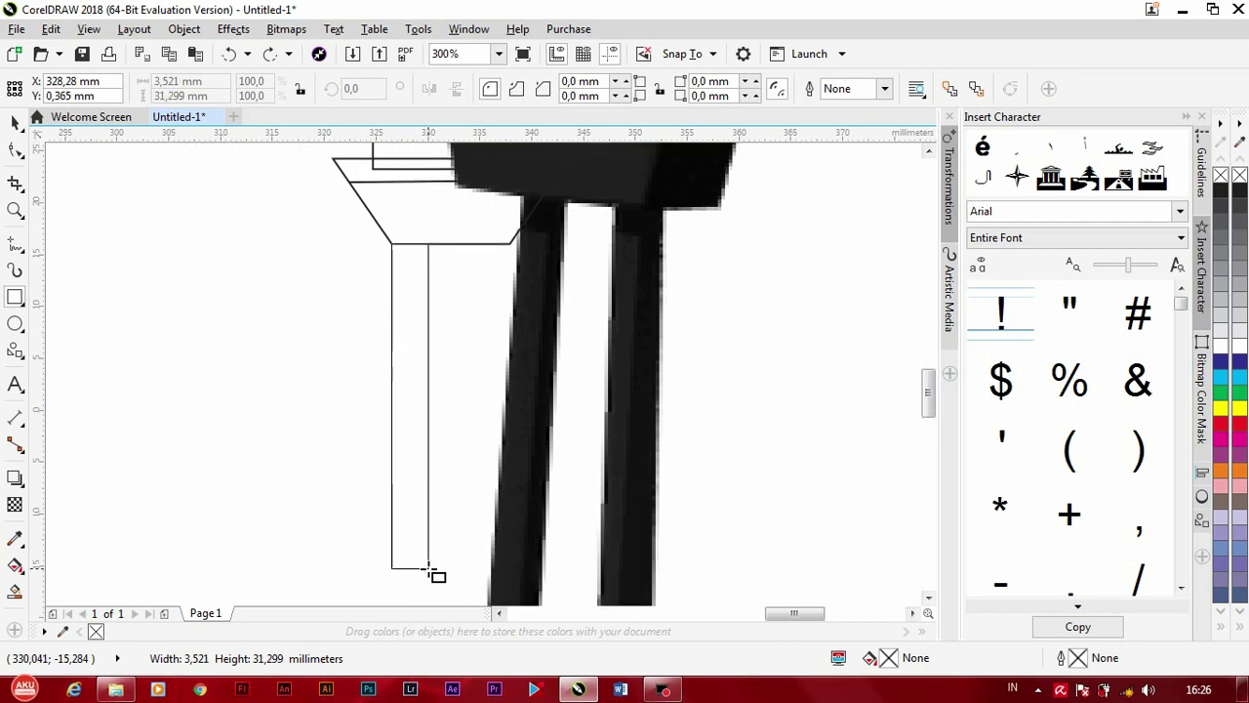
left_click_drag(421, 621, 440, 591)
scroll(438, 550, "down", 4)
scroll(445, 366, "down", 1)
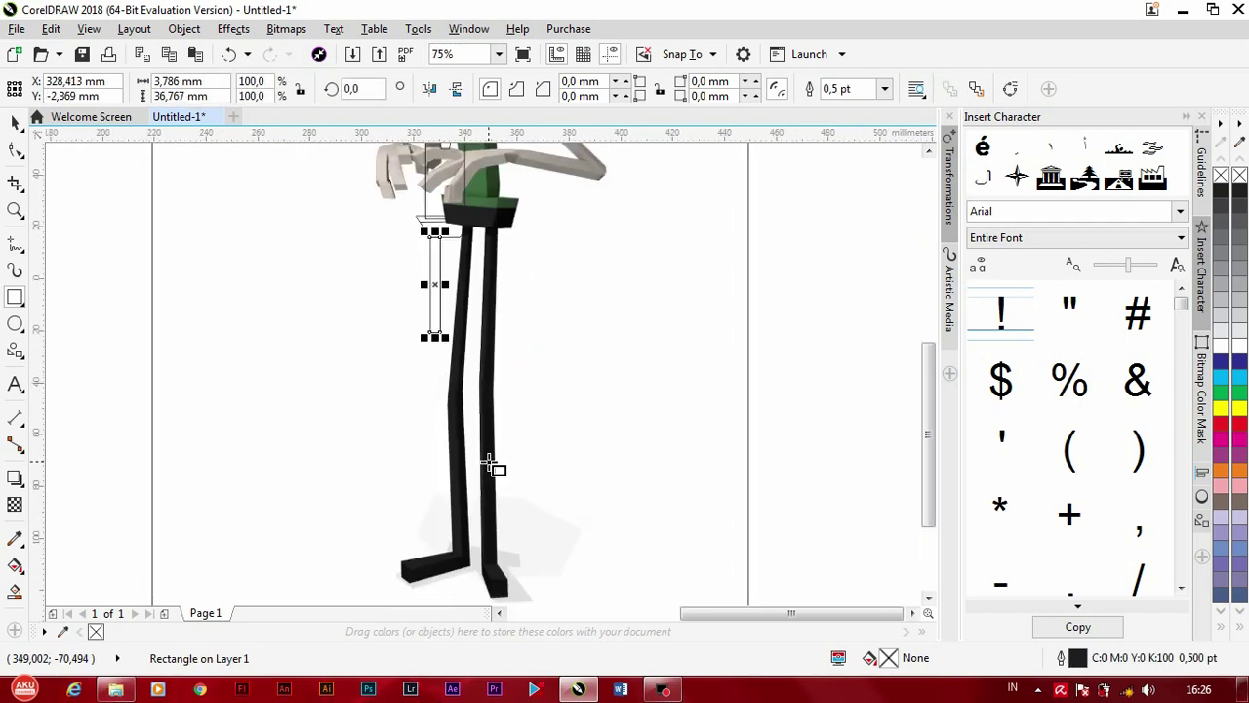
key("ctrl+z")
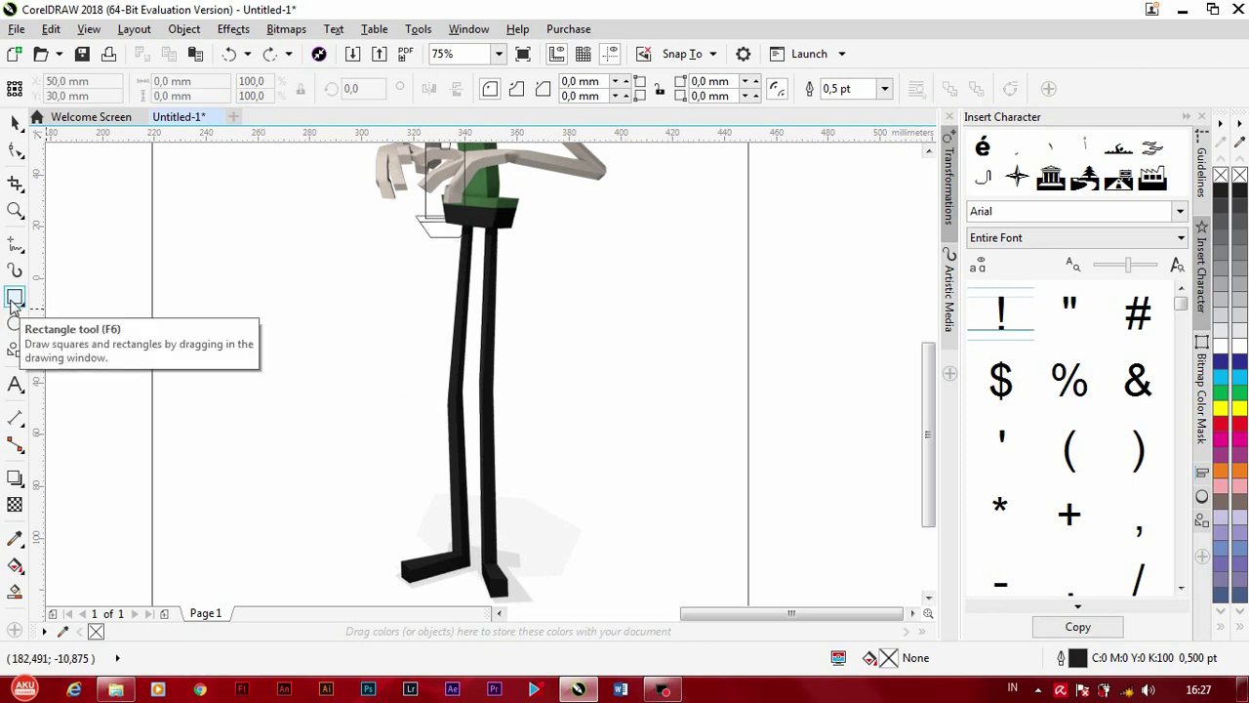
Step: Trace the character's hips with a Perfect Shape from the Basic Shapes gallery
left_click(13, 304)
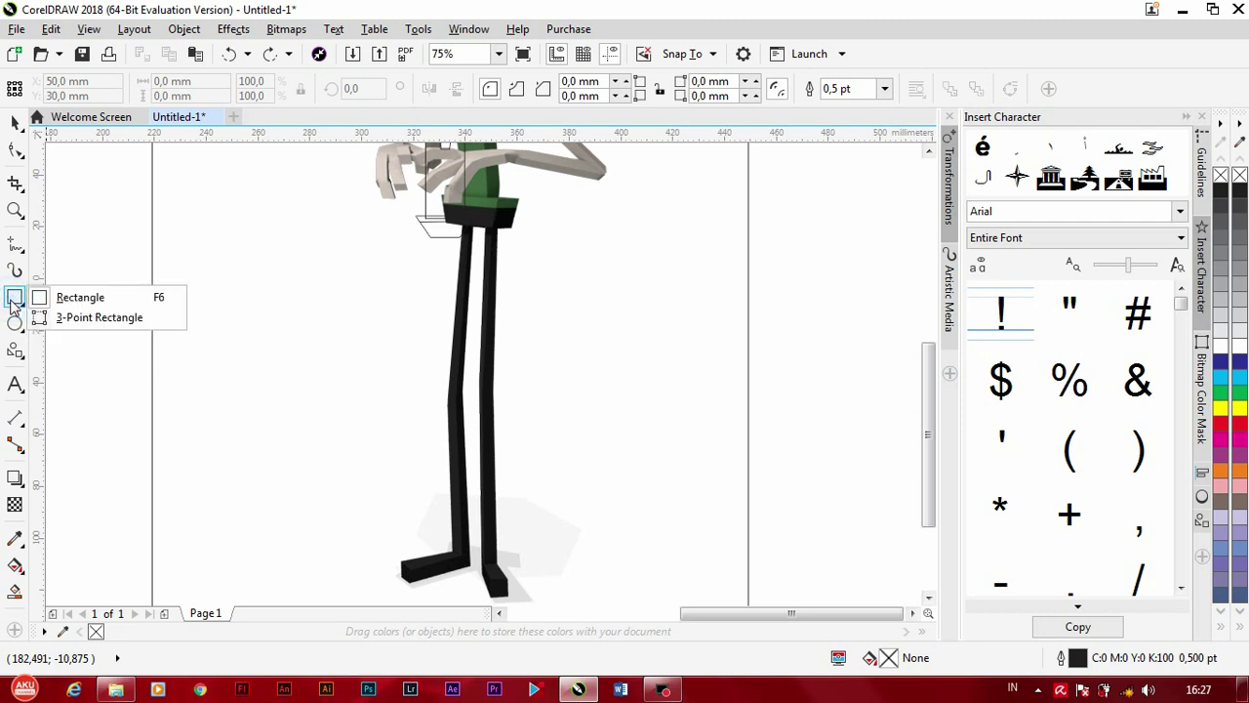
left_click(16, 303)
left_click(16, 348)
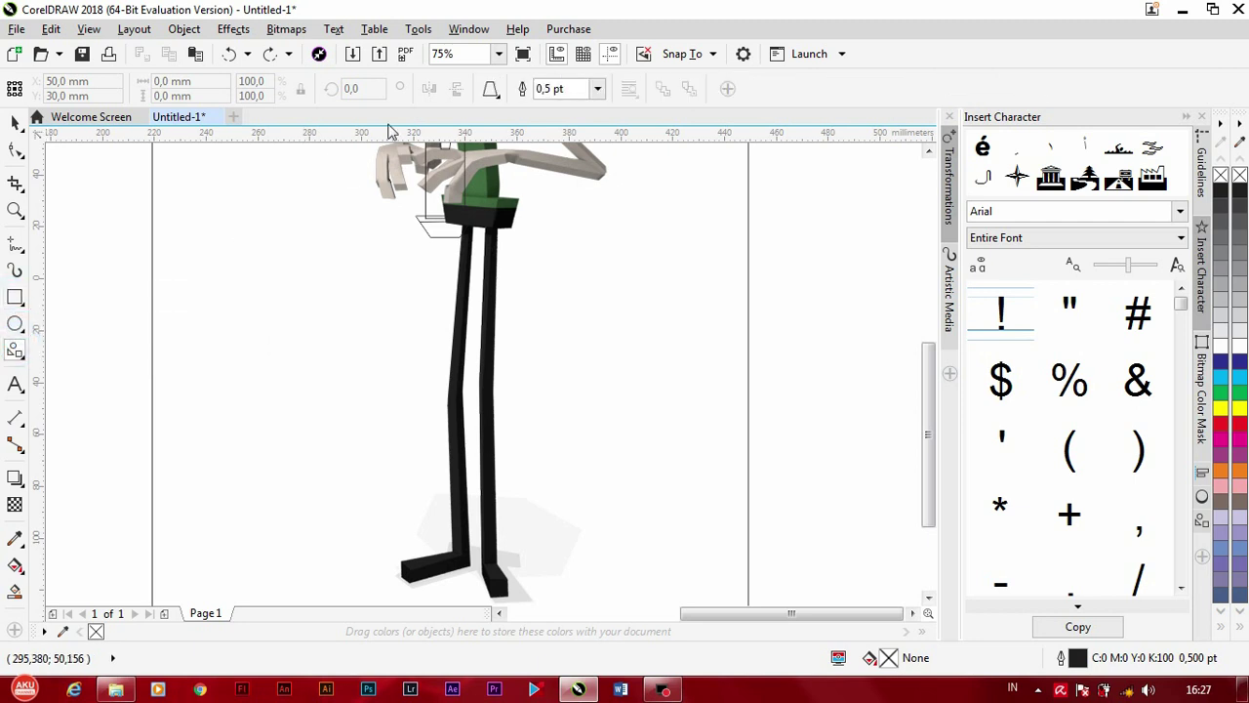
left_click(491, 90)
left_click(524, 119)
scroll(422, 237, "up", 2)
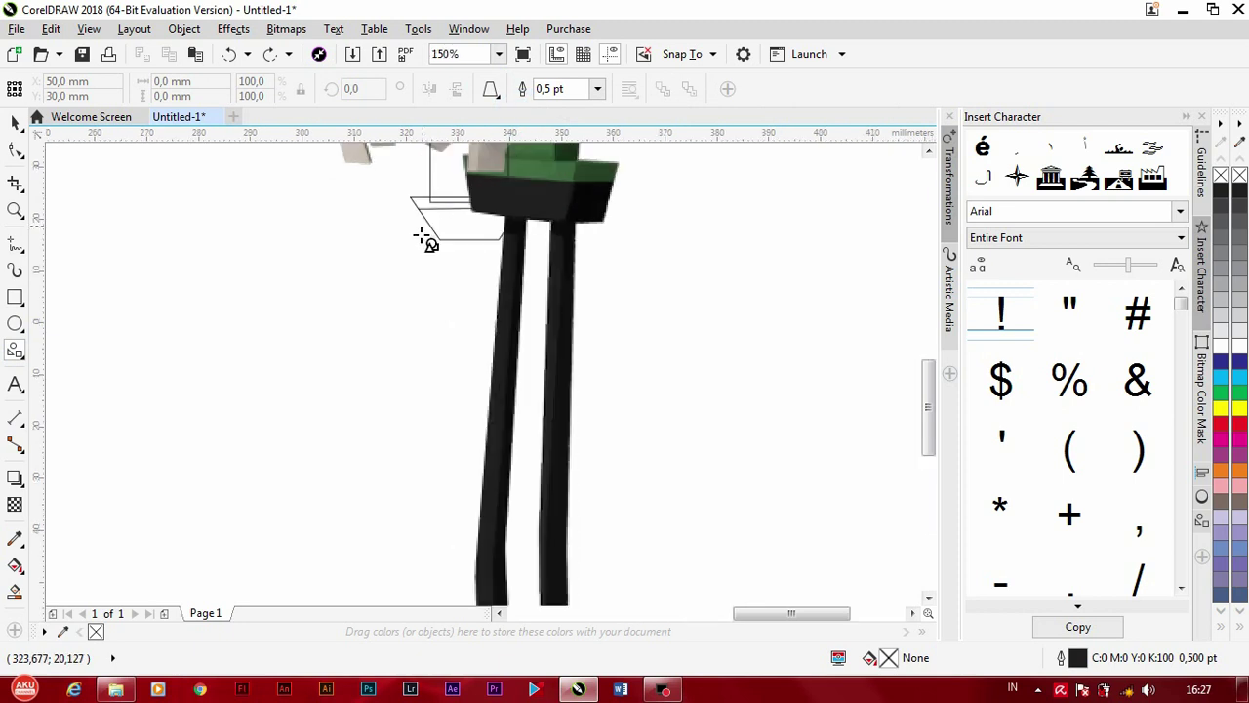
mouse_move(442, 239)
left_mouse_down()
mouse_move(456, 586)
mouse_move(483, 599)
mouse_move(485, 586)
left_mouse_up()
scroll(488, 577, "down", 2)
key("space")
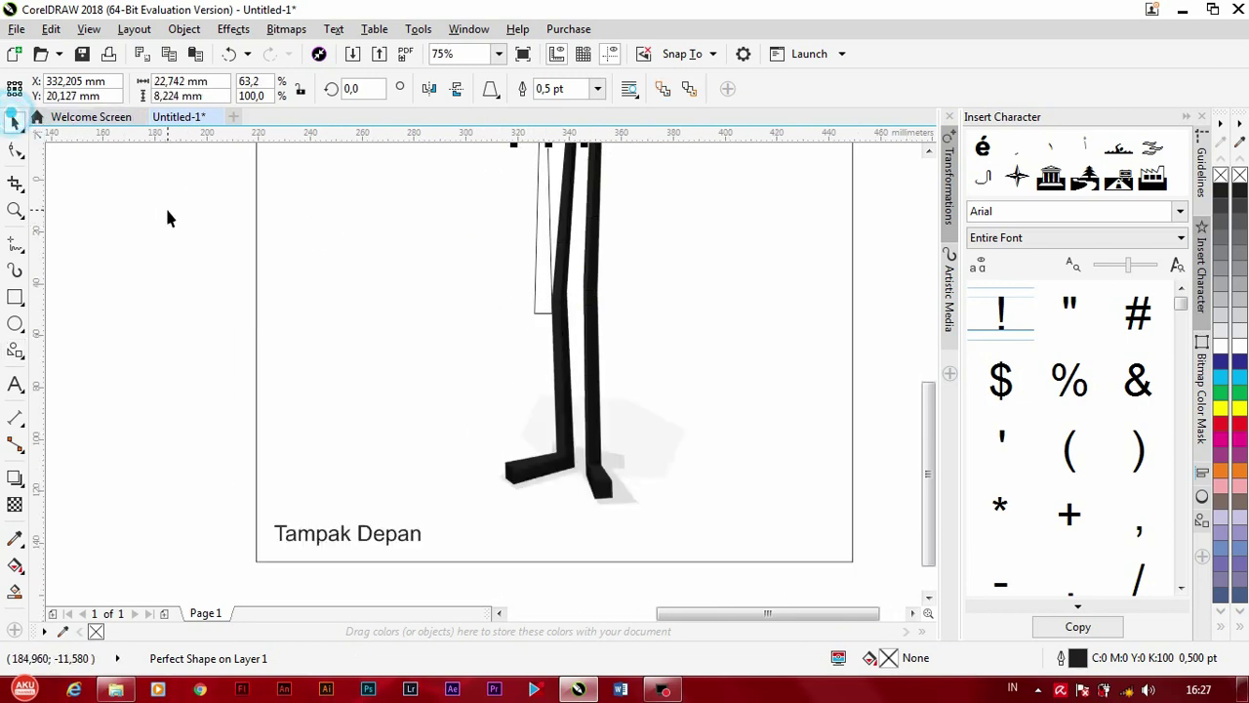
Step: Move the leg outline down along the leg and shorten it to fit
scroll(499, 474, "up", 1)
scroll(513, 322, "up", 1)
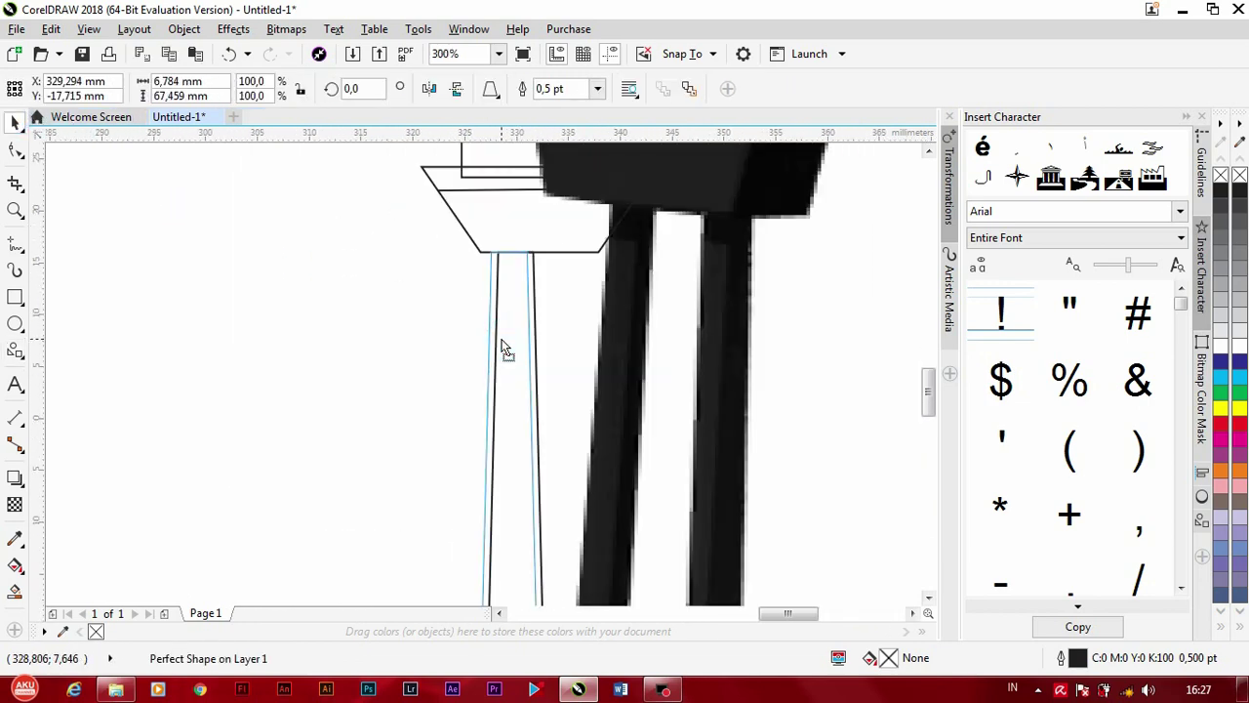
left_click(500, 341)
scroll(502, 337, "down", 2)
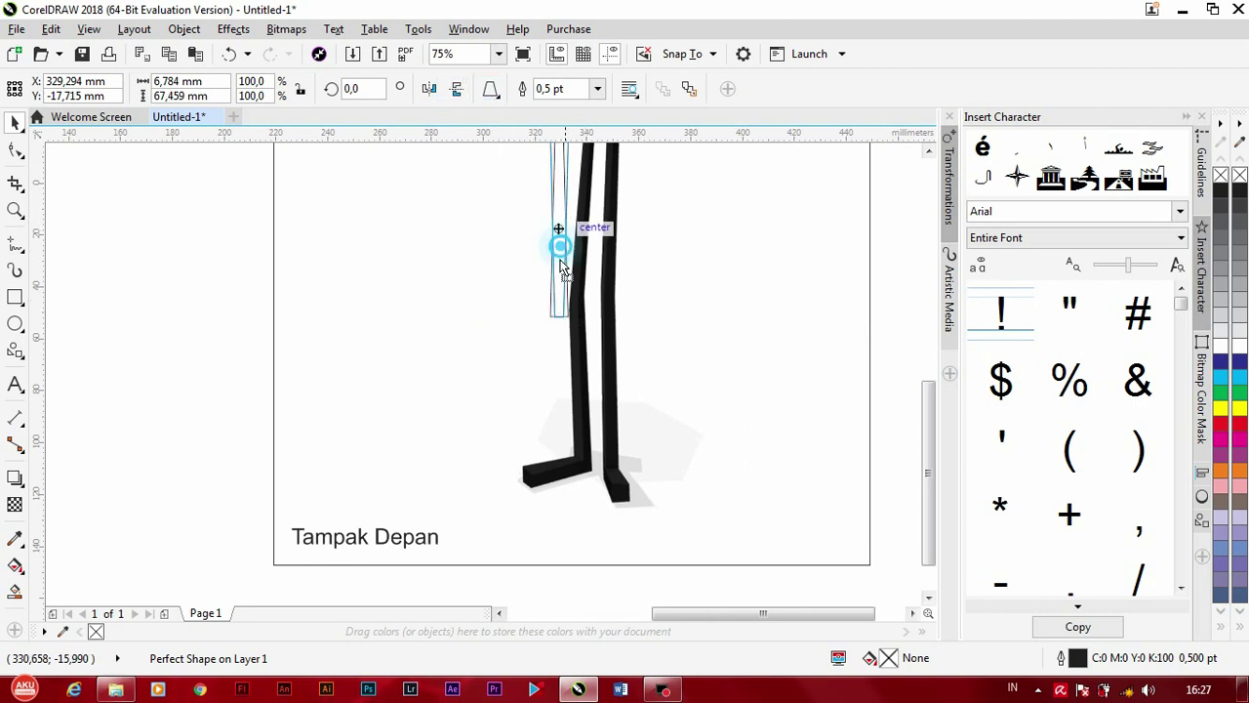
mouse_move(559, 235)
left_mouse_down()
mouse_move(571, 411)
mouse_move(566, 371)
left_mouse_up()
scroll(566, 371, "up", 1)
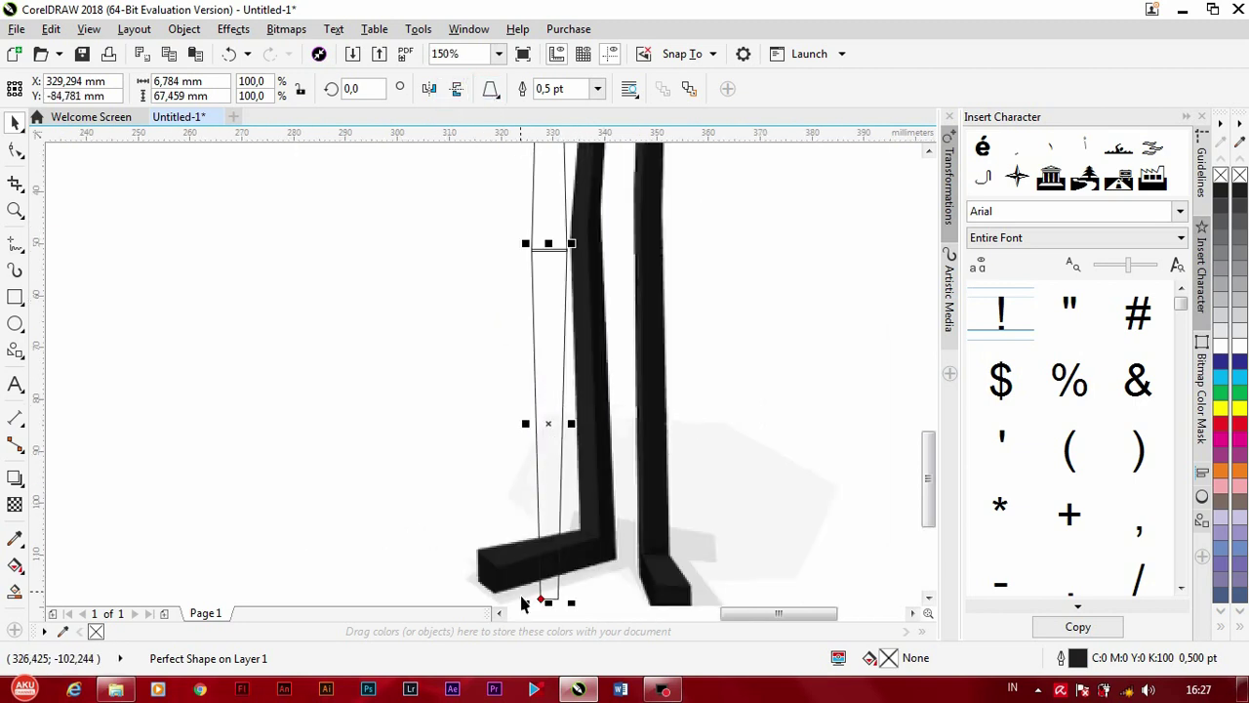
mouse_move(548, 596)
left_mouse_down()
mouse_move(557, 564)
mouse_move(478, 534)
left_mouse_up()
Step: Add a foot rectangle and group the three leg outline pieces
left_click(15, 297)
scroll(481, 536, "down", 2)
left_click_drag(325, 560, 499, 561)
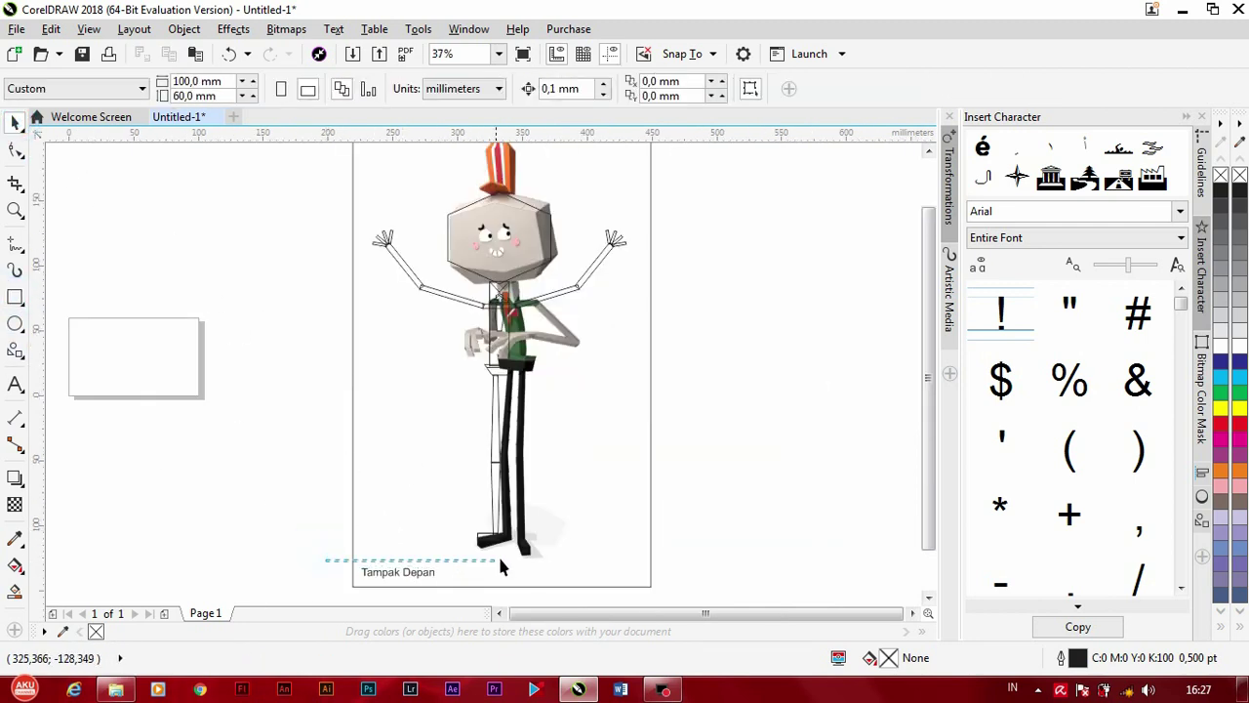
left_click_drag(539, 376, 536, 364)
key("ctrl+g")
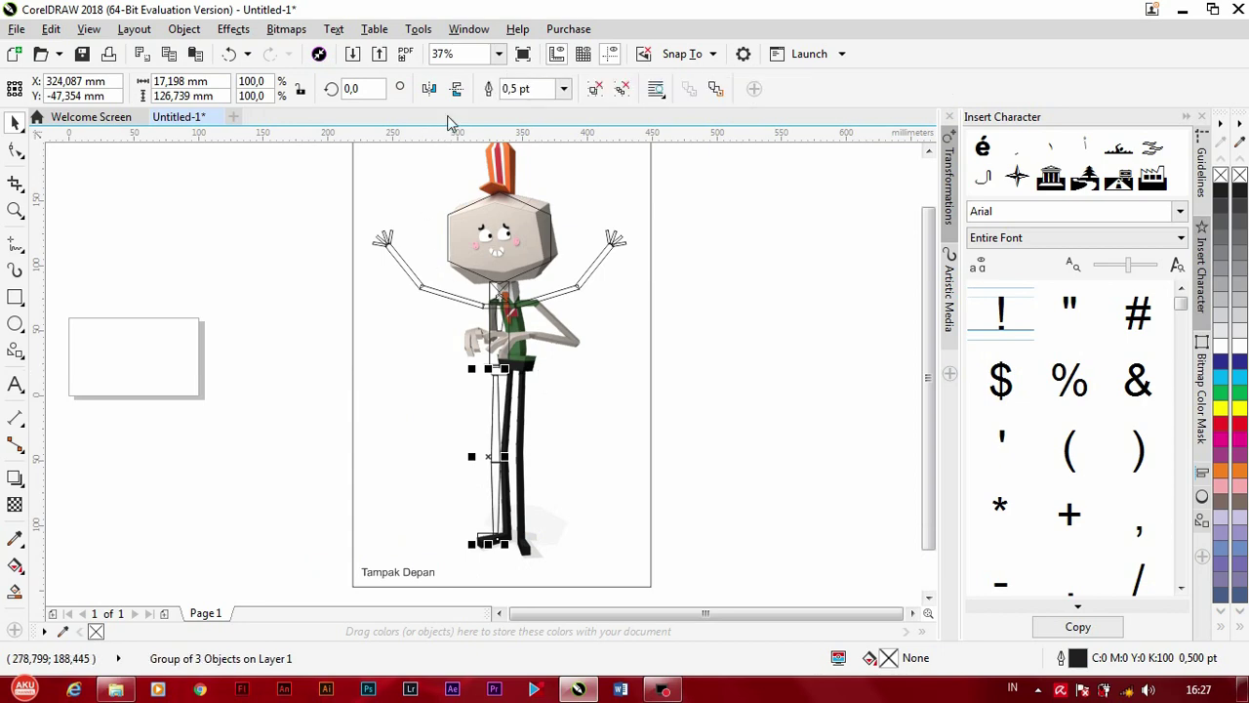
Step: Mirror the grouped leg outline horizontally and move it onto the other leg
left_click(430, 89)
mouse_move(491, 455)
left_mouse_down()
mouse_move(518, 455)
mouse_move(393, 488)
left_mouse_up()
scroll(510, 371, "up", 3)
scroll(501, 471, "up", 1)
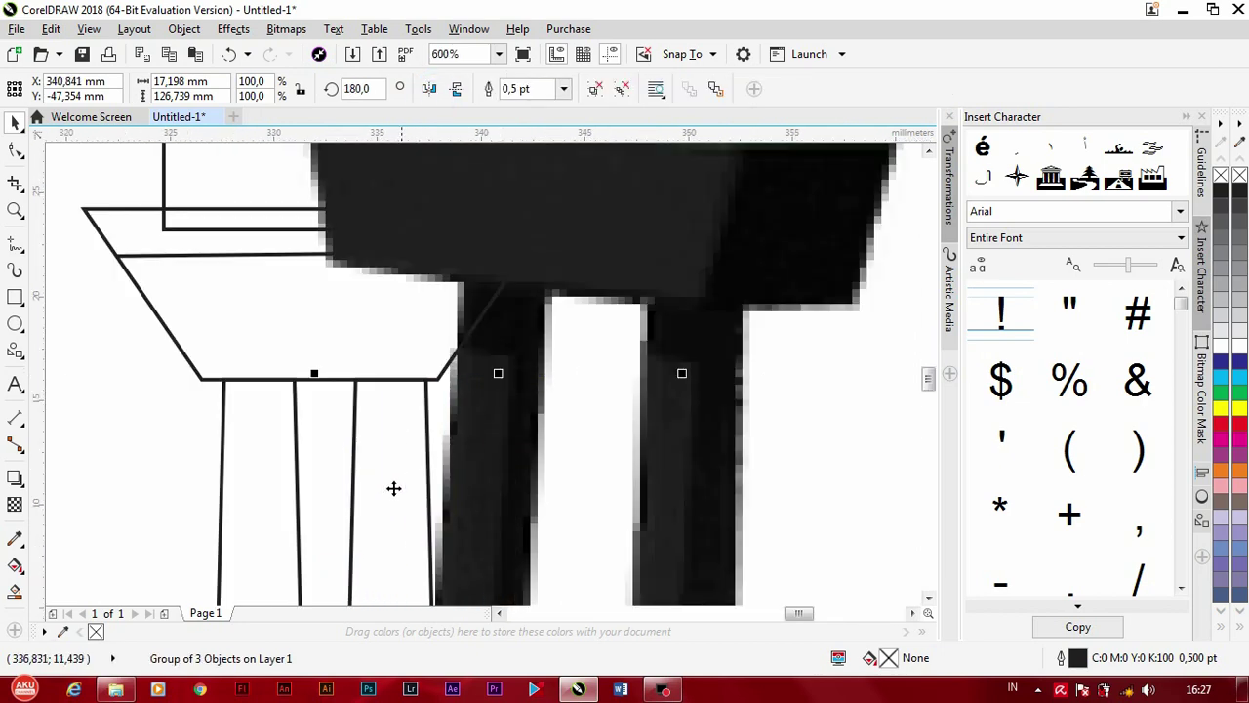
left_click(288, 498, "shift")
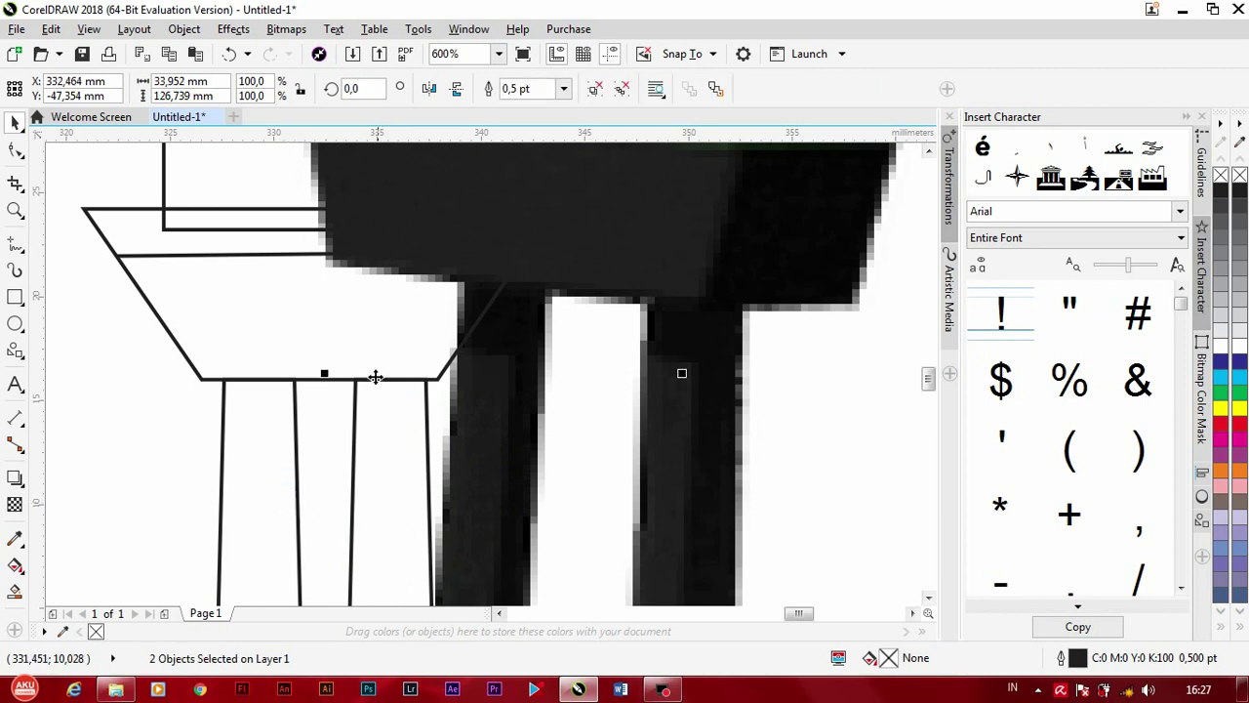
scroll(355, 337, "down", 2)
scroll(354, 338, "down", 2)
Step: Draw a hexagon over the hat's brim with the Polygon tool
left_click(567, 381)
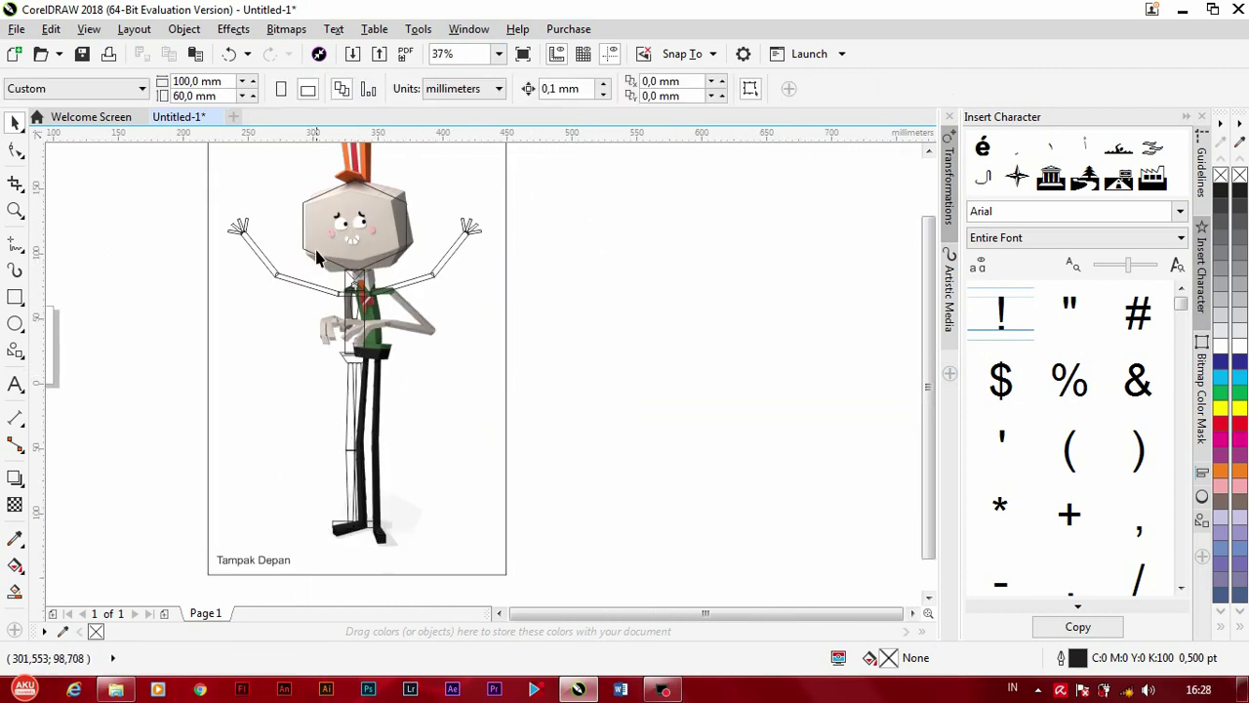
scroll(330, 195, "up", 1)
scroll(340, 287, "up", 1)
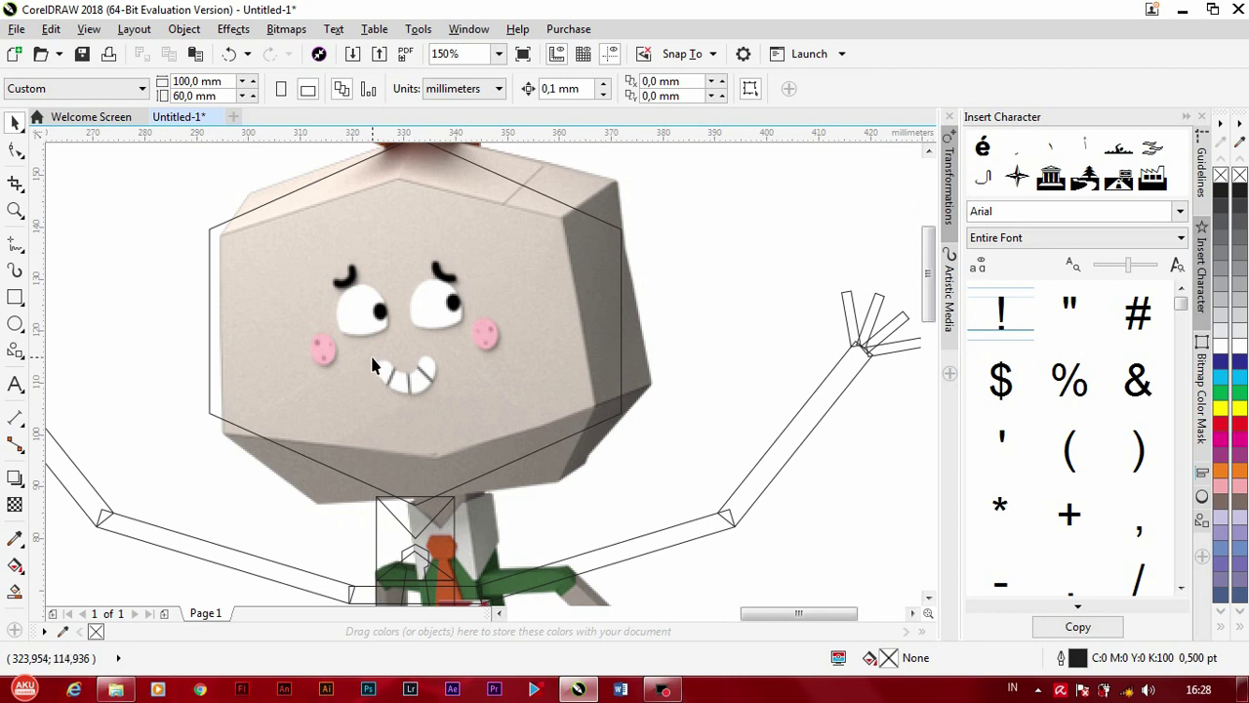
scroll(397, 311, "up", 2)
scroll(366, 310, "up", 1)
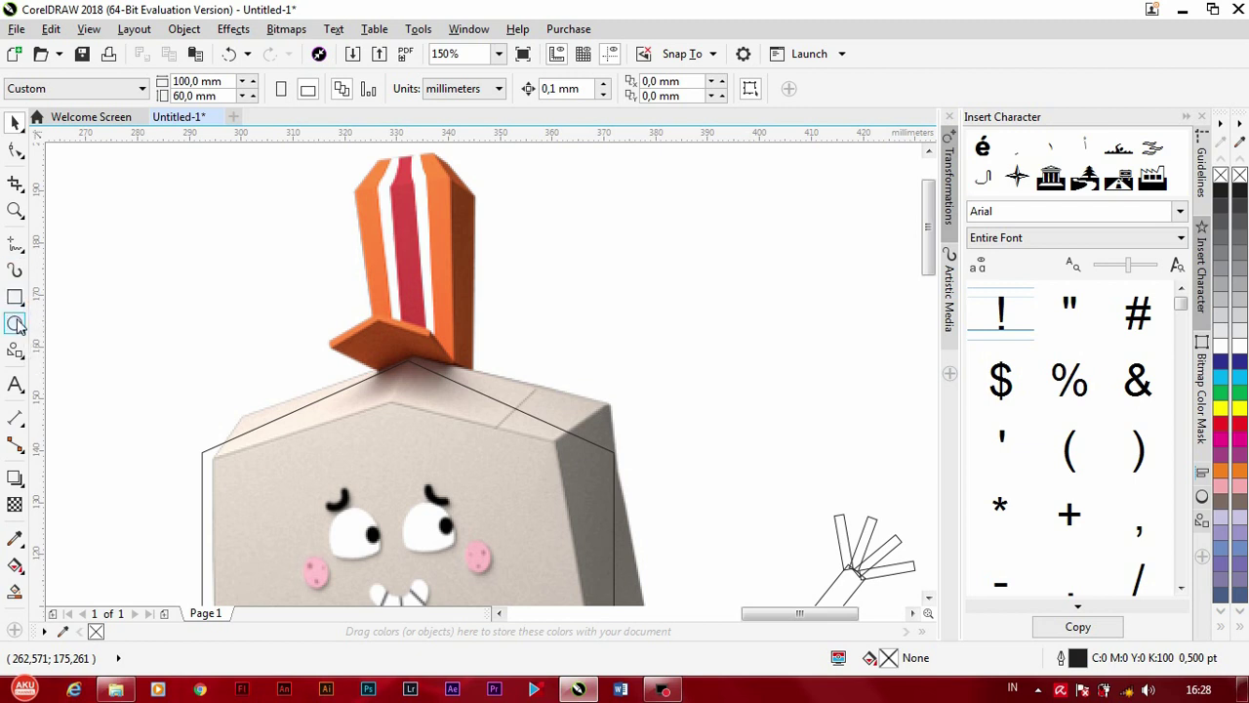
left_click(17, 352)
left_click(84, 348)
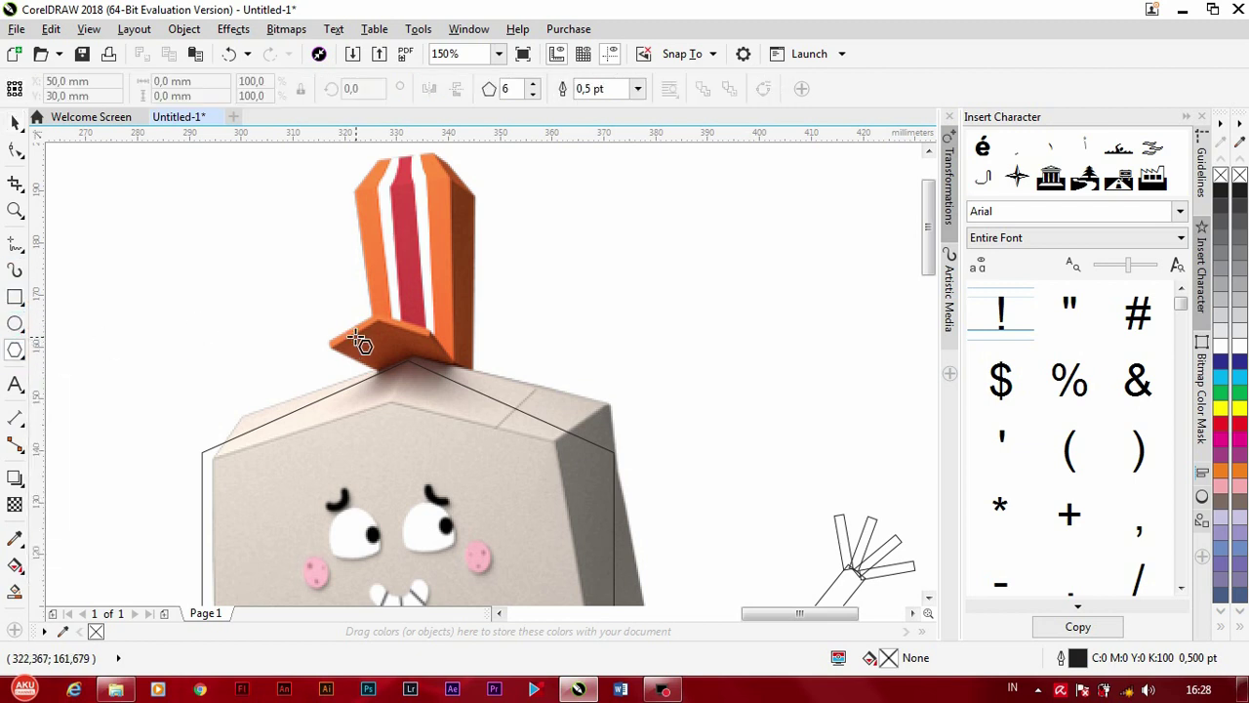
mouse_move(347, 322)
left_mouse_down()
mouse_move(401, 366)
mouse_move(456, 444)
left_mouse_up()
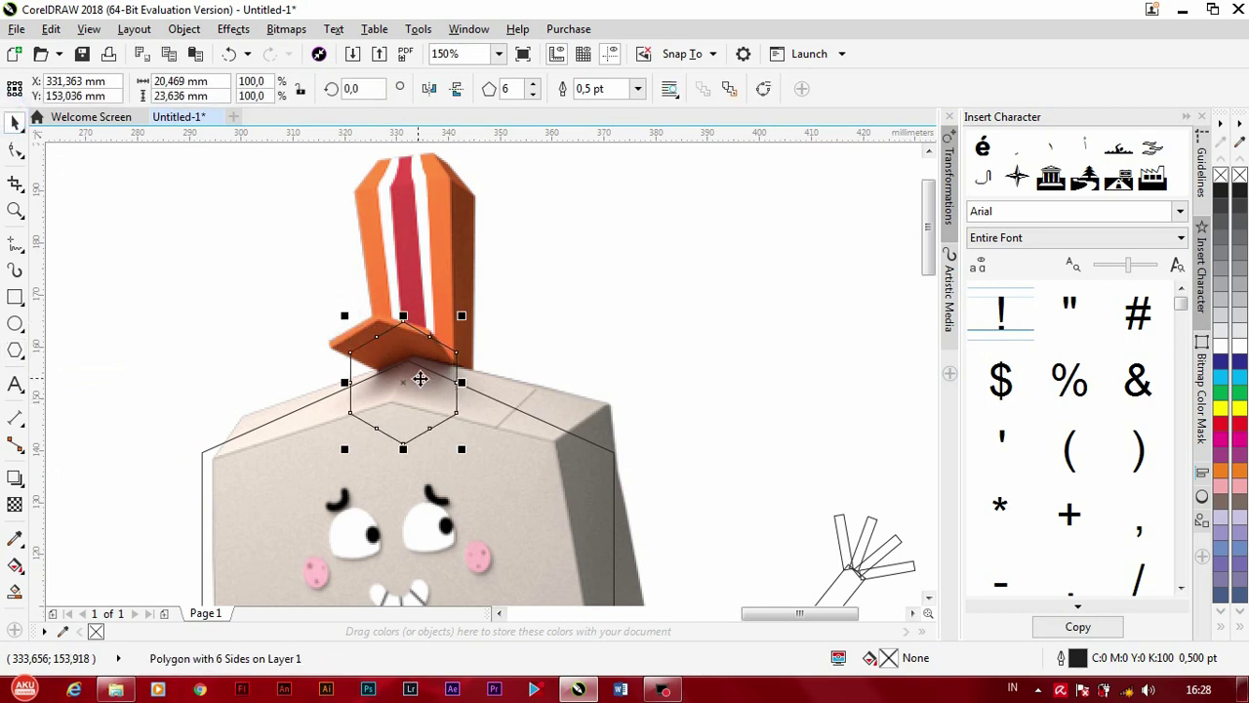
Step: Select the hexagon on its own and nudge it down onto the brim
left_click(541, 479, "shift")
scroll(569, 365, "down", 1)
key("Escape")
scroll(438, 397, "up", 1)
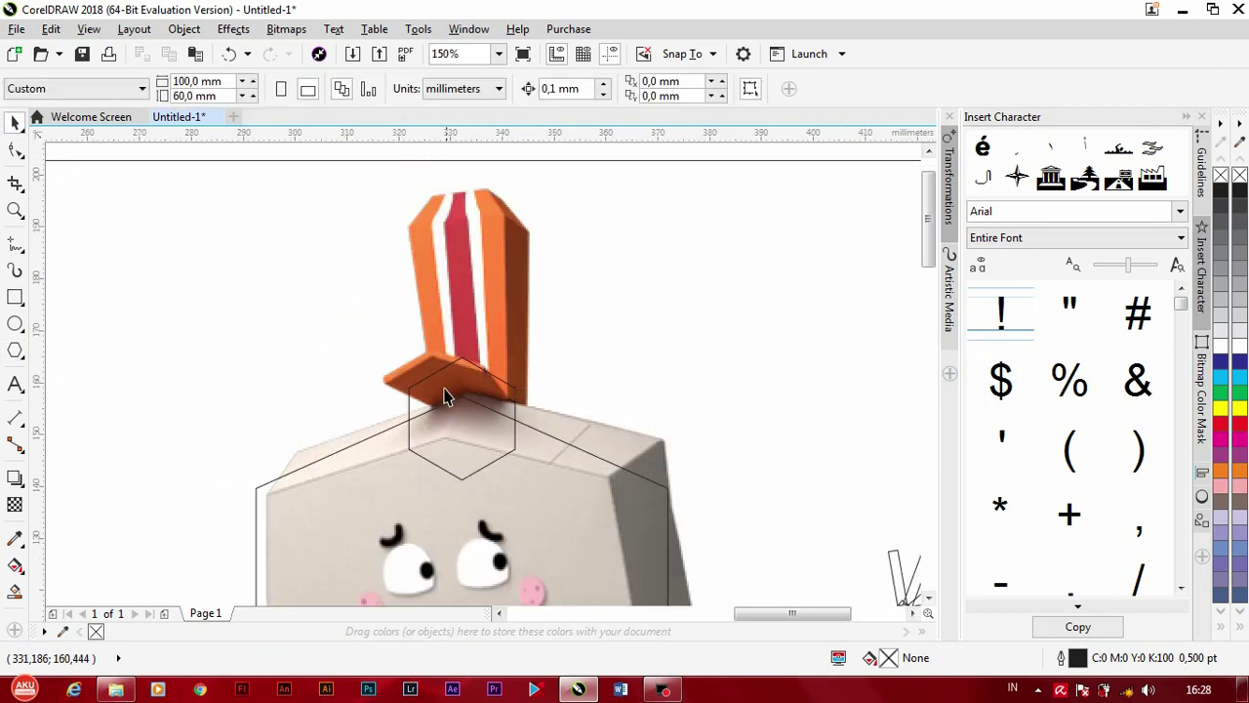
scroll(473, 353, "up", 1)
left_click(473, 354)
left_click_drag(485, 354, 485, 371)
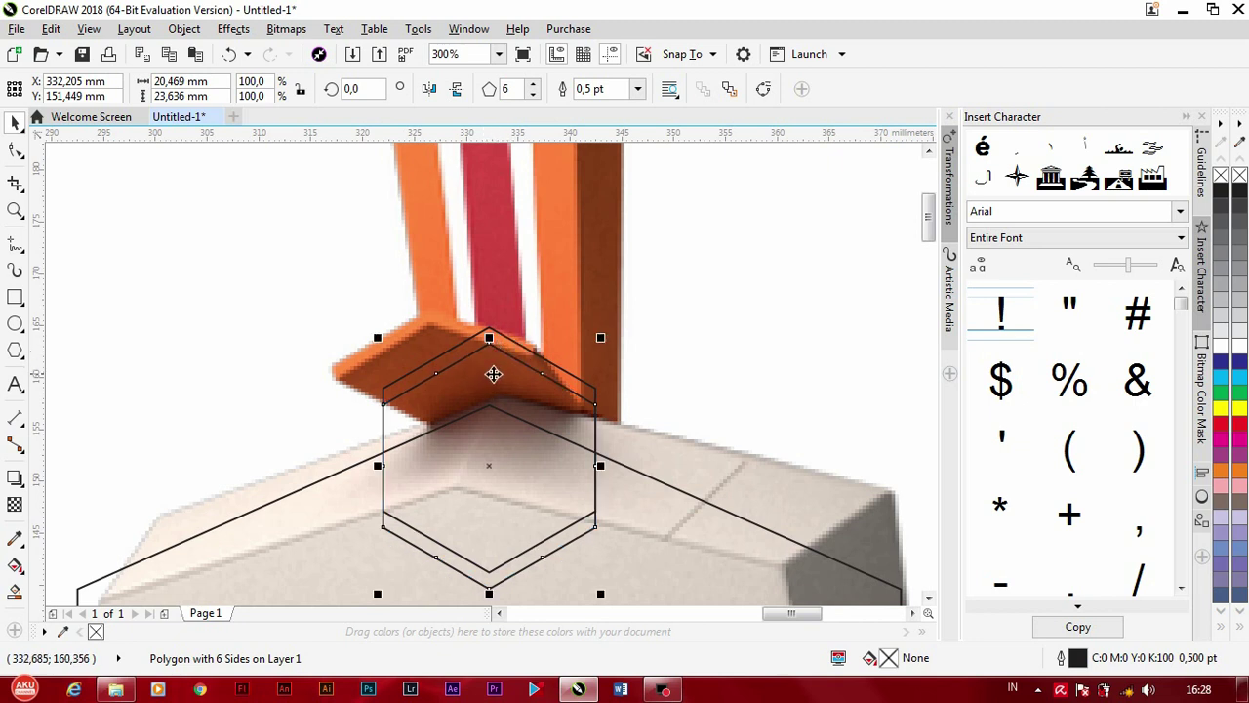
Step: Pick out the small hexagon among the brim shapes, undoing an accidental move left
left_click(460, 371, "shift")
left_click(256, 341)
left_click(496, 465)
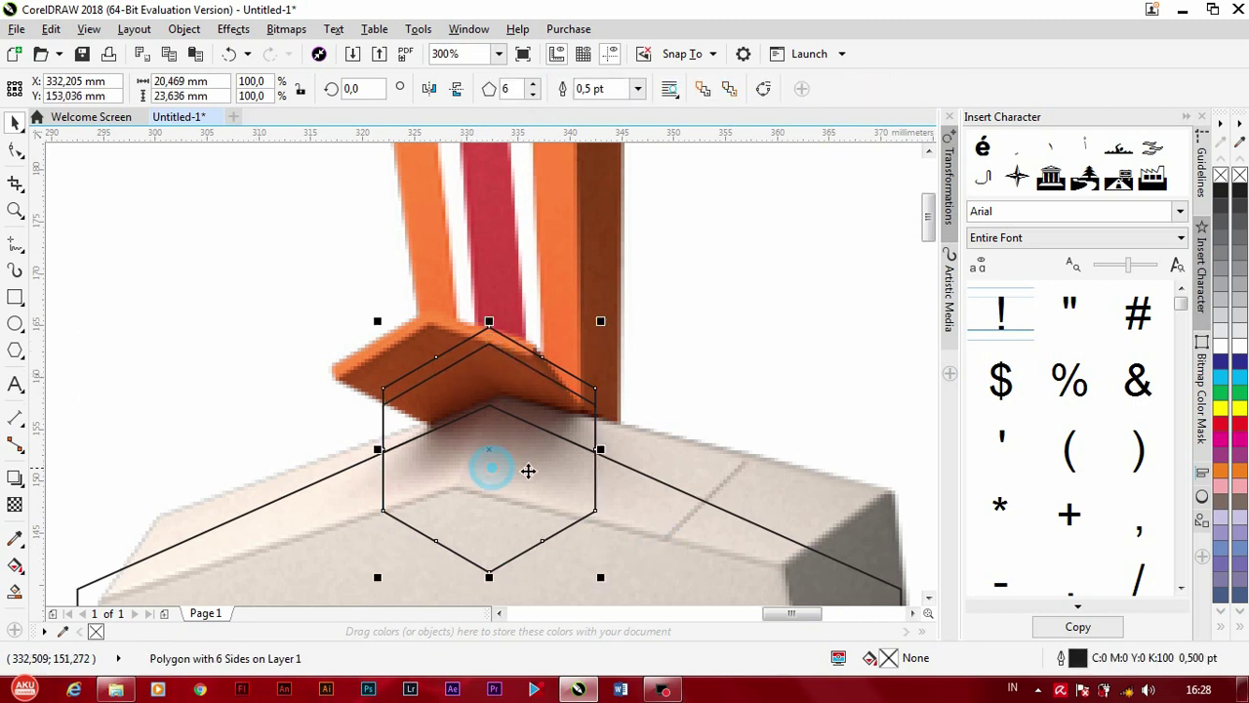
left_click(561, 421, "shift")
left_click(455, 547)
left_click_drag(455, 546, 354, 544)
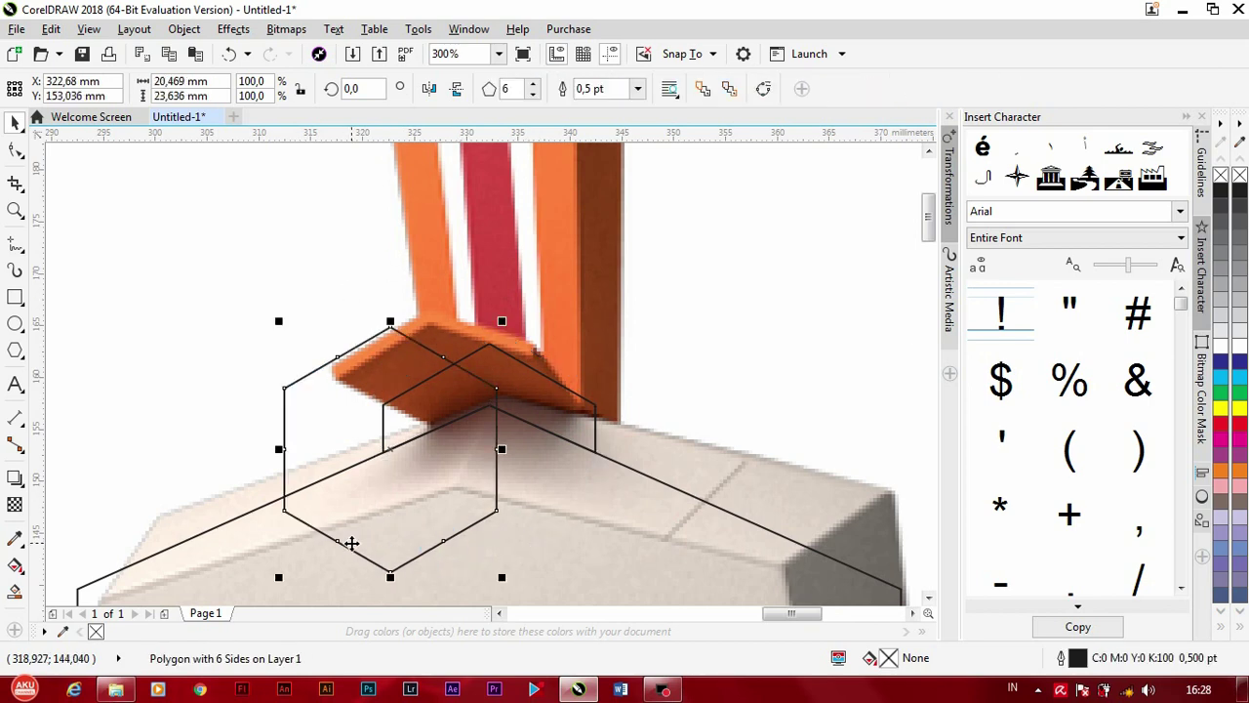
key("ctrl+z")
Step: Select both hexagons and trim one with the other to follow the brim
left_click(496, 332, "shift")
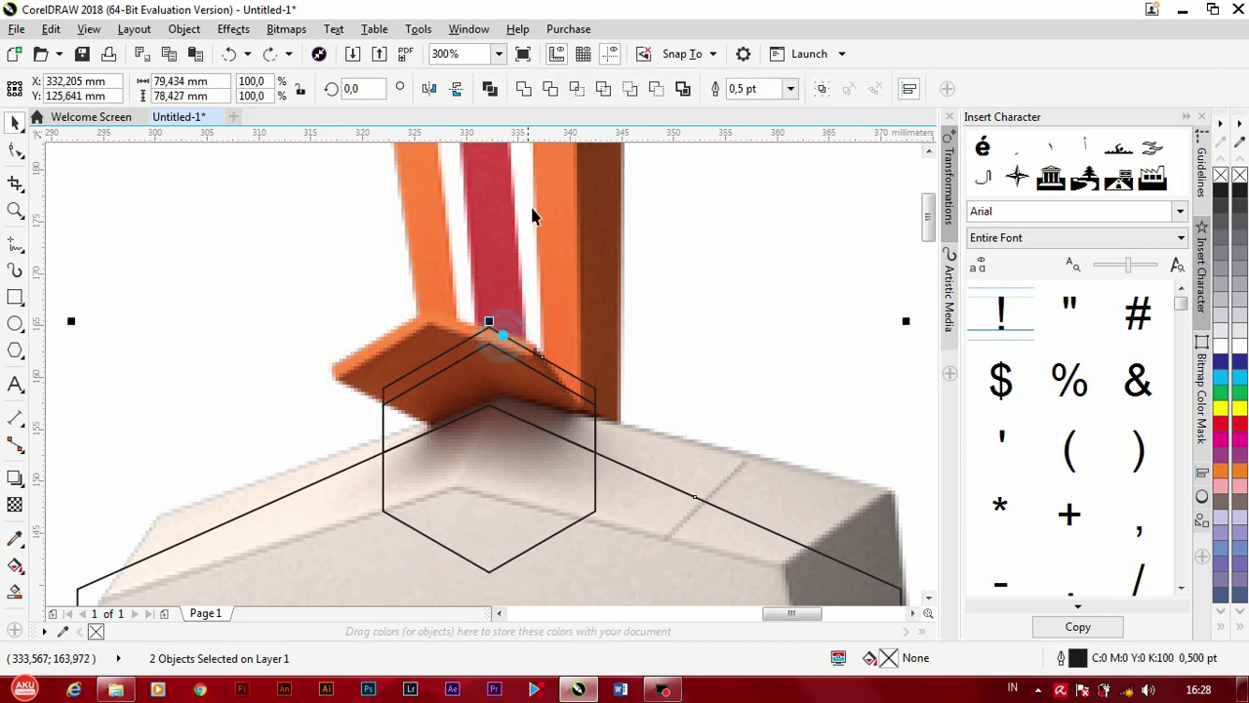
left_click(549, 89)
left_click(432, 422)
scroll(433, 421, "down", 1)
scroll(432, 488, "down", 2)
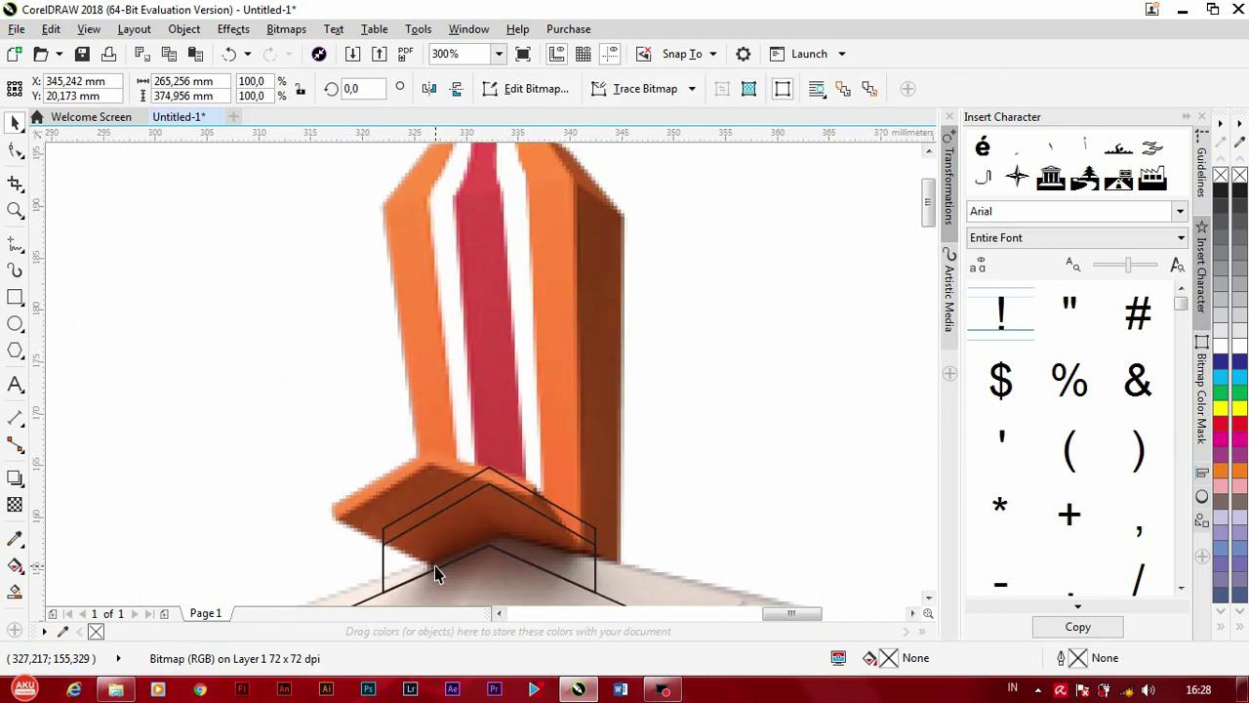
scroll(433, 572, "down", 1)
Step: Draw a hexagon beside the hat crown and rotate it 90°
left_click(15, 351)
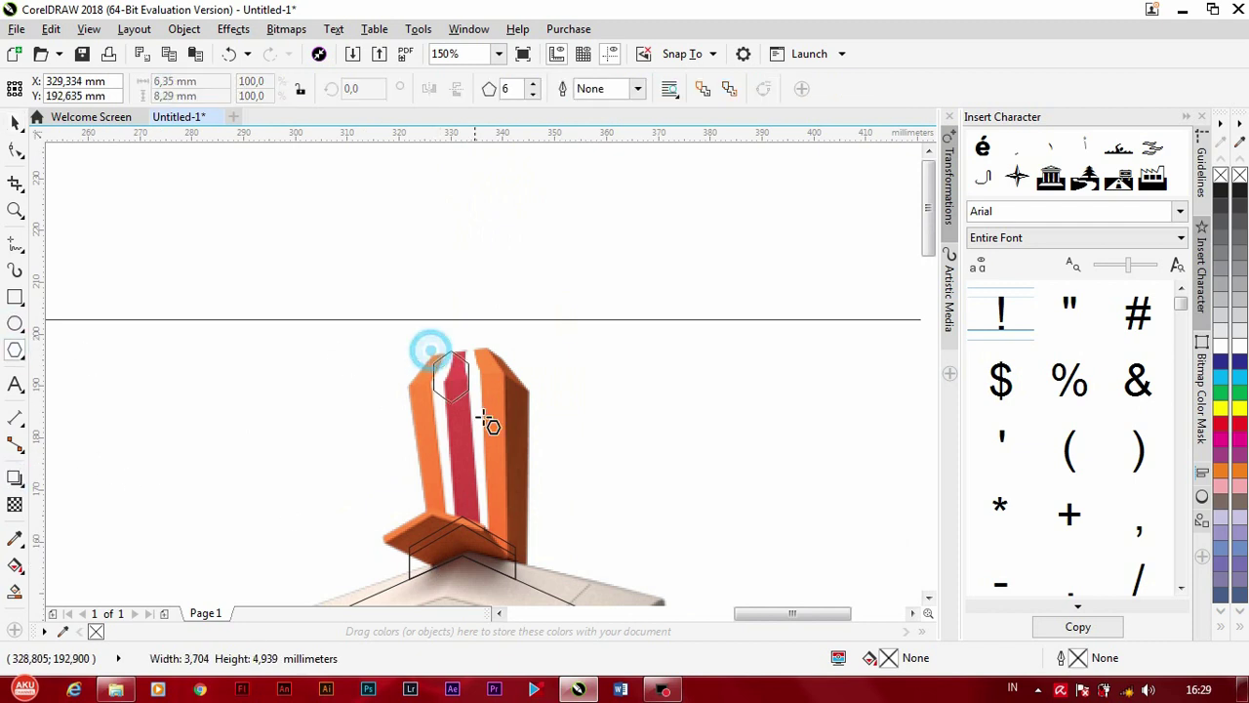
left_click_drag(449, 345, 772, 508)
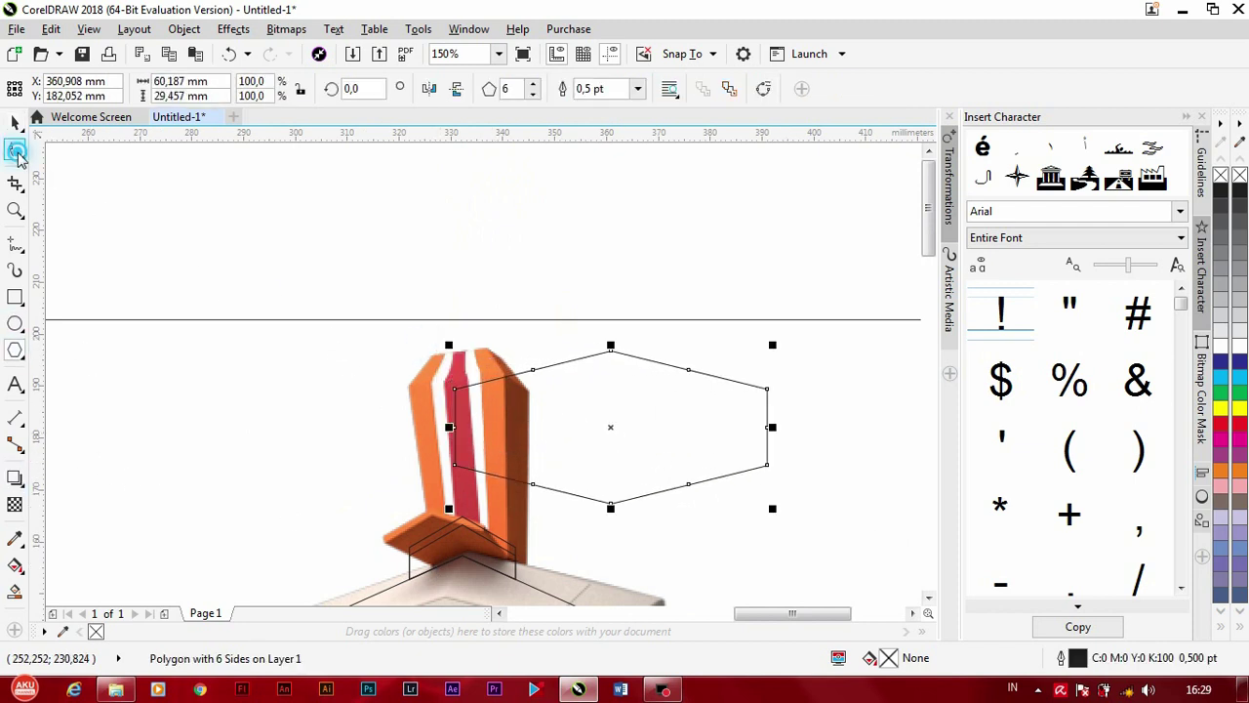
left_click(17, 152)
left_click(15, 122)
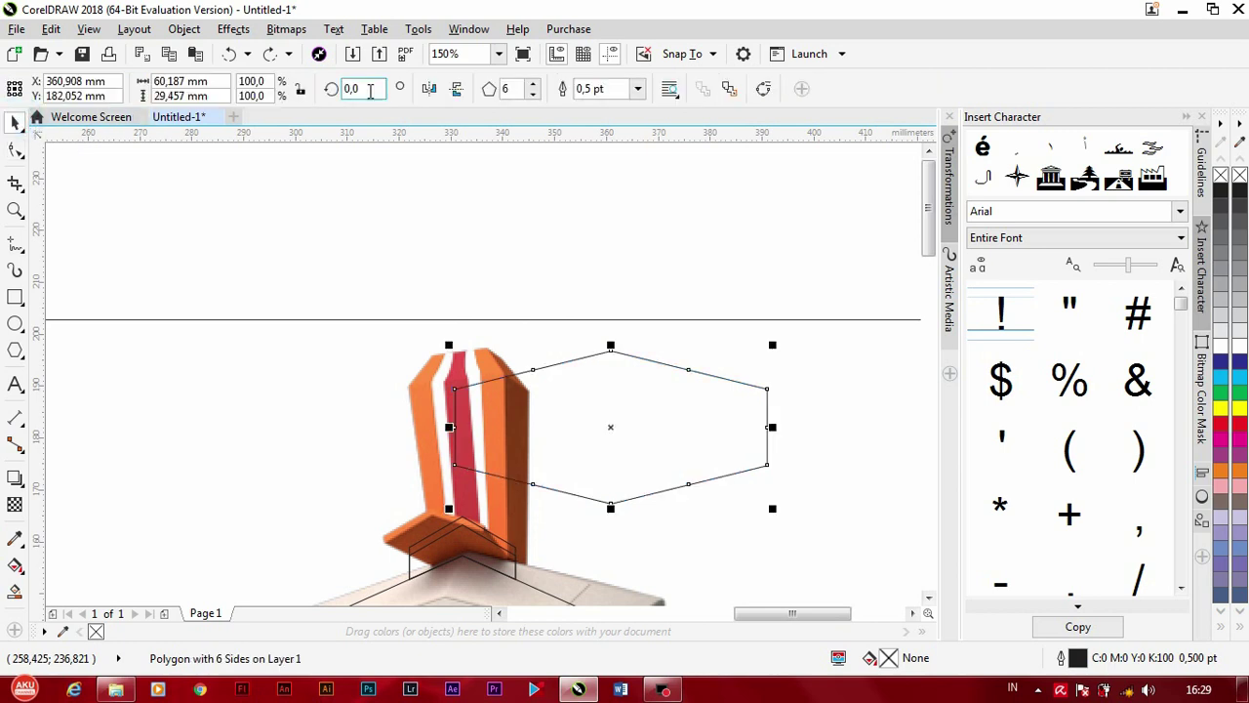
double_click(353, 88)
type("90")
key("Return")
Step: Fit the hexagon over the crown, convert it to curves and widen its bottom nodes
left_click_drag(651, 470, 502, 445)
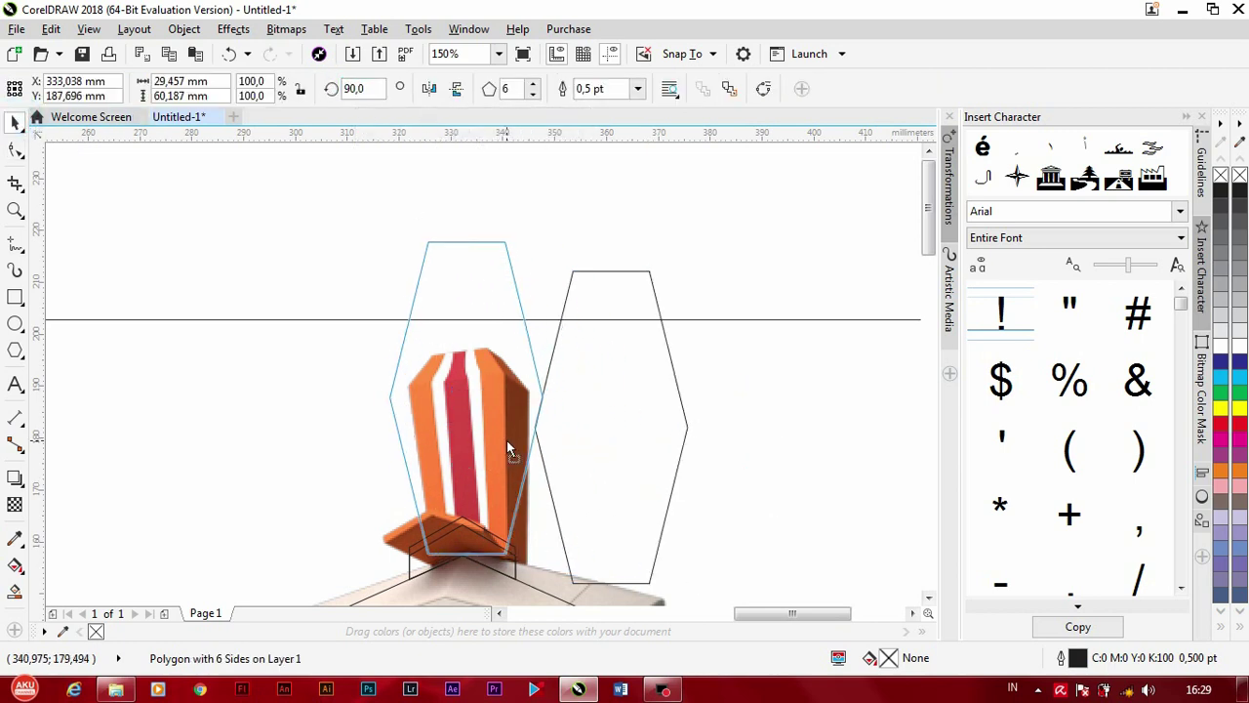
left_click_drag(458, 242, 459, 348)
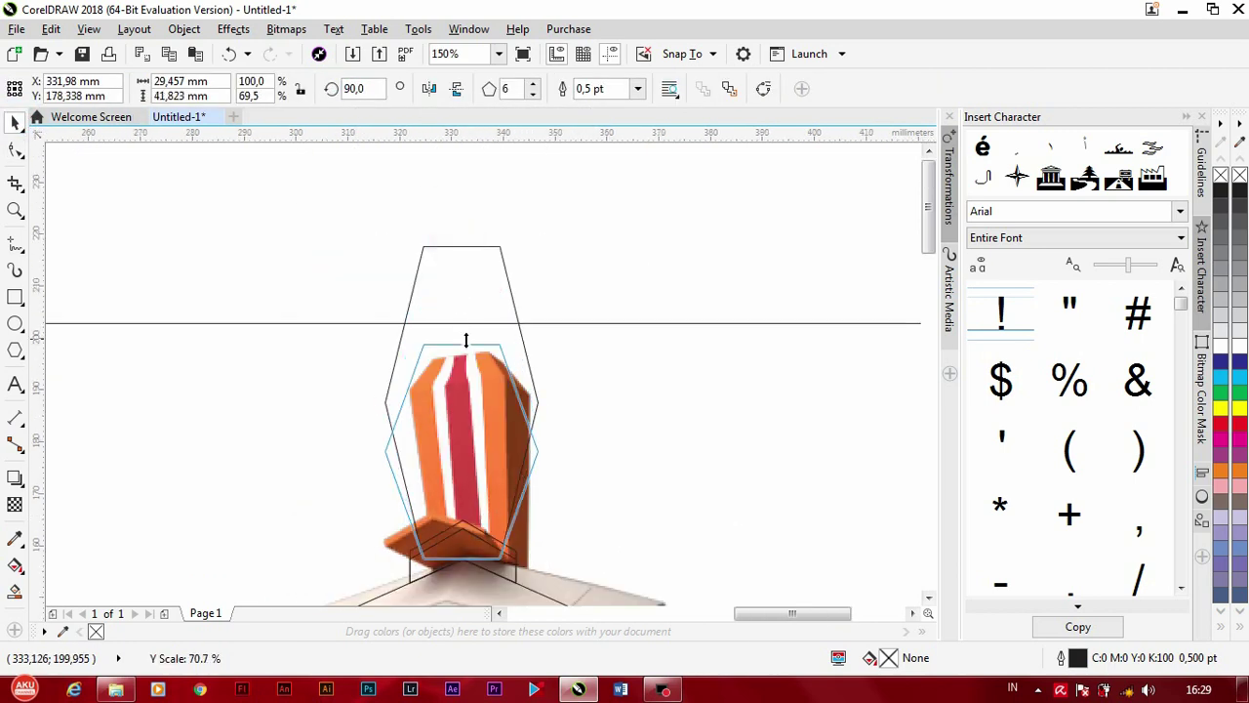
left_click(763, 89)
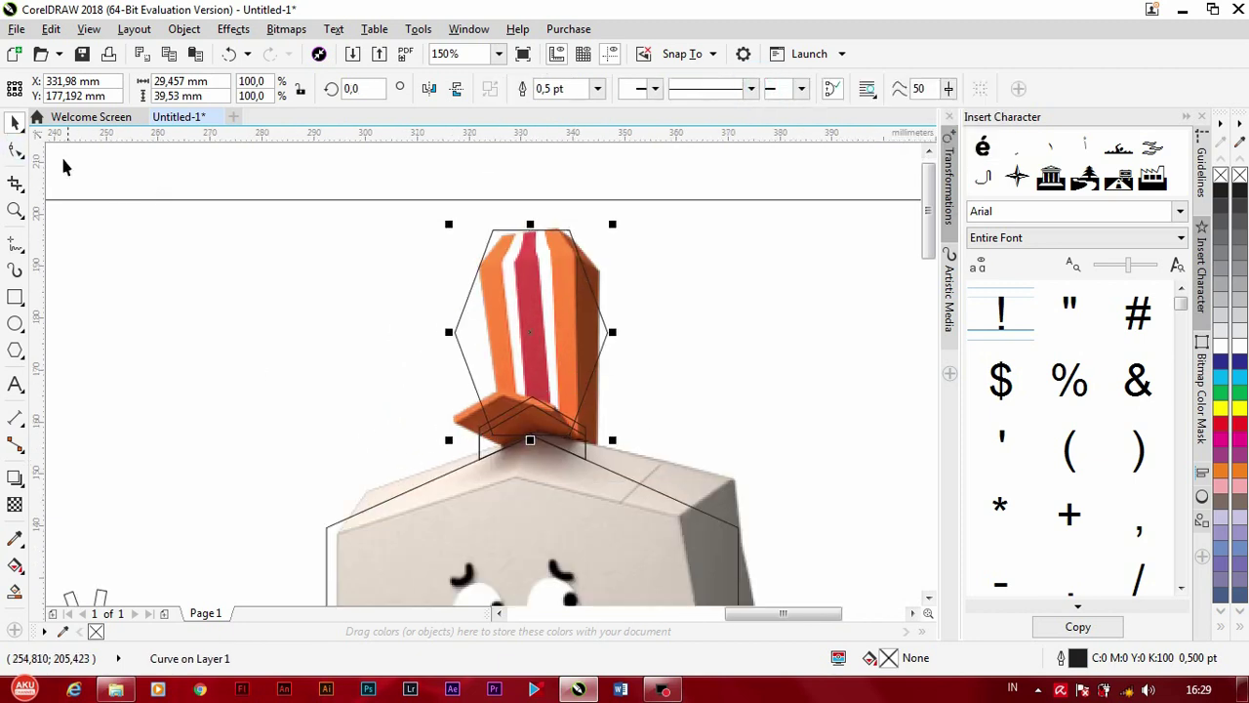
key("F10")
scroll(488, 438, "up", 2)
mouse_move(475, 427)
left_mouse_down()
mouse_move(686, 476)
mouse_move(662, 447)
mouse_move(689, 439)
left_mouse_up()
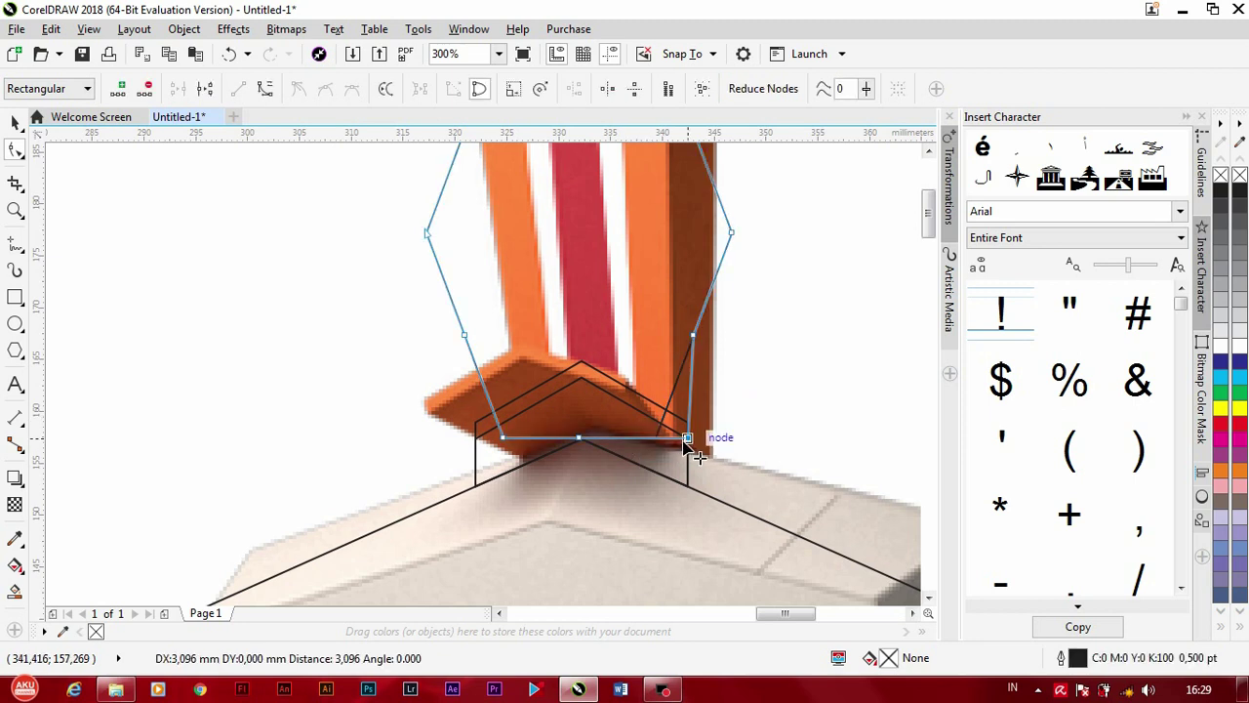
left_click_drag(498, 440, 473, 439)
scroll(516, 447, "down", 2)
Step: Delete three extra nodes and raise the side nodes to the crown's corners
double_click(475, 423)
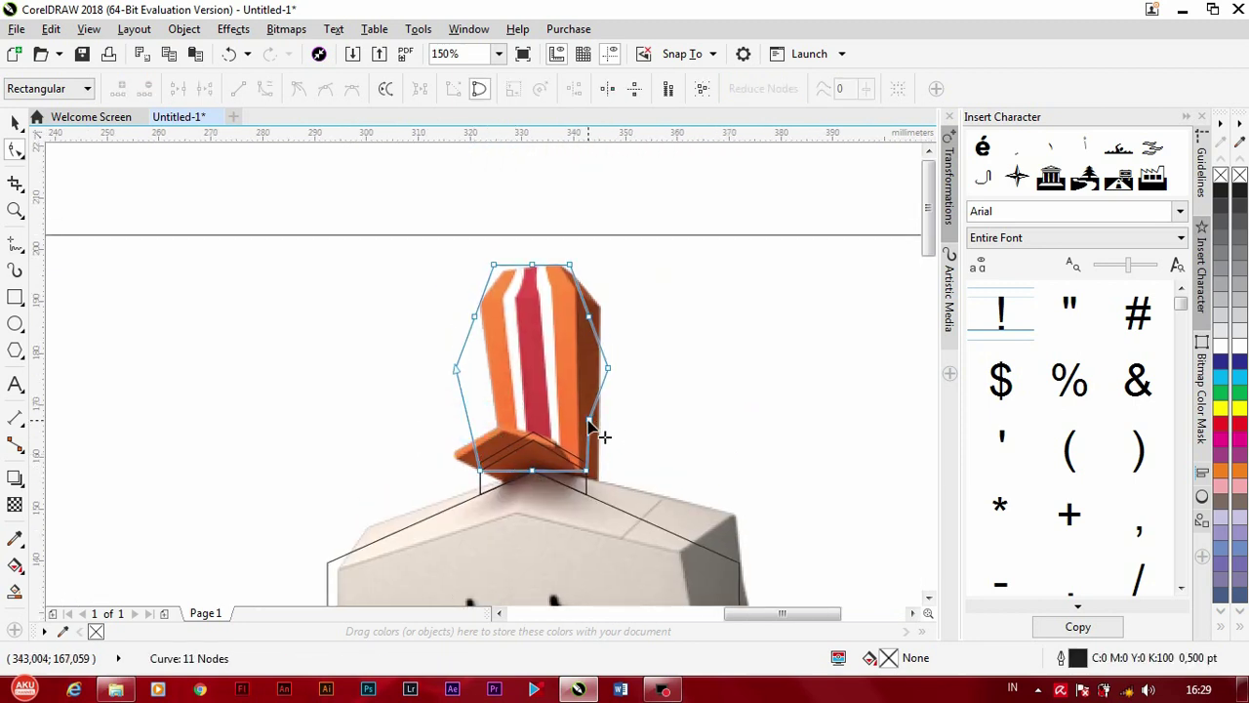
double_click(477, 318)
double_click(589, 318)
left_click(438, 332)
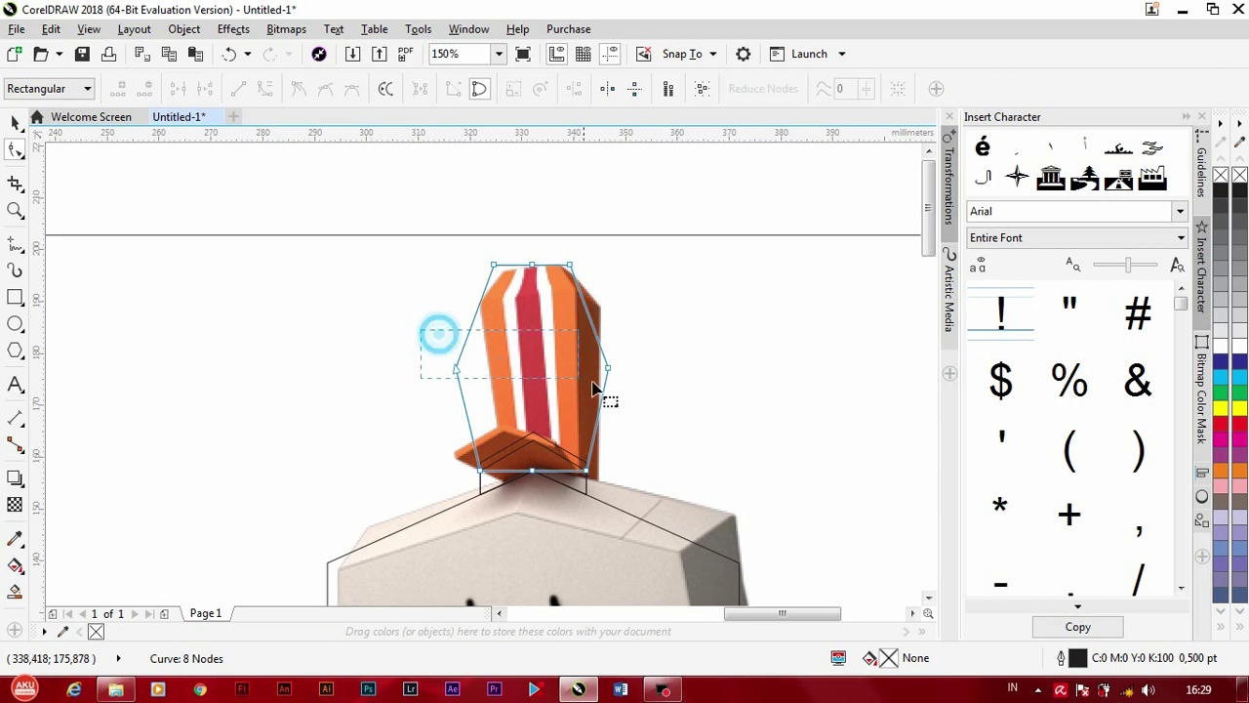
left_click(608, 371)
left_click_drag(611, 379, 611, 313)
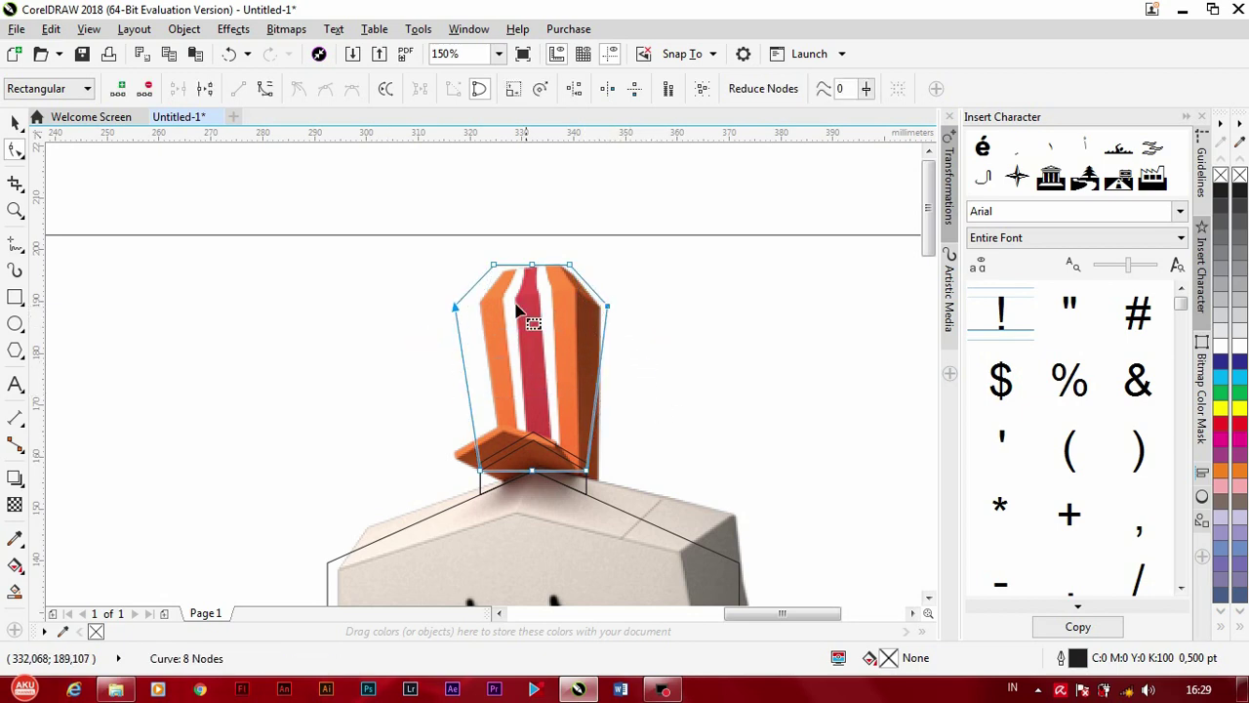
scroll(597, 293, "down", 2)
Step: Pan and zoom to bring the character, then its chest, into view
scroll(641, 293, "down", 2)
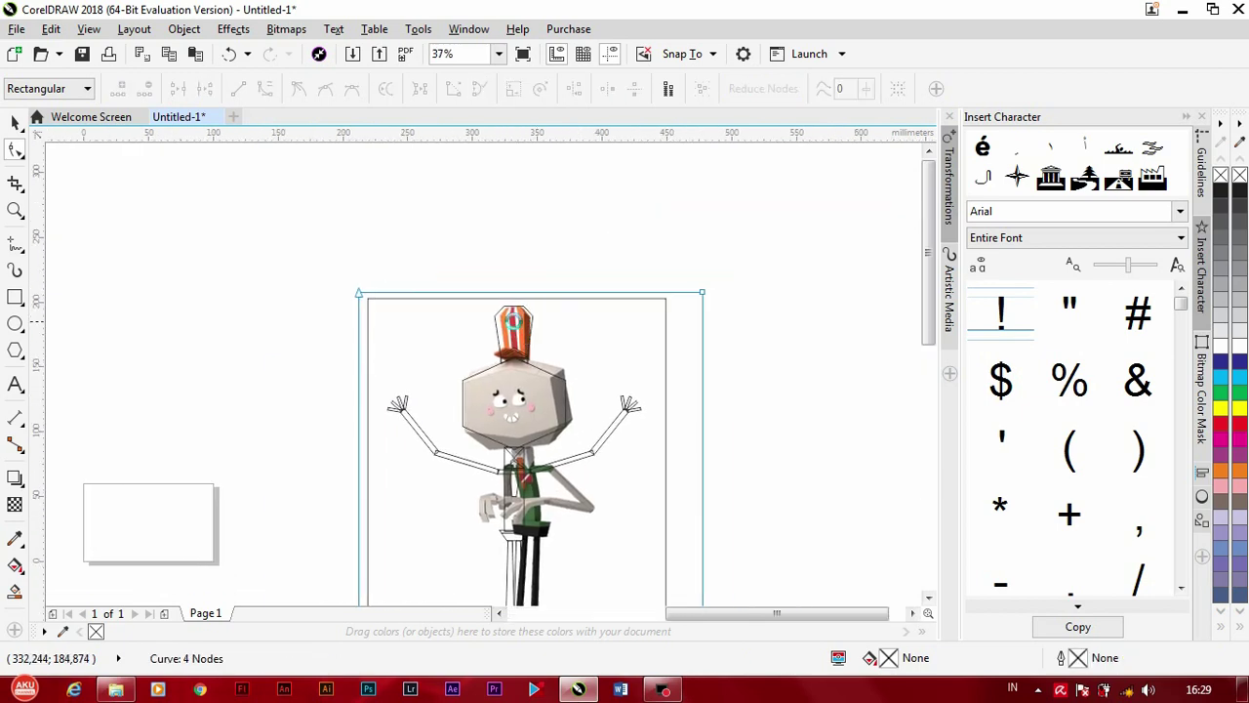
scroll(516, 329, "up", 4)
scroll(516, 329, "down", 1)
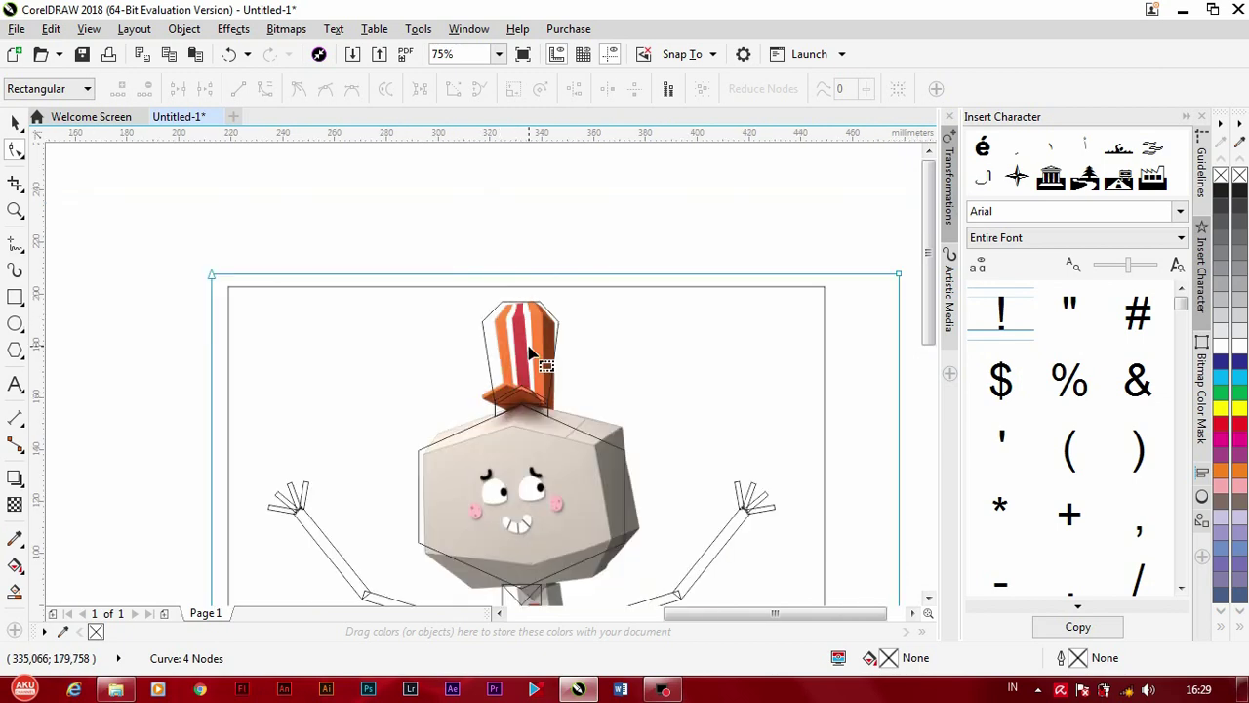
scroll(538, 387, "up", 2)
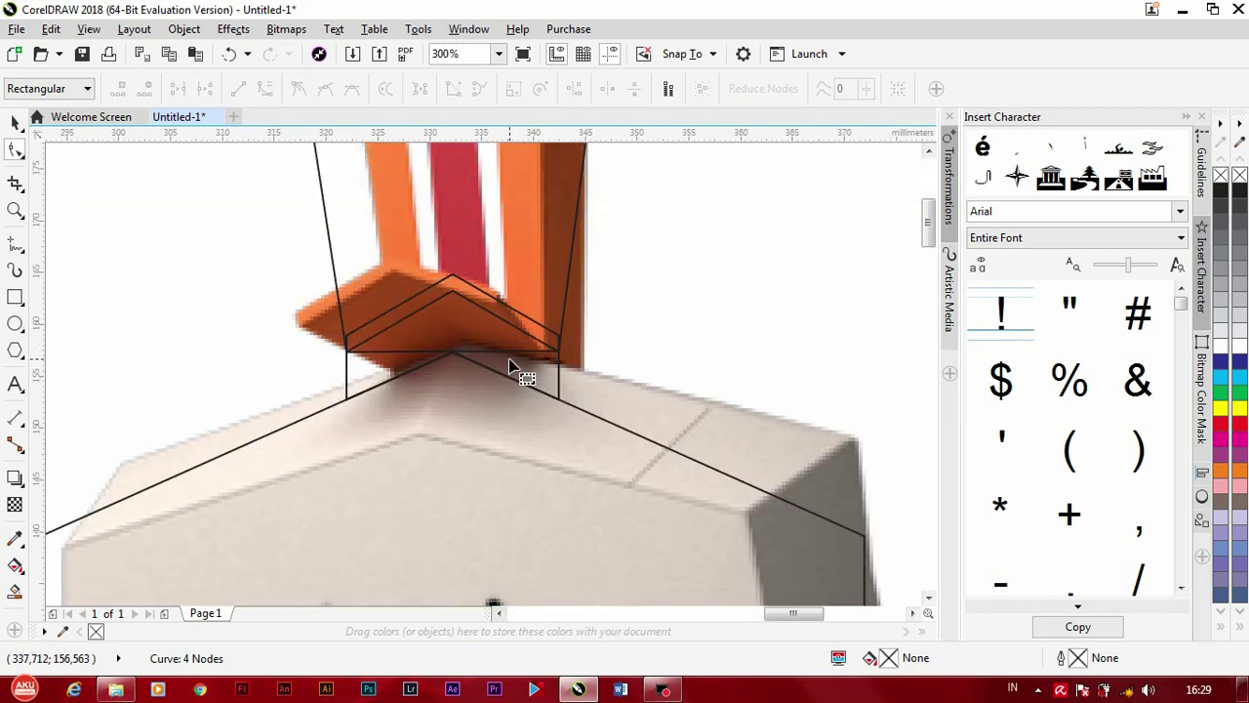
scroll(501, 362, "down", 3)
middle_click_drag(501, 362, 500, 311)
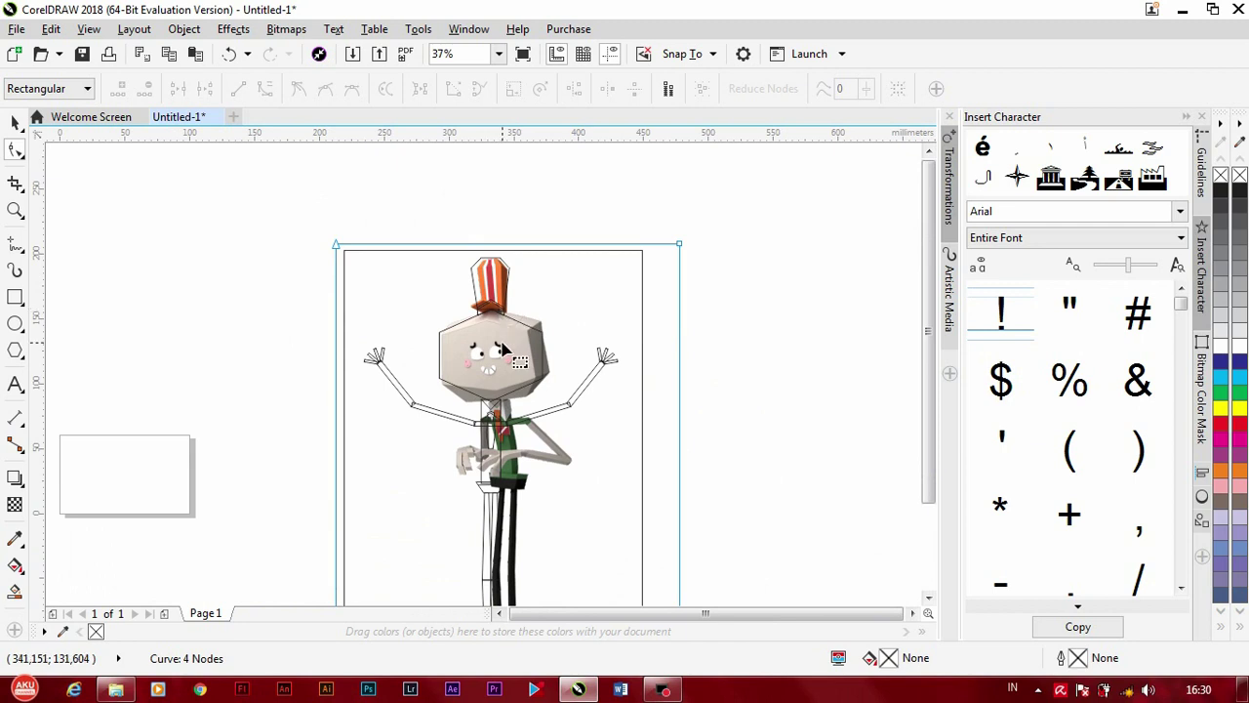
scroll(504, 349, "down", 1)
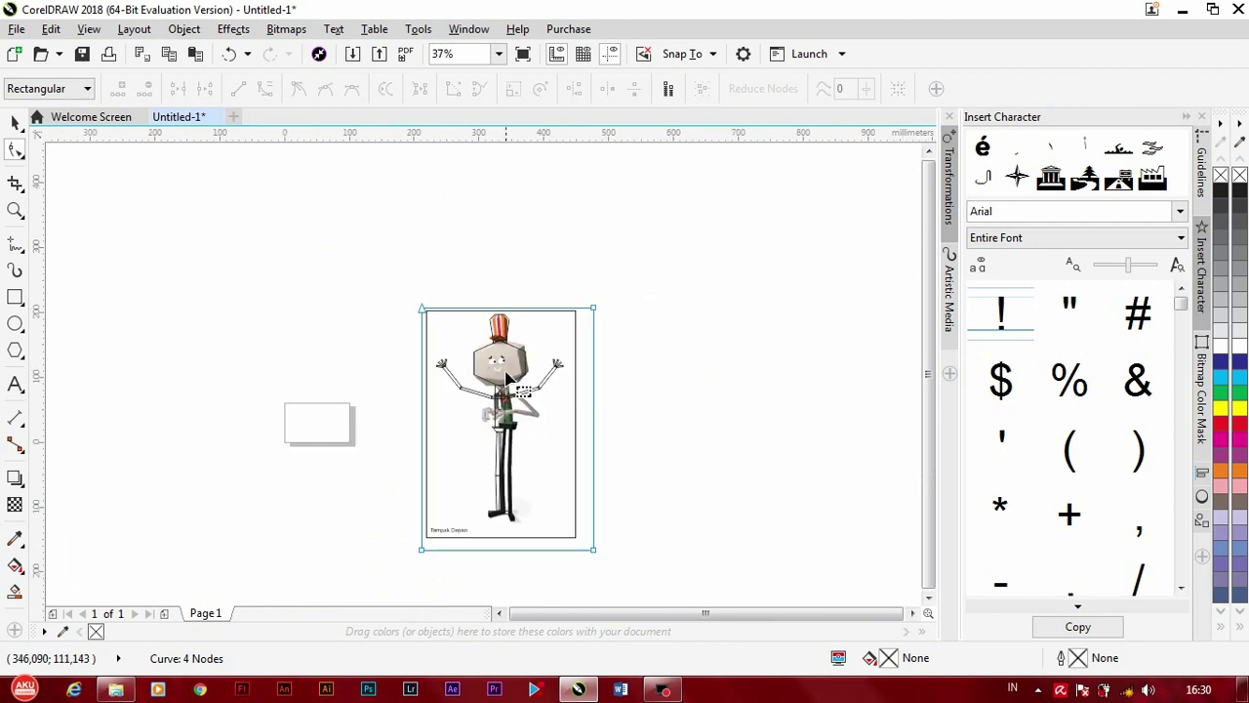
scroll(505, 451, "up", 2)
scroll(482, 419, "up", 2, "ctrl")
scroll(482, 430, "up", 2, "ctrl")
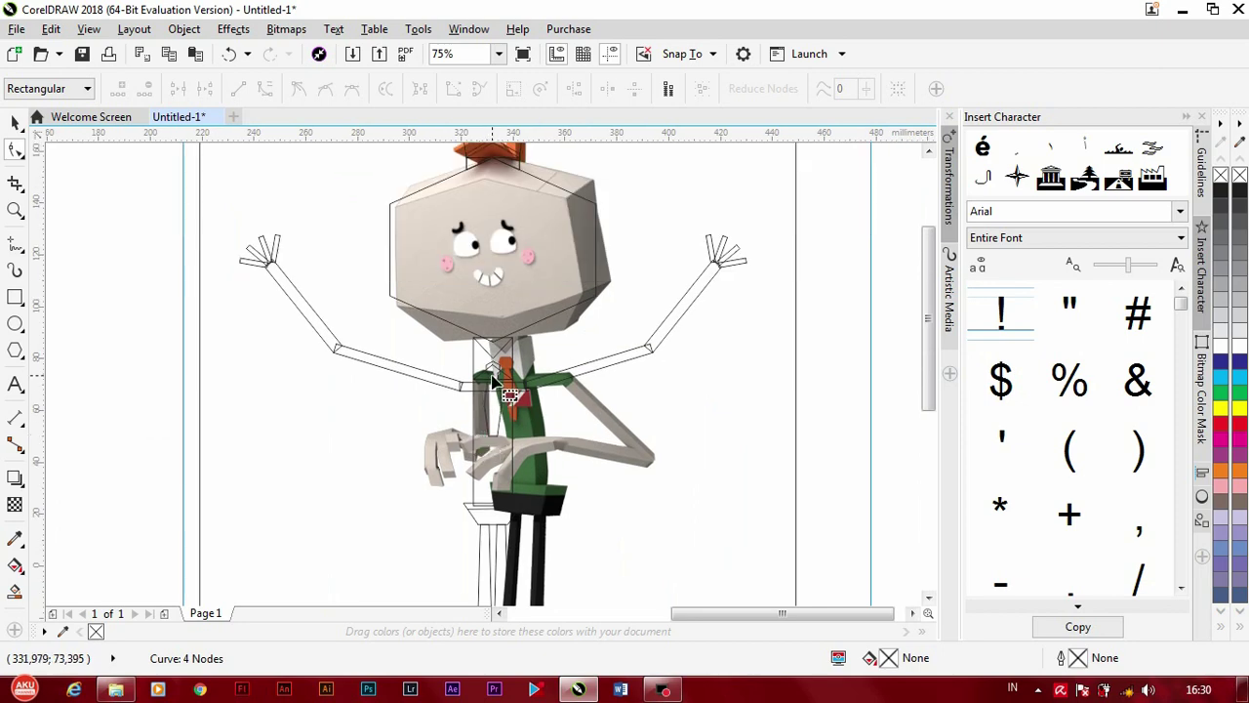
scroll(503, 390, "up", 1)
scroll(576, 419, "up", 1)
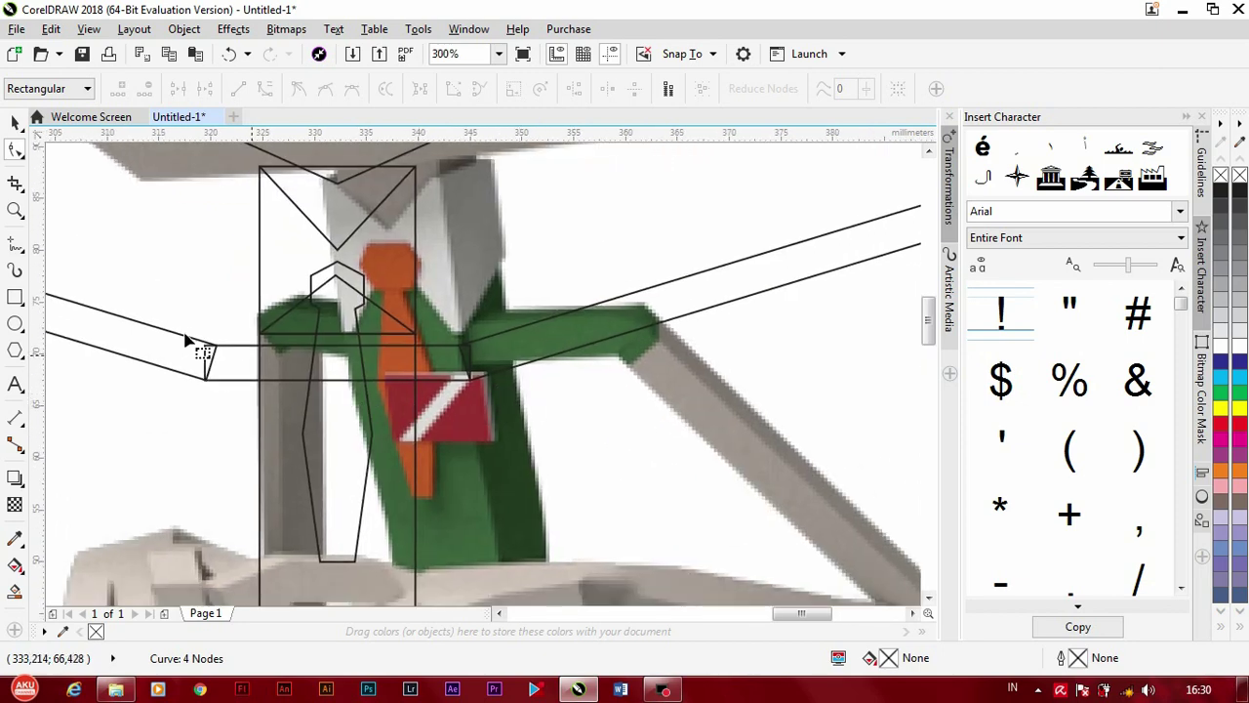
Step: Draw a 6 x 3.3 mm rectangle over the red patch beside the tie
left_click(11, 299)
scroll(381, 394, "up", 1)
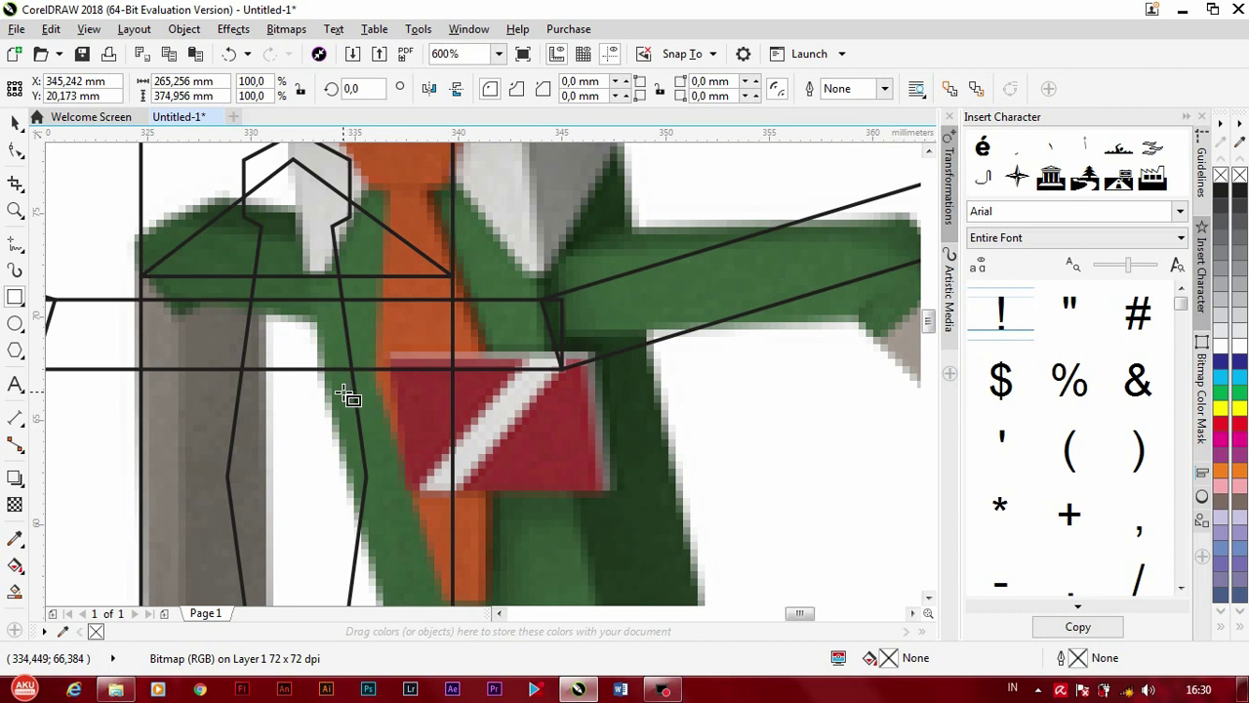
left_click_drag(343, 394, 467, 462)
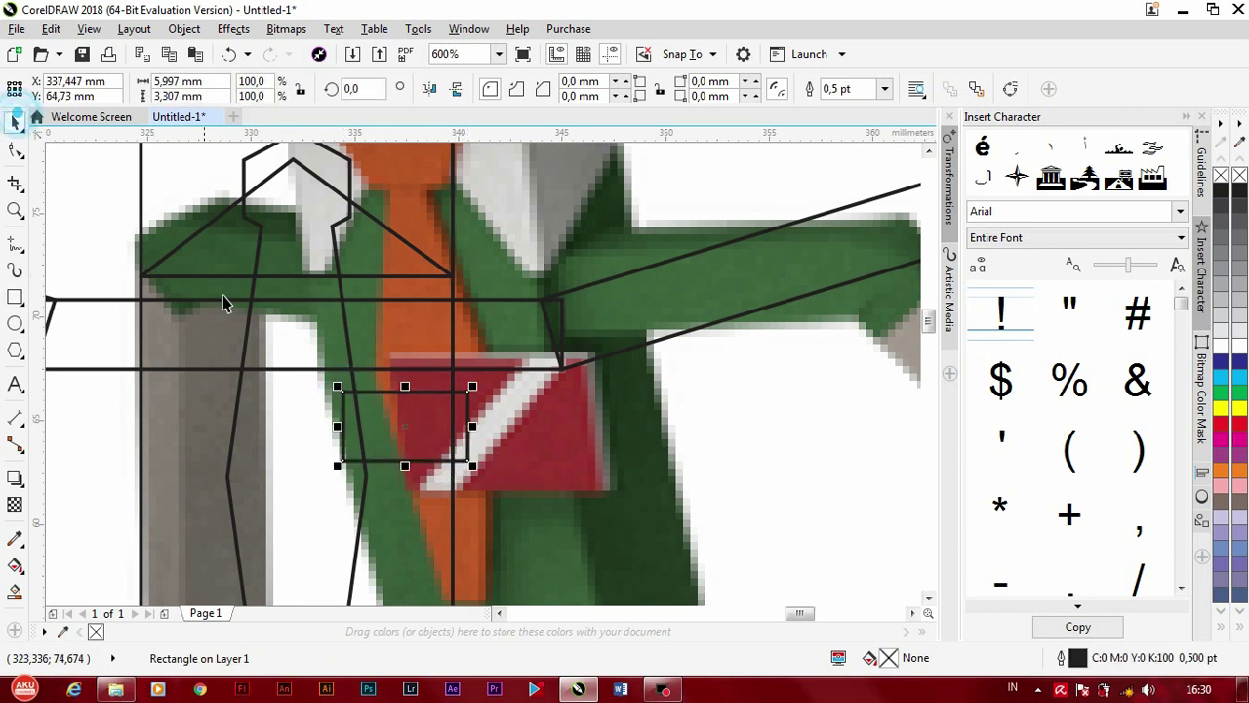
left_click_drag(421, 422, 426, 417)
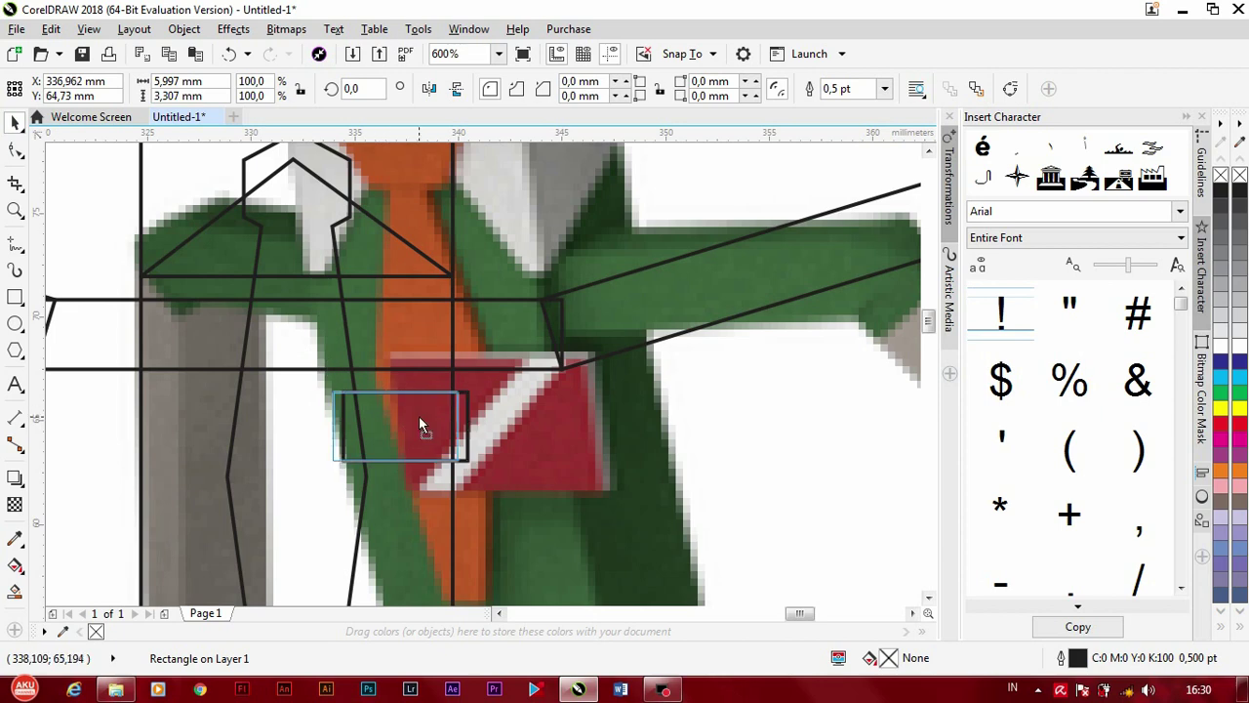
left_click(419, 417)
Step: Pan and zoom in on the character's face
scroll(420, 418, "down", 3)
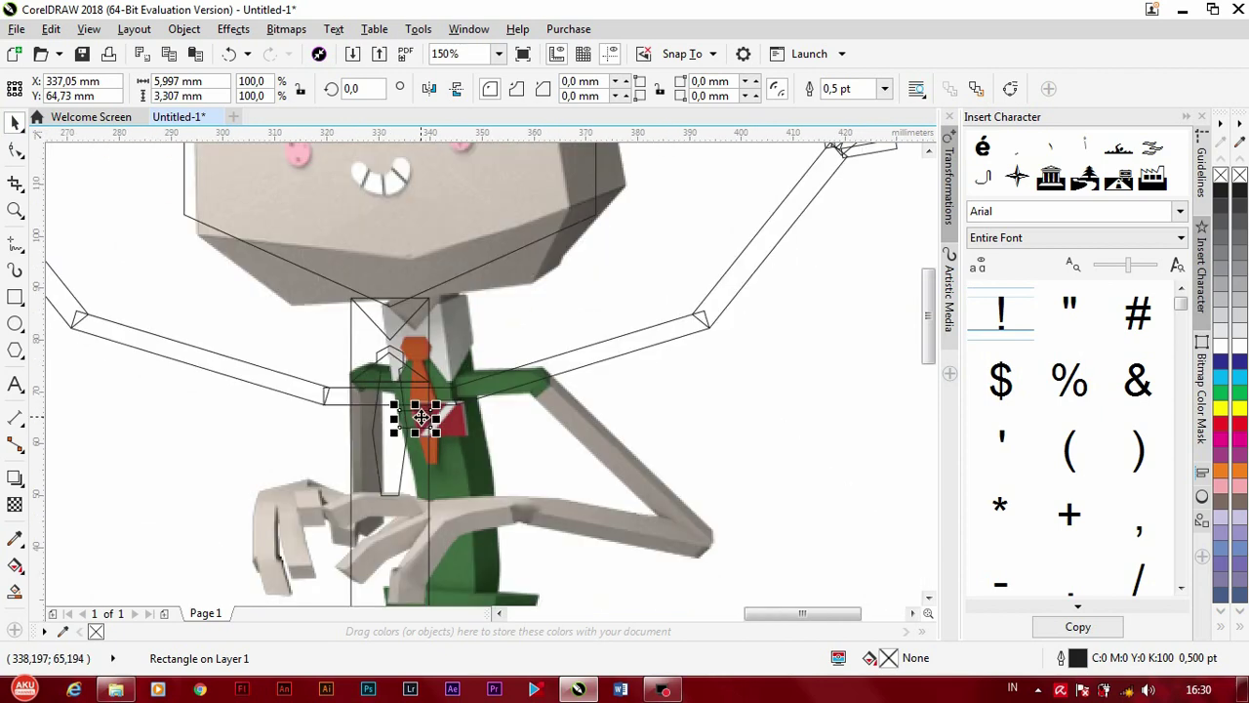
scroll(415, 402, "down", 2)
middle_click_drag(435, 337, 436, 391)
scroll(420, 267, "up", 2)
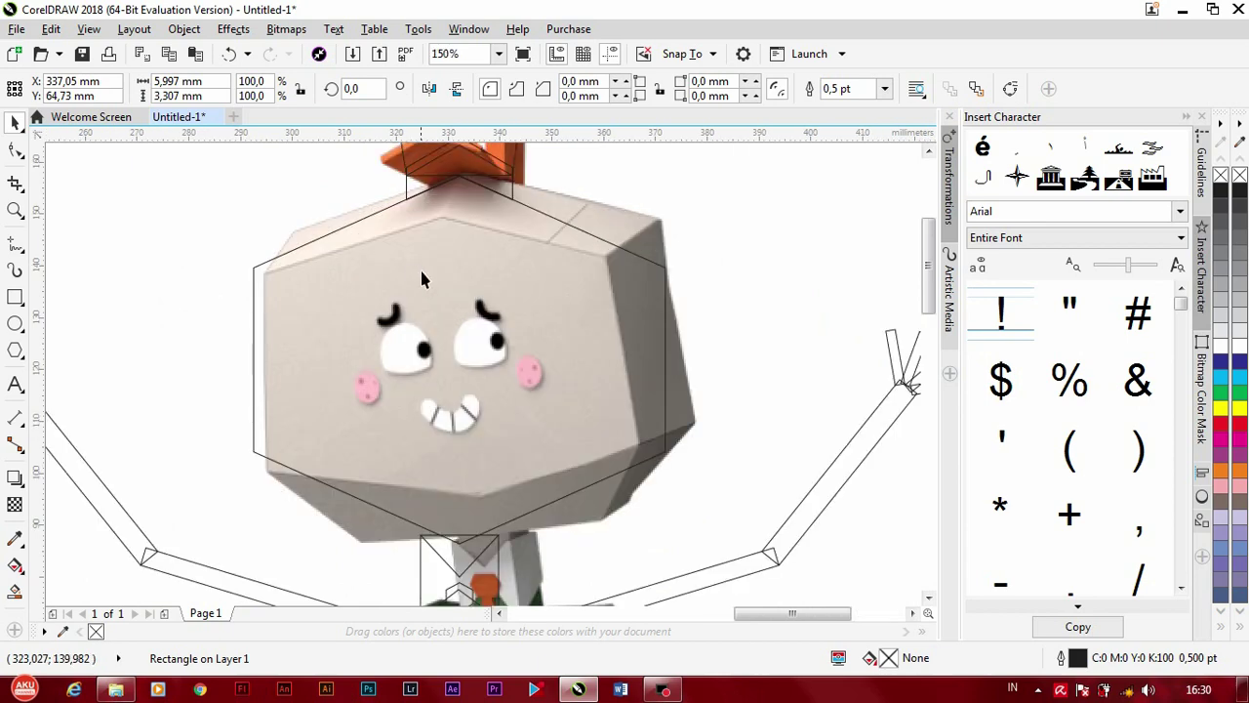
middle_click_drag(420, 267, 422, 396)
scroll(421, 395, "up", 2)
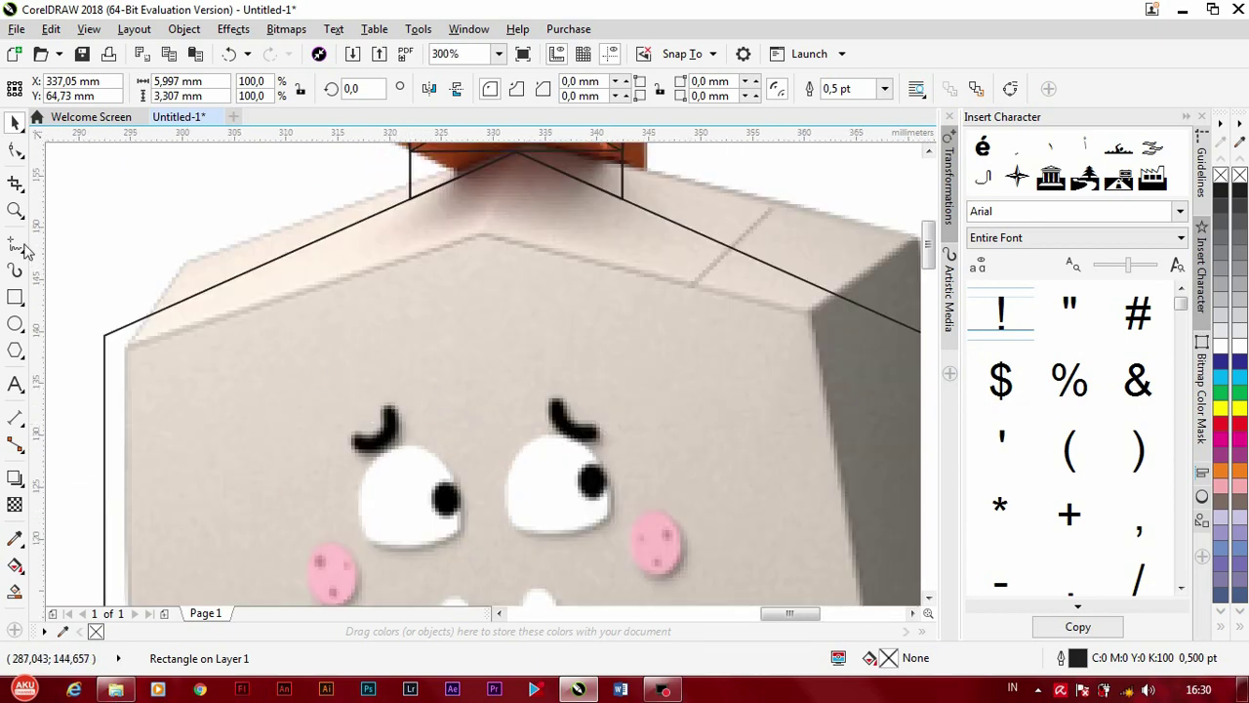
Step: Trace a triangular outline over the left eye with Freehand clicks
left_click(21, 247)
middle_click_drag(458, 522, 466, 434)
left_click(466, 434)
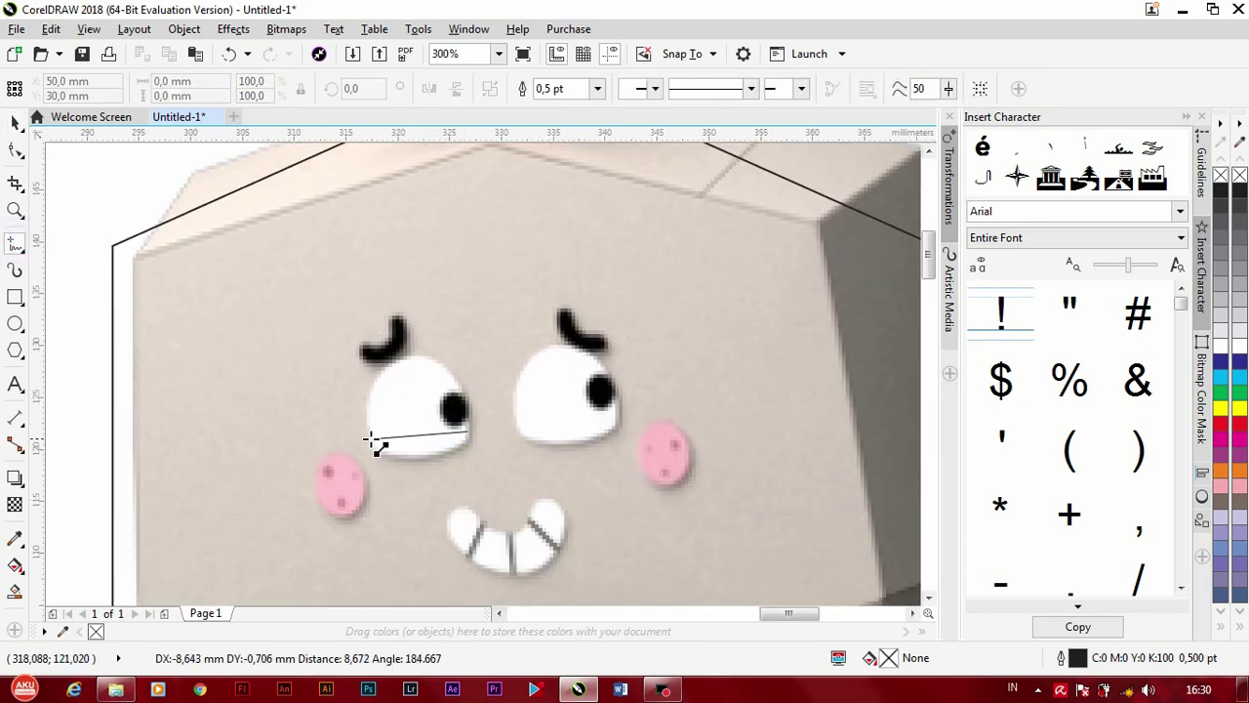
left_click(364, 439)
left_click(363, 440)
left_click(405, 357)
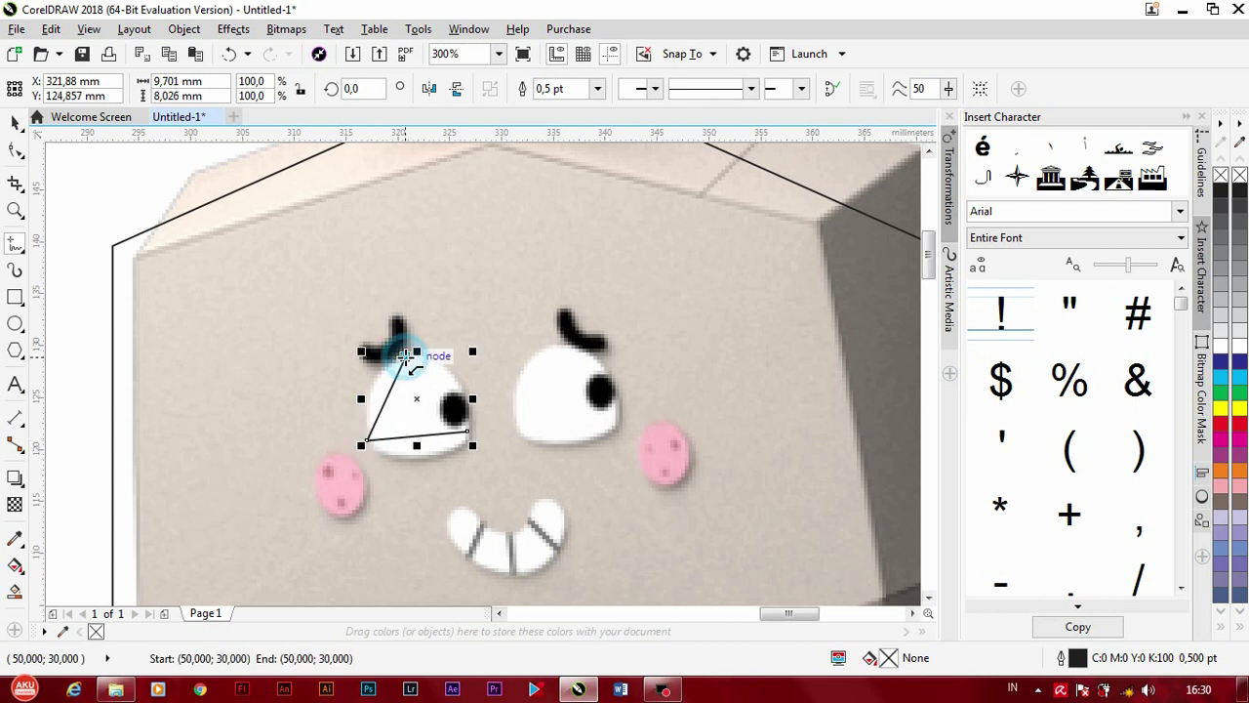
left_click(405, 357)
left_click(469, 429)
Step: Curve the eye outline's sides to the eye shape and place a copy on the right eye
left_click(17, 151)
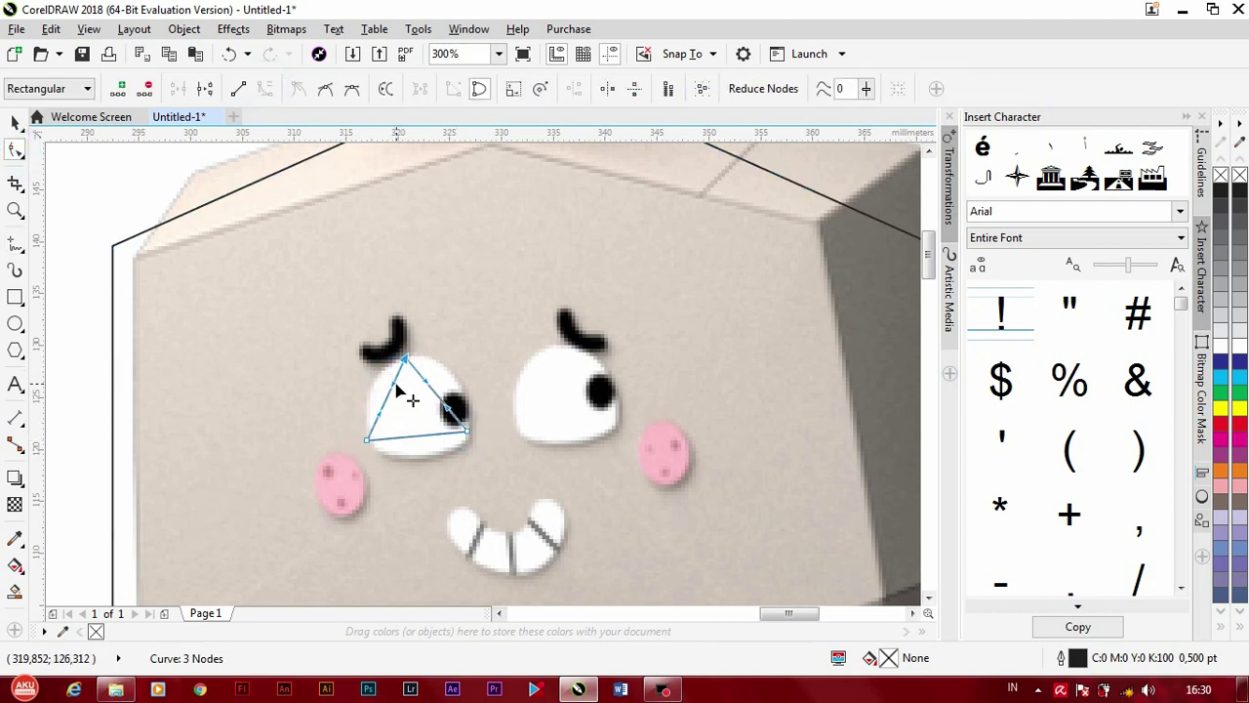
mouse_move(392, 385)
left_mouse_down()
mouse_move(379, 414)
mouse_move(399, 479)
left_mouse_up()
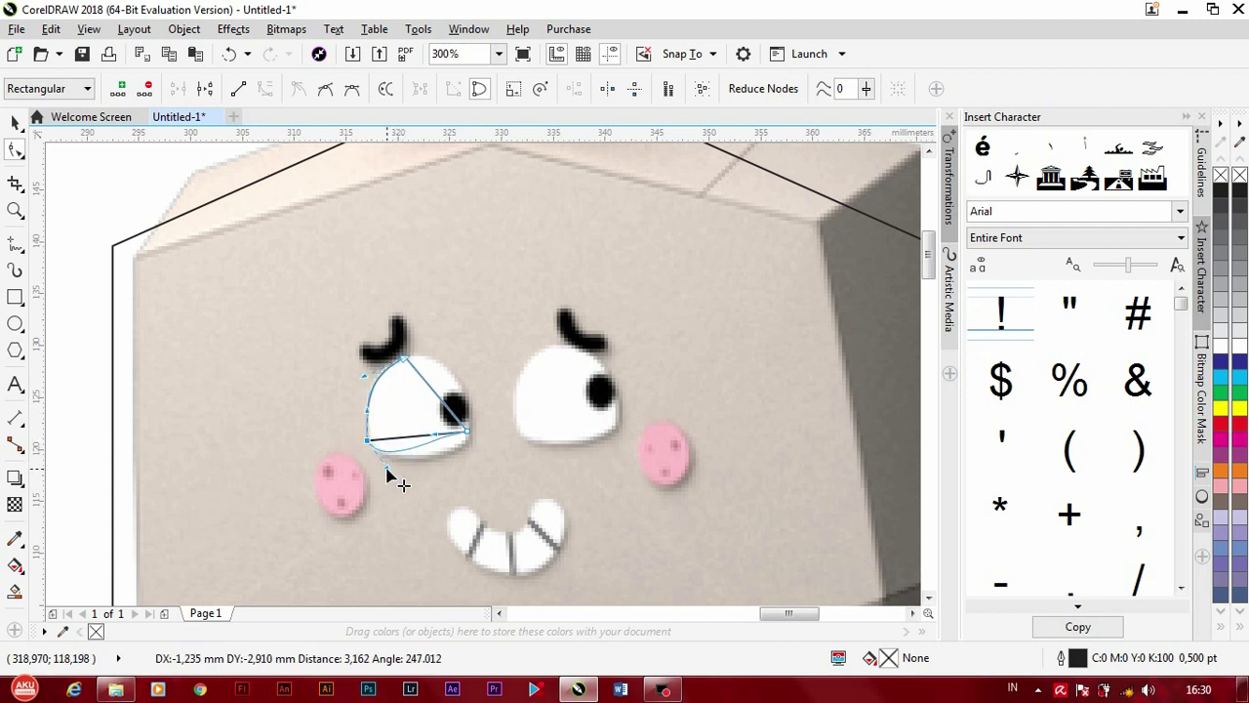
mouse_move(438, 441)
left_mouse_down()
mouse_move(462, 463)
mouse_move(455, 362)
left_mouse_up()
left_click(14, 122)
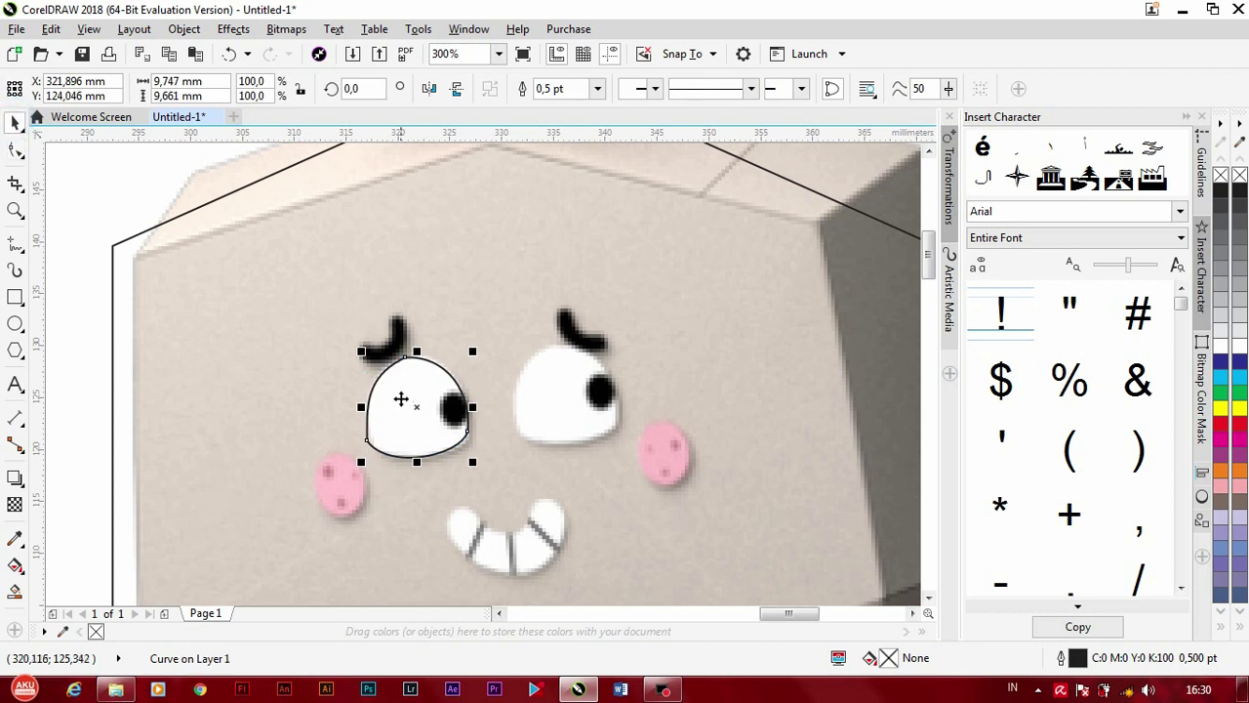
left_click_drag(401, 399, 574, 388)
key("Escape")
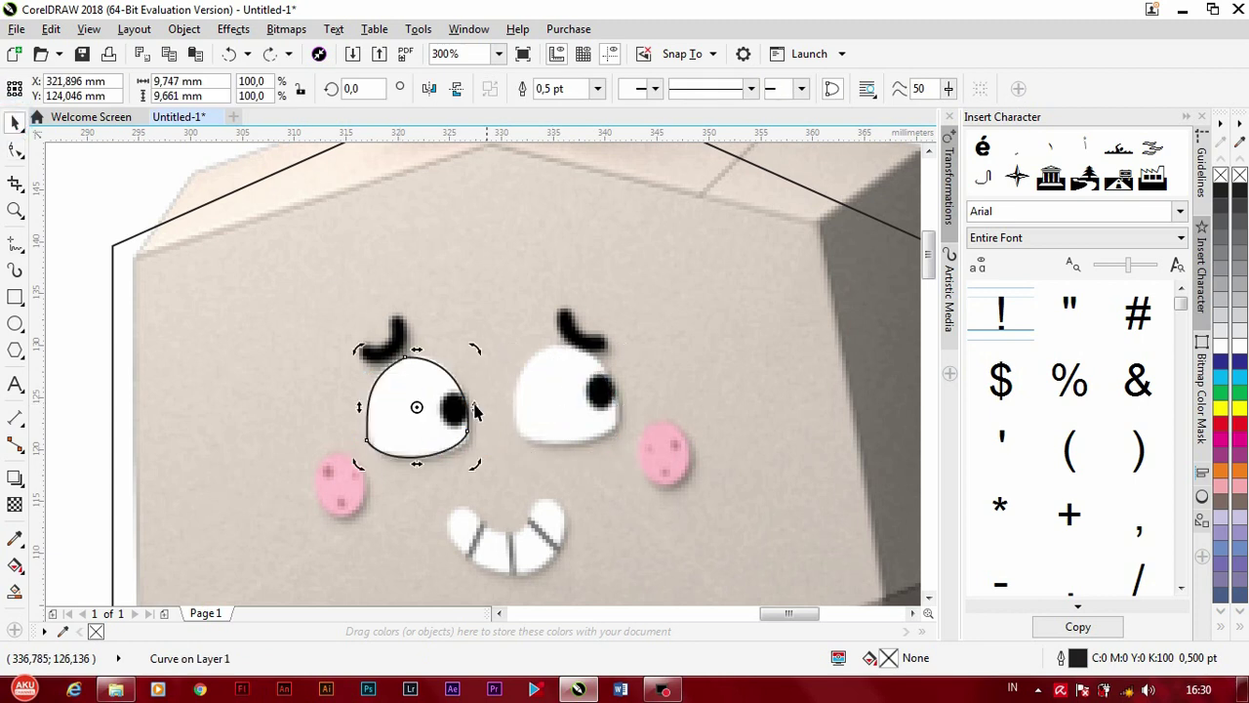
left_click_drag(420, 395, 583, 388)
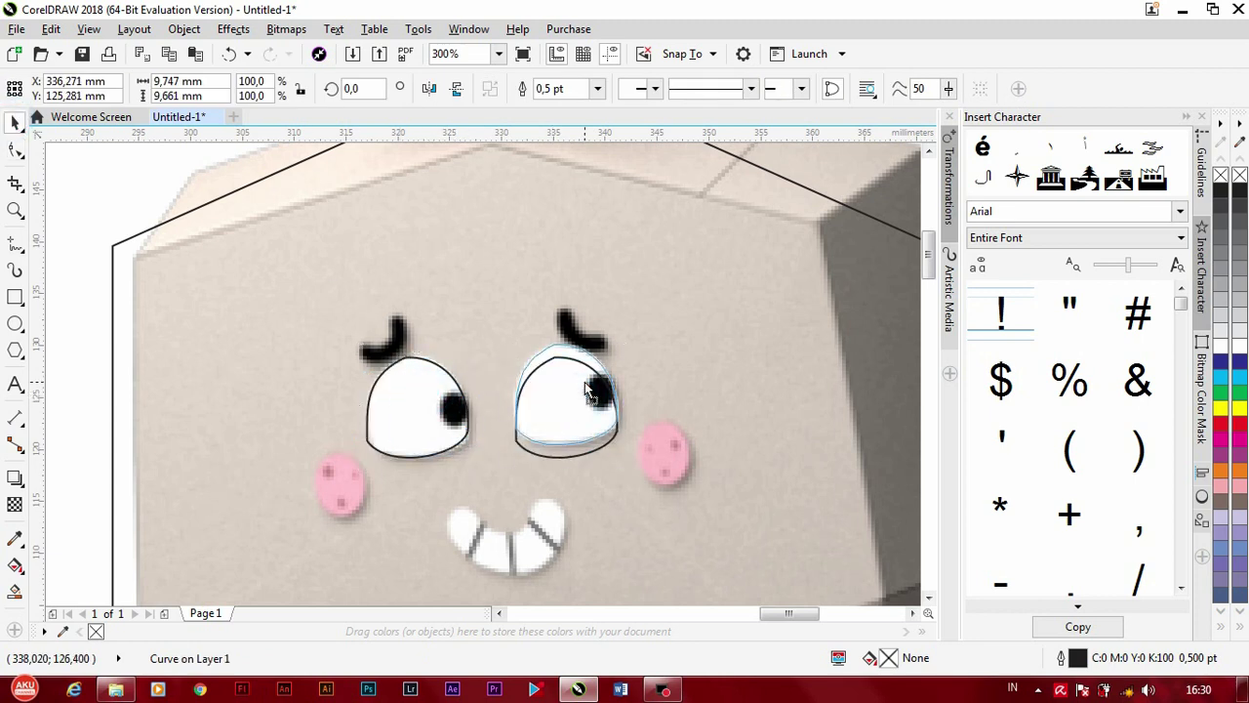
Step: Draw an ellipse outline for the pupil and move it into place
left_click(15, 323)
scroll(488, 418, "up", 2)
left_click_drag(410, 363, 468, 441)
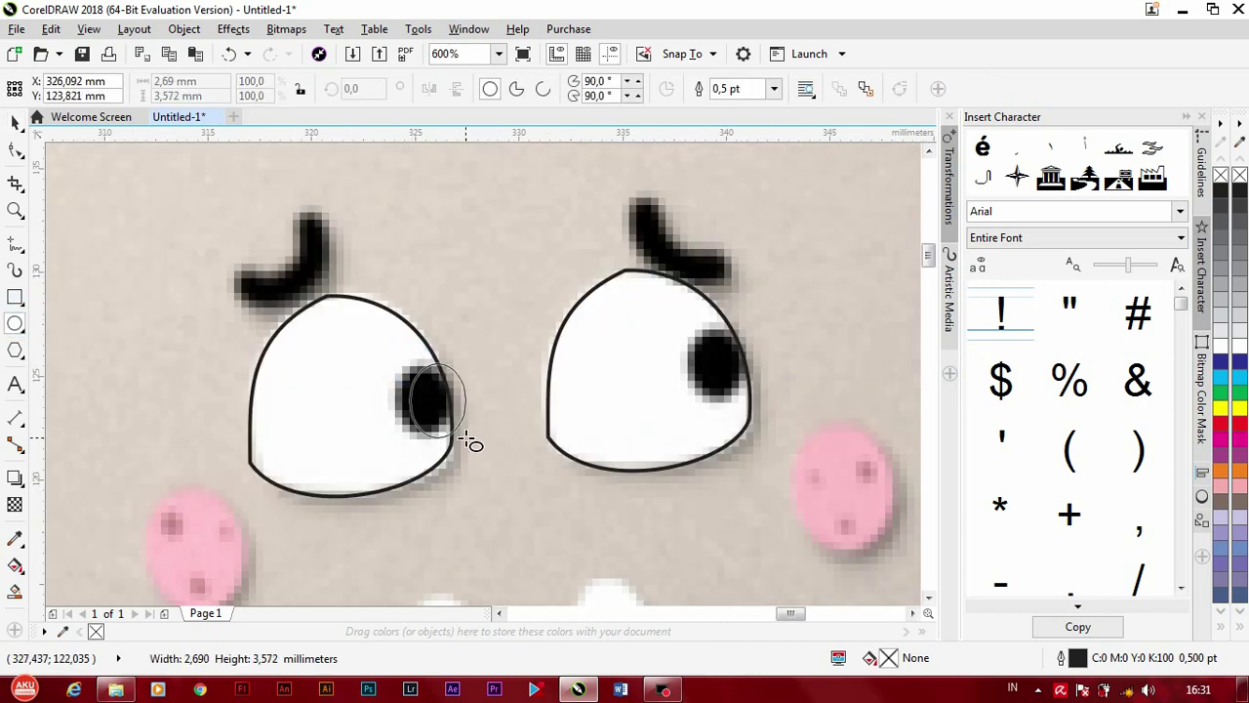
left_click(14, 122)
mouse_move(427, 373)
left_mouse_down()
mouse_move(423, 402)
mouse_move(689, 393)
mouse_move(714, 371)
left_mouse_up()
scroll(286, 454, "down", 2)
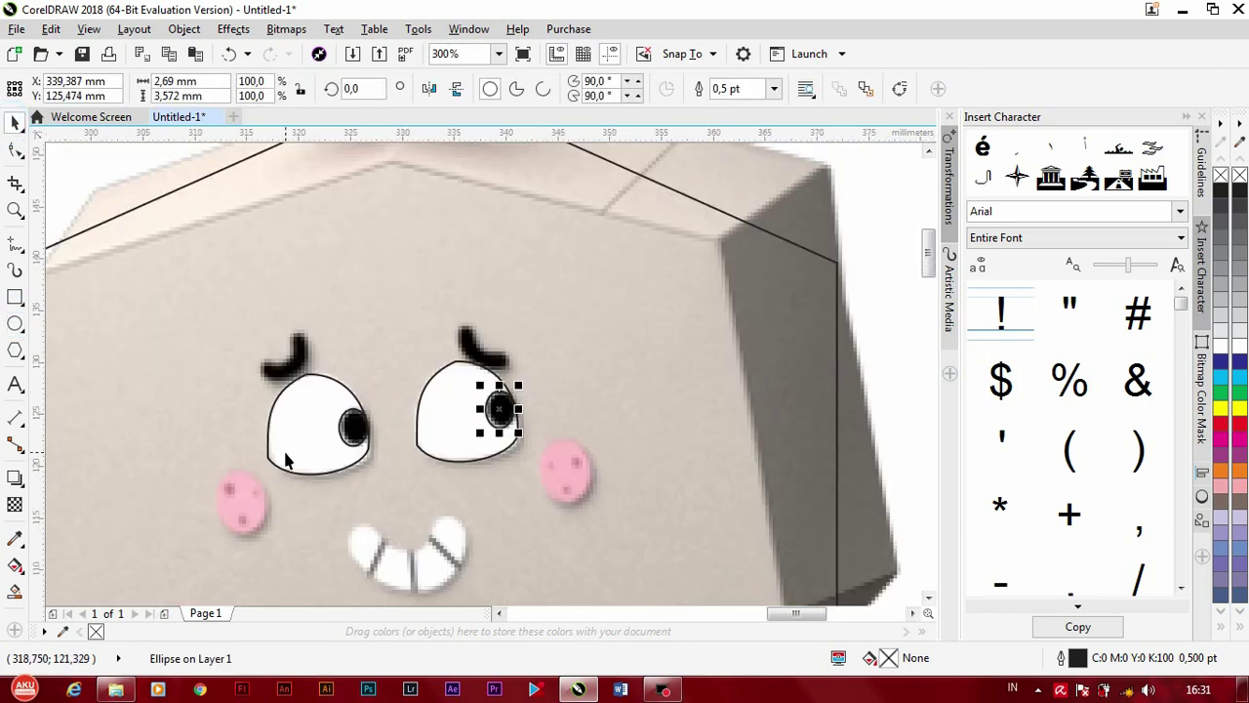
left_click(15, 256)
Step: Trace a closed outline over the left eyebrow with Freehand clicks
scroll(278, 361, "up", 2)
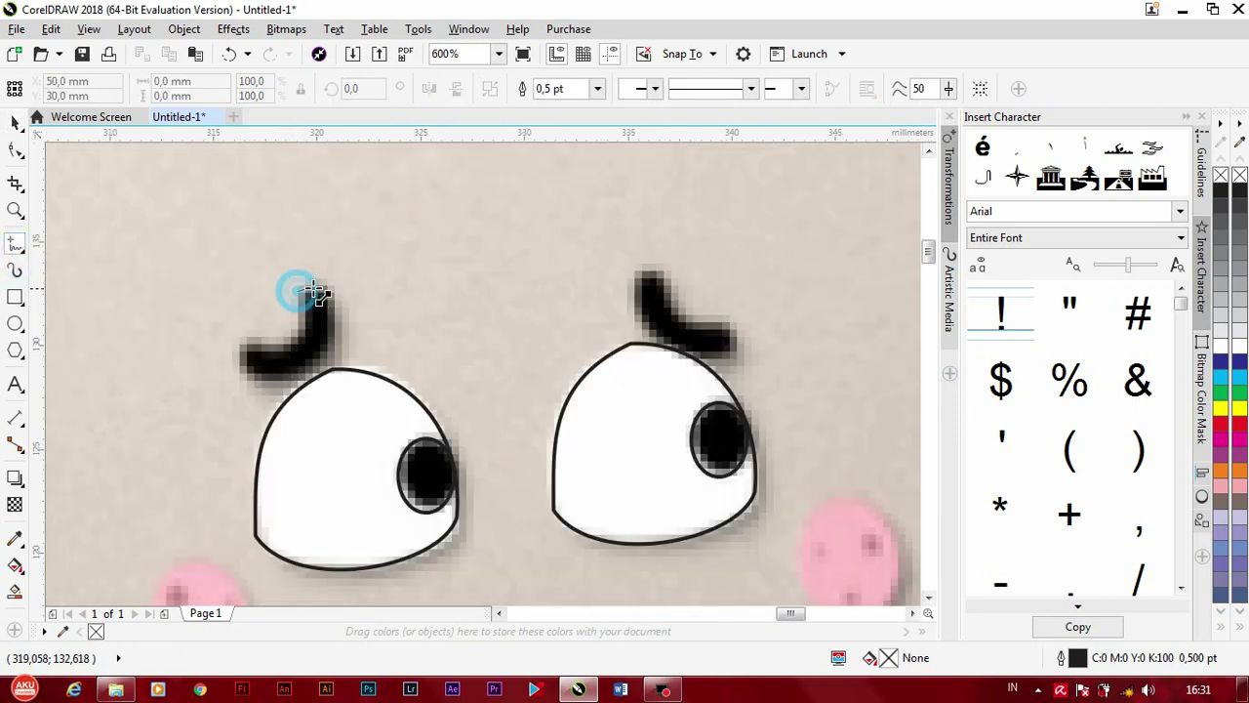
left_click(328, 286)
left_click(310, 369)
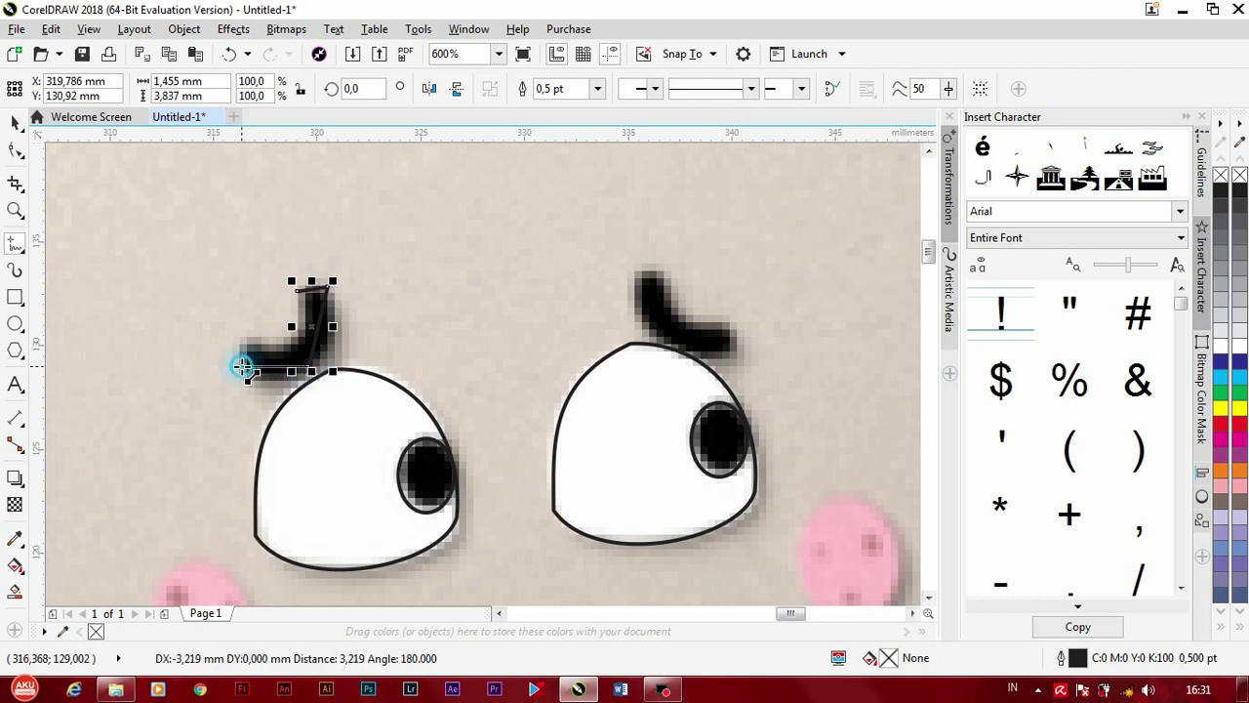
left_click(241, 368)
left_click(253, 339)
left_click(295, 341)
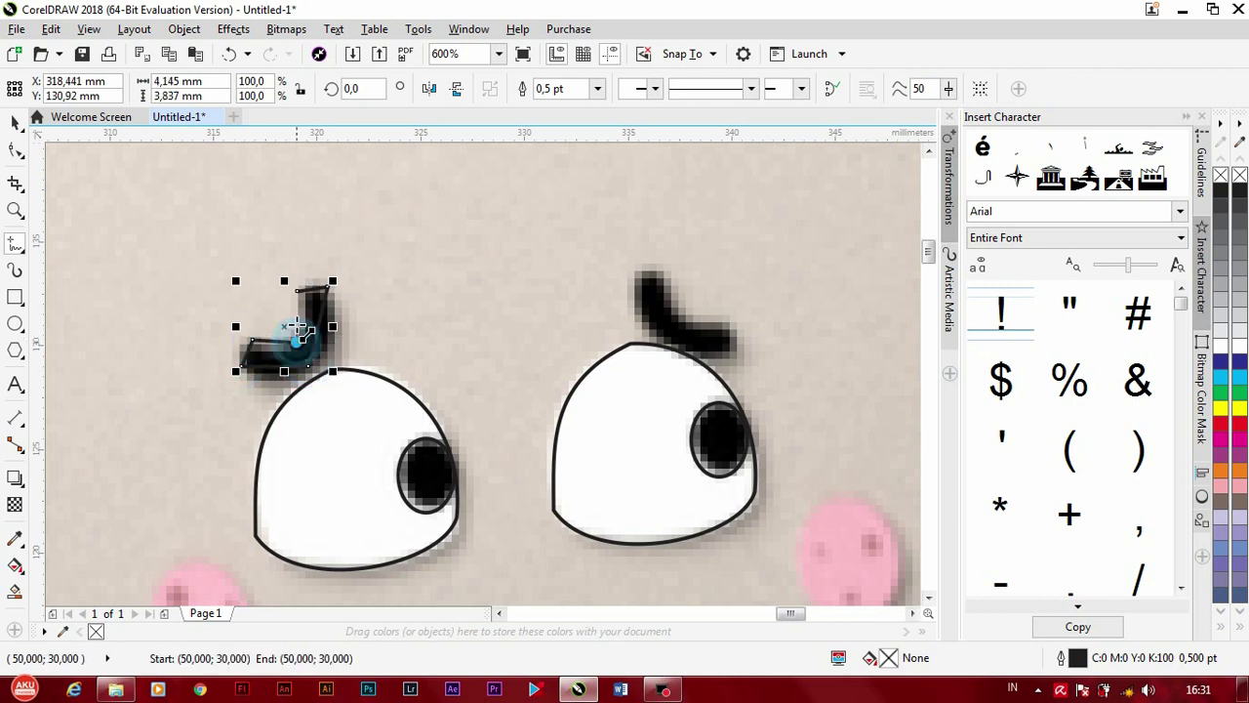
left_click(297, 290)
Step: Bend the eyebrow outline's edges into an arched, curved shape with the Shape tool
left_click(16, 150)
left_click(287, 179)
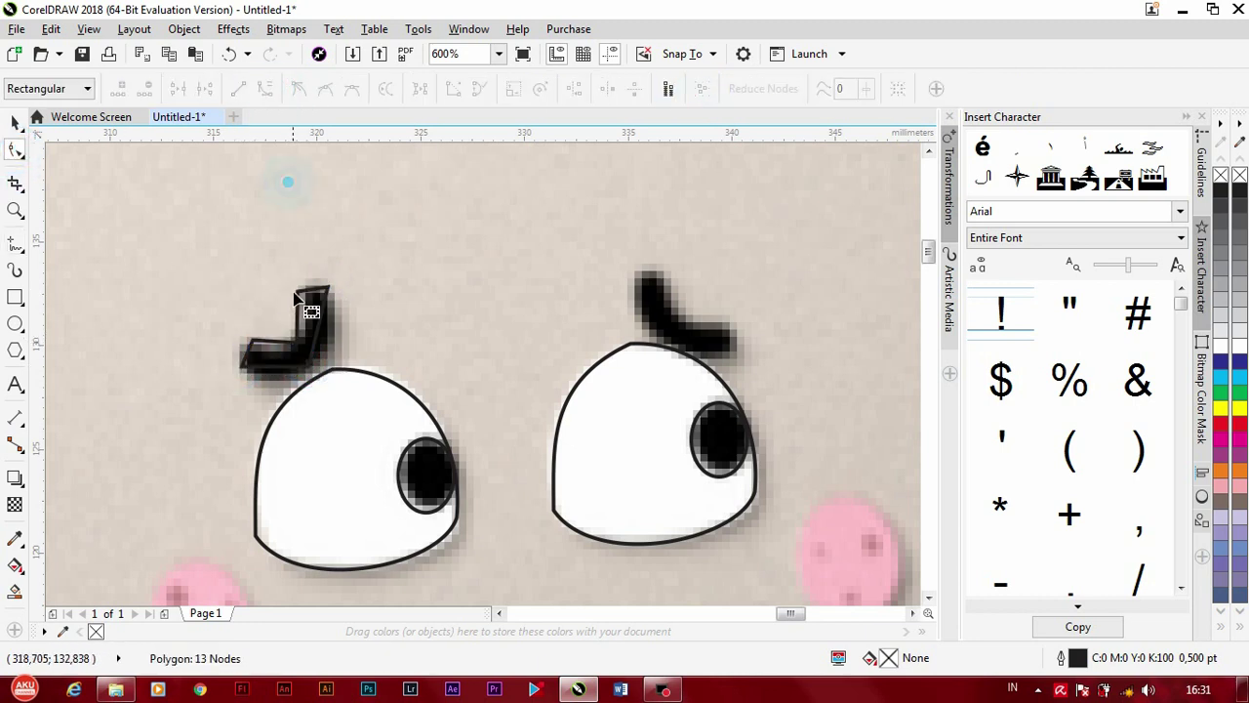
left_click(299, 282)
scroll(298, 283, "up", 2)
mouse_move(348, 292)
left_mouse_down()
mouse_move(328, 274)
mouse_move(378, 260)
left_mouse_up()
left_click_drag(410, 382, 408, 556)
middle_click_drag(406, 551, 484, 346)
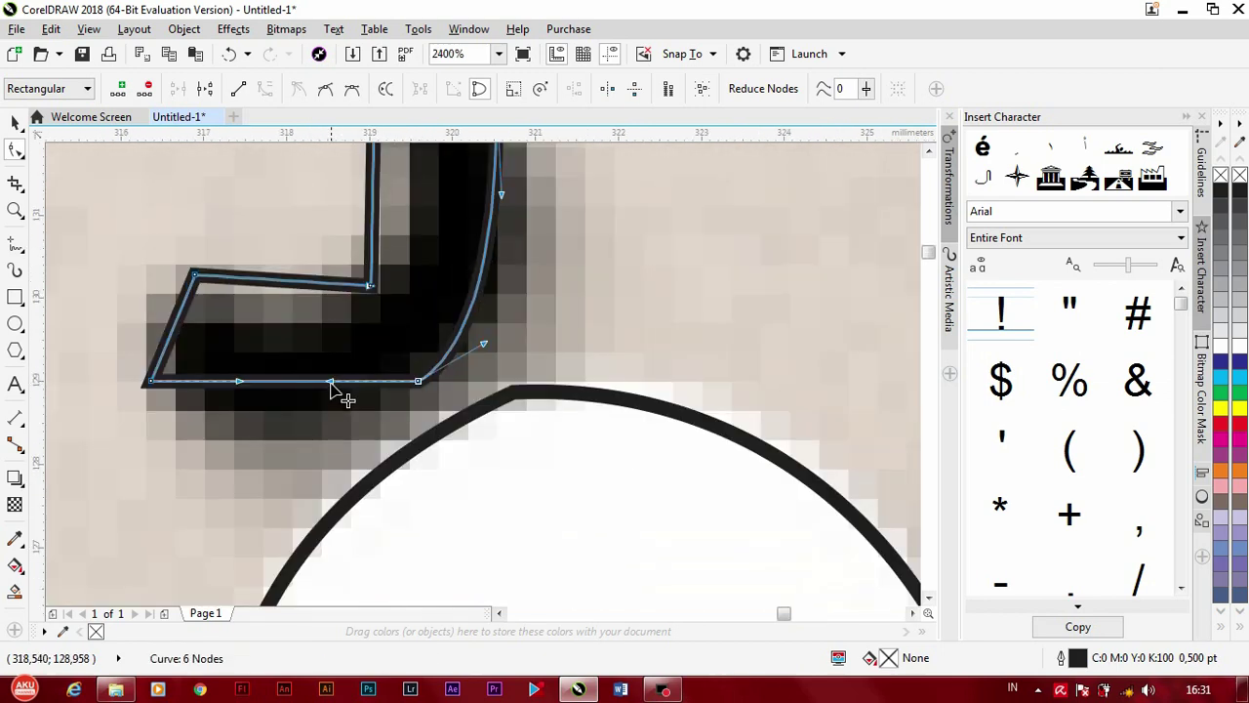
left_click_drag(334, 390, 243, 395)
mouse_move(182, 357)
left_mouse_down()
mouse_move(125, 349)
mouse_move(182, 312)
mouse_move(335, 322)
left_mouse_up()
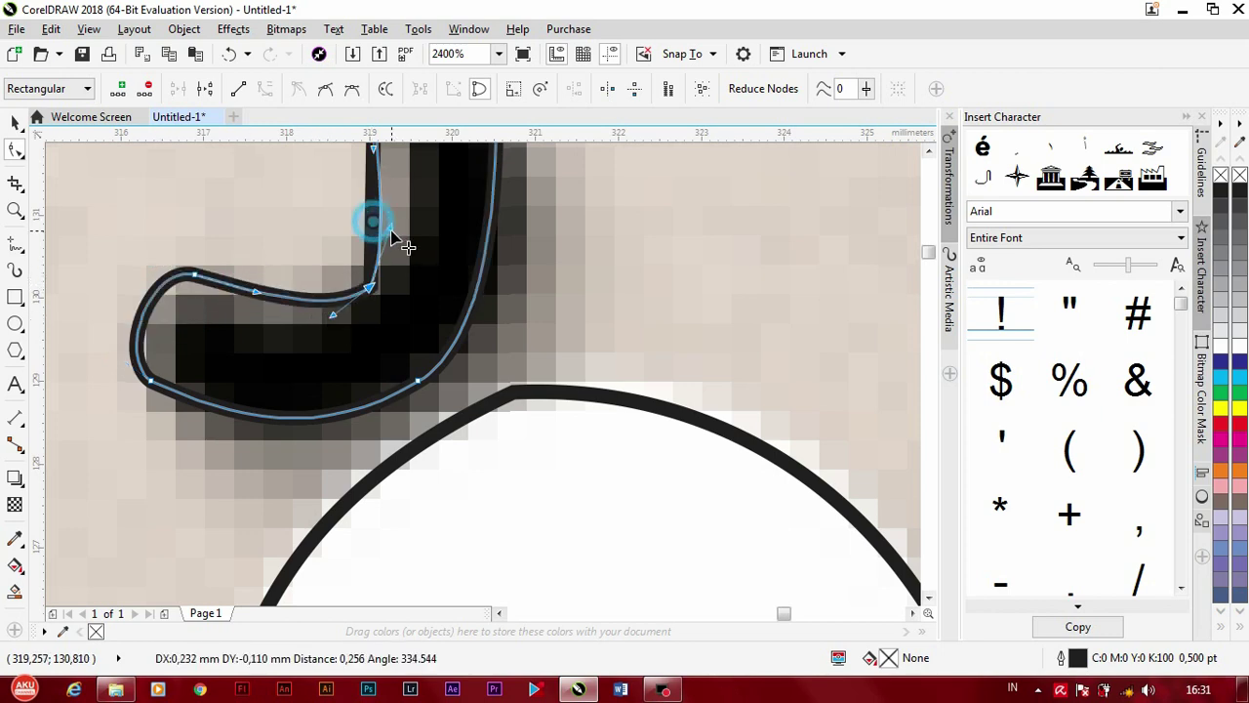
Step: Place a copy over the right eyebrow and rotate it 180° to match
scroll(391, 229, "down", 3)
key("space")
scroll(376, 244, "down", 2)
left_click_drag(366, 236, 566, 237)
left_click(430, 88)
left_click(455, 88)
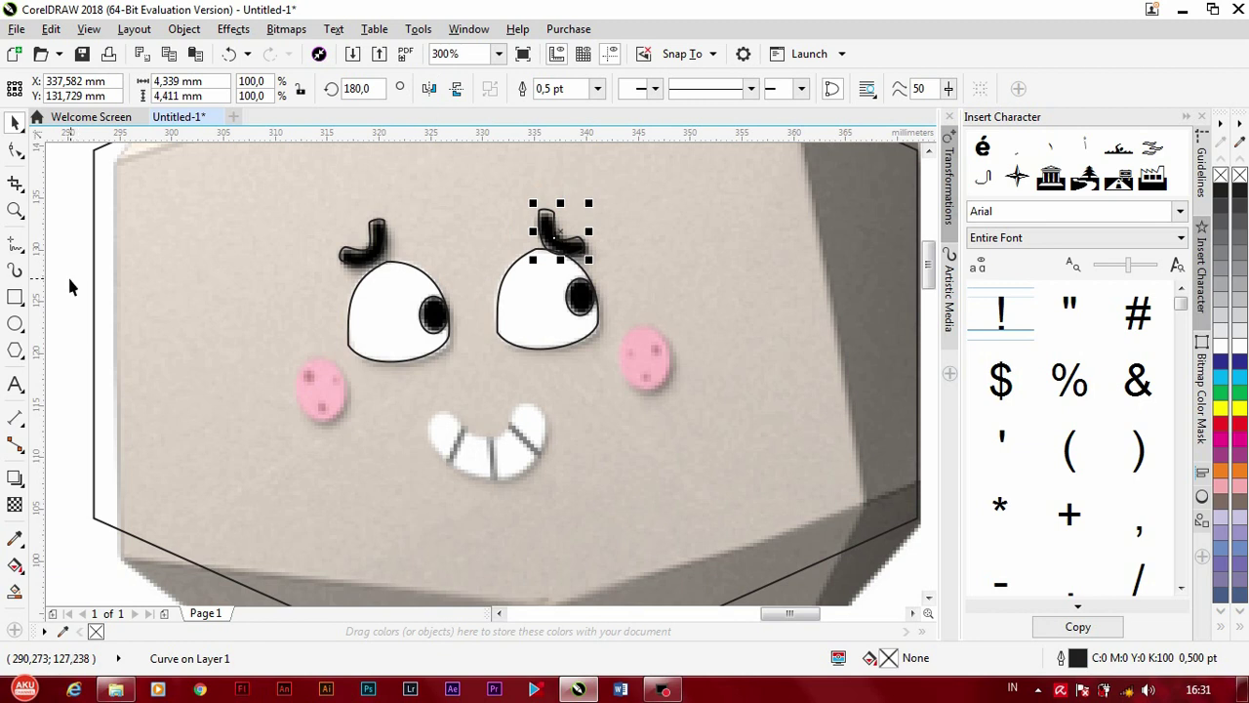
left_click(17, 248)
scroll(436, 387, "up", 2)
Step: Trace a five-cornered outline around the teeth with Freehand clicks
left_click(476, 447)
left_click(428, 502)
left_click(536, 569)
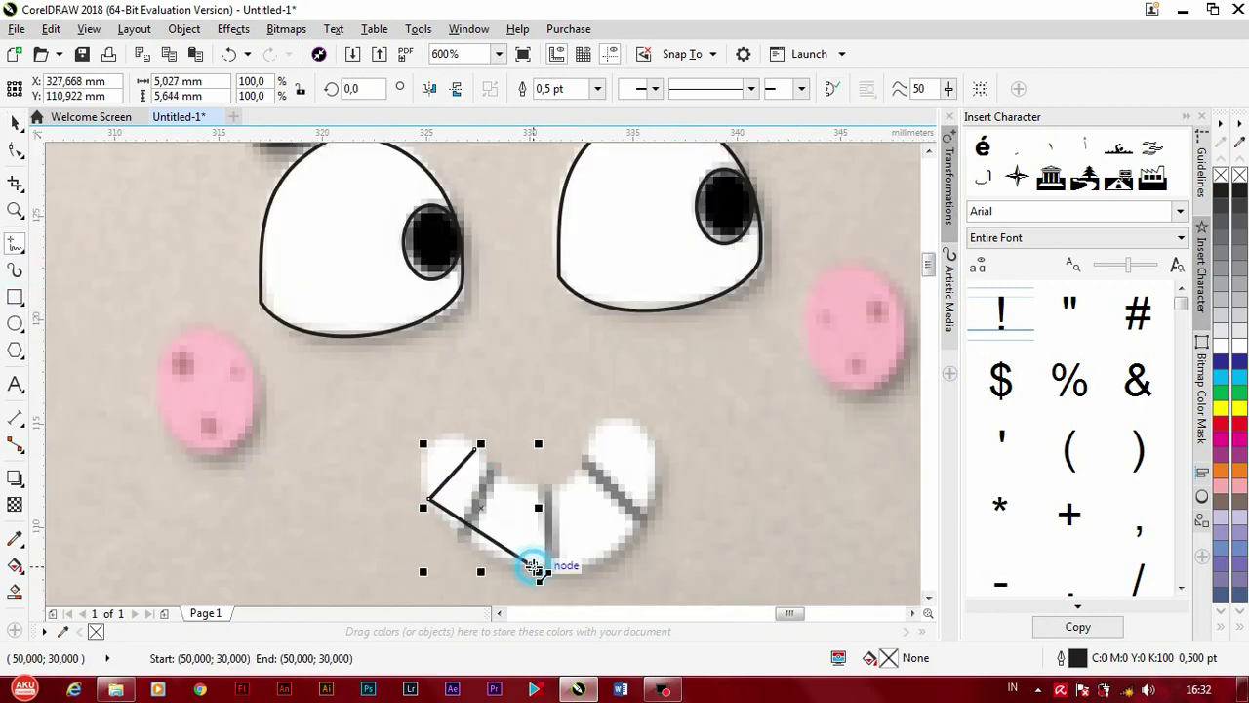
left_click(654, 507)
left_click(586, 452)
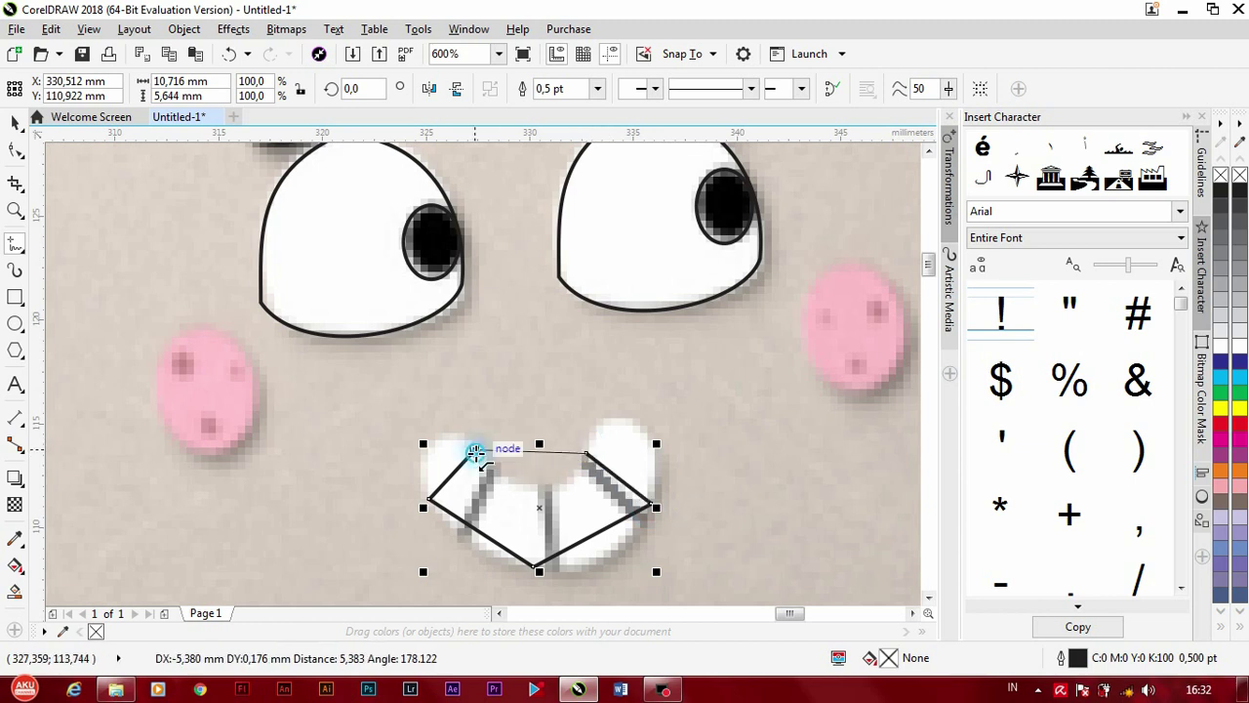
left_click(476, 452)
Step: Bend the mouth outline's top, left and right edges into a curved grin
left_click(16, 149)
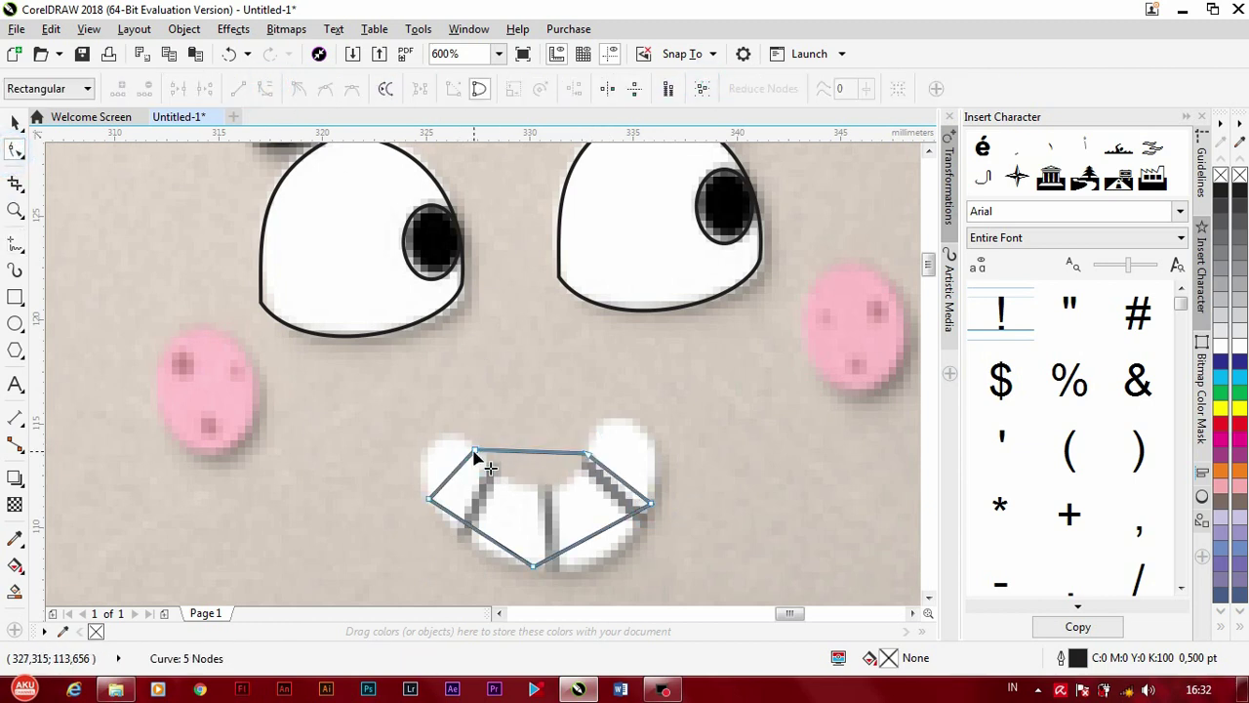
left_click_drag(490, 467, 530, 488)
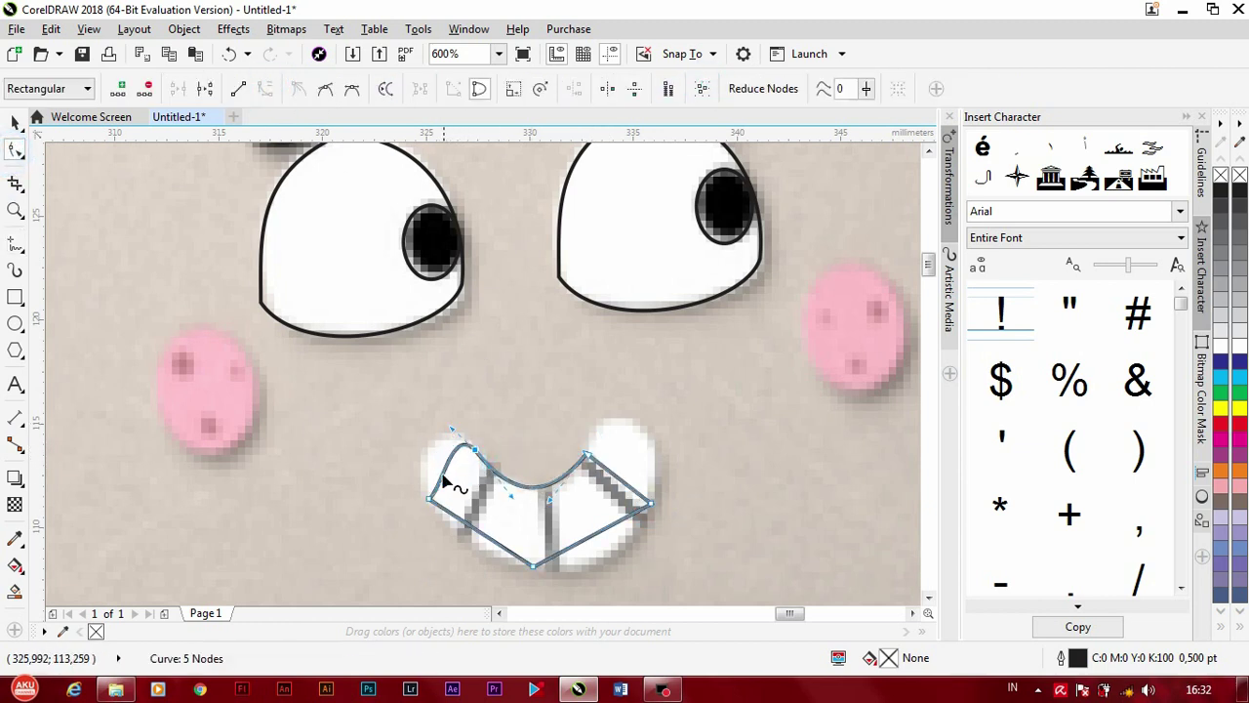
left_click_drag(444, 479, 413, 446)
mouse_move(465, 525)
left_mouse_down()
mouse_move(510, 553)
mouse_move(630, 564)
left_mouse_up()
left_click_drag(619, 480, 606, 419)
scroll(670, 427, "down", 2)
scroll(488, 453, "up", 1)
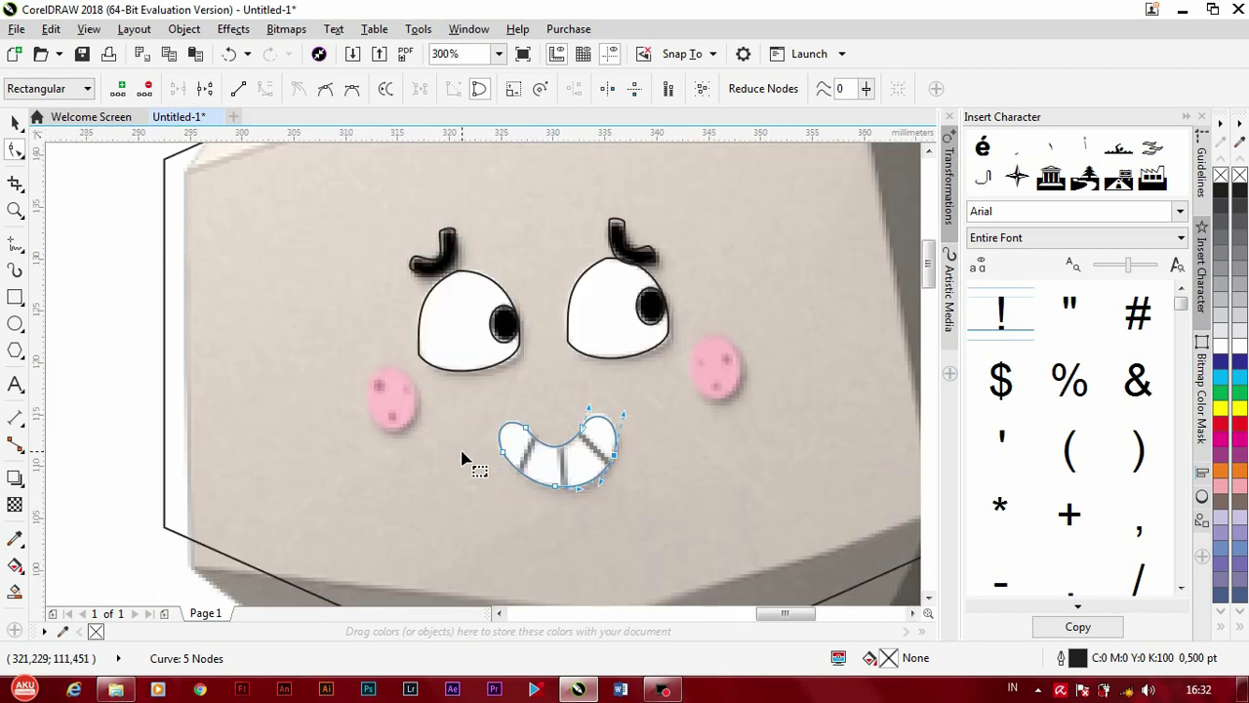
Step: Draw three straight lines dividing the teeth inside the mouth
key("space")
scroll(469, 454, "up", 1)
left_click_drag(569, 478, 572, 483)
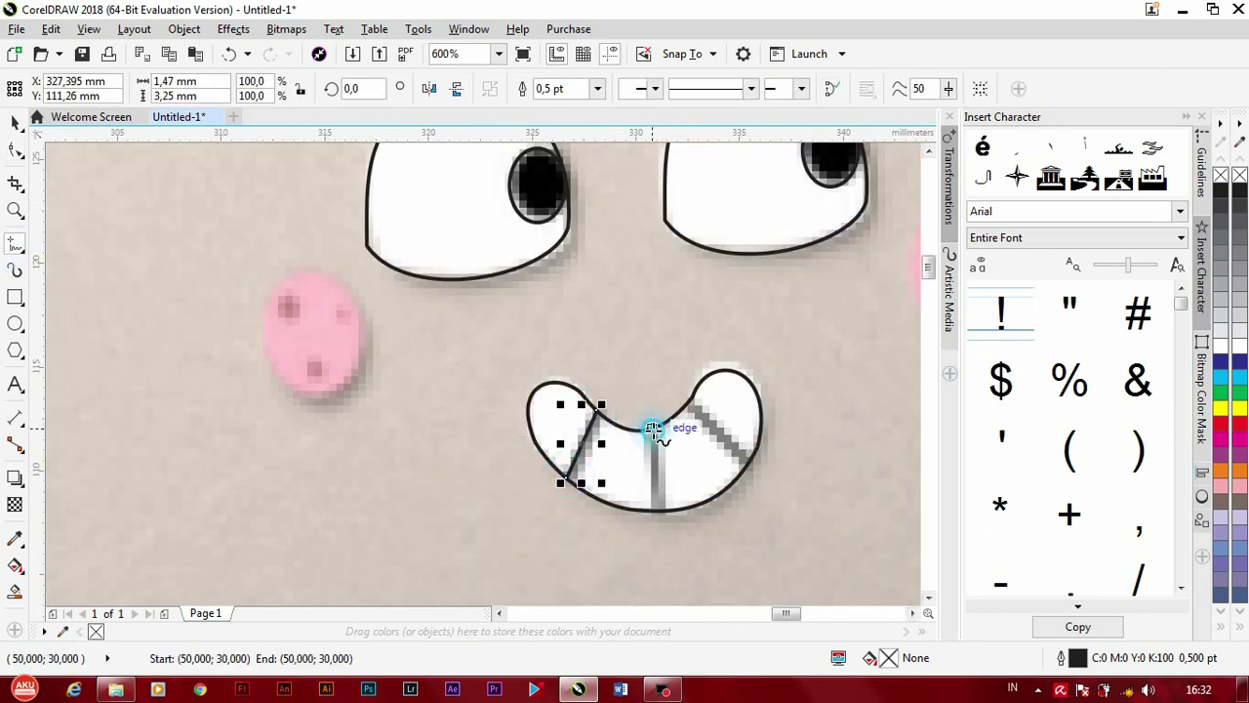
left_click_drag(651, 424, 654, 515)
left_click_drag(695, 415, 750, 464)
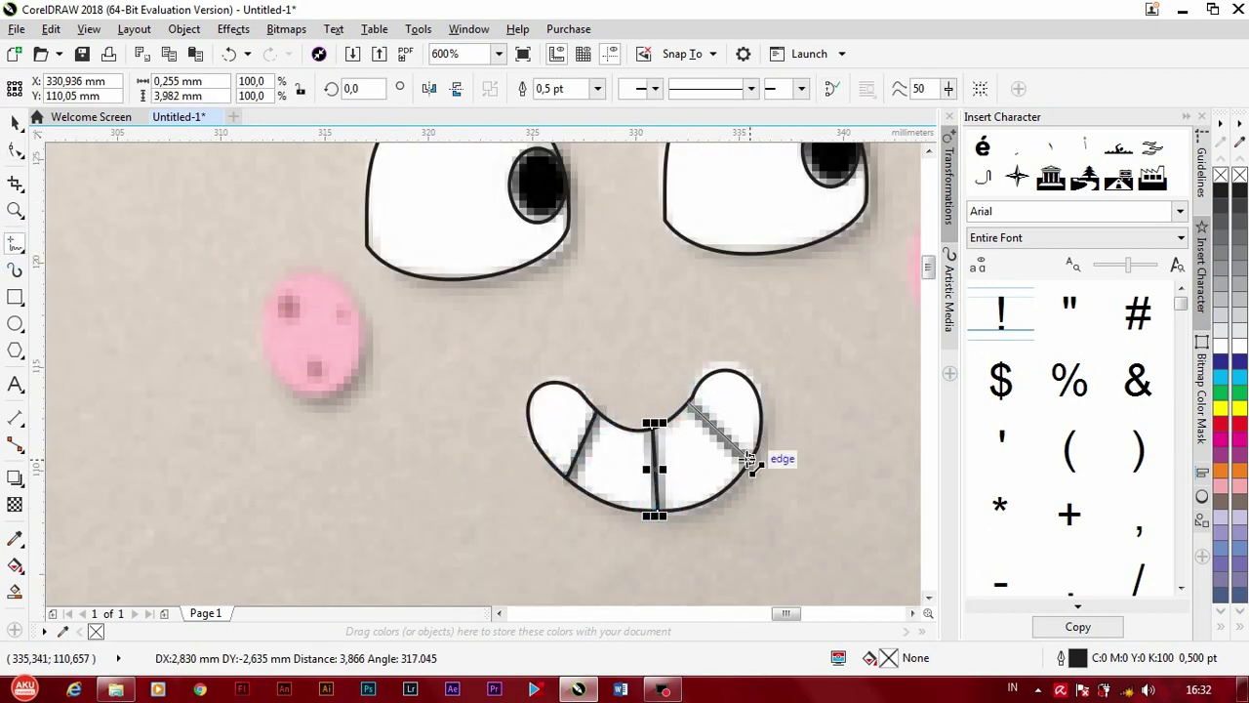
scroll(615, 454, "down", 1)
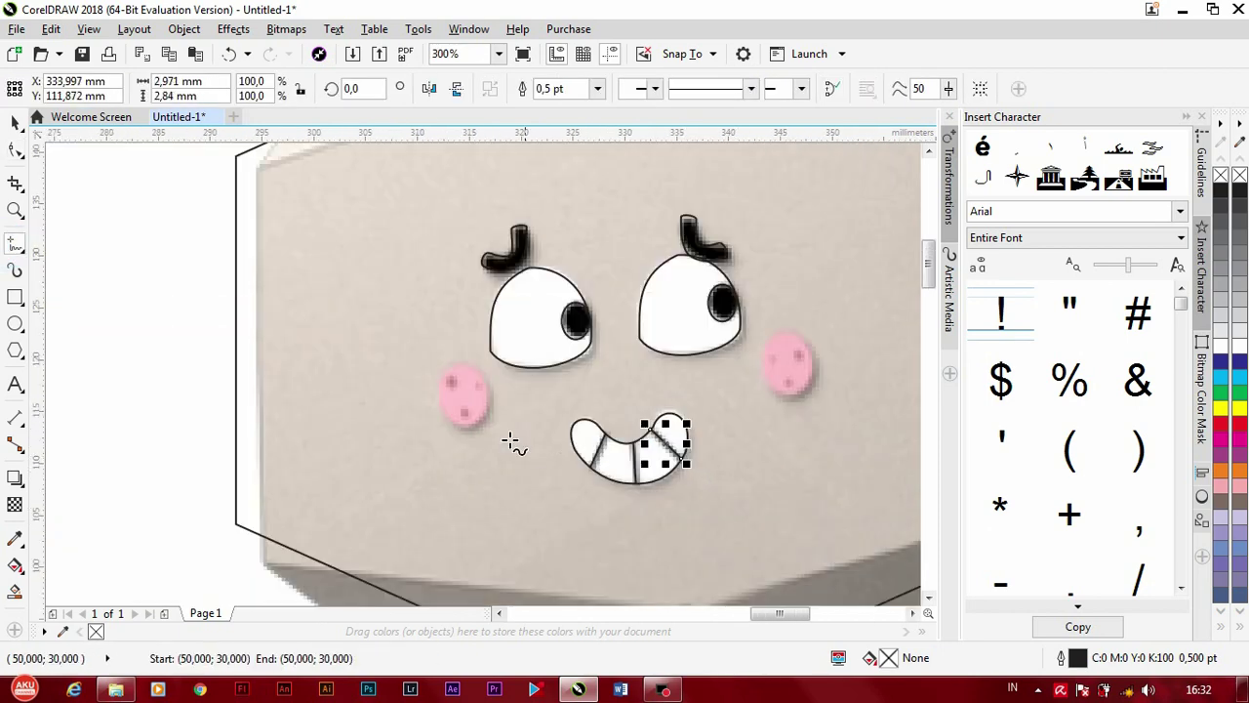
Step: Trace the left pink cheek with an ellipse and add small freckle ovals inside it
left_click(15, 324)
left_click_drag(440, 368, 492, 431)
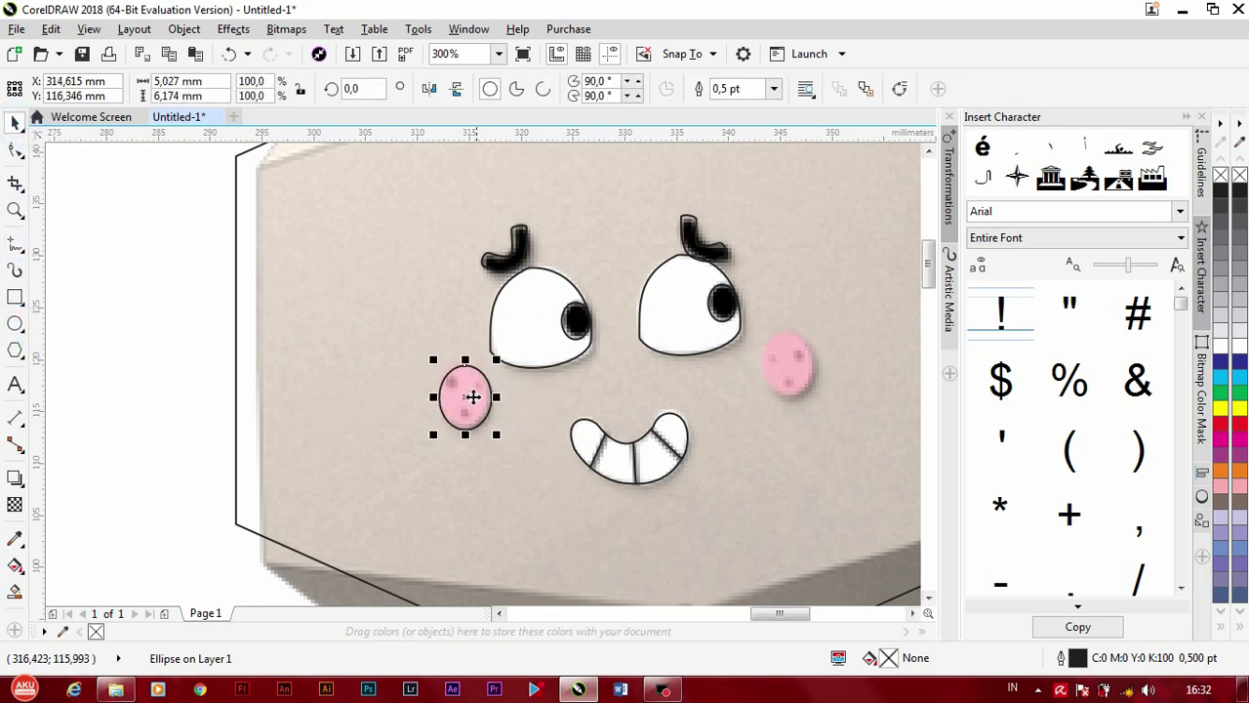
scroll(421, 376, "up", 2)
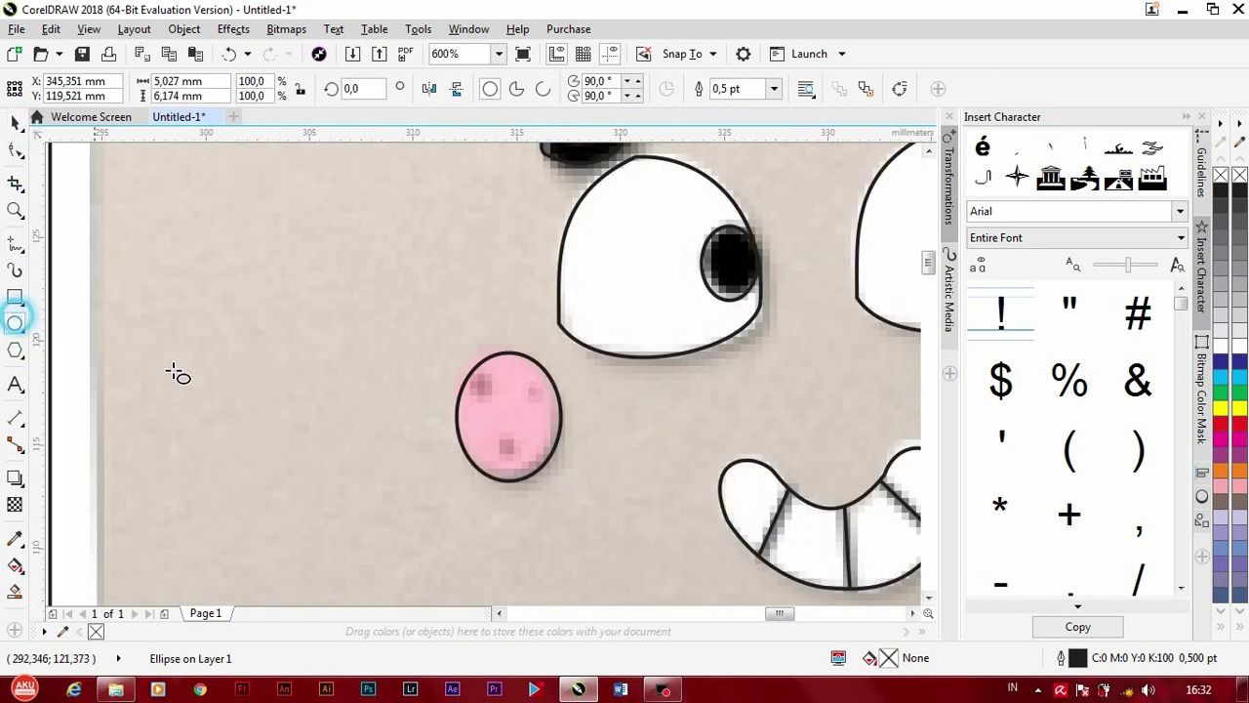
scroll(427, 410, "up", 1)
left_click_drag(517, 340, 557, 385)
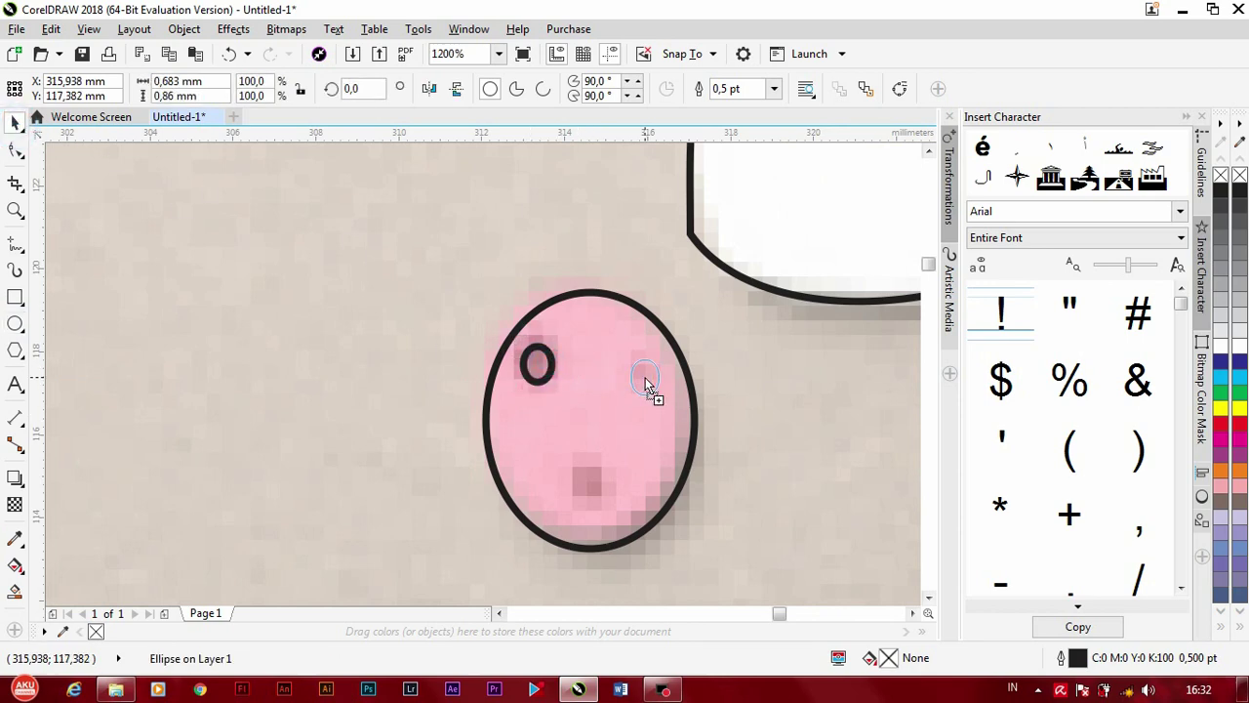
left_click_drag(590, 455, 591, 435)
scroll(677, 482, "down", 2)
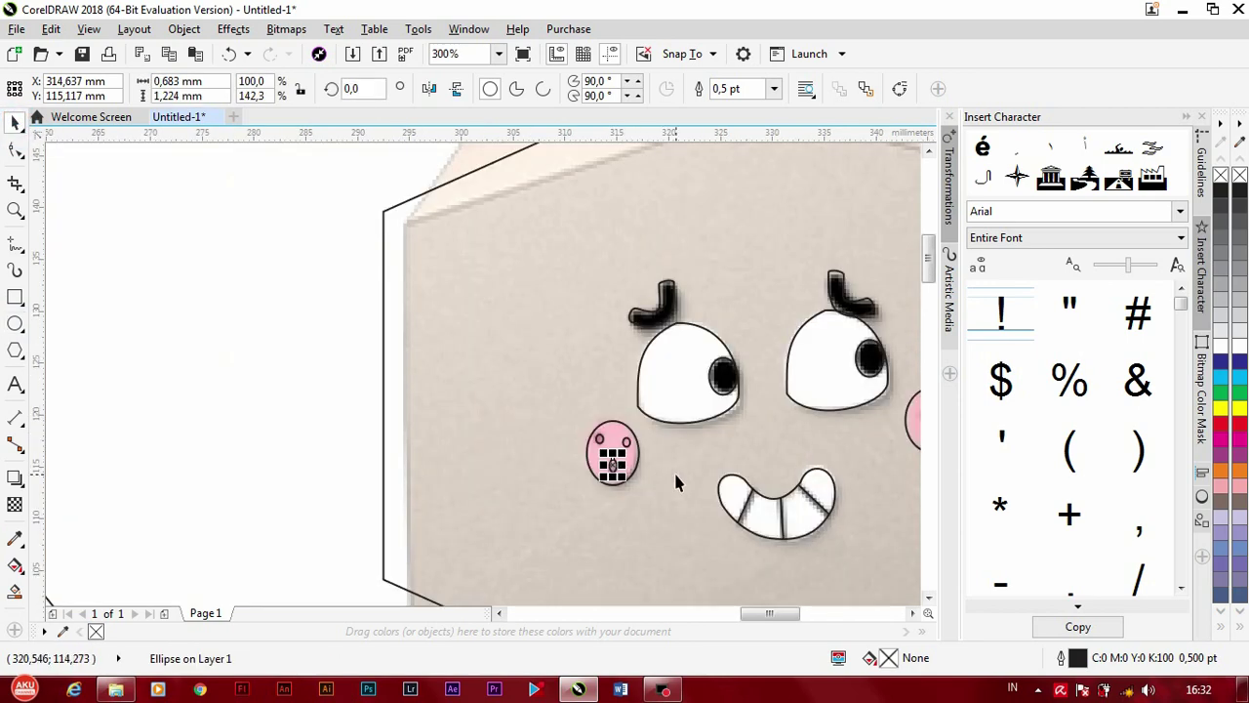
scroll(315, 412, "up", 1)
Step: Copy the three freckle ovals from the left cheek onto the right cheek
left_click(284, 408, "shift")
left_click(227, 396, "shift")
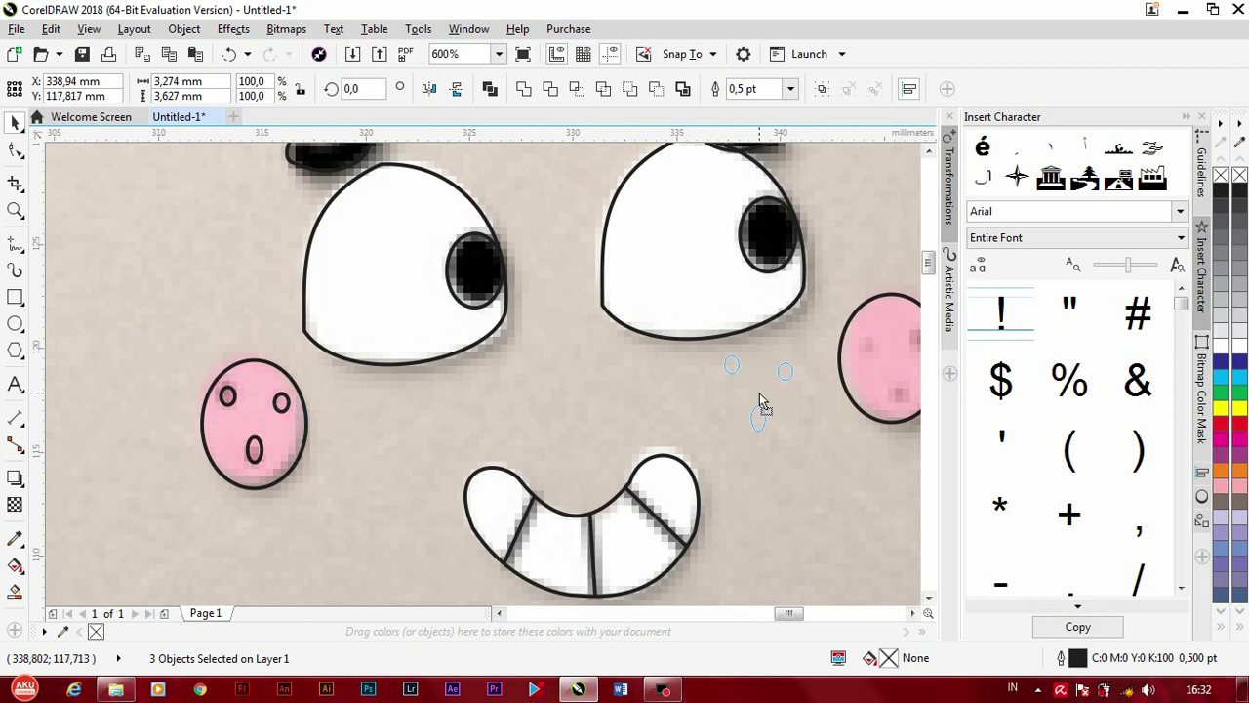
left_click_drag(227, 396, 729, 374)
middle_click_drag(863, 452, 689, 452)
left_click_drag(586, 397, 725, 379)
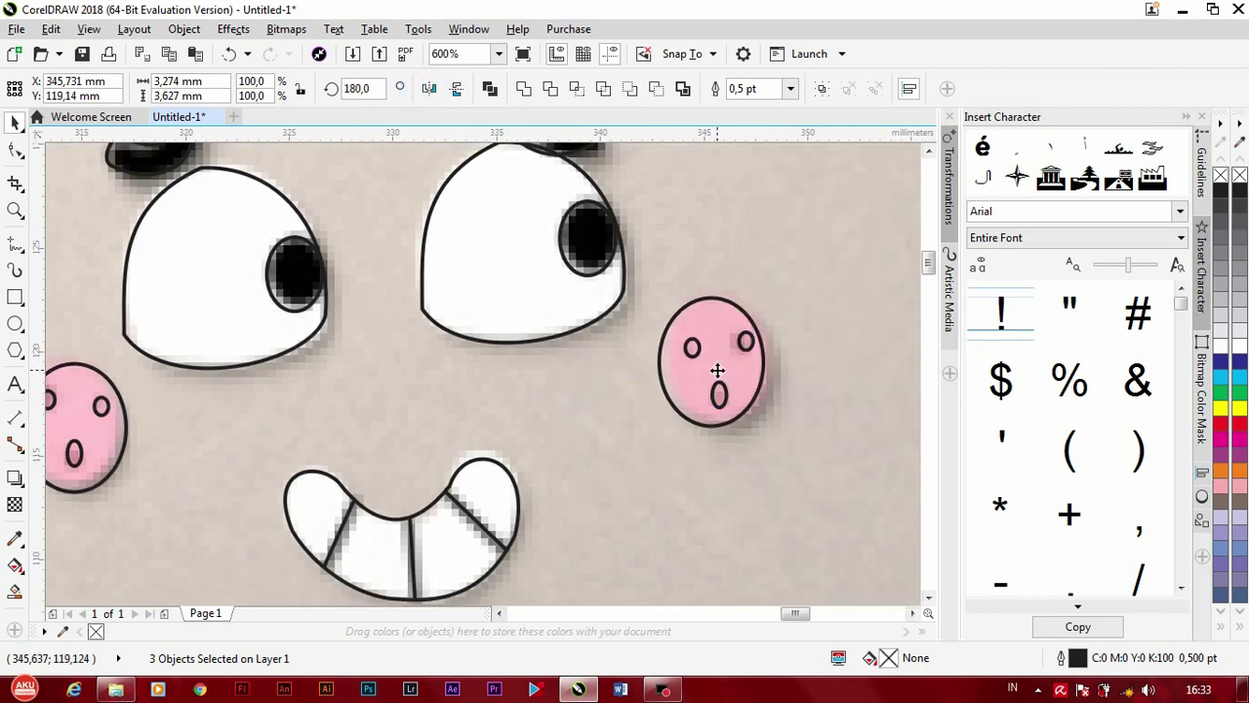
scroll(683, 390, "down", 2)
scroll(615, 370, "down", 1)
scroll(597, 366, "up", 1)
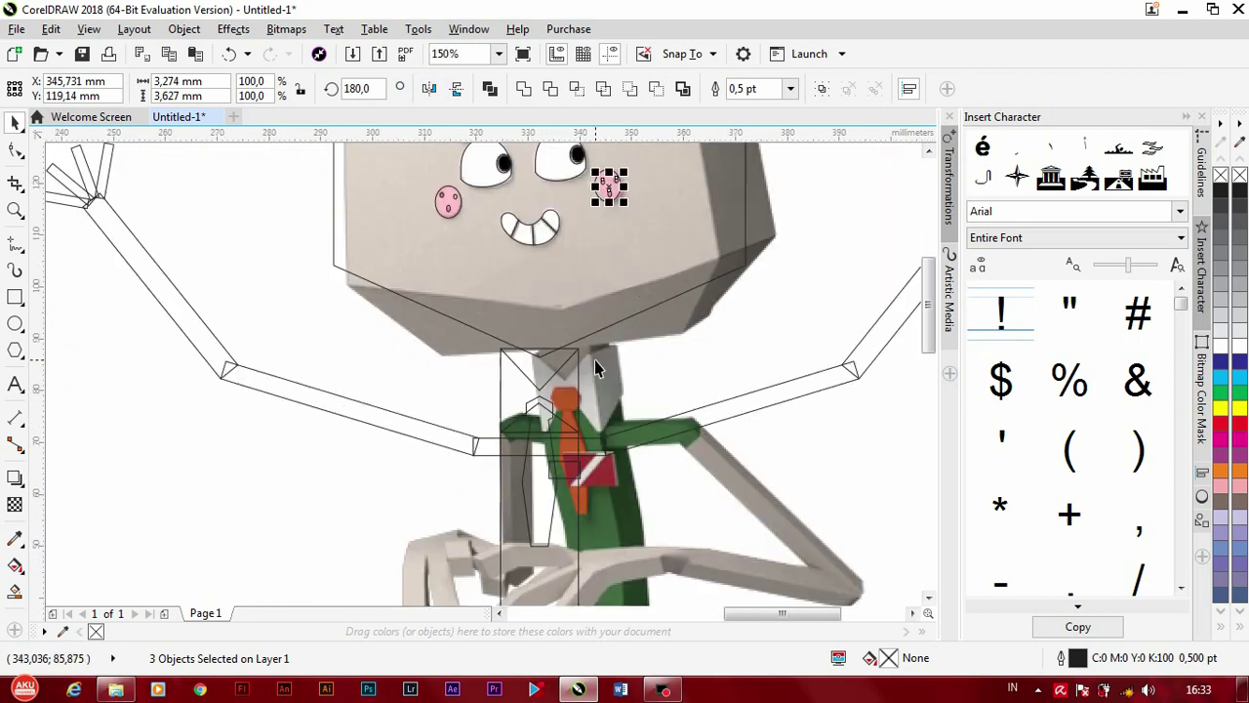
scroll(598, 367, "up", 1)
Step: Merge the two overlapping torso outline shapes into one
left_click(530, 465)
scroll(530, 465, "up", 1)
left_click(508, 488)
left_click(584, 471, "shift")
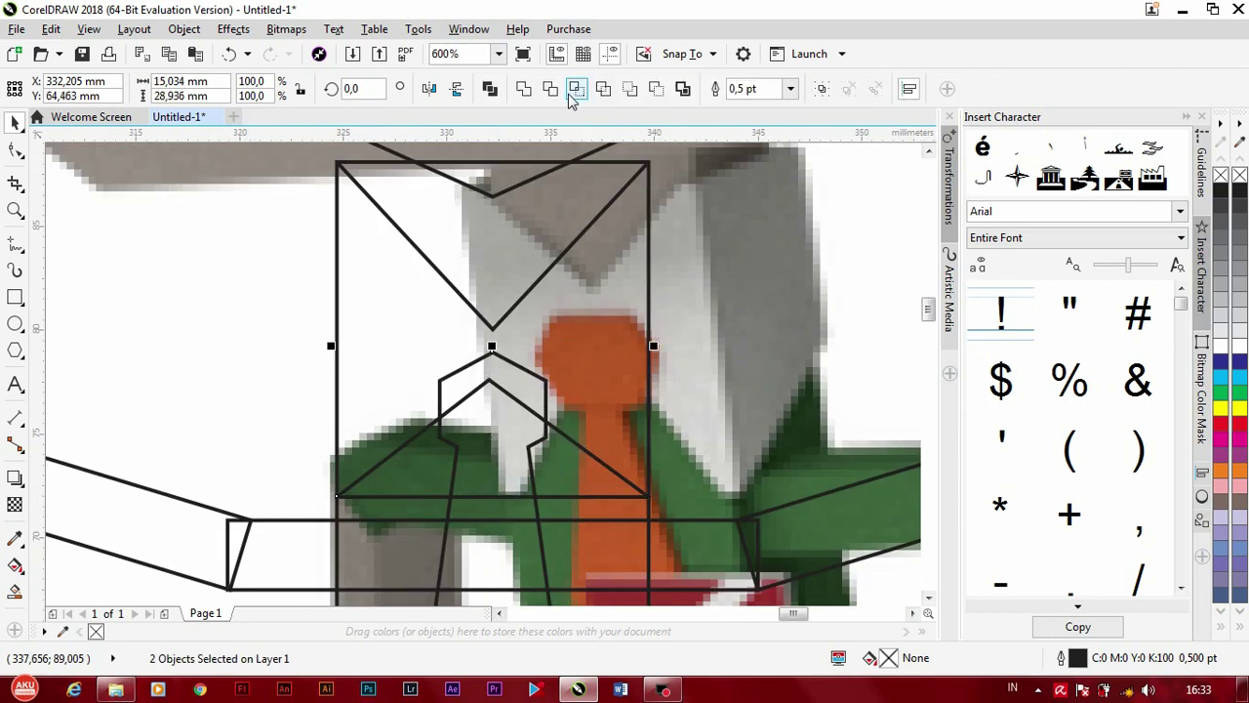
left_click(576, 89)
scroll(593, 362, "down", 1)
scroll(432, 425, "down", 2)
left_click(433, 425)
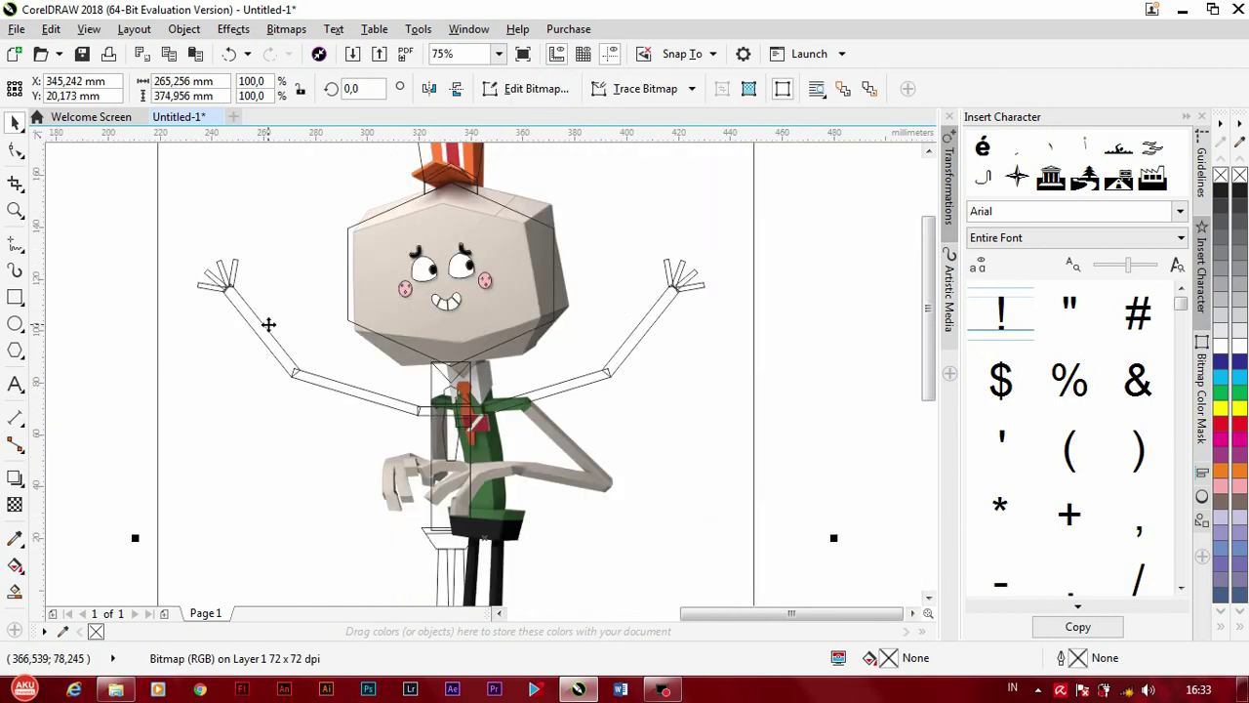
scroll(390, 337, "up", 2)
scroll(410, 349, "down", 1)
Step: Ungroup and recombine the left arm and hand outline, splitting it back into six pieces
left_click_drag(208, 256, 395, 337)
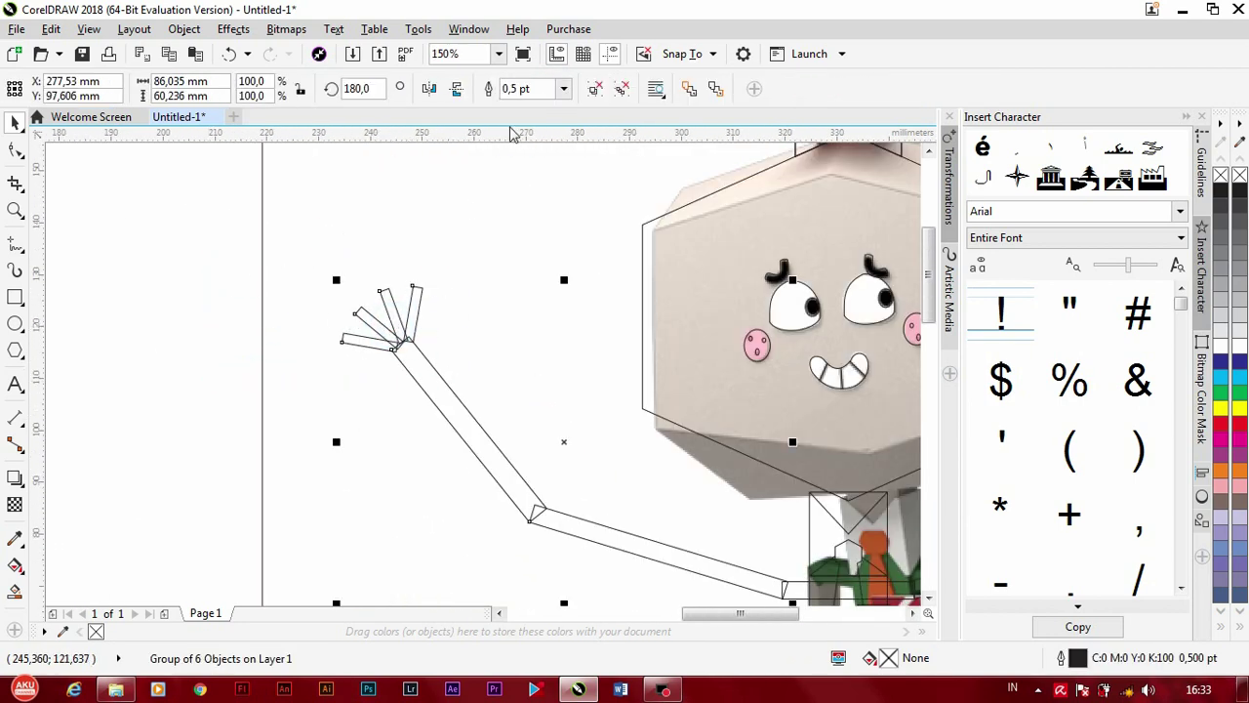
left_click(594, 88)
left_click(518, 92)
scroll(521, 359, "down", 2)
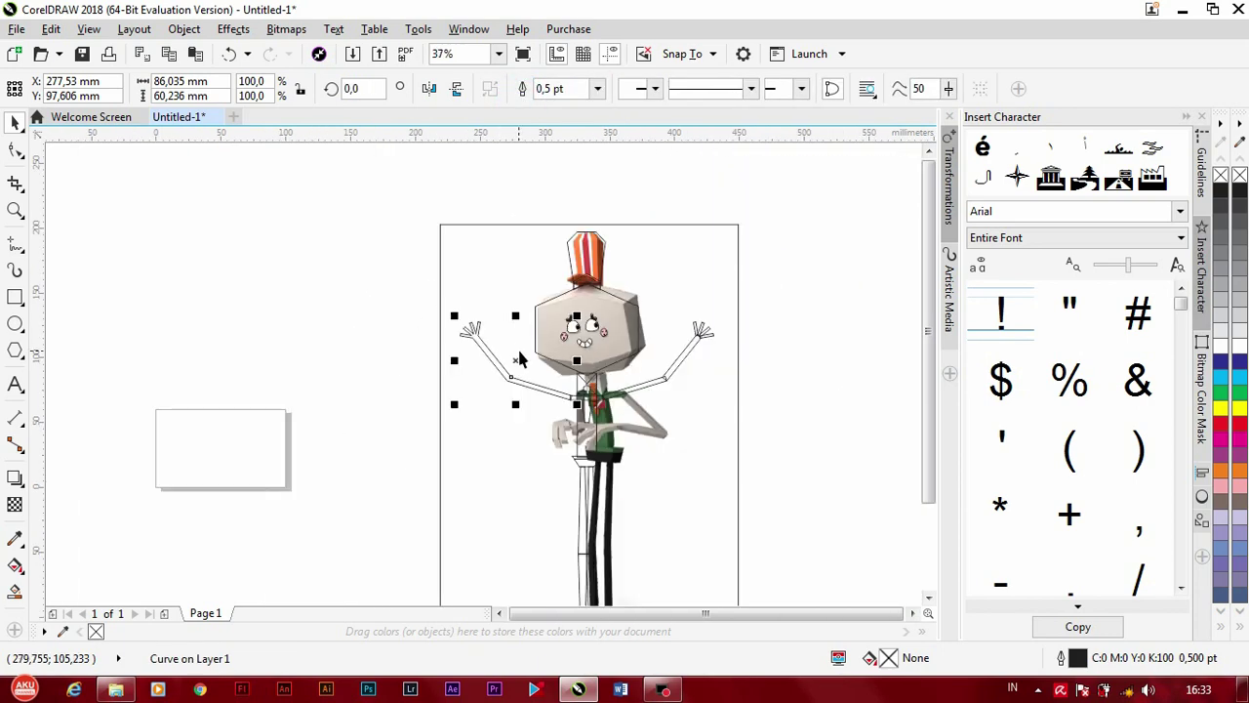
scroll(519, 359, "up", 1)
left_click(589, 87)
left_click(518, 87)
left_click(527, 361)
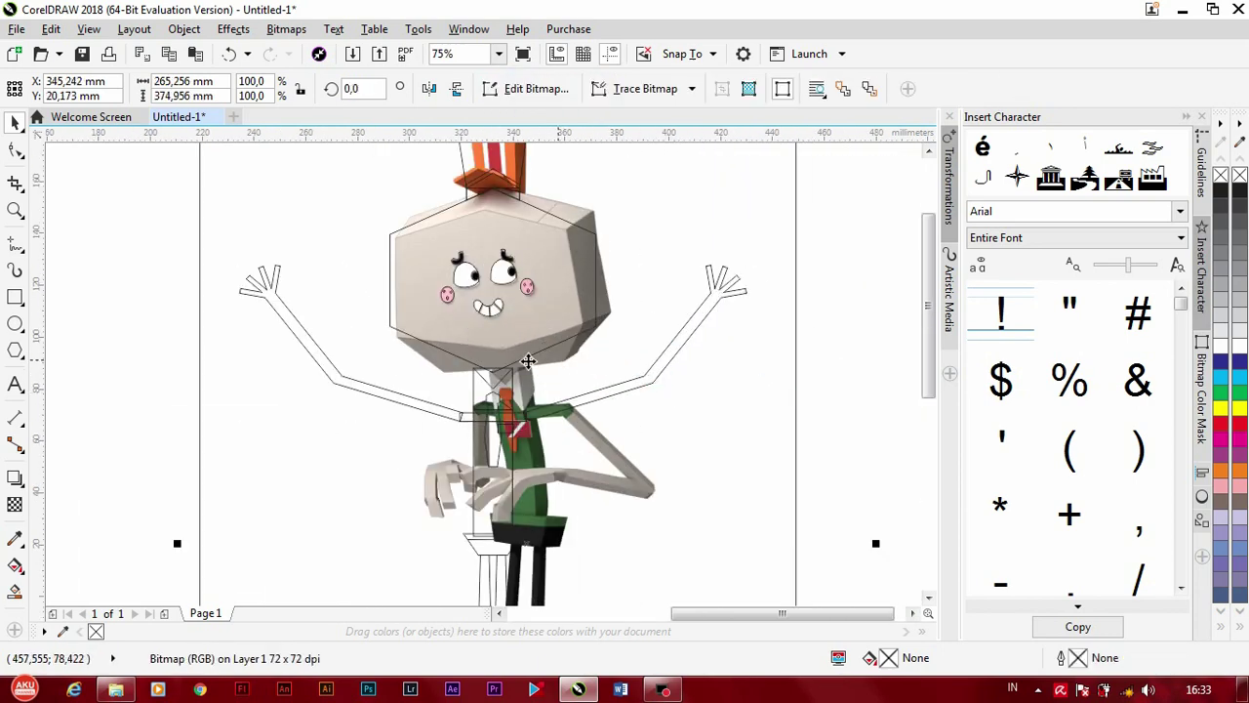
scroll(421, 414, "up", 1)
Step: Combine the left shoulder rectangle with the torso shape
left_click(428, 422)
scroll(418, 426, "up", 1)
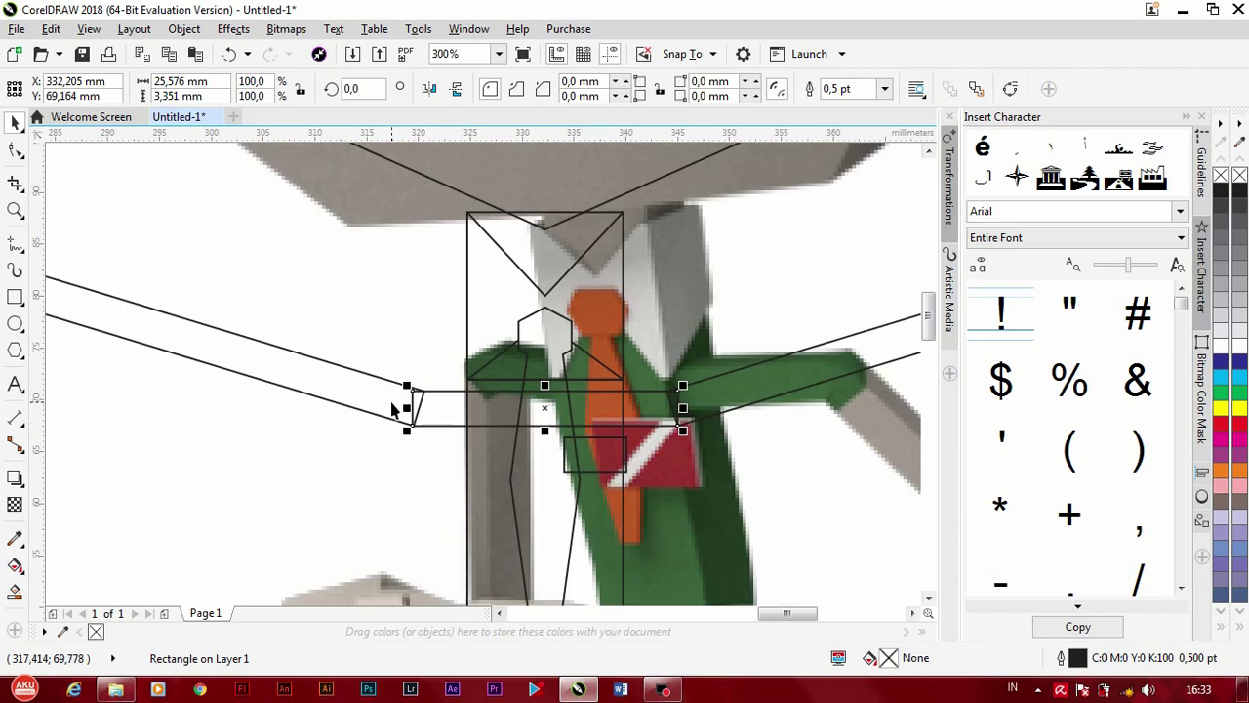
left_click(492, 501, "shift")
left_click(518, 89)
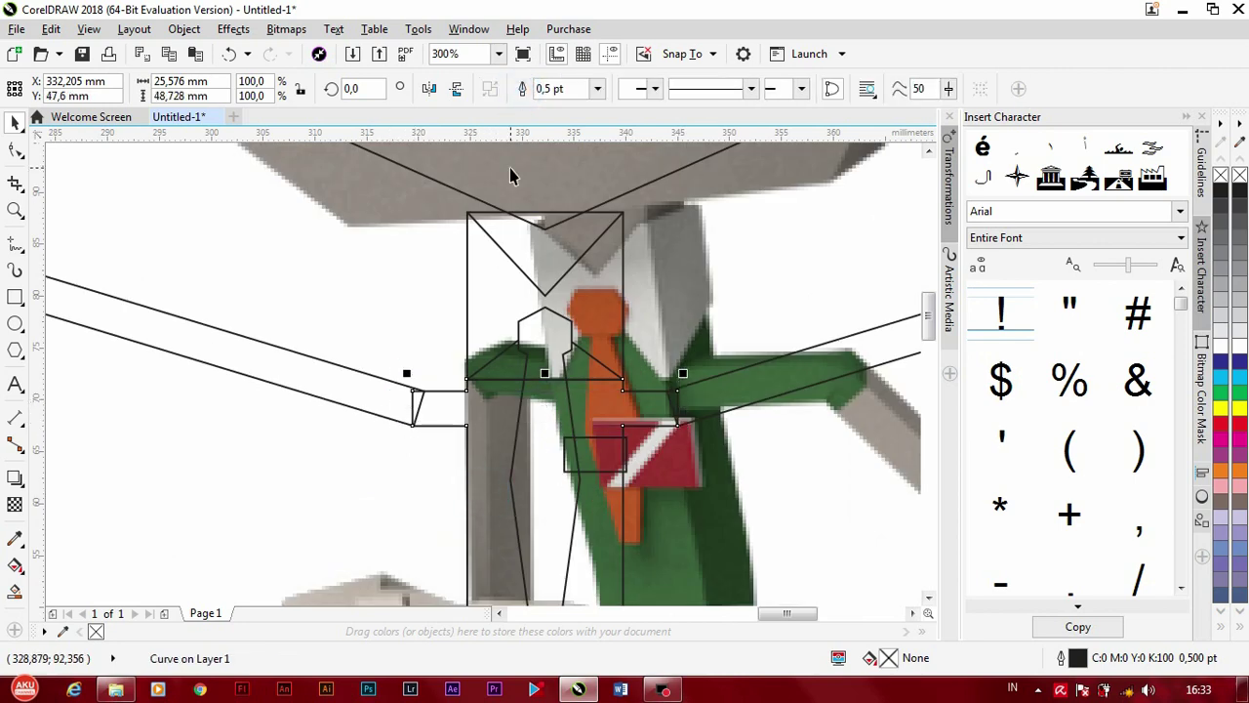
scroll(660, 436, "down", 1)
scroll(664, 430, "up", 1)
Step: Trim the shoulder rectangle against the torso after undoing a trial merge
left_click(723, 358, "shift")
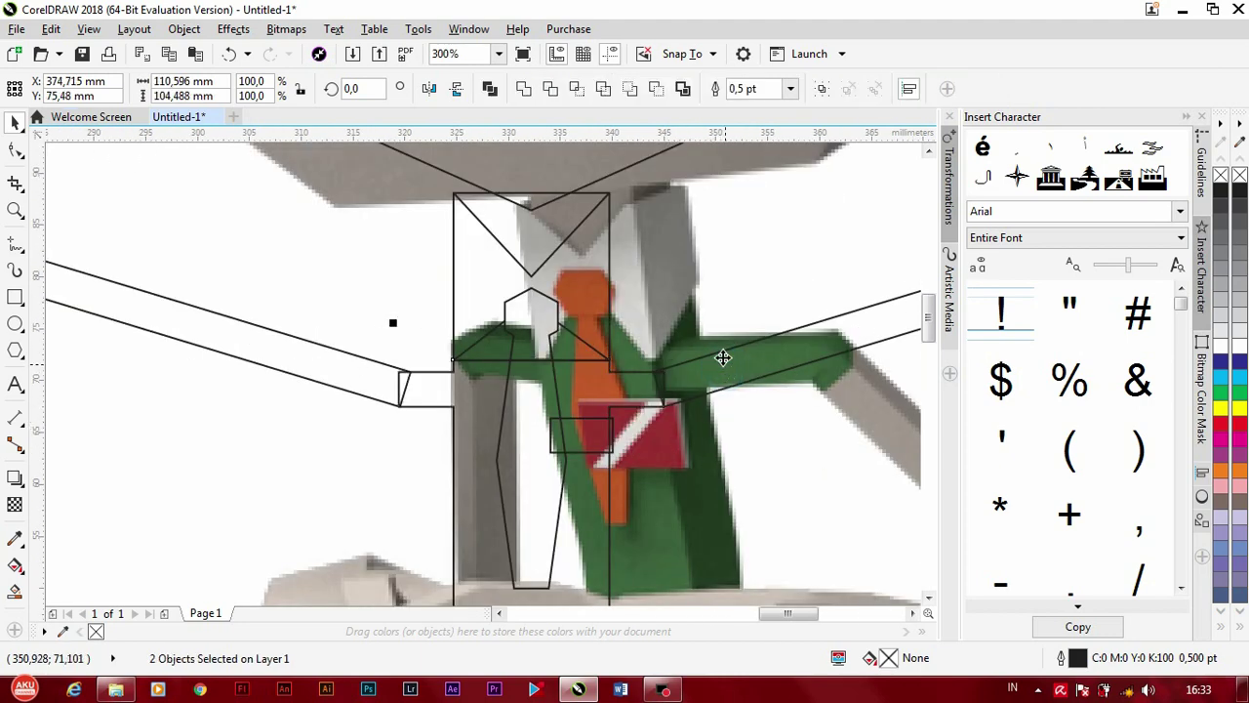
left_click(523, 89)
key("ctrl+z")
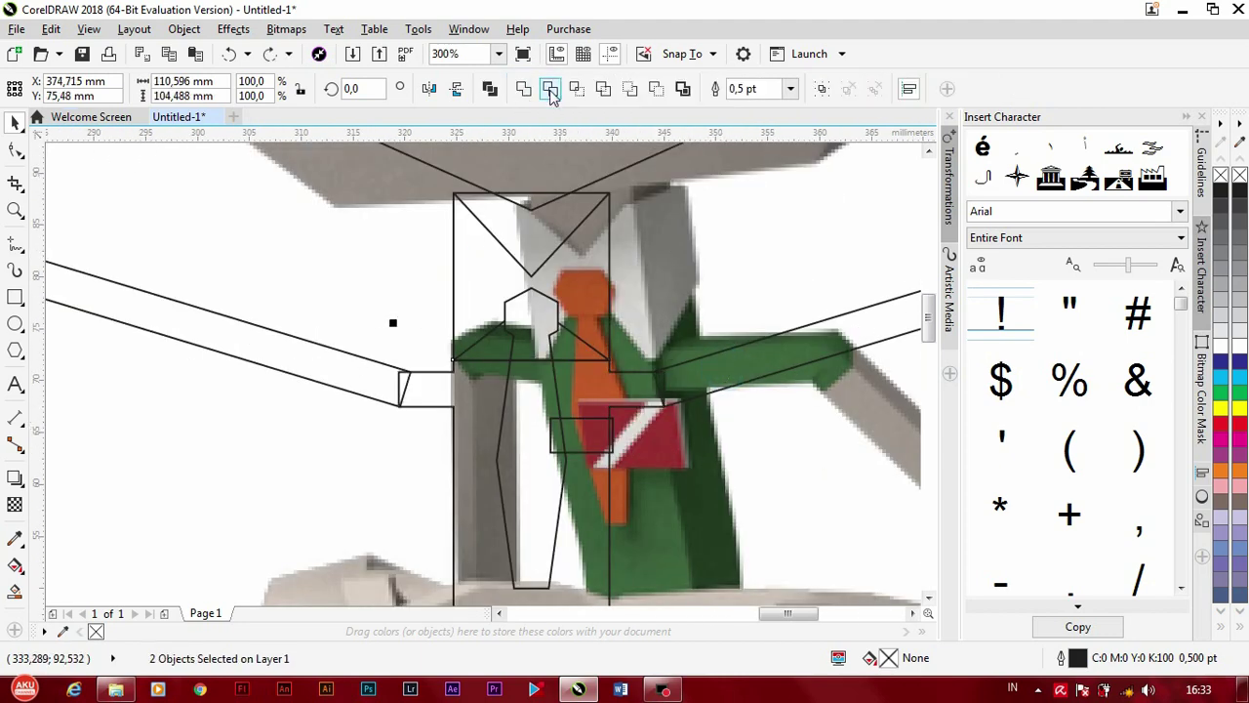
left_click(550, 90)
left_click(361, 370, "shift")
left_click(377, 287)
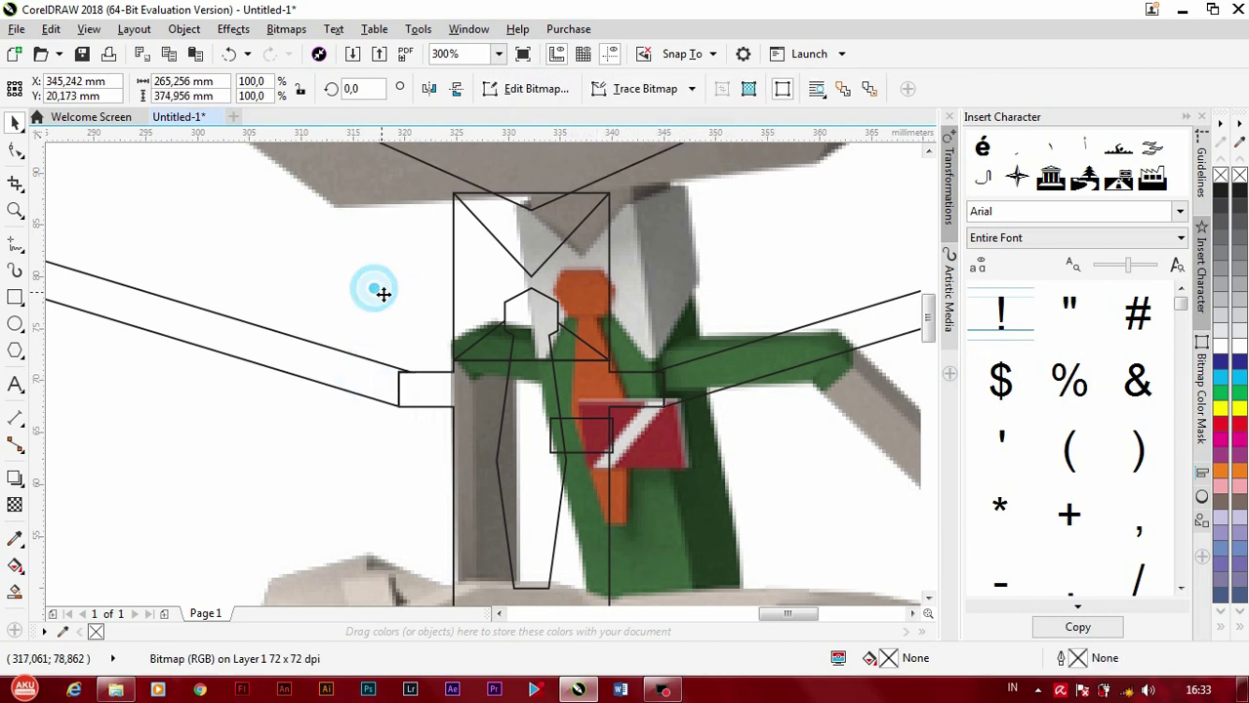
scroll(377, 287, "down", 1)
scroll(524, 282, "up", 1)
Step: Nudge the flag rectangle down and trim it with the torso shape, then select the waist and leg pieces
left_click(488, 229)
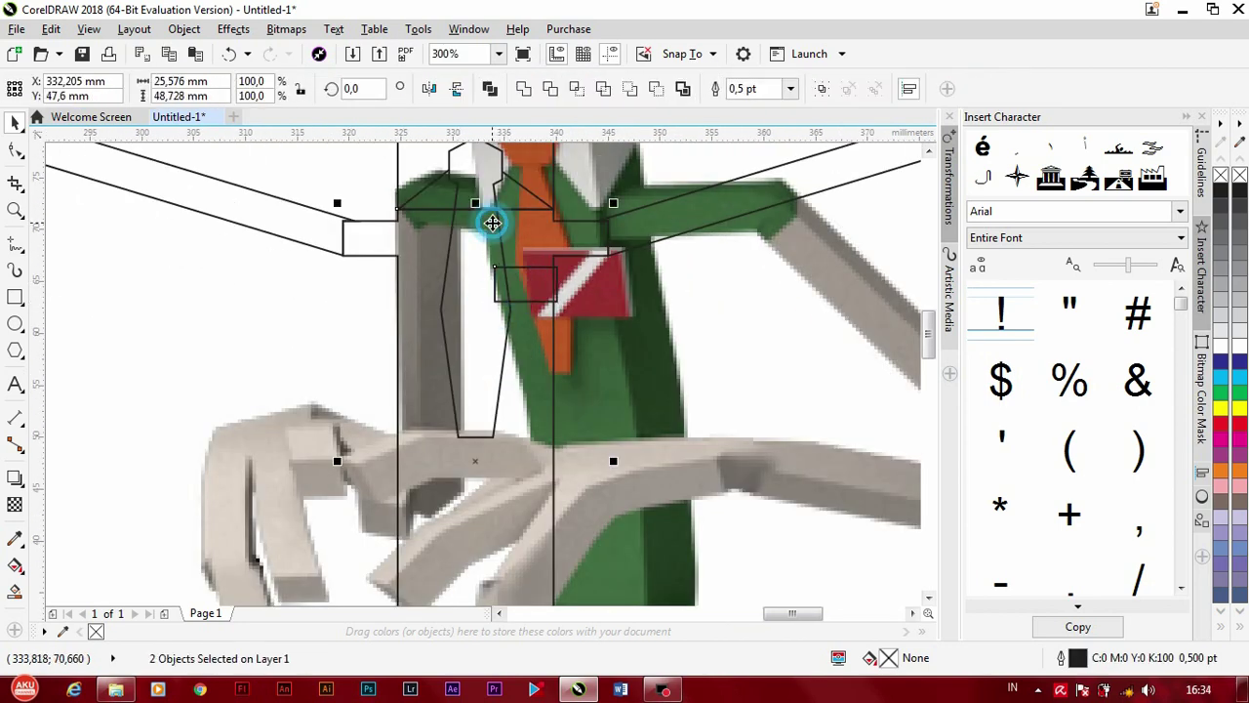
left_click_drag(530, 273, 537, 279)
left_click(488, 231, "shift")
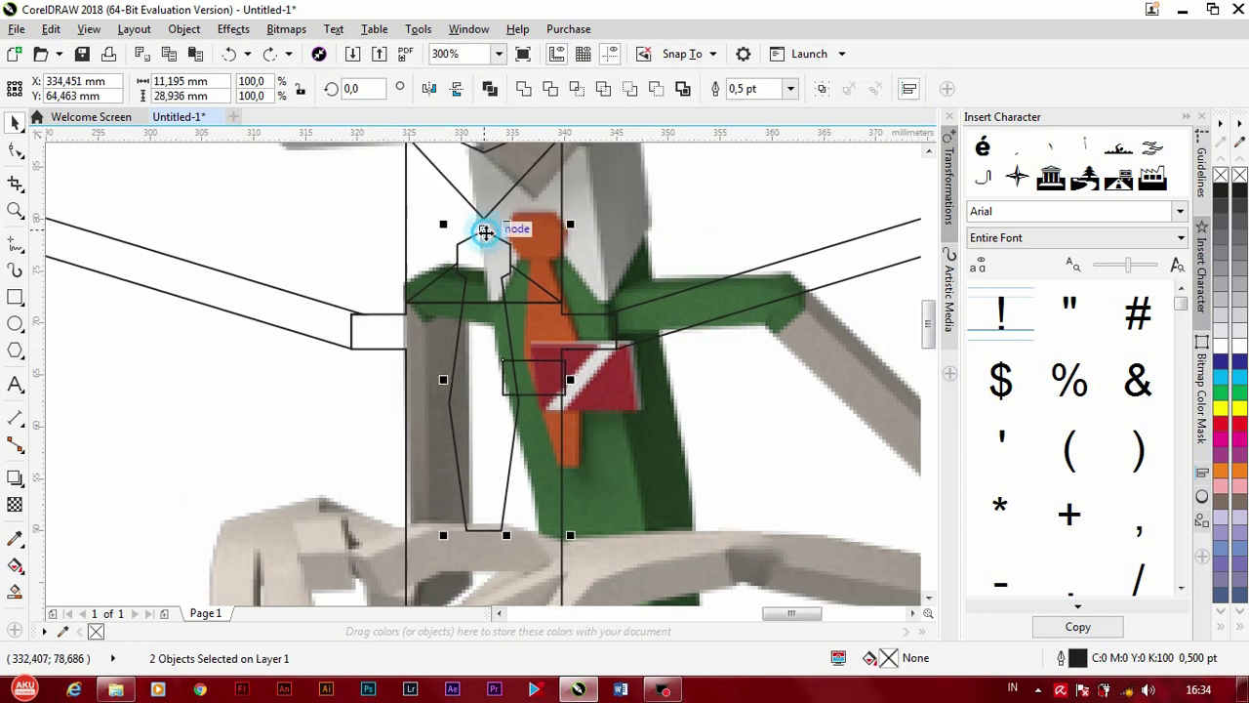
left_click(550, 90)
left_click(552, 361)
scroll(552, 361, "down", 2)
scroll(552, 361, "up", 2)
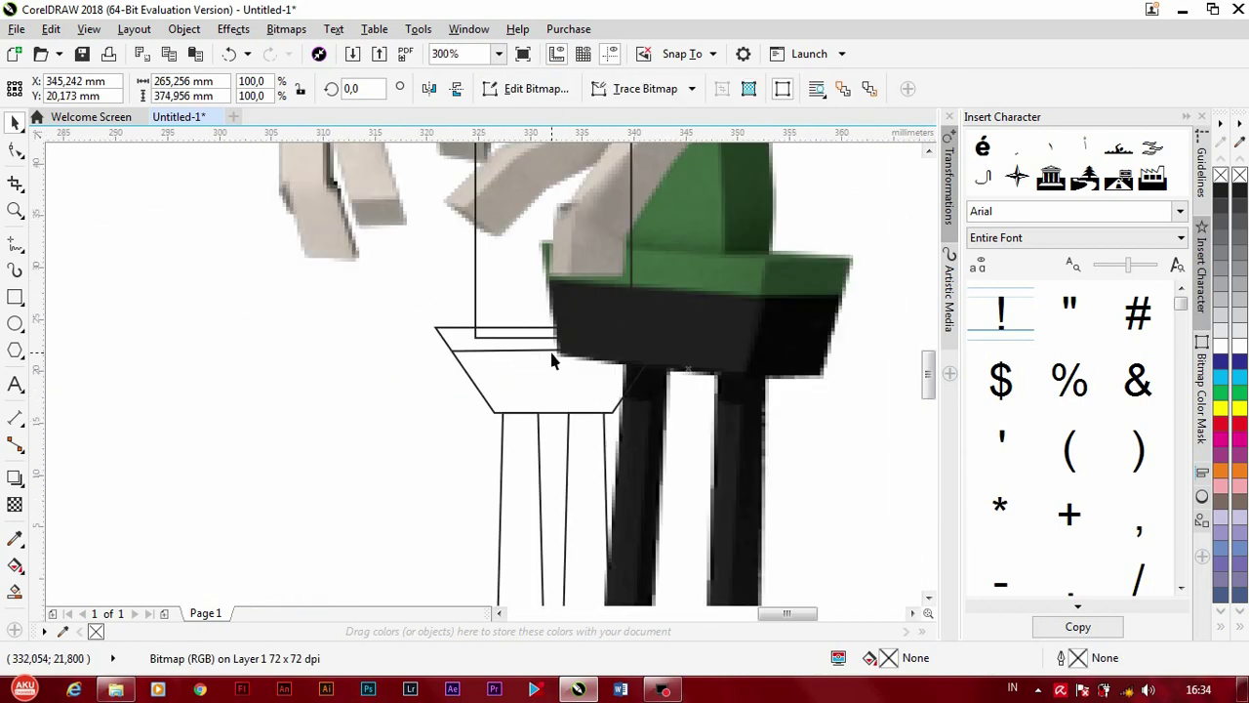
left_click(476, 335)
left_click(478, 224)
scroll(502, 206, "down", 3)
Step: Ungroup the leg outline group and check its separate curves
left_click(497, 400)
scroll(497, 400, "up", 1)
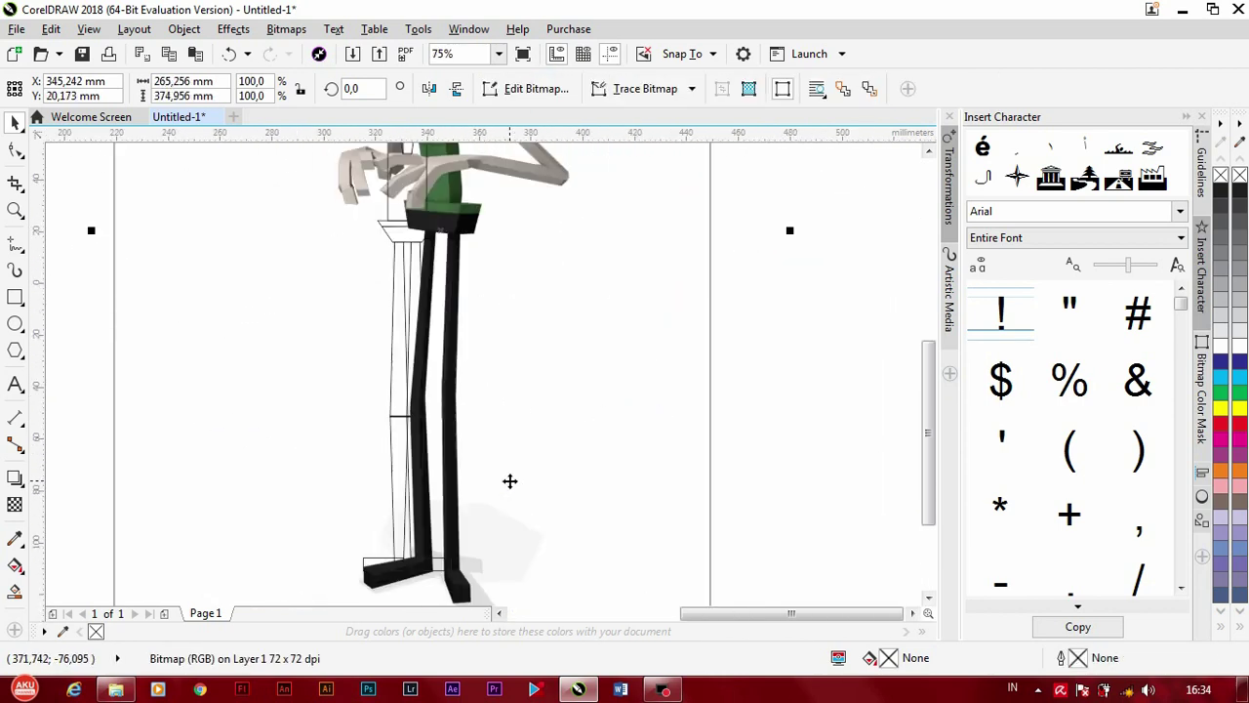
scroll(510, 480, "down", 1)
left_click(468, 505)
scroll(469, 504, "up", 1)
left_click(520, 93)
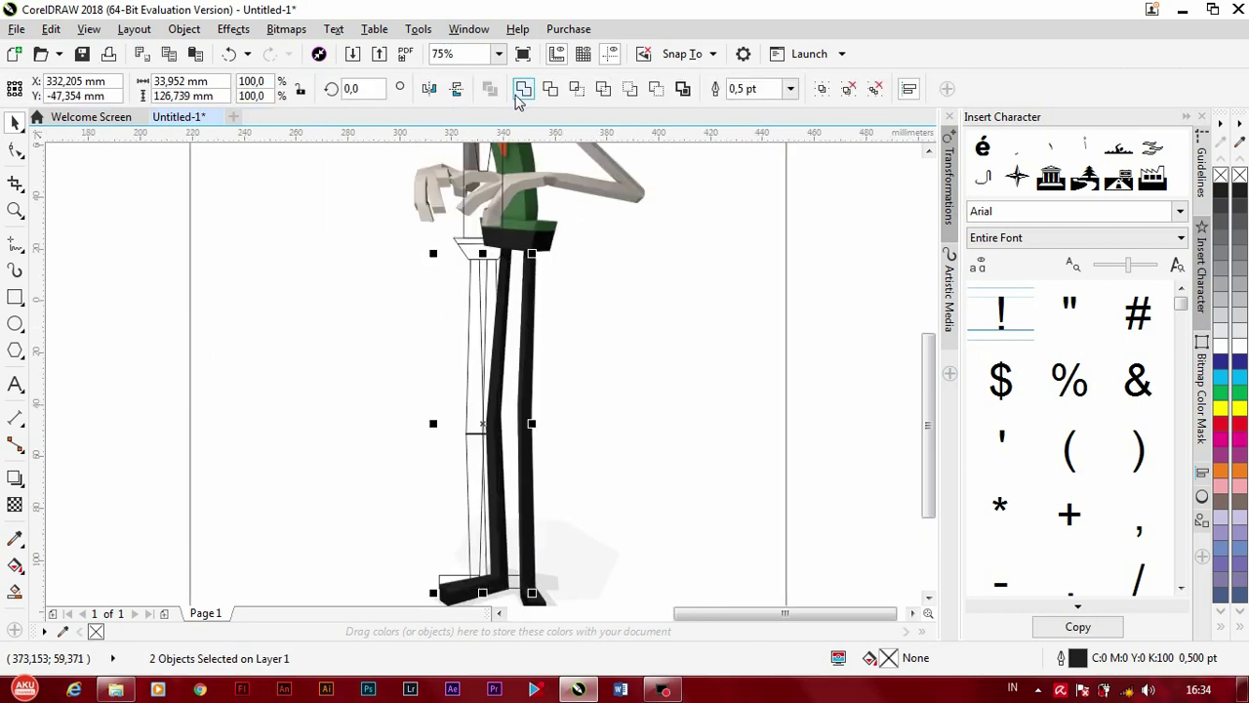
left_click(561, 433)
scroll(560, 432, "up", 2)
scroll(560, 432, "down", 1)
left_click(317, 320)
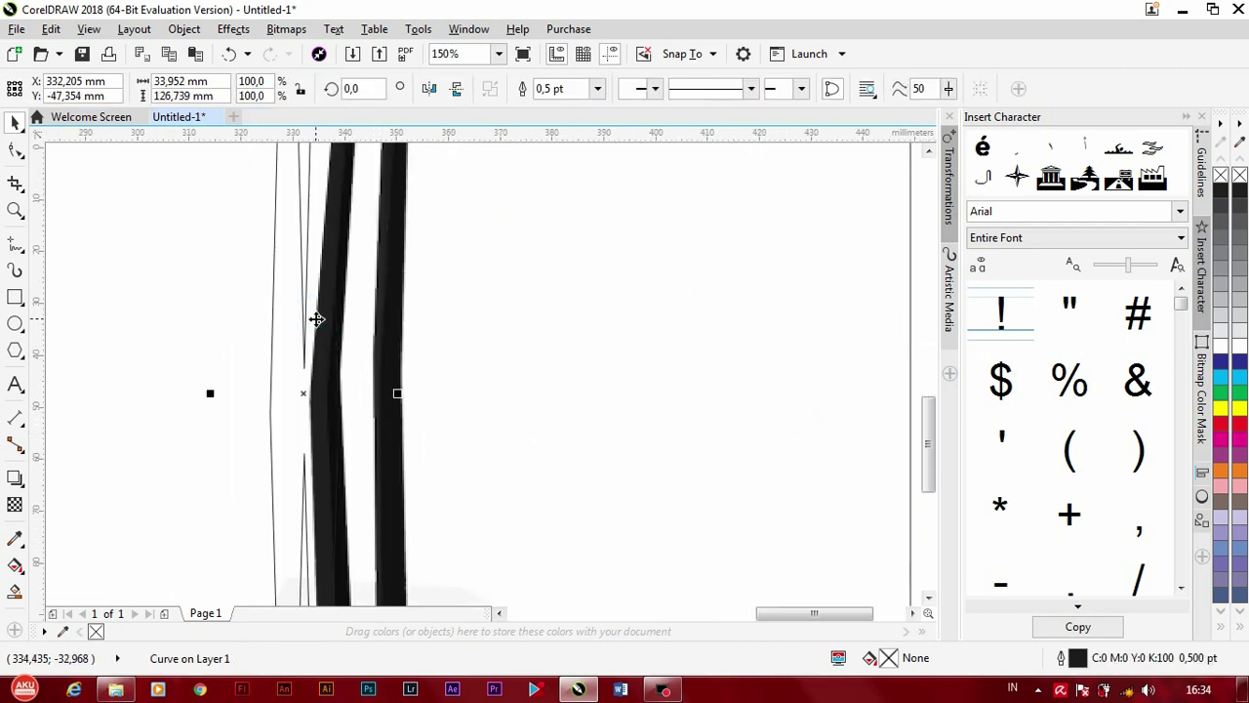
scroll(317, 319, "down", 2)
left_click(335, 321, "shift")
left_click(357, 362)
scroll(357, 362, "up", 2)
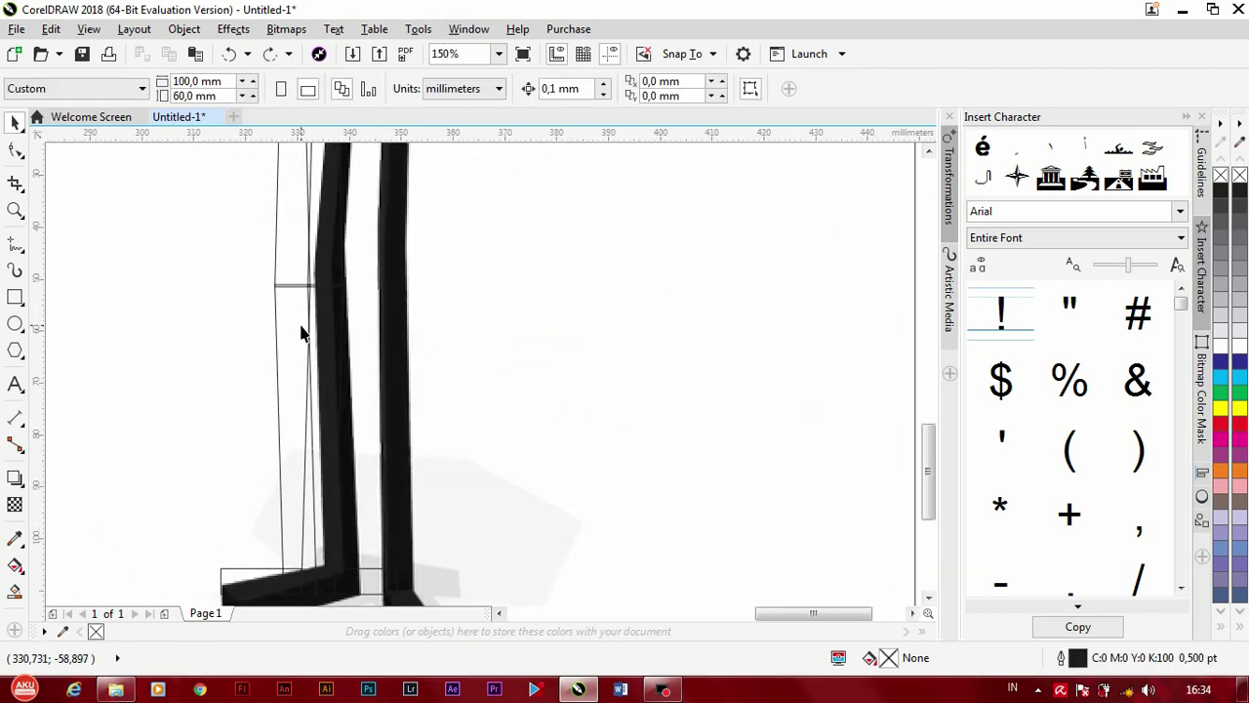
Step: Ungroup the outlined leg group and the black leg group with Ctrl+U
left_click(300, 327)
scroll(486, 402, "down", 1)
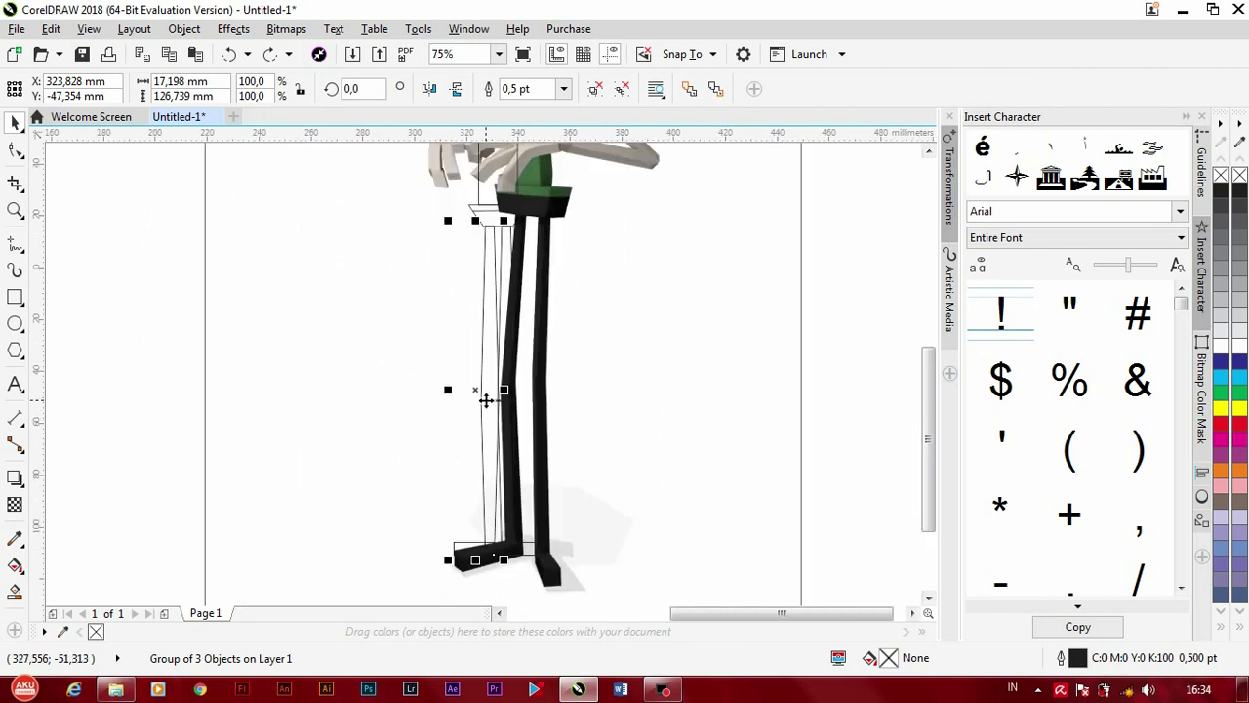
scroll(512, 251, "up", 1)
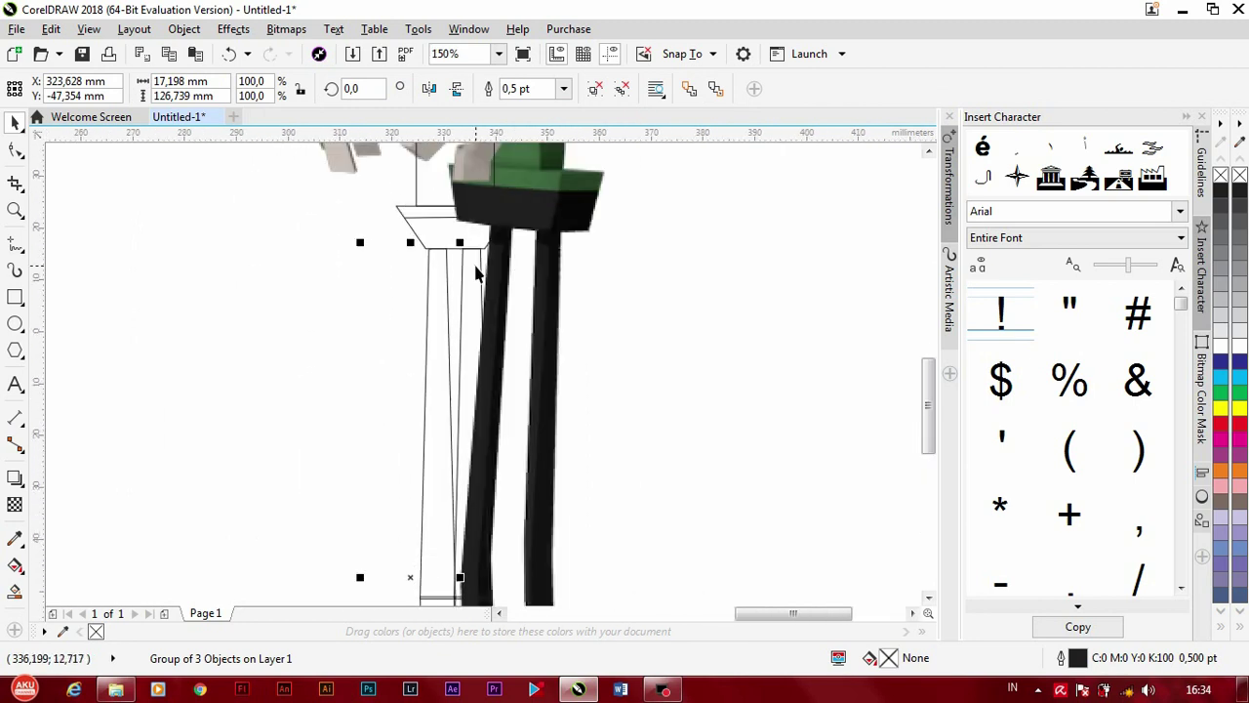
left_click(476, 267)
left_click(440, 446)
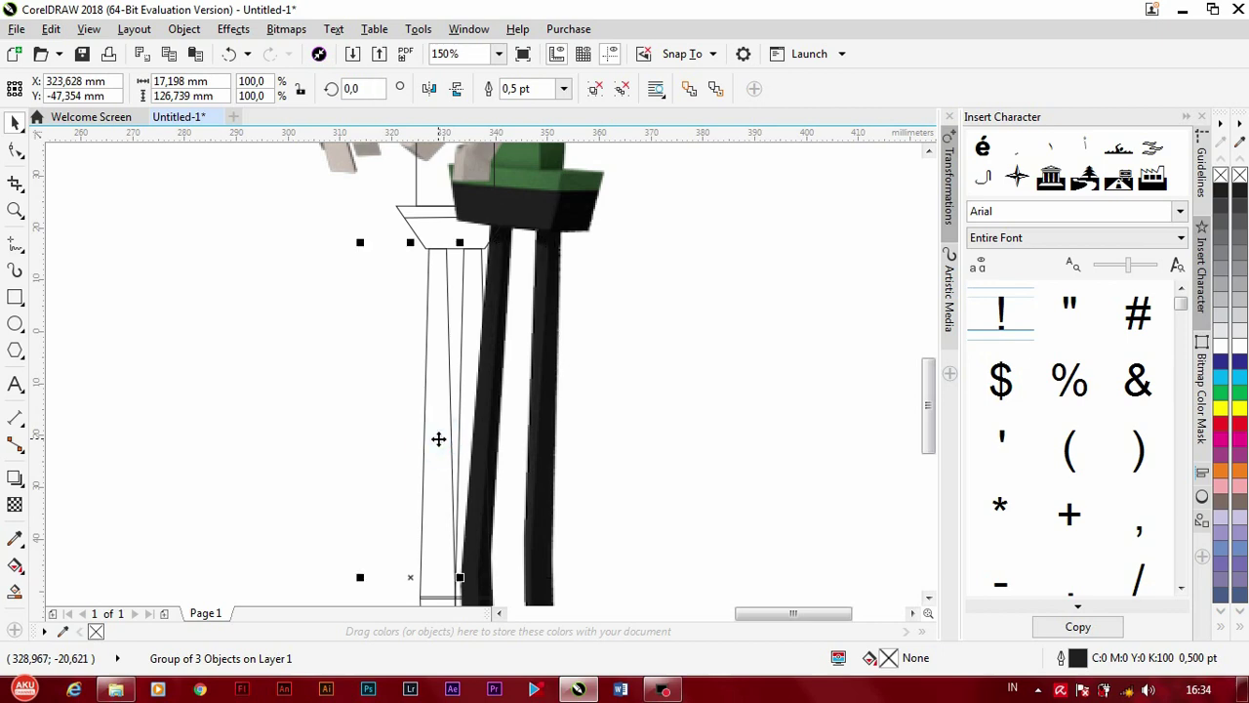
left_click(594, 89)
key("Tab")
key("Tab")
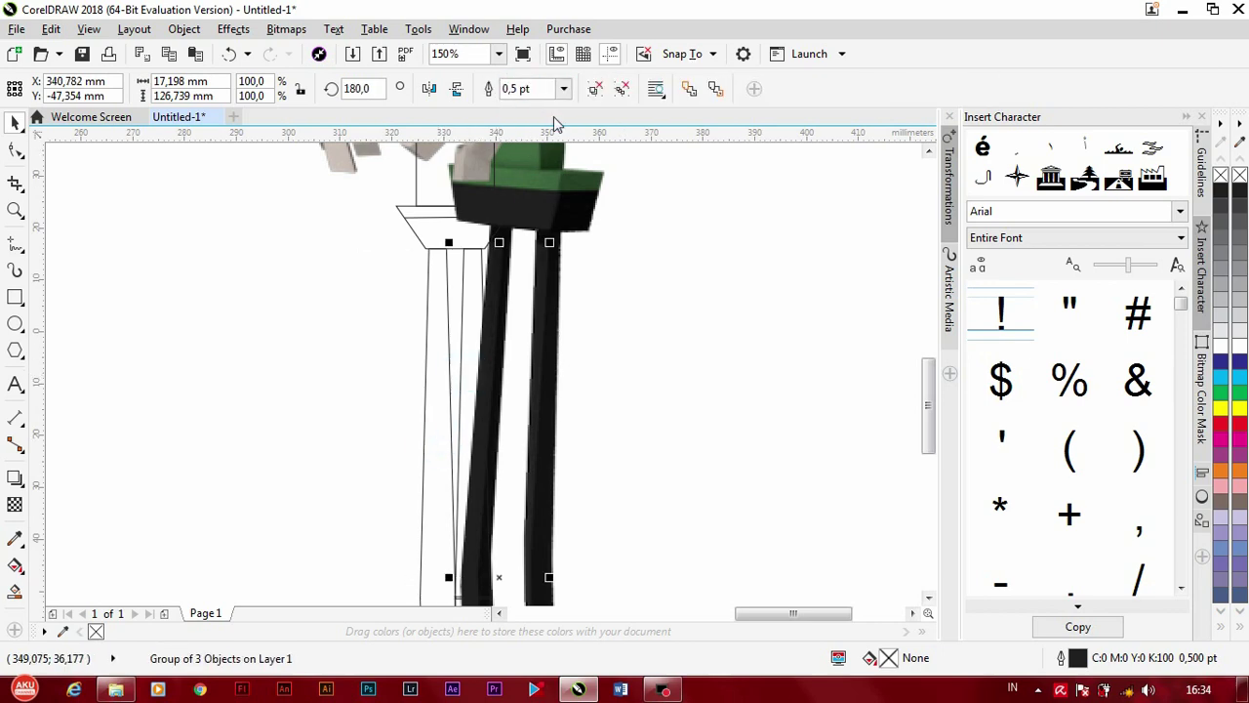
key("ctrl+u")
left_click(546, 362)
scroll(531, 311, "down", 1)
scroll(531, 311, "down", 2)
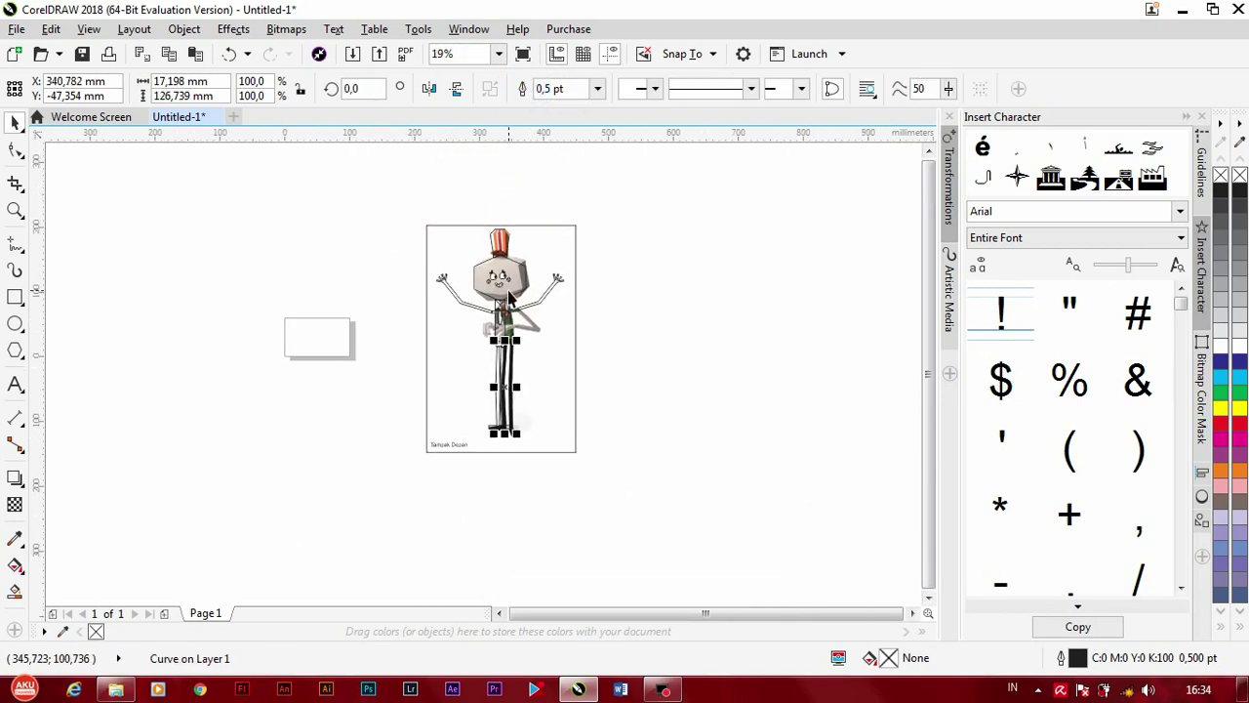
scroll(499, 174, "up", 1)
Step: Trace each hat stripe node to node from the hat top down to the brim
scroll(499, 173, "up", 2)
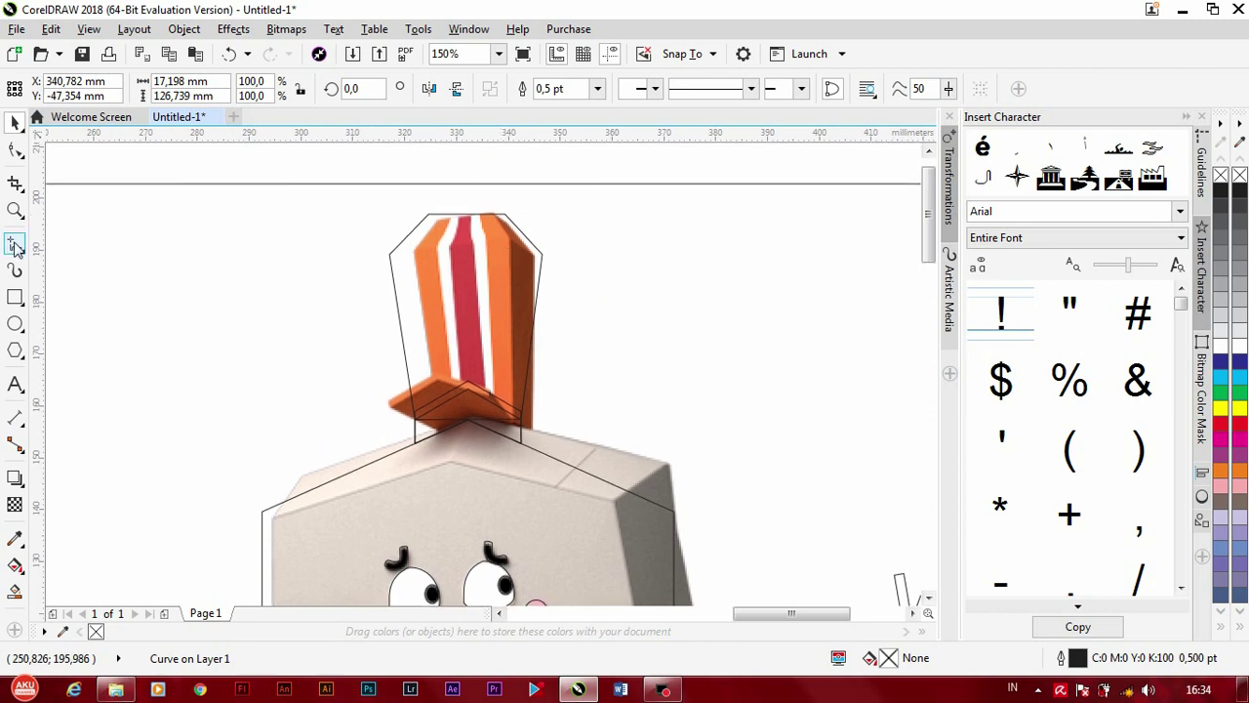
left_click(447, 214)
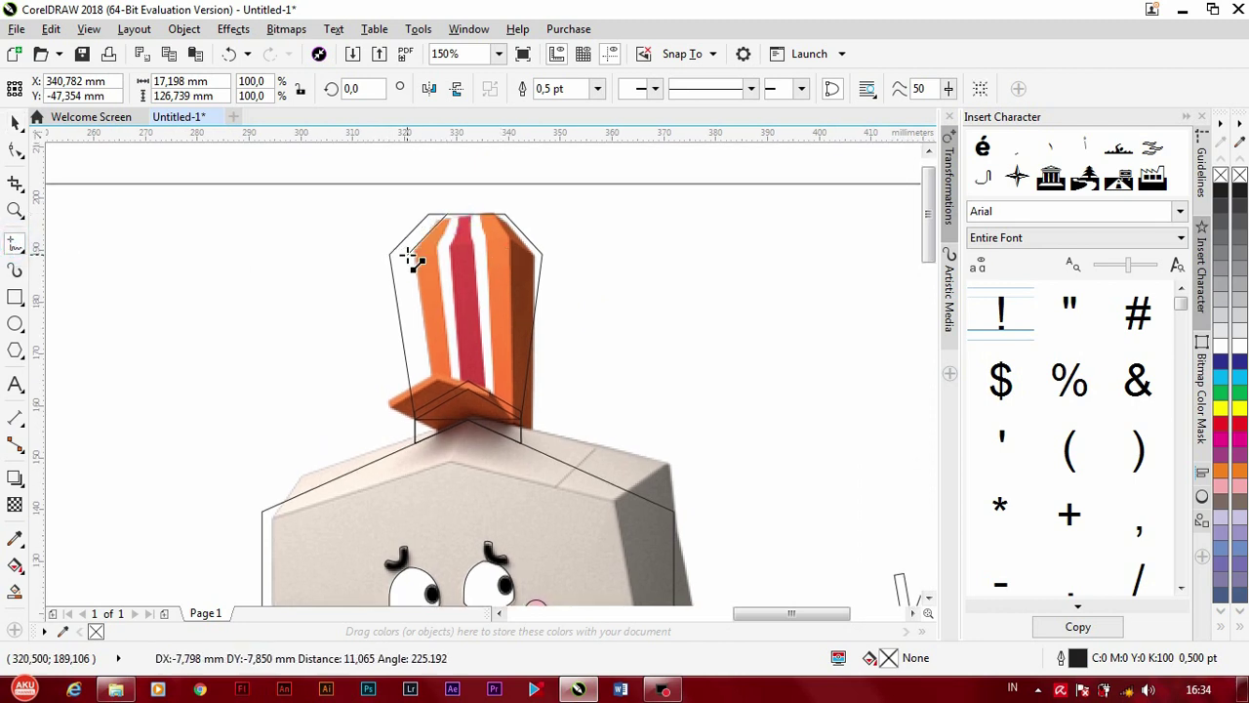
left_click(412, 258)
left_click(410, 256)
left_click(444, 395)
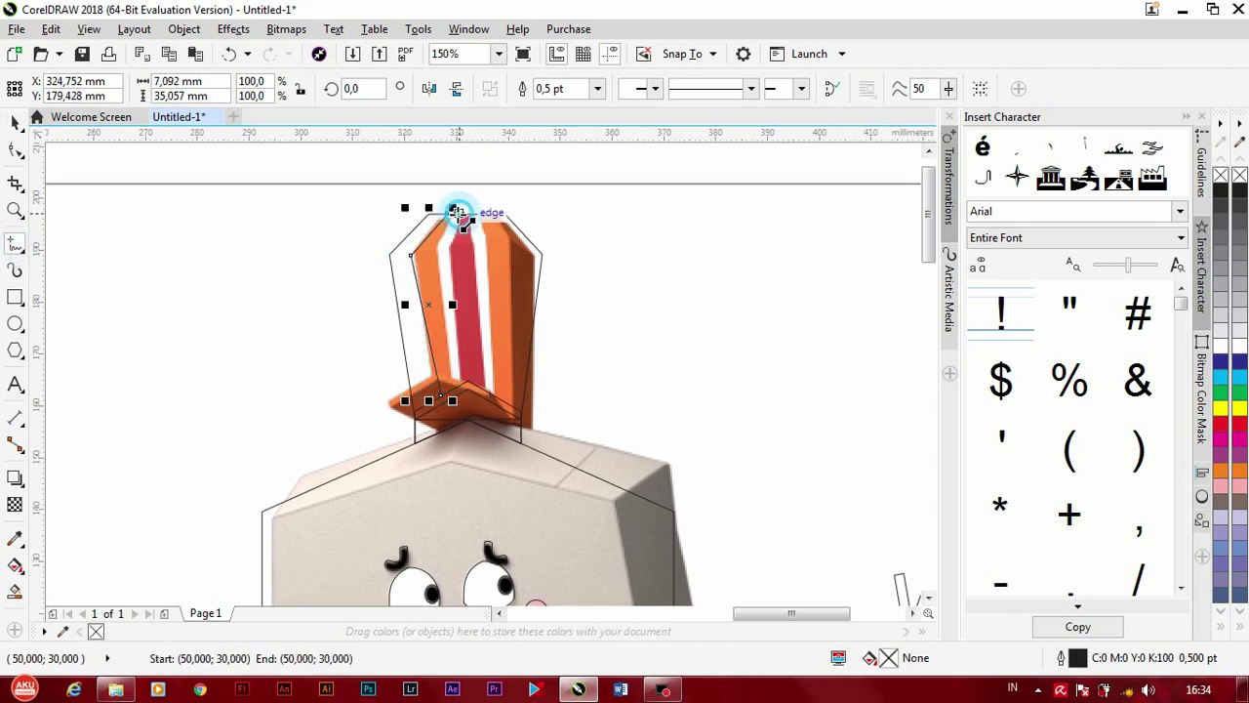
left_click(459, 213)
left_click(426, 262)
left_click(451, 391)
left_click(480, 221)
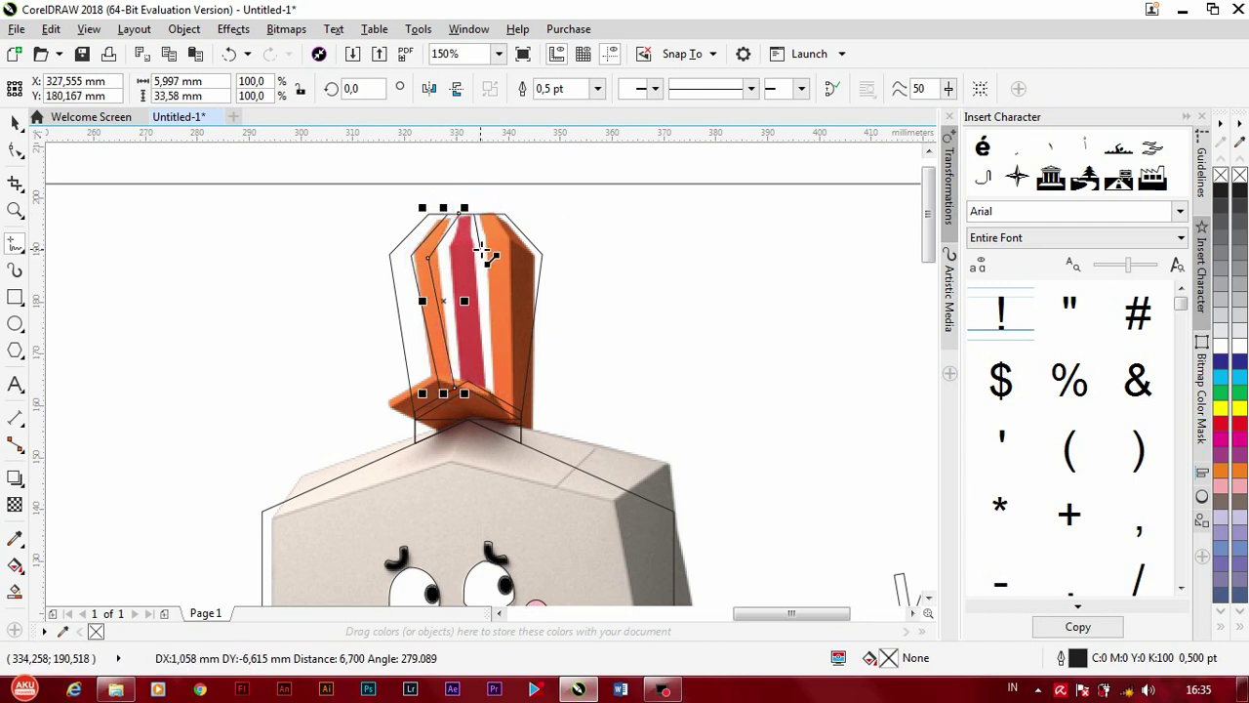
left_click(495, 258)
left_click(470, 390)
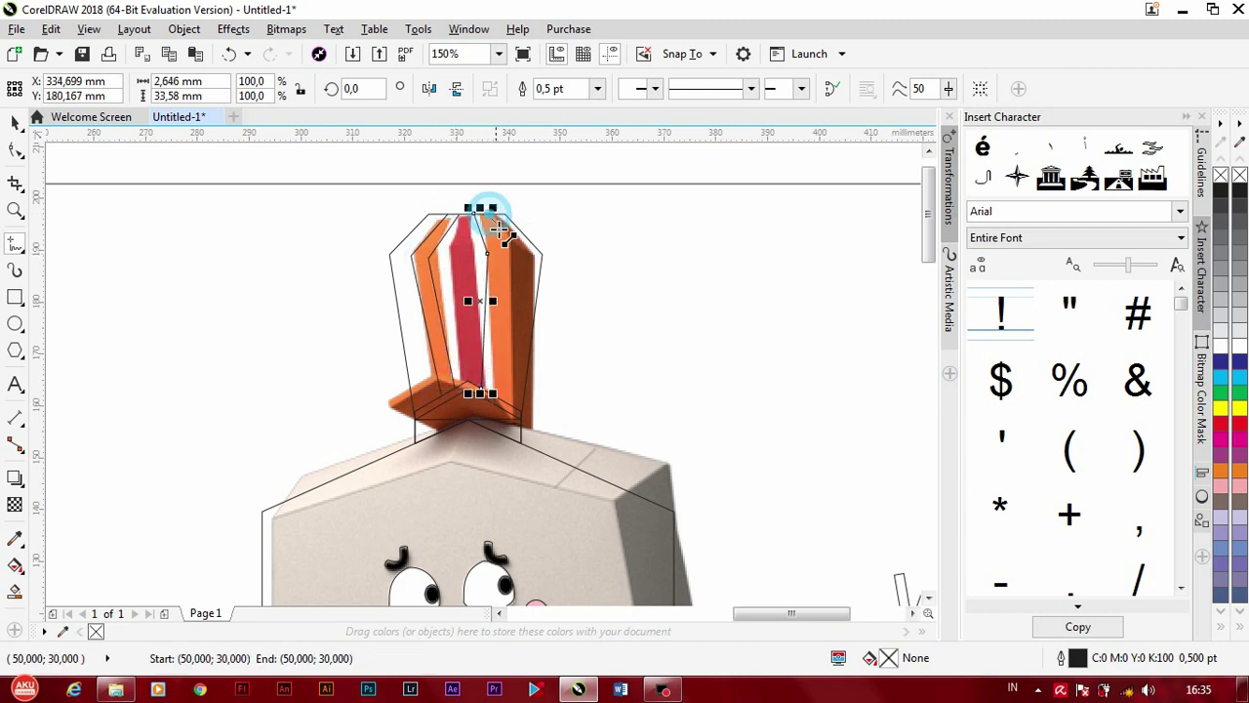
left_click(479, 209)
left_click(509, 254)
Step: Return to selecting, zoom out to the whole character, and switch to Wireframe view
left_click(510, 396)
key("space")
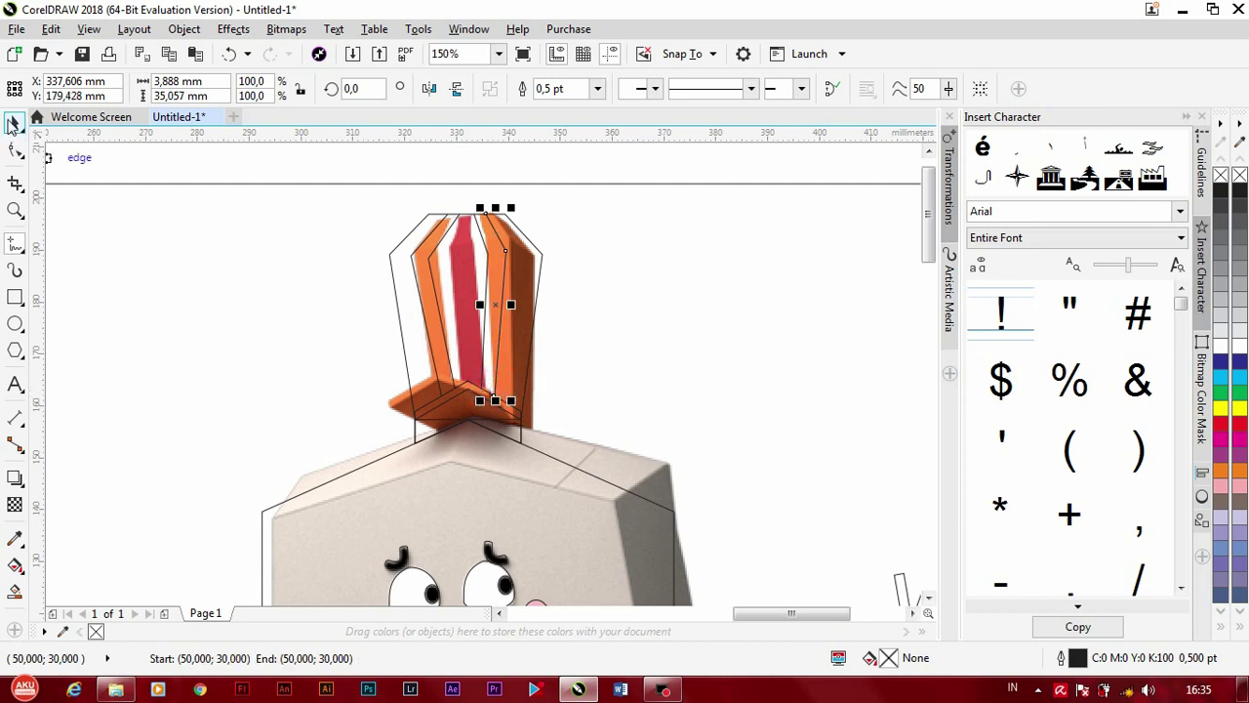
key("F4")
left_click(356, 248)
key("shift+F9")
Step: Restore Enhanced view and move the character reference picture outside the frame to the right
scroll(240, 393, "up", 2)
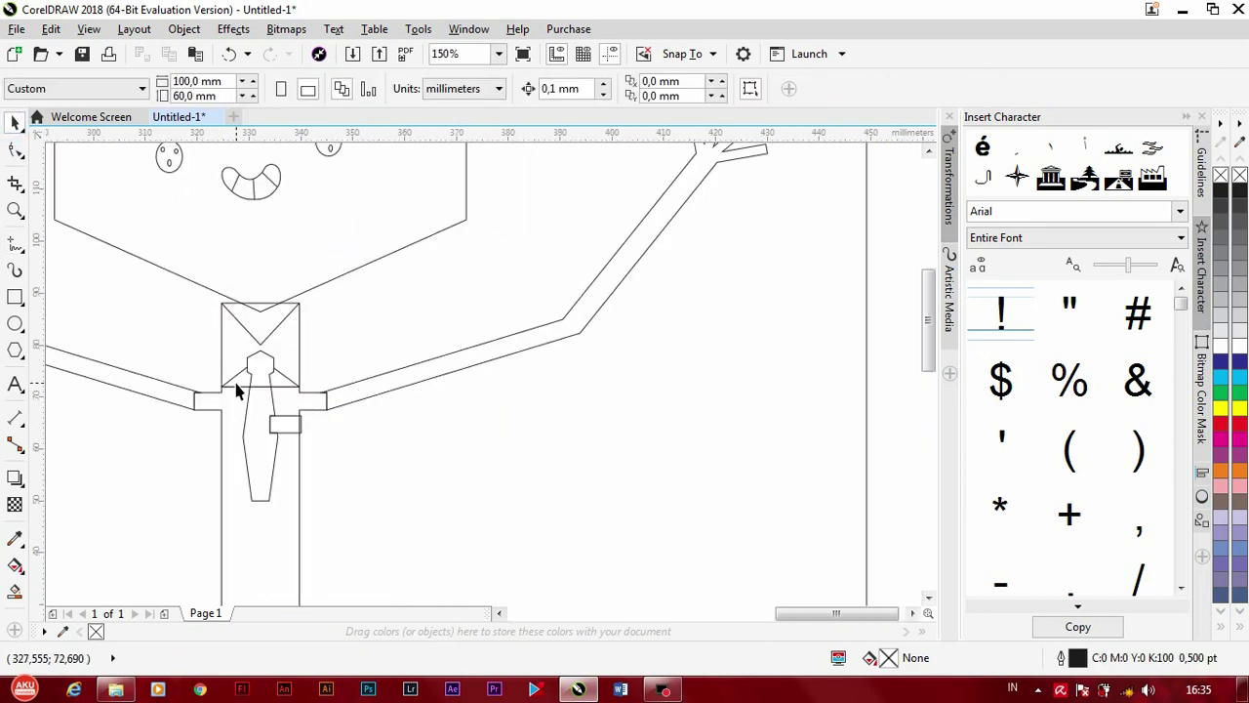
scroll(236, 391, "up", 1)
scroll(239, 390, "down", 1)
key("shift+F9")
left_click(238, 390)
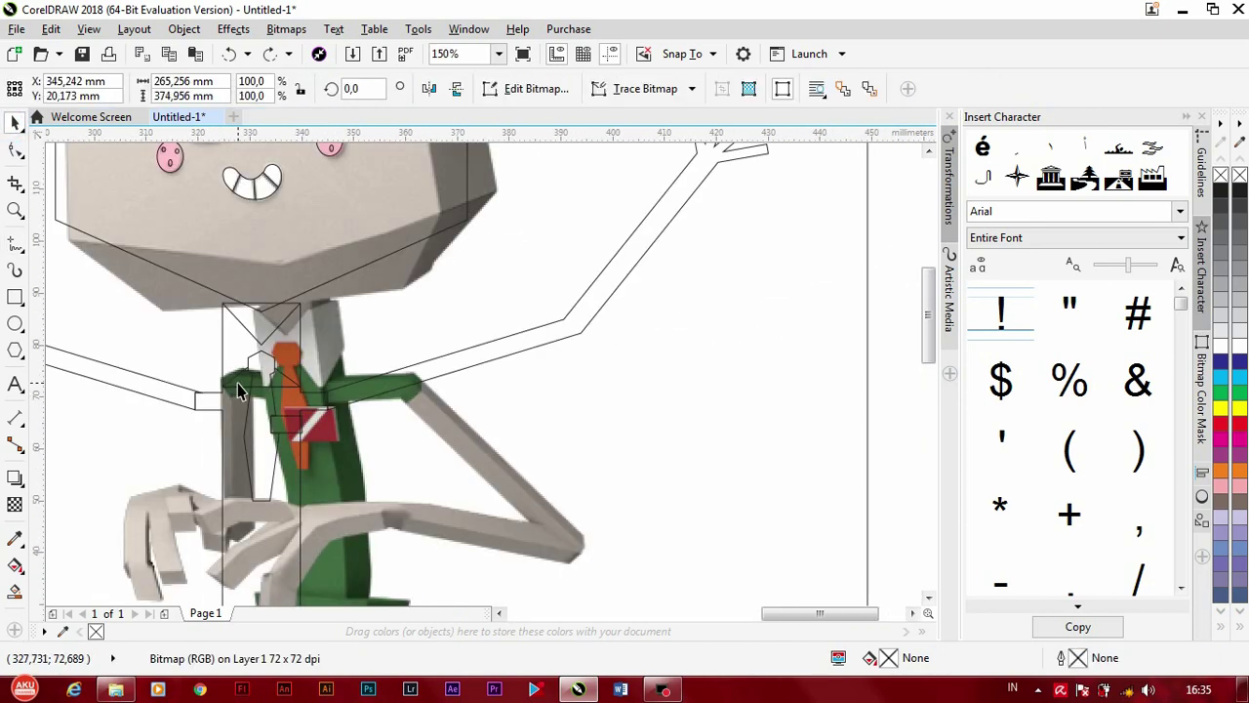
left_click(287, 390)
scroll(288, 394, "up", 1)
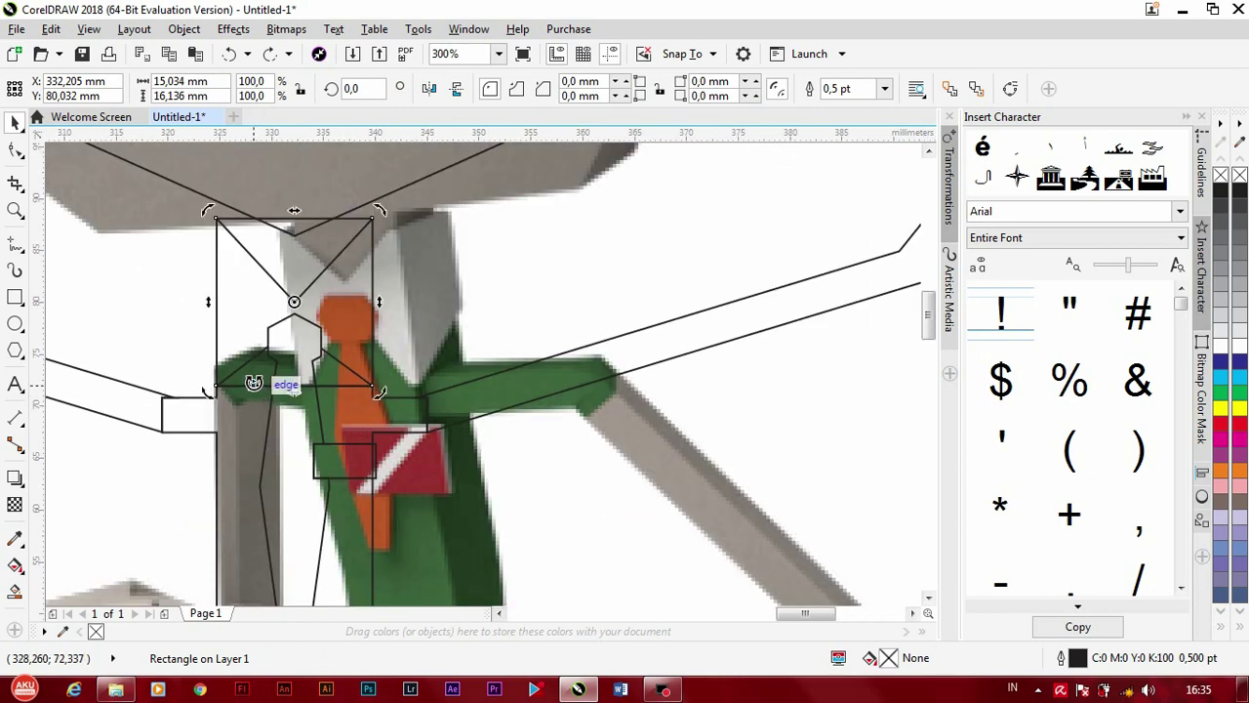
left_click(253, 383, "shift")
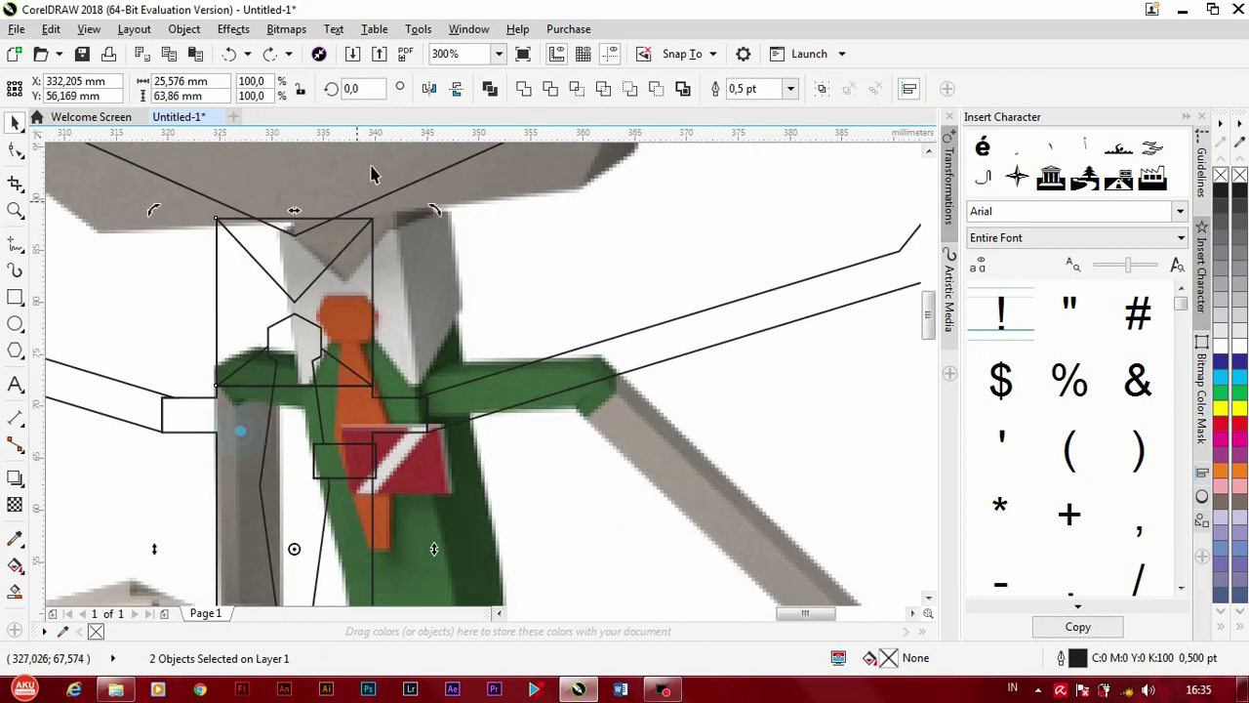
scroll(760, 355, "down", 3)
key("ctrl+v")
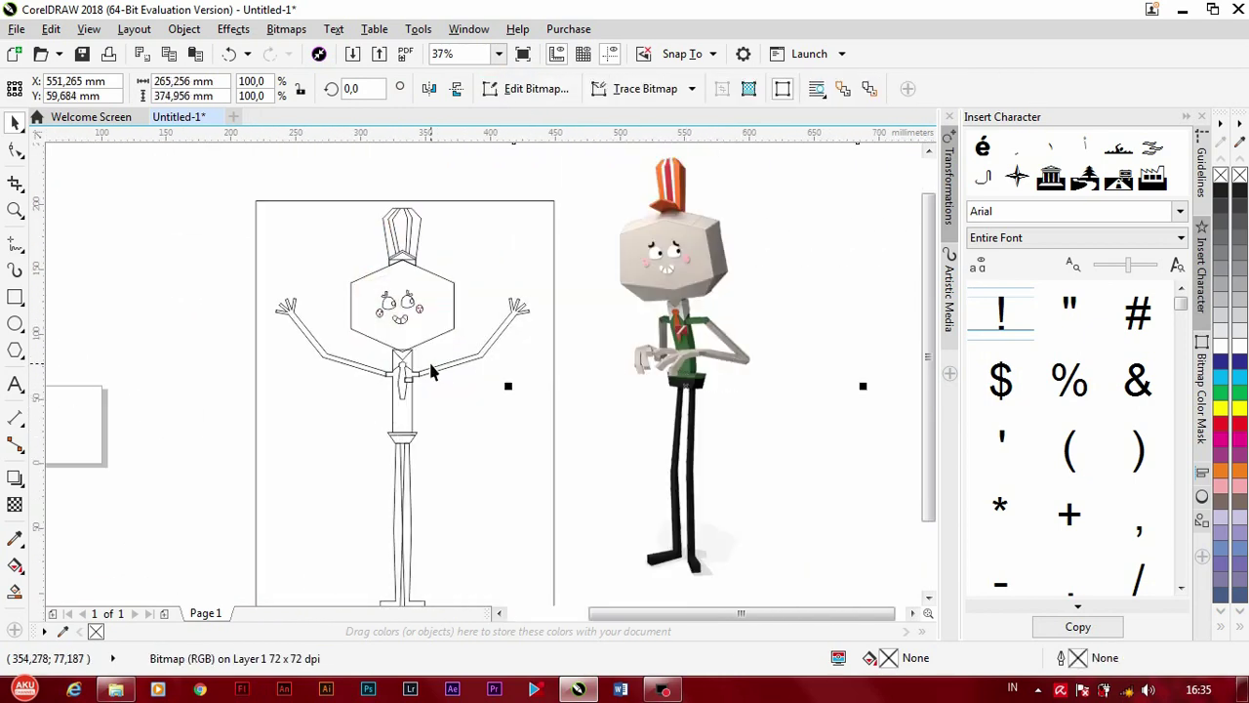
scroll(428, 359, "down", 1)
Step: Delete the reference picture and drag a copy of the outlined character to the right
middle_click_drag(388, 313, 359, 303)
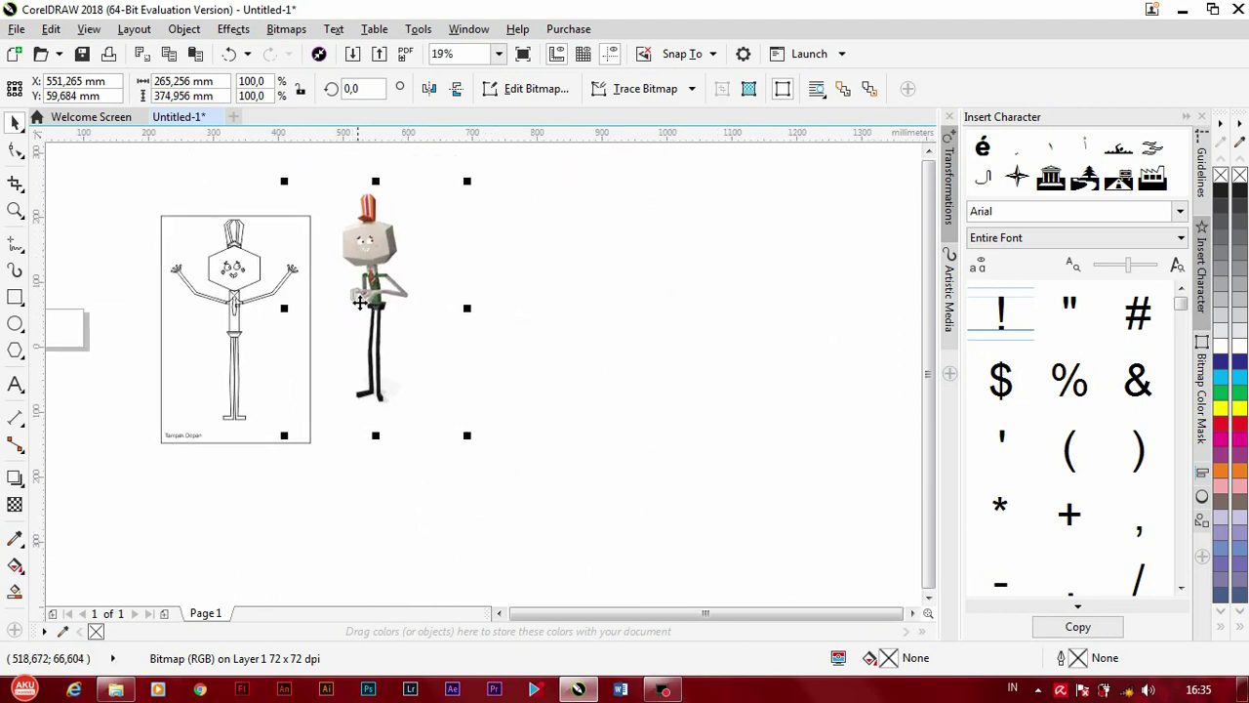
key("Delete")
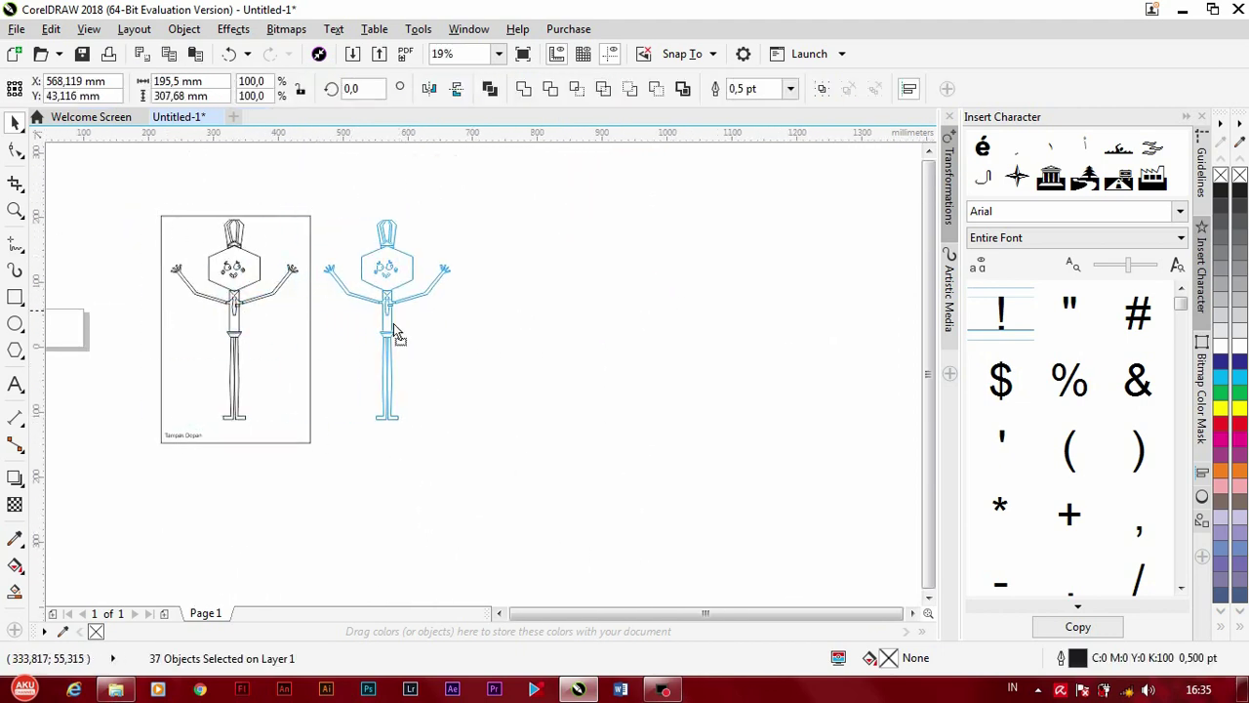
left_click_drag(237, 335, 408, 335)
Step: Duplicate the frame to the right with a right-anchored Position transformation, then group the copied figure
left_click(308, 326)
left_click(949, 190)
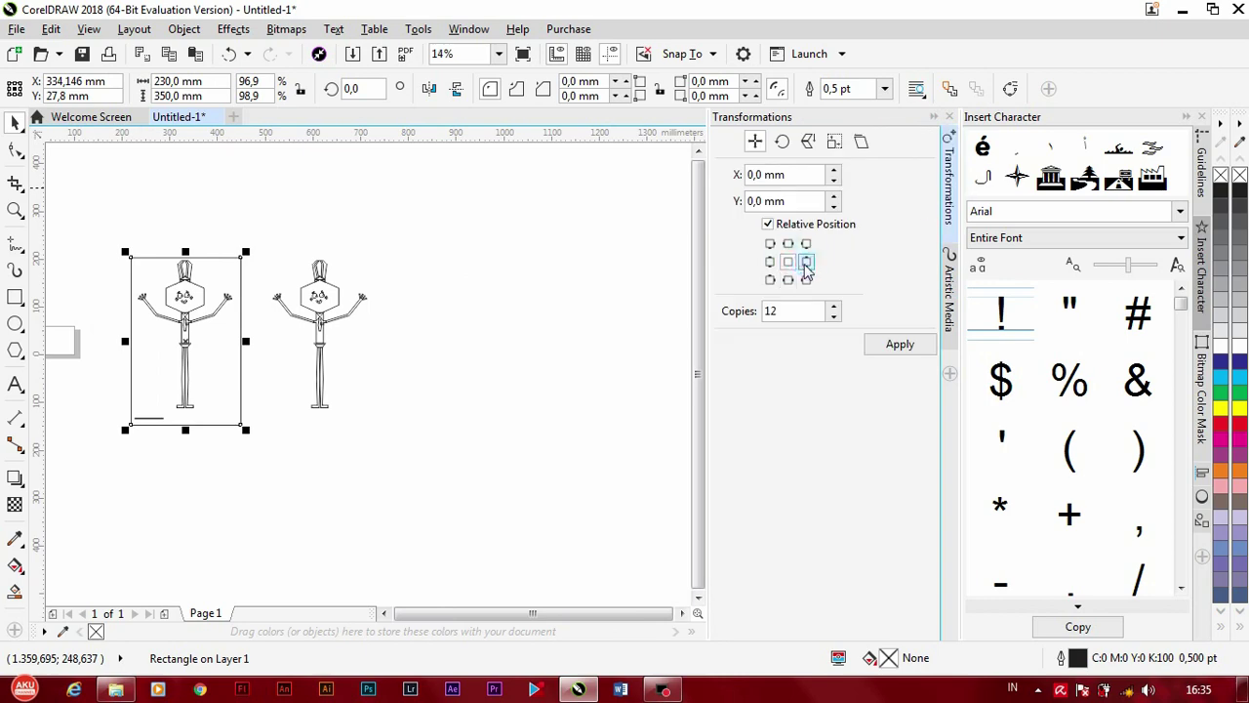
left_click(889, 342)
left_click(413, 391)
left_click_drag(257, 234, 401, 415)
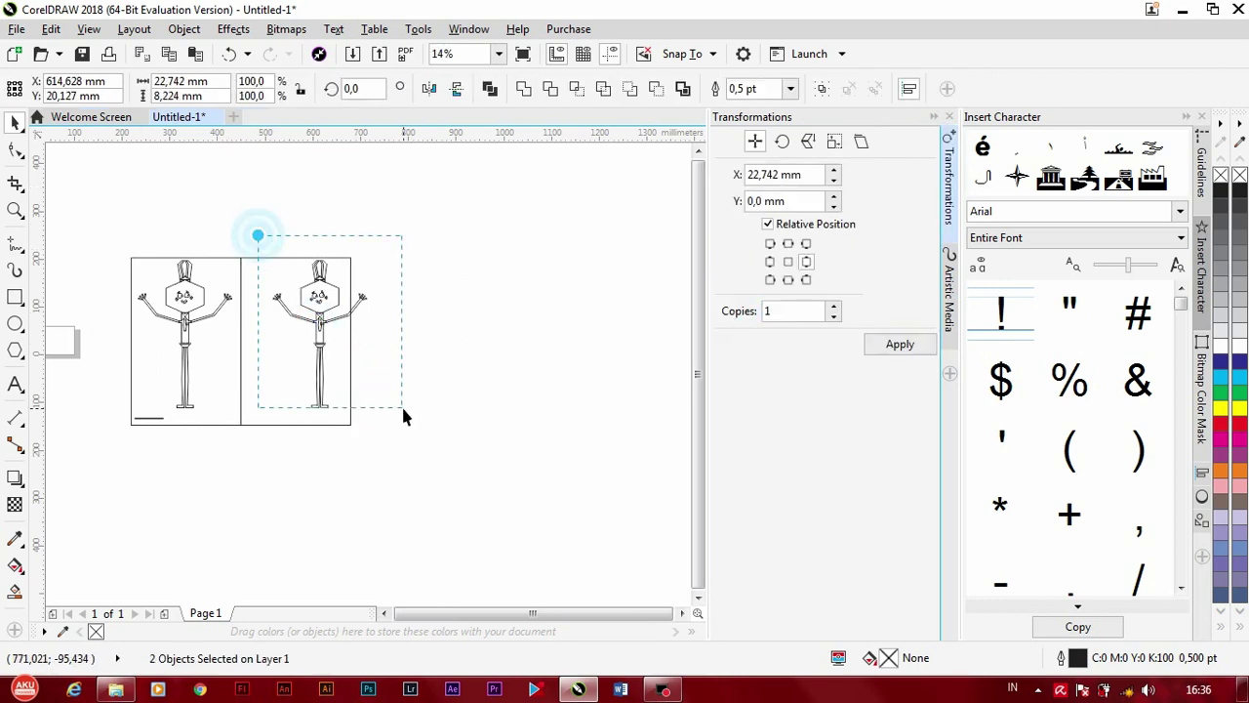
key("ctrl+g")
left_click(239, 420, "shift")
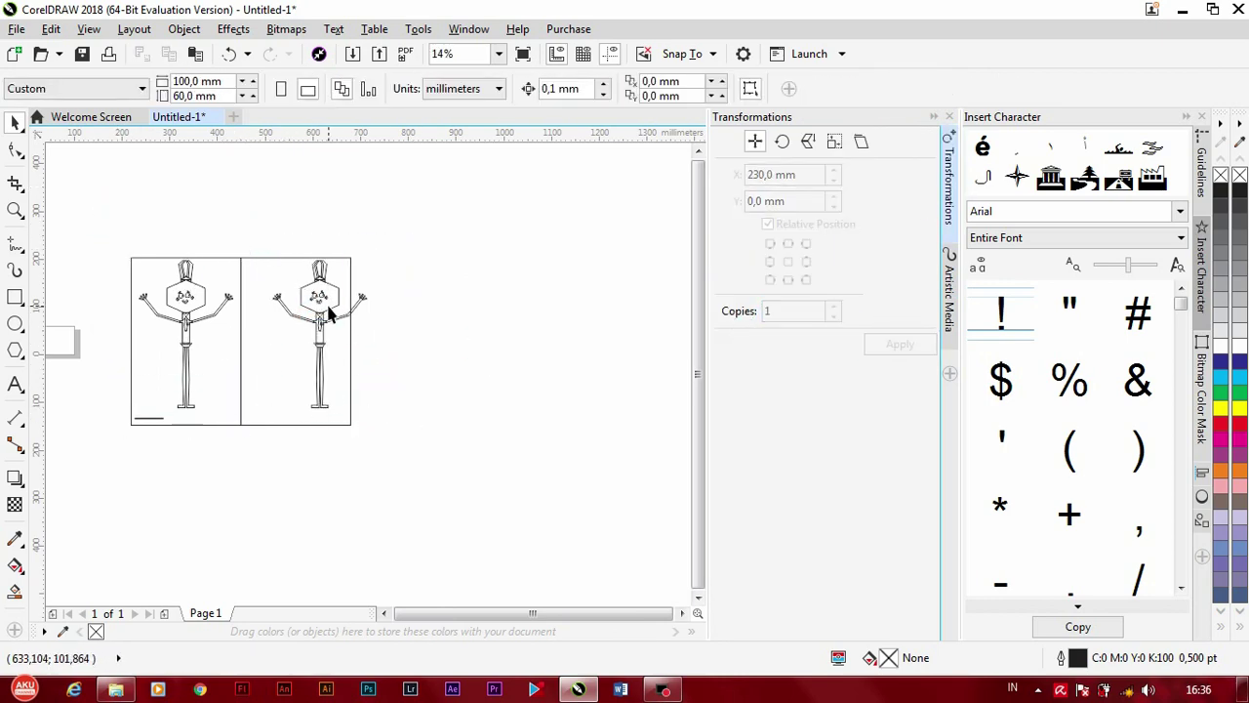
Step: Copy the 'Tampak Depan' label into the right frame and change it to 'Tampak Samping'
scroll(432, 451, "up", 2)
left_click_drag(237, 517, 432, 538)
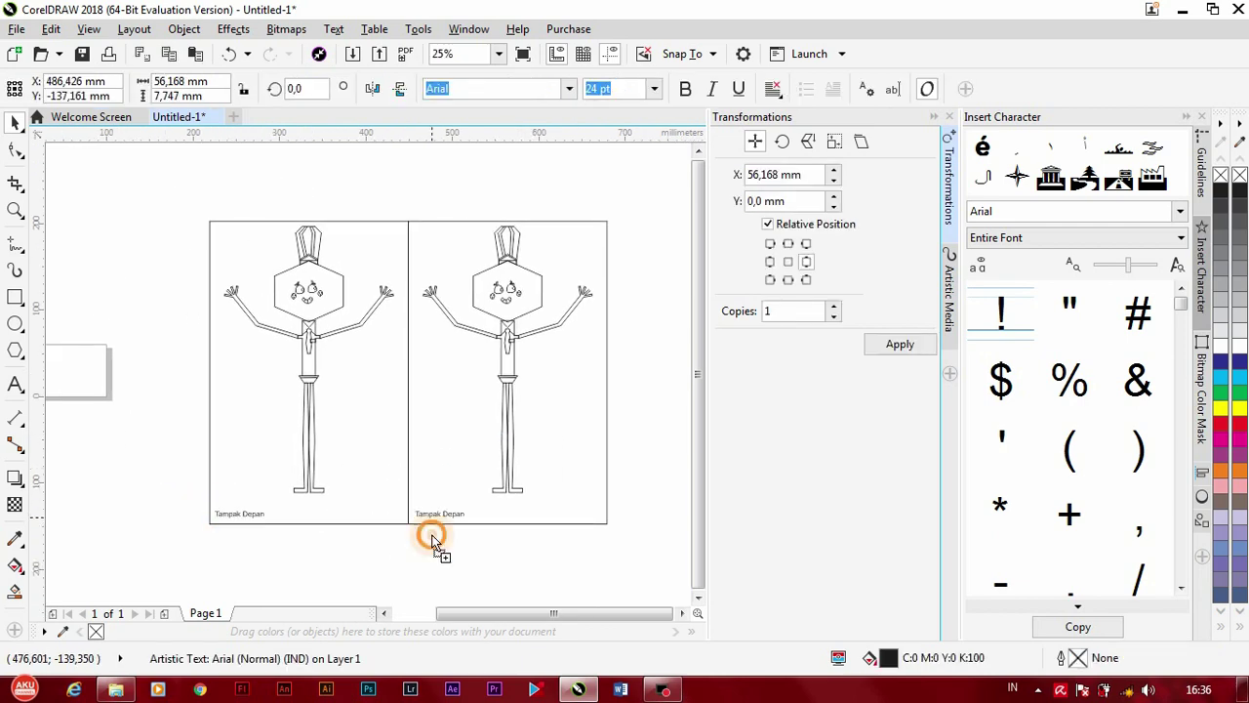
scroll(392, 485, "up", 1)
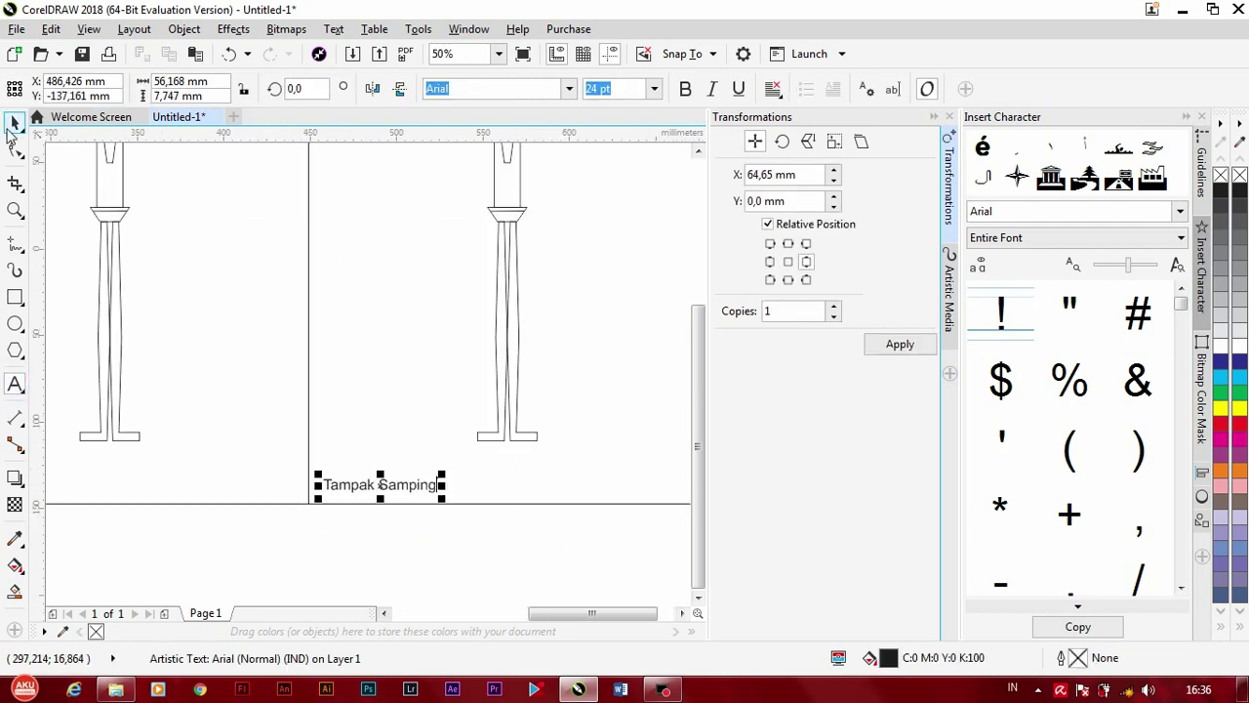
left_click(12, 123)
Step: Delete the copied figure group from the right frame and select the hat-top guideline
scroll(248, 474, "down", 2)
scroll(356, 378, "down", 1)
left_click(349, 347)
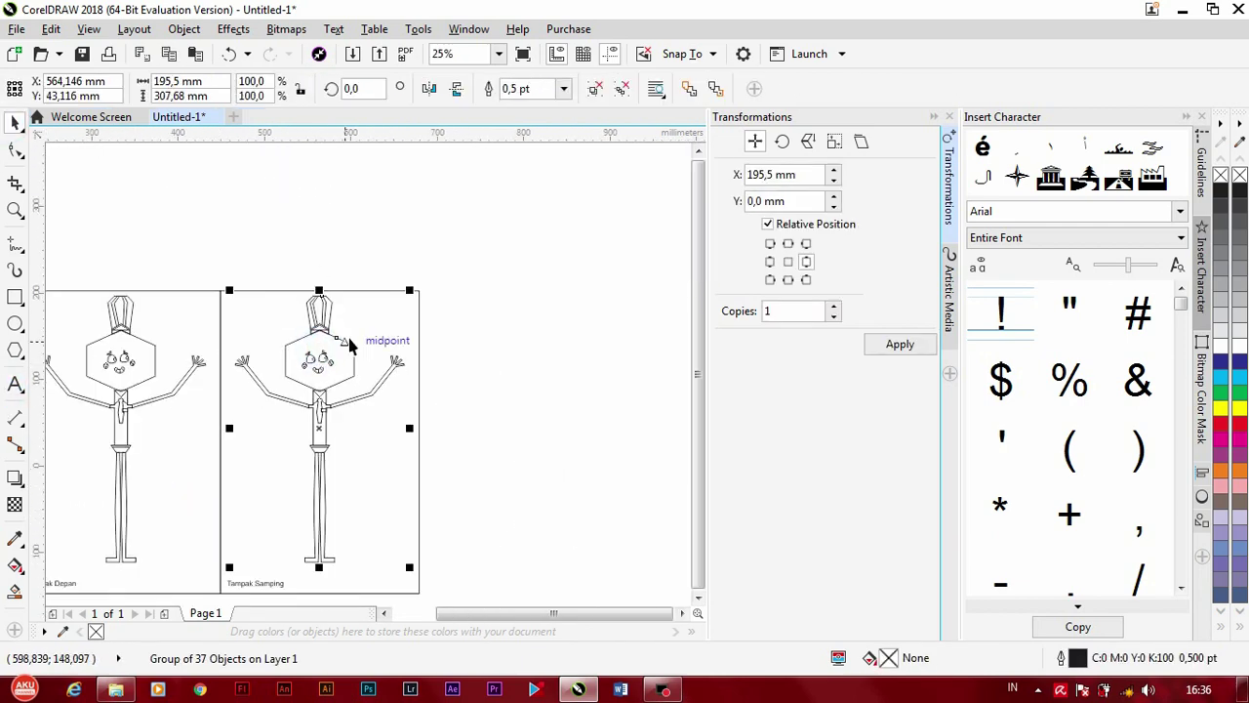
key("Delete")
scroll(237, 227, "left", 2, "ctrl")
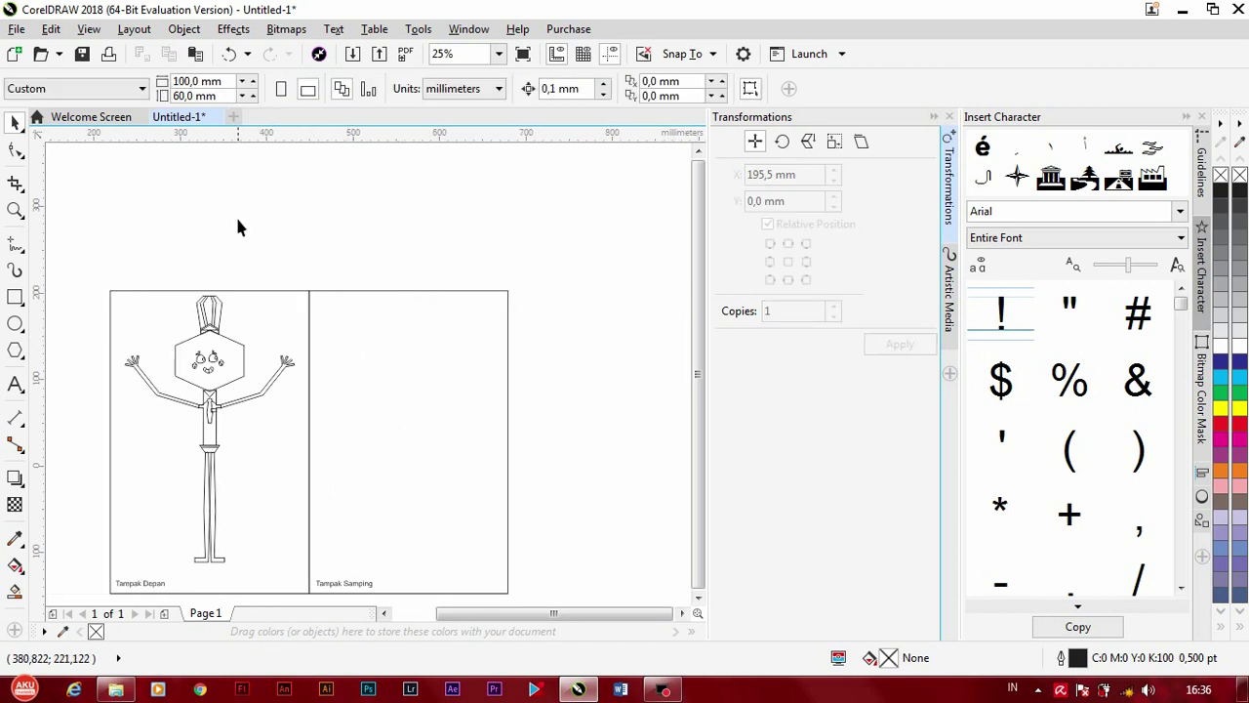
left_click(252, 292)
scroll(462, 299, "up", 1)
scroll(347, 293, "up", 1)
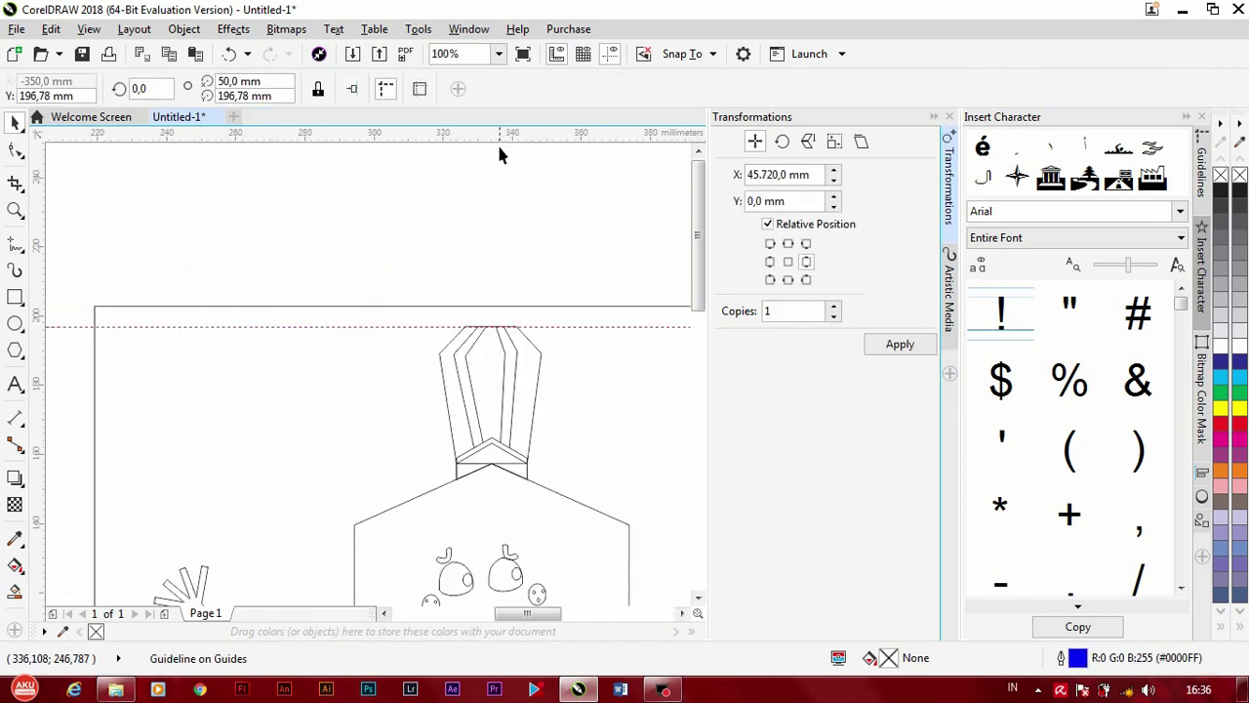
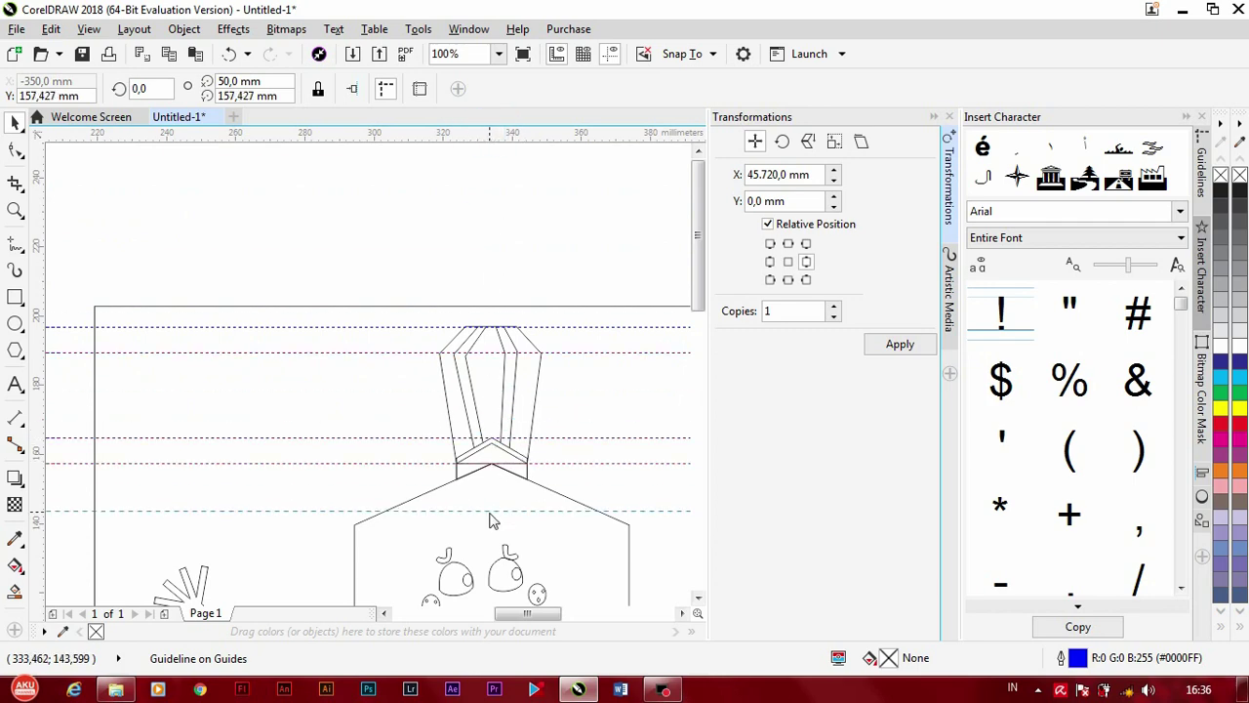
Step: Drag a horizontal guideline from the top ruler down to the front-view character's waist node
scroll(493, 534, "down", 2)
scroll(474, 511, "up", 1)
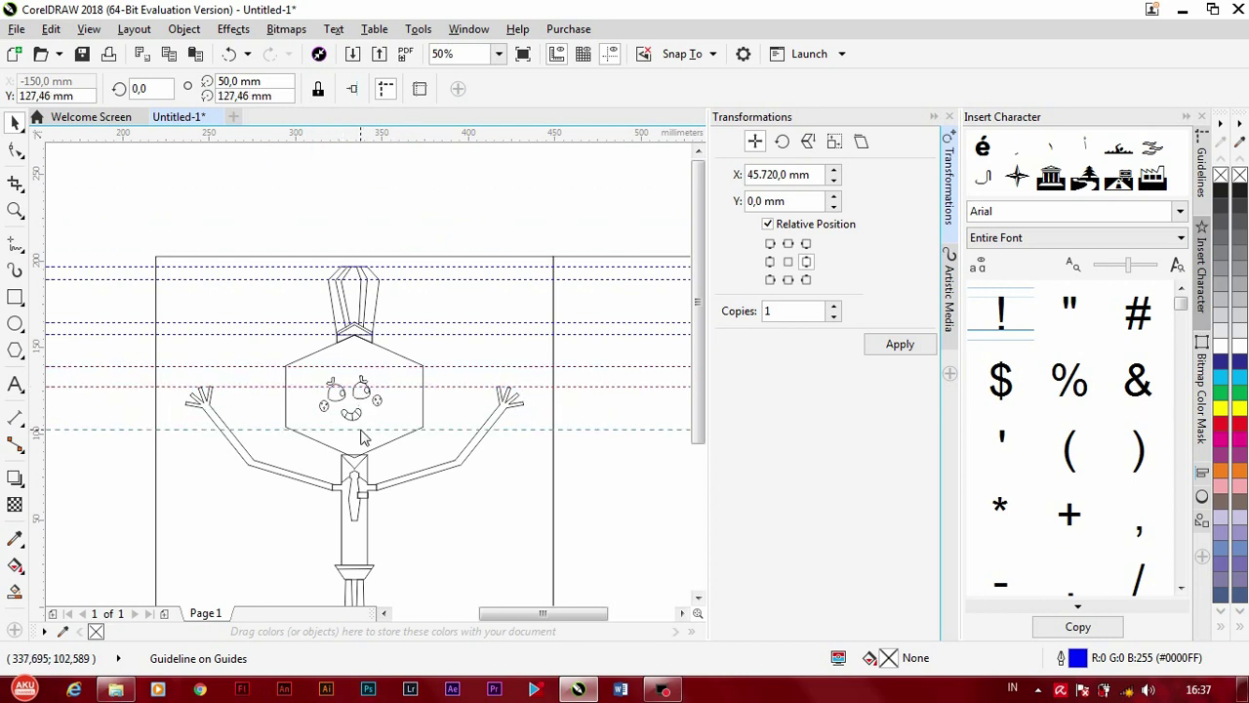
scroll(362, 437, "up", 1)
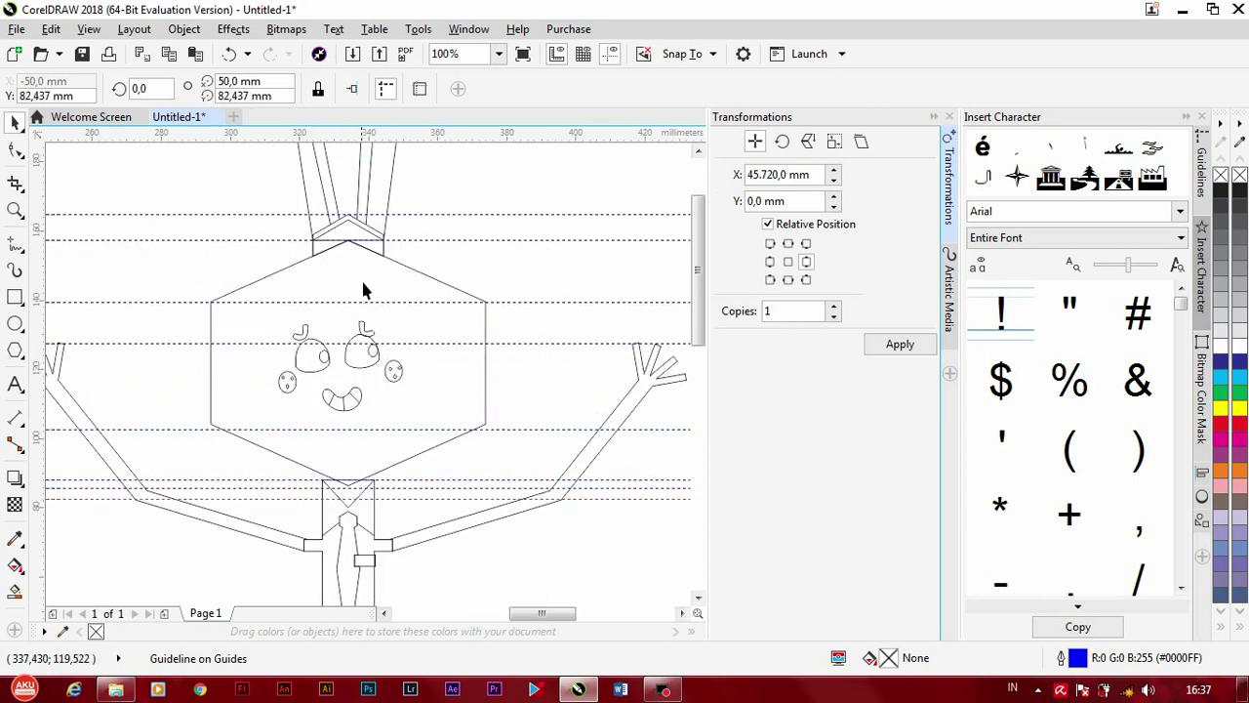
scroll(353, 558, "down", 2)
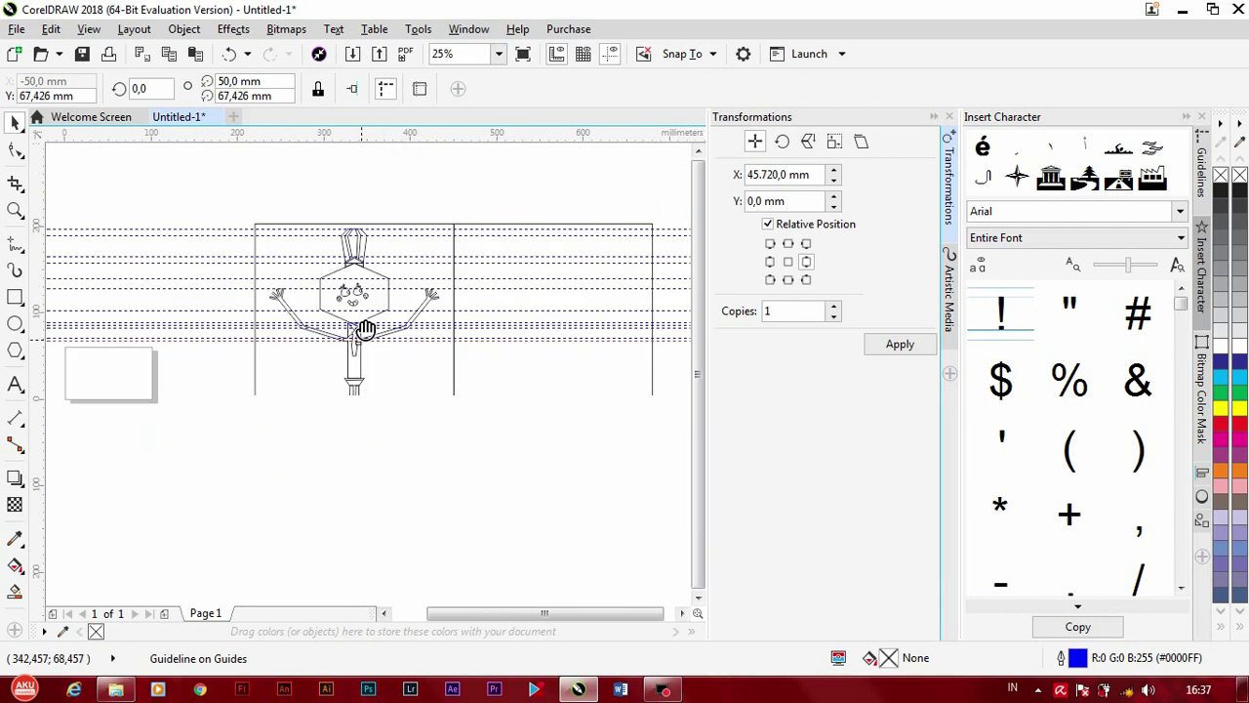
scroll(362, 326, "up", 1)
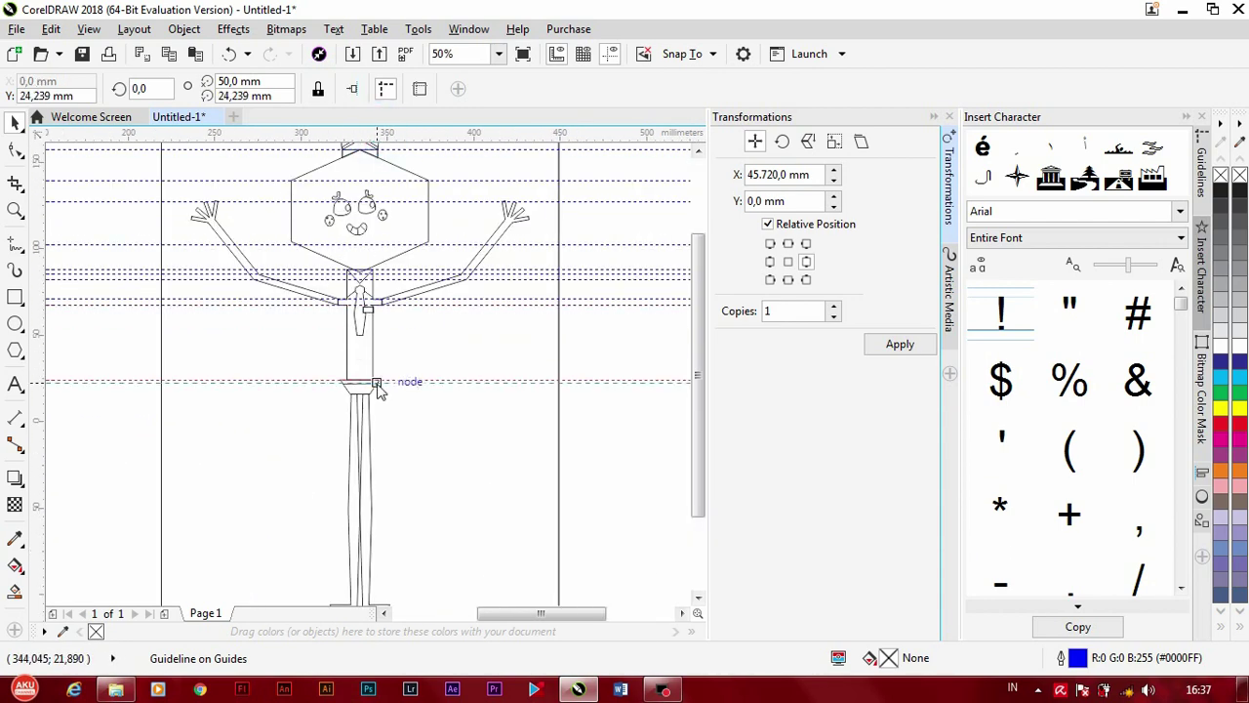
left_click_drag(374, 129, 371, 516)
scroll(387, 306, "down", 1)
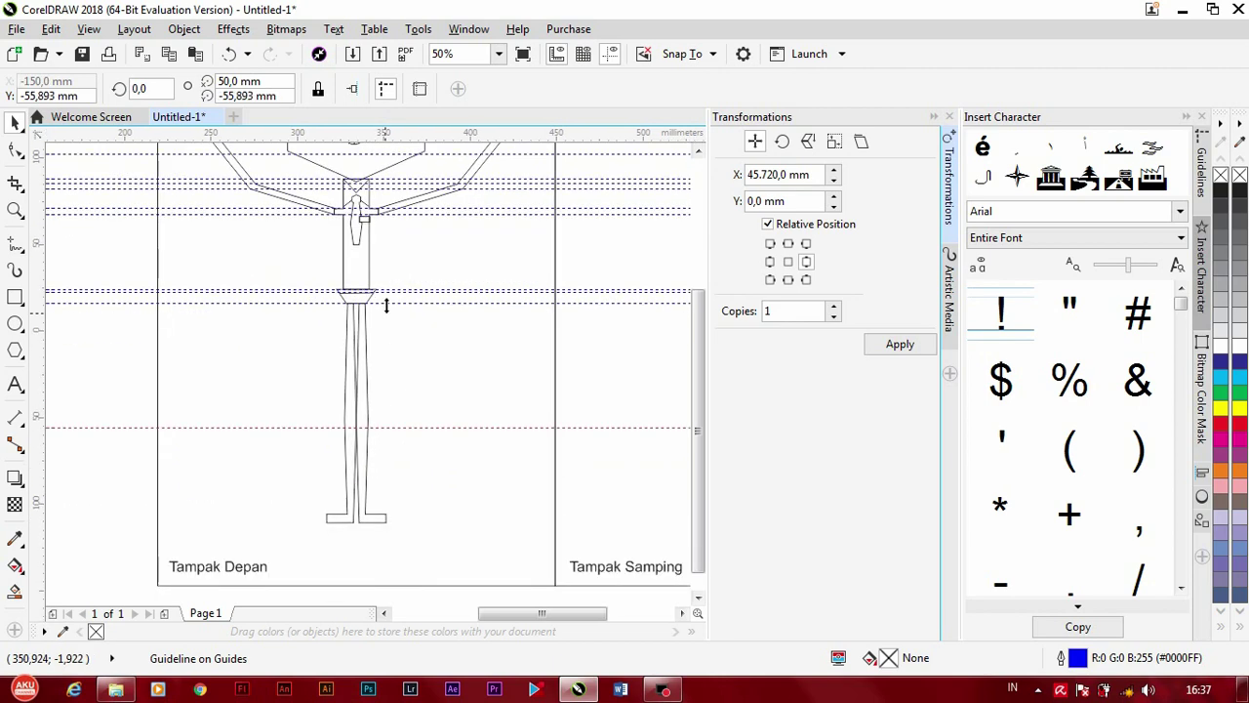
scroll(410, 371, "down", 1)
scroll(287, 332, "up", 3)
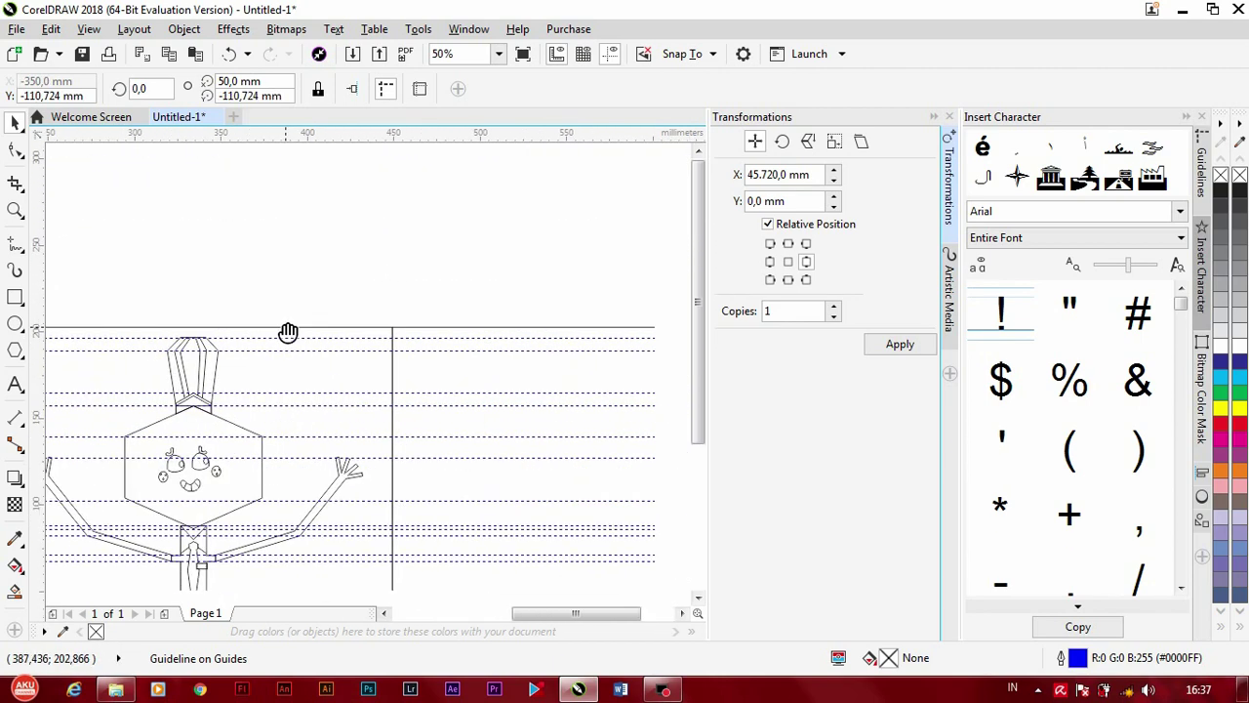
scroll(81, 320, "down", 3)
Step: Draw a hexagon over the front-view character's hat
left_click(16, 348)
scroll(268, 348, "up", 4)
left_click_drag(208, 265, 355, 371)
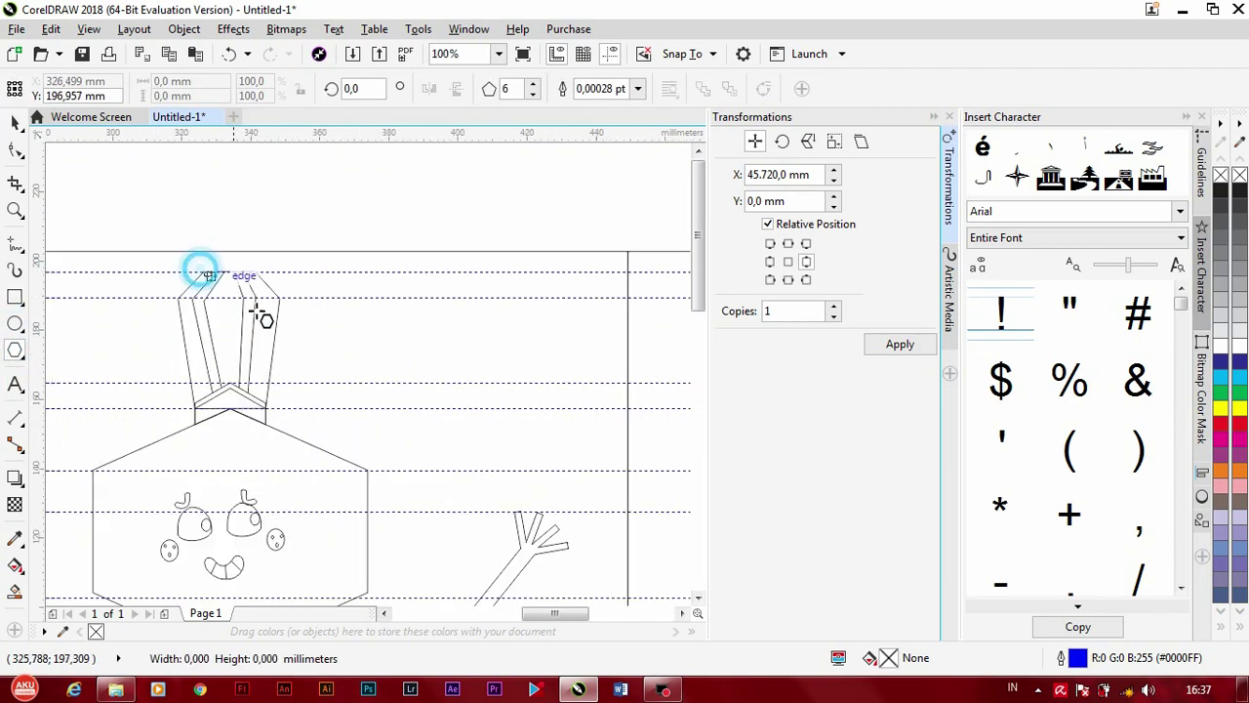
scroll(363, 373, "down", 4)
scroll(237, 342, "up", 4)
key("space")
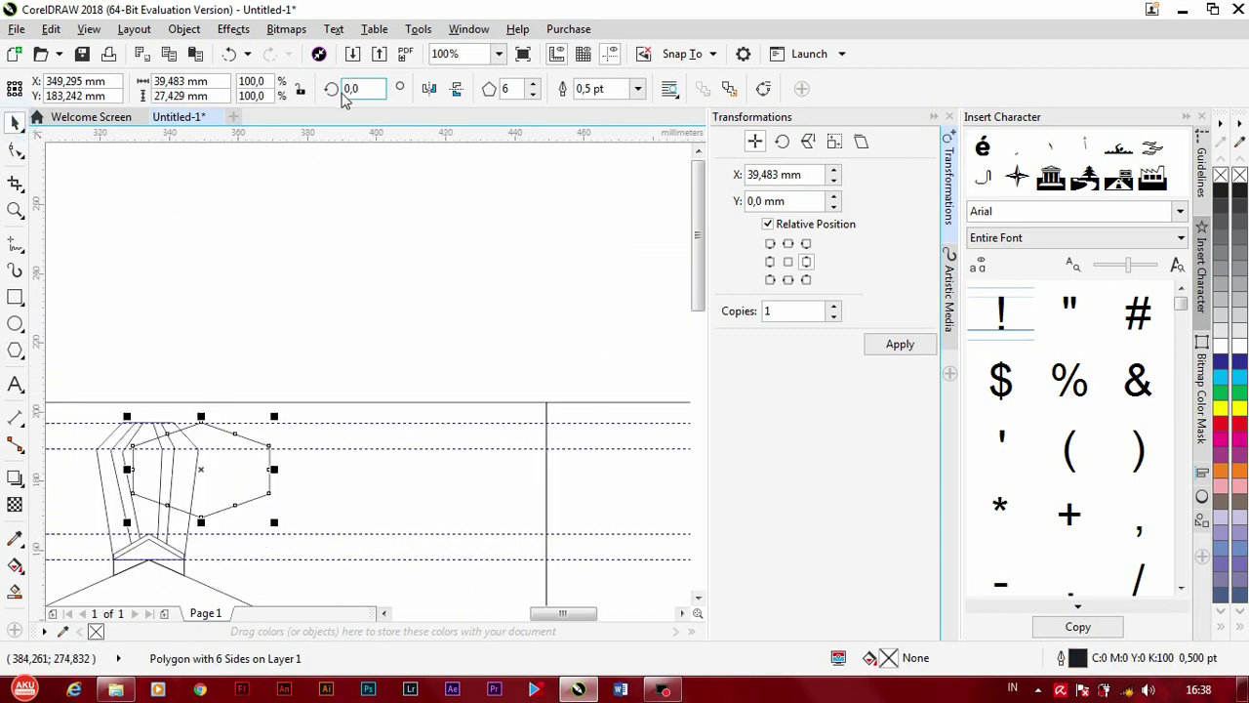
Step: Rotate the hexagon 90° and move it into the side view
left_click(352, 88)
type("9")
key("Return")
left_click(352, 88)
type("90")
key("Return")
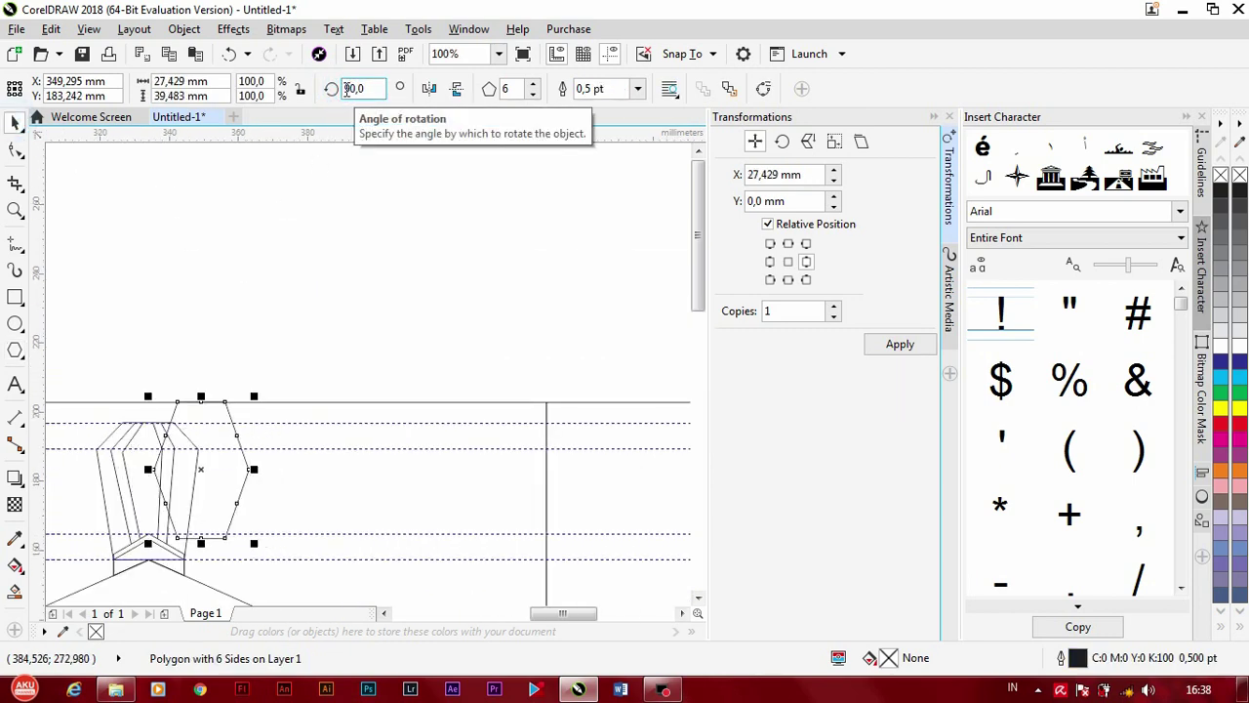
scroll(257, 341, "down", 1)
scroll(256, 340, "up", 1)
mouse_move(257, 340)
left_mouse_down()
mouse_move(591, 377)
mouse_move(631, 355)
left_mouse_up()
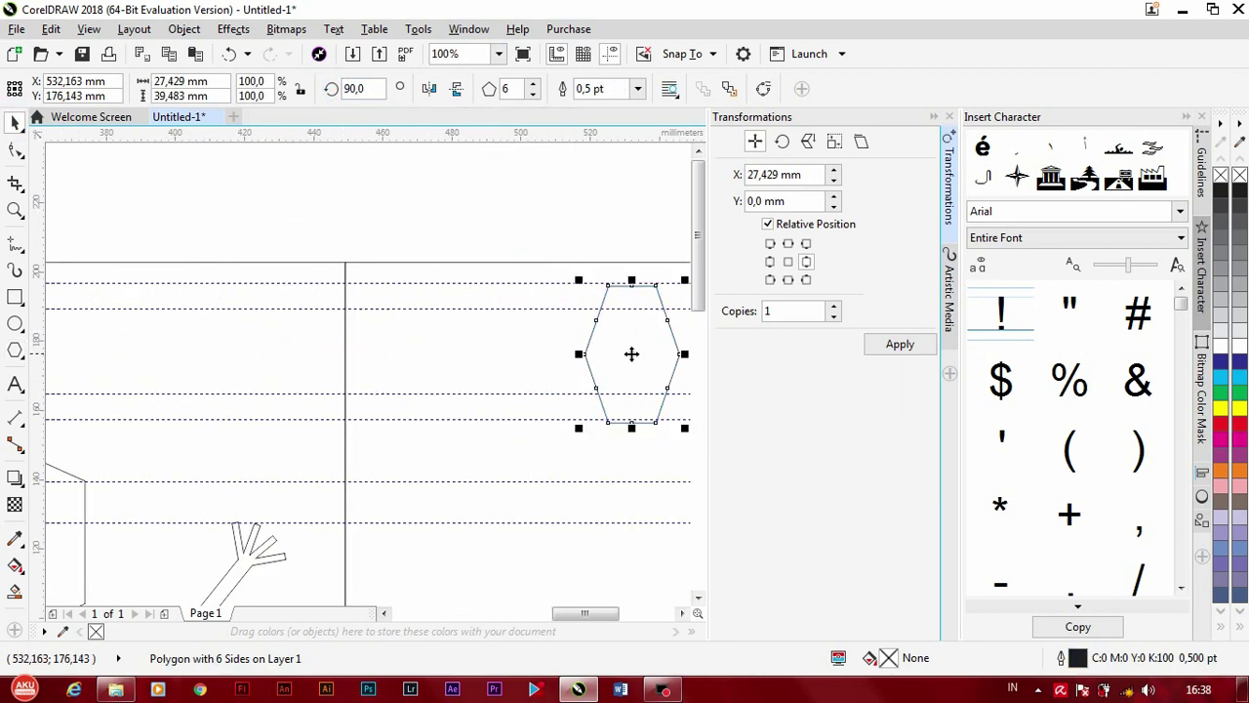
Step: Change a snapping option and snap the hexagon onto the side-view guides
scroll(630, 355, "right", 3)
left_click(317, 176)
left_click(89, 29)
left_click(329, 502)
scroll(443, 407, "up", 2)
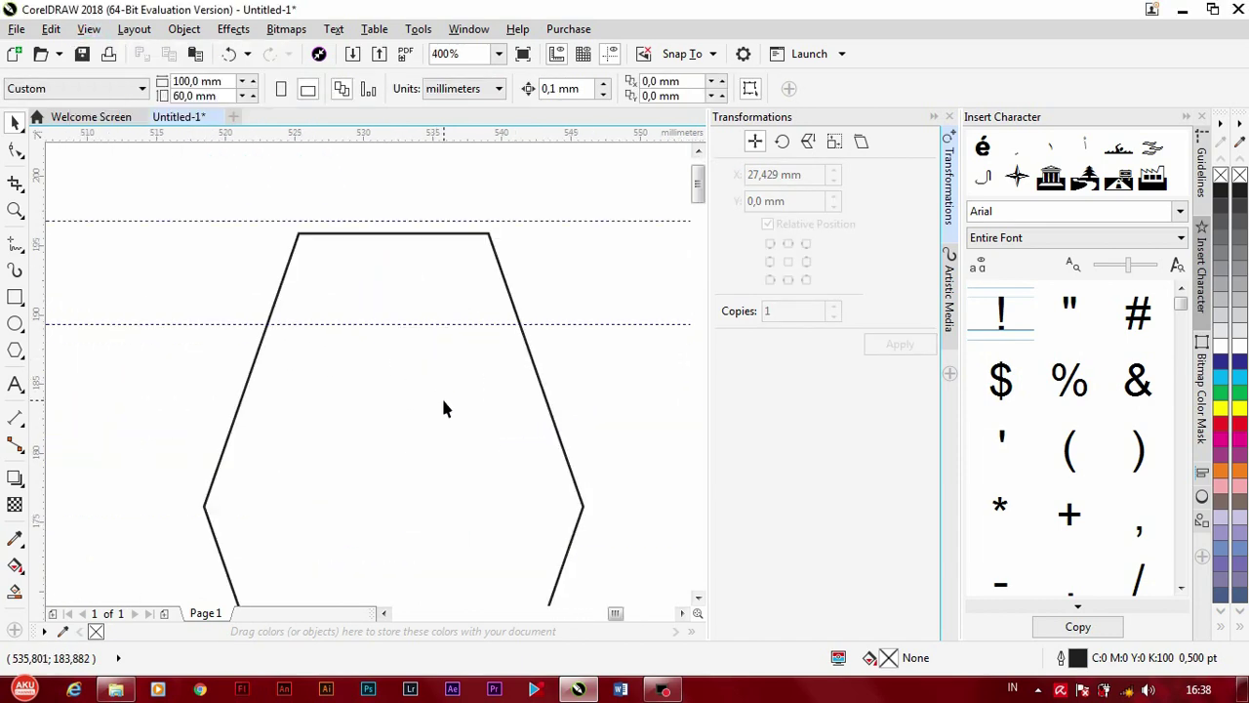
scroll(443, 408, "down", 1)
left_click_drag(443, 407, 504, 407)
scroll(417, 408, "down", 2)
scroll(413, 440, "up", 1)
scroll(382, 422, "down", 1)
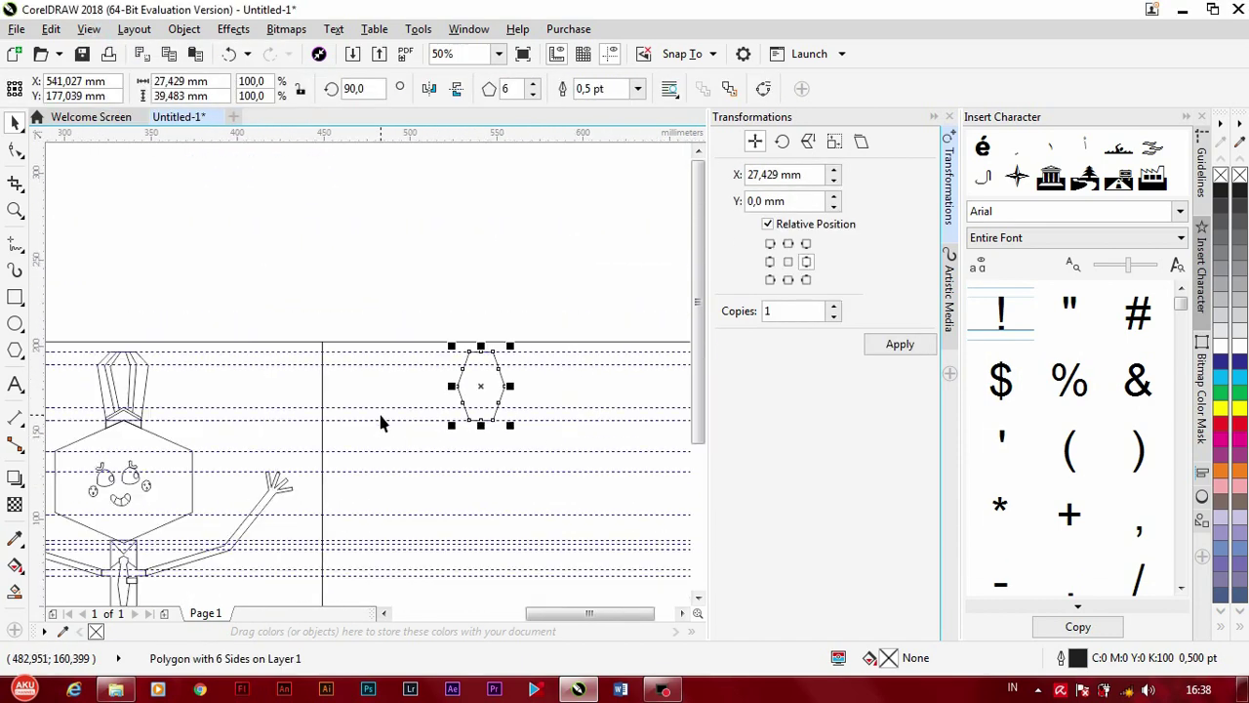
Step: Draw a thin rectangular brim at the hexagon's base
left_click(15, 297)
left_click_drag(495, 421, 440, 406)
scroll(469, 385, "up", 1)
Step: Convert the hexagon to curves and raise both side nodes to taper the hat
key("F10")
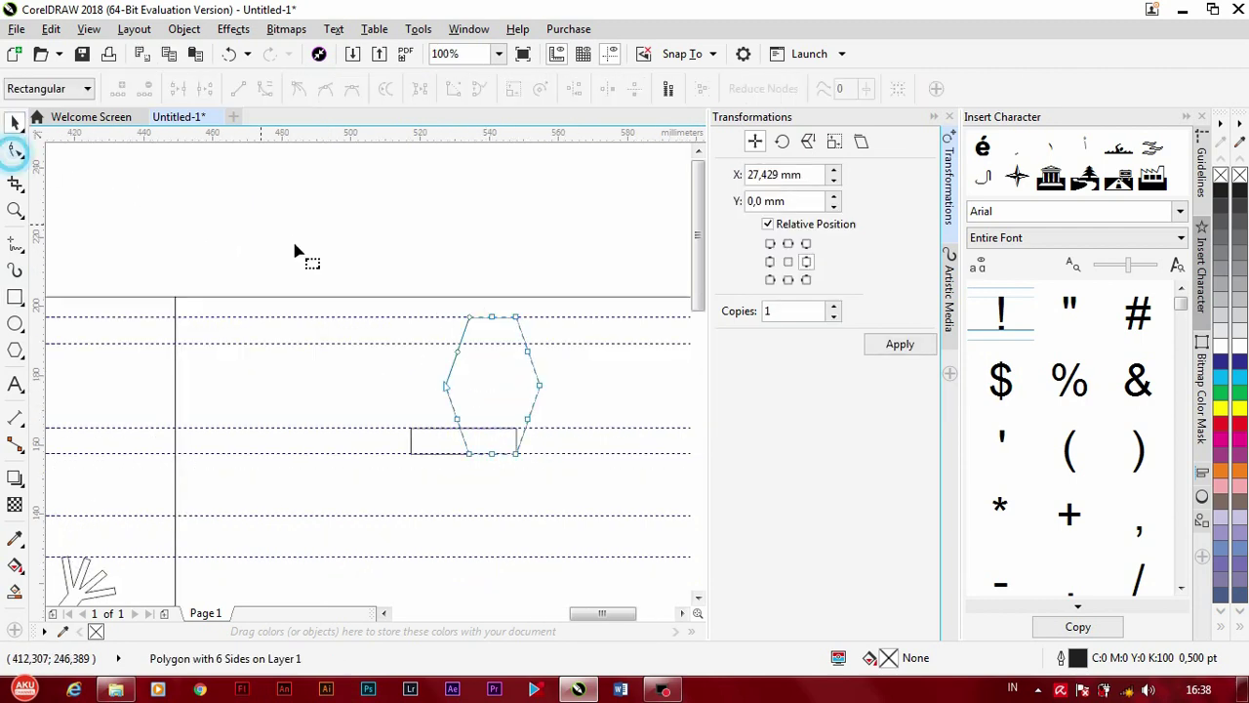
left_click(16, 121)
key("ctrl+q")
key("F10")
left_click(459, 353)
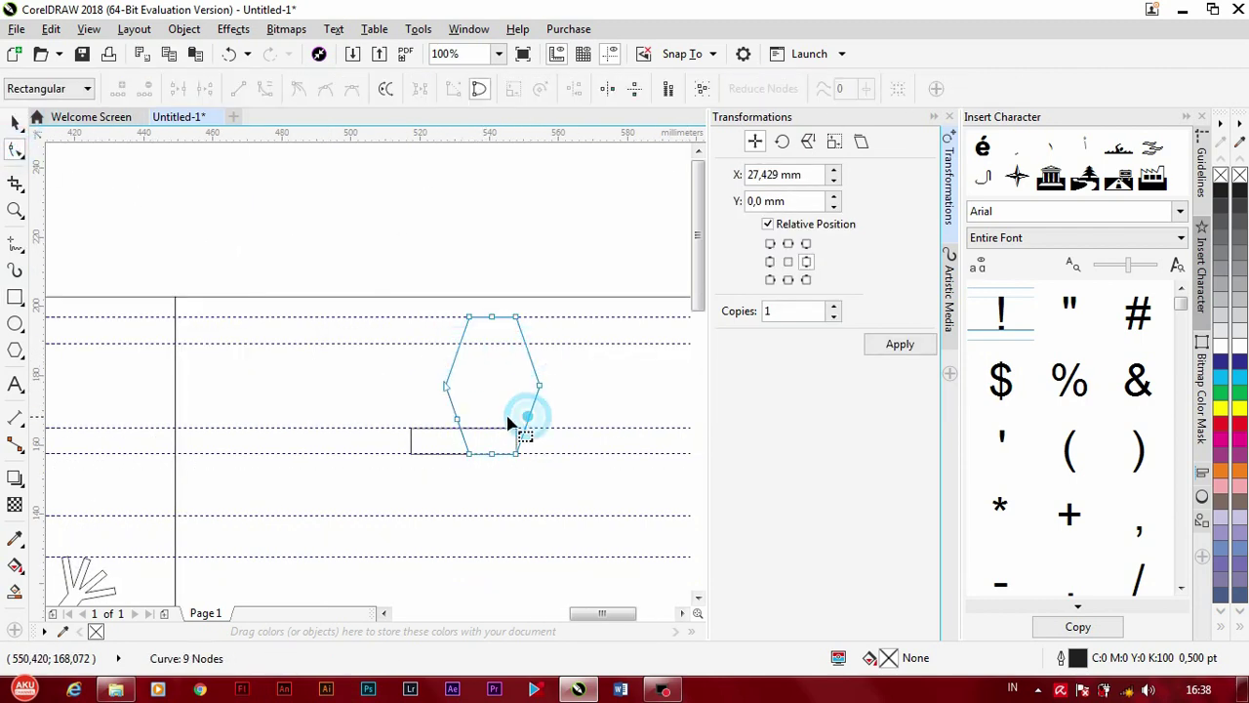
left_click_drag(445, 386, 446, 344)
left_click_drag(539, 387, 537, 344)
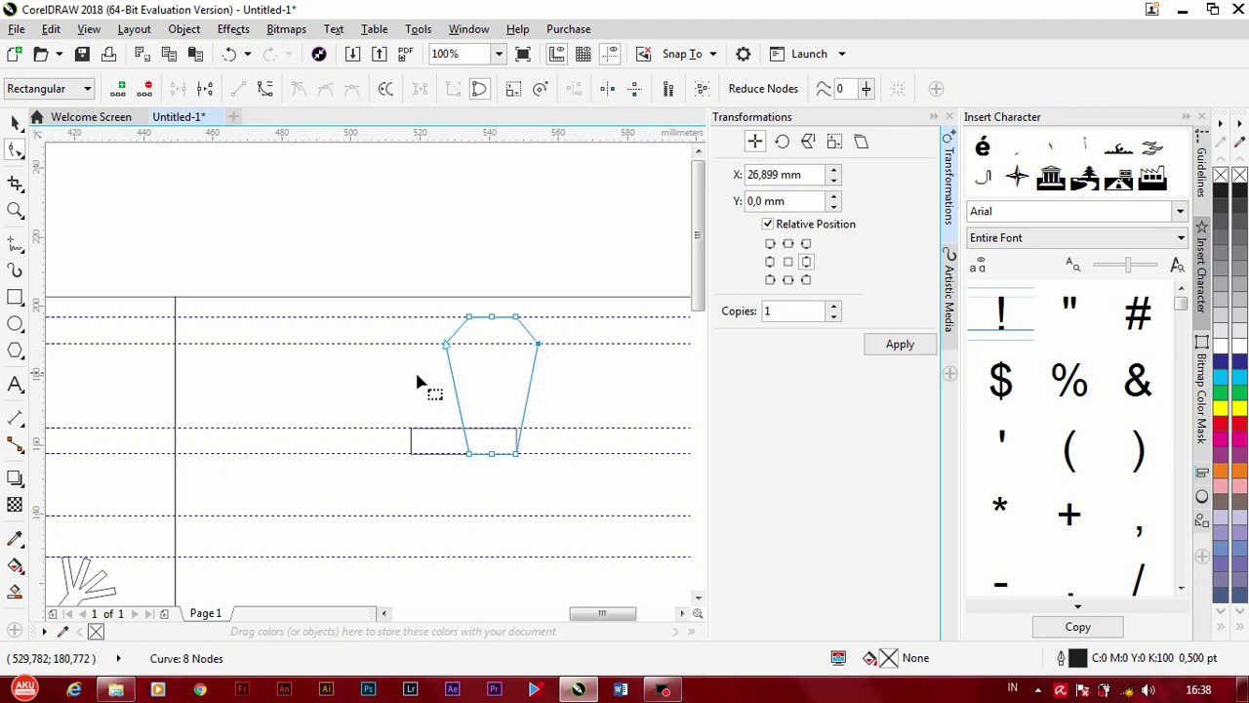
Step: Select the brim and hat outline together, then reselect the hat shape alone
key("space")
left_click(518, 435)
left_click(455, 390, "shift")
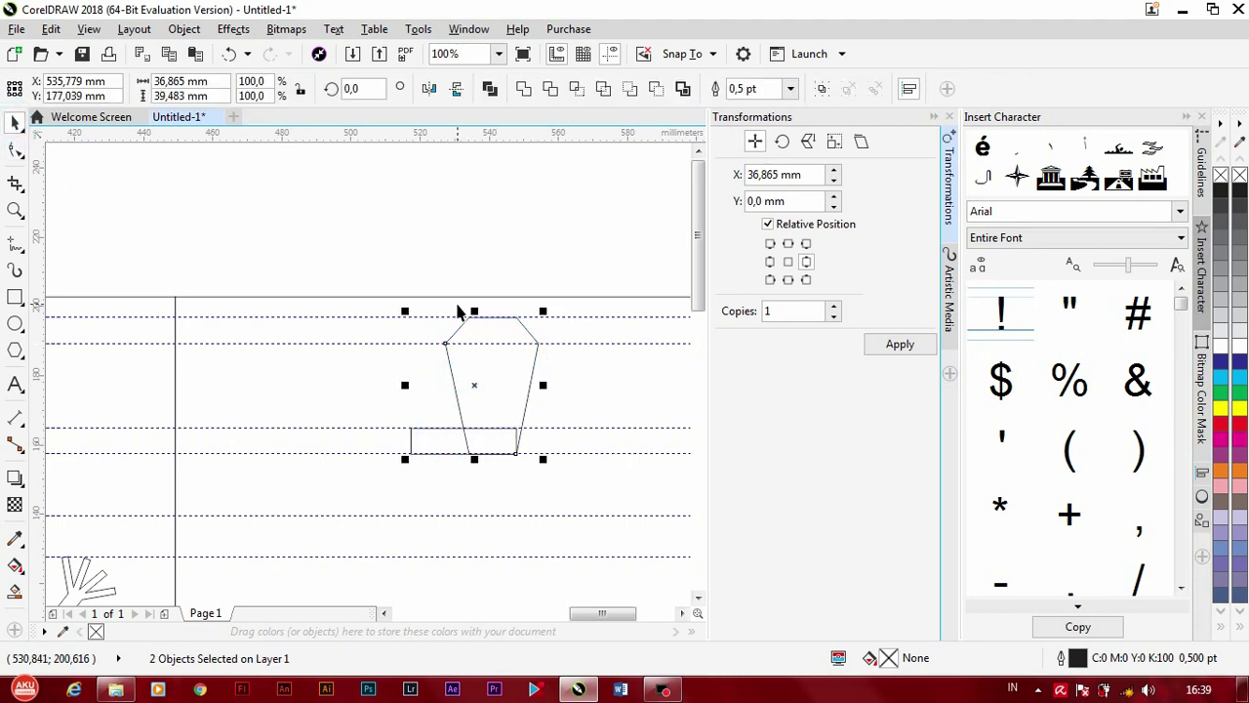
scroll(325, 385, "down", 2)
left_click(438, 364)
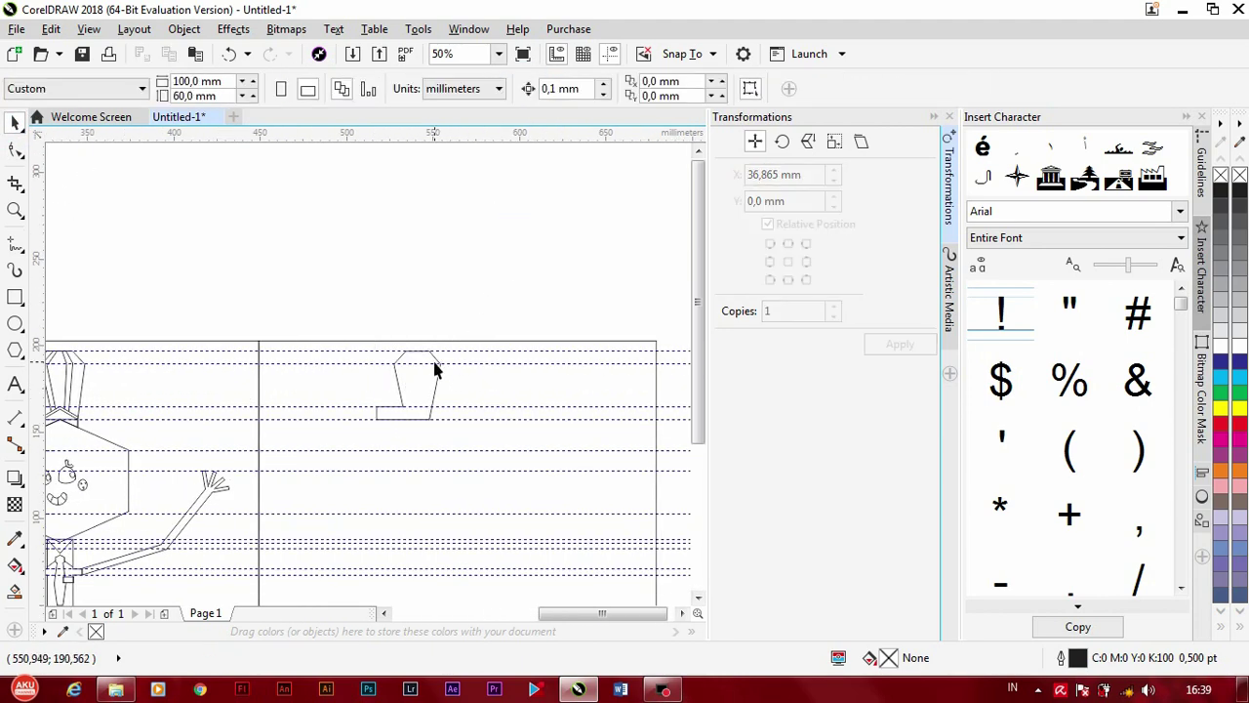
left_click(436, 365)
scroll(435, 362, "up", 1)
left_click(362, 387)
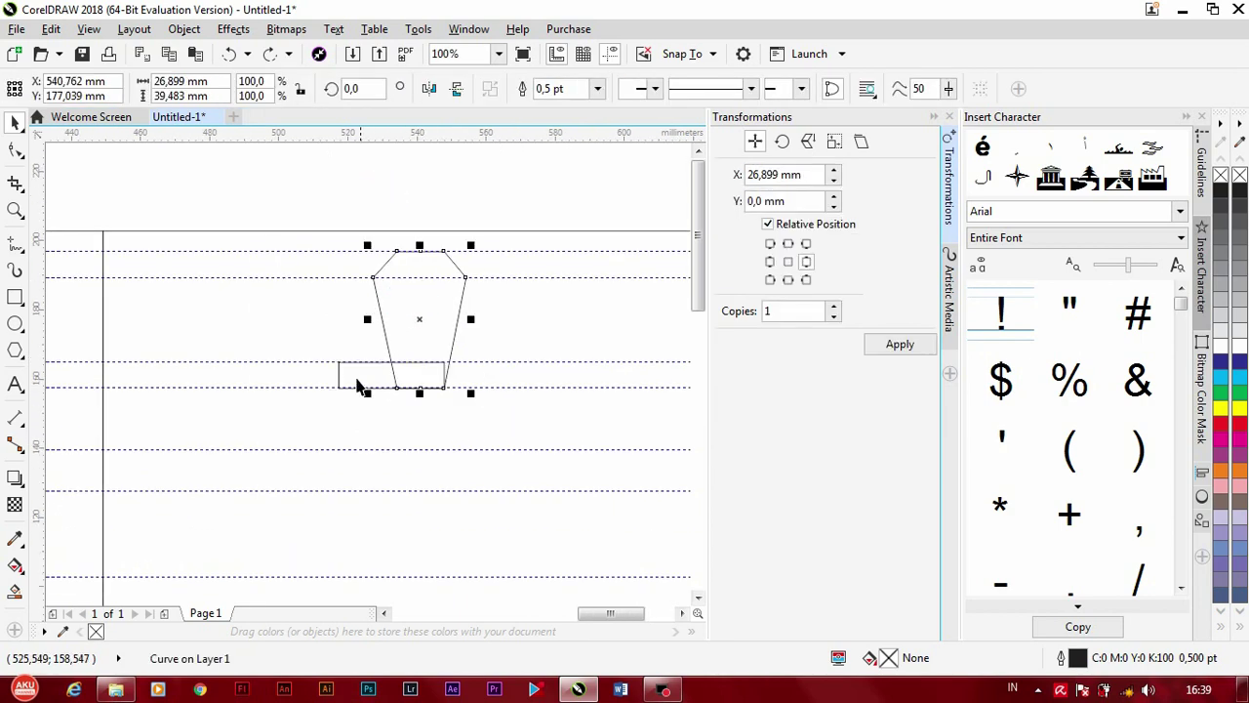
Step: Draw a hexagon for the side-view head and move it up under the hat
left_click(508, 172)
scroll(507, 172, "down", 1)
left_click(15, 350)
left_click_drag(478, 307, 552, 430)
key("space")
left_click_drag(530, 369, 479, 370)
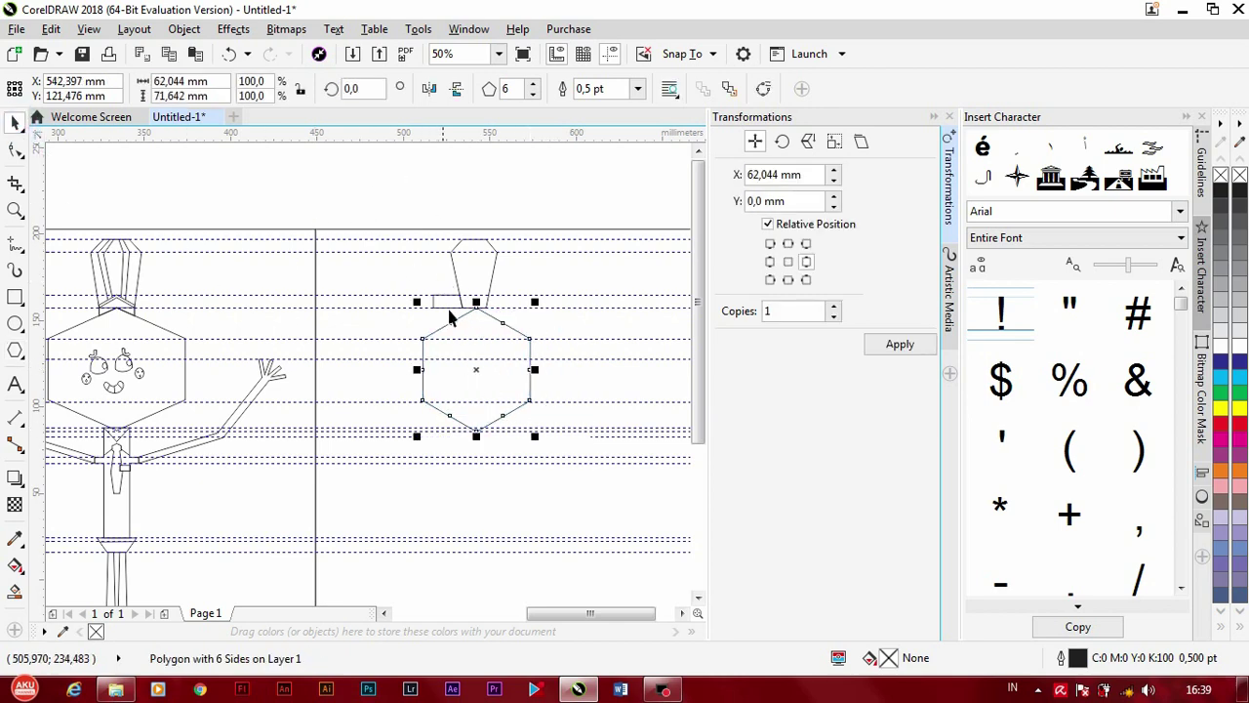
Step: Draw a small rectangle across the top of the side-view hexagon
scroll(450, 319, "up", 1)
scroll(430, 337, "up", 1)
key("F6")
left_click_drag(451, 316, 548, 348)
scroll(123, 368, "down", 1)
scroll(301, 242, "down", 1)
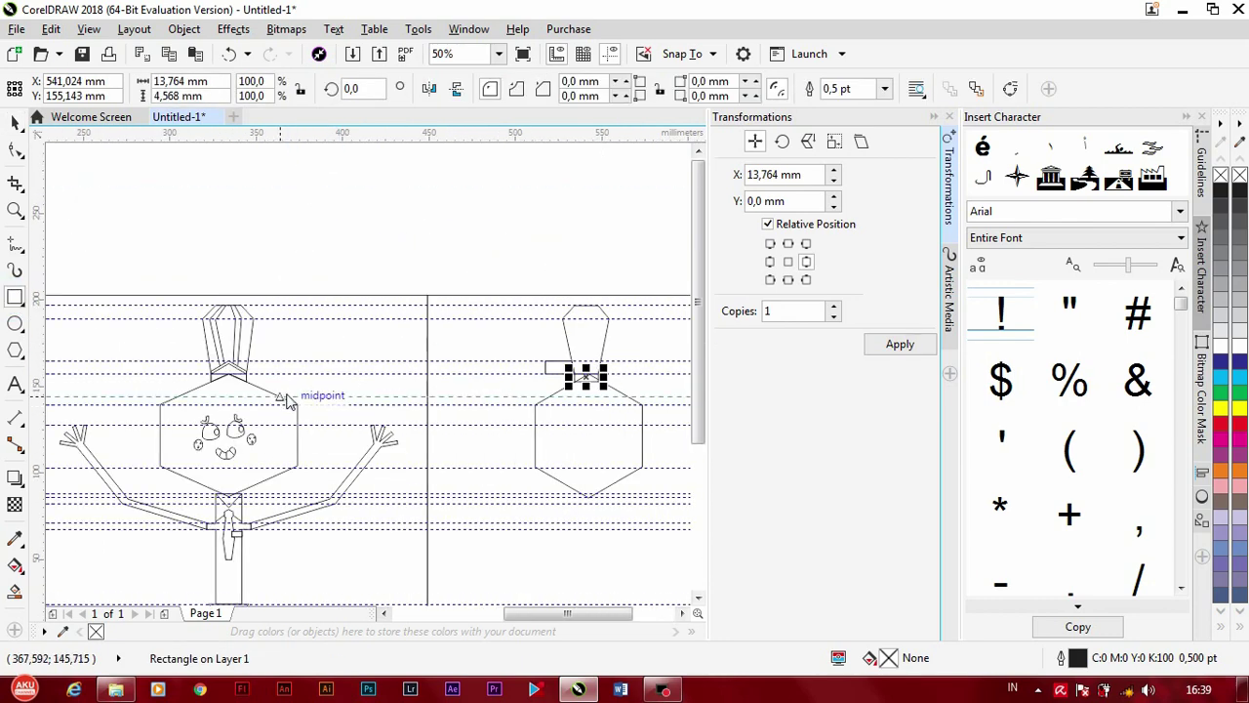
scroll(283, 390, "up", 2)
Step: Move the guideline near the head top onto the hat's lower edge
left_click(212, 298)
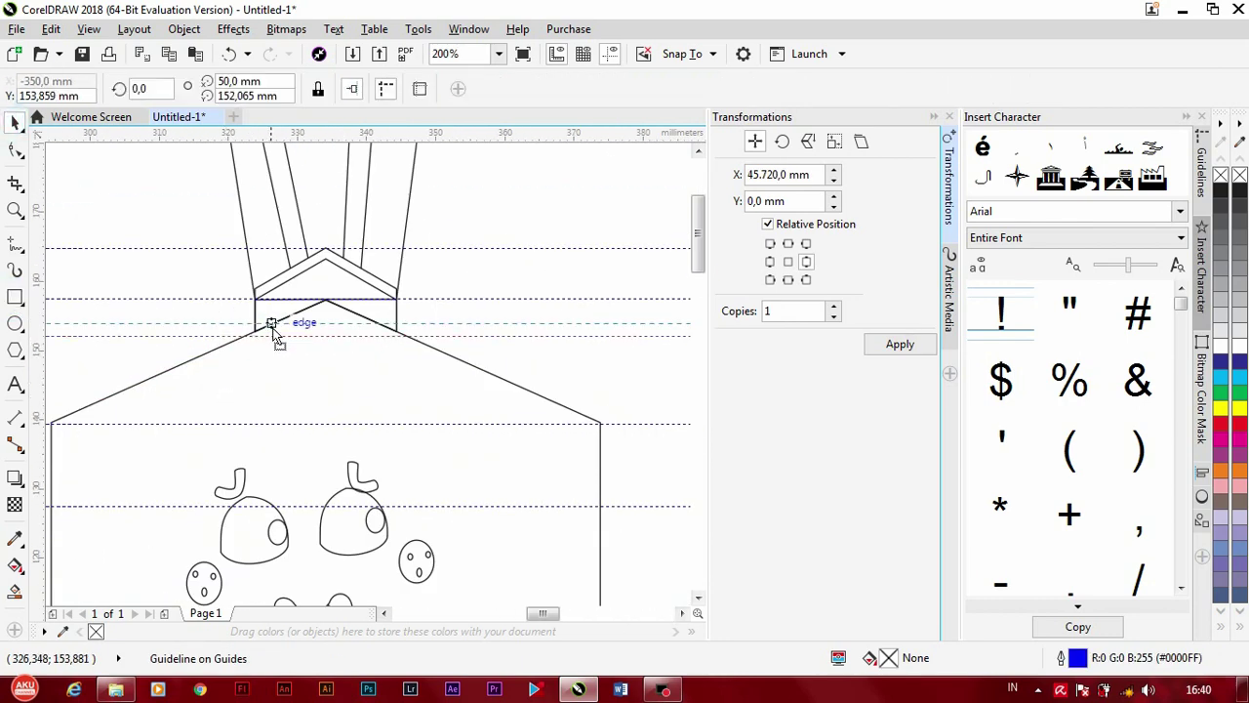
left_click_drag(273, 330, 275, 336)
scroll(387, 350, "down", 1)
scroll(404, 382, "up", 2)
Step: Undo a trial narrowing of the side-view hexagon and convert it to curves
left_click(353, 345)
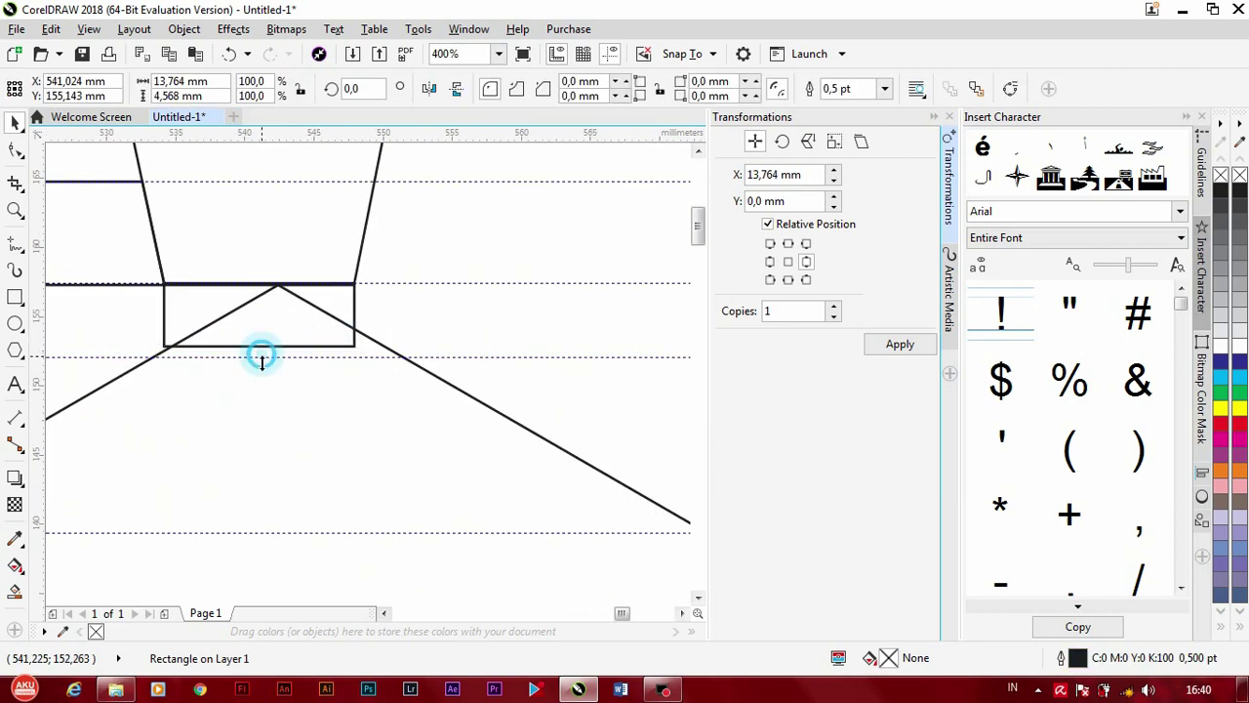
scroll(273, 371, "down", 1)
scroll(322, 390, "down", 3)
scroll(335, 391, "up", 2)
left_click(474, 309)
left_click_drag(475, 309, 418, 309)
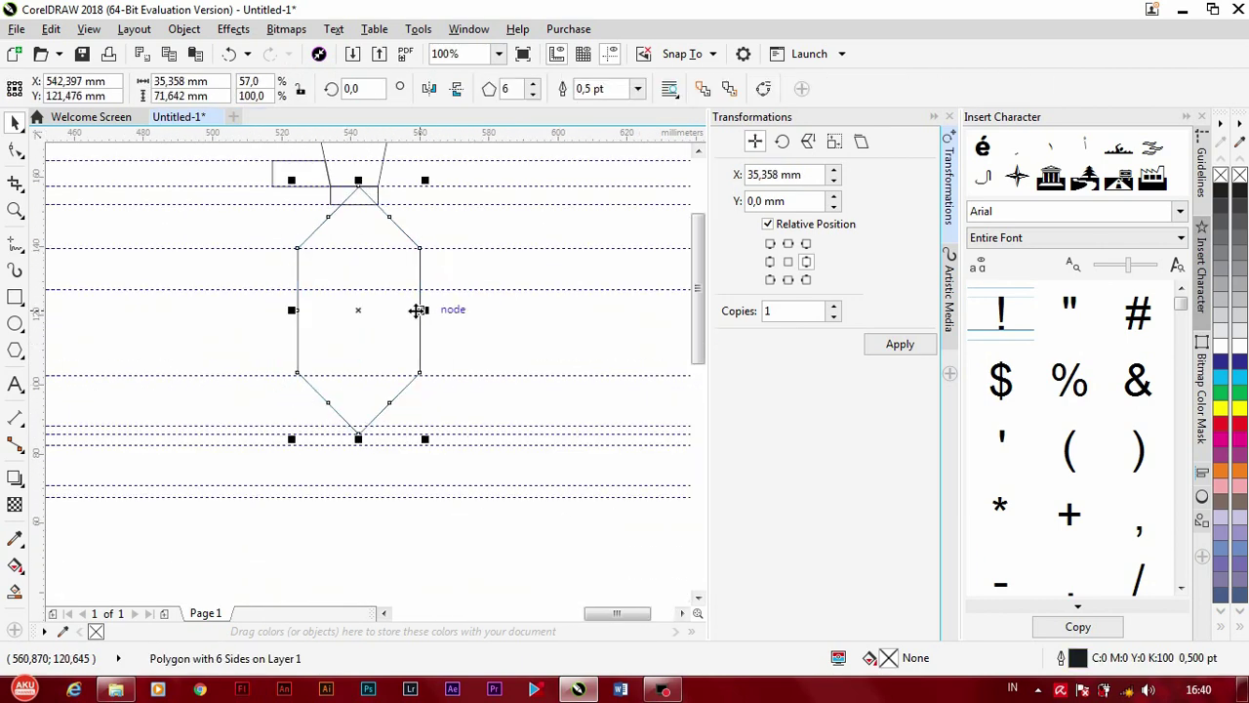
key("ctrl+z")
key("F10")
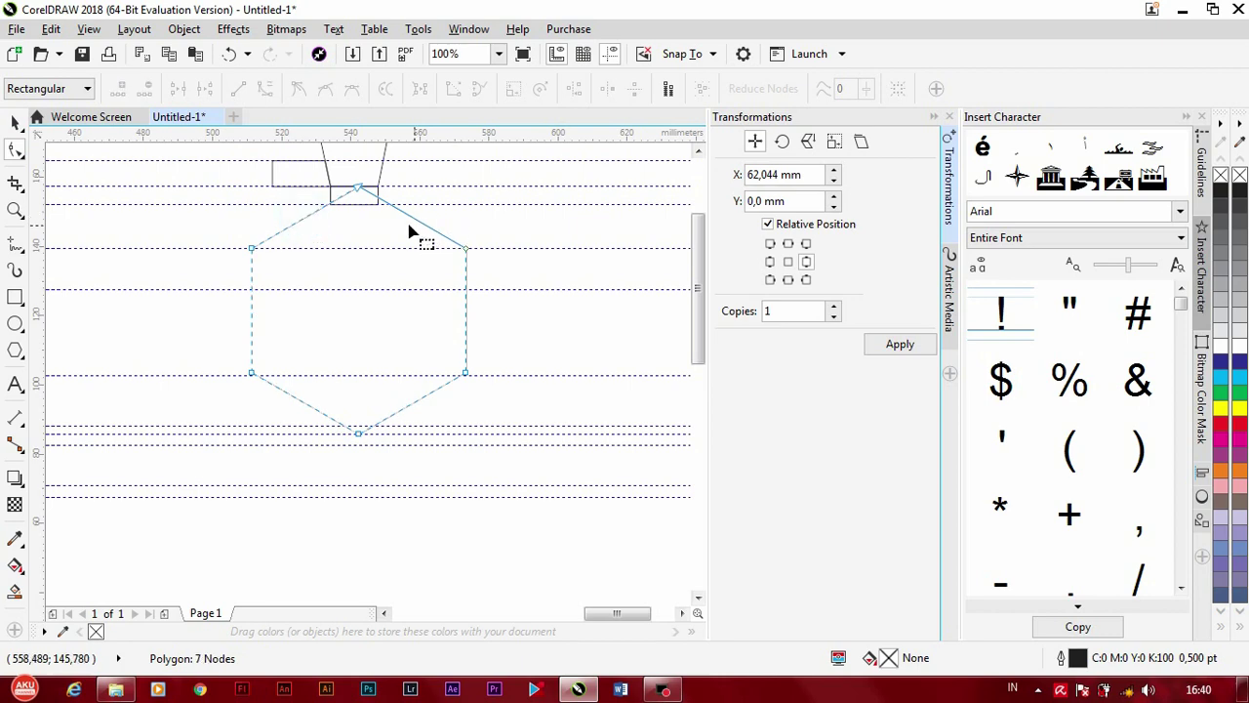
key("space")
key("ctrl+q")
Step: Adjust the head's width with its side handles to match the front-view head
left_click_drag(466, 310, 435, 310, "shift")
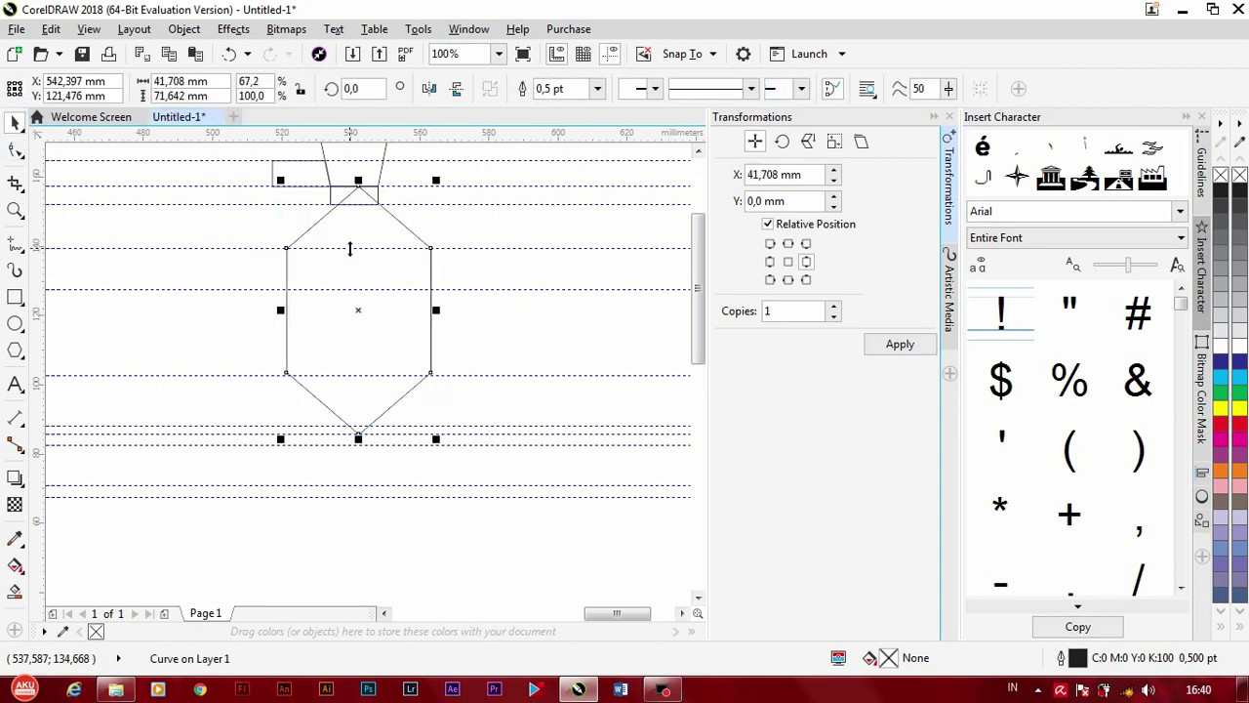
left_click_drag(280, 309, 262, 309, "shift")
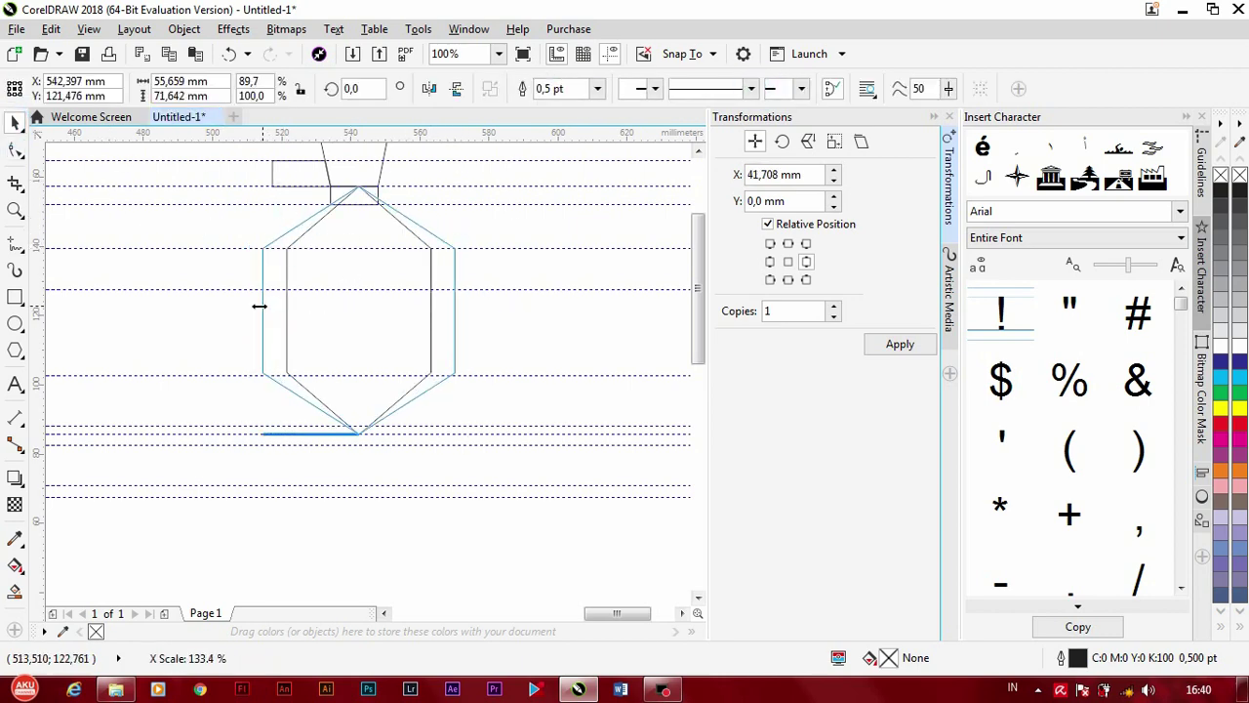
scroll(377, 201, "up", 3)
left_click_drag(544, 438, 527, 447)
left_click_drag(150, 441, 167, 443)
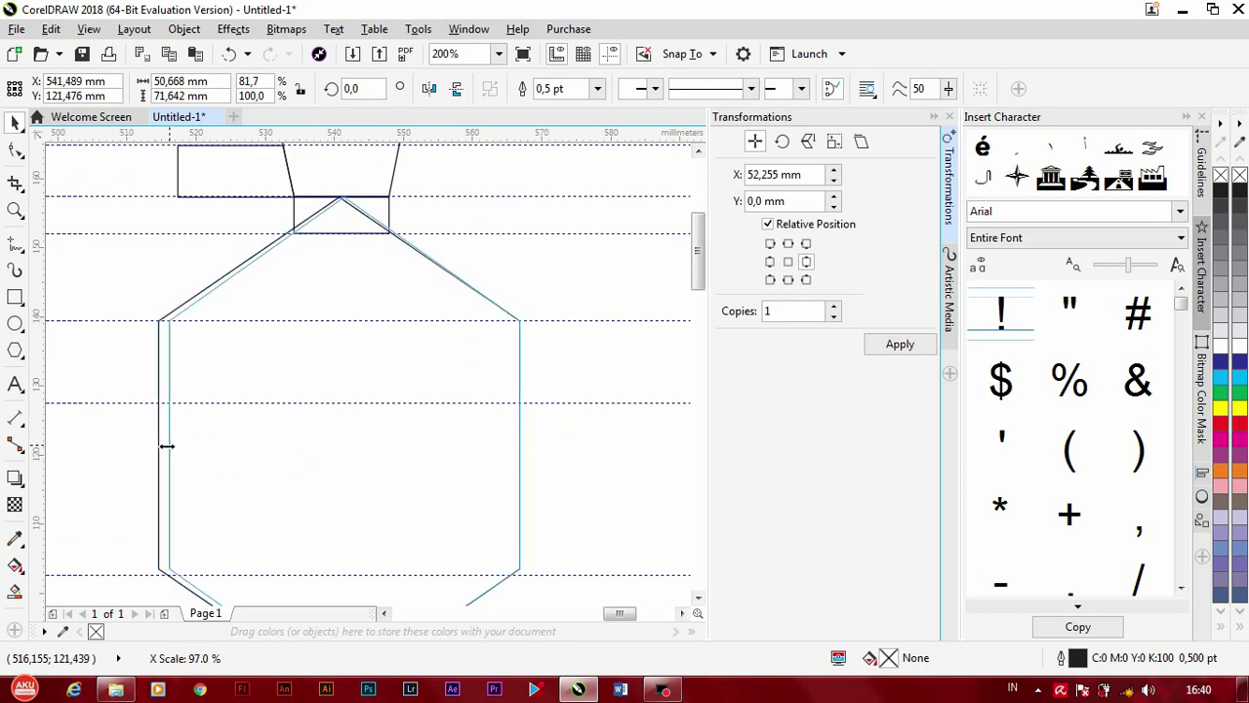
scroll(469, 203, "down", 4)
left_click(378, 332)
scroll(379, 332, "down", 1)
middle_click_drag(410, 341, 438, 341)
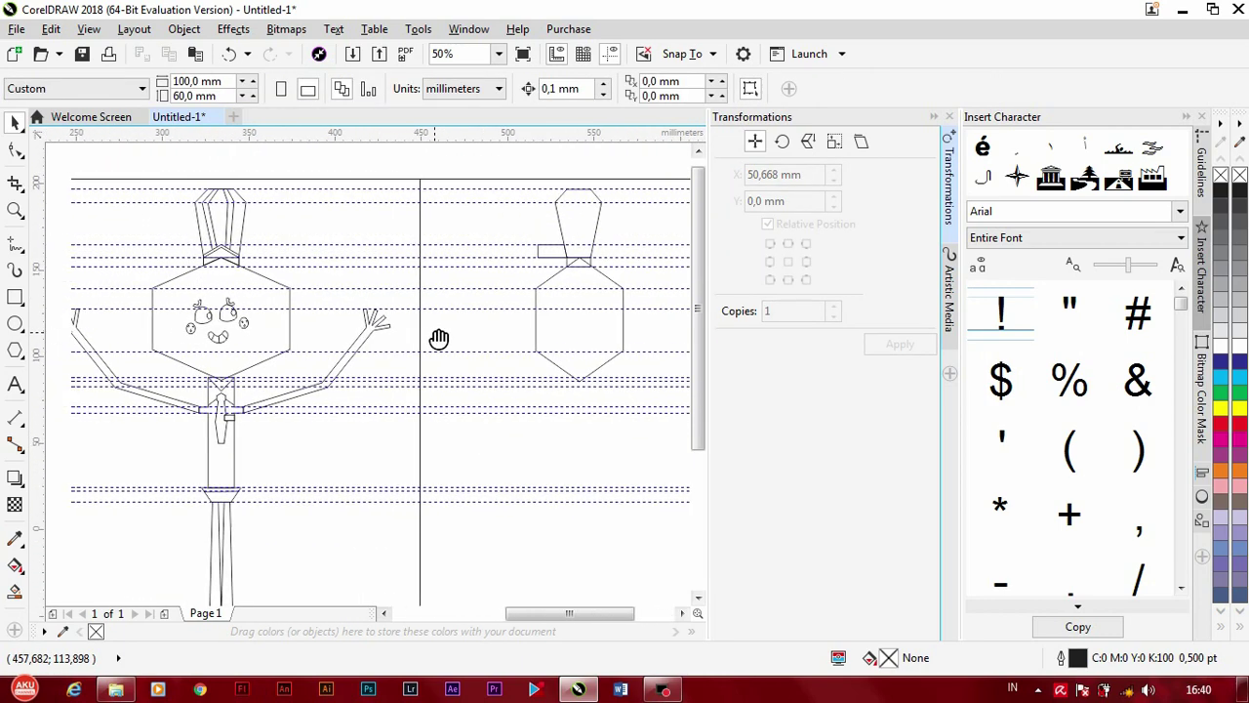
scroll(438, 340, "down", 1)
Step: Draw a tall body rectangle under the side-view head
scroll(456, 357, "up", 2)
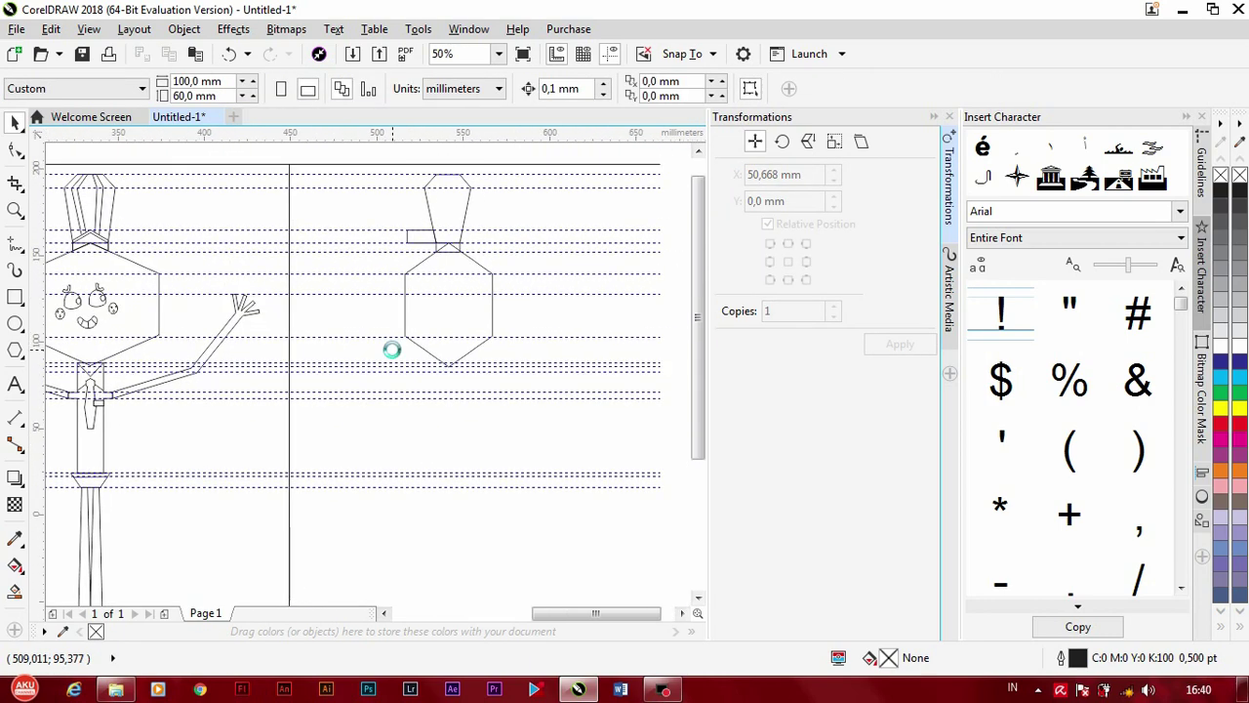
left_click(14, 297)
scroll(430, 361, "up", 2)
left_click_drag(430, 361, 496, 586)
scroll(413, 368, "down", 2)
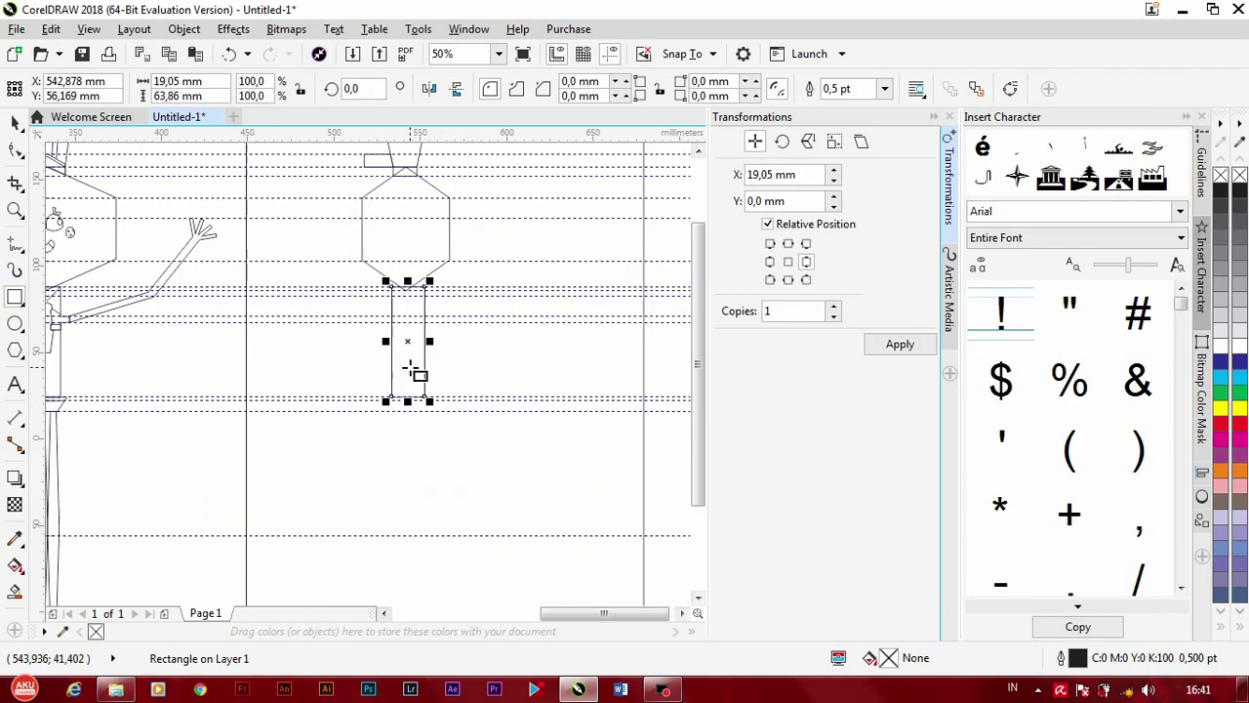
key("space")
scroll(153, 335, "down", 1)
Step: Set the side-view body rectangle's width to 15 mm
left_click(174, 359)
scroll(156, 329, "up", 2)
scroll(413, 348, "up", 2)
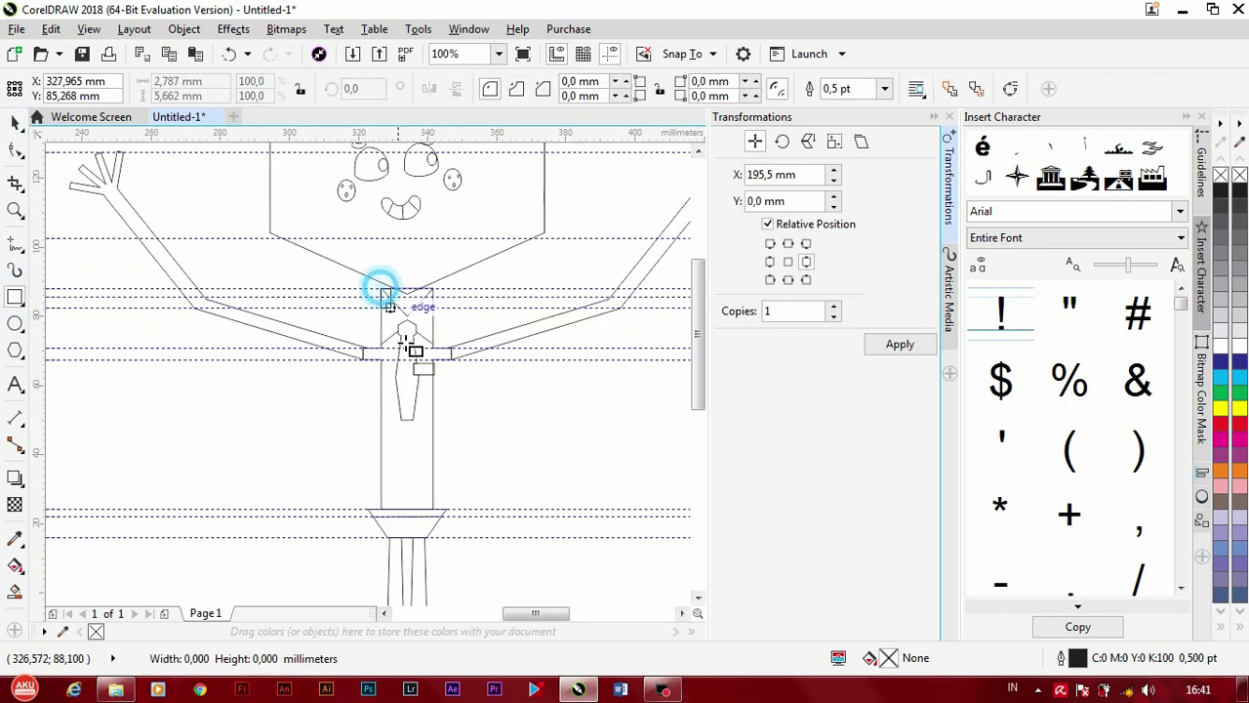
left_click(413, 348)
scroll(171, 217, "down", 3)
left_click(357, 264)
left_click(380, 244)
scroll(381, 244, "up", 1)
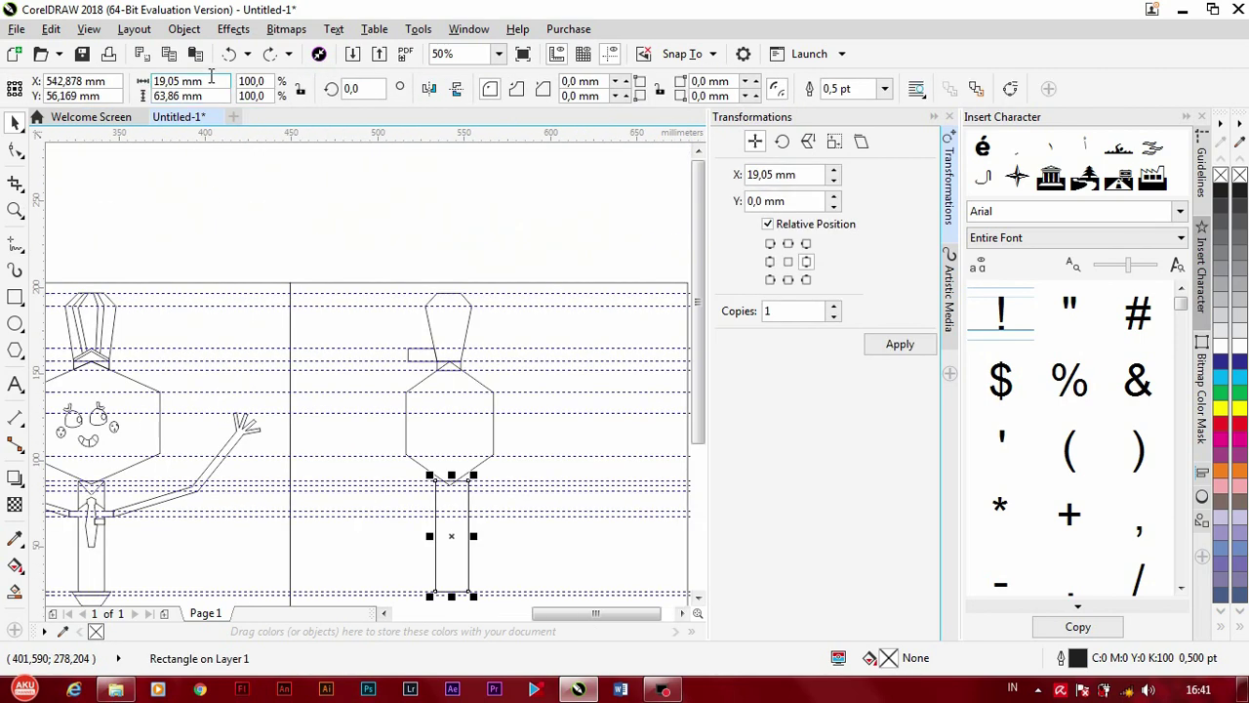
left_click(174, 81)
type("15")
key("Return")
scroll(544, 419, "up", 1)
Step: Clear the selection and bring up the alternative shape-drawing tools
left_click(544, 419)
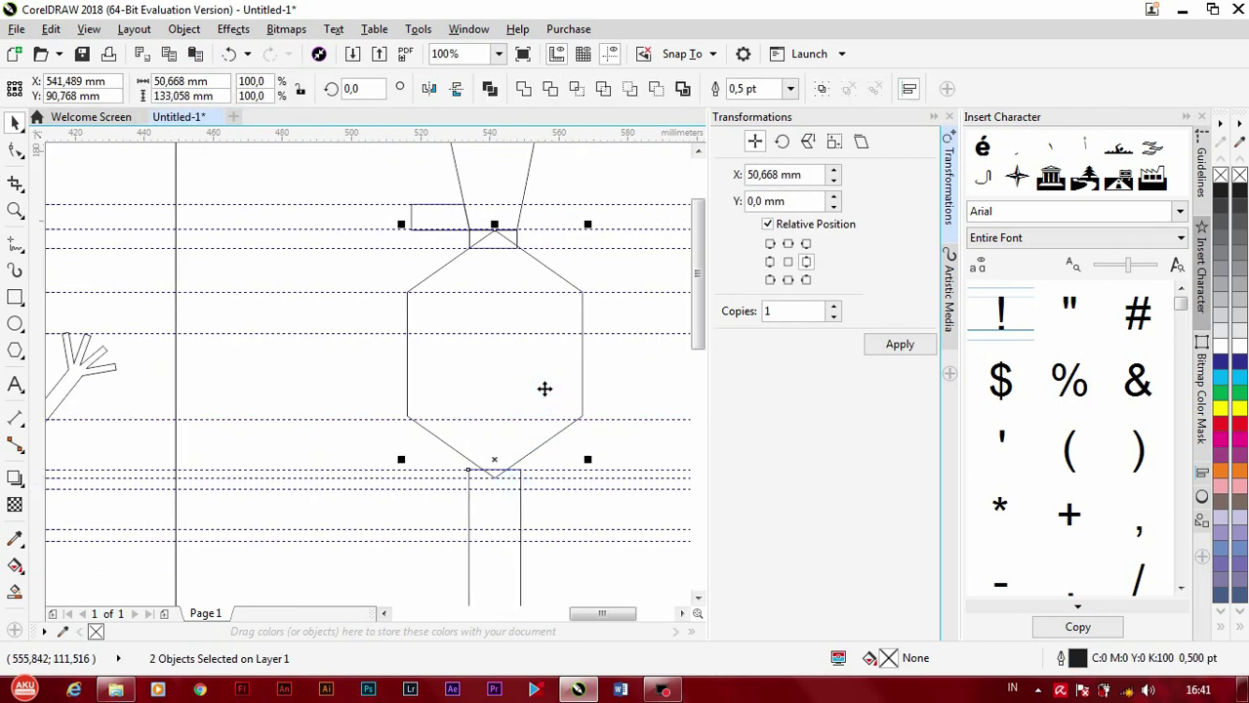
scroll(465, 463, "down", 1)
key("Escape")
scroll(476, 454, "up", 1)
scroll(474, 452, "down", 1)
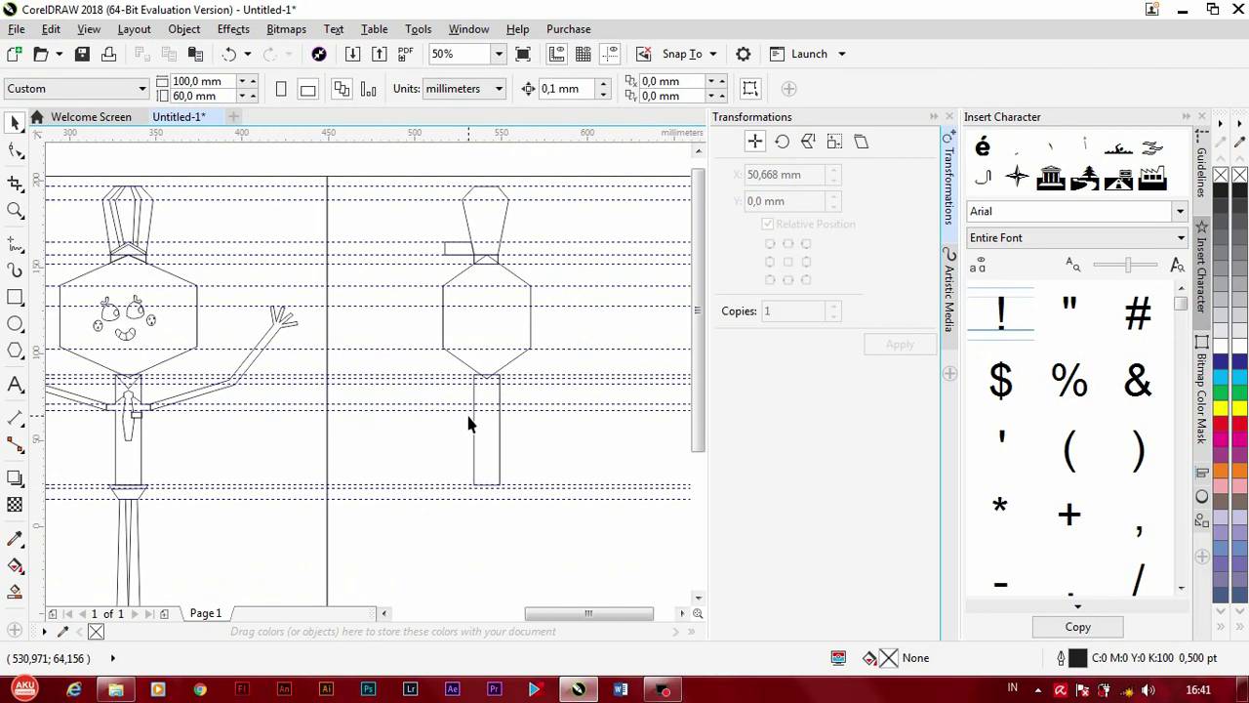
scroll(273, 408, "down", 1)
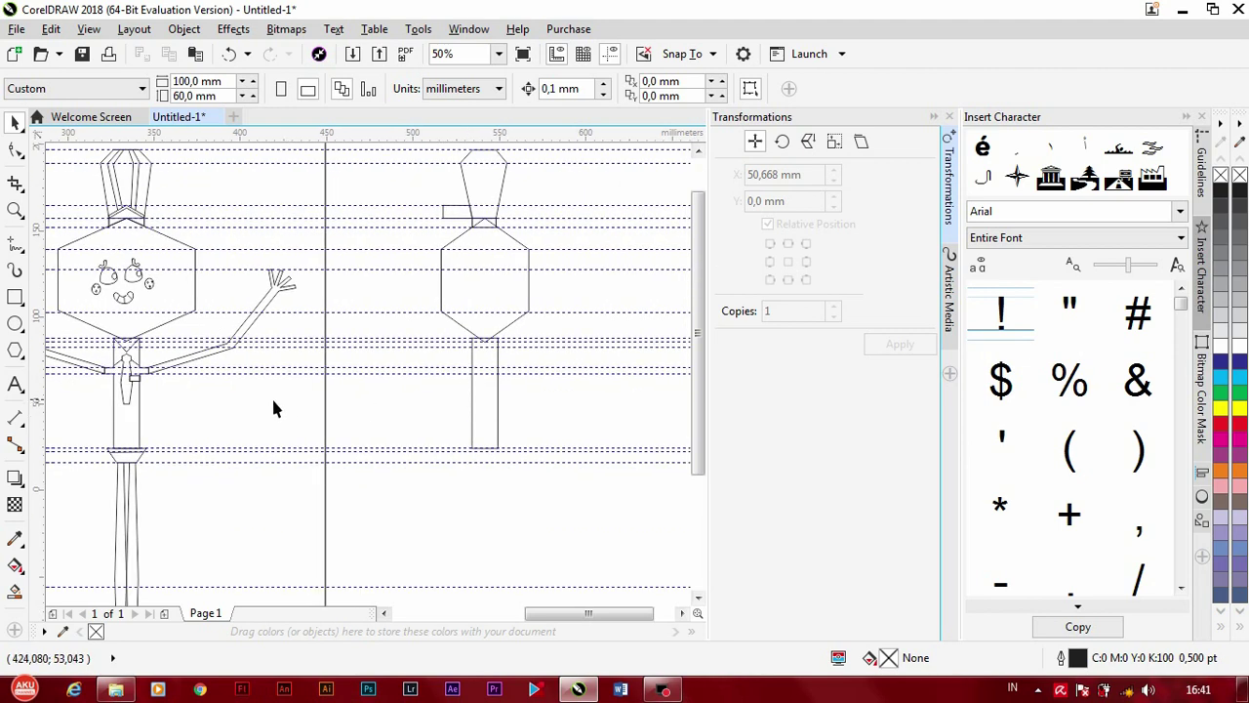
left_click(22, 347)
Step: Draw a trapezoid at the base of the side-view body and narrow it to fit
left_click(73, 488)
mouse_move(472, 449)
left_mouse_down()
mouse_move(507, 478)
mouse_move(524, 465)
left_mouse_up()
scroll(490, 448, "up", 2)
key("space")
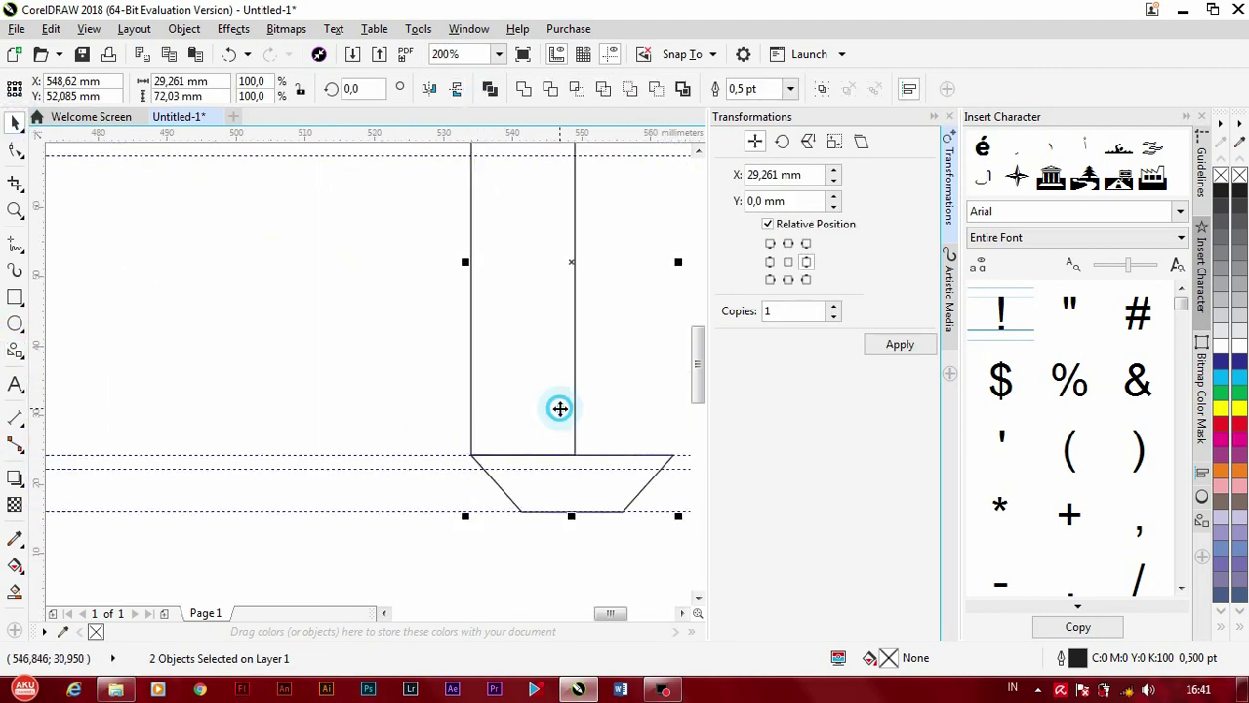
left_click(456, 500)
left_click_drag(455, 499, 446, 479)
scroll(446, 480, "down", 2)
scroll(421, 490, "up", 3)
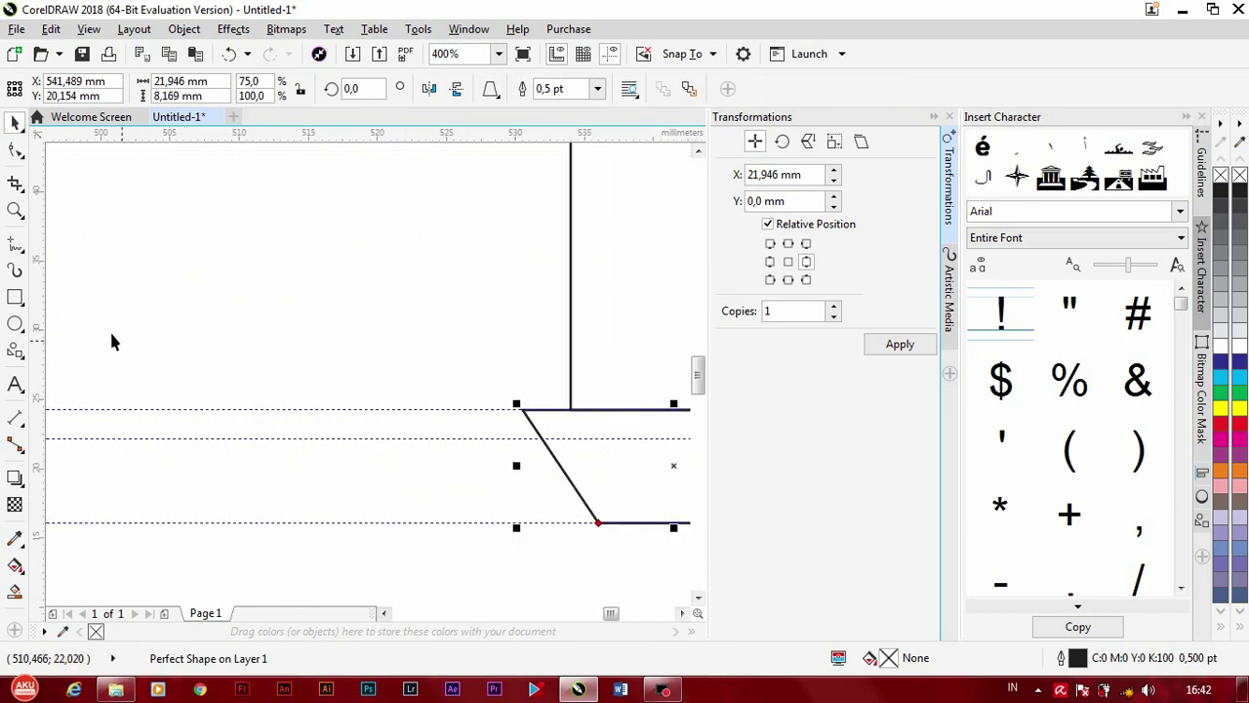
Step: Draw a short horizontal line from the trapezoid's lower corner
left_click(16, 243)
left_click(585, 435)
left_click(673, 435)
scroll(599, 474, "down", 2)
scroll(445, 293, "down", 1)
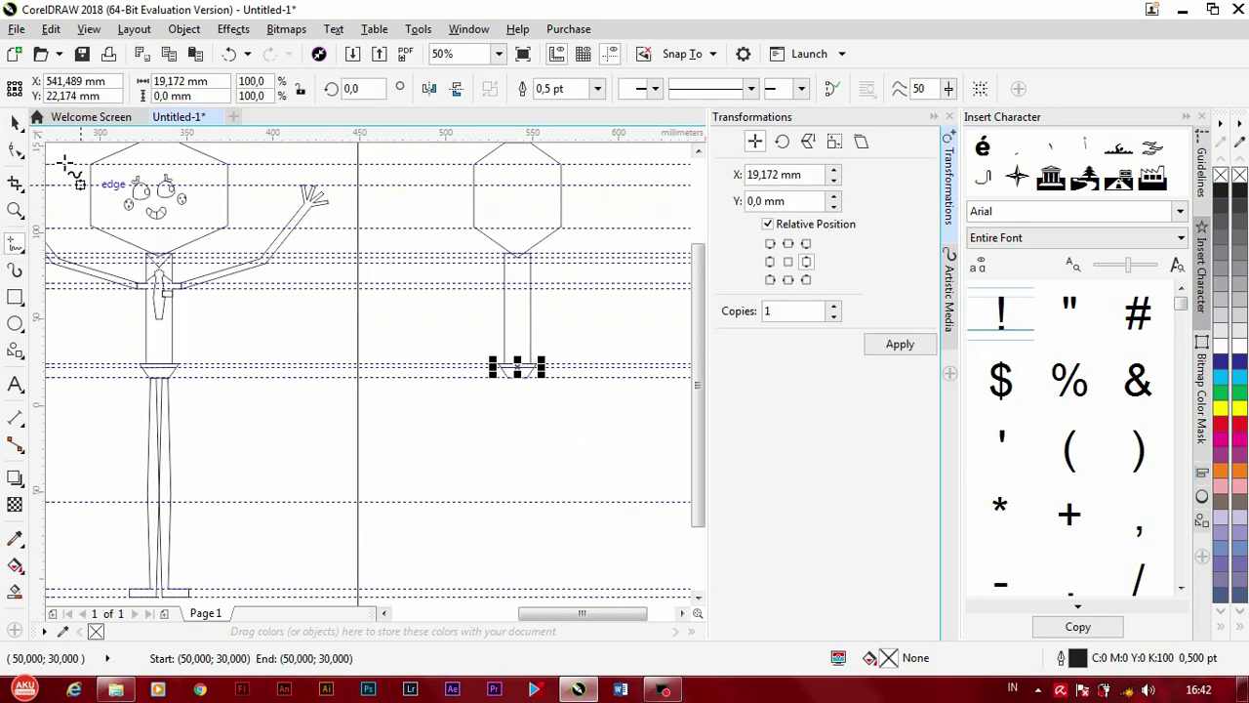
scroll(338, 321, "down", 1)
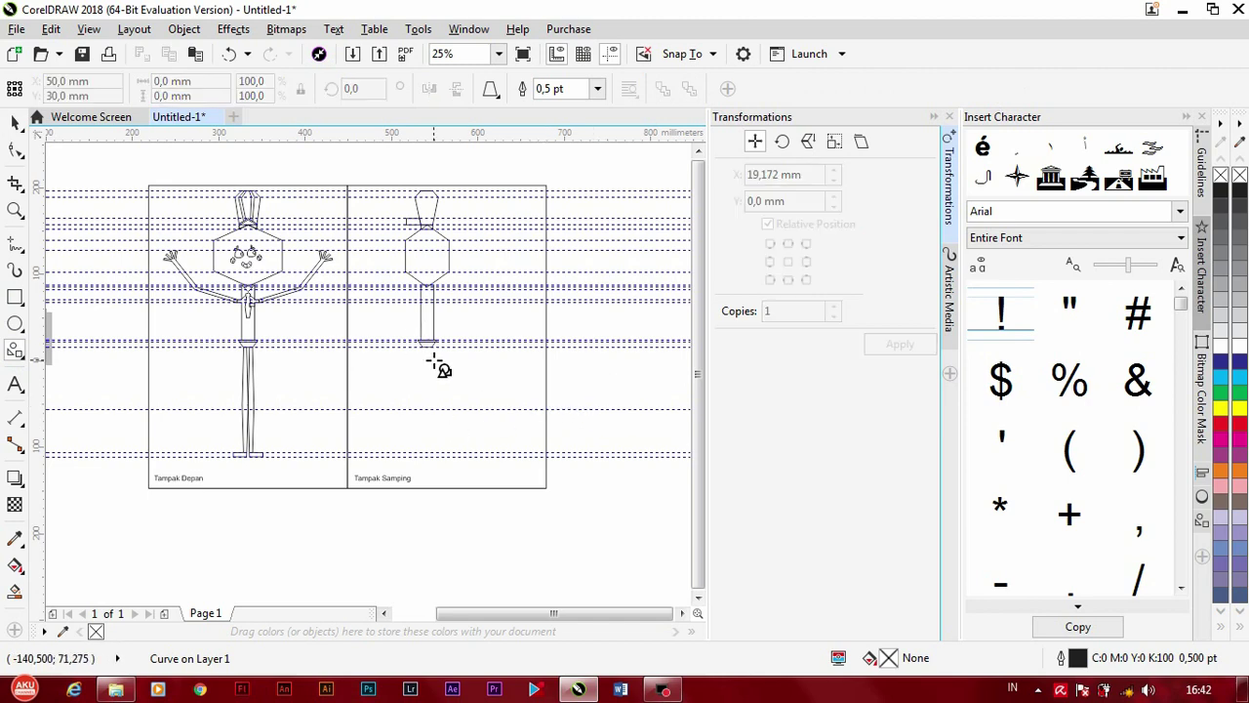
scroll(453, 352, "up", 1)
scroll(476, 331, "up", 2)
Step: Draw a tapered leg down from the trapezoid and nudge it into place
left_click_drag(487, 318, 503, 566)
scroll(438, 424, "down", 2)
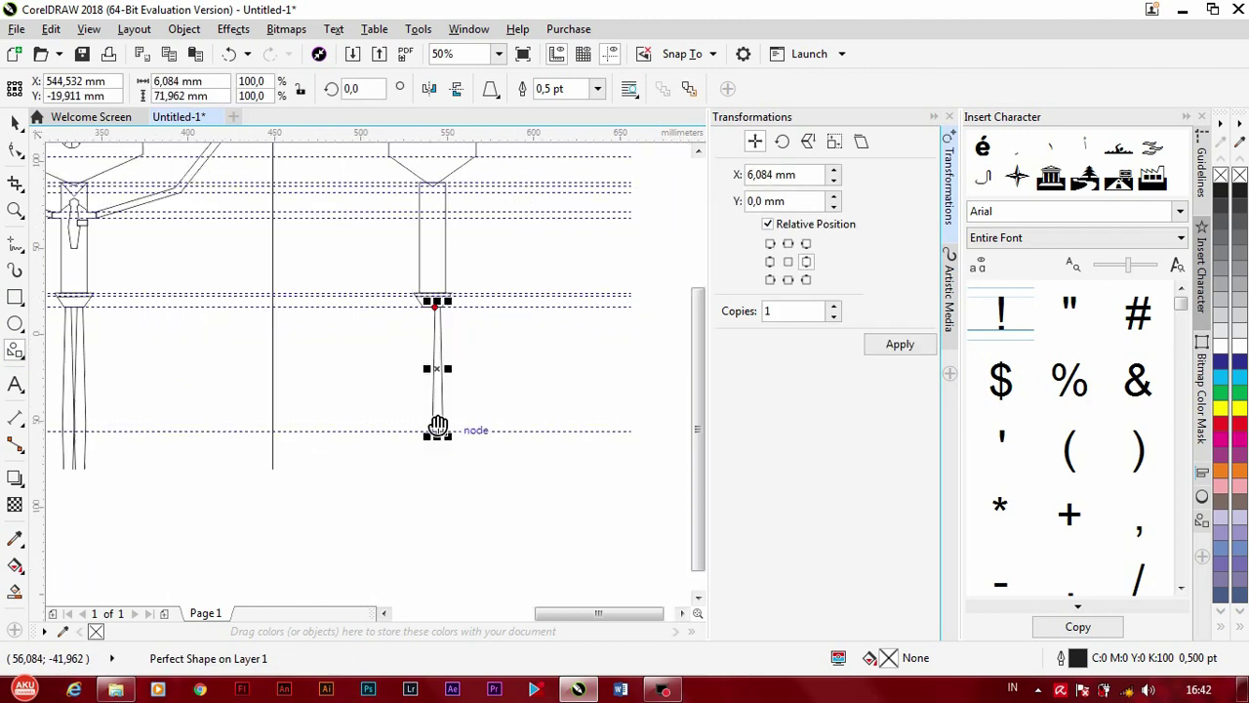
key("space")
scroll(424, 254, "up", 2)
left_click(444, 376)
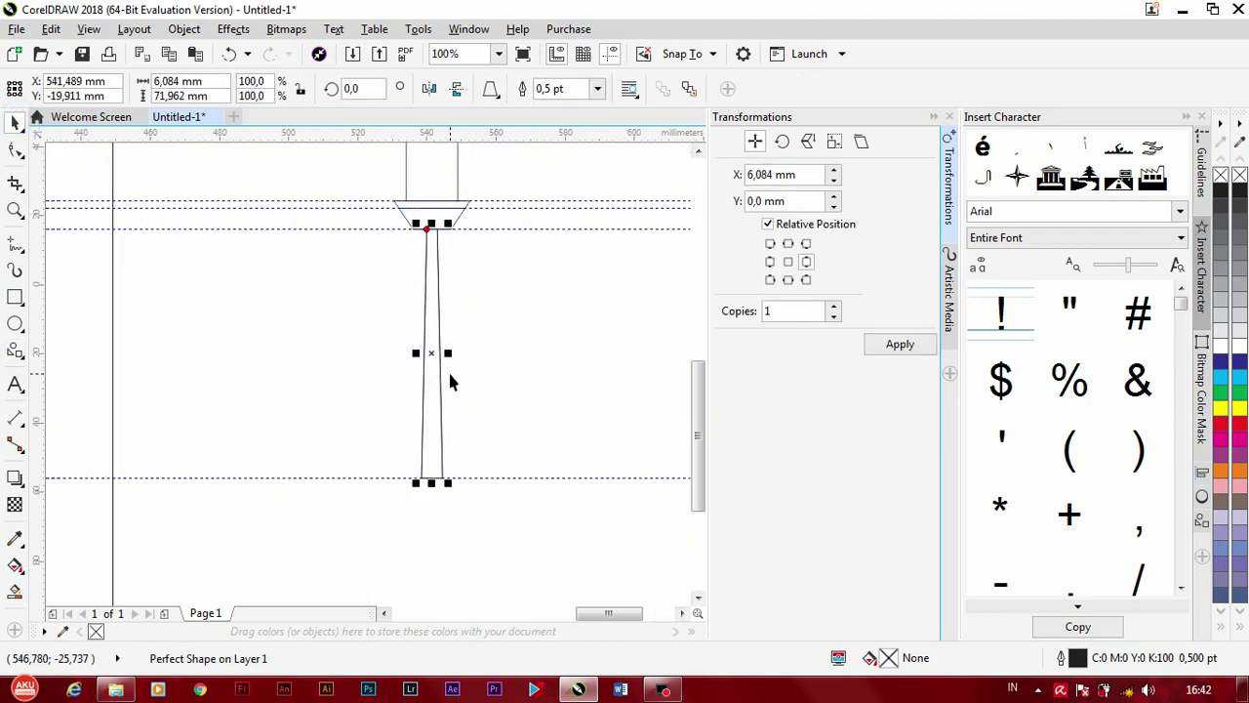
left_click_drag(444, 376, 445, 371)
scroll(446, 371, "down", 2)
scroll(446, 371, "up", 1)
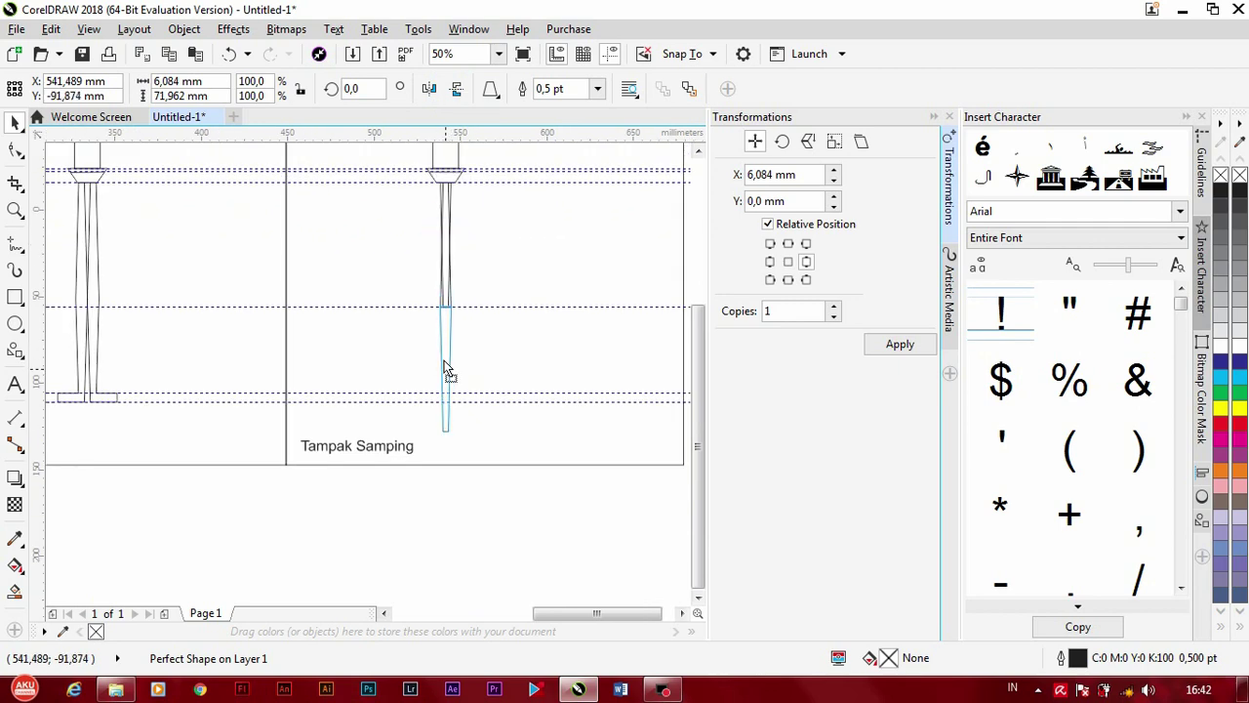
scroll(447, 444, "up", 2)
Step: Draw a small foot rectangle under the leg
key("F6")
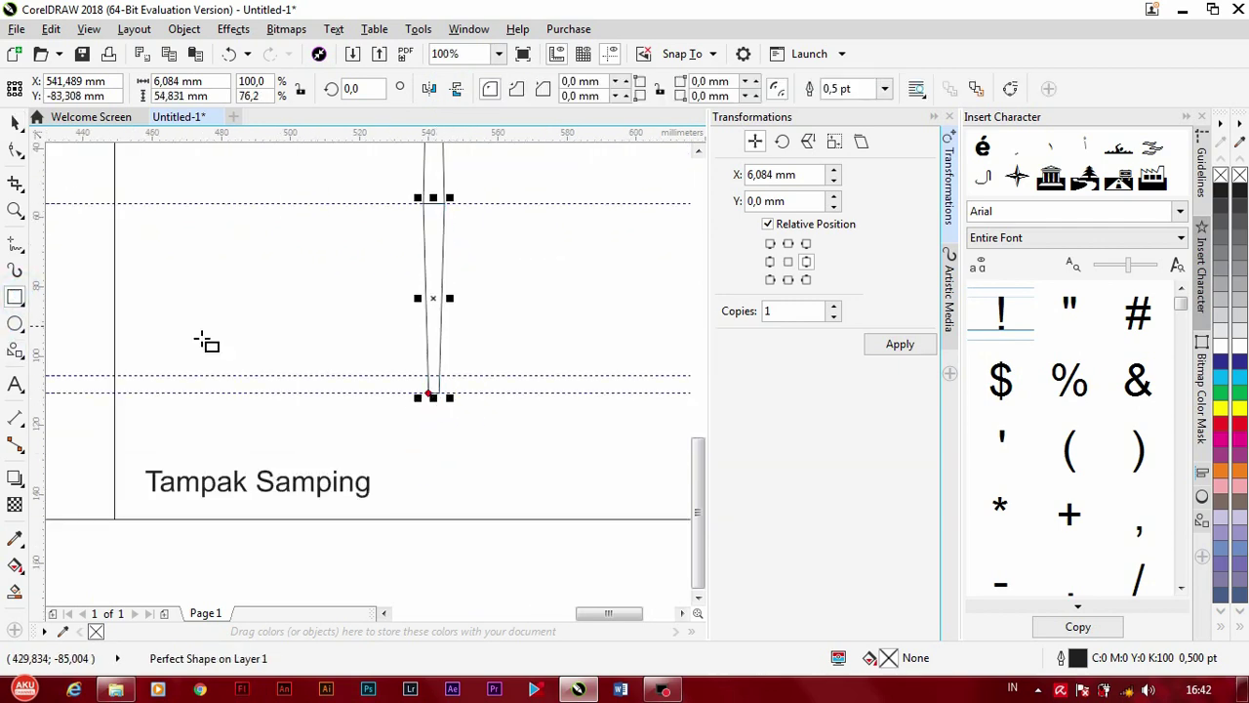
left_click_drag(439, 392, 402, 379)
scroll(404, 374, "down", 2)
scroll(401, 332, "down", 1)
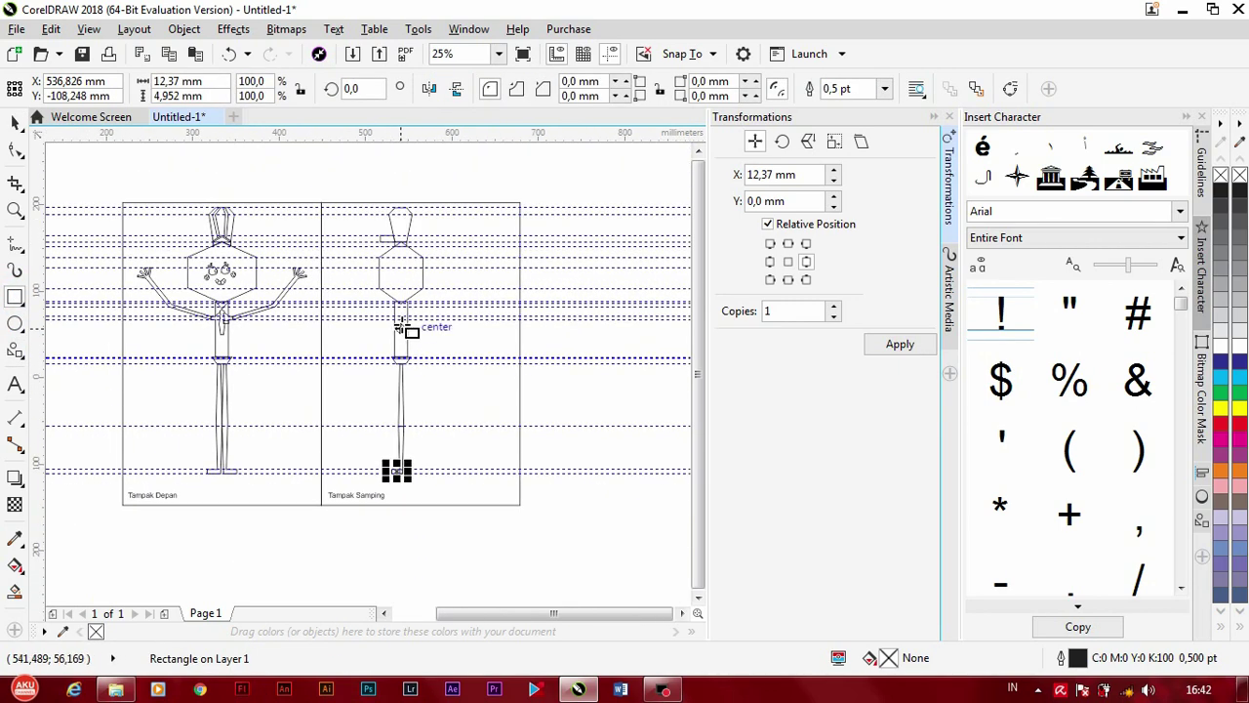
scroll(415, 317, "up", 2)
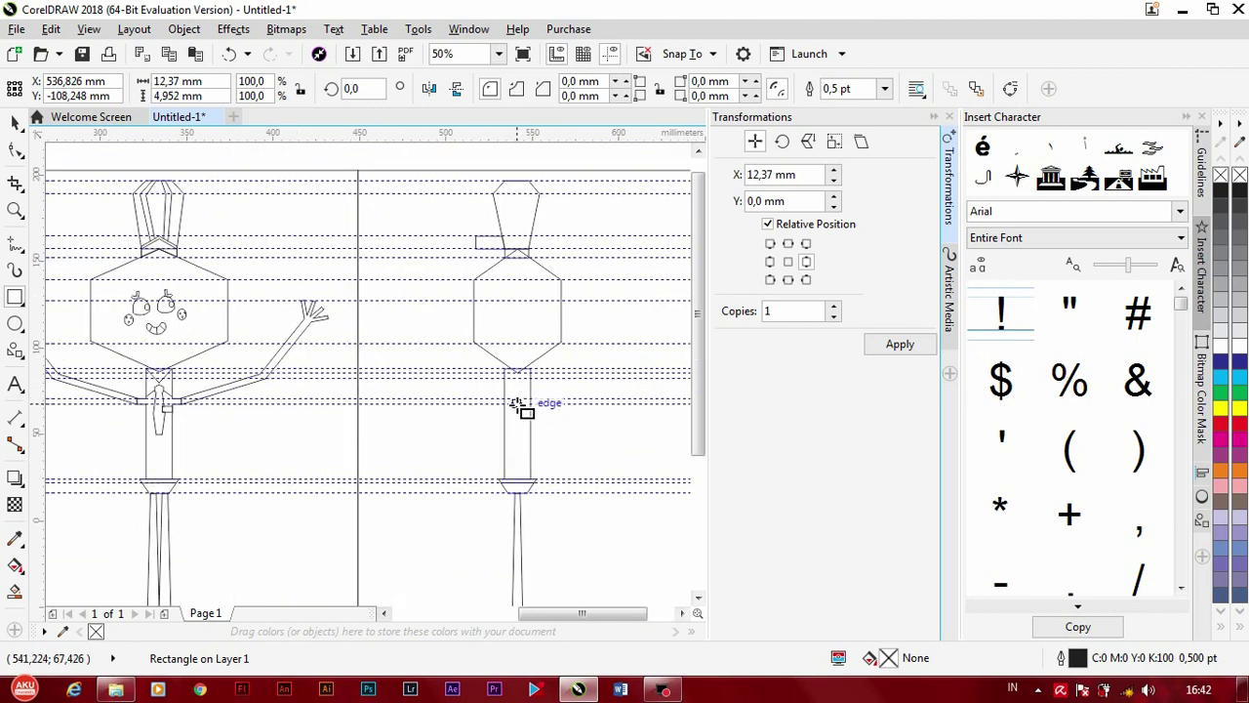
Step: Add short lines at and below the head's bottom point, redoing a misplaced one
key("F5")
key("Escape")
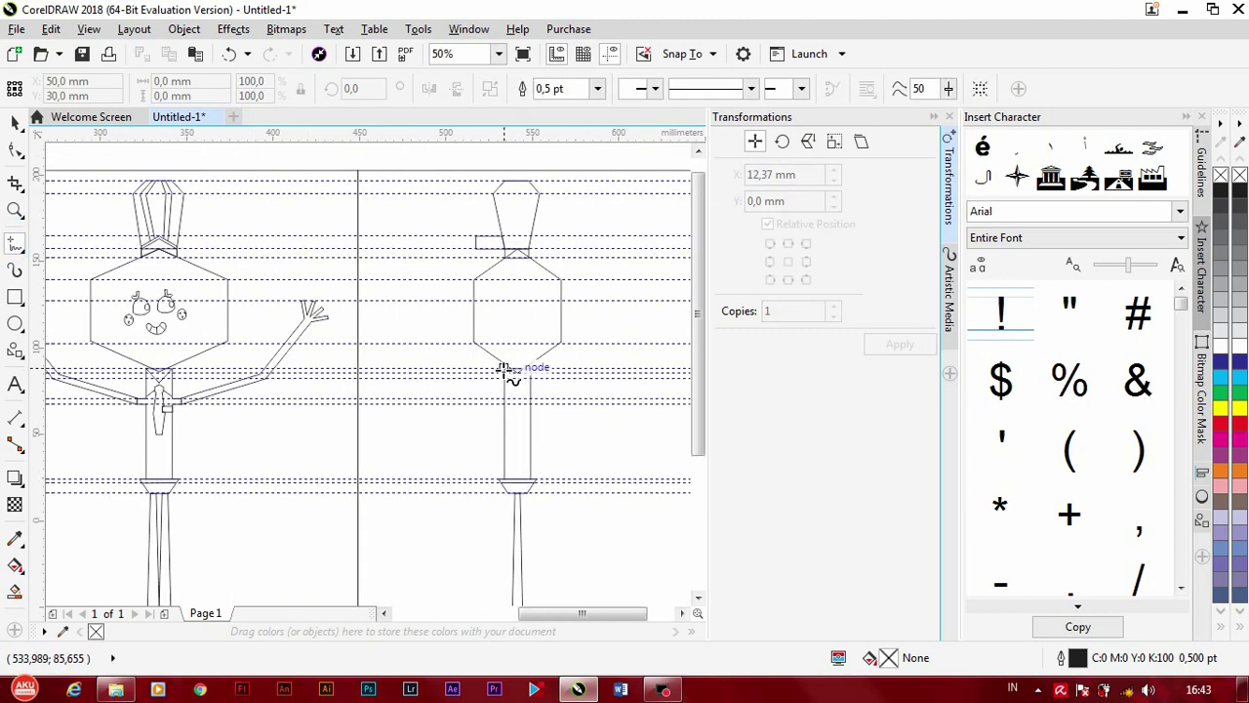
left_click(508, 375)
left_click(522, 390)
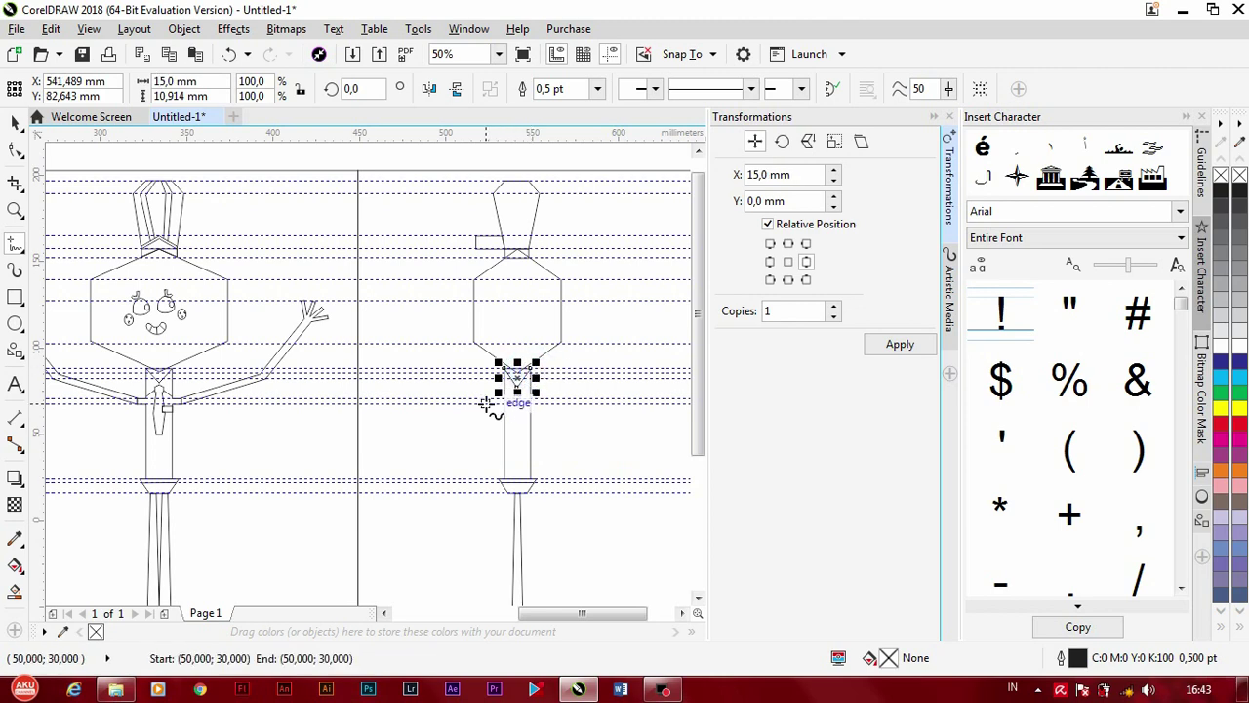
key("ctrl+z")
scroll(511, 376, "up", 2)
left_click(510, 358)
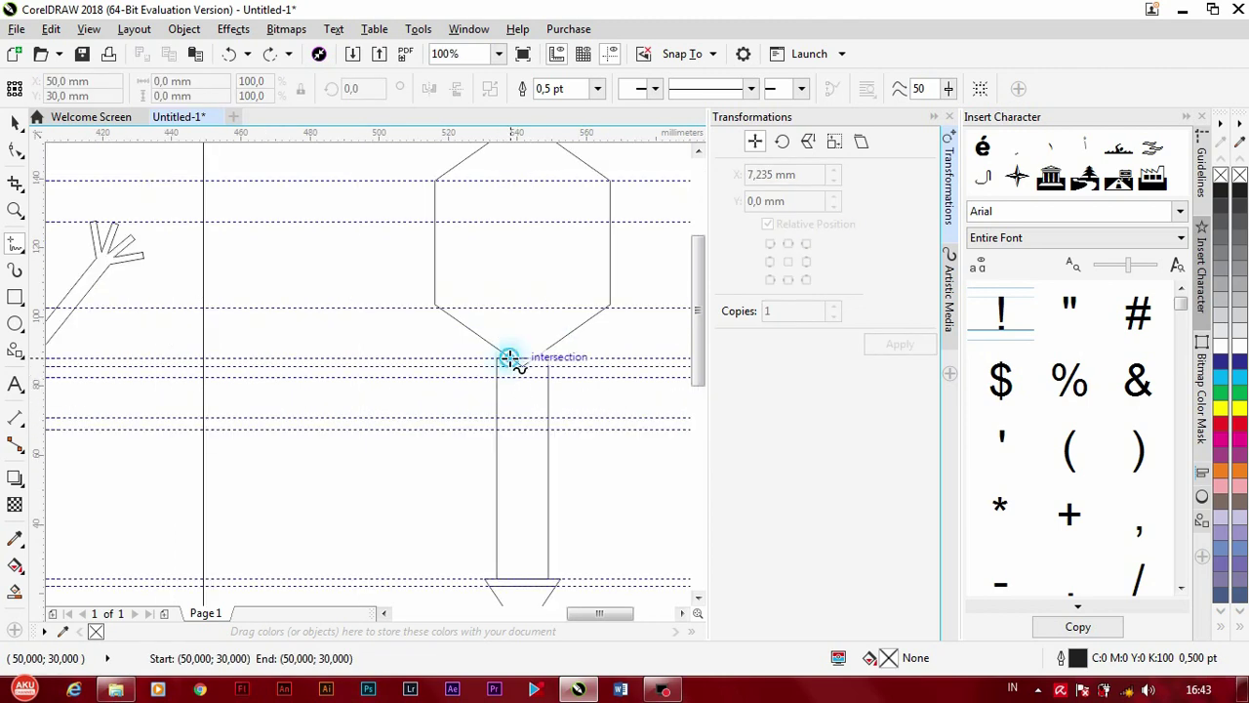
left_click(496, 400)
scroll(496, 403, "down", 2)
scroll(489, 403, "up", 2)
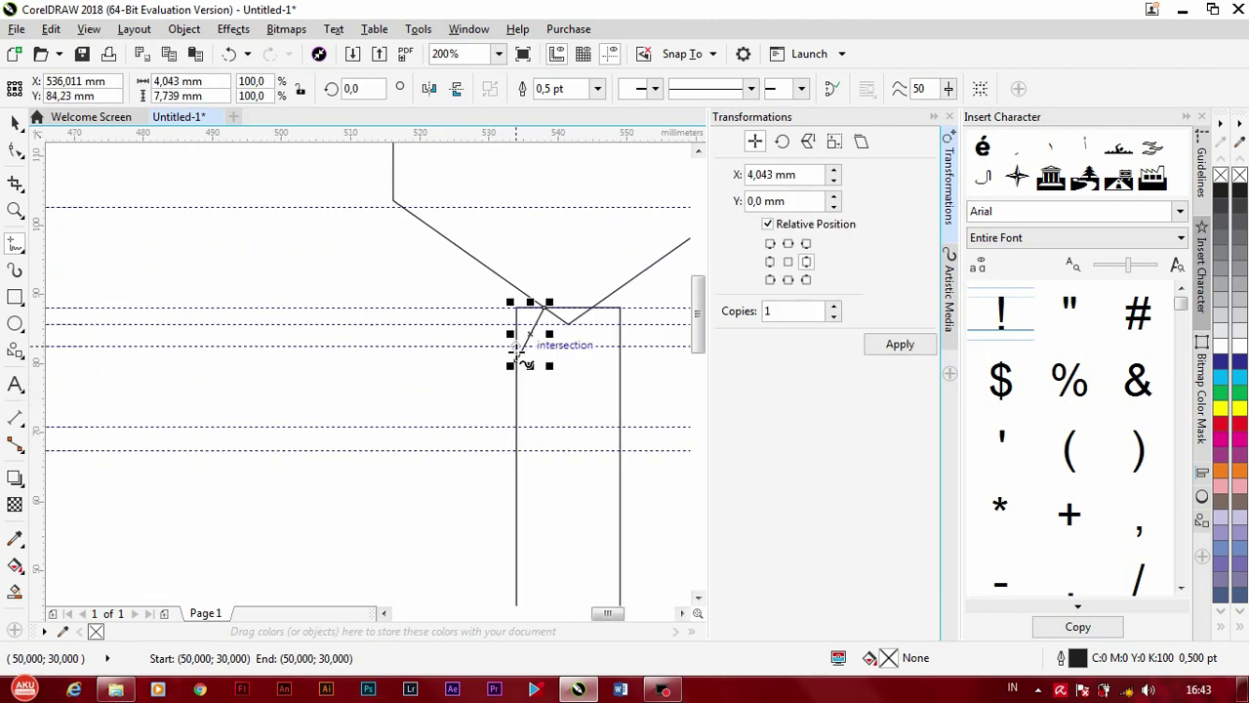
scroll(515, 402, "down", 2)
scroll(496, 418, "up", 1)
mouse_move(516, 419)
left_mouse_down()
mouse_move(504, 404)
mouse_move(553, 418)
mouse_move(553, 362)
left_mouse_up()
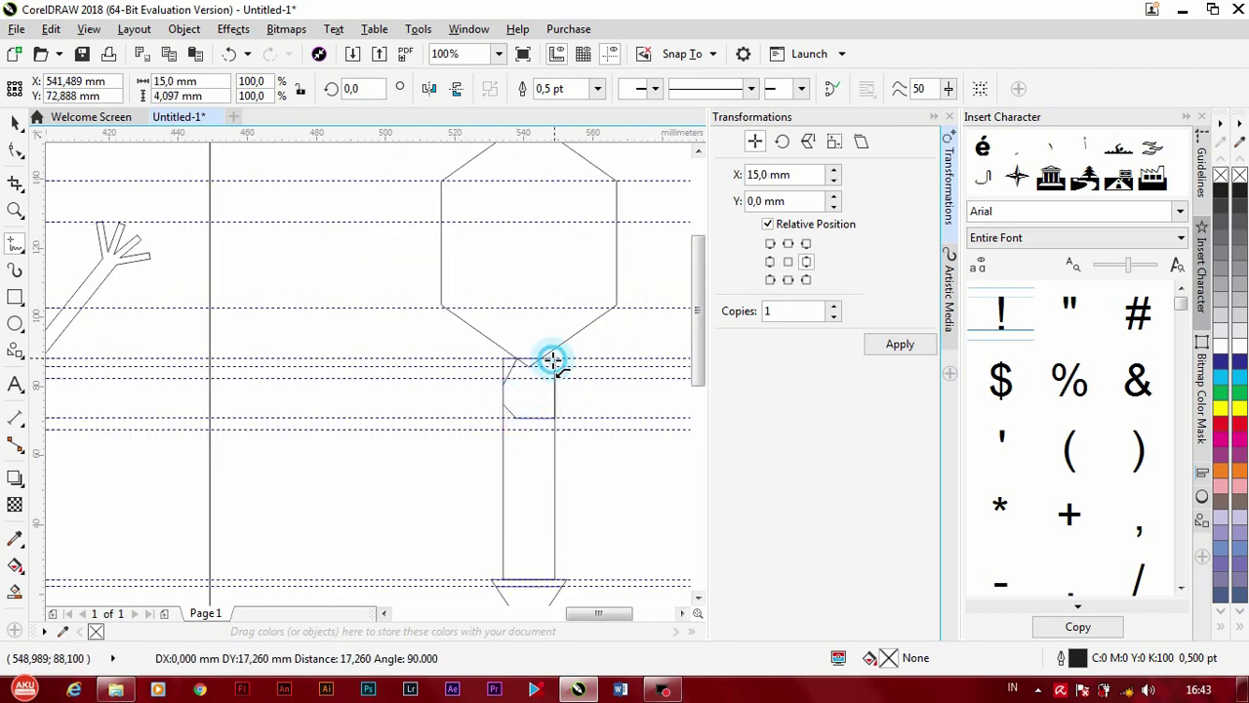
scroll(556, 404, "down", 1)
Step: Draw a line straight down the side-view body and add a midpoint on the lower line
left_click(468, 397)
left_click(18, 244)
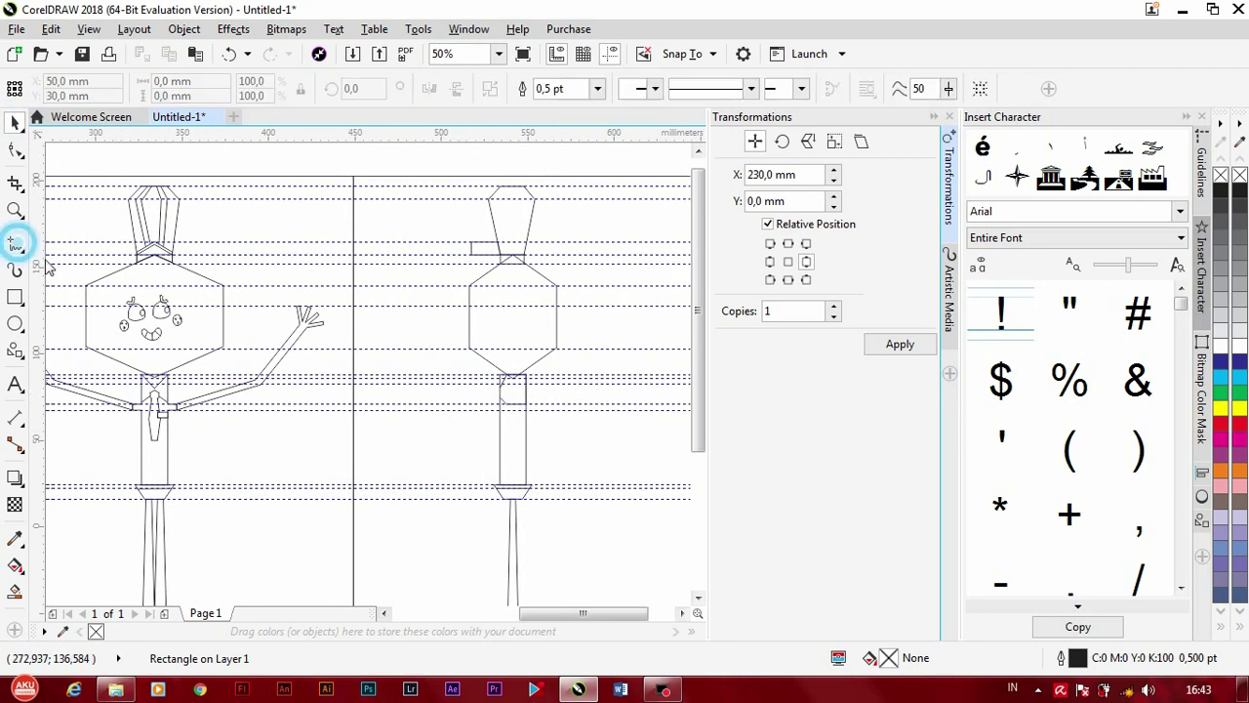
scroll(509, 381, "up", 1)
scroll(509, 381, "up", 1)
left_click(506, 381)
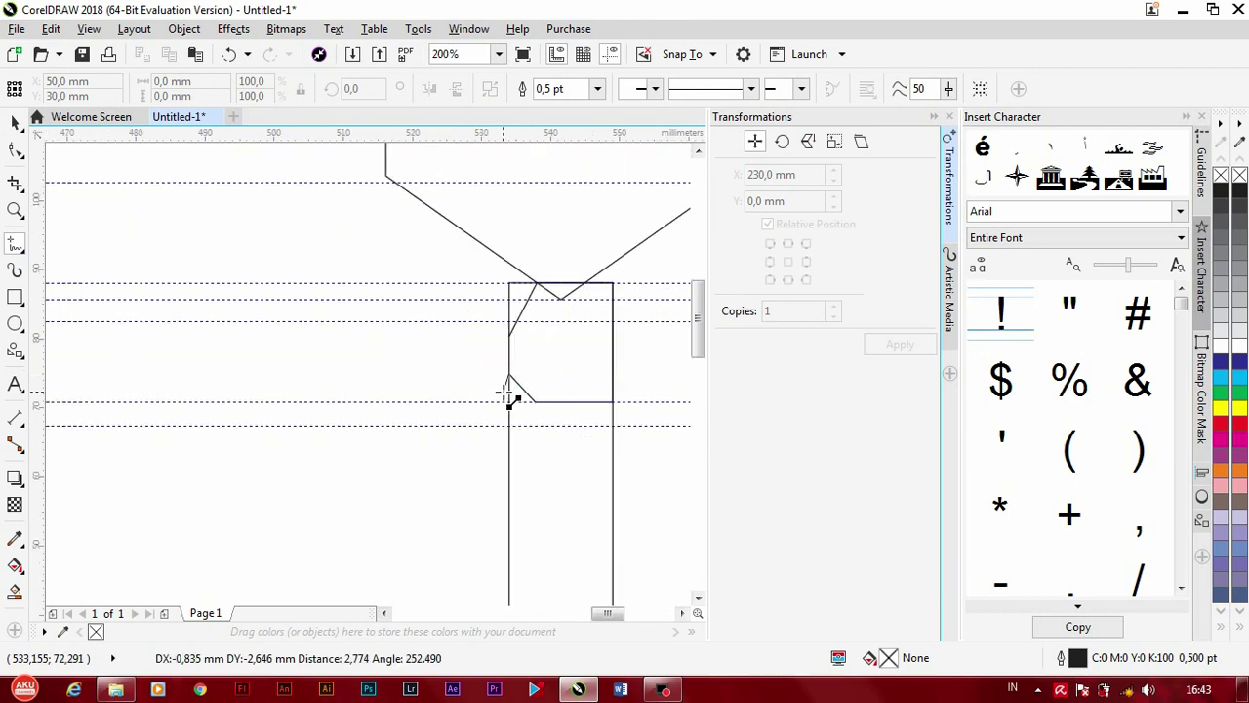
left_click(503, 517)
scroll(506, 522, "down", 2)
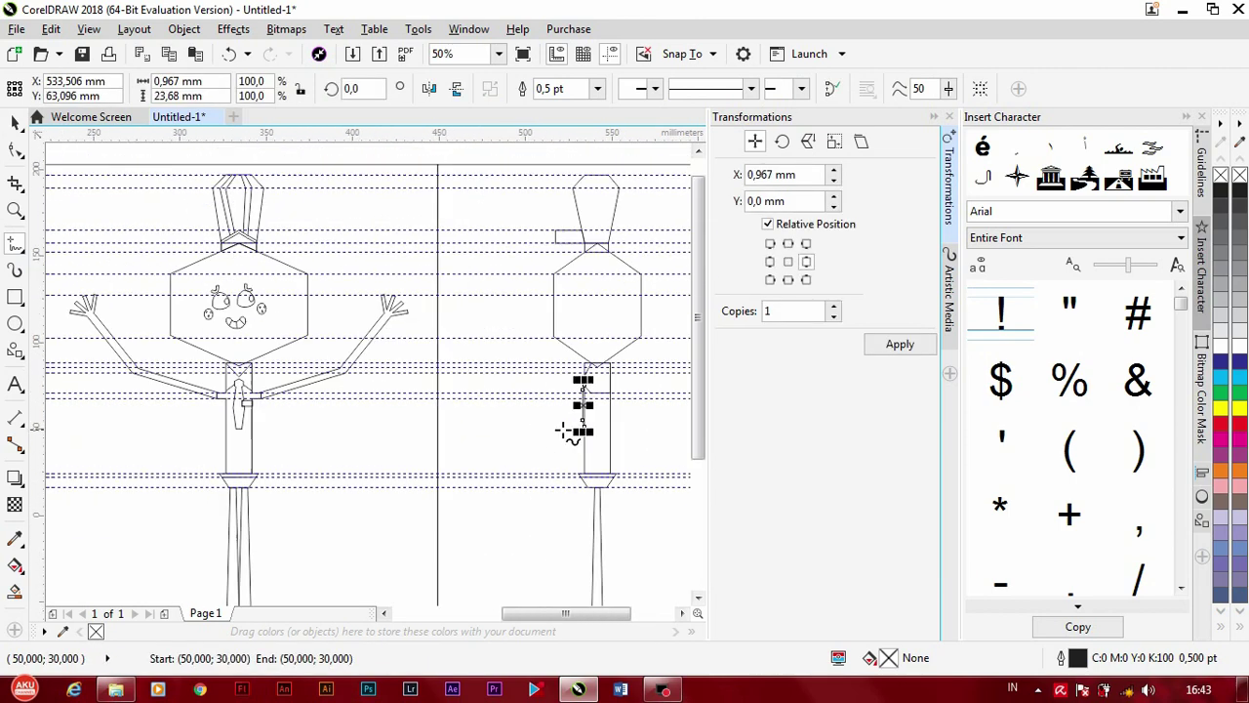
scroll(547, 425, "down", 1)
scroll(494, 437, "up", 2)
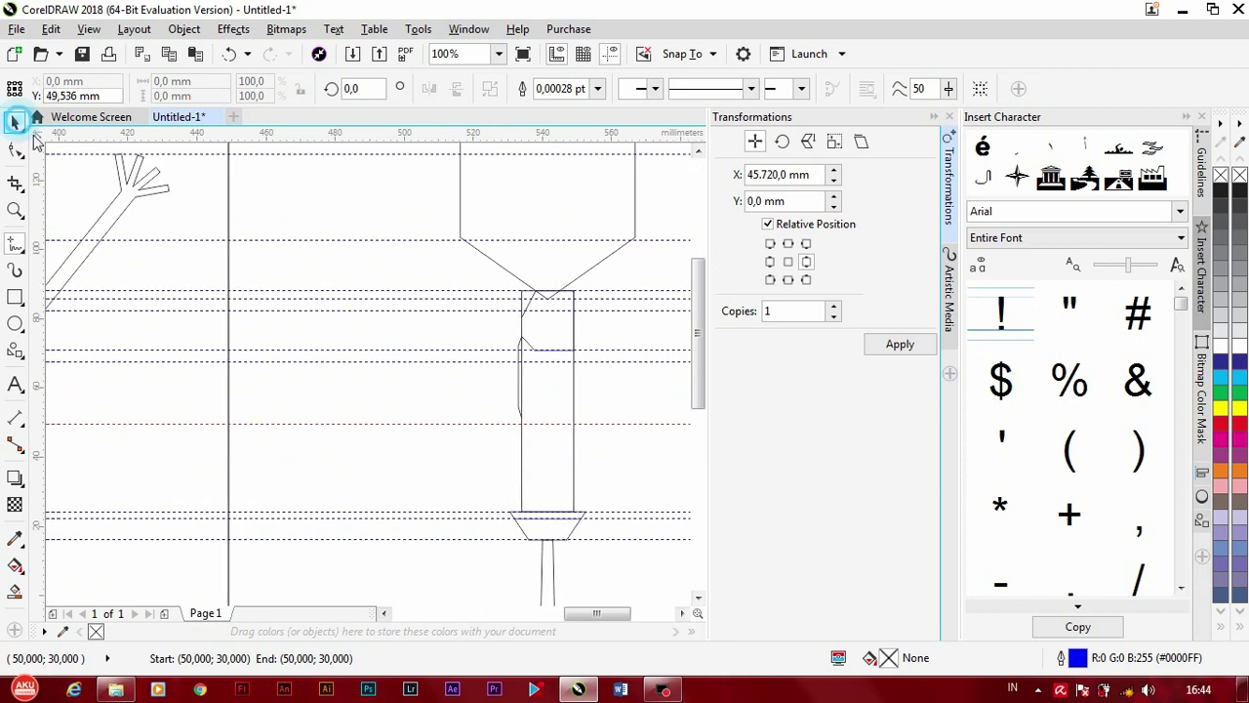
scroll(525, 425, "up", 1)
left_click(525, 422)
scroll(364, 361, "down", 2)
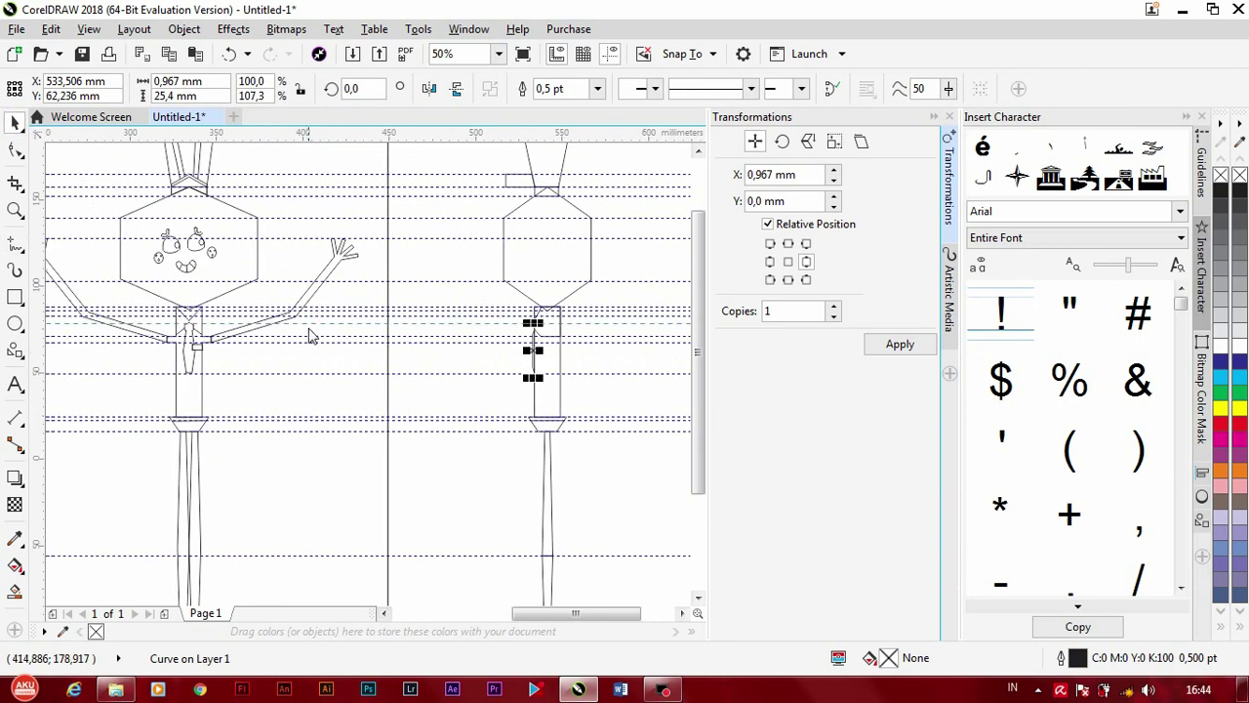
scroll(310, 336, "up", 2)
Step: Adjust a horizontal guideline and raise the left curve's nodes up to the body edge
left_click_drag(220, 332, 261, 326)
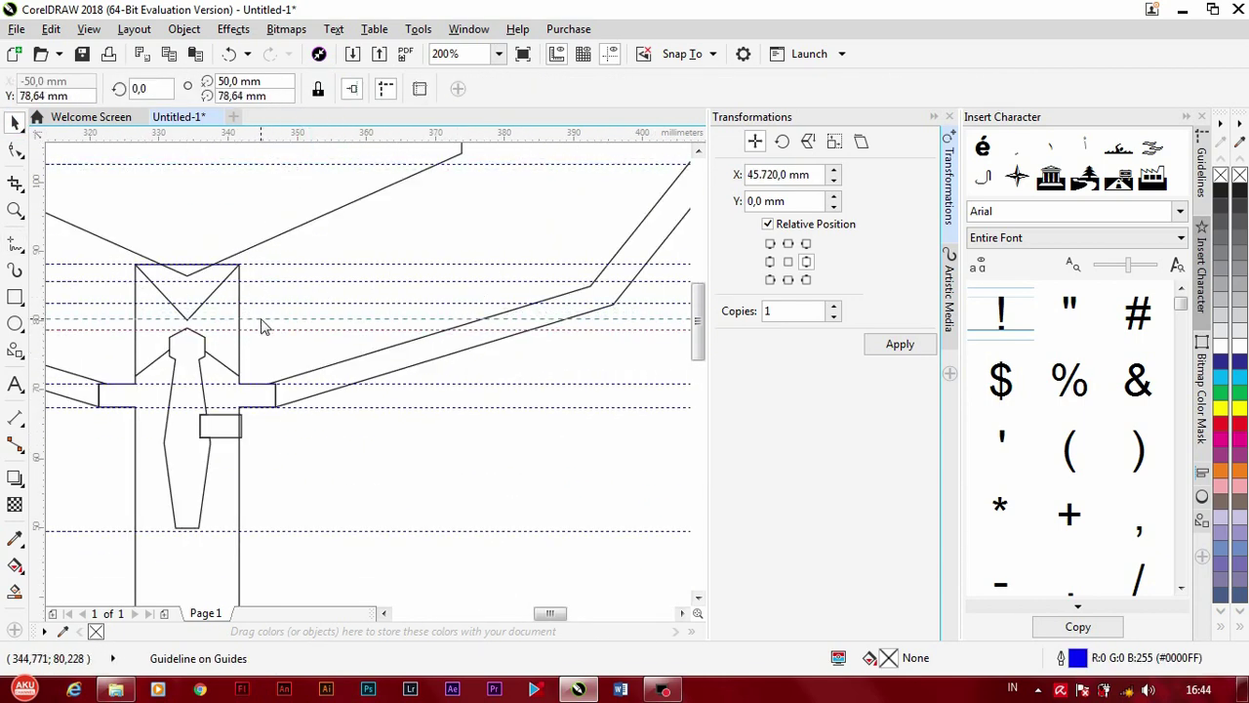
scroll(338, 377, "down", 2)
scroll(482, 329, "up", 2)
double_click(487, 368)
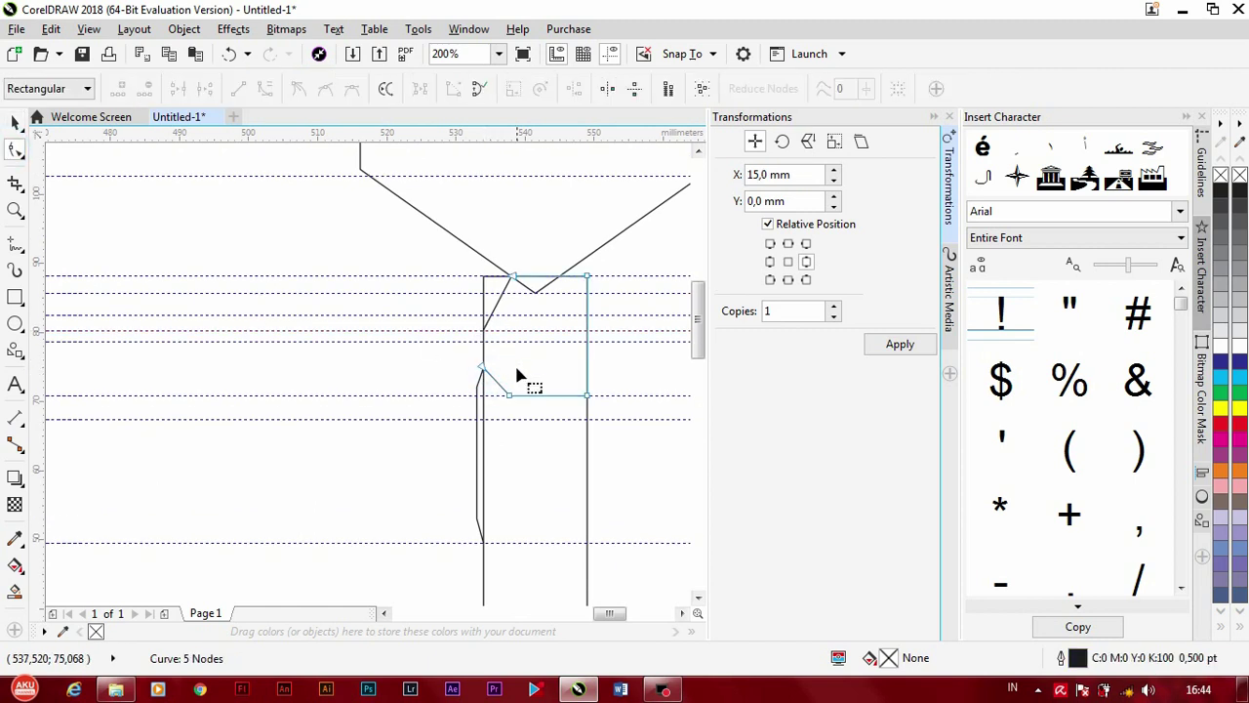
left_click(482, 369)
mouse_move(482, 367)
left_mouse_down()
mouse_move(486, 349)
mouse_move(479, 367)
left_mouse_up()
scroll(477, 369, "up", 2)
left_click_drag(476, 426, 474, 341)
scroll(445, 366, "down", 4)
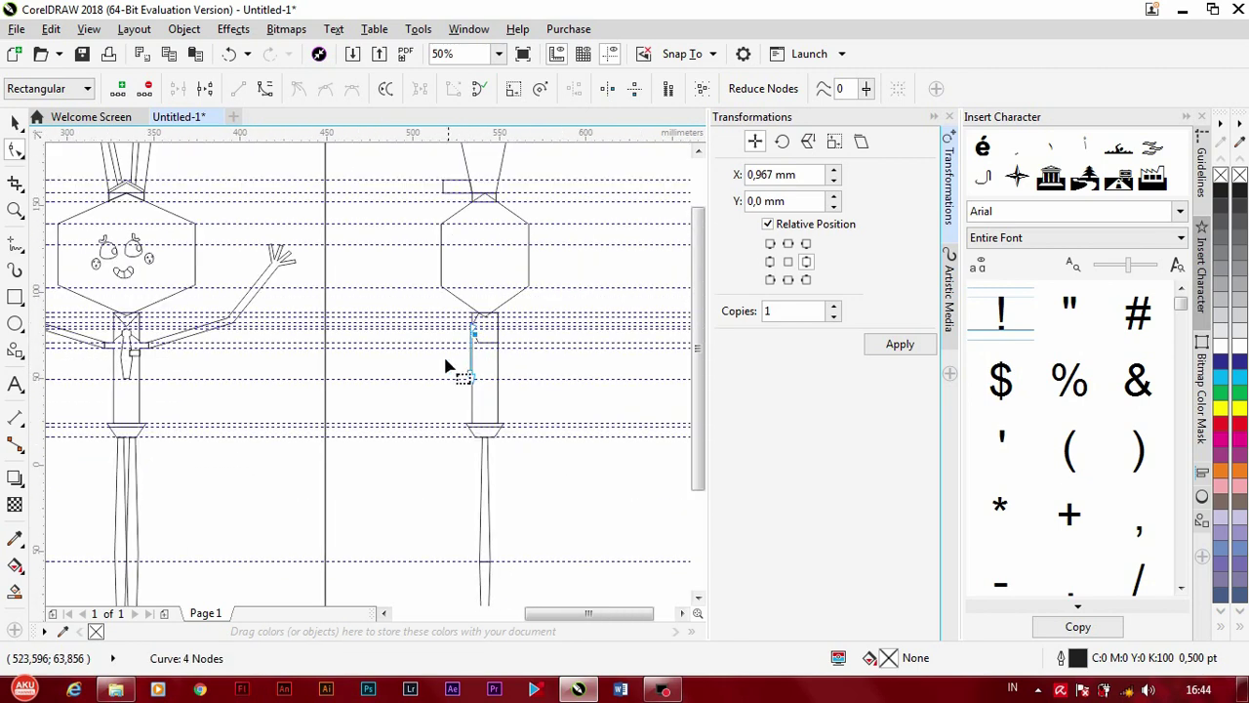
scroll(481, 426, "up", 1)
Step: Draw a small rectangle from the guideline intersection beside the side-view torso
key("F6")
scroll(354, 338, "down", 1)
scroll(191, 309, "up", 2)
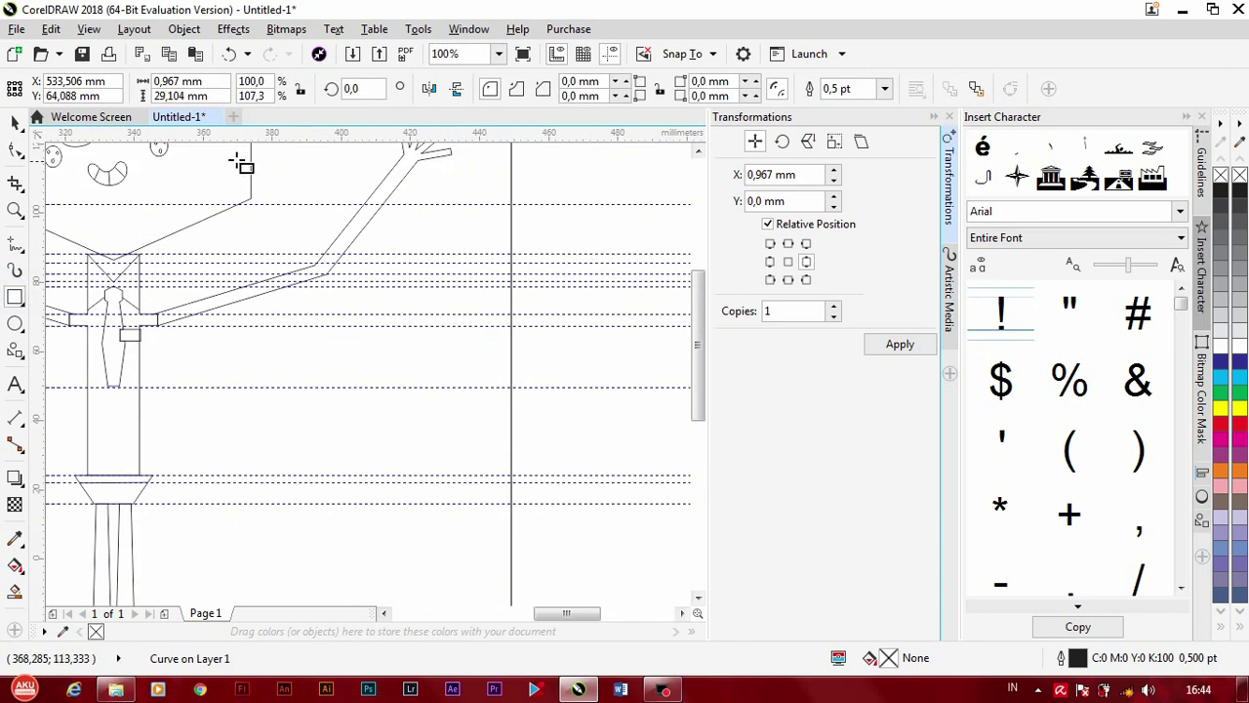
scroll(179, 335, "up", 2)
key("space")
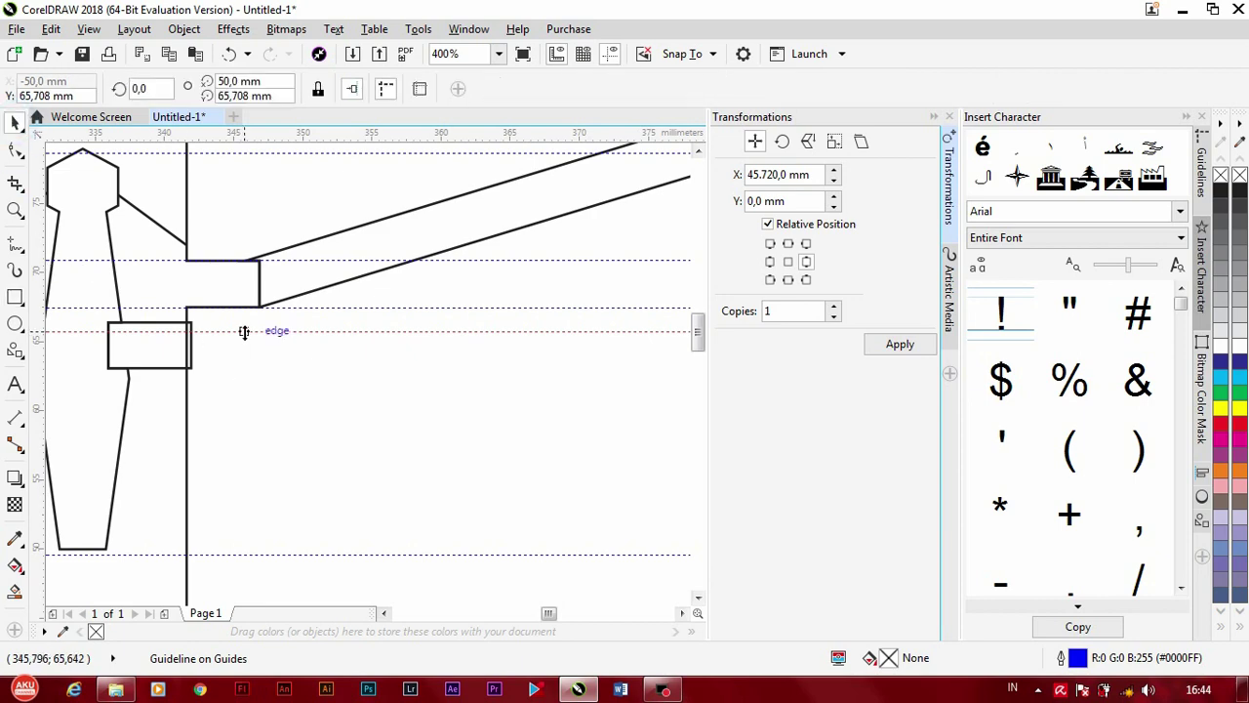
scroll(267, 410, "down", 2)
scroll(335, 377, "up", 1)
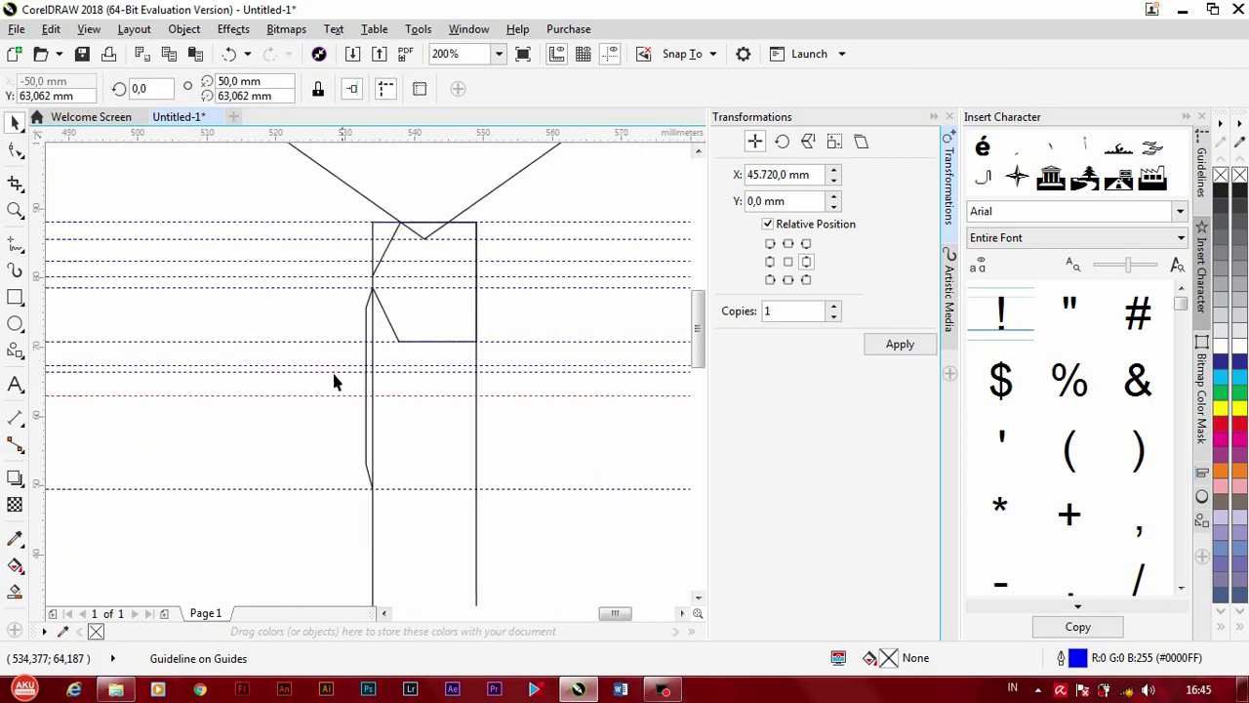
key("F6")
scroll(414, 396, "up", 1)
left_click_drag(411, 378, 388, 434)
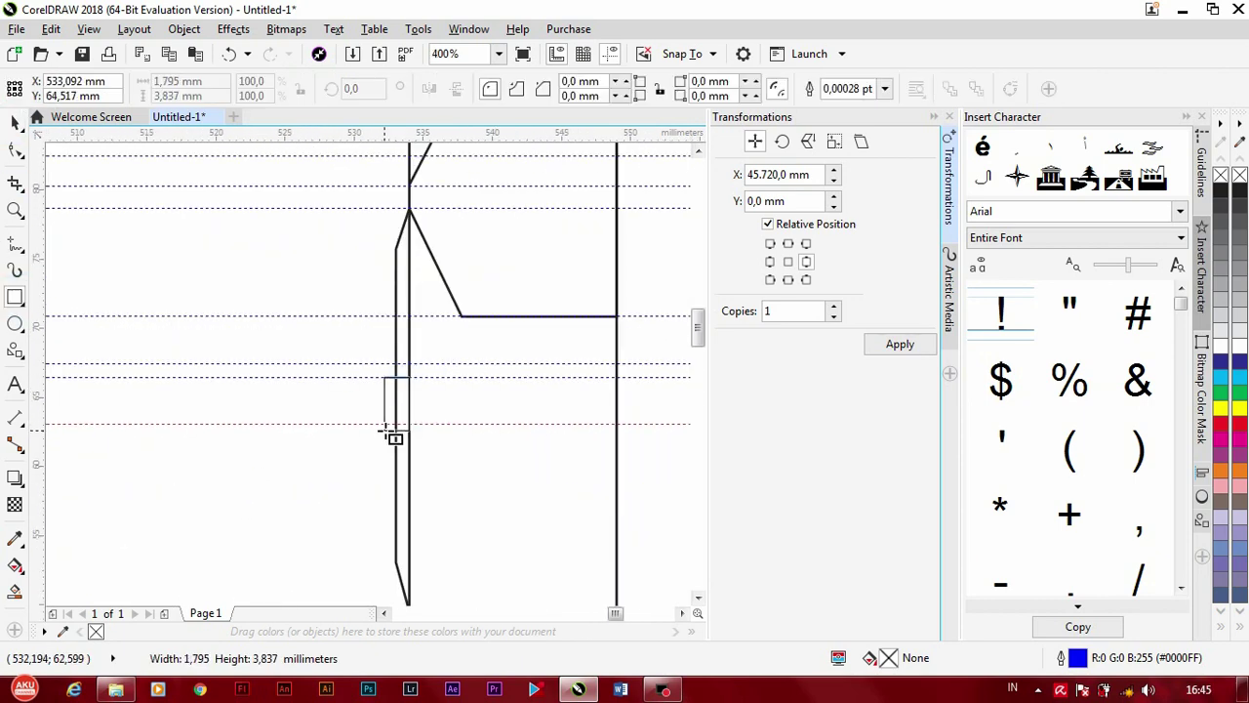
scroll(388, 432, "down", 1)
scroll(388, 426, "down", 2)
scroll(384, 427, "up", 1)
scroll(418, 404, "left", 2)
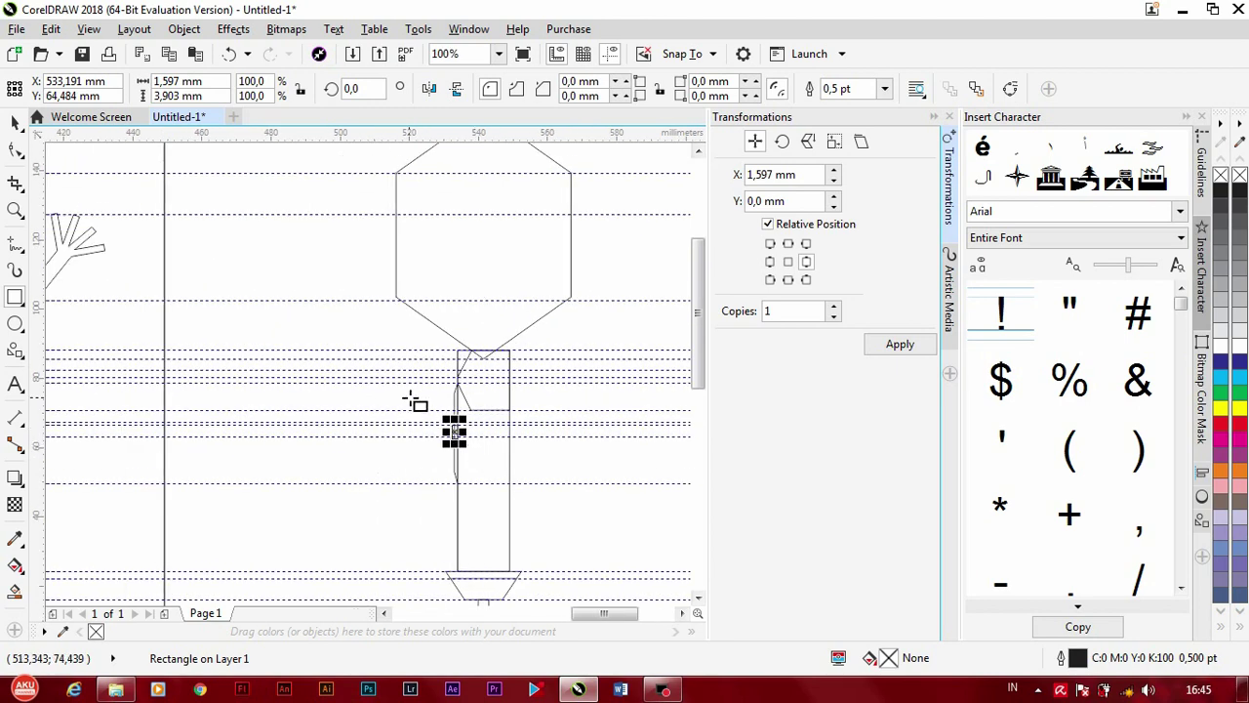
scroll(342, 414, "down", 1)
scroll(273, 423, "up", 1)
scroll(332, 446, "down", 2)
Step: Move the small rectangle up toward the side-view shoulder
scroll(186, 404, "up", 1)
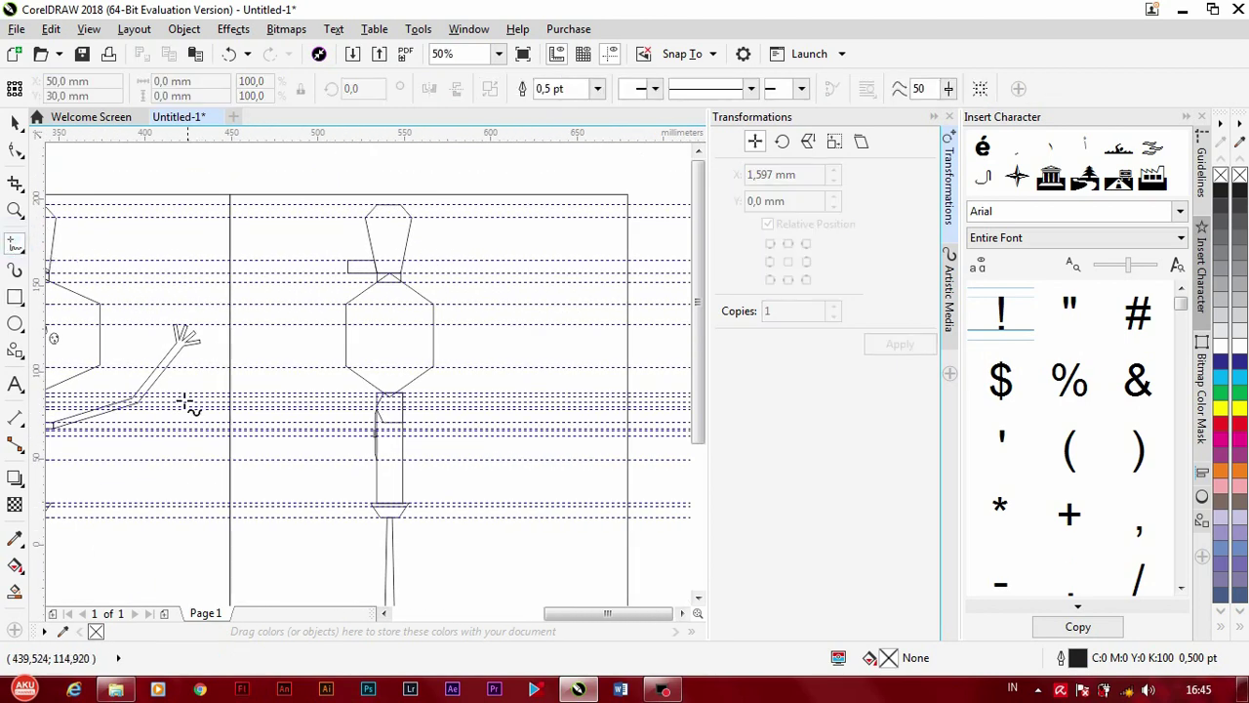
left_click_drag(391, 408, 418, 296)
scroll(400, 429, "up", 2)
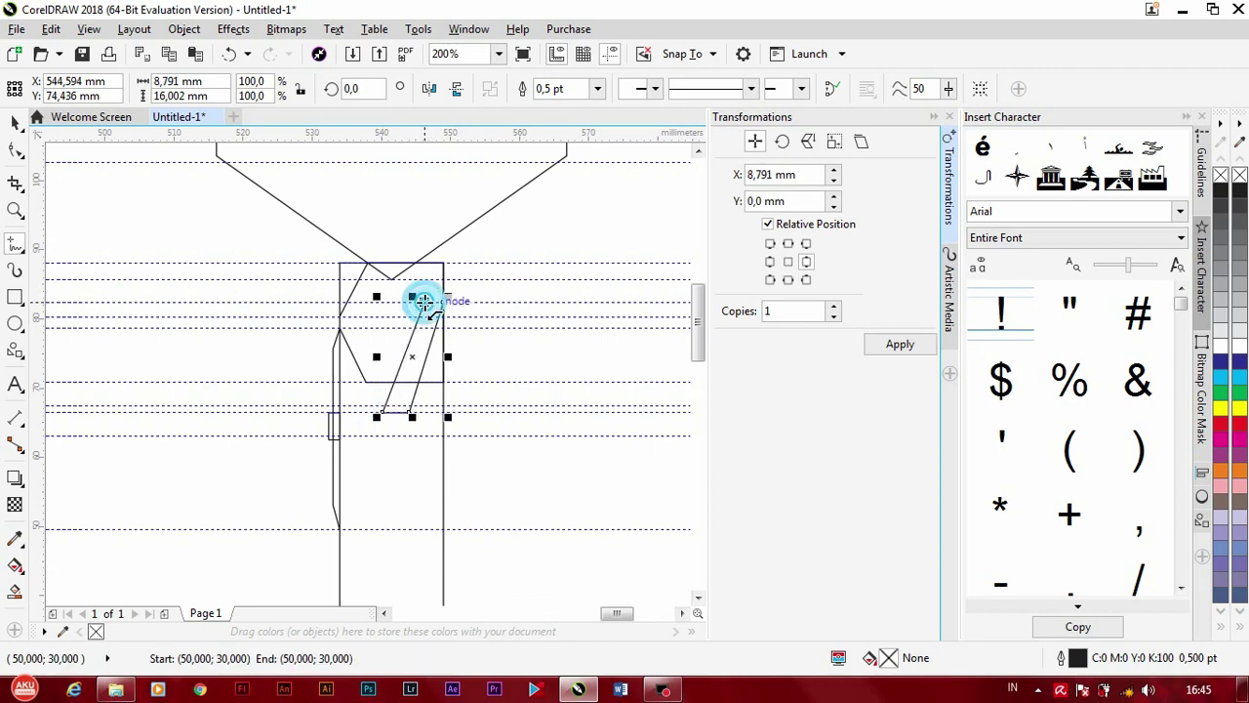
scroll(418, 296, "down", 1)
scroll(467, 290, "down", 1)
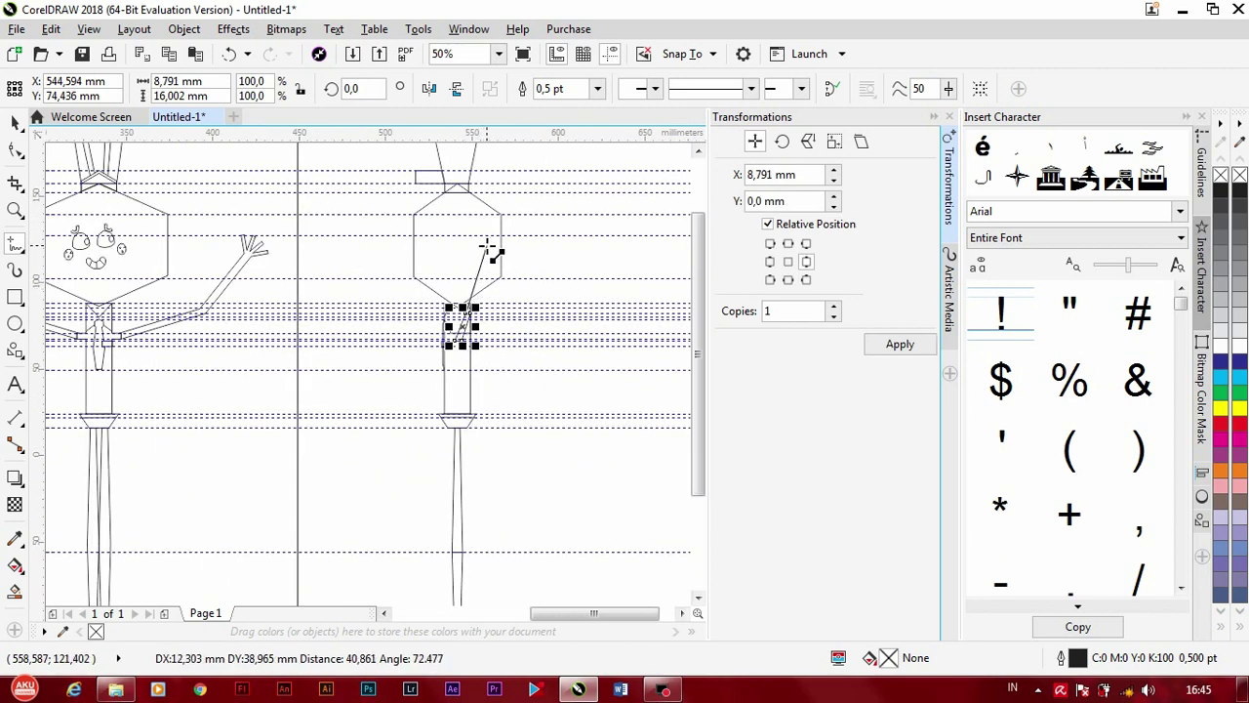
scroll(490, 246, "up", 1)
Step: Raise the side-view arm toward the head and snap its end node onto the guideline
left_click_drag(490, 246, 496, 258)
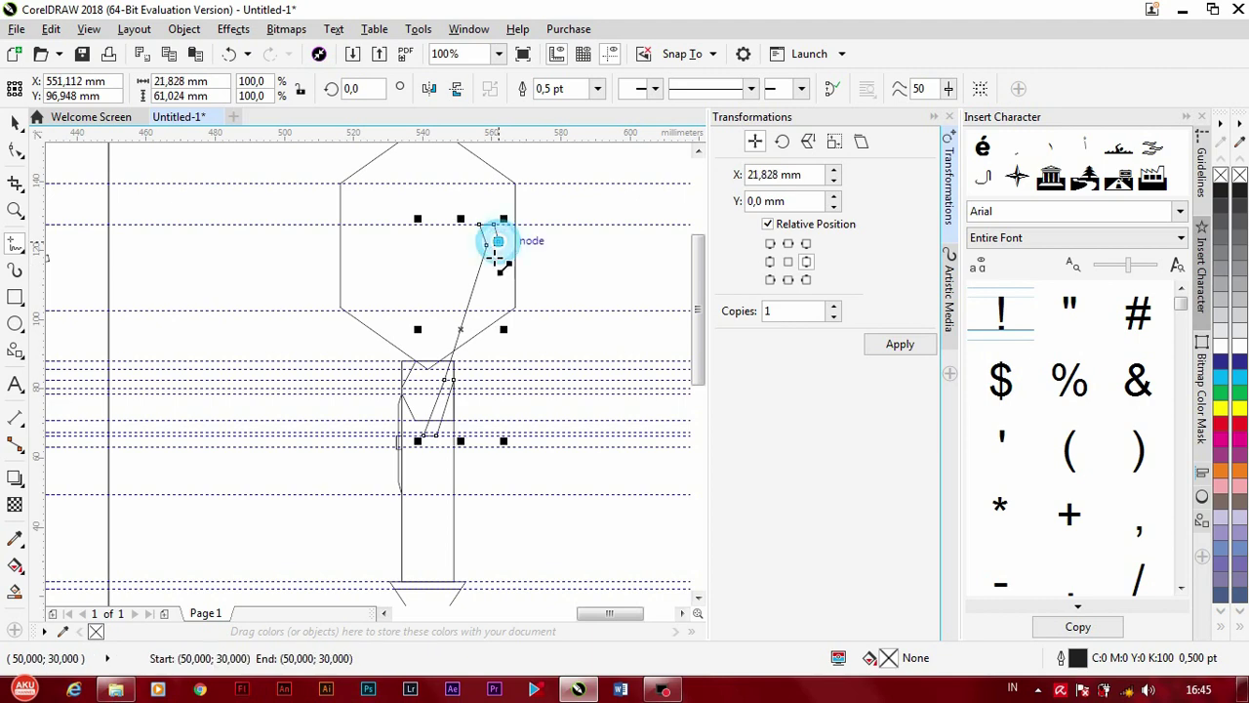
scroll(496, 259, "down", 1)
scroll(496, 258, "down", 1)
key("Escape")
scroll(436, 356, "up", 3)
scroll(436, 356, "up", 1)
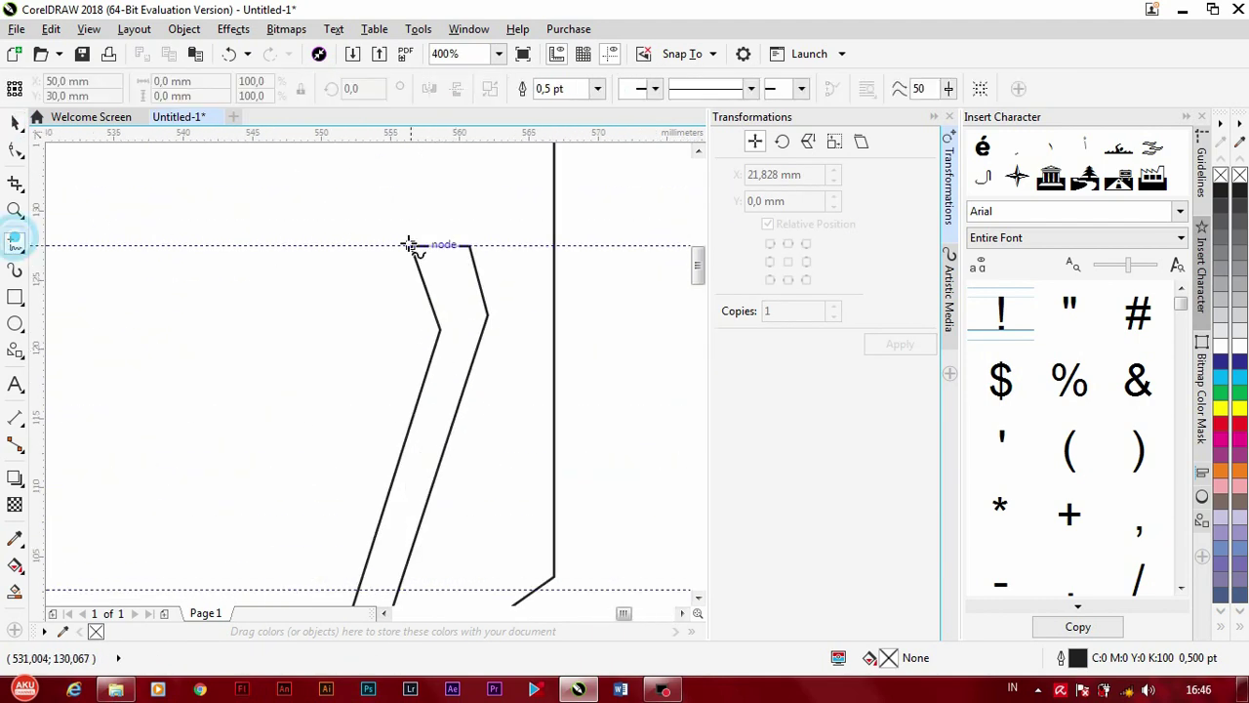
mouse_move(410, 245)
left_mouse_down()
mouse_move(452, 312)
mouse_move(468, 312)
left_mouse_up()
scroll(207, 291, "down", 4)
left_click(208, 291)
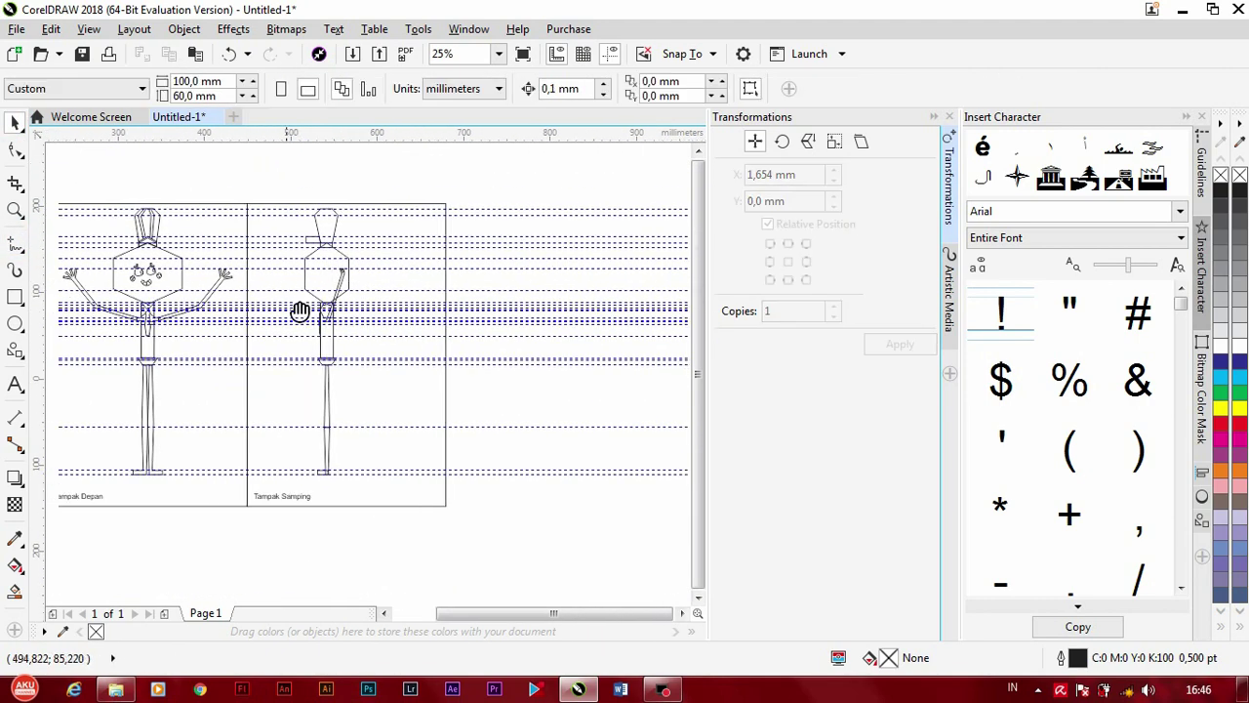
middle_click_drag(208, 291, 361, 269)
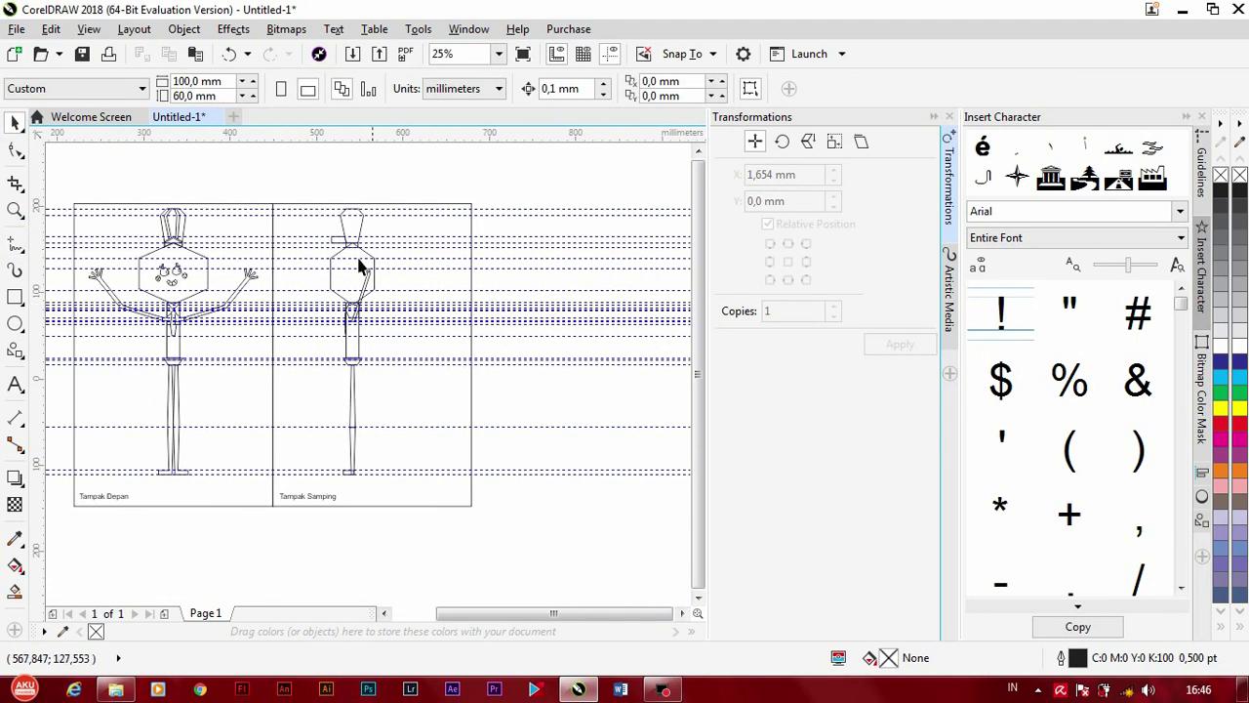
Step: Toggle the rulers off and back on, then hide the guidelines
left_click(89, 29)
left_click(195, 381)
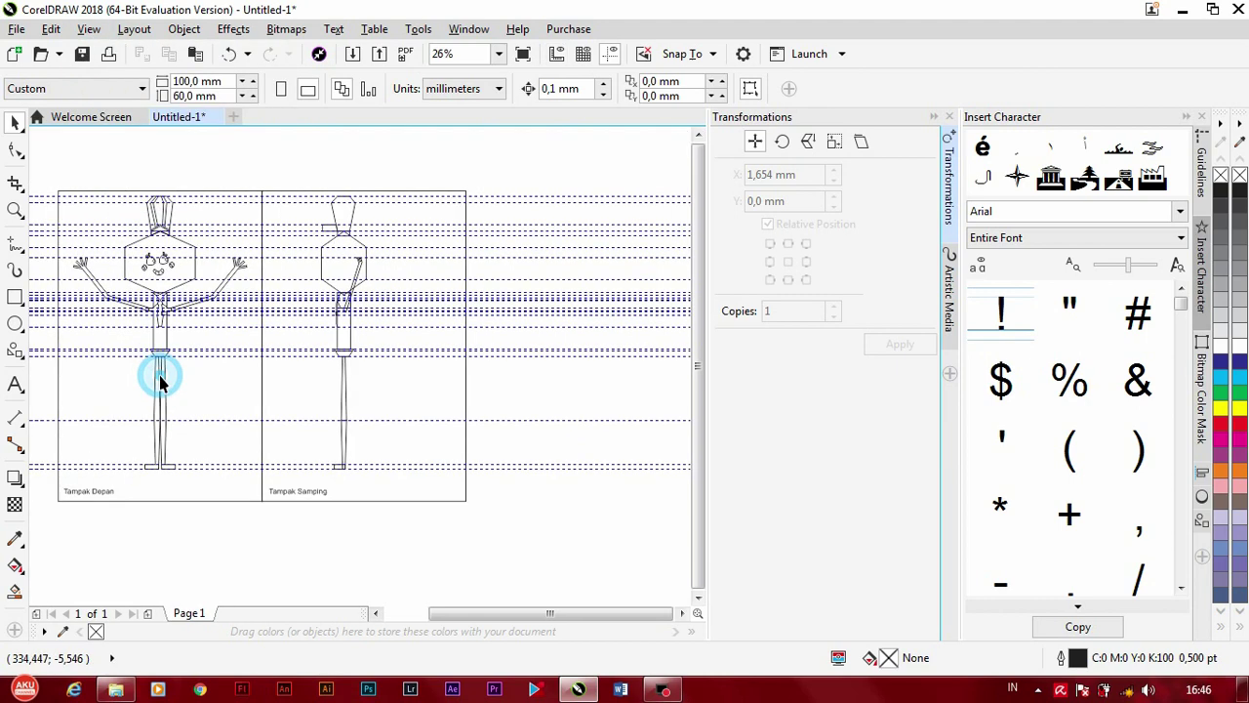
left_click(89, 31)
left_click(114, 373)
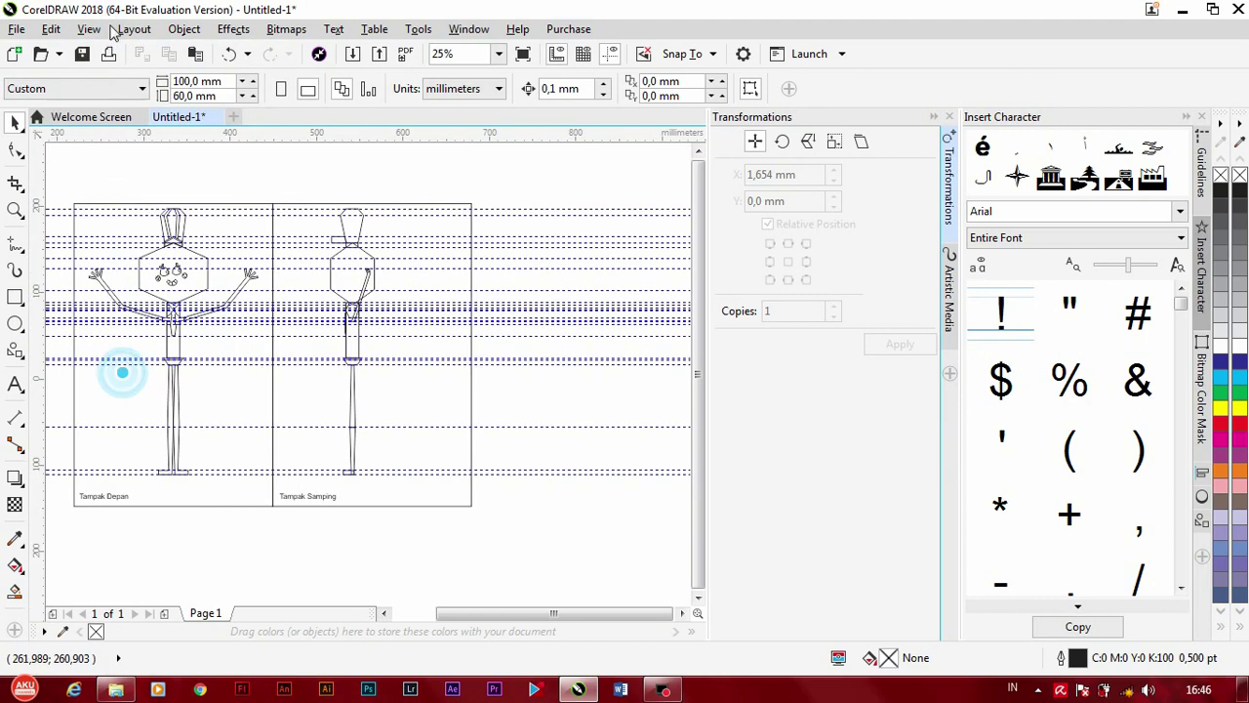
left_click(89, 29)
left_click(124, 393)
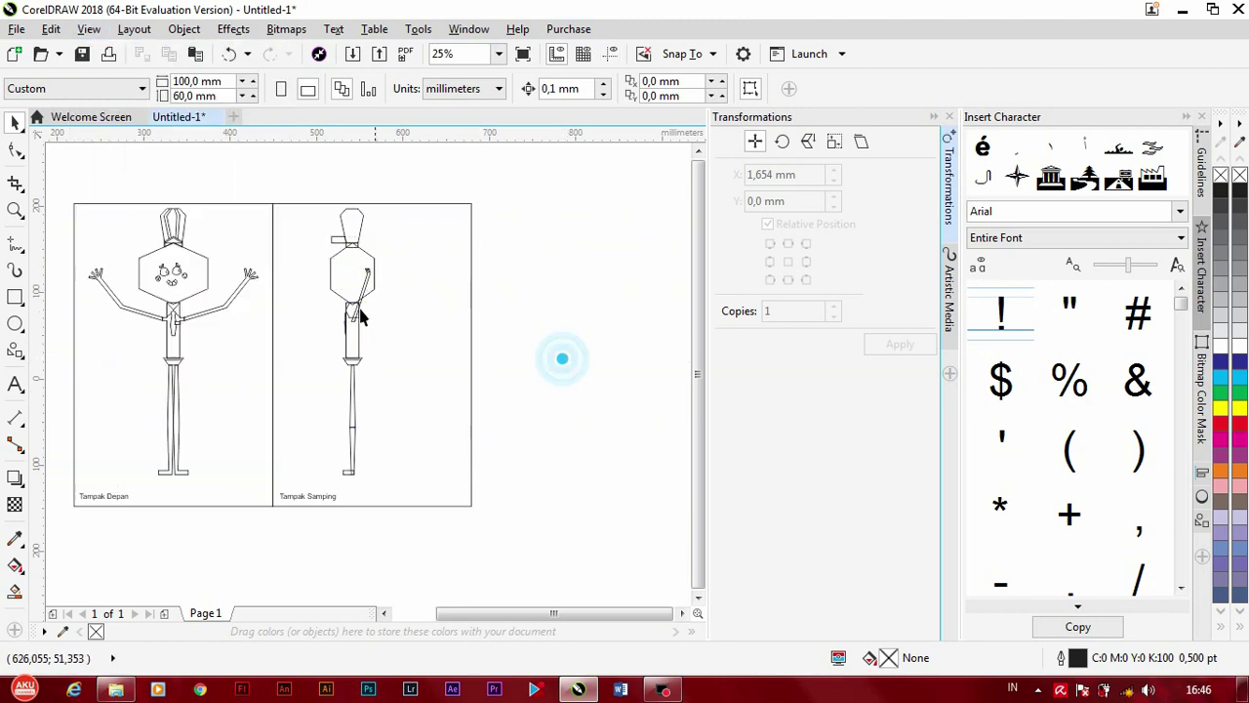
Step: Select the whole side-view figure and centre it in its panel
scroll(361, 315, "up", 4)
scroll(362, 358, "down", 4)
mouse_move(352, 195)
left_mouse_down()
mouse_move(427, 424)
mouse_move(438, 520)
left_mouse_up()
left_click(471, 433, "shift")
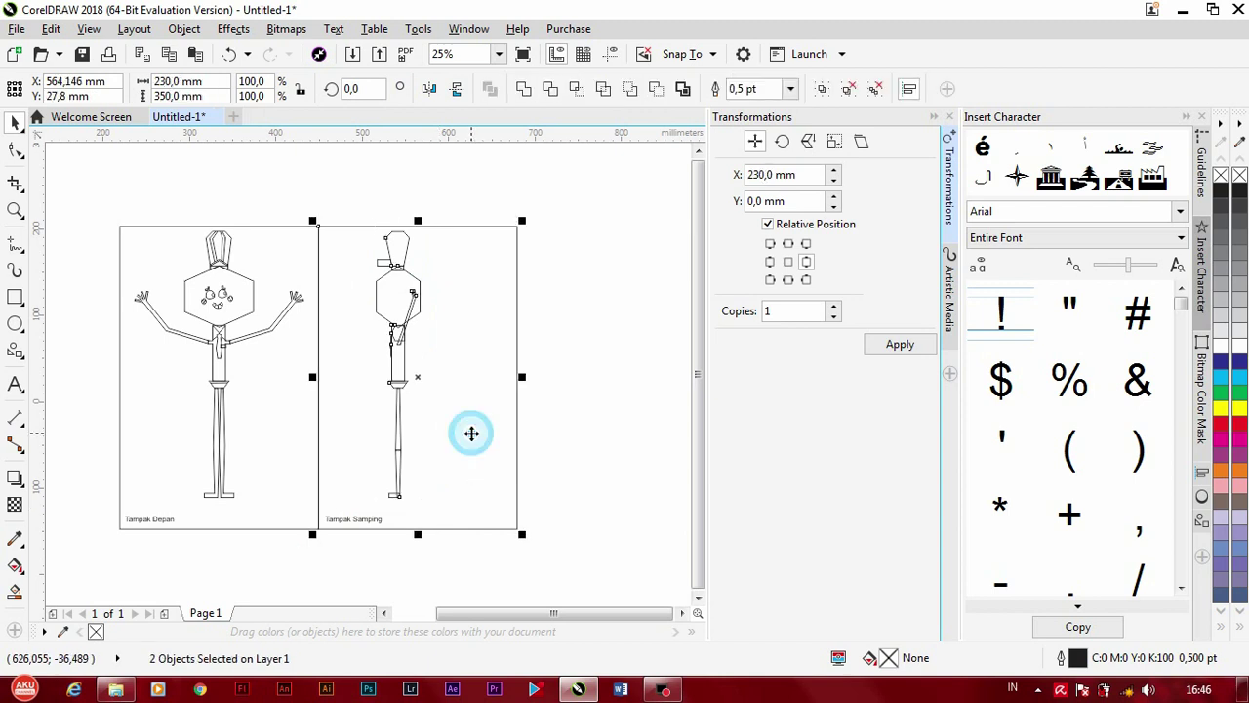
key("c")
left_click(566, 371)
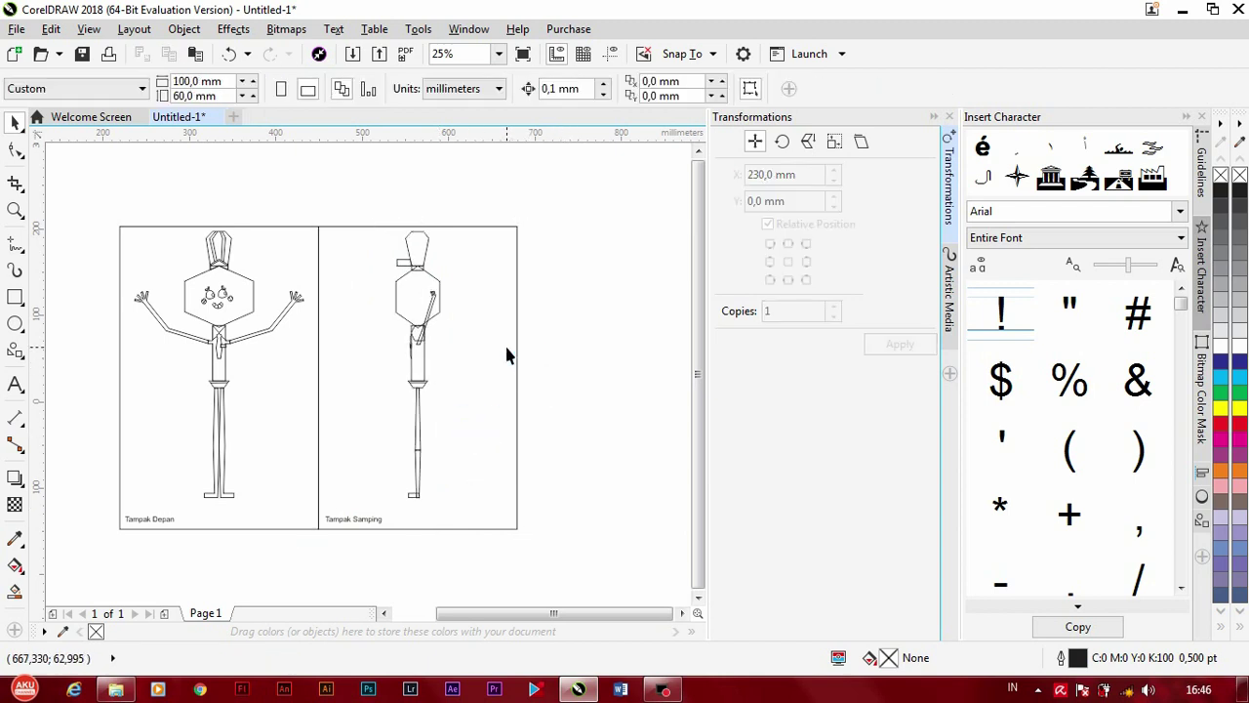
Step: Draw an extra freehand stroke at the side view's fork-shaped hand
scroll(429, 308, "up", 4)
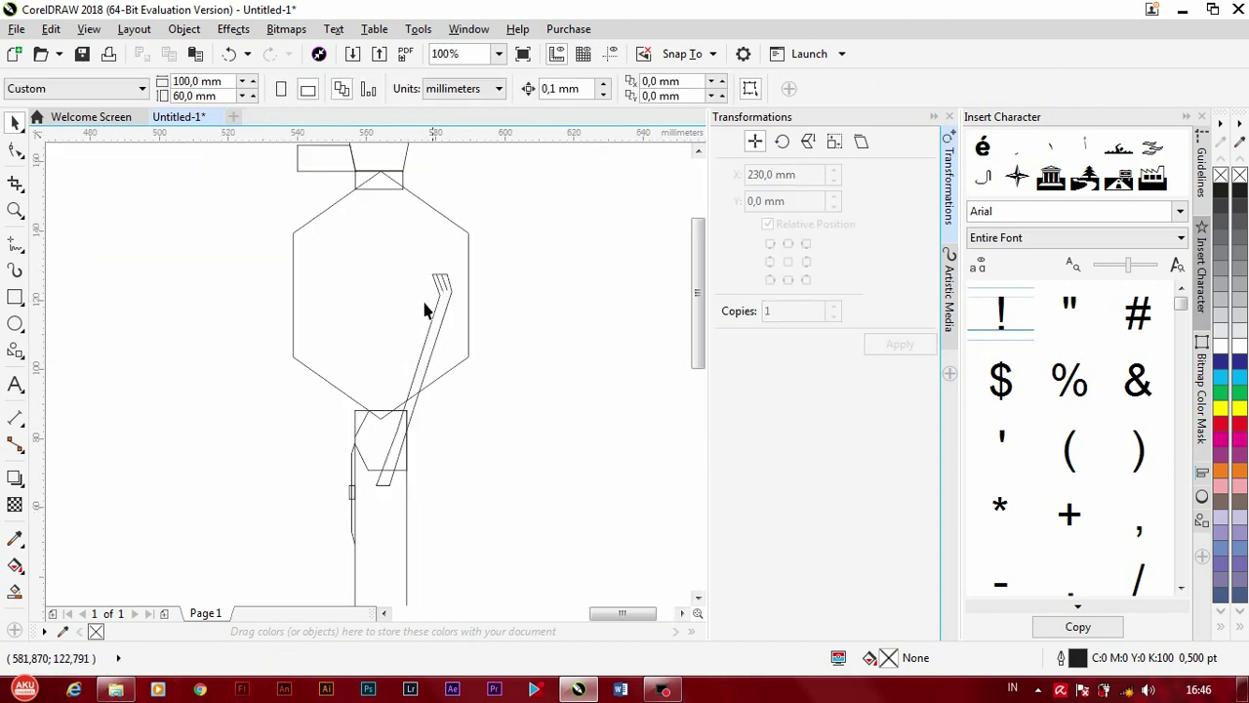
scroll(424, 310, "down", 2)
scroll(425, 304, "up", 2)
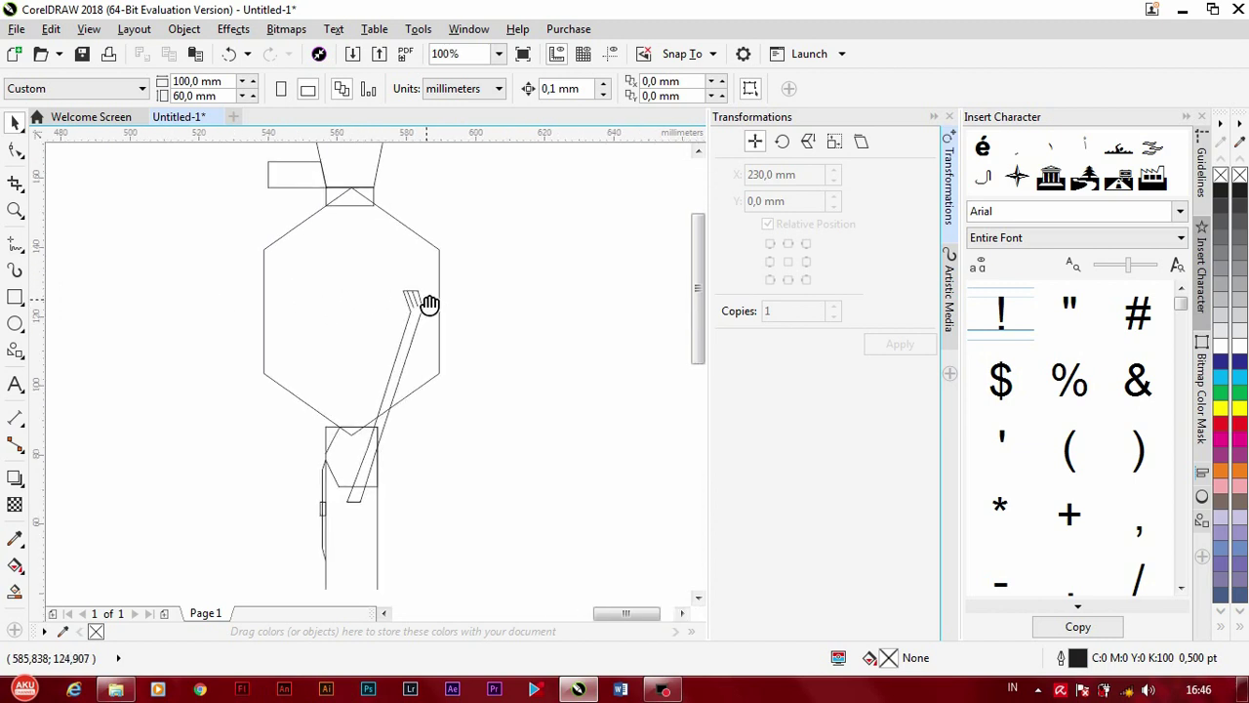
left_click(15, 244)
scroll(380, 293, "up", 2)
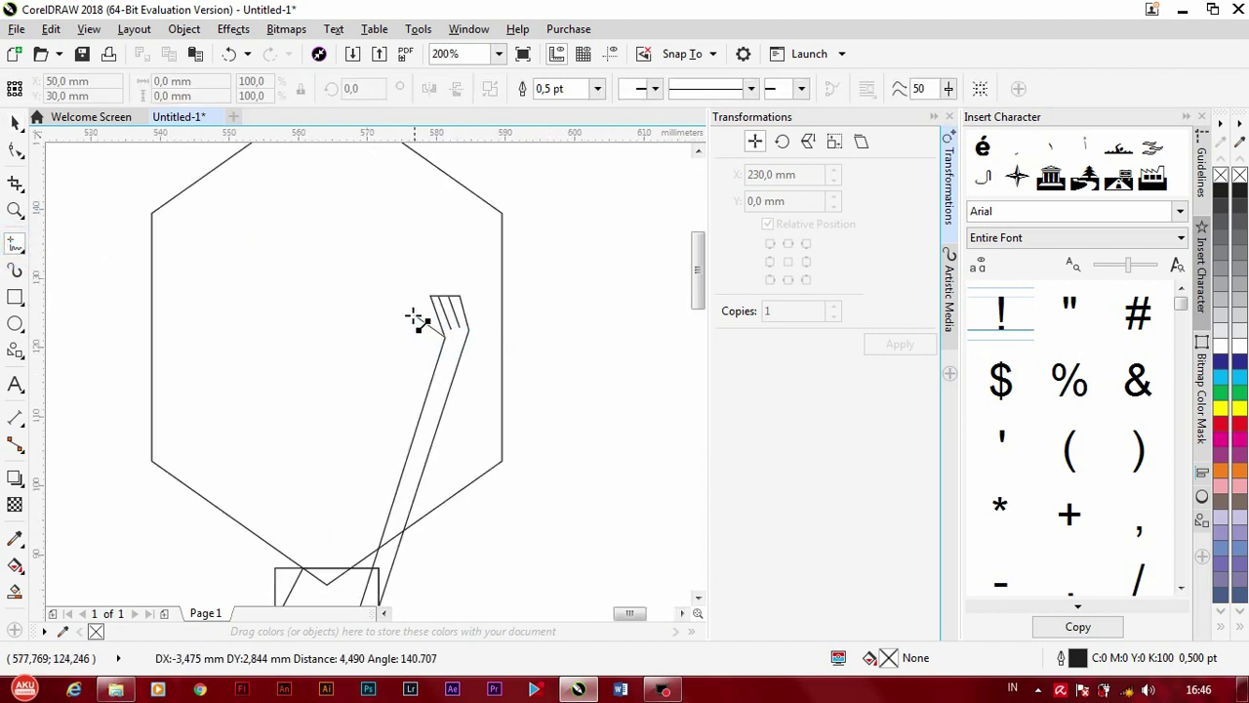
left_click_drag(418, 321, 405, 302)
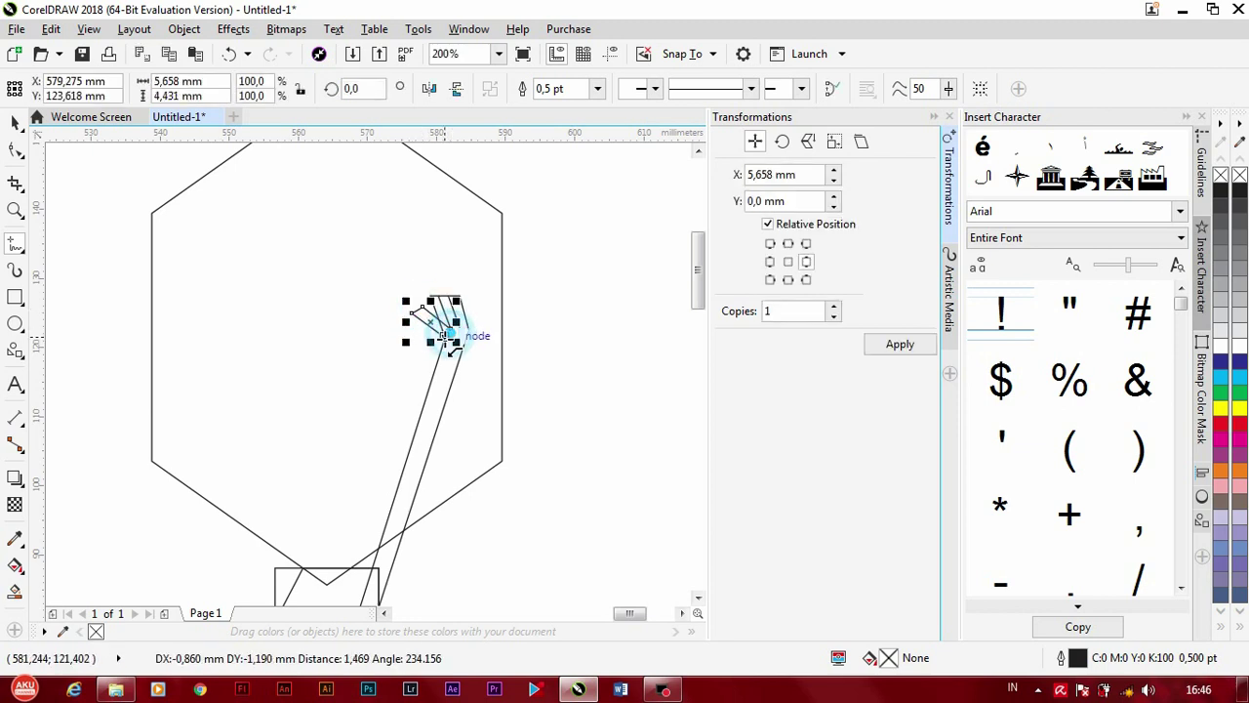
Step: Shift the front-view figure and its panel slightly left, then open its Outline Pen settings
left_click(15, 122)
scroll(254, 270, "down", 2)
left_click(250, 261)
scroll(390, 288, "down", 5)
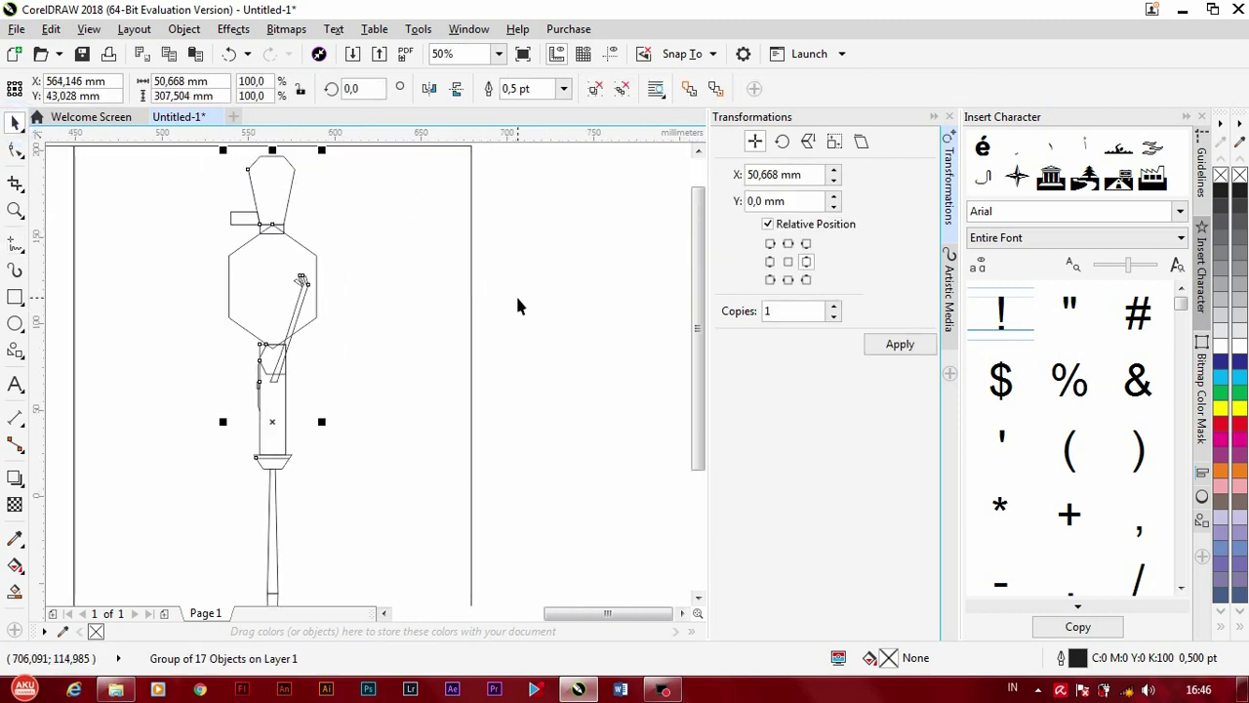
left_click(498, 310)
scroll(468, 322, "down", 1)
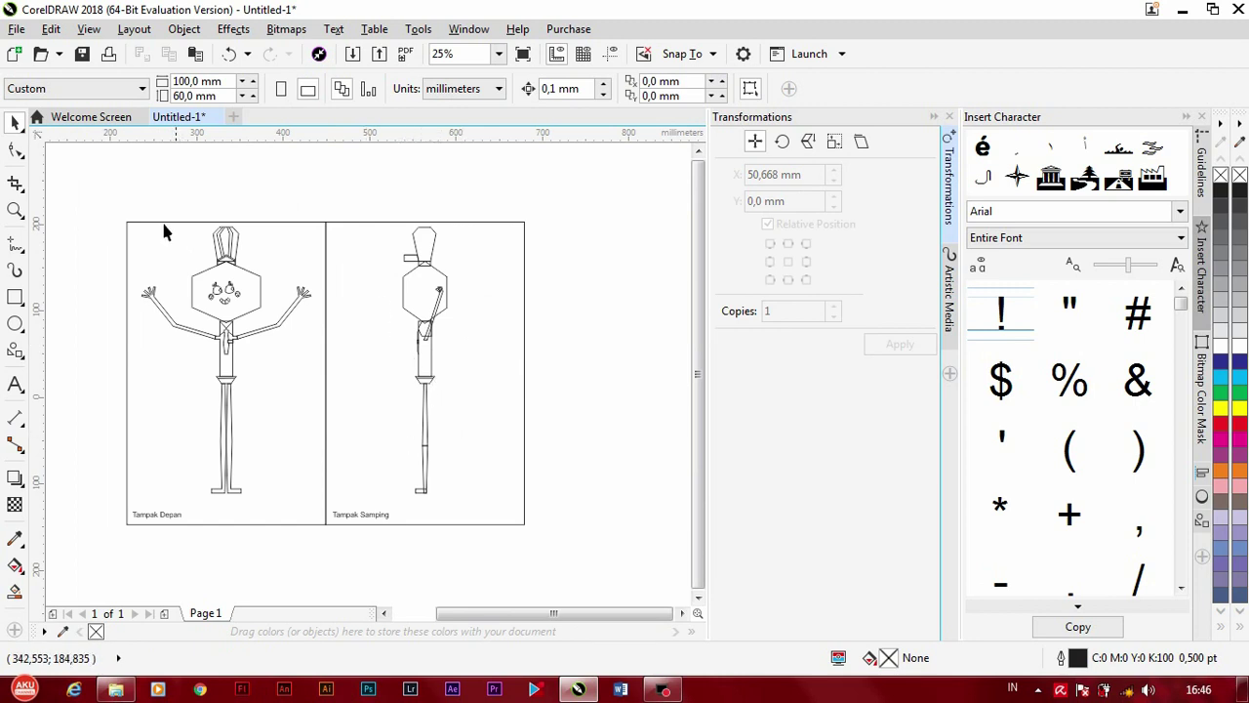
left_click_drag(198, 309, 337, 536)
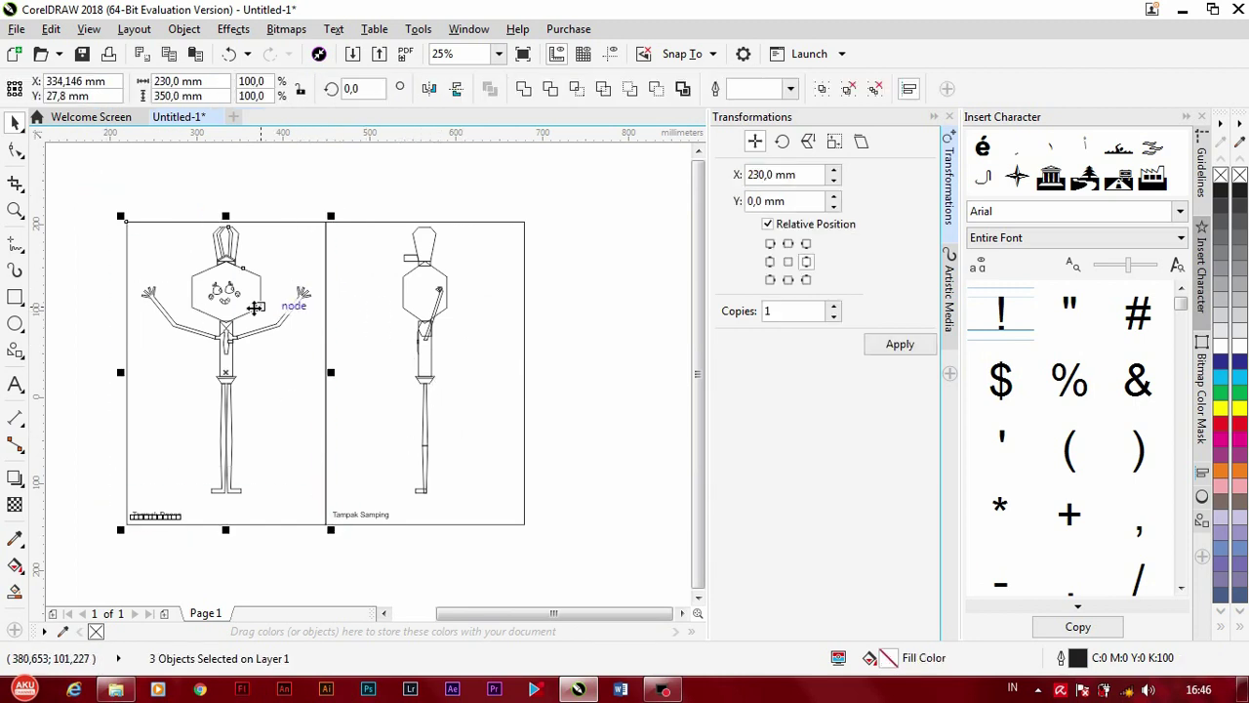
left_click_drag(234, 304, 208, 305)
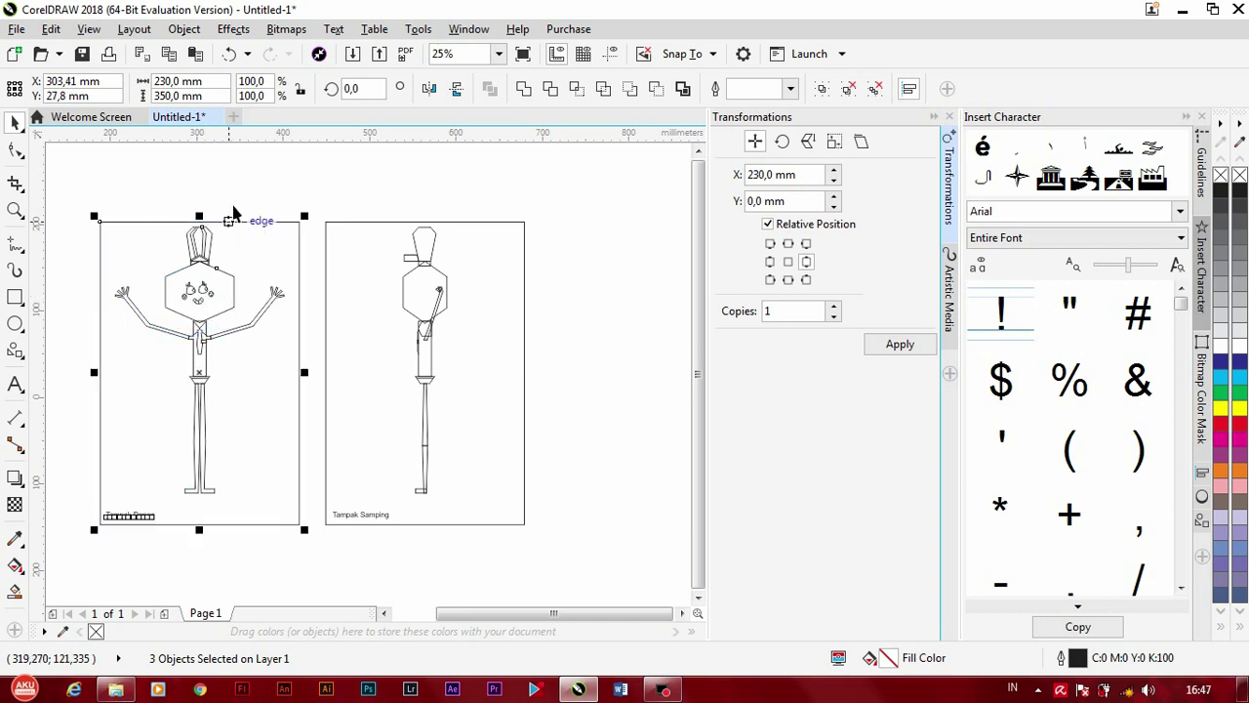
left_click(217, 280)
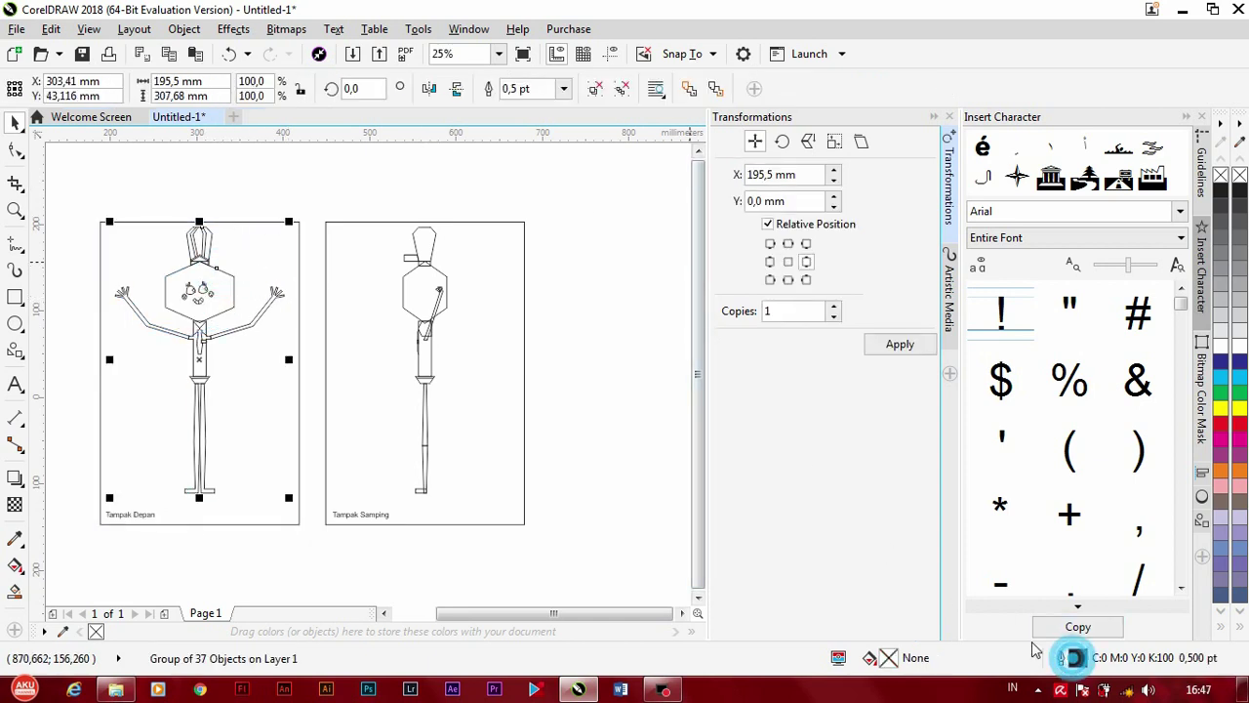
double_click(1076, 658)
Step: Give the character drawings a black 4.0 pt outline
left_click(536, 180)
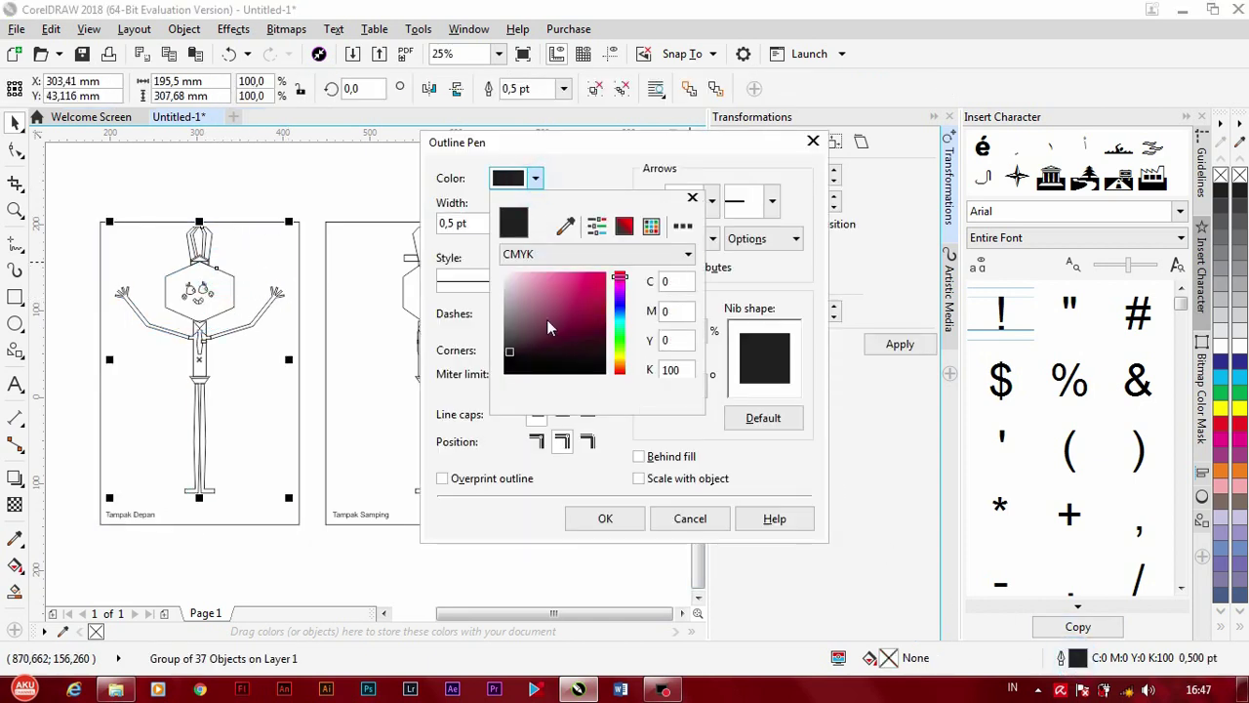
double_click(508, 353)
left_click(506, 226)
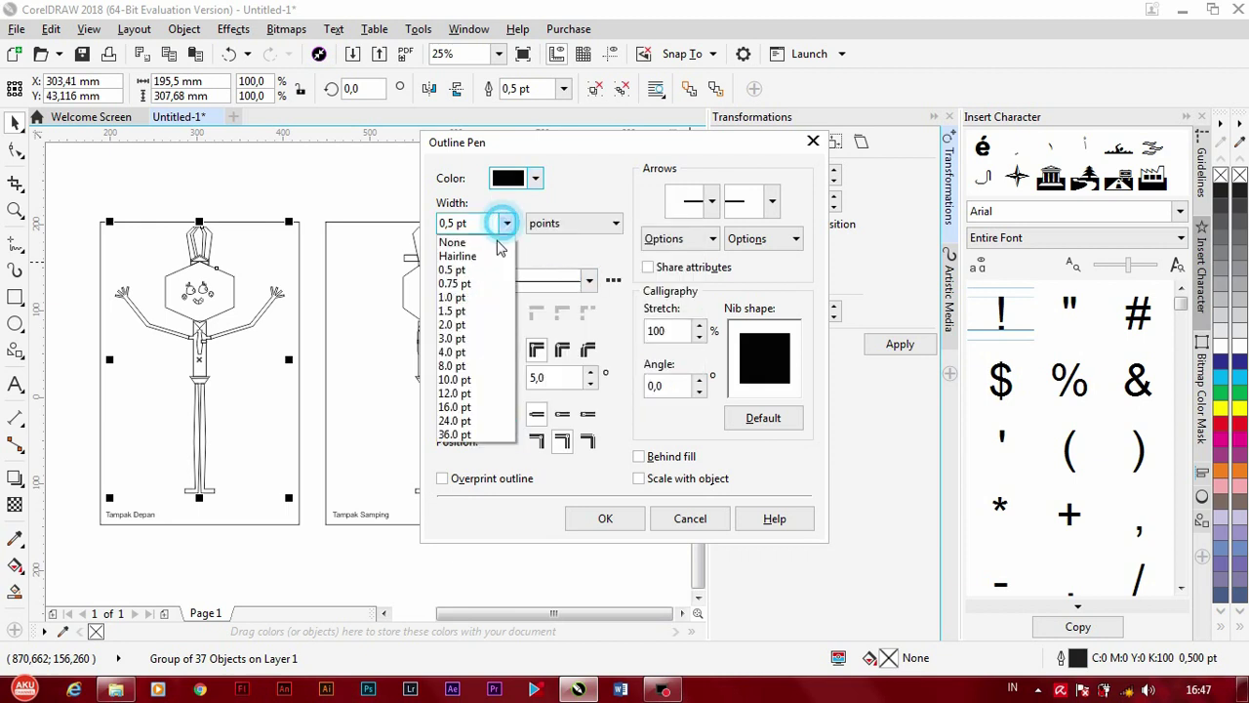
left_click(456, 352)
left_click(603, 519)
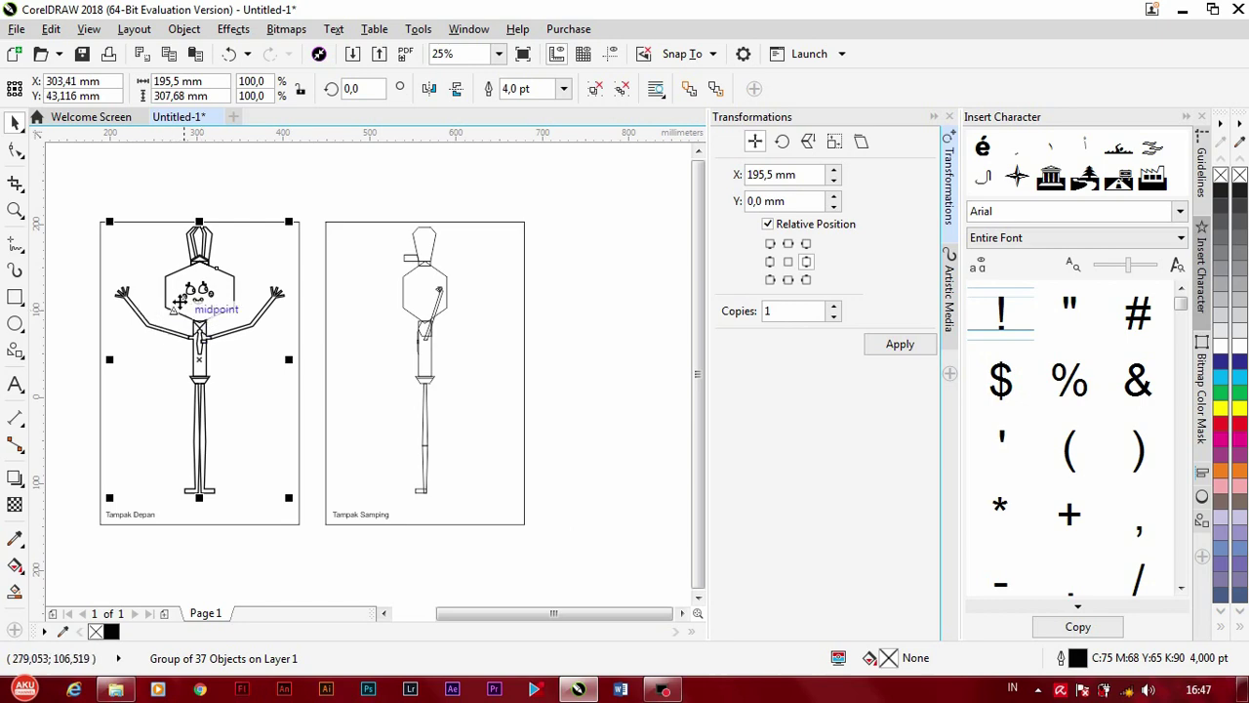
Step: Reduce the outline width to 2 pt, then deselect and marquee-select the front-view drawing
scroll(204, 291, "up", 3)
scroll(234, 302, "down", 3)
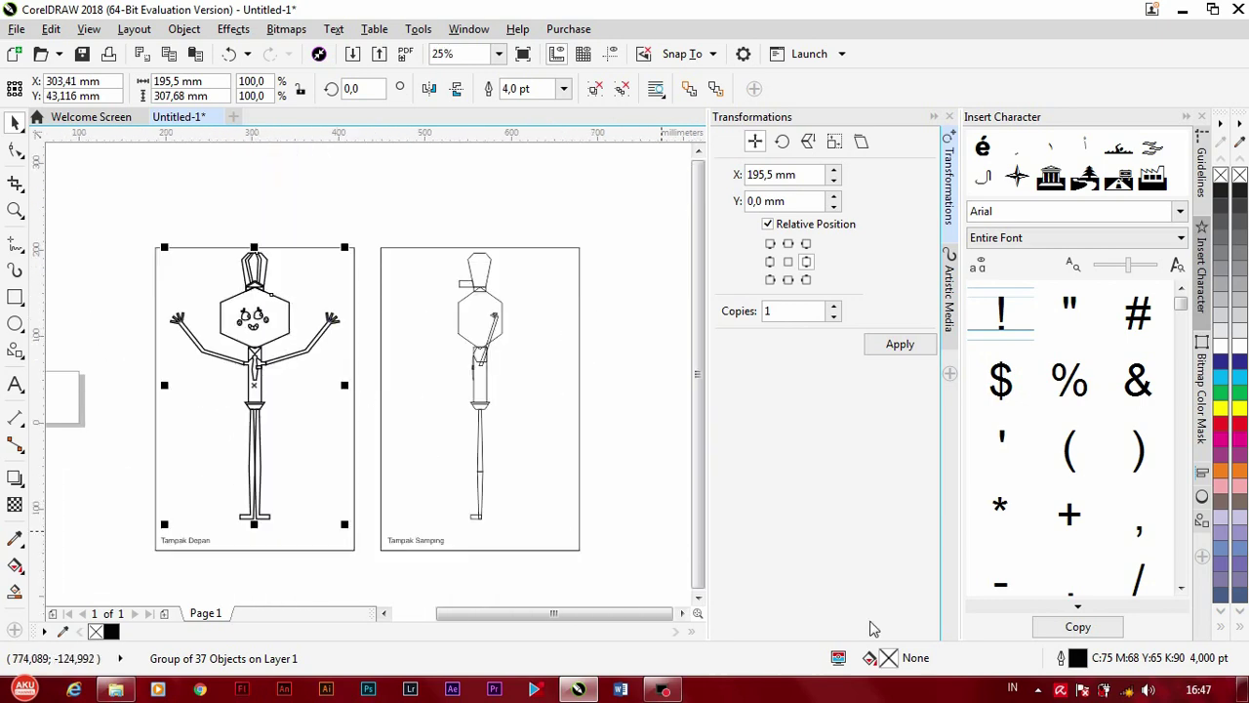
double_click(1078, 659)
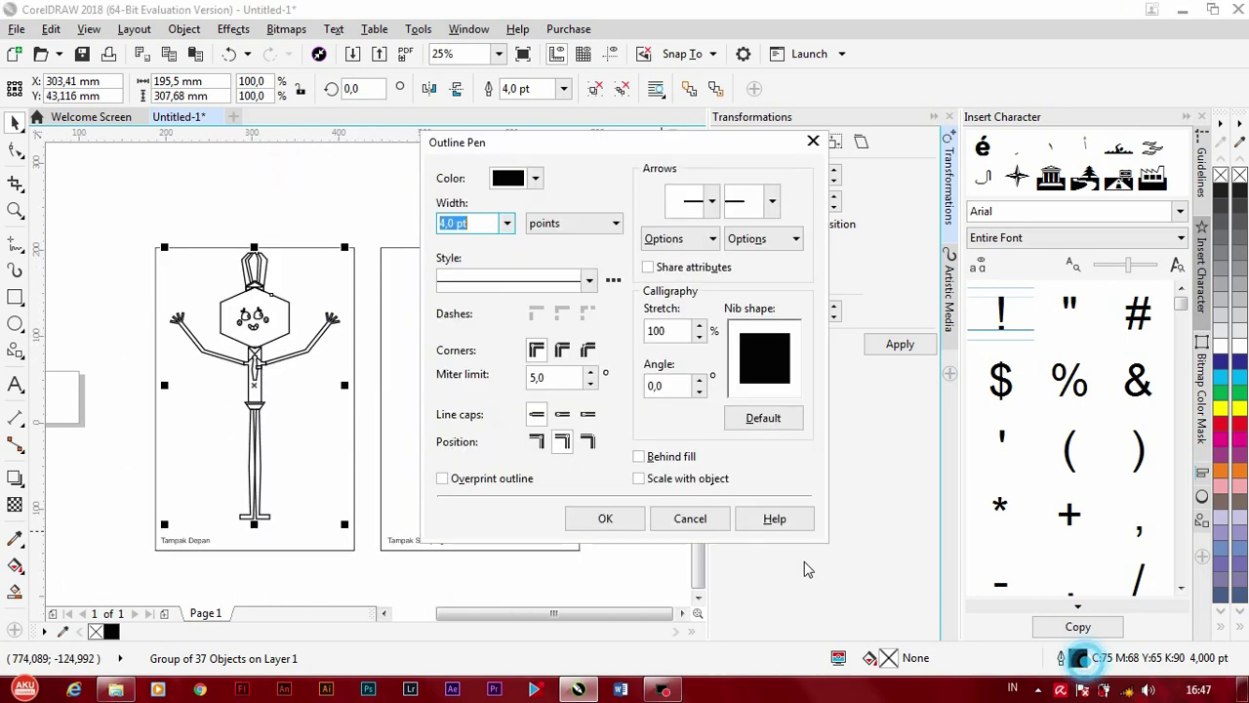
left_click(506, 223)
left_click(463, 325)
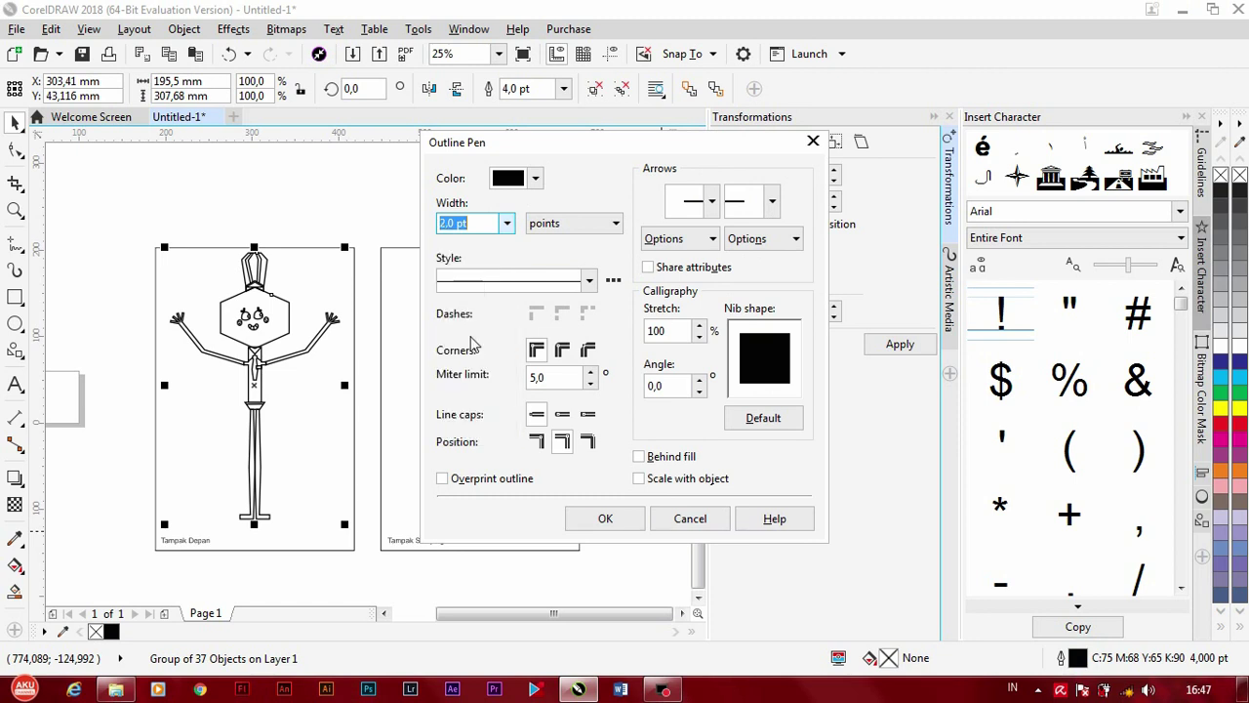
left_click(605, 519)
left_click(241, 228)
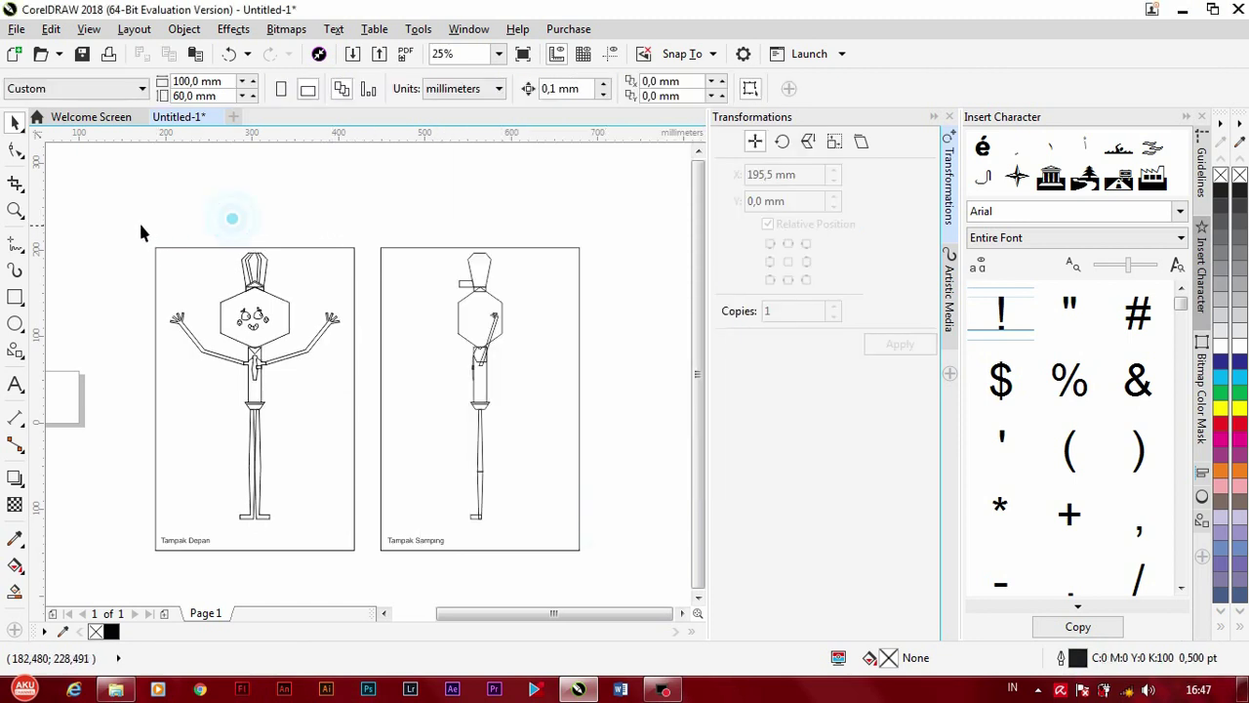
left_click_drag(139, 223, 366, 570)
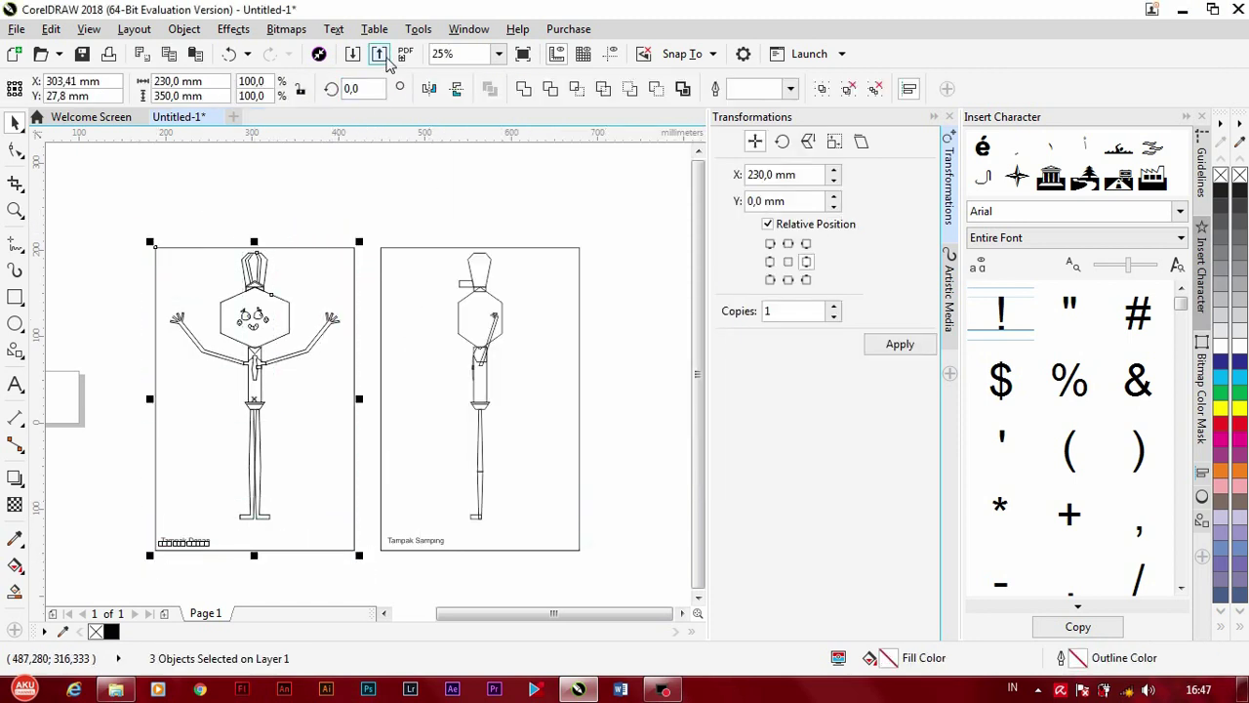
Step: Export the front view to the Sample Pictures folder under the file name Depan
left_click(380, 54)
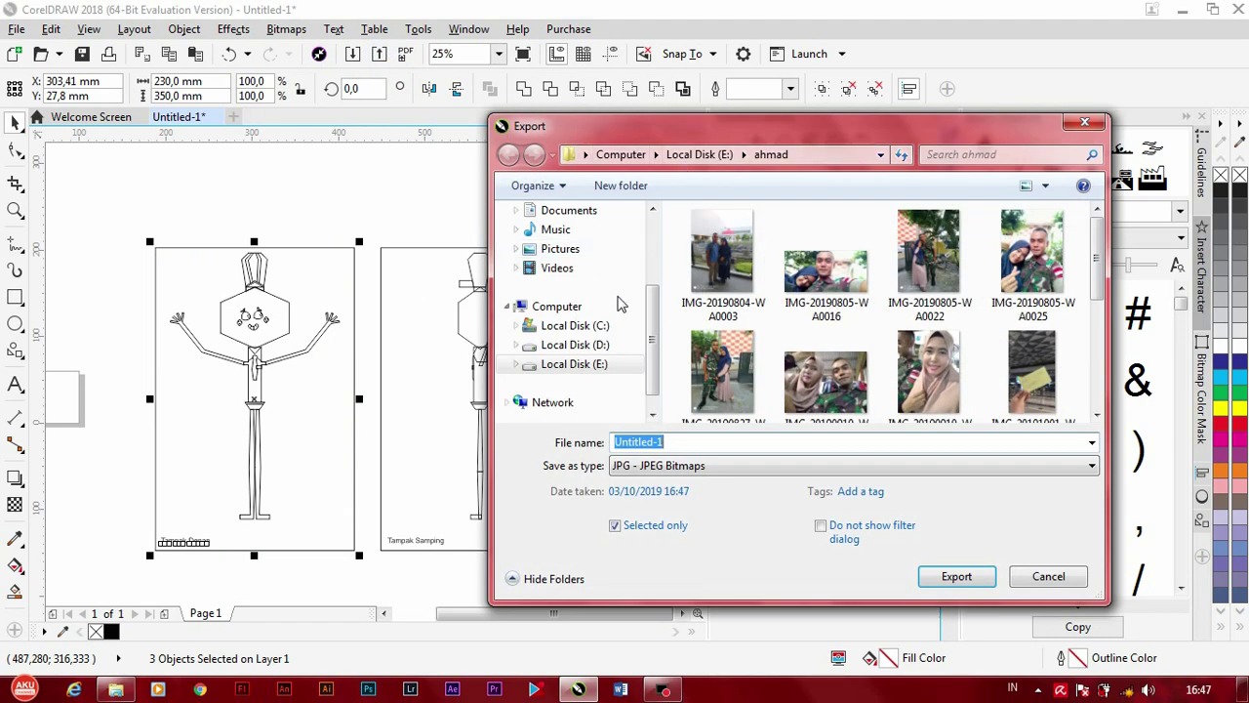
left_click(586, 345)
left_click(566, 250)
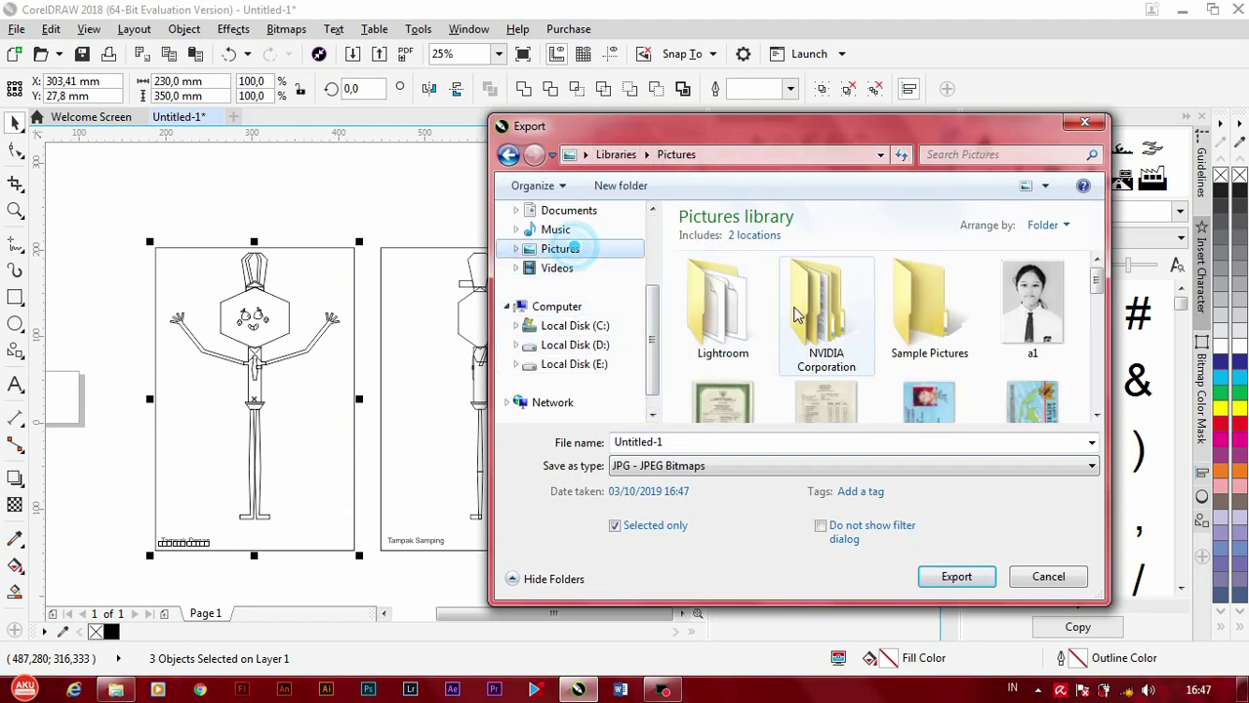
left_click(934, 303)
double_click(934, 302)
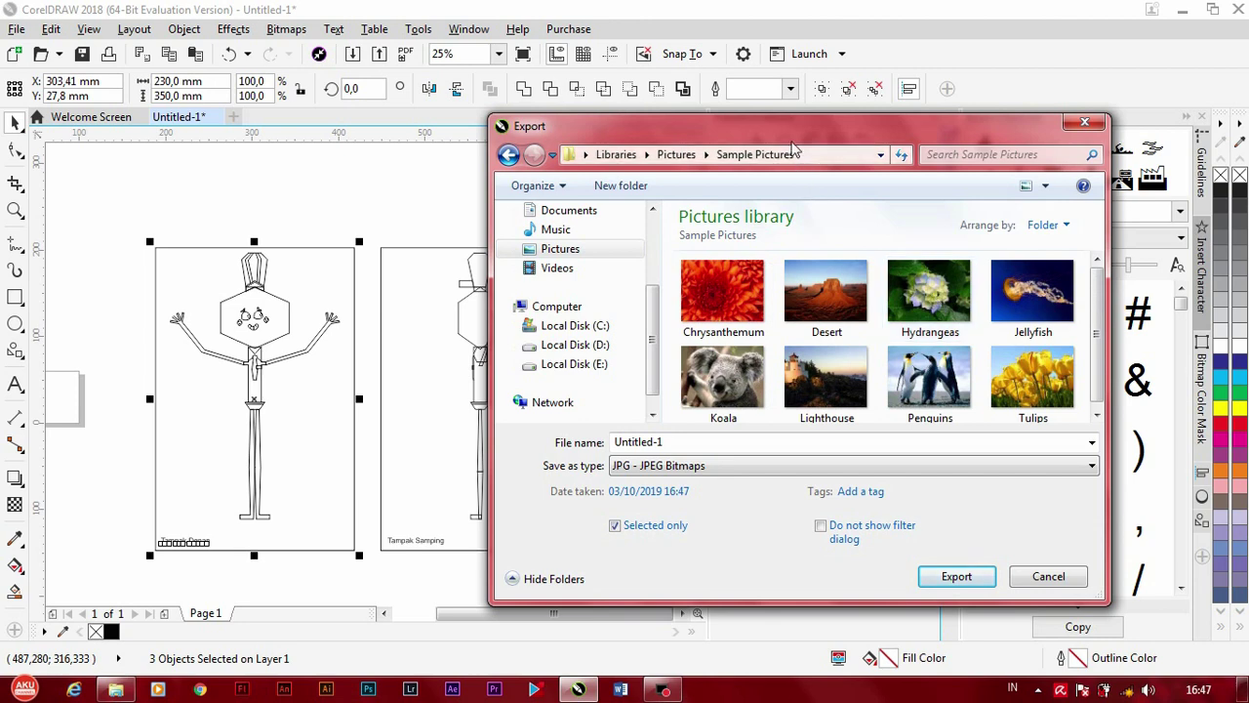
left_click_drag(846, 127, 730, 84)
left_click(601, 400)
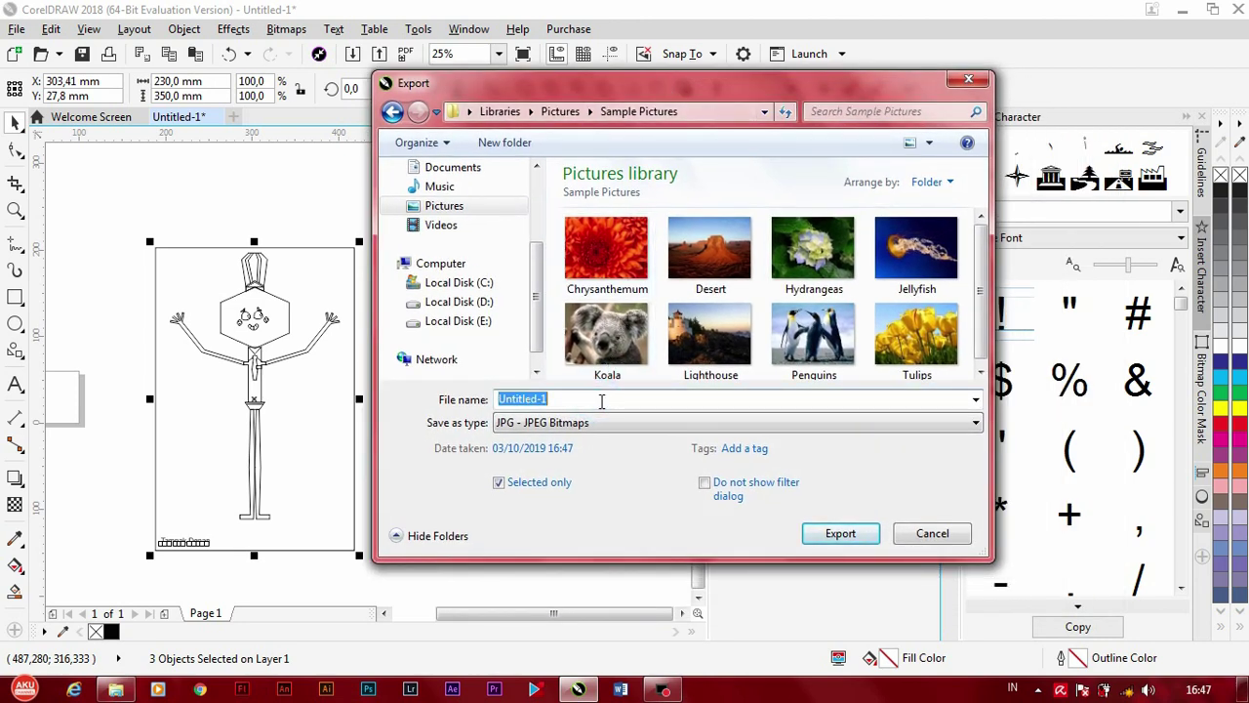
type("Depan")
key("Return")
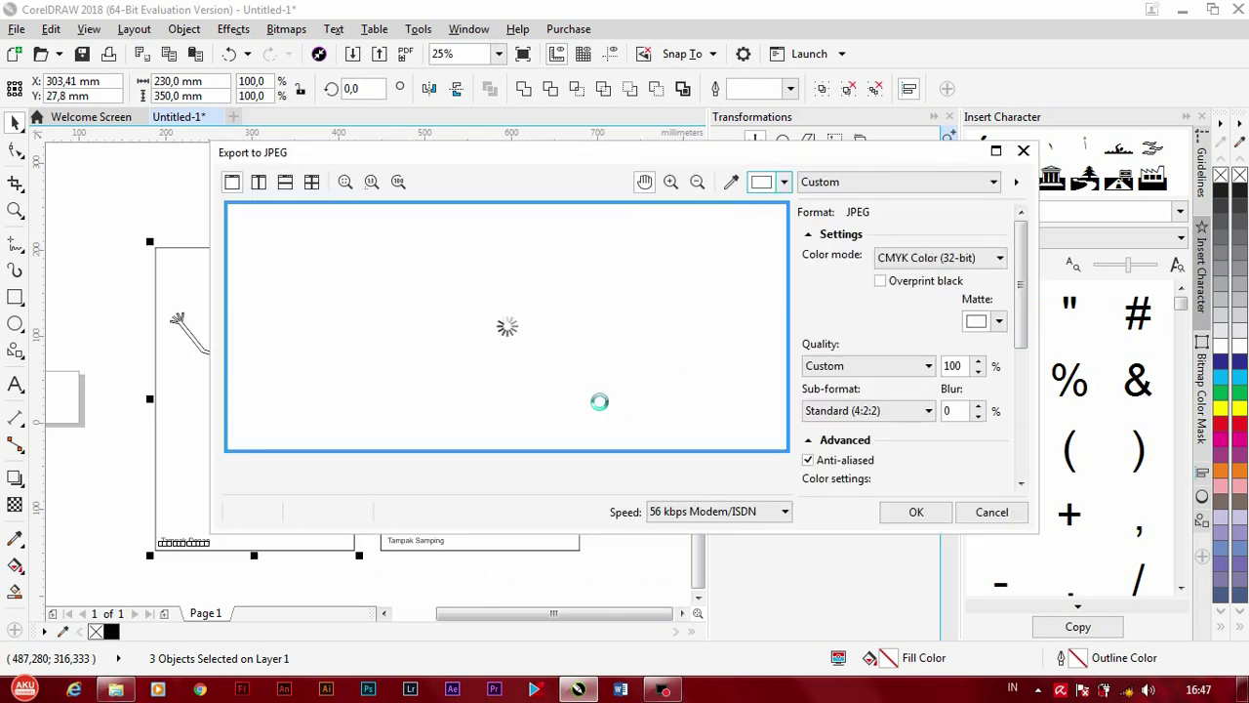
Step: Export the Depan JPEG in RGB 24-bit colour at 300 resolution
left_click(941, 258)
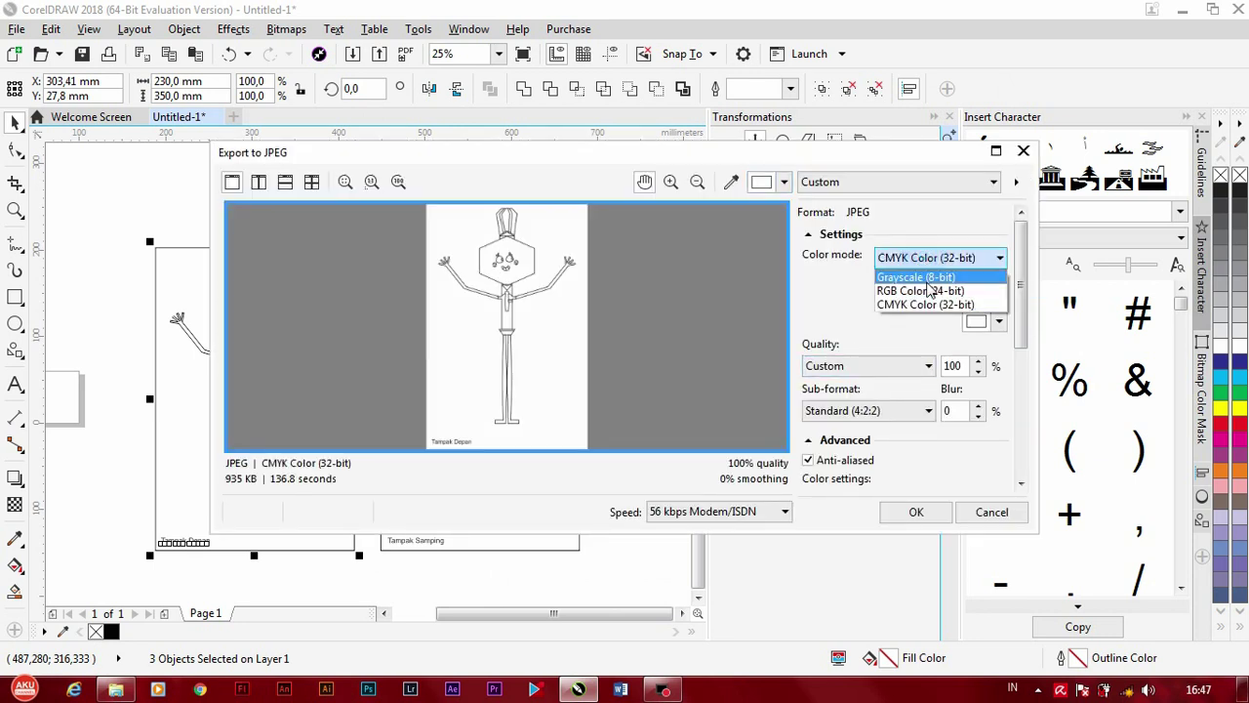
left_click(927, 272)
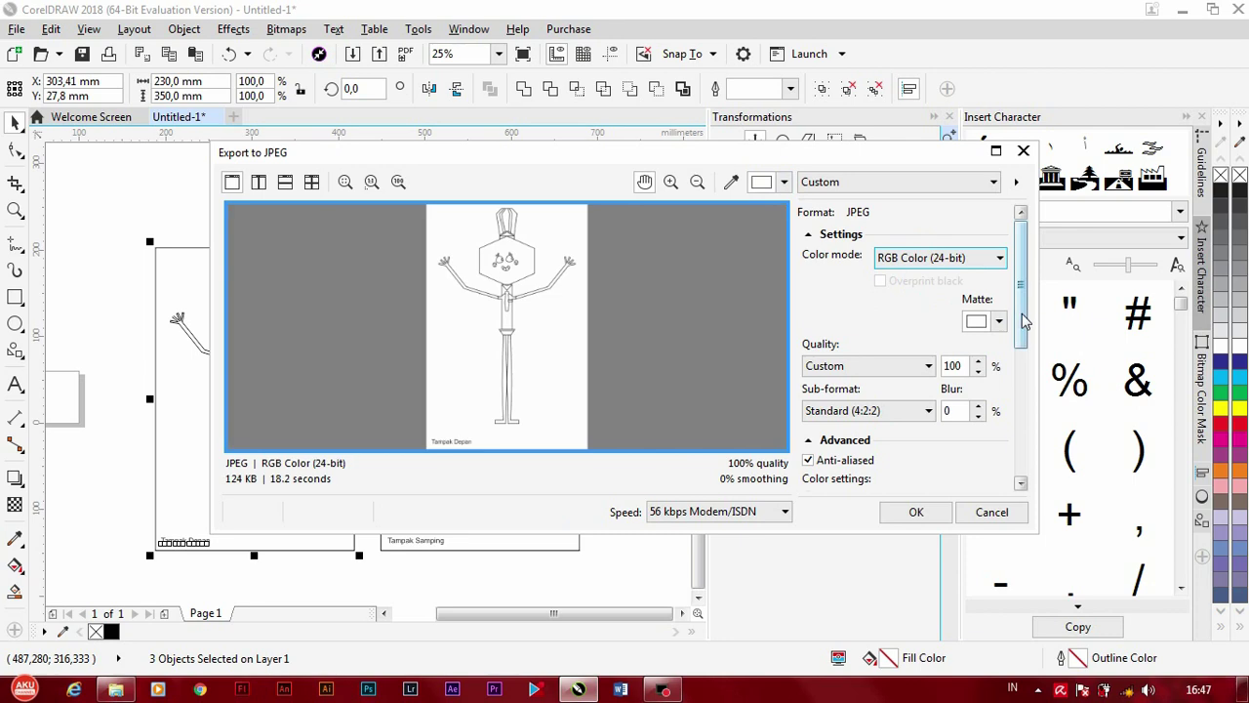
scroll(1017, 321, "down", 5)
left_click(974, 441)
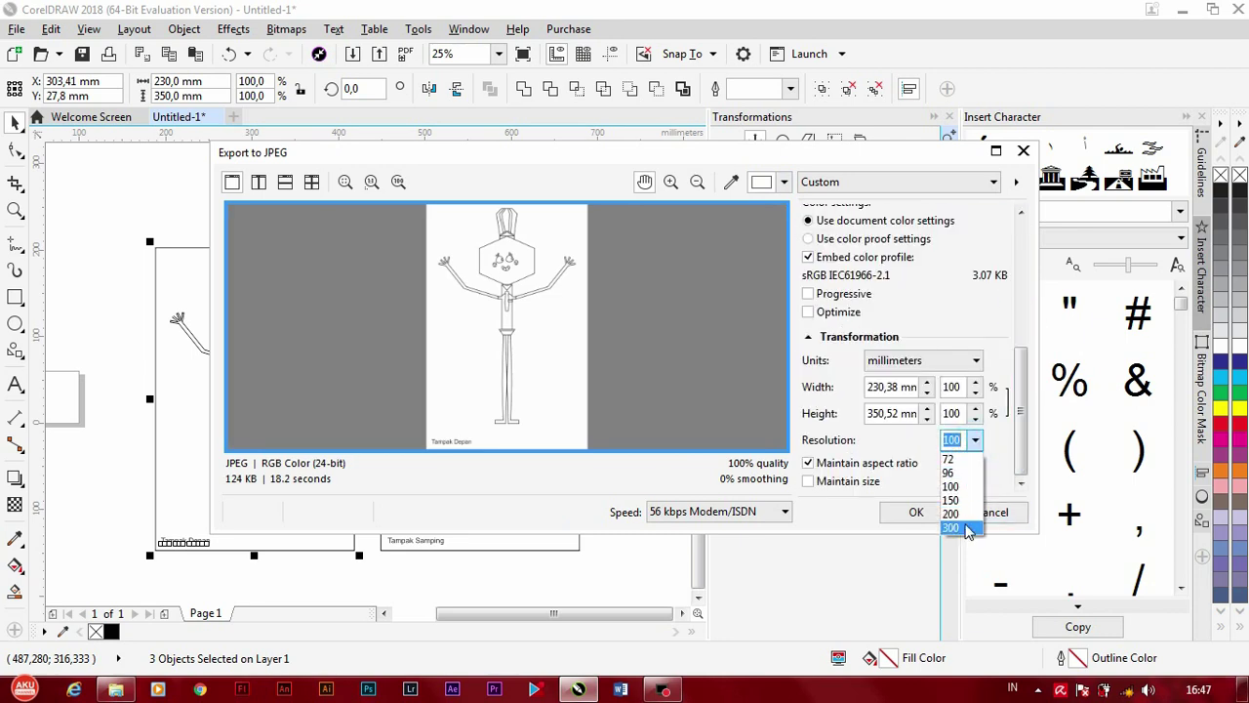
left_click(950, 514)
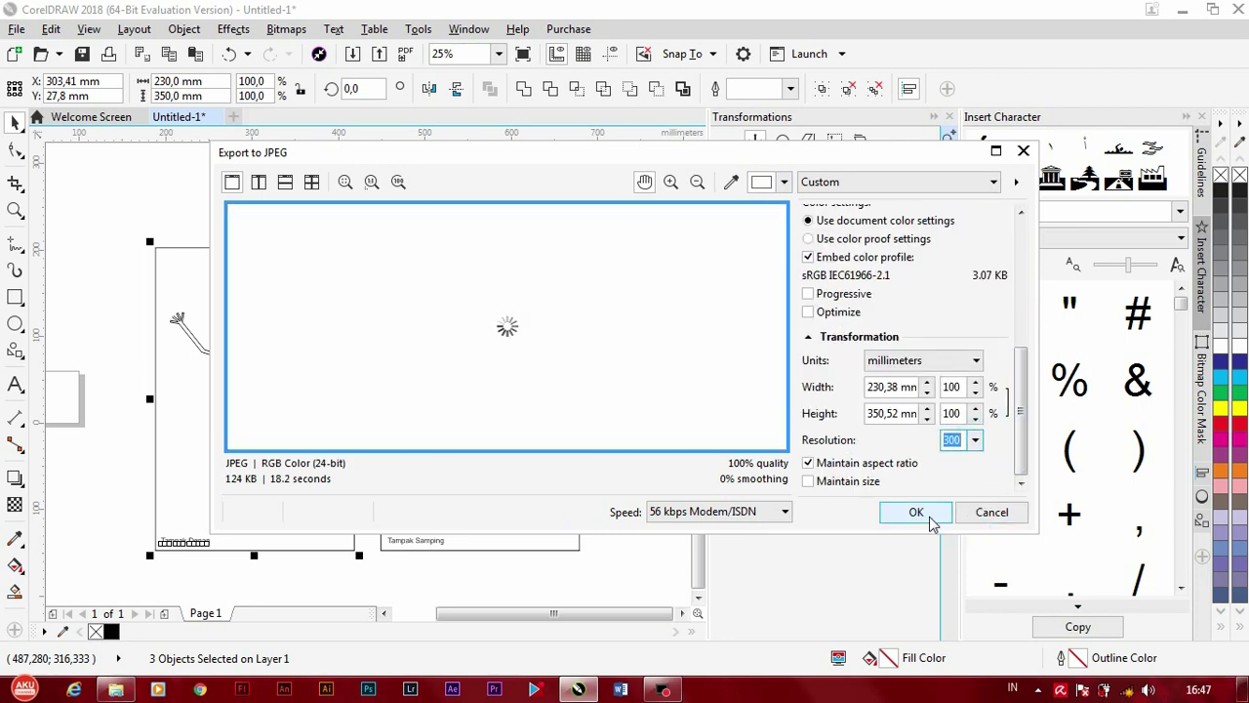
left_click(917, 515)
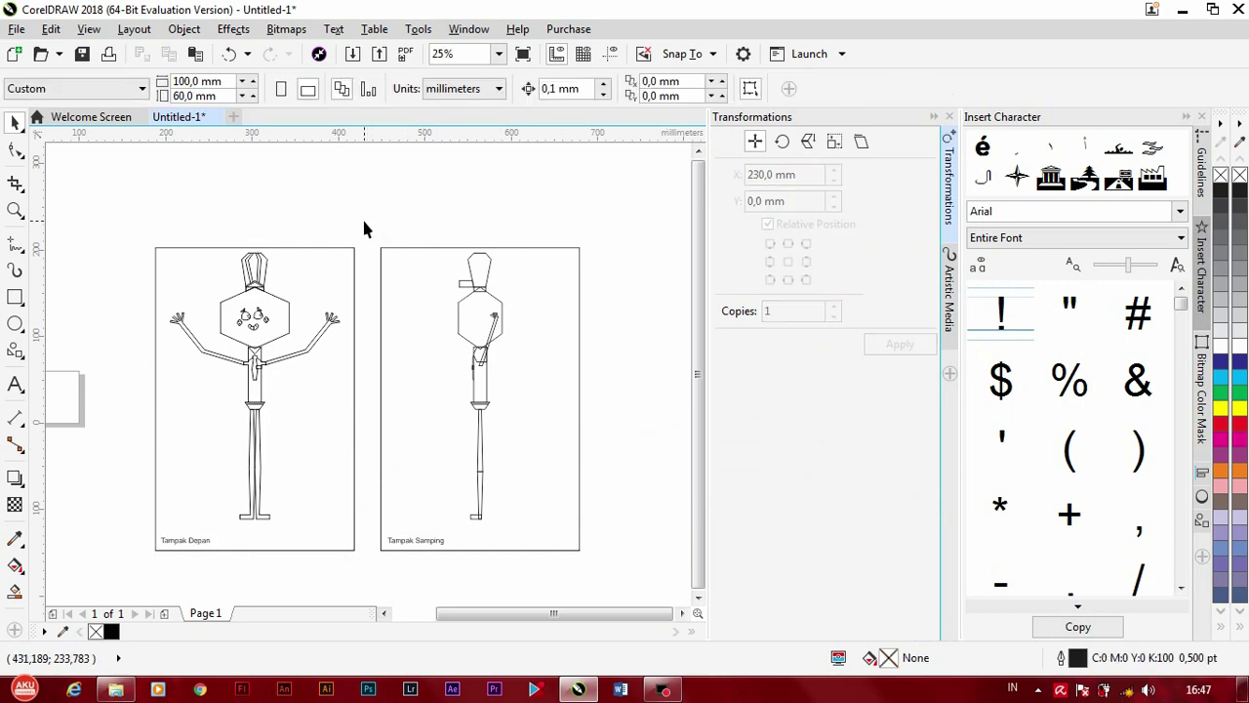
Step: Select the side-view drawing and export it under the file name samping
left_click_drag(485, 433, 591, 561)
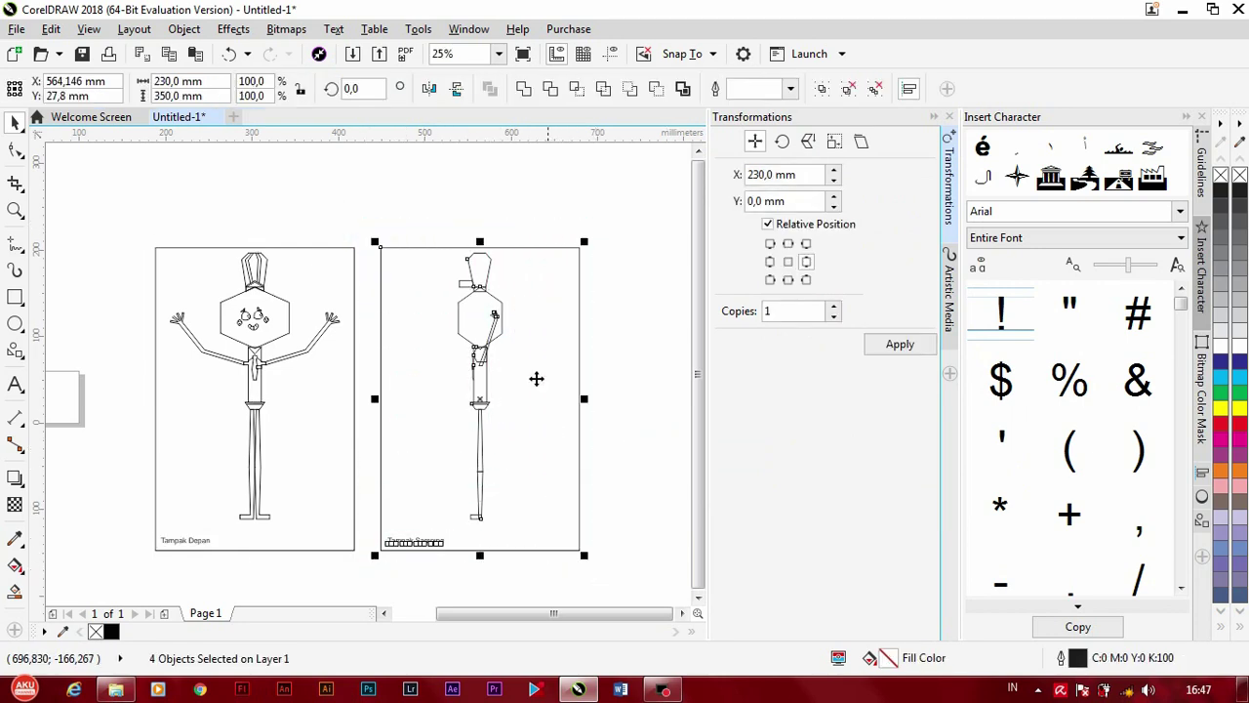
left_click(380, 56)
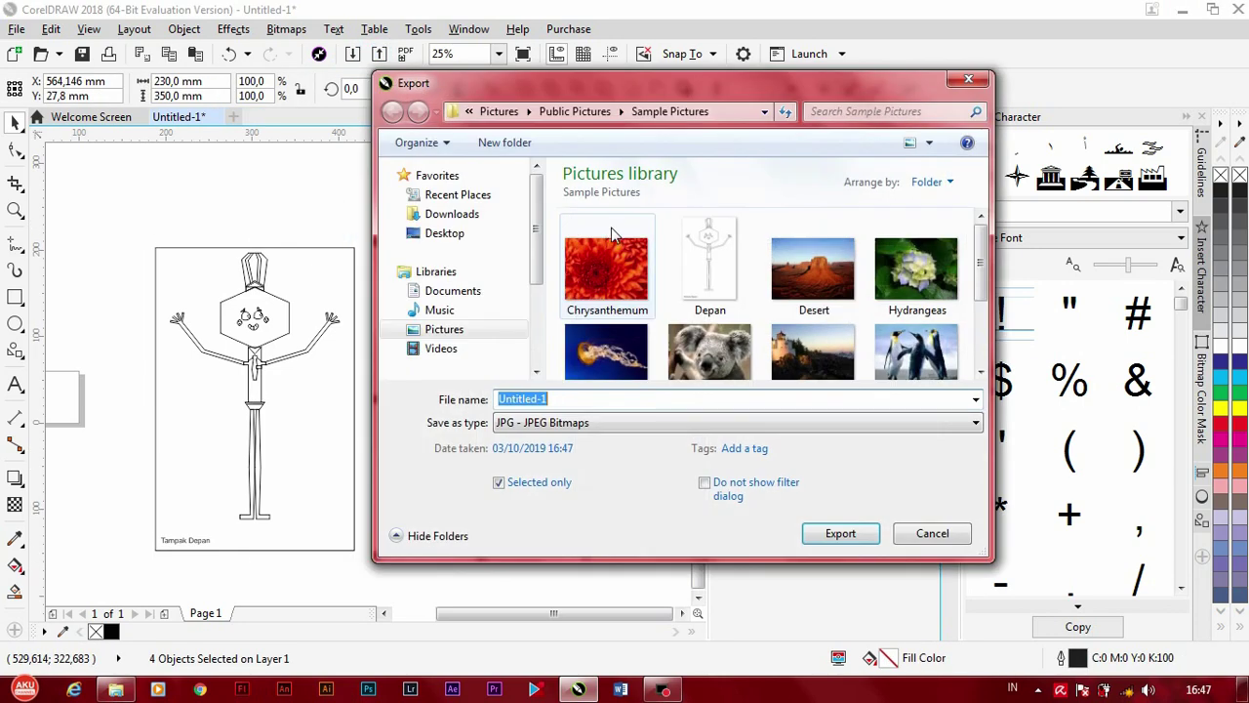
left_click(697, 314)
double_click(545, 399)
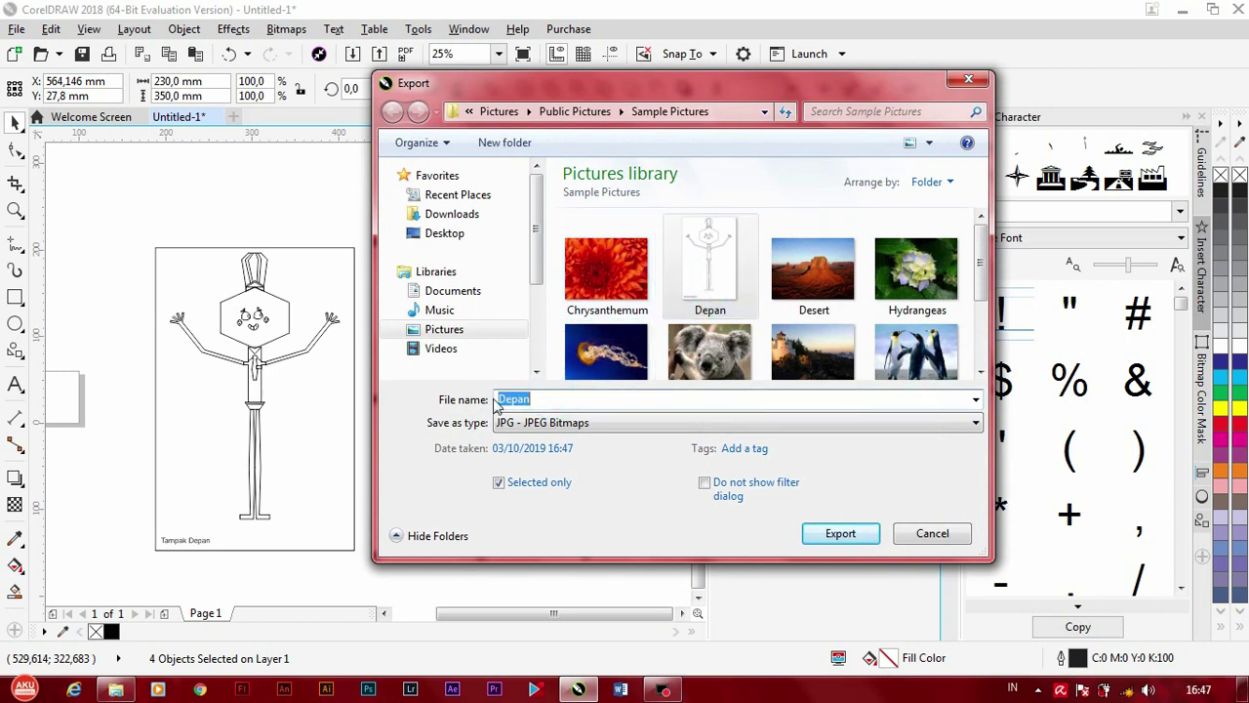
type("samping")
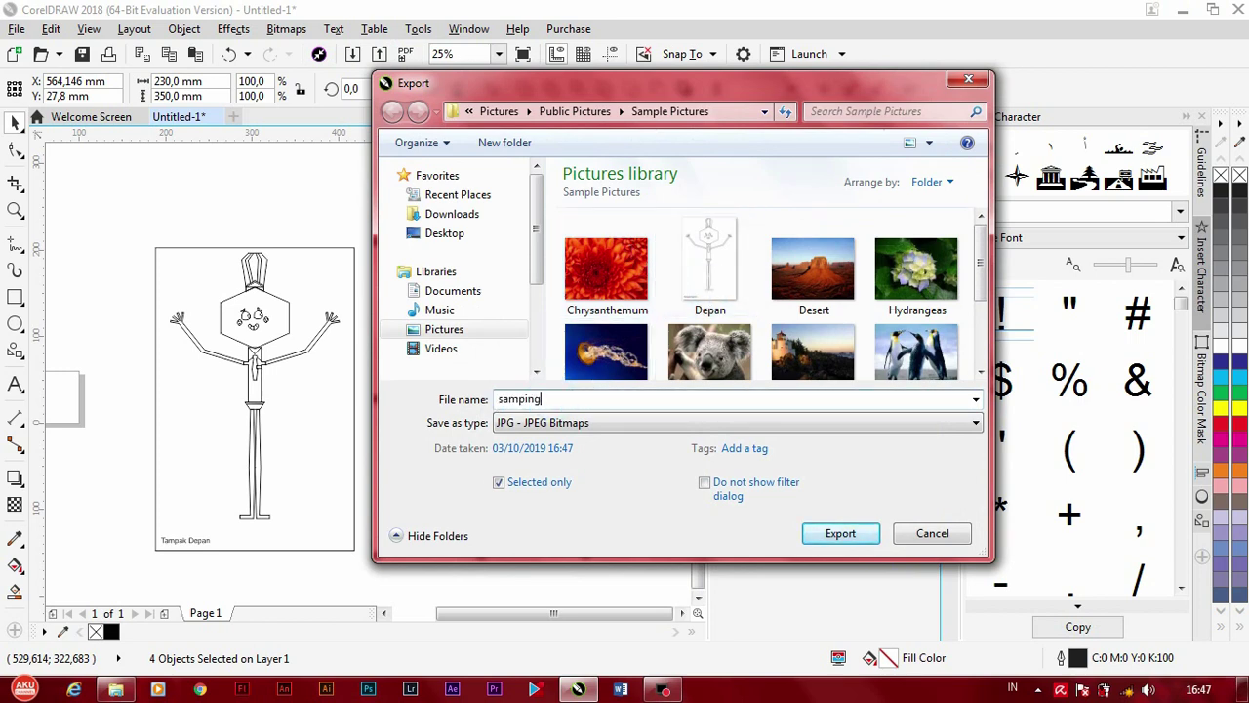
key("Return")
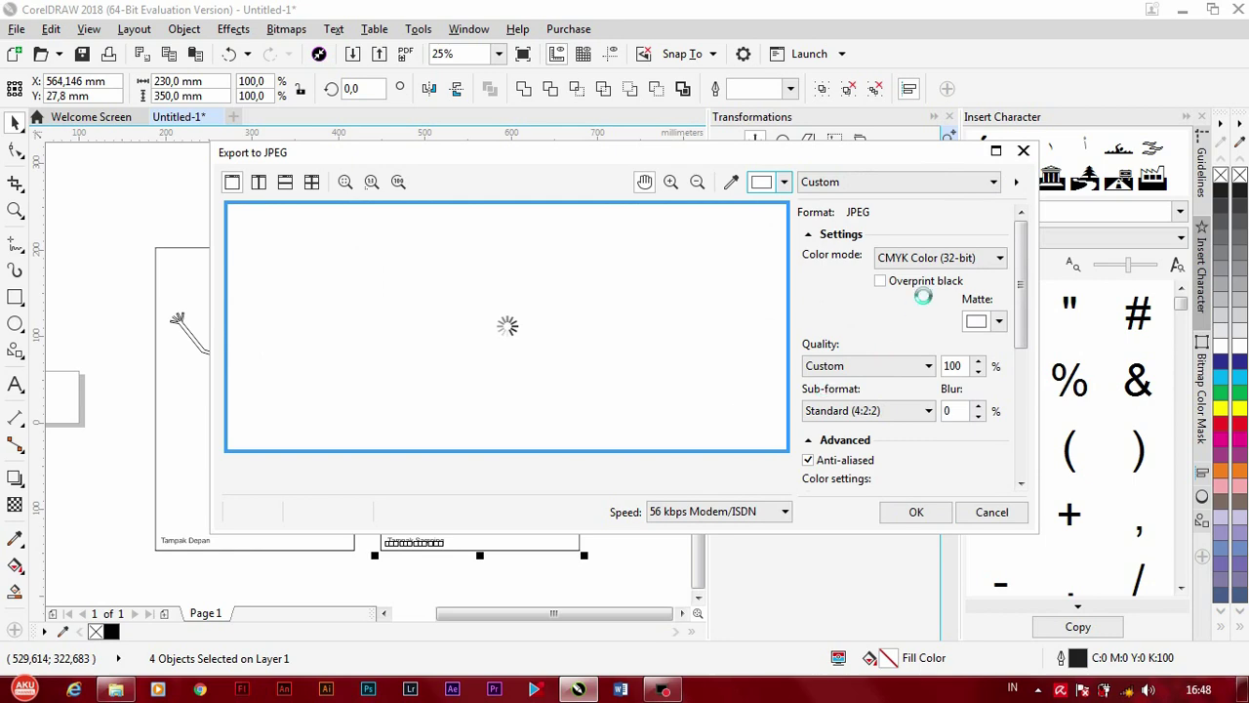
Step: Export samping in RGB 24-bit at 300 resolution, then close CorelDRAW without saving
left_click(937, 258)
left_click(922, 289)
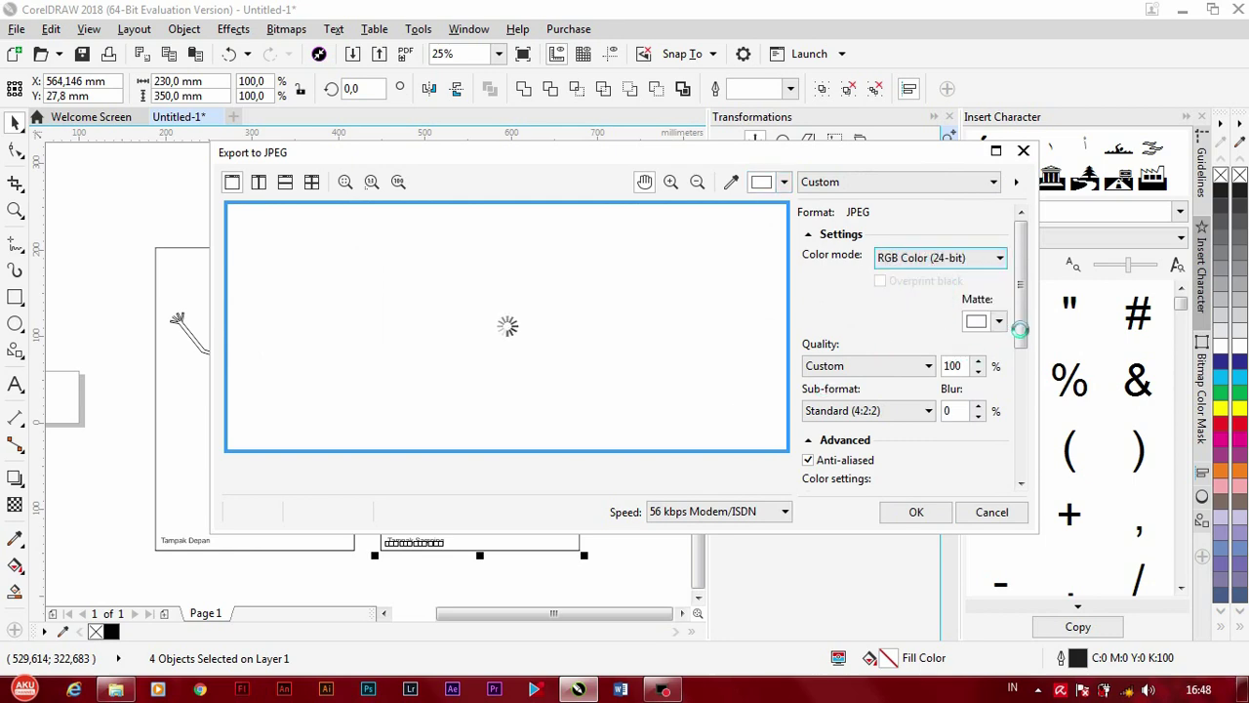
left_click_drag(1019, 332, 1021, 480)
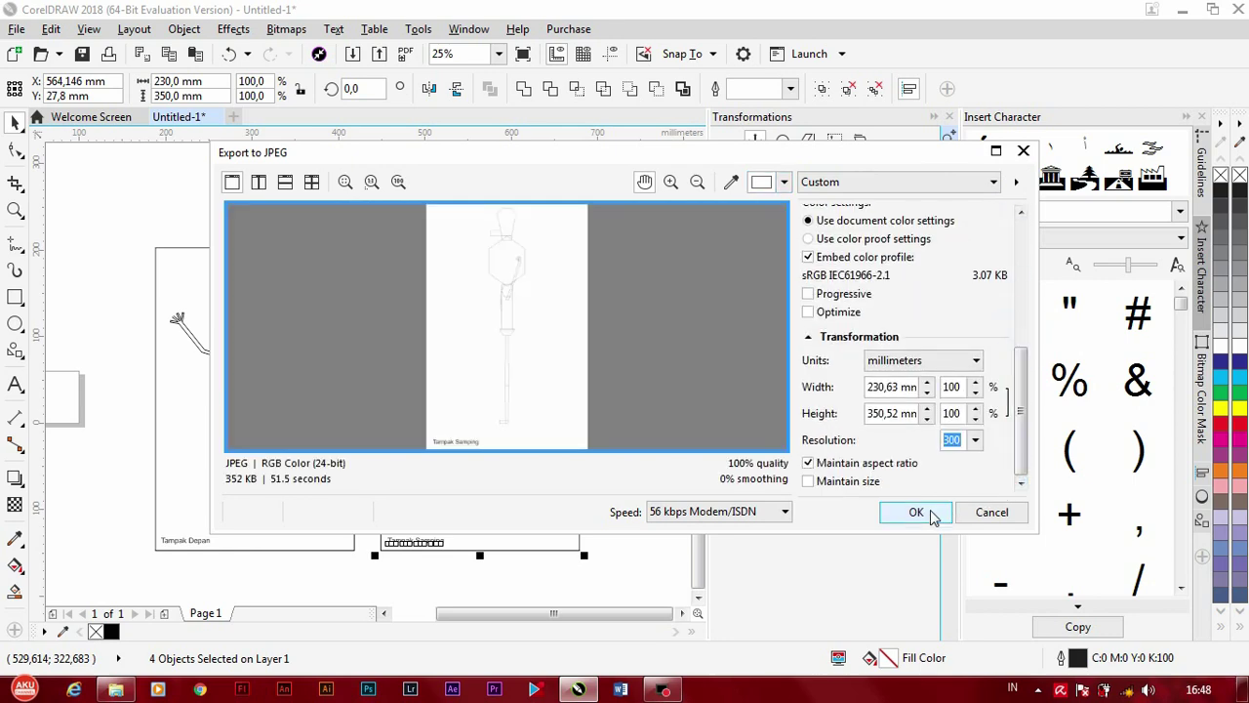
left_click(931, 514)
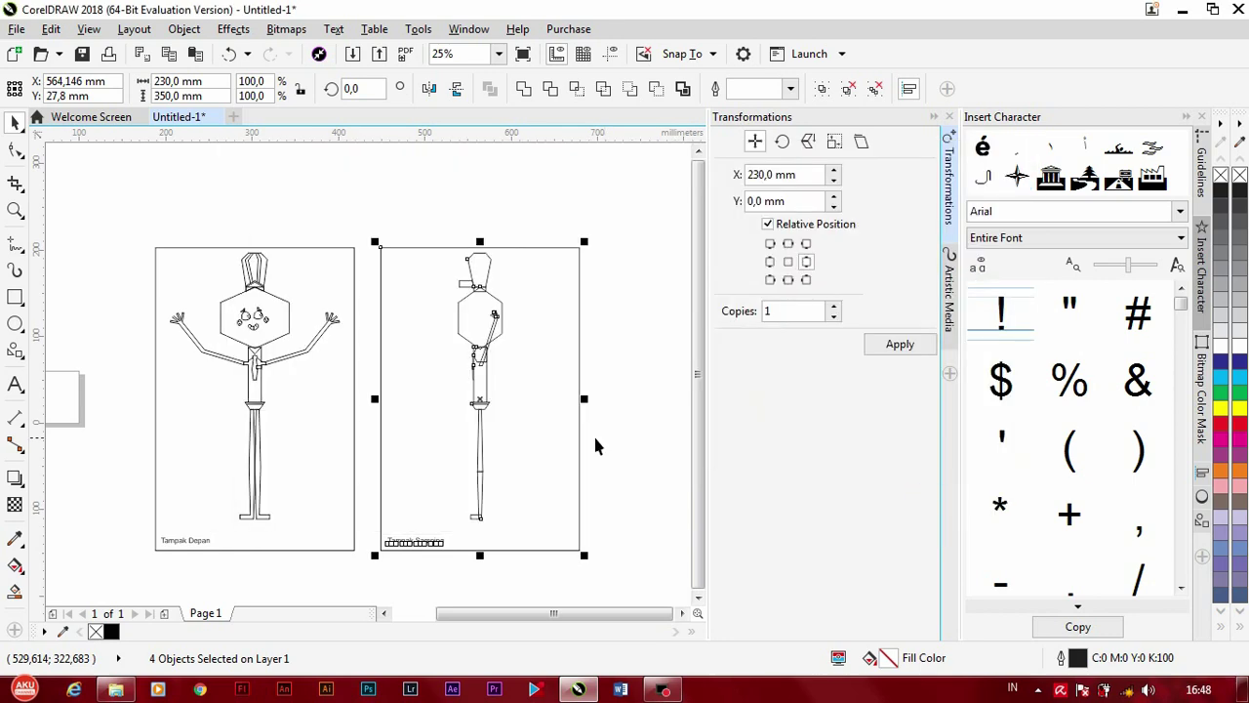
left_click(1237, 8)
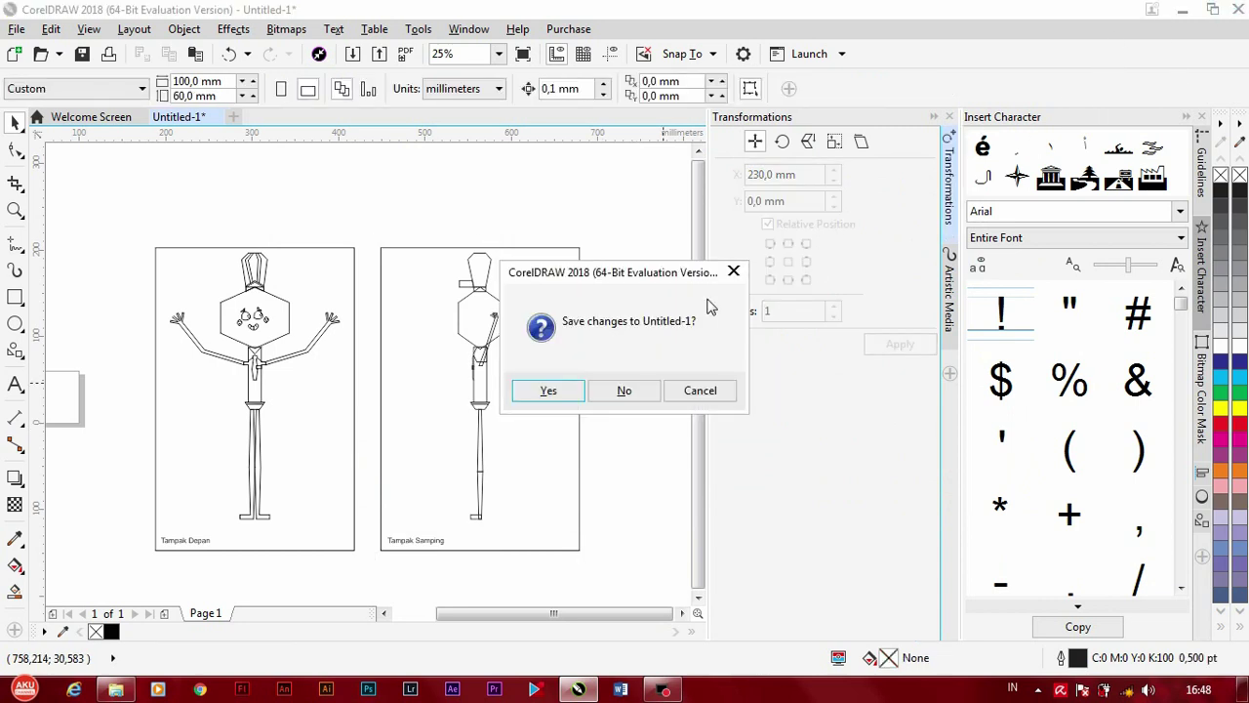
left_click(609, 394)
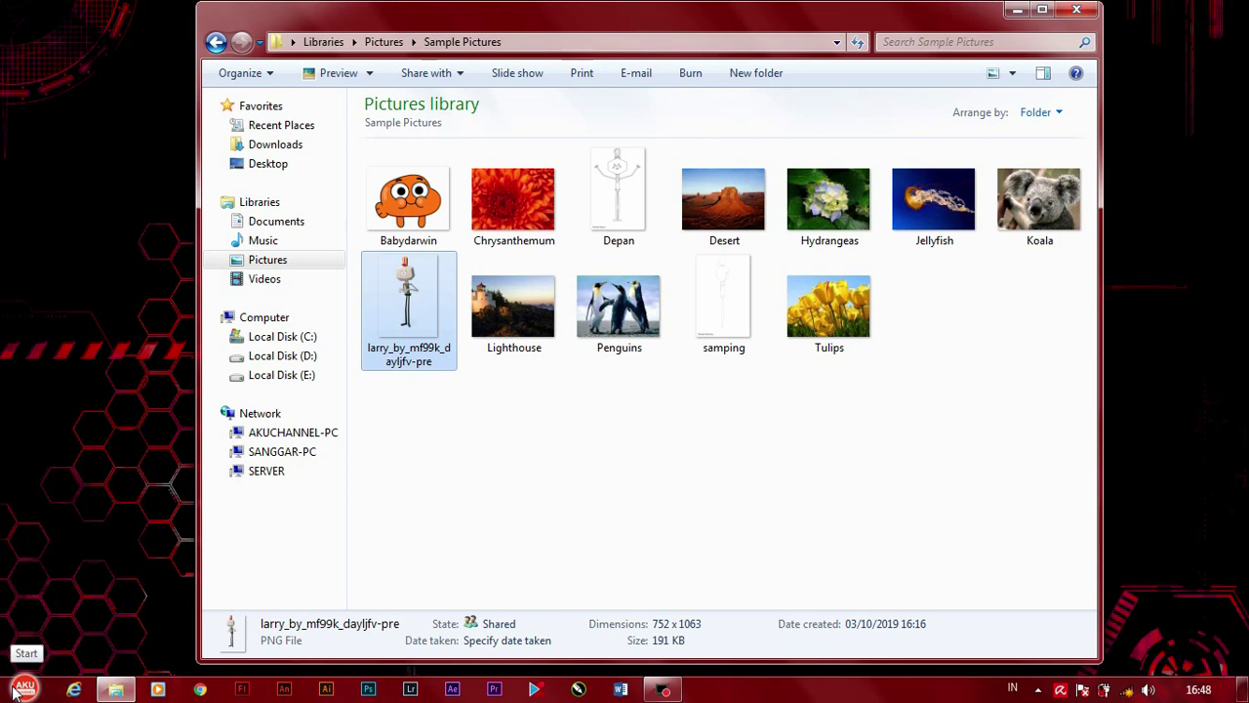
Step: Launch 3ds Max 2015 by searching '3d' from the Start menu
left_click(22, 689)
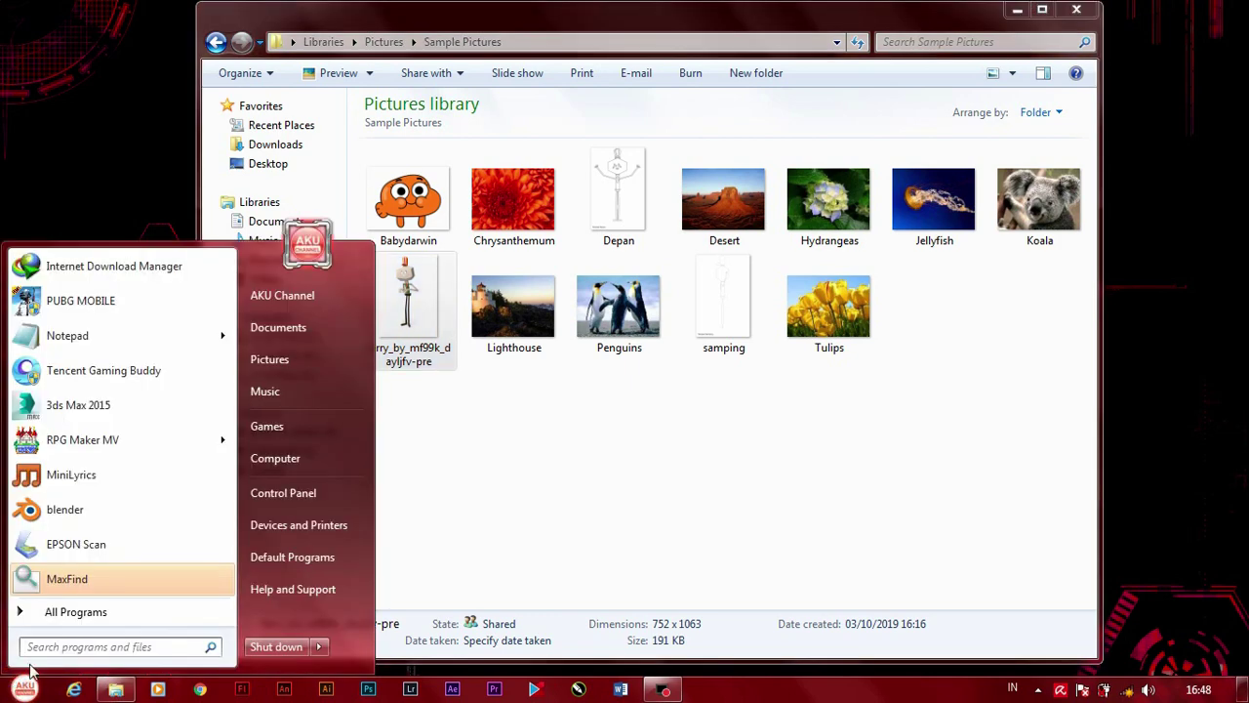
type("3d")
left_click(75, 291)
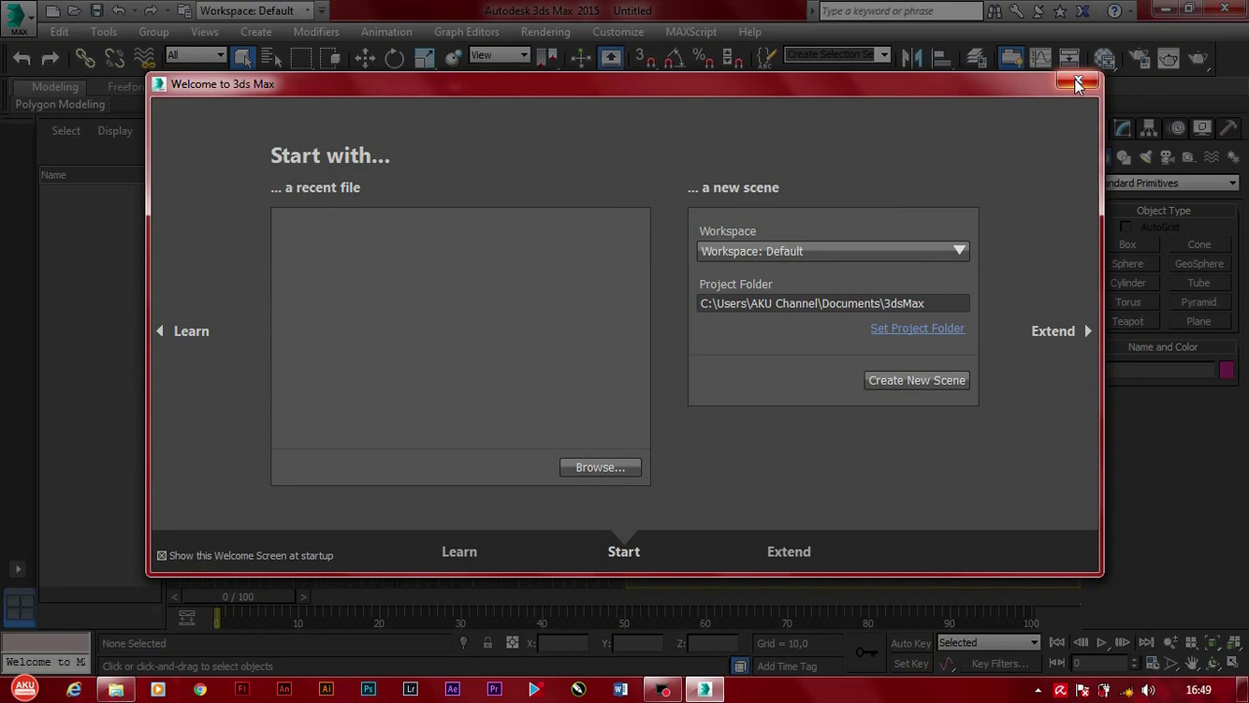
Step: Draw a box in the Front view and size it 350 × 230 × 5
left_click(1076, 82)
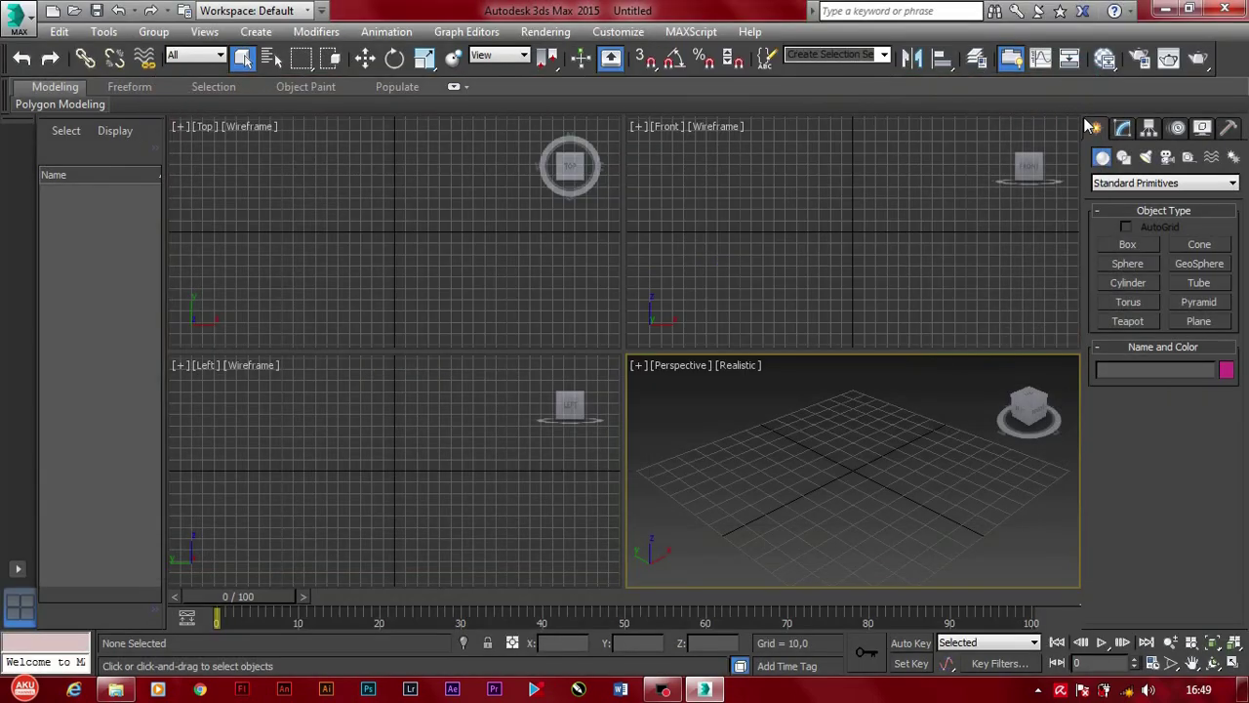
left_click(1129, 244)
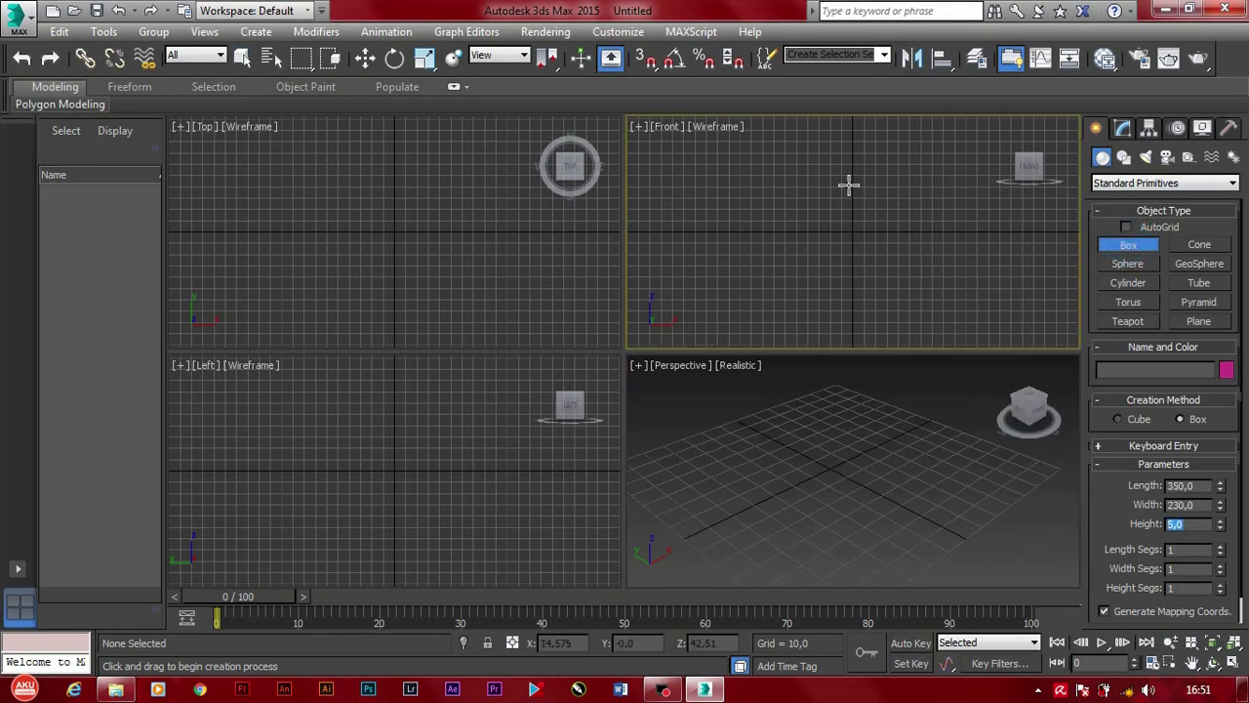
left_click_drag(817, 182, 886, 277)
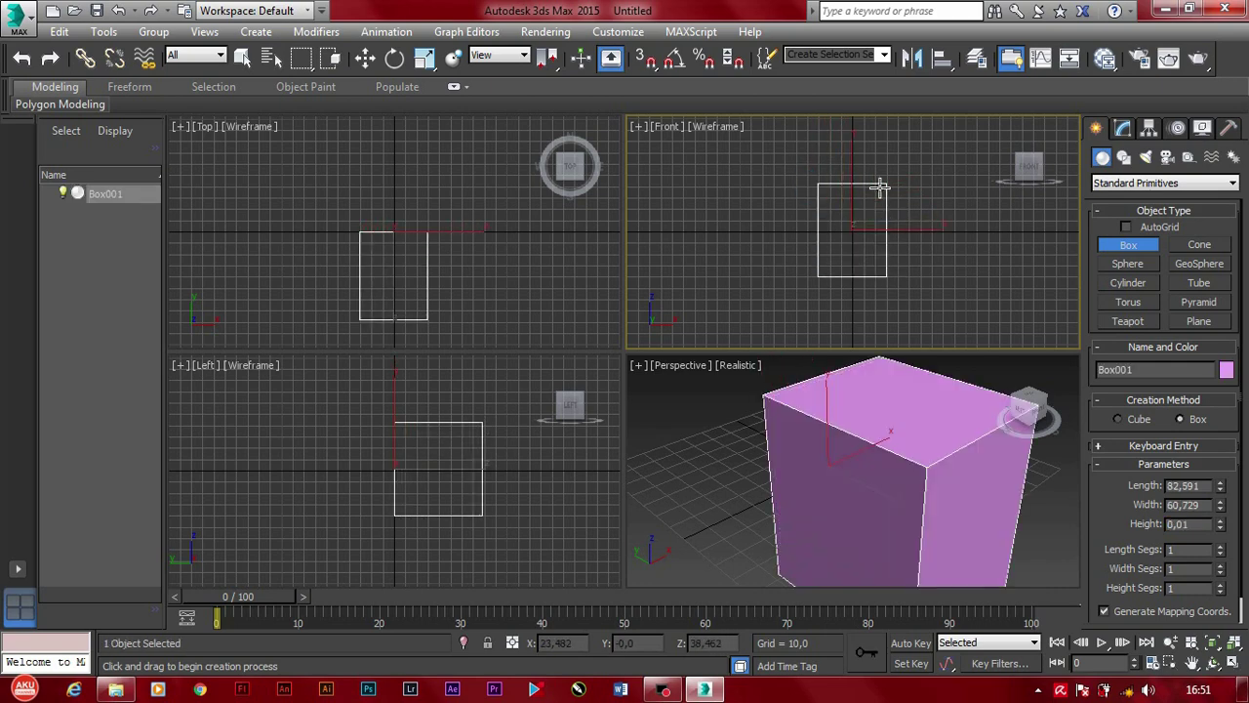
left_click(887, 270)
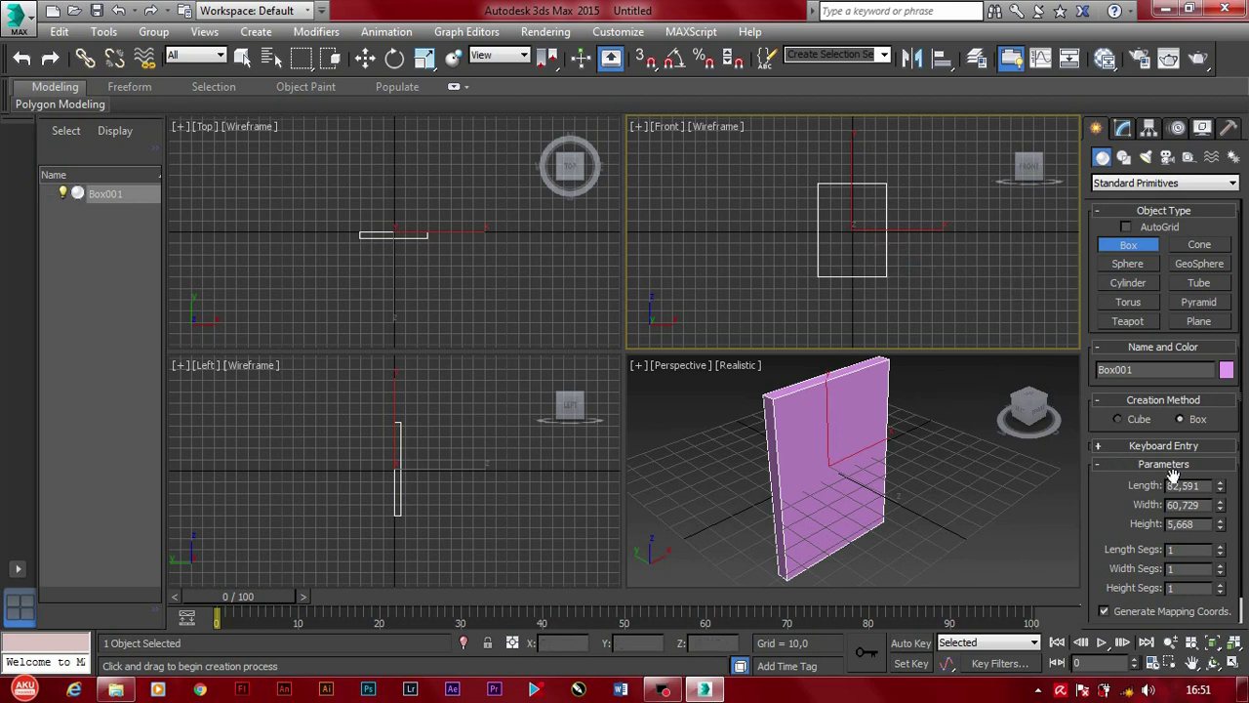
double_click(1212, 485)
type("350")
key("Tab")
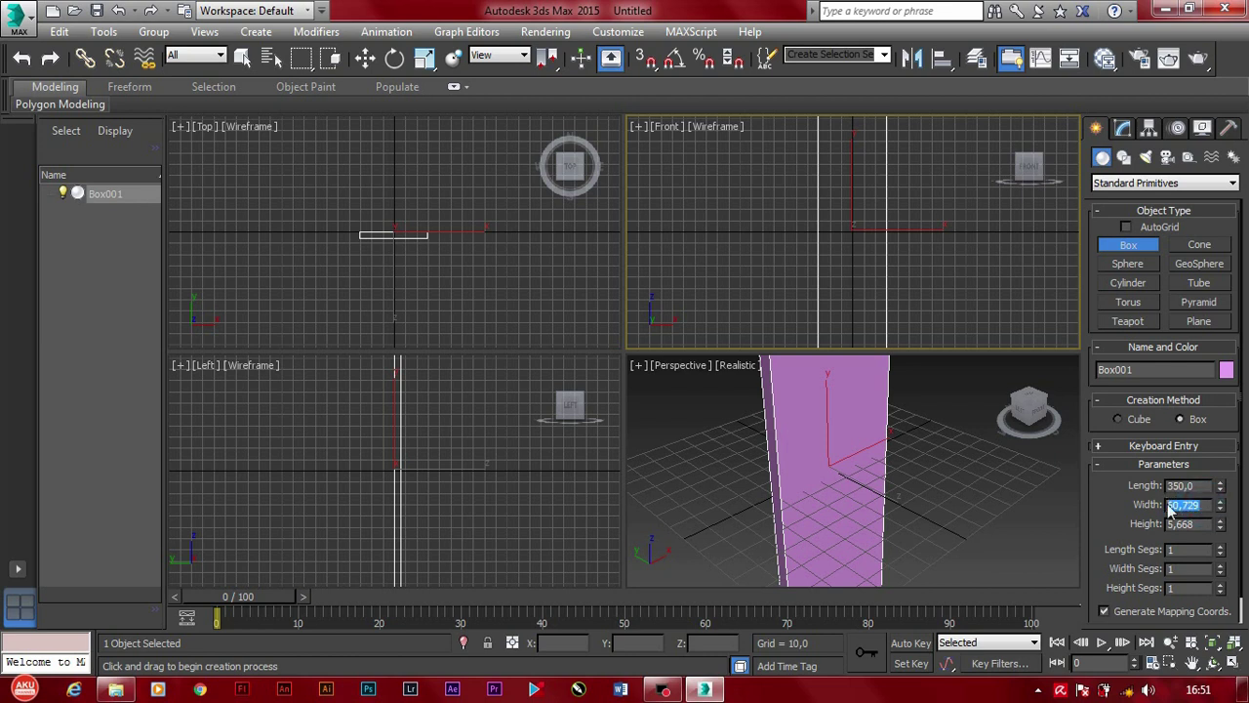
type("230")
key("Tab")
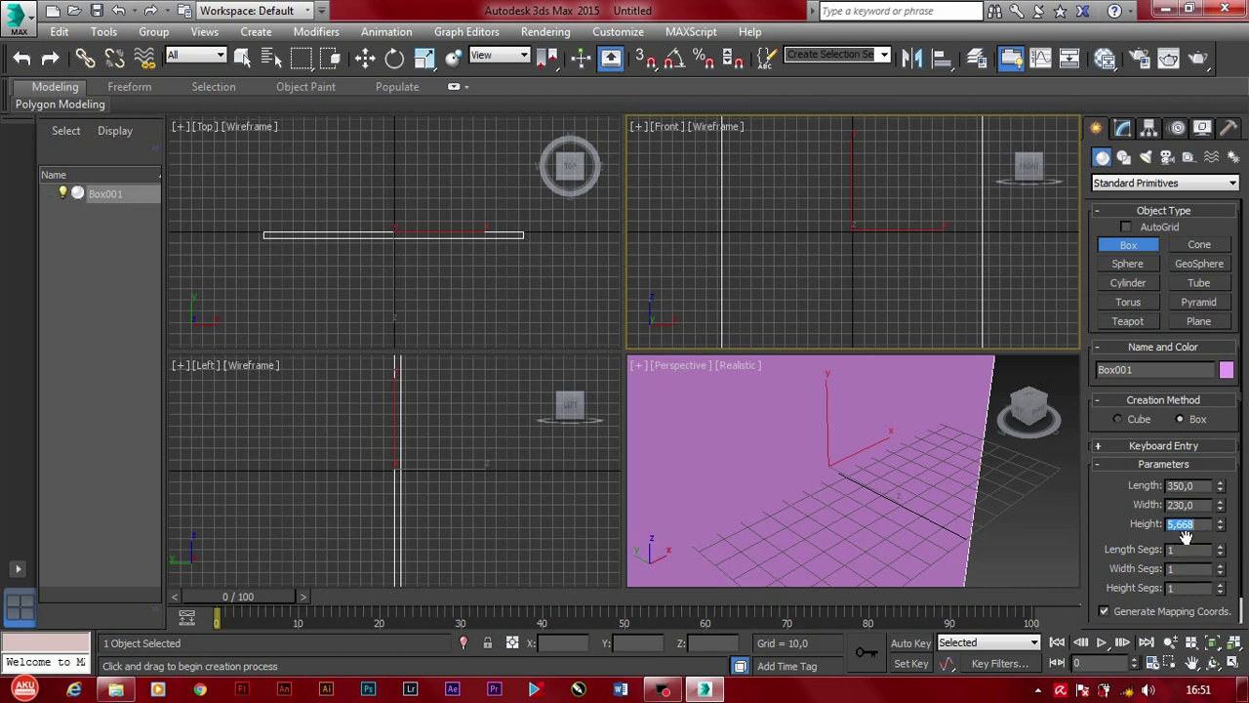
type("5")
key("Return")
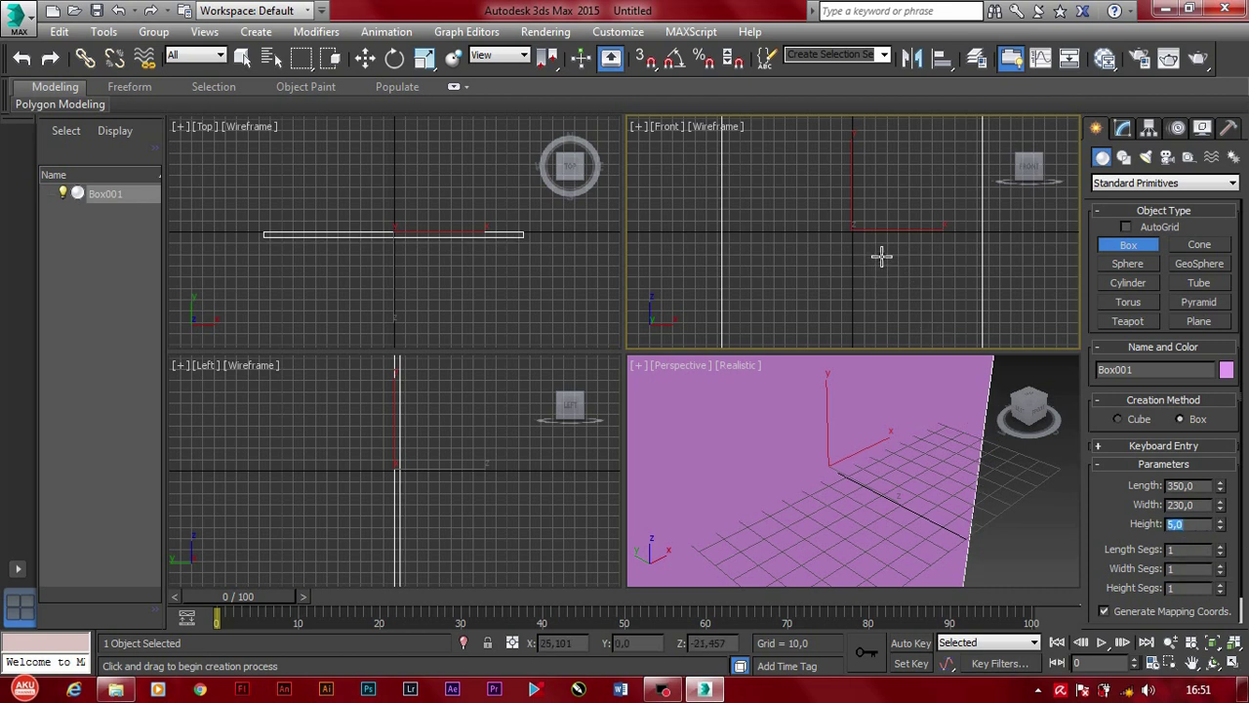
Step: Zoom out the viewports, orbit Perspective to face the plate, and end box creation
scroll(954, 445, "down", 5)
scroll(955, 445, "up", 2)
scroll(955, 445, "down", 3)
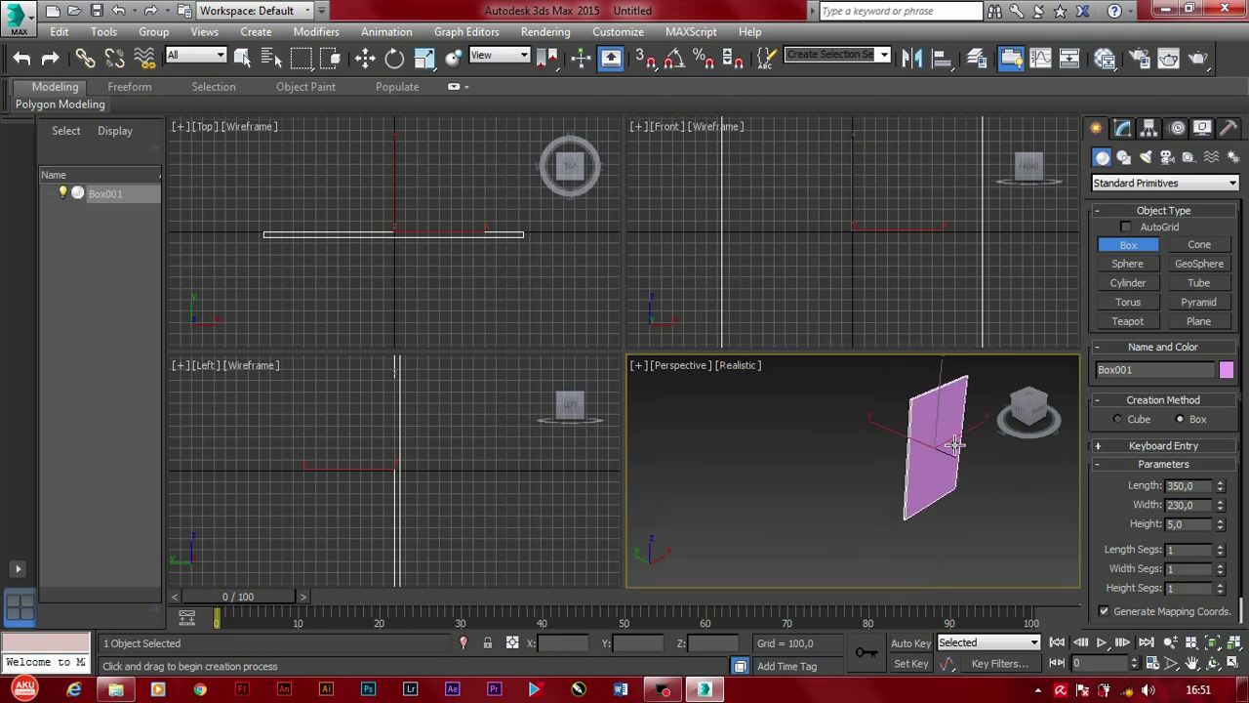
scroll(954, 445, "up", 2)
scroll(954, 445, "down", 2)
middle_click_drag(955, 445, 881, 474, "alt")
scroll(855, 244, "down", 1)
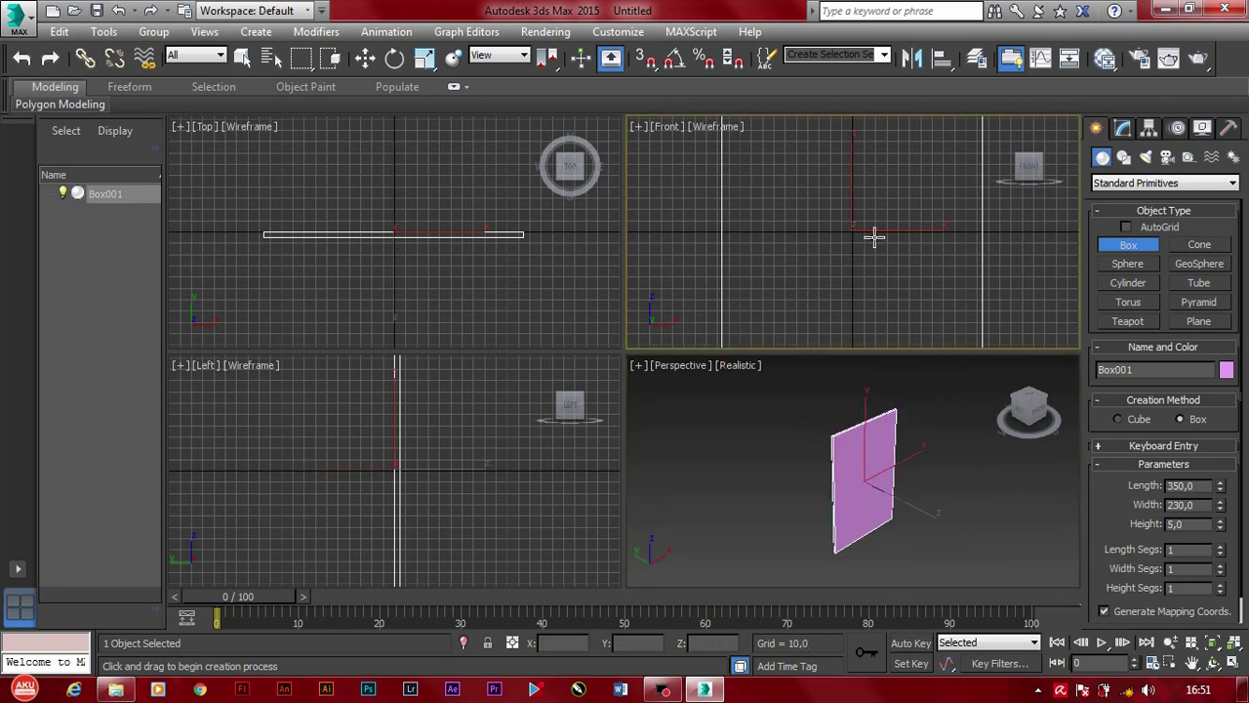
scroll(855, 243, "down", 3)
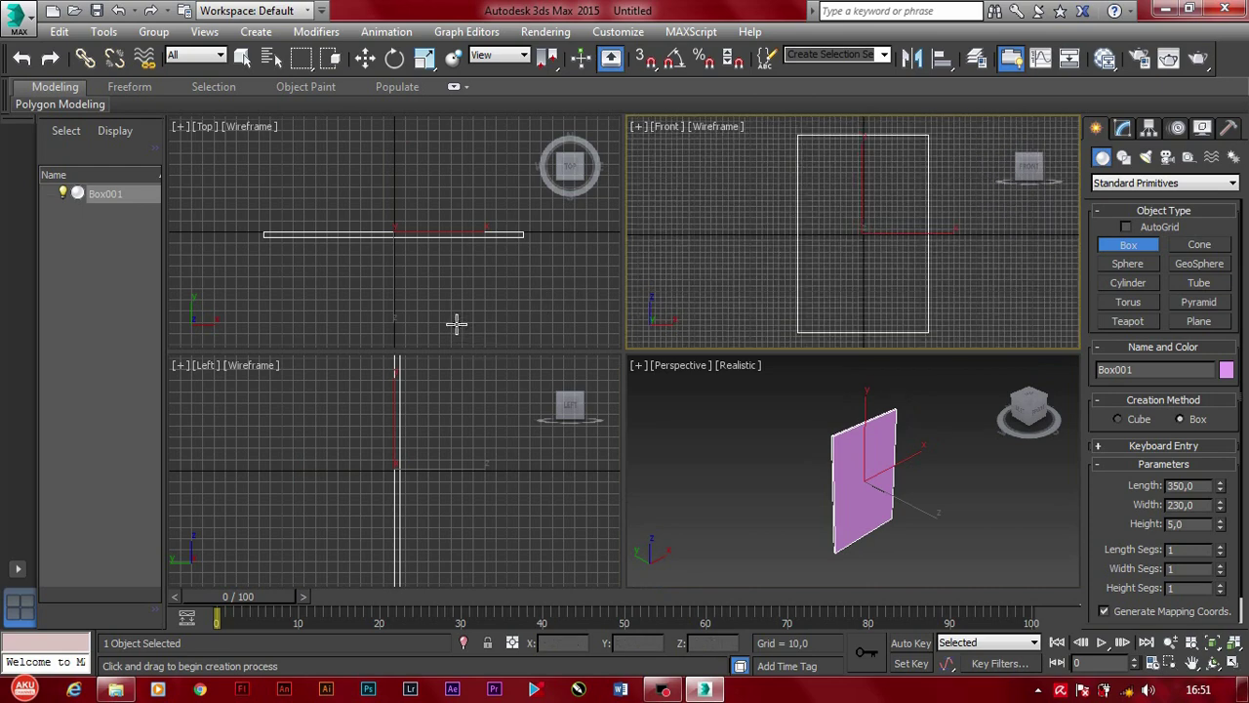
scroll(431, 426, "down", 1)
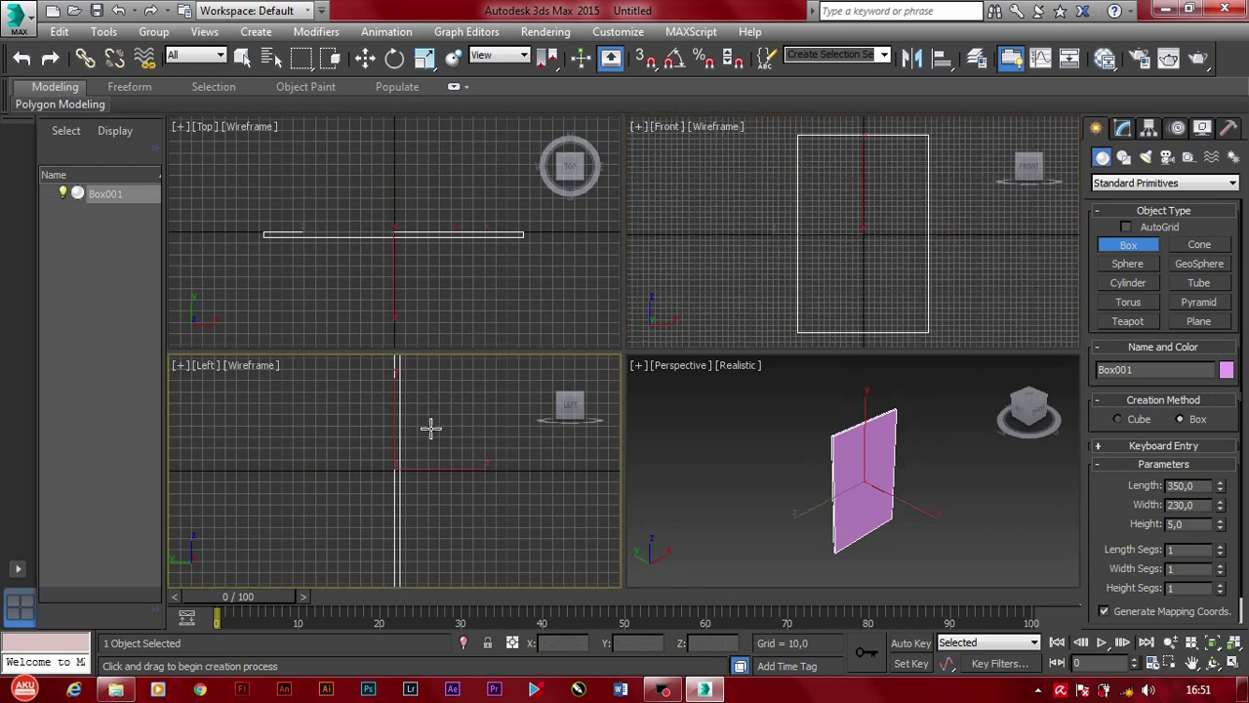
scroll(433, 426, "down", 2)
scroll(434, 427, "down", 2)
scroll(439, 428, "down", 1)
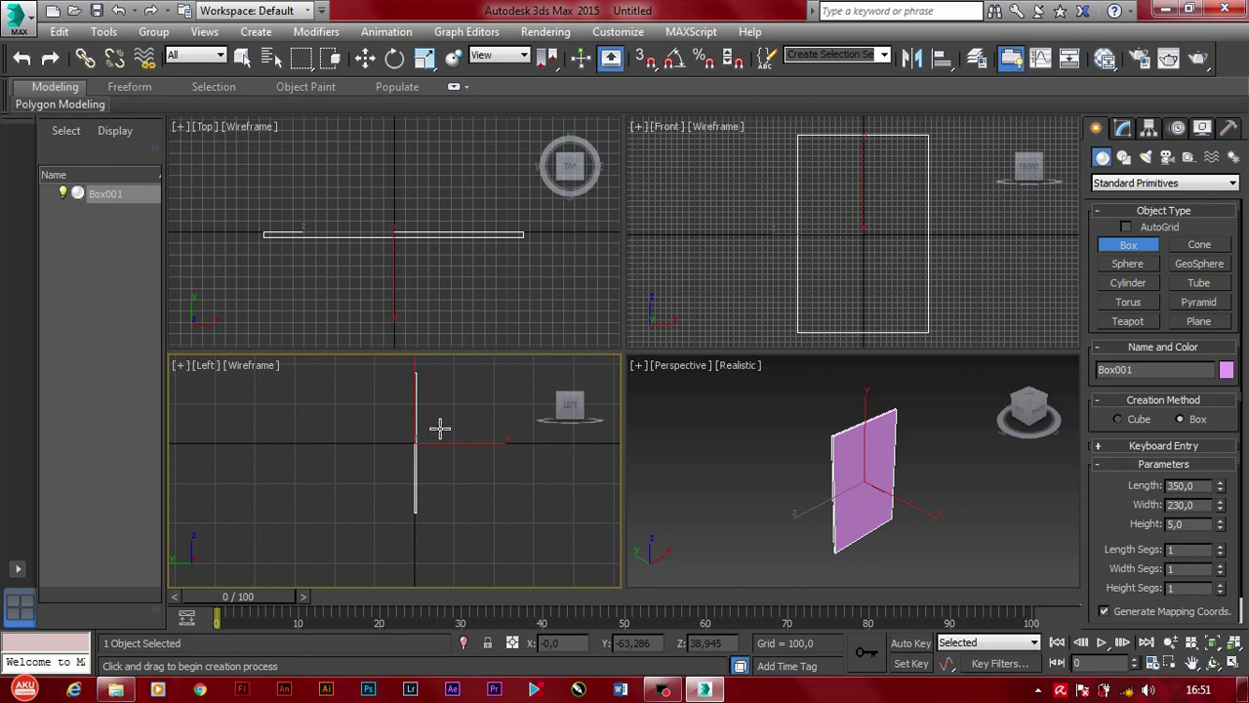
middle_click_drag(439, 427, 438, 456)
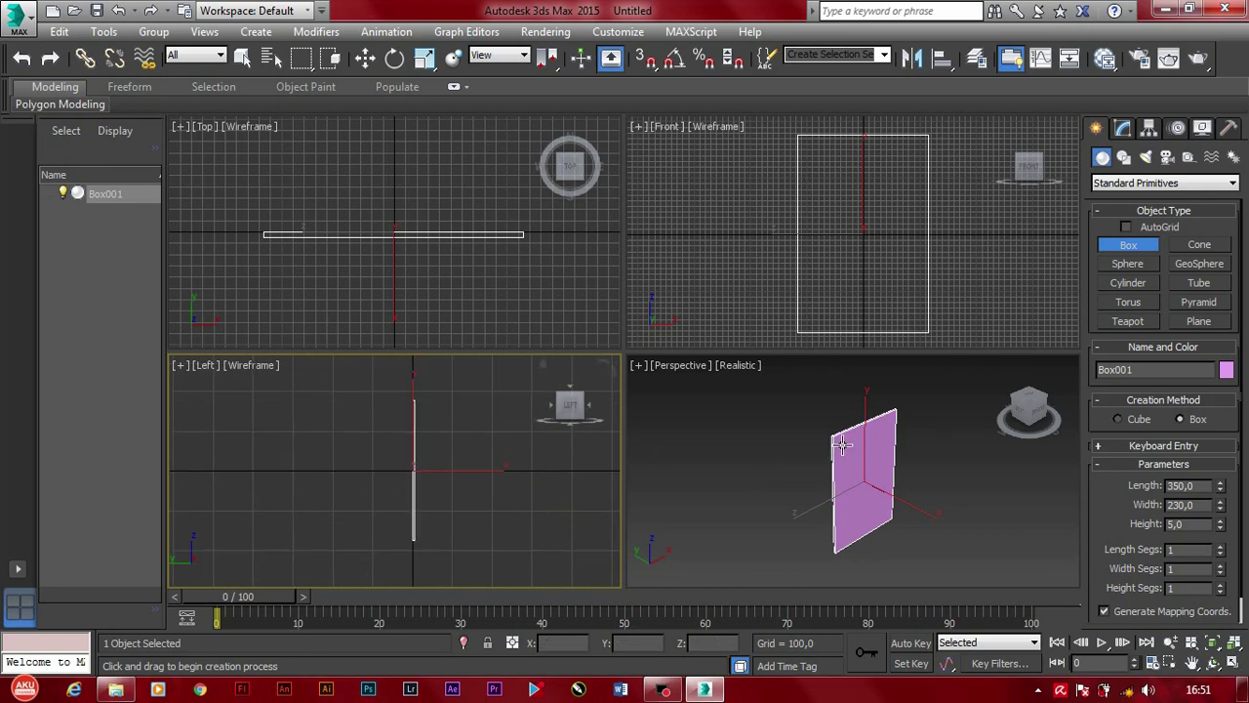
left_click(458, 427)
Step: Move the Box001 plate upward, above the ground grid
left_click(412, 512)
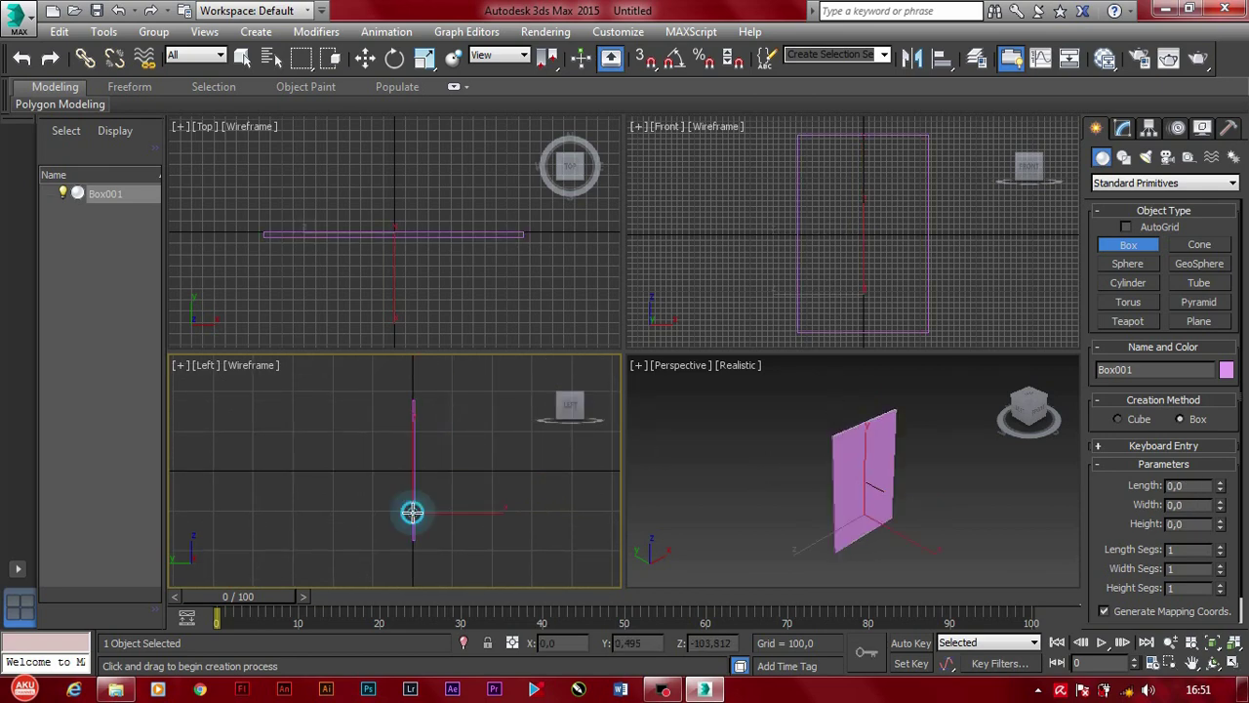
left_click(365, 58)
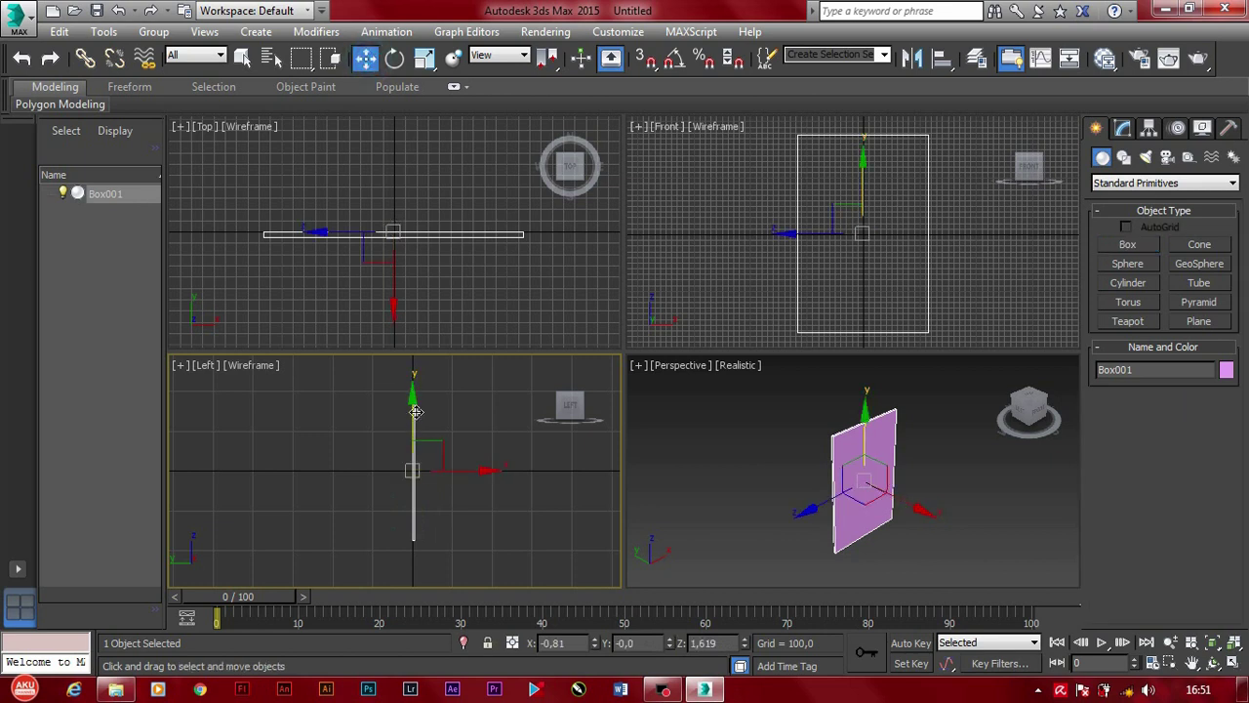
left_click_drag(414, 402, 433, 329)
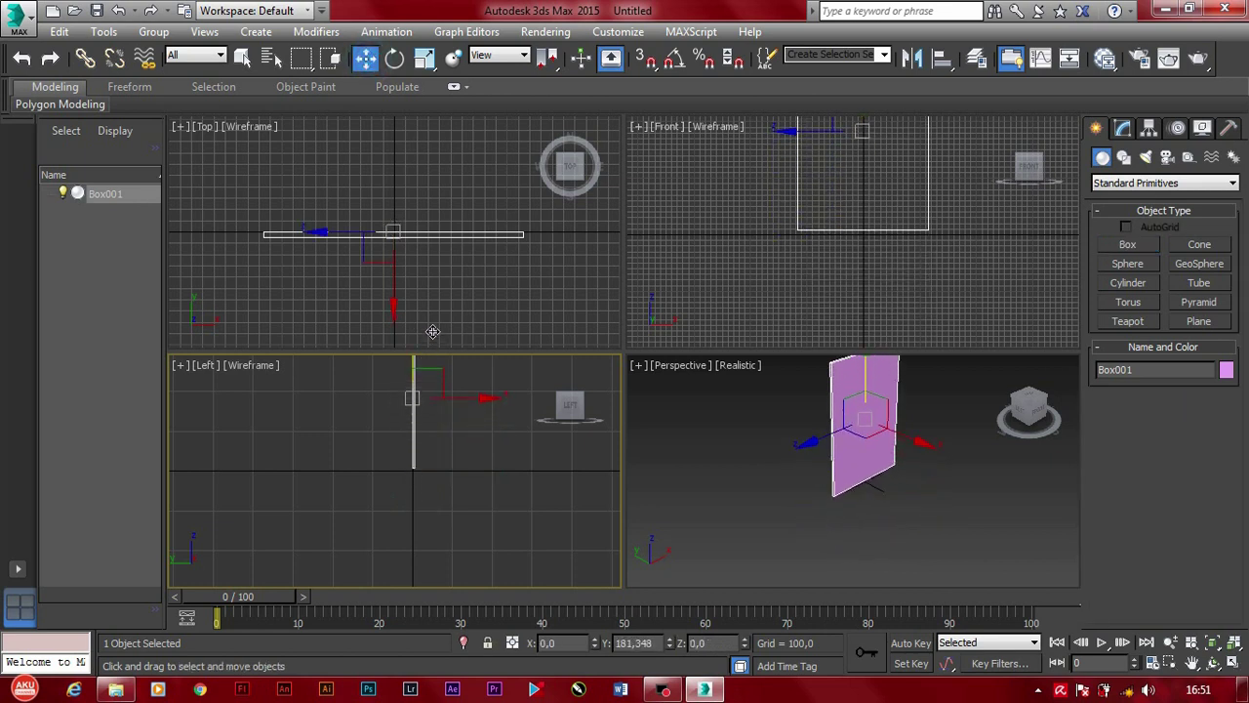
scroll(432, 466, "up", 3)
scroll(373, 500, "up", 2)
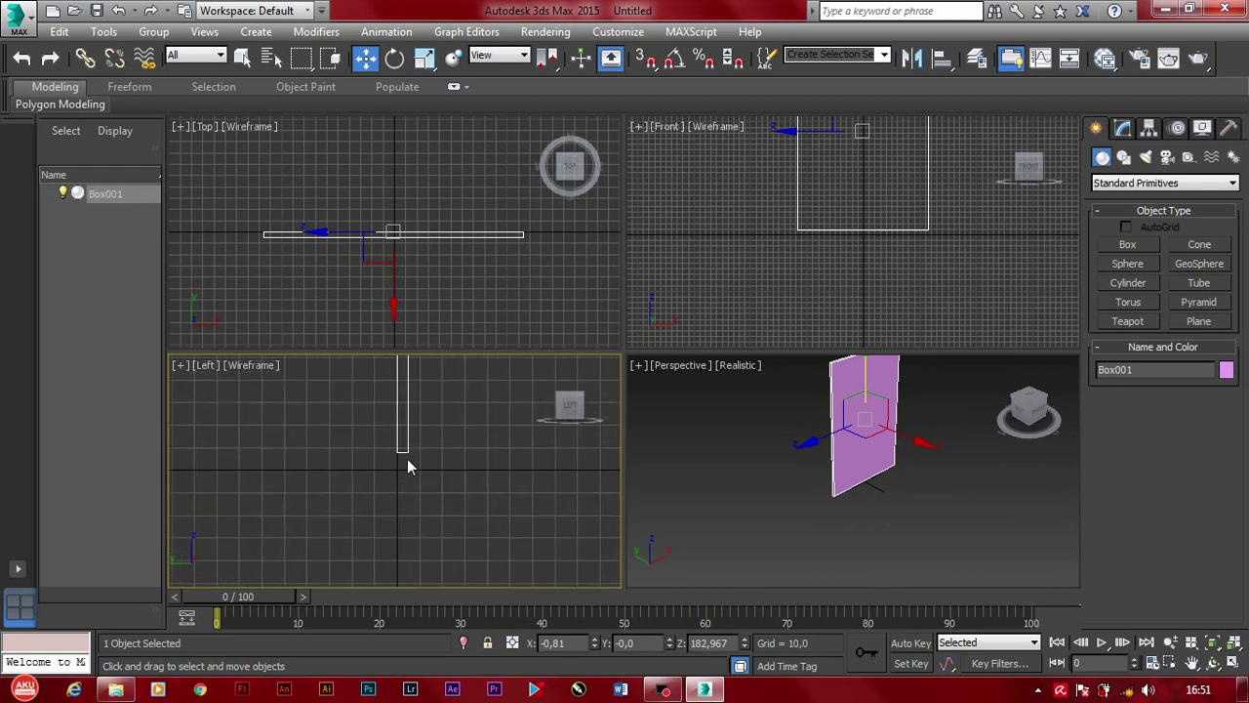
left_click_drag(405, 388, 405, 402)
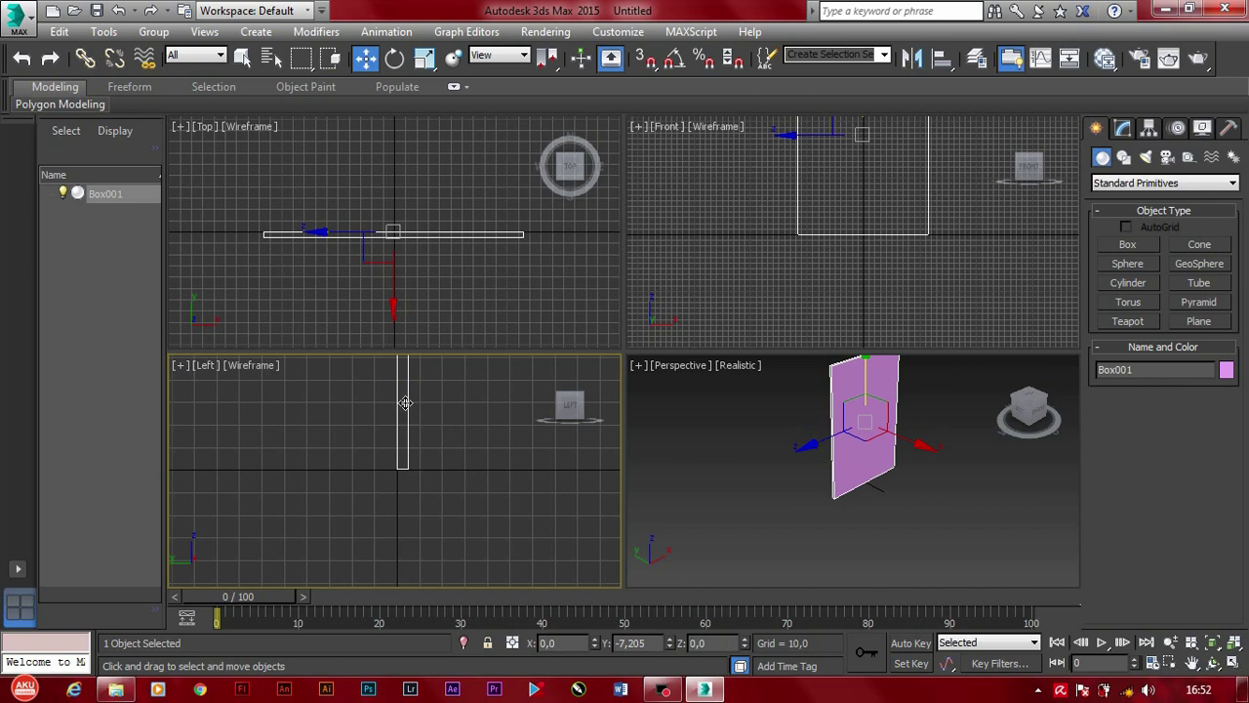
Step: Shift the plate sideways in the Left view and reselect it from the Front view
scroll(419, 456, "down", 2)
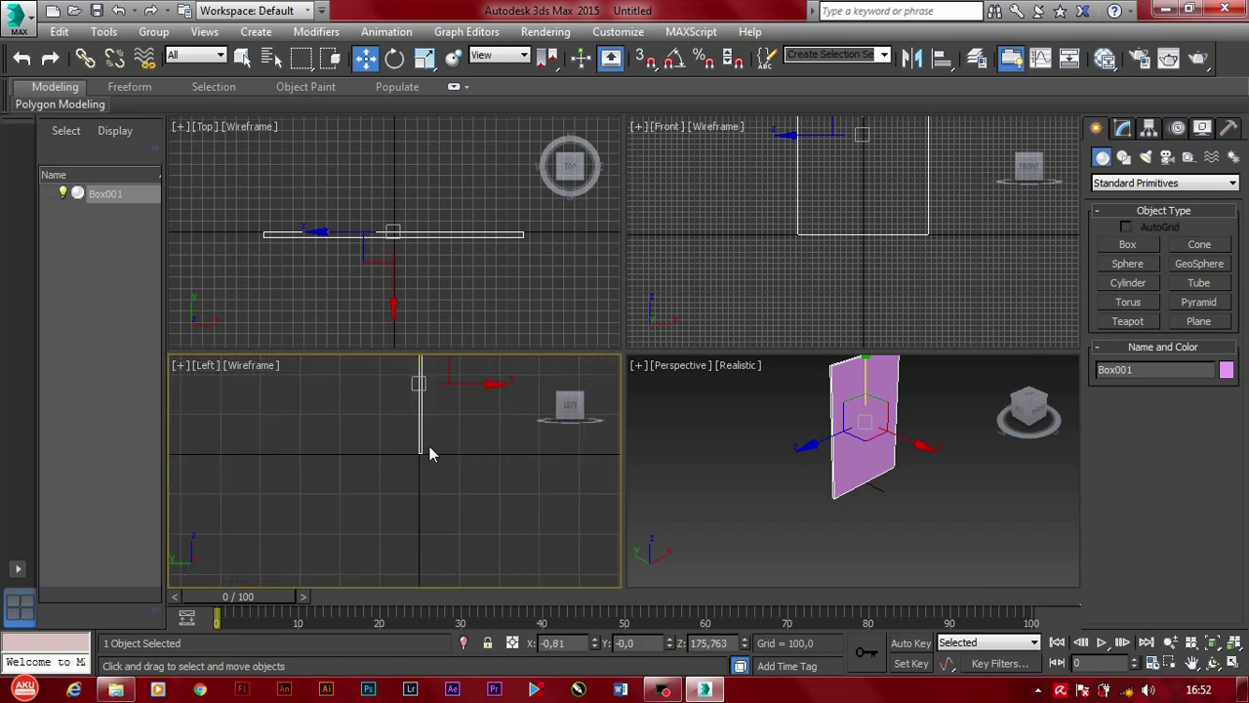
middle_click_drag(419, 455, 449, 490)
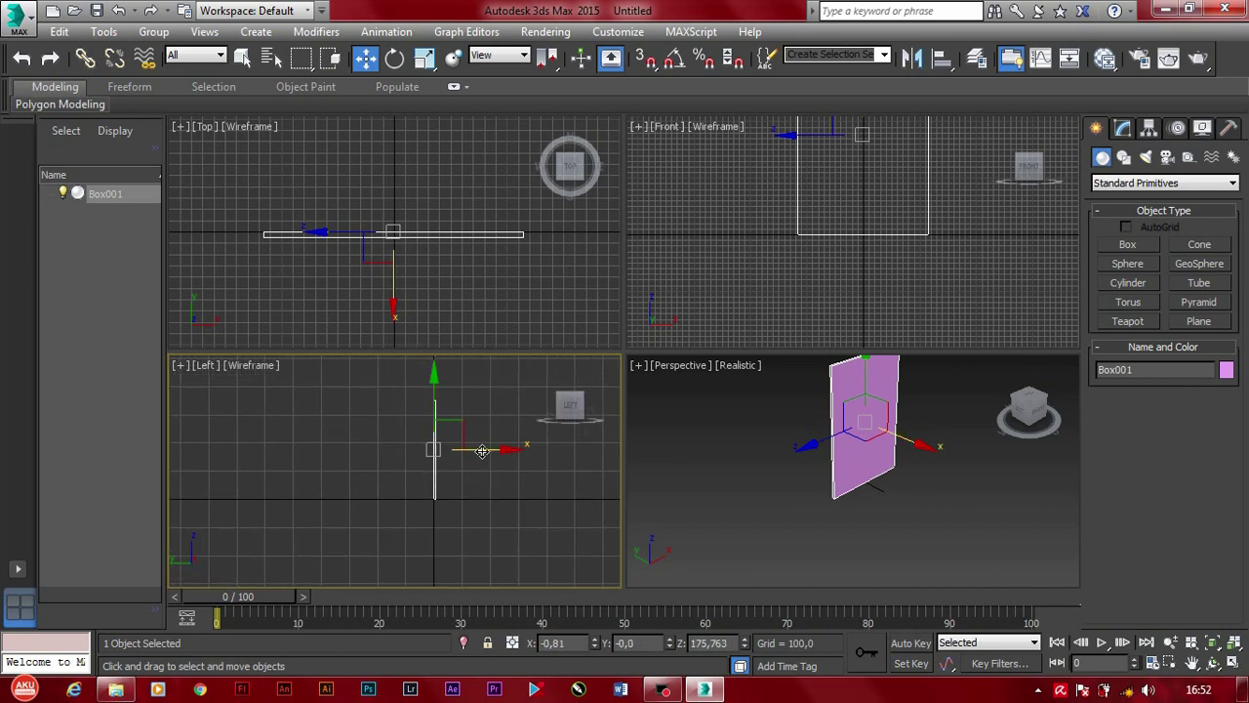
left_click_drag(482, 451, 422, 451)
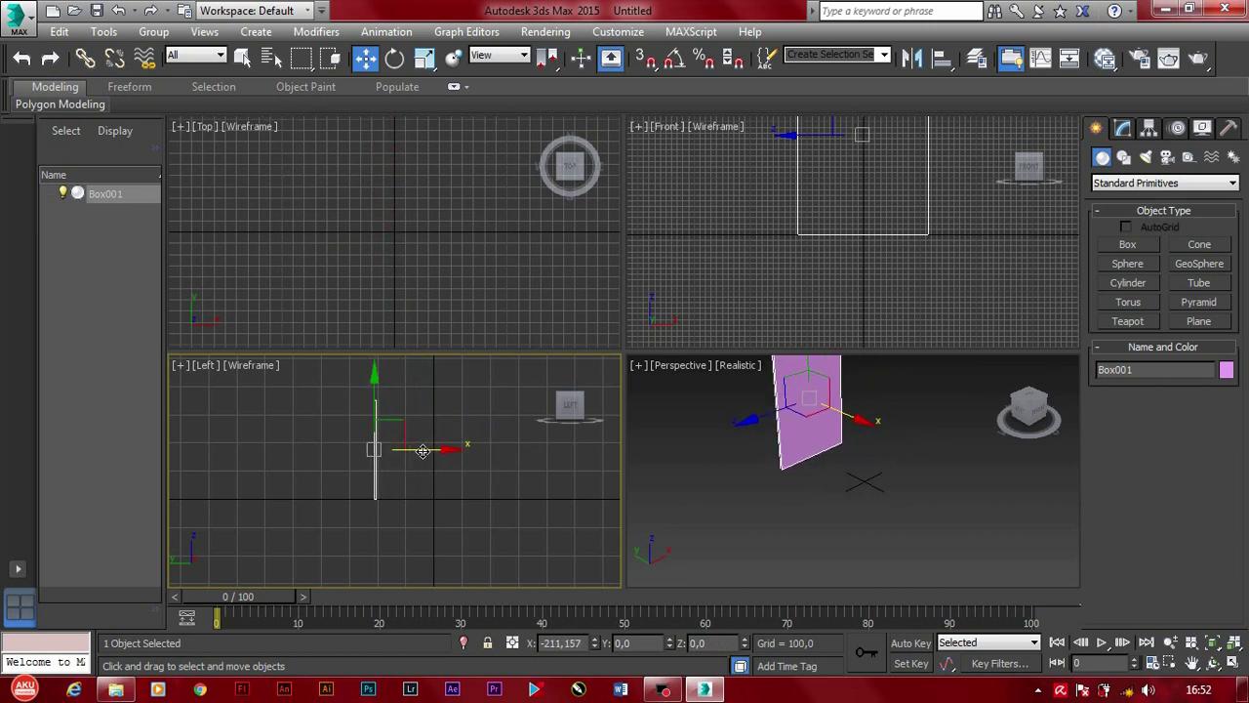
left_click(500, 468)
left_click(742, 273)
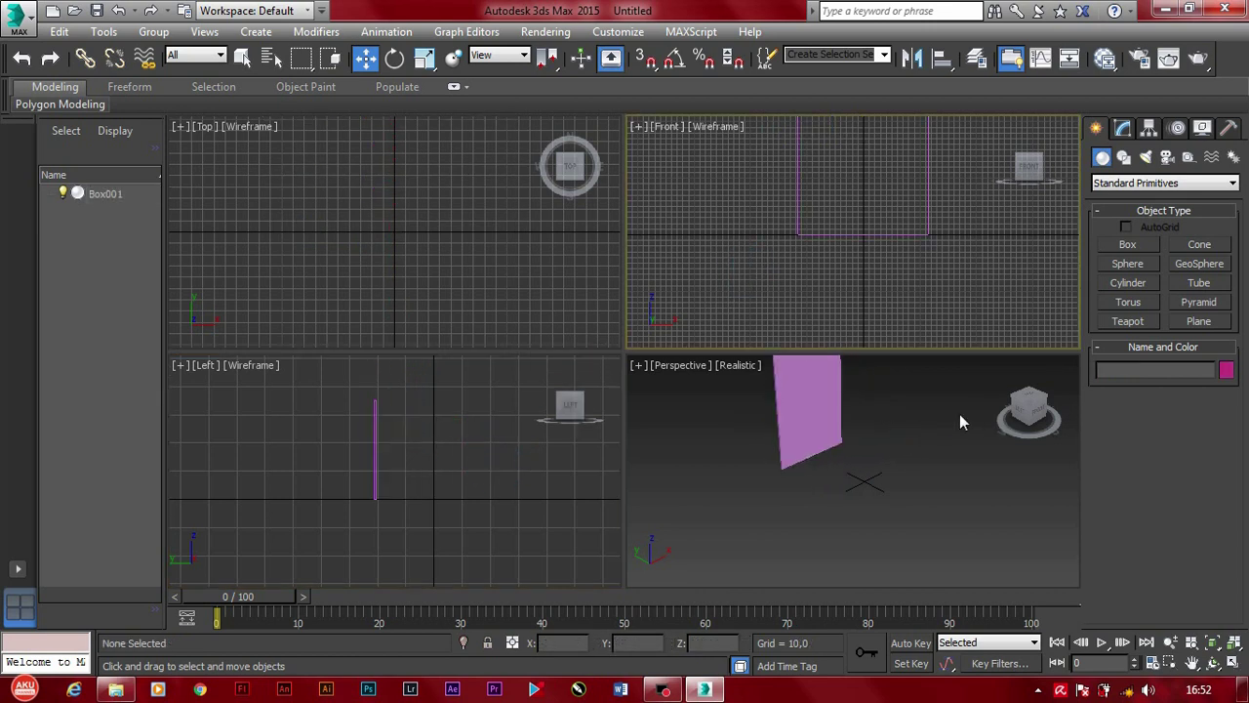
left_click(376, 450)
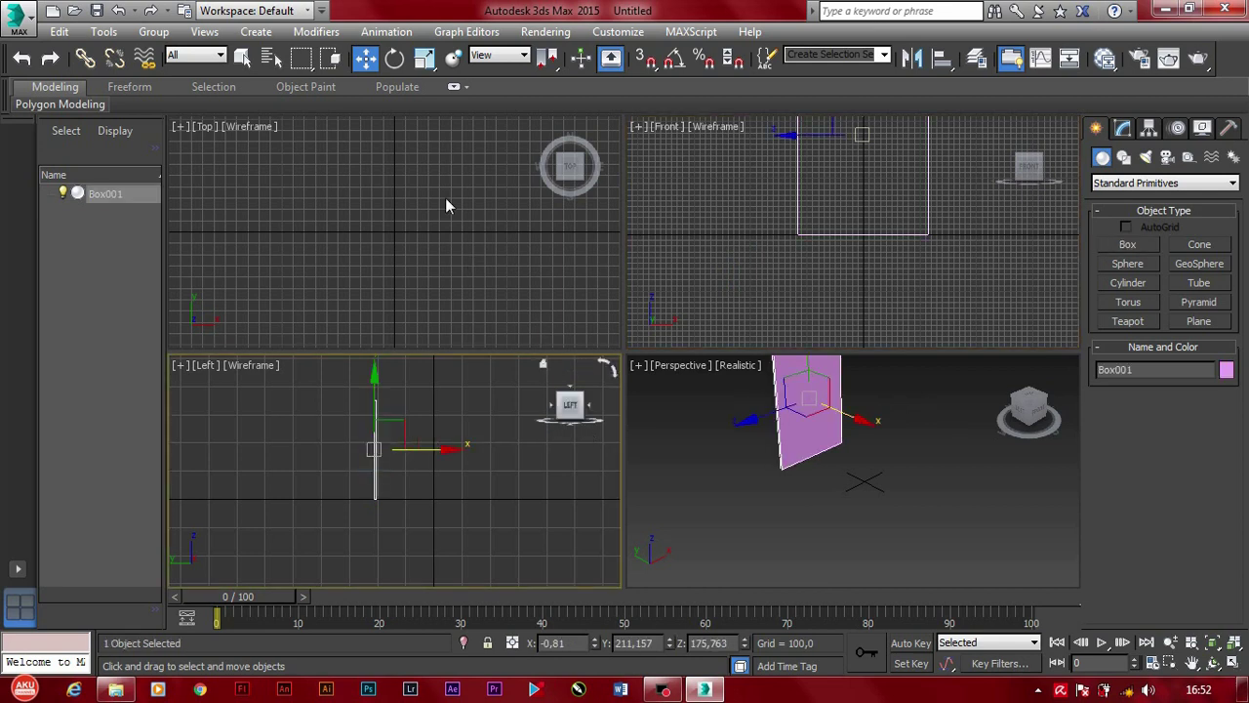
Step: Create a second box, Box002, in the side view sized 350 × 230 × 5
left_click(1132, 246)
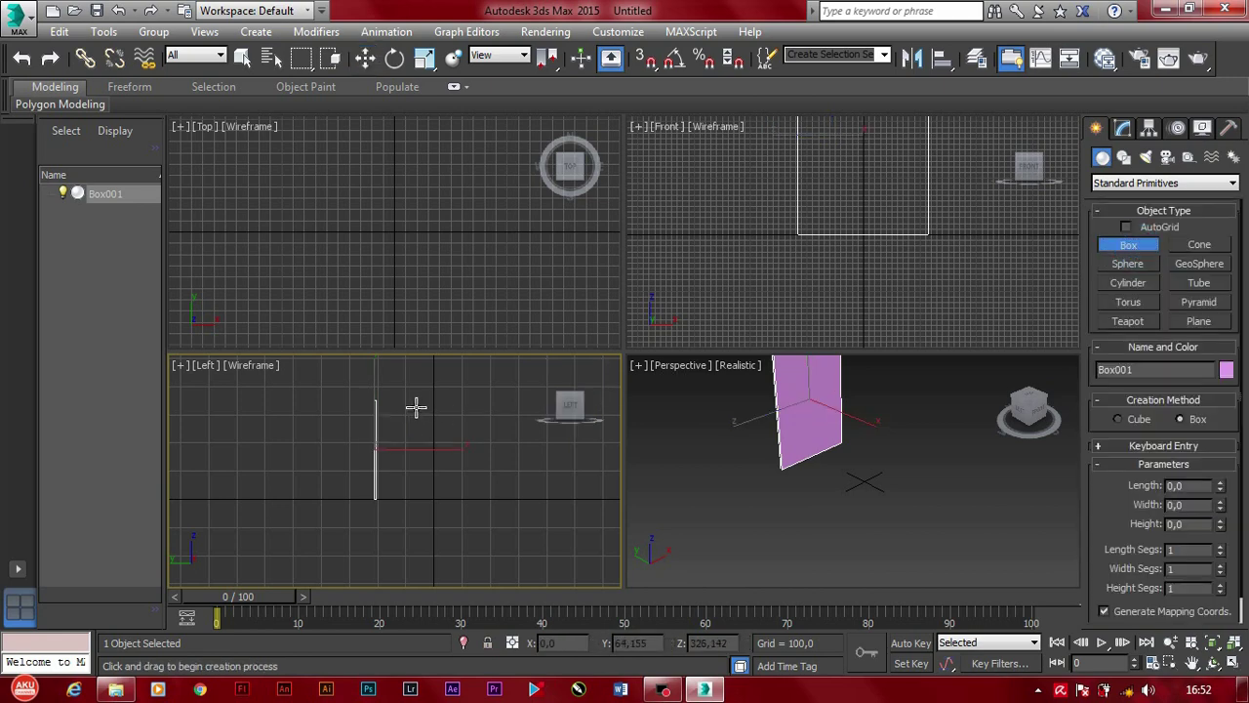
left_click_drag(415, 405, 465, 507)
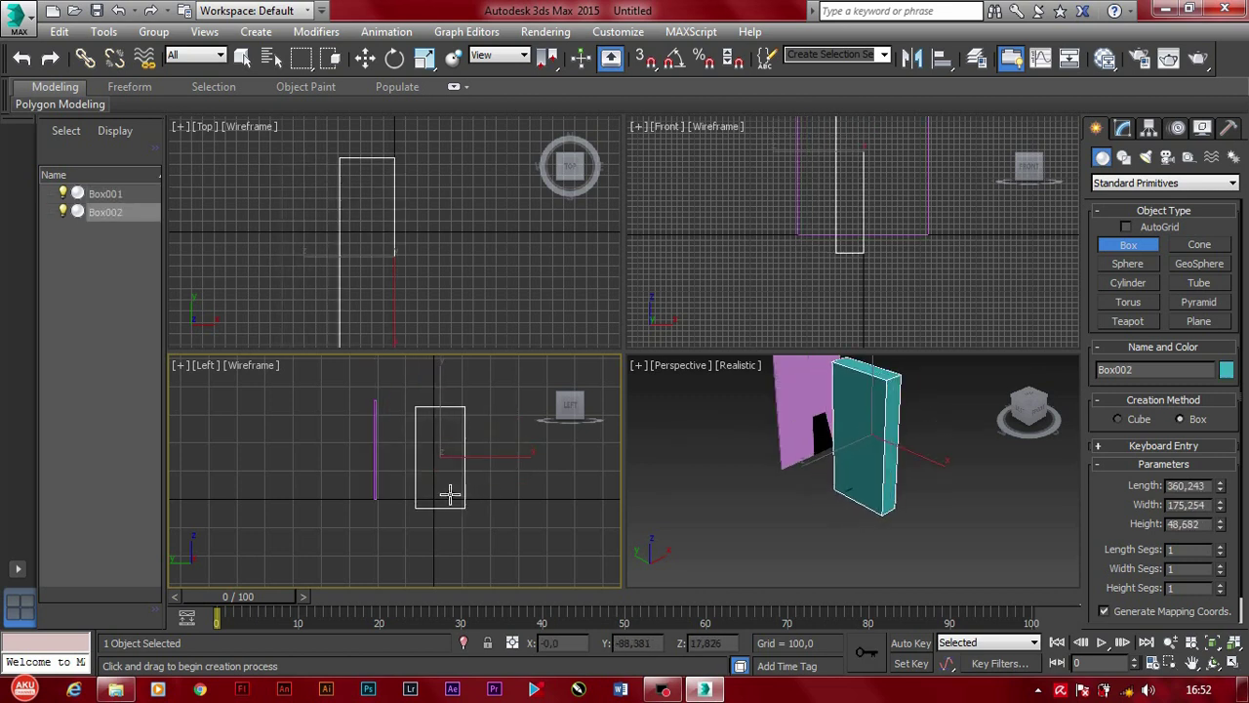
left_click(436, 500)
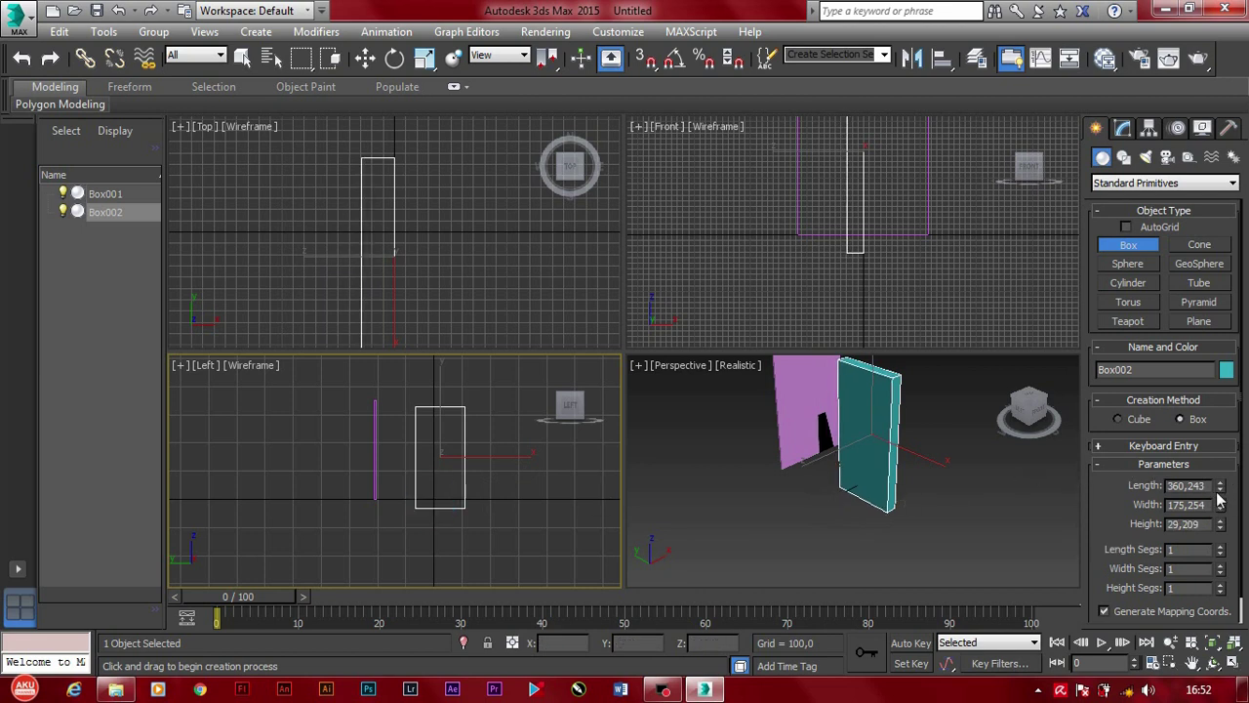
double_click(1189, 485)
type("350")
key("Tab")
type("2")
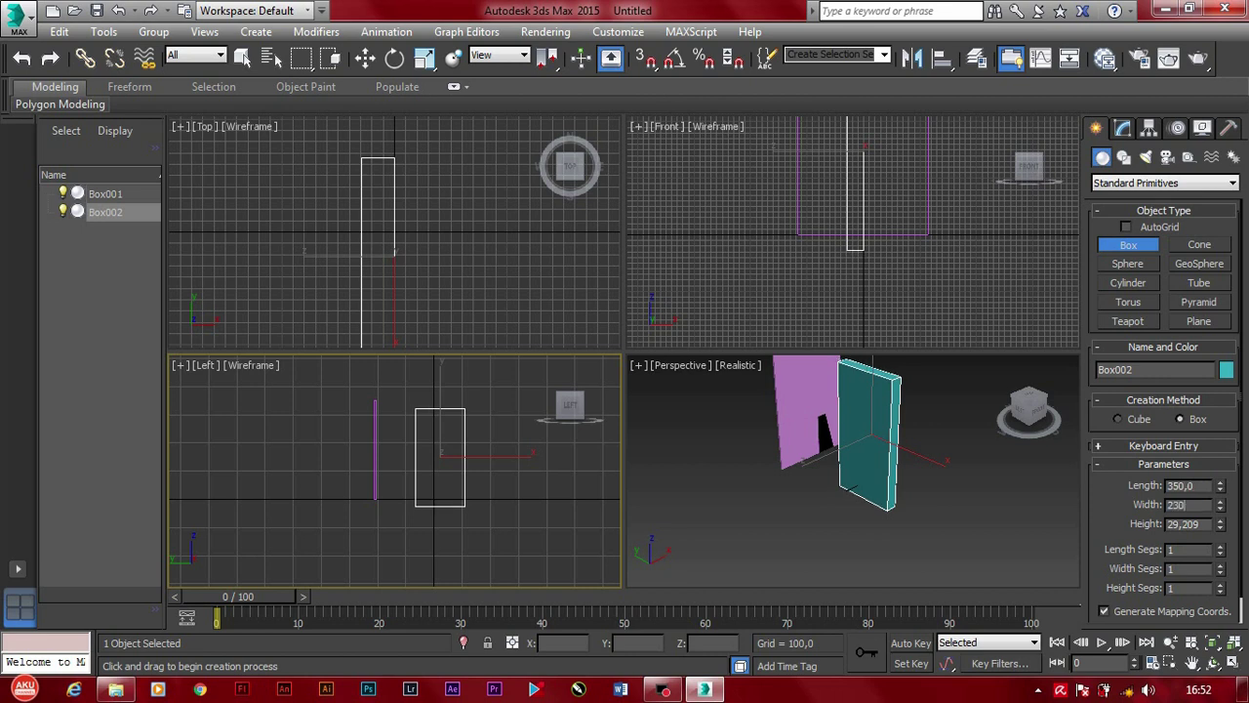
key("Tab")
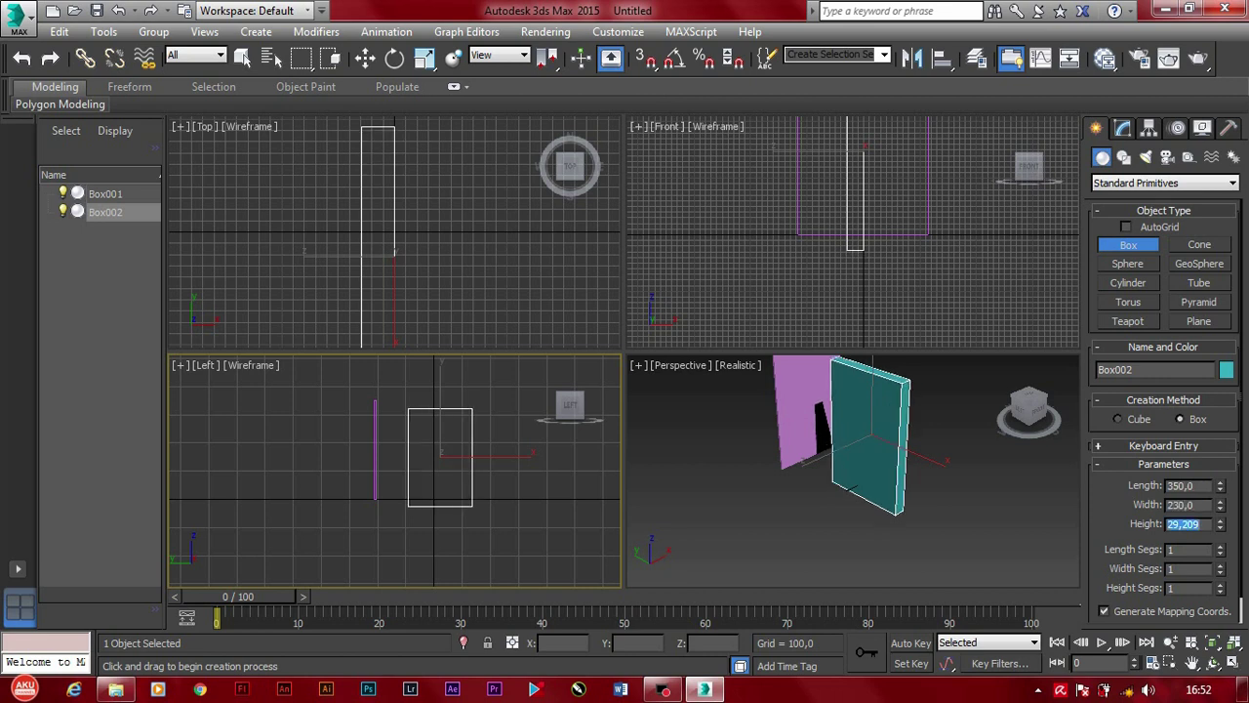
type("5")
key("Return")
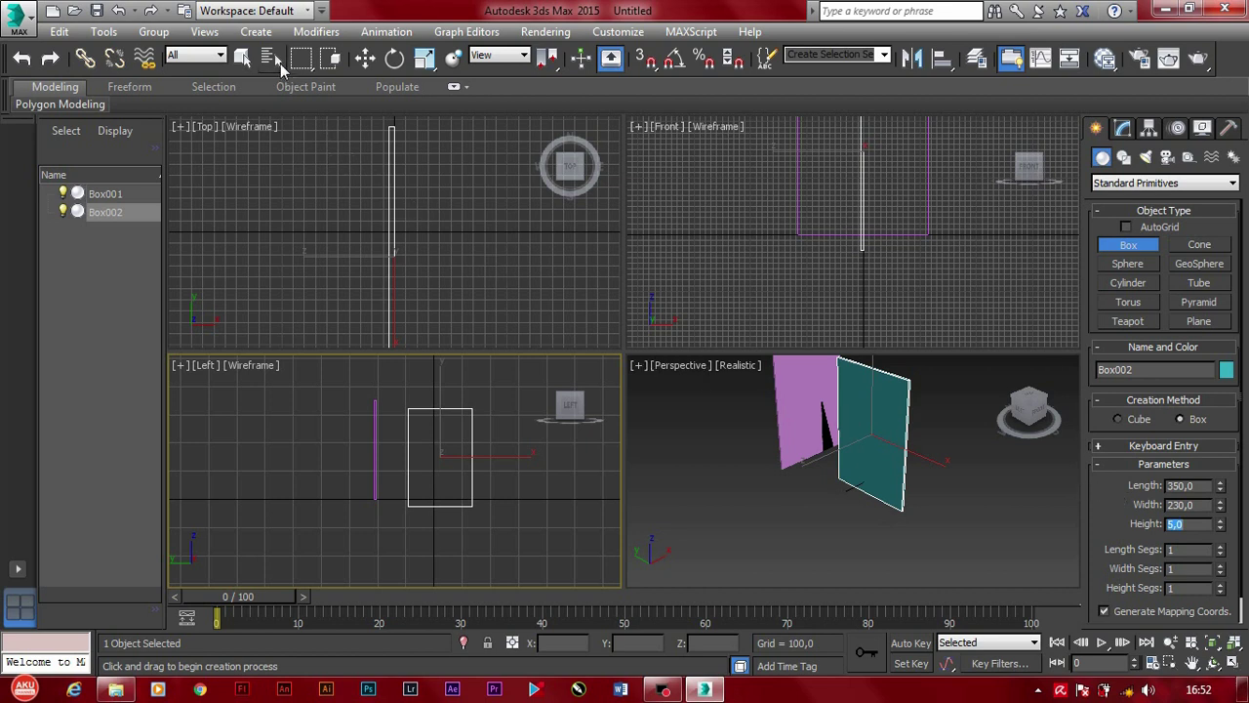
Step: Raise the new Box002 plate upward in the Front view
left_click(365, 59)
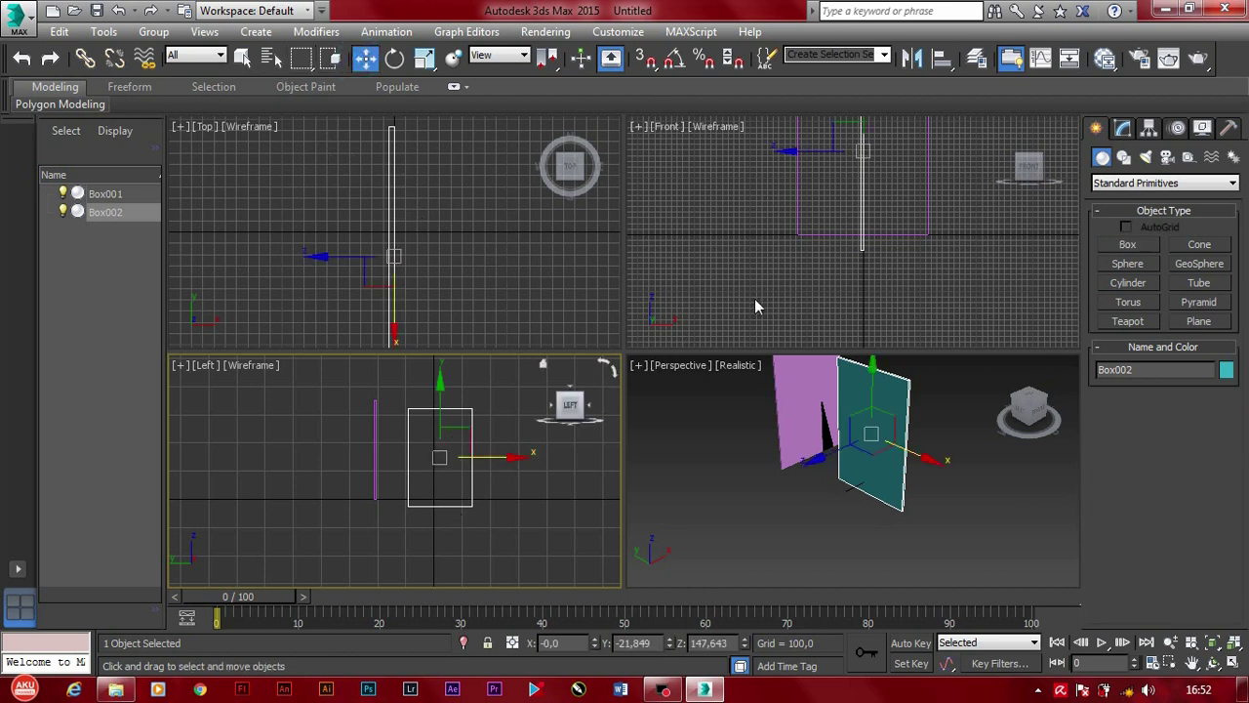
mouse_move(870, 272)
middle_mouse_down()
mouse_move(801, 418)
mouse_move(820, 320)
middle_mouse_up()
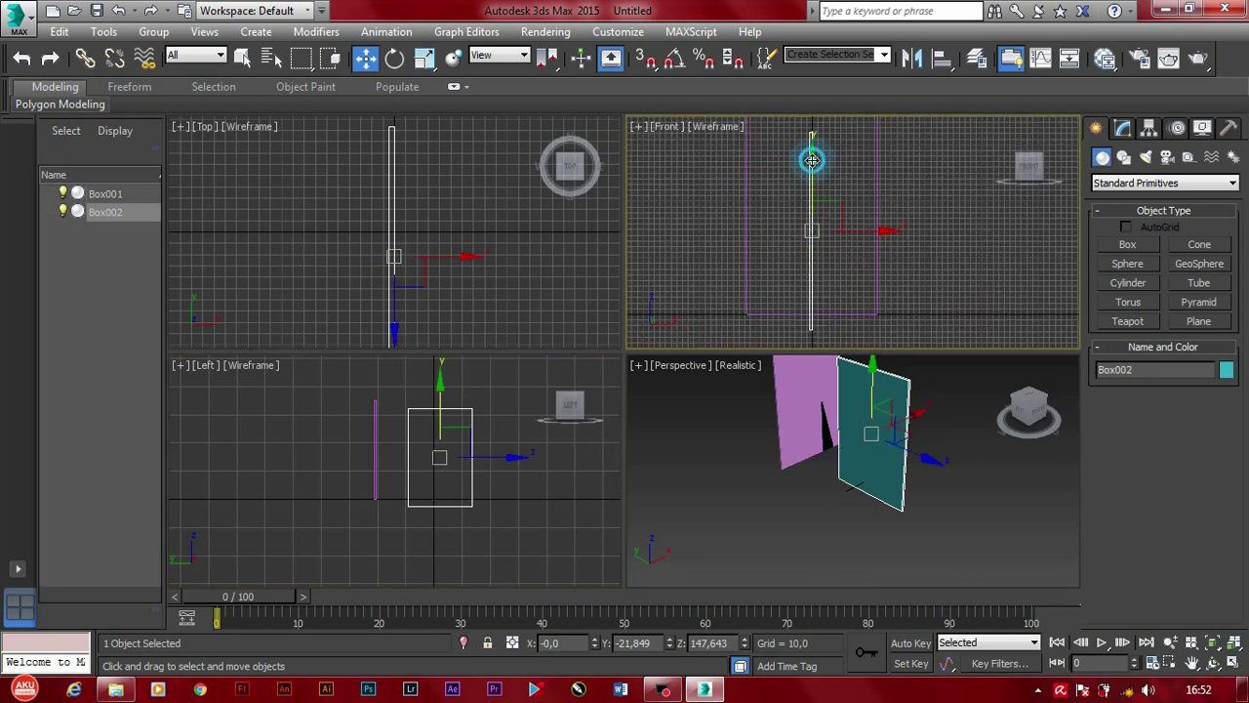
left_click_drag(812, 159, 812, 143)
scroll(793, 262, "up", 2)
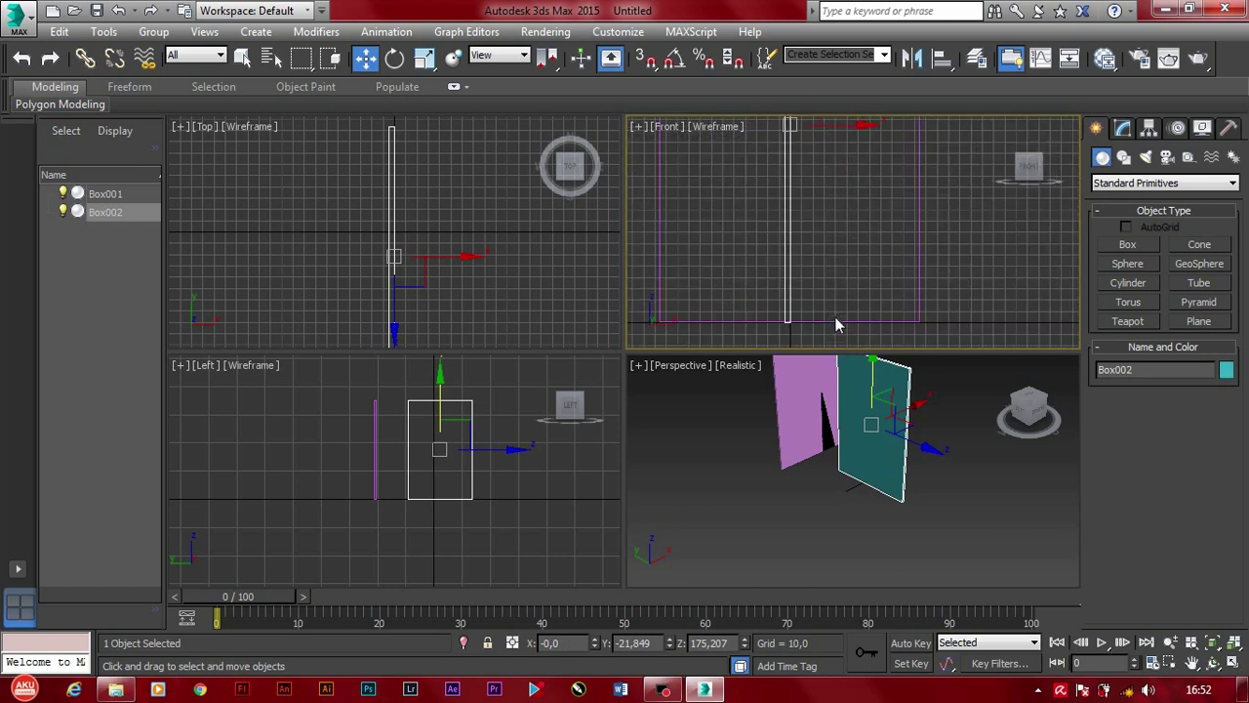
scroll(817, 328, "up", 2)
scroll(781, 330, "up", 2)
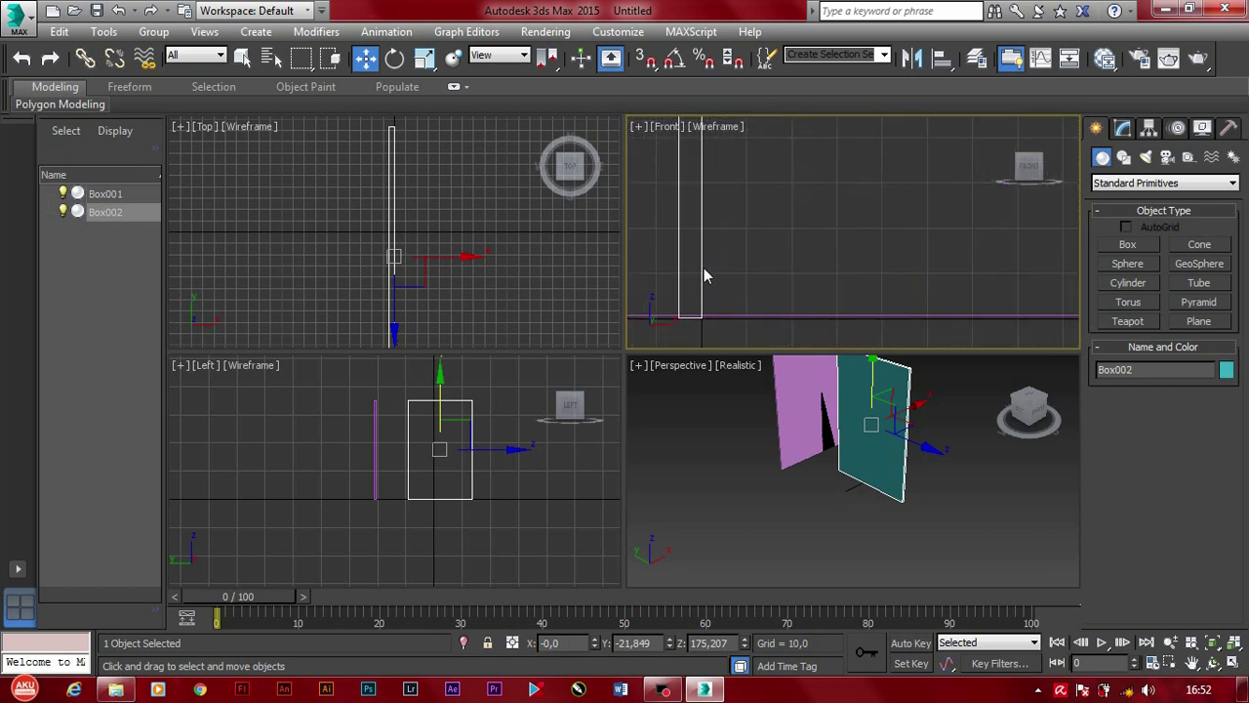
left_click_drag(700, 266, 700, 262)
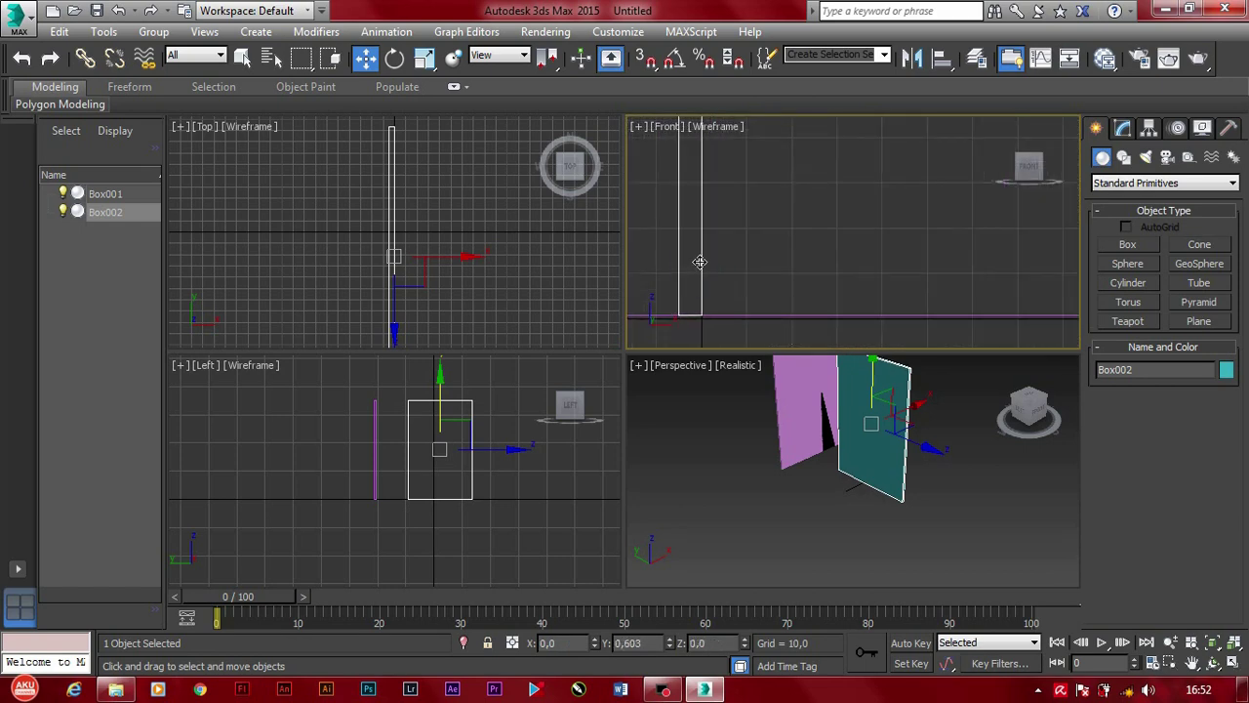
scroll(720, 280, "down", 2)
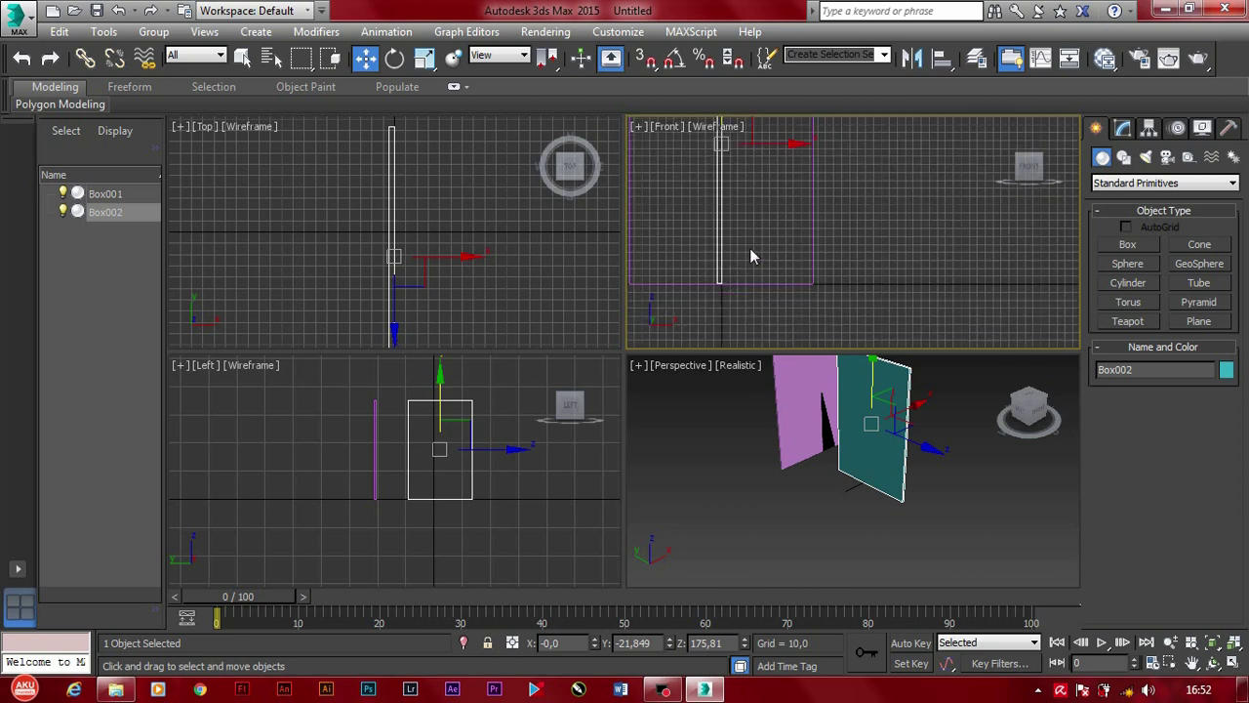
scroll(749, 248, "down", 1)
scroll(752, 244, "down", 1)
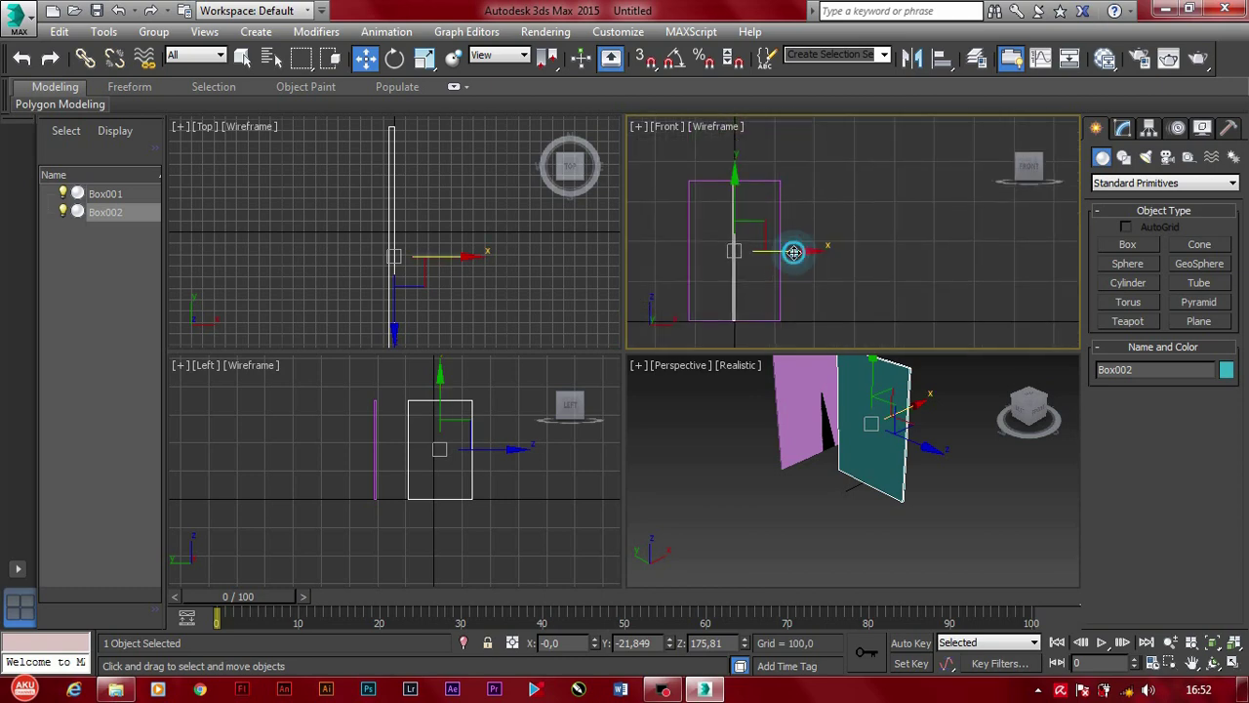
Step: Slide Box002 along X until its edge meets Box001's edge
mouse_move(795, 251)
left_mouse_down()
mouse_move(840, 252)
mouse_move(830, 260)
left_mouse_up()
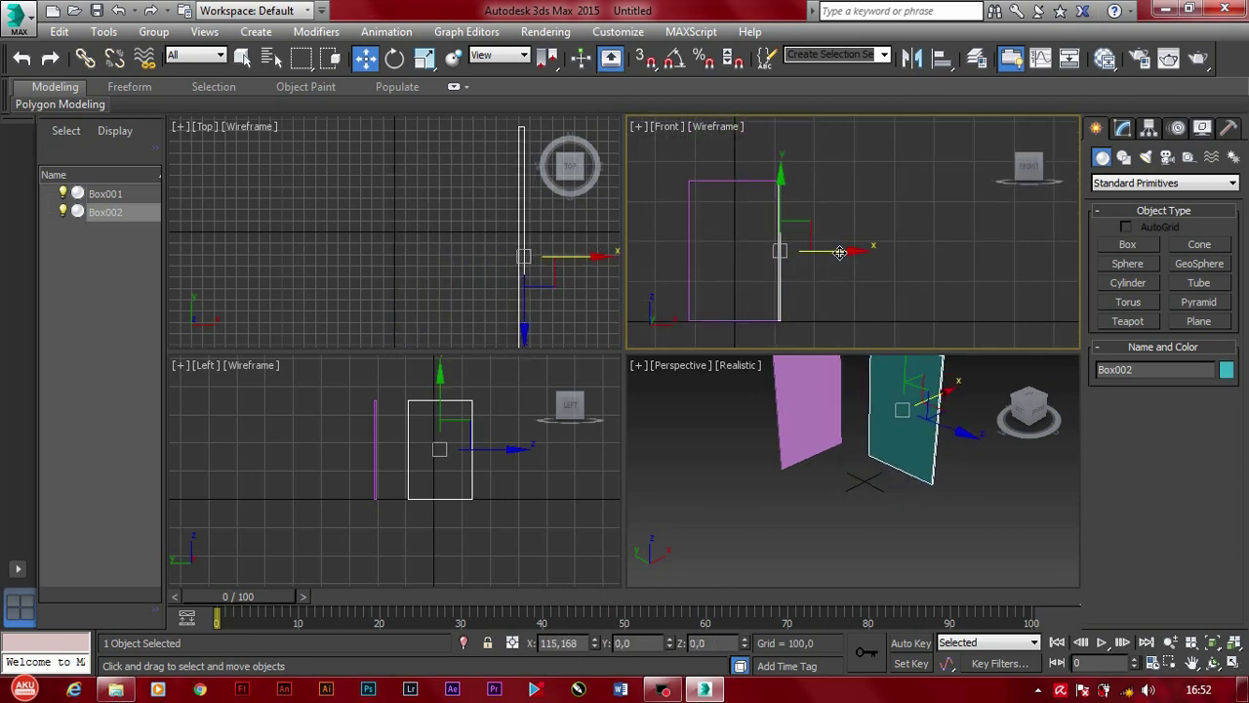
scroll(795, 330, "up", 2)
scroll(787, 321, "up", 1)
scroll(785, 320, "up", 1)
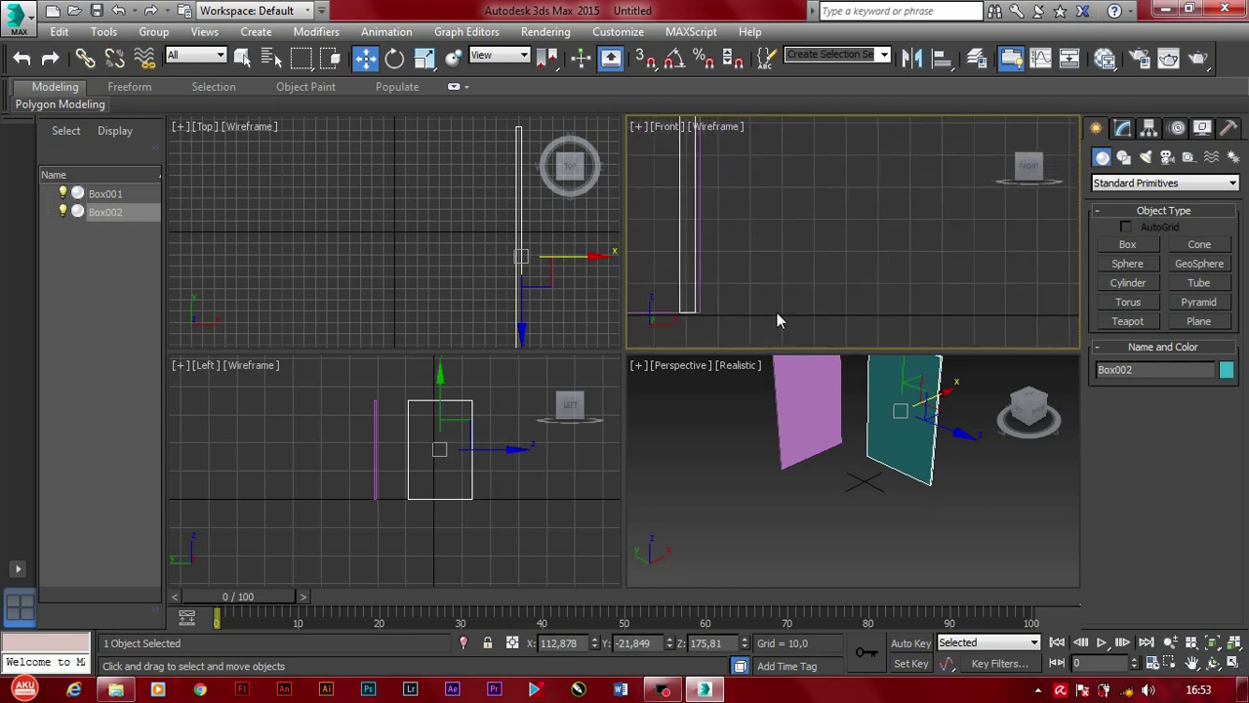
scroll(761, 327, "up", 1)
middle_click_drag(753, 333, 812, 295)
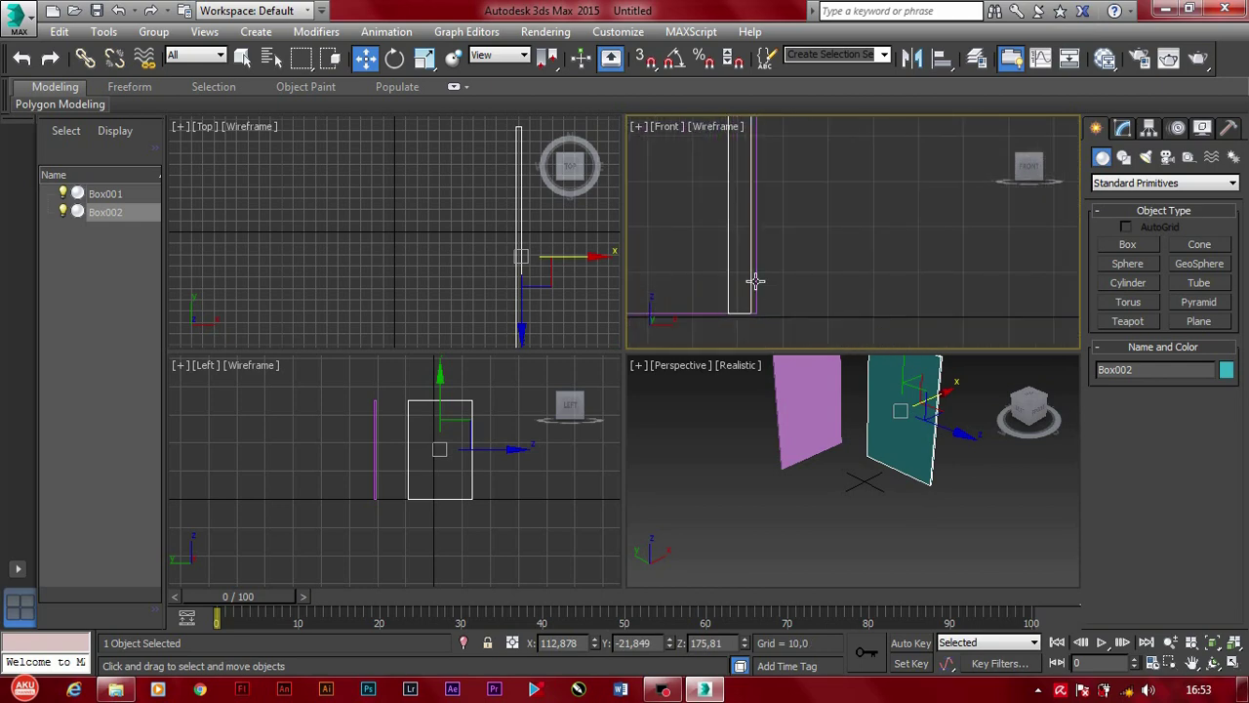
left_click_drag(756, 282, 763, 282)
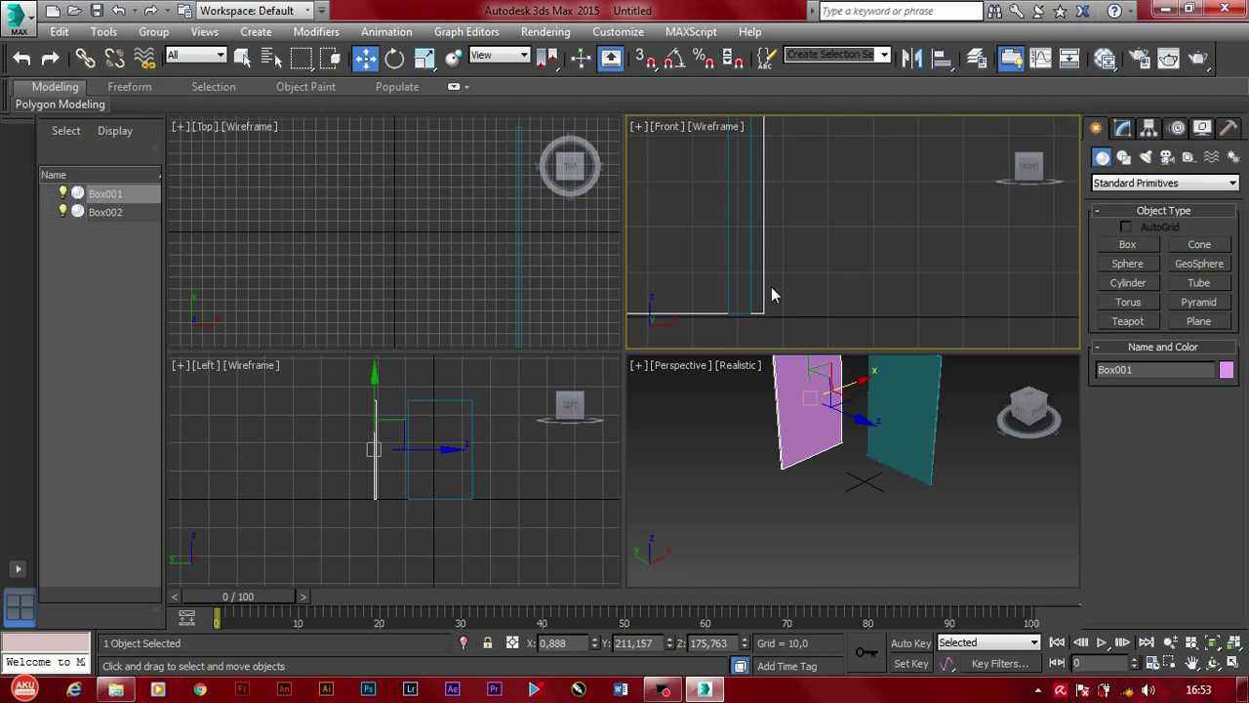
scroll(771, 286, "down", 2)
left_click(761, 260)
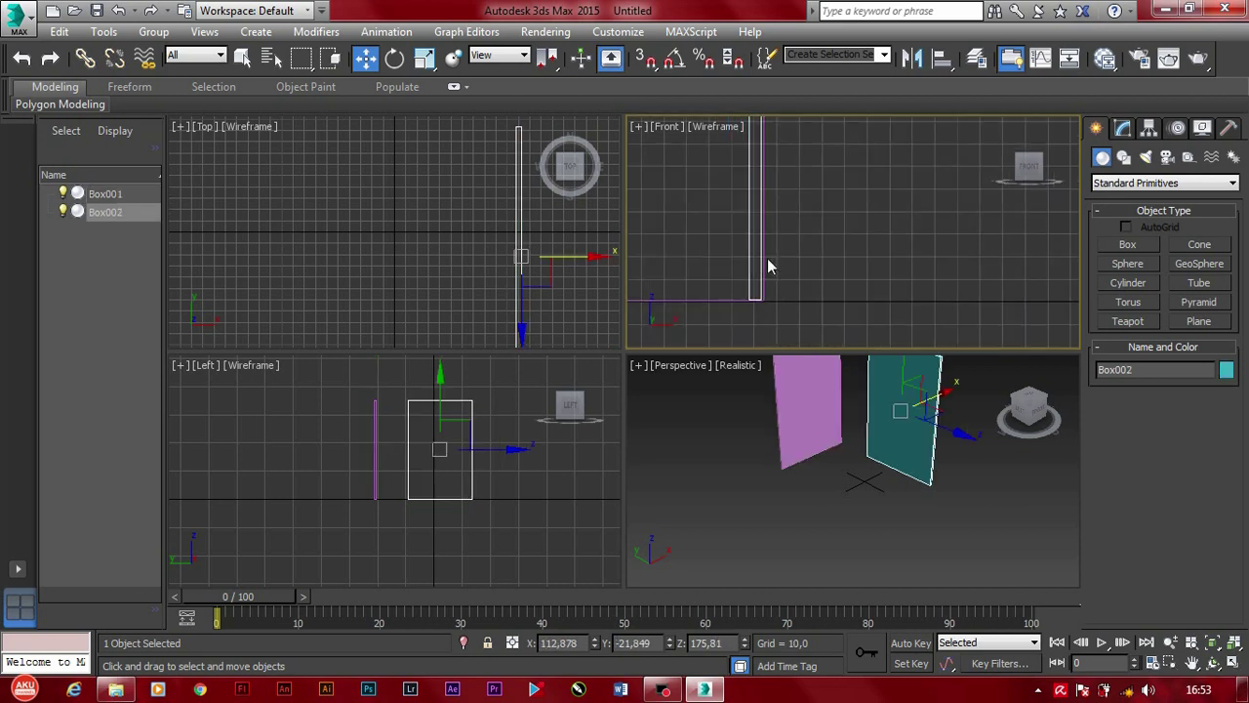
scroll(761, 273, "up", 2)
left_click_drag(763, 286, 793, 288)
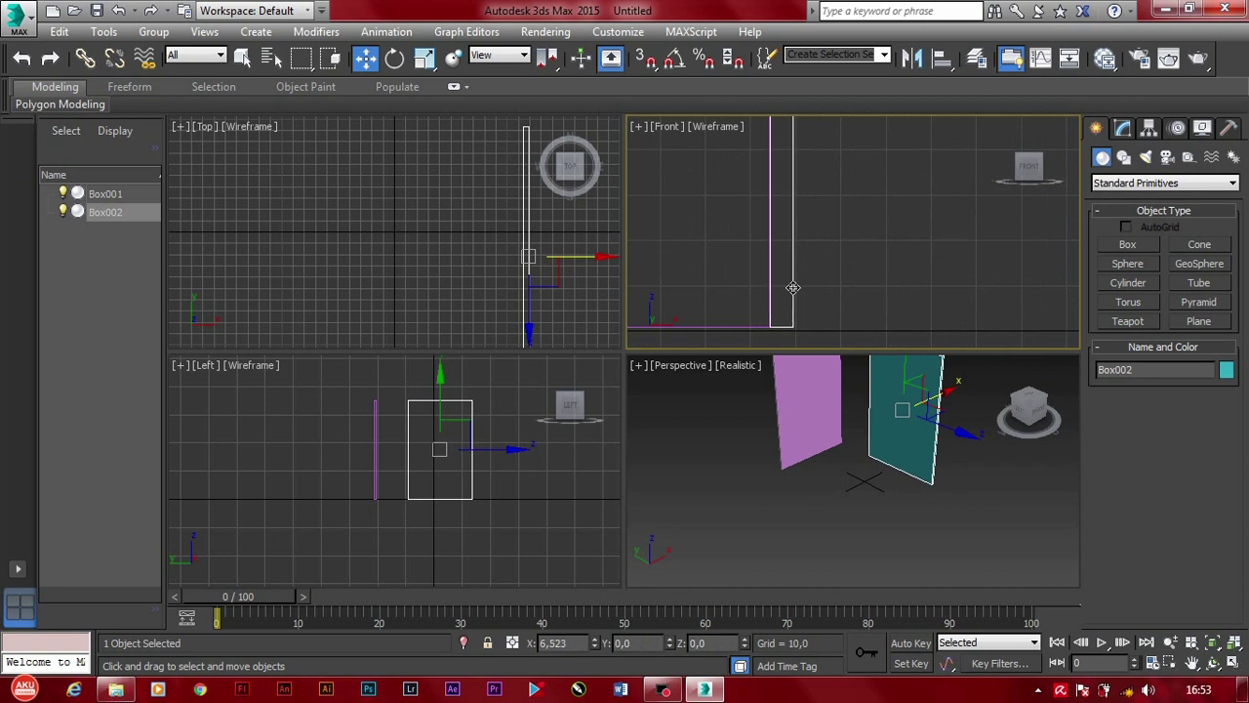
Step: In the Left view, slide Box001 sideways until its edge meets Box002's edge
middle_click(533, 475)
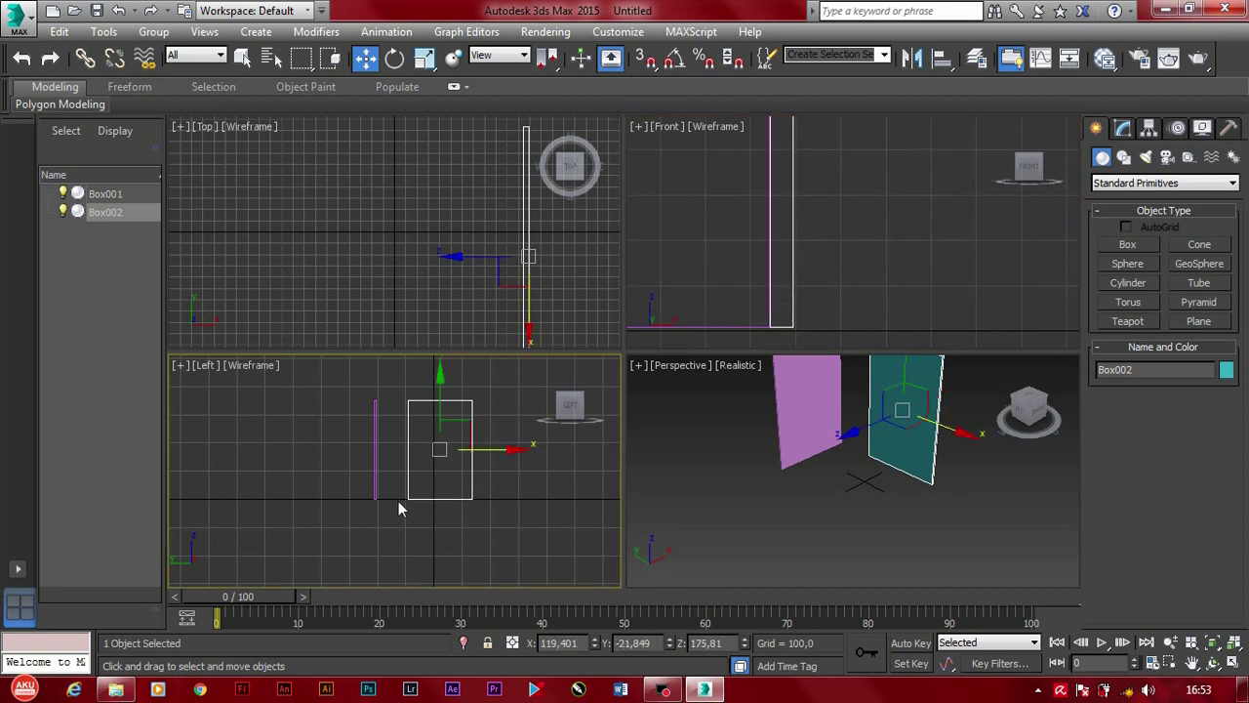
scroll(398, 501, "down", 2)
left_click(383, 489)
scroll(417, 458, "up", 2)
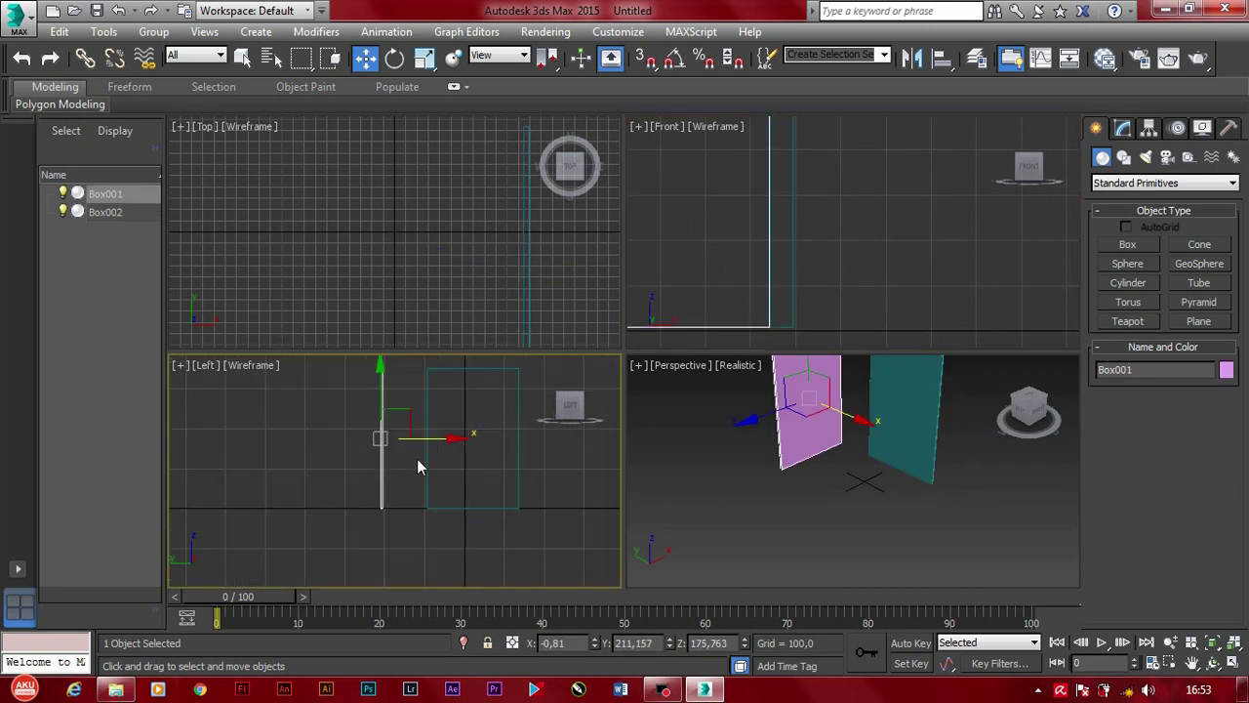
scroll(417, 458, "up", 2)
left_click_drag(422, 417, 502, 420)
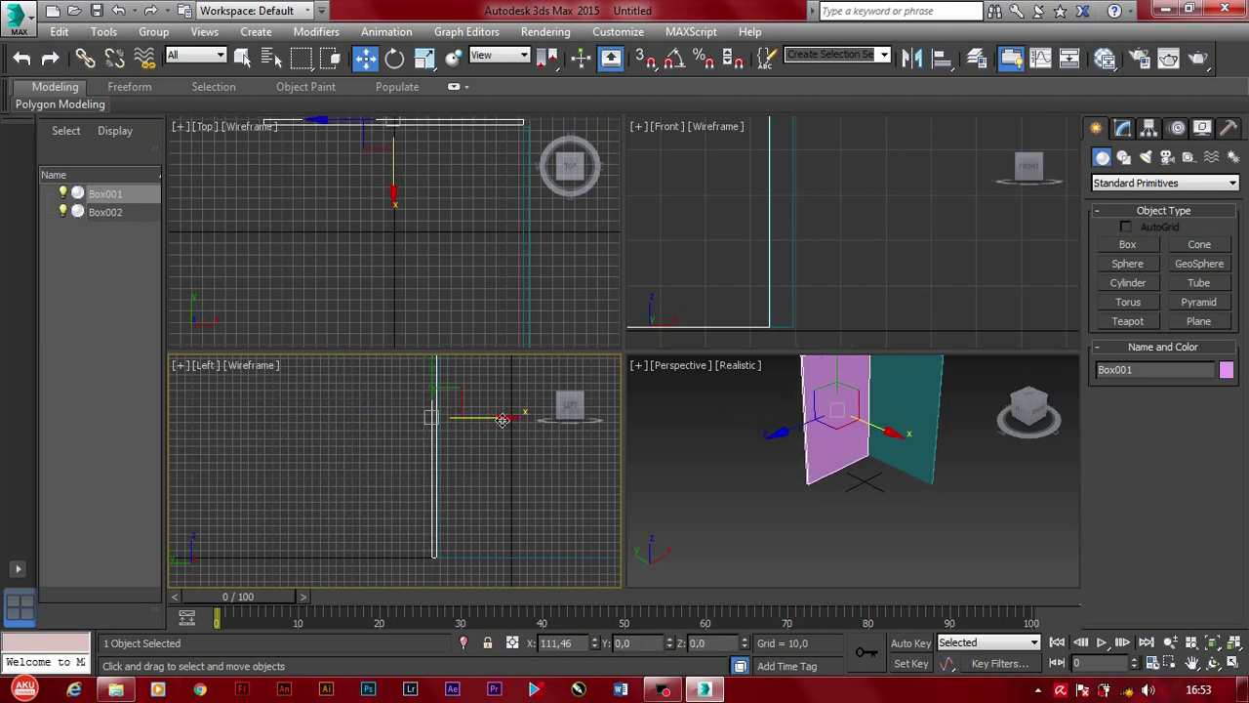
scroll(448, 531, "up", 2)
middle_click_drag(450, 557, 515, 413)
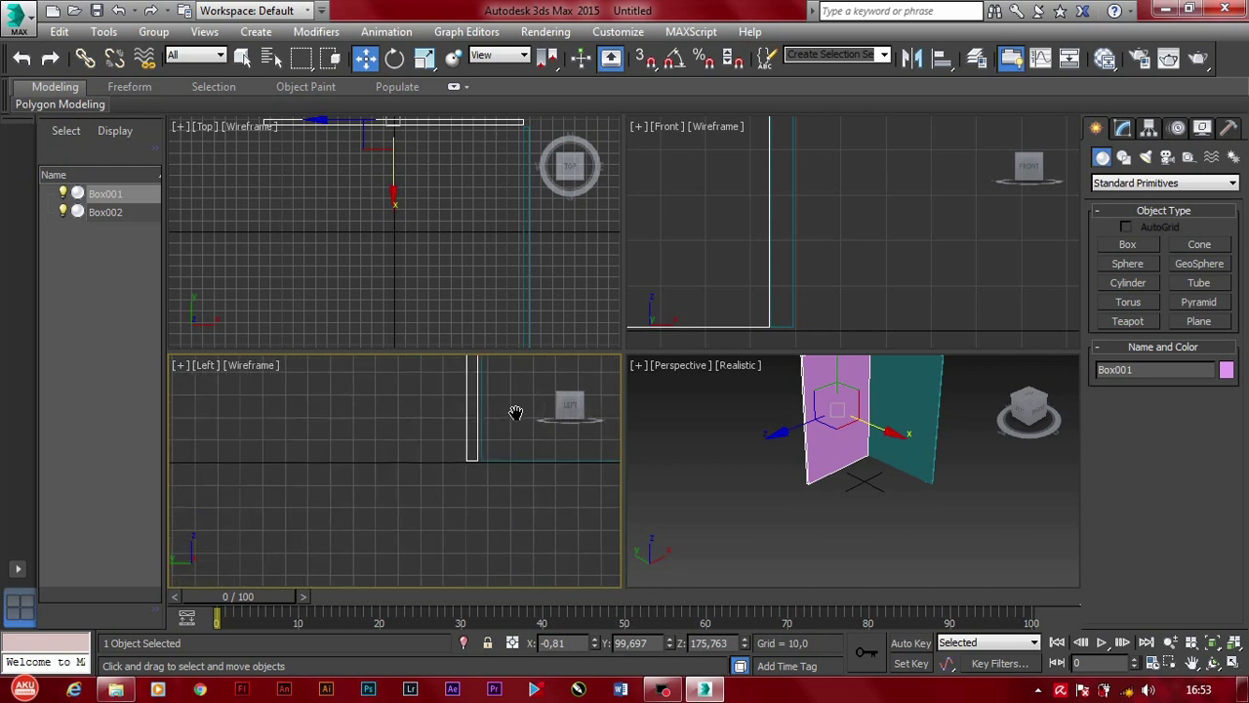
scroll(500, 498, "up", 2)
middle_click_drag(499, 497, 474, 543)
scroll(421, 468, "up", 2)
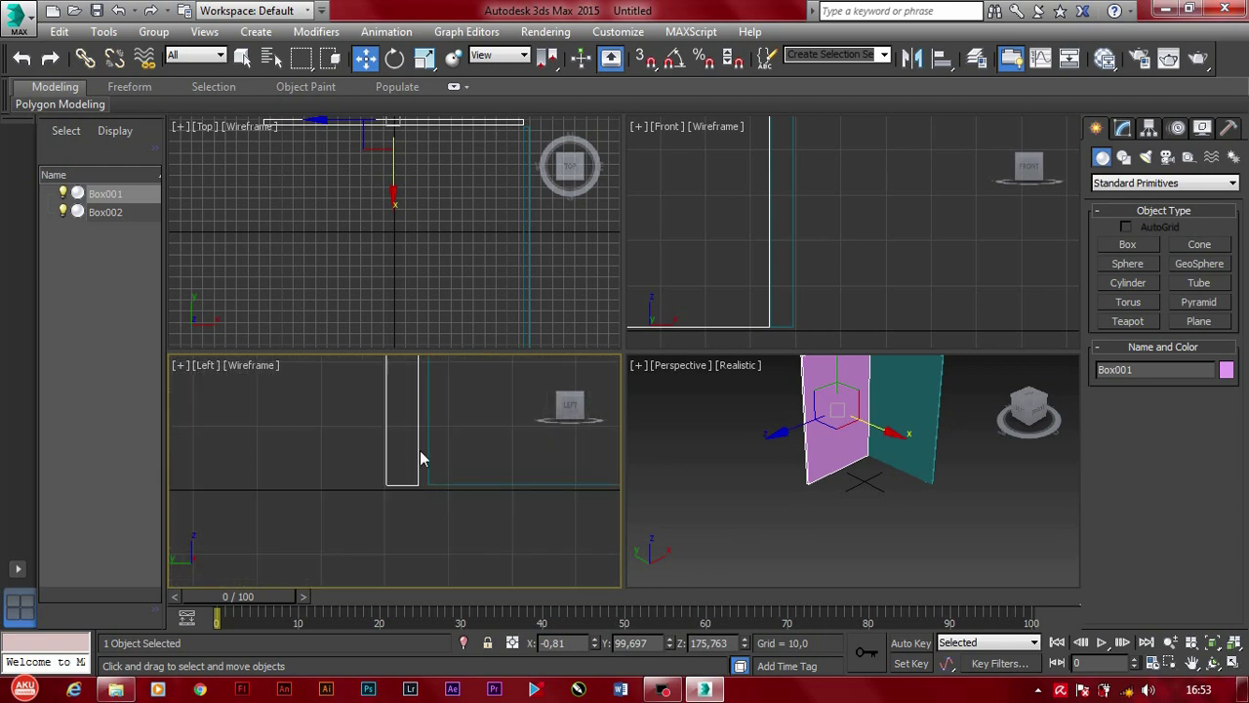
left_click_drag(418, 451, 427, 451)
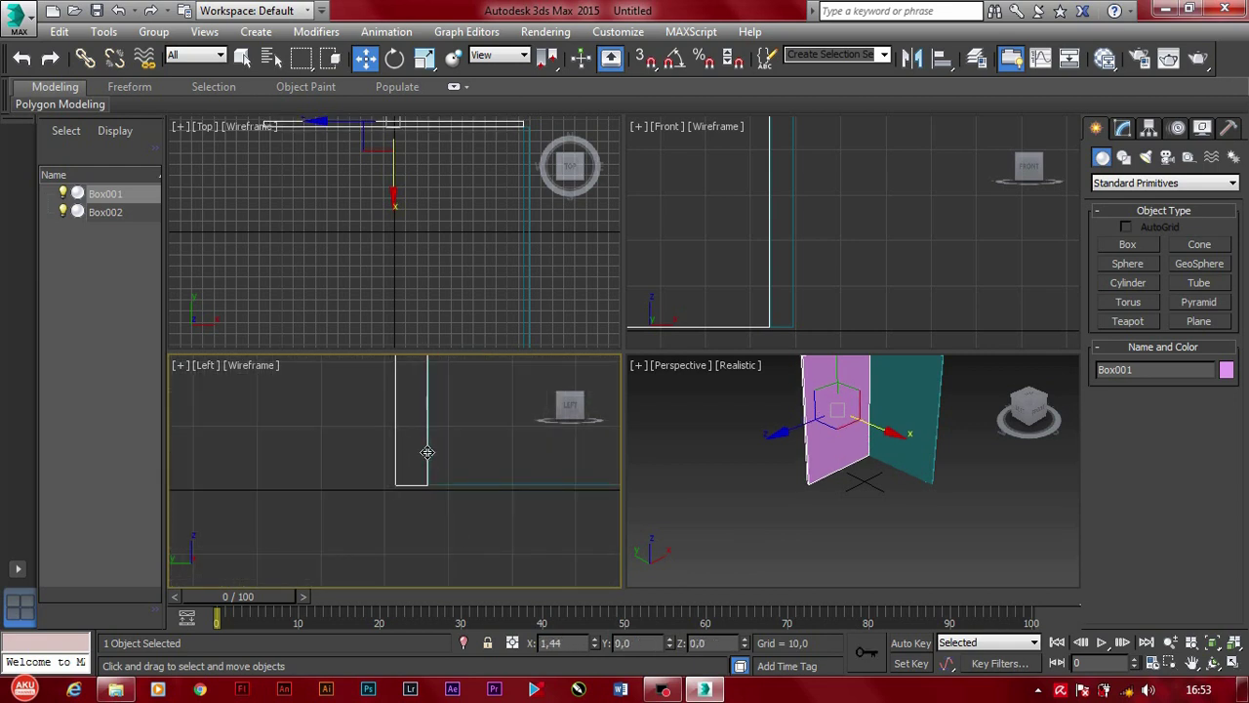
scroll(430, 478, "up", 1)
scroll(432, 505, "up", 1)
scroll(423, 505, "up", 1)
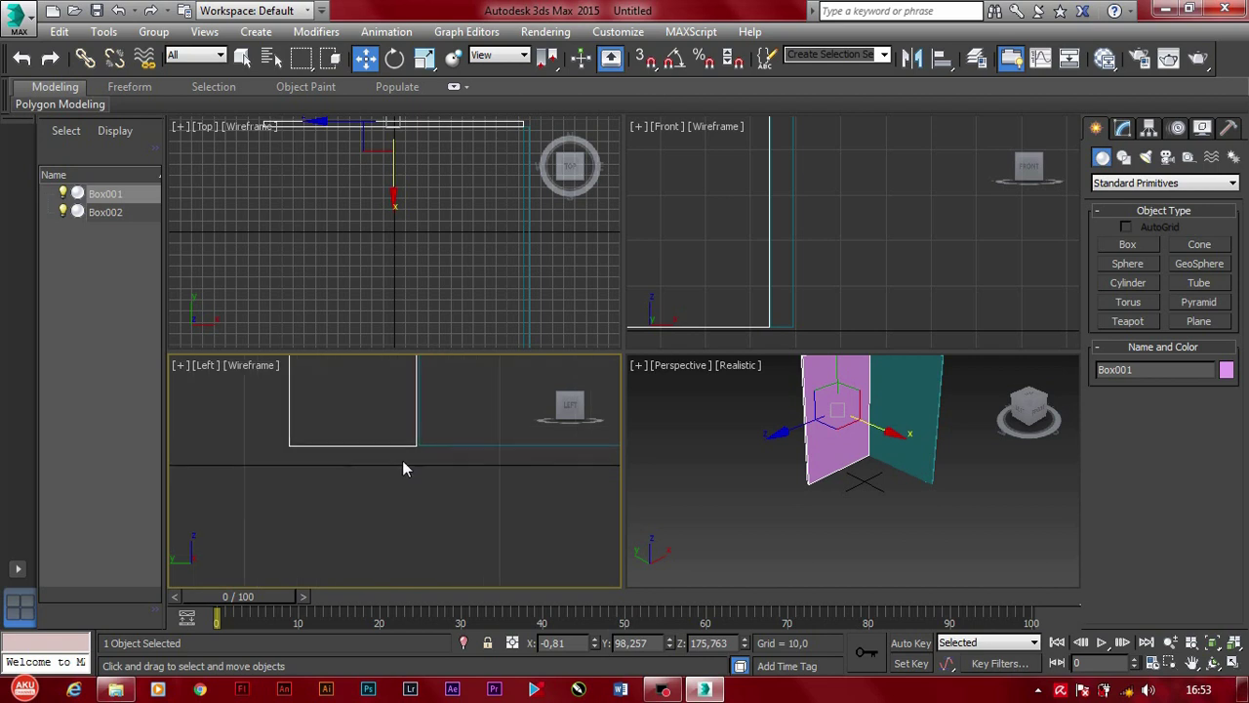
scroll(404, 468, "up", 1)
left_click(421, 436)
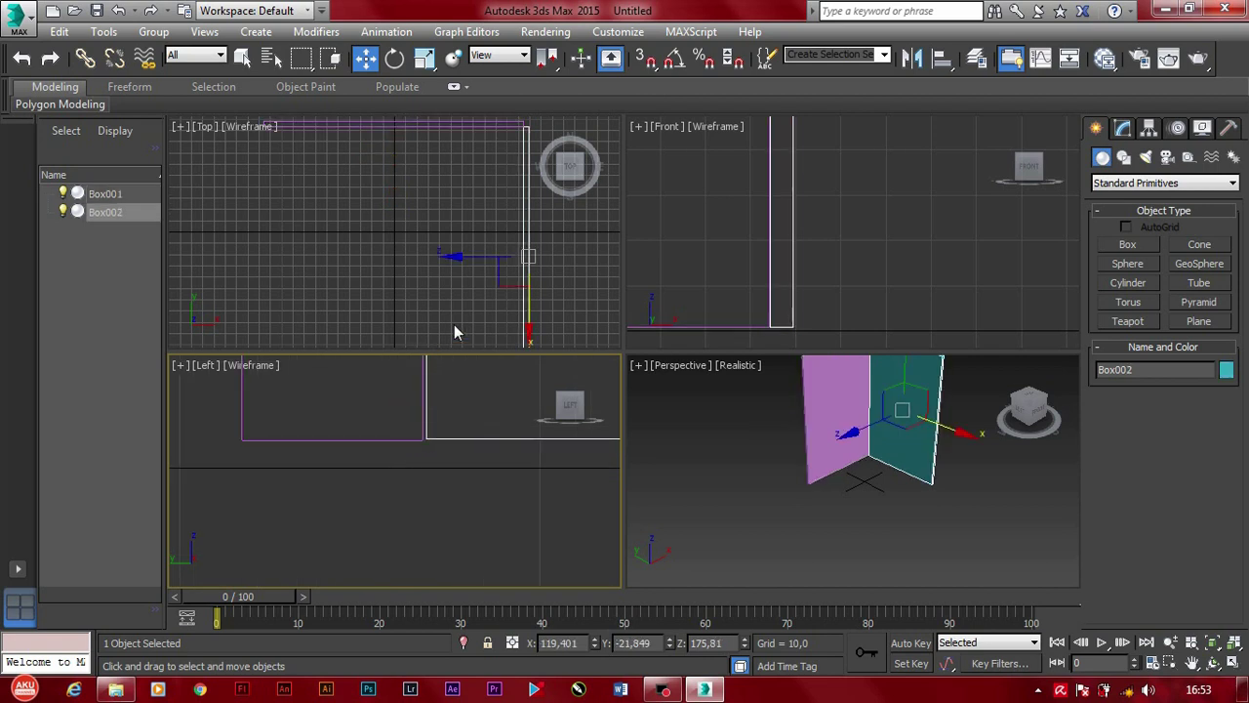
left_click(417, 438)
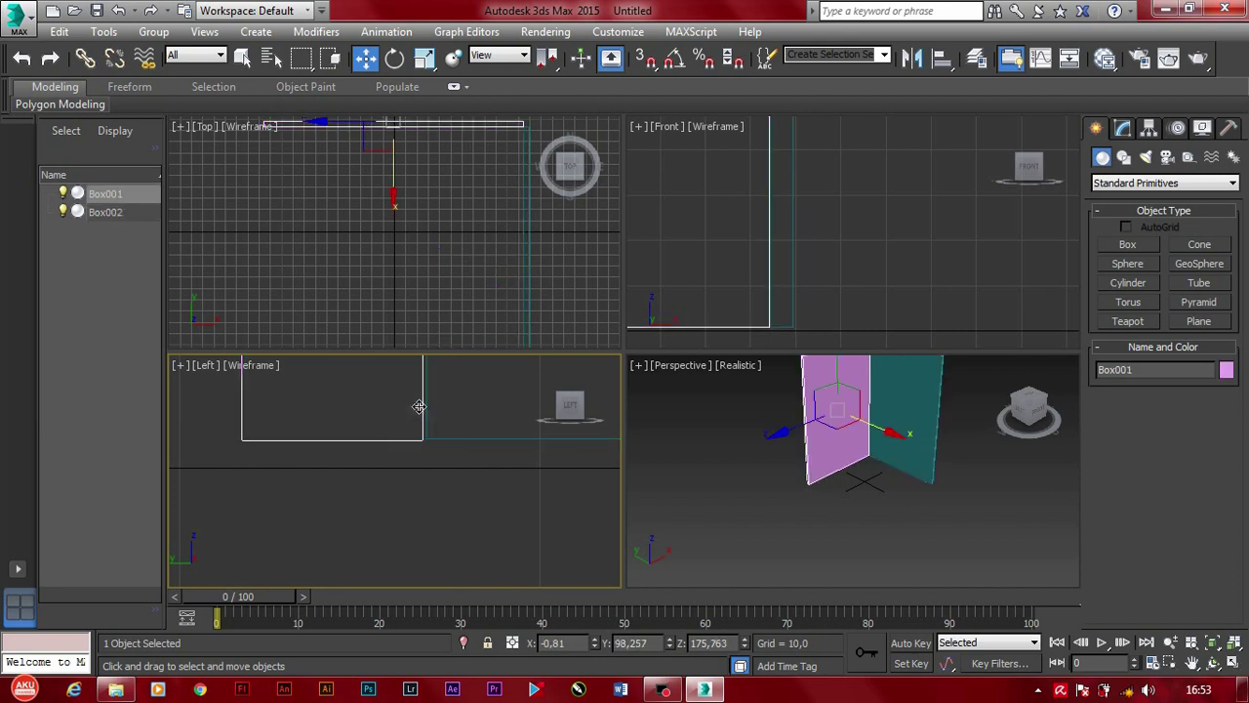
scroll(419, 412, "up", 1)
left_click_drag(421, 410, 425, 412)
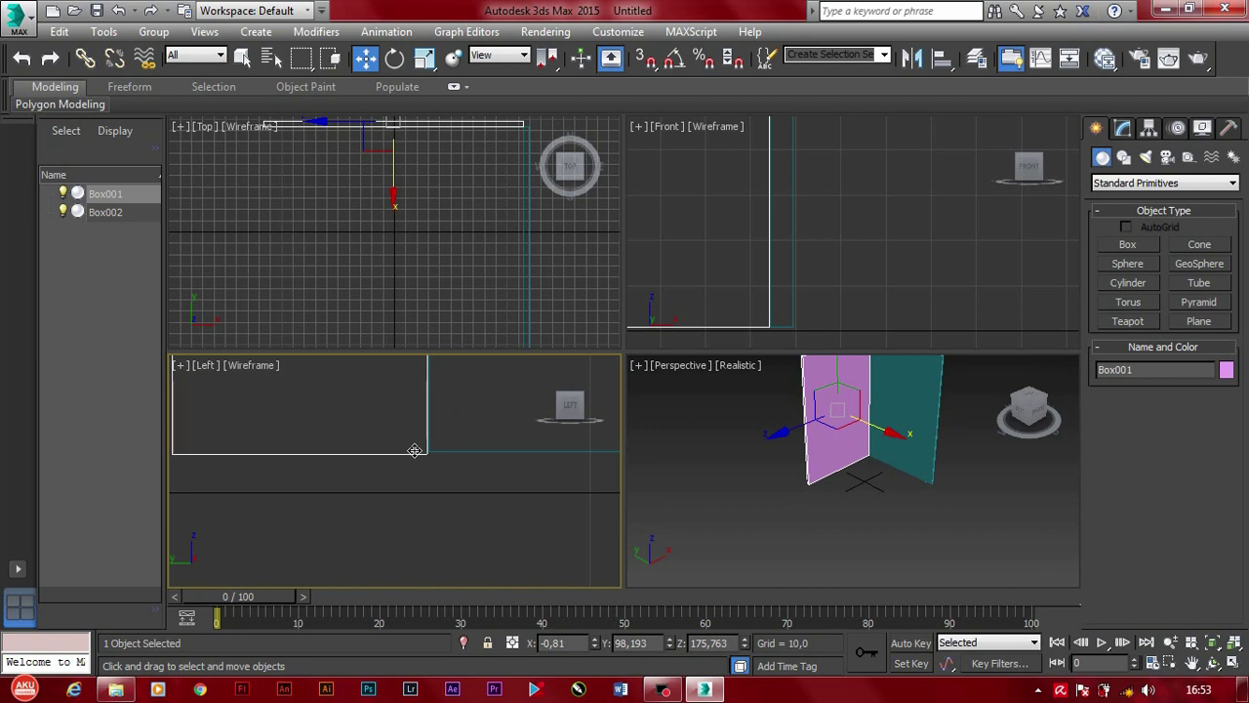
left_click_drag(415, 450, 414, 440)
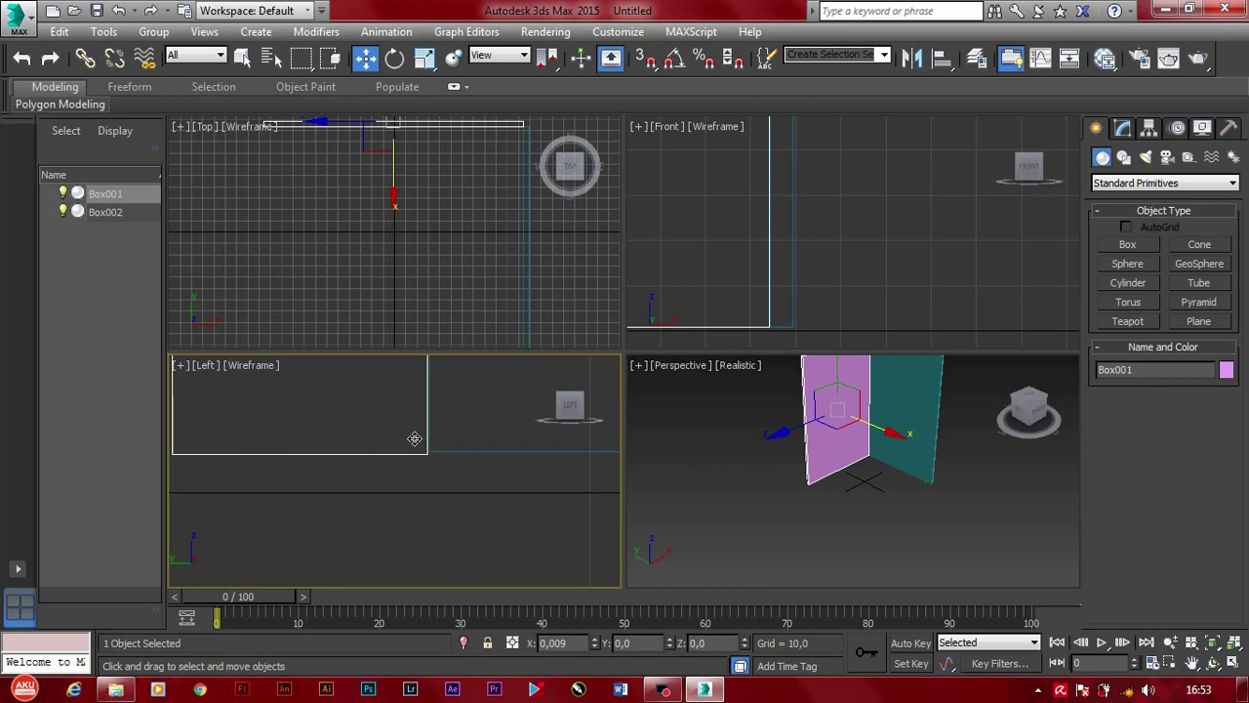
left_click(855, 289)
scroll(671, 312, "up", 1)
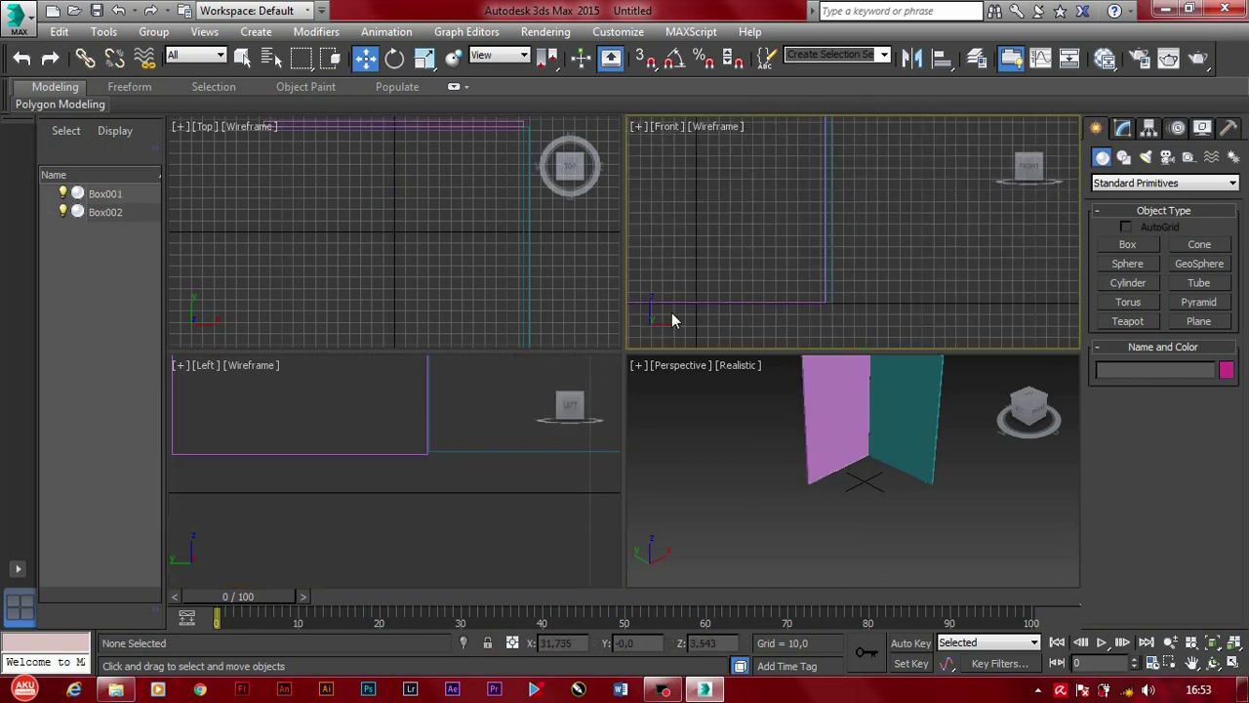
Step: Raise Box001 so its height lines up with Box002, forming a right-angled corner
left_click(363, 444)
scroll(363, 444, "down", 2)
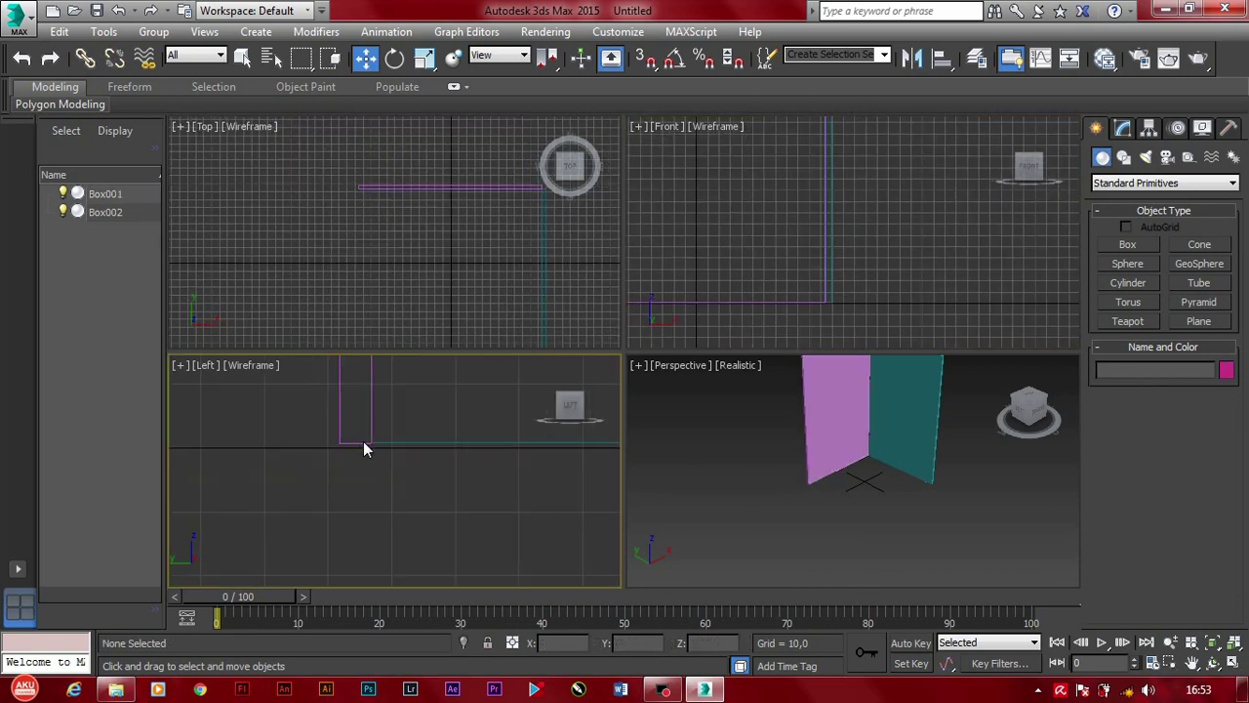
scroll(363, 415, "down", 1)
scroll(348, 383, "down", 1)
scroll(347, 382, "down", 1)
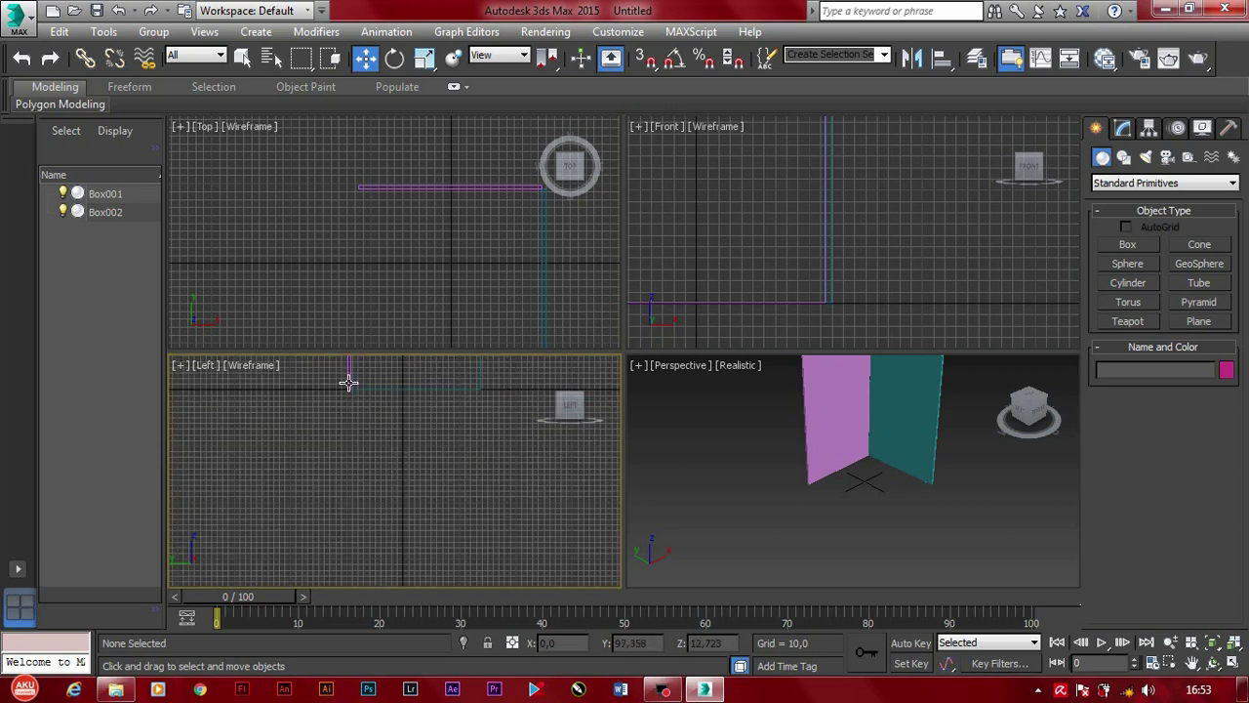
middle_click_drag(348, 377, 351, 524)
left_click(350, 447)
left_click_drag(351, 447, 349, 365)
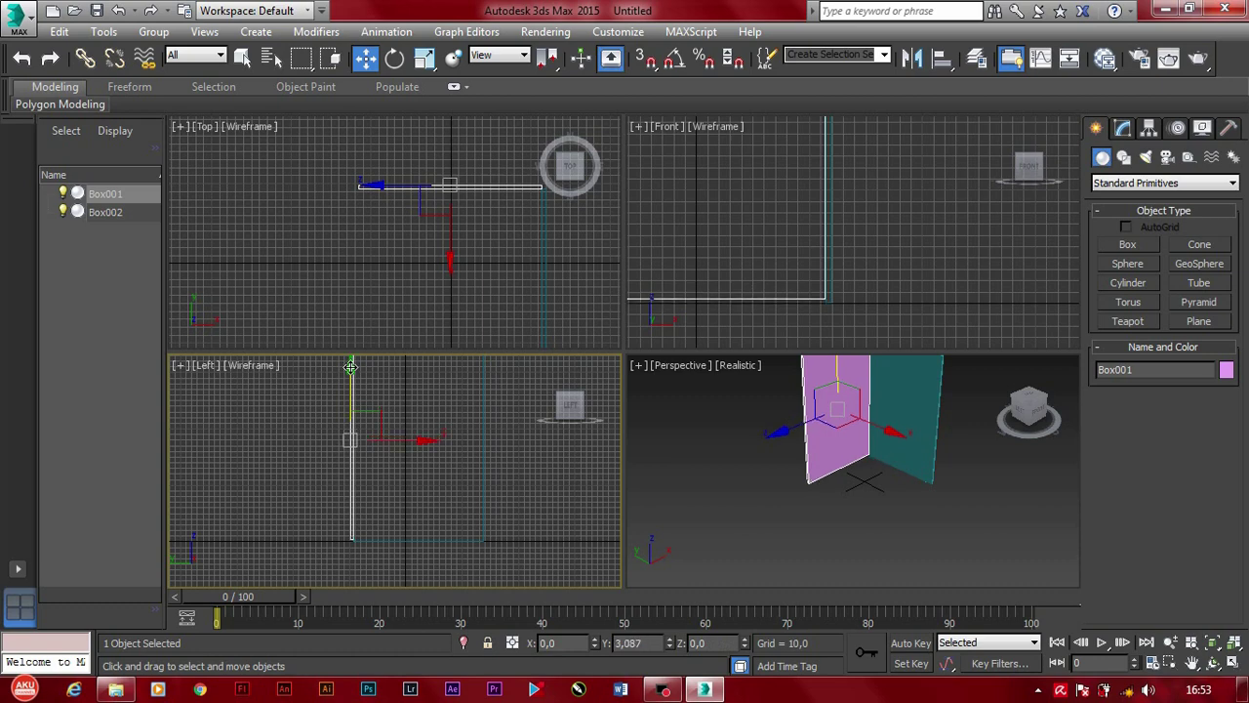
left_click_drag(351, 363, 351, 373)
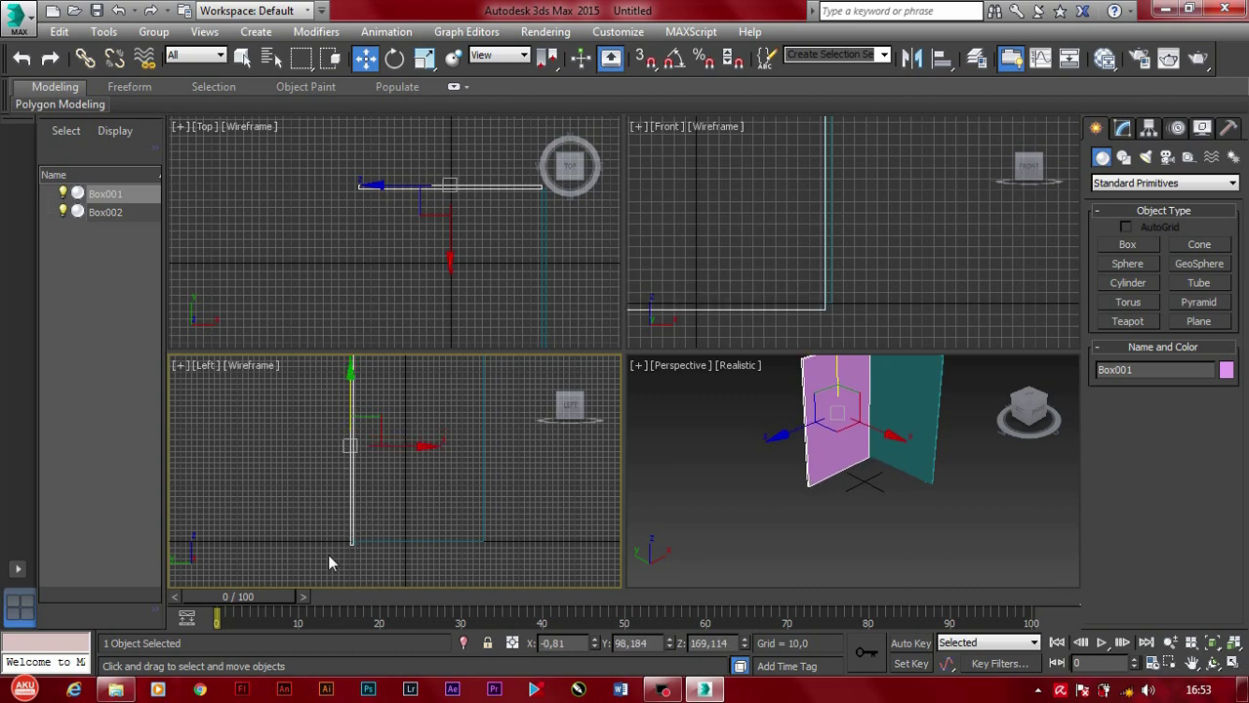
scroll(376, 541, "up", 2)
scroll(372, 537, "up", 2)
scroll(363, 502, "up", 1)
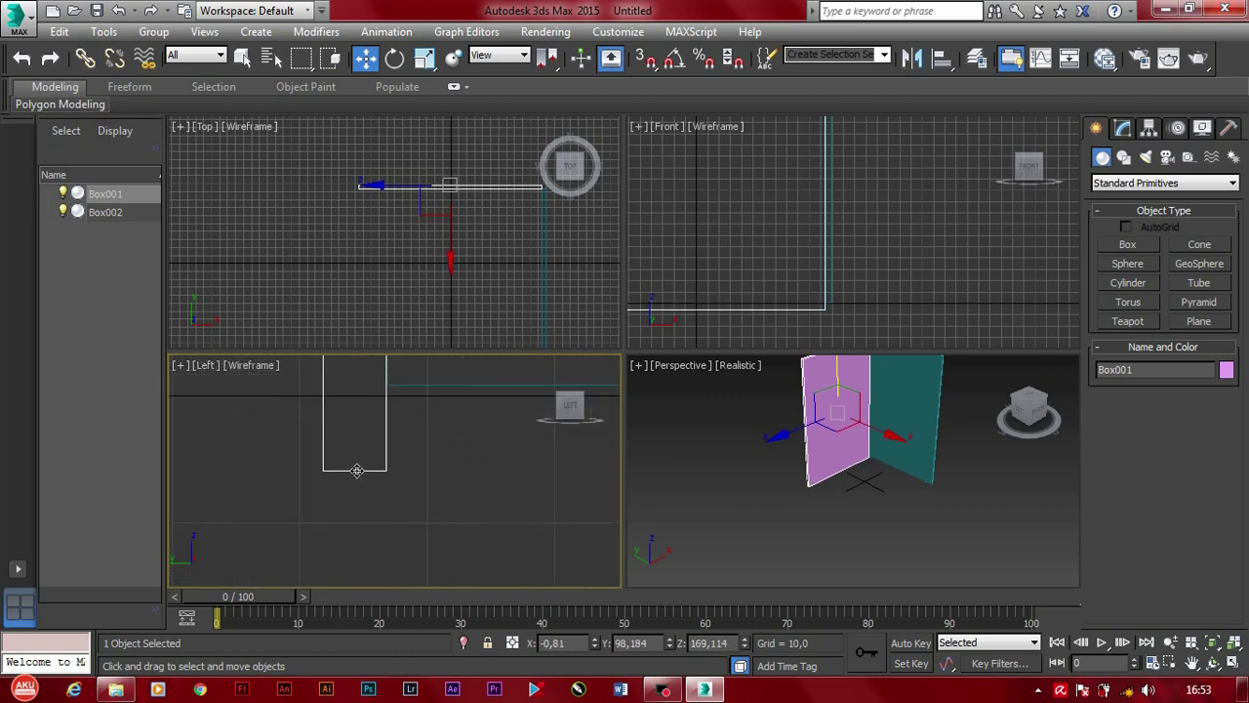
left_click_drag(357, 471, 367, 376)
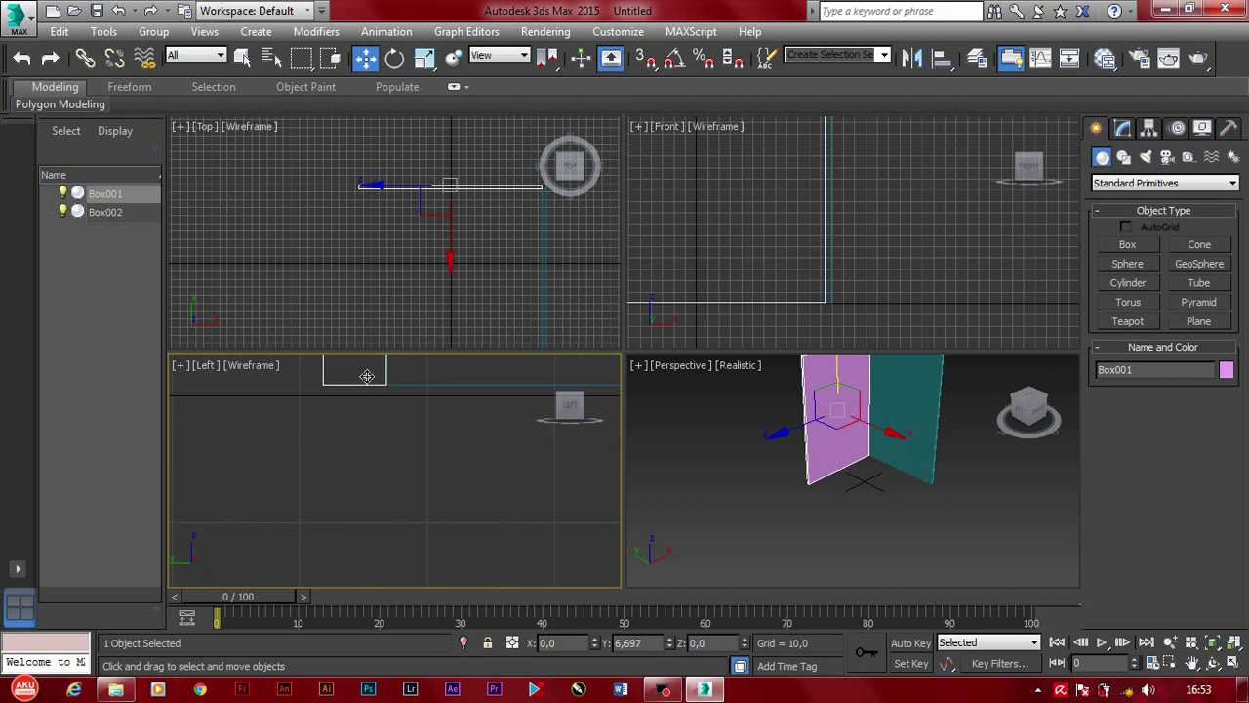
scroll(372, 386, "up", 1)
scroll(375, 386, "up", 1)
scroll(378, 388, "up", 1)
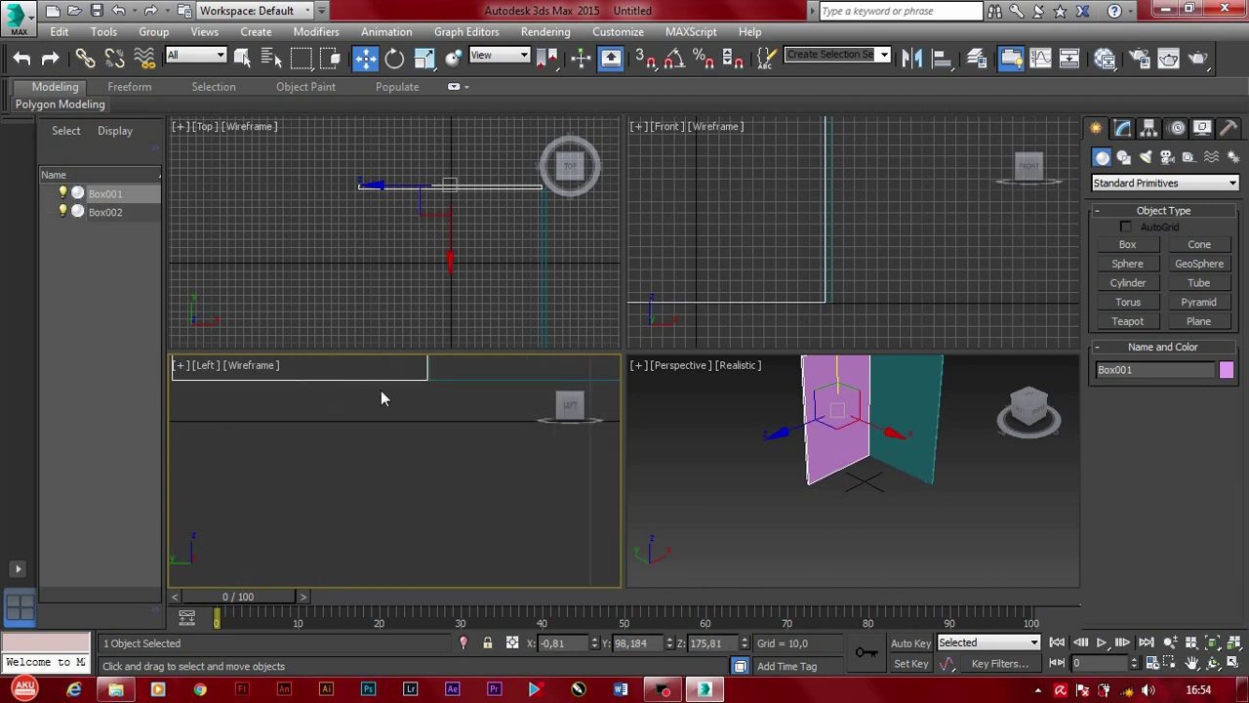
scroll(381, 390, "up", 1)
scroll(384, 391, "down", 2)
scroll(420, 415, "down", 2)
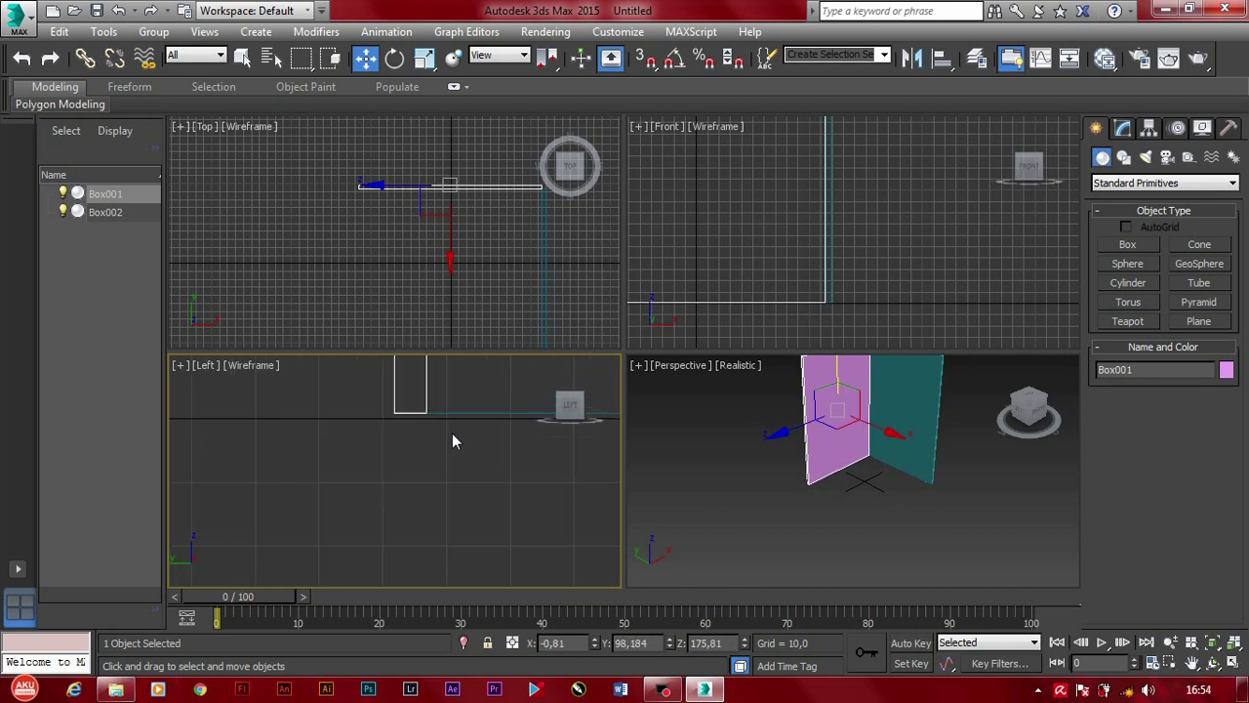
left_click(759, 449)
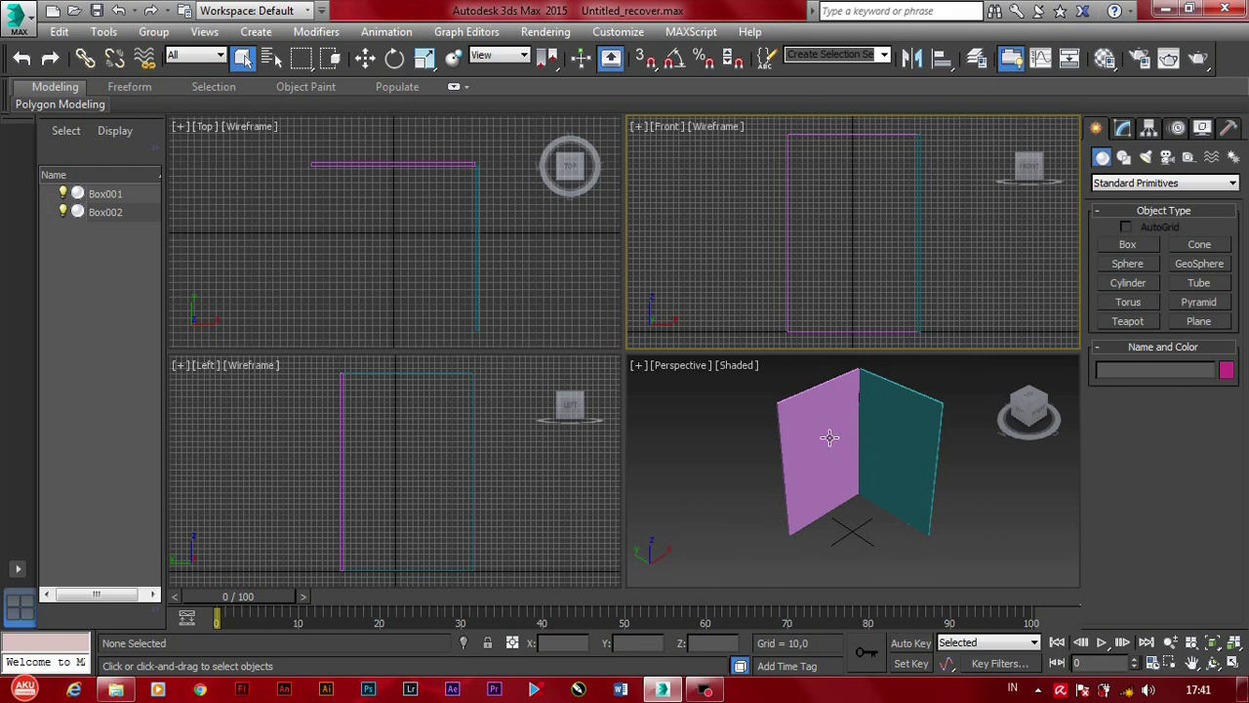
Step: Set material slot 1's Diffuse map to the Depan.jpg bitmap
left_click(733, 490)
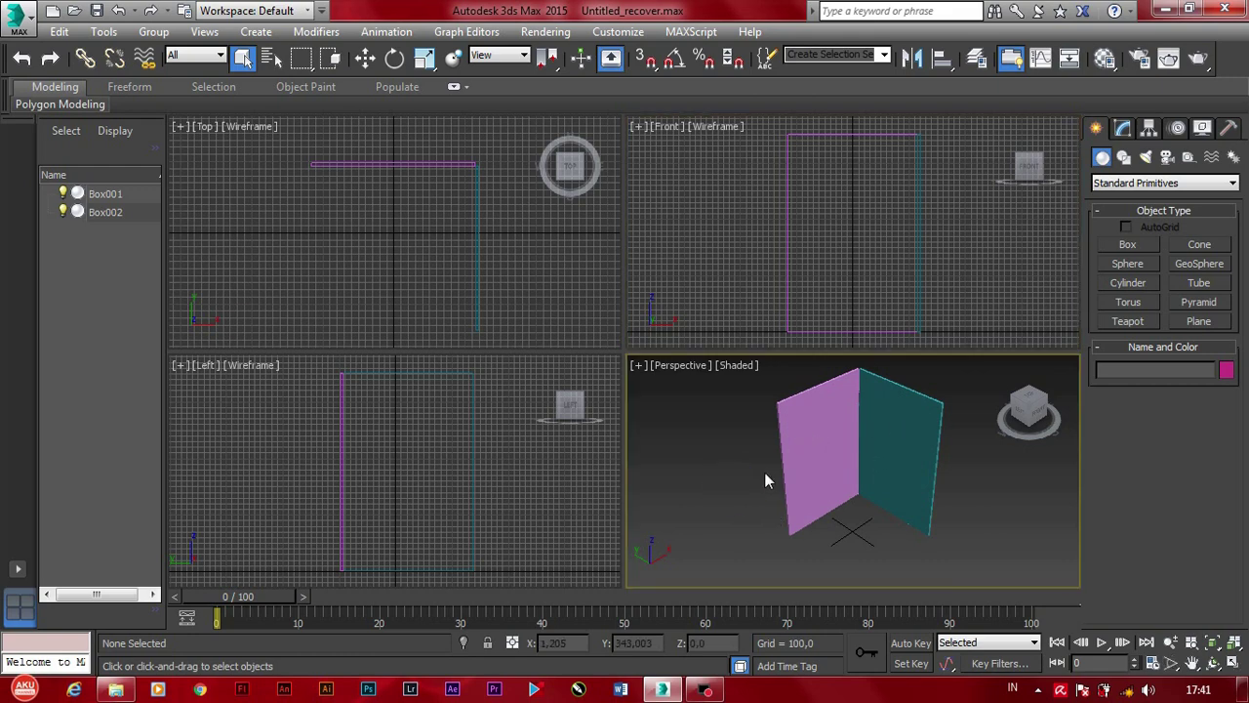
key("m")
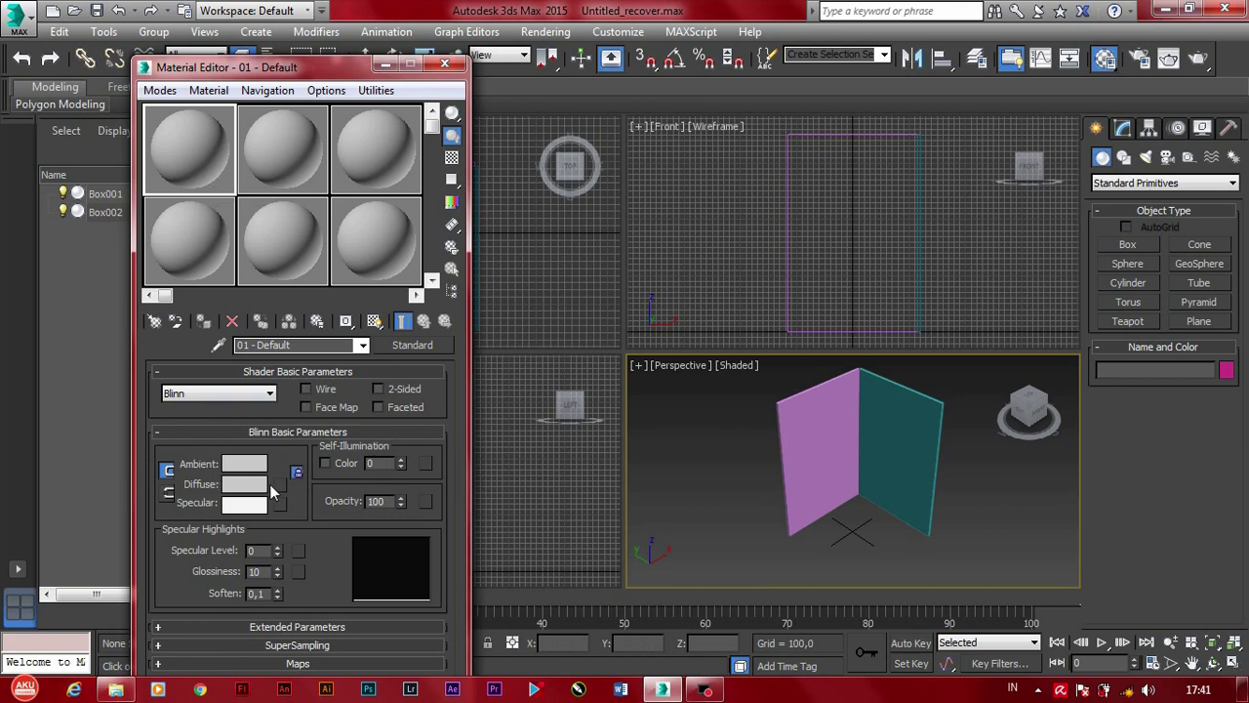
mouse_move(243, 485)
left_click(280, 484)
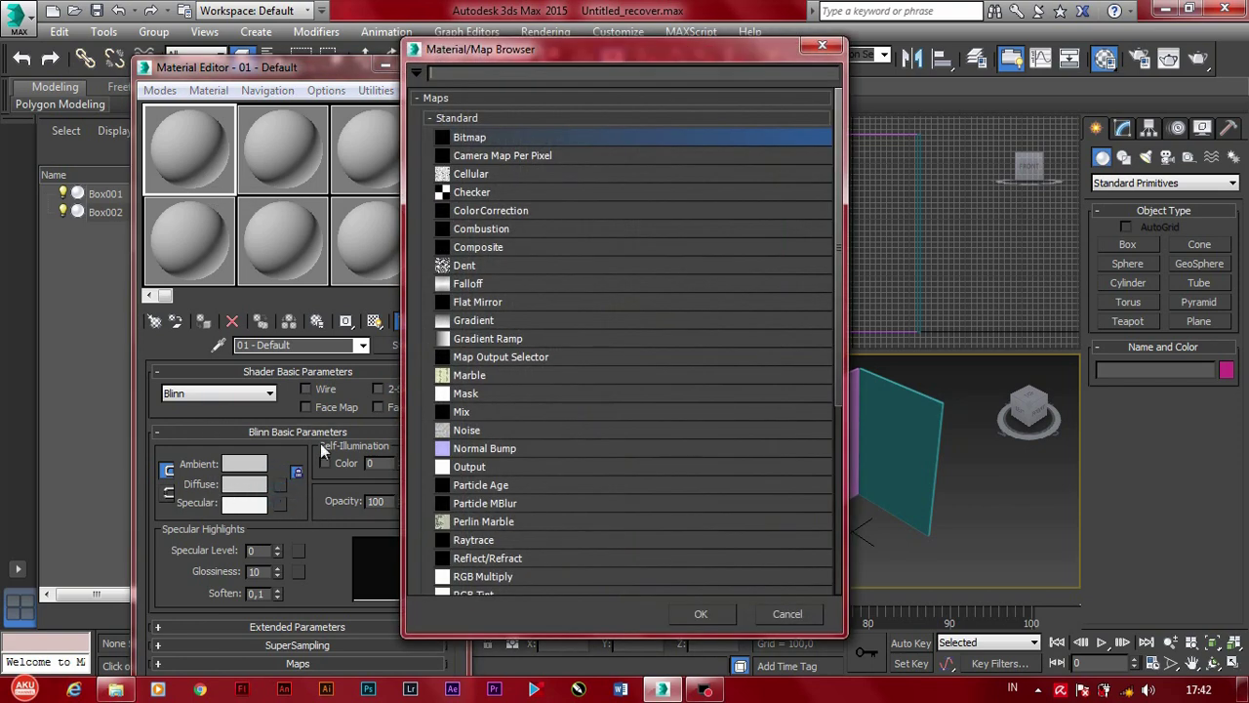
left_click(699, 613)
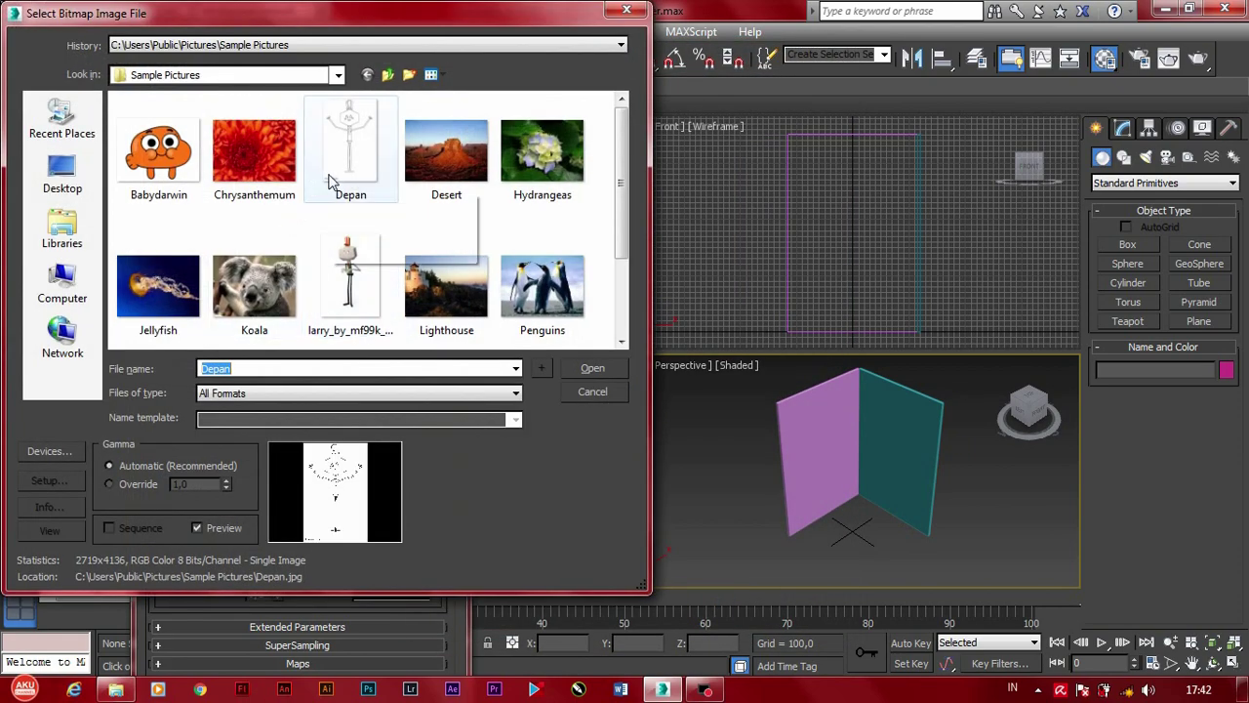
left_click(330, 176)
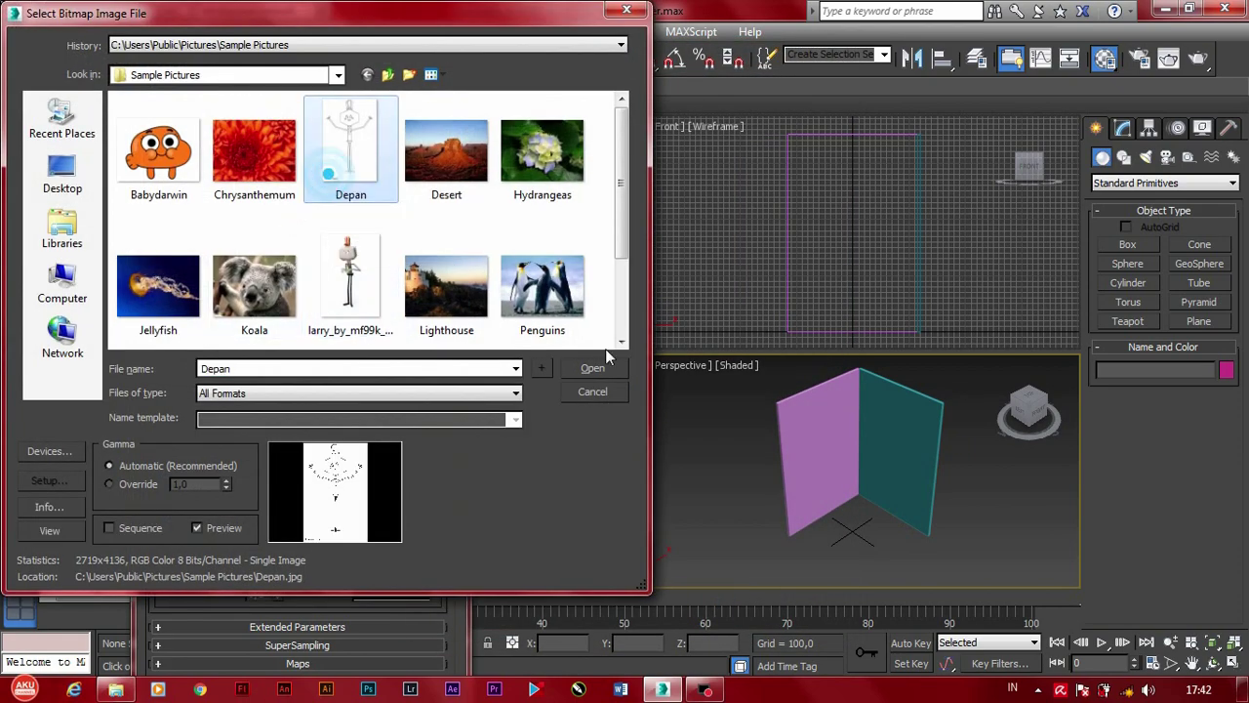
left_click(594, 369)
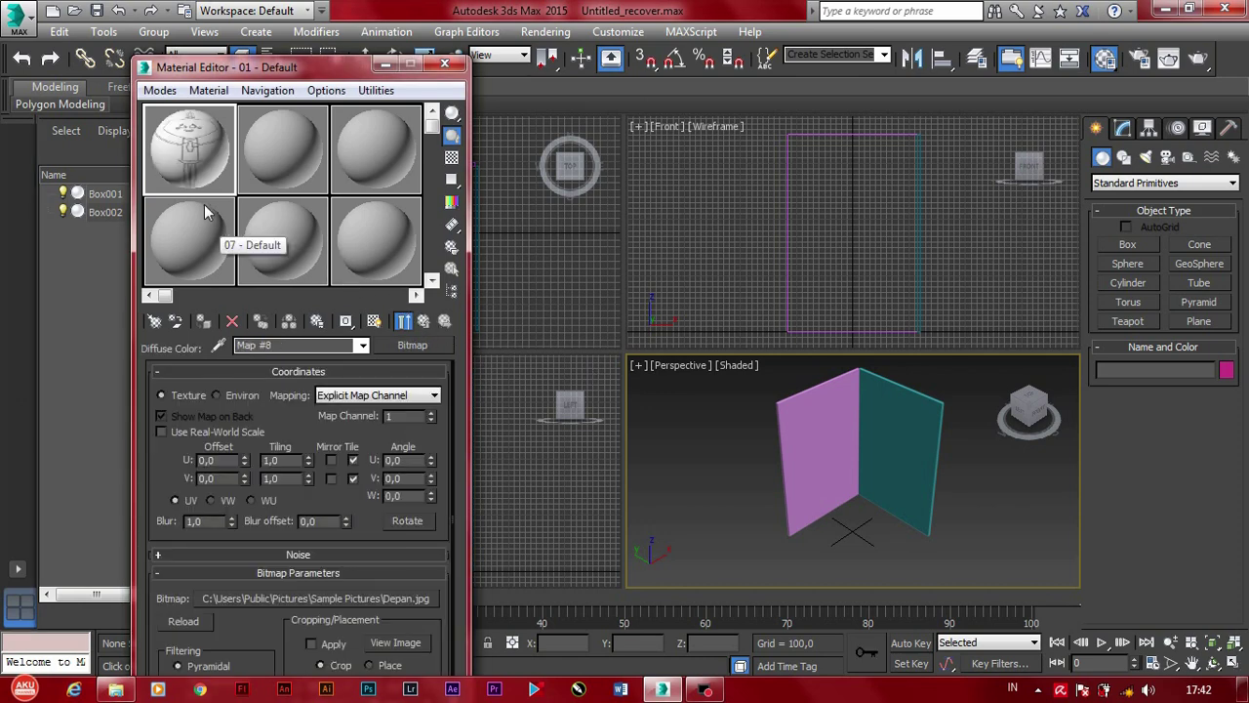
Step: Apply the Depan material to the pink plane and show it shaded in the viewport
left_click_drag(195, 168, 801, 459)
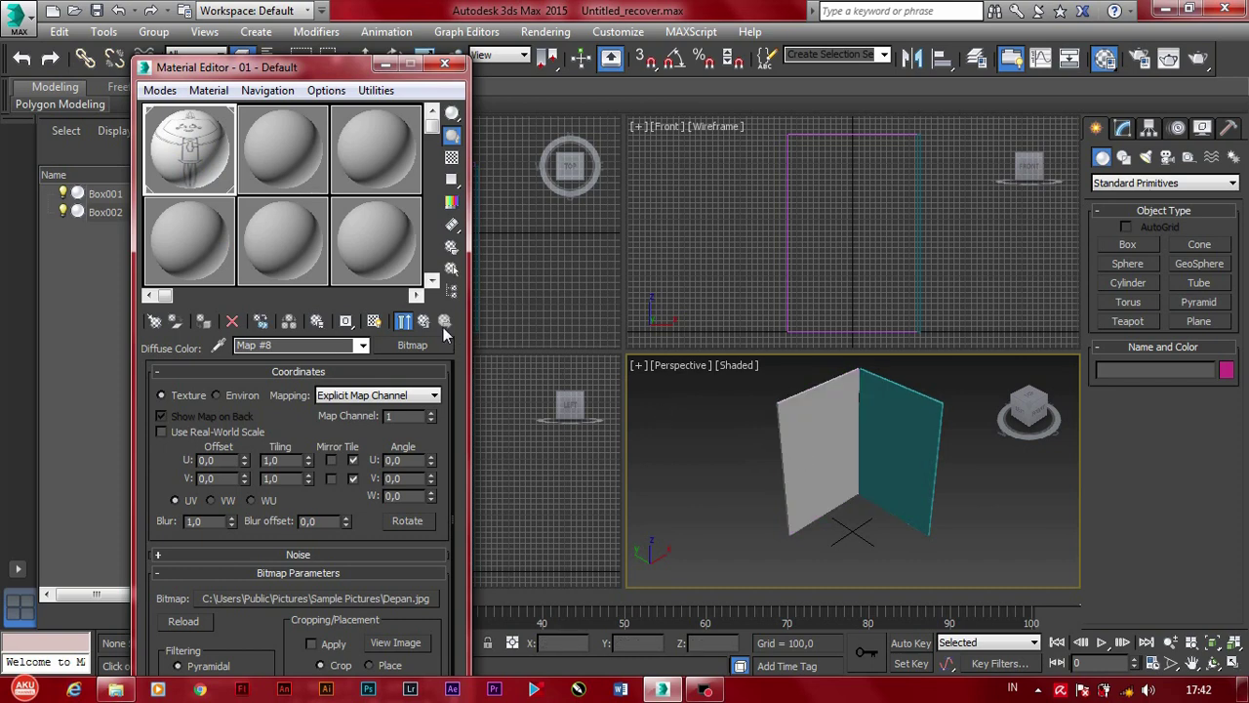
left_click(376, 322)
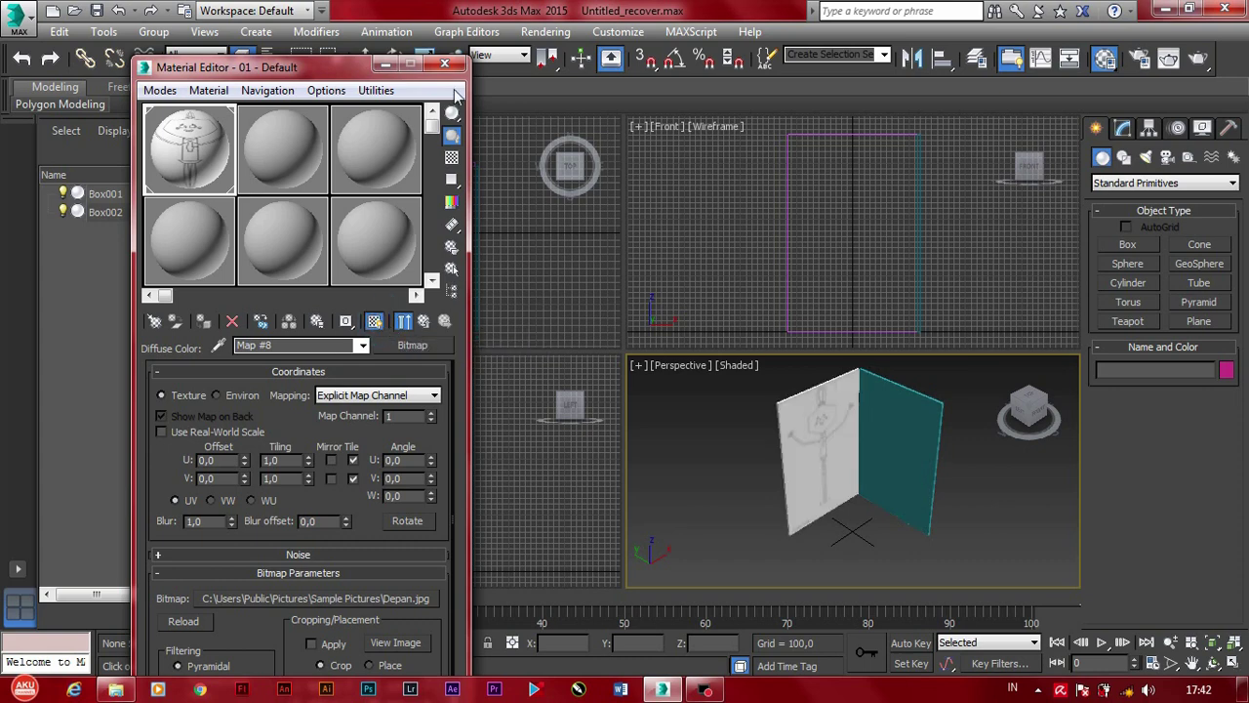
left_click(270, 154)
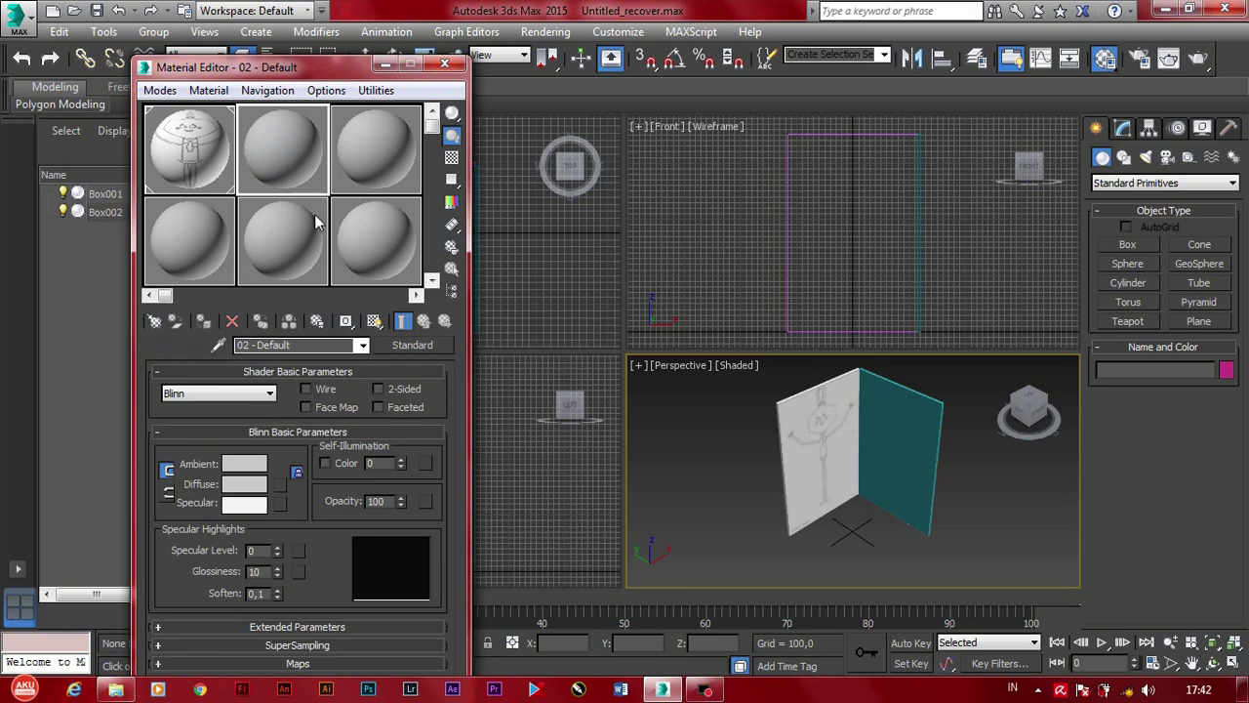
Step: Set material slot 2's Diffuse map to the samping.jpg bitmap
left_click(285, 486)
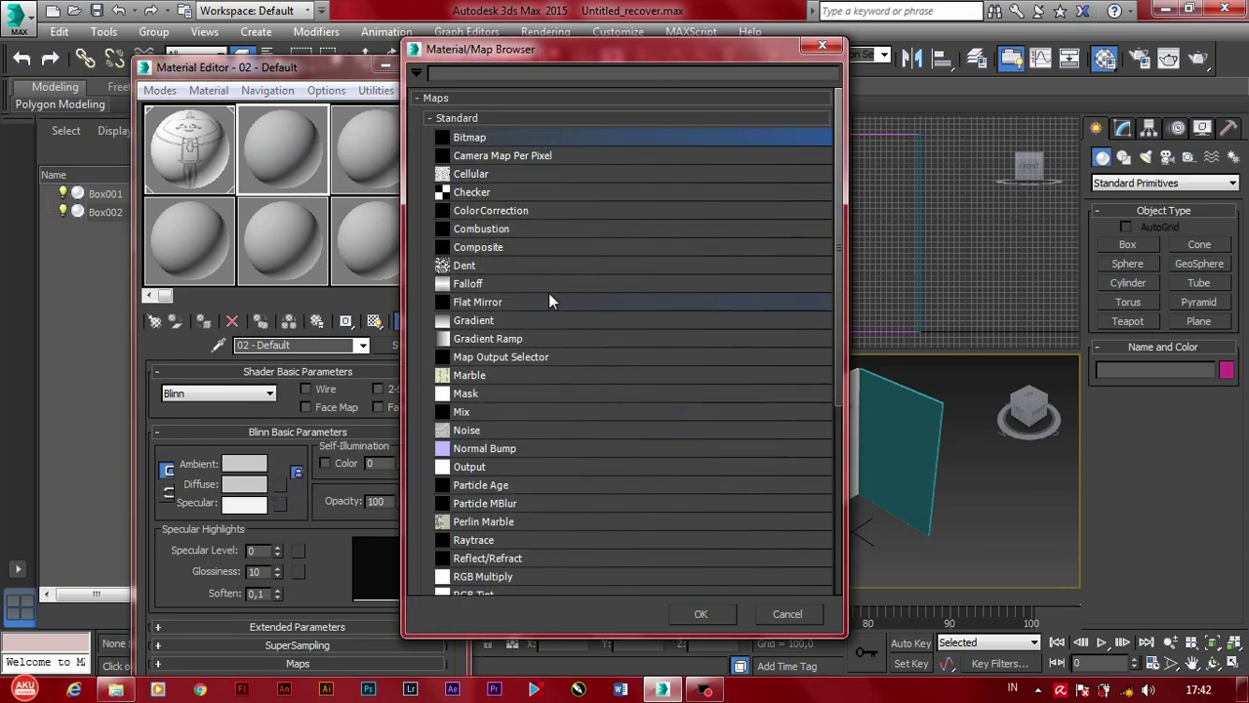
left_click(701, 613)
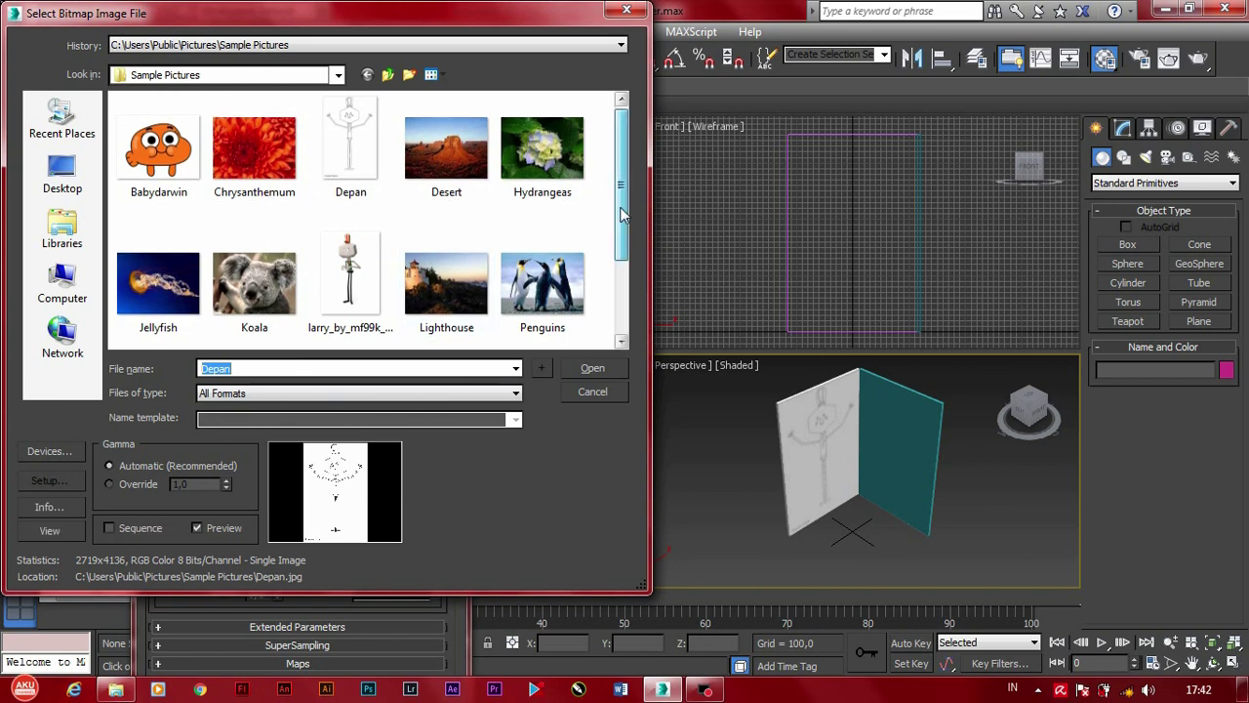
scroll(598, 201, "down", 2)
left_click(168, 288)
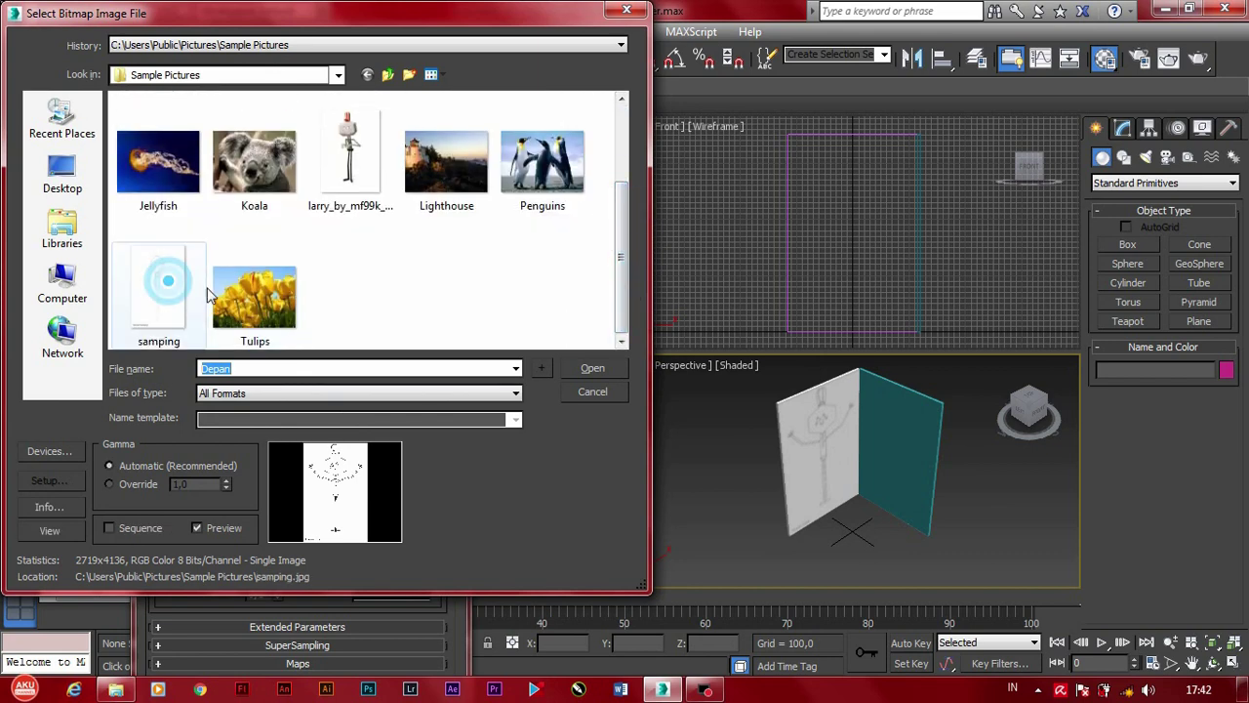
left_click(593, 369)
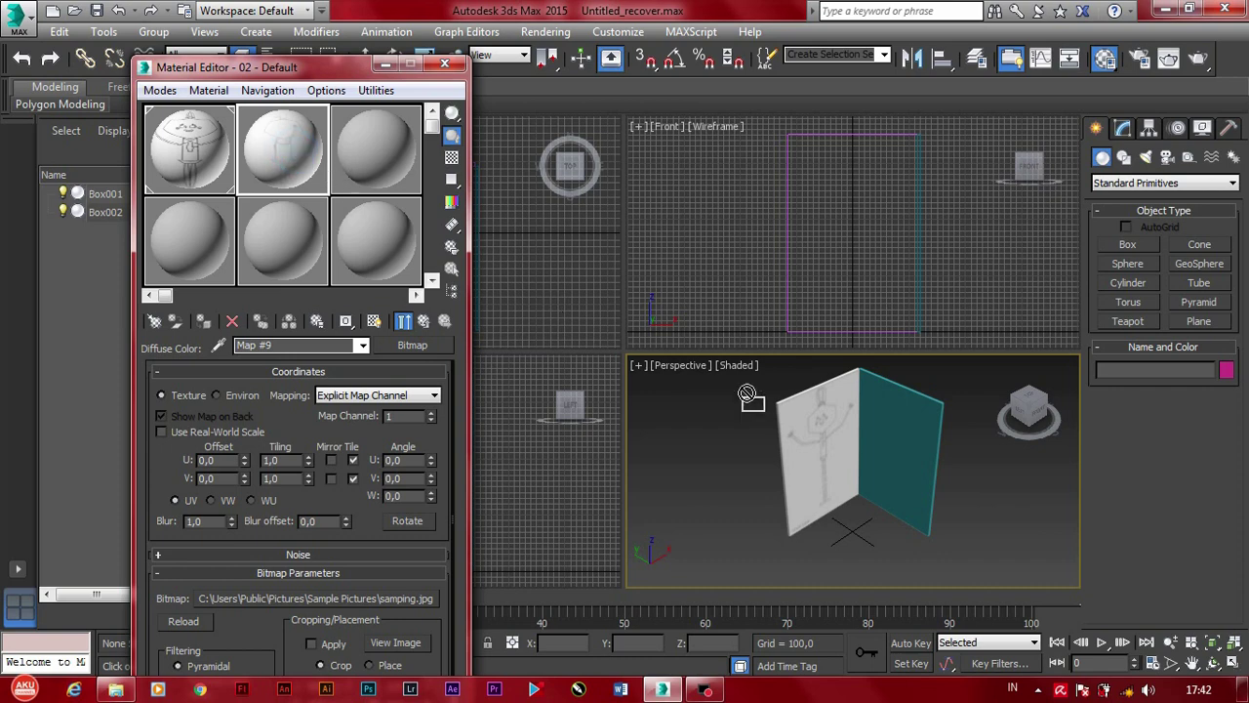
Step: Apply the samping material to the teal plane and display its texture in the viewport
left_click_drag(282, 153, 878, 445)
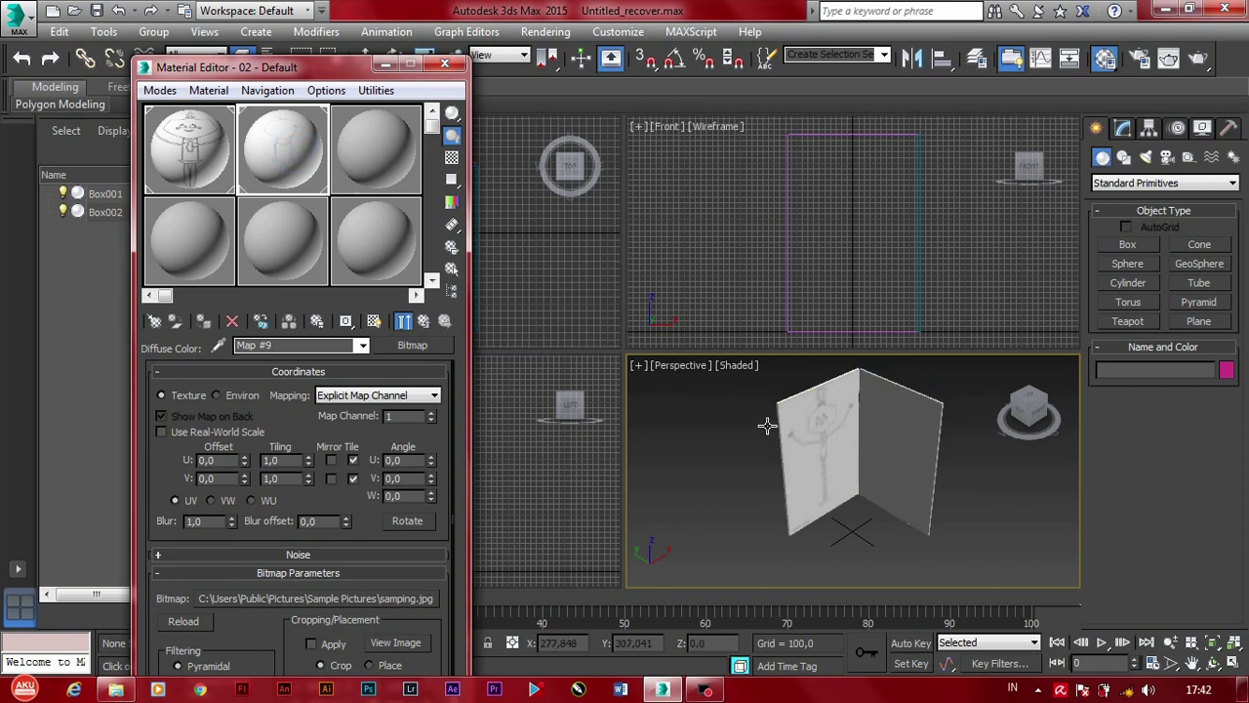
left_click(373, 321)
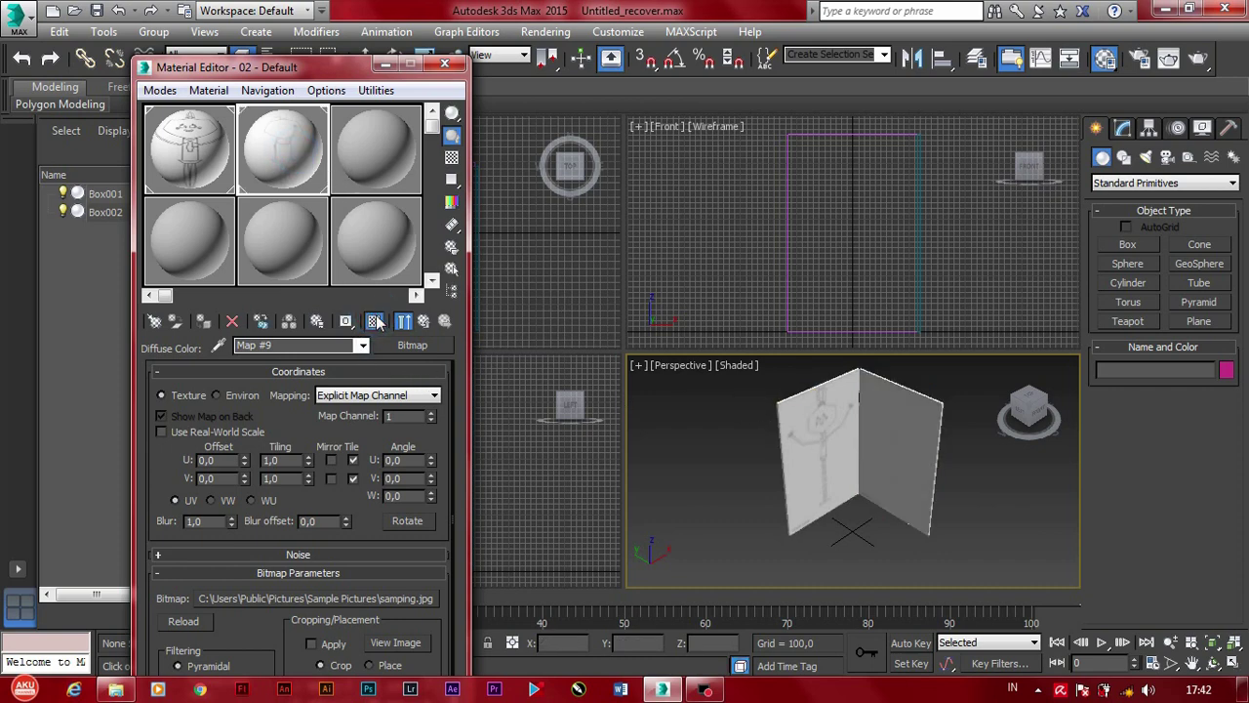
left_click(1018, 415)
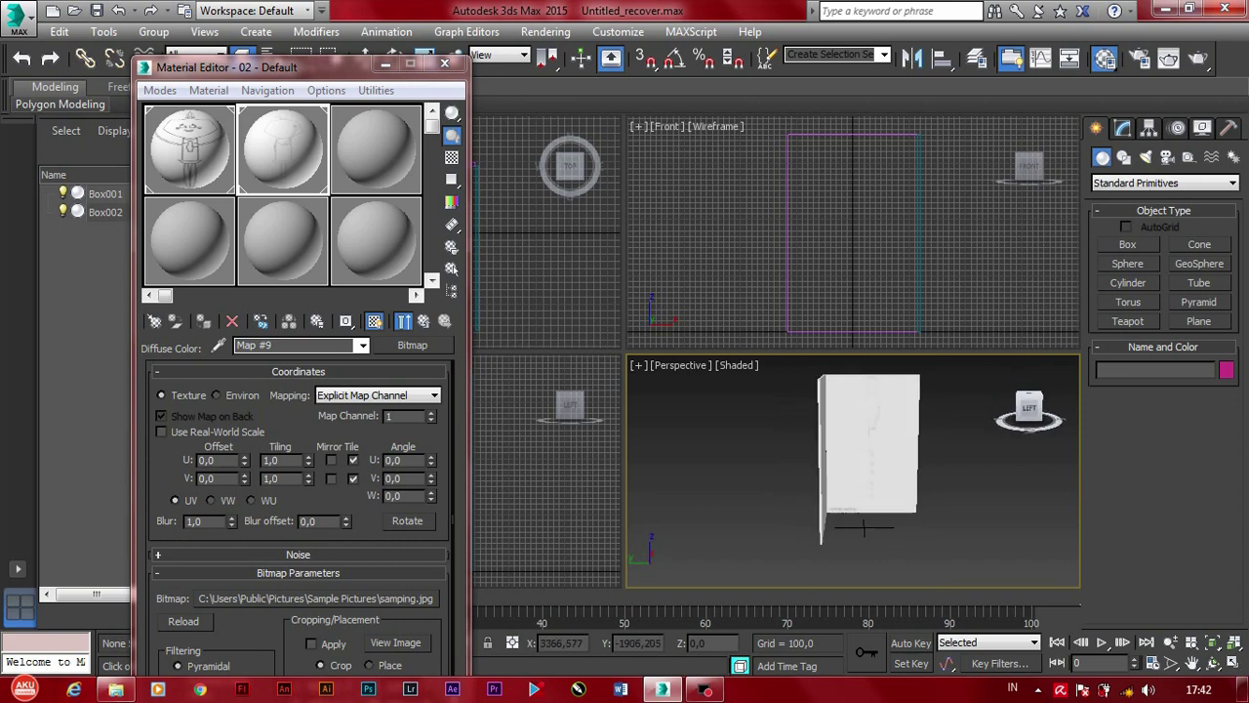
Step: Zoom, pan and orbit the Perspective view to inspect both sketch-textured planes up close
middle_click_drag(908, 441, 935, 441, "alt")
scroll(935, 441, "up", 5)
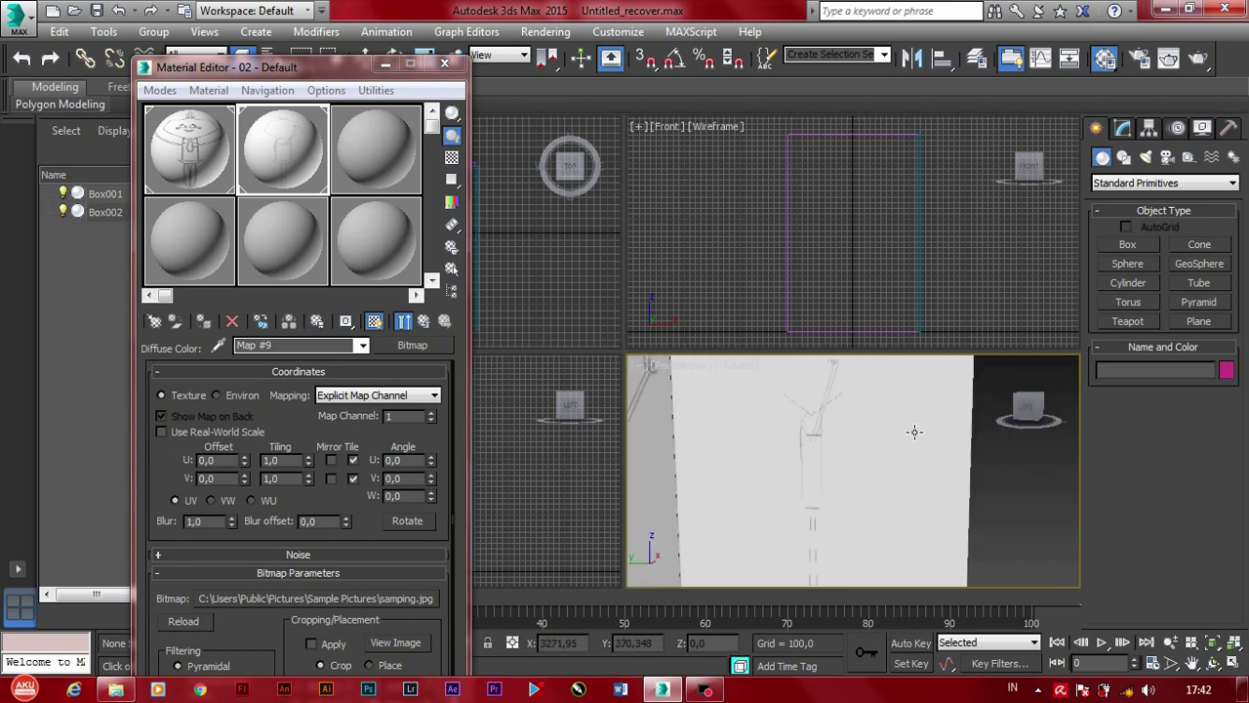
scroll(917, 440, "up", 1)
scroll(902, 439, "down", 1)
scroll(889, 435, "up", 1)
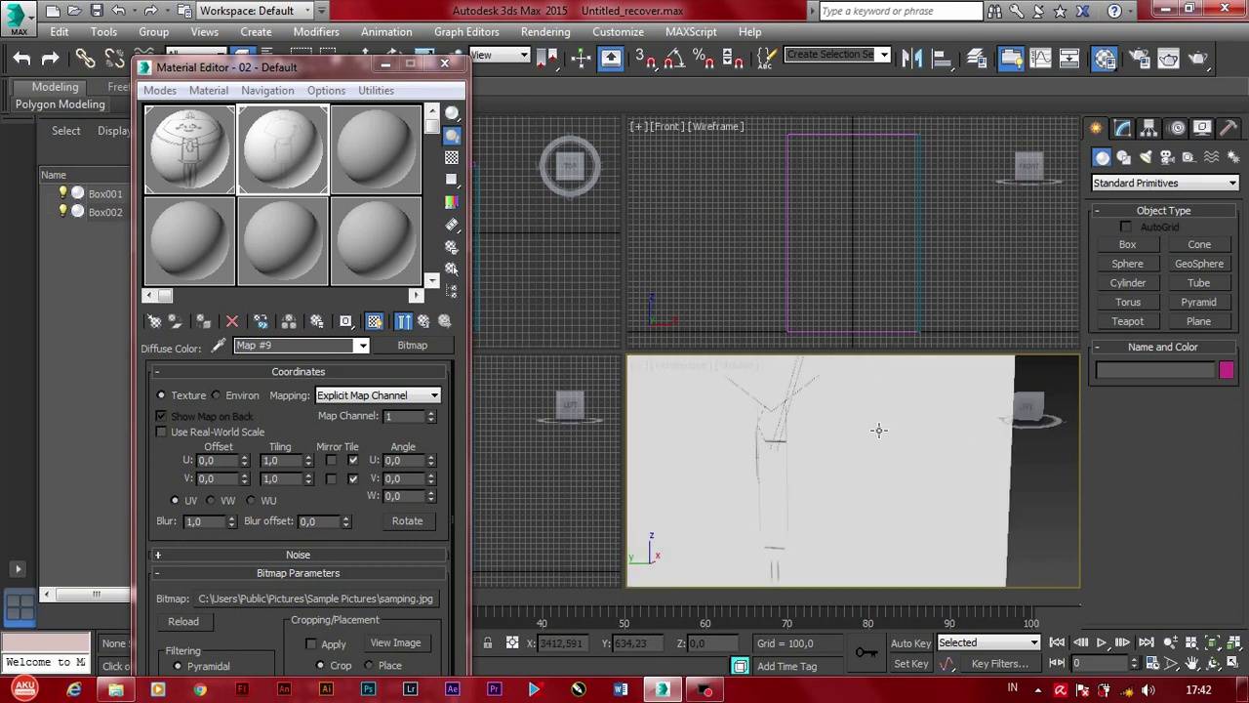
middle_click_drag(898, 421, 885, 571)
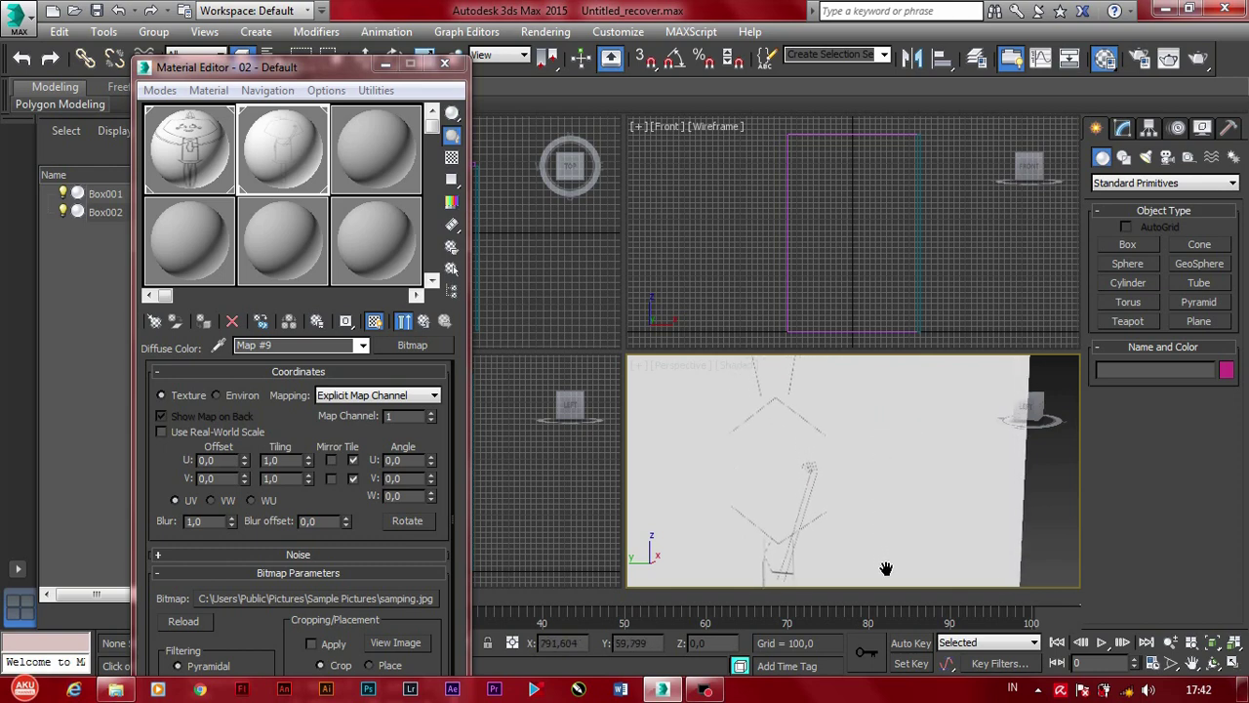
scroll(789, 466, "up", 2)
scroll(792, 461, "up", 2)
scroll(792, 460, "down", 2)
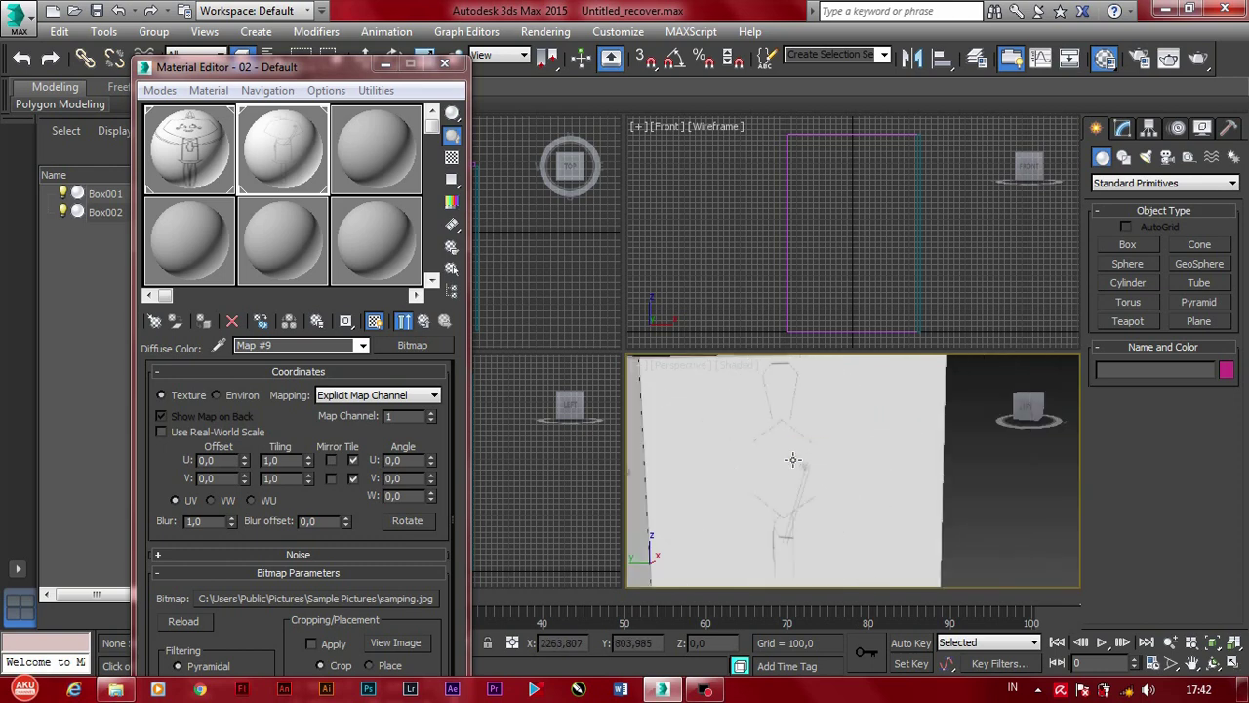
scroll(791, 464, "down", 1)
scroll(793, 466, "down", 2)
scroll(792, 470, "up", 3)
scroll(793, 471, "up", 2)
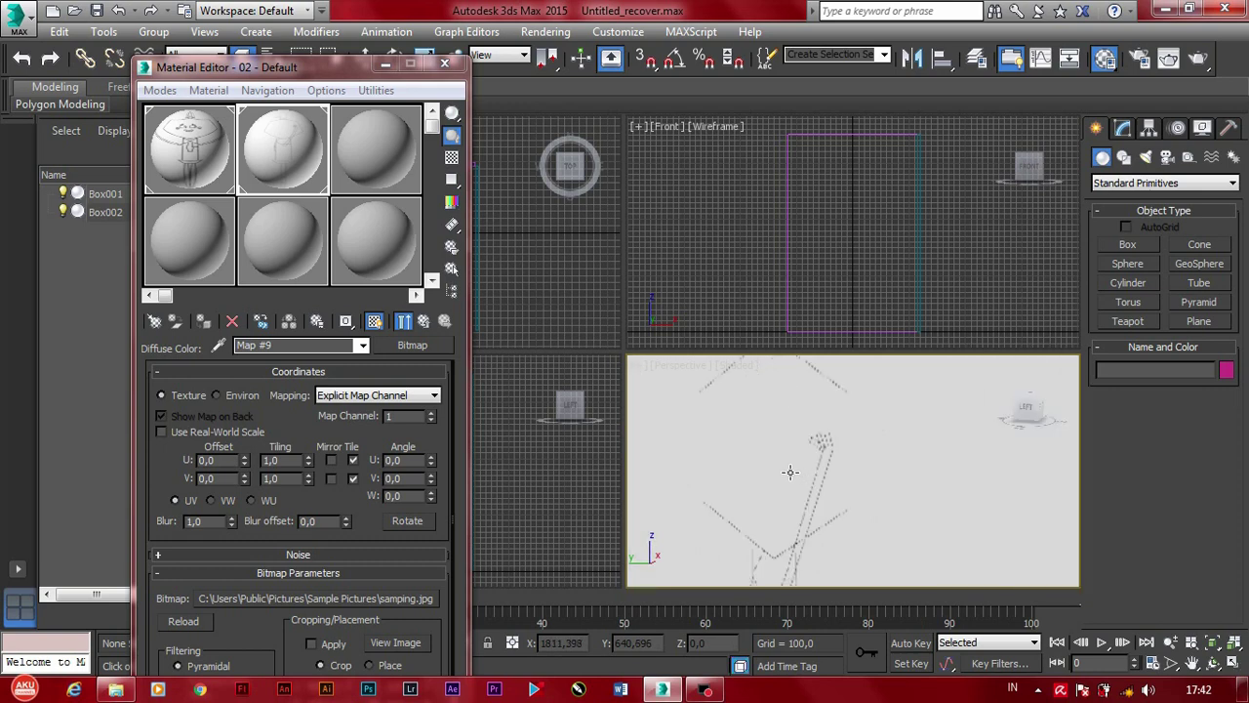
scroll(791, 472, "down", 2)
scroll(788, 471, "down", 2)
scroll(787, 471, "down", 1)
scroll(777, 474, "up", 3)
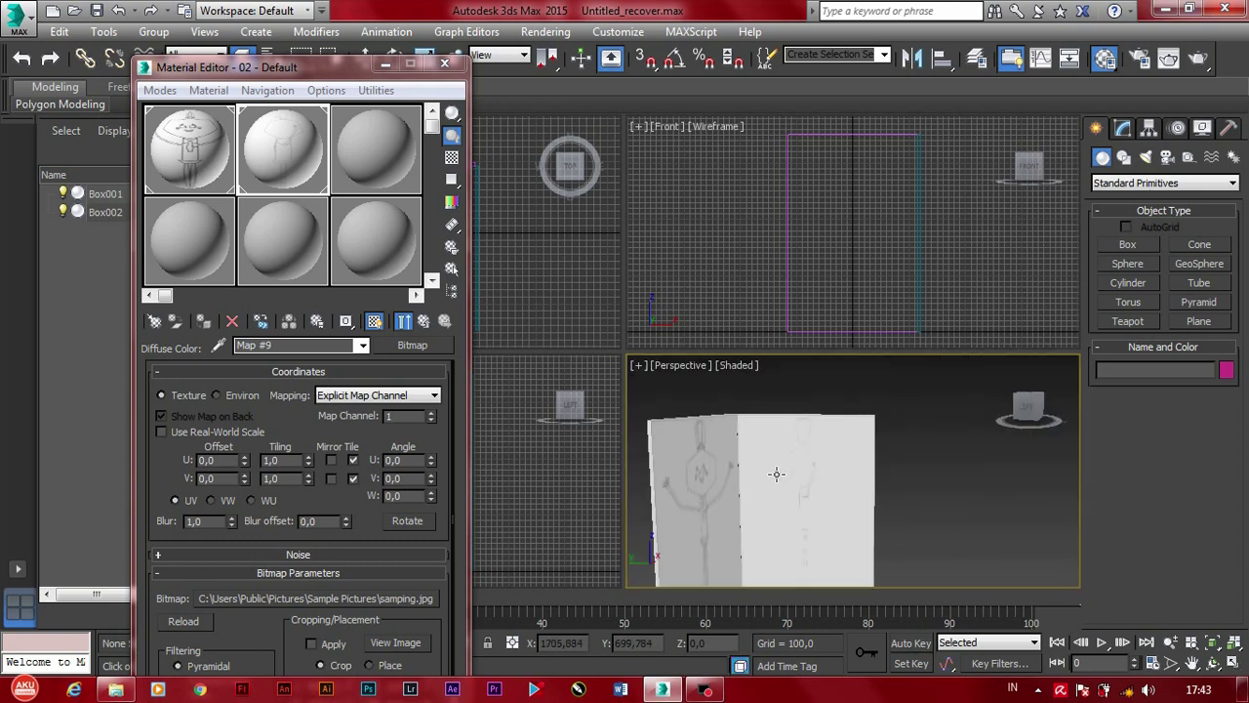
scroll(777, 474, "up", 2)
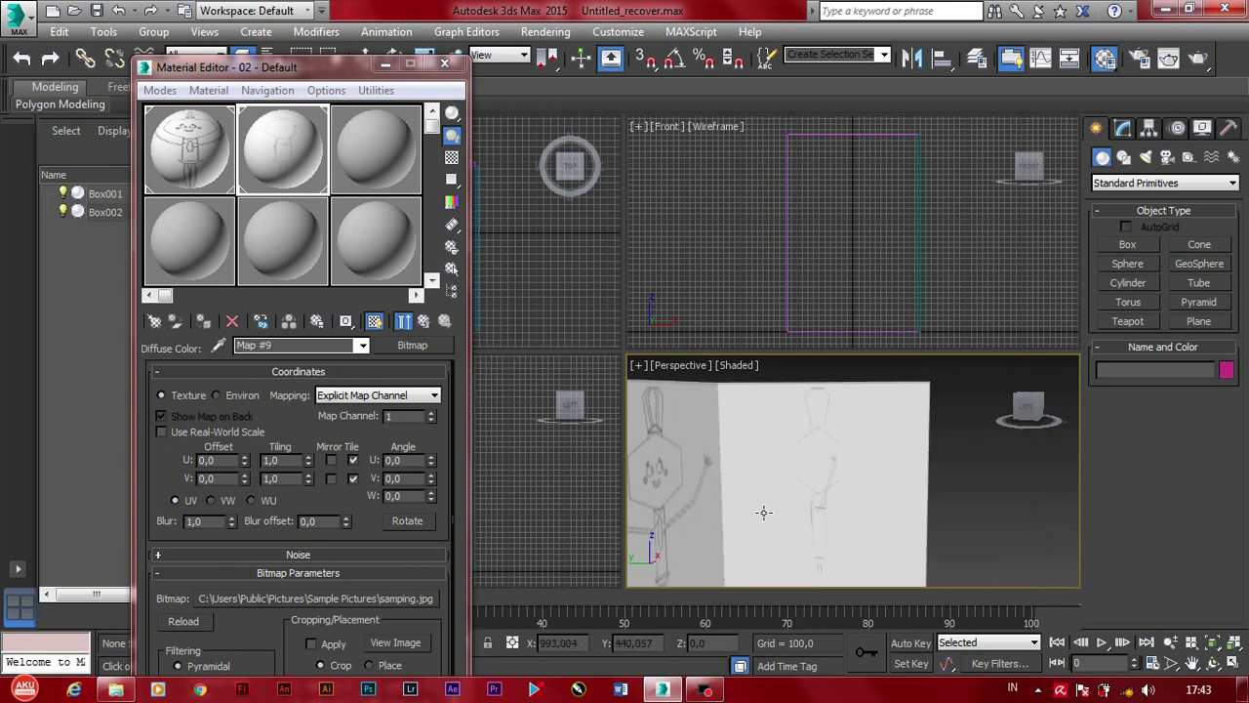
scroll(765, 512, "up", 2)
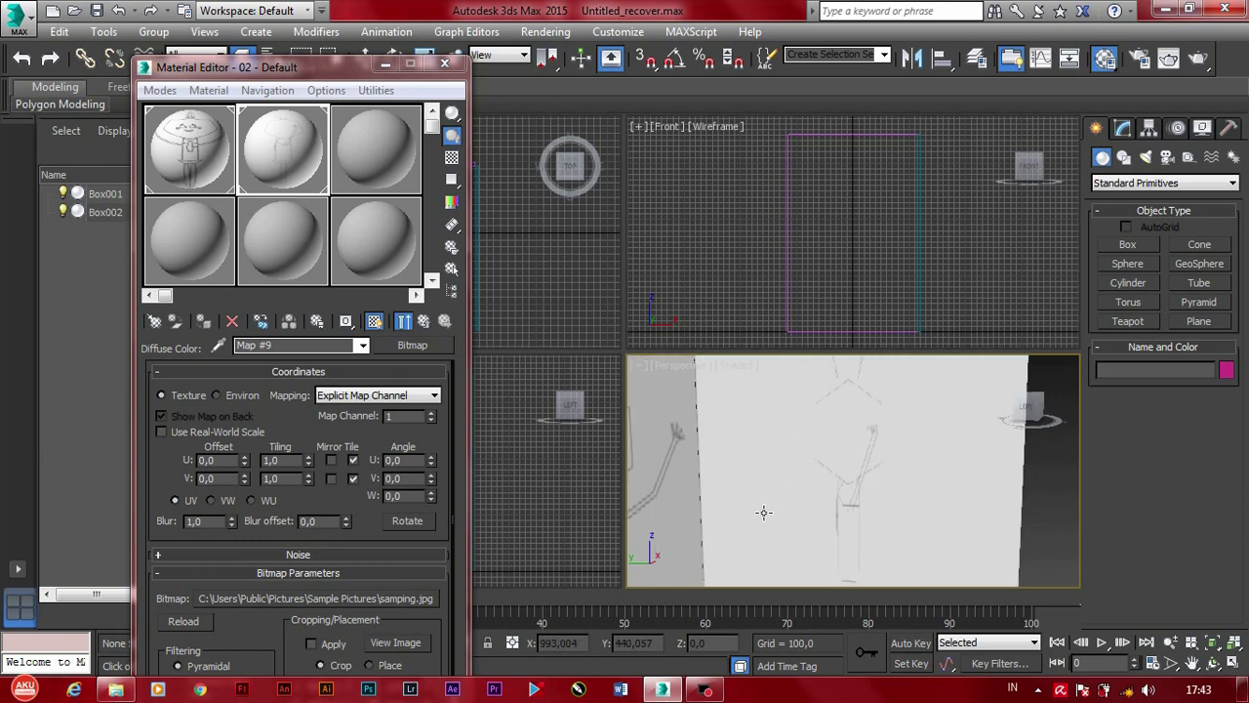
scroll(764, 512, "up", 1)
scroll(764, 512, "down", 1)
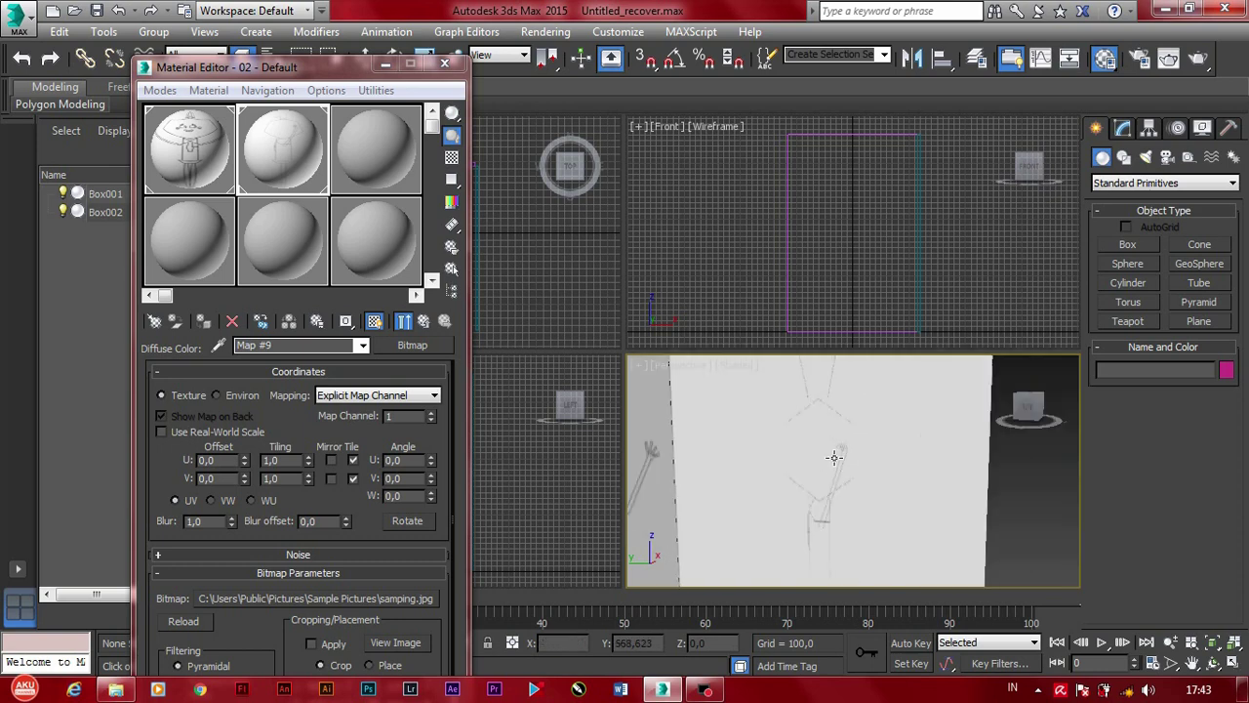
scroll(834, 444, "up", 1)
scroll(828, 419, "down", 1)
scroll(795, 459, "down", 1)
scroll(817, 502, "up", 2)
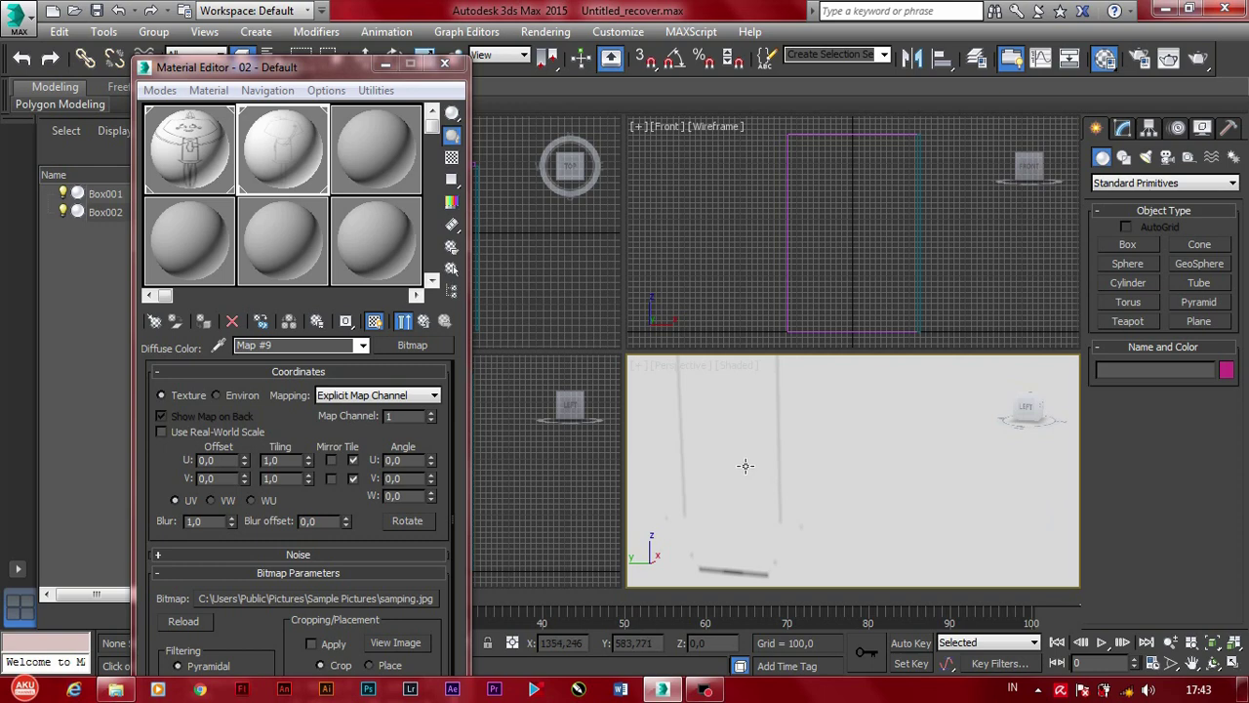
scroll(745, 465, "down", 1)
scroll(763, 410, "down", 1)
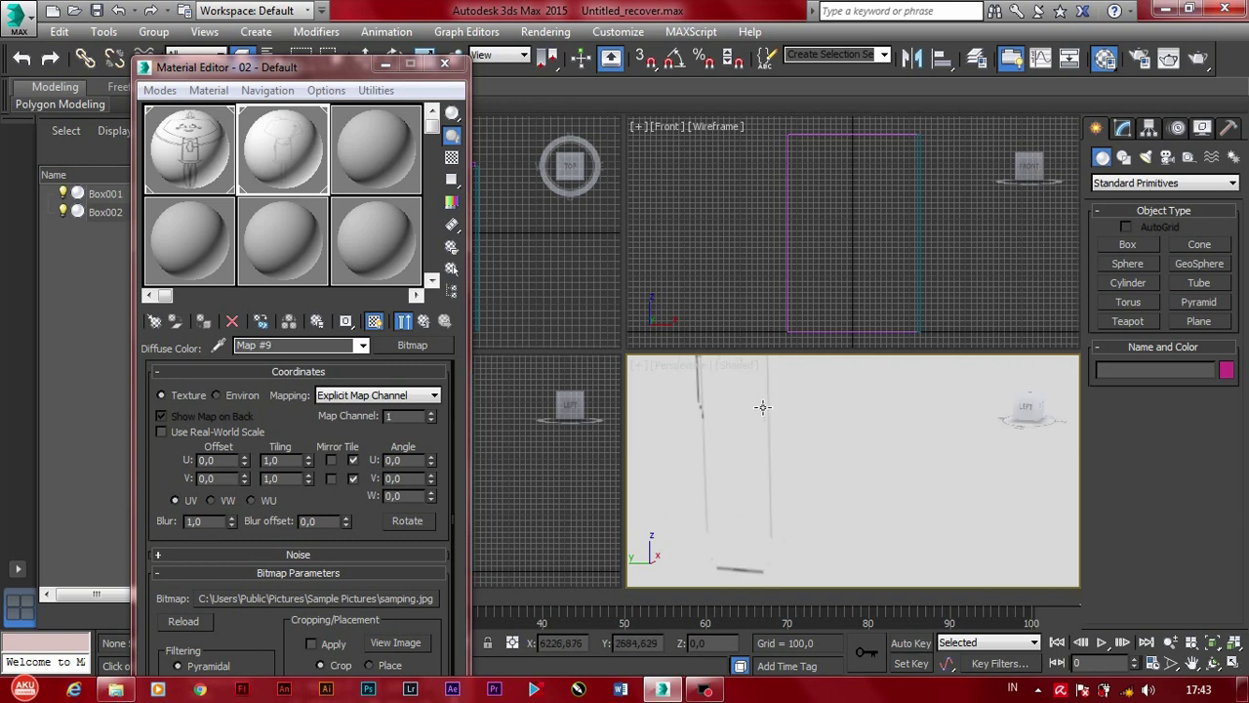
scroll(756, 407, "up", 1)
scroll(741, 441, "up", 1)
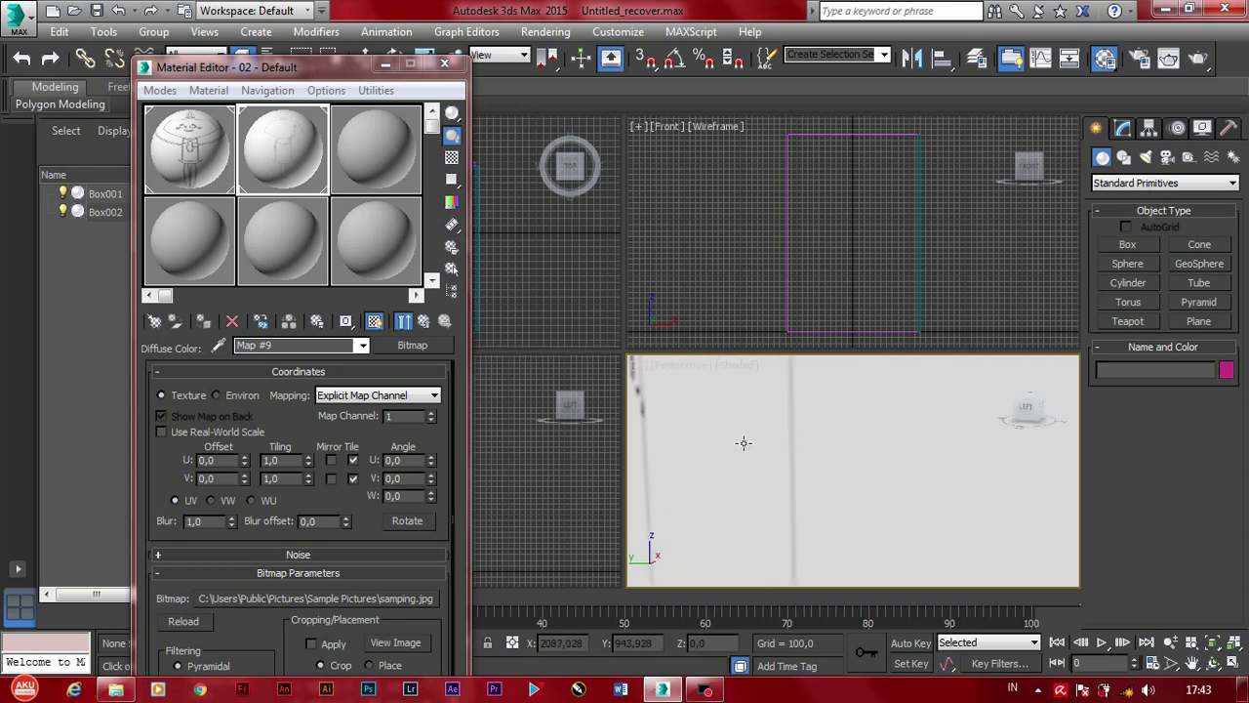
scroll(707, 457, "down", 2)
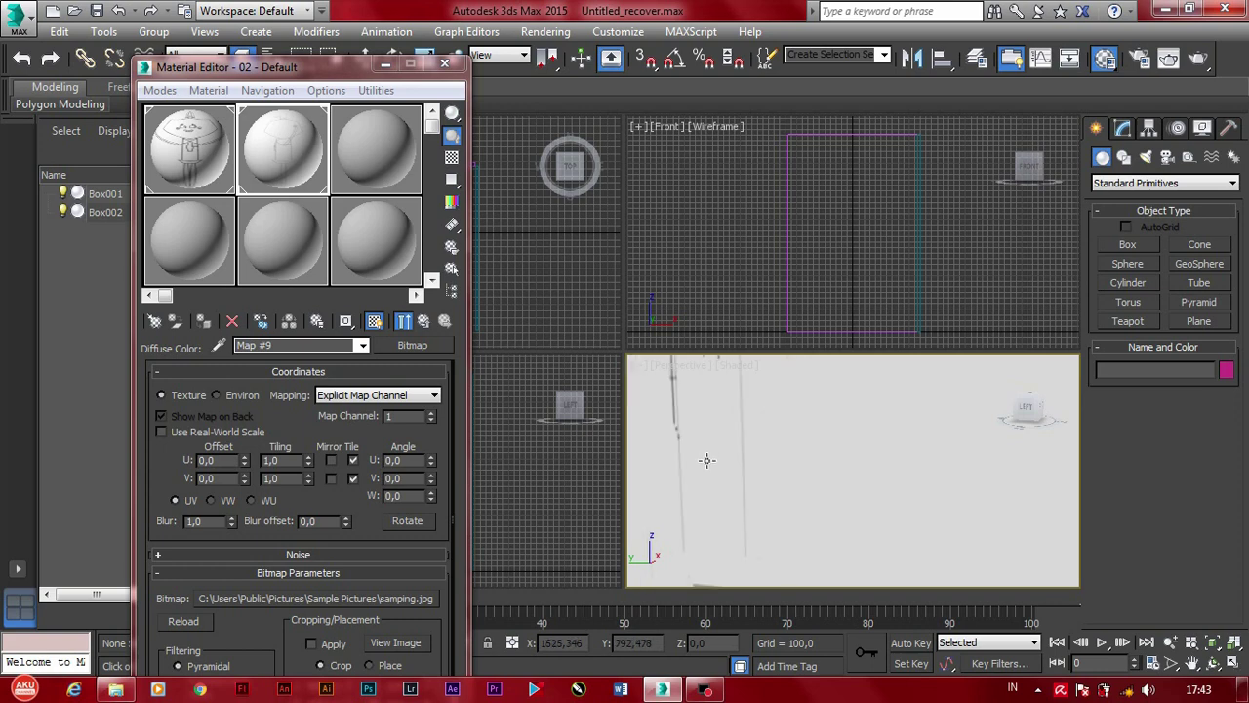
scroll(707, 460, "down", 2)
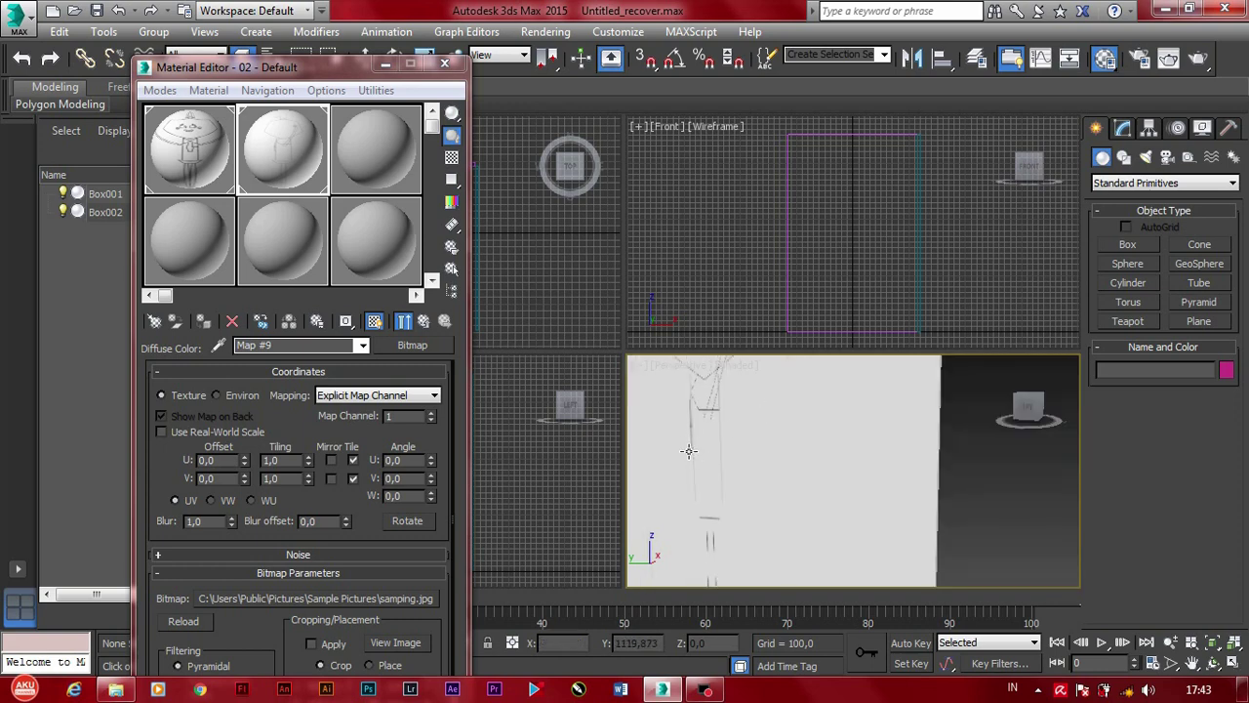
mouse_move(689, 451)
middle_mouse_down("alt")
mouse_move(850, 391)
mouse_move(837, 479)
mouse_move(847, 557)
mouse_move(780, 444)
middle_mouse_up("alt")
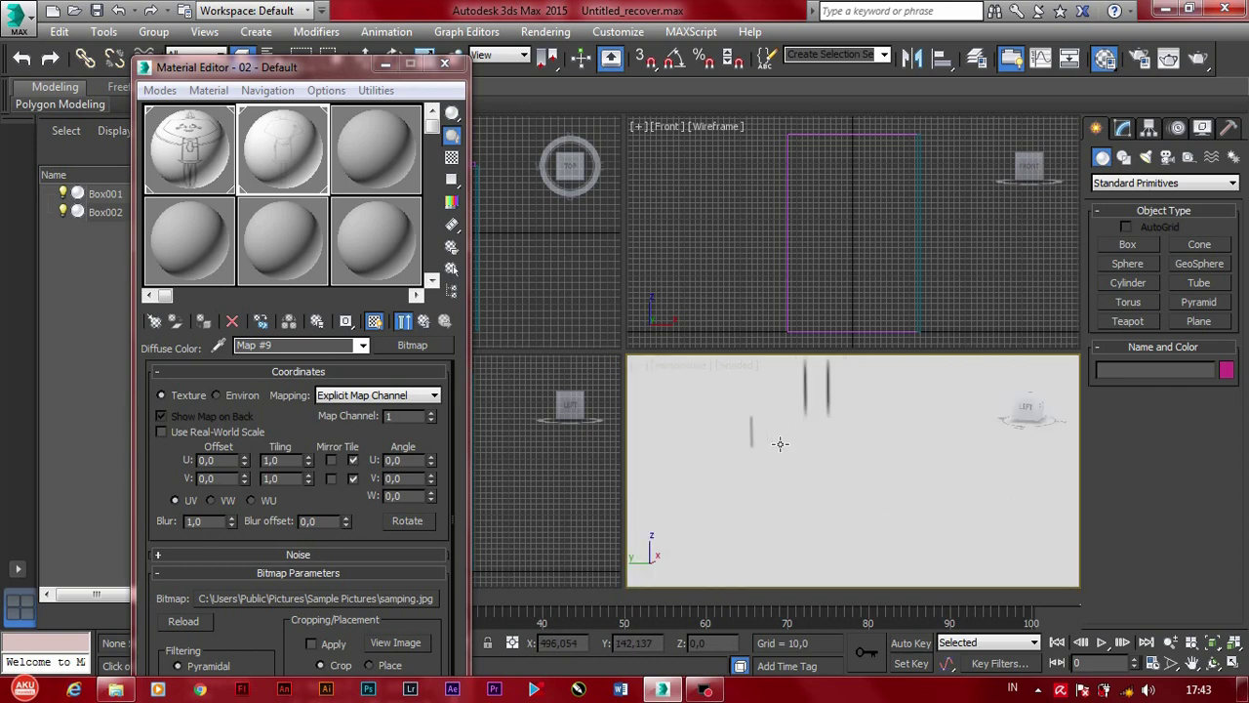
scroll(856, 463, "down", 3)
scroll(870, 449, "down", 3)
mouse_move(869, 449)
middle_mouse_down("alt")
mouse_move(837, 419)
mouse_move(760, 520)
mouse_move(833, 486)
mouse_move(690, 444)
middle_mouse_up("alt")
scroll(760, 520, "up", 3)
scroll(834, 485, "up", 1)
Step: Close the Material Editor and switch the Front and Left viewports to Shaded display
left_click(444, 65)
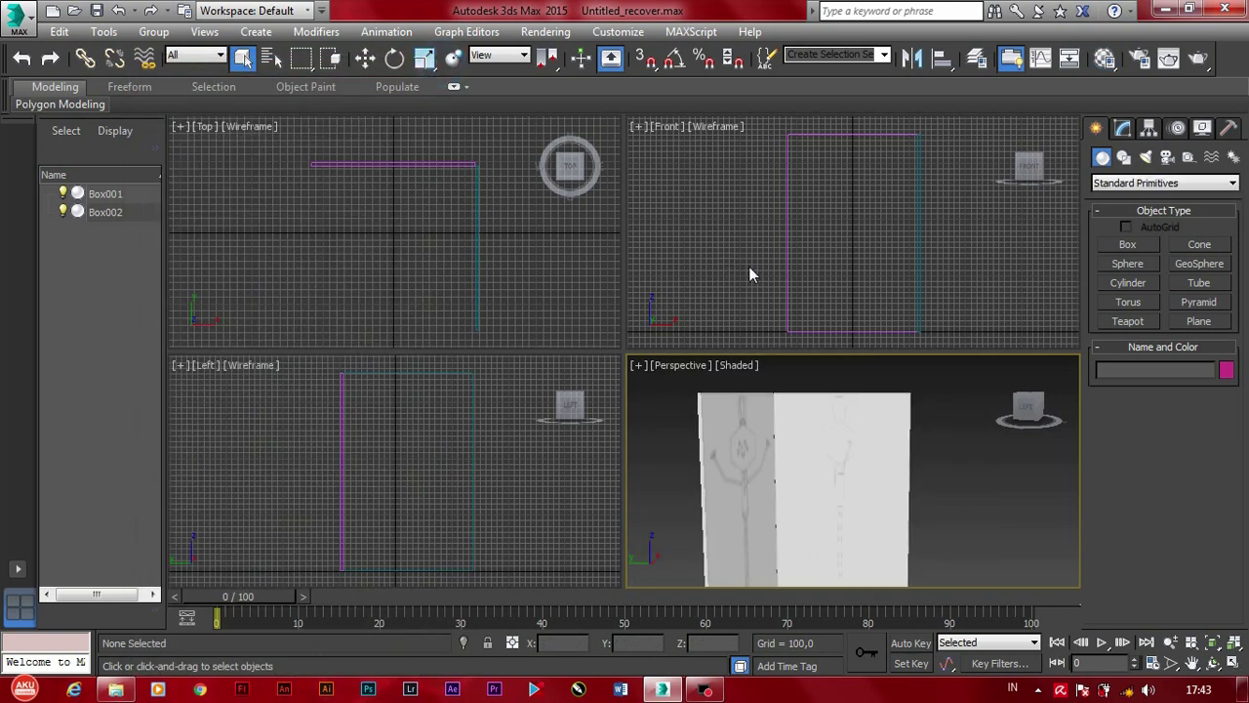
left_click(731, 260)
left_click(714, 291)
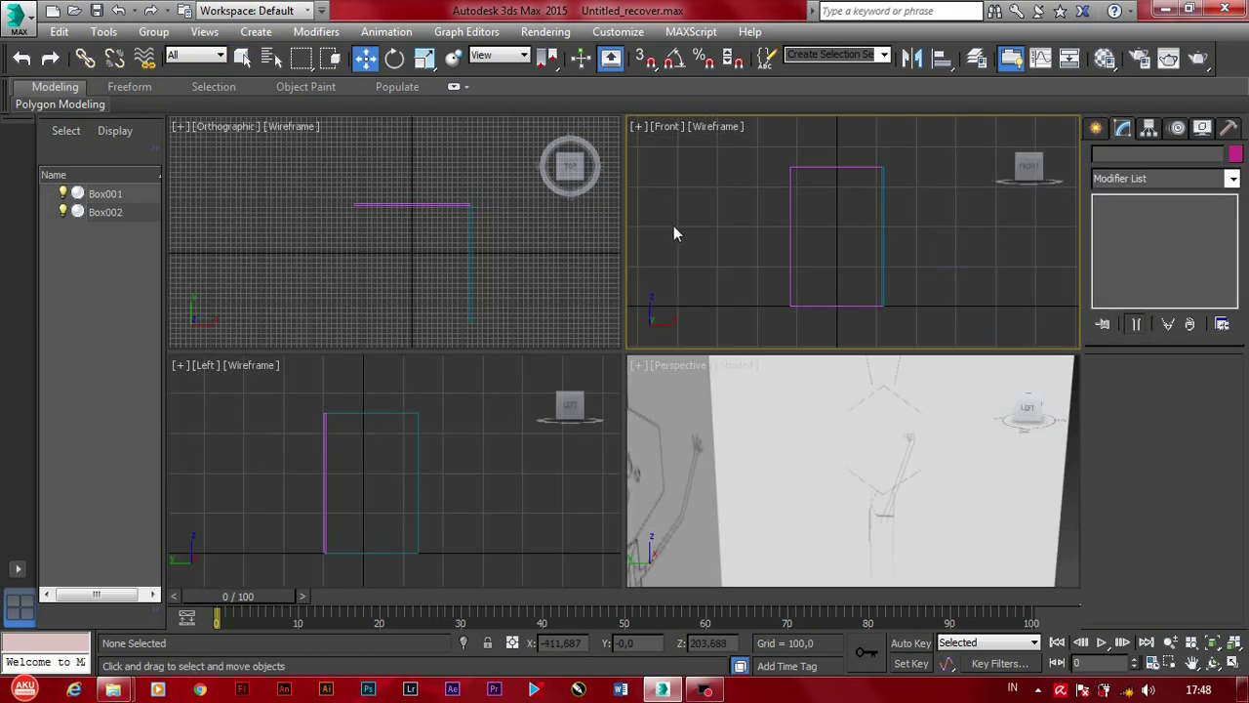
left_click(718, 131)
left_click(750, 167)
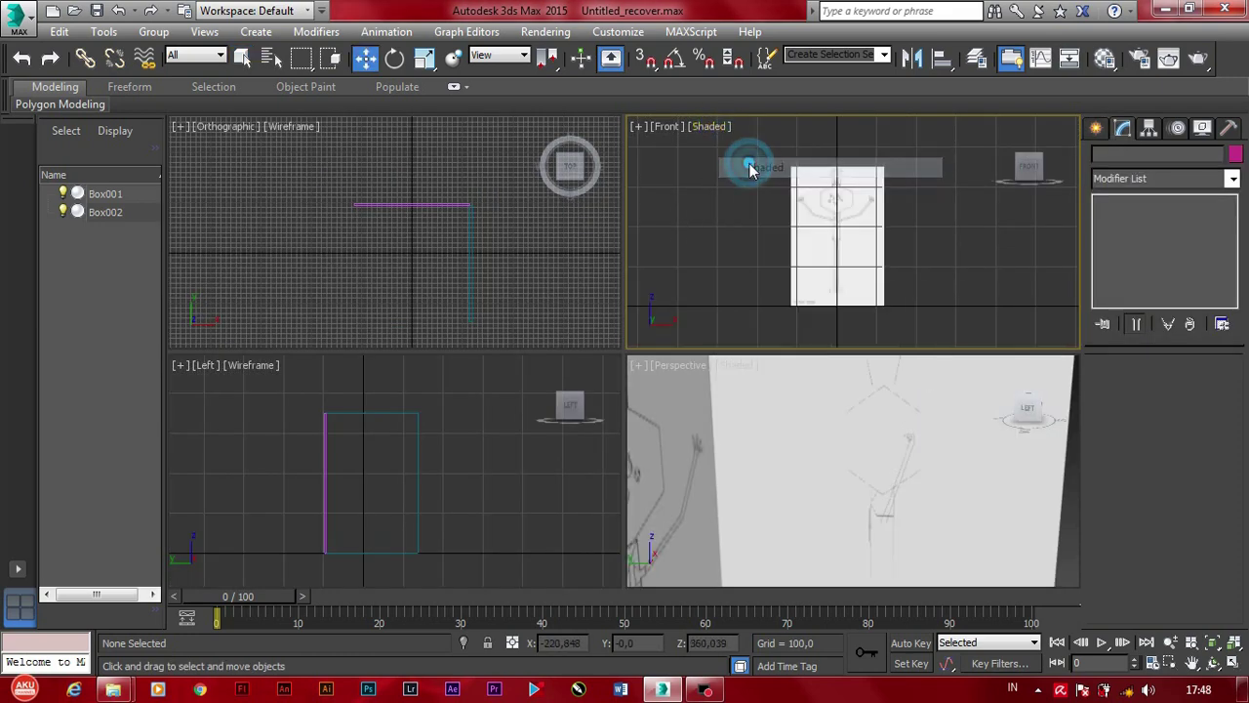
left_click(237, 365)
left_click(253, 365)
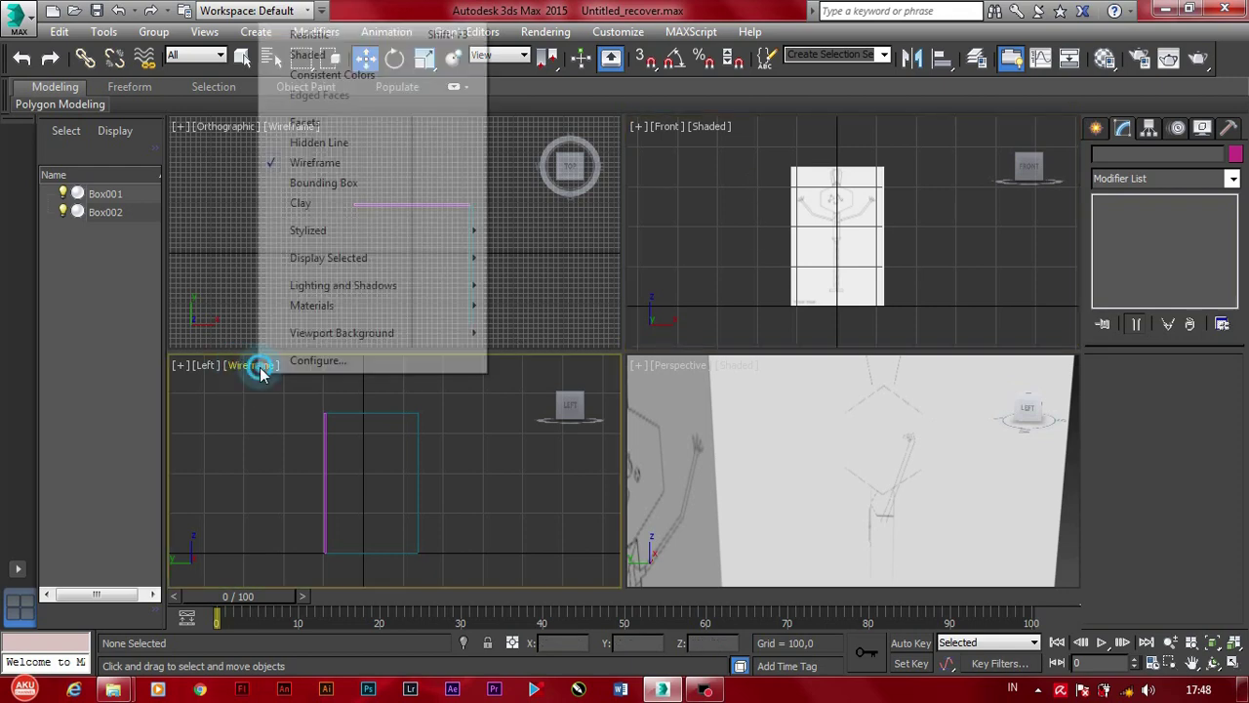
left_click(308, 54)
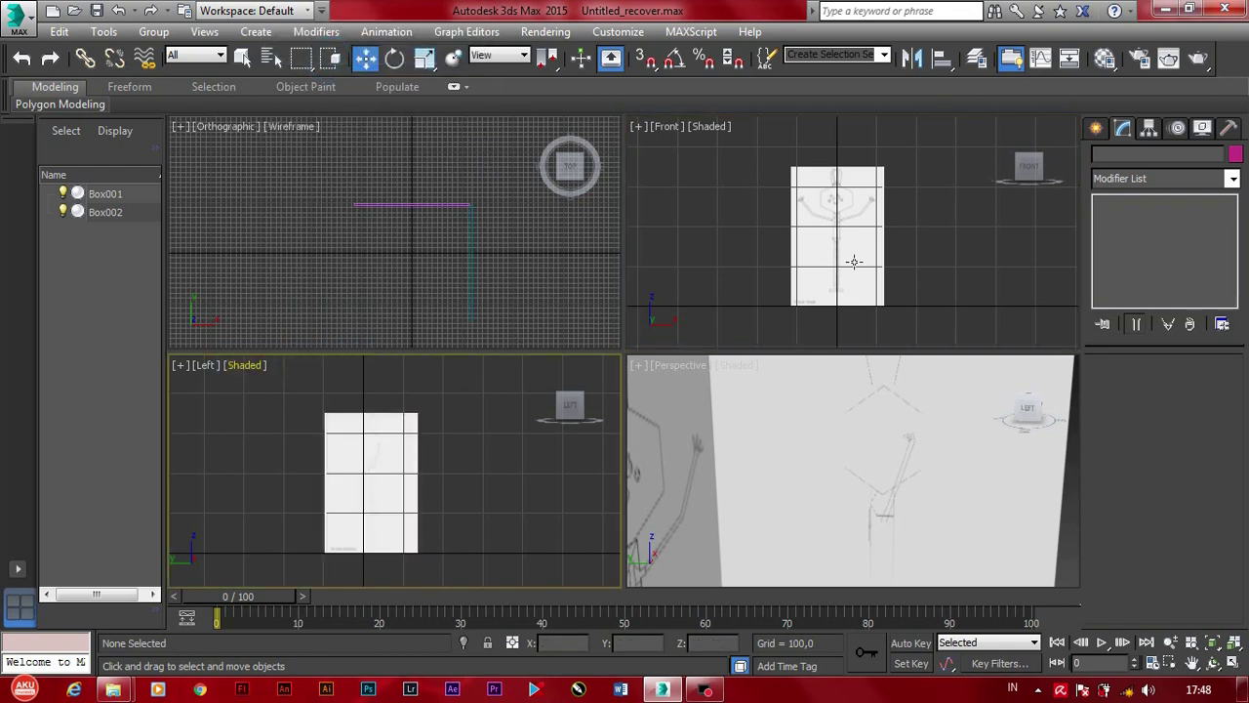
Step: Zoom into the Front view and bring up the Create panel for a new box
left_click(948, 251)
scroll(865, 219, "up", 5)
scroll(865, 219, "up", 3)
scroll(865, 218, "up", 2)
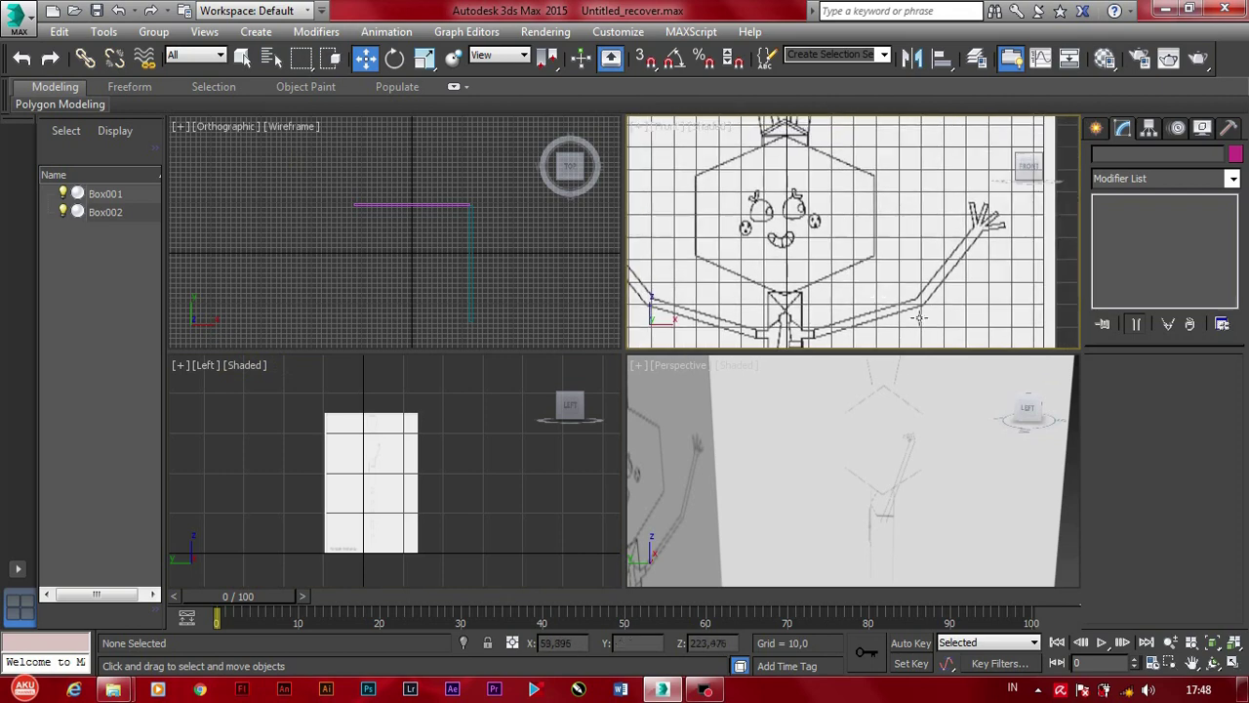
scroll(887, 287, "up", 1)
left_click(1096, 128)
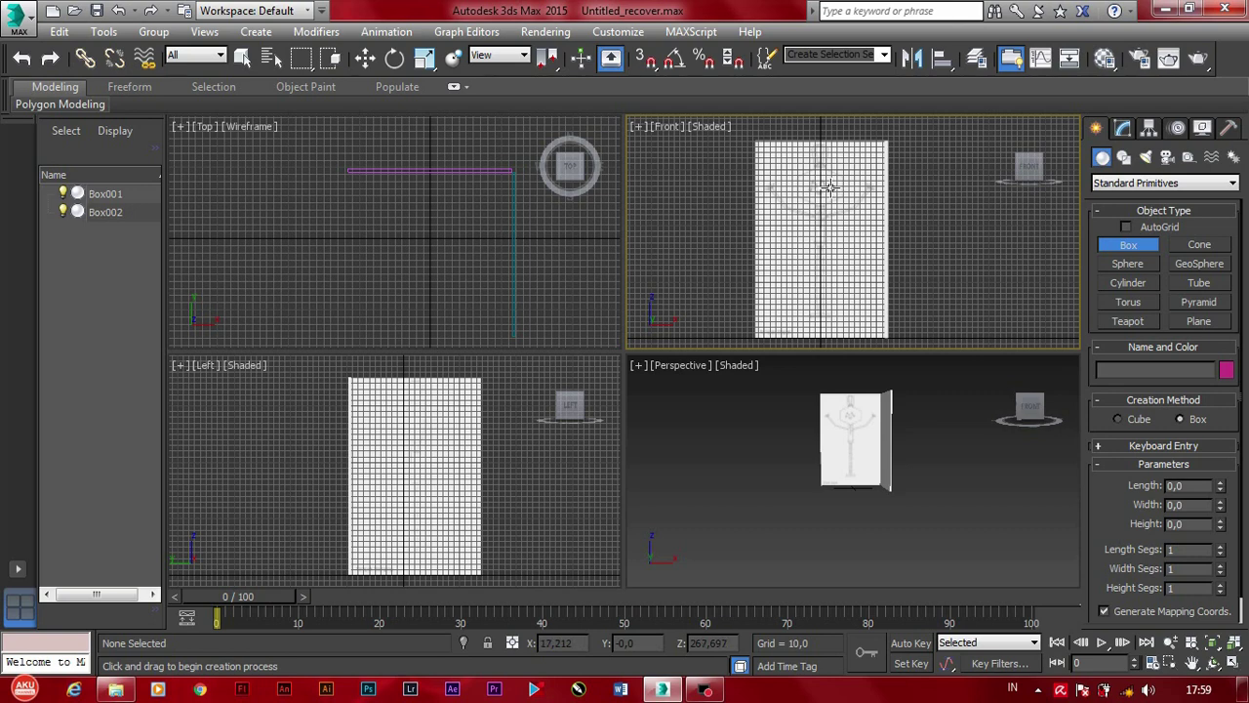
Step: Draw Box003 (35.064 × 70.415 × 33.914) over the hexagon head in the Front view
scroll(828, 186, "up", 3)
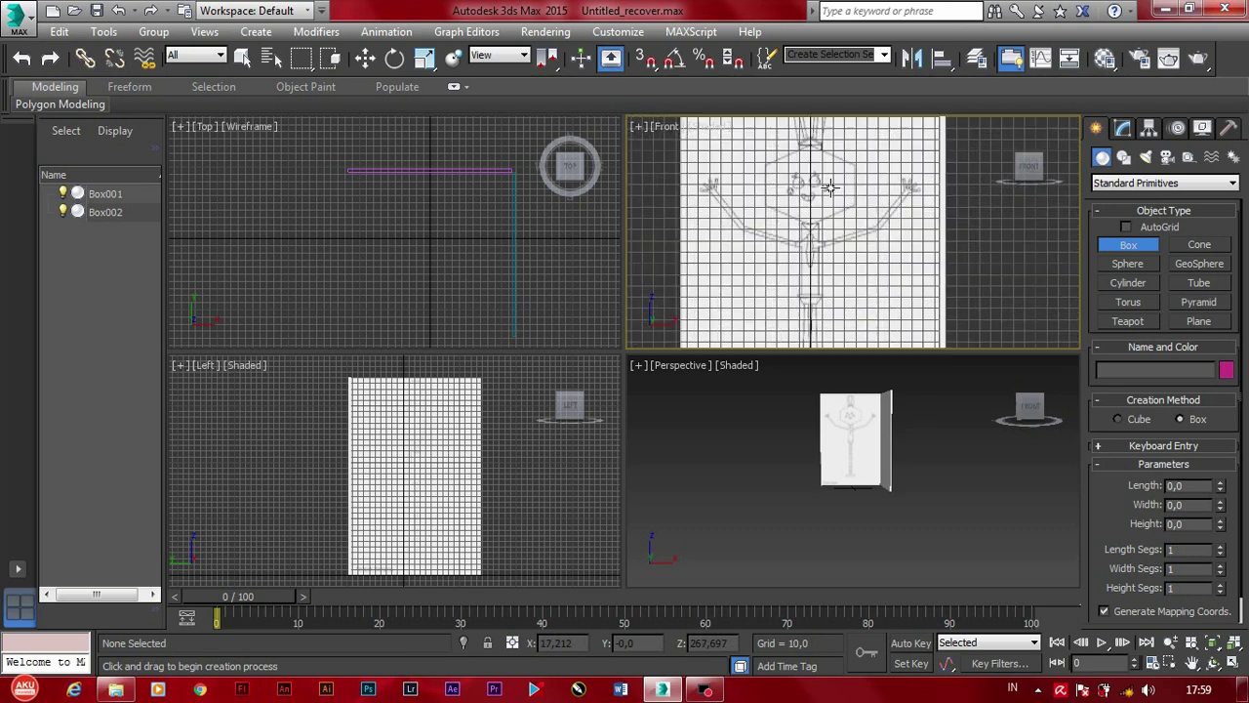
scroll(828, 187, "up", 2)
scroll(827, 186, "up", 2)
middle_click_drag(828, 187, 858, 209)
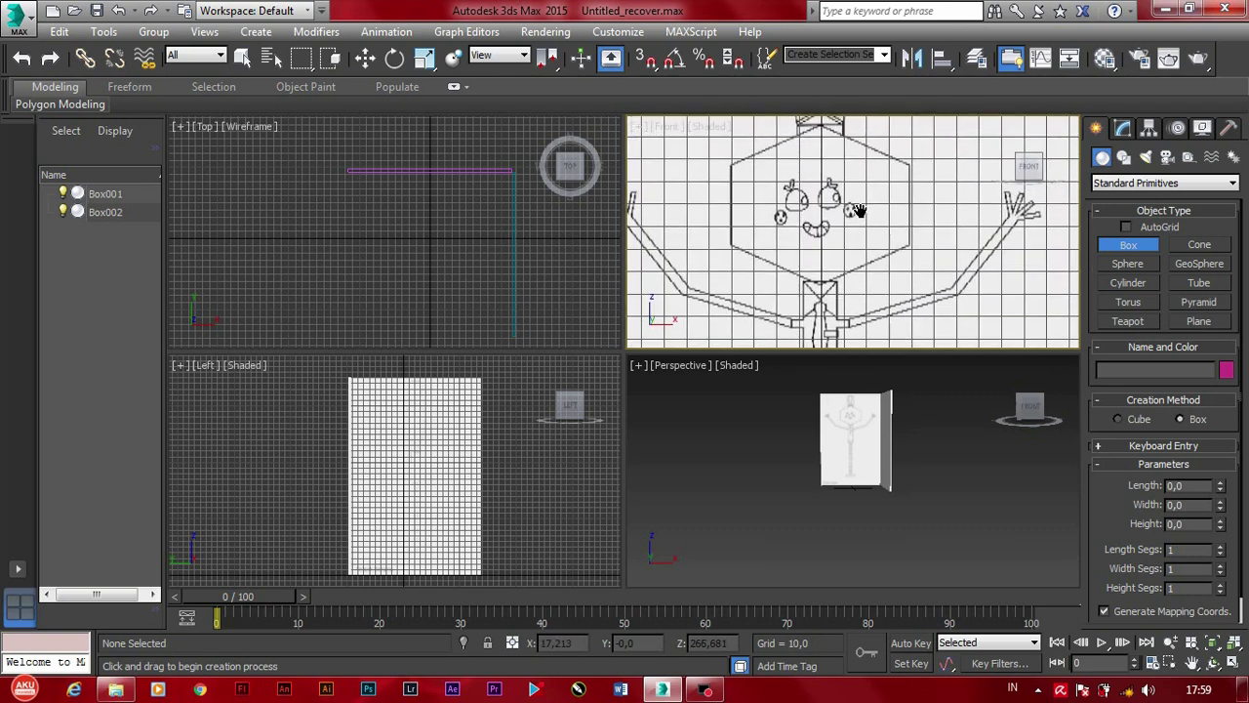
scroll(921, 229, "up", 2)
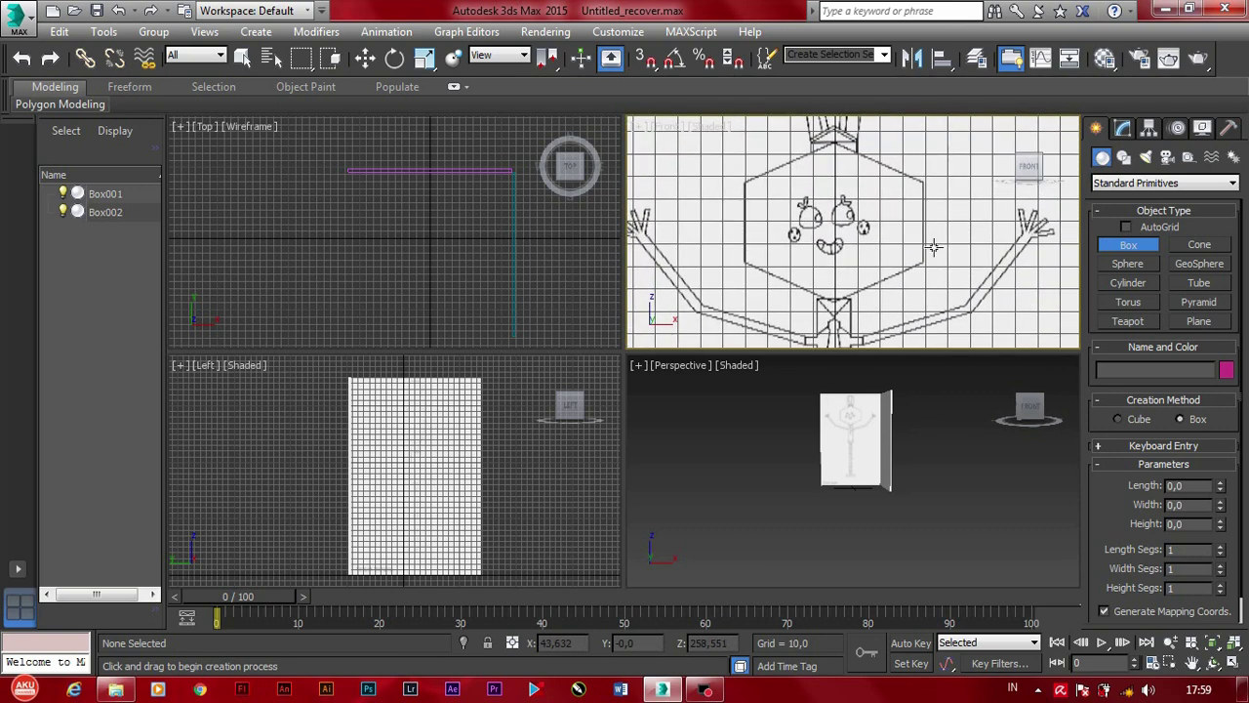
scroll(922, 235, "up", 1)
scroll(926, 239, "up", 1)
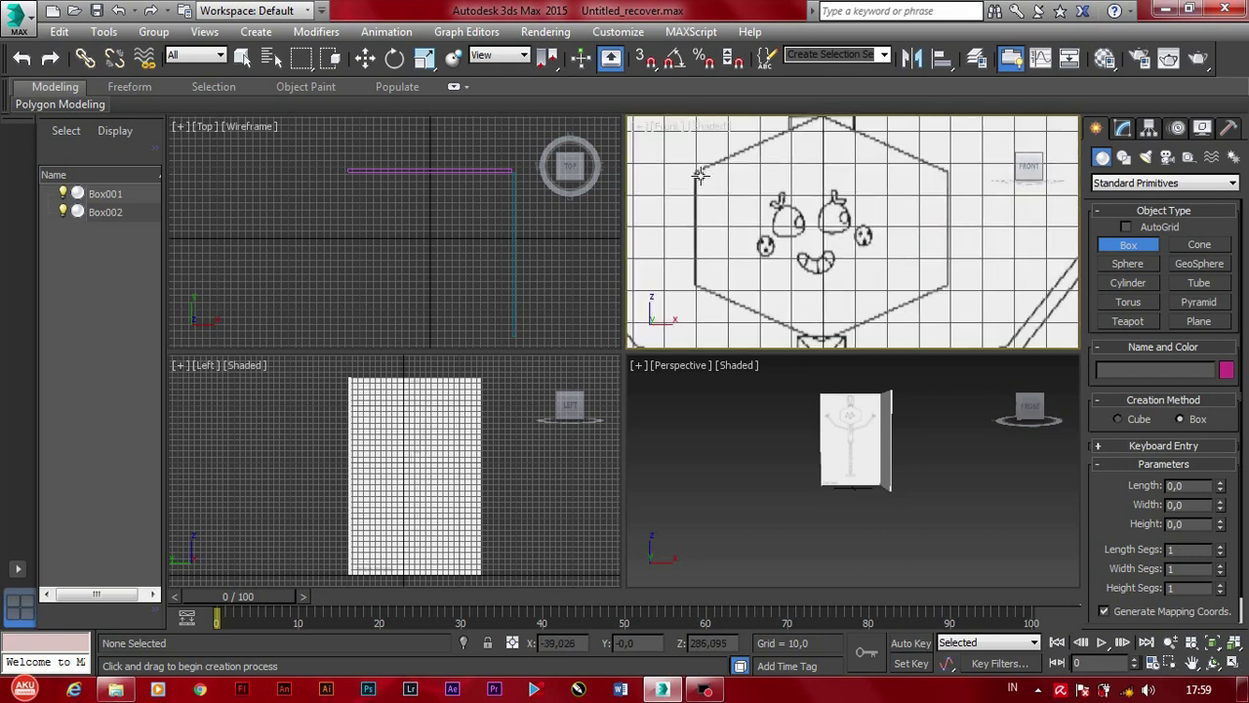
mouse_move(724, 175)
left_mouse_down()
mouse_move(920, 289)
mouse_move(948, 287)
left_mouse_up()
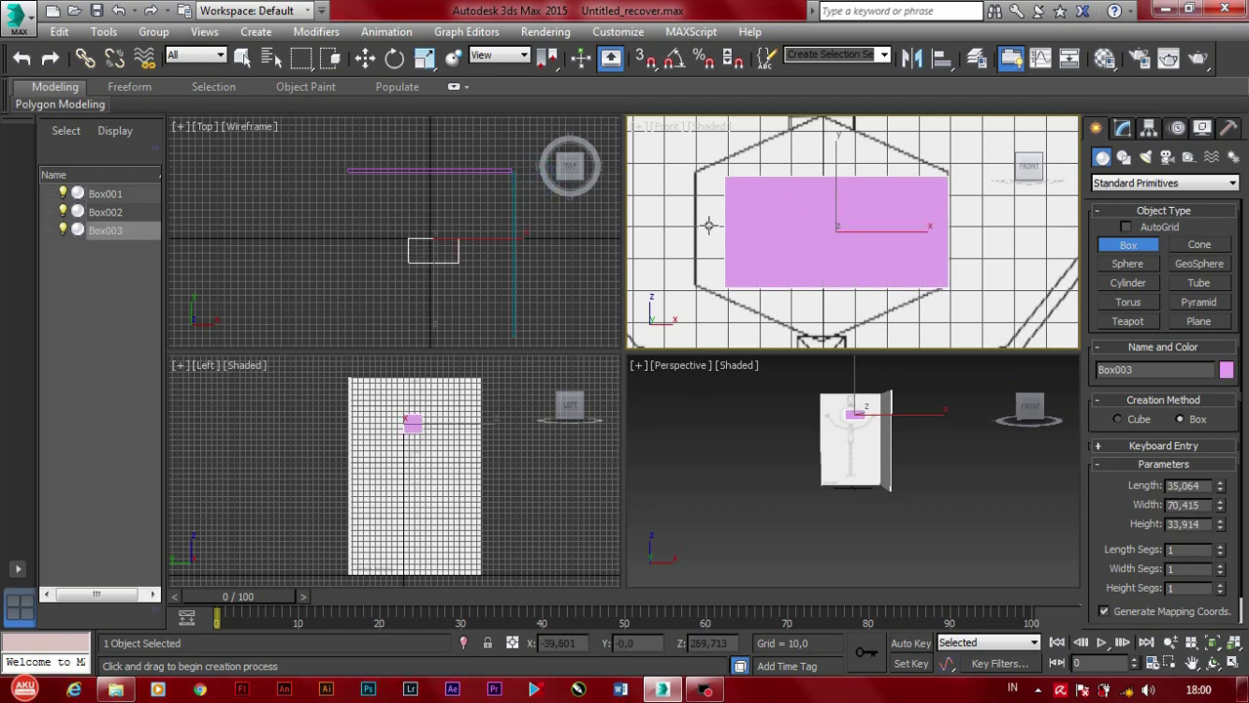
middle_click_drag(709, 225, 730, 245)
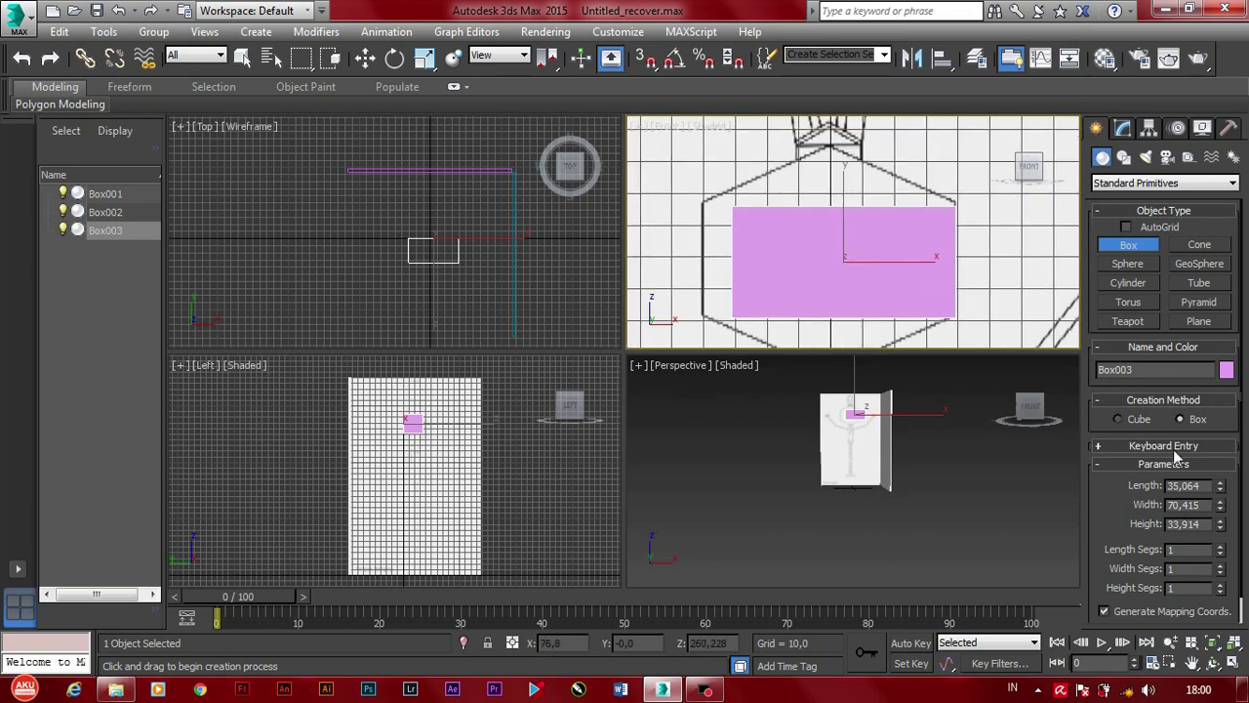
Step: Give Box003 2 length, width and height segments in the Modify panel
left_click(1123, 130)
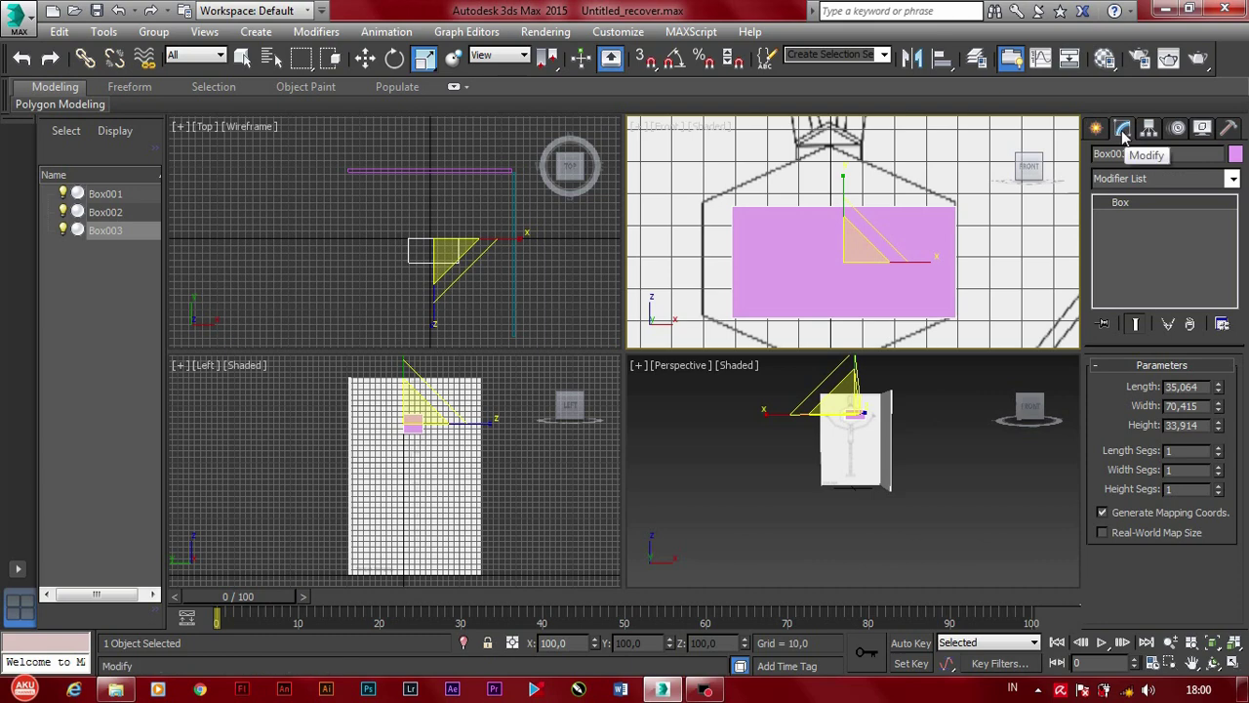
left_click(1187, 450)
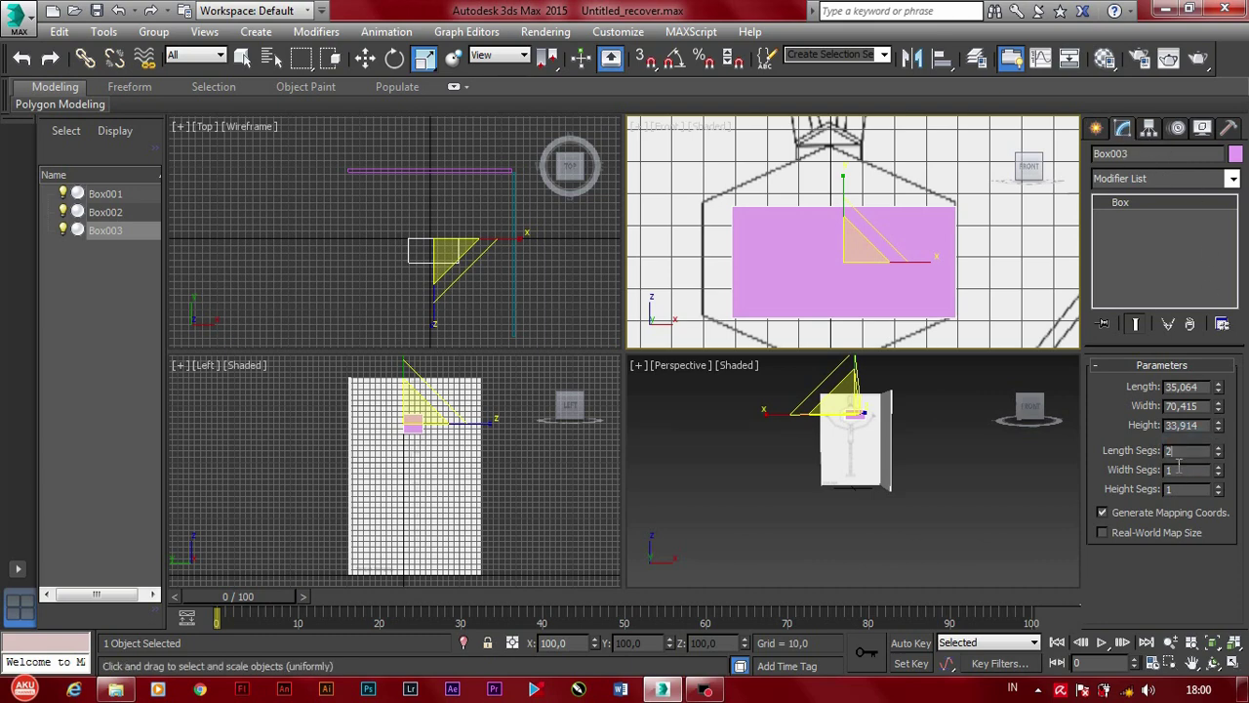
left_click(1179, 470)
type("2")
left_click(1171, 488)
type("2")
left_click(1185, 465)
Step: Move Box003 to centre it on the hexagon face and shrink it slightly
left_click(365, 58)
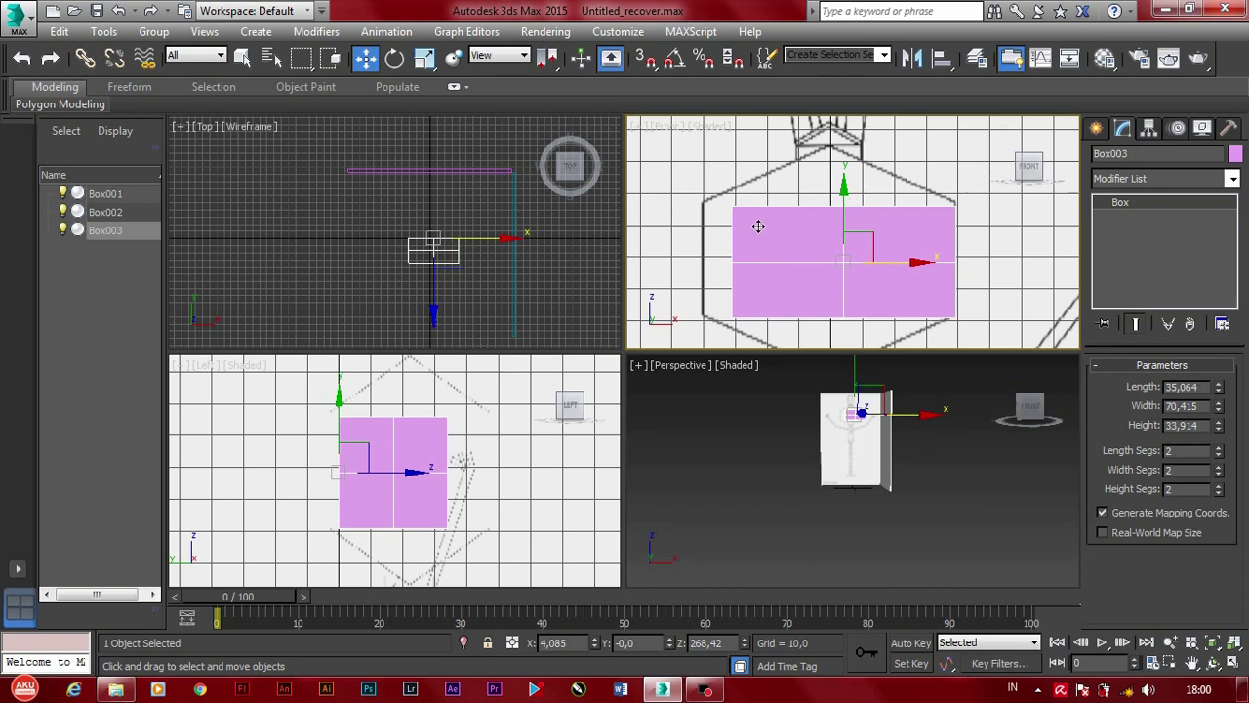
middle_click_drag(748, 226, 741, 195)
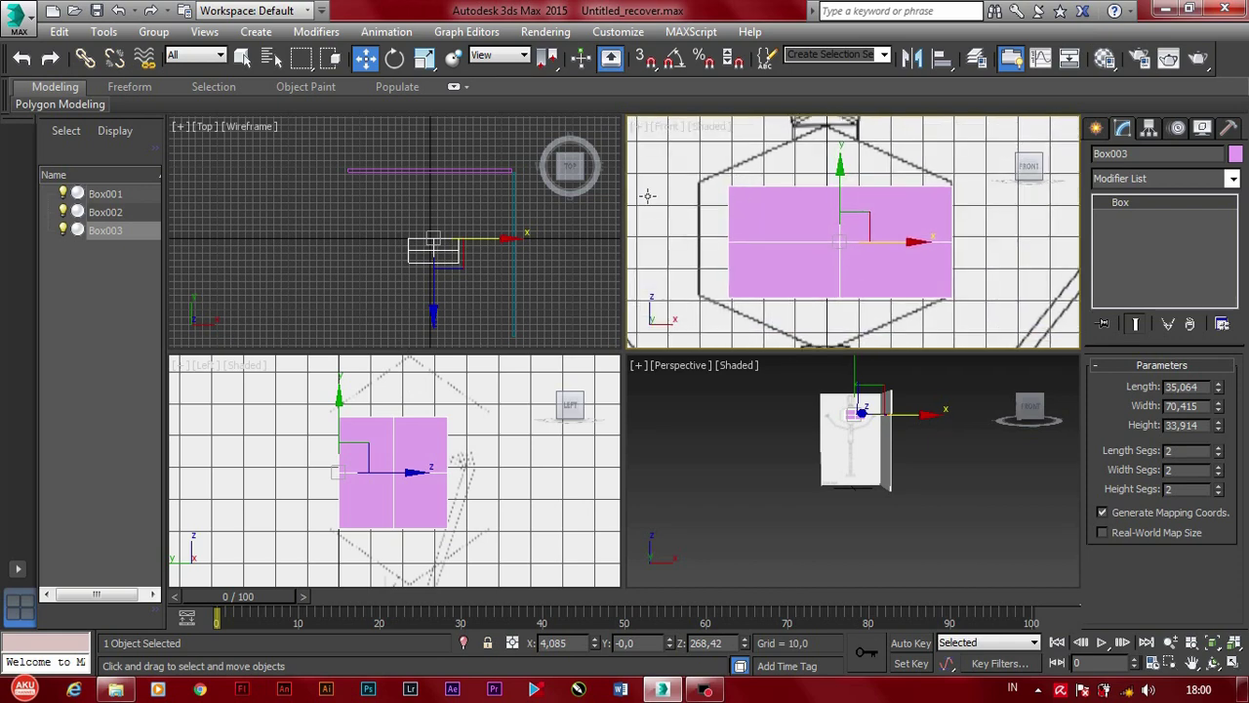
left_click(425, 57)
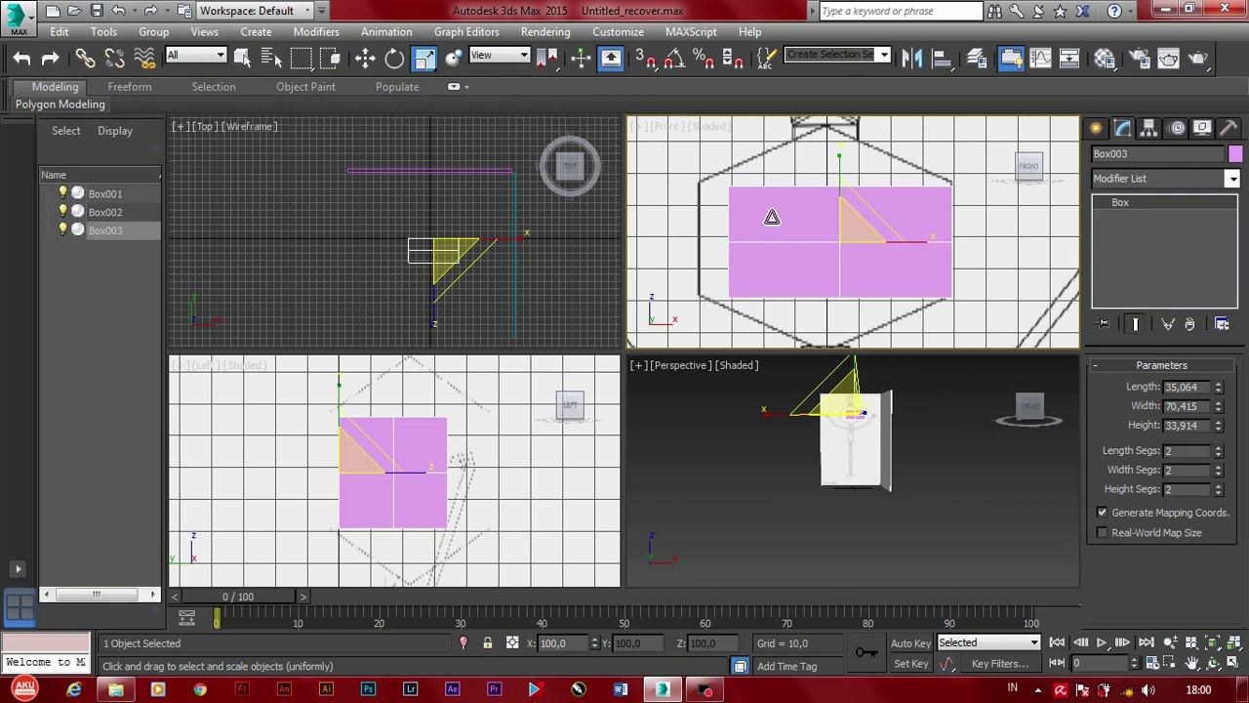
left_click(369, 59)
mouse_move(879, 242)
left_mouse_down()
mouse_move(848, 242)
mouse_move(898, 243)
left_mouse_up()
left_click(425, 57)
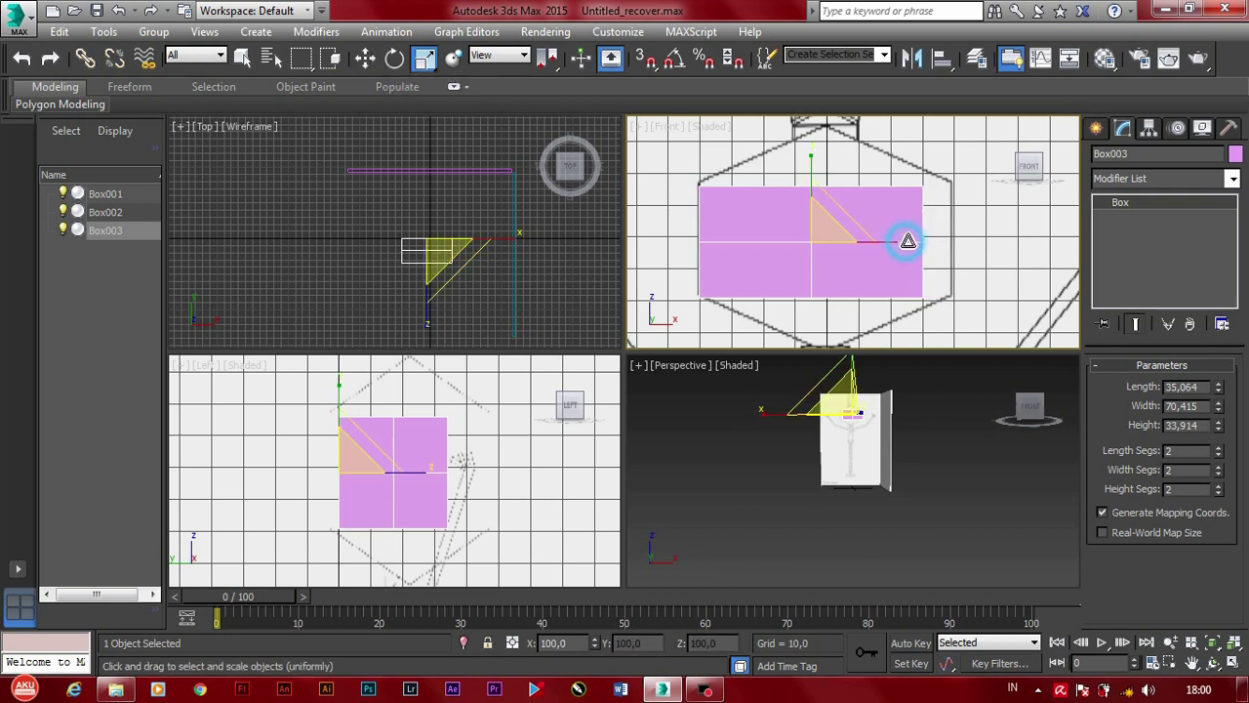
mouse_move(907, 243)
left_mouse_down()
mouse_move(930, 243)
mouse_move(887, 243)
left_mouse_up()
Step: Fine-tune Box003's position, height and width to match the hexagon head
key("w")
left_click_drag(810, 163, 811, 161)
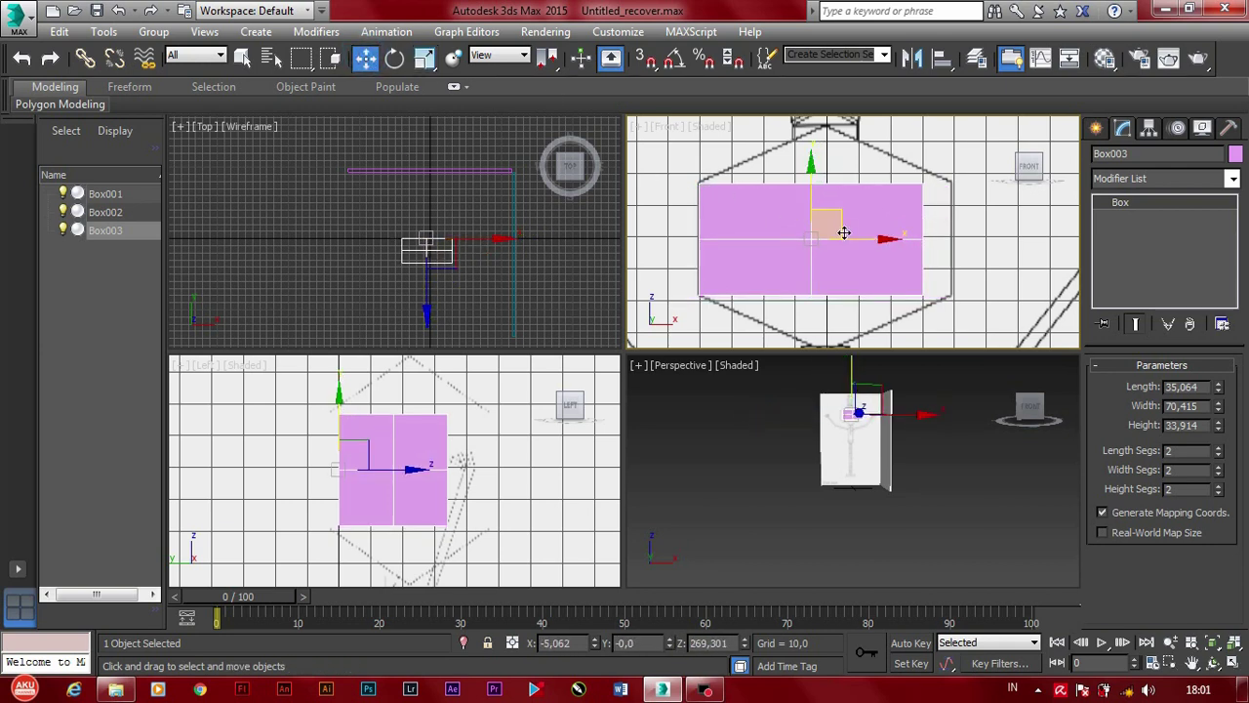
left_click_drag(892, 237, 915, 245)
key("r")
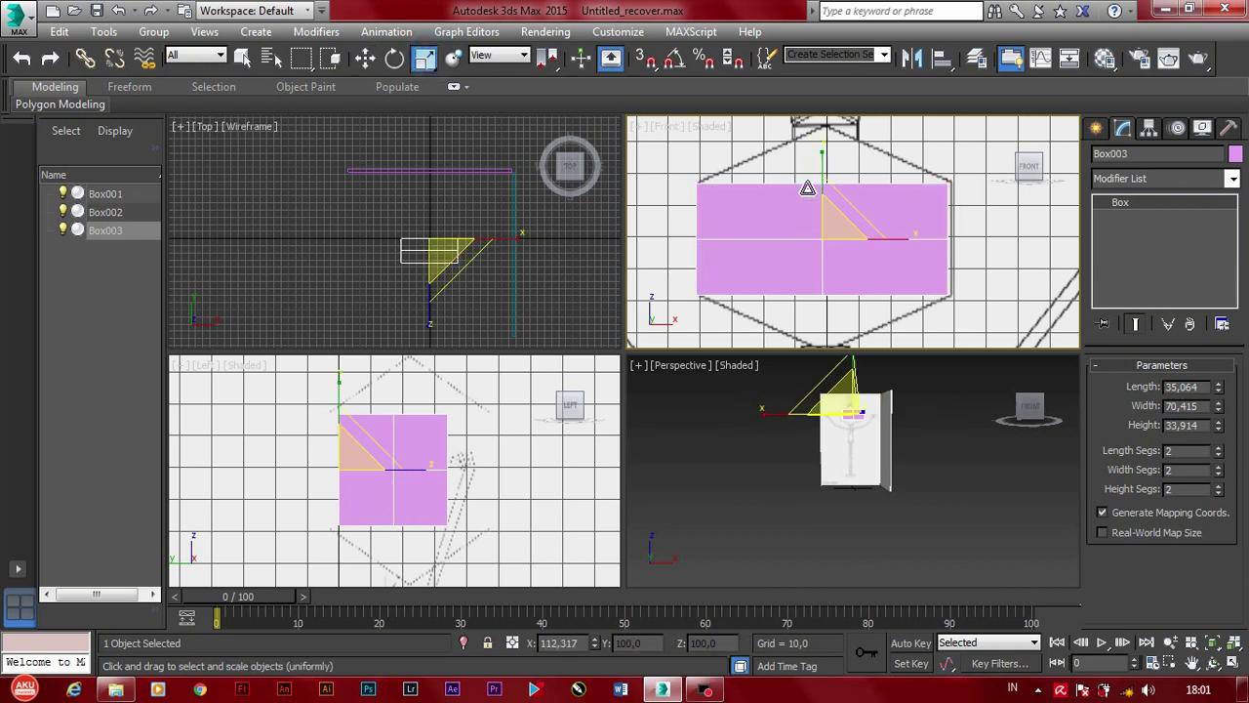
left_click_drag(823, 153, 827, 164)
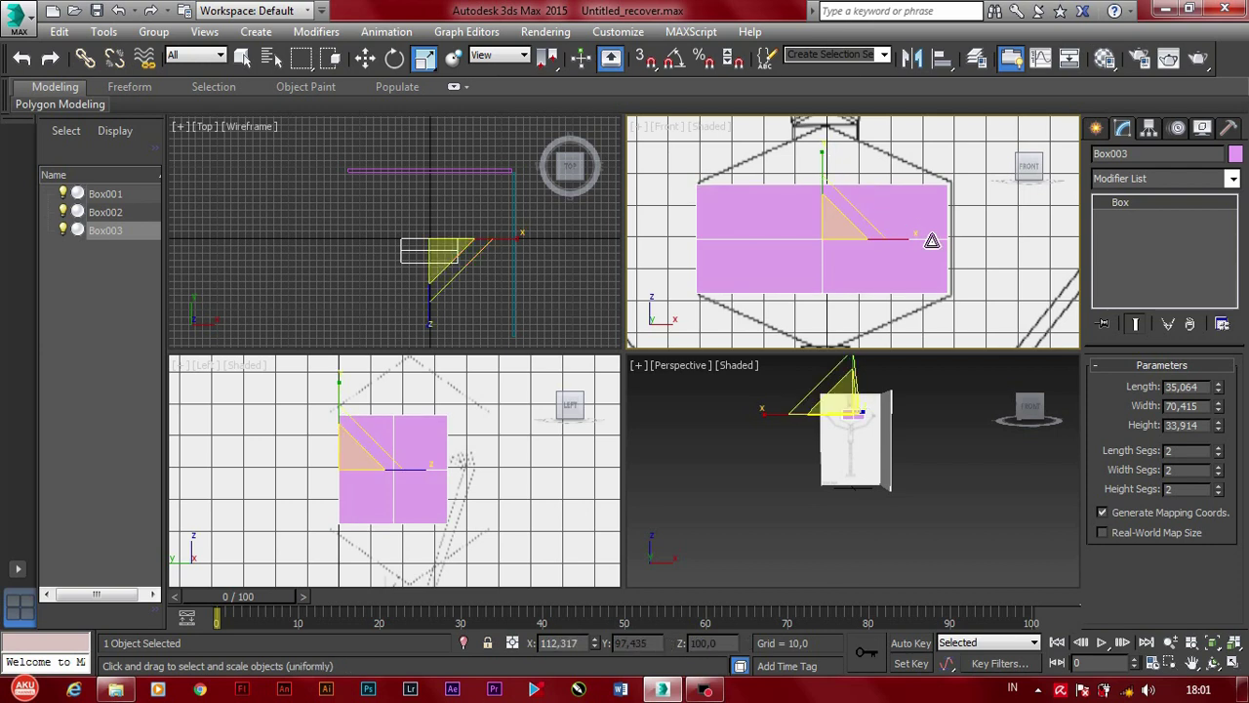
left_click_drag(906, 239, 914, 241)
Step: In the Left viewport, slide Box003 along X to line up with the side-view head
key("w")
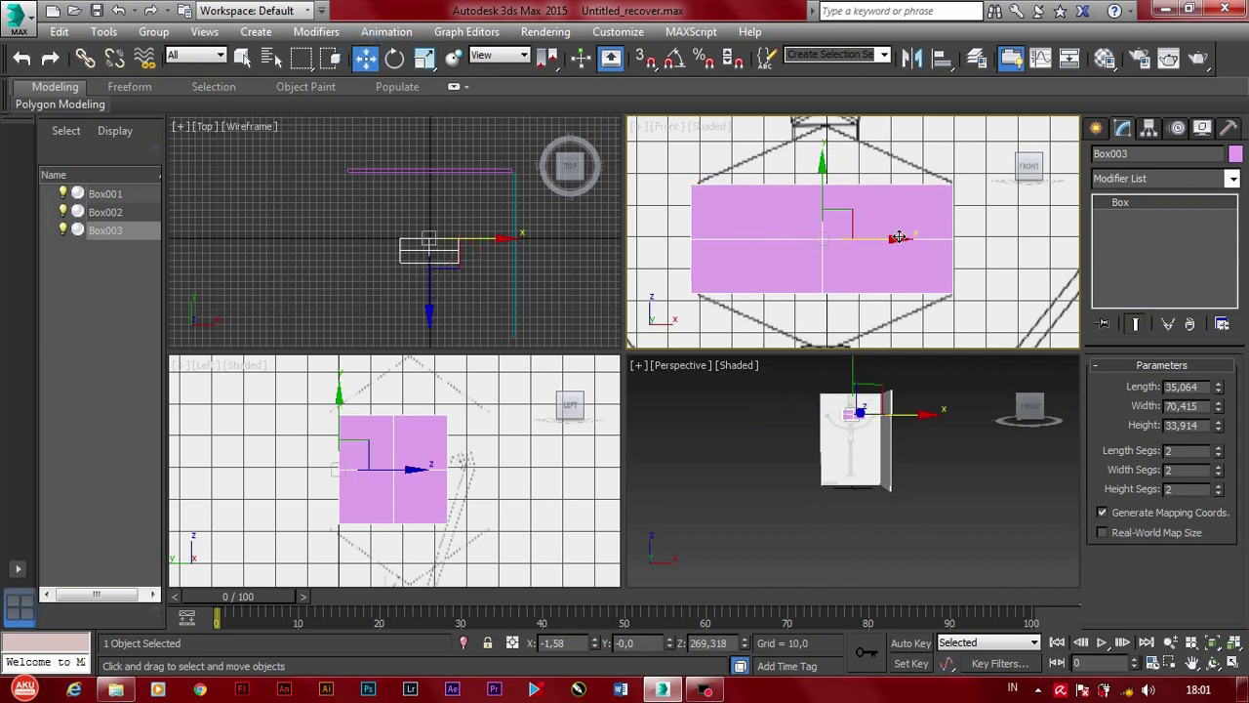
right_click(544, 412)
scroll(478, 454, "up", 5)
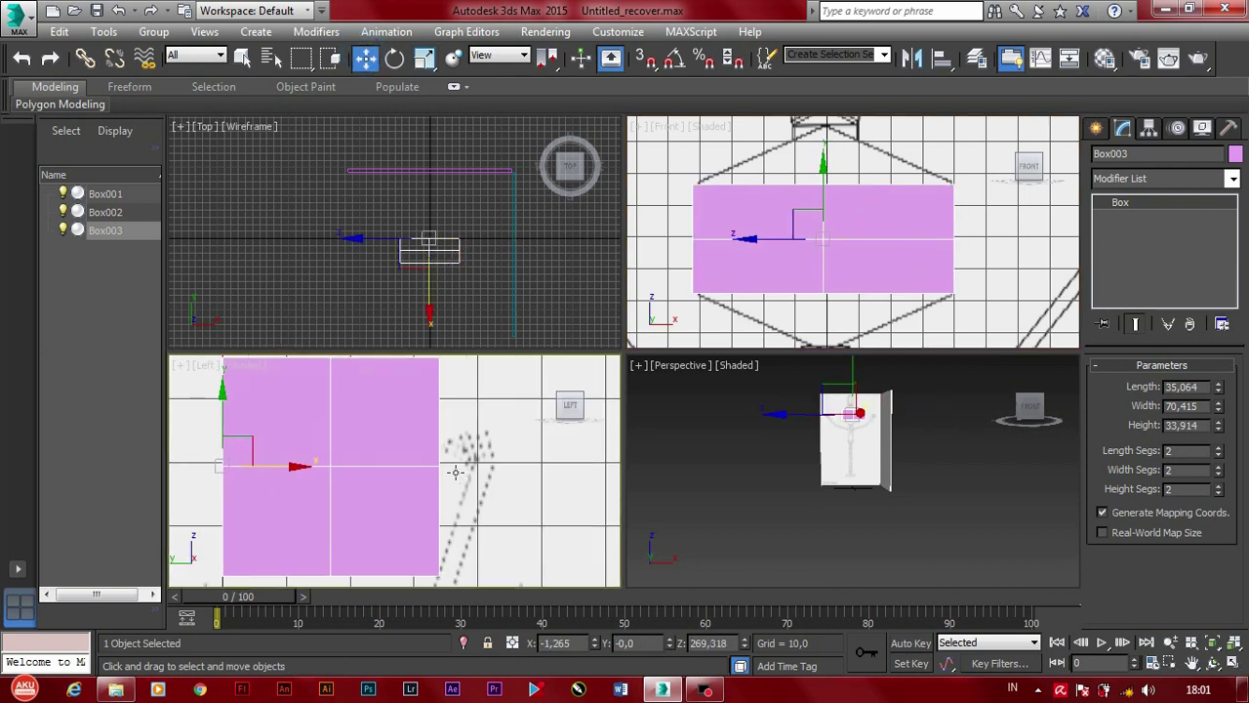
scroll(494, 465, "down", 3)
scroll(496, 465, "down", 2)
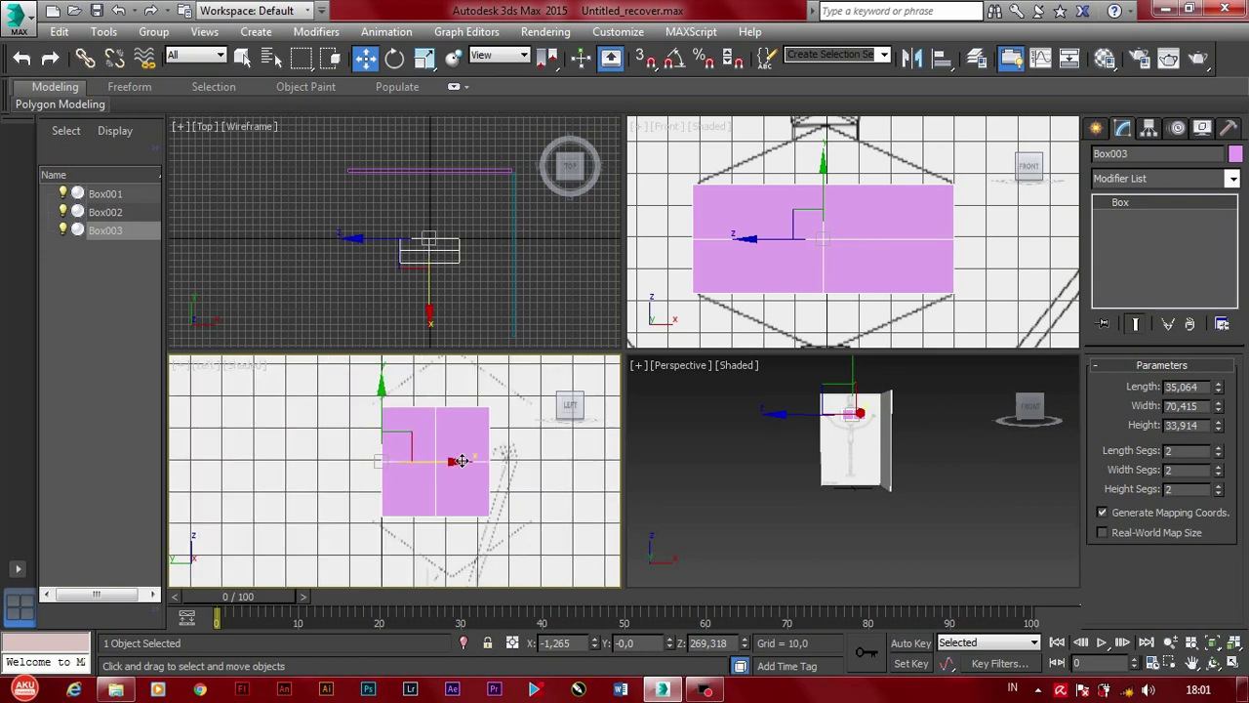
left_click_drag(455, 462, 443, 462)
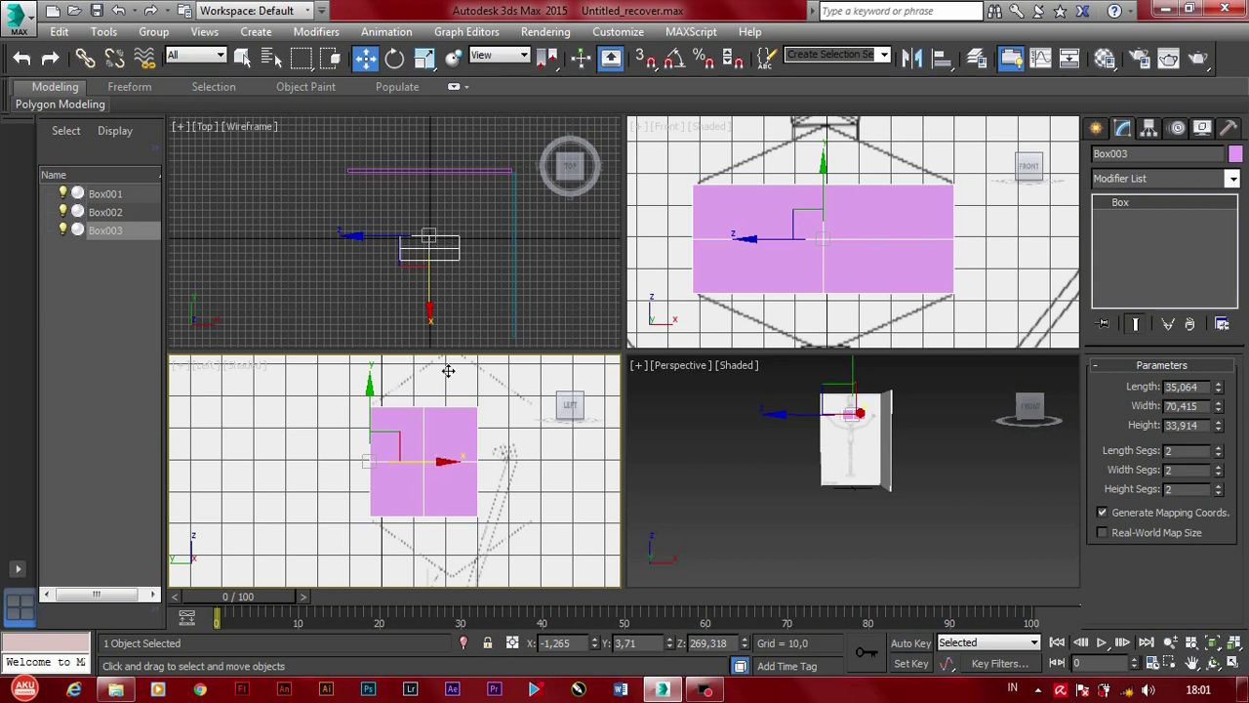
Step: Non-uniformly scale Box003 wider along X and slightly taller along Y
left_click(422, 60)
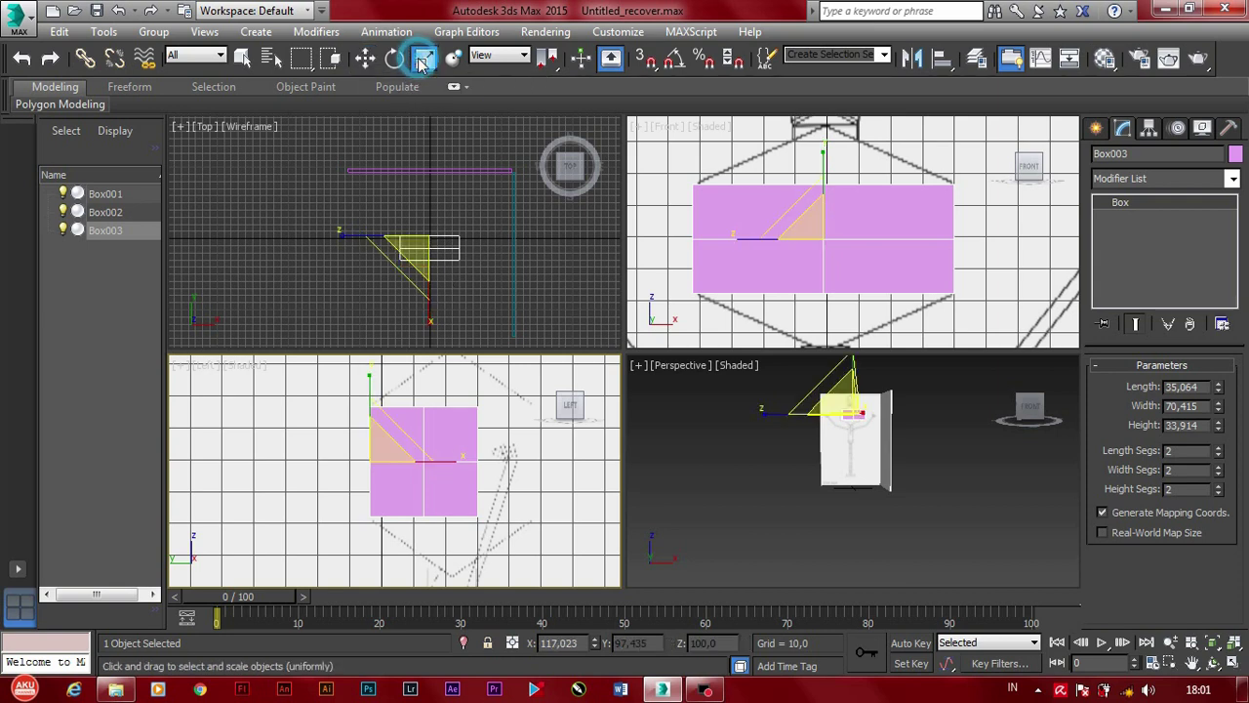
middle_click_drag(495, 454, 427, 454)
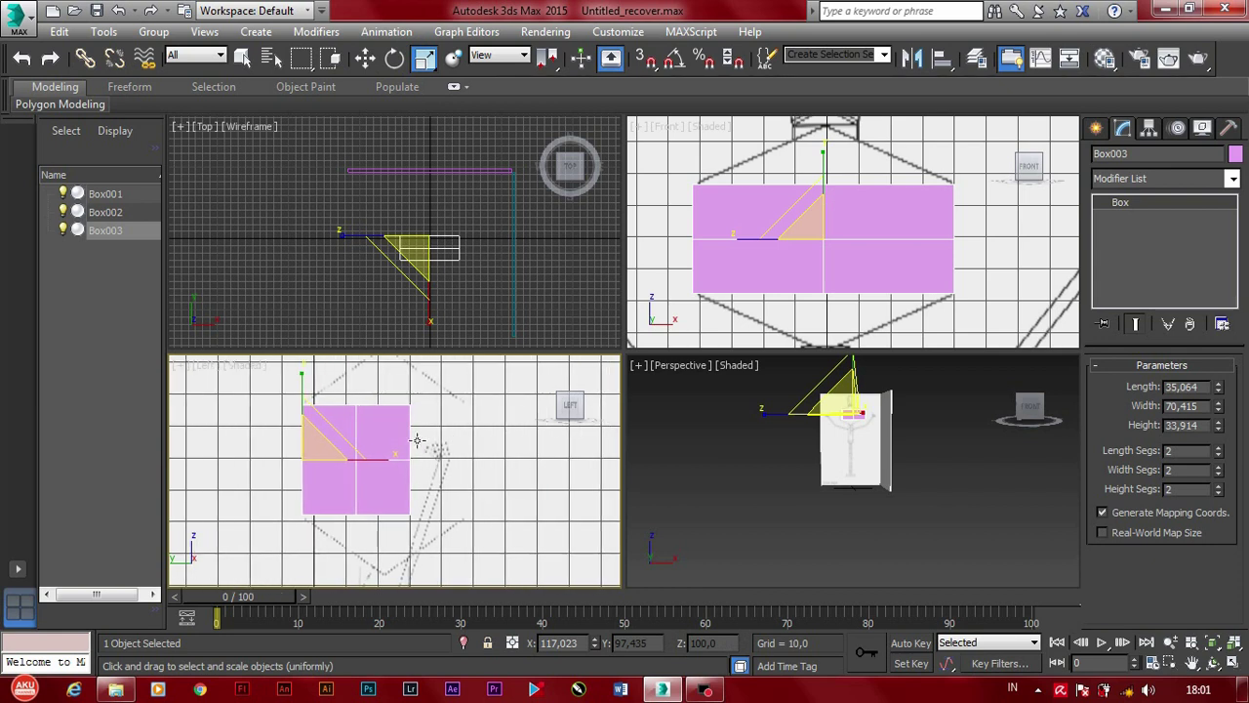
mouse_move(427, 467)
middle_mouse_down()
mouse_move(468, 467)
mouse_move(475, 440)
mouse_move(453, 441)
middle_mouse_up()
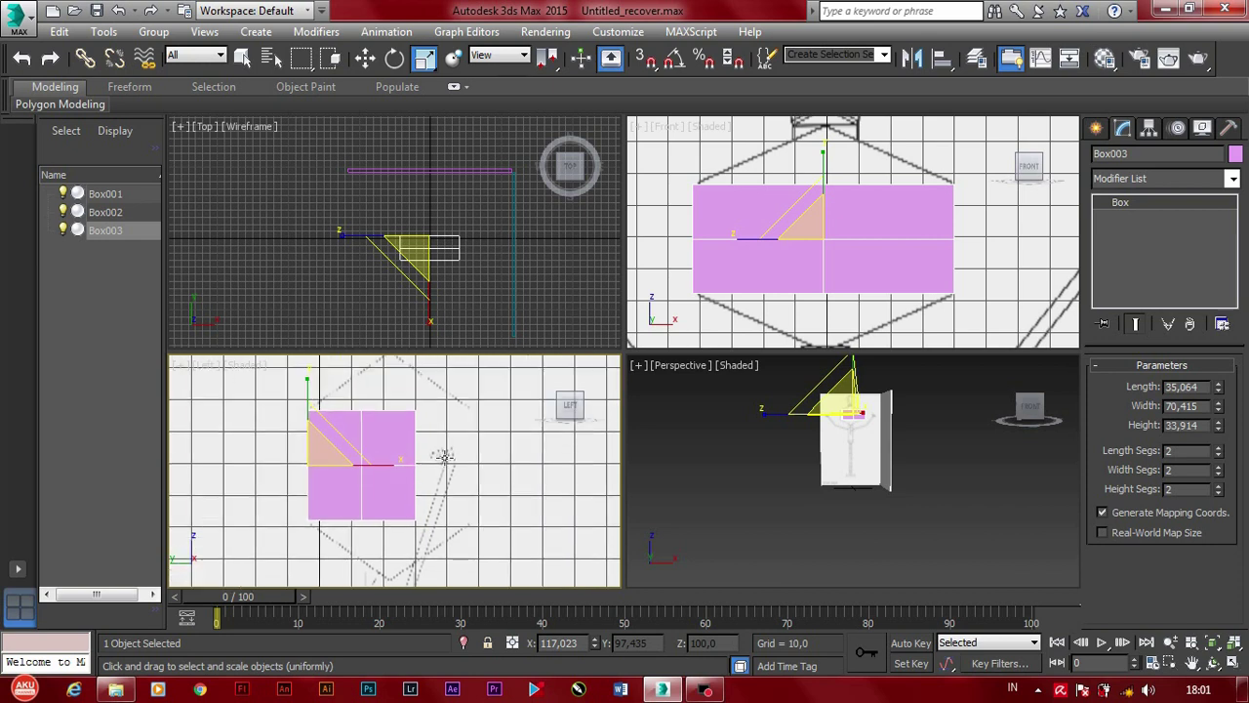
key("r")
left_click_drag(391, 471, 428, 476)
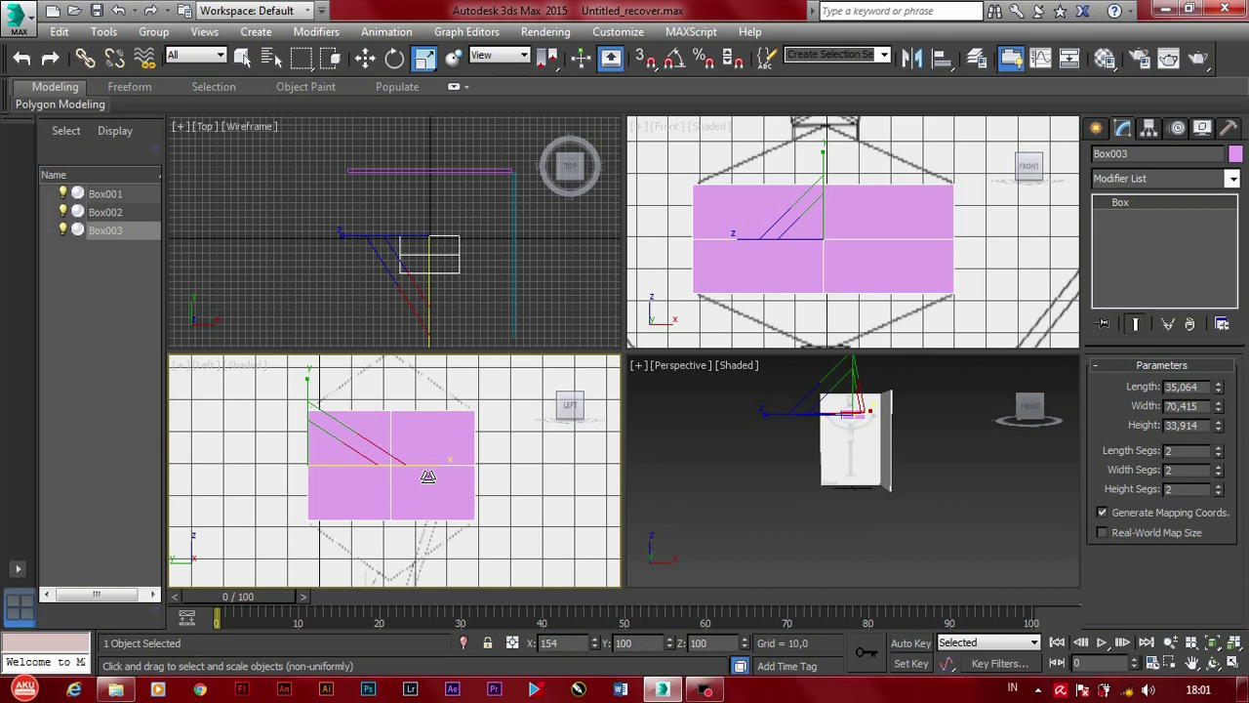
left_click_drag(308, 420, 312, 386)
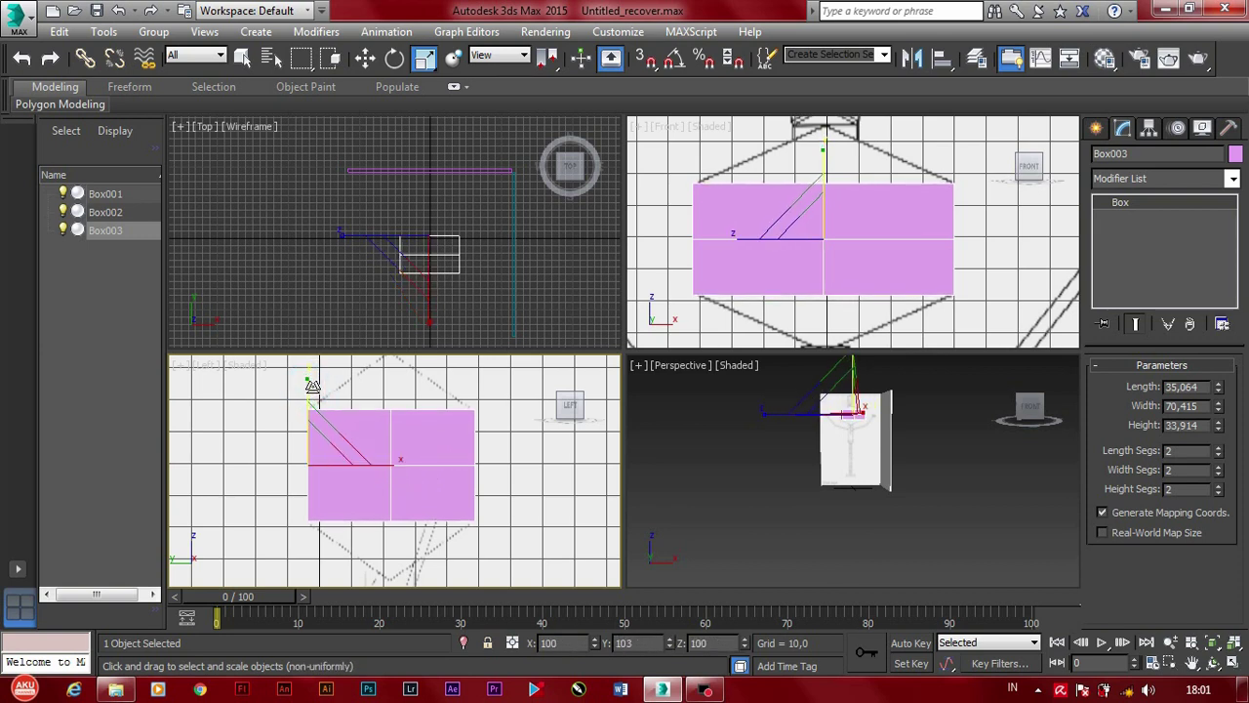
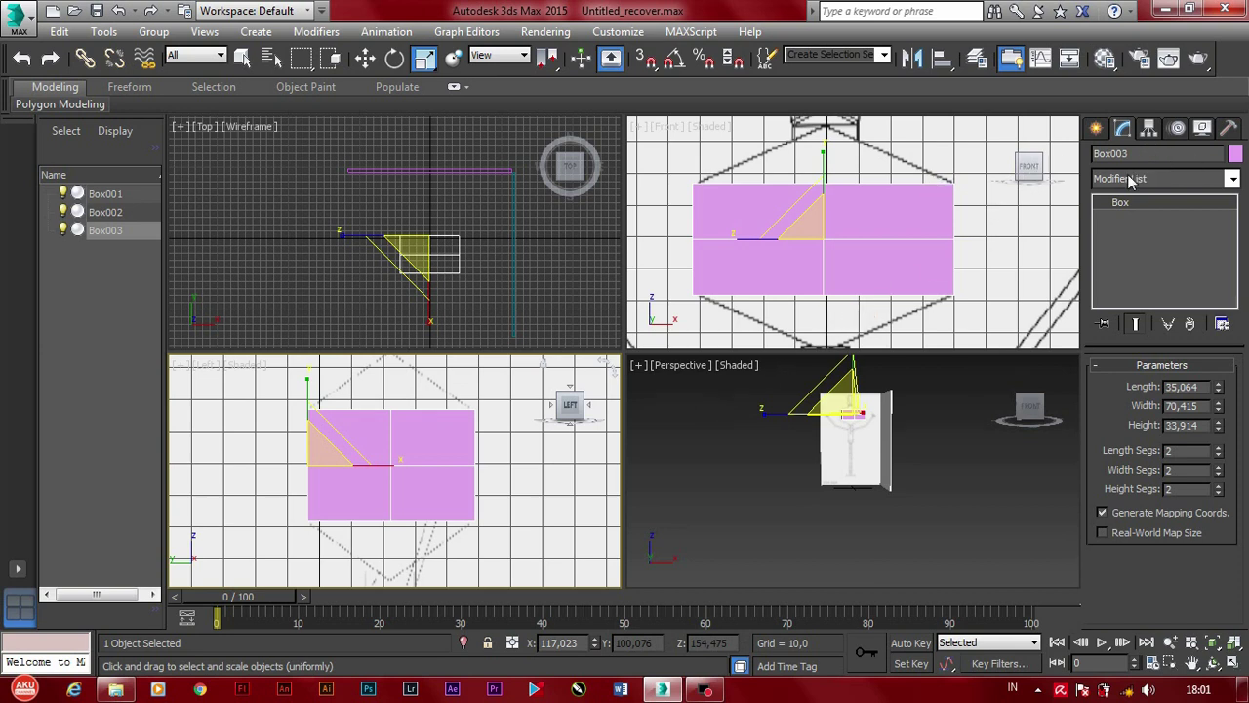
Step: Add an Edit Poly modifier to Box003, with the Move tool active
left_click(365, 56)
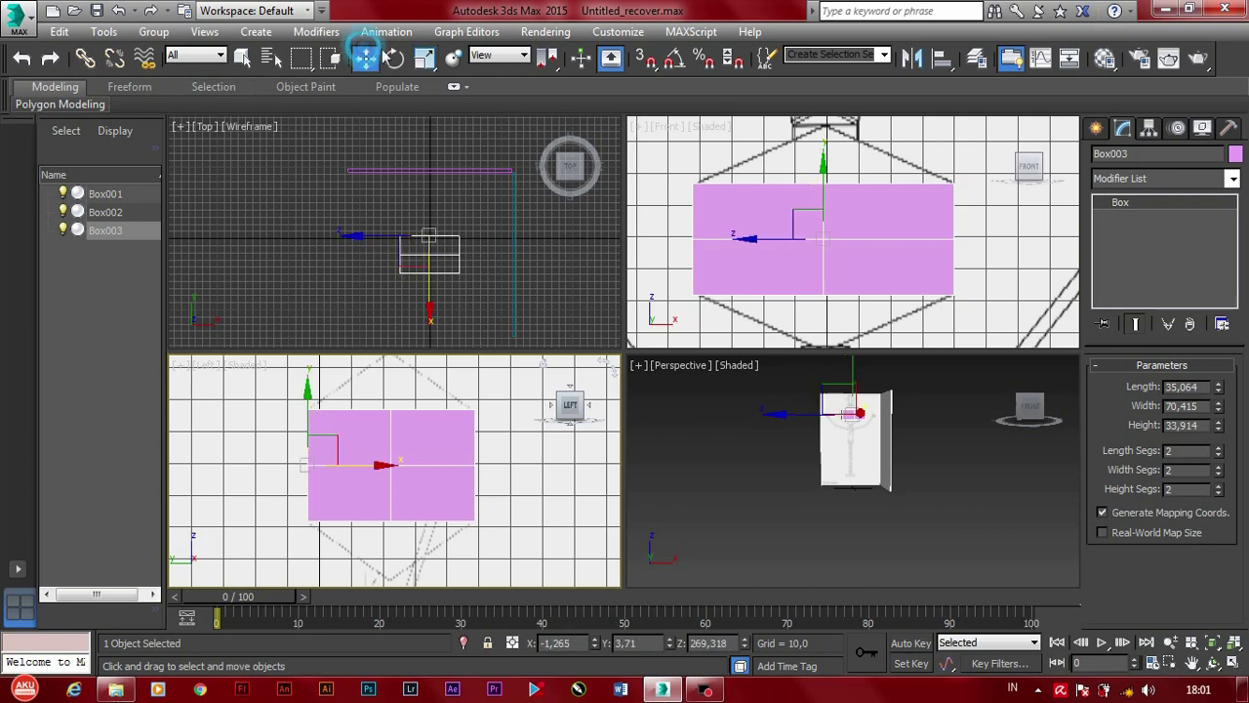
left_click(1147, 179)
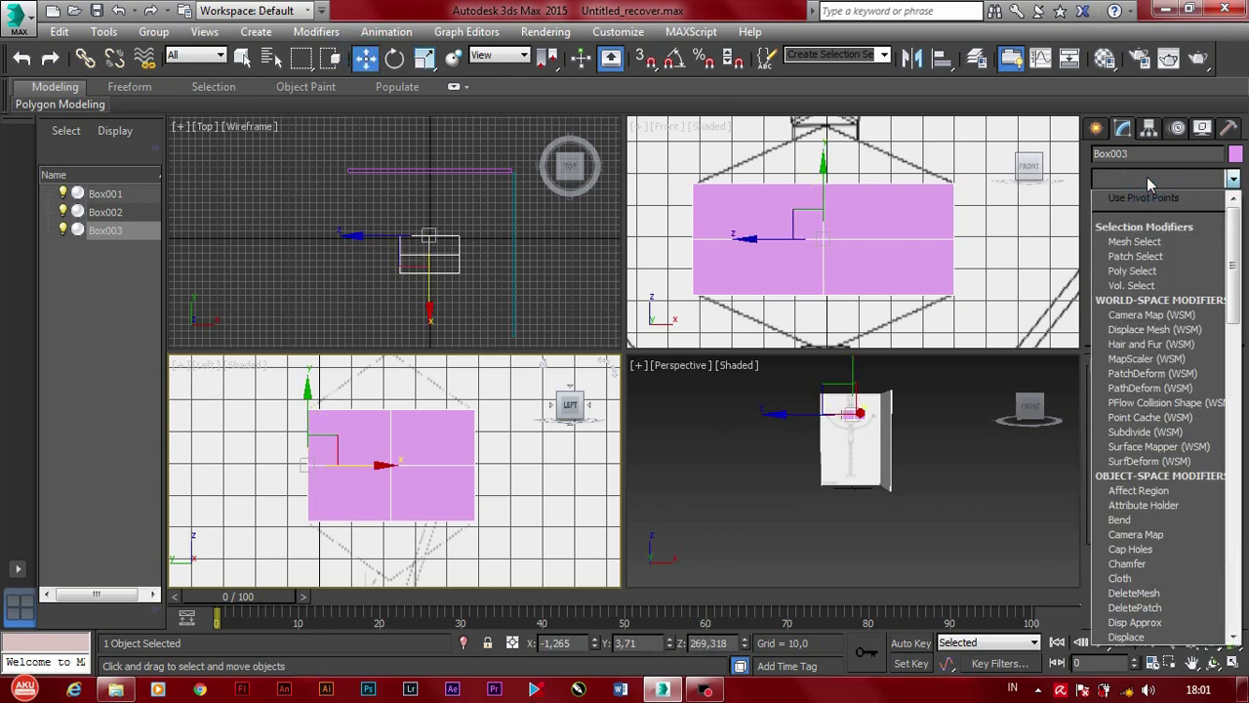
key("e")
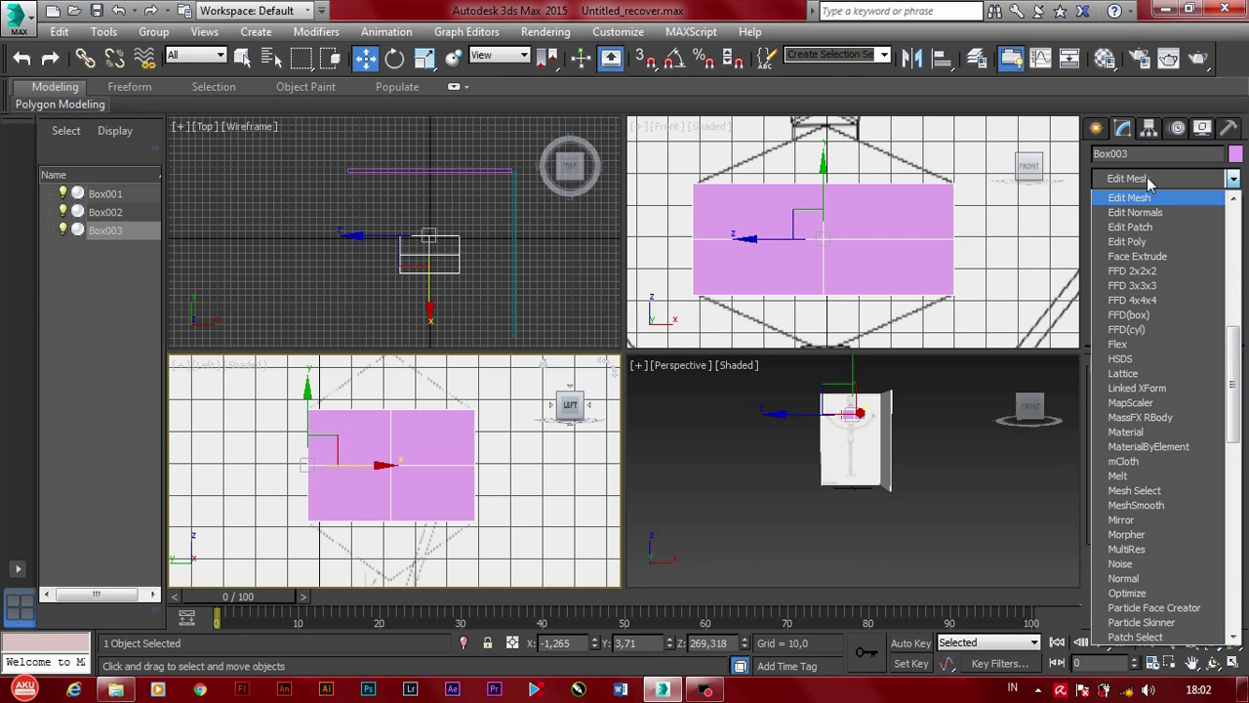
left_click(1143, 242)
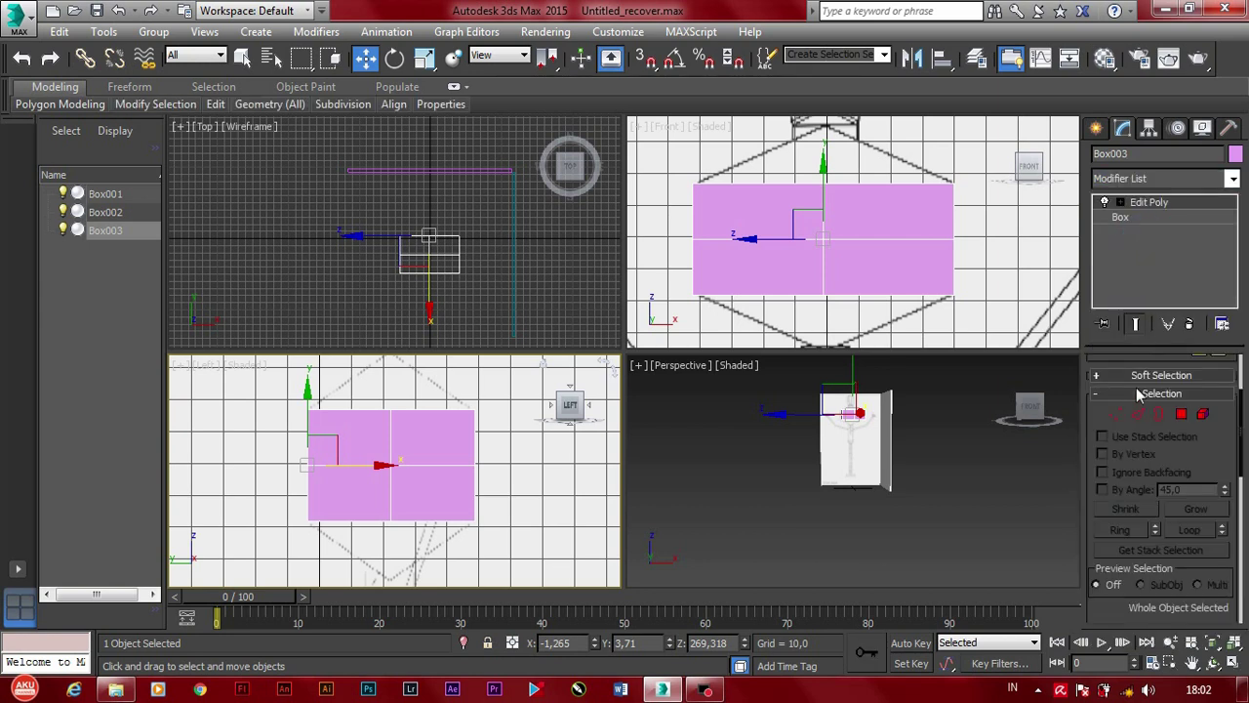
Step: In Vertex mode, raise Box003's three top-centre vertices on Y into a pointed peak
left_click(1118, 415)
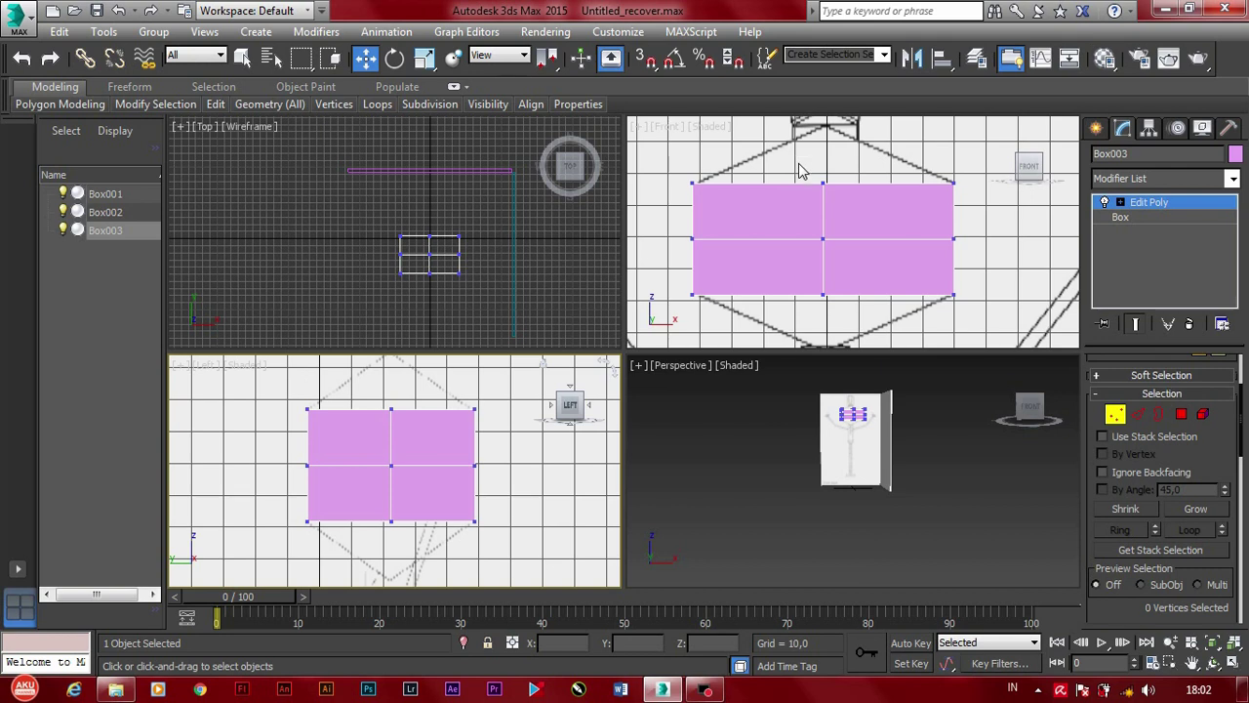
left_click_drag(796, 162, 849, 208)
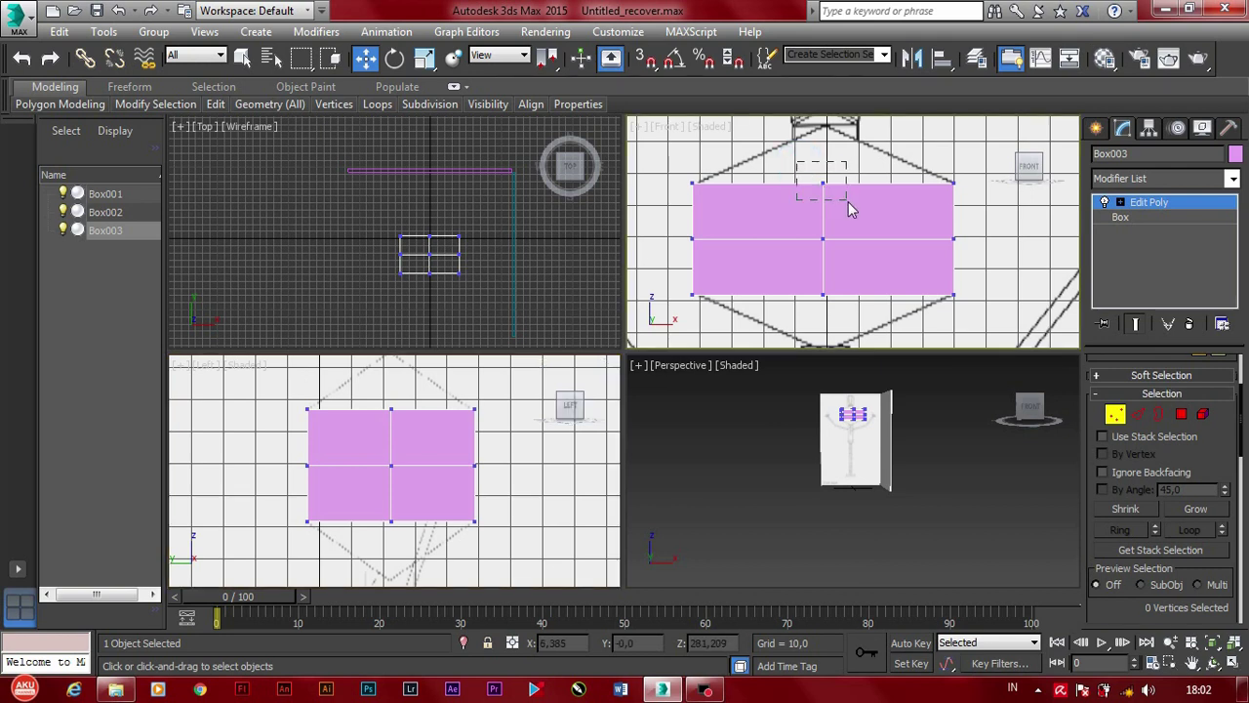
left_click_drag(847, 202, 848, 201)
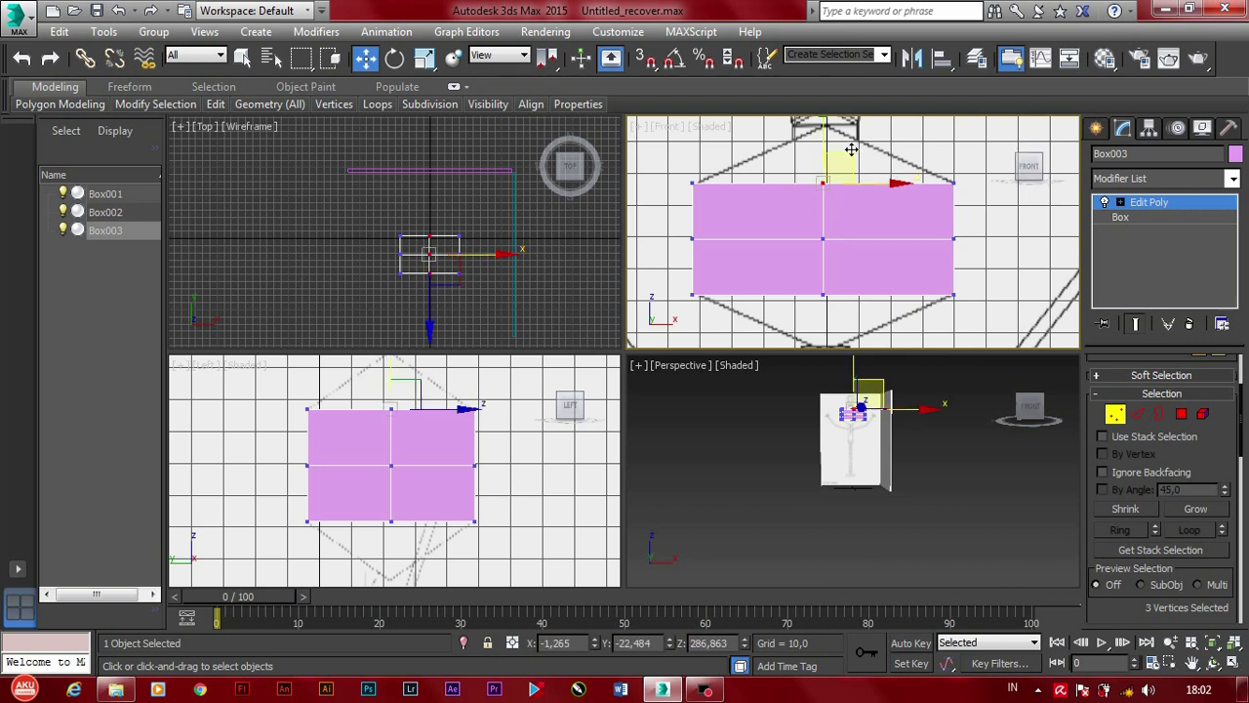
middle_click_drag(851, 149, 879, 260)
left_click_drag(850, 232, 865, 195)
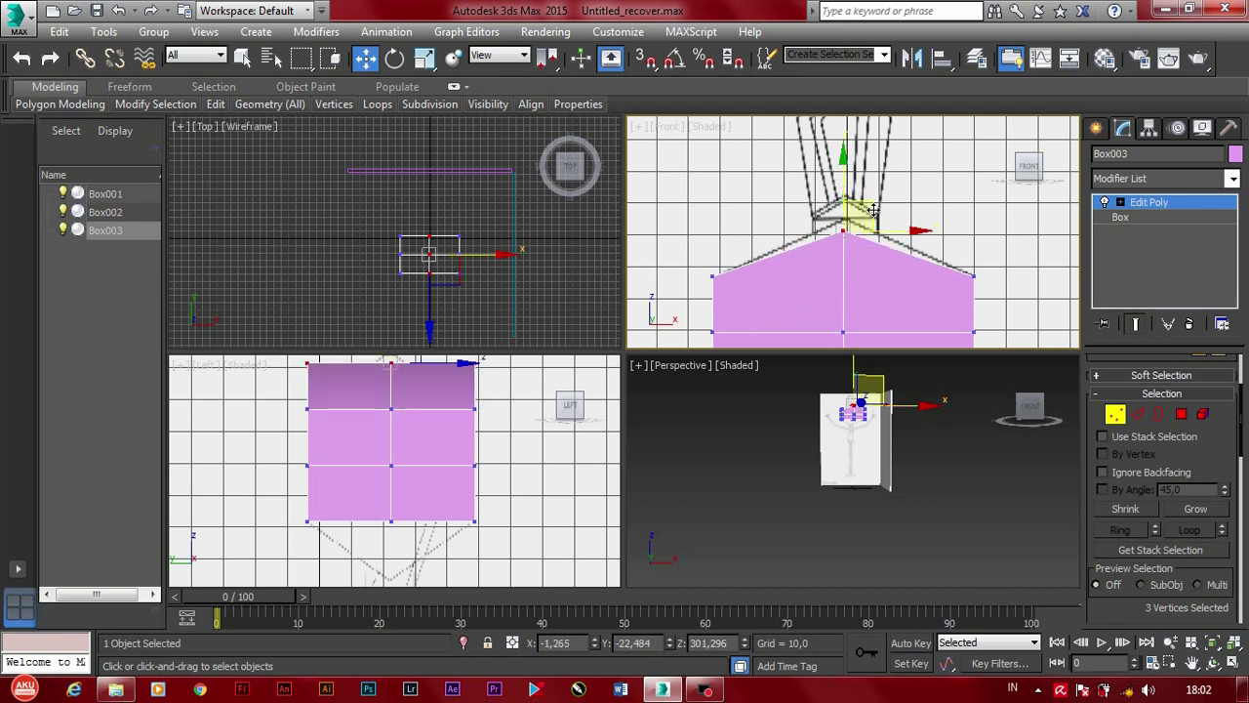
left_click(452, 263)
scroll(455, 263, "up", 4)
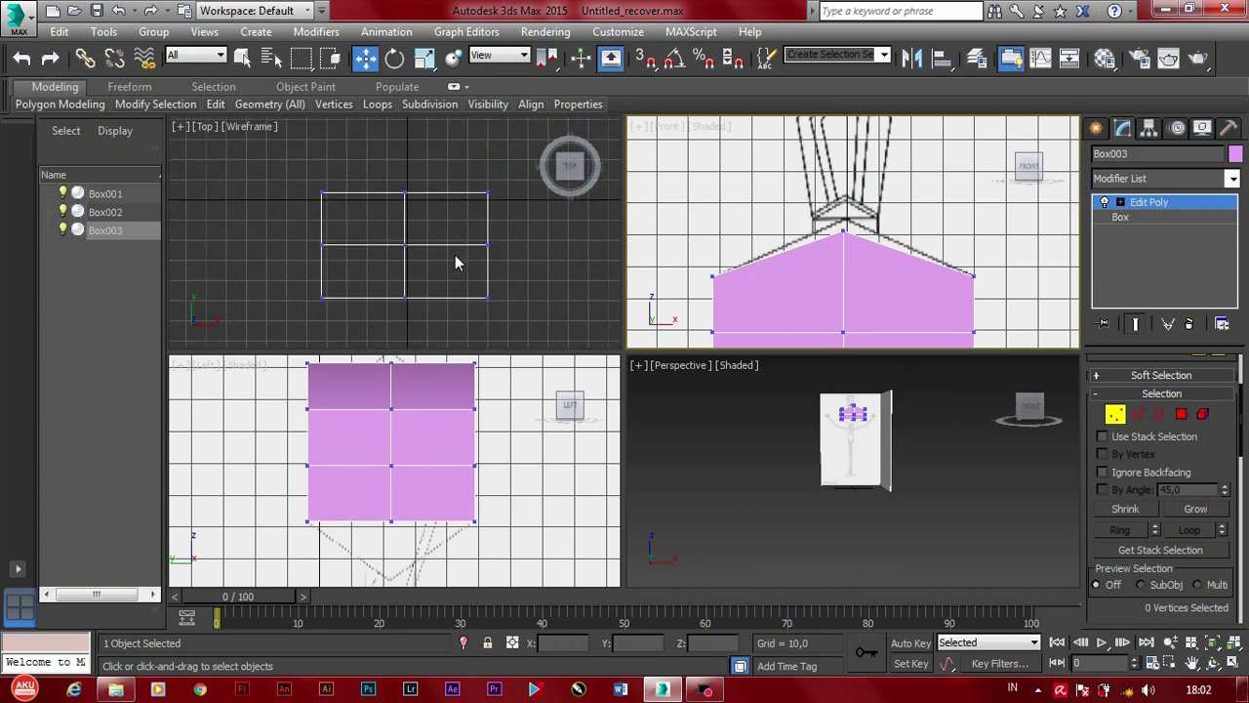
Step: Push Box003's top-centre peak vertices higher
left_click(406, 246)
scroll(843, 216, "up", 2)
scroll(844, 217, "up", 2)
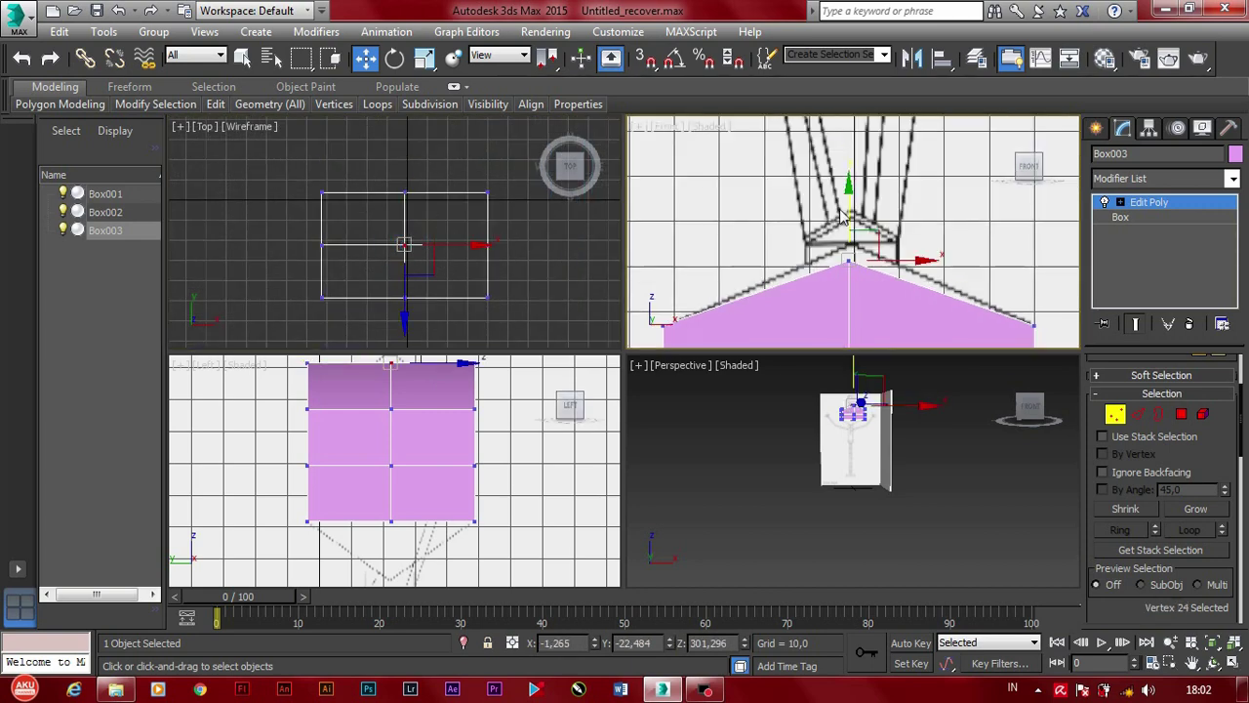
left_click_drag(851, 183, 853, 173)
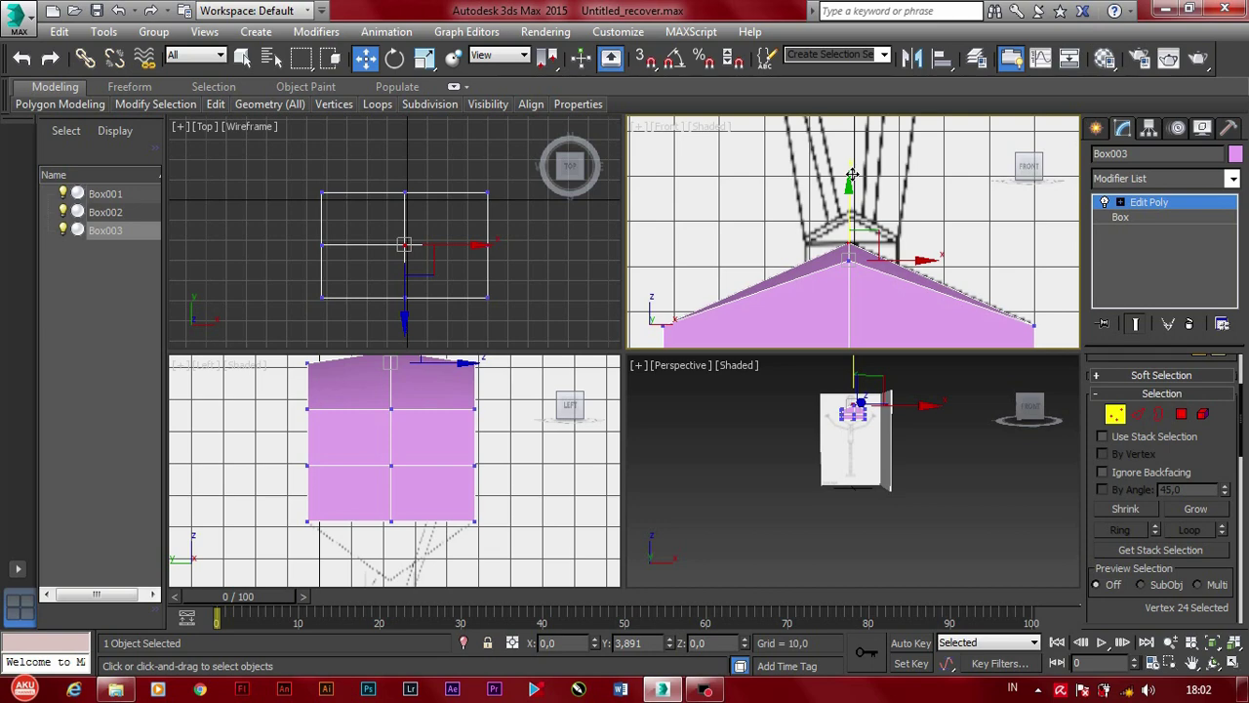
left_click_drag(852, 173, 852, 172)
scroll(851, 280, "down", 3)
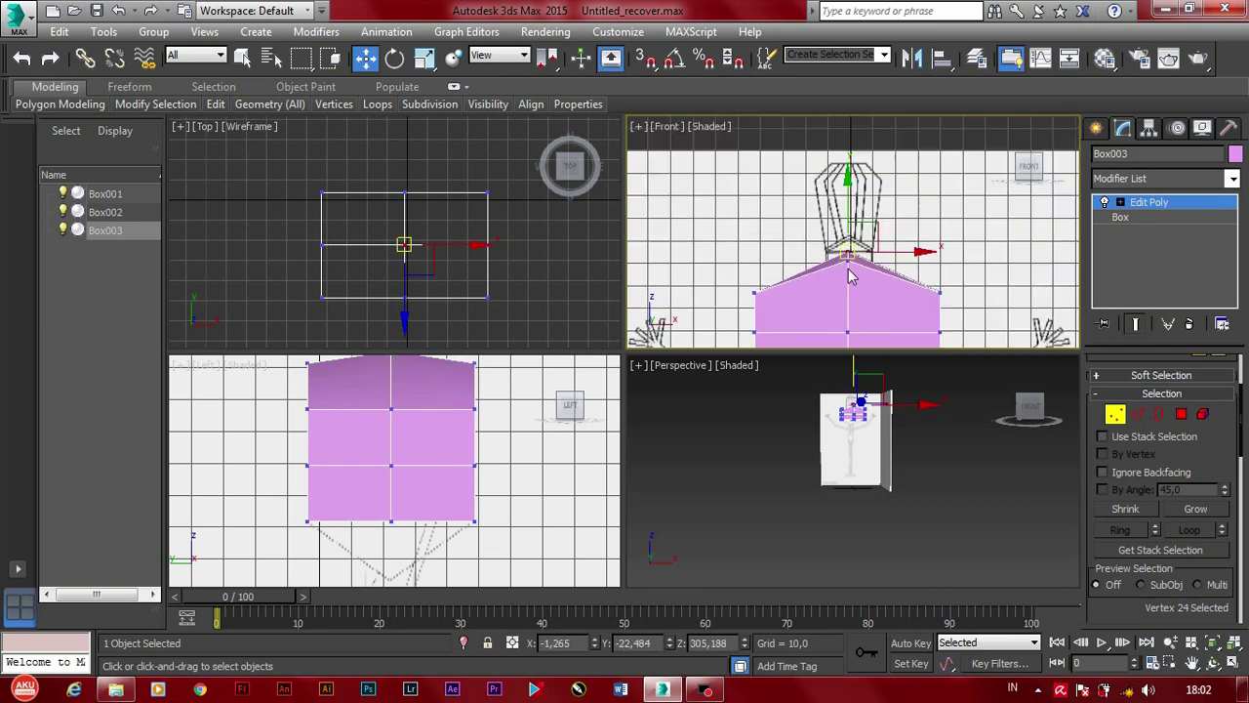
middle_click_drag(851, 283, 833, 265)
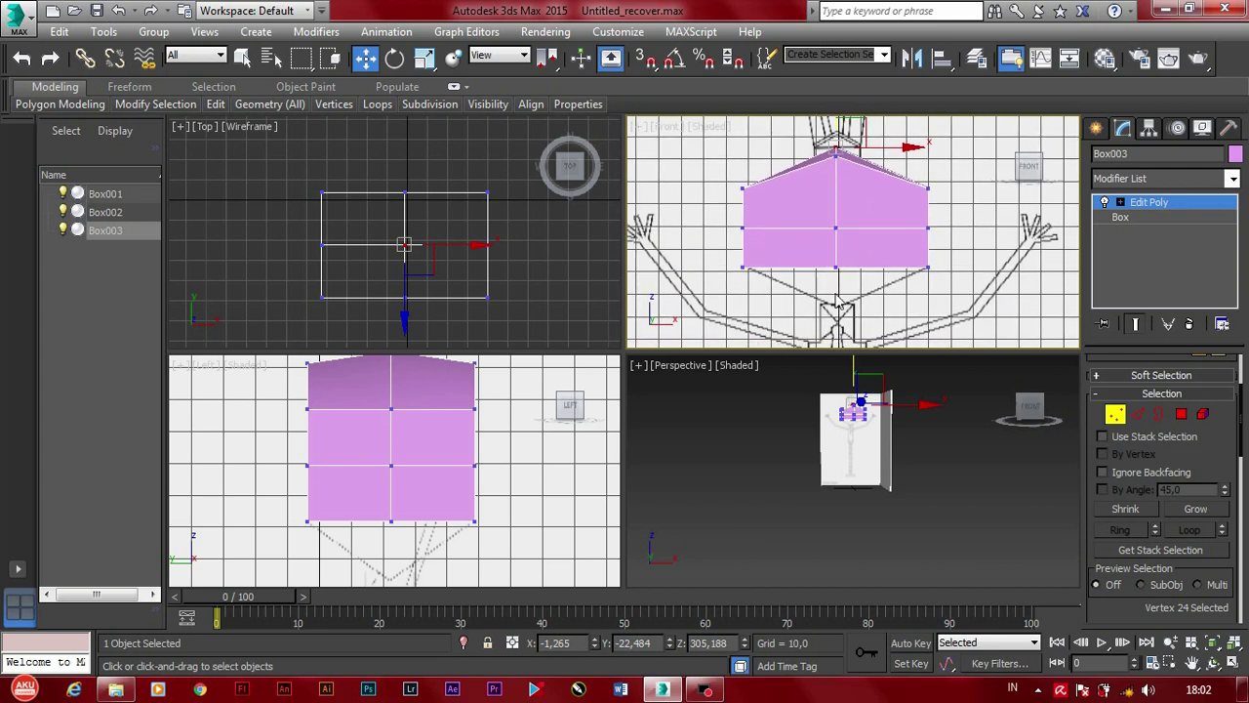
Step: Pull Box003's three bottom-centre vertices down into a V
left_click_drag(863, 295, 825, 259)
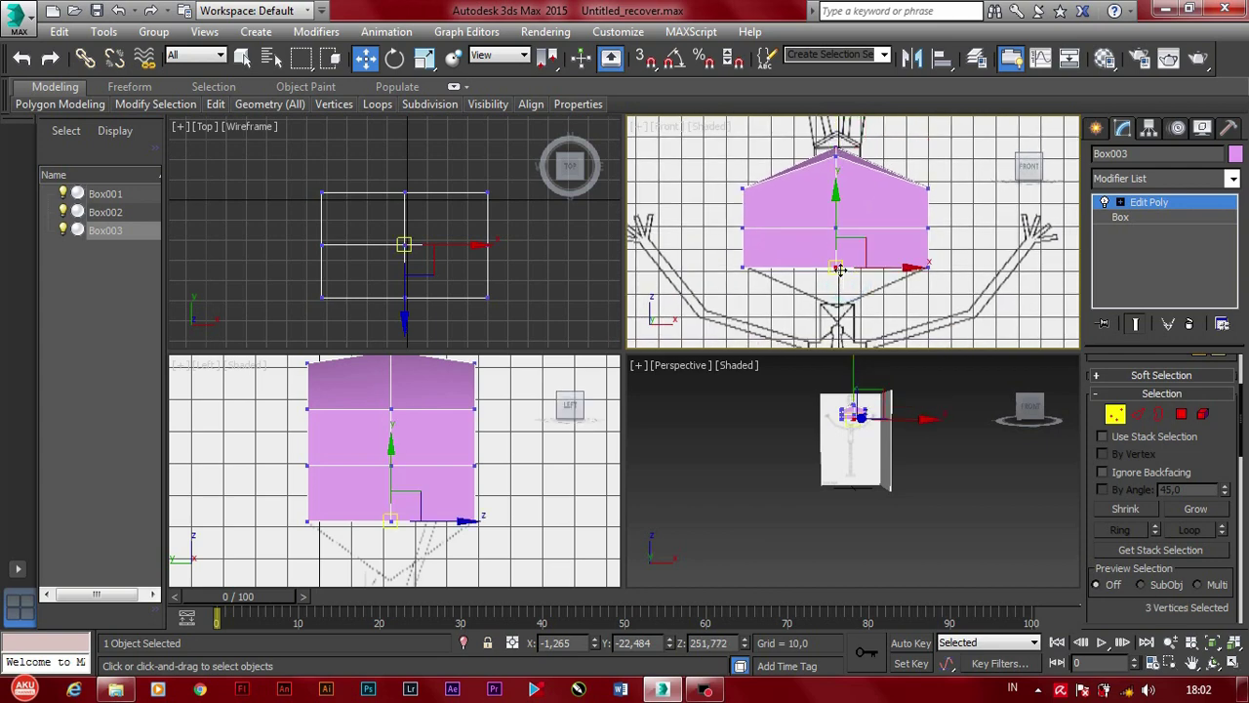
scroll(836, 253, "up", 3)
middle_click_drag(835, 253, 826, 180)
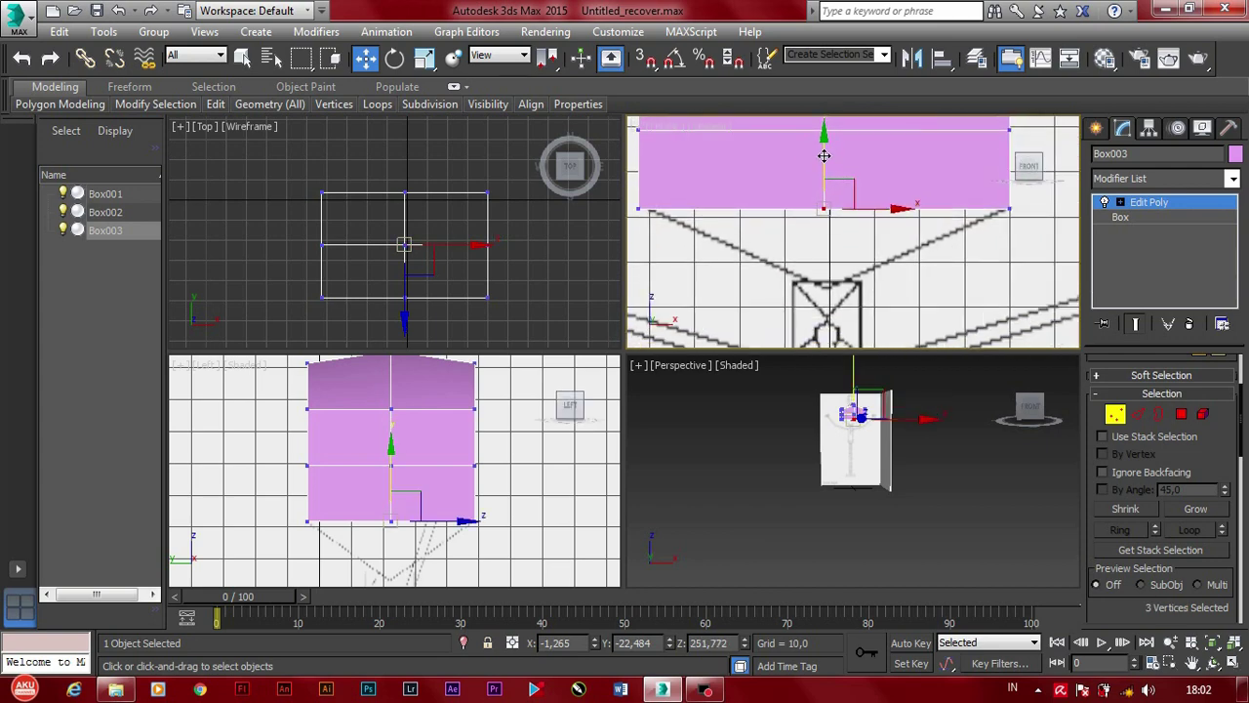
left_click_drag(825, 158, 830, 209)
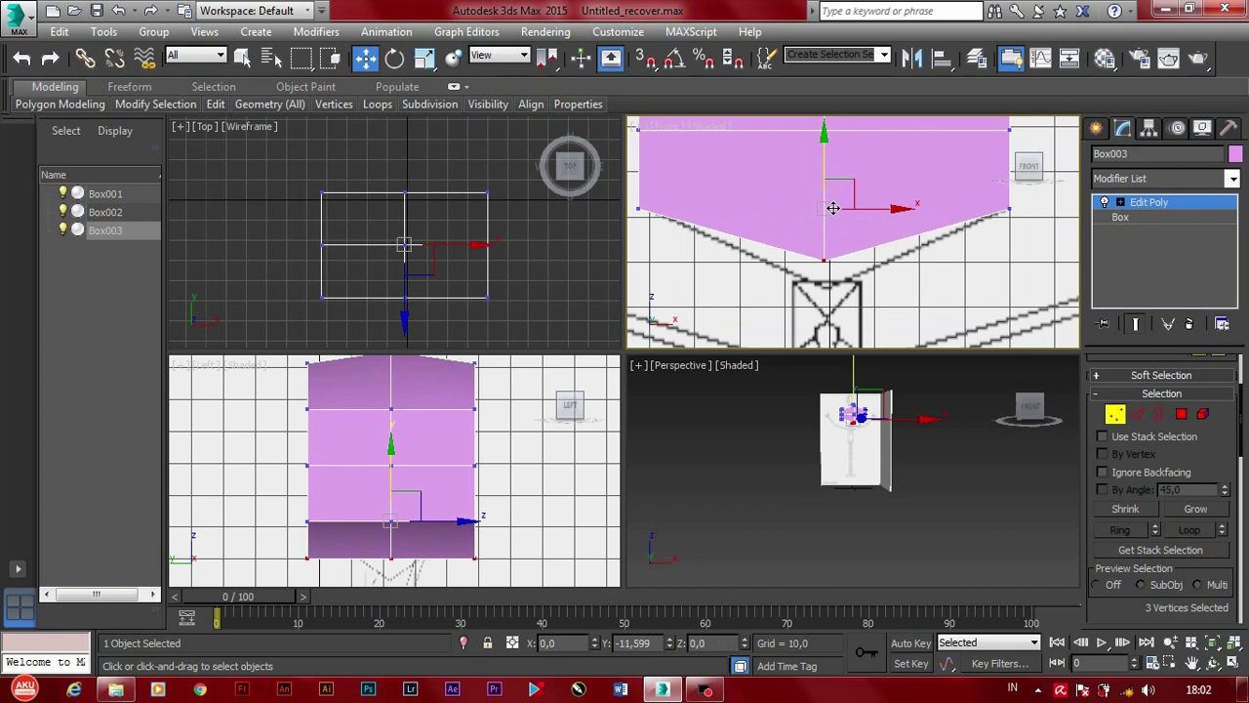
left_click(719, 283)
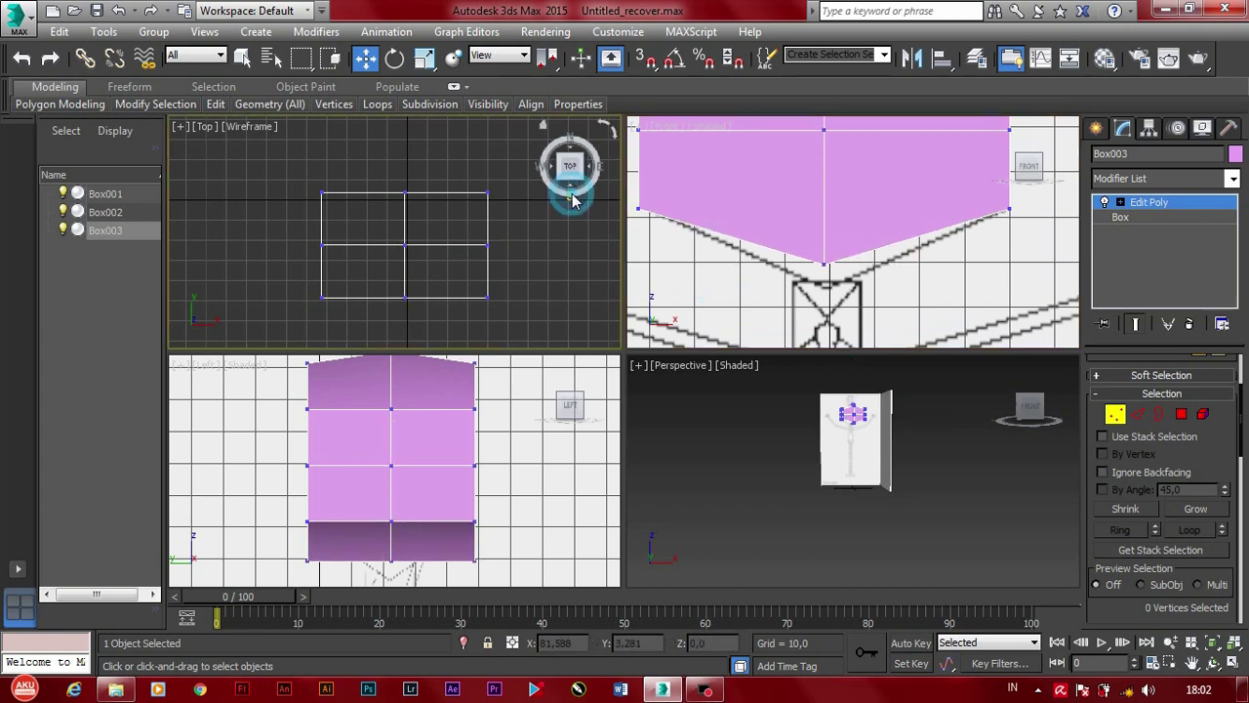
Step: Check the box from the top-left view and drag the bottom vertices further down
left_click_drag(573, 198, 573, 192)
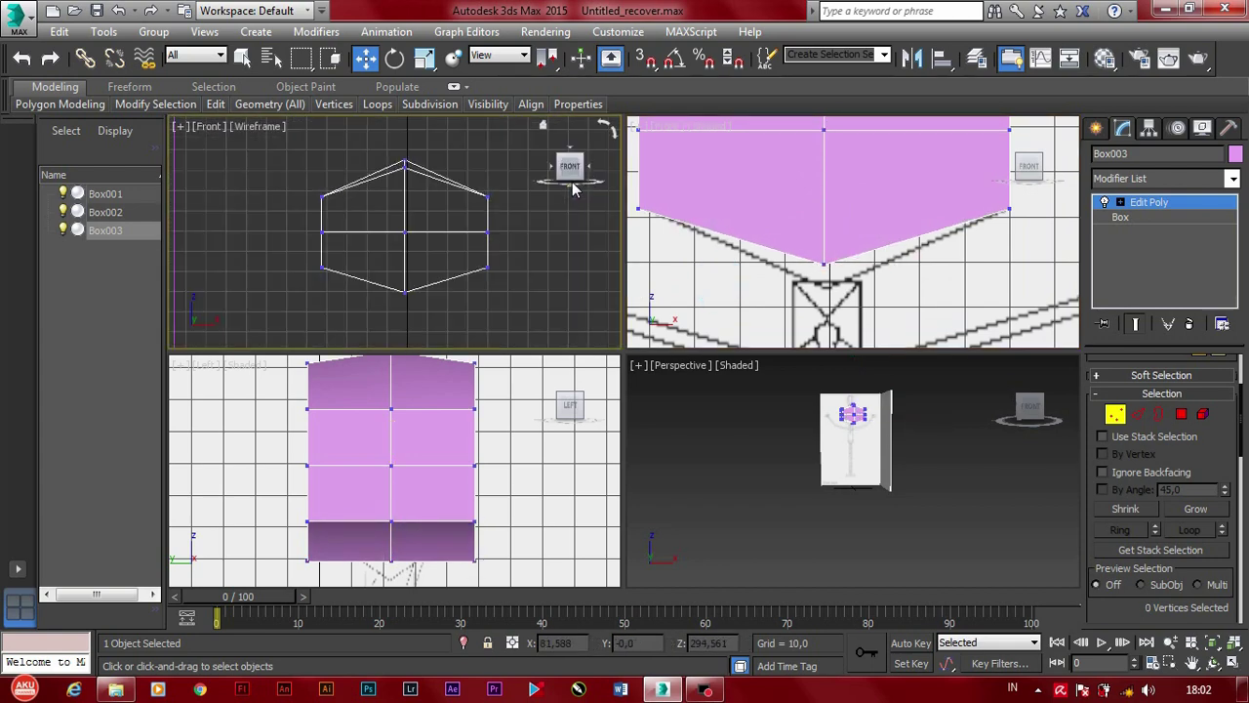
left_click(571, 167)
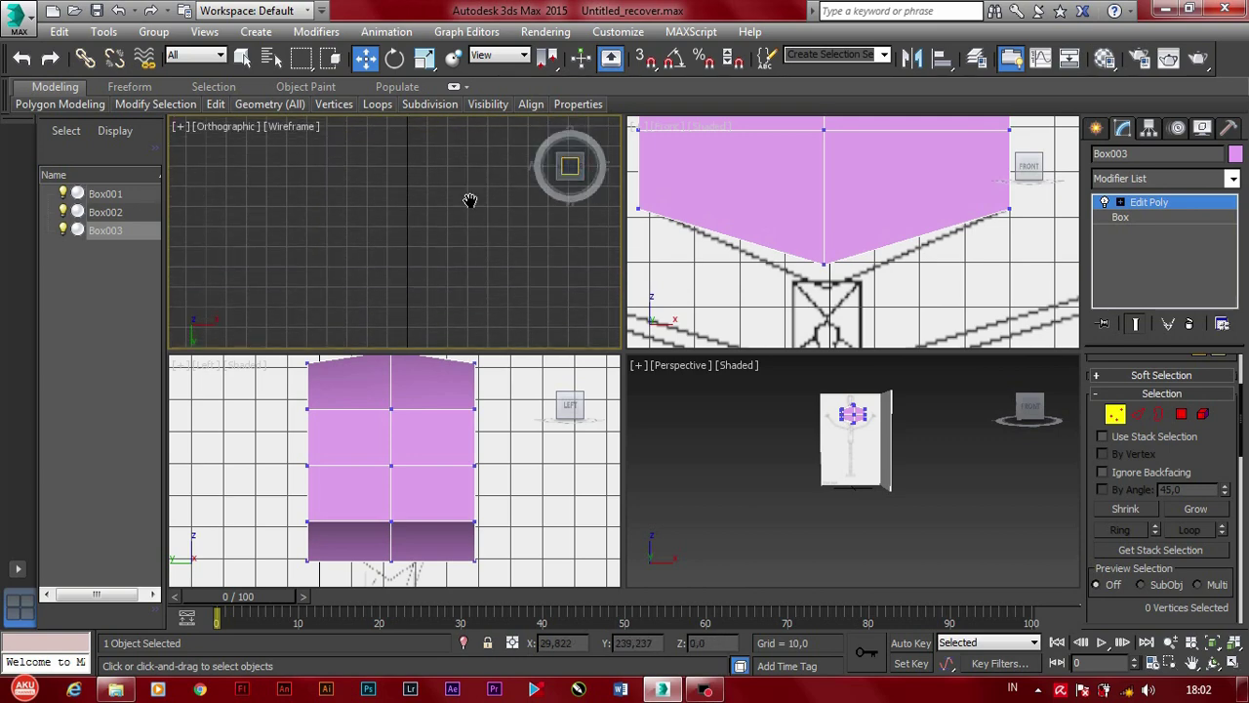
scroll(452, 195, "down", 2)
scroll(449, 205, "down", 2)
scroll(445, 215, "down", 2)
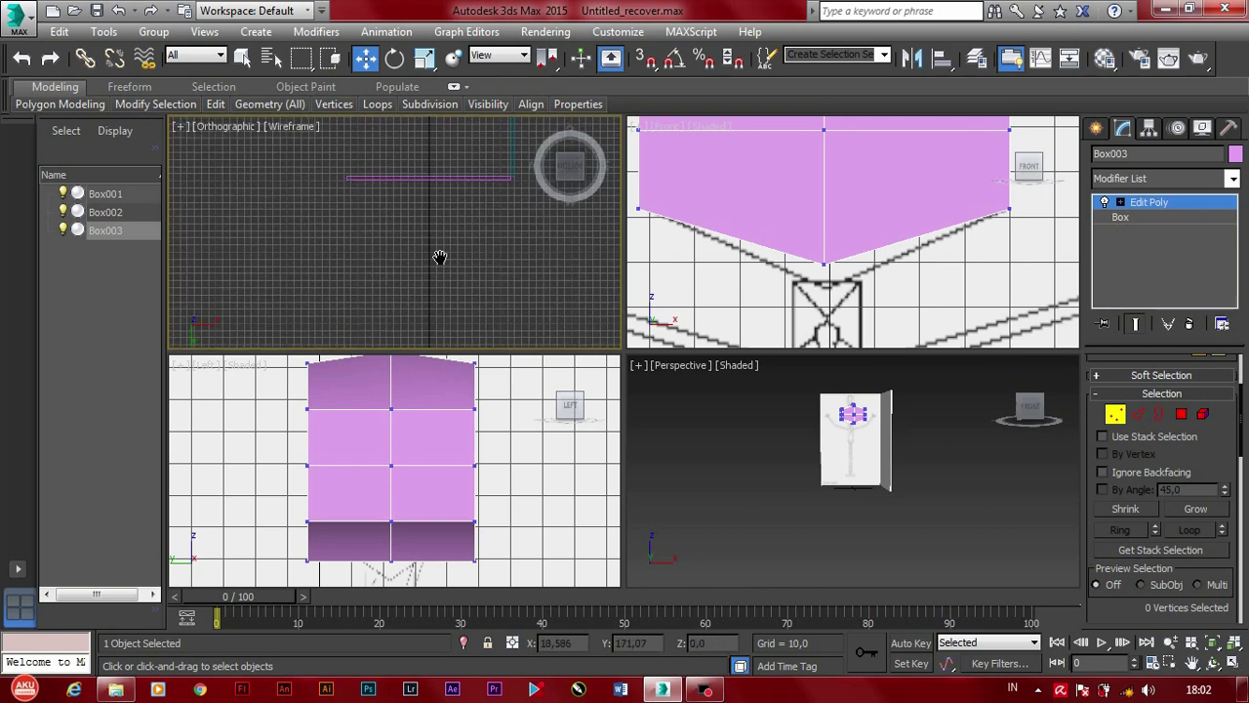
middle_click_drag(438, 256, 435, 203, "alt")
scroll(434, 203, "up", 3)
scroll(417, 235, "up", 3)
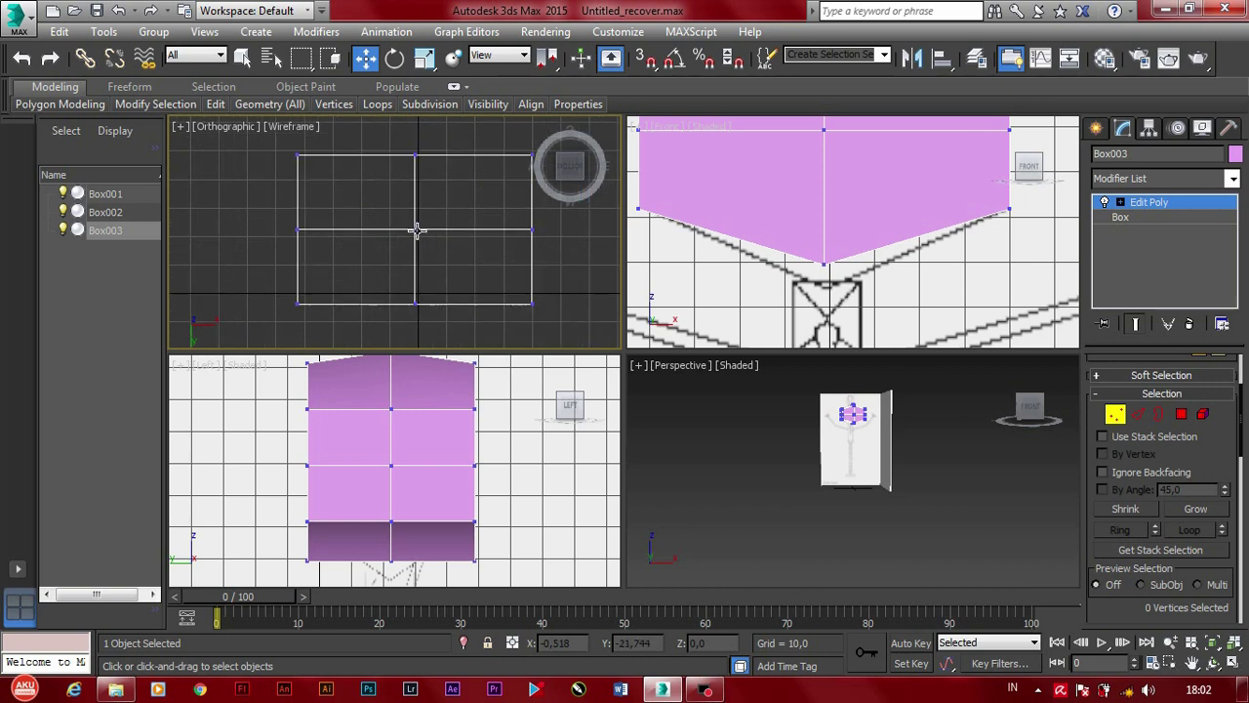
left_click(416, 229)
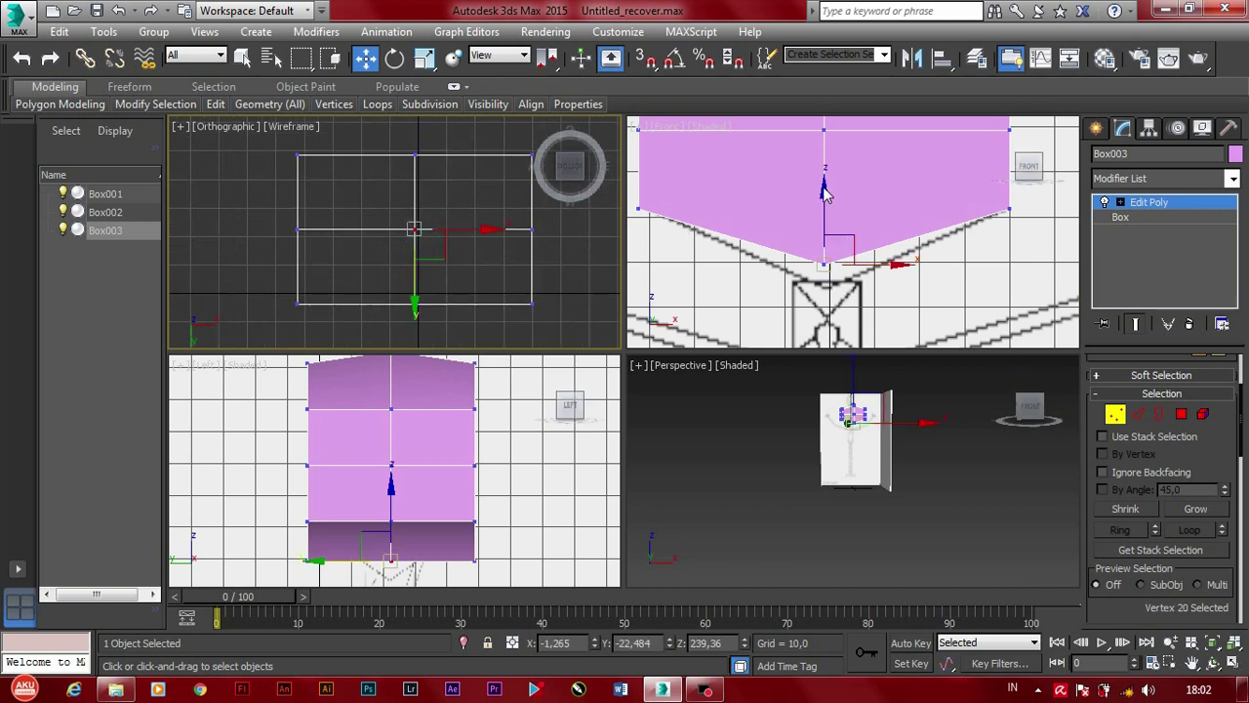
left_click_drag(823, 196, 826, 222)
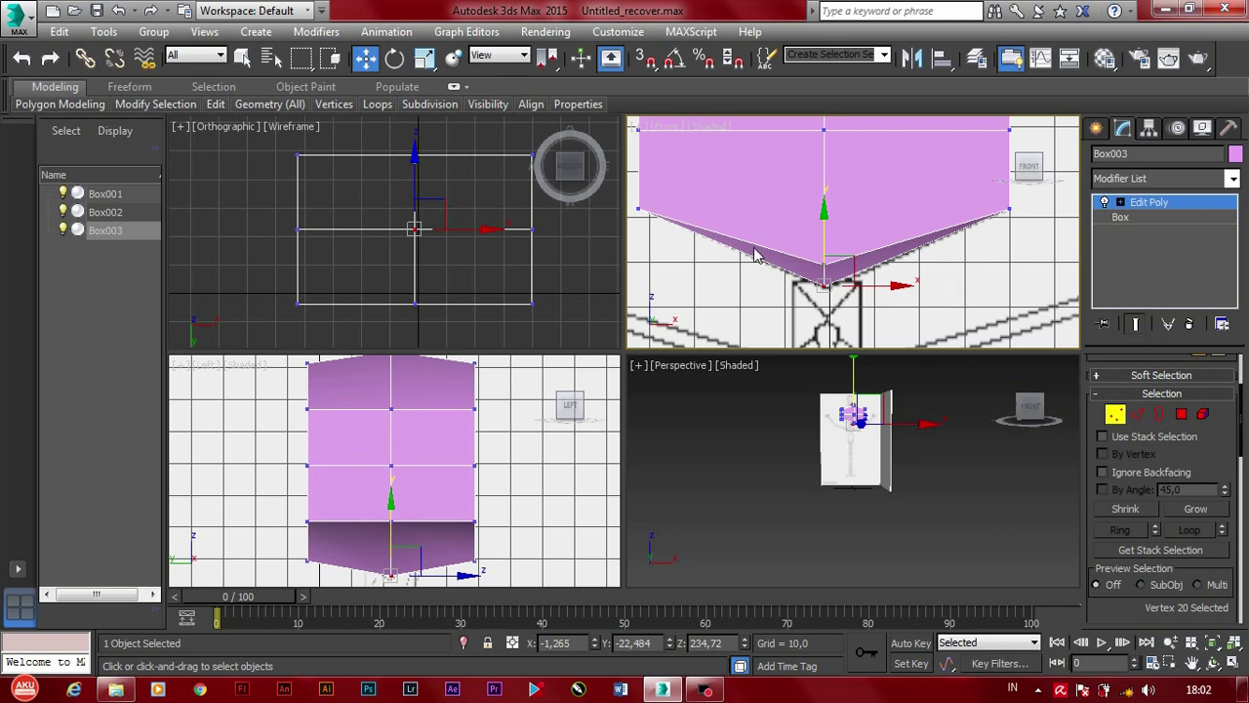
Step: Orbit and zoom the views onto Box003 to inspect its hexagonal outline
left_click_drag(571, 176, 574, 151)
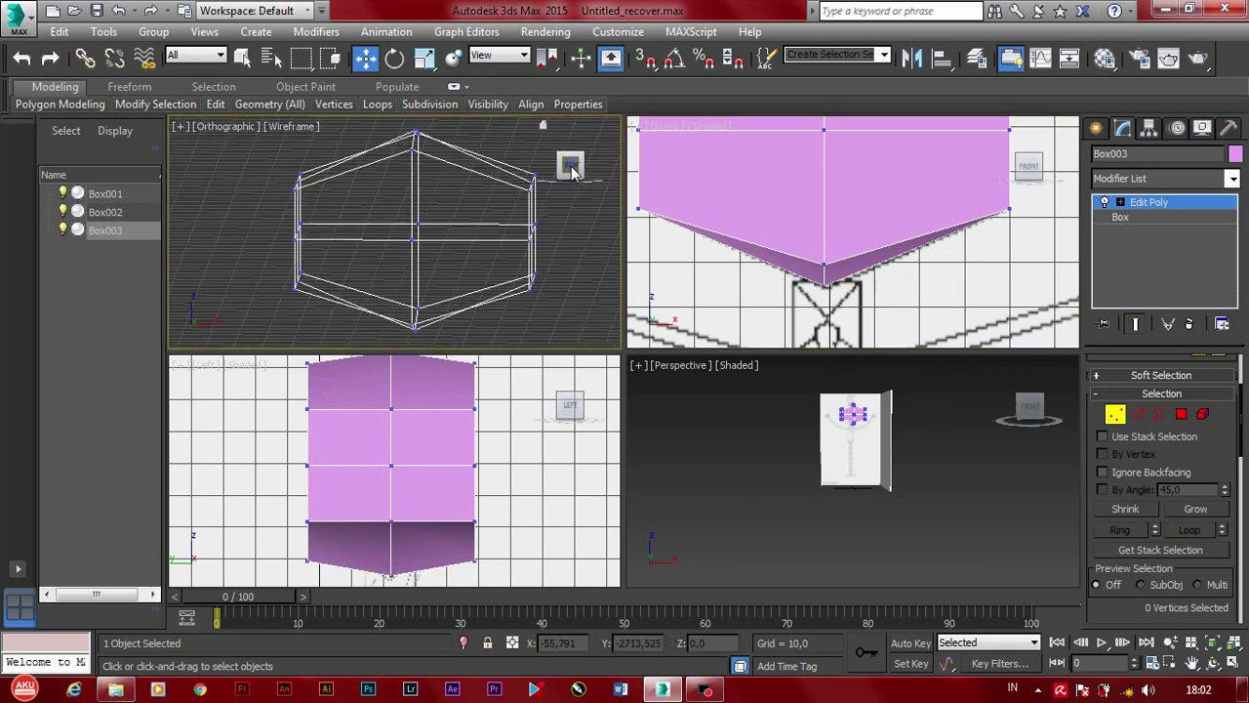
left_click(573, 155)
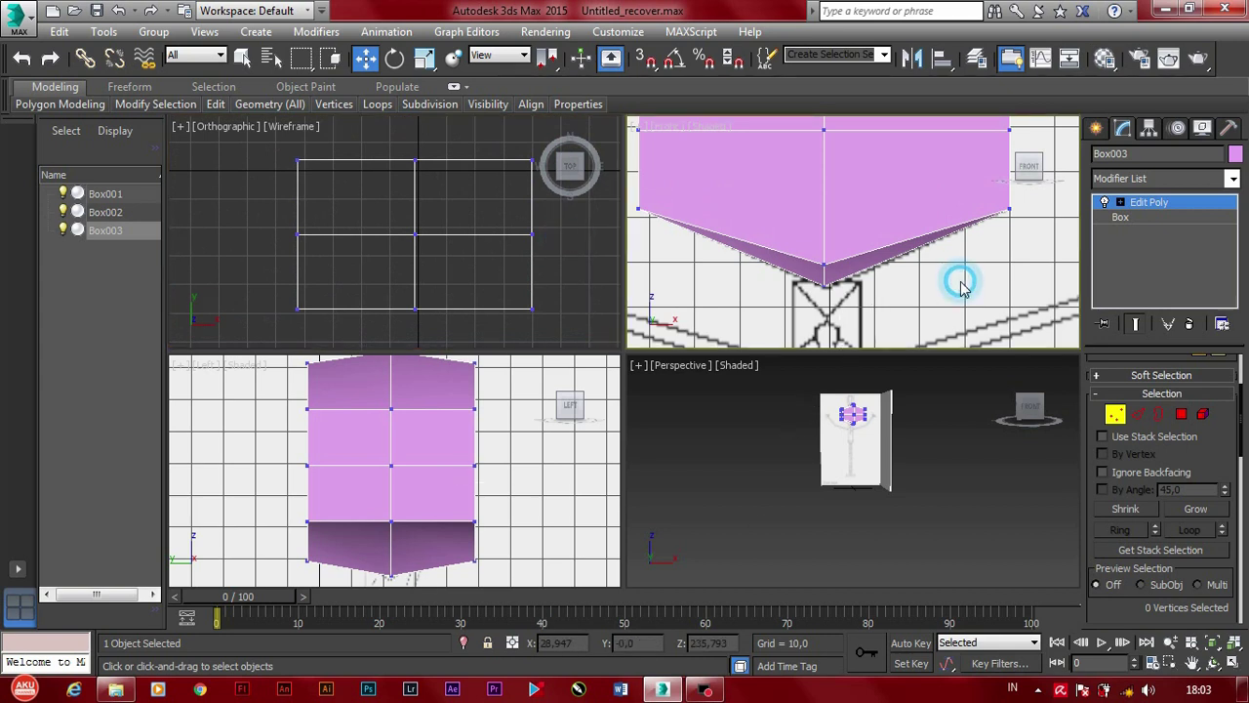
key("z")
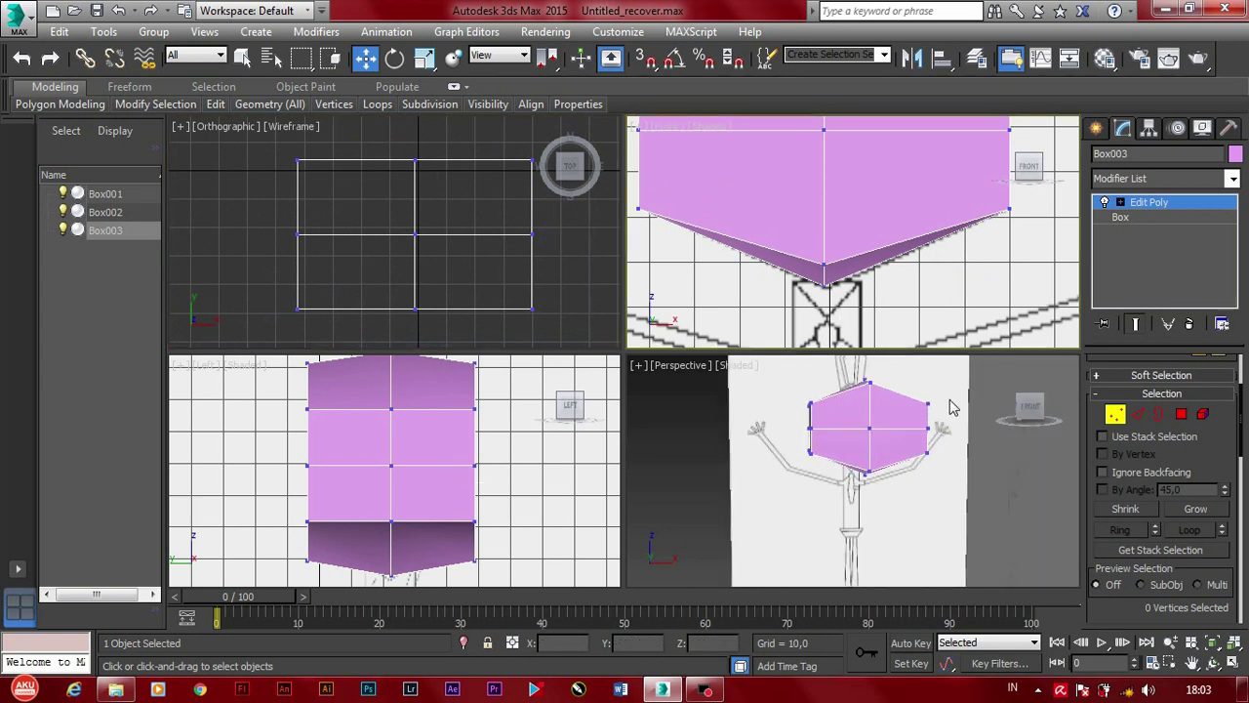
middle_click_drag(952, 408, 863, 435)
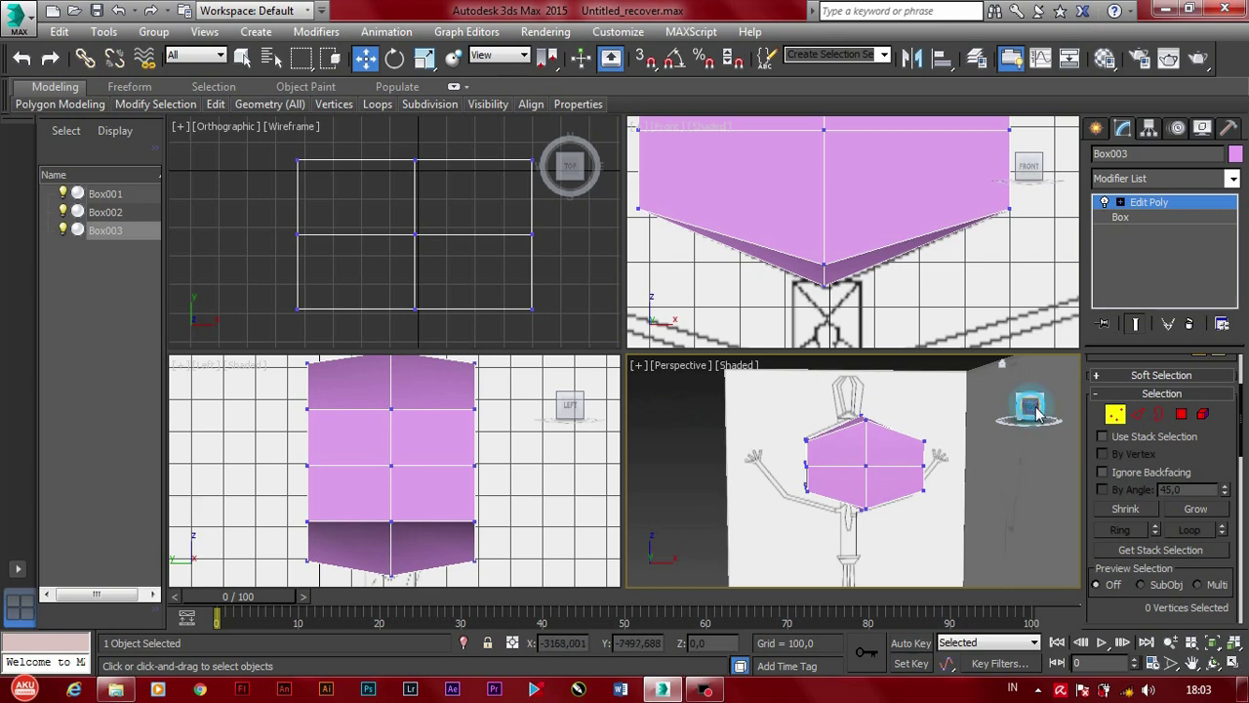
left_click_drag(1037, 414, 1031, 405)
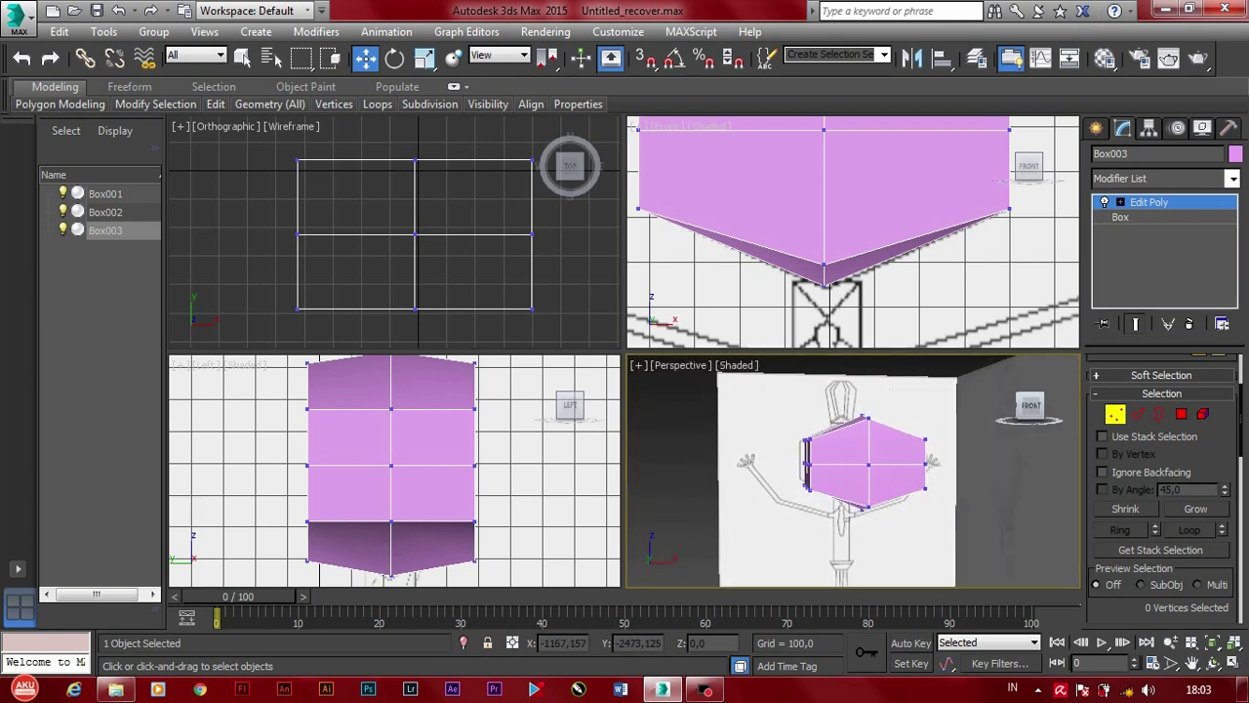
left_click(115, 689)
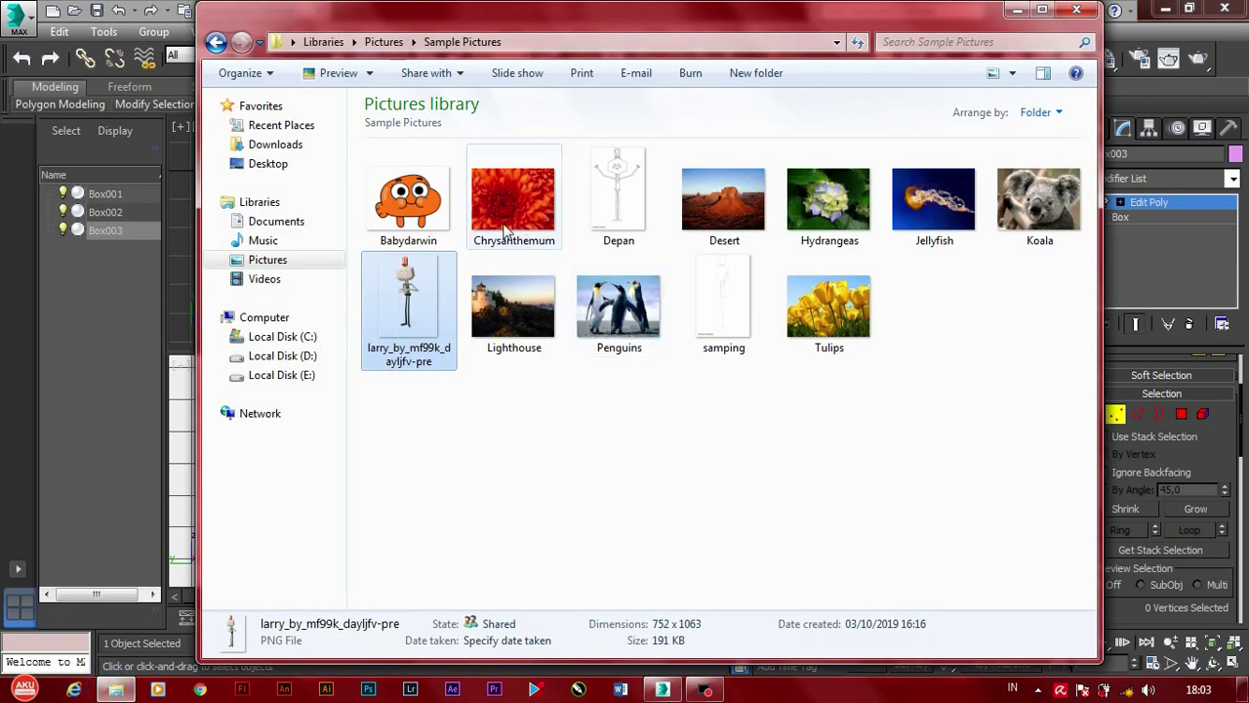
double_click(408, 297)
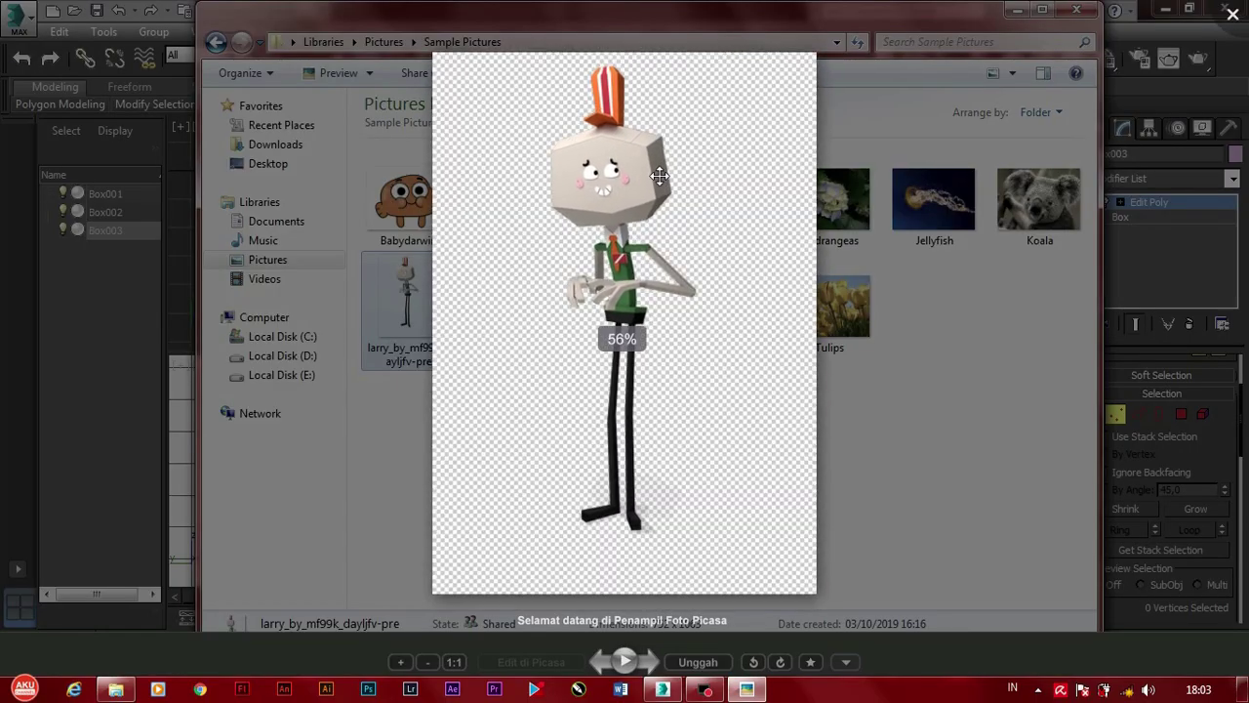
scroll(660, 175, "up", 2)
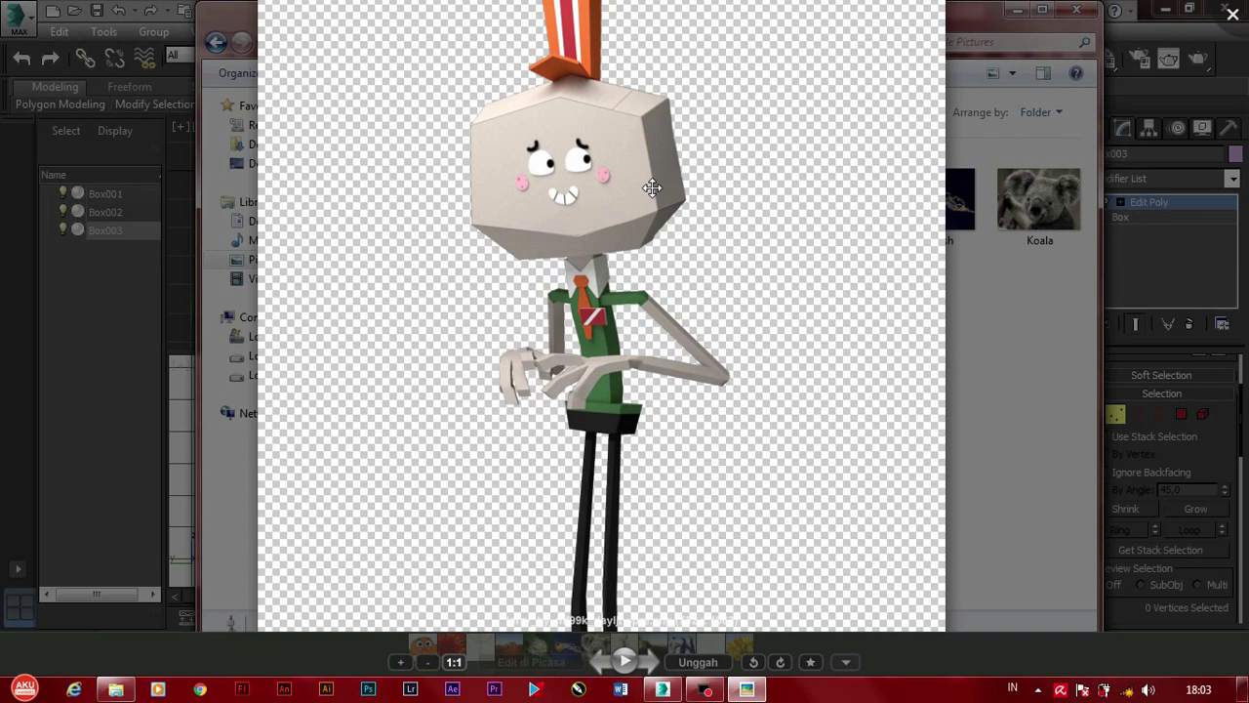
left_click(1233, 15)
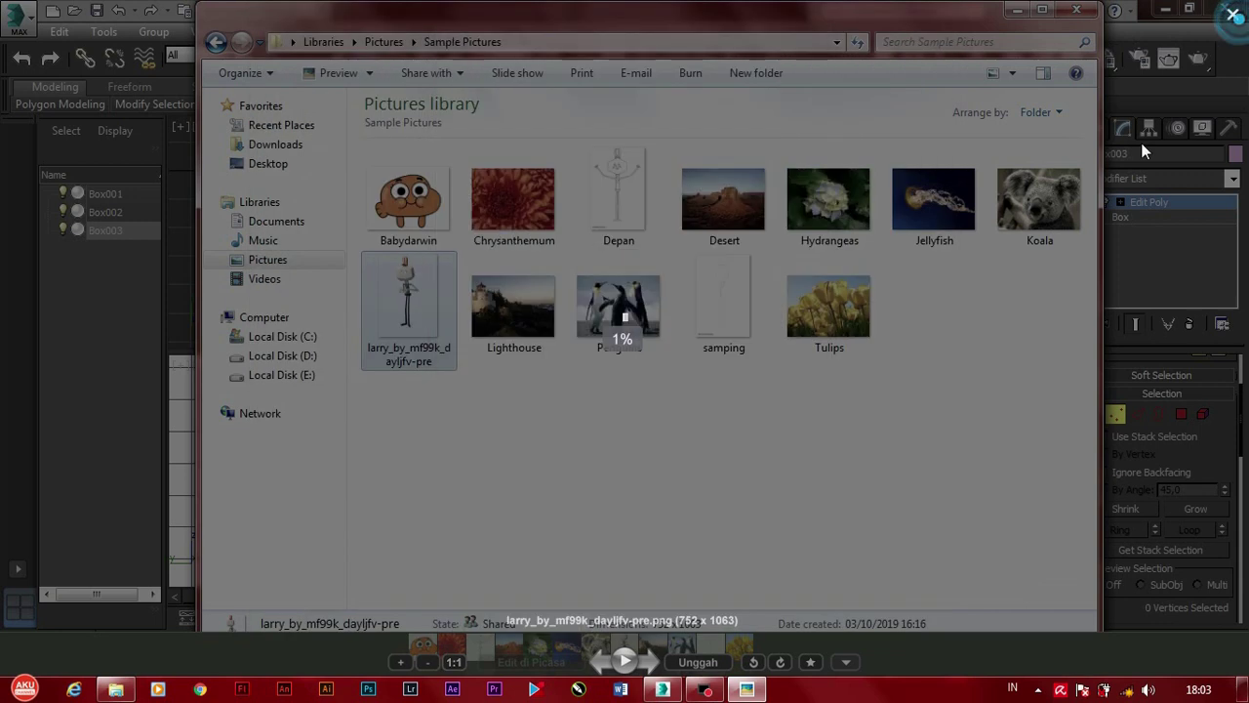
left_click(1172, 168)
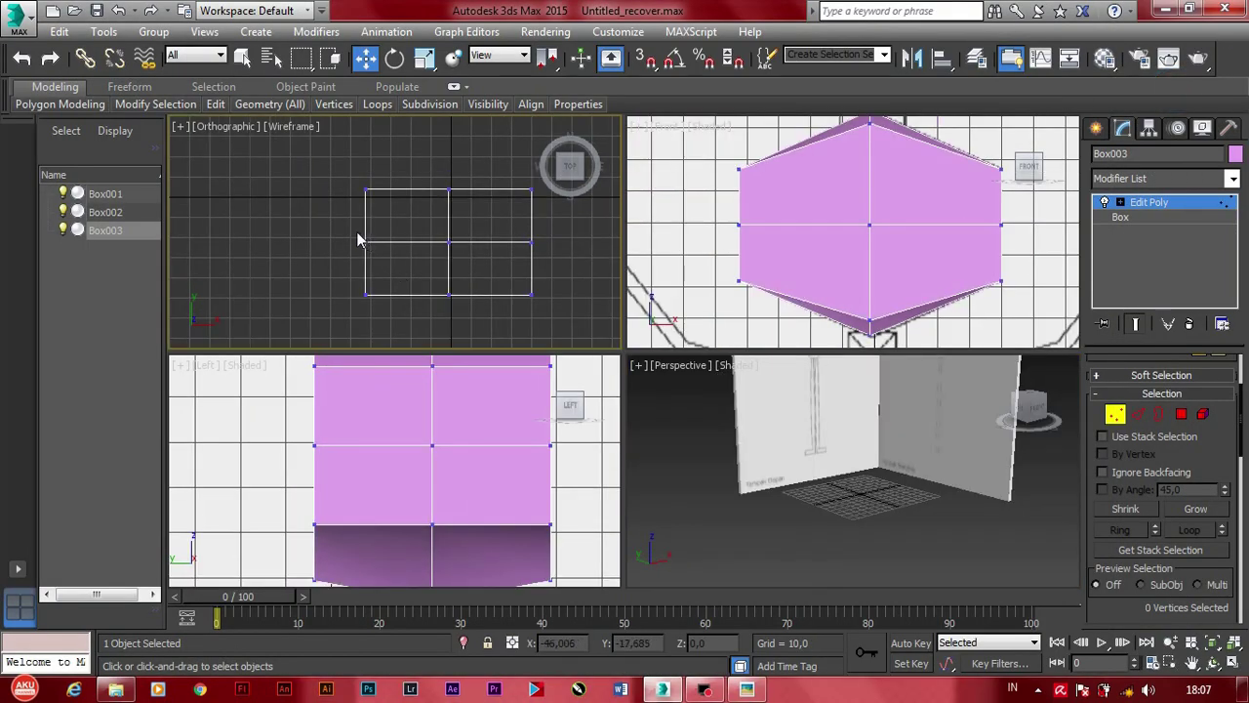
Step: Move the head's left column of vertices inward along X
right_click(573, 461)
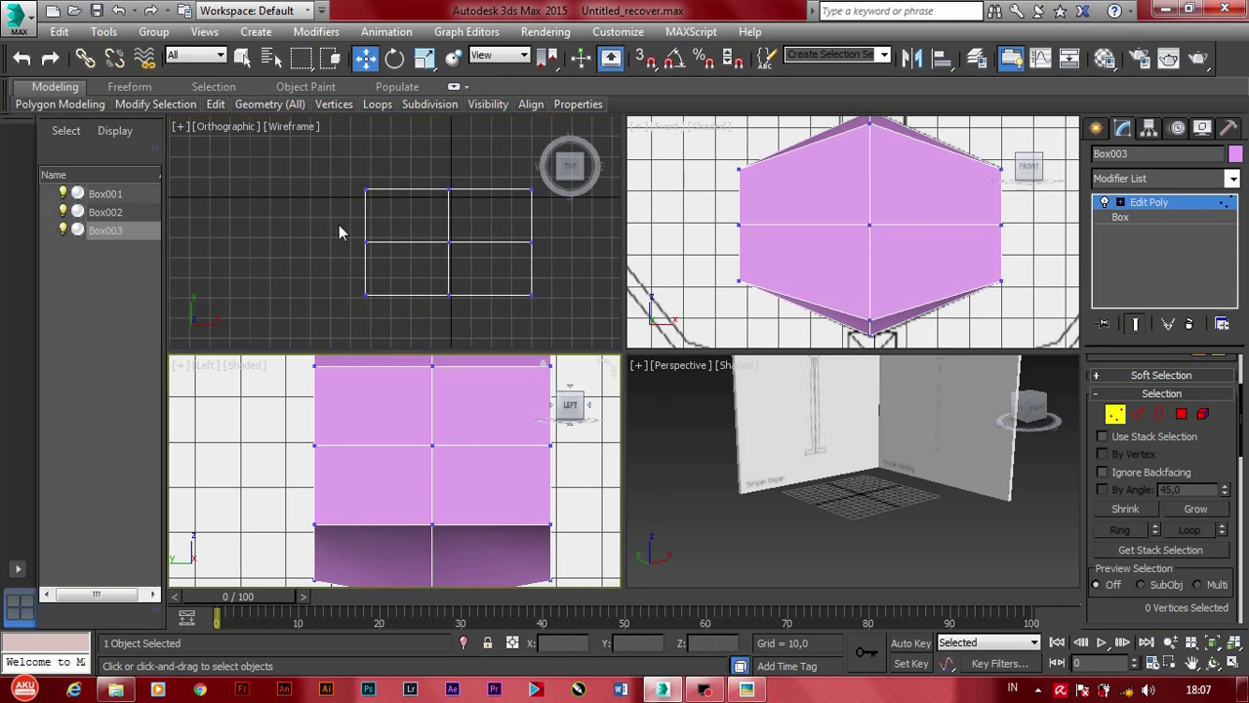
left_click_drag(338, 226, 393, 256)
scroll(349, 237, "up", 3)
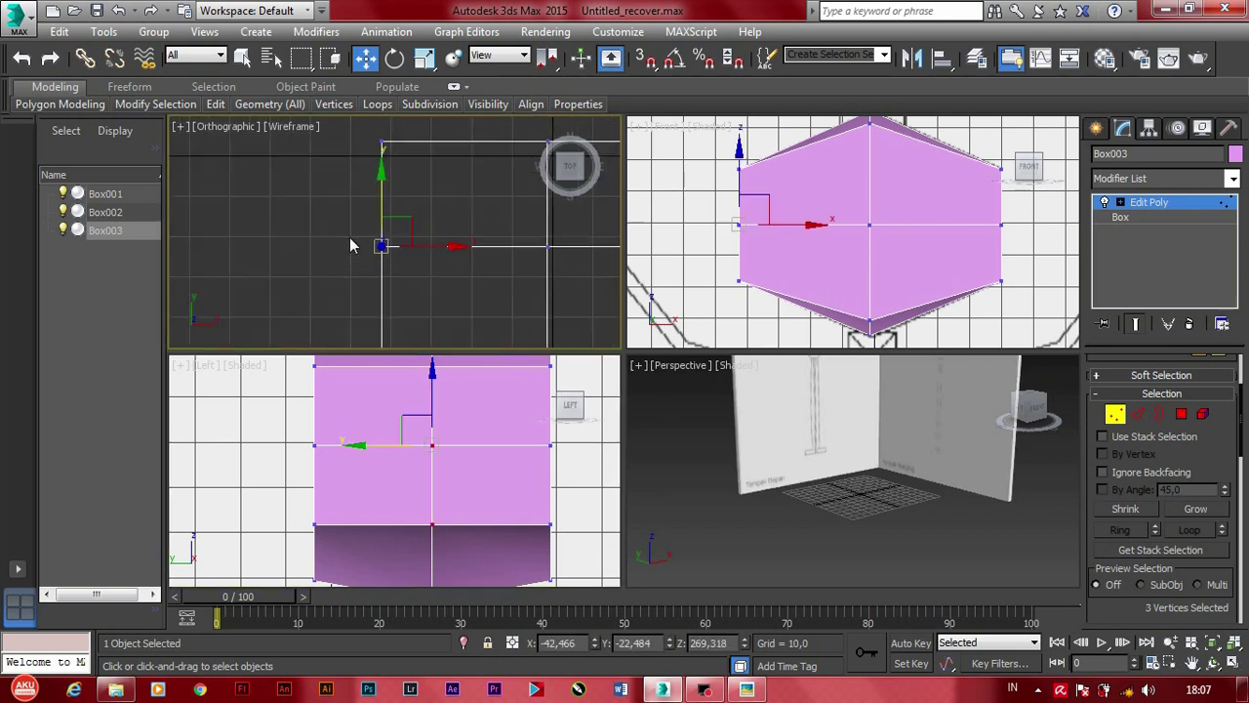
mouse_move(349, 238)
middle_mouse_down()
mouse_move(429, 255)
mouse_move(406, 258)
middle_mouse_up()
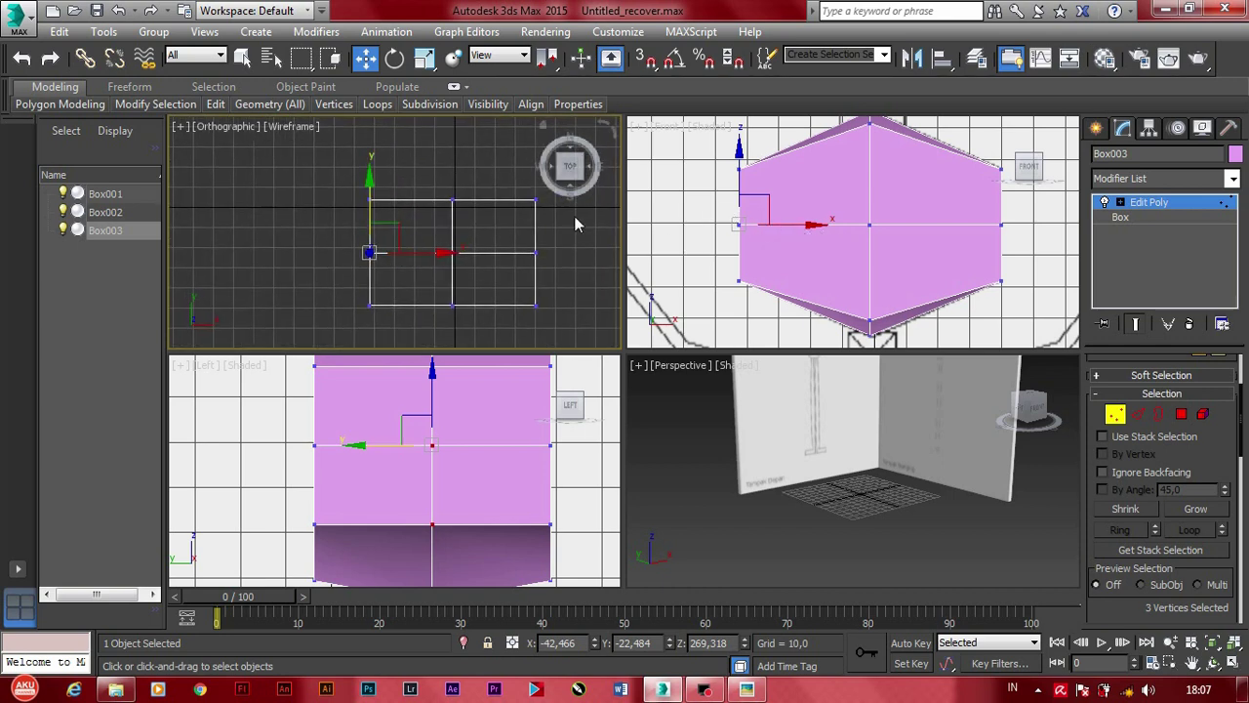
left_click_drag(326, 158, 405, 331)
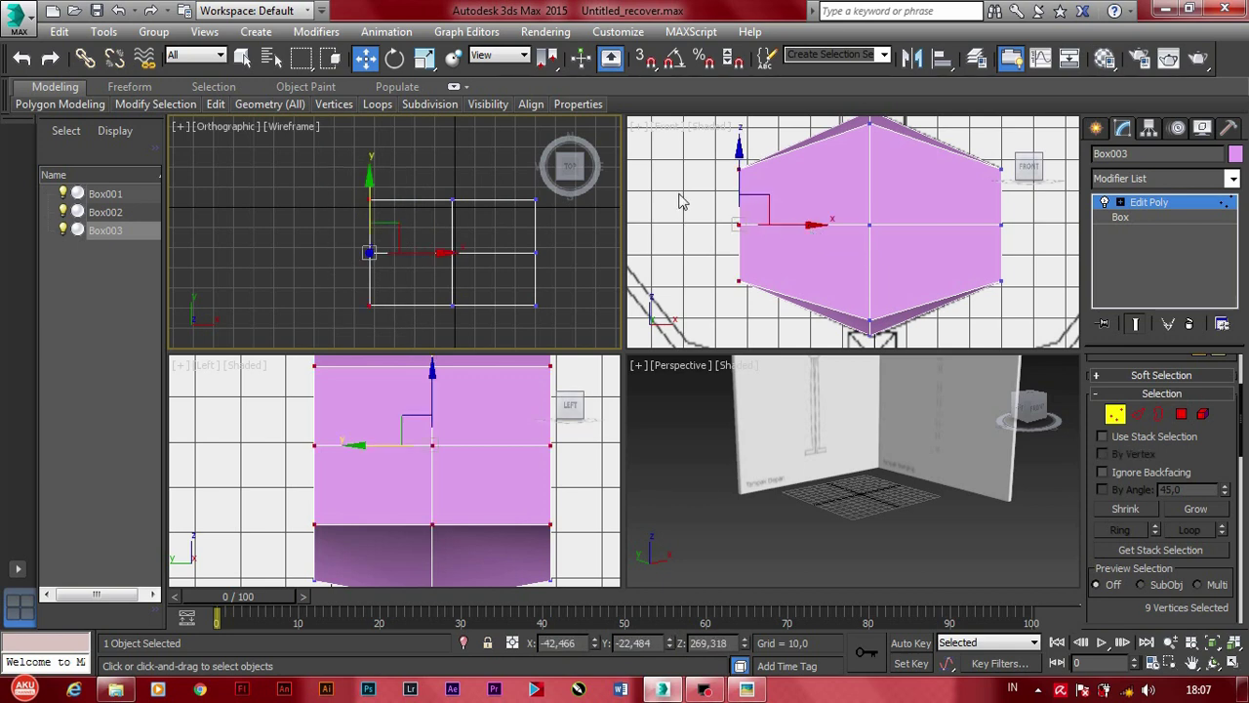
left_click(815, 226)
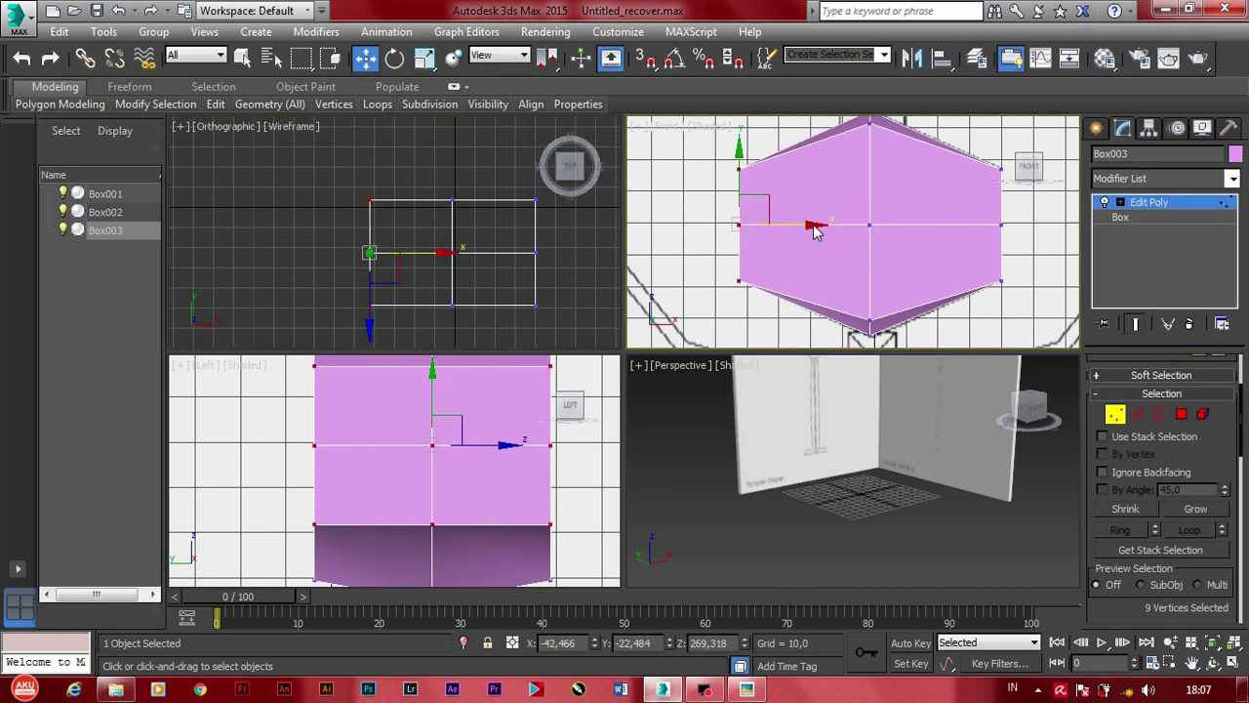
left_click_drag(815, 226, 832, 228)
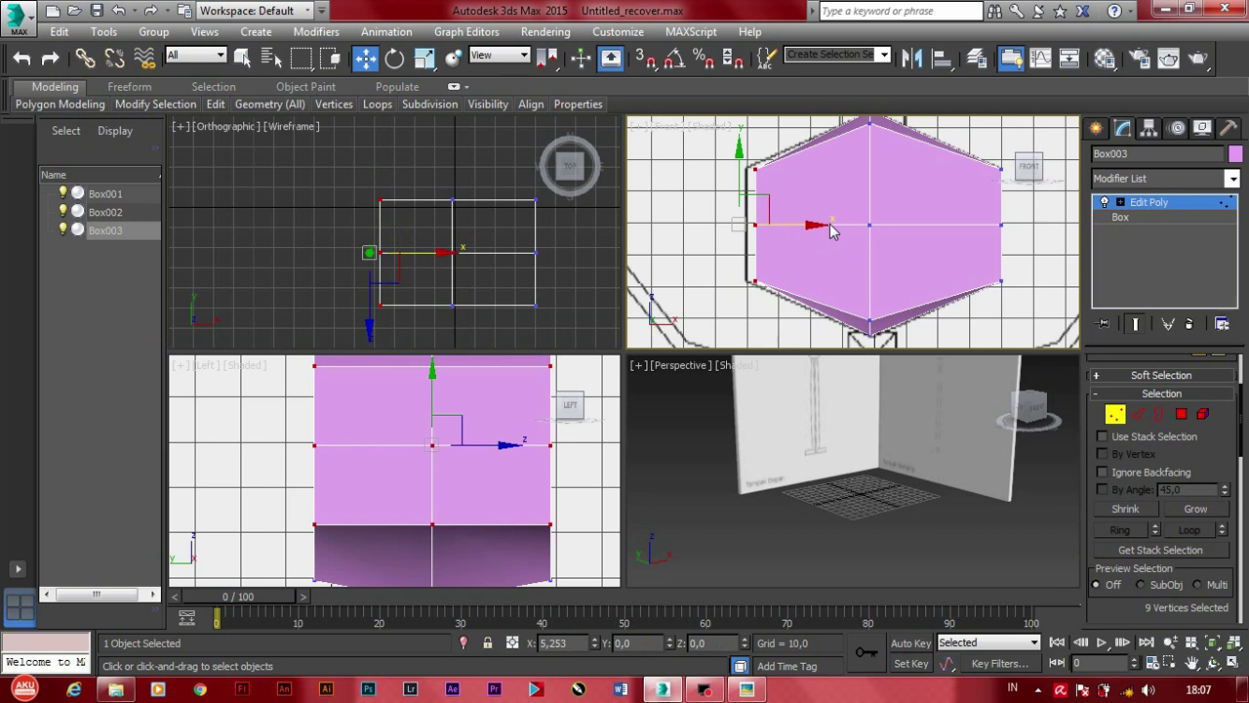
left_click(717, 224)
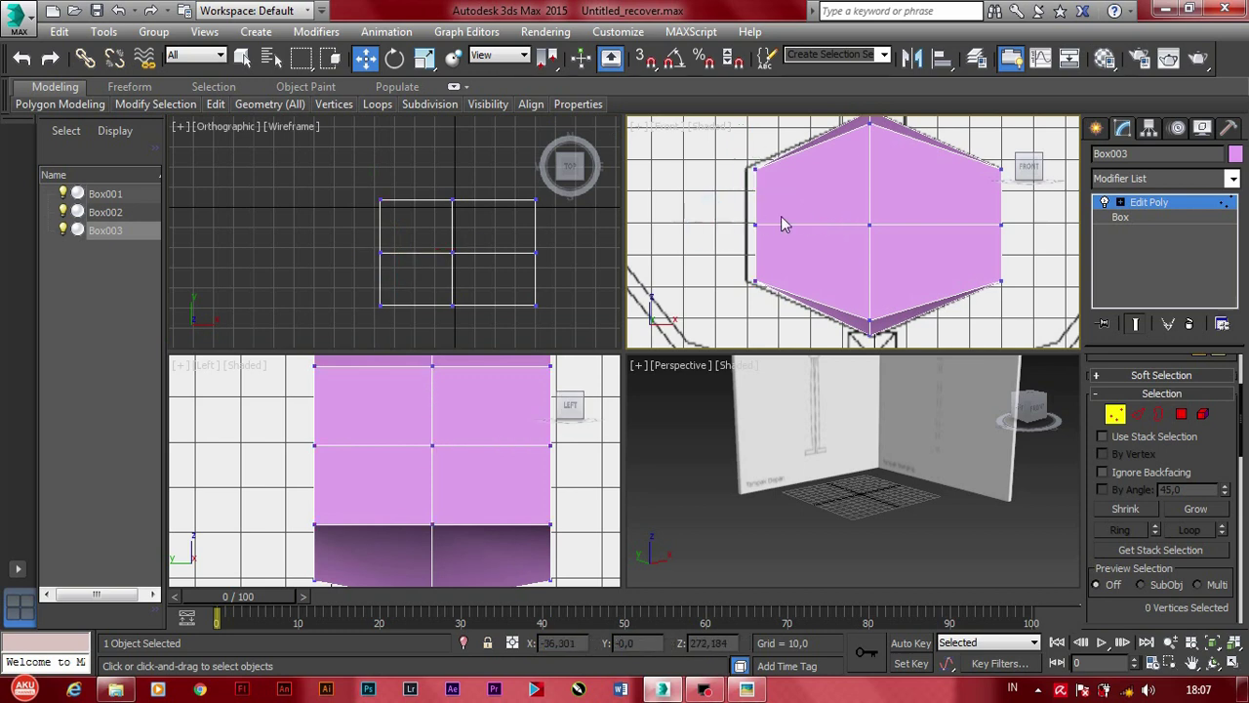
Step: Push the head's left-middle vertices outward to angle the left side
middle_click_drag(788, 223, 799, 229)
scroll(799, 230, "up", 4)
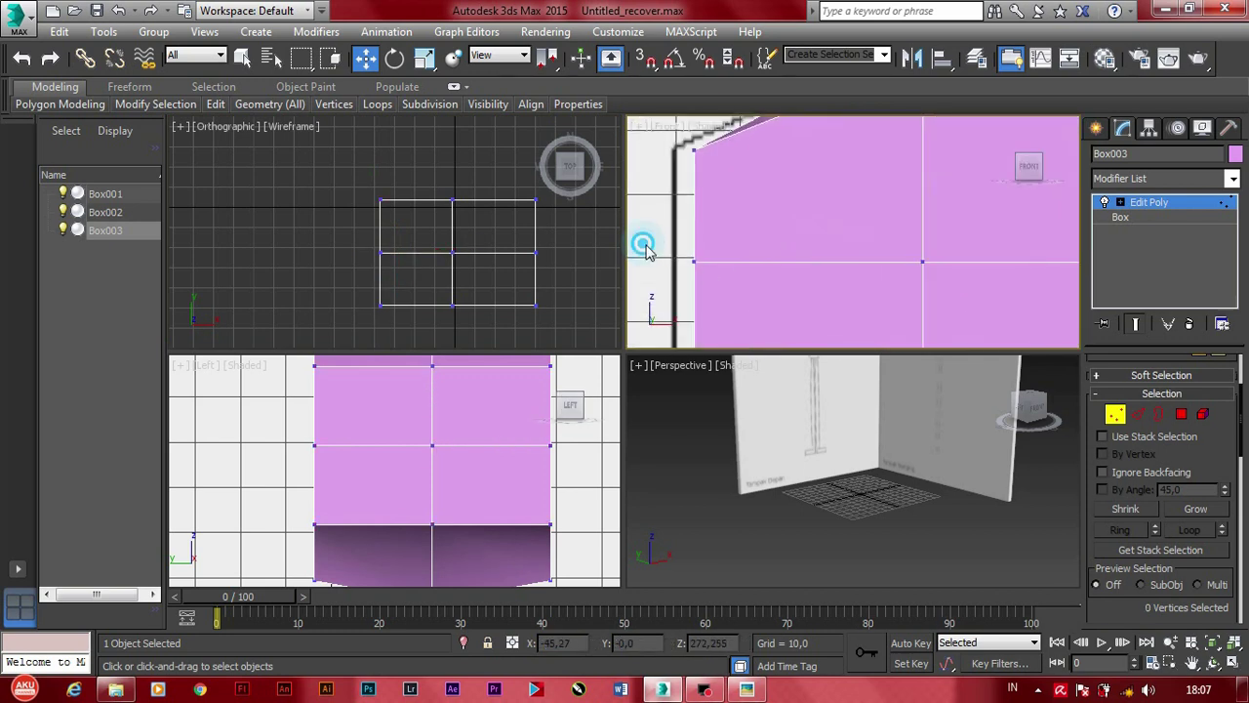
left_click_drag(642, 243, 718, 279)
left_click_drag(346, 232, 420, 267)
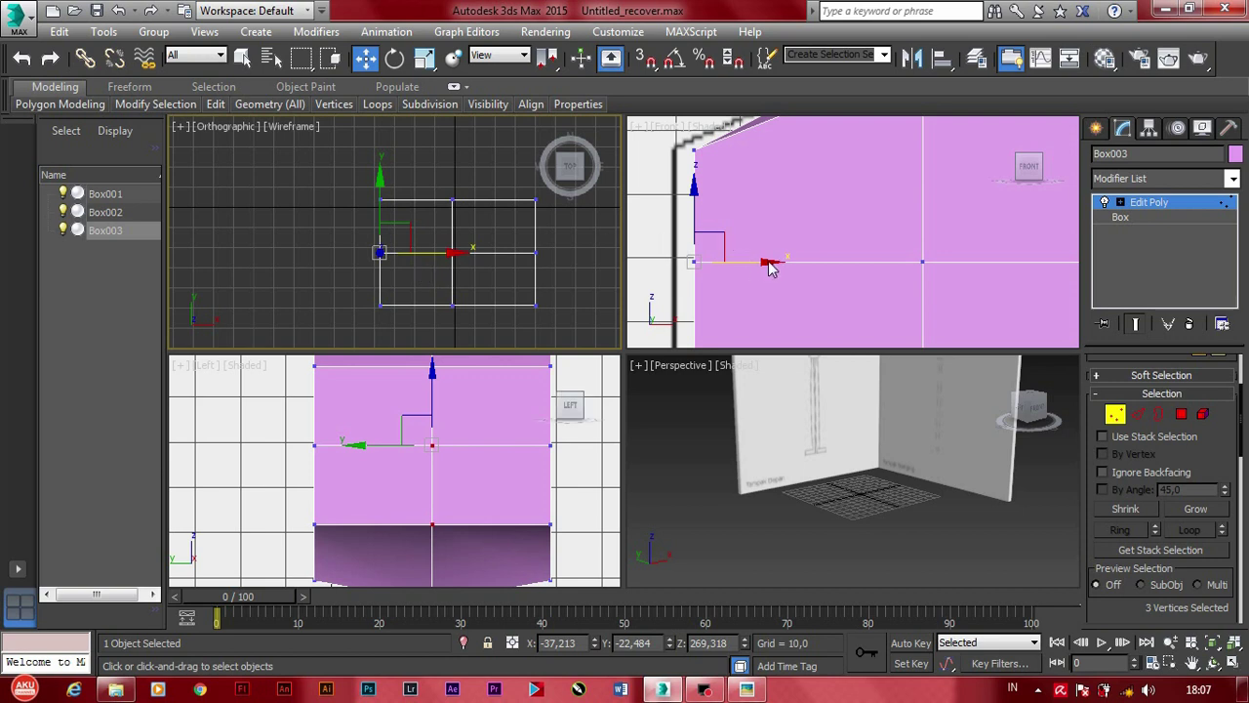
left_click_drag(770, 268, 752, 270)
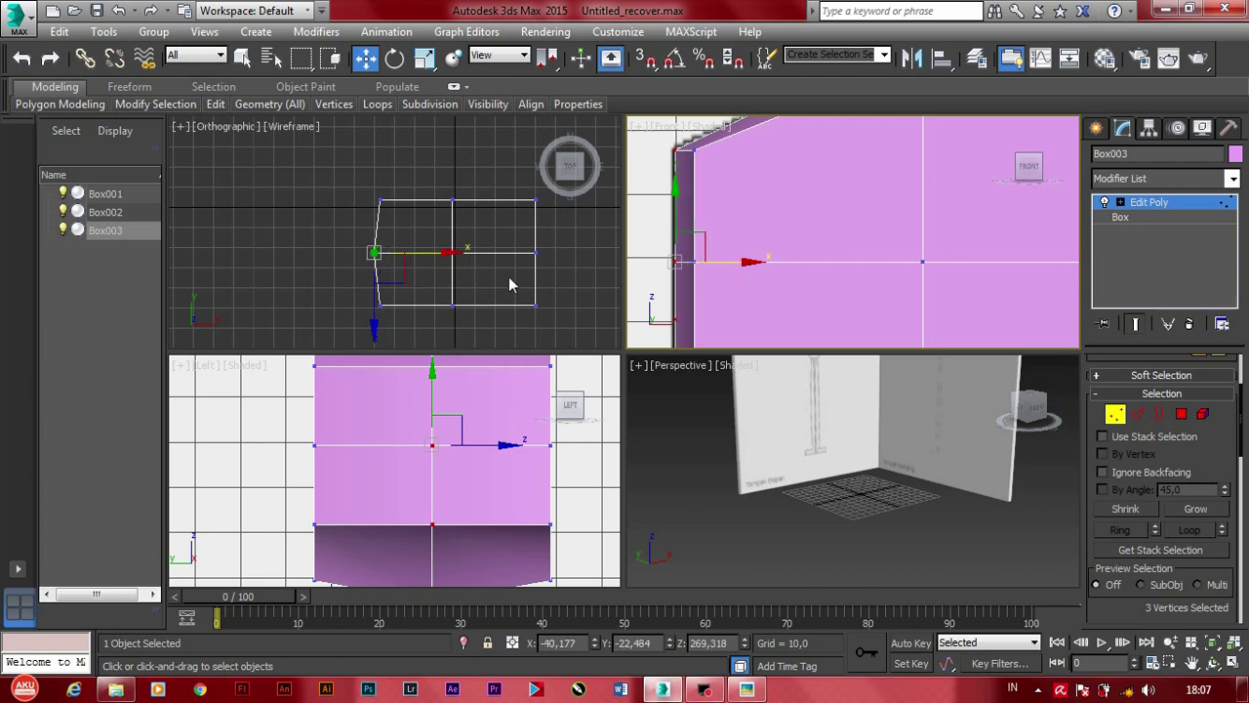
left_click(558, 280)
scroll(562, 285, "down", 3)
scroll(562, 285, "up", 2)
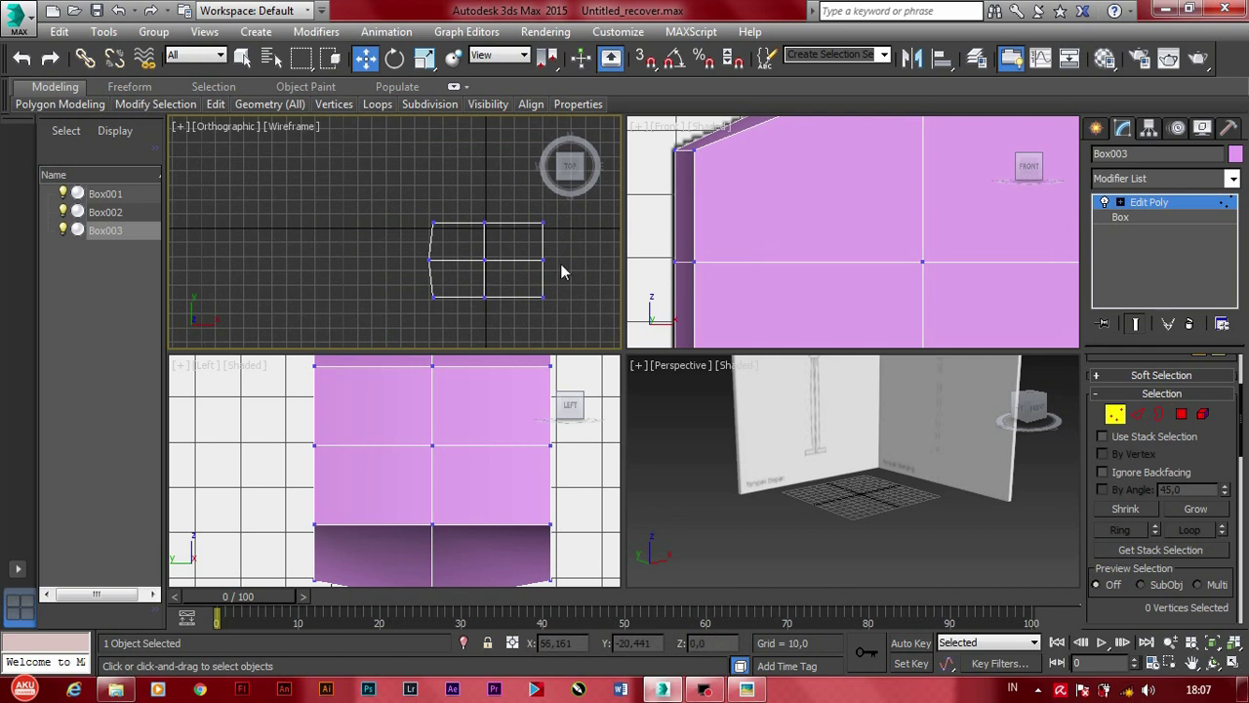
Step: Move the head's right-edge vertices inward to narrow the head
left_click(791, 234)
scroll(789, 230, "down", 3)
middle_click_drag(911, 237, 840, 242)
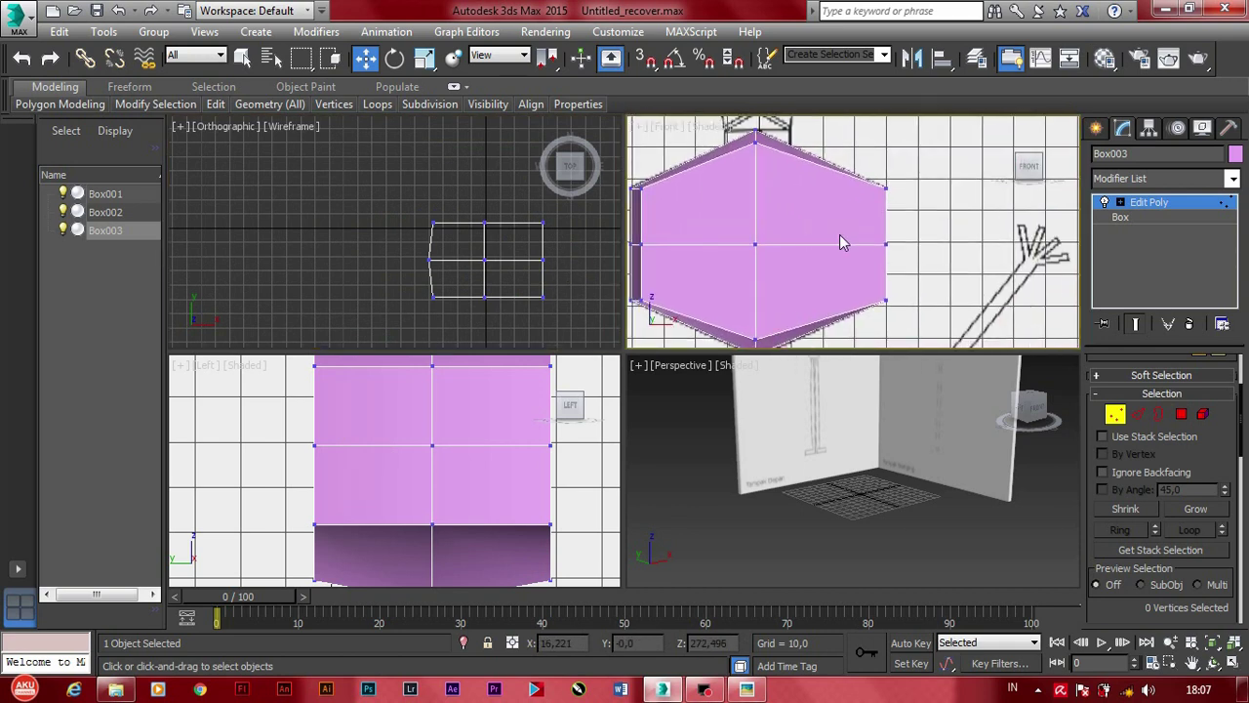
left_click_drag(880, 167, 920, 322)
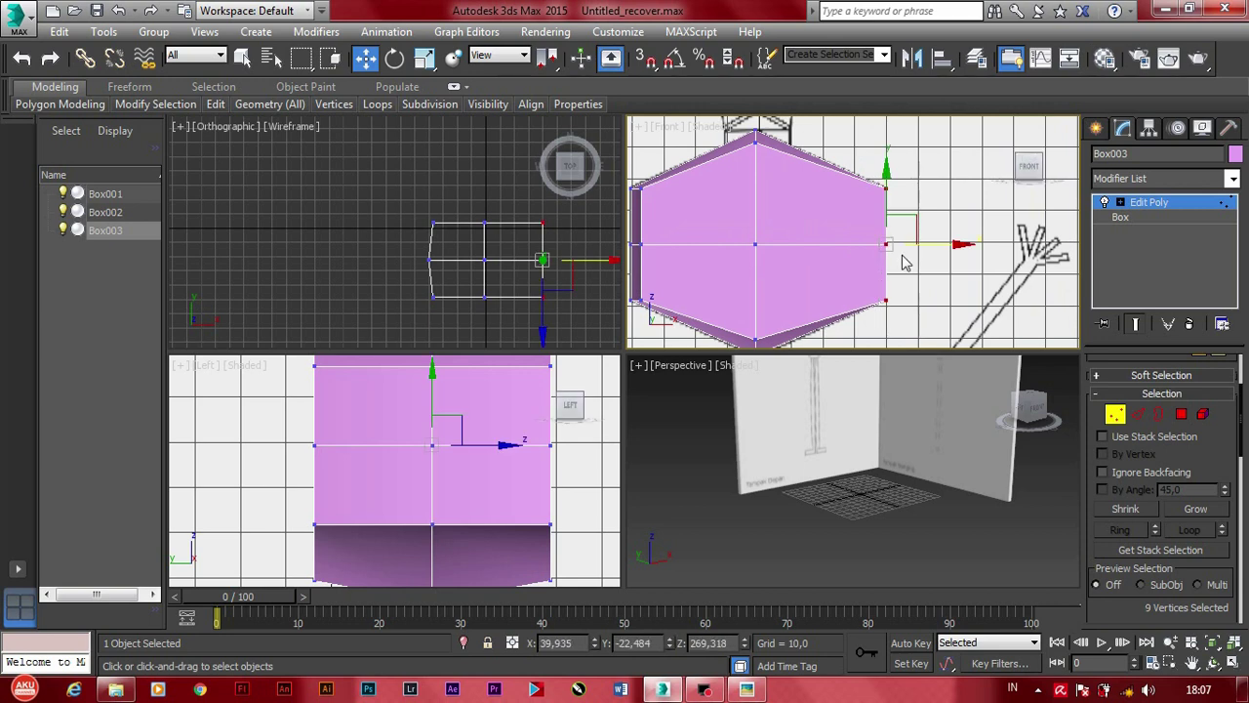
scroll(898, 259, "up", 3)
scroll(923, 252, "down", 1)
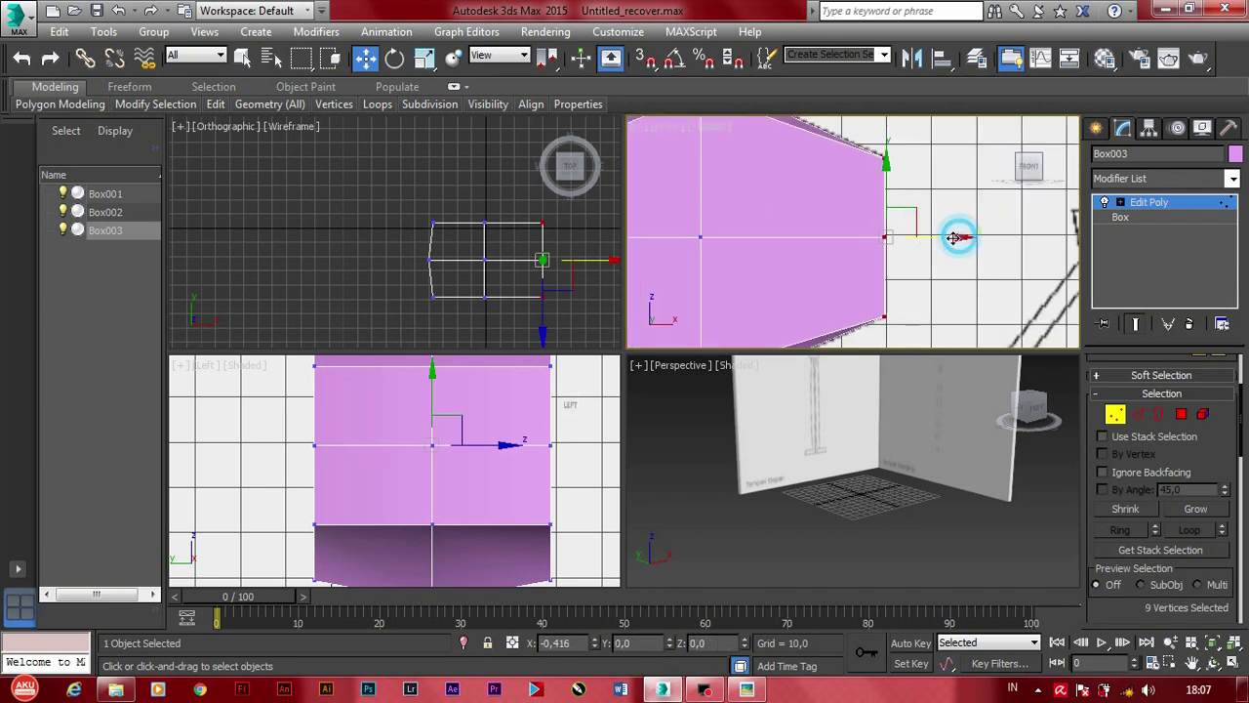
left_click_drag(954, 236, 947, 239)
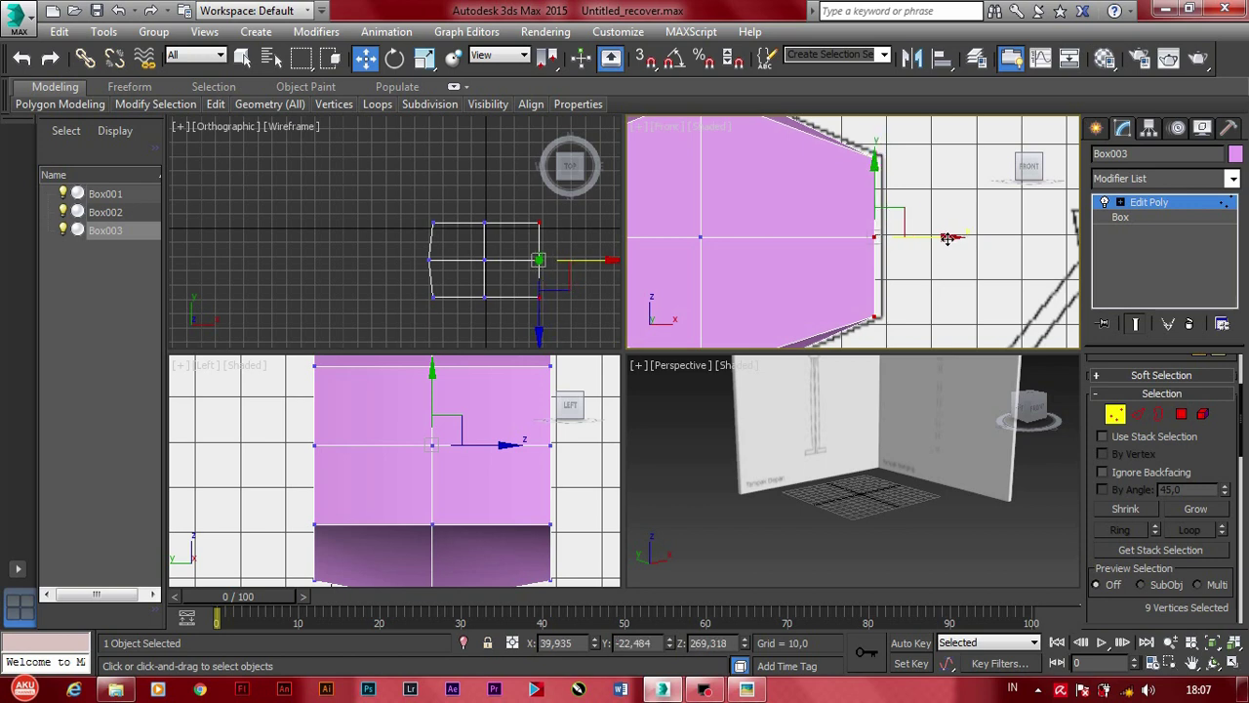
left_click(948, 241)
Step: Push the head's right-middle vertices slightly outward to match the sketch
scroll(854, 214, "up", 1)
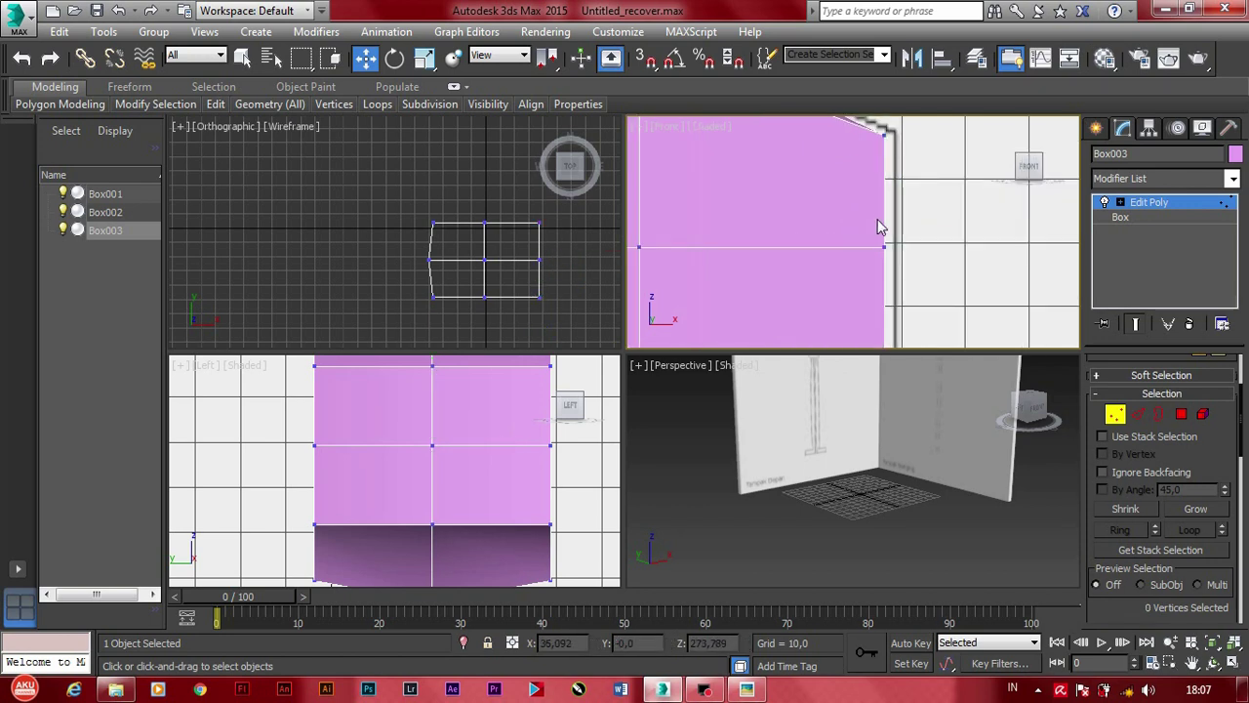
scroll(878, 227, "down", 1)
scroll(885, 229, "down", 1)
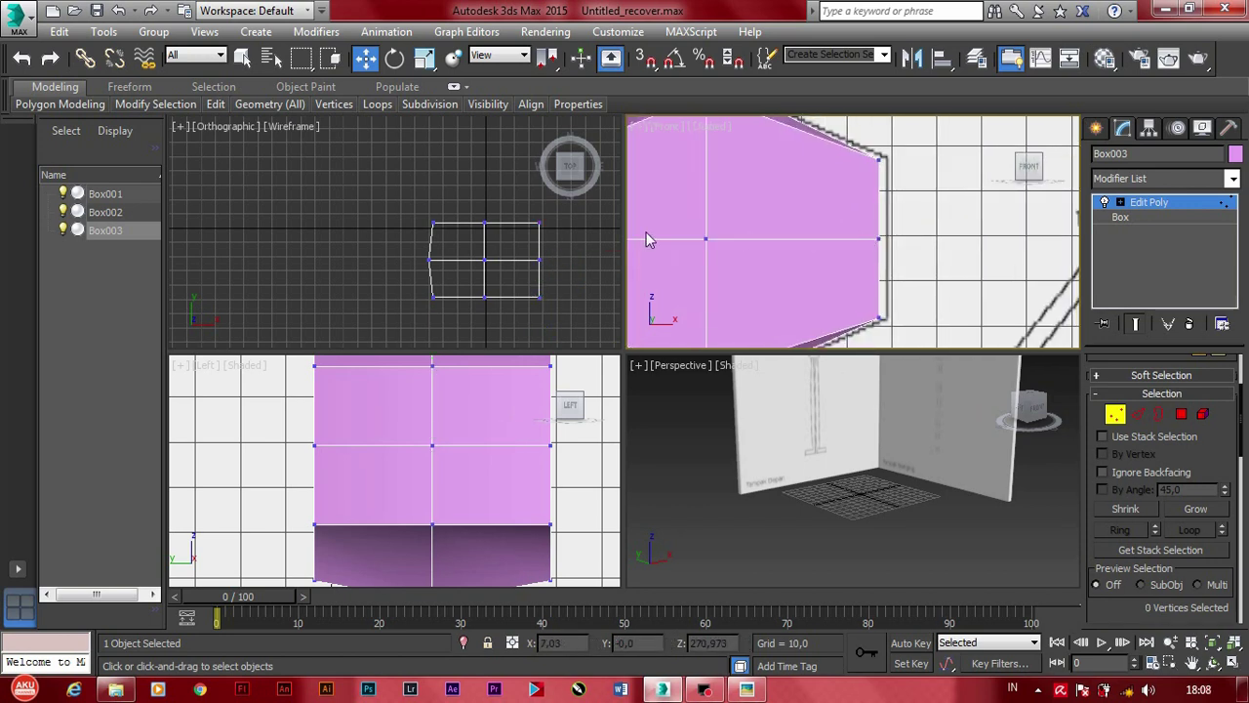
scroll(557, 261, "up", 1)
scroll(518, 249, "up", 1)
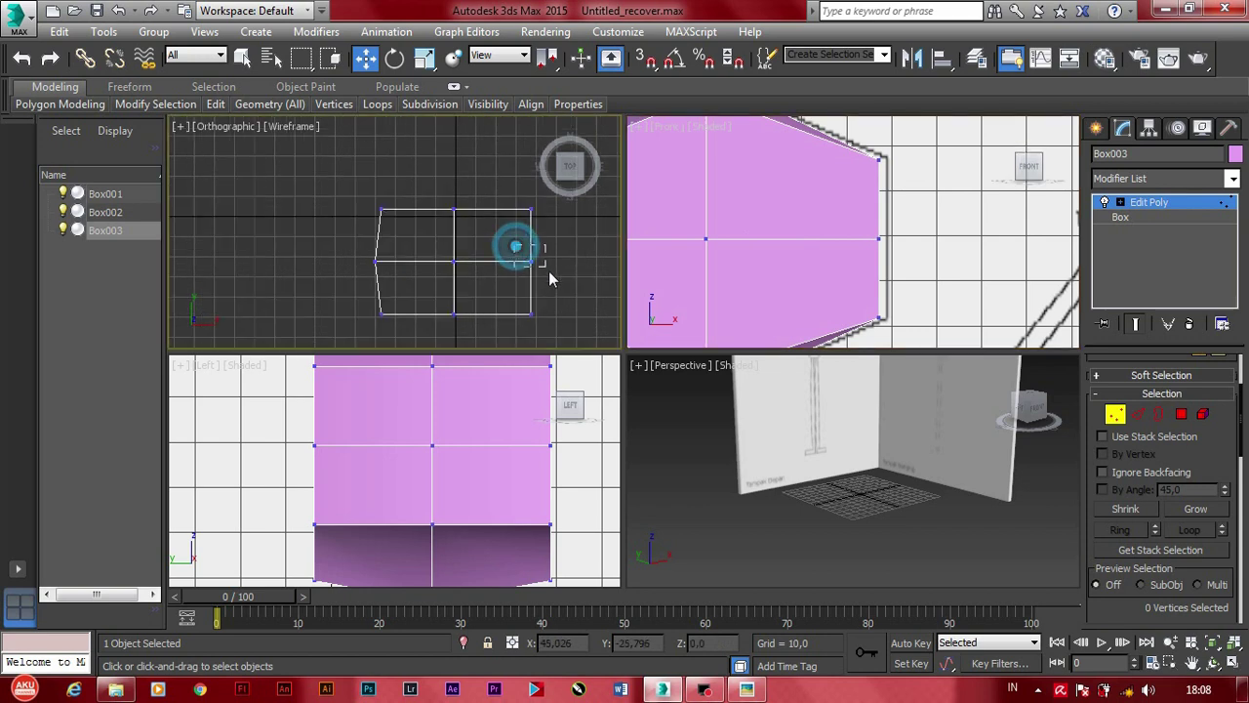
left_click_drag(548, 271, 552, 277)
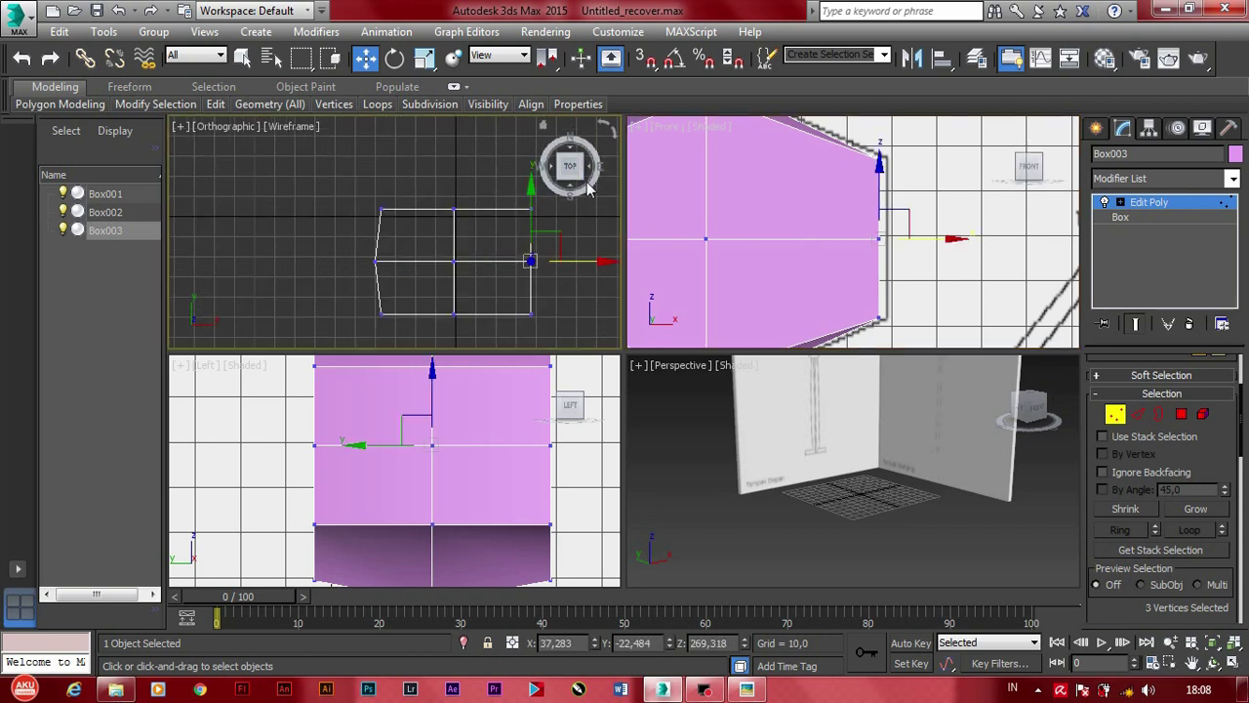
left_click(953, 247)
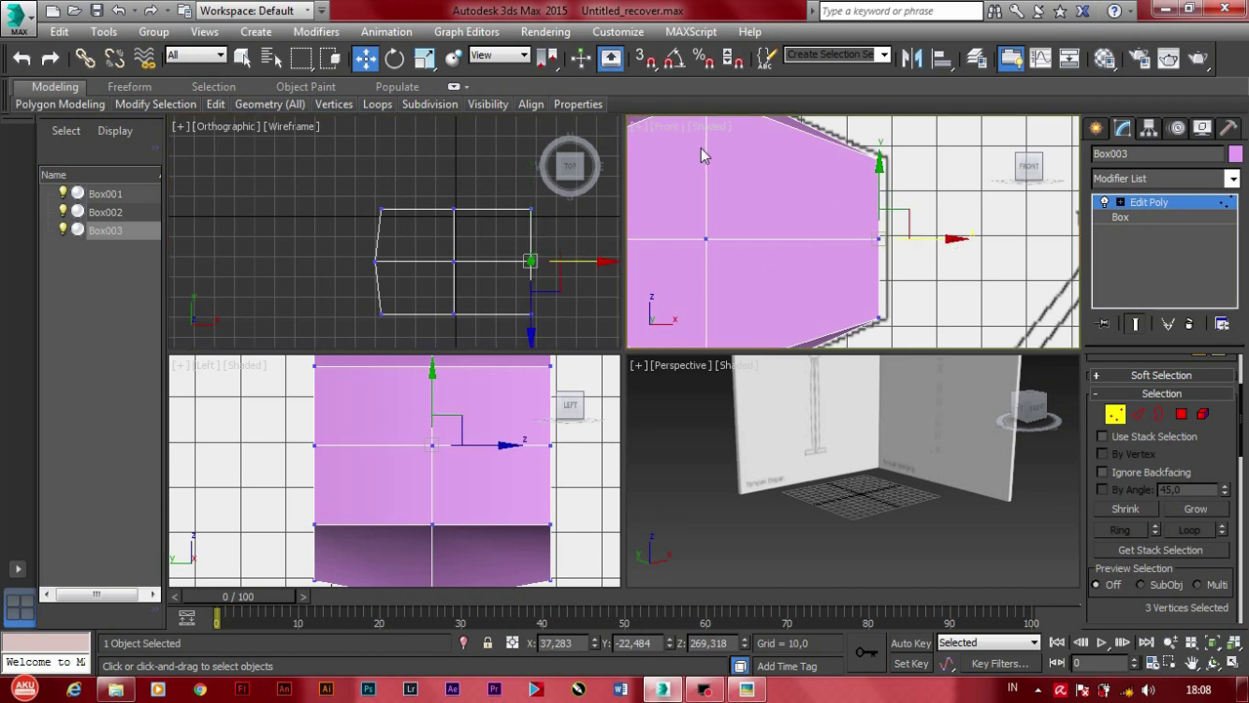
left_click_drag(954, 239, 962, 240)
scroll(907, 283, "down", 3)
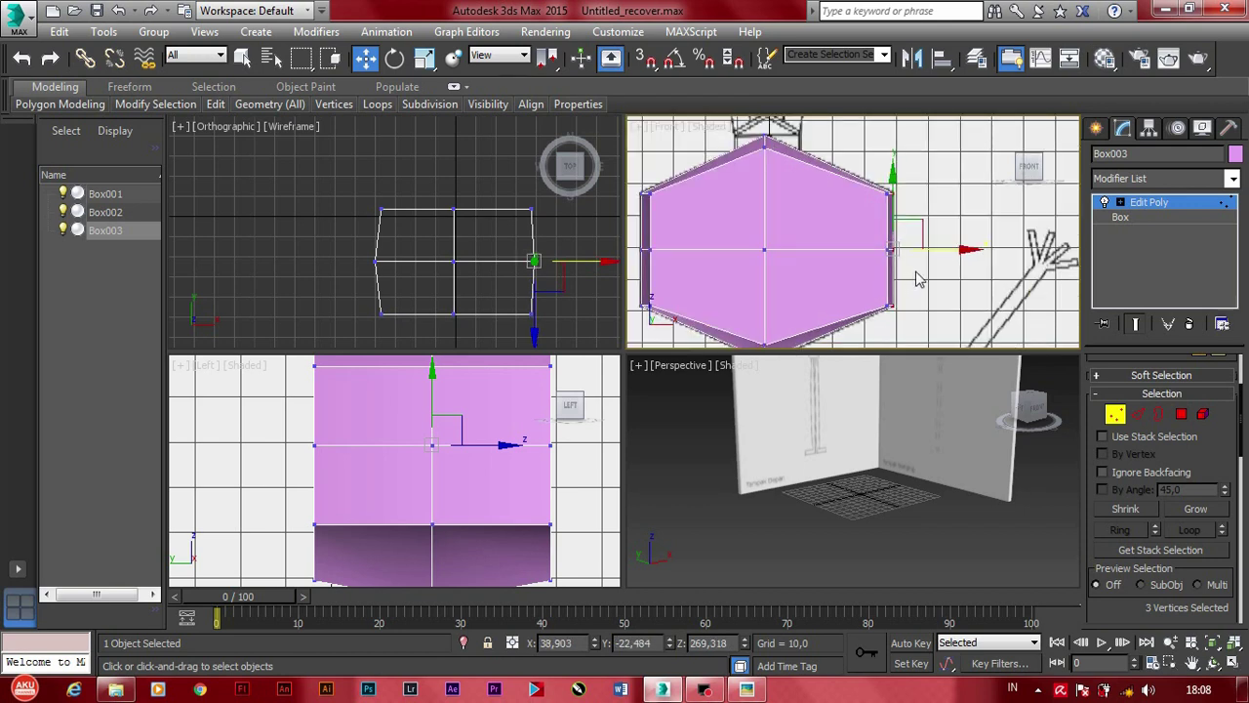
left_click(893, 213)
Step: Review the head's right-side vertices and zoom in to compare with the Larry sketch
left_click_drag(869, 162, 896, 342)
scroll(849, 240, "up", 3)
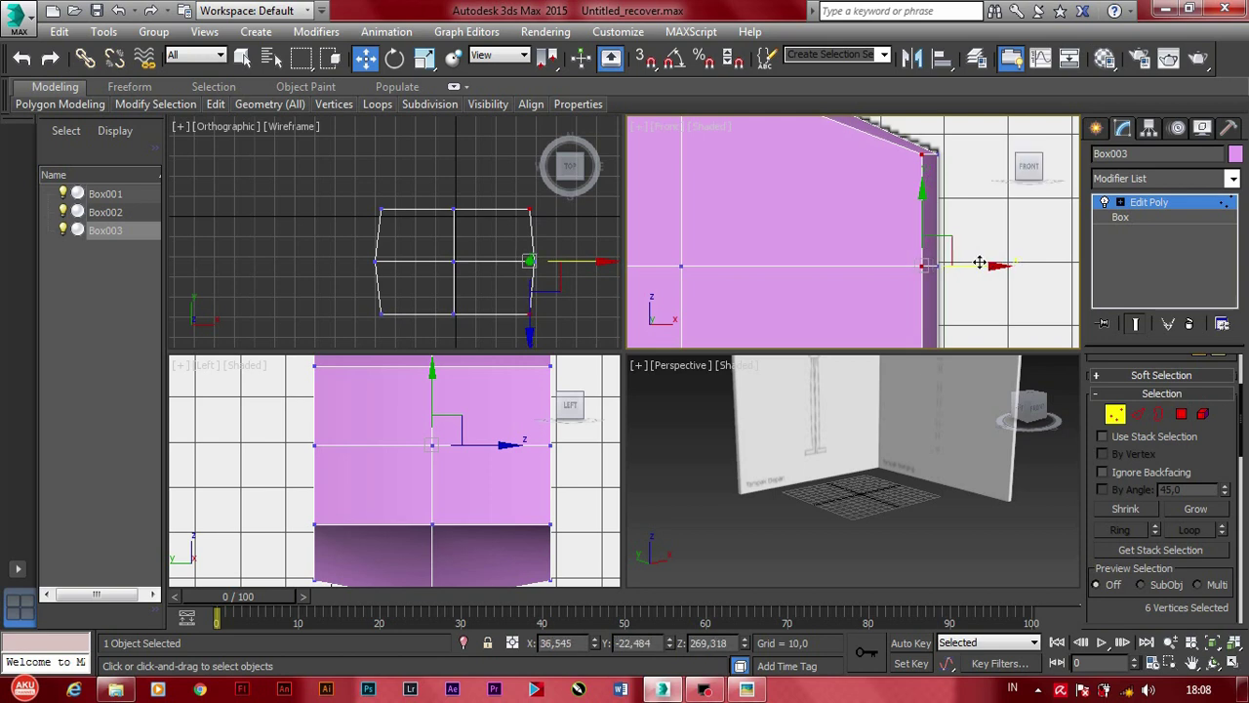
scroll(966, 261, "down", 2)
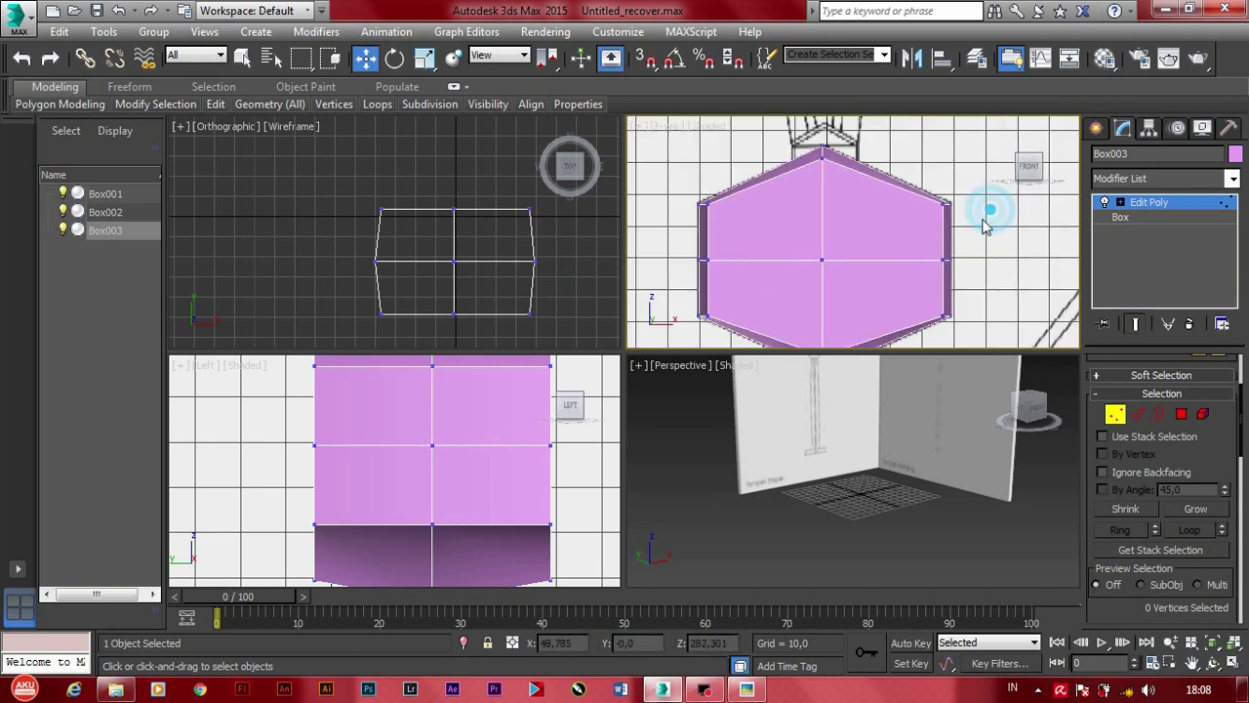
left_click(858, 514)
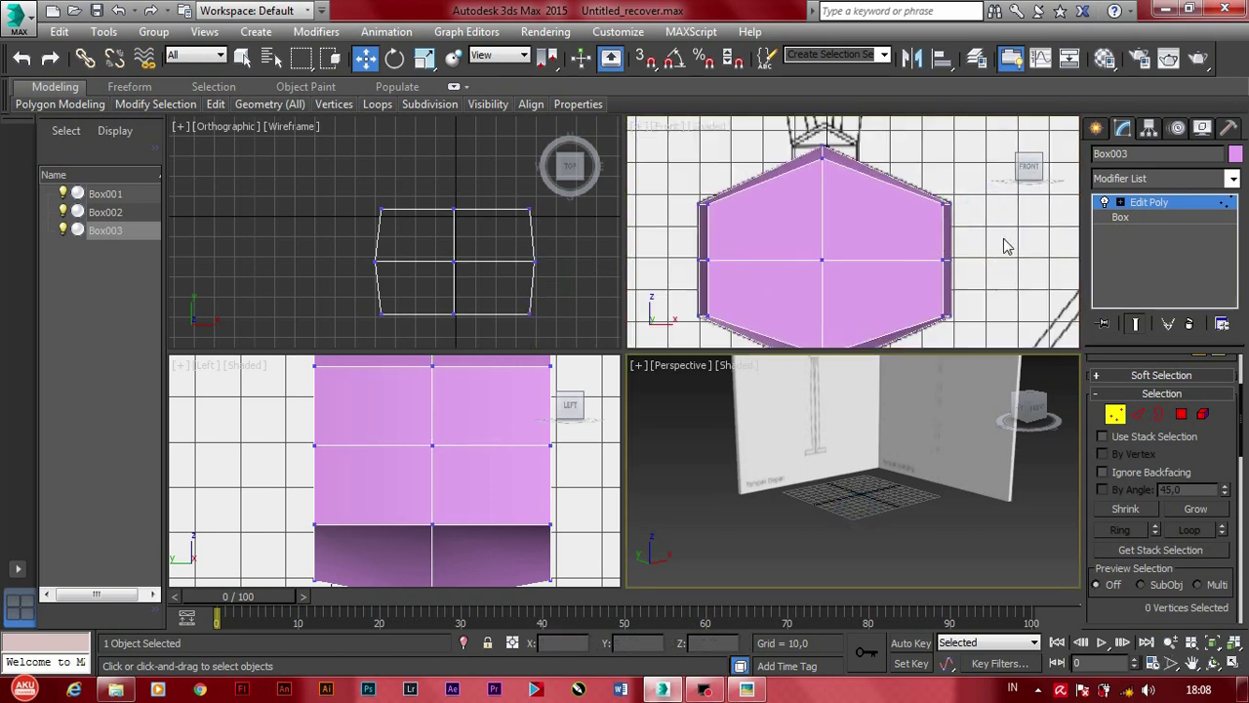
scroll(1004, 242, "down", 2)
scroll(913, 430, "up", 2)
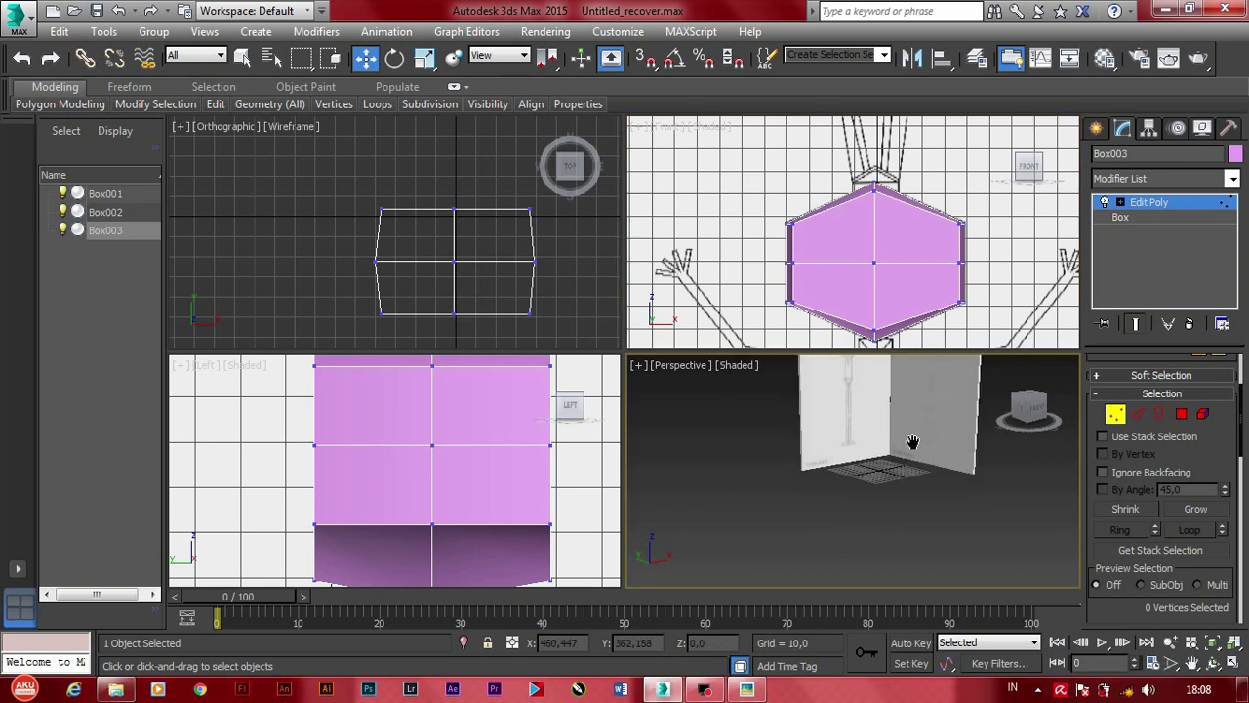
scroll(908, 434, "up", 2)
scroll(903, 439, "up", 2)
scroll(898, 444, "up", 2)
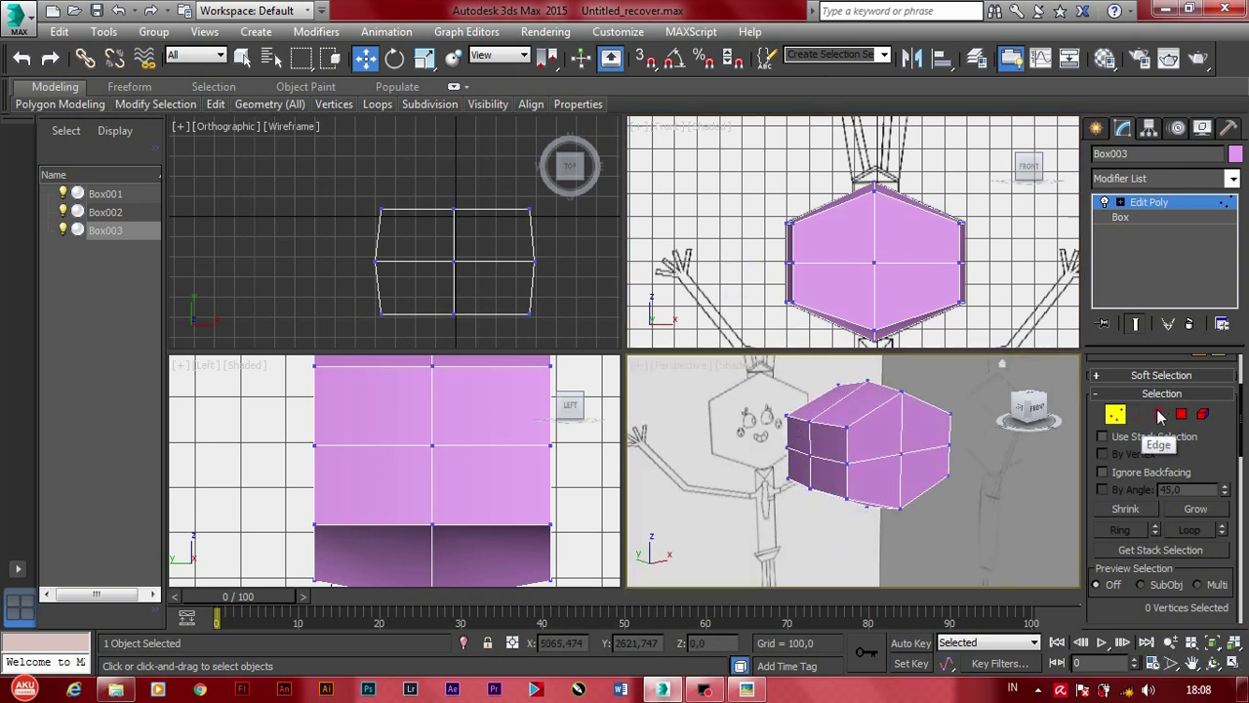
Step: Switch to Polygon mode, activate the Front view, and show the Standard Primitives in the Create panel
left_click(1202, 414)
mouse_move(1030, 410)
left_mouse_down()
mouse_move(986, 420)
mouse_move(1005, 414)
left_mouse_up()
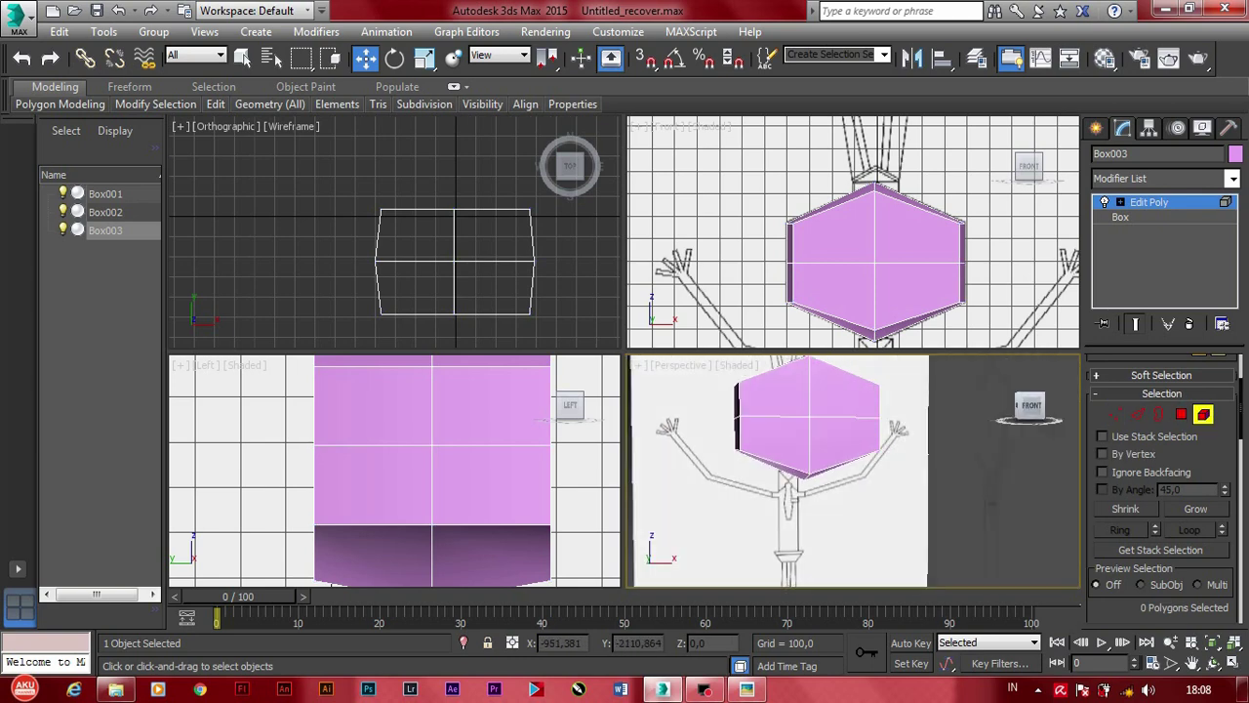
left_click(988, 322)
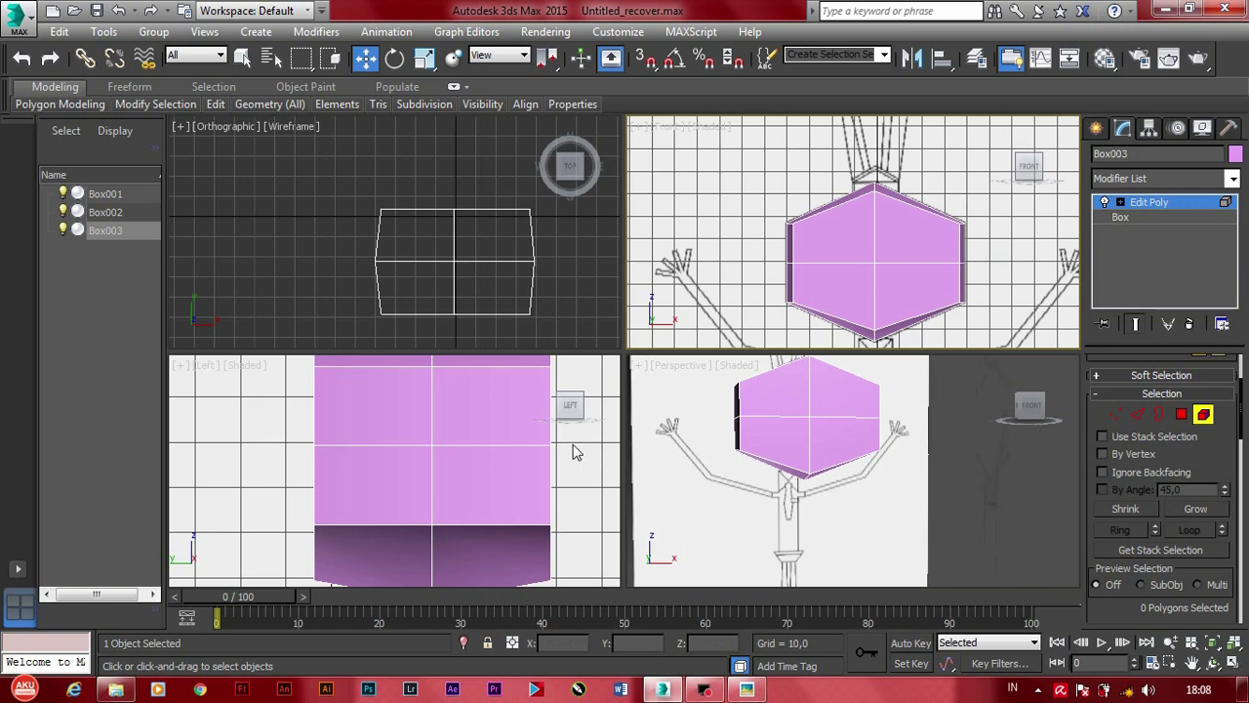
scroll(576, 452, "down", 1)
scroll(576, 458, "down", 2)
scroll(580, 475, "down", 2)
scroll(537, 472, "down", 1)
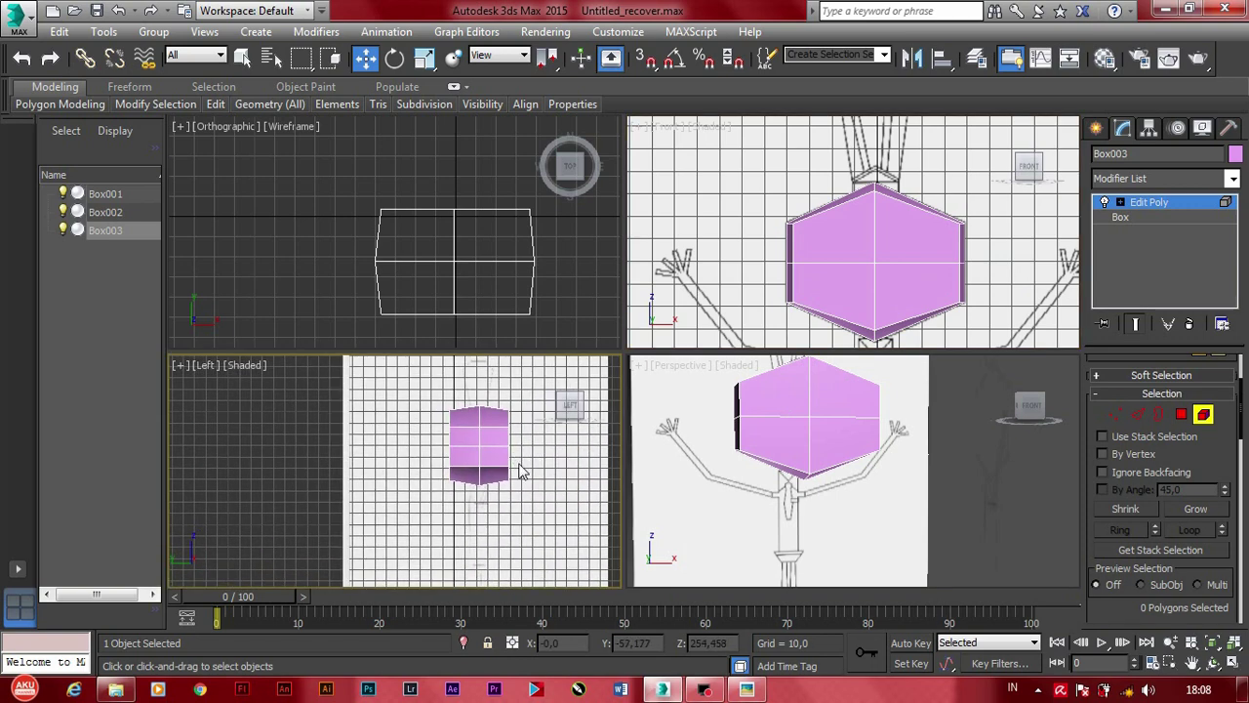
left_click(1097, 135)
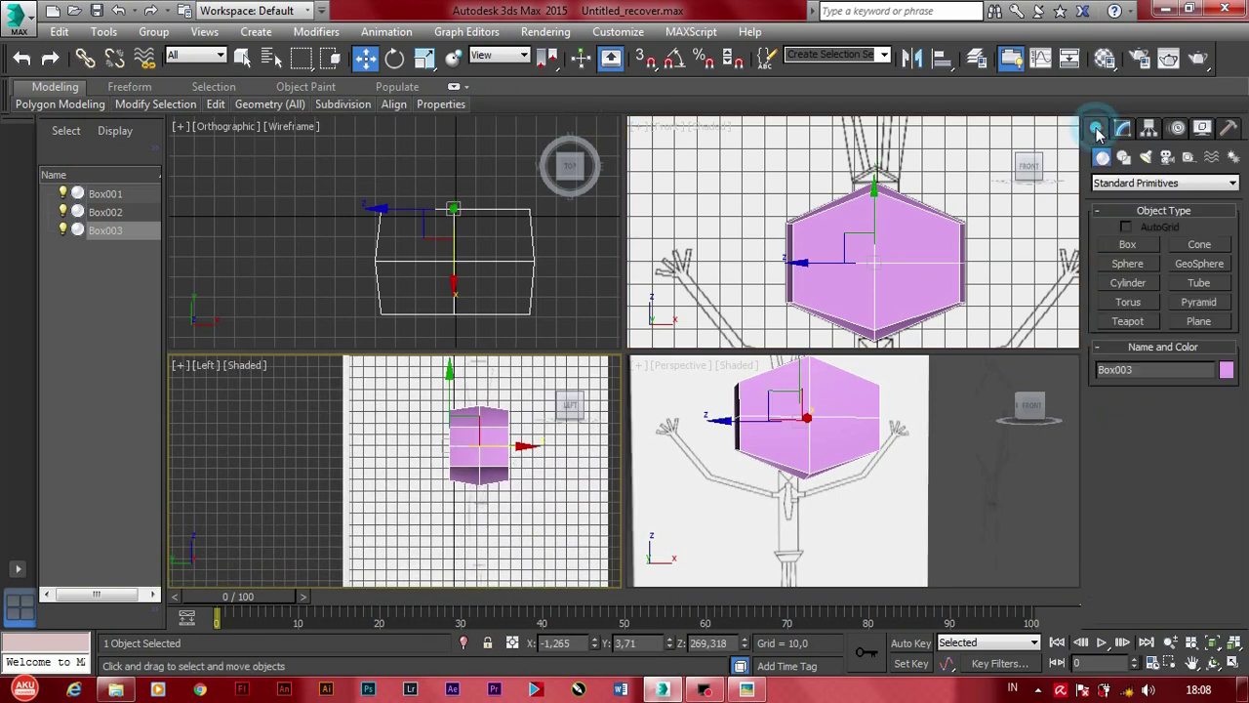
Step: Draw a tall box, Box004, in the Front view below the head
left_click(1129, 245)
scroll(943, 166, "down", 2)
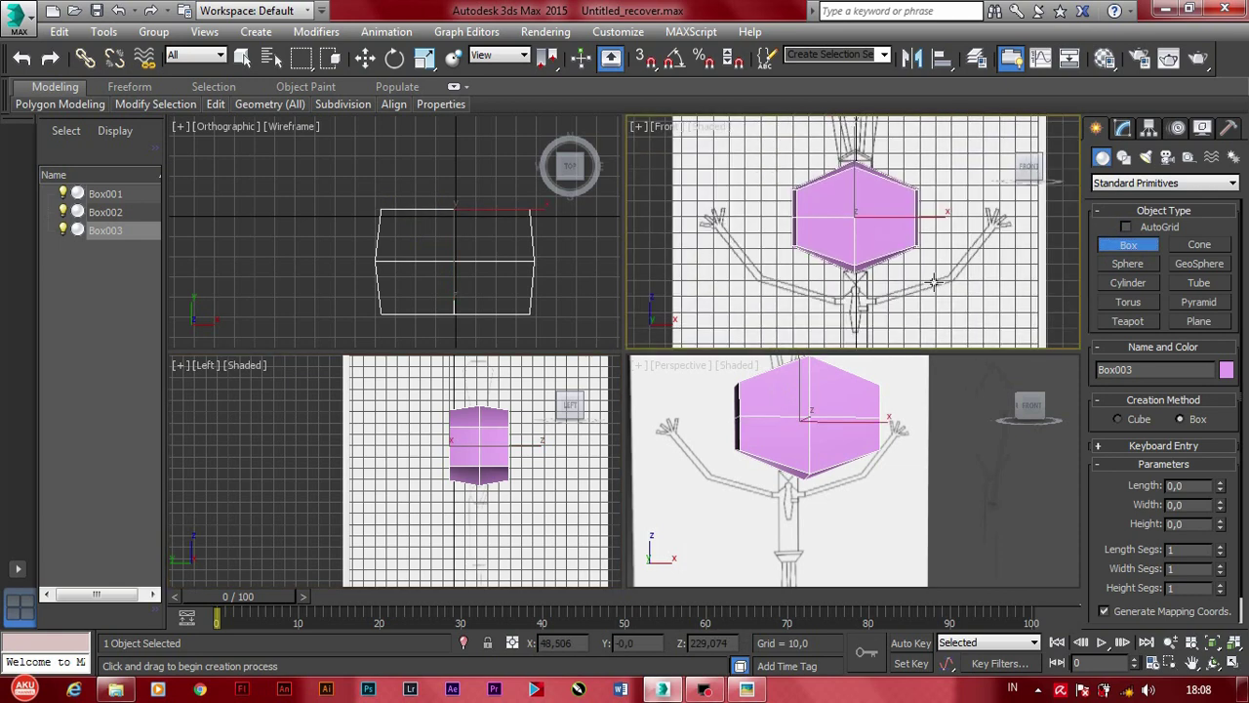
middle_click_drag(873, 273, 874, 200)
scroll(825, 181, "up", 1)
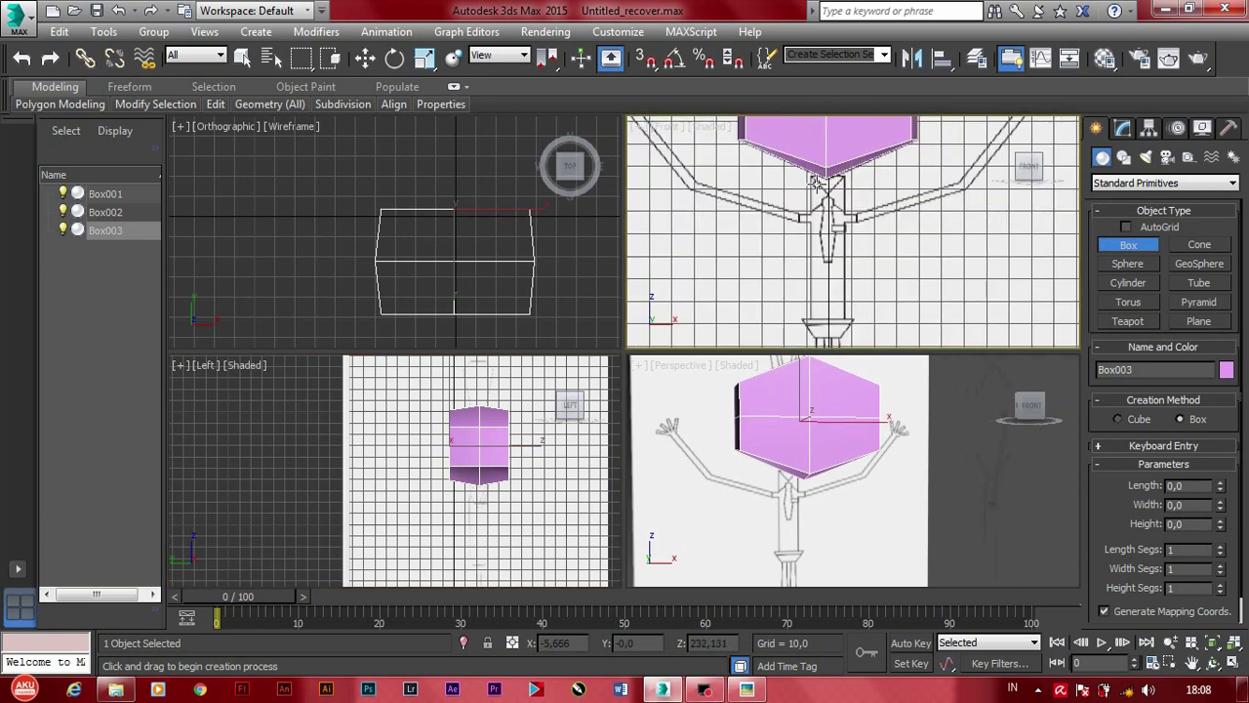
left_click_drag(810, 174, 847, 319)
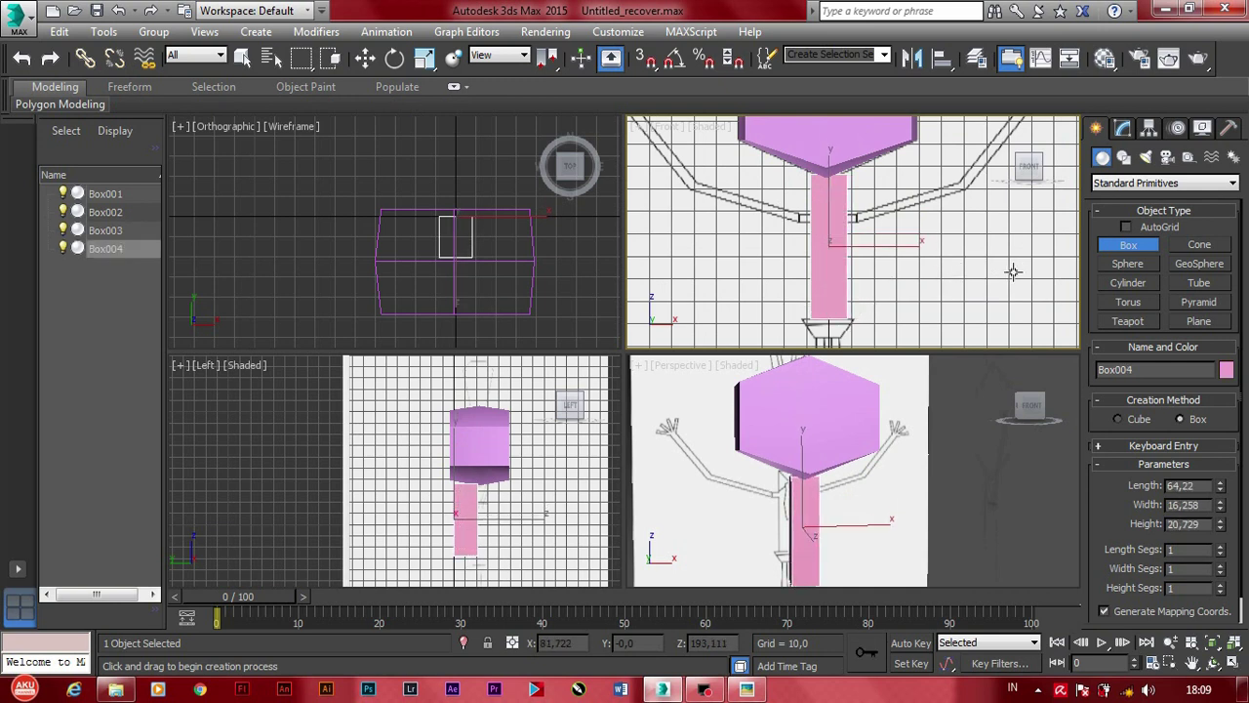
left_click(977, 270)
Step: Move Box004 under the head in the side view and make it thinner across its width
scroll(515, 495, "up", 2)
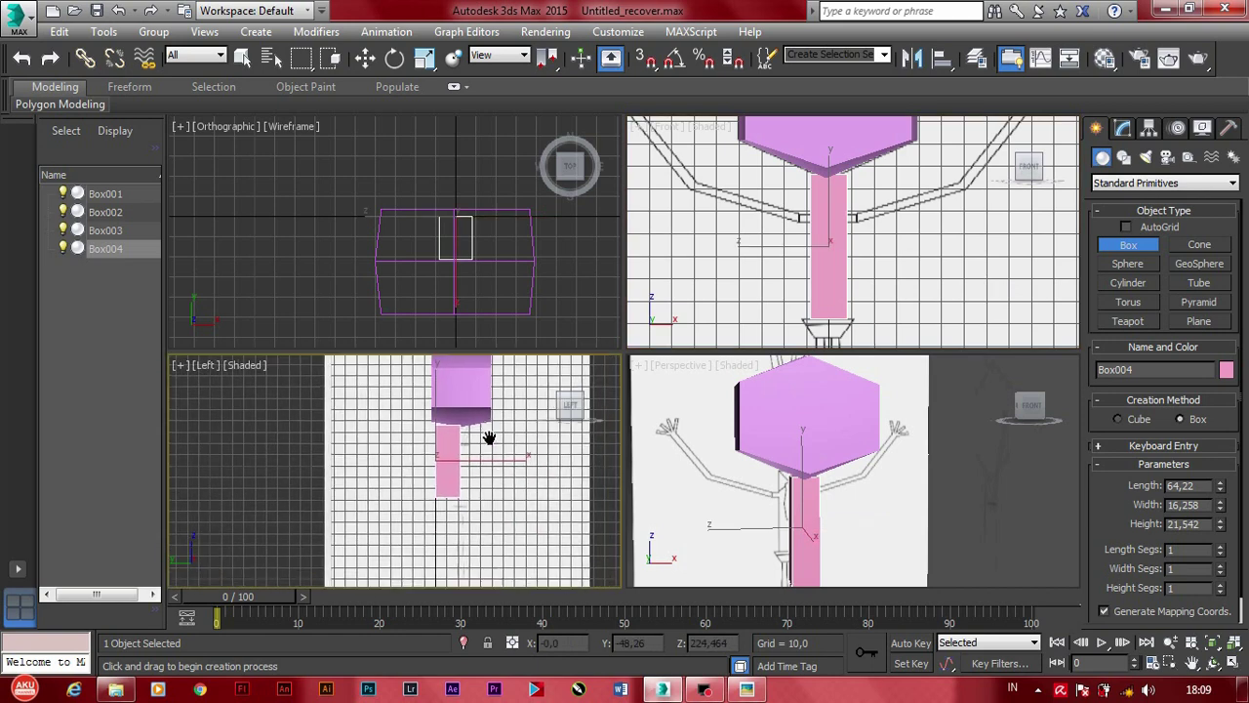
scroll(488, 432, "up", 2)
scroll(459, 459, "up", 2)
middle_click_drag(441, 474, 497, 540)
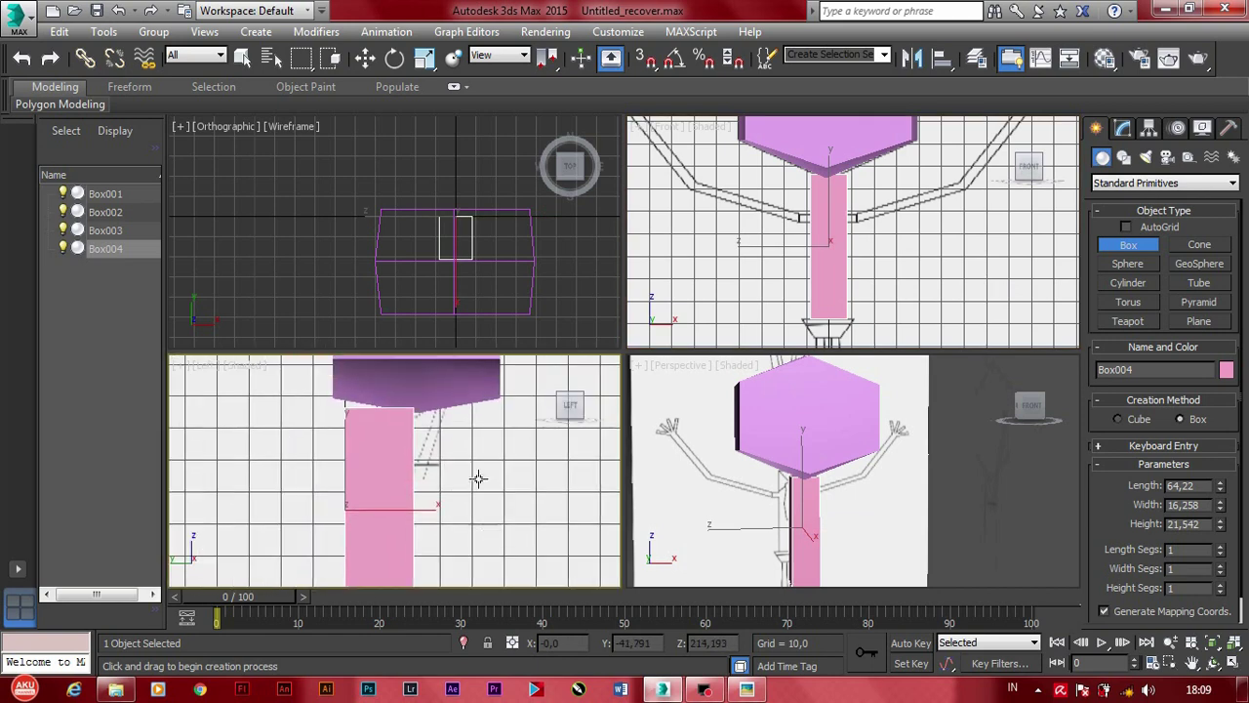
key("w")
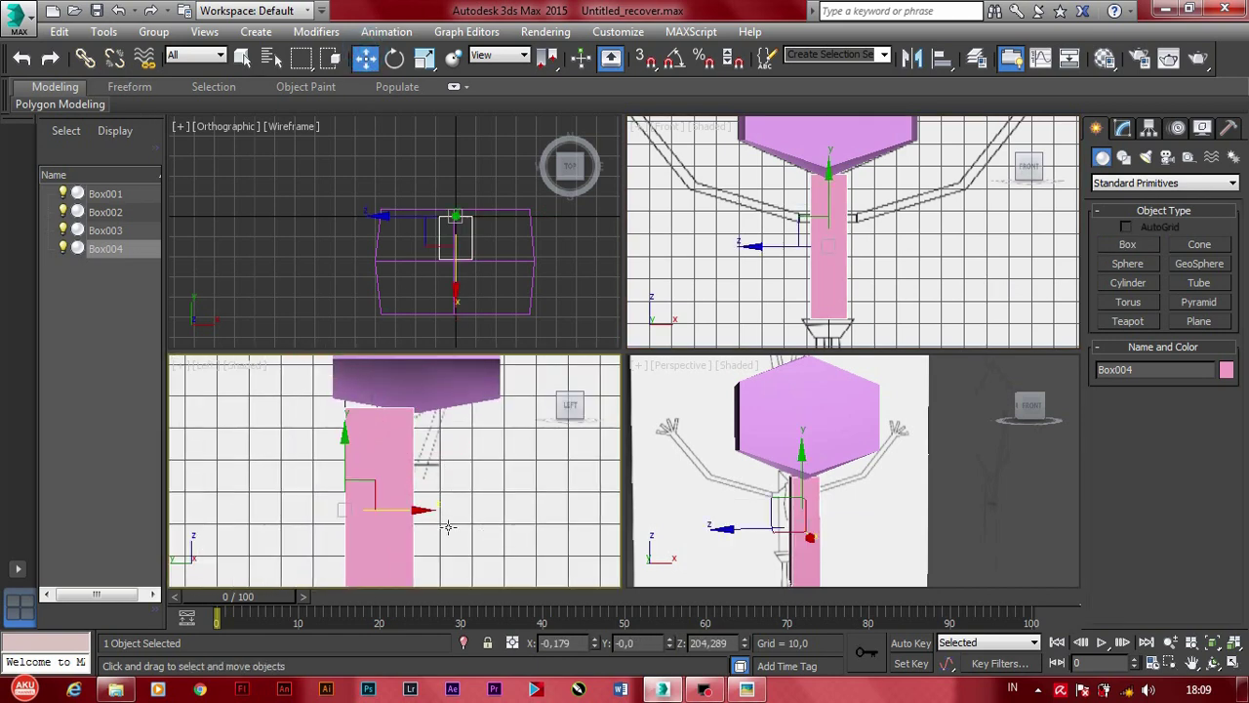
mouse_move(418, 465)
left_mouse_down()
mouse_move(471, 485)
mouse_move(439, 488)
mouse_move(463, 494)
mouse_move(396, 476)
mouse_move(452, 477)
left_mouse_up()
left_click(424, 59)
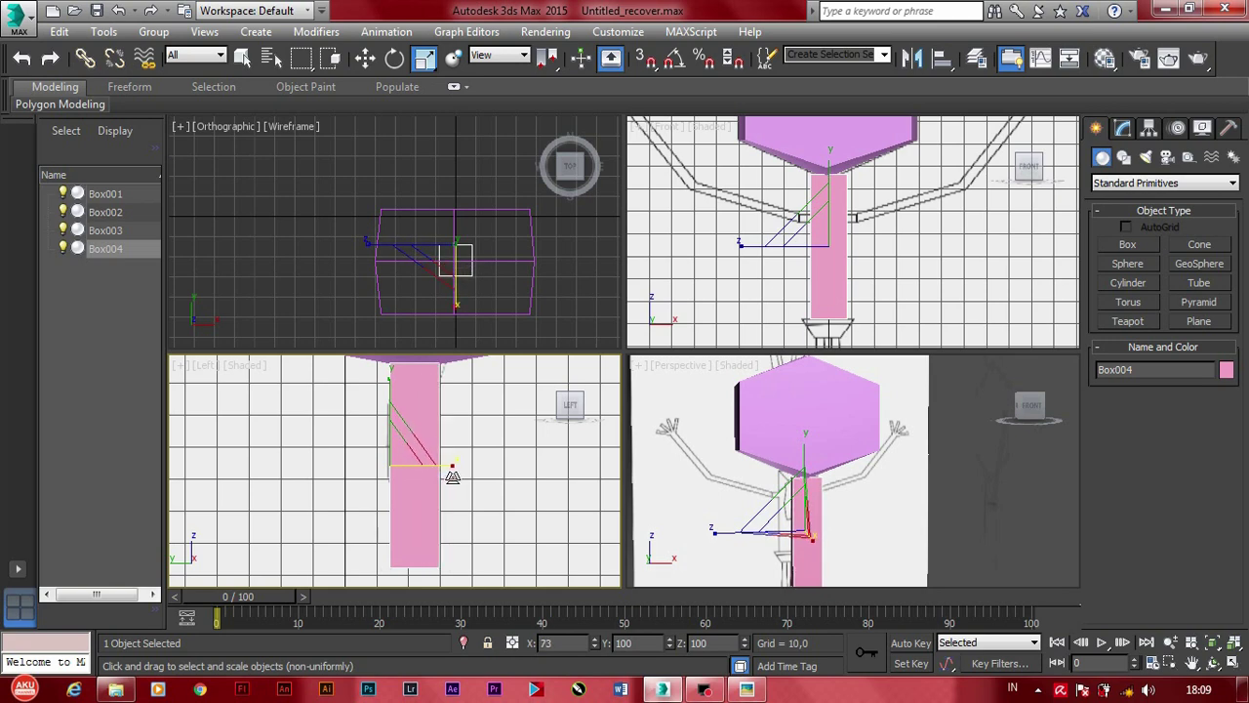
Step: Pan and orbit the Front and Perspective views down to the column's base
right_click(898, 287)
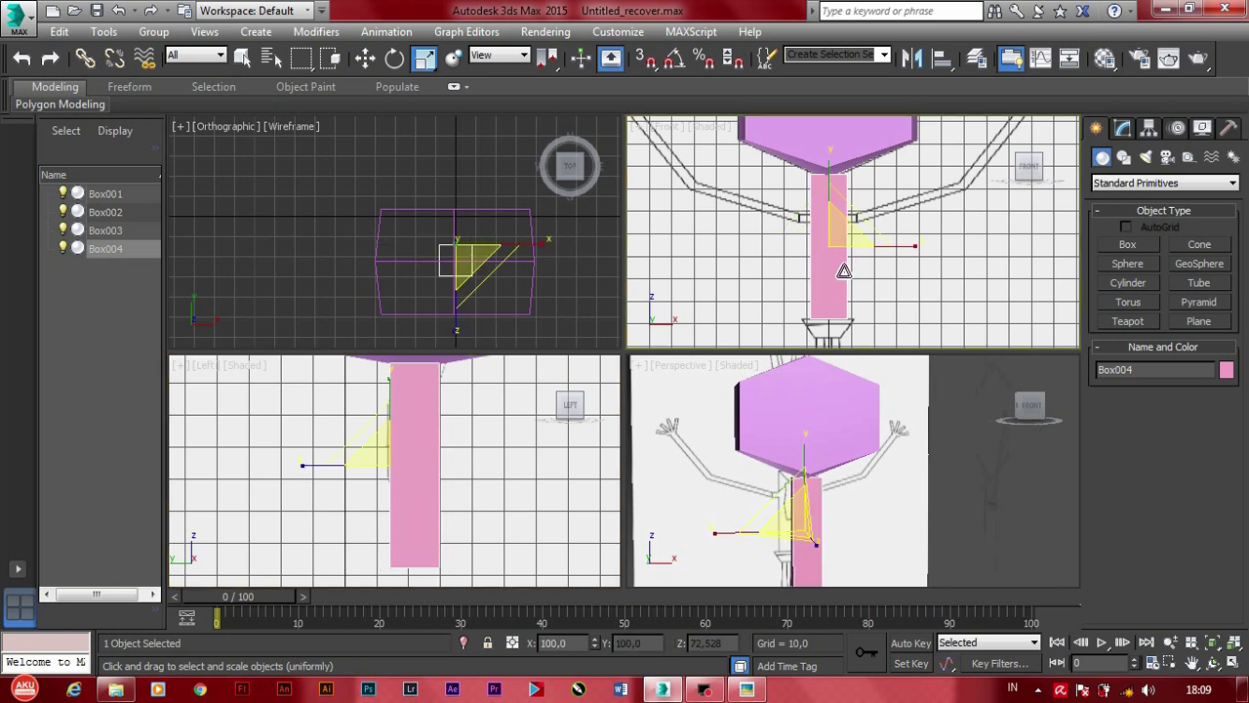
middle_click_drag(878, 301, 864, 238)
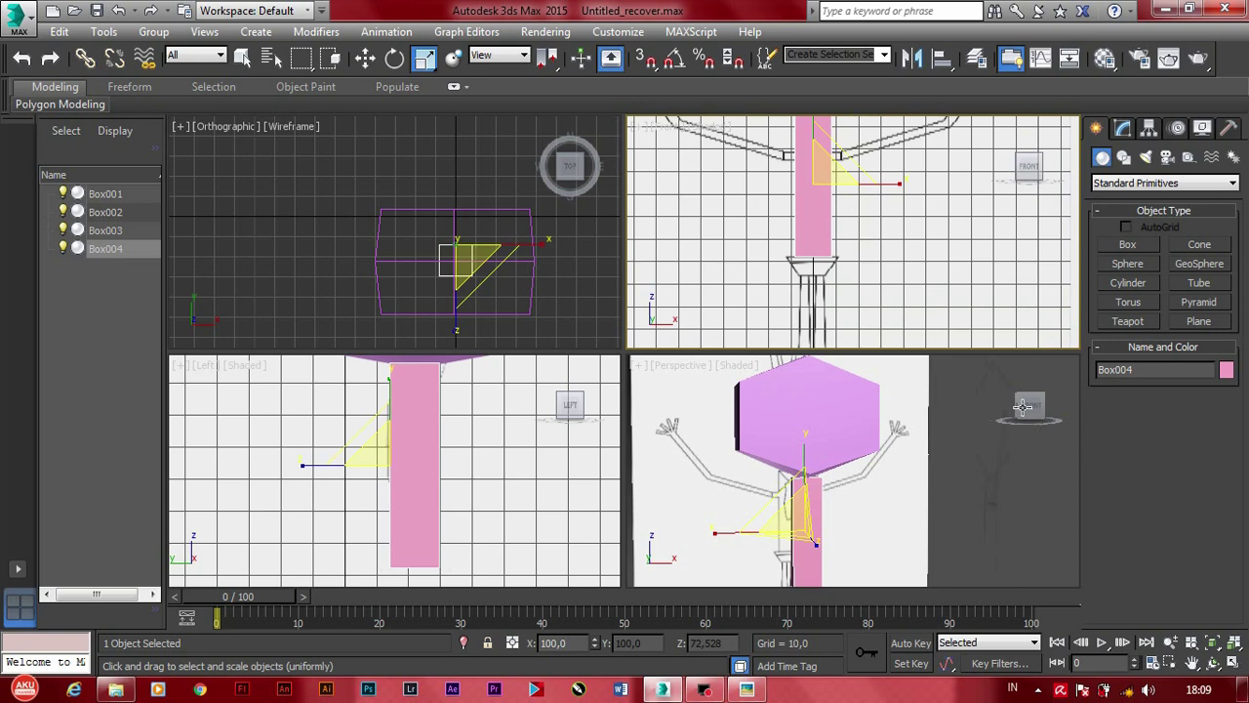
left_click_drag(1023, 406, 1005, 412)
middle_click_drag(921, 270, 891, 291)
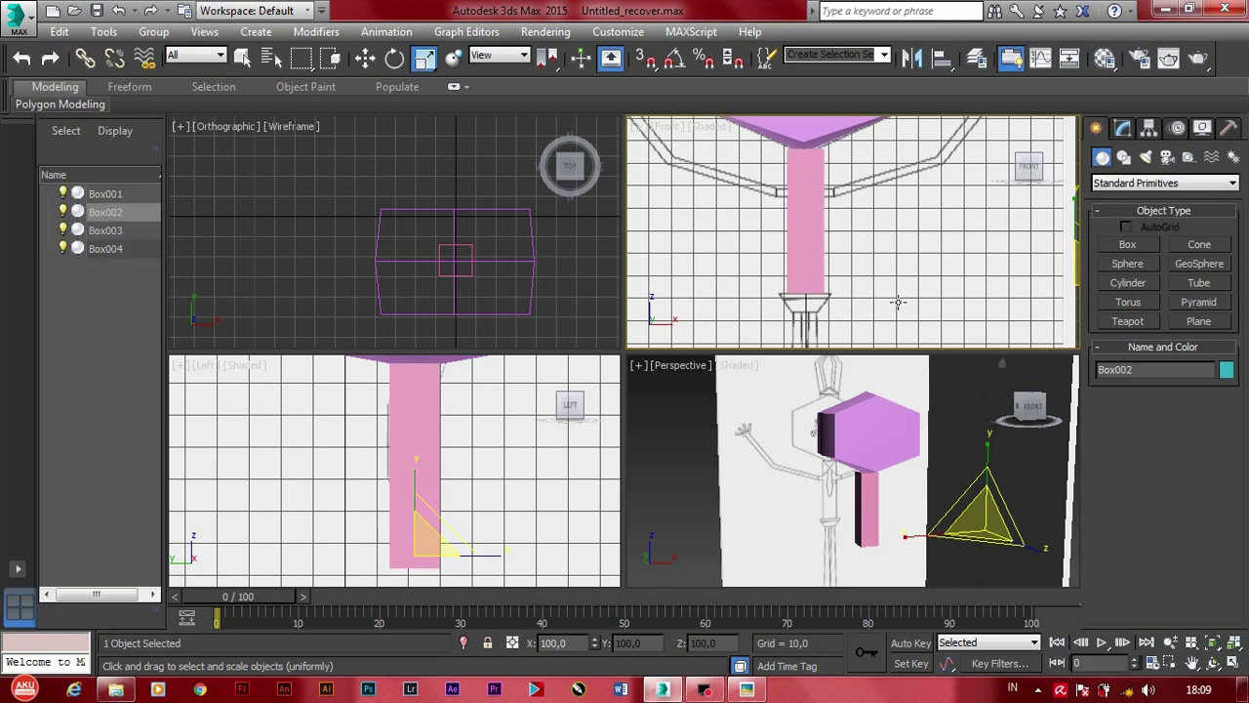
mouse_move(898, 301)
middle_mouse_down()
mouse_move(873, 270)
mouse_move(789, 271)
middle_mouse_up()
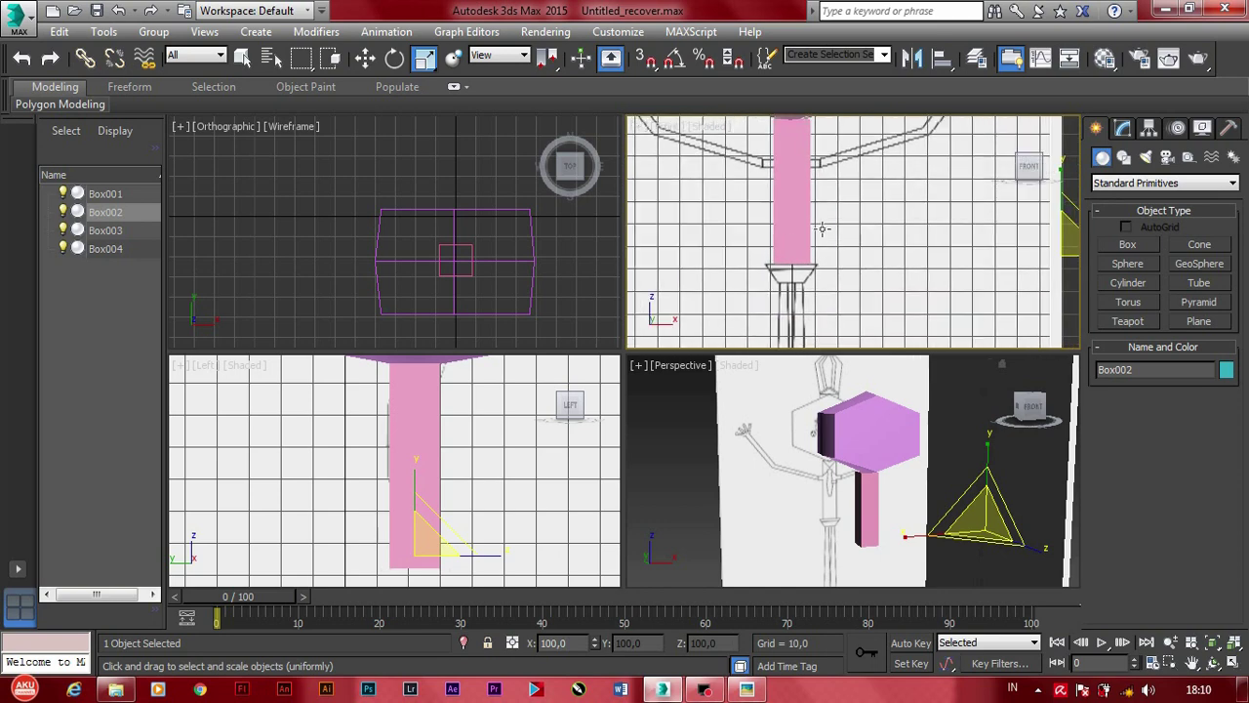
mouse_move(822, 228)
middle_mouse_down()
mouse_move(826, 218)
mouse_move(845, 280)
middle_mouse_up()
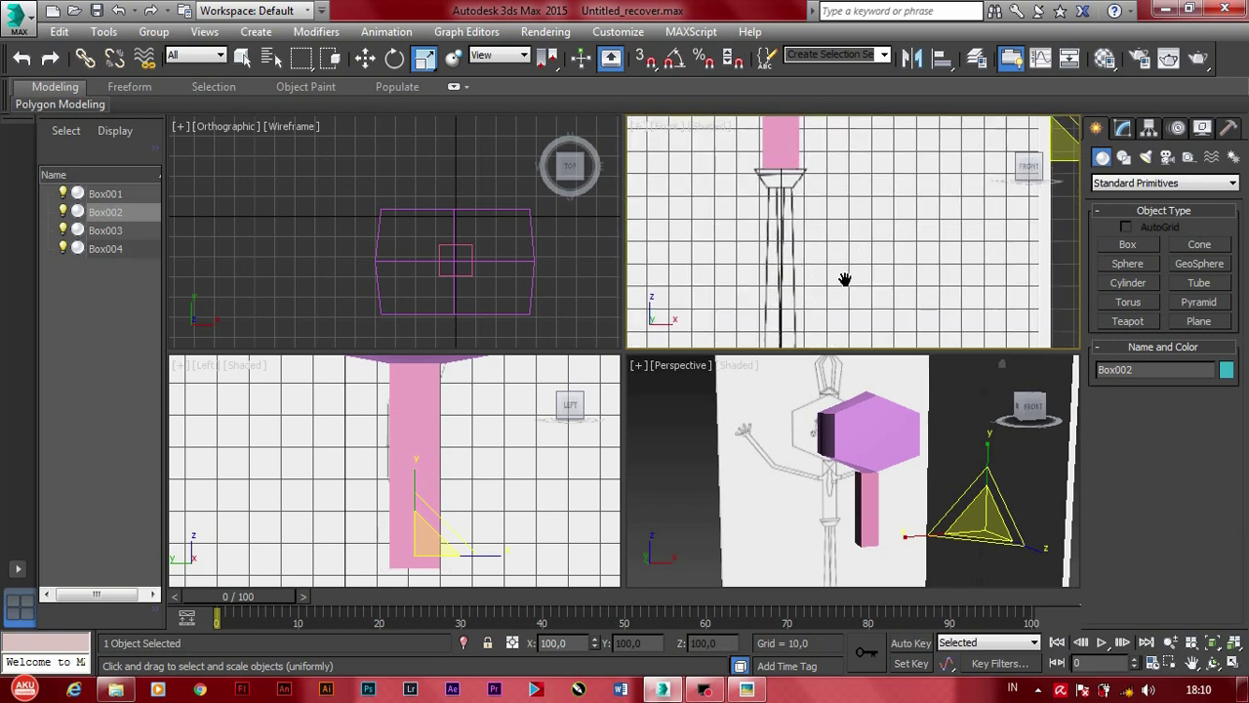
scroll(766, 173, "up", 1)
middle_click_drag(839, 205, 828, 237)
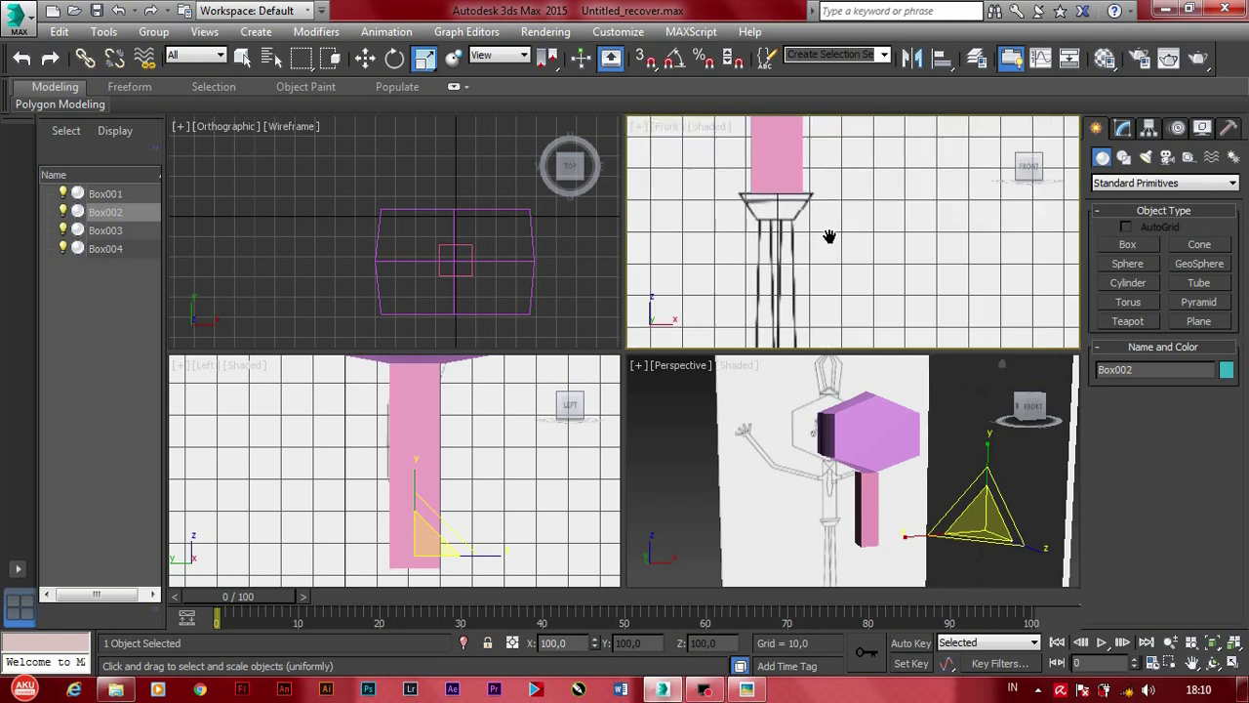
Step: Draw a small box, Box005, at the base of the column
left_click(1128, 244)
scroll(748, 200, "up", 2)
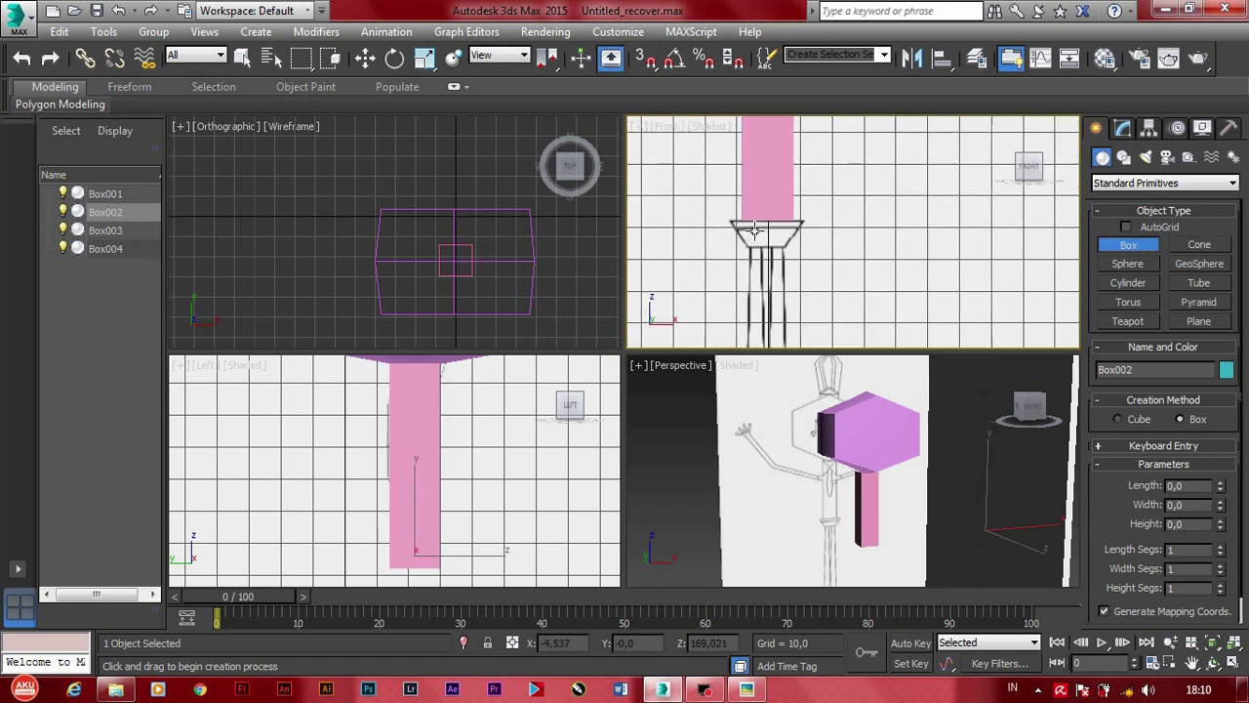
scroll(749, 228, "up", 1)
left_click_drag(746, 252, 806, 212)
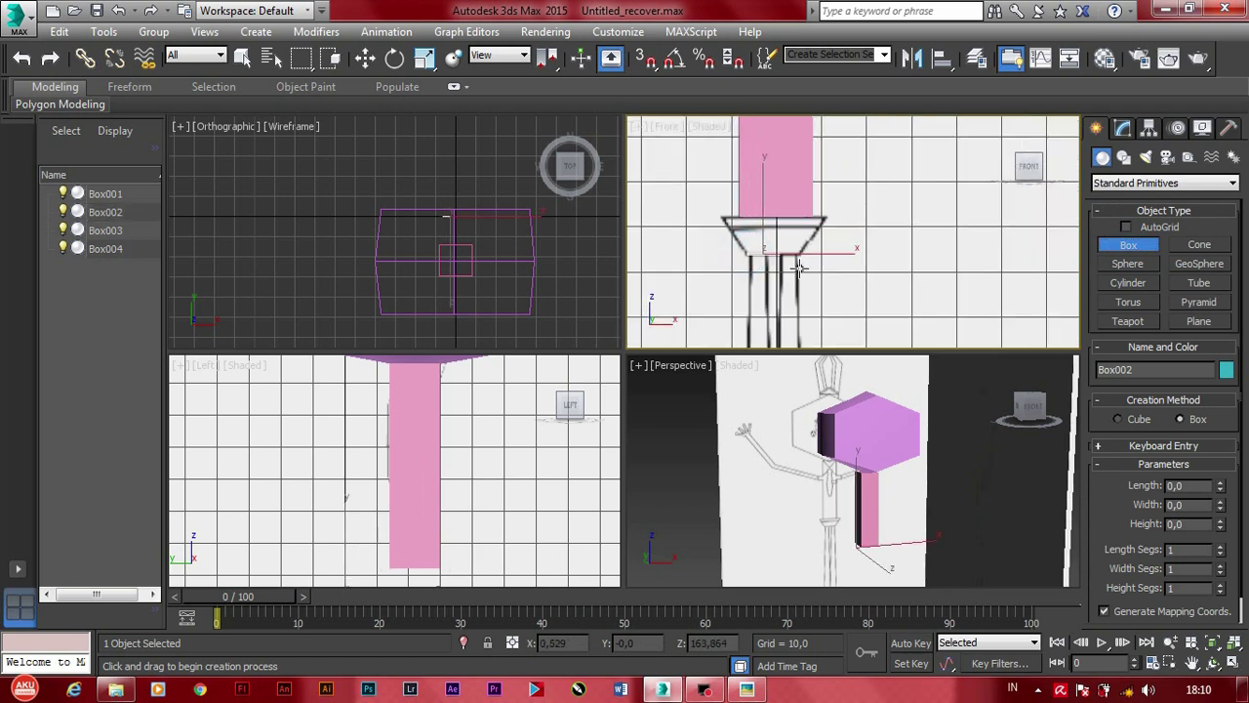
left_click(800, 212)
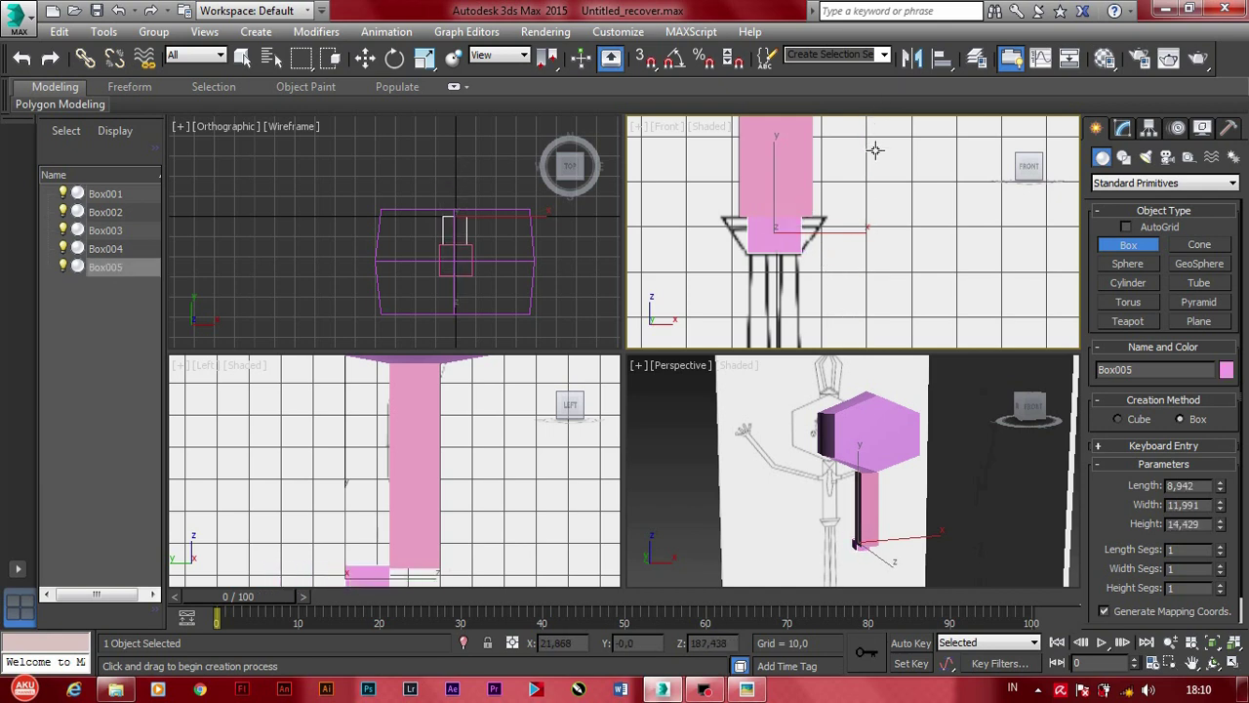
Step: Move Box005 onto the column in the side view and widen it along X
middle_click_drag(502, 466, 444, 480)
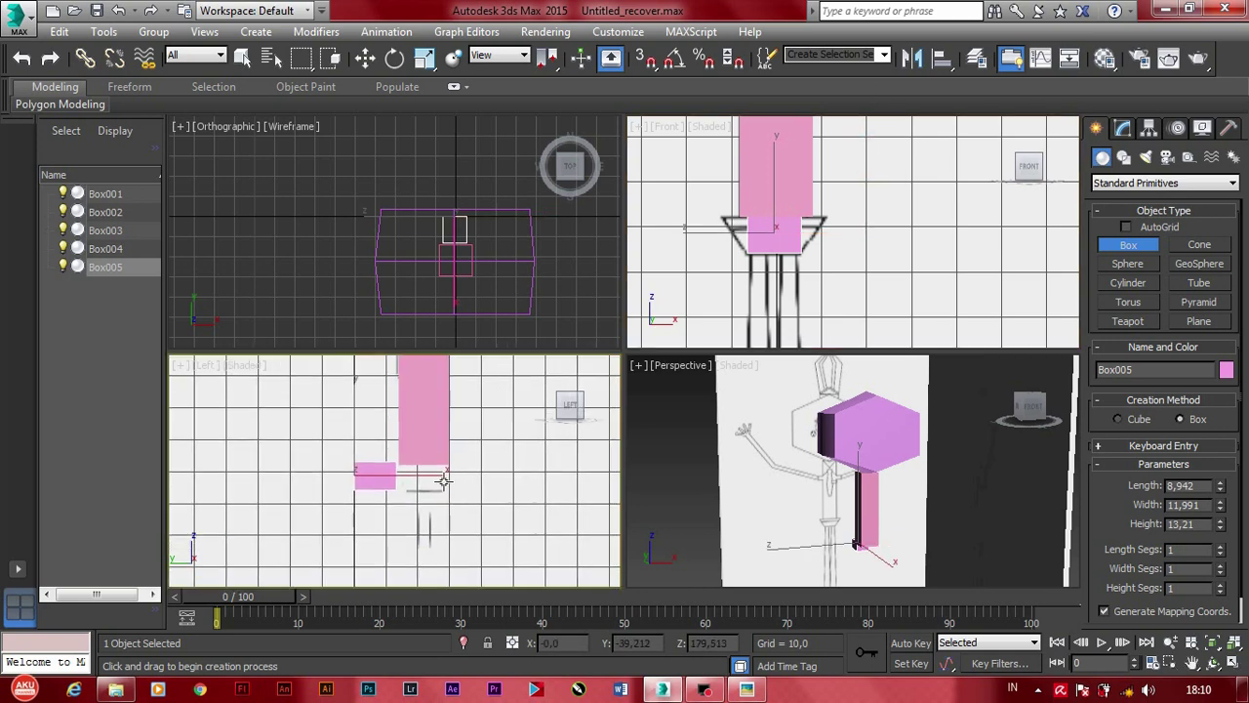
left_click(378, 475)
left_click(365, 58)
scroll(391, 463, "up", 3)
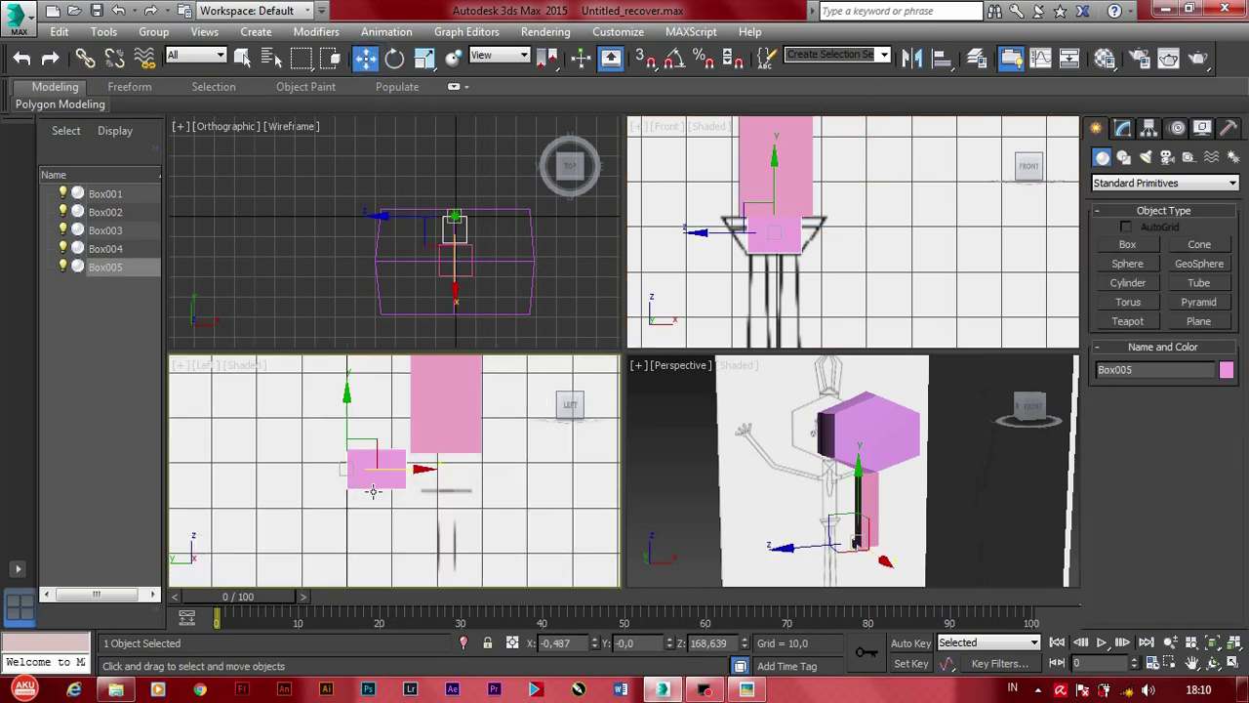
left_click_drag(402, 461, 487, 477)
scroll(428, 454, "up", 3)
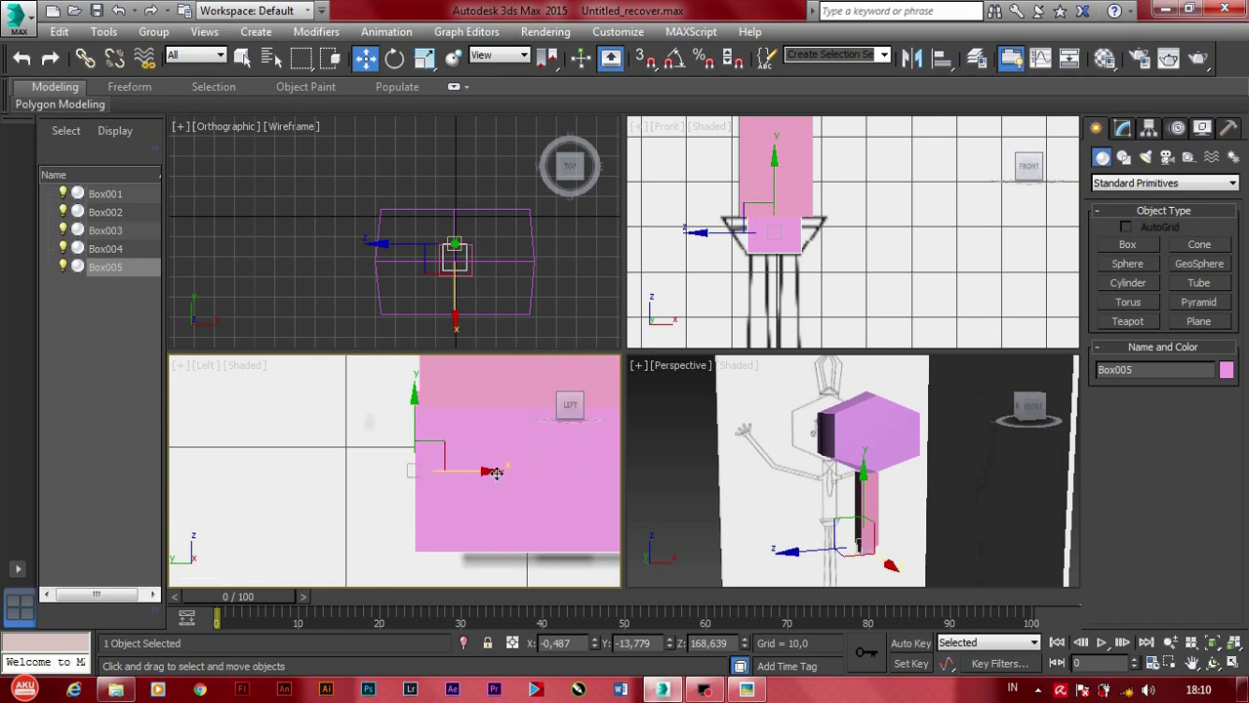
left_click(424, 58)
middle_click_drag(449, 430, 257, 442)
left_click_drag(257, 442, 317, 479)
Step: Reselect Box005, undo a stray nudge, and move it slightly to the right
left_click(491, 410)
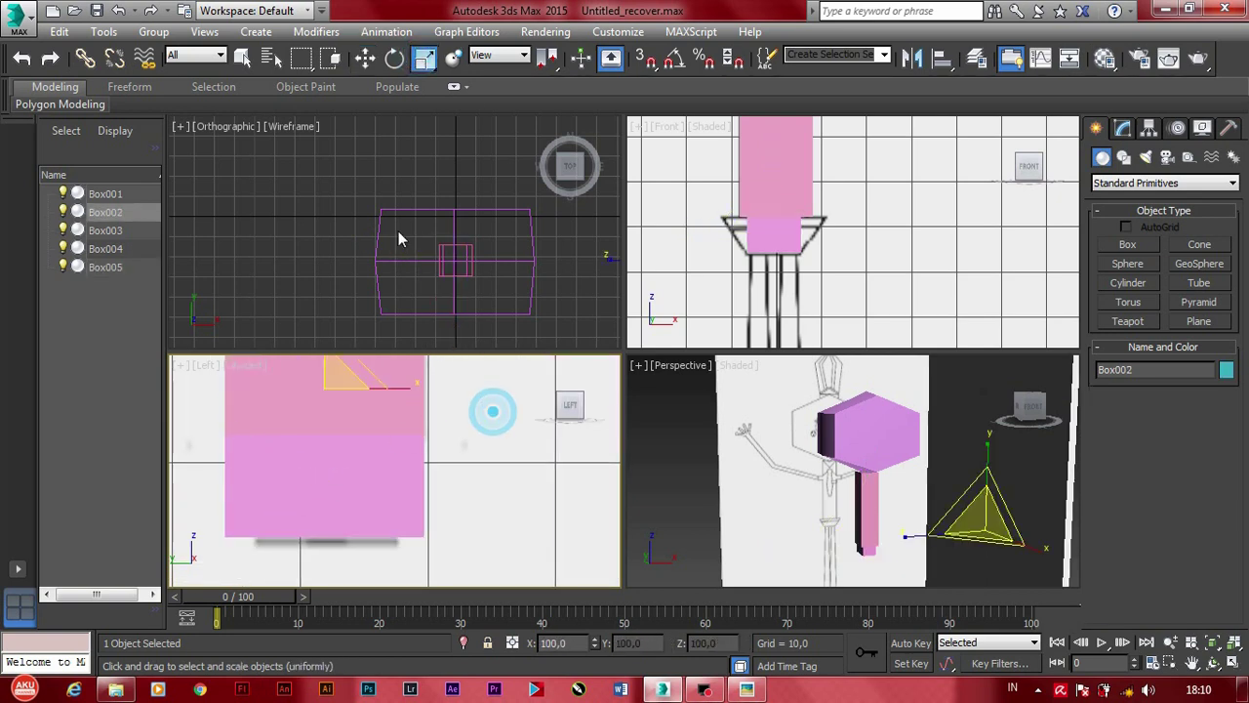
key("w")
scroll(488, 474, "down", 3)
left_click(769, 484)
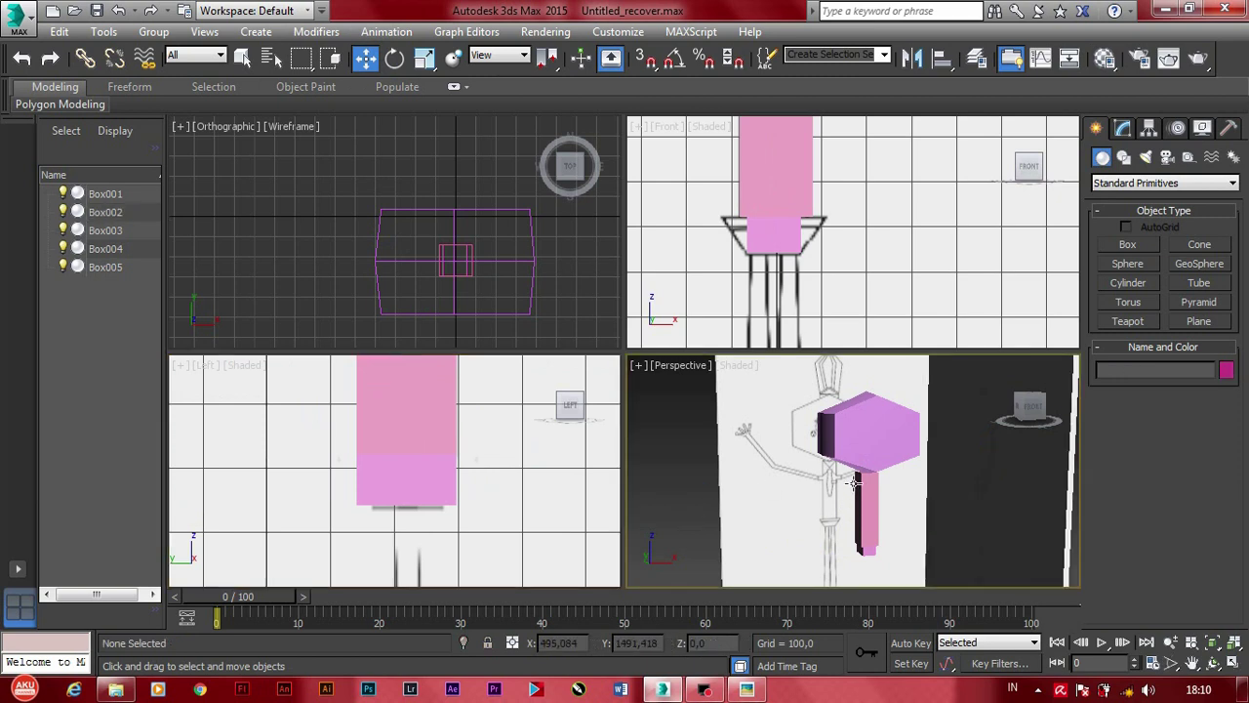
left_click(777, 238)
scroll(777, 244, "up", 3)
left_click_drag(823, 288, 806, 288)
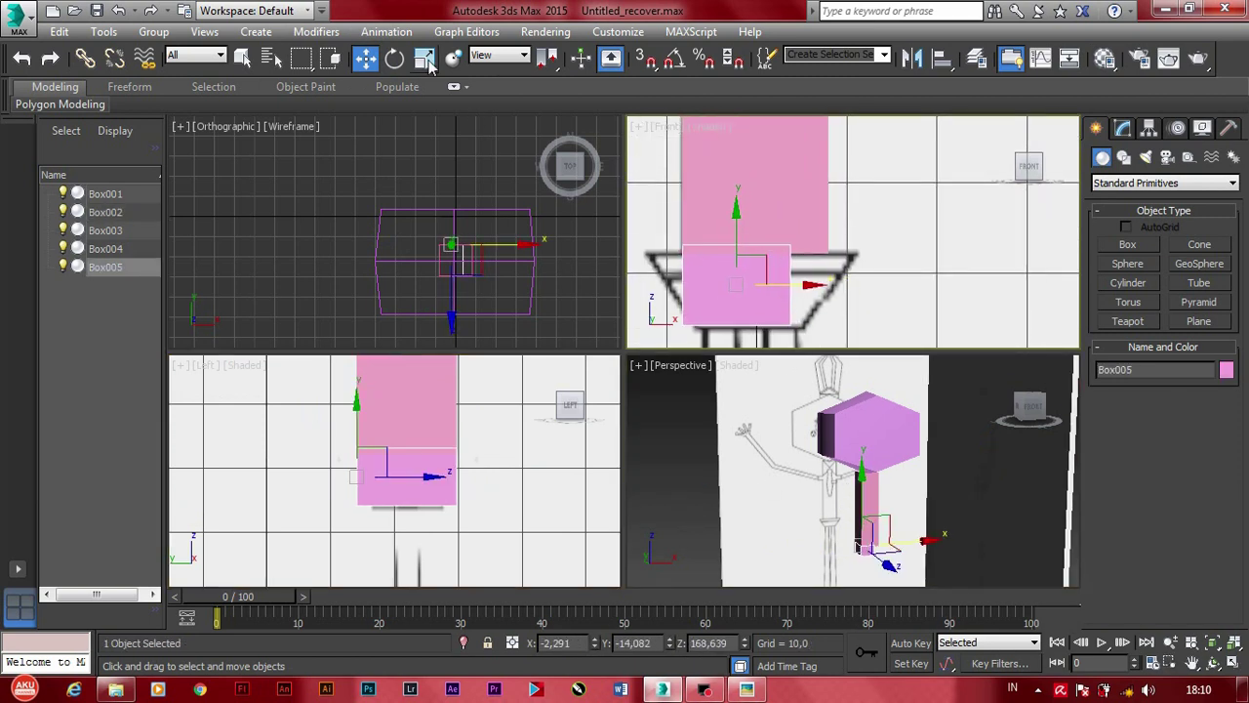
key("ctrl+z")
key("ctrl+z")
key("ctrl+z")
key("ctrl+z")
key("ctrl+z")
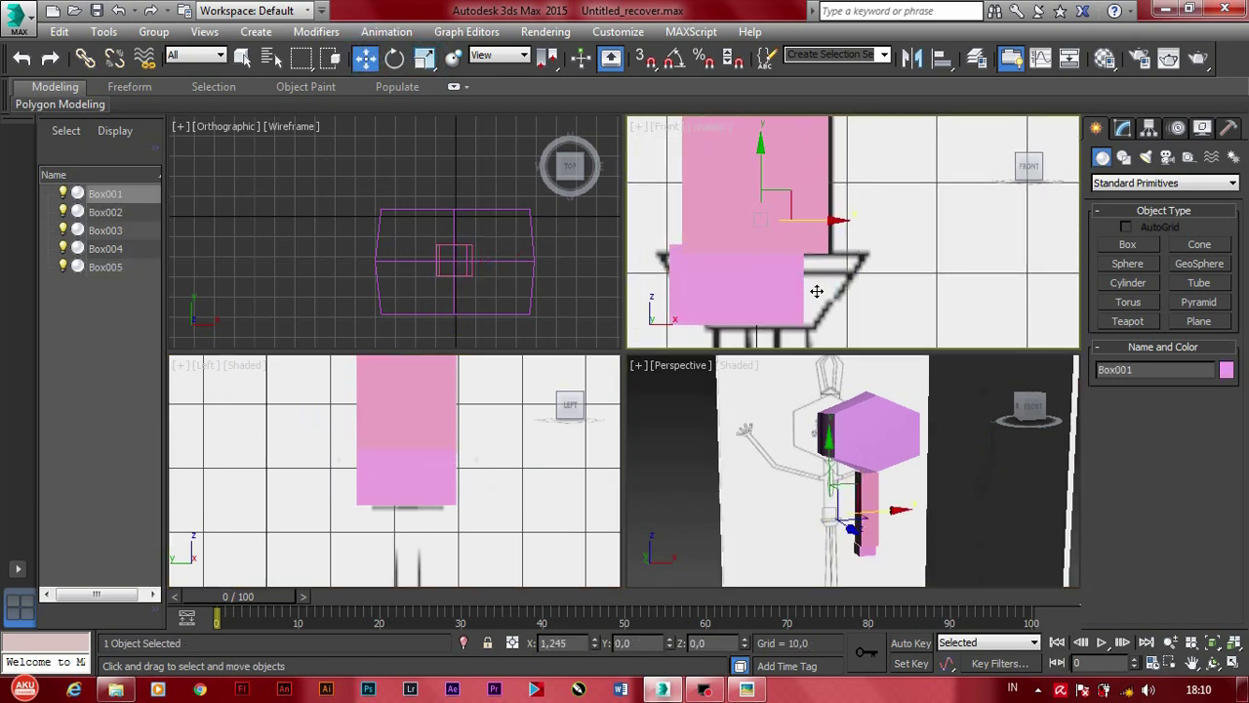
left_click_drag(814, 292, 826, 288)
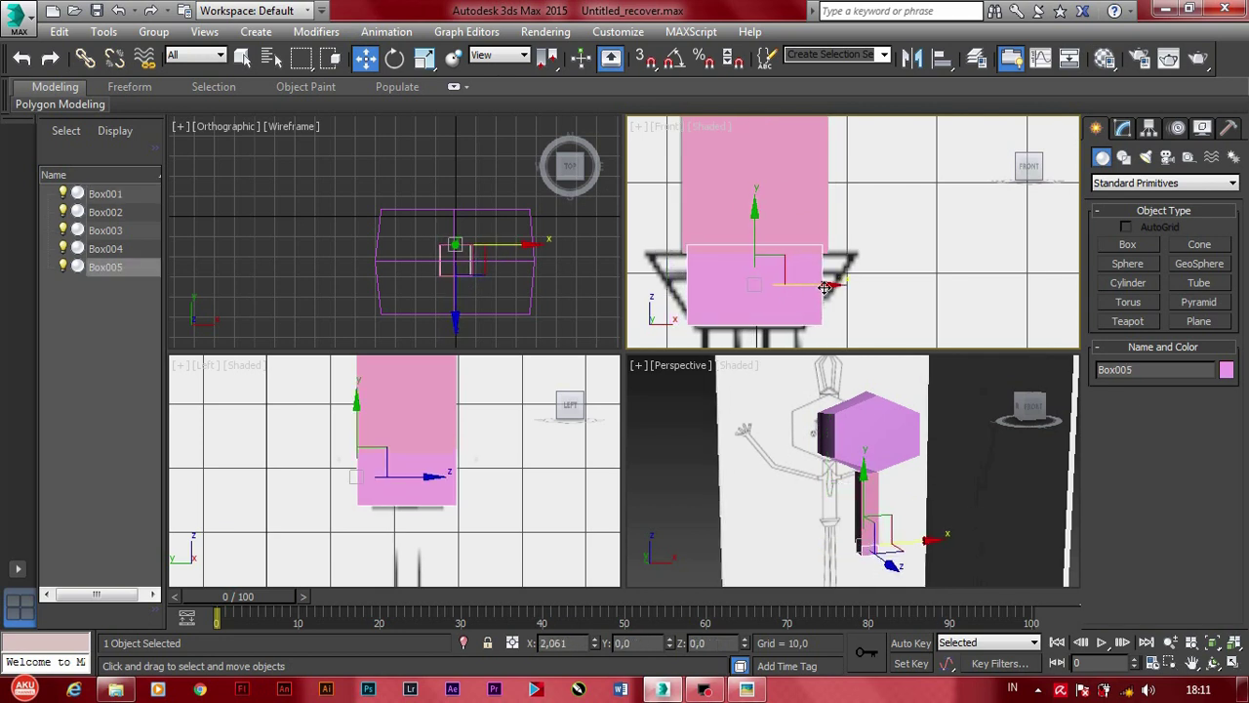
Step: Stretch Box005 wider along X with non-uniform scale
key("r")
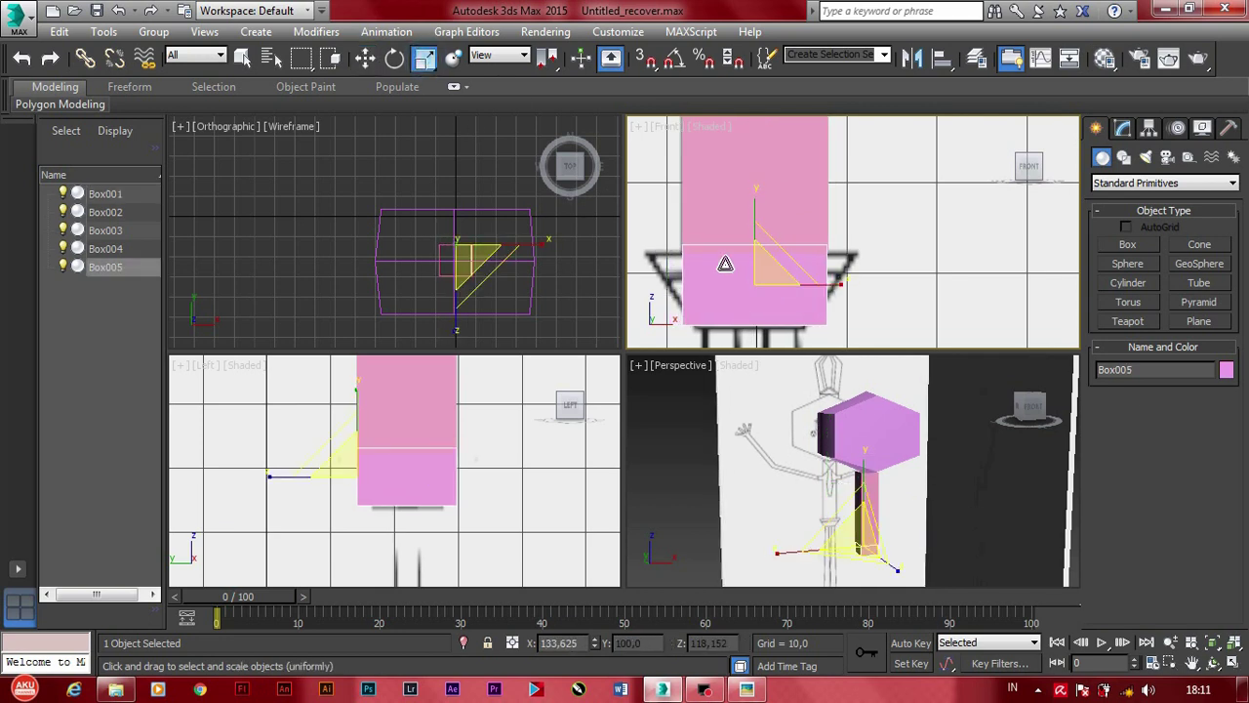
left_click_drag(835, 291, 482, 181)
left_click(820, 331)
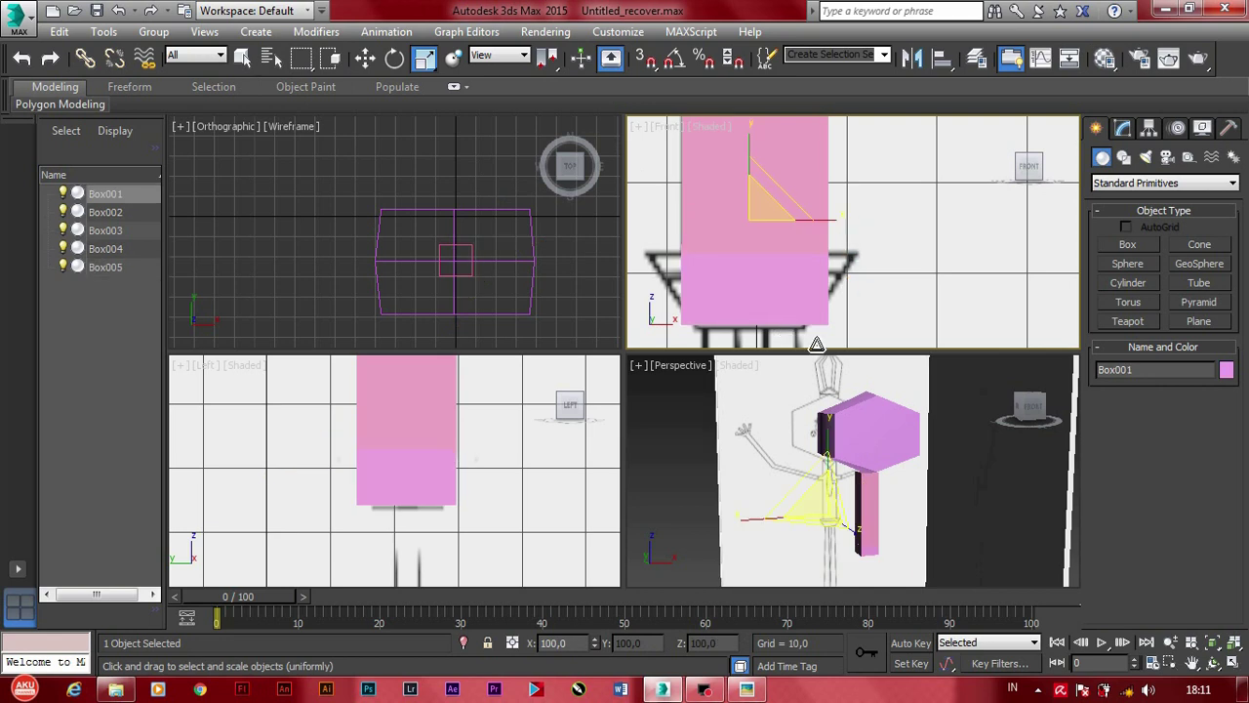
left_click(758, 287)
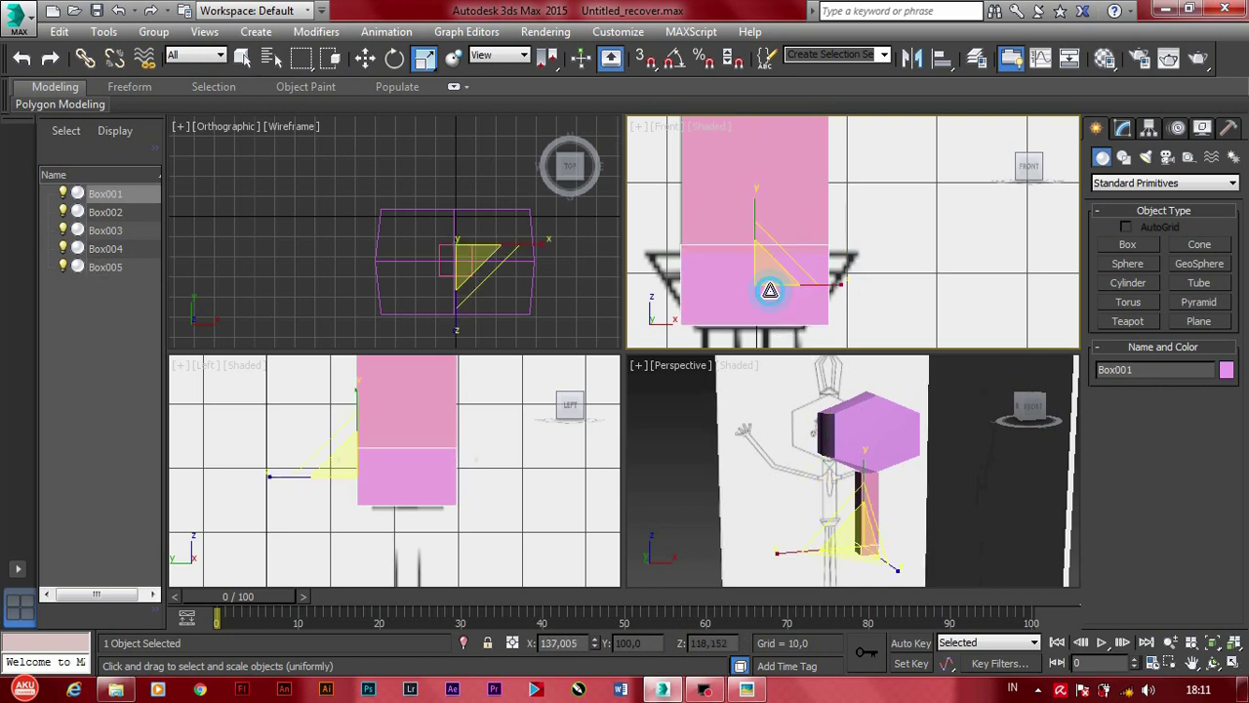
Step: Give Box005 2 length, 2 width and 2 height segments
left_click(1123, 130)
left_click(1176, 455)
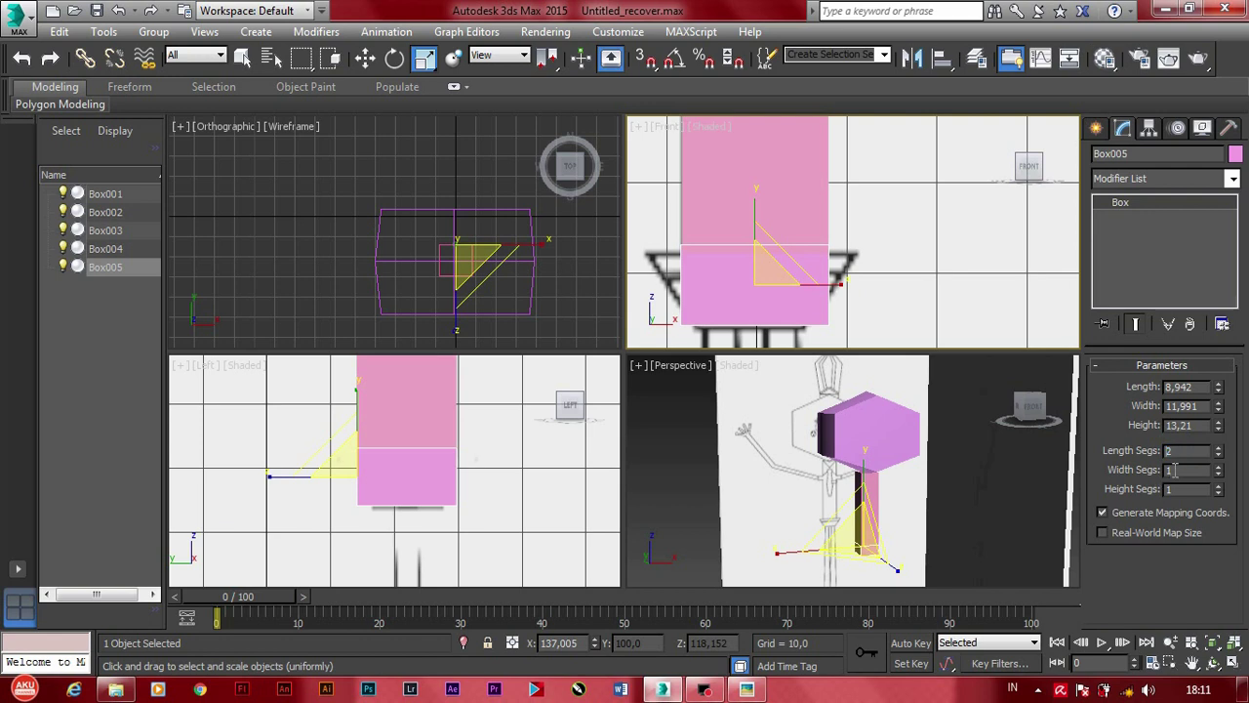
type("22")
left_click(951, 276)
left_click(795, 280)
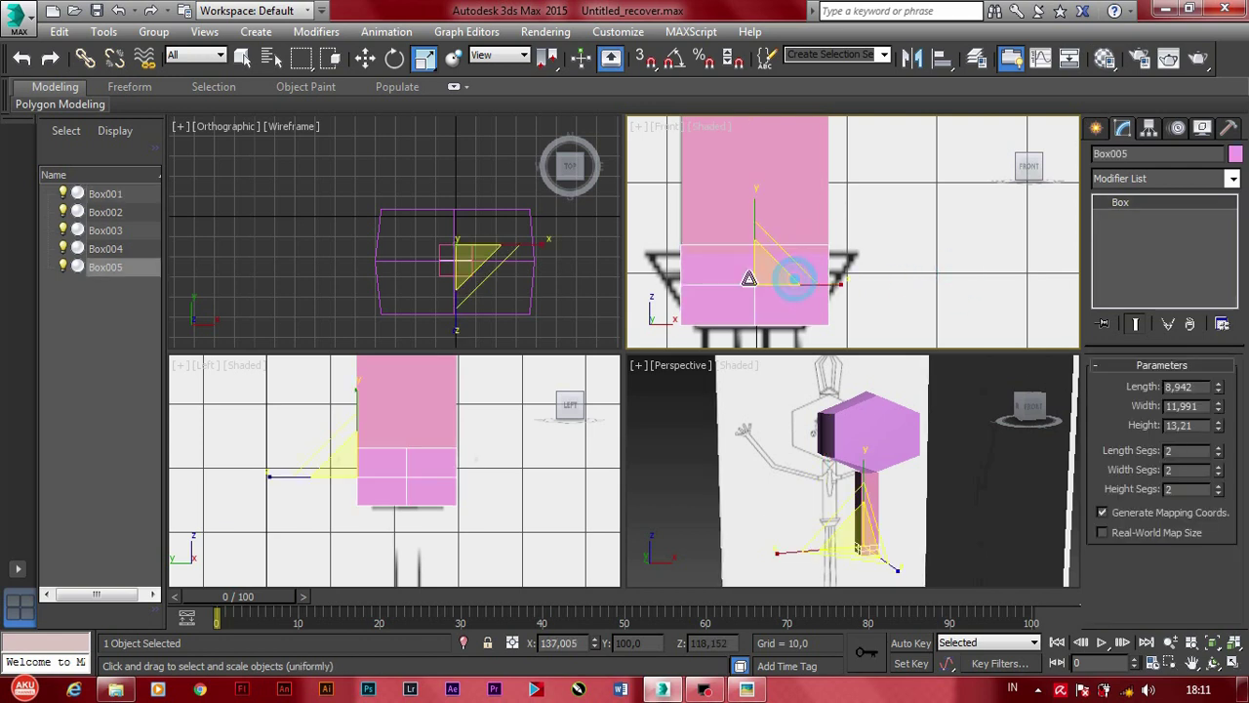
left_click(364, 58)
left_click(1126, 181)
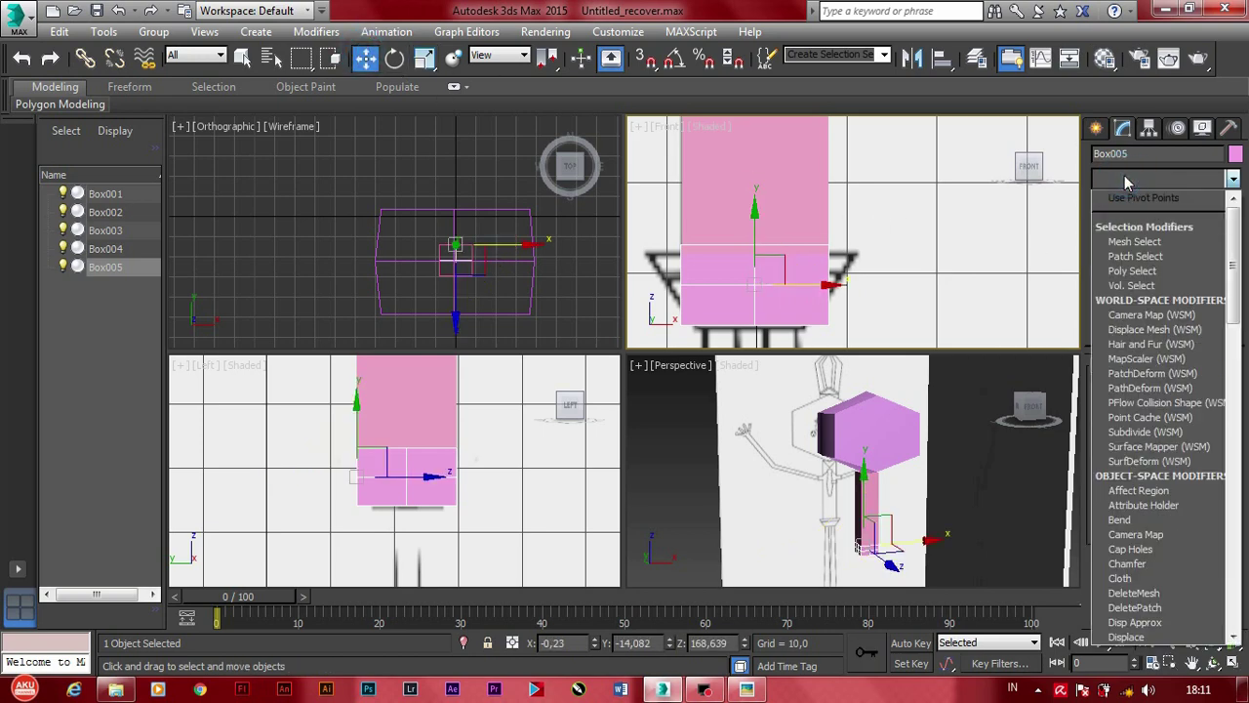
Step: Add Edit Poly to Box005 and spread its top corner vertices outward in the Front view
type("esh")
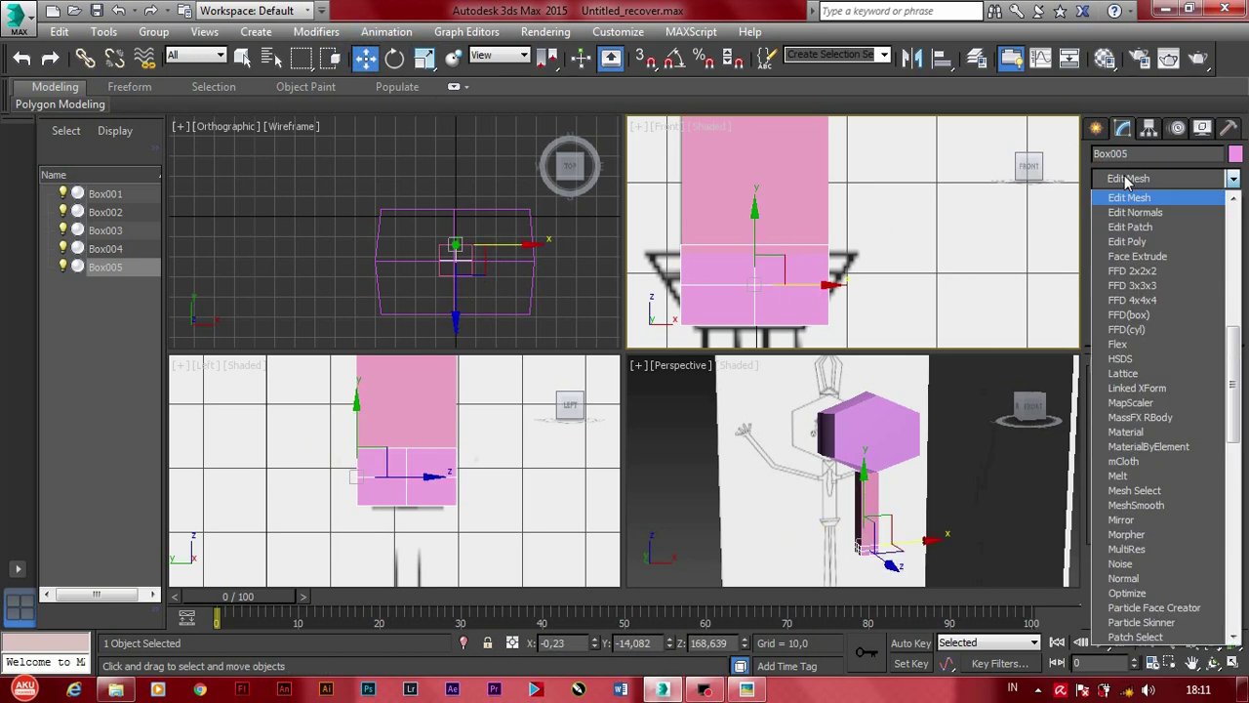
left_click(1128, 241)
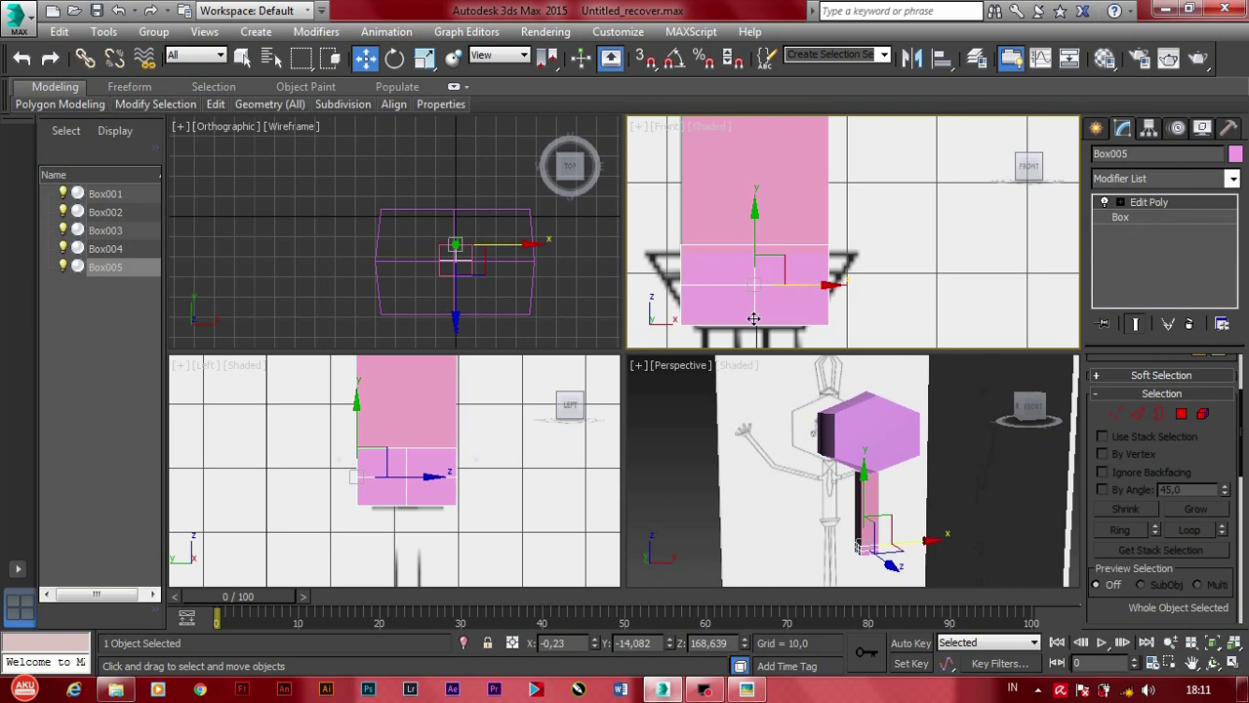
left_click(1115, 414)
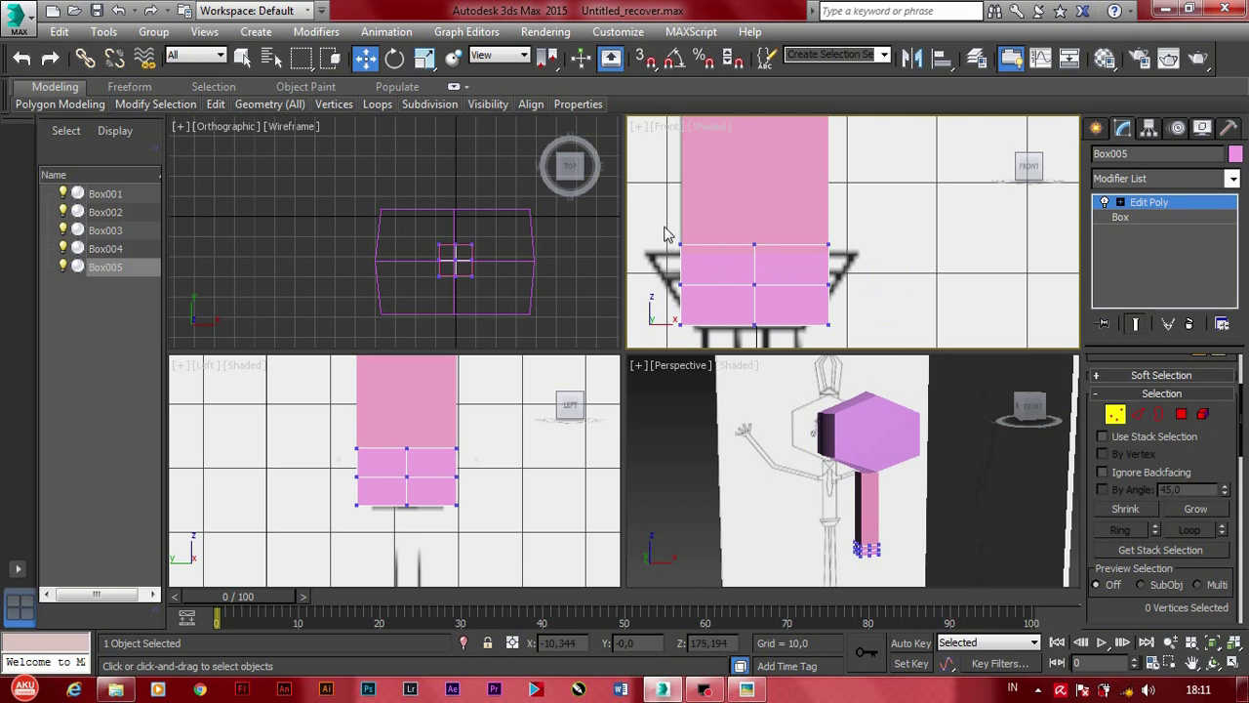
left_click_drag(649, 222, 709, 263)
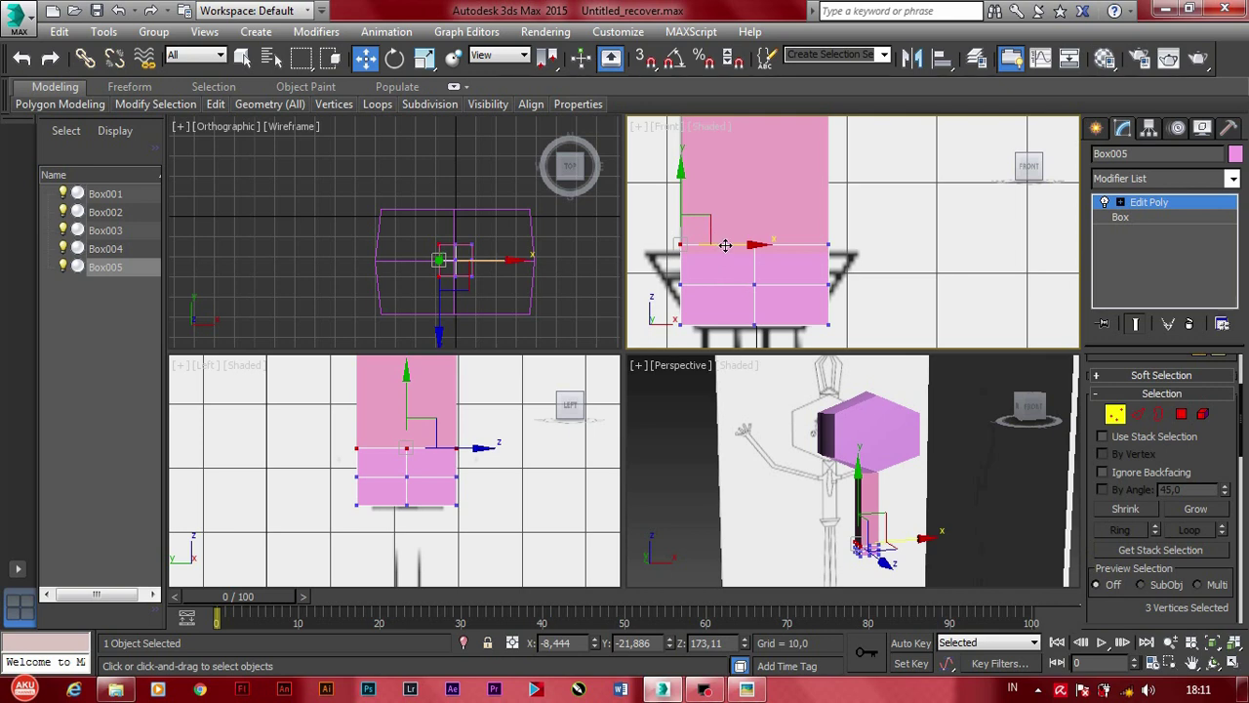
left_click_drag(730, 246, 654, 283)
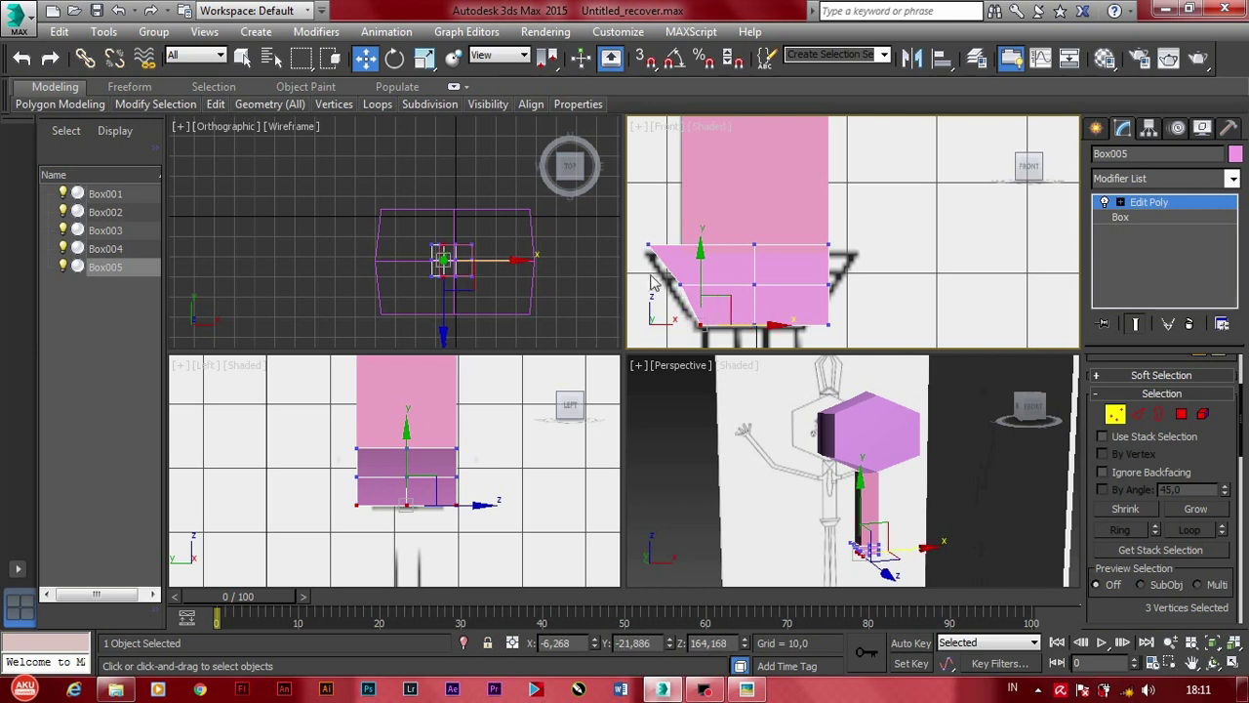
left_click(881, 260)
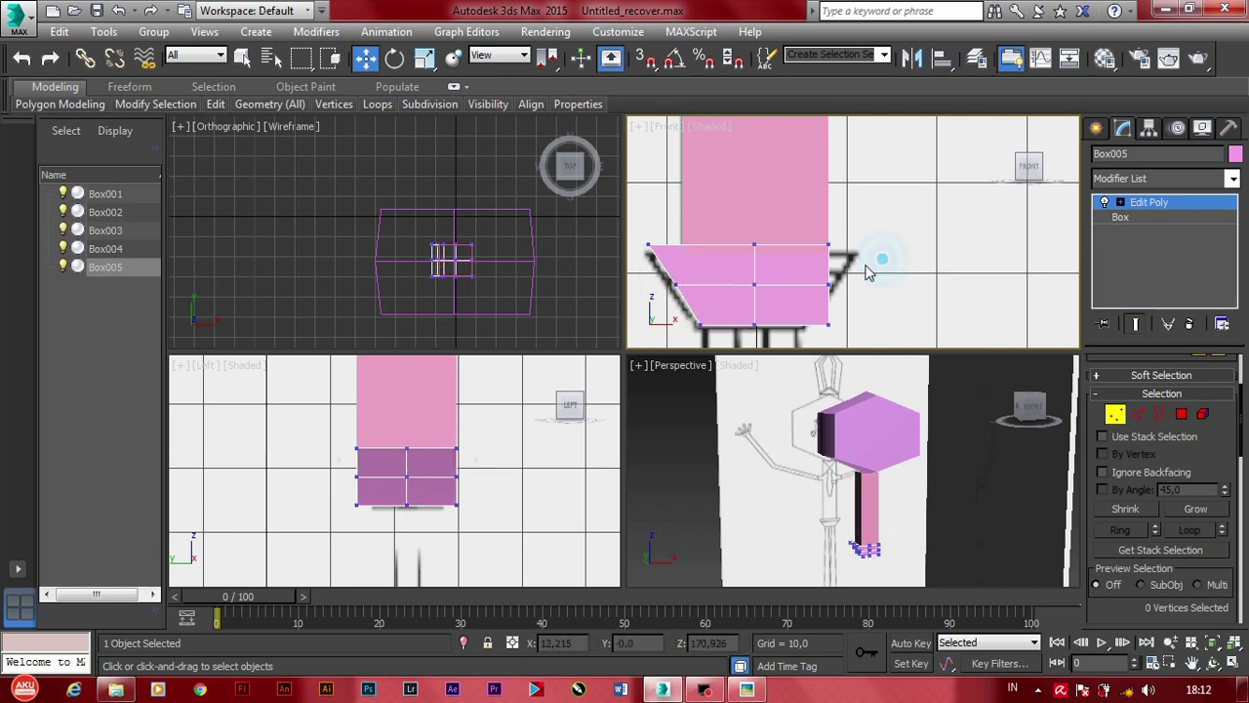
left_click_drag(820, 261, 869, 246)
mouse_move(839, 310)
left_mouse_down()
mouse_move(818, 337)
mouse_move(826, 288)
mouse_move(851, 287)
left_mouse_up()
left_click(861, 244)
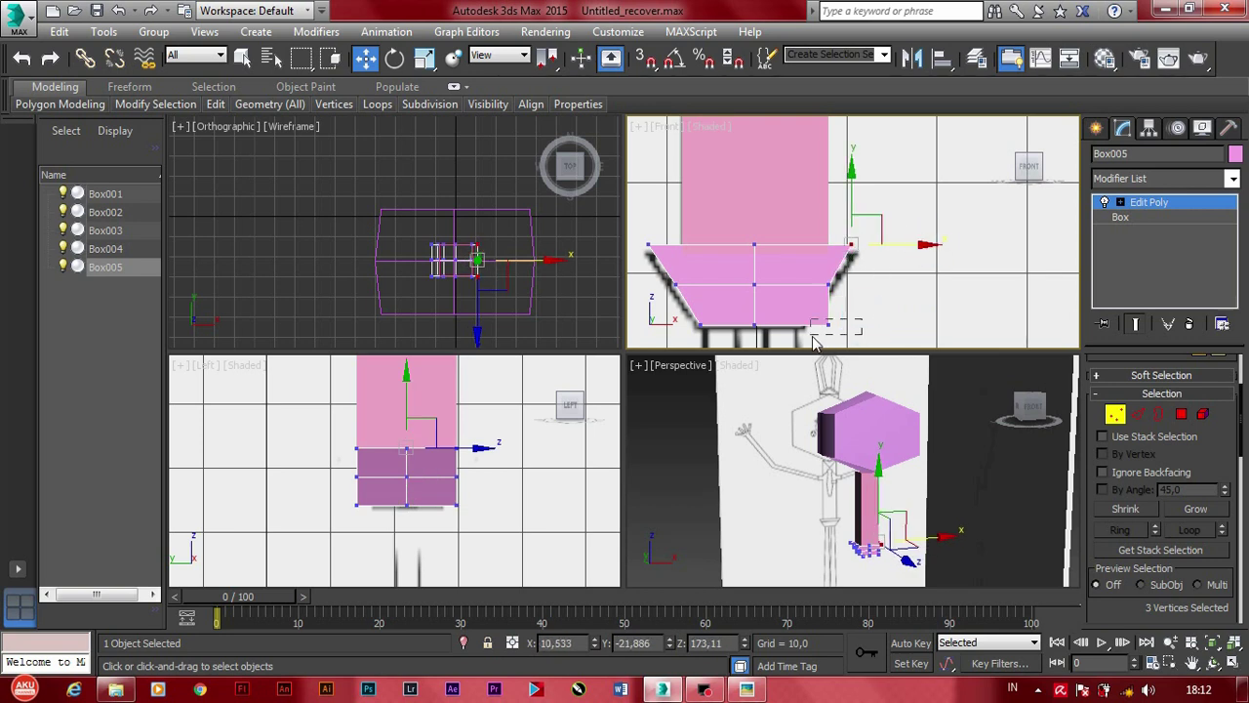
left_click(849, 339)
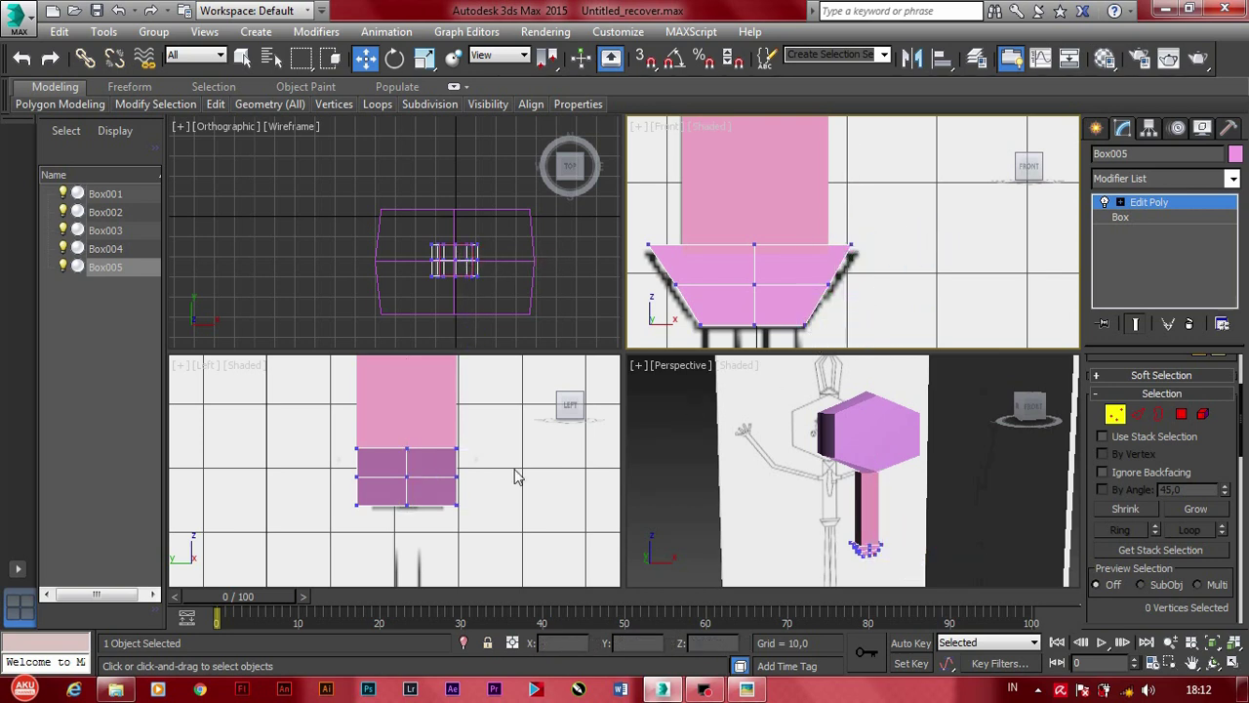
Step: Slant Box005's sides in the Left view so its top is wider than the bottom
left_click(335, 494)
scroll(334, 494, "up", 2)
left_click_drag(404, 502, 524, 503)
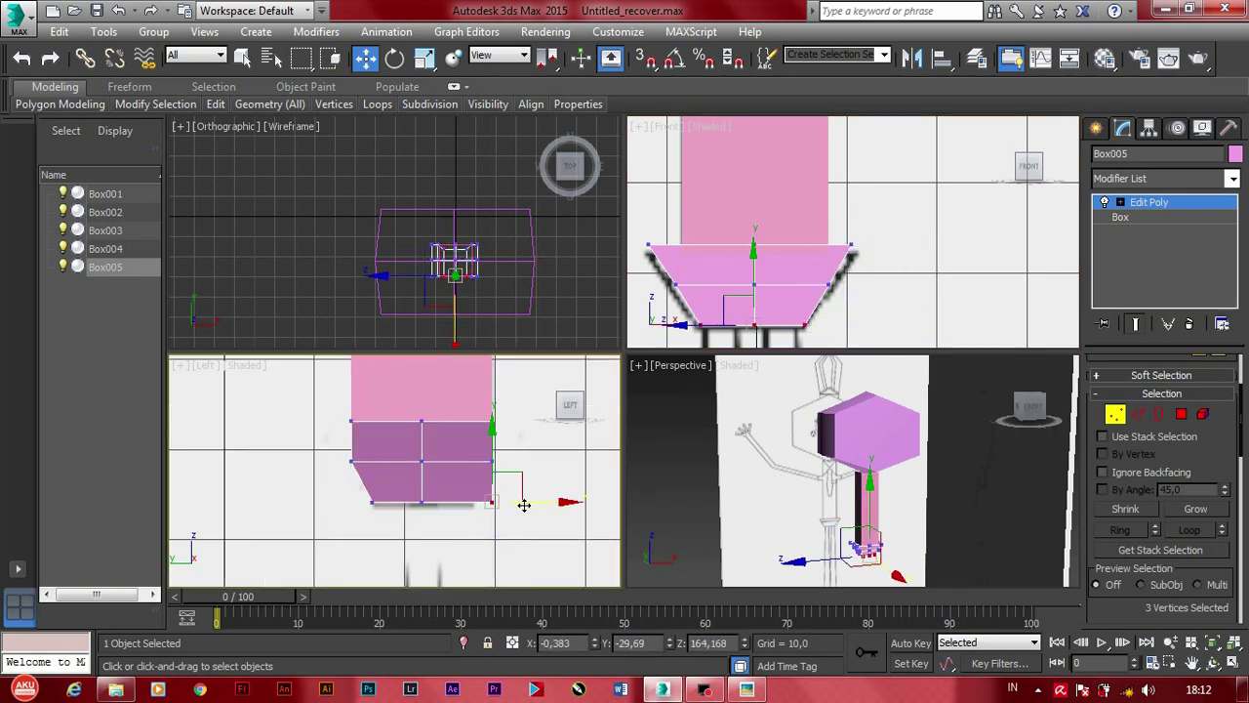
left_click_drag(321, 432, 425, 482)
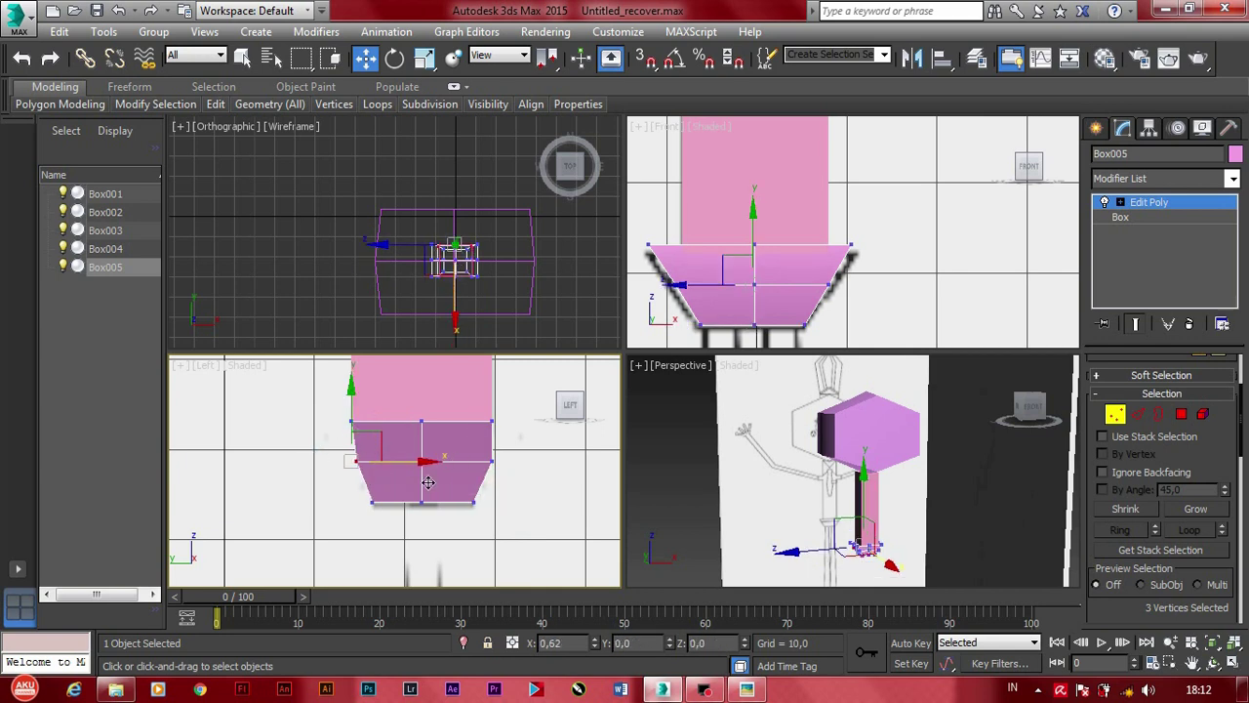
left_click_drag(351, 422, 326, 422)
mouse_move(522, 402)
left_mouse_down()
mouse_move(484, 437)
mouse_move(508, 422)
left_mouse_up()
left_click(541, 427)
Step: Reframe the perspective and front views around the leg area and pick Box creation
mouse_move(977, 410)
left_mouse_down()
mouse_move(1025, 415)
mouse_move(834, 478)
left_mouse_up()
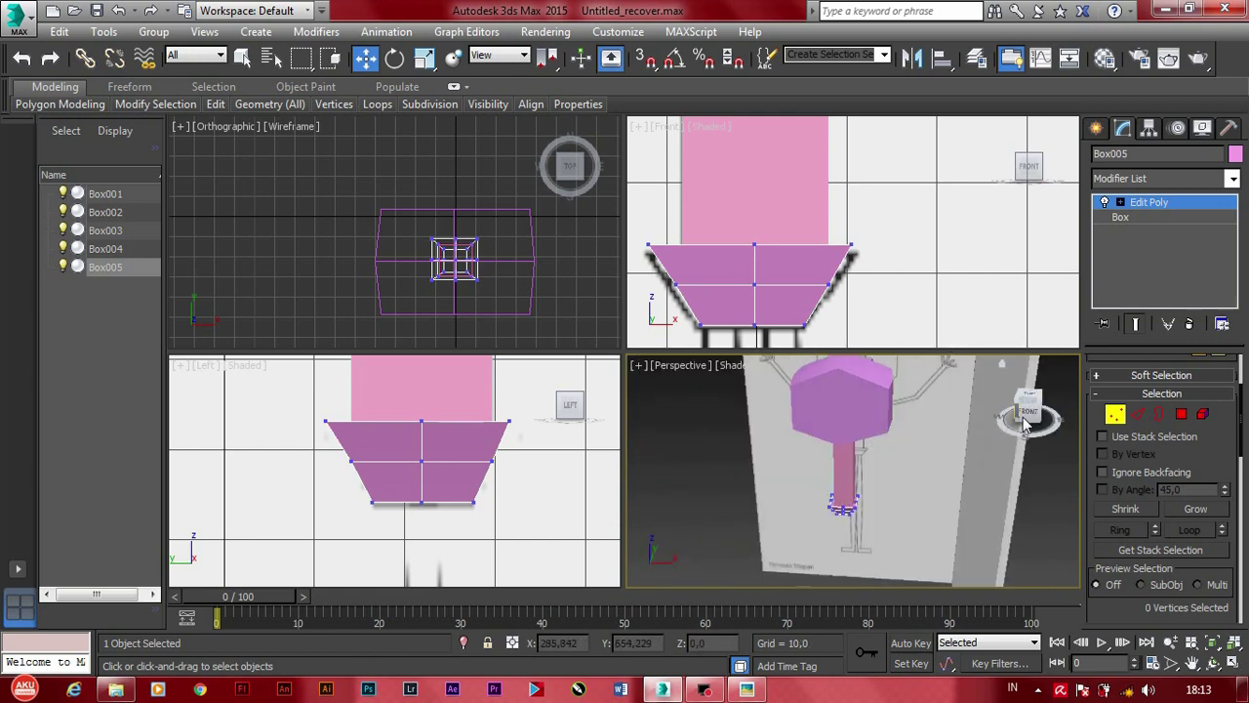
scroll(839, 253, "up", 3)
middle_click_drag(840, 195, 836, 254)
scroll(837, 246, "down", 2)
scroll(839, 244, "up", 2)
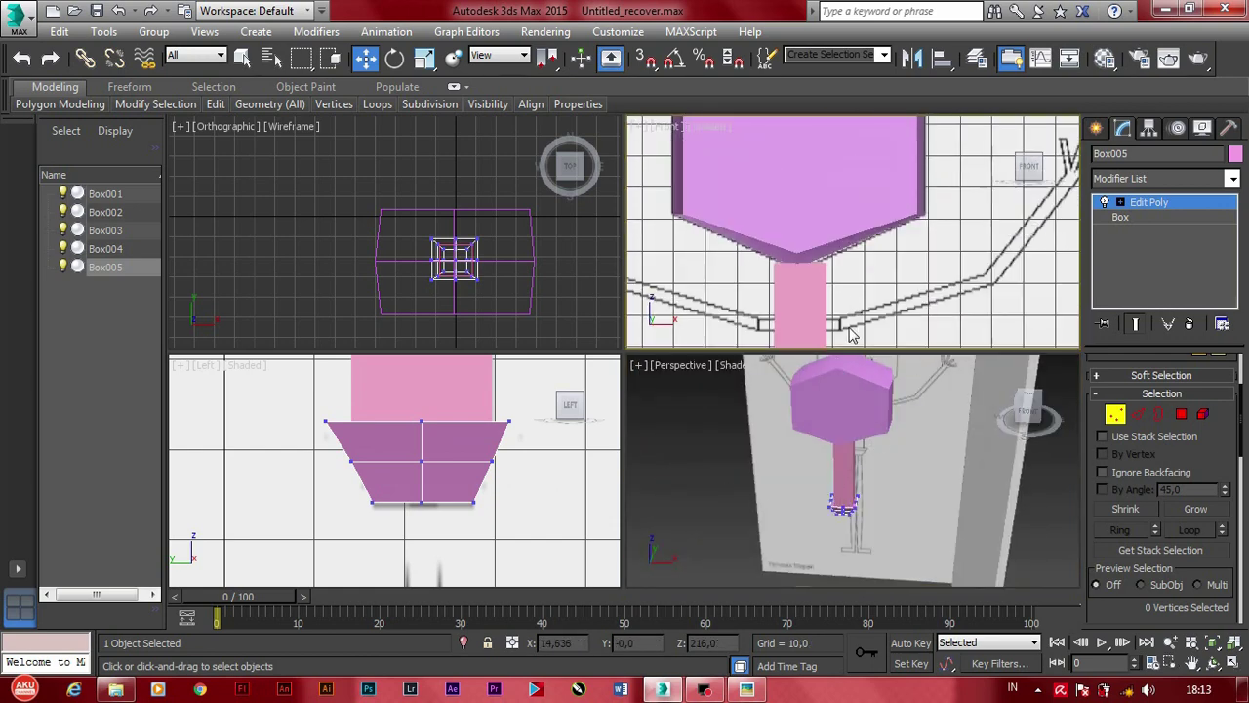
scroll(850, 239, "up", 3)
scroll(868, 229, "down", 5)
middle_click_drag(881, 220, 902, 256)
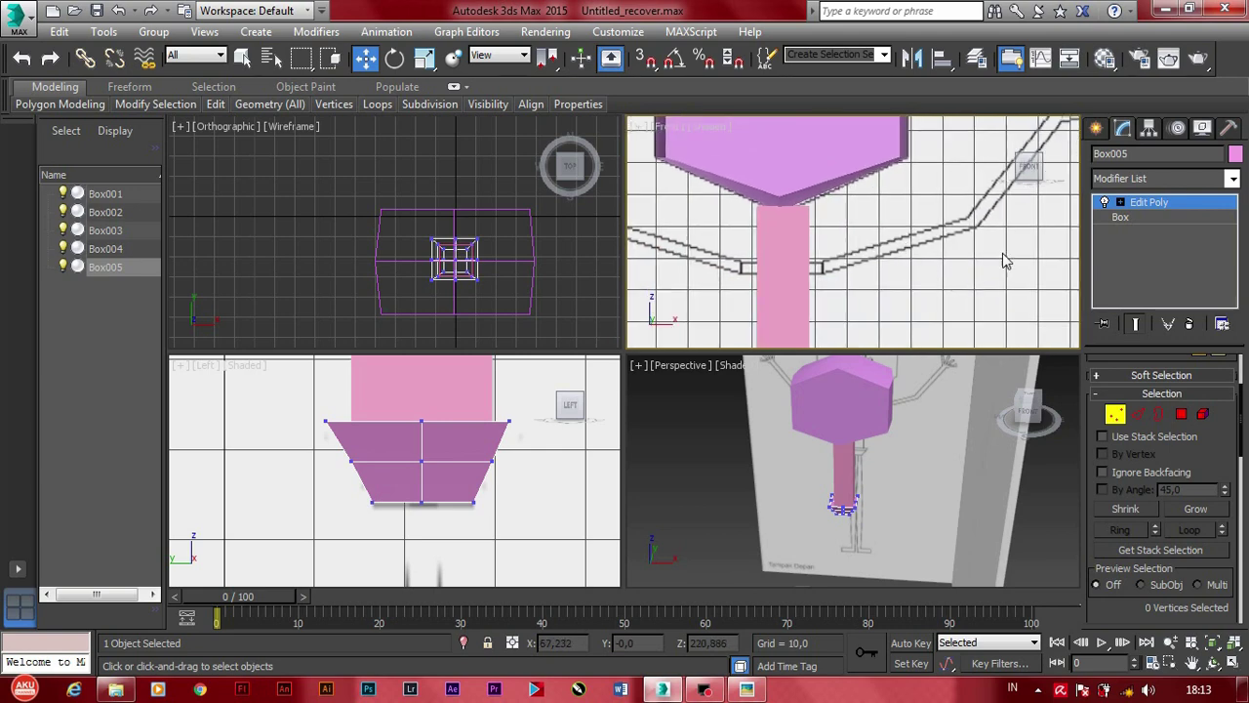
left_click(1096, 128)
left_click(1128, 244)
scroll(741, 264, "up", 2)
Step: Draw Box006 below the head in the Front view and shift it along Y in Top
left_click_drag(742, 264, 854, 278)
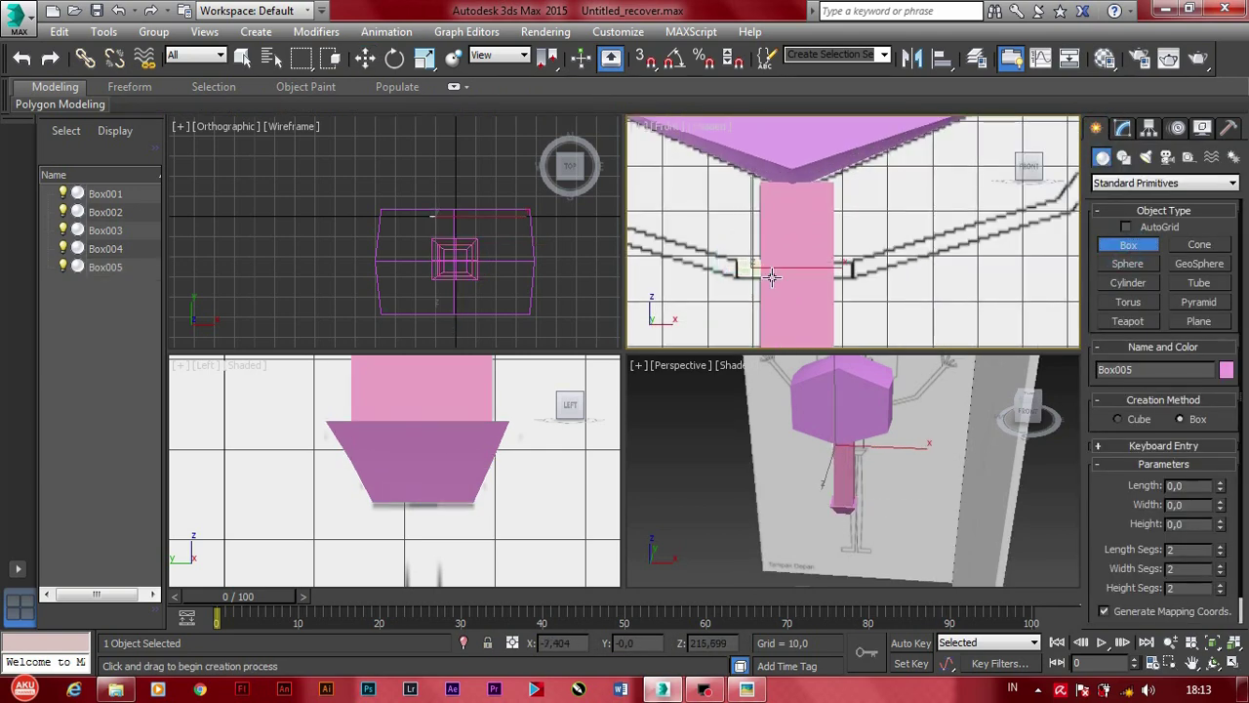
left_click(878, 300)
key("w")
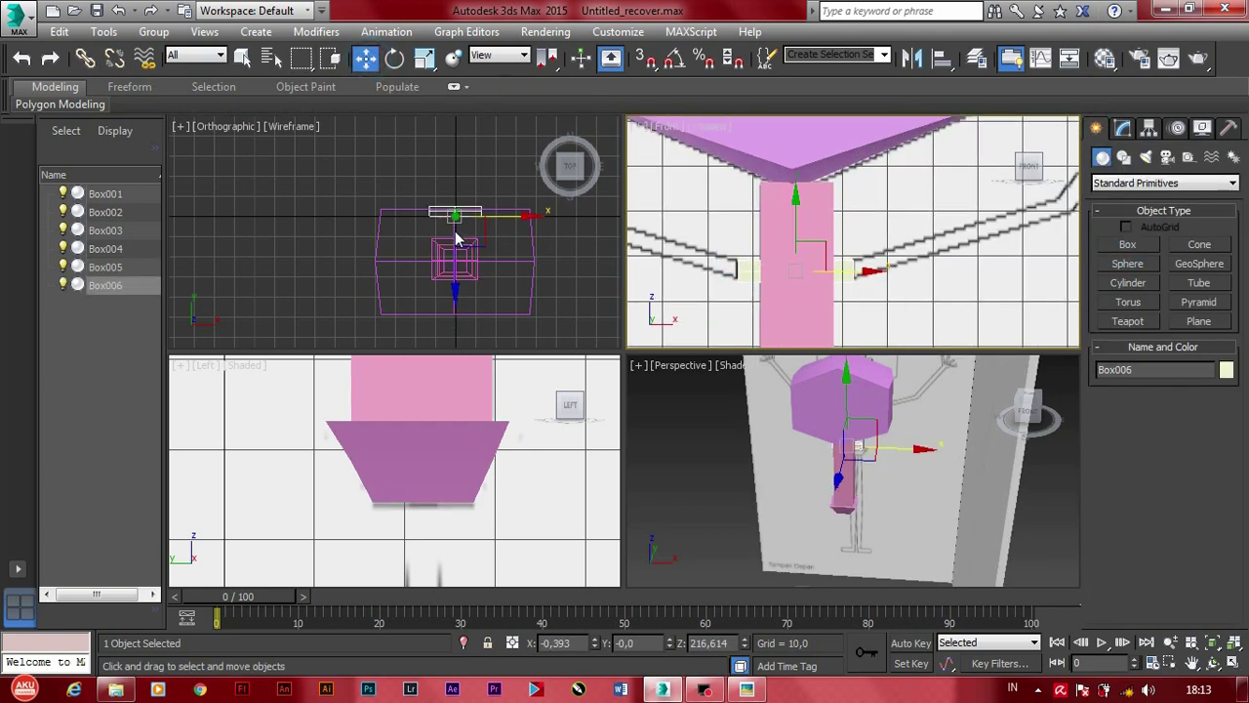
scroll(499, 197, "up", 5)
left_click_drag(499, 197, 469, 202)
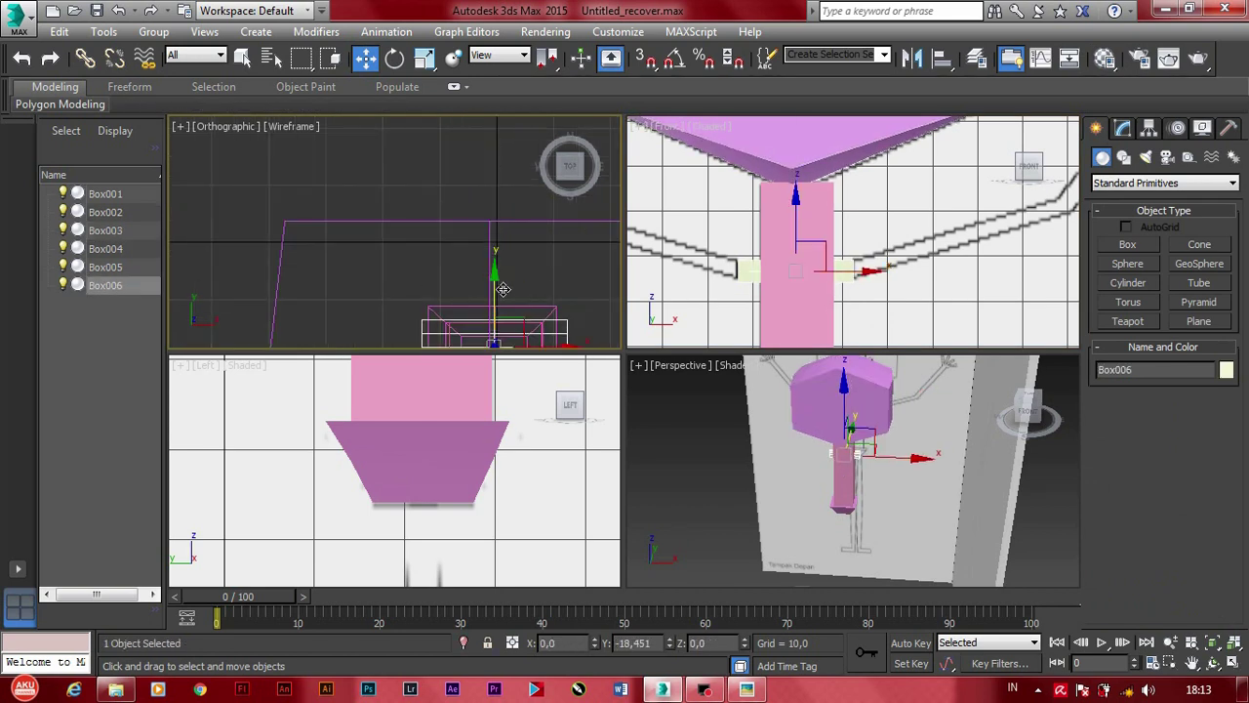
middle_click_drag(497, 234, 470, 202)
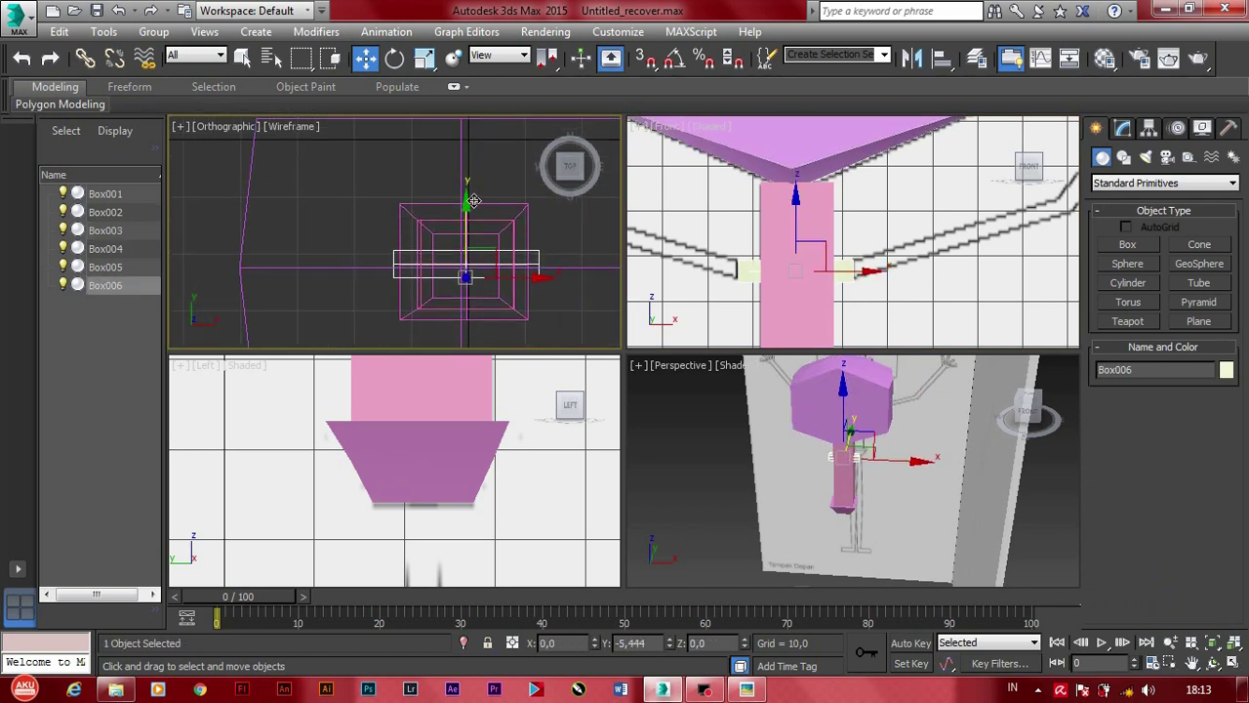
left_click_drag(470, 202, 482, 202)
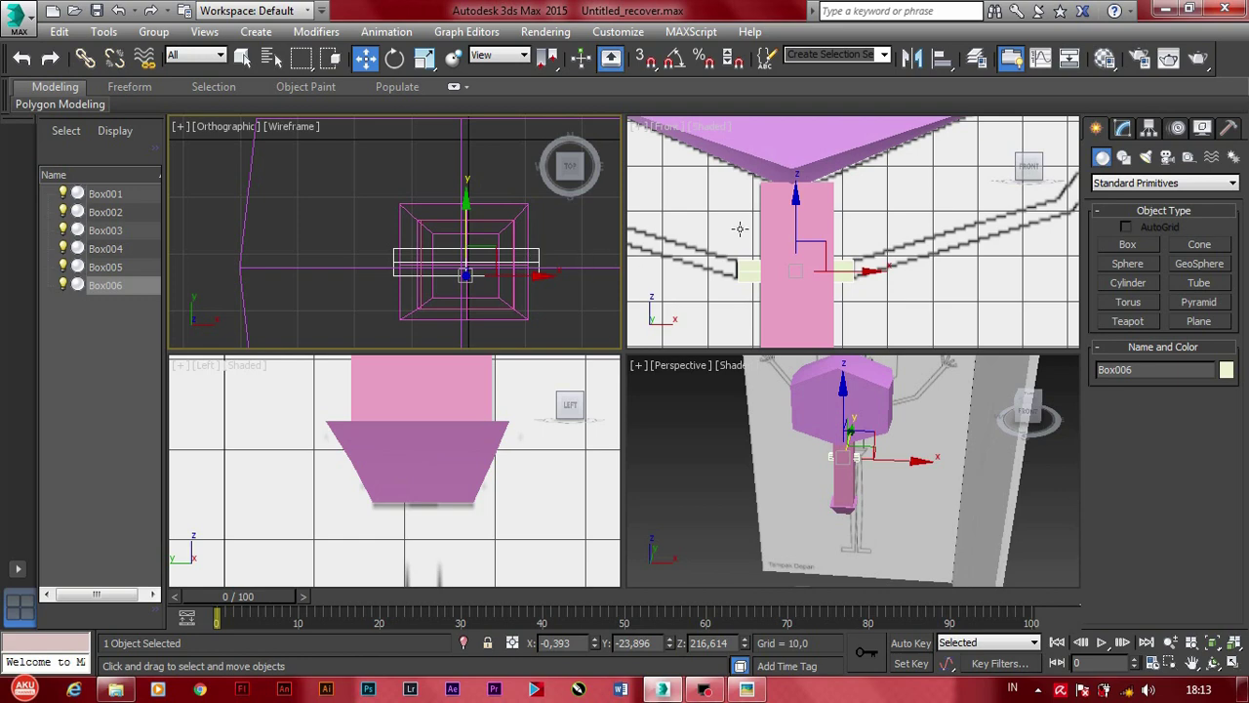
scroll(740, 228, "down", 5)
scroll(989, 228, "up", 3)
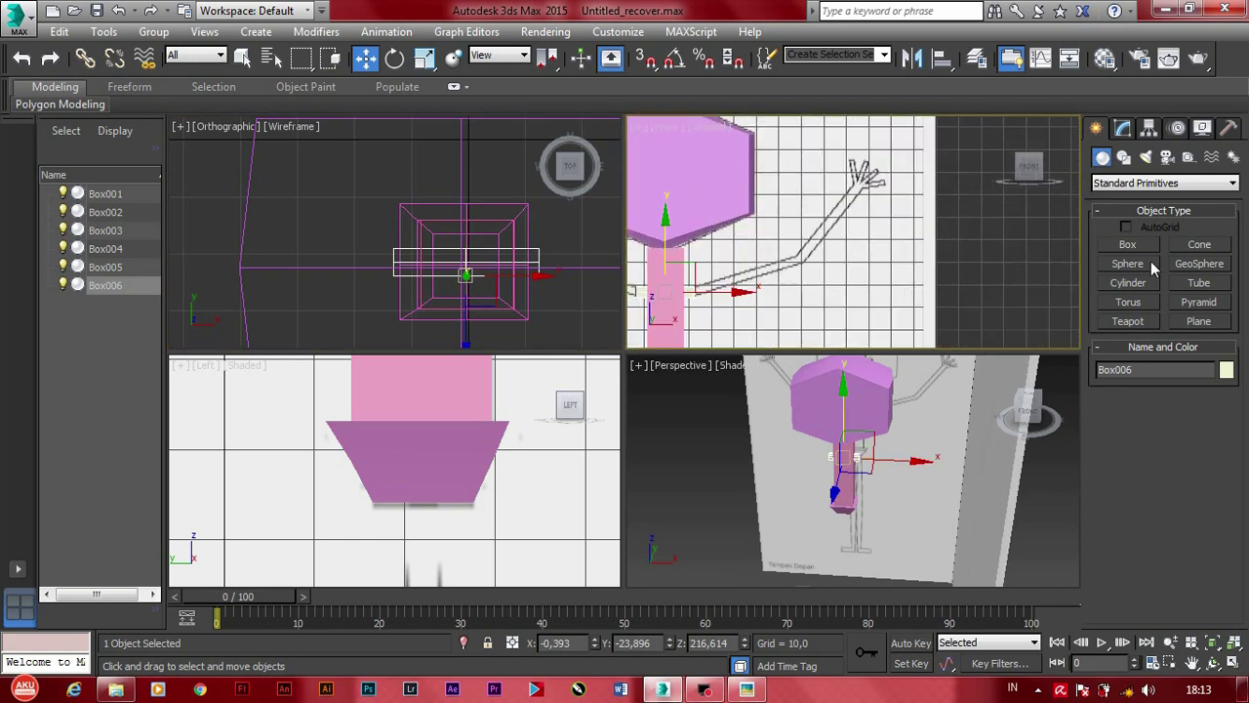
Step: Draw a long thin arm box, Box007, across the Front view
left_click(1127, 244)
scroll(722, 295, "up", 2)
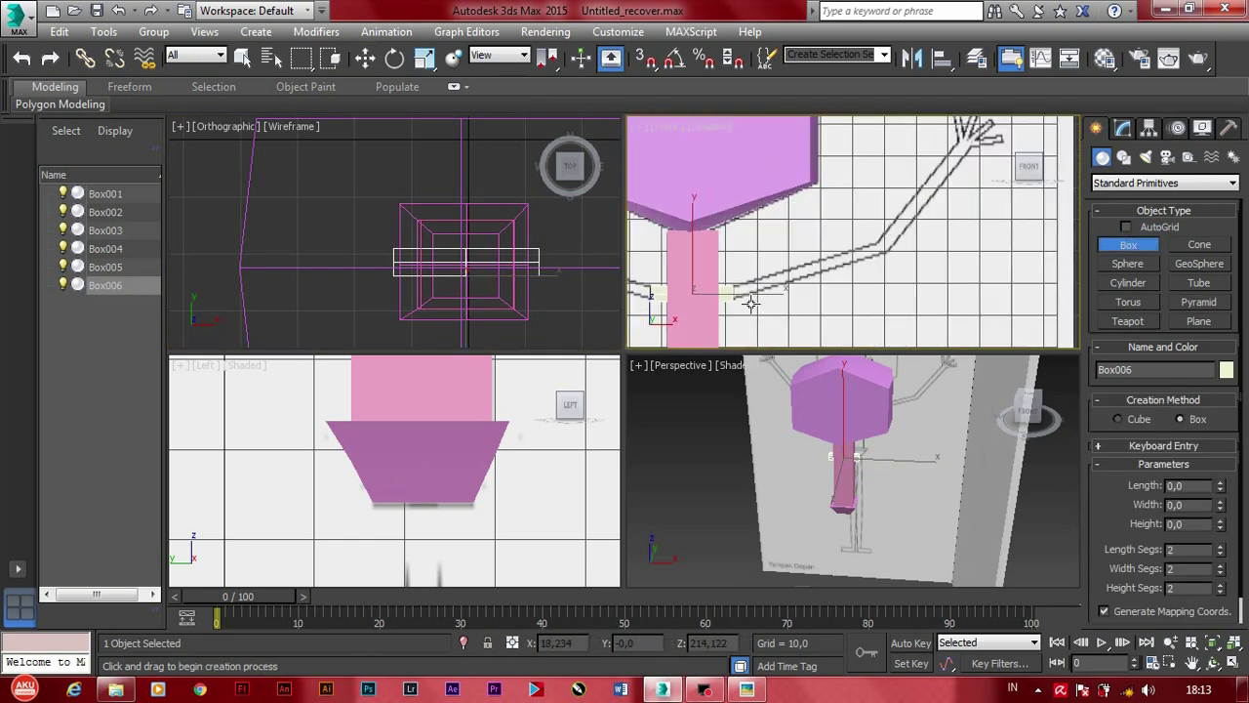
left_click_drag(733, 284, 1016, 299)
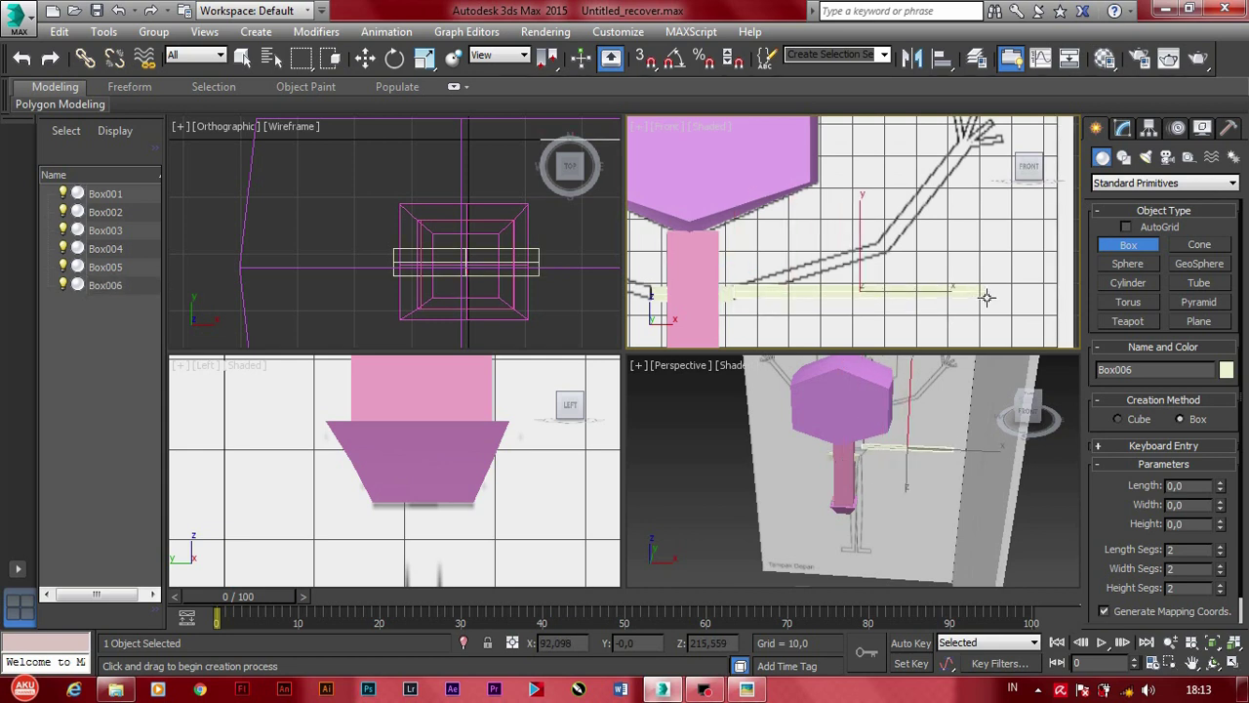
left_click_drag(890, 289, 990, 309)
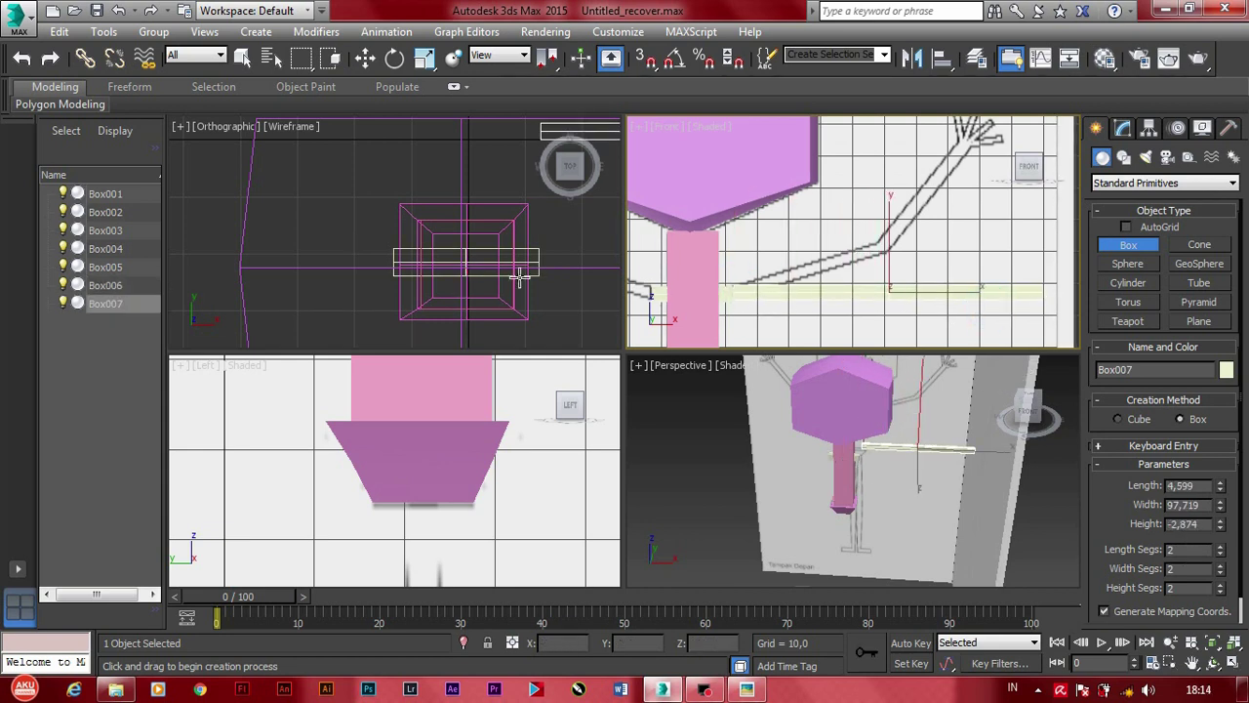
scroll(491, 427, "down", 4)
scroll(428, 492, "up", 5)
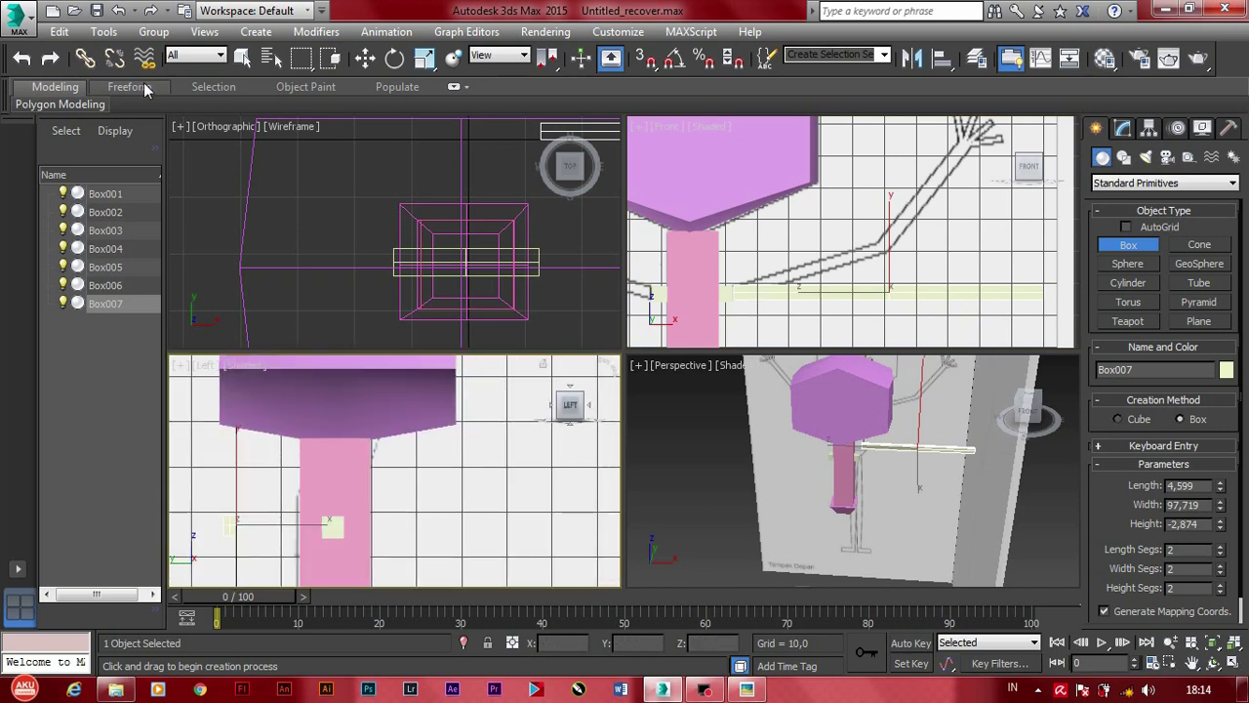
Step: Nudge Box007 along X in the Front view and along Y in the Top view
left_click(424, 57)
scroll(777, 306, "up", 3)
key("e")
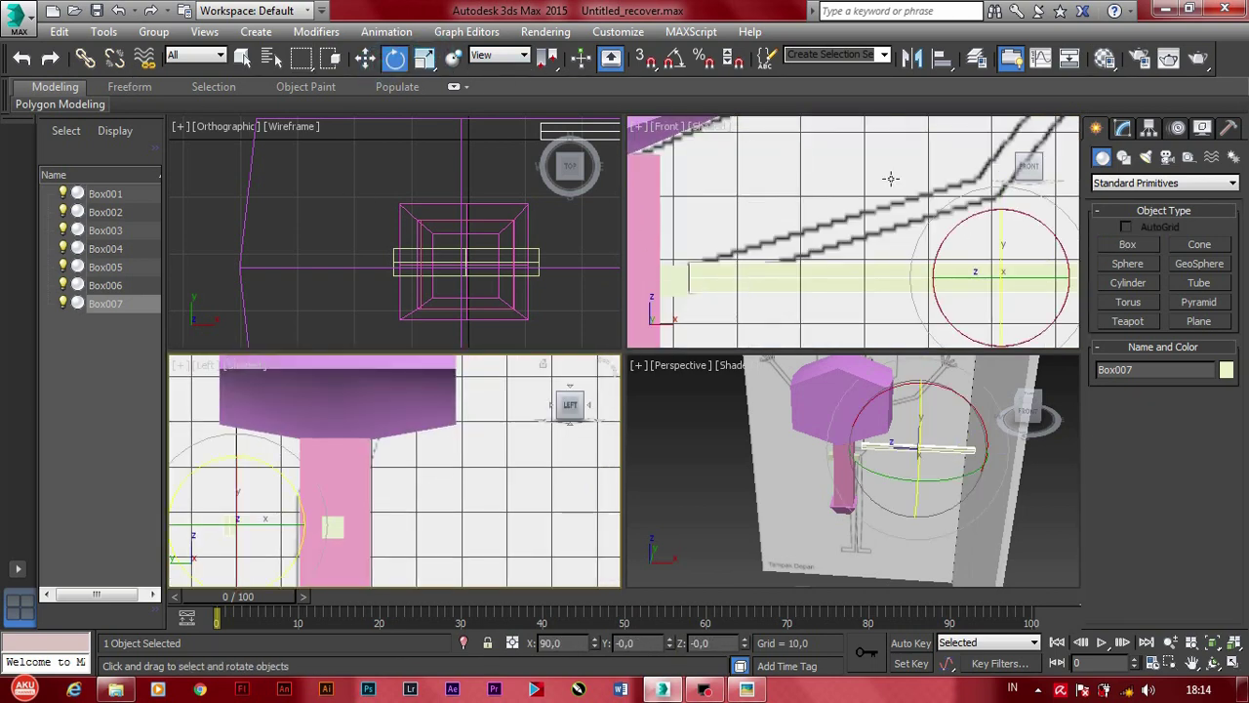
key("w")
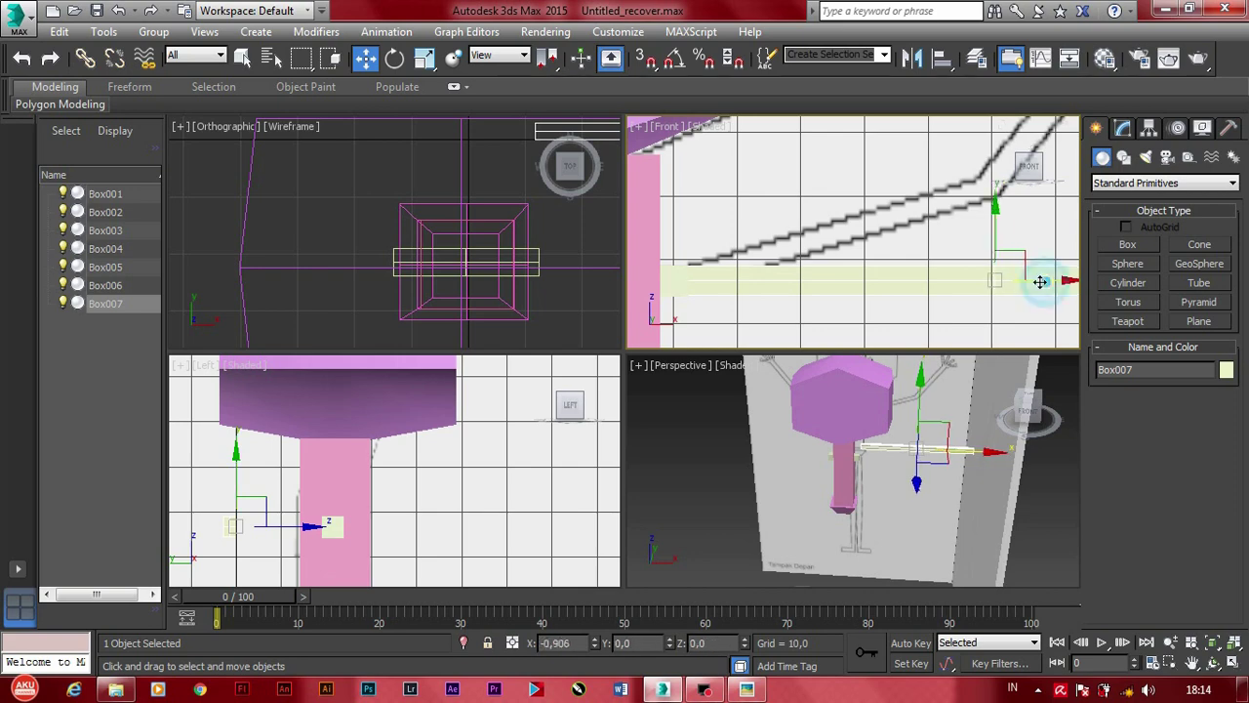
left_click_drag(1002, 207, 995, 207)
scroll(710, 275, "down", 3)
middle_click_drag(854, 290, 854, 304)
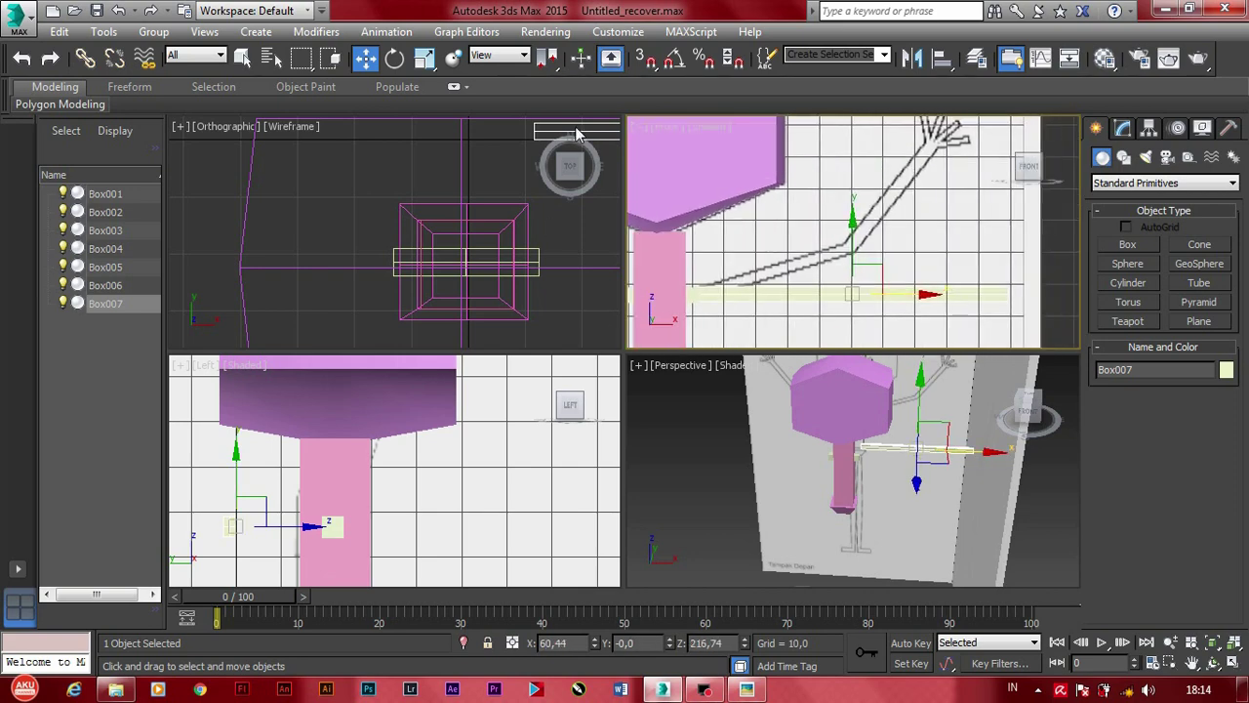
scroll(482, 229, "down", 2)
middle_click_drag(482, 228, 534, 204)
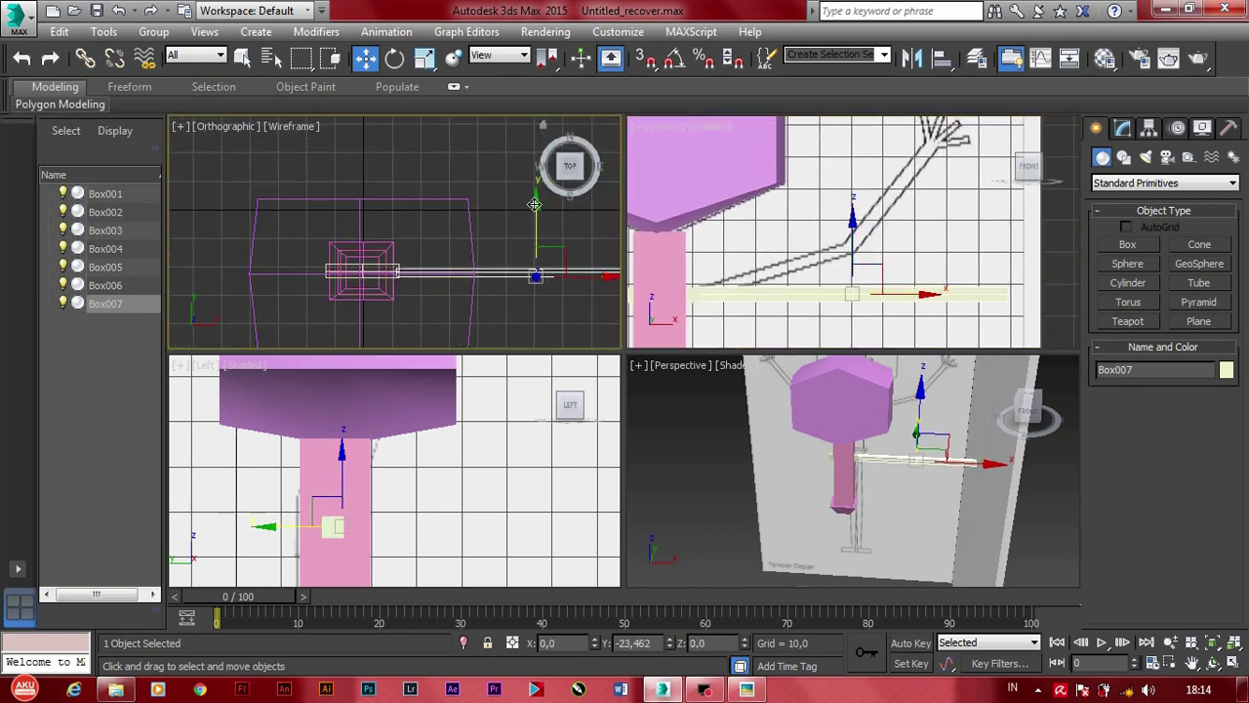
scroll(534, 204, "up", 5)
left_click_drag(559, 249, 559, 237)
right_click(944, 334)
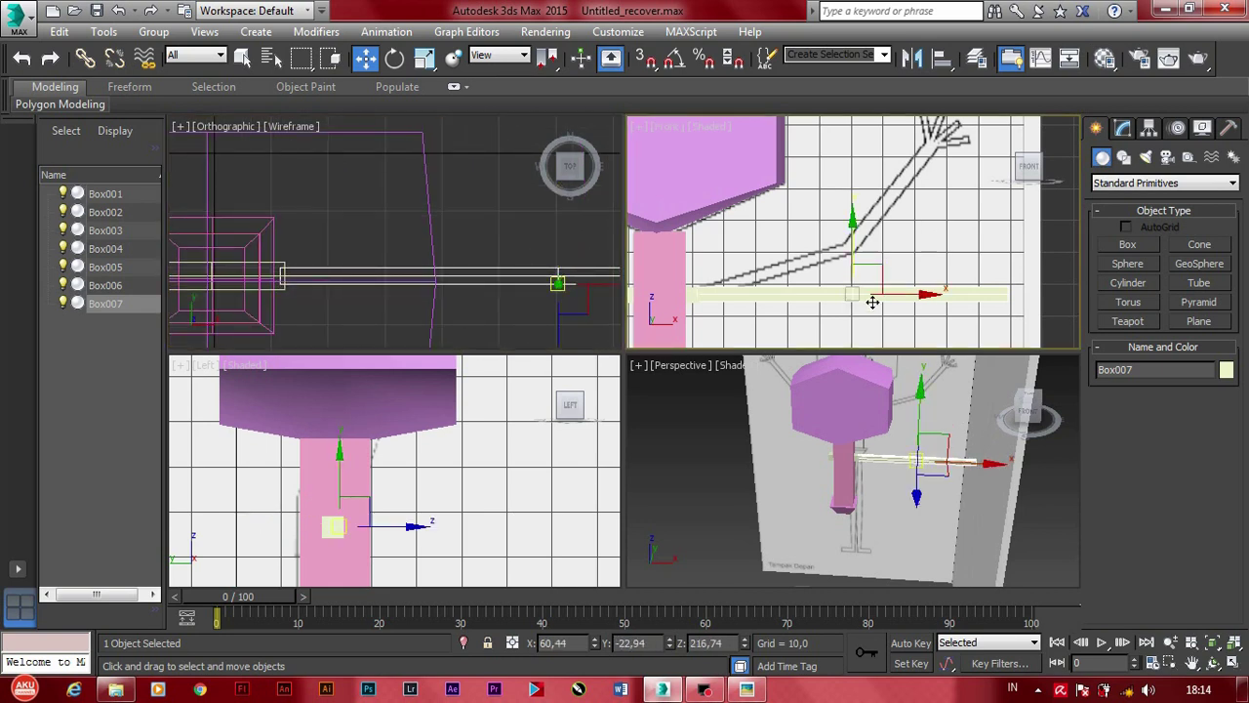
Step: Set Box007's Length, Width and Height Segs to 5
left_click(1122, 128)
left_click(1192, 456)
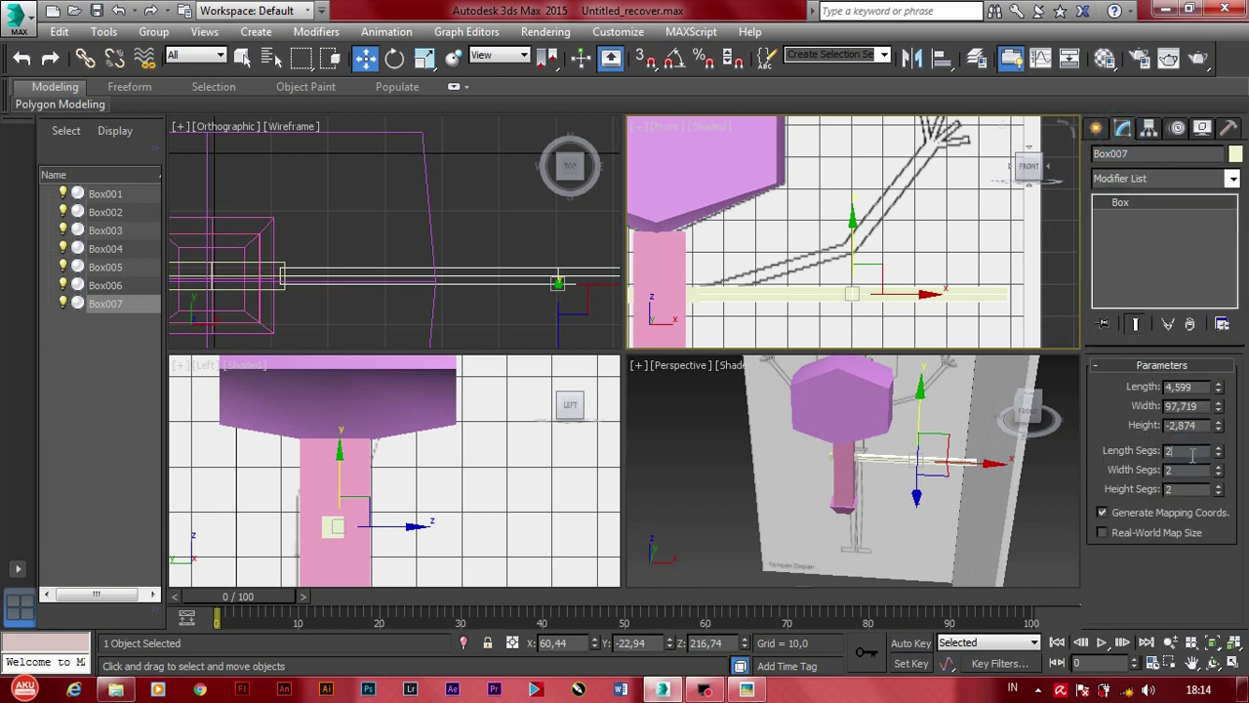
left_click(1188, 454)
double_click(1190, 469)
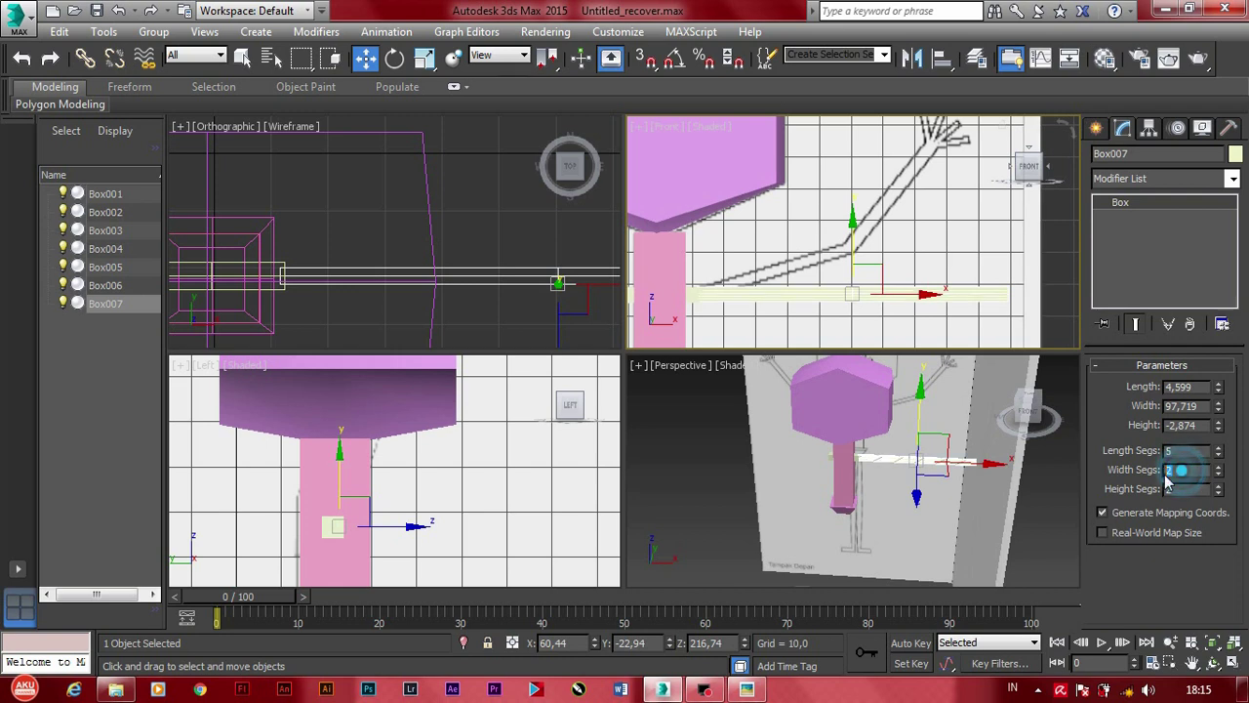
type("55")
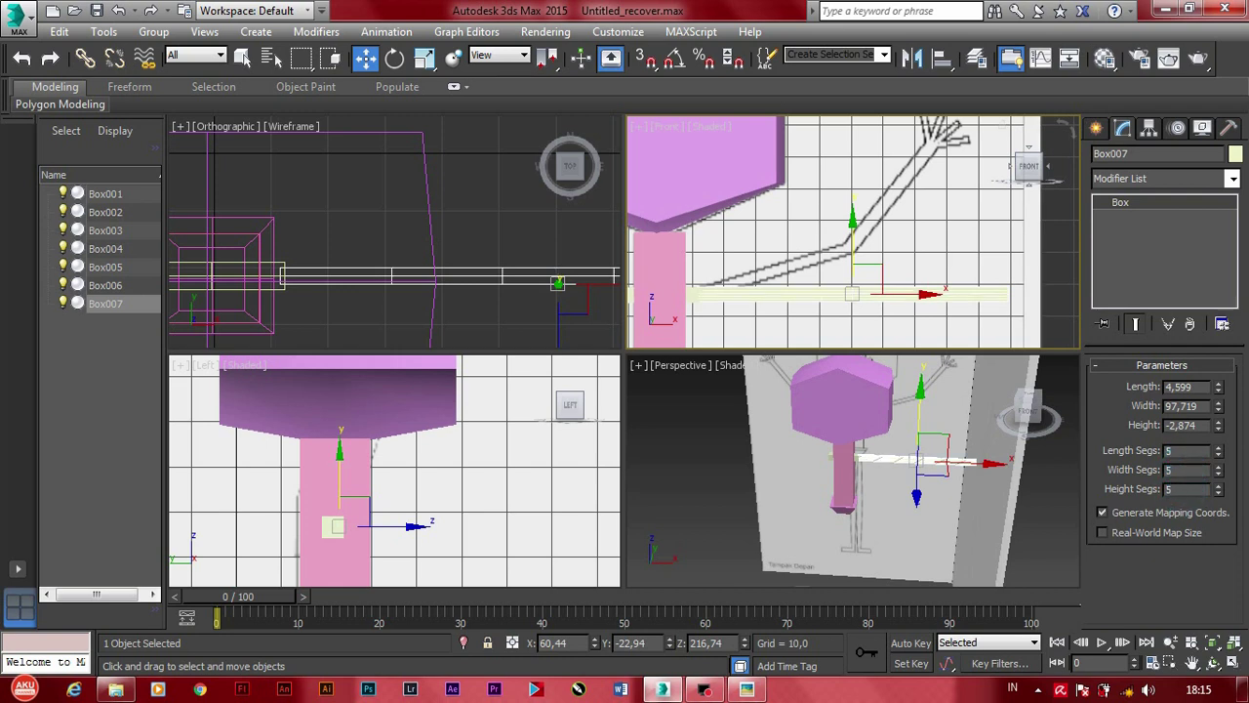
key("Return")
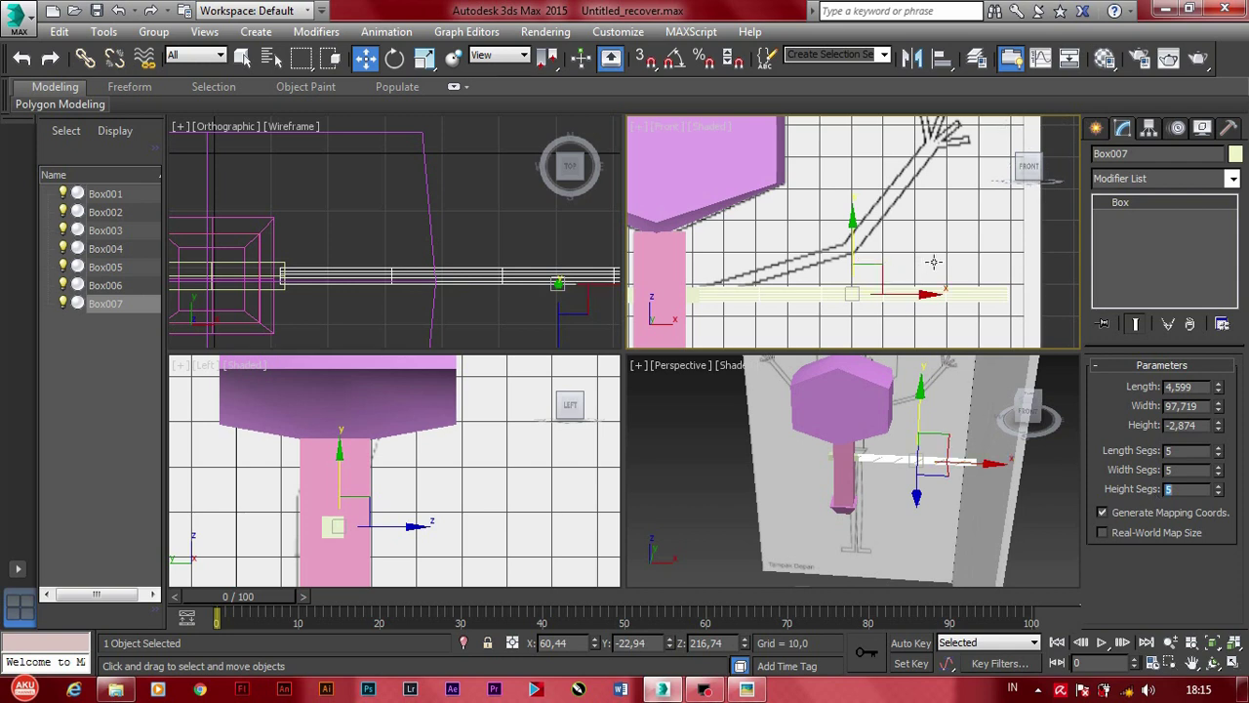
middle_click_drag(930, 262, 883, 270)
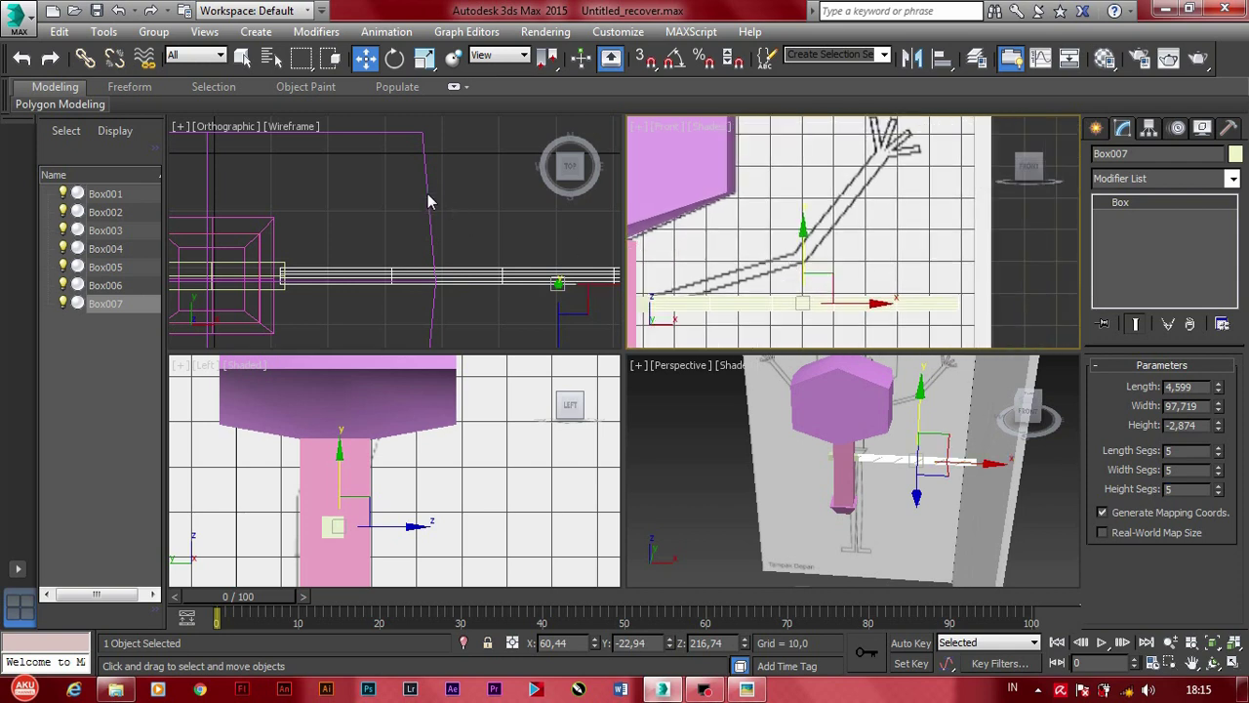
left_click(1144, 187)
Step: Add Edit Poly to Box007 and raise its outer vertices toward the sketched forearm
key("e")
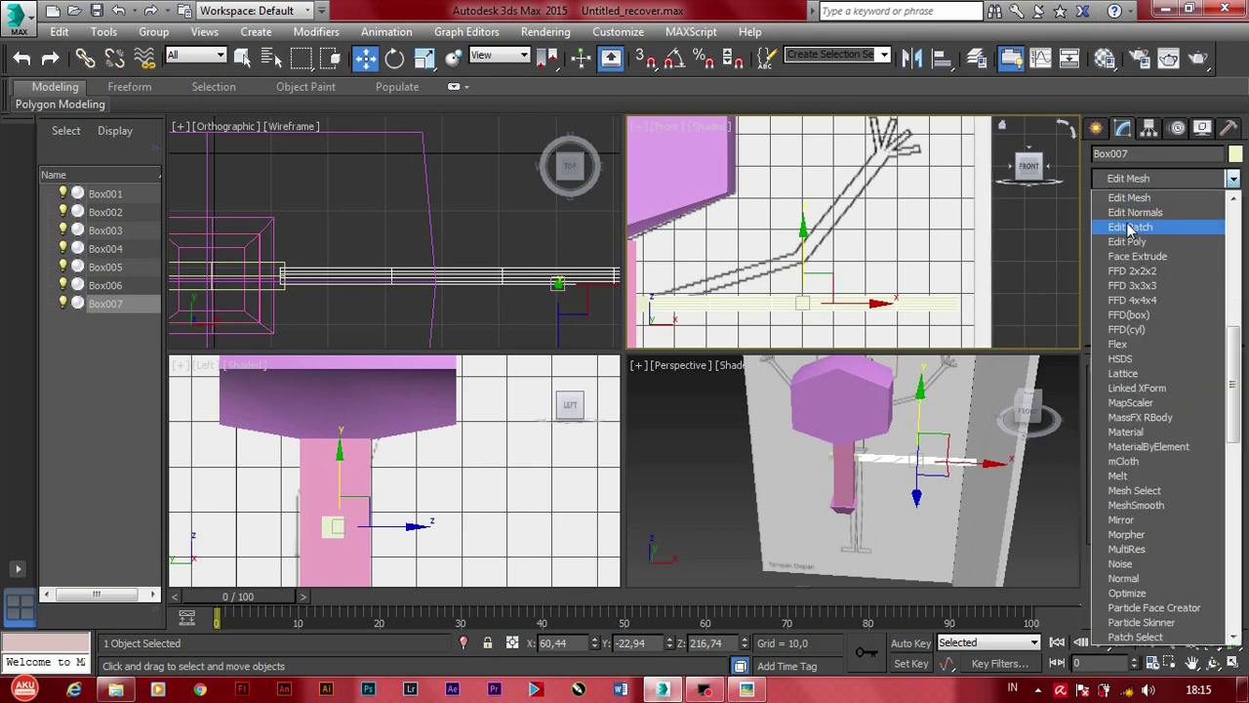
left_click(1127, 241)
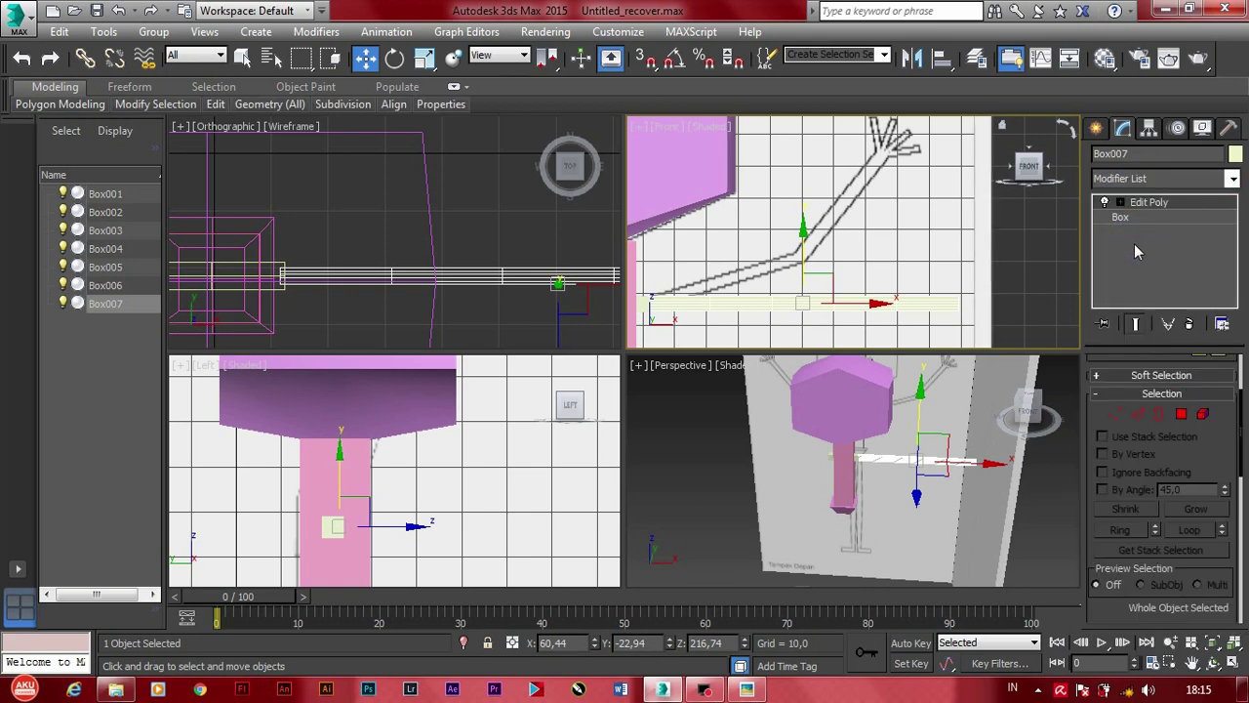
left_click(1115, 414)
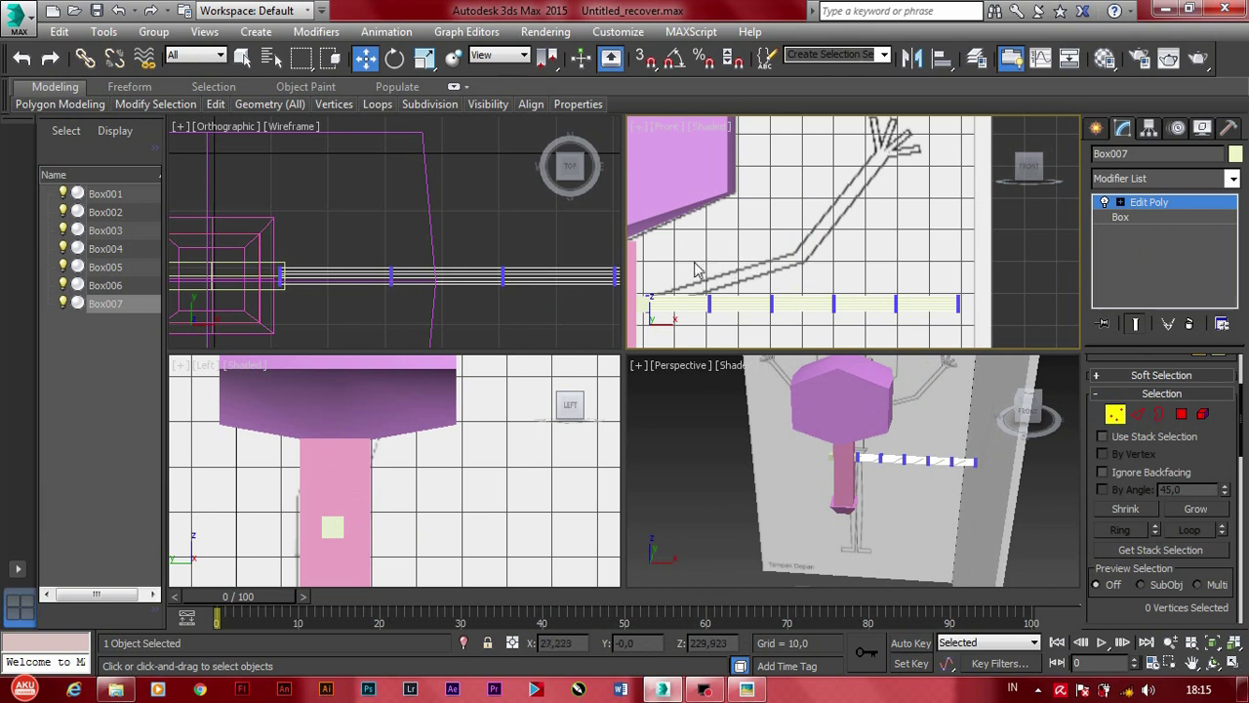
left_click_drag(690, 264, 863, 333)
left_click_drag(972, 339, 973, 340)
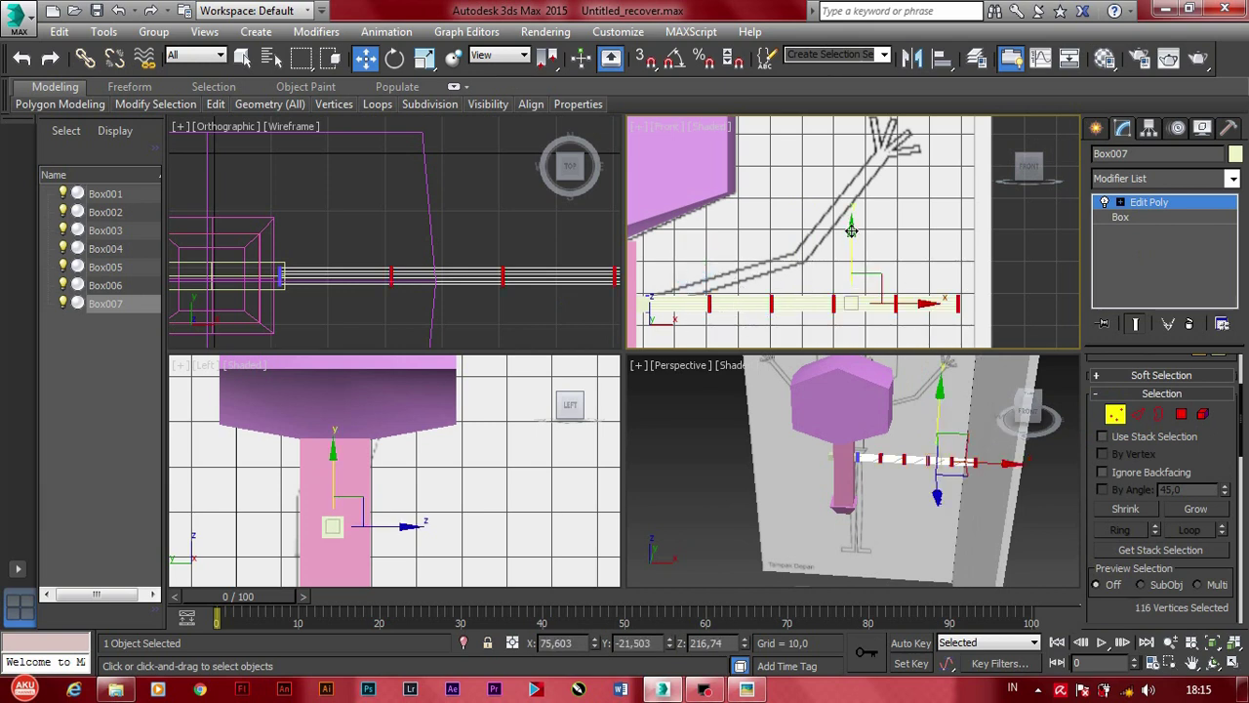
left_click_drag(851, 228, 851, 211)
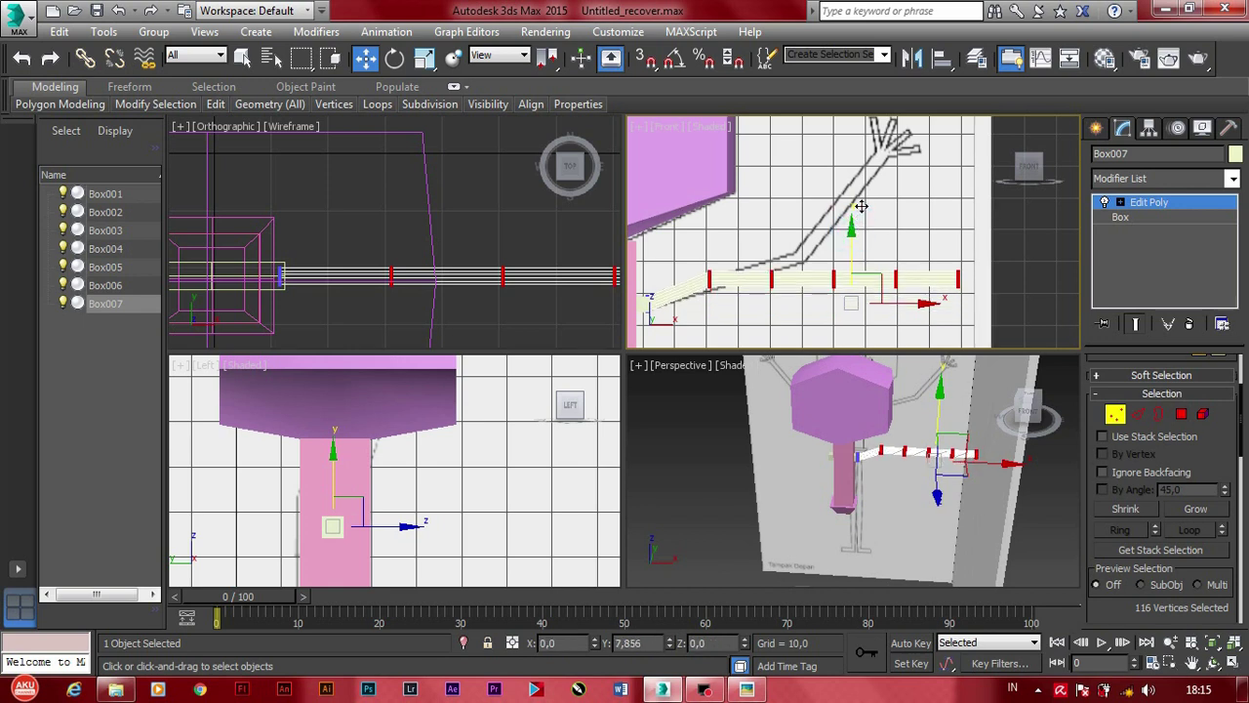
left_click(760, 231)
Step: Move the arm's outer and end sections up and right toward the sketched hand
left_click_drag(746, 244, 976, 302)
left_click_drag(878, 218, 903, 195)
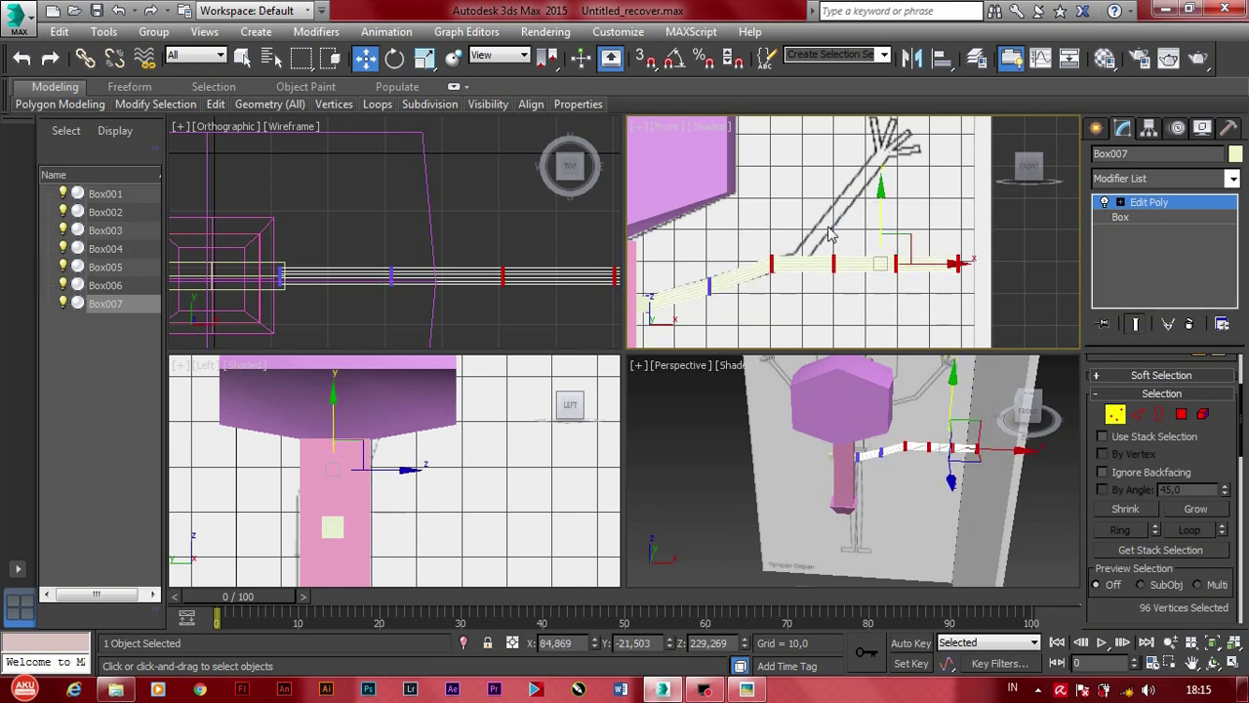
middle_click_drag(903, 196, 849, 239)
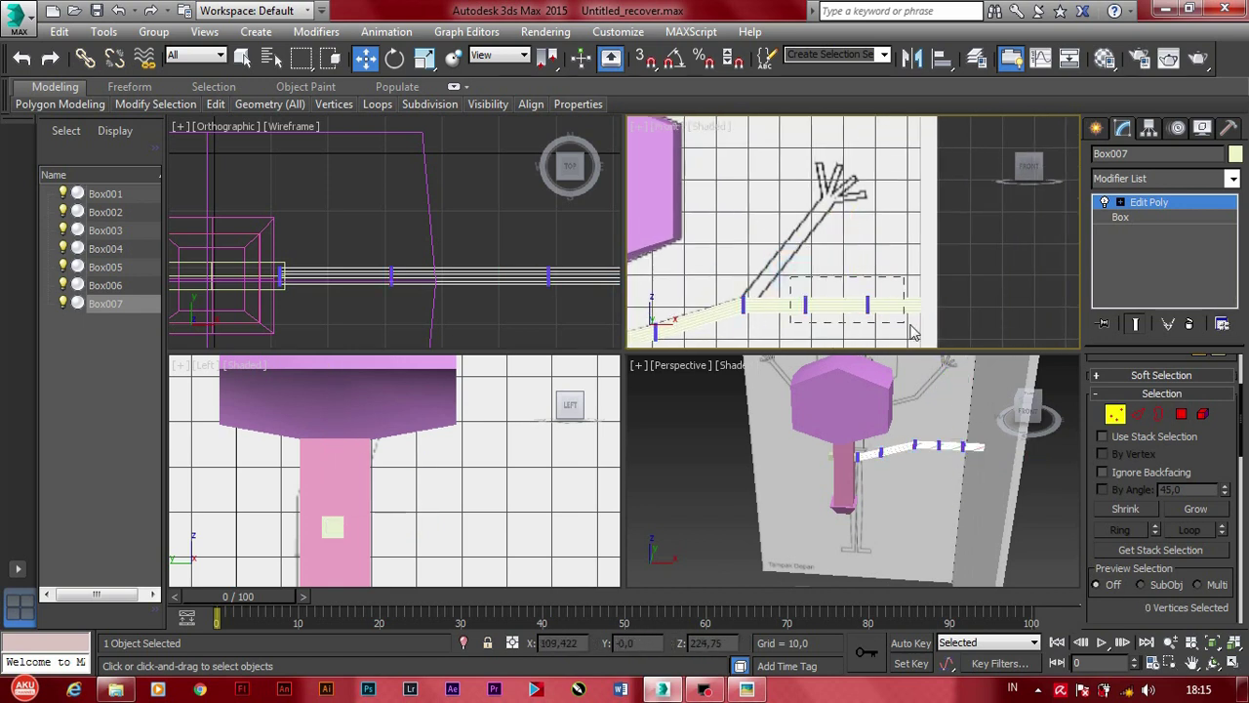
left_click_drag(833, 230, 832, 166)
middle_click_drag(895, 188, 884, 226)
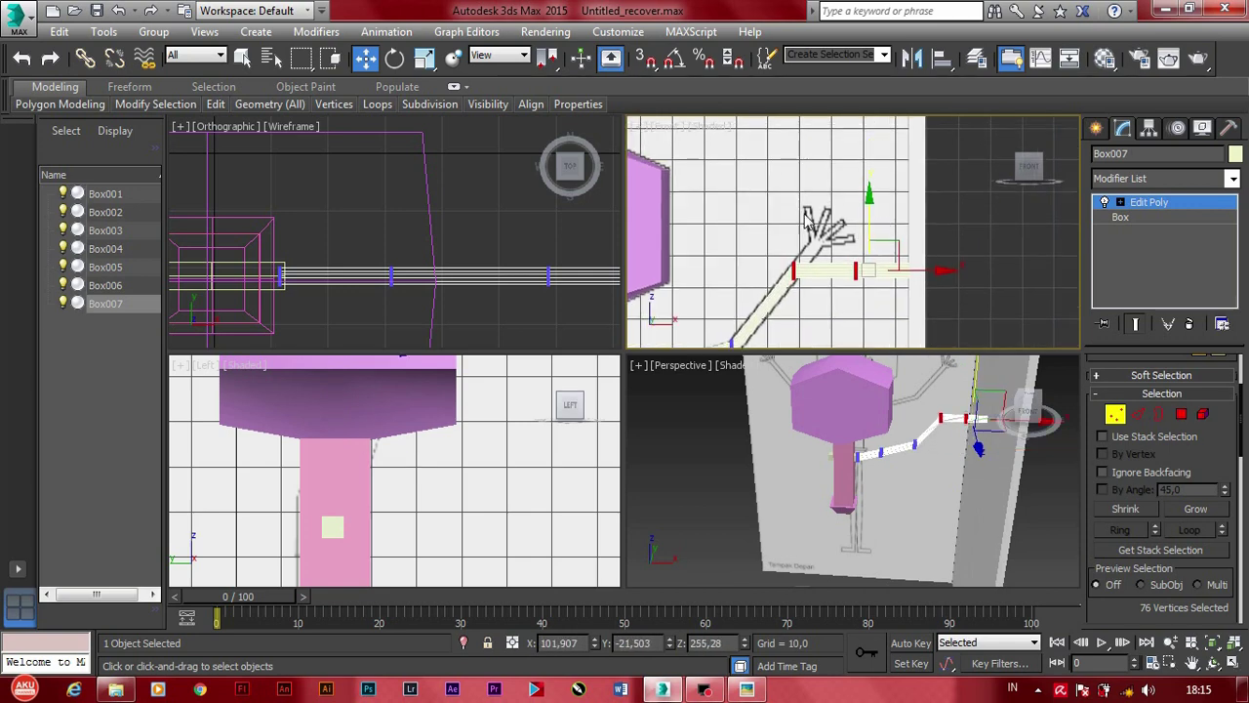
middle_click_drag(806, 219, 795, 176)
scroll(796, 175, "up", 2)
left_click_drag(845, 169, 849, 234)
left_click_drag(907, 289, 894, 205)
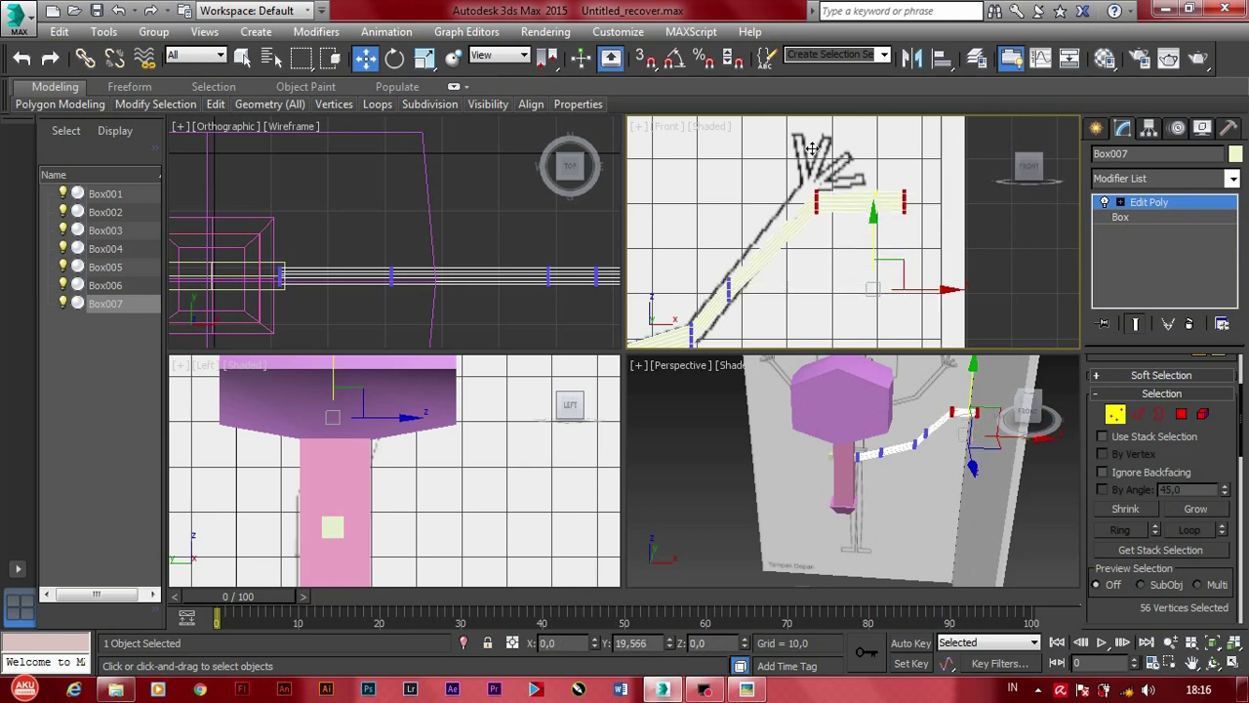
left_click(901, 244)
Step: Select the bend vertices and inspect the bent arm in the perspective view
left_click_drag(815, 180, 786, 220)
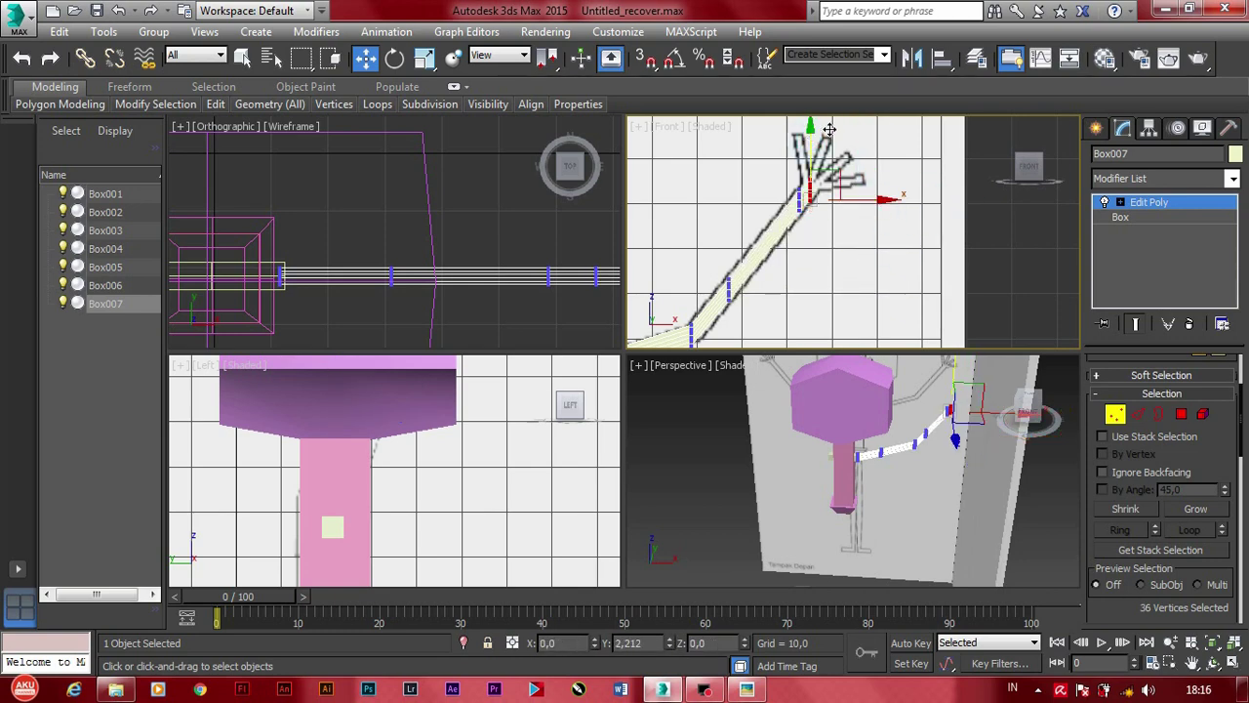
scroll(866, 212, "up", 2)
scroll(866, 212, "up", 1)
scroll(866, 212, "down", 3)
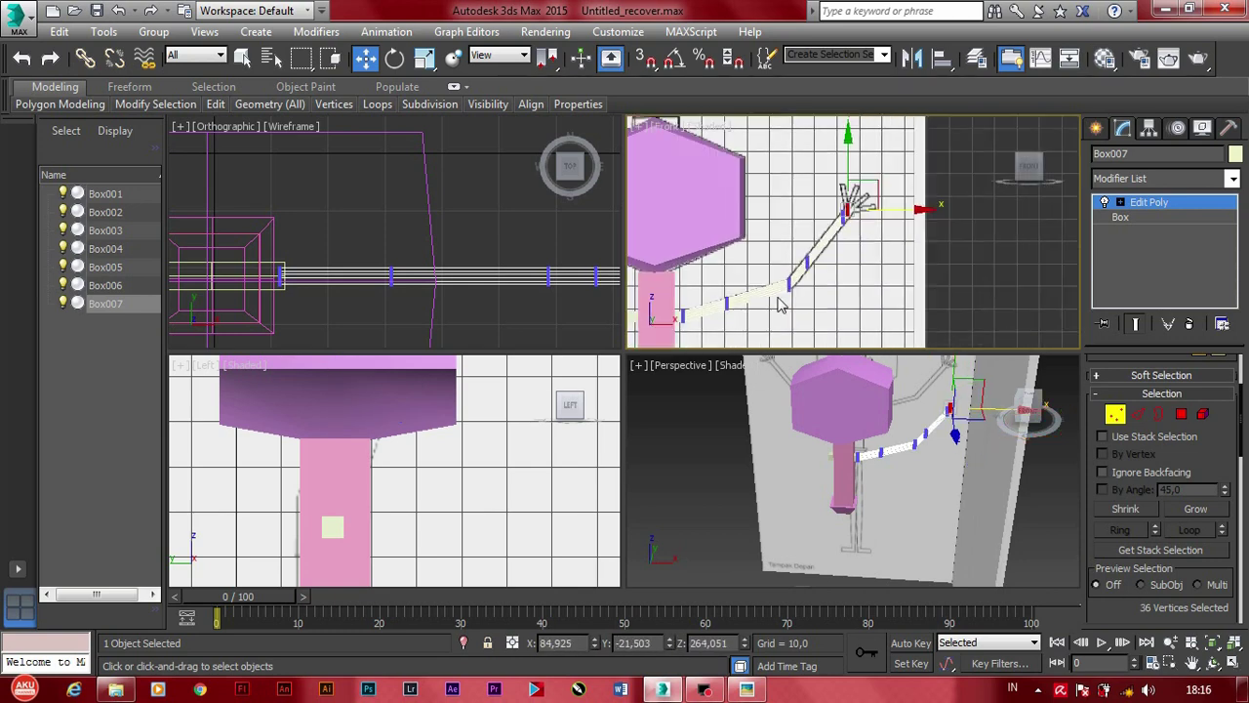
left_click(976, 449)
left_click(1025, 411)
key("5")
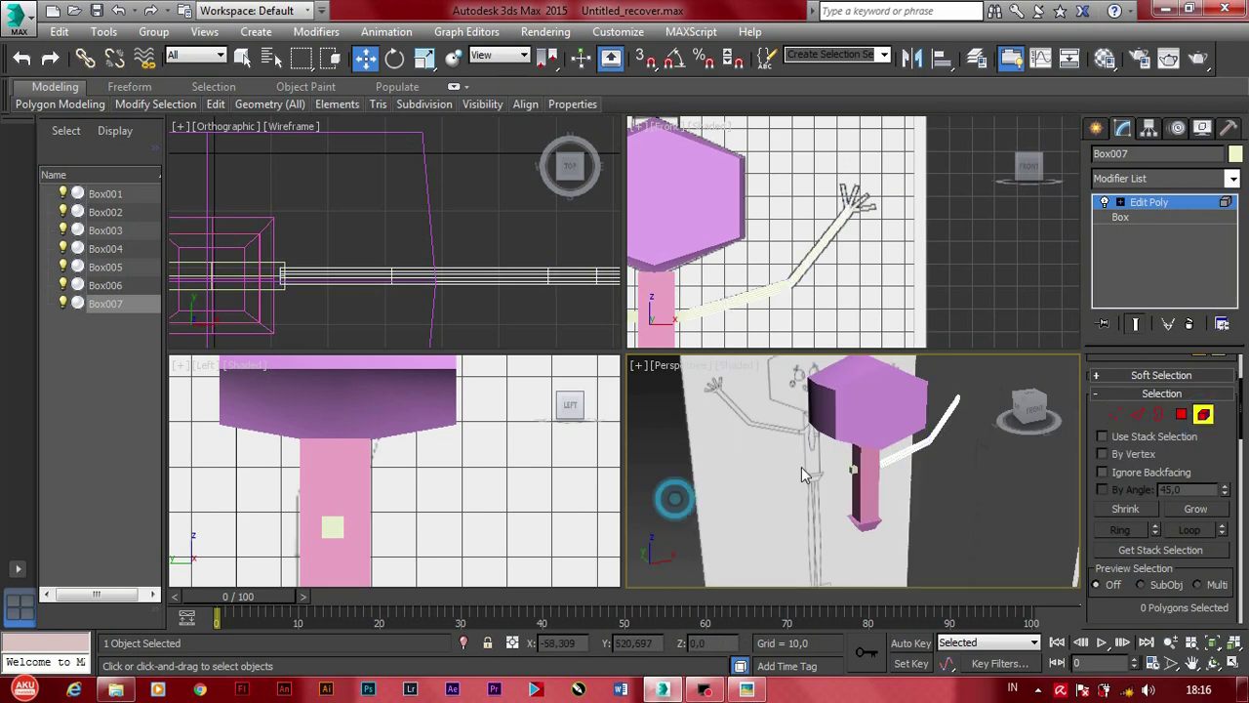
scroll(848, 252, "up", 3)
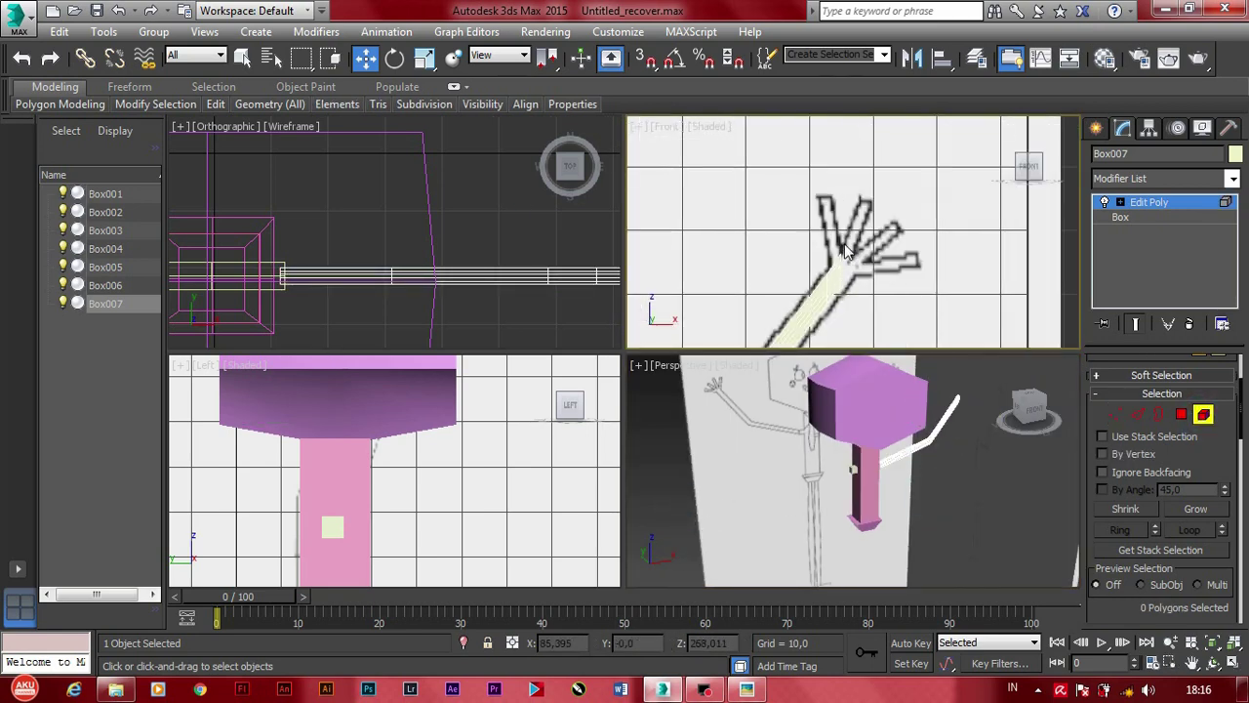
scroll(852, 271, "up", 3)
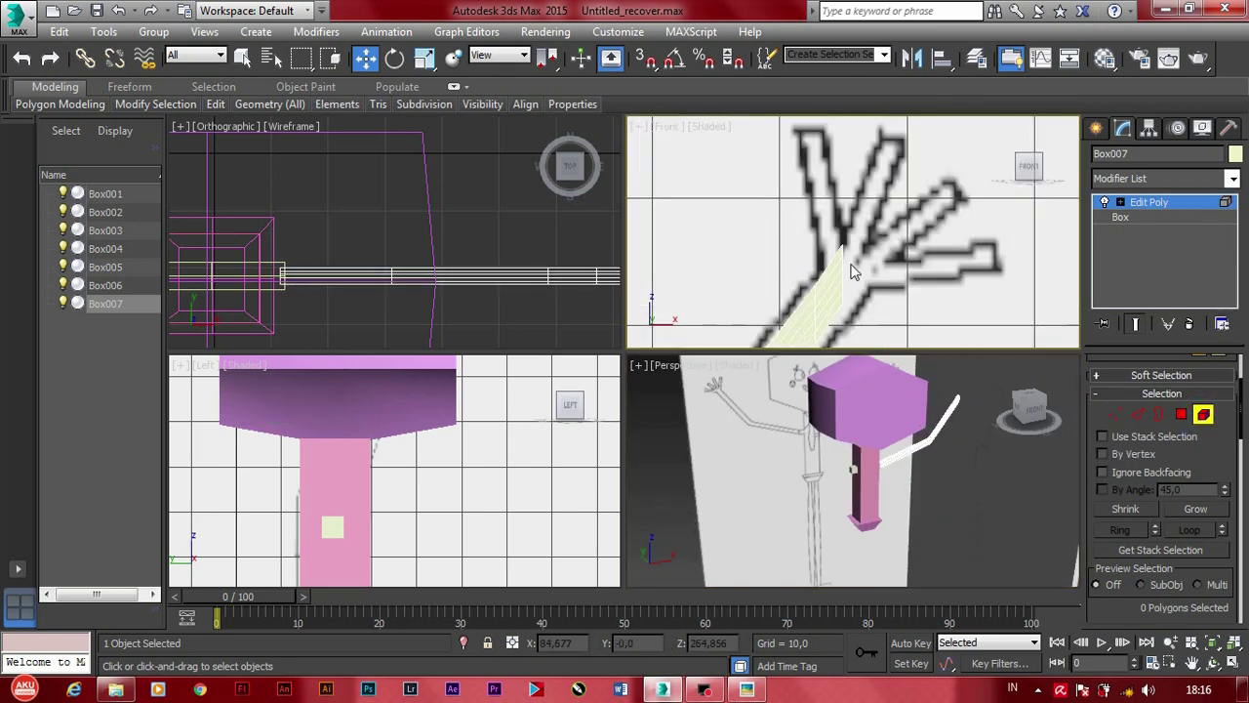
left_click(1097, 130)
Step: Draw a thin finger box, Box008, scale it down and line it up with the arm
left_click(1129, 245)
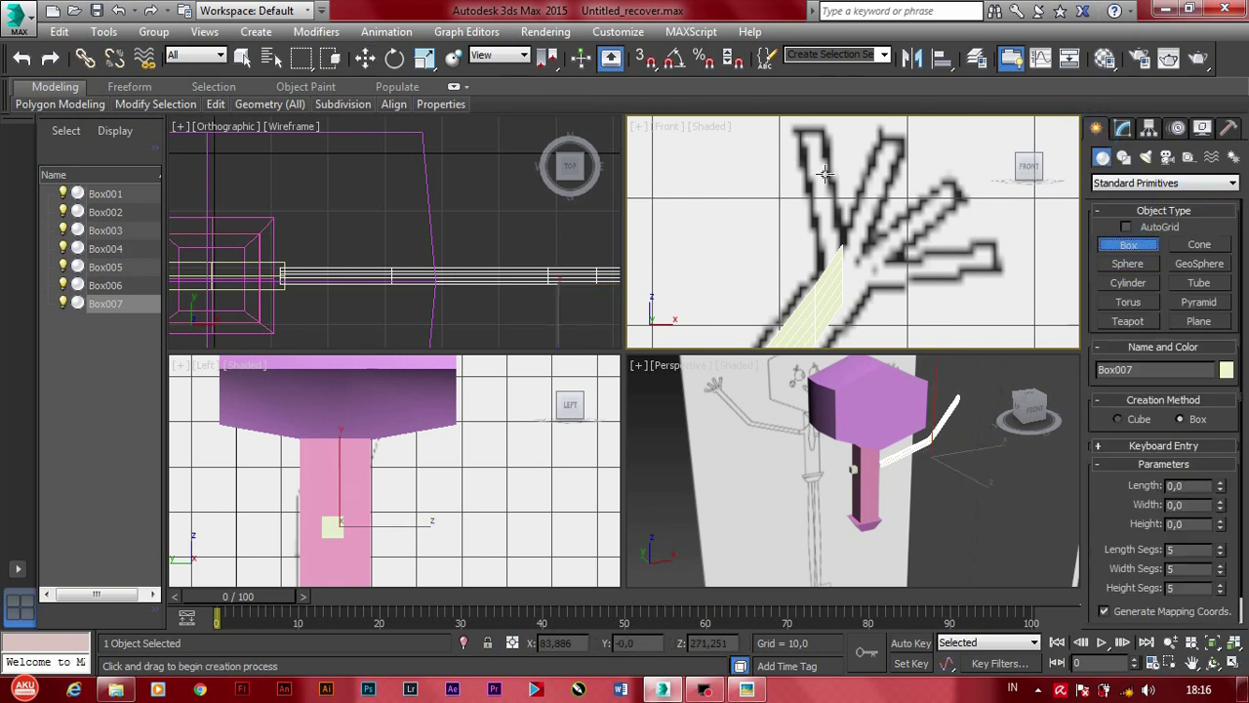
left_click_drag(805, 129, 836, 279)
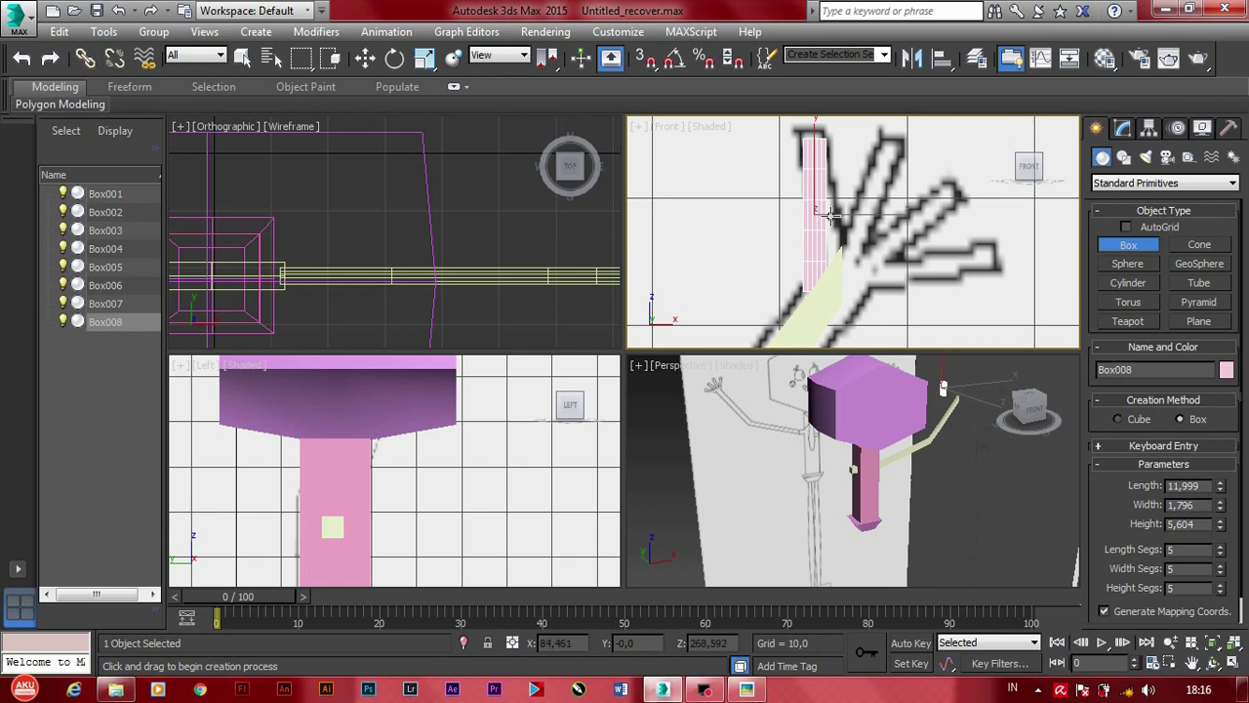
scroll(502, 243, "down", 2)
scroll(399, 209, "down", 2)
scroll(445, 168, "down", 2)
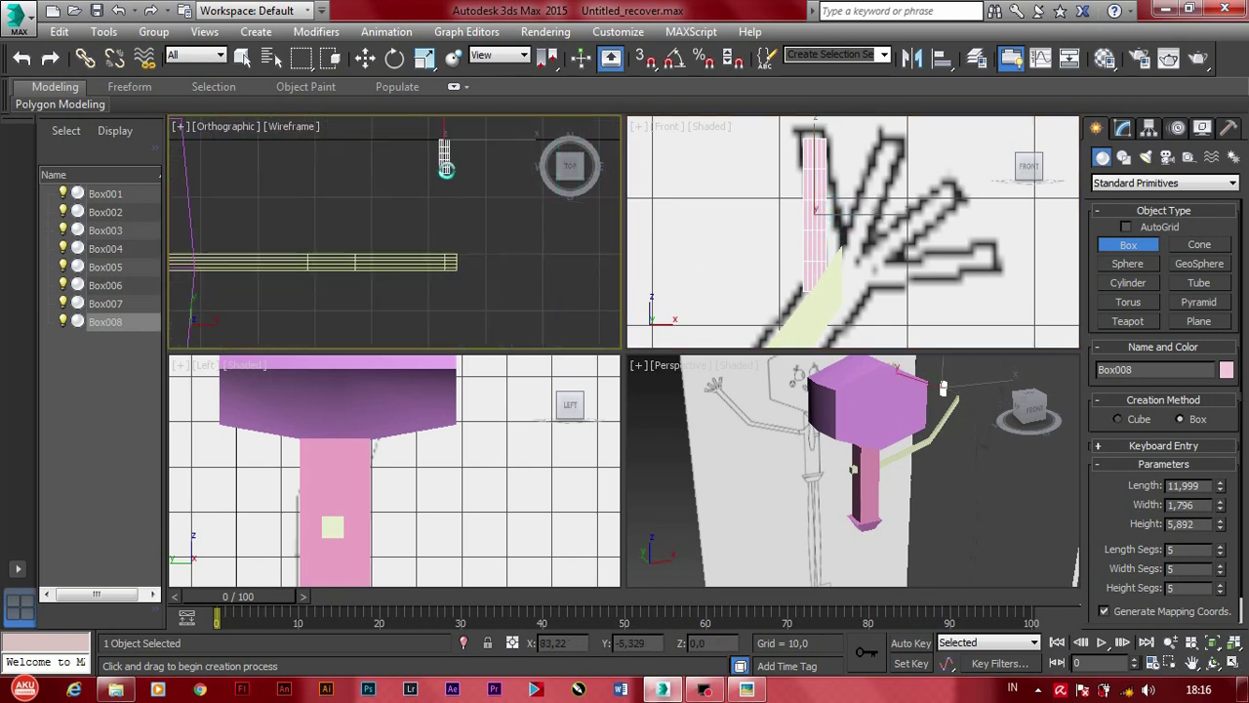
left_click(425, 58)
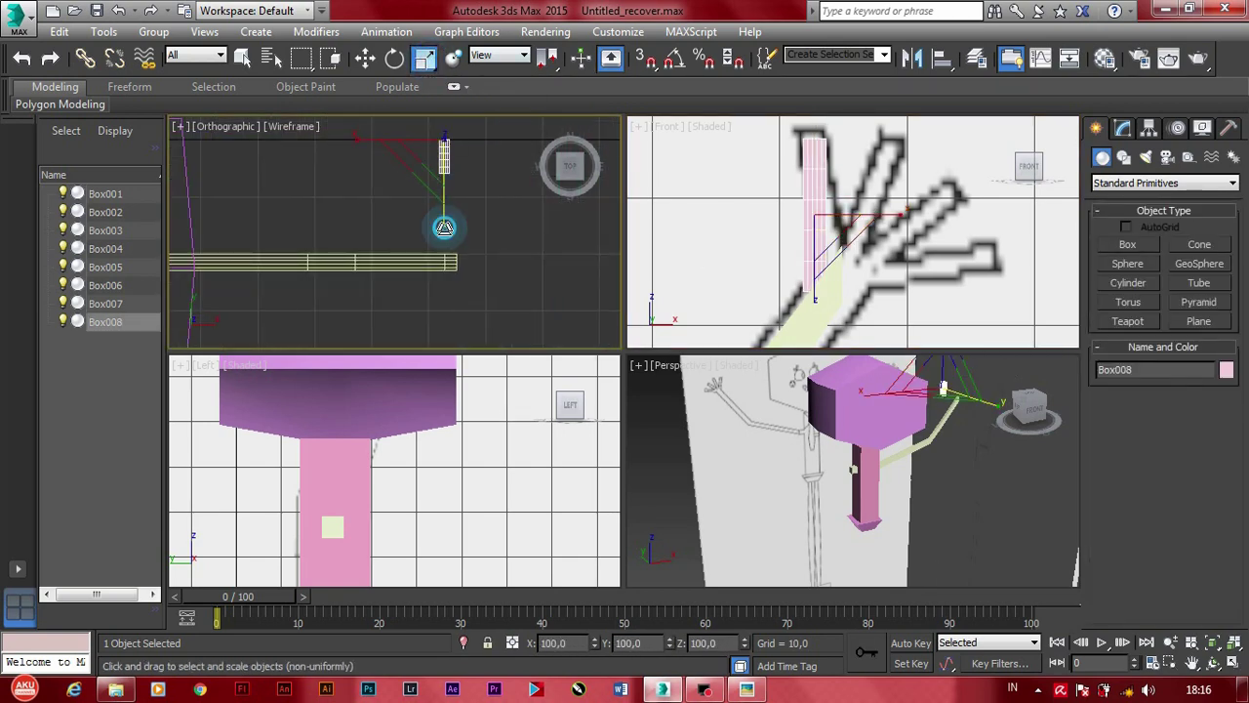
left_click_drag(444, 228, 442, 144)
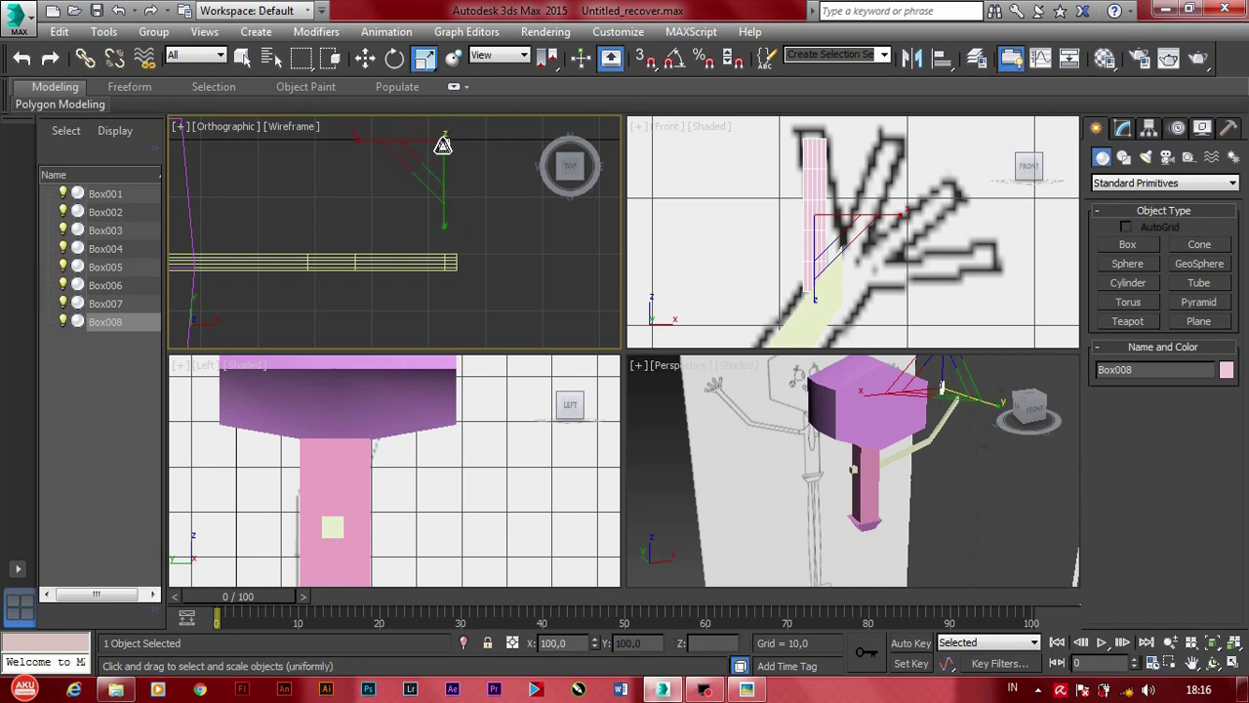
middle_click_drag(442, 144, 445, 205)
key("w")
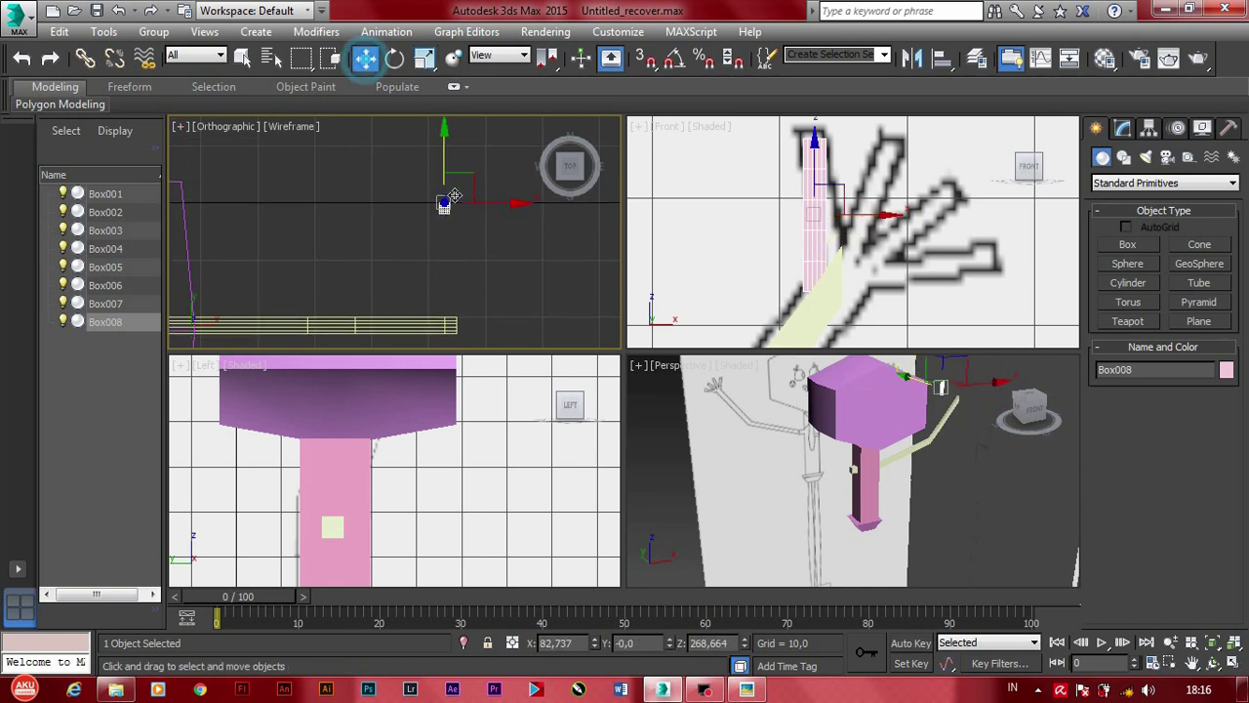
left_click_drag(454, 196, 464, 266)
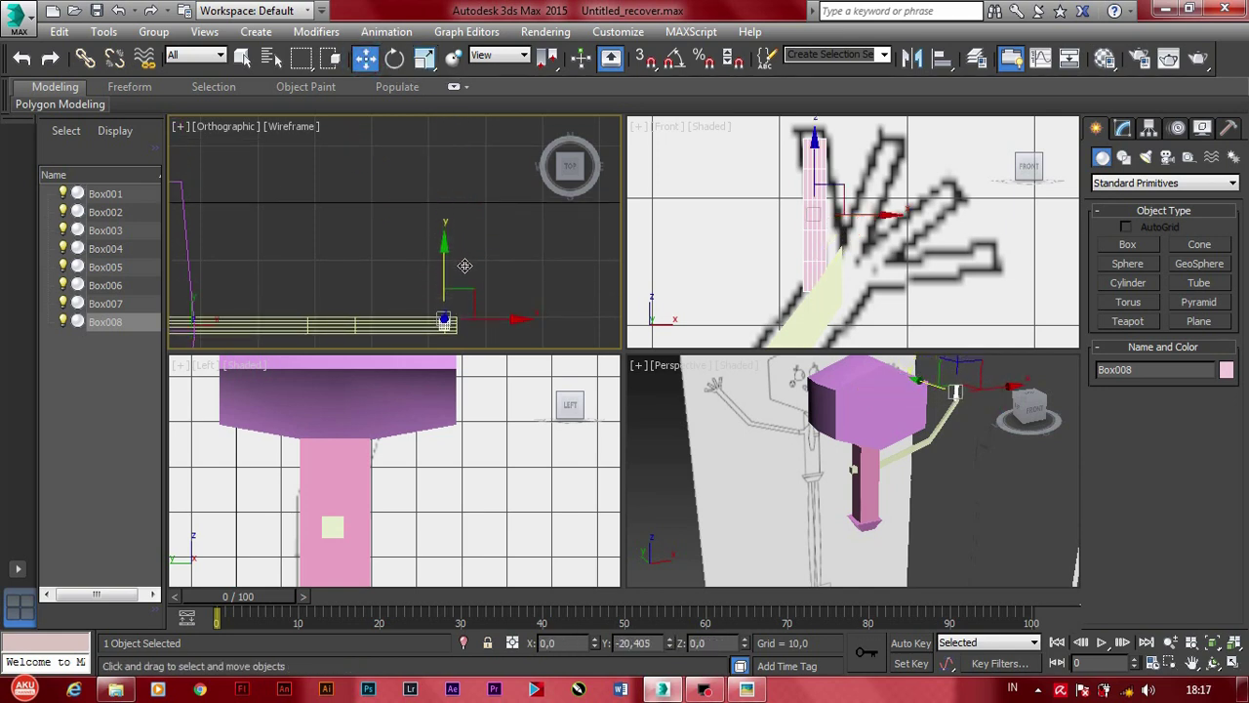
middle_click_drag(464, 265, 411, 259)
left_click_drag(394, 244, 419, 232)
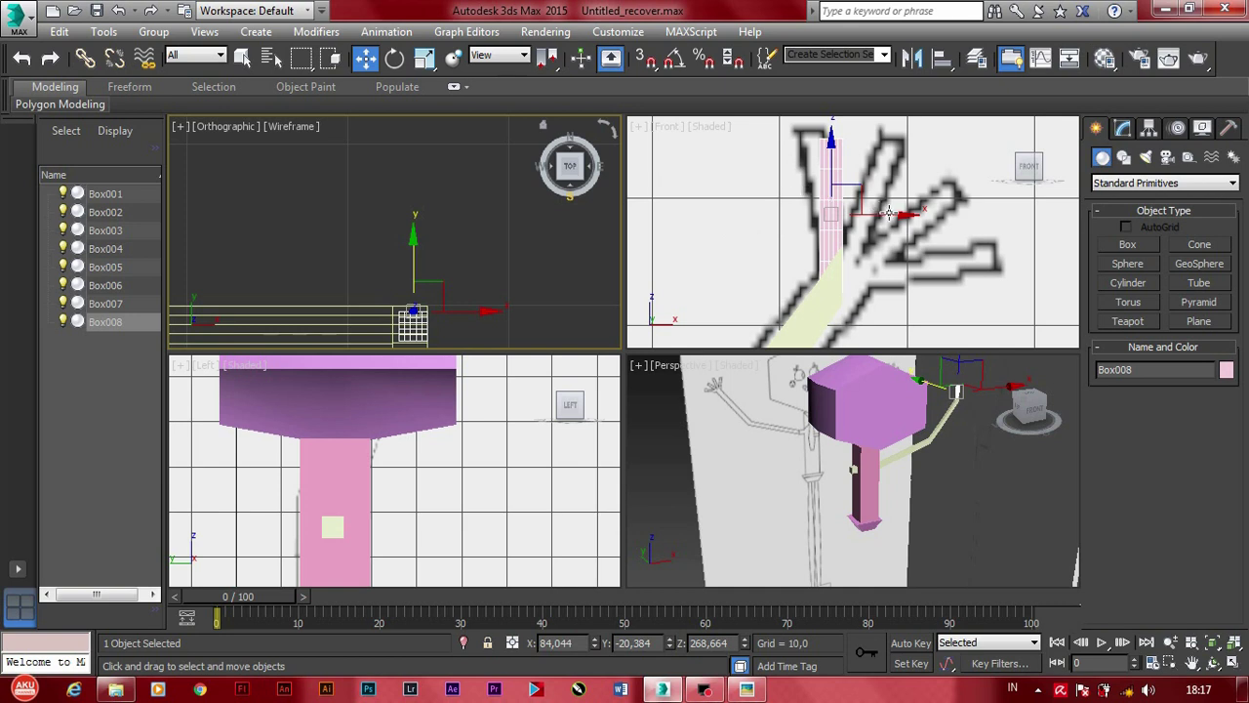
Step: Tilt Box008 to match the sketched finger and Shift-drag a copy to the right
key("e")
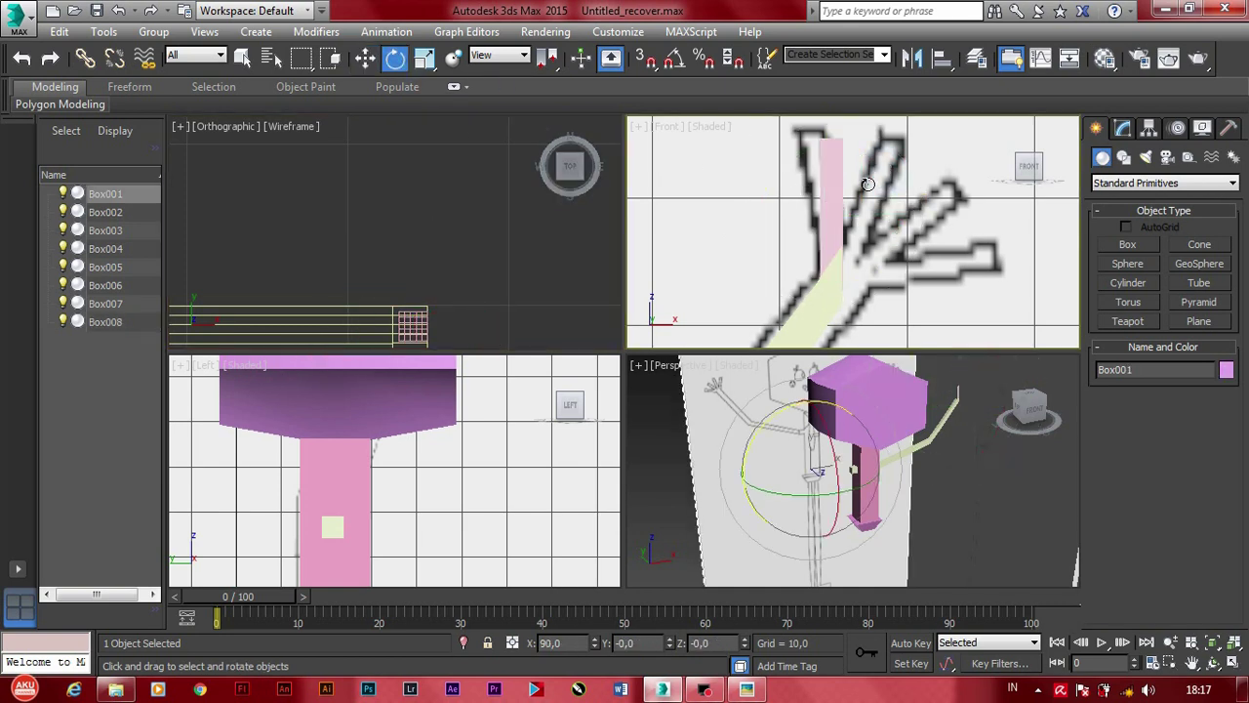
left_click_drag(881, 179, 868, 166)
key("w")
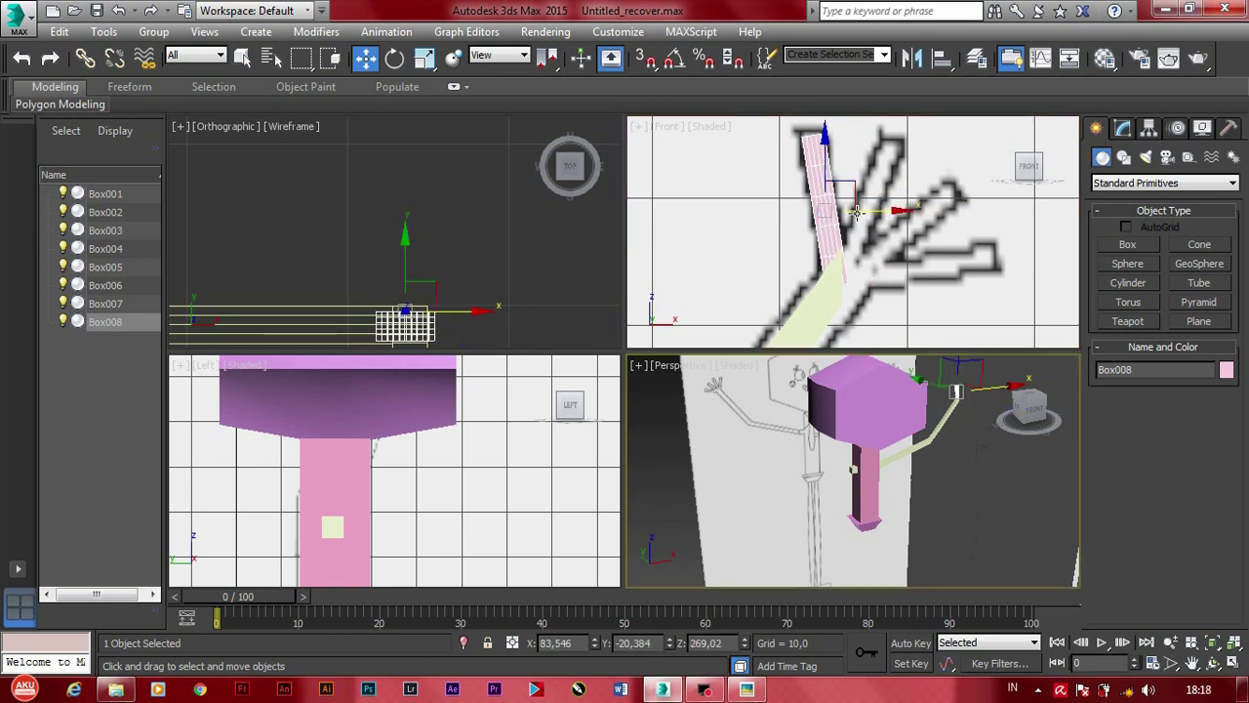
left_click_drag(896, 211, 920, 211)
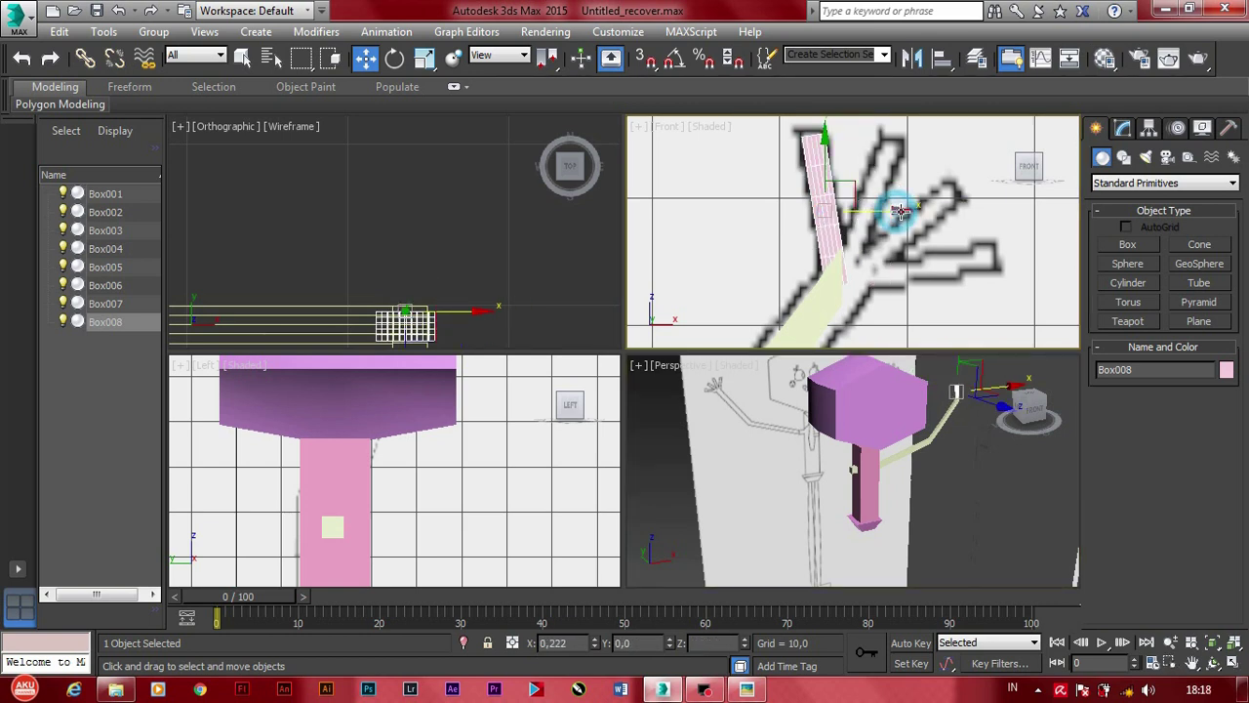
key("ctrl+z")
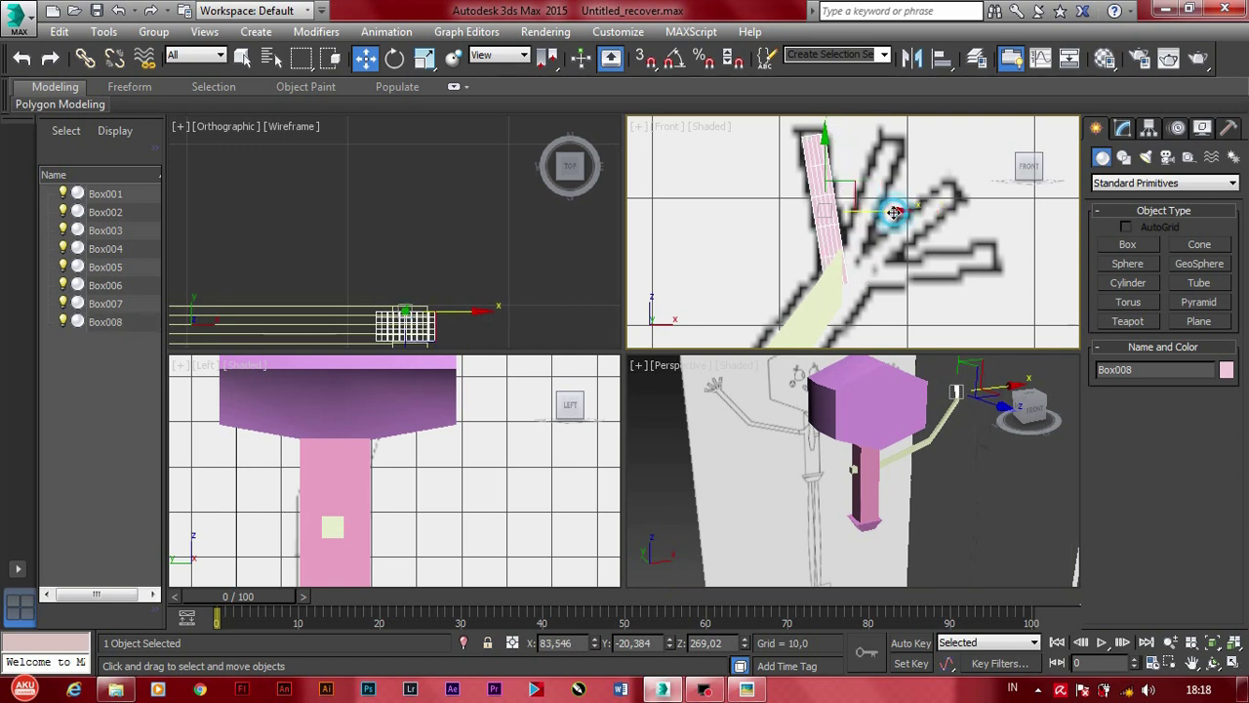
left_click_drag(896, 211, 937, 219, "shift")
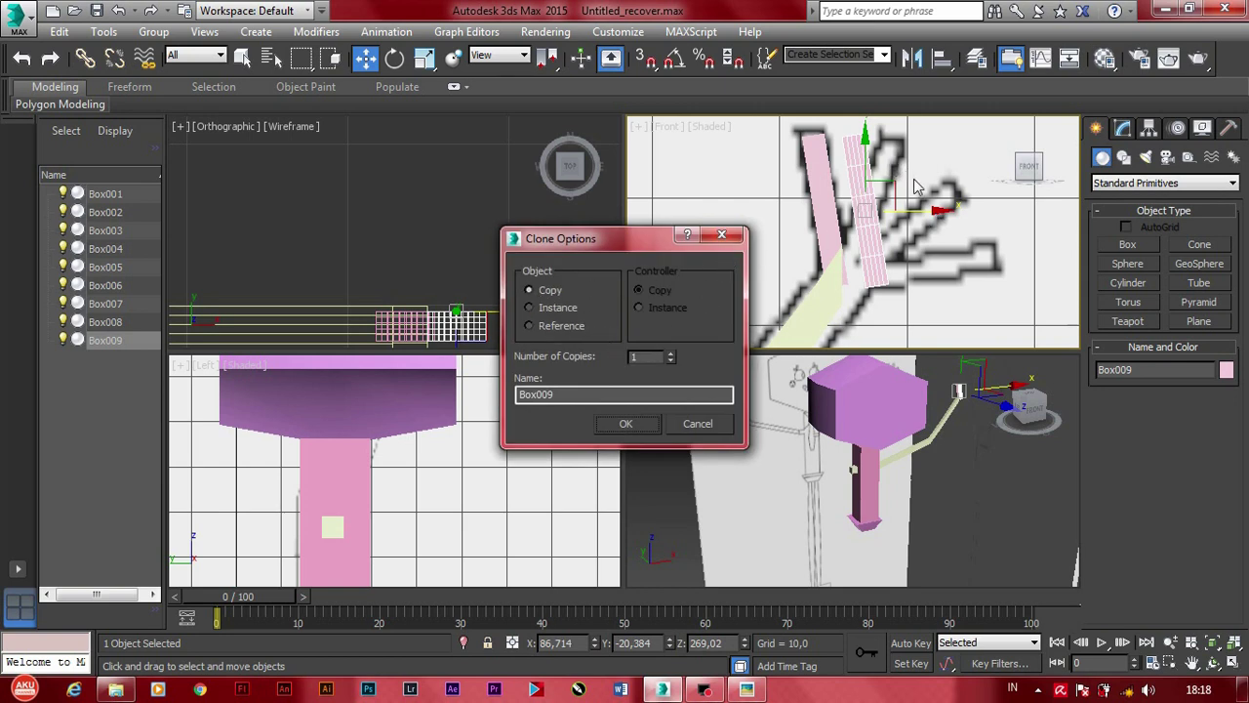
Step: Confirm the finger copies so Box008–Box011 fan out from the arm's end
left_click(672, 353)
left_click(672, 354)
left_click(626, 422)
left_click(866, 242)
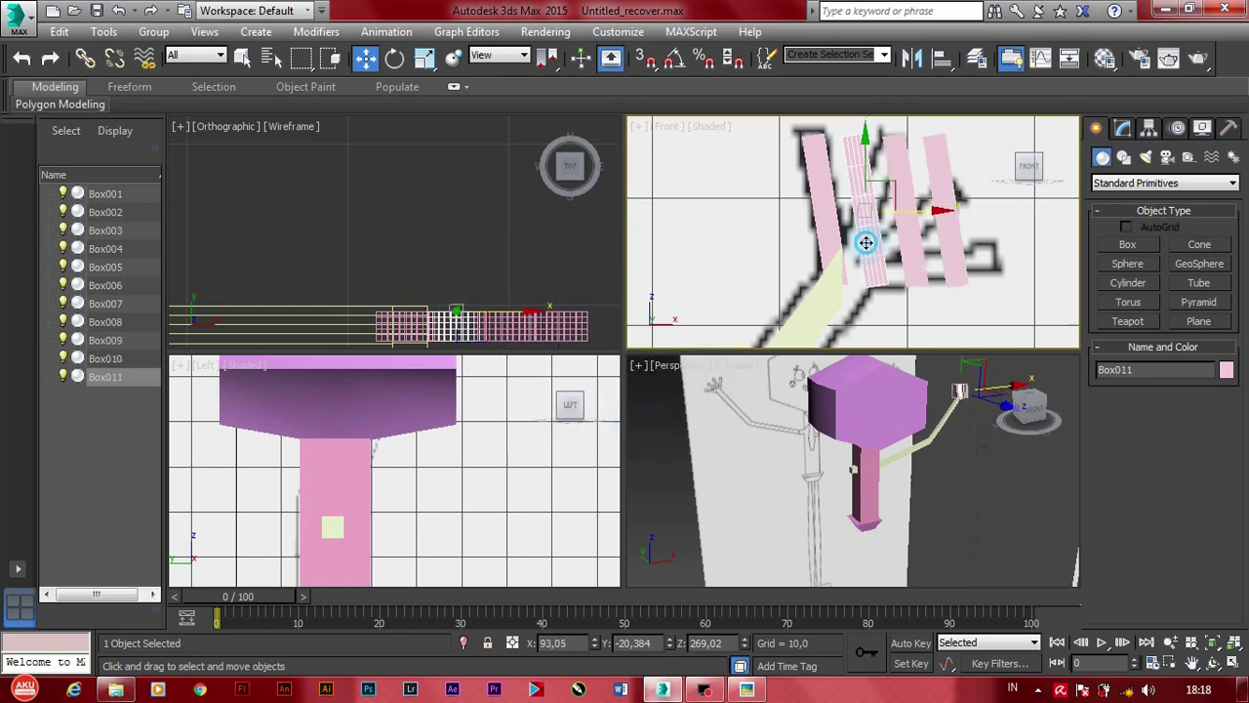
left_click(967, 185, "ctrl")
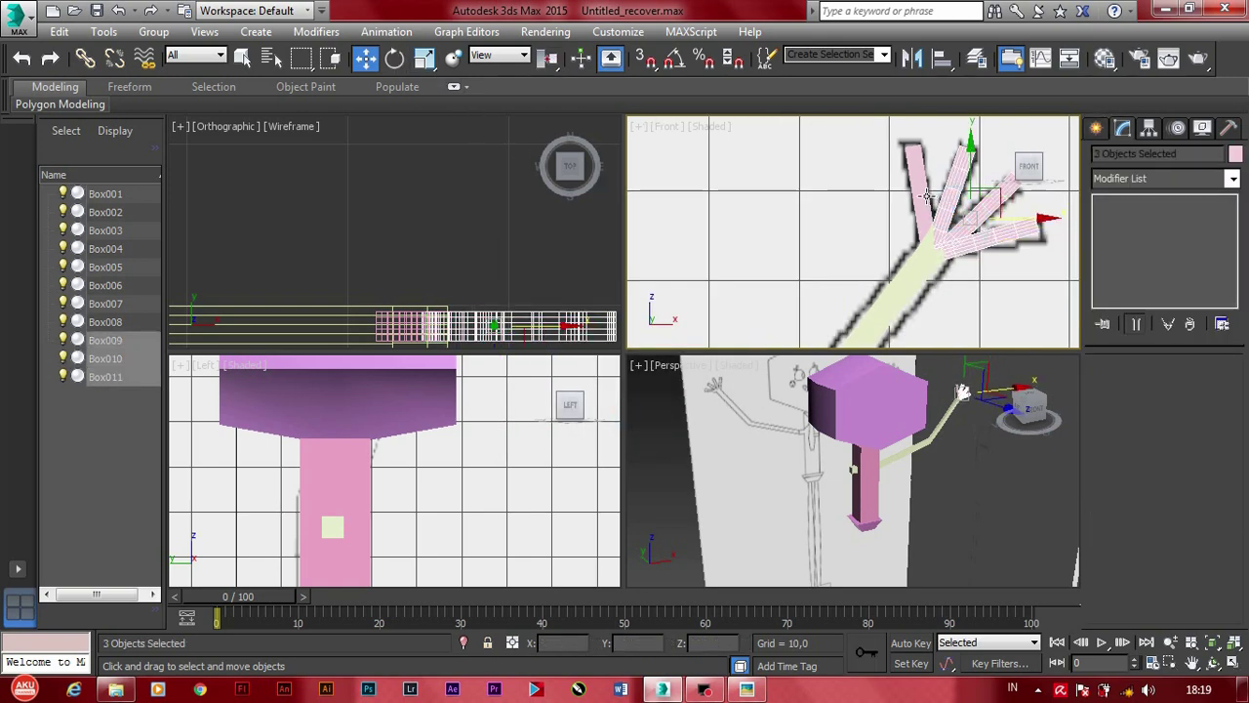
left_click(918, 196, "ctrl")
left_click(906, 259, "ctrl")
Step: Switch the Create panel category to Compound Objects and select Box001
left_click(1096, 128)
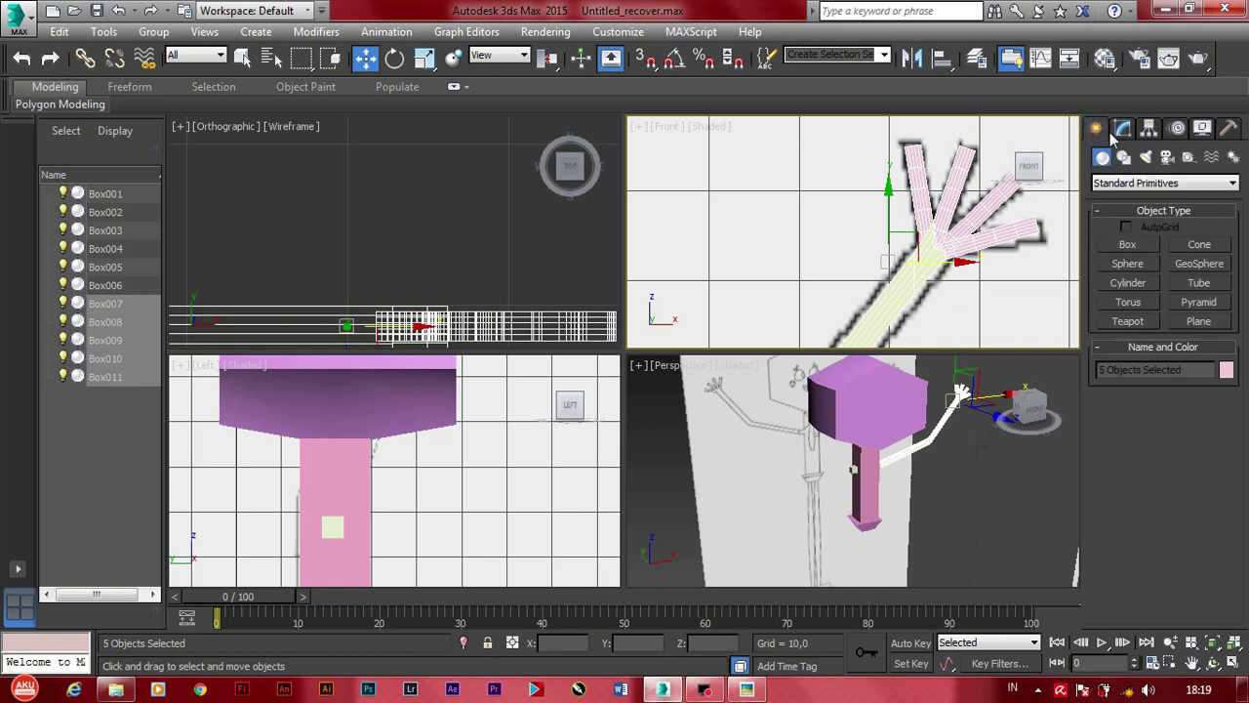
left_click(1137, 184)
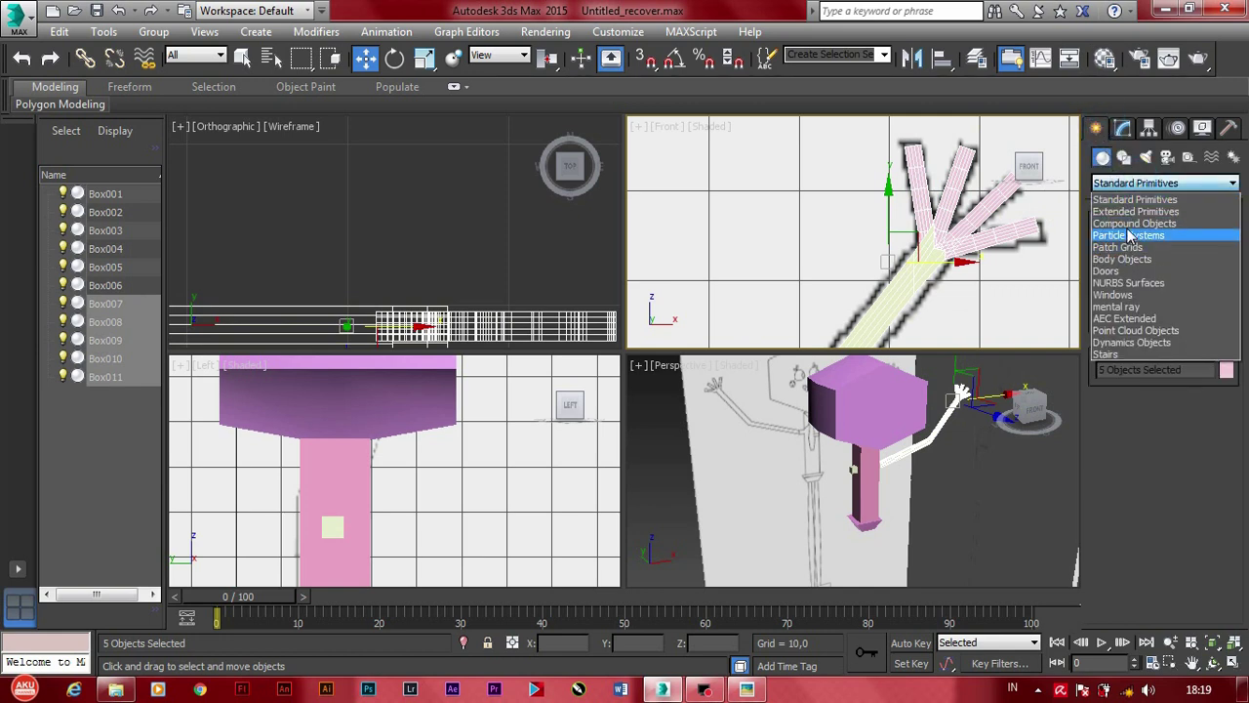
left_click(1132, 223)
left_click(1015, 261)
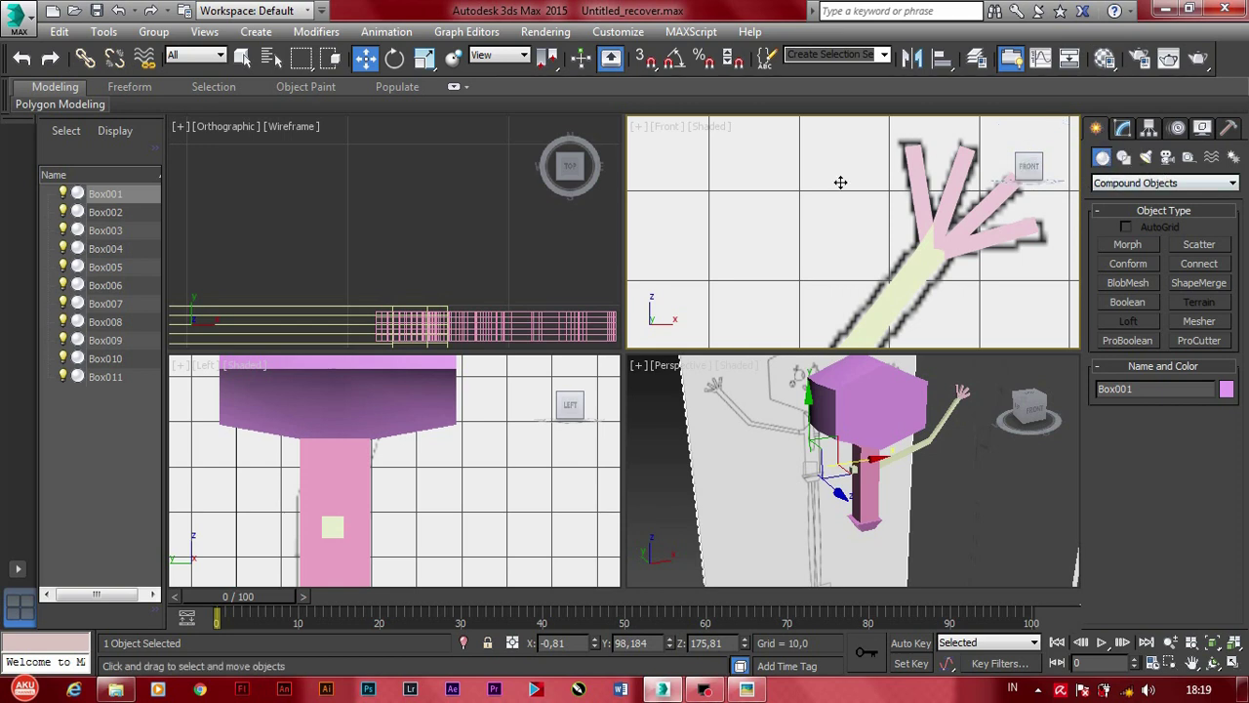
Step: Return to the Compound Objects category and select Box011 as the Boolean base
left_click(1125, 186)
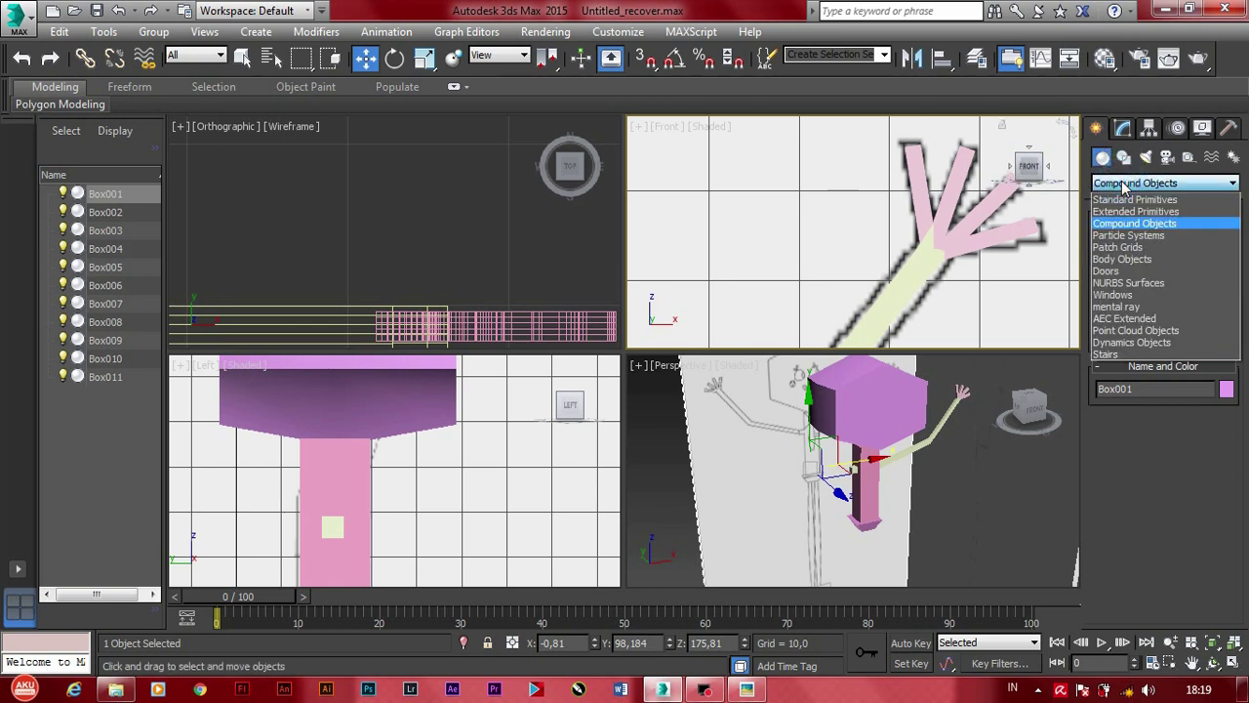
left_click(1135, 199)
left_click(1137, 182)
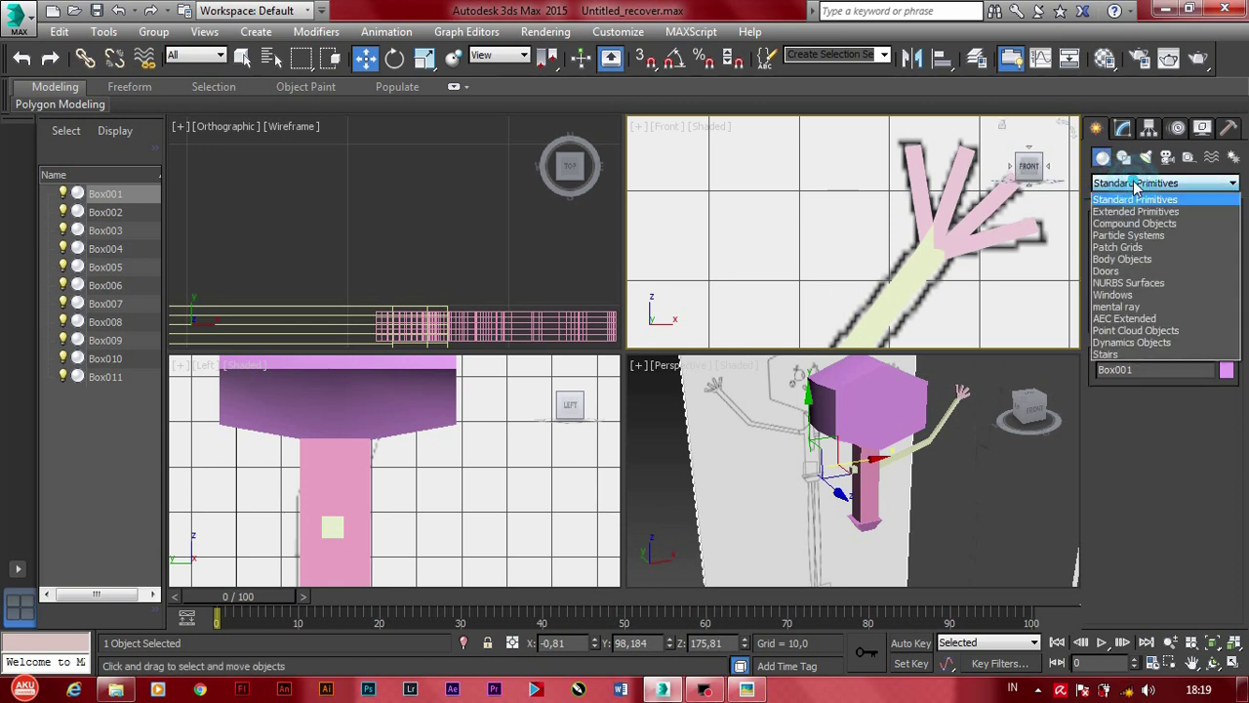
left_click(1142, 223)
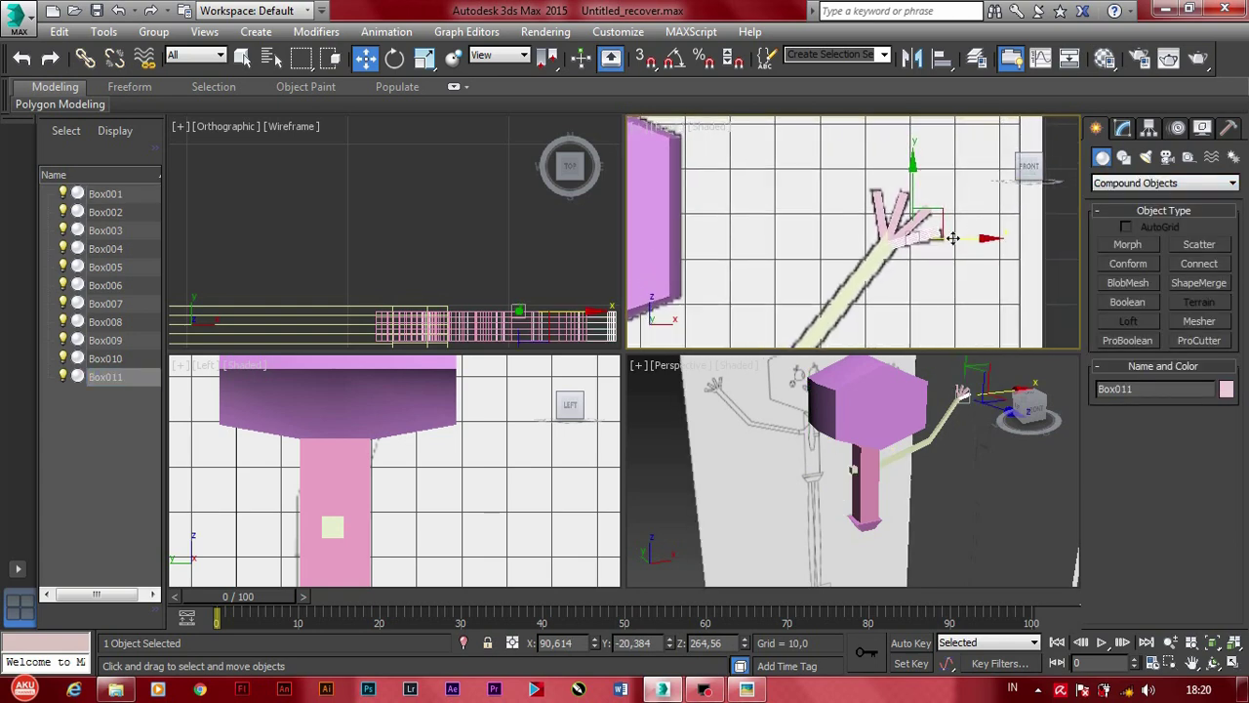
scroll(913, 235, "up", 3)
left_click(913, 236)
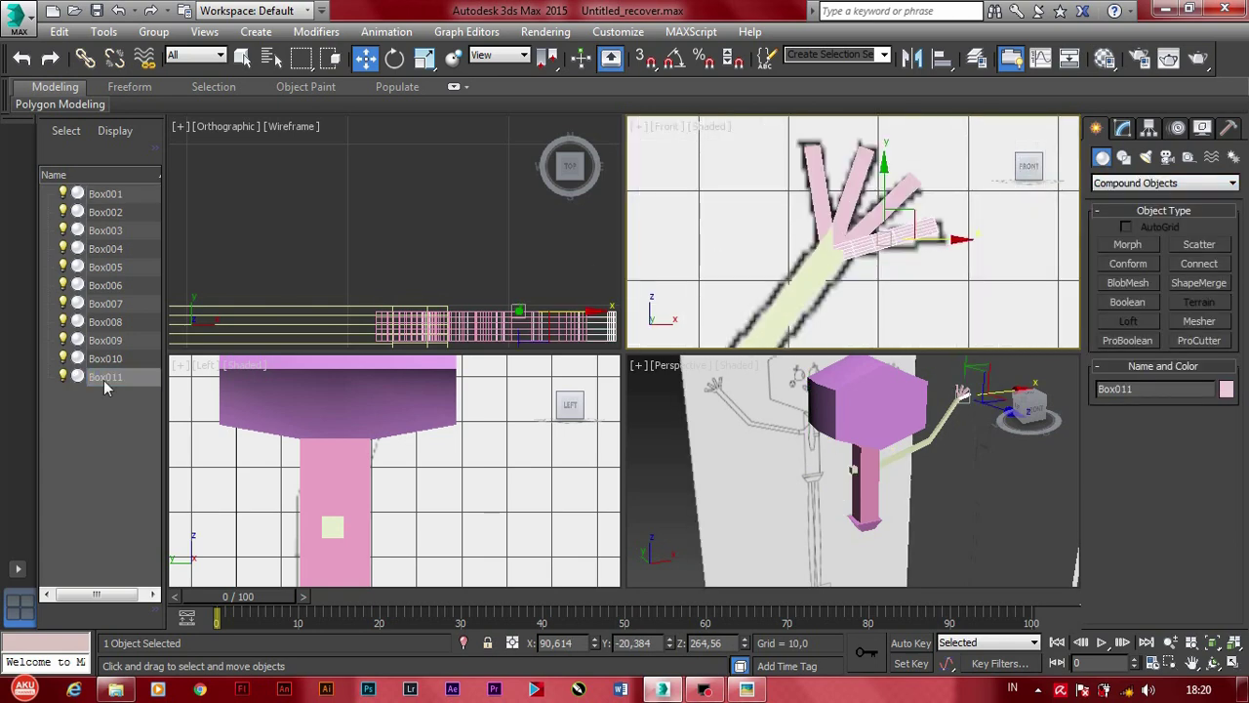
left_click(151, 377)
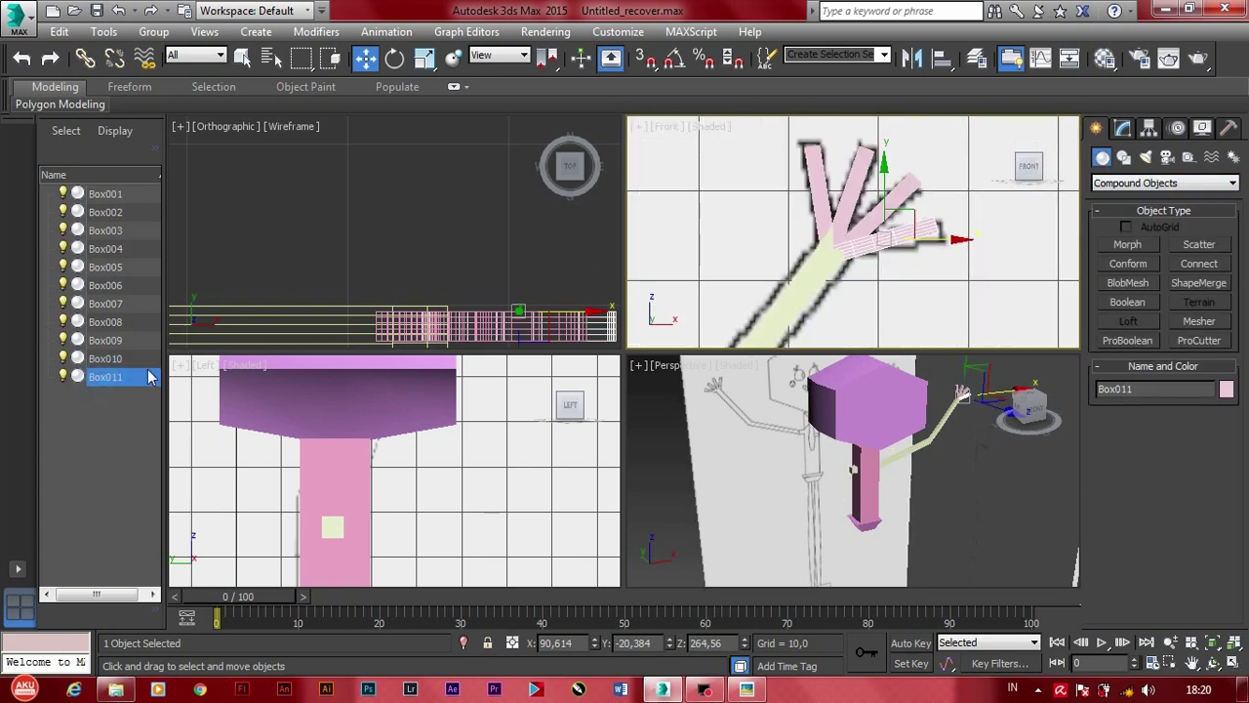
Step: Union the fingers into Box011 with a Boolean, picking each finger as operand B
left_click(1122, 303)
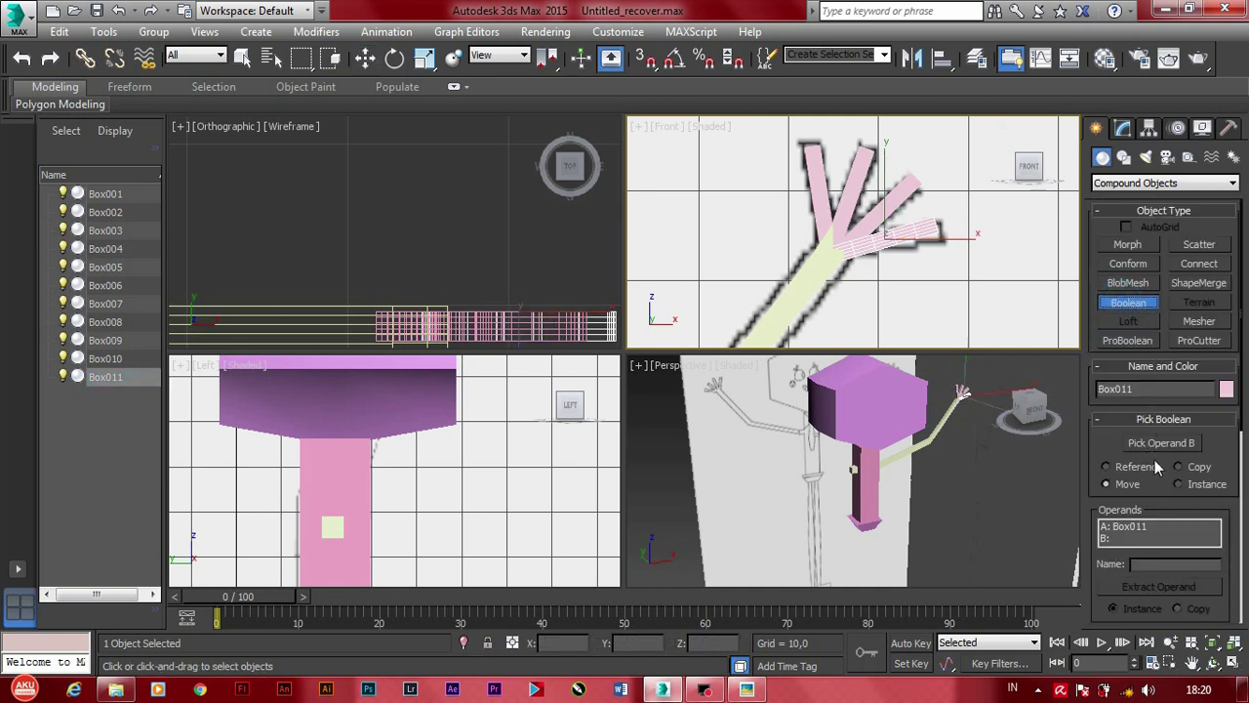
scroll(1152, 468, "down", 3)
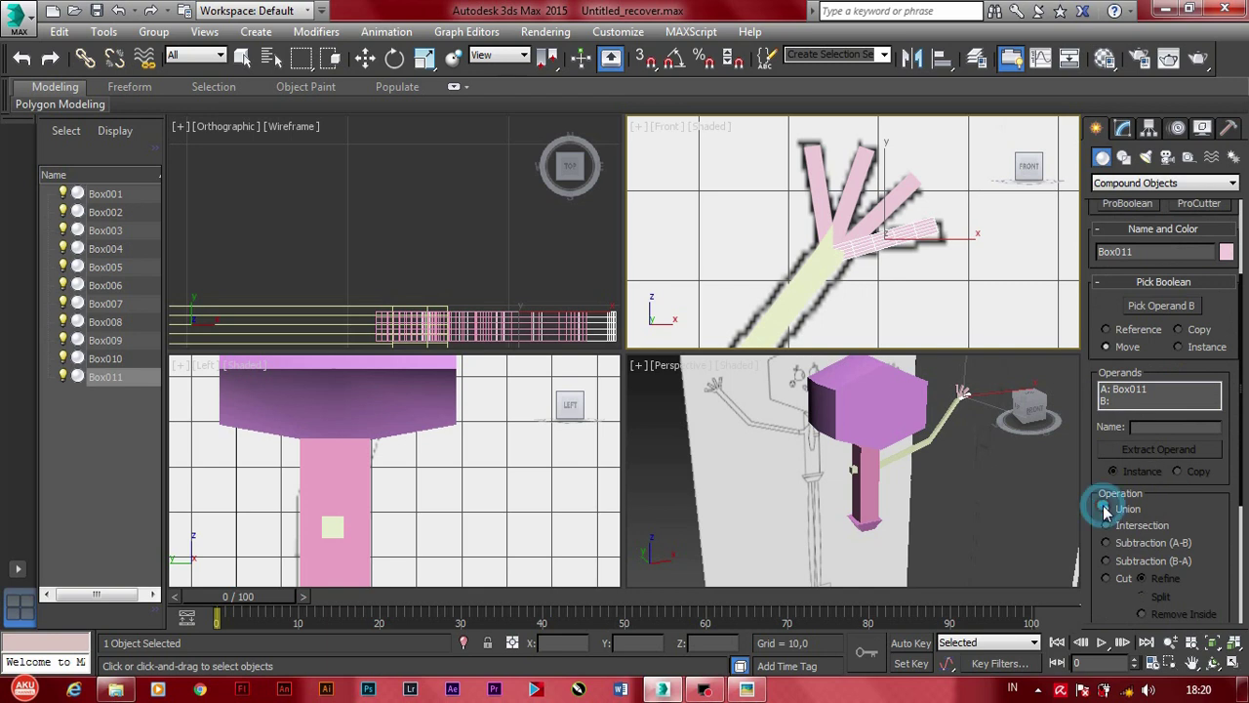
left_click(1106, 509)
left_click(1152, 306)
key("w")
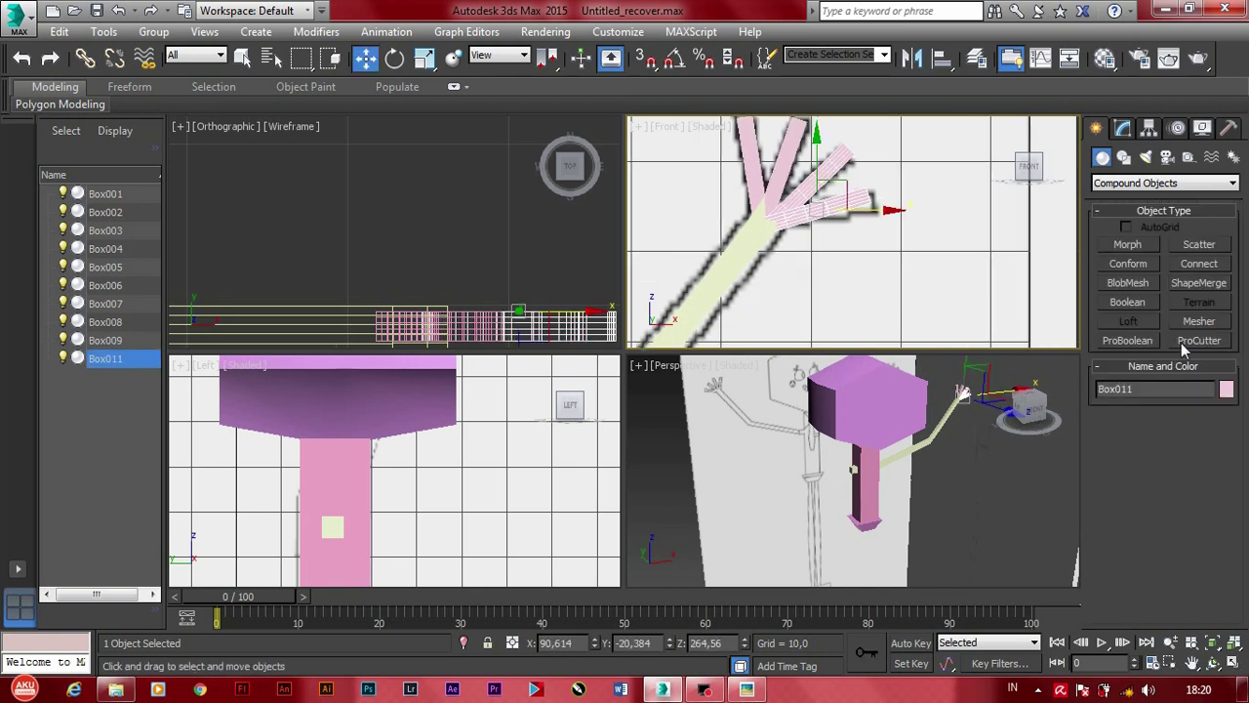
left_click(1139, 303)
left_click(1161, 443)
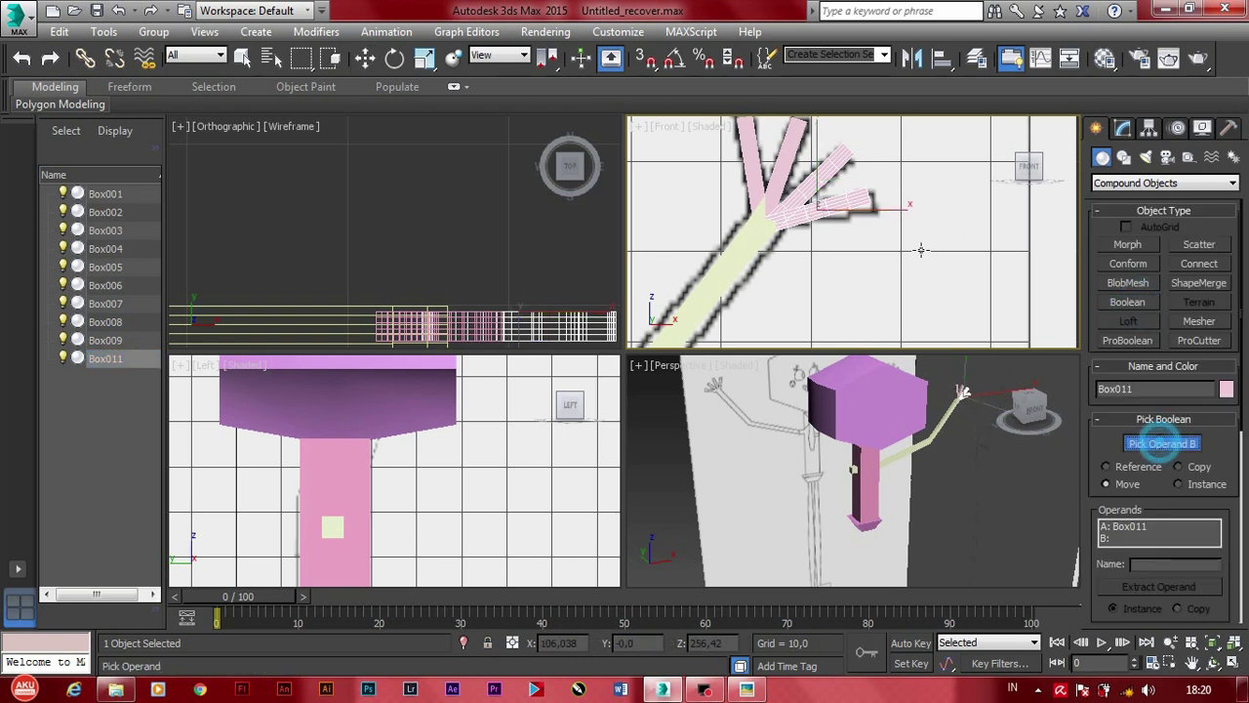
left_click(781, 170)
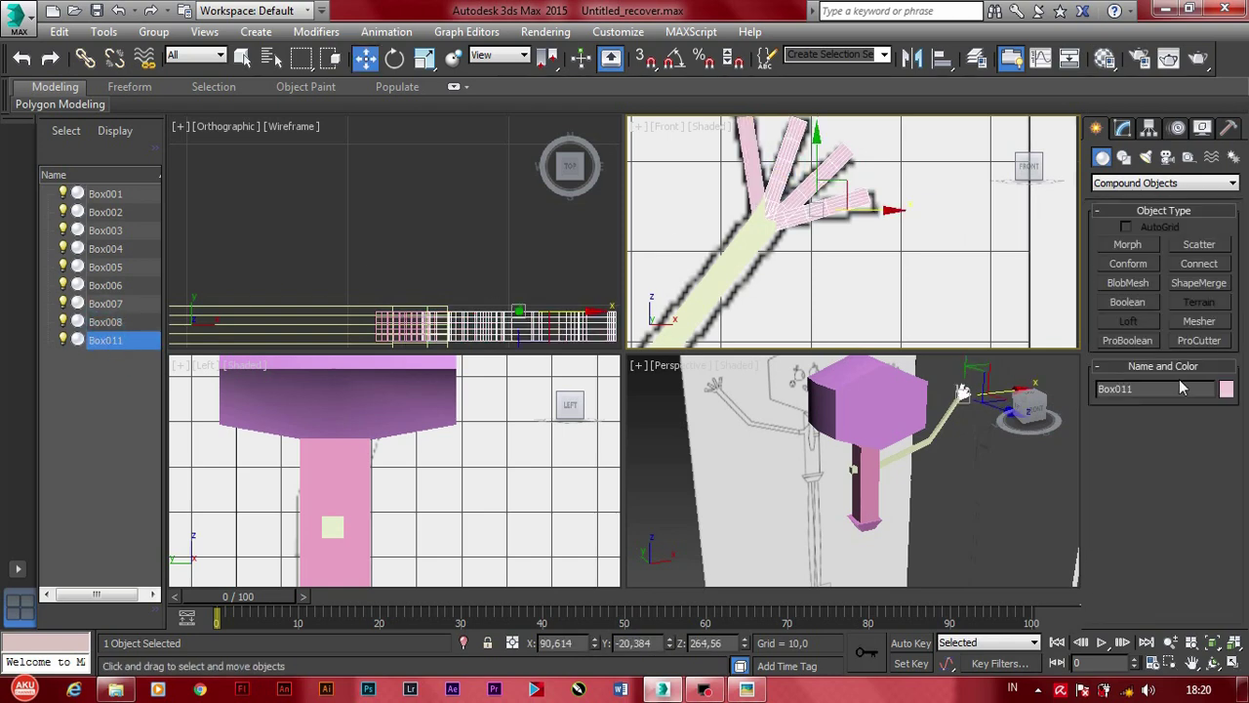
left_click(1132, 304)
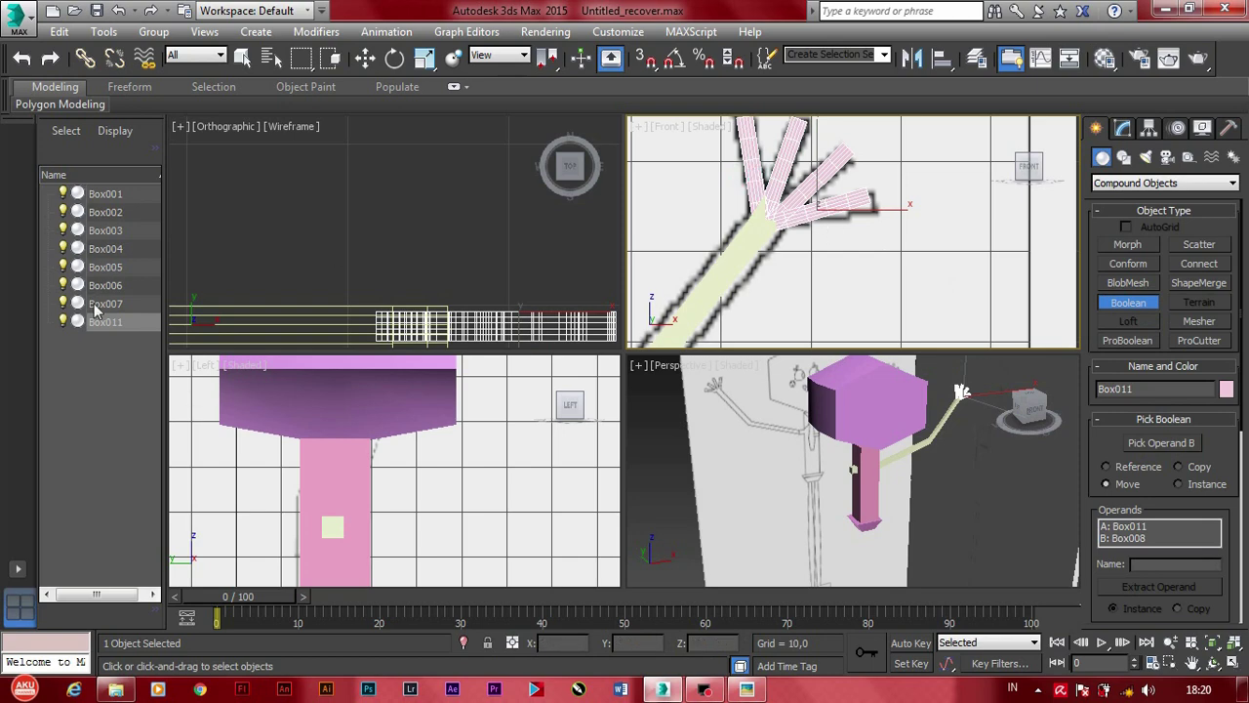
Step: Union the arm box into Box011 so arm and hand form one object, then deselect
left_click(105, 322)
left_click(1128, 302)
left_click(1162, 444)
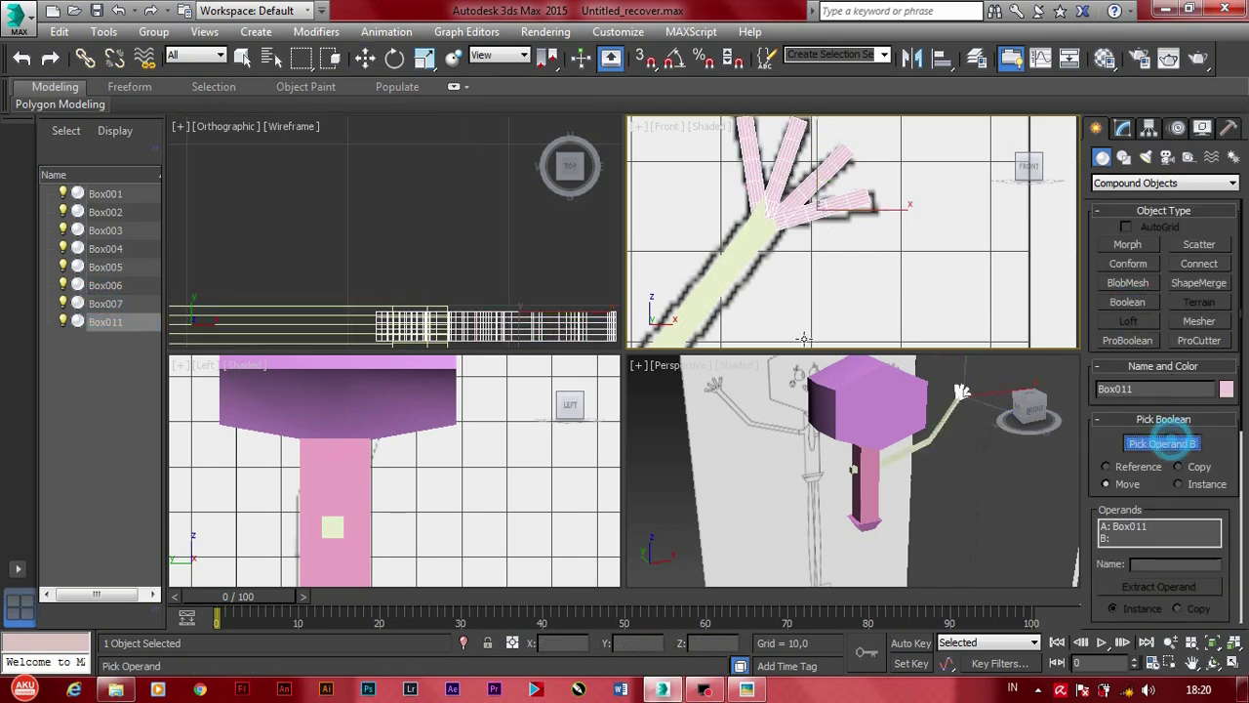
left_click(742, 261)
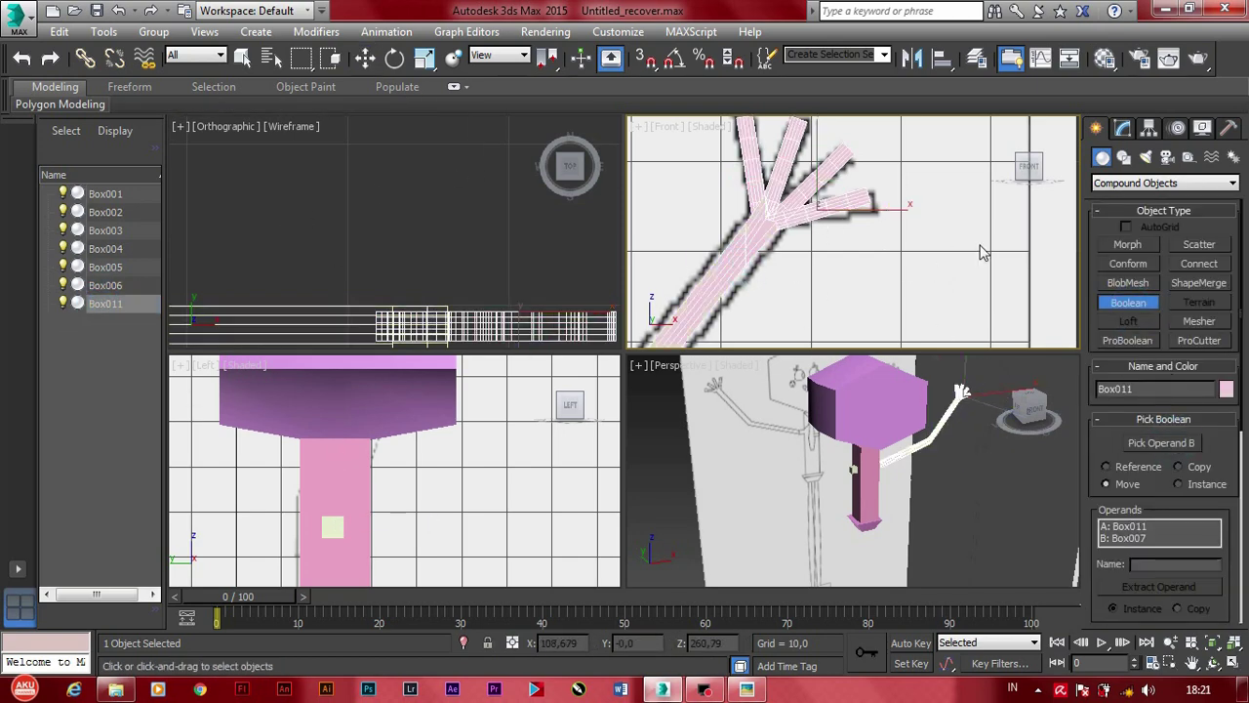
scroll(898, 235, "down", 5)
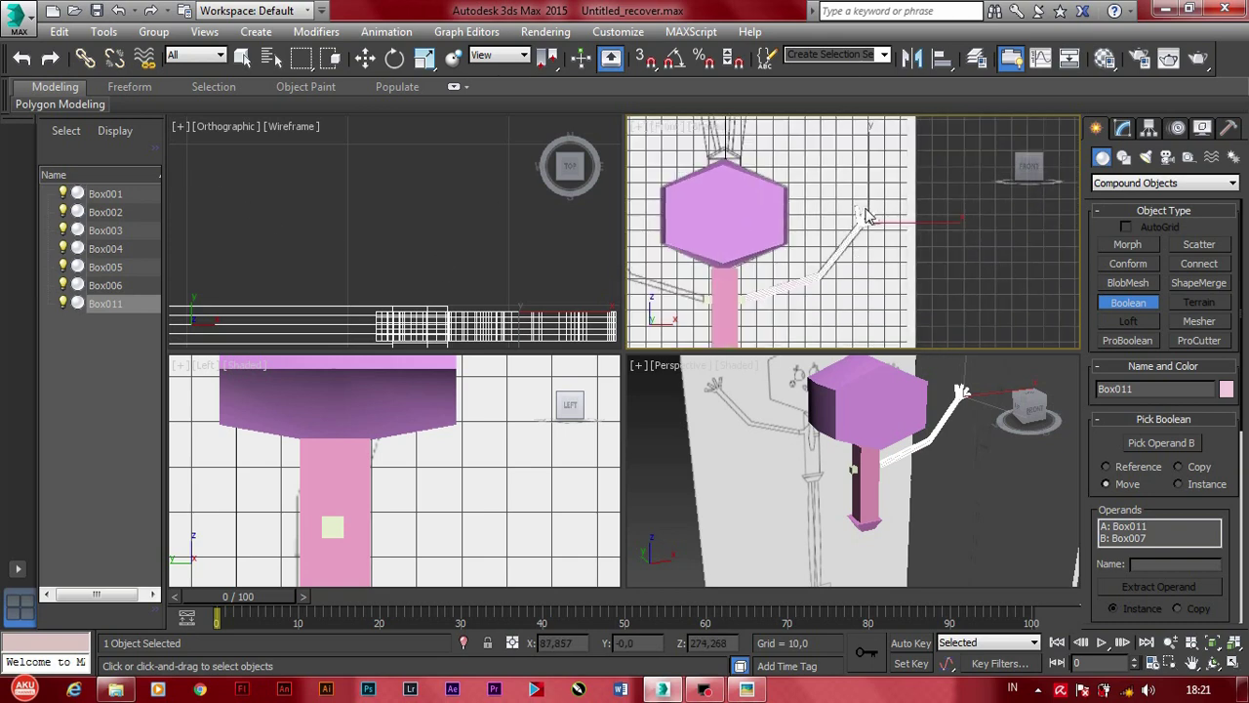
scroll(866, 217, "up", 4)
left_click(104, 320)
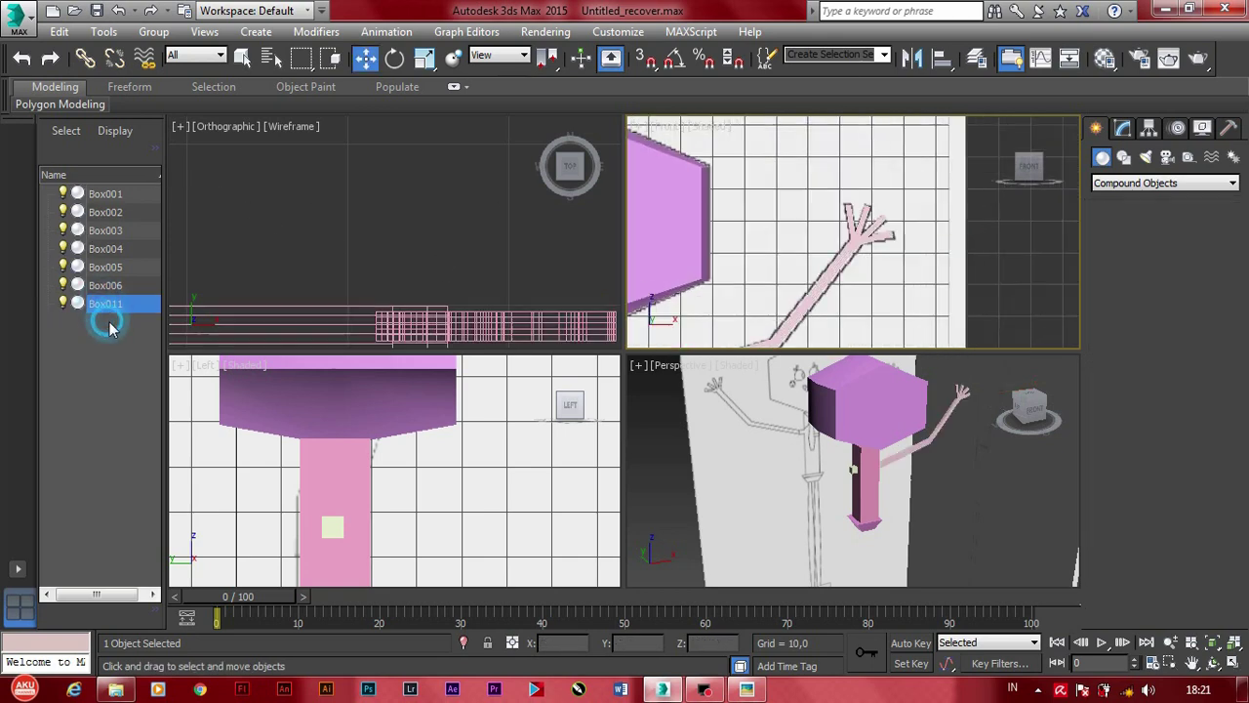
Step: Shift-clone the merged arm and hand as a Copy toward the other side of the head
scroll(843, 250, "down", 4)
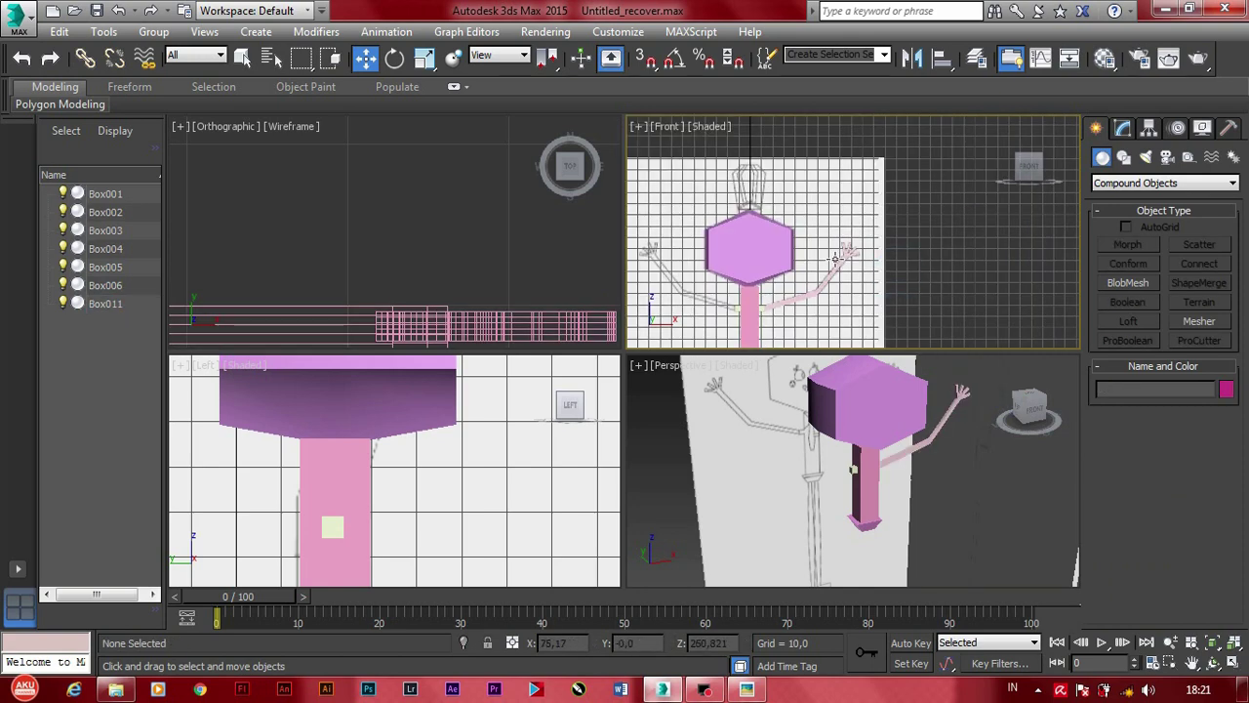
left_click(837, 257)
left_click_drag(925, 256, 806, 285, "shift")
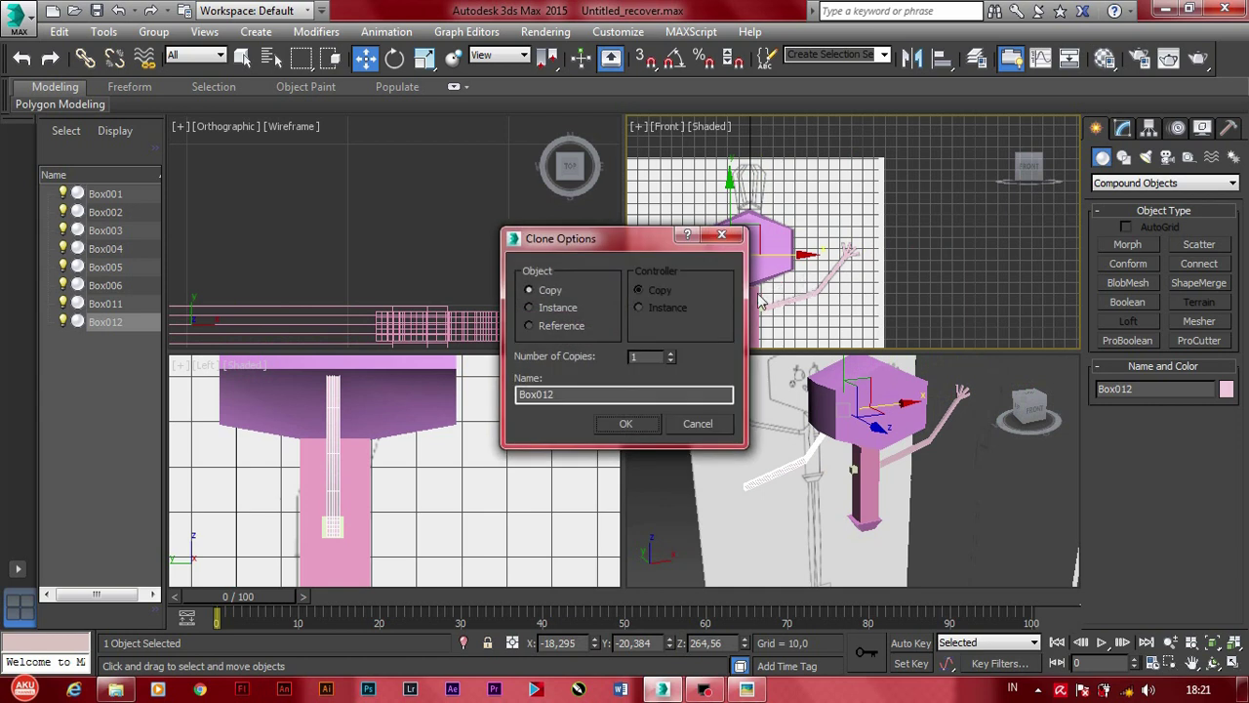
left_click(644, 356)
left_click(626, 424)
Step: Add a Mirror modifier to the arm copy, mirrored across the YZ plane
left_click(1123, 129)
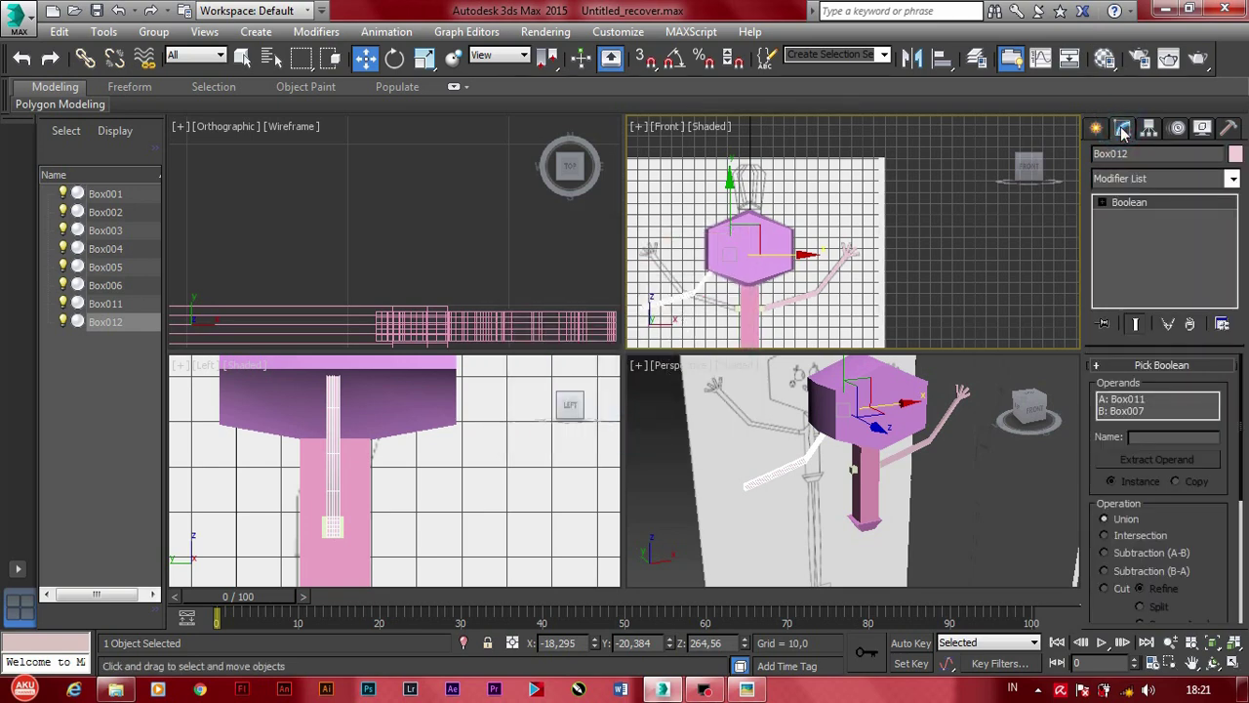
left_click(1168, 176)
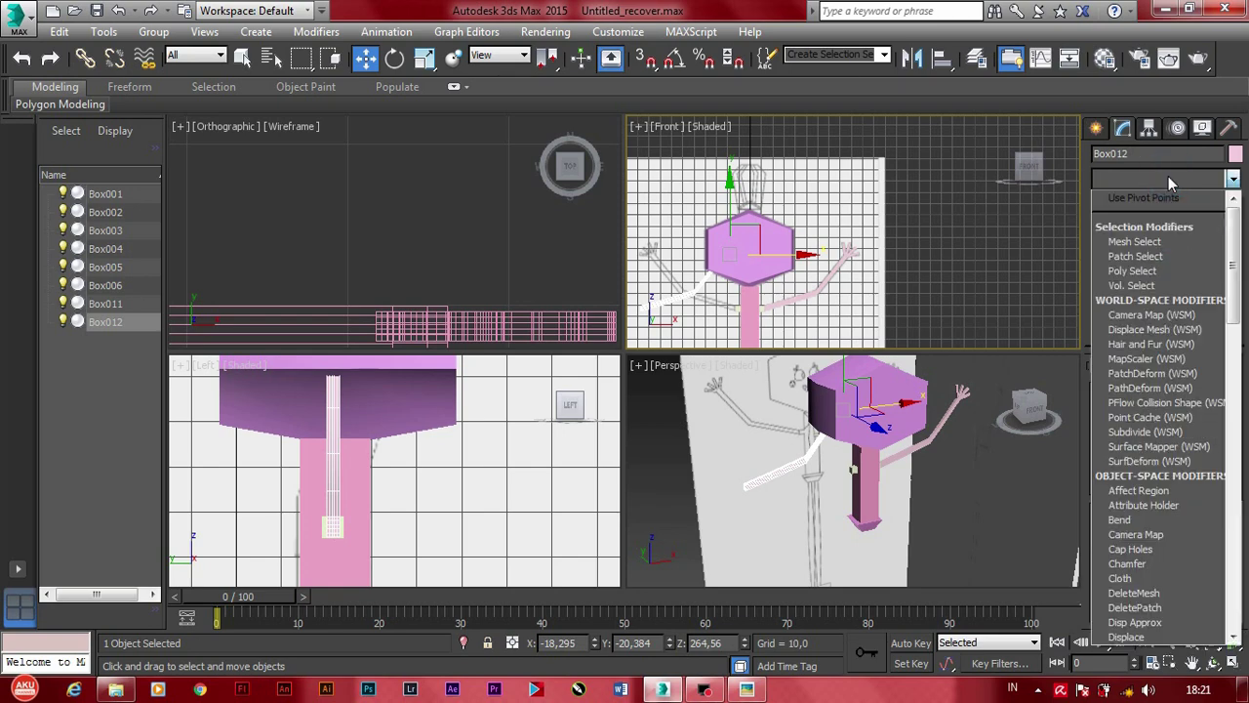
type("mi")
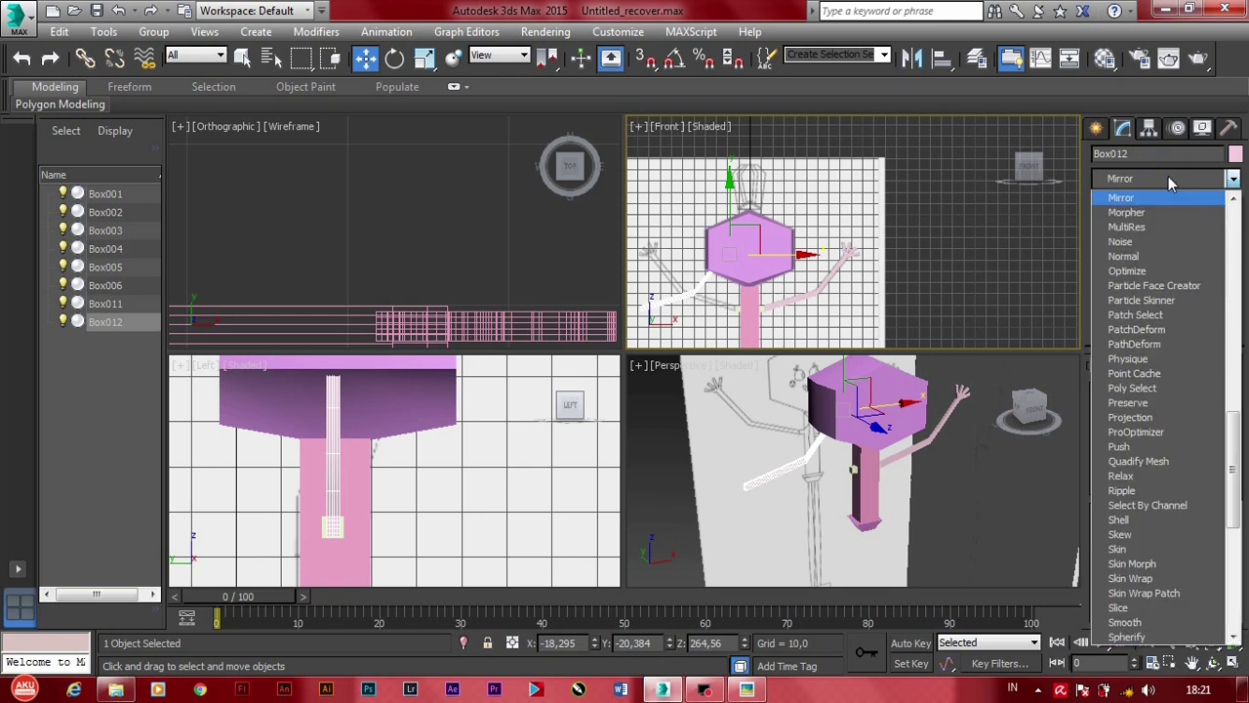
left_click(1153, 200)
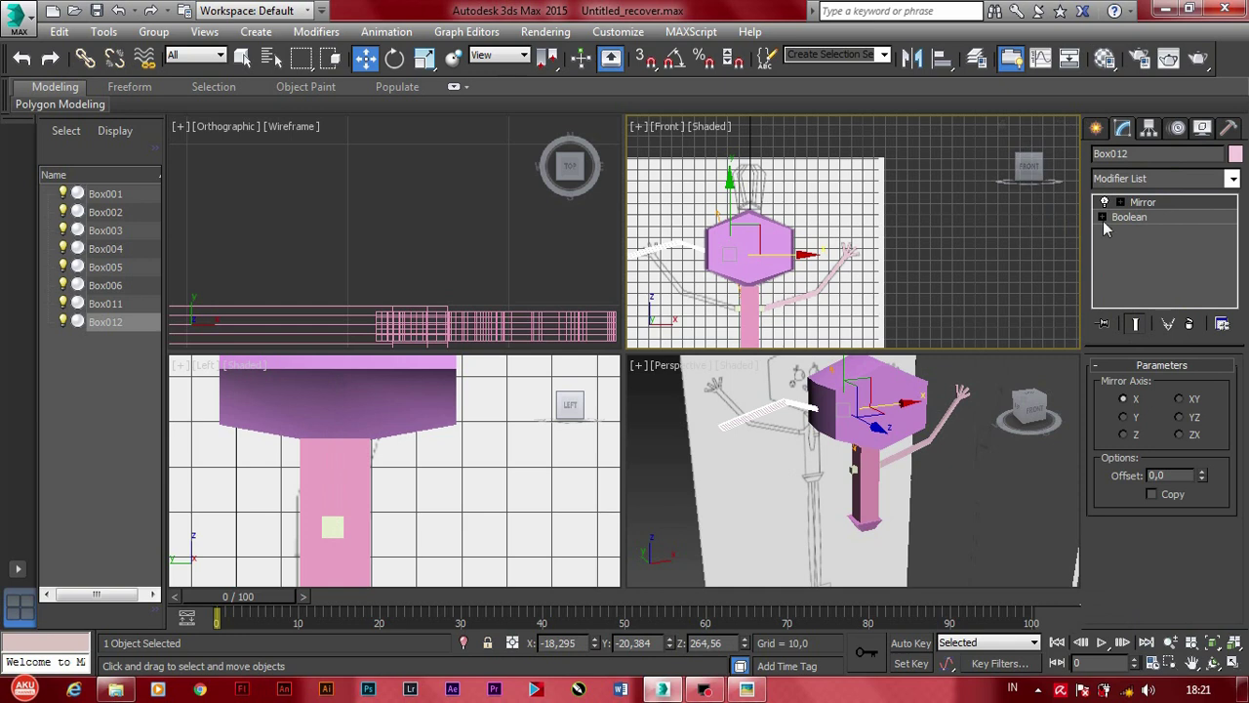
left_click(1124, 417)
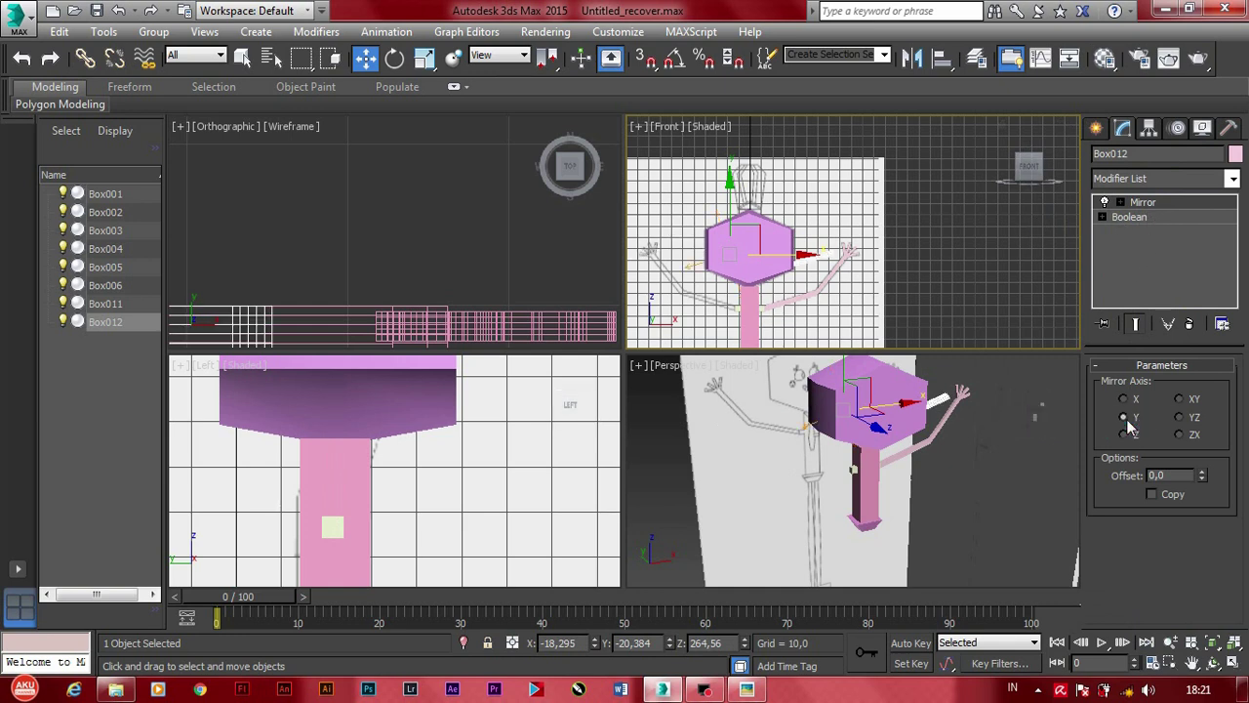
left_click(1177, 416)
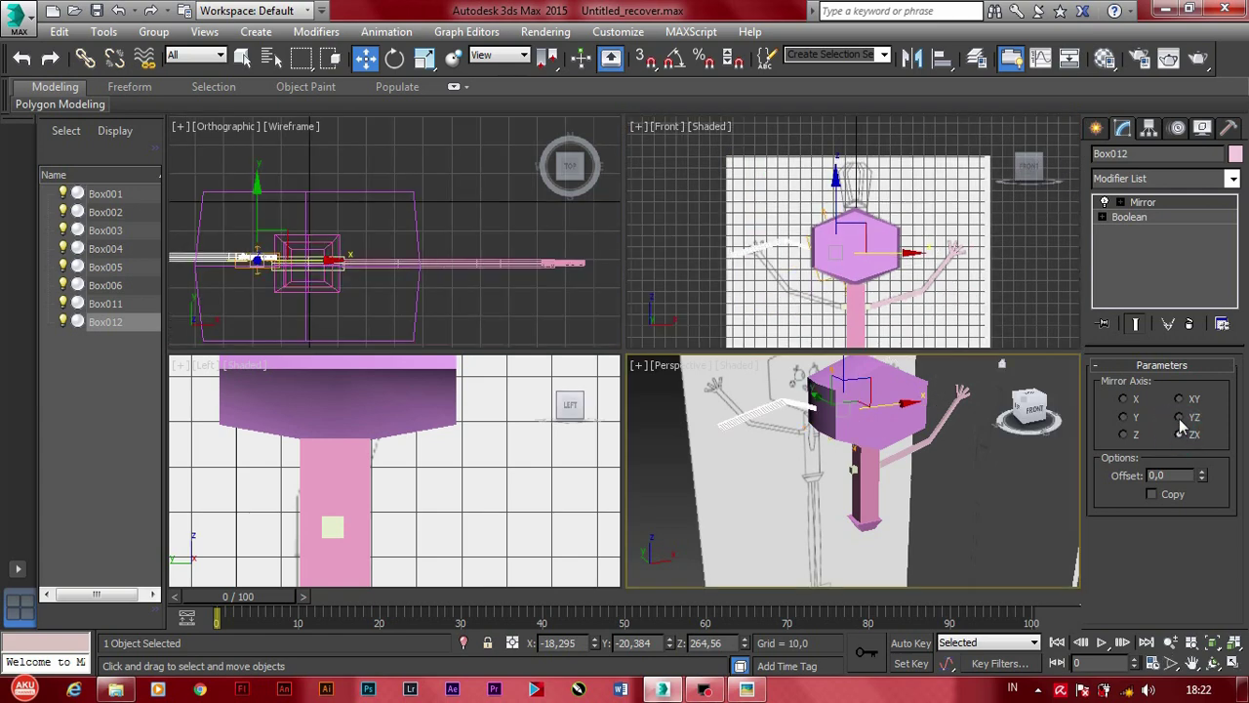
left_click(1179, 418)
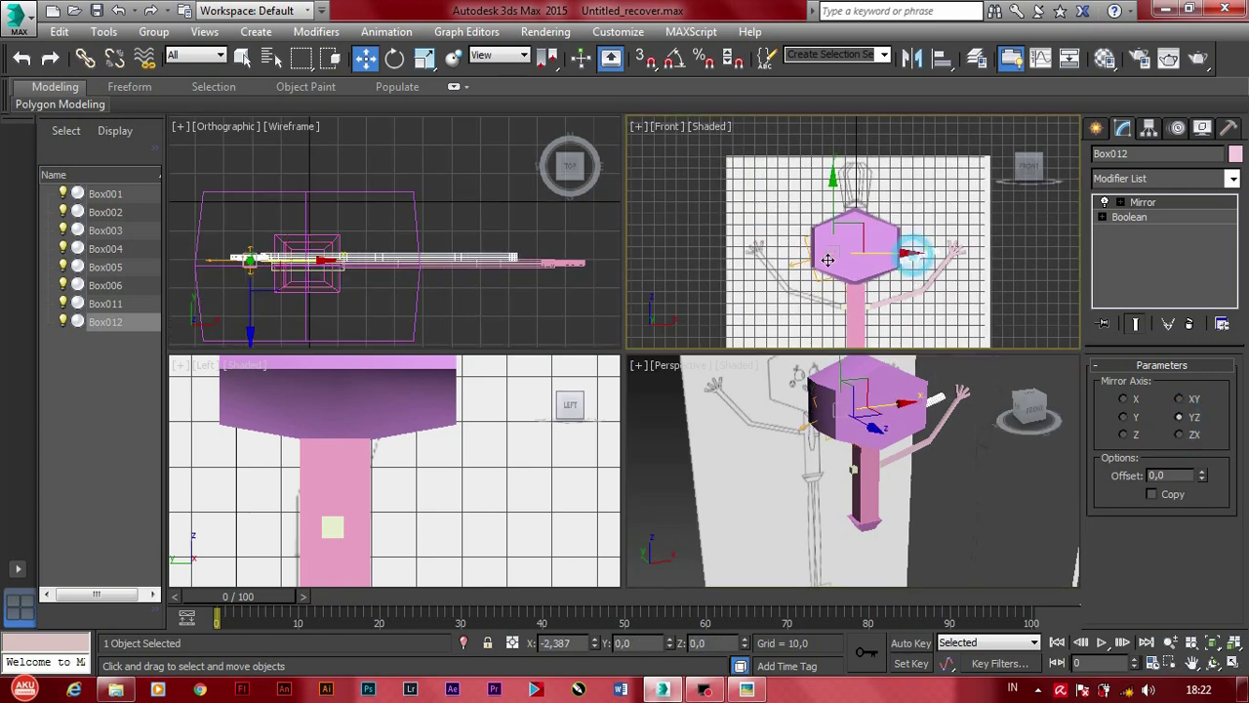
Step: Move the mirrored arm to the left shoulder and rotate it to match the right arm
left_click_drag(911, 253, 778, 266)
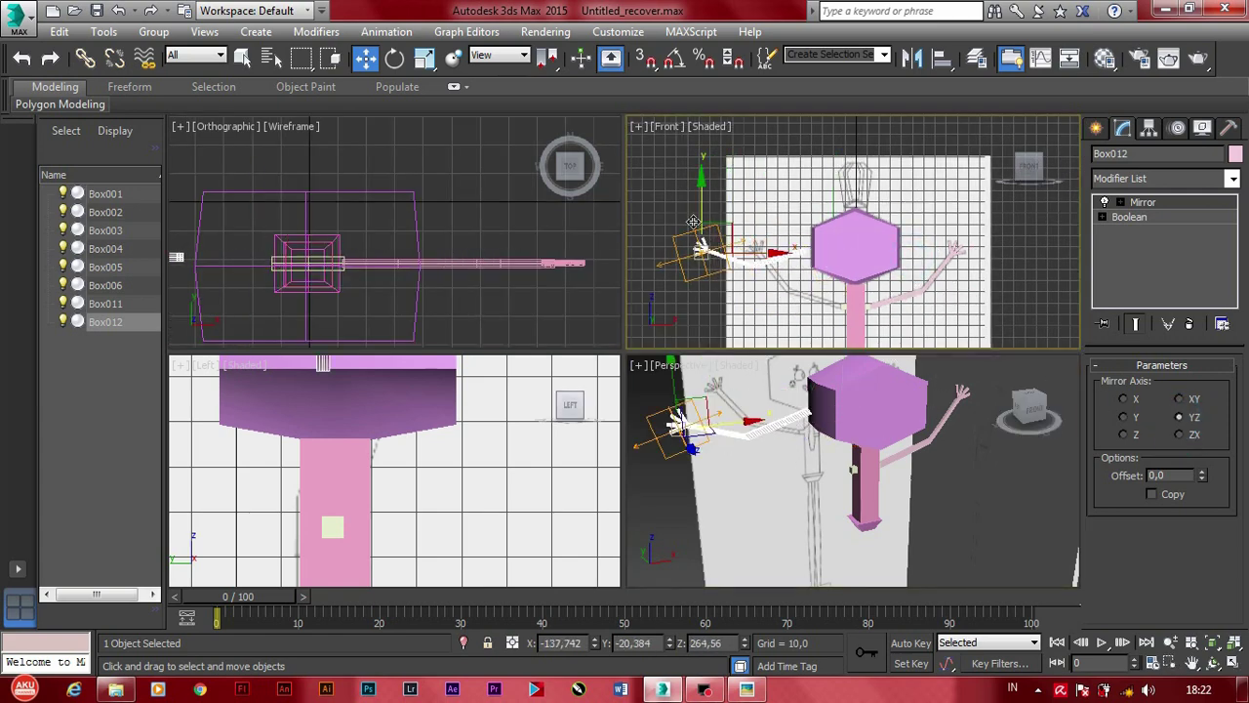
left_click_drag(696, 190, 699, 237)
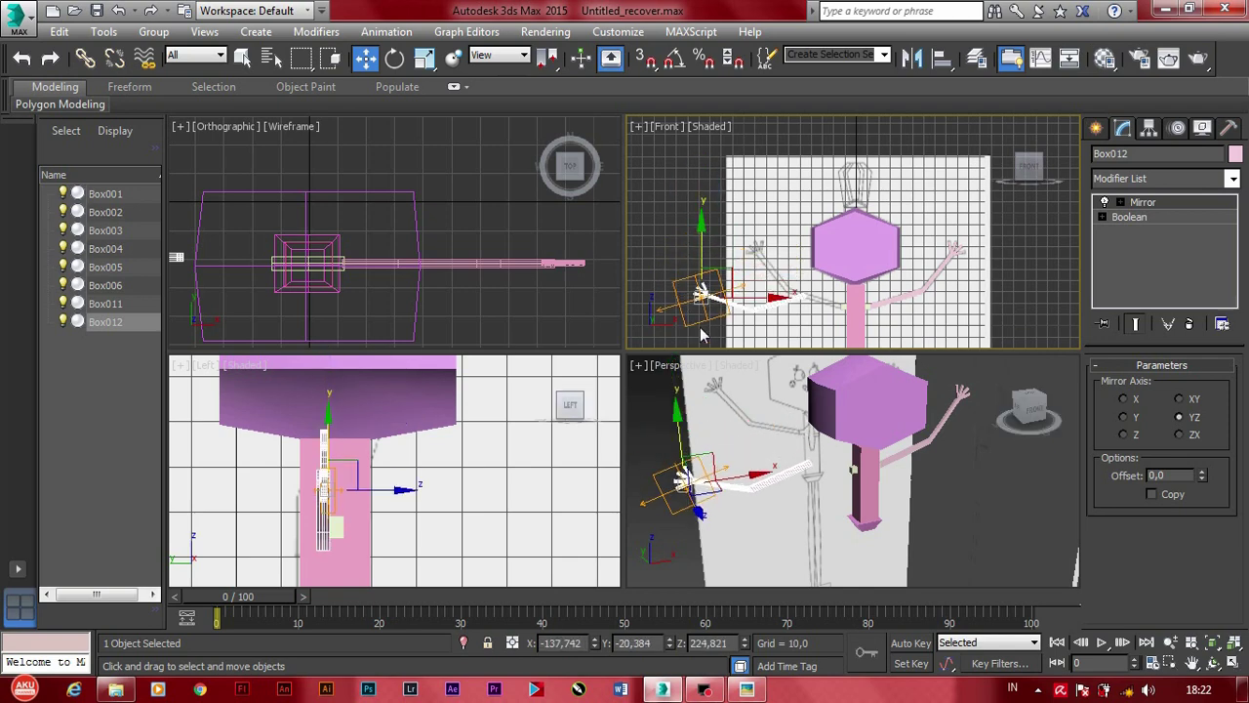
scroll(771, 290, "up", 2)
scroll(767, 290, "up", 2)
scroll(753, 291, "up", 1)
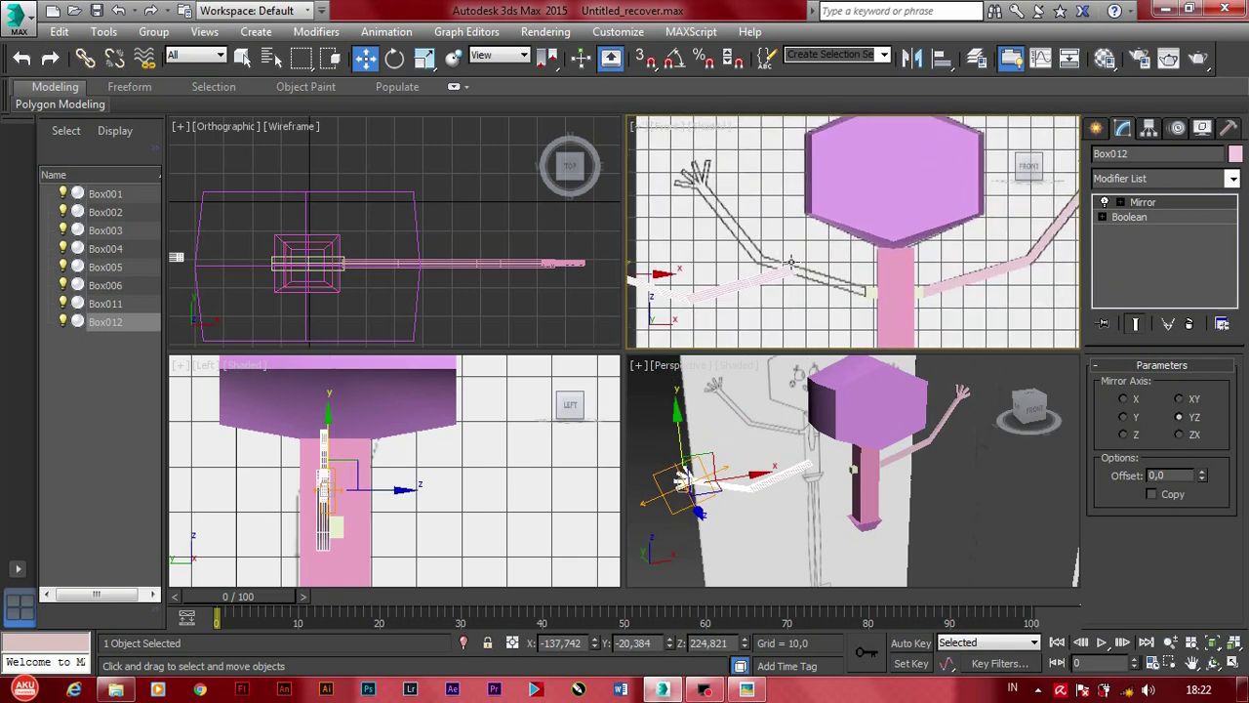
key("e")
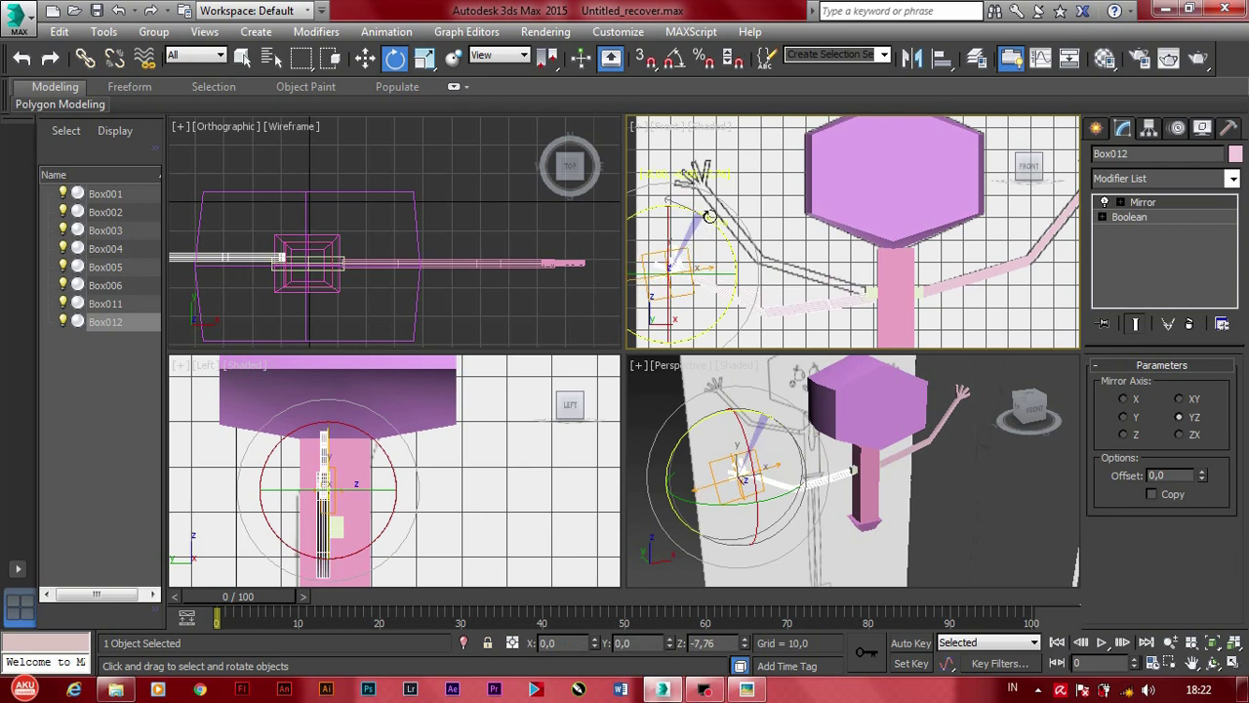
mouse_move(699, 226)
left_mouse_down()
mouse_move(710, 215)
mouse_move(727, 239)
mouse_move(682, 150)
left_mouse_up()
key("w")
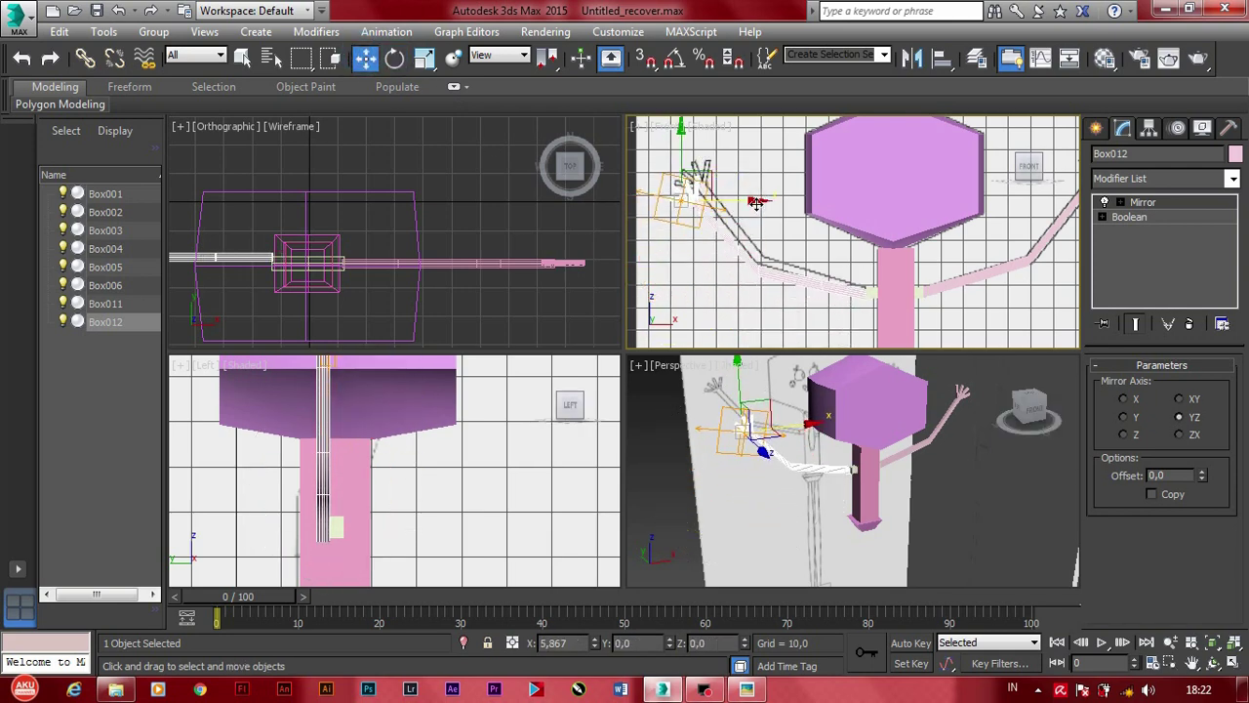
Step: Nudge the mirrored arm along X toward the neck
scroll(825, 200, "up", 3)
scroll(825, 201, "up", 3)
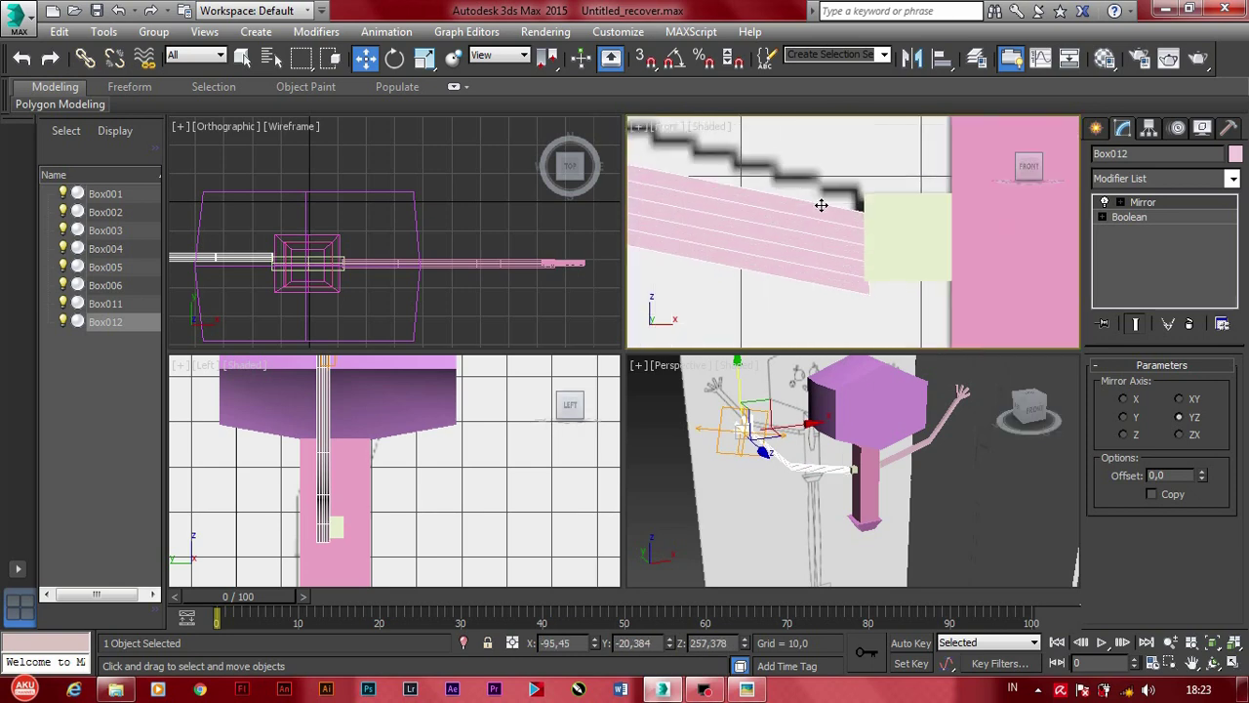
scroll(834, 195, "down", 2)
scroll(830, 224, "down", 3)
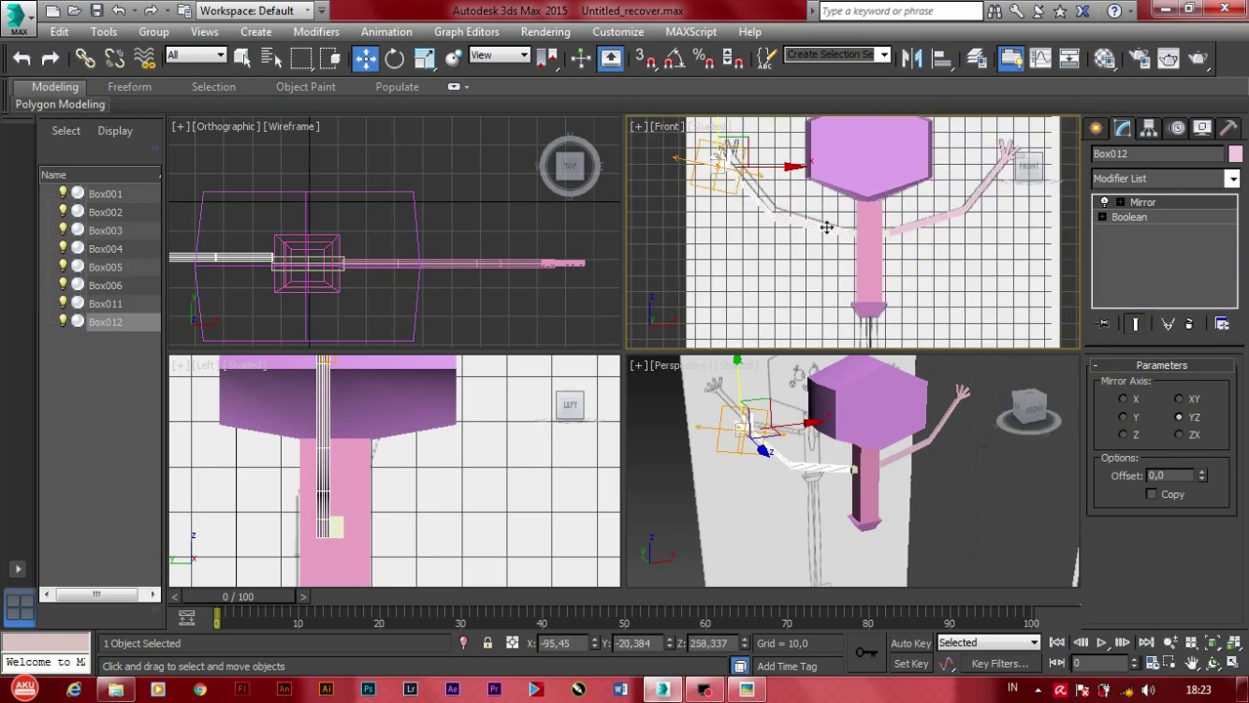
left_click_drag(790, 178, 762, 175)
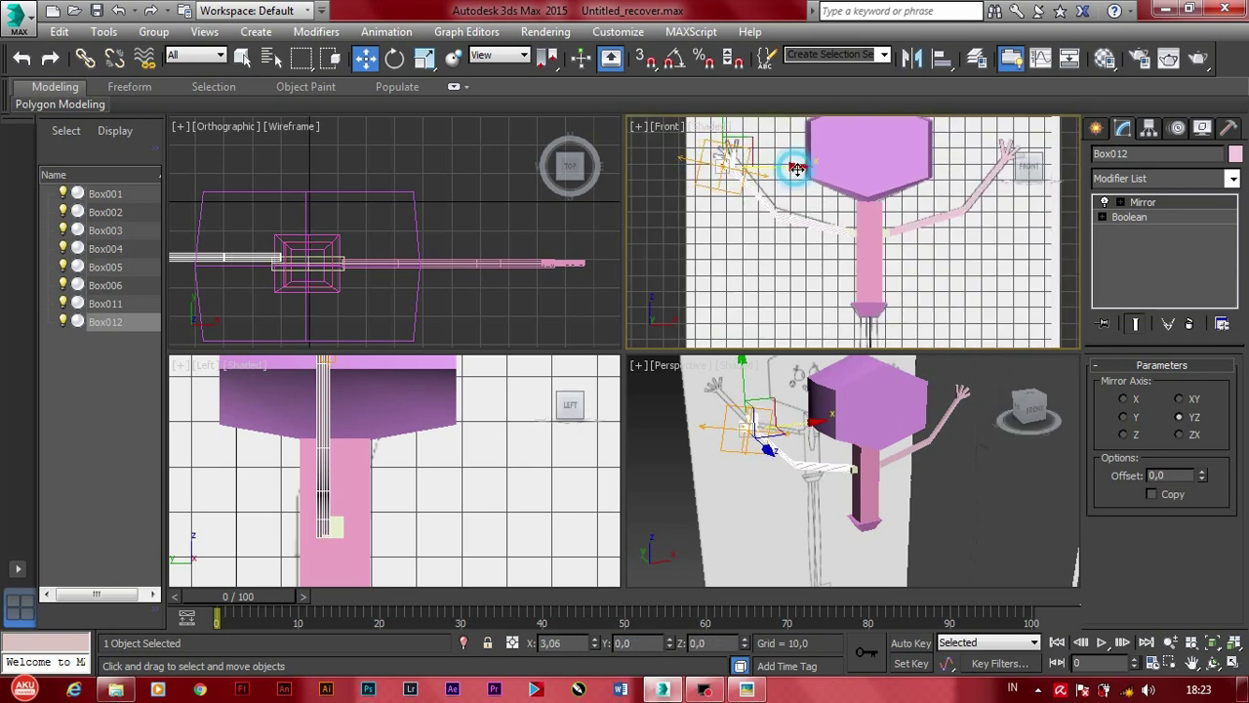
scroll(763, 176, "up", 2)
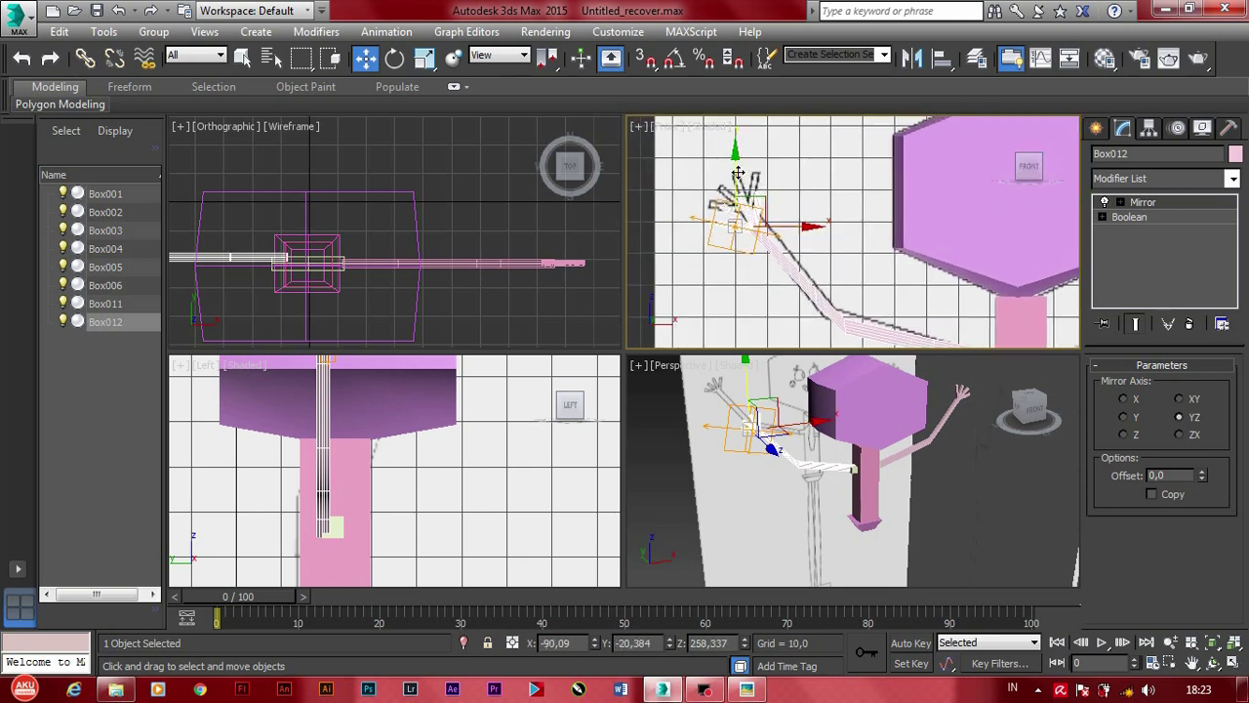
left_click_drag(809, 220, 789, 220)
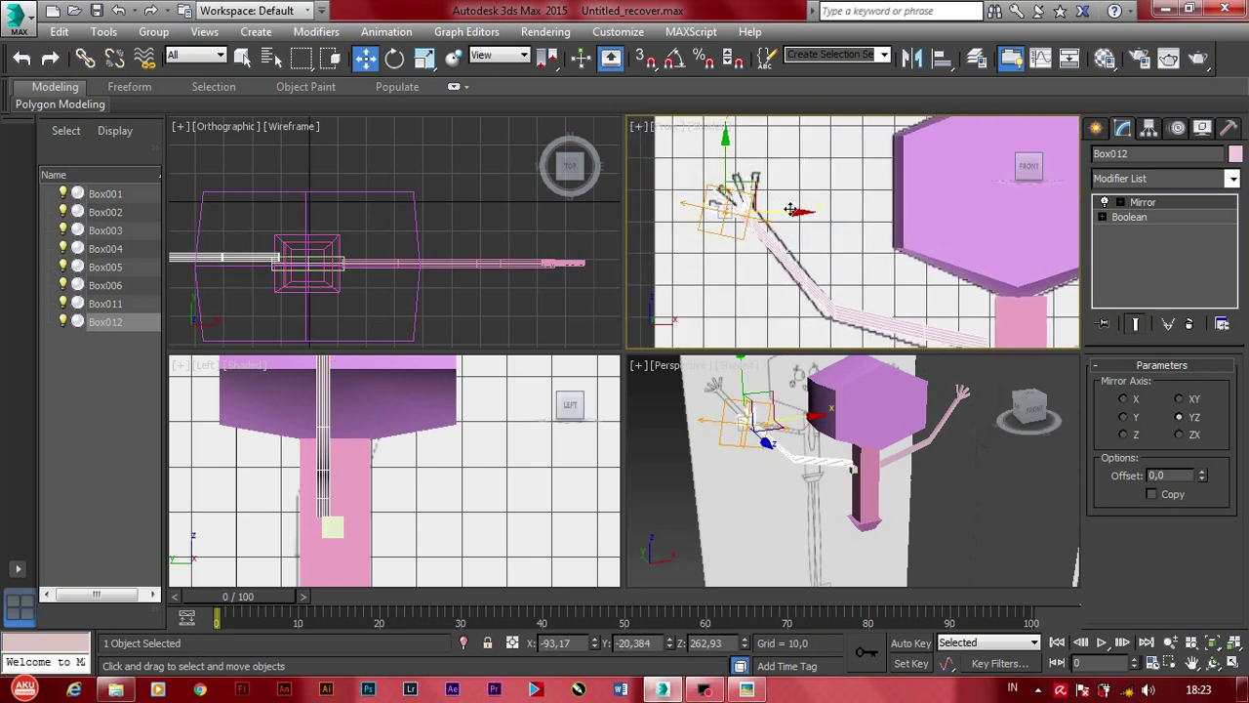
scroll(890, 270, "down", 2)
Step: Shift the left arm slightly in depth in the Top view, then deselect everything
middle_click_drag(891, 269, 857, 222)
key("e")
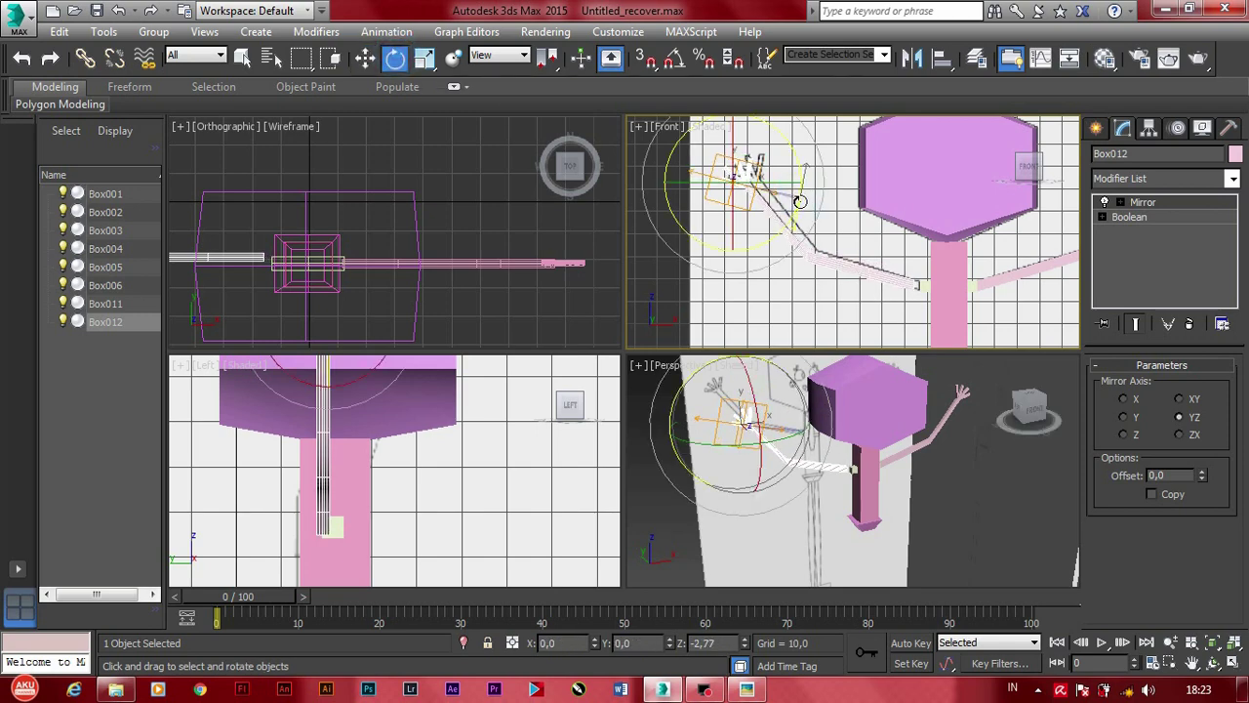
key("w")
left_click(798, 193)
scroll(796, 189, "up", 2)
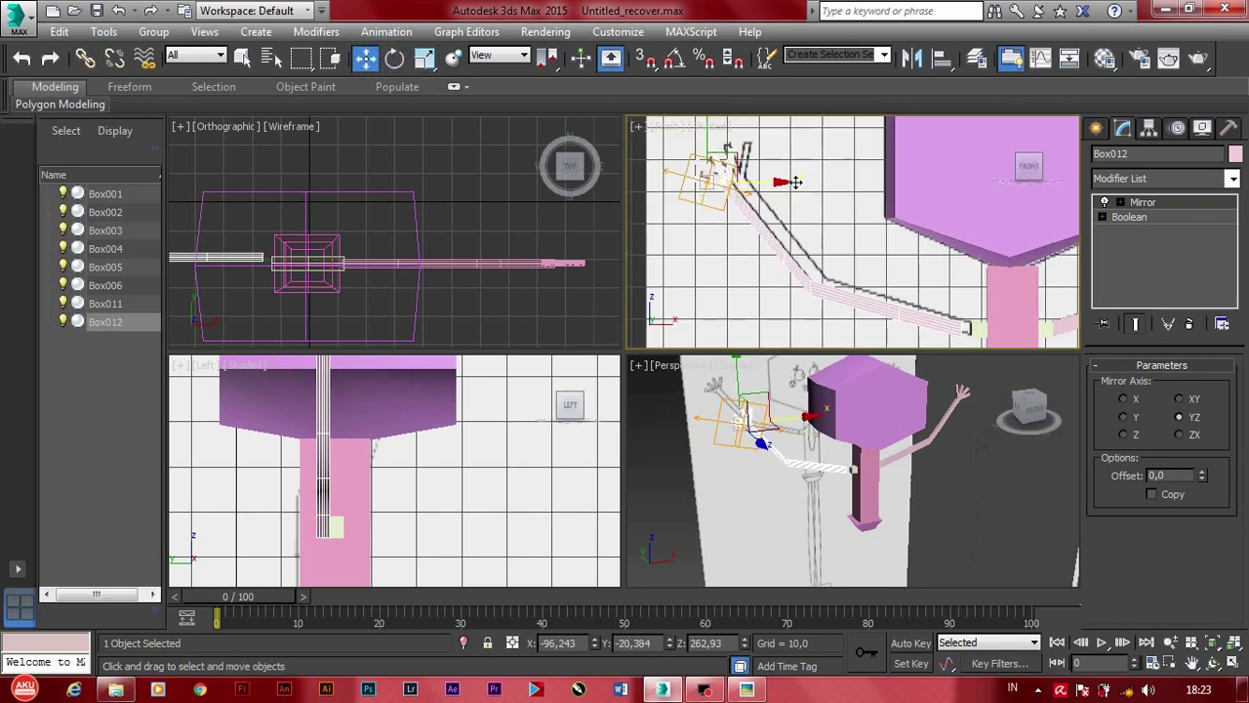
left_click(742, 203)
scroll(837, 260, "up", 4)
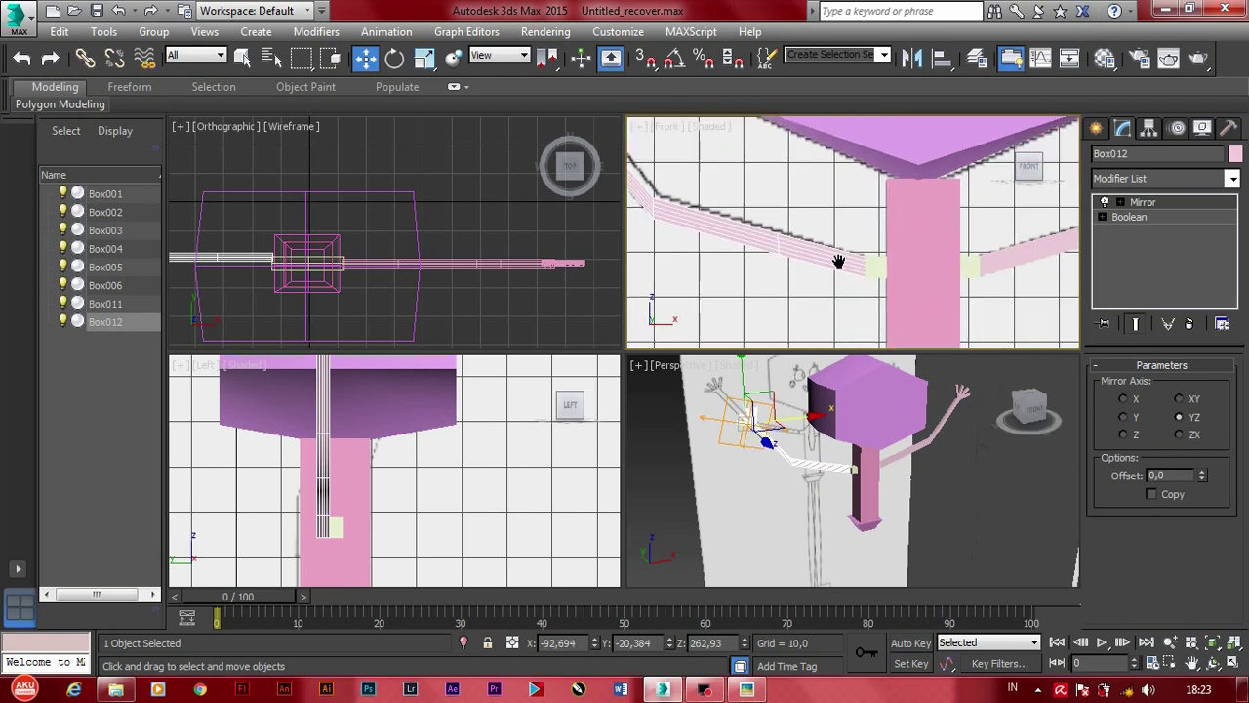
scroll(861, 278, "up", 3)
middle_click_drag(308, 312, 518, 327)
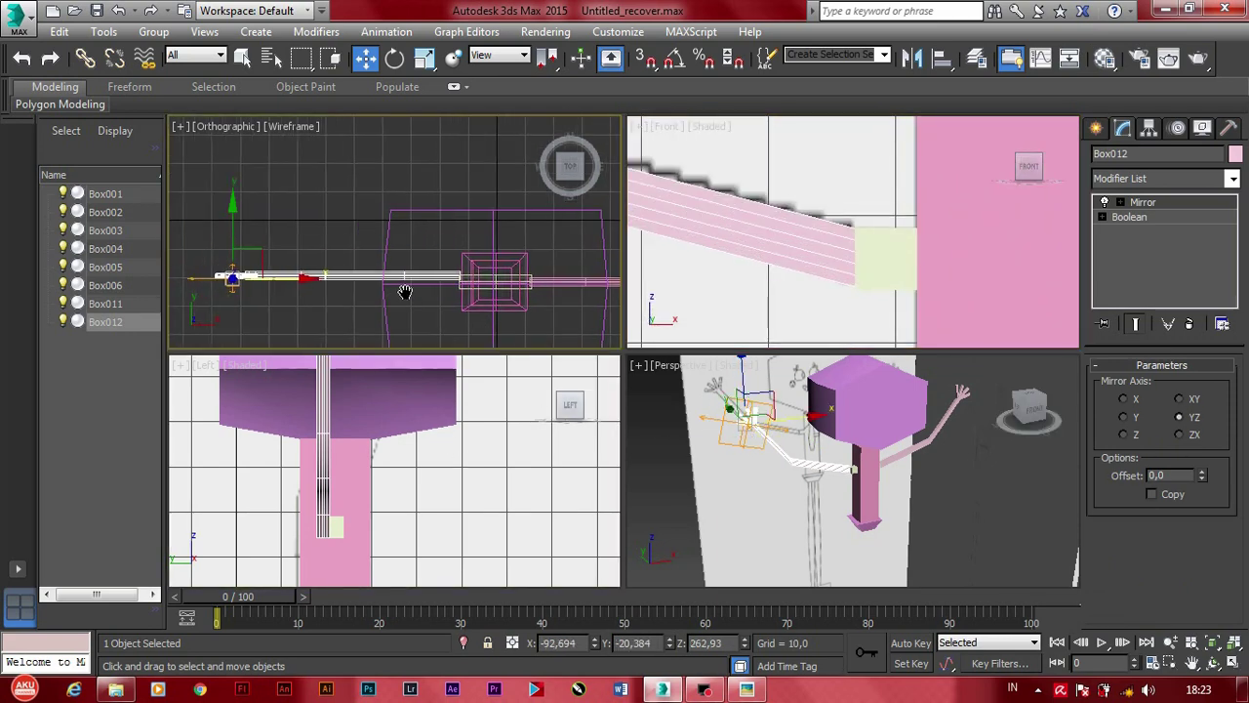
left_click_drag(256, 204, 257, 208)
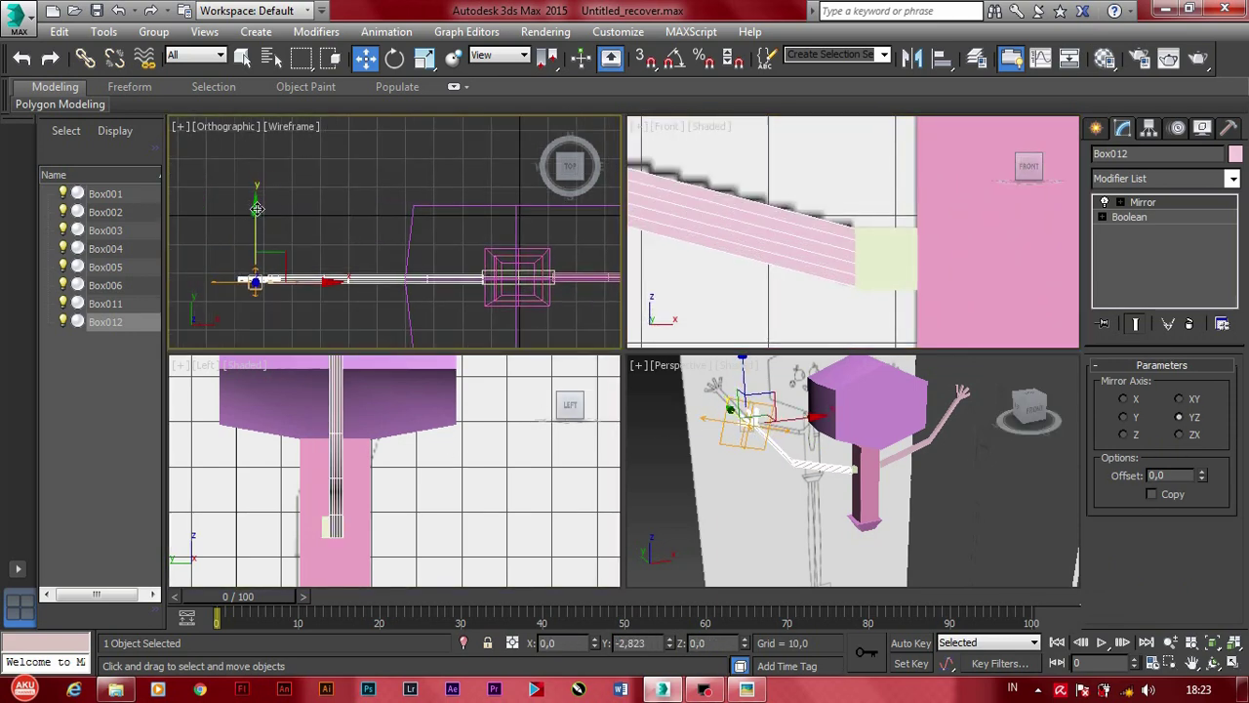
left_click(358, 189)
scroll(523, 238, "down", 2)
Step: Zoom and pan the Perspective and Front views over the character, then return to the Create panel
scroll(731, 230, "down", 3)
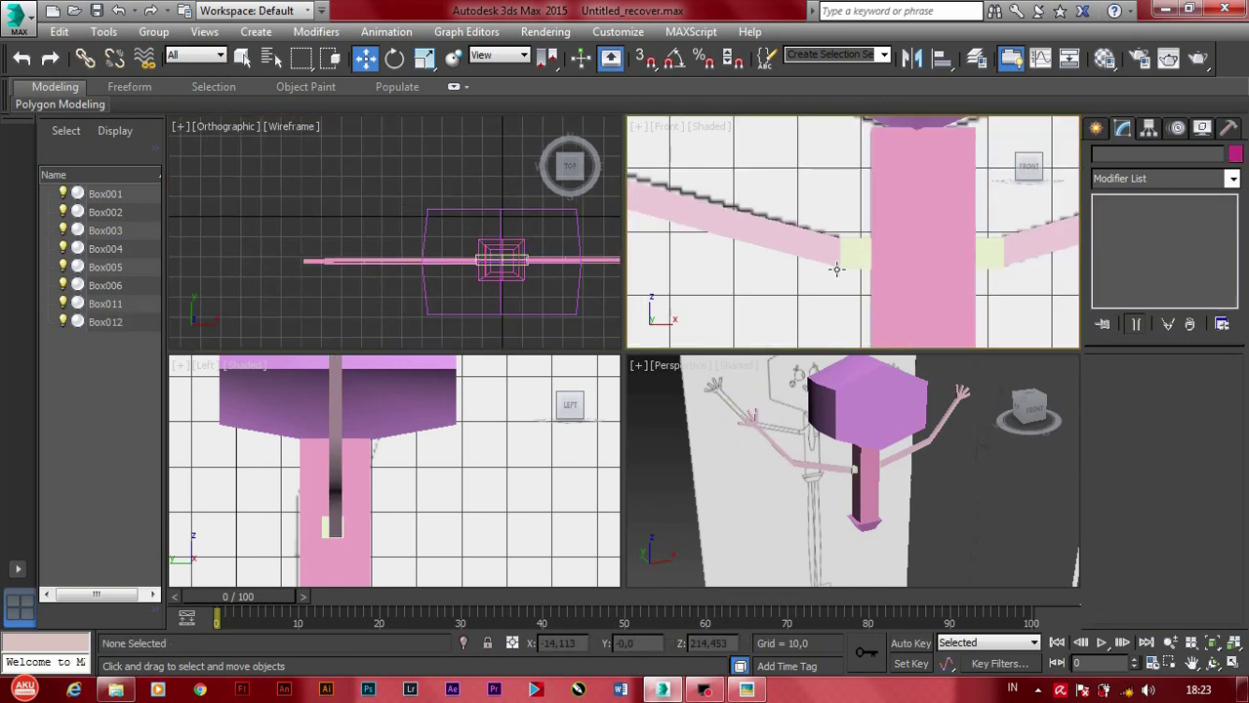
scroll(908, 420, "down", 4)
scroll(923, 426, "up", 4)
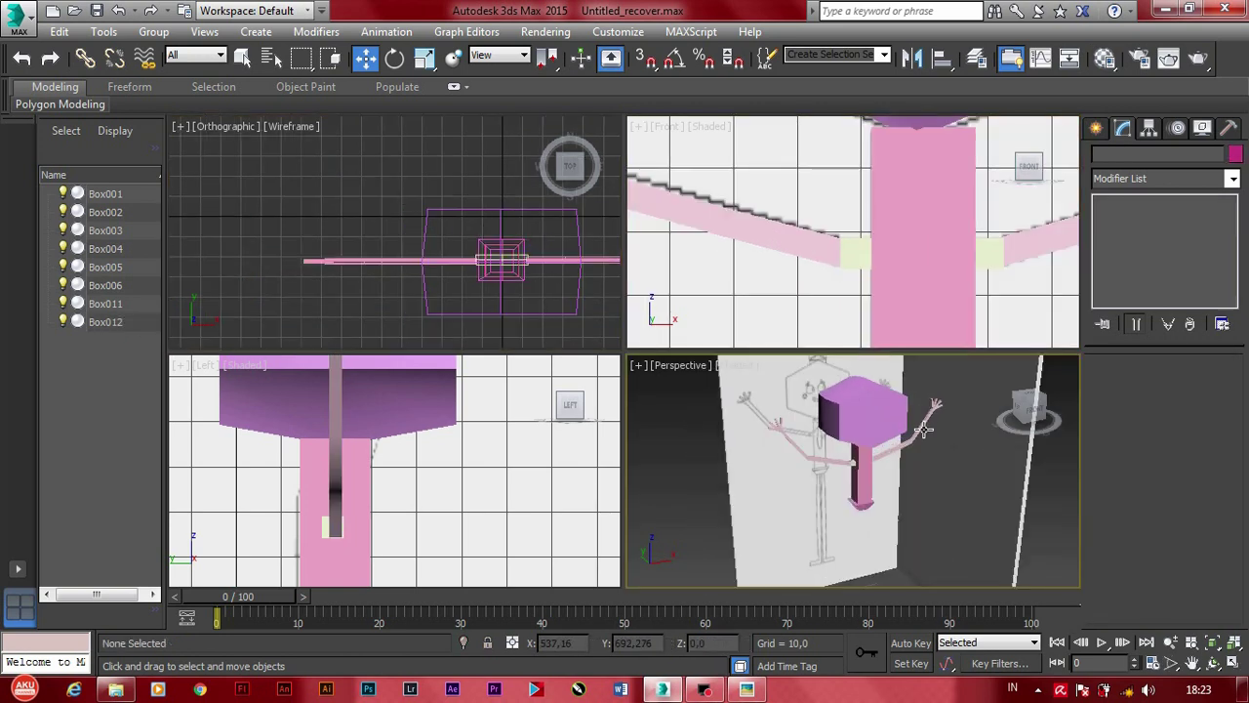
middle_click_drag(924, 429, 896, 439)
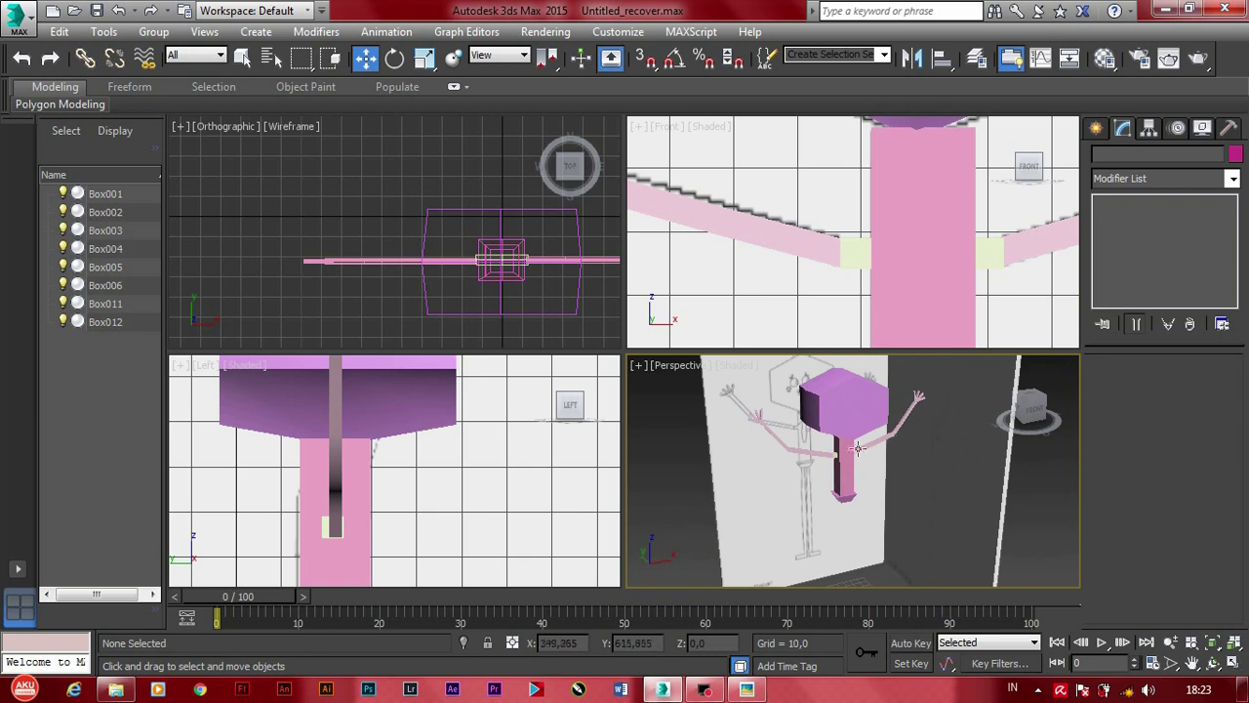
scroll(888, 231, "down", 1)
scroll(903, 239, "down", 2)
scroll(912, 246, "down", 2)
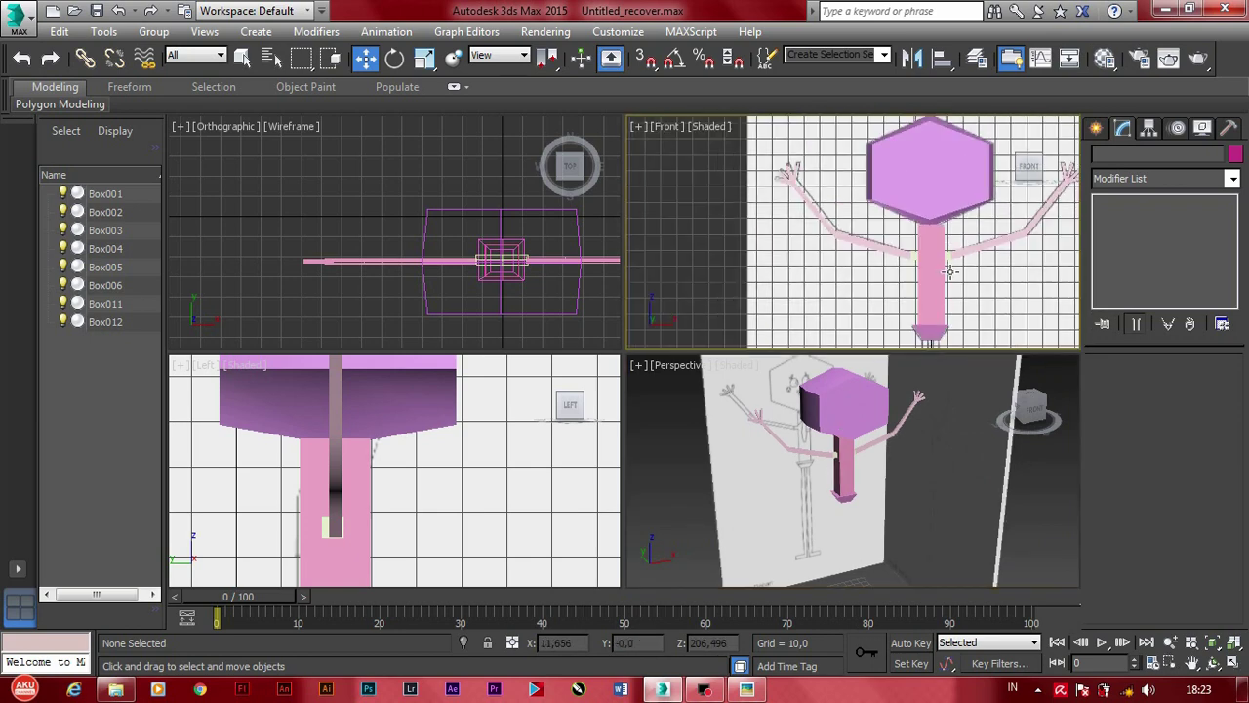
scroll(918, 251, "down", 2)
scroll(919, 251, "down", 2)
scroll(879, 225, "up", 4)
scroll(840, 210, "up", 2)
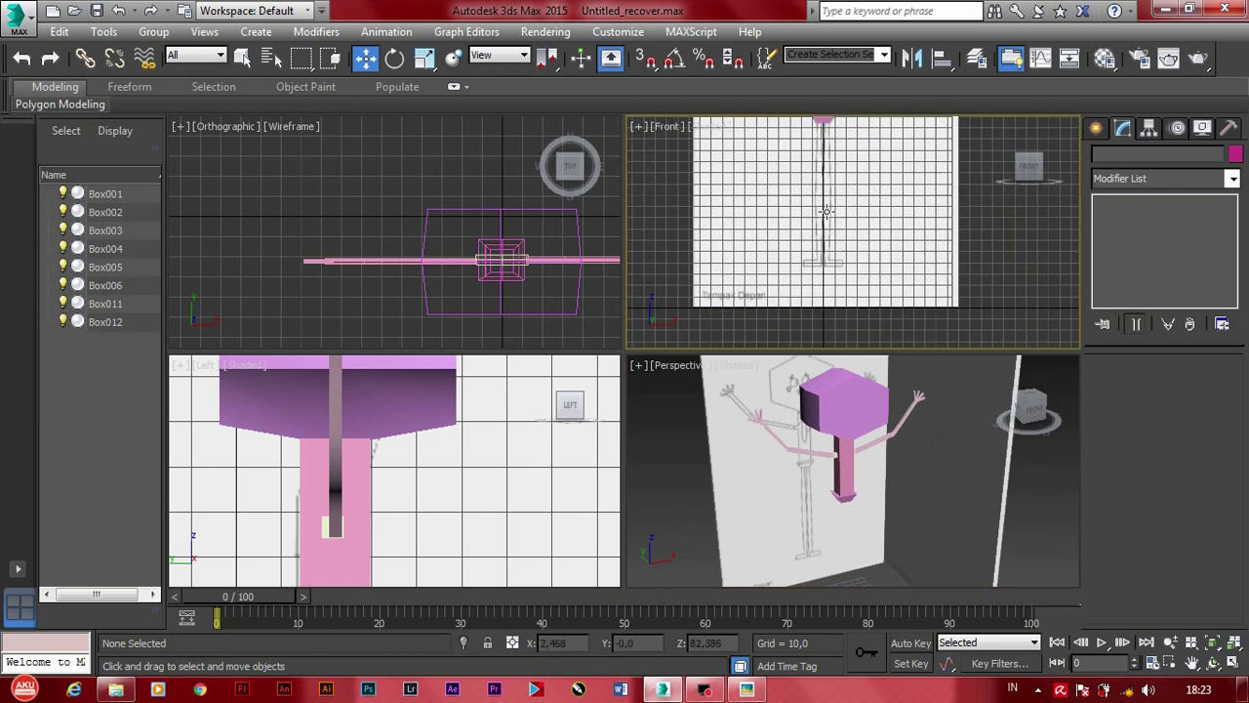
mouse_move(830, 254)
middle_mouse_down()
mouse_move(823, 199)
mouse_move(844, 225)
middle_mouse_up()
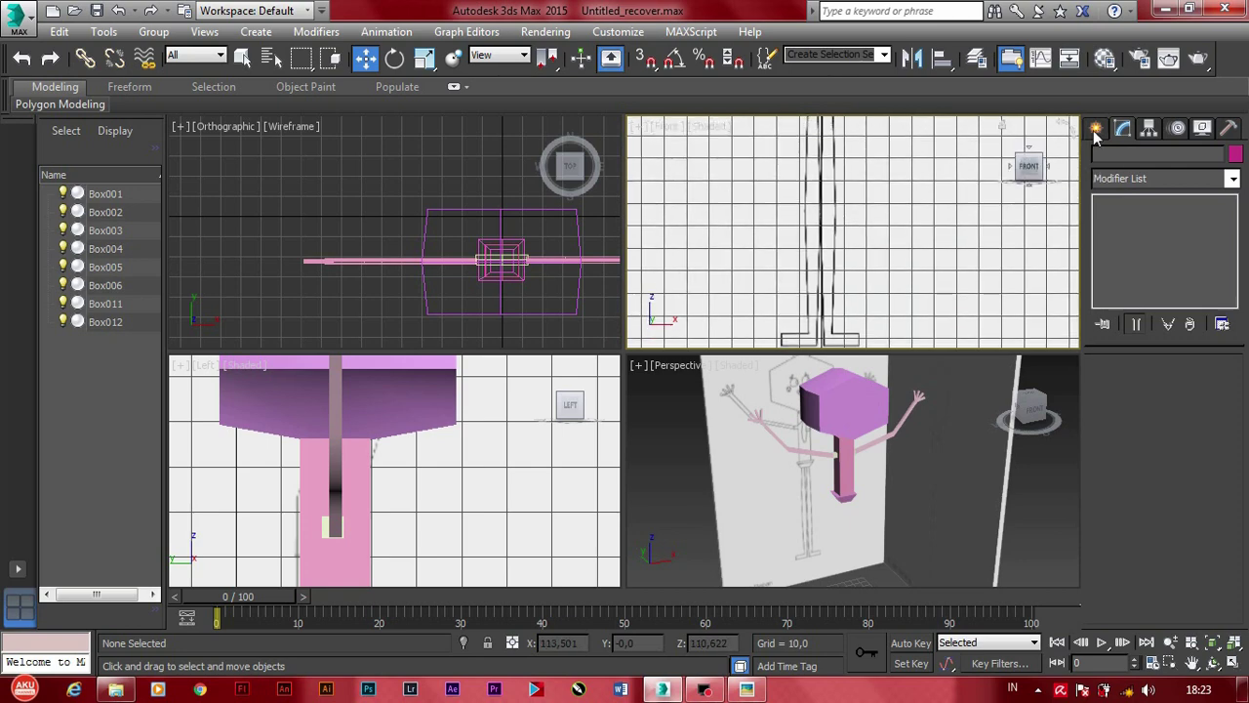
left_click(1096, 128)
Step: Draw a thin tall Standard Primitives box, Box013, below the pelvis in the Front view
left_click(1109, 184)
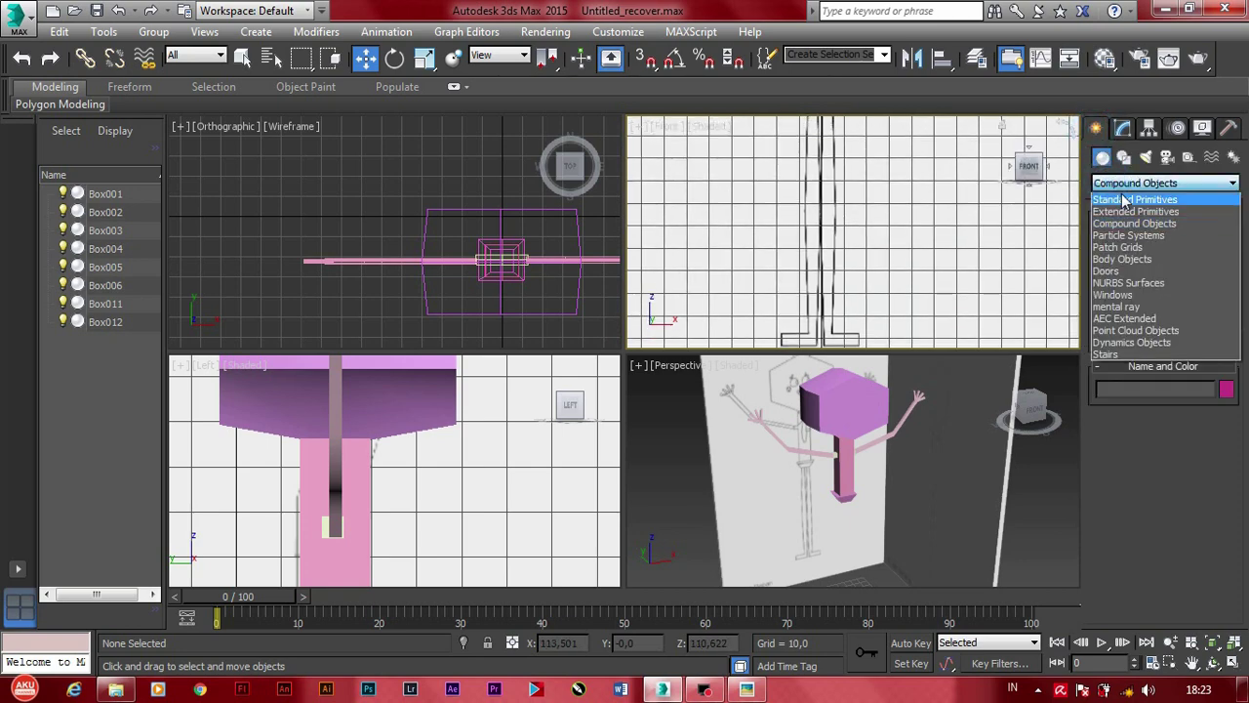
left_click(1132, 198)
left_click(1128, 217)
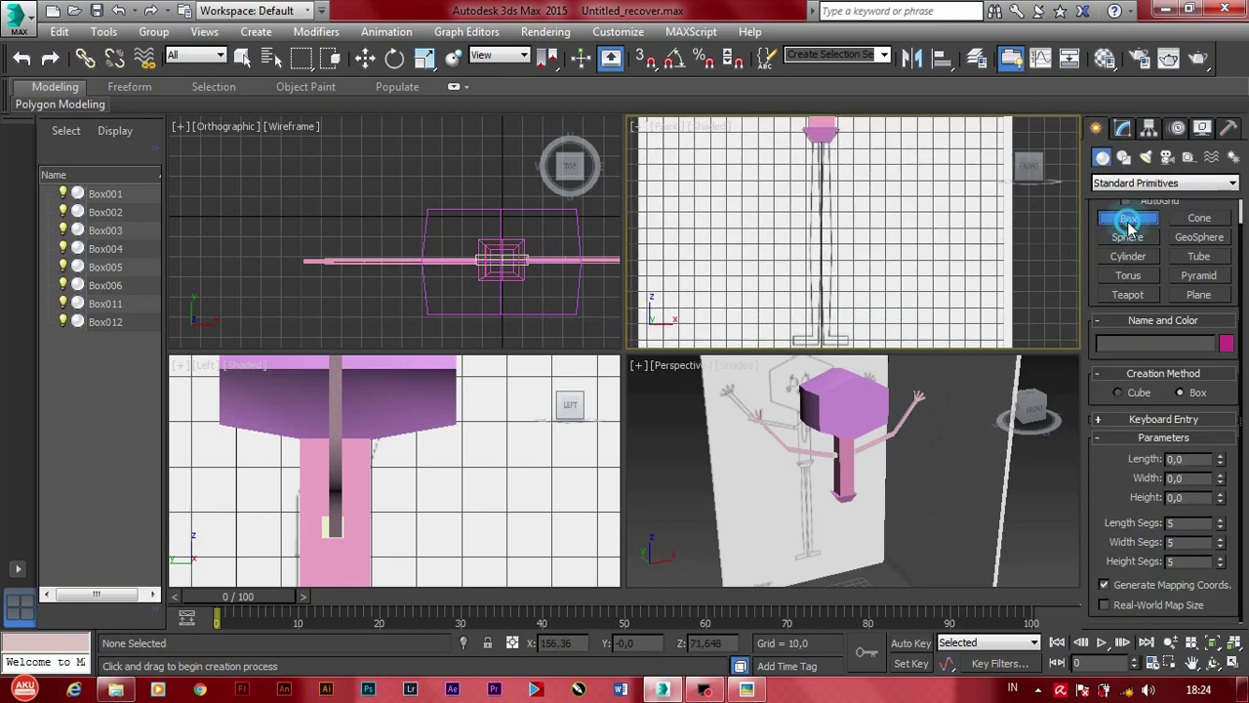
scroll(1132, 230, "up", 1)
left_click_drag(820, 139, 809, 344)
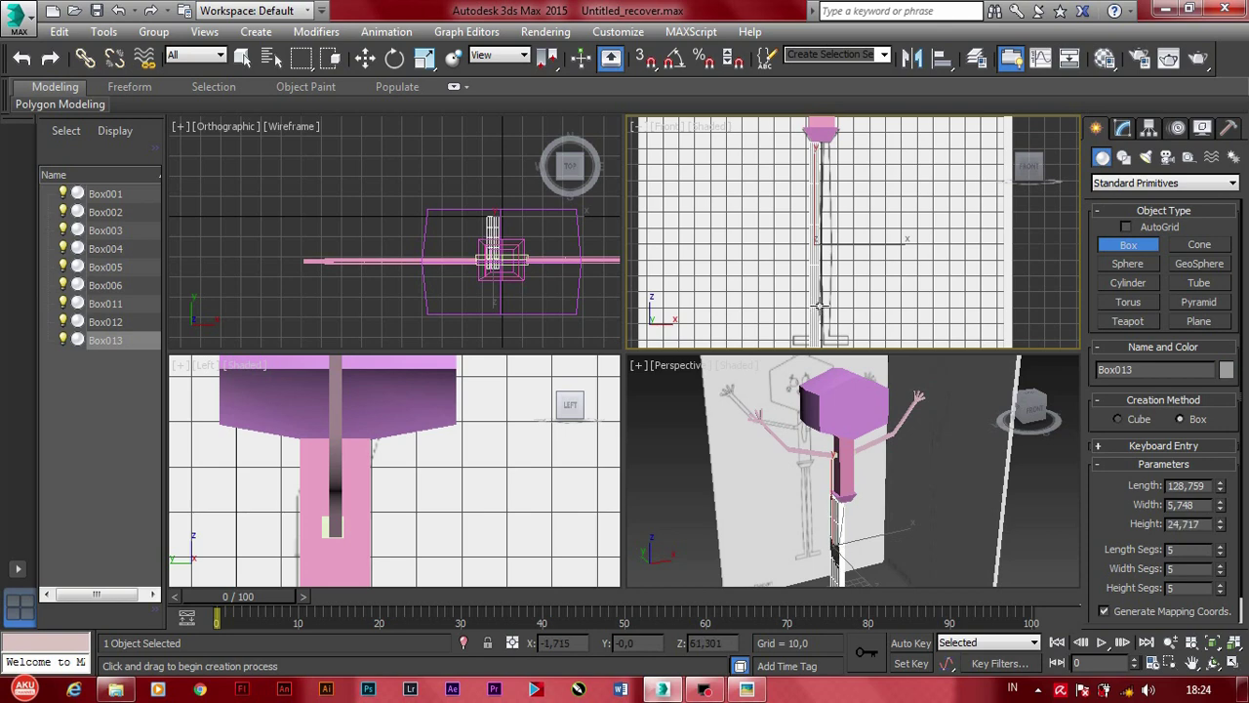
left_click(823, 272)
Step: Reselect the new leg box in the Front view
key("w")
middle_click_drag(768, 245, 760, 226)
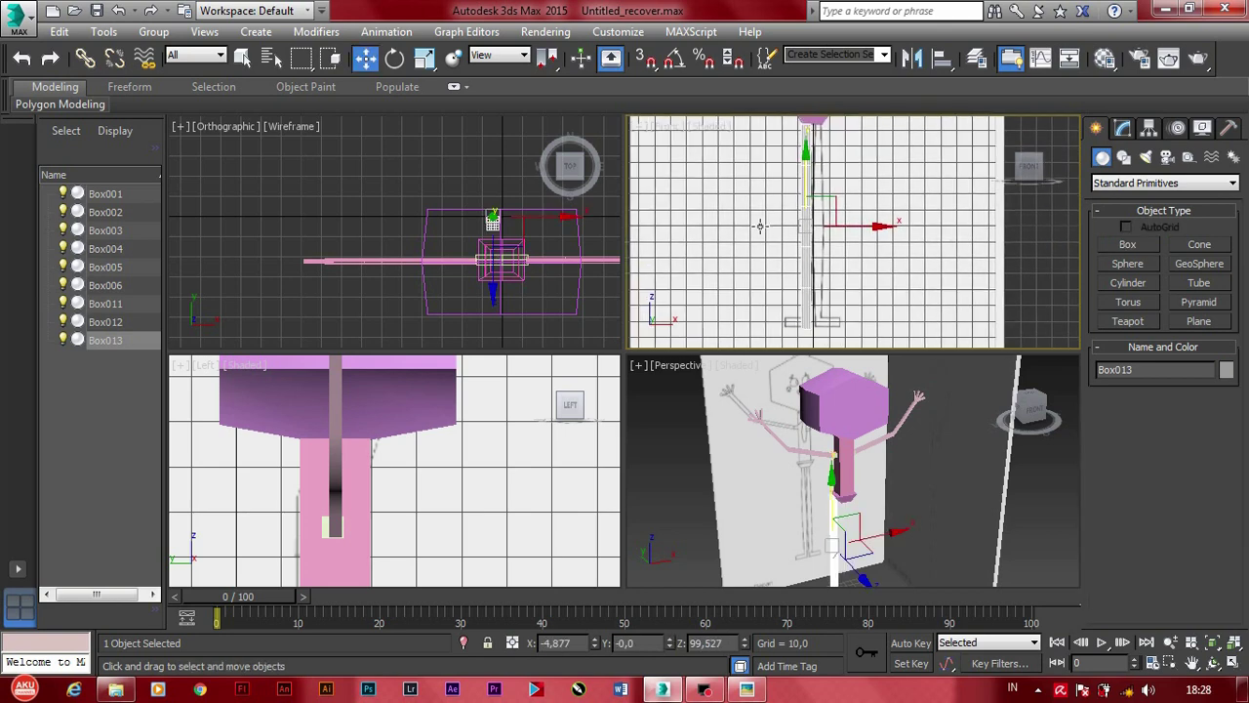
scroll(791, 173, "up", 1)
scroll(781, 186, "up", 1)
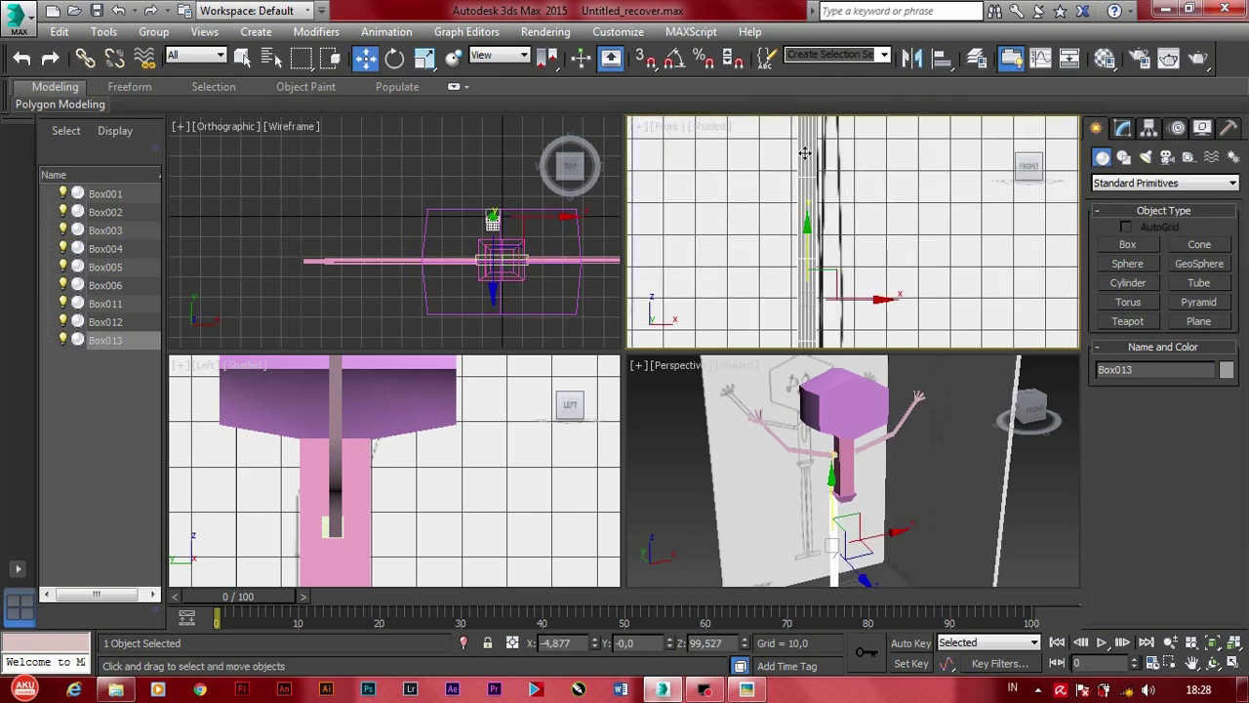
scroll(771, 200, "up", 1)
left_click(760, 215)
scroll(781, 219, "down", 2)
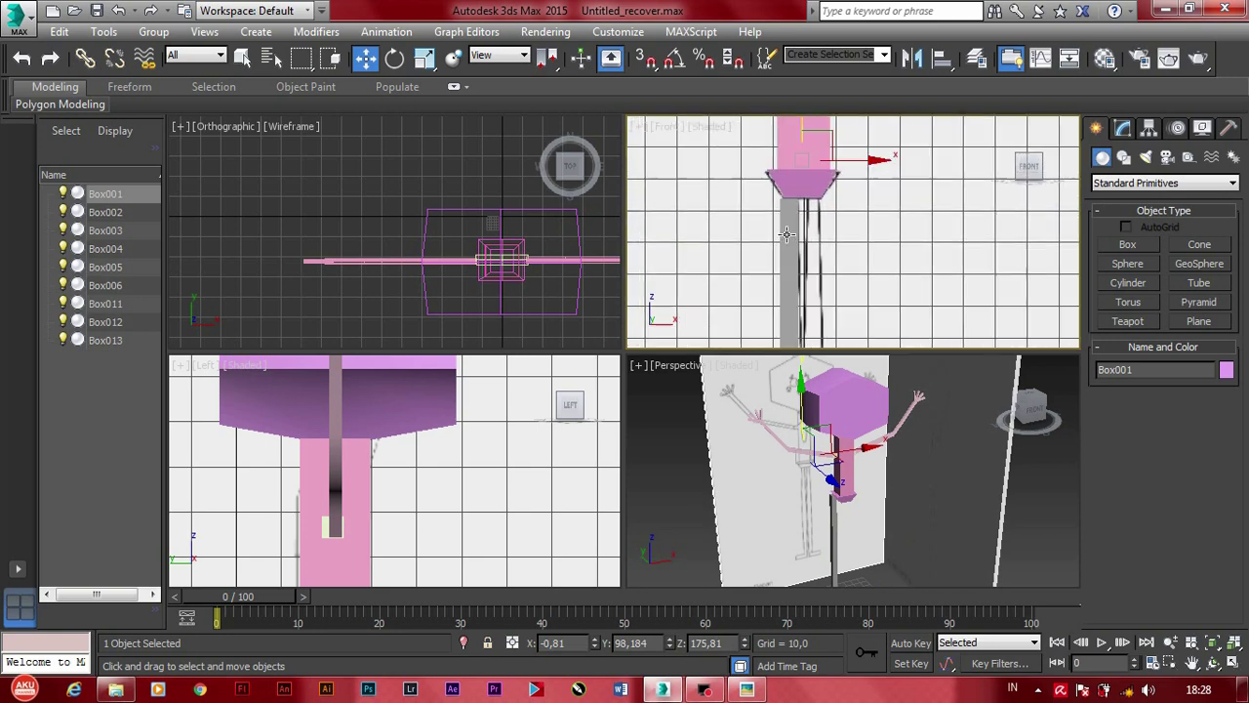
left_click(786, 236)
Step: Move the leg box sideways in the Left view to line it up under the pelvis
scroll(781, 185, "up", 2)
middle_click_drag(781, 186, 796, 210)
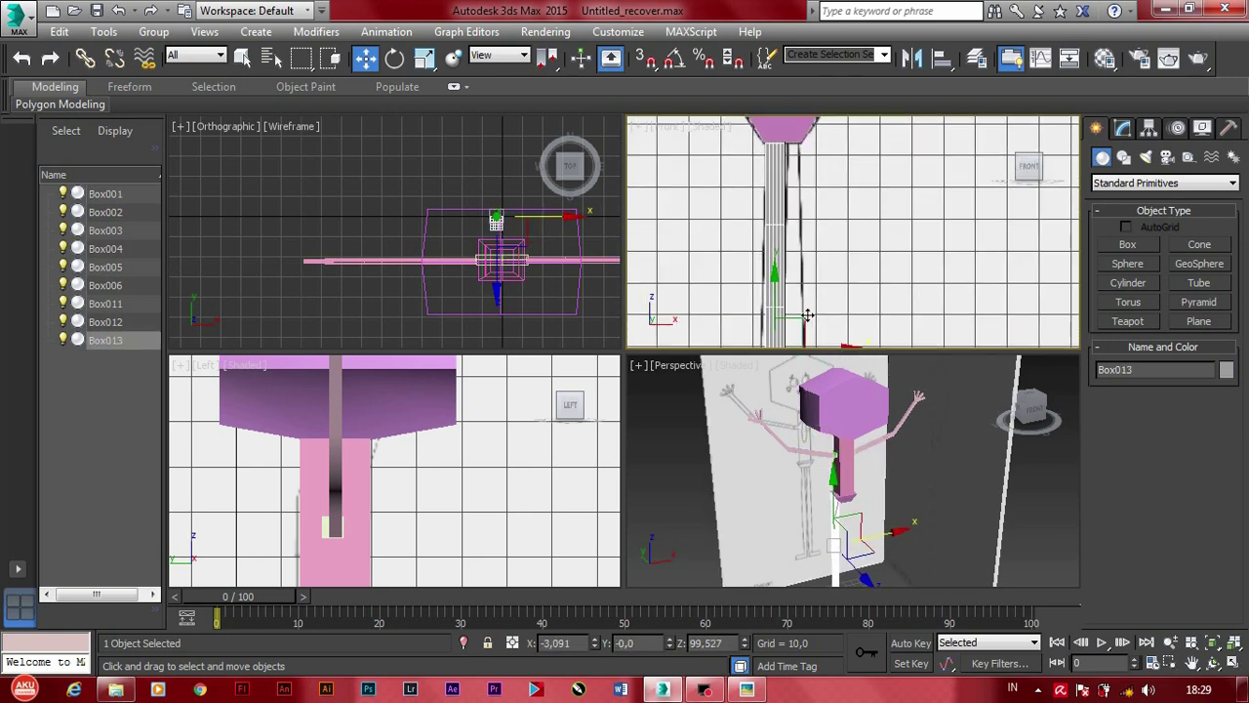
scroll(926, 219, "down", 3)
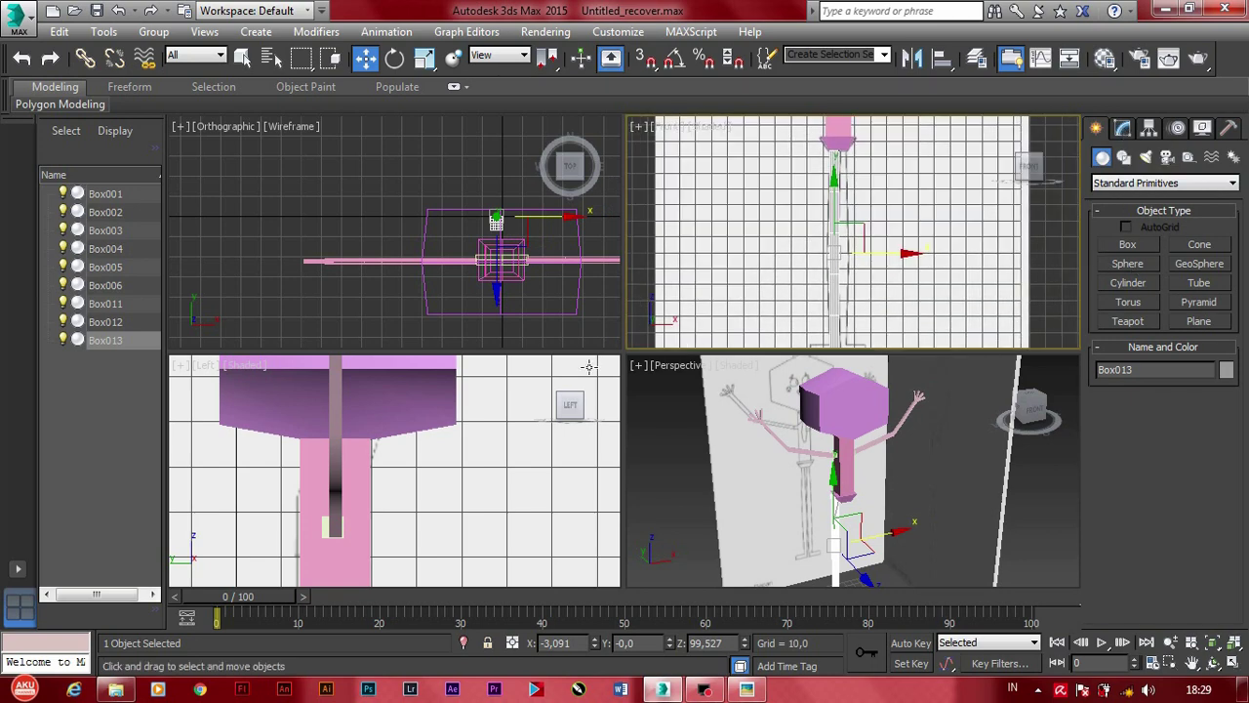
scroll(403, 483, "down", 2)
scroll(404, 483, "down", 2)
scroll(404, 482, "down", 2)
left_click_drag(403, 482, 462, 486)
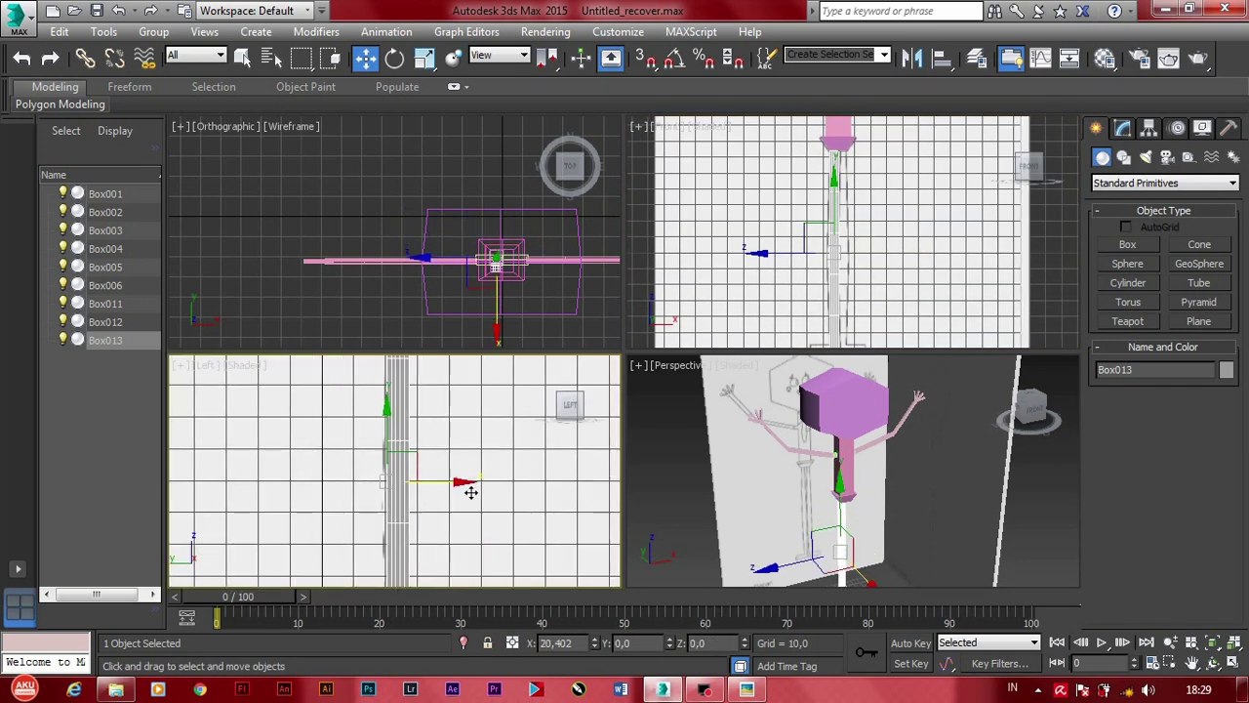
key("f")
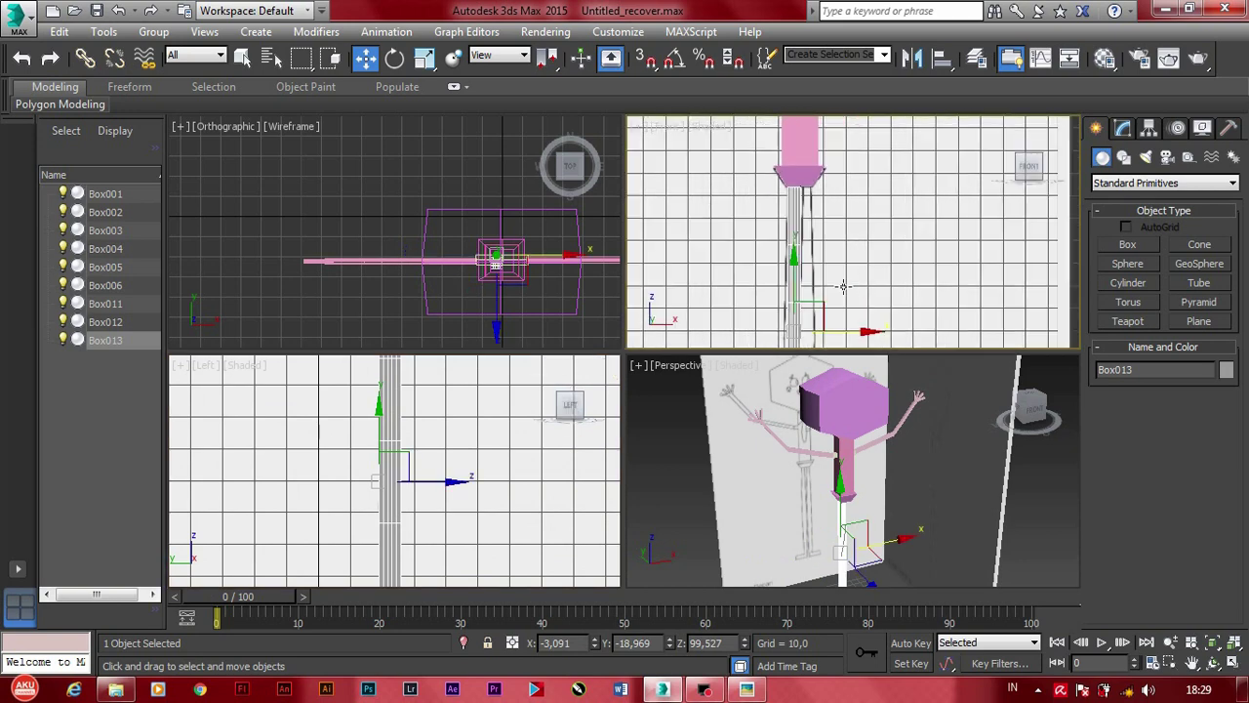
left_click(1123, 130)
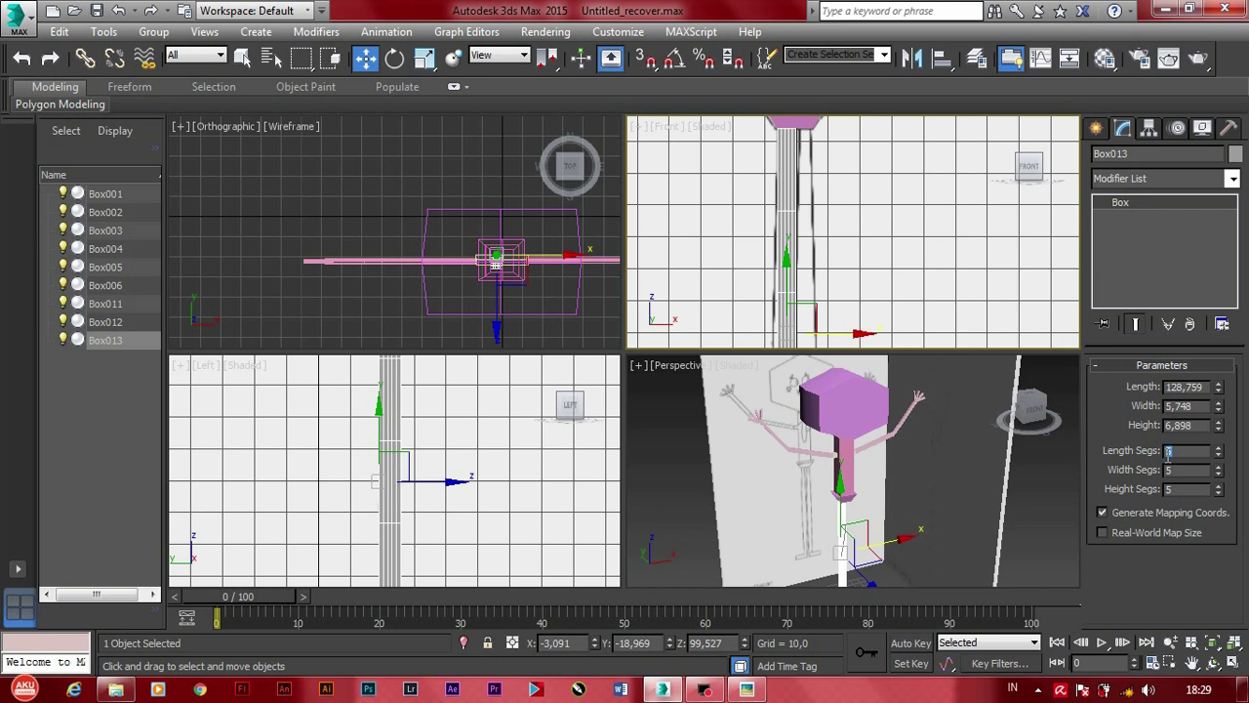
Step: Give Box013 3 length, 3 width and 3 height segments
left_click(1177, 472)
left_click(1174, 489)
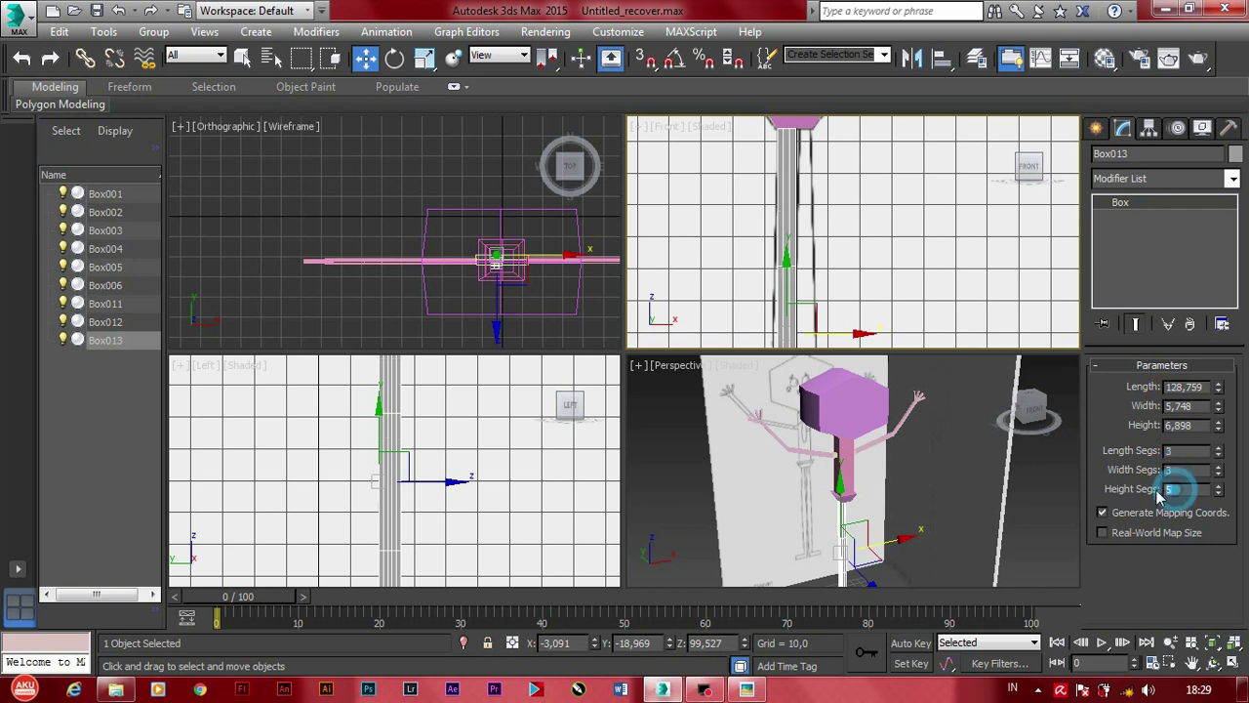
type("3")
key("Return")
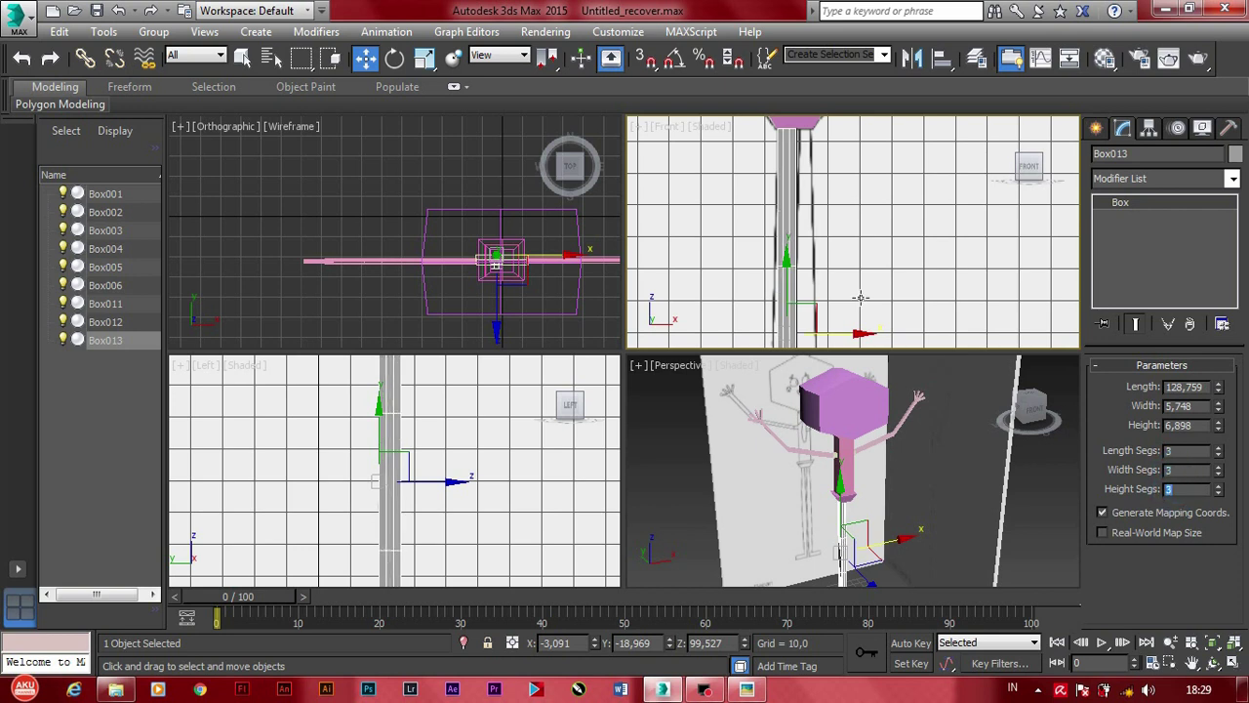
scroll(818, 205, "down", 2)
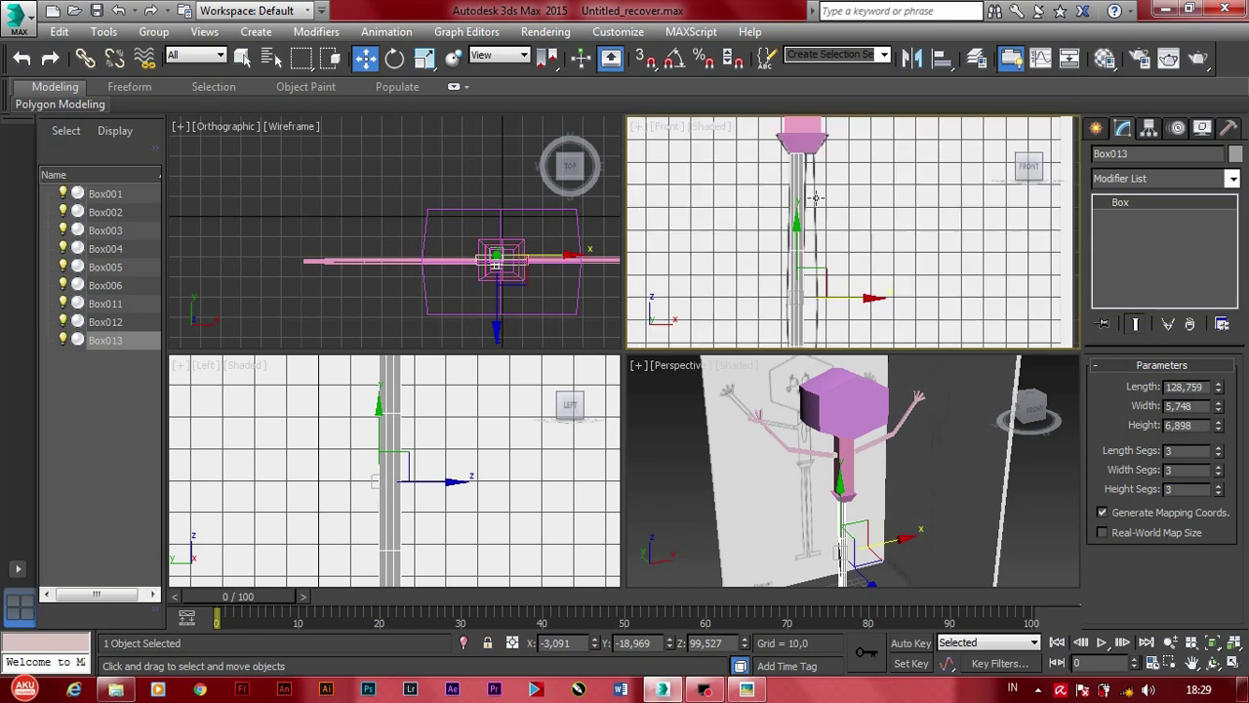
left_click(1157, 181)
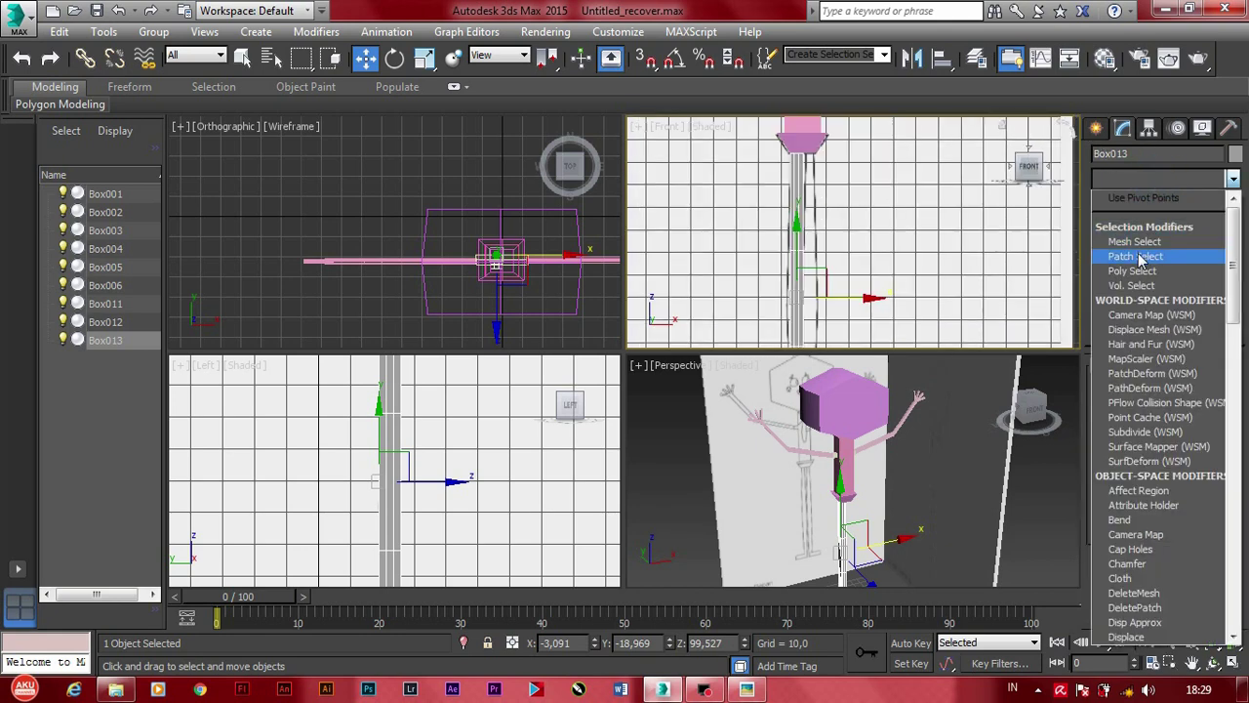
Step: Add an Edit Poly modifier to the leg box and shift its top vertices slightly left
left_click(1135, 208)
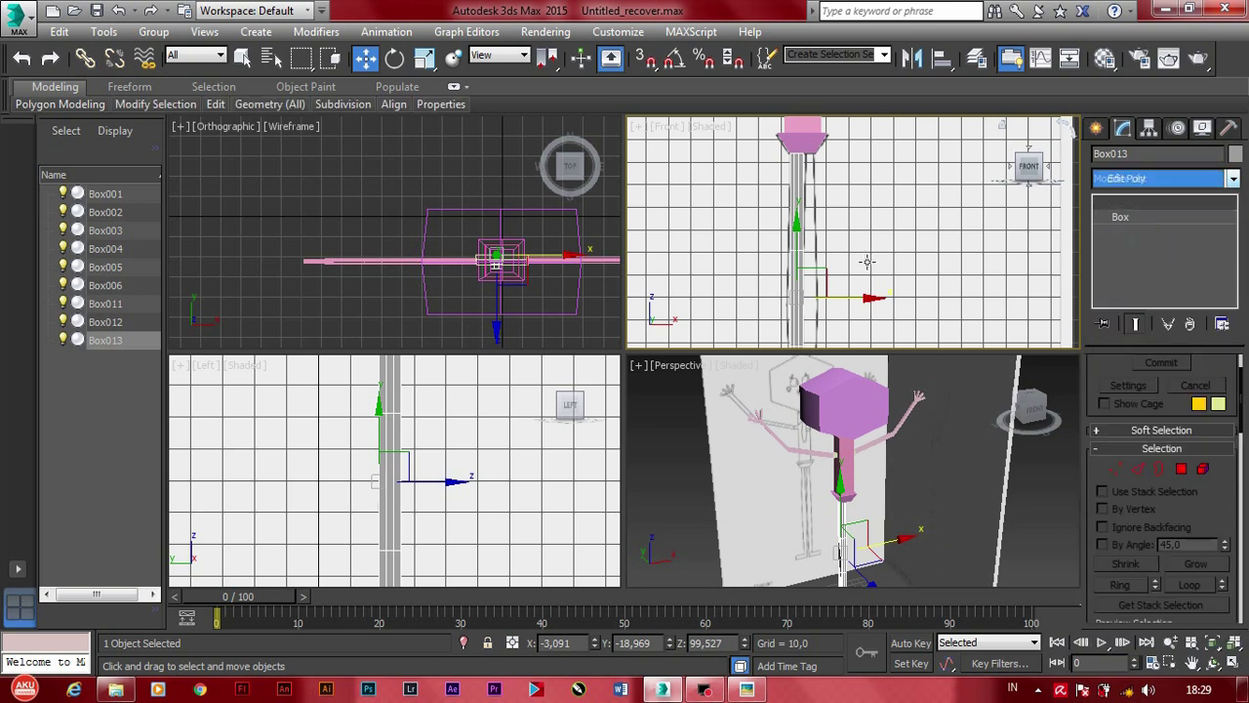
left_click(966, 288)
left_click(795, 209)
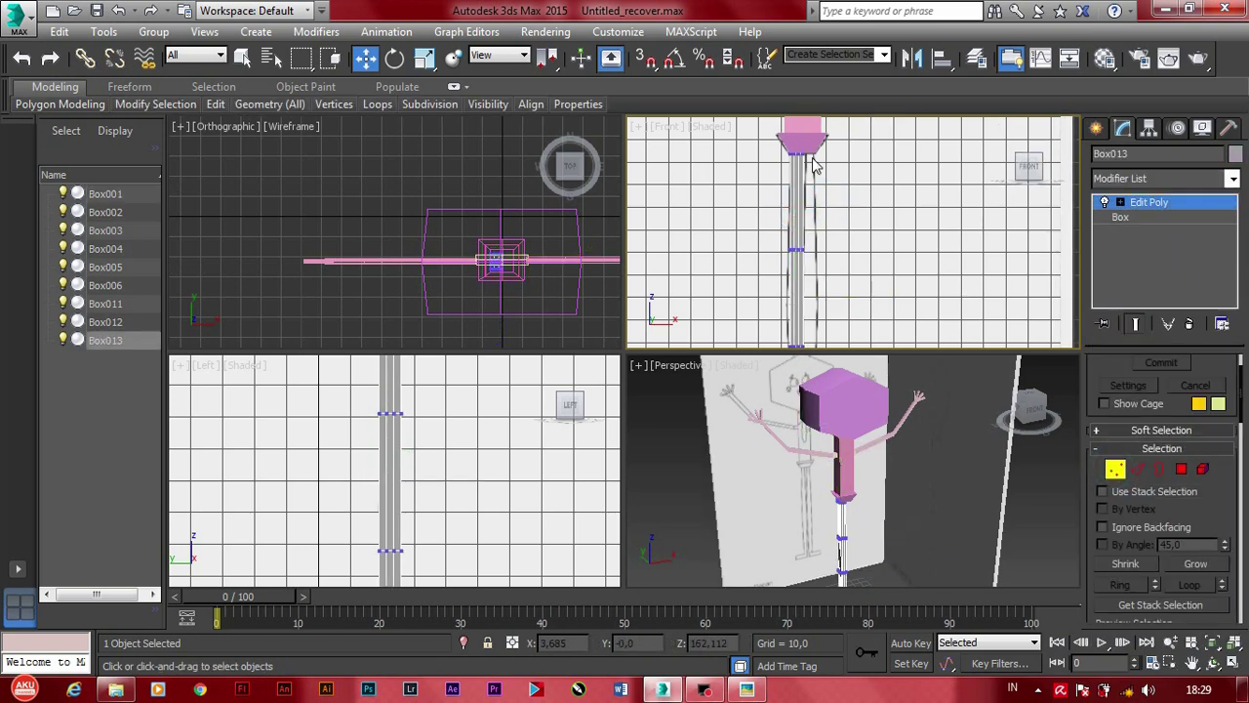
scroll(835, 192, "up", 3)
scroll(836, 205, "down", 2)
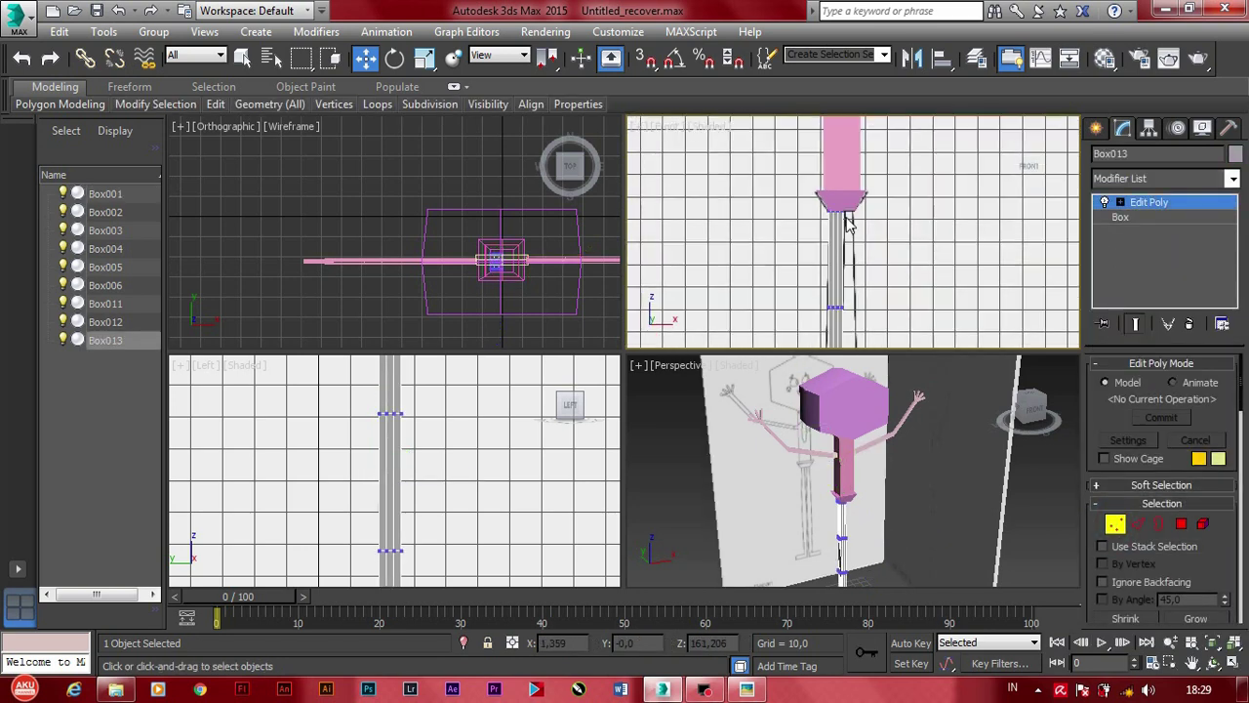
scroll(839, 206, "up", 1)
scroll(843, 207, "up", 1)
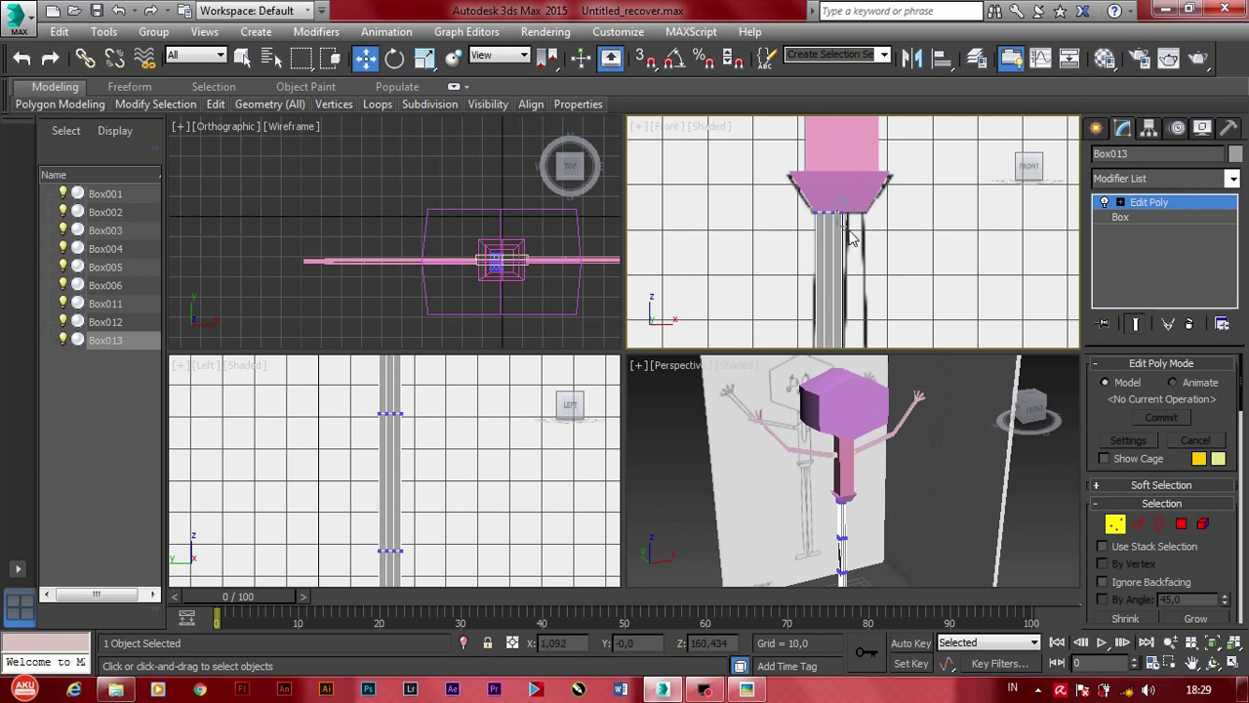
left_click(851, 237)
scroll(846, 216, "up", 2)
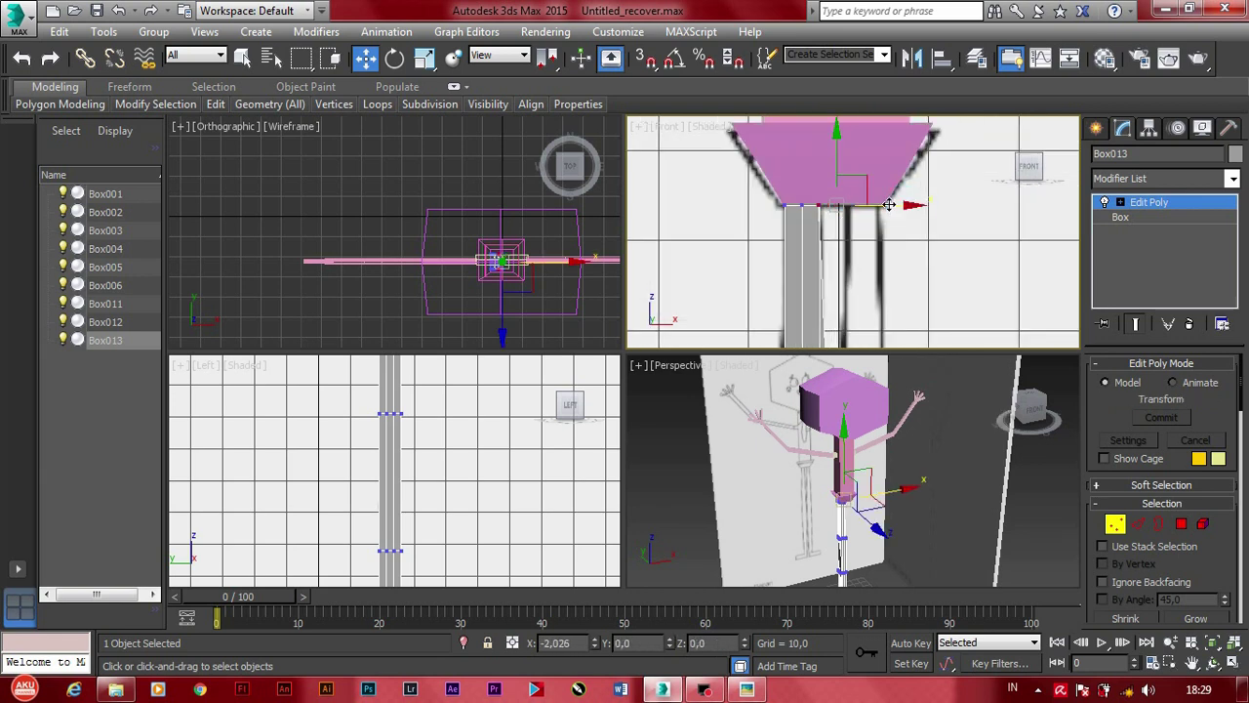
left_click_drag(914, 210, 907, 209)
scroll(799, 197, "up", 1)
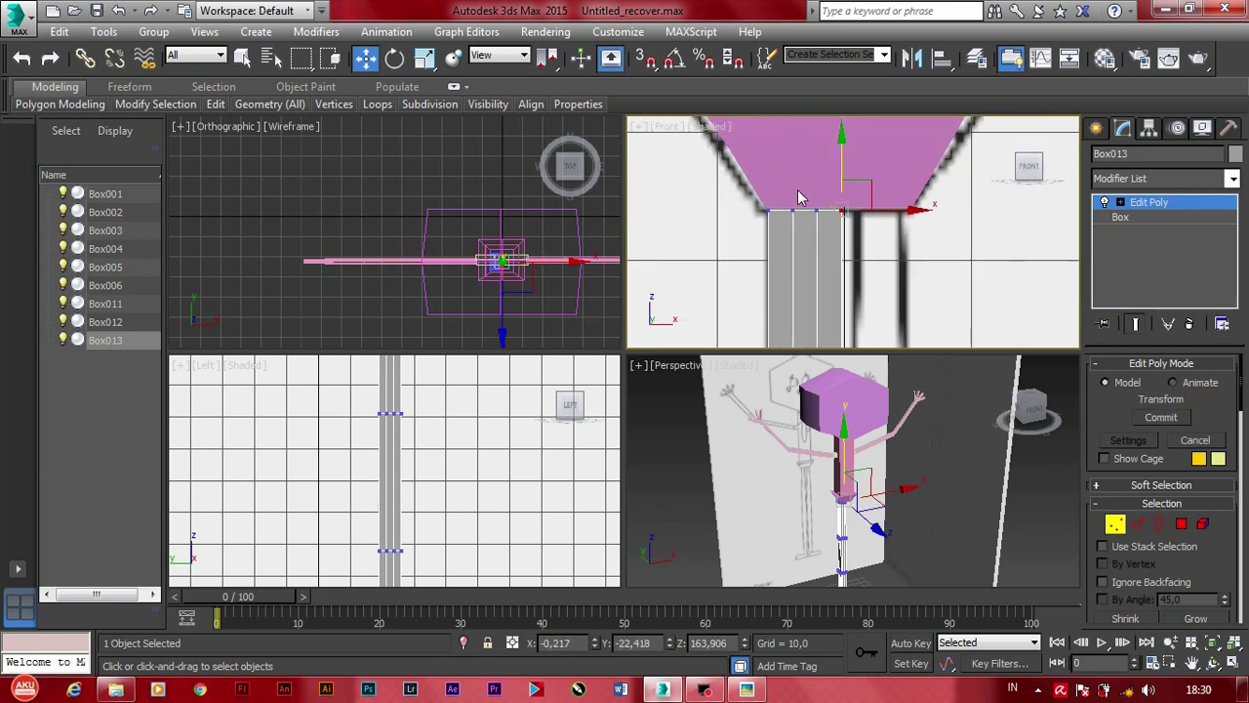
left_click_drag(890, 210, 820, 211)
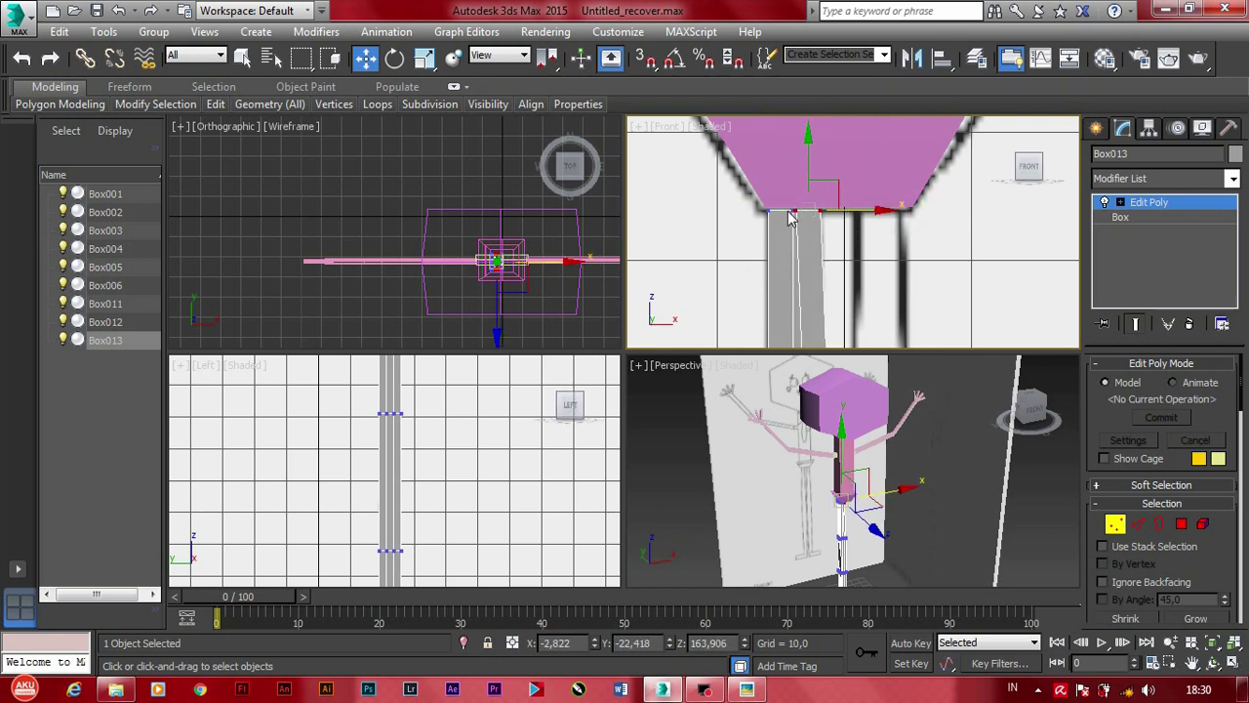
scroll(793, 217, "up", 2)
Step: Restore the accidentally deleted leg box and remove its Edit Poly modifier
left_click(945, 246)
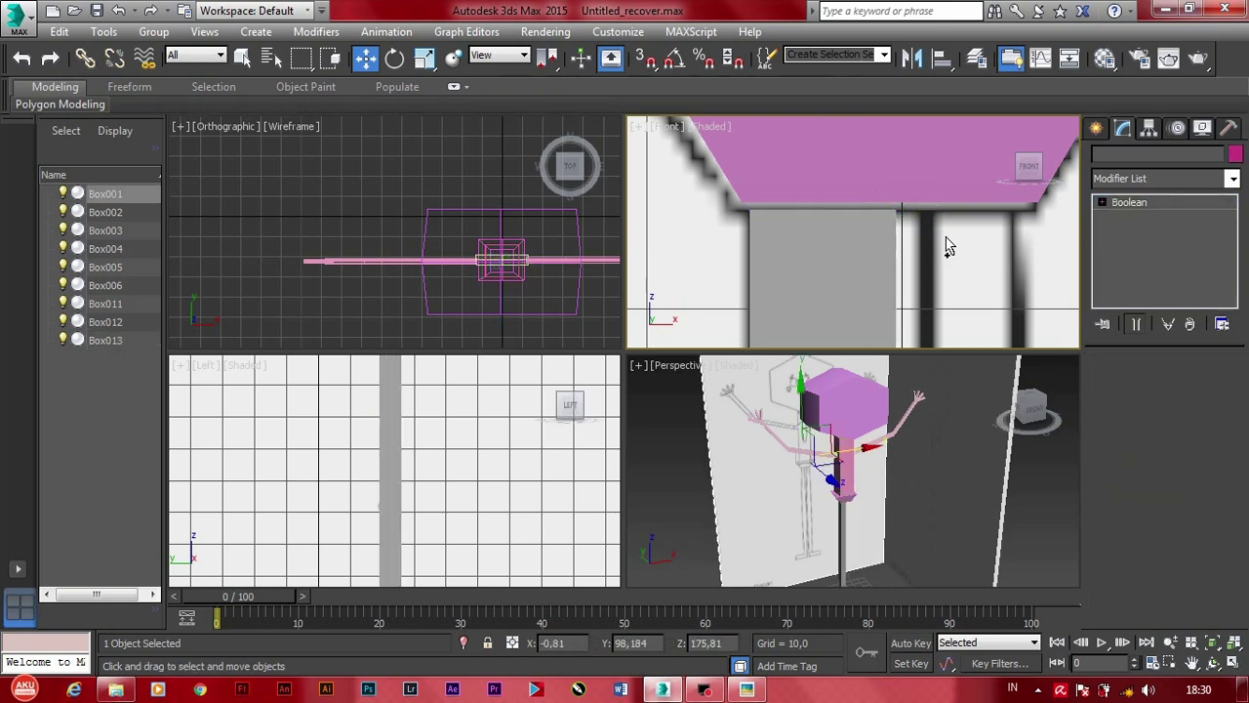
left_click(886, 278)
key("Delete")
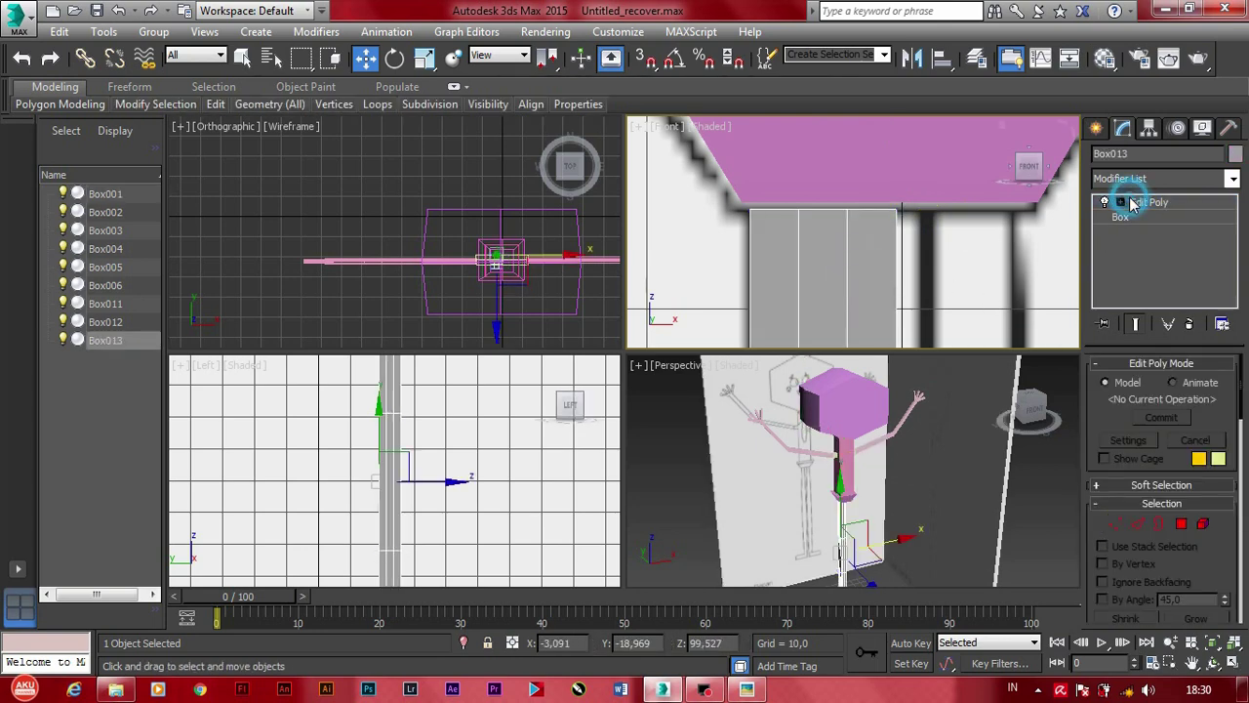
left_click(854, 274)
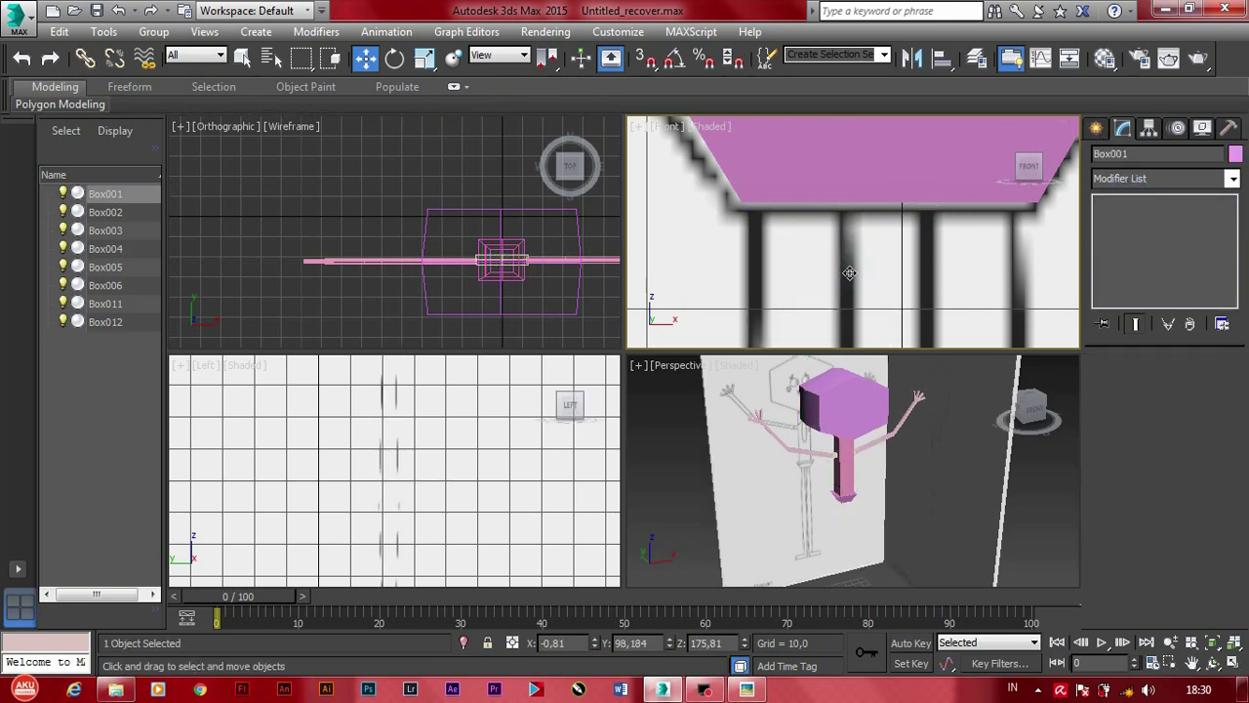
key("ctrl+z")
key("ctrl+z")
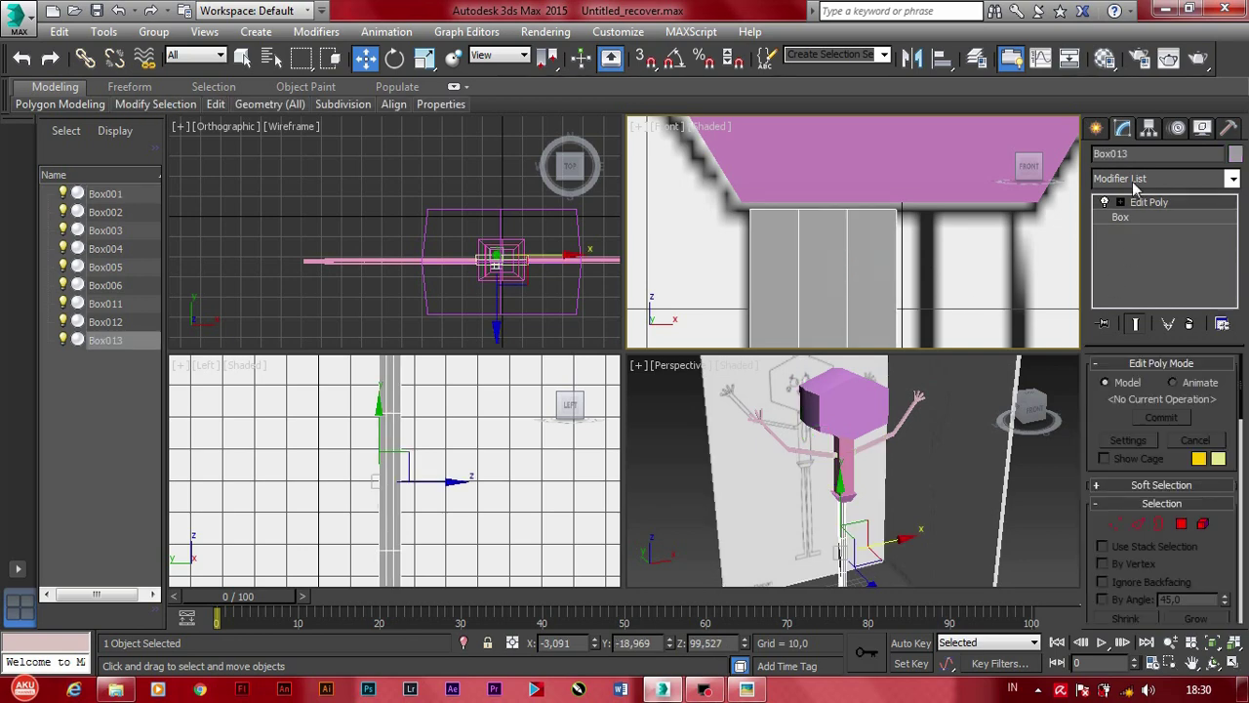
left_click(1149, 202)
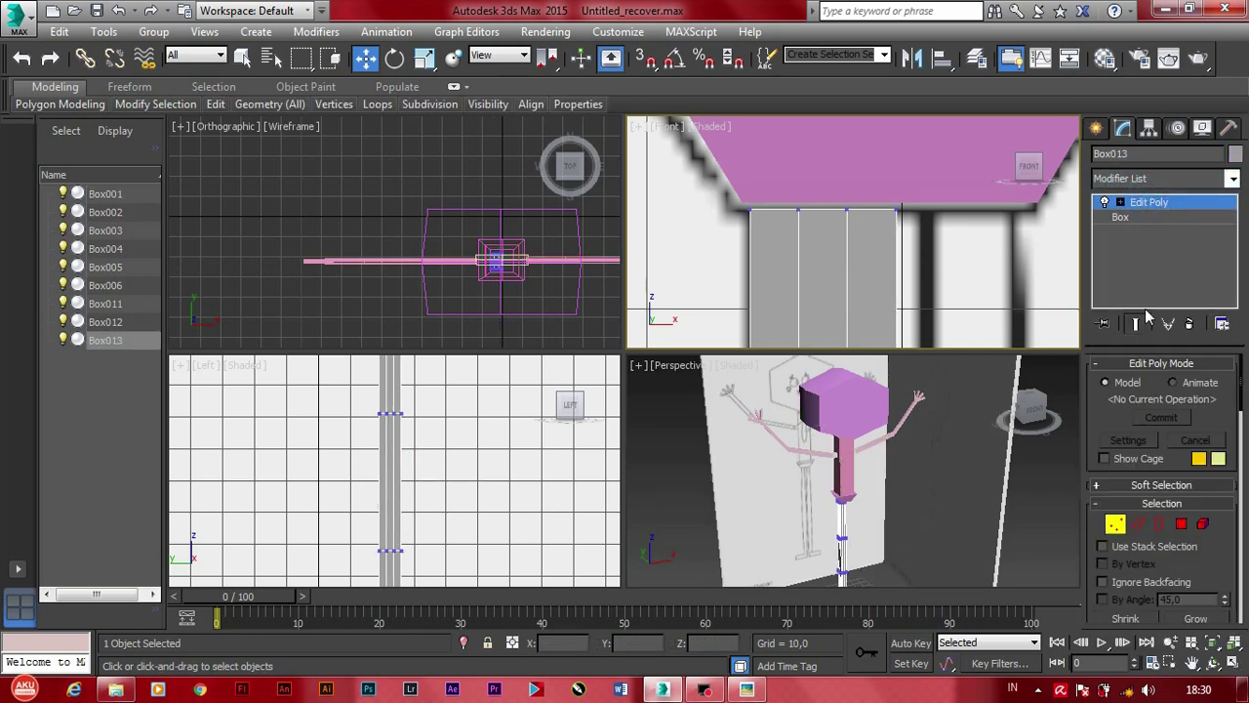
left_click(1188, 323)
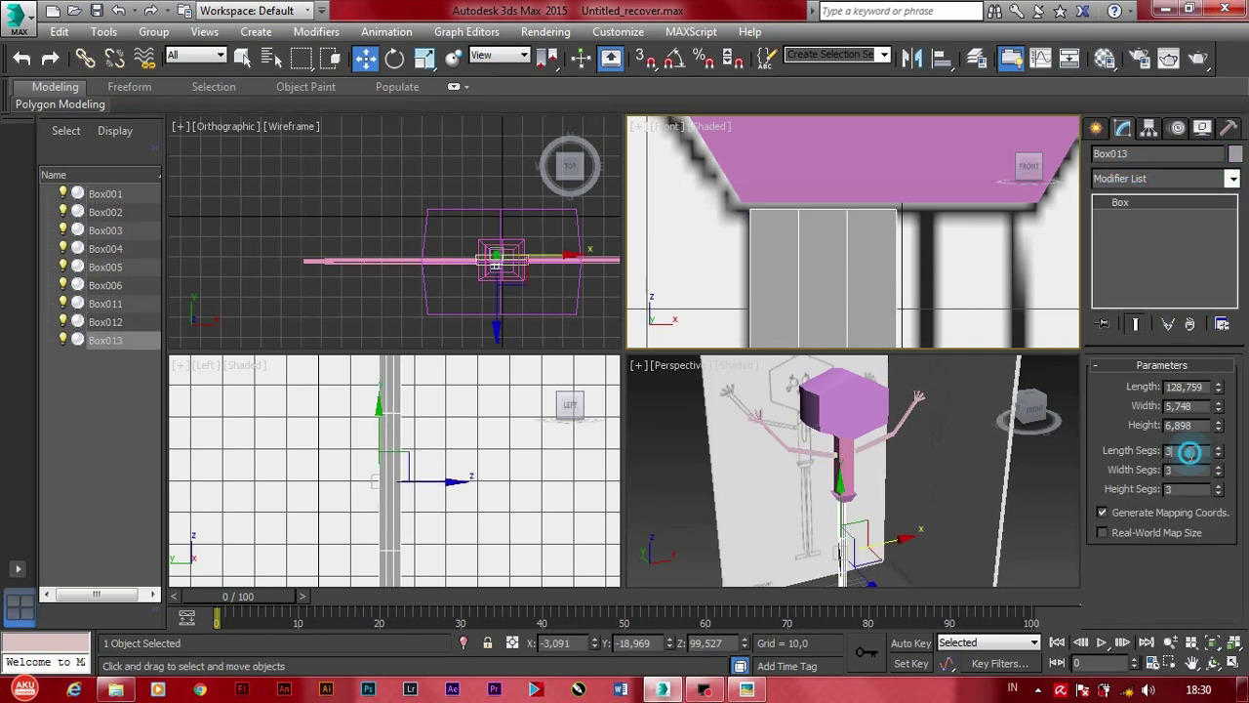
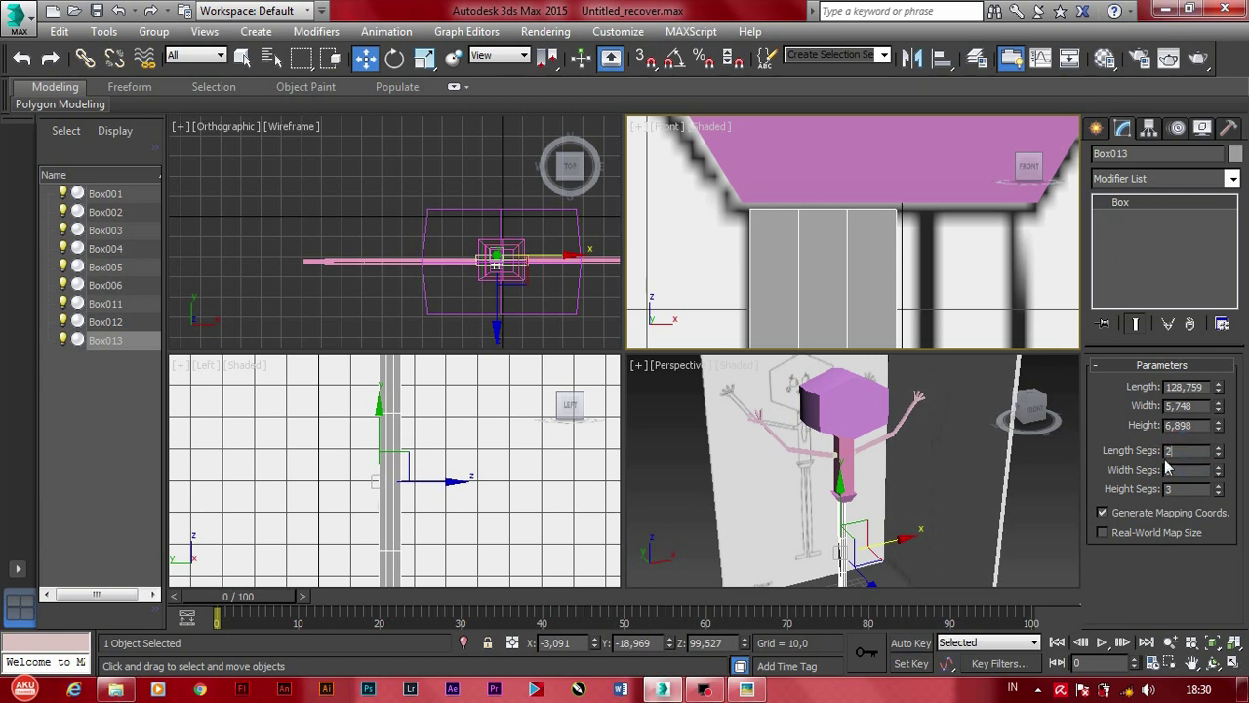
Step: Set Box013's Length, Width and Height segments to 2
type("2")
left_click(1175, 489)
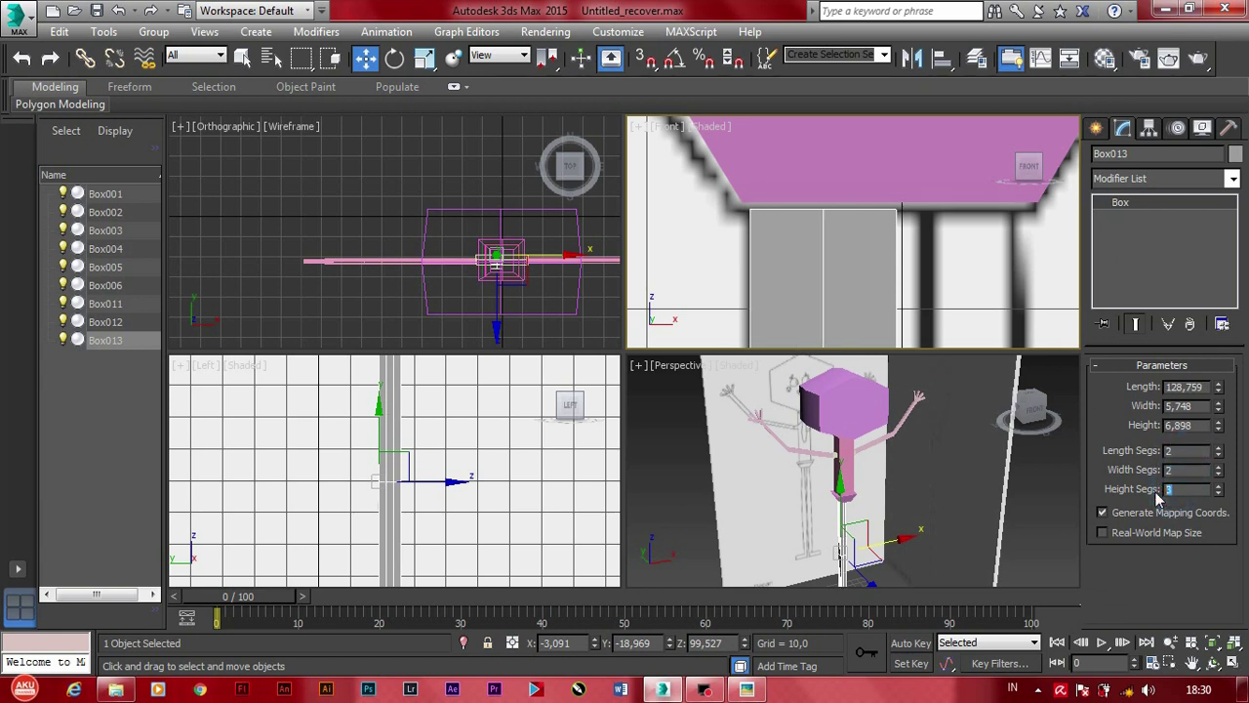
type("2")
double_click(1159, 495)
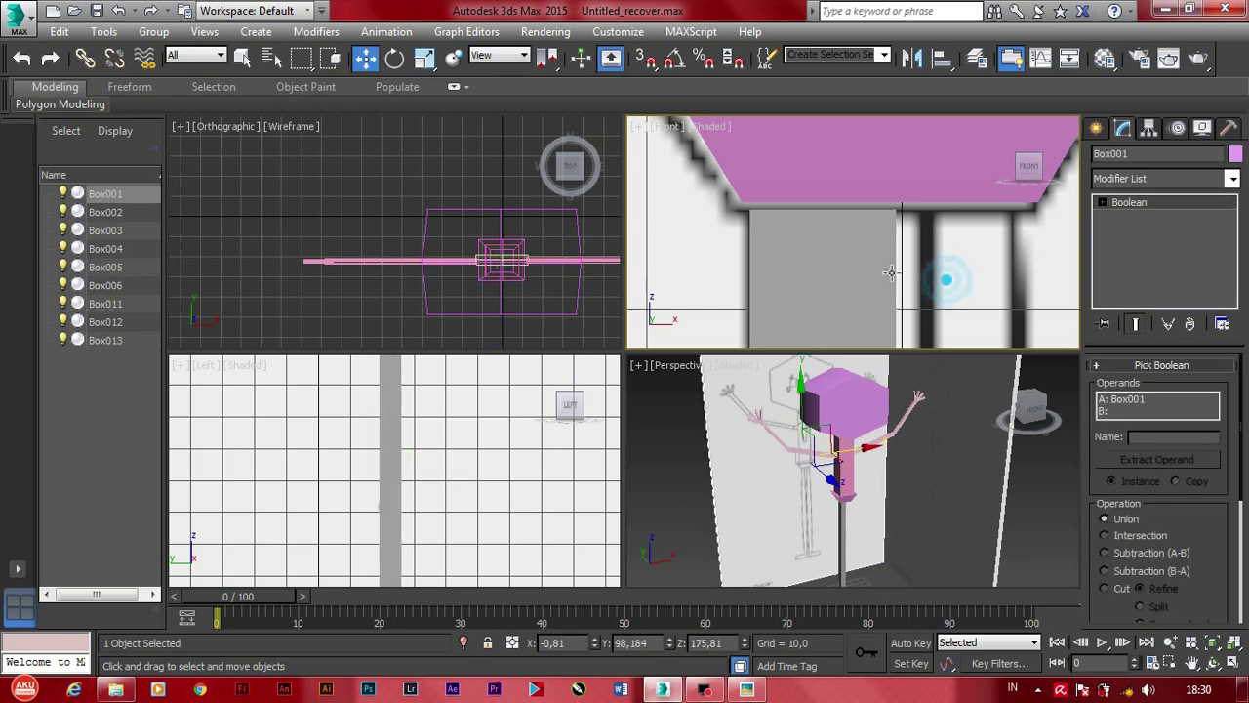
Step: Add an Edit Poly modifier to Box013 from the Modifier List
scroll(874, 271, "down", 5)
middle_click_drag(906, 298, 862, 204)
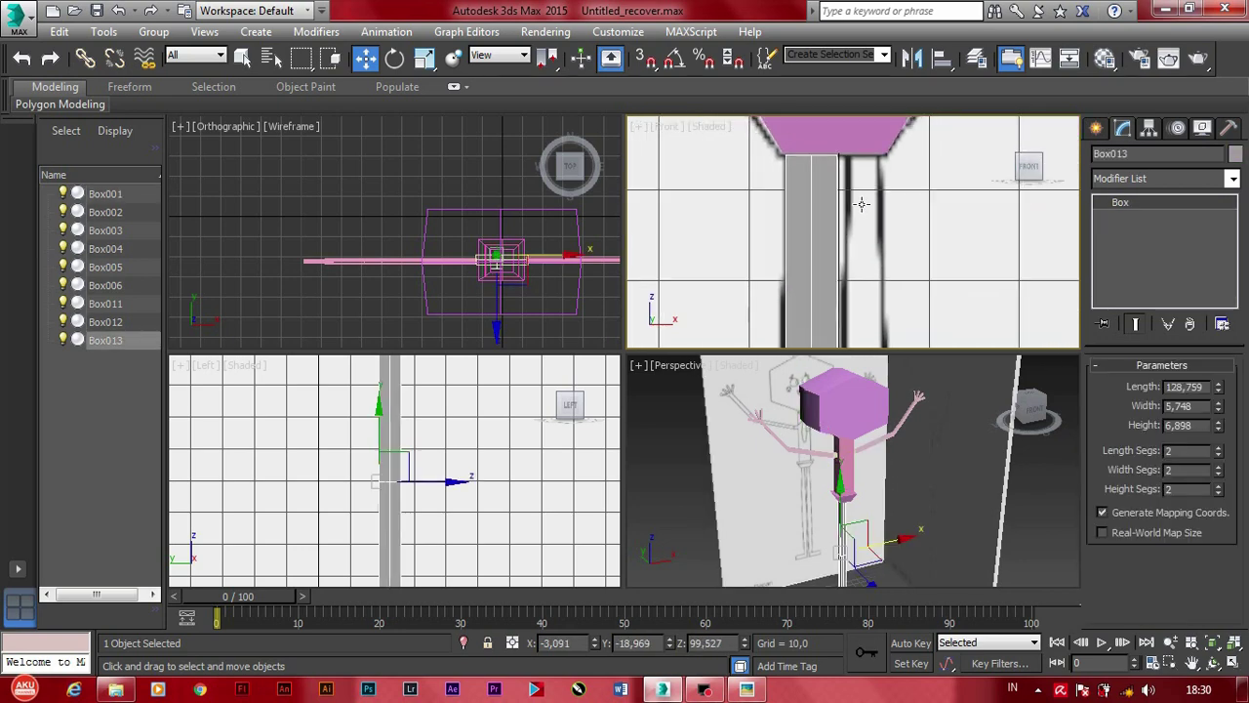
left_click(1135, 178)
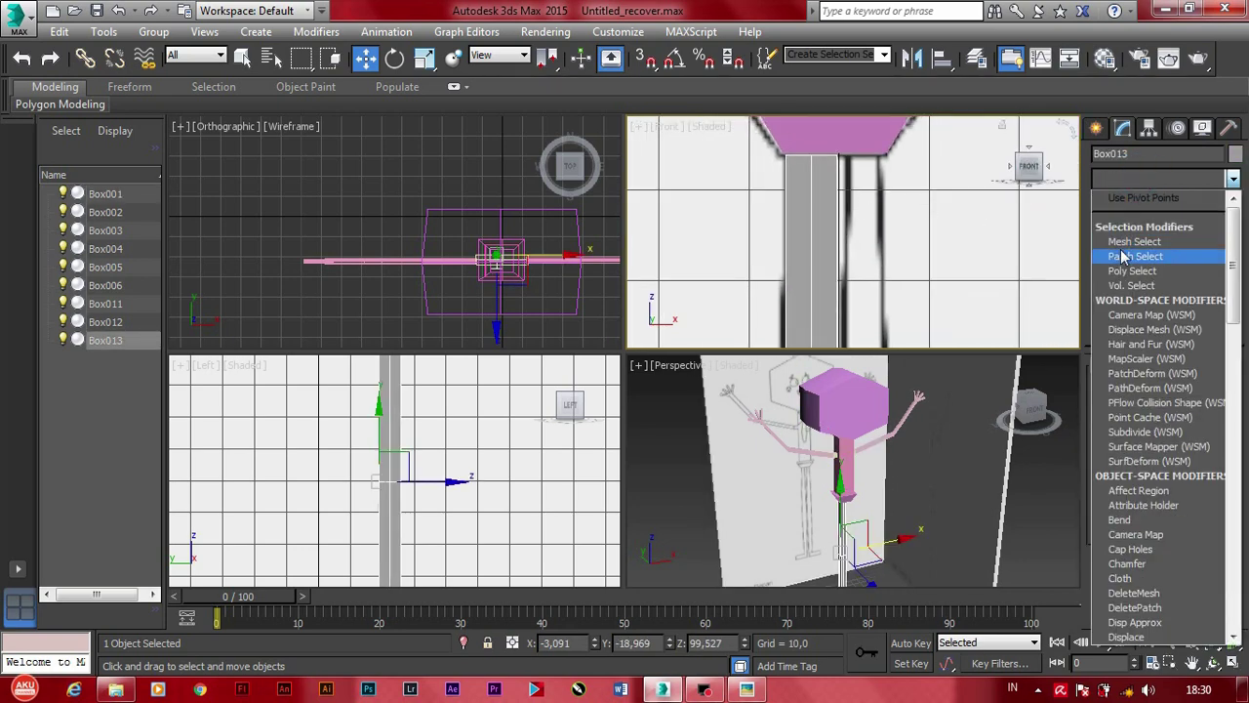
scroll(1122, 256, "down", 10)
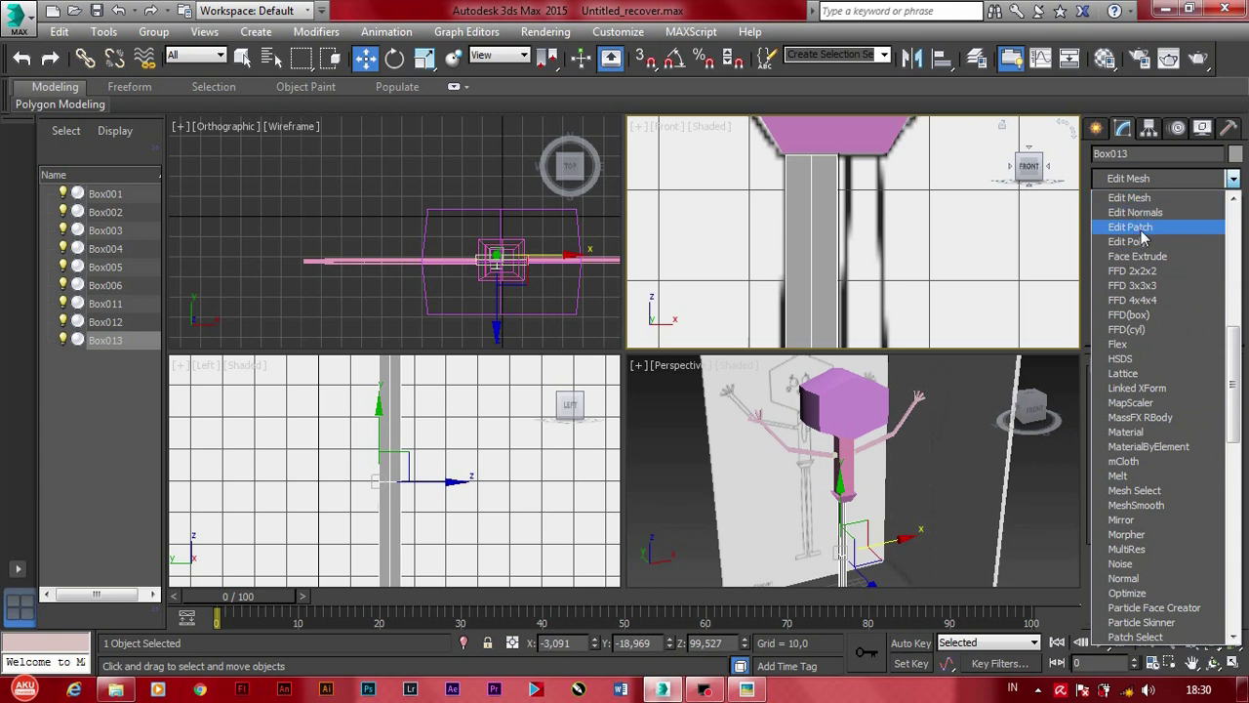
left_click(1137, 224)
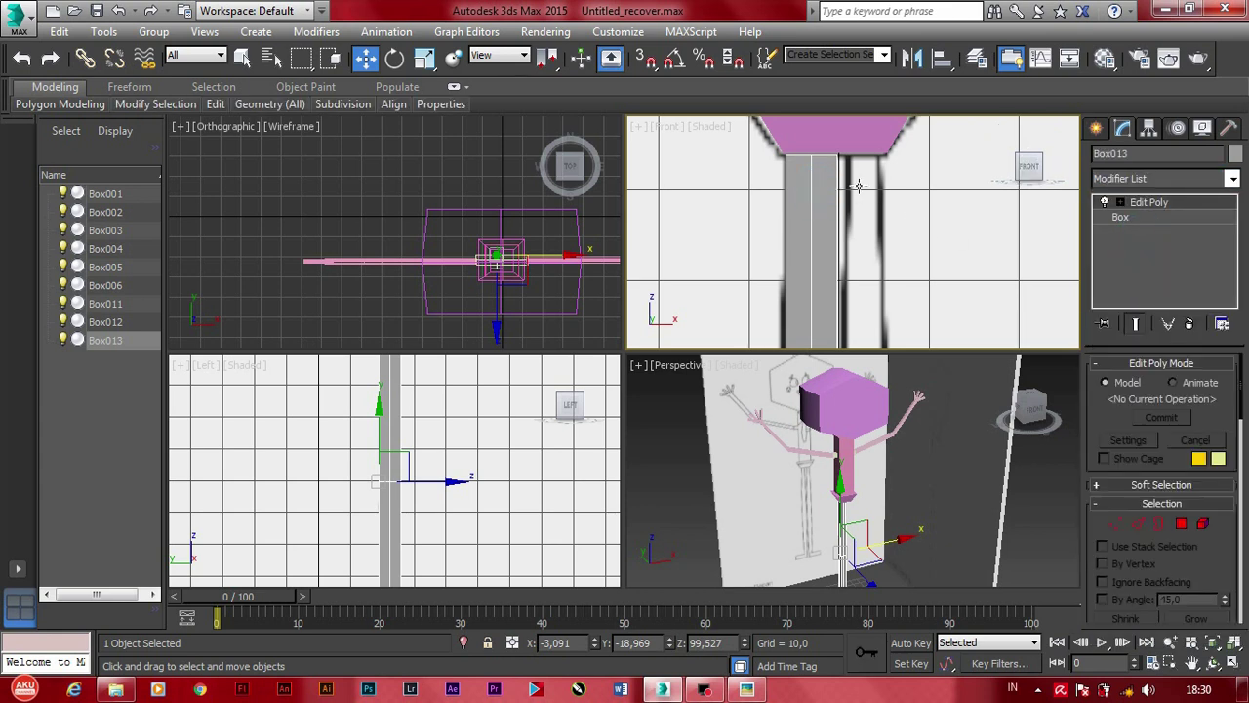
Step: In Vertex mode, move the pillar's top vertices left in the Front view to narrow it
left_click(1116, 525)
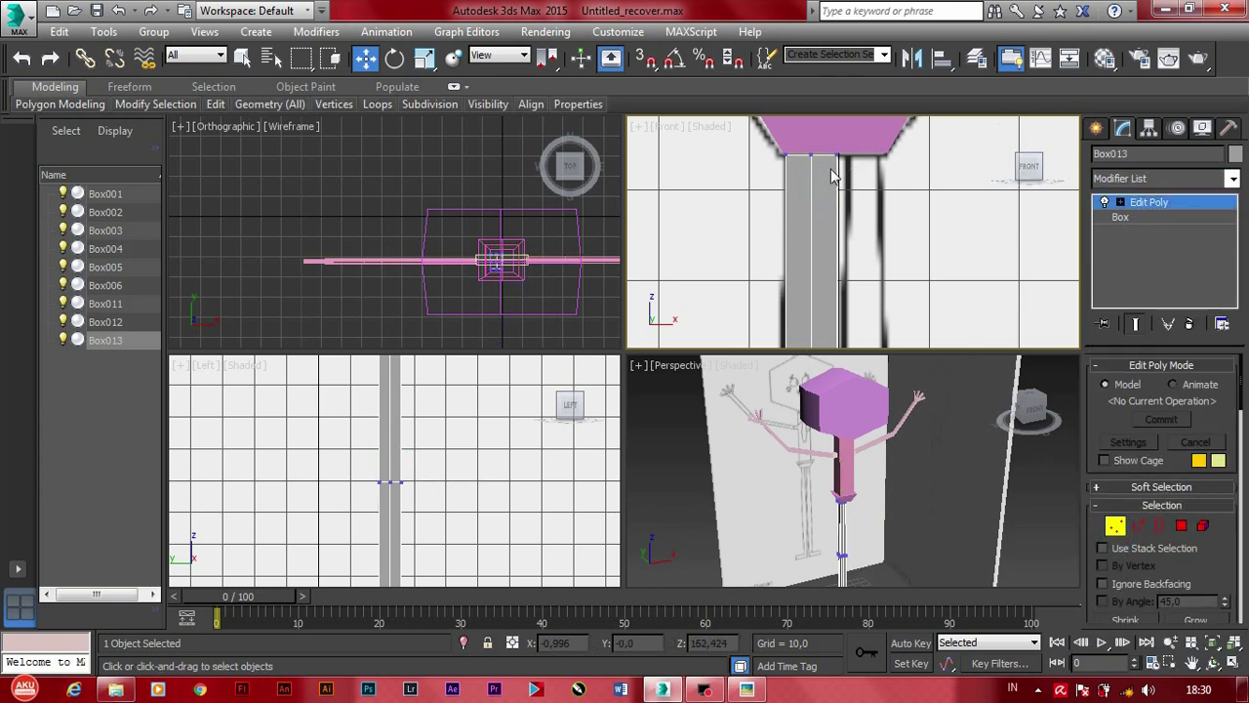
scroll(834, 176, "up", 2)
scroll(834, 251, "up", 2)
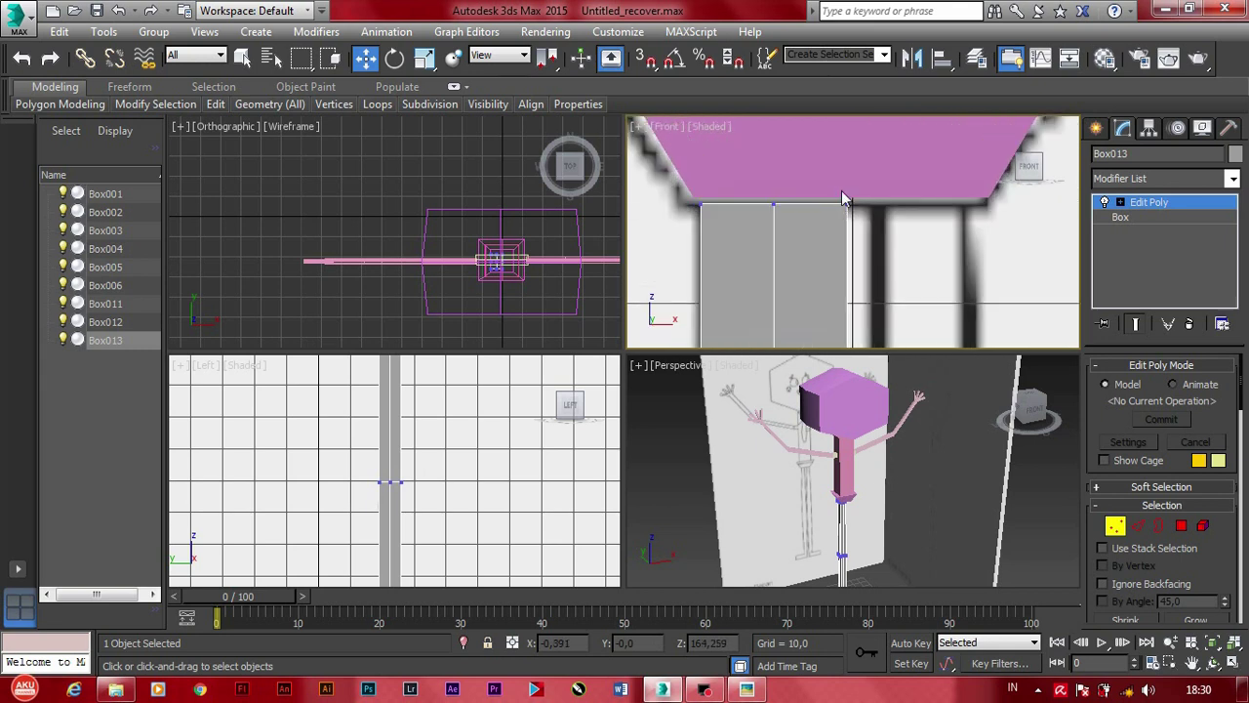
left_click(845, 199)
left_click_drag(845, 199, 777, 217)
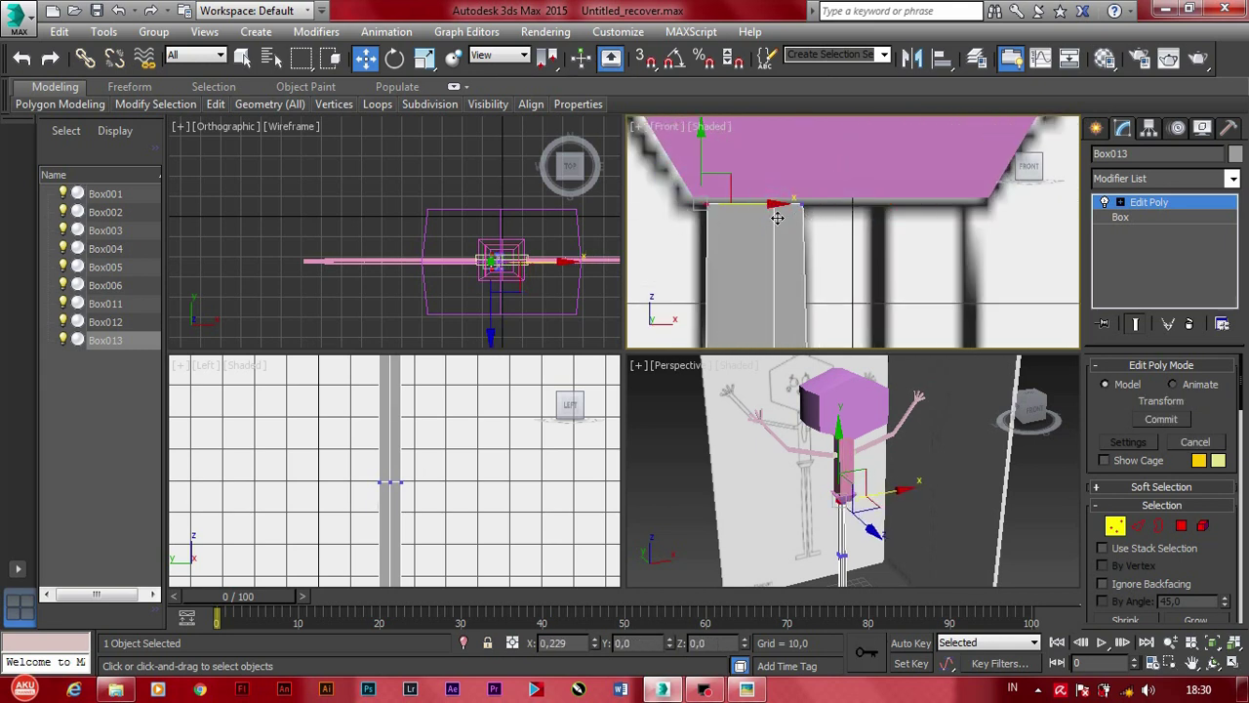
scroll(839, 244, "up", 3)
left_click(875, 236)
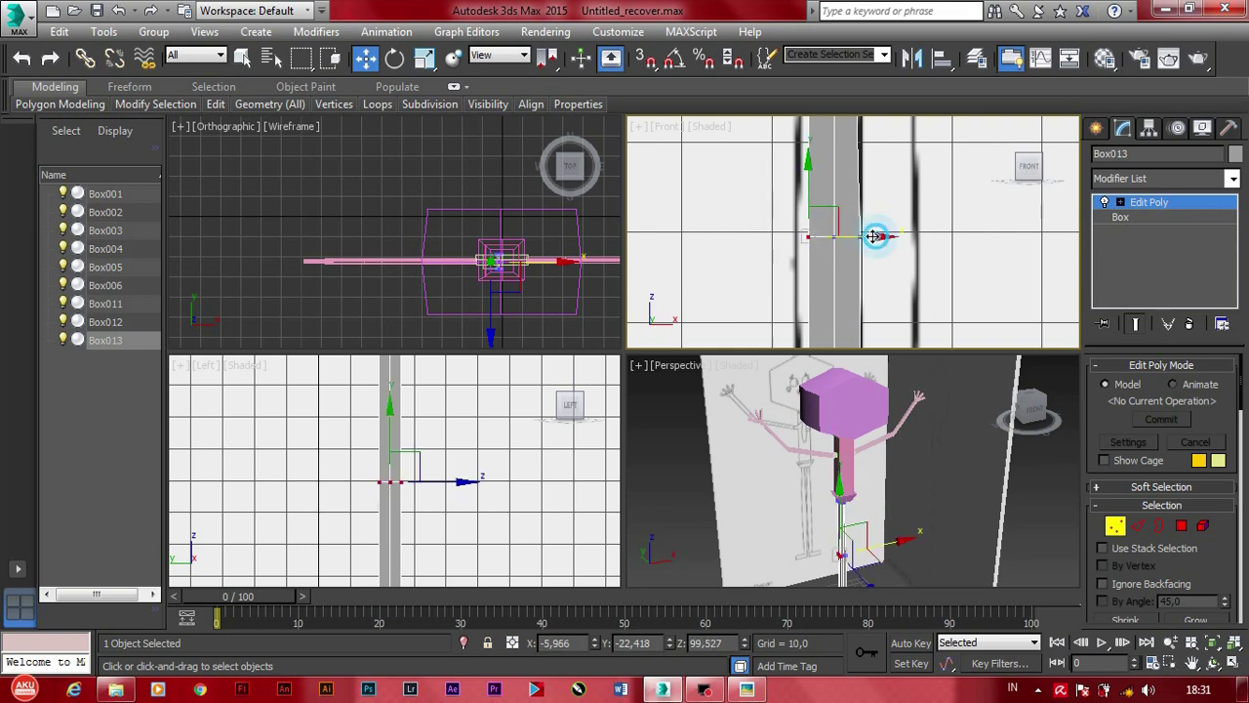
left_click_drag(875, 236, 876, 260)
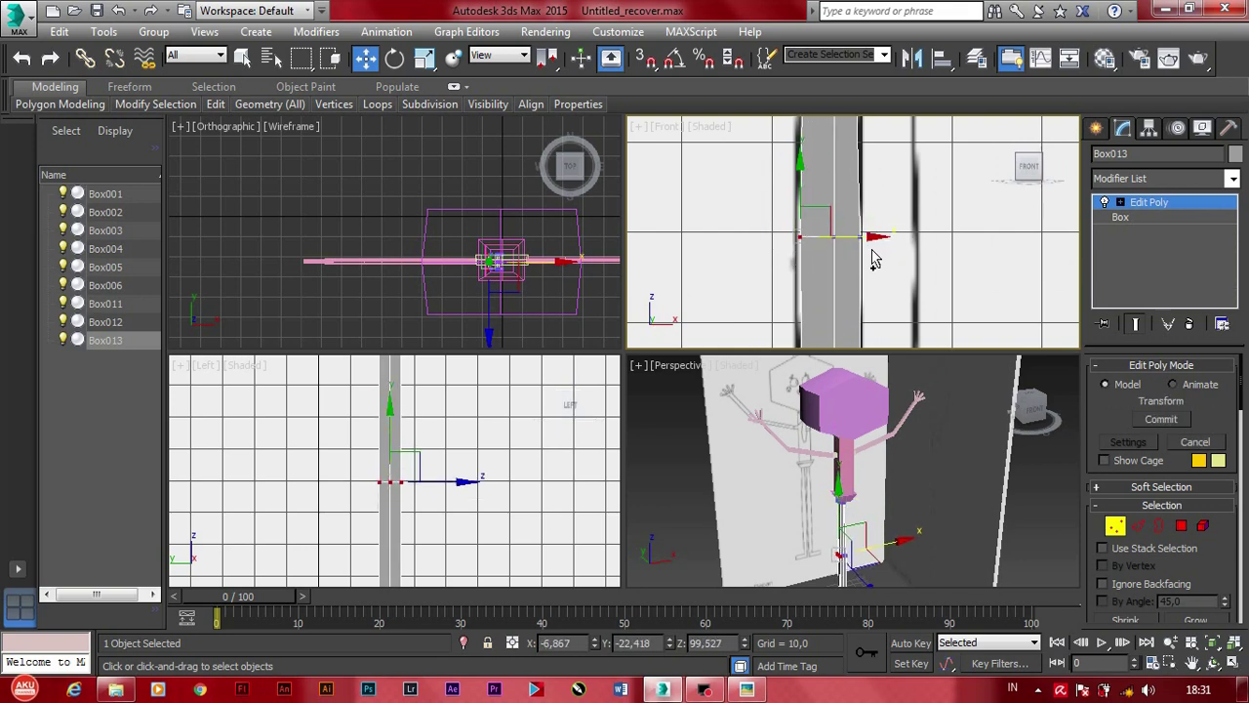
scroll(874, 259, "down", 2)
middle_click_drag(874, 258, 839, 215)
left_click(786, 166)
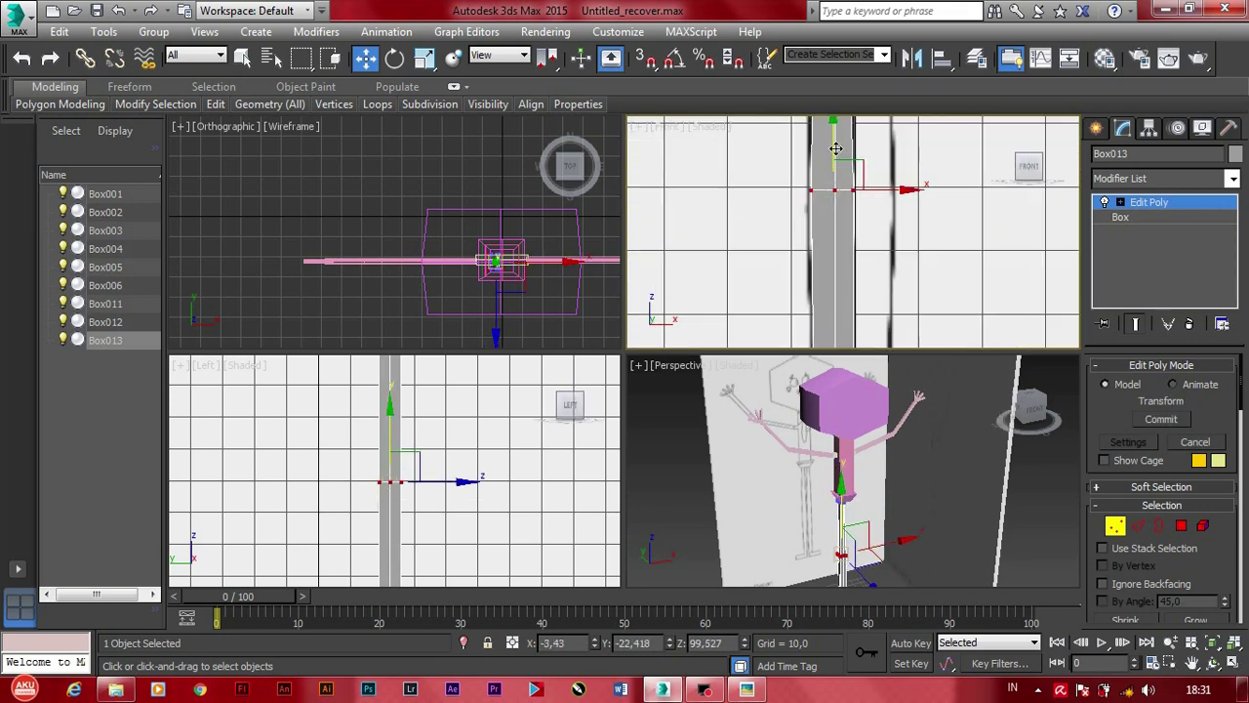
Step: Select vertices along the pillar's right edge and base in the Front view
scroll(834, 166, "up", 3)
left_click(886, 196)
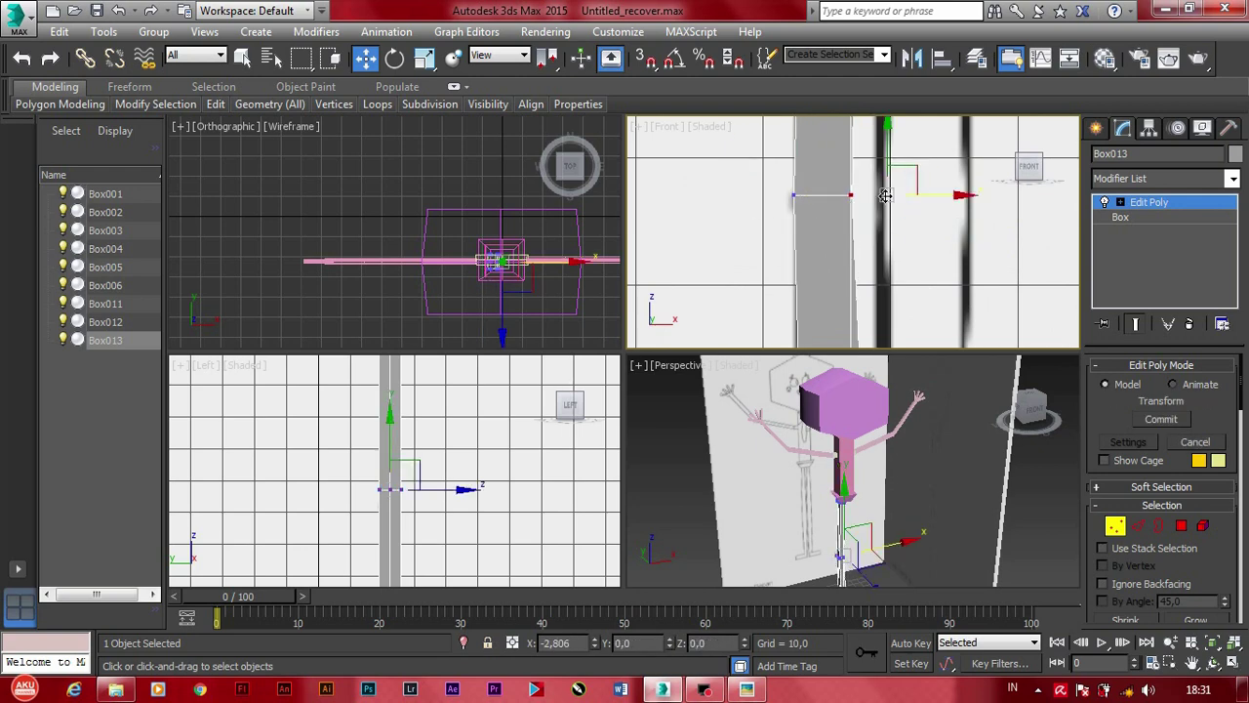
scroll(914, 210, "down", 3)
left_click(886, 259)
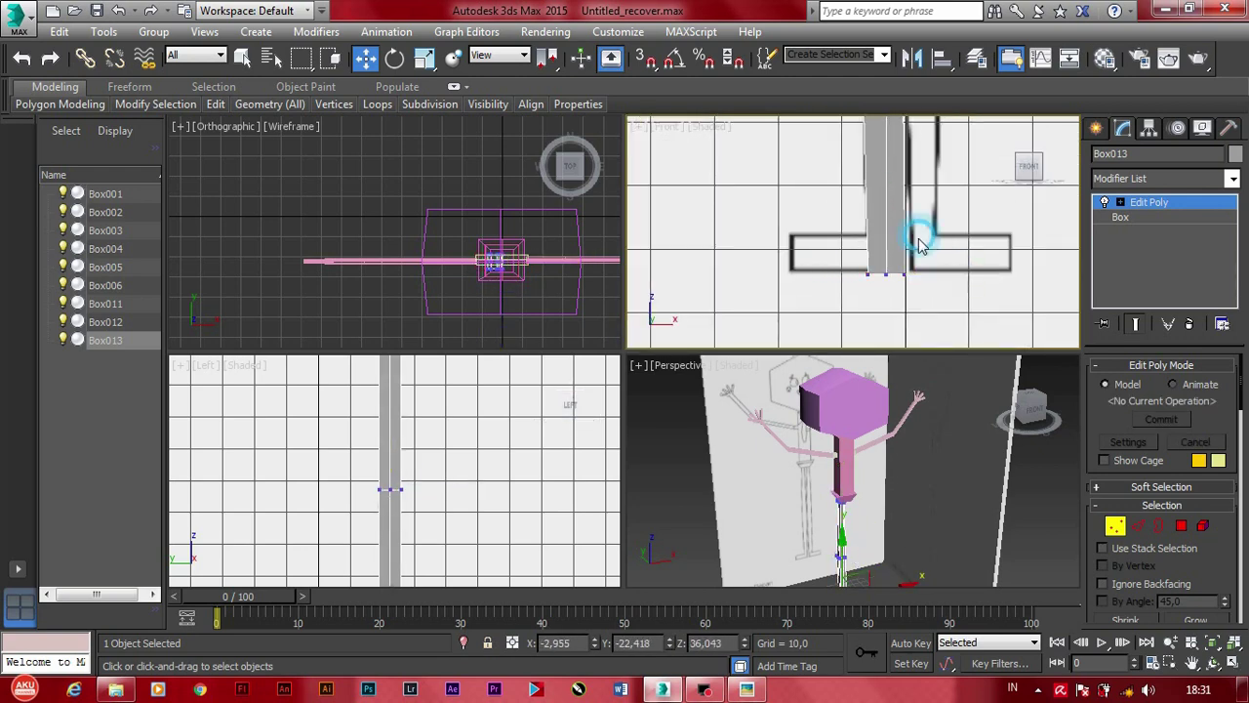
left_click(891, 280)
left_click(891, 280)
scroll(901, 272, "down", 2)
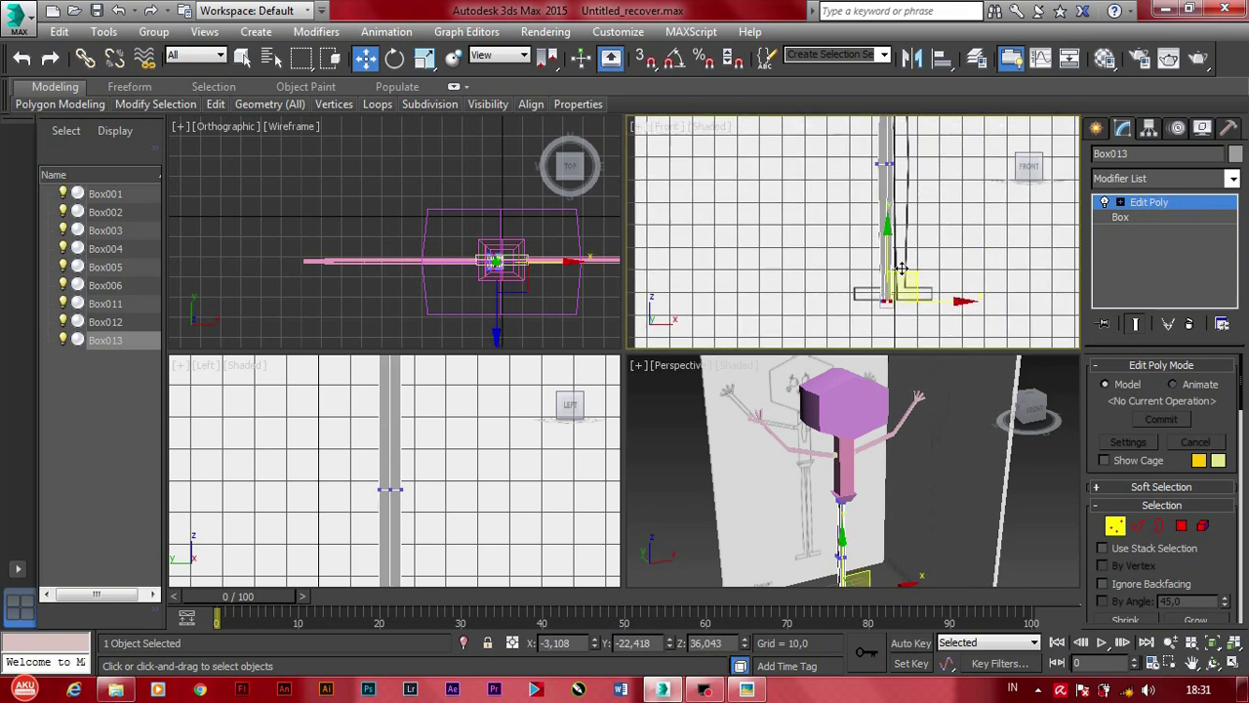
scroll(904, 276, "down", 2)
scroll(904, 276, "down", 1)
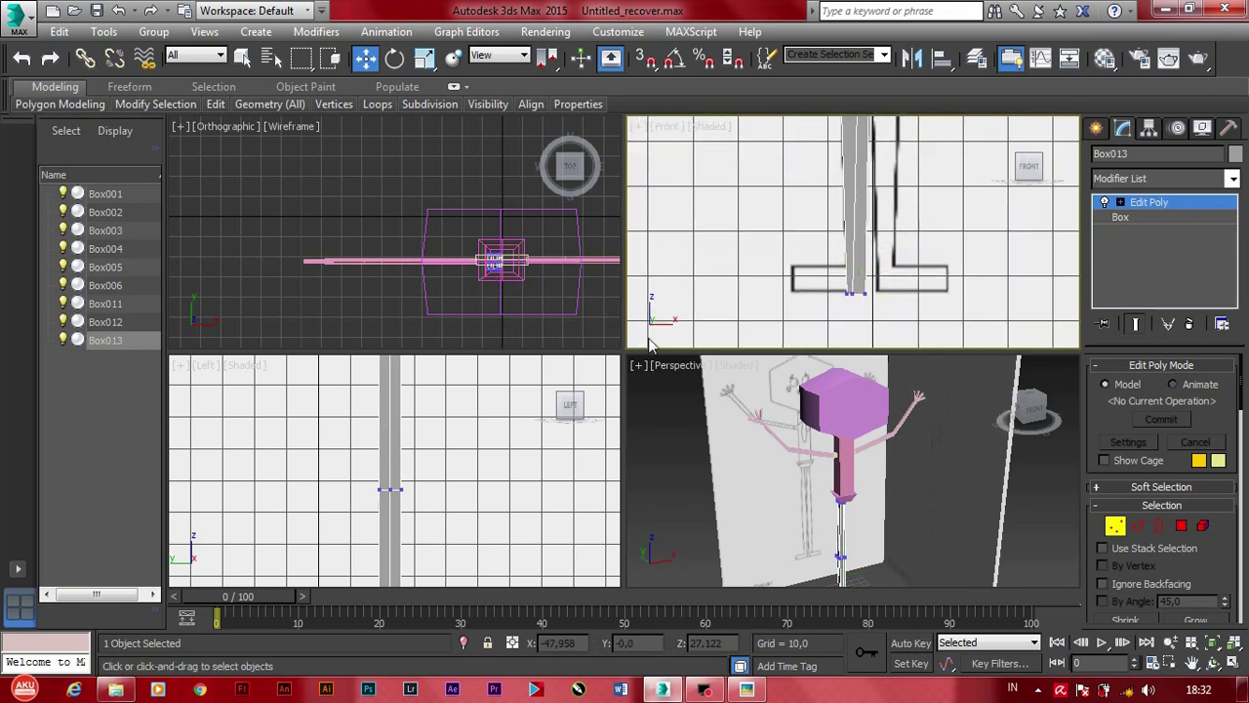
Step: In the Left view, move the pillar's base vertex to match the side reference
left_click(439, 444)
scroll(442, 469, "down", 2)
middle_click_drag(441, 470, 434, 490)
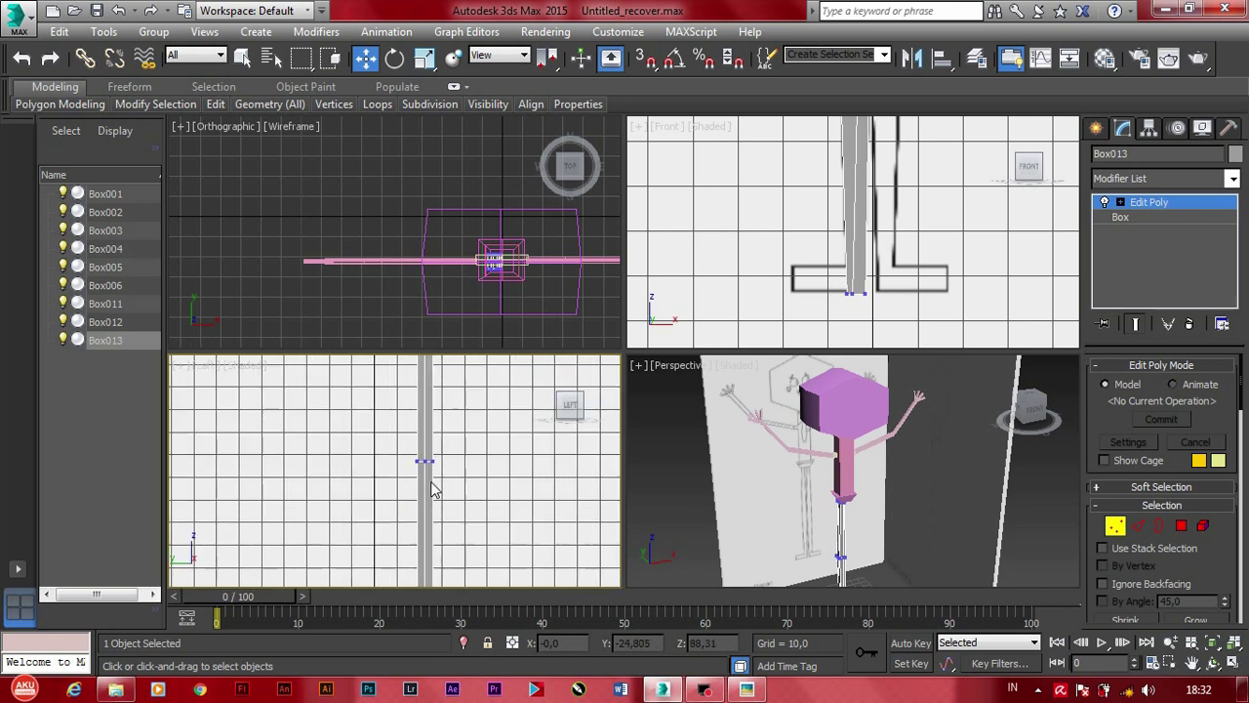
scroll(883, 238, "up", 2)
left_click(831, 316)
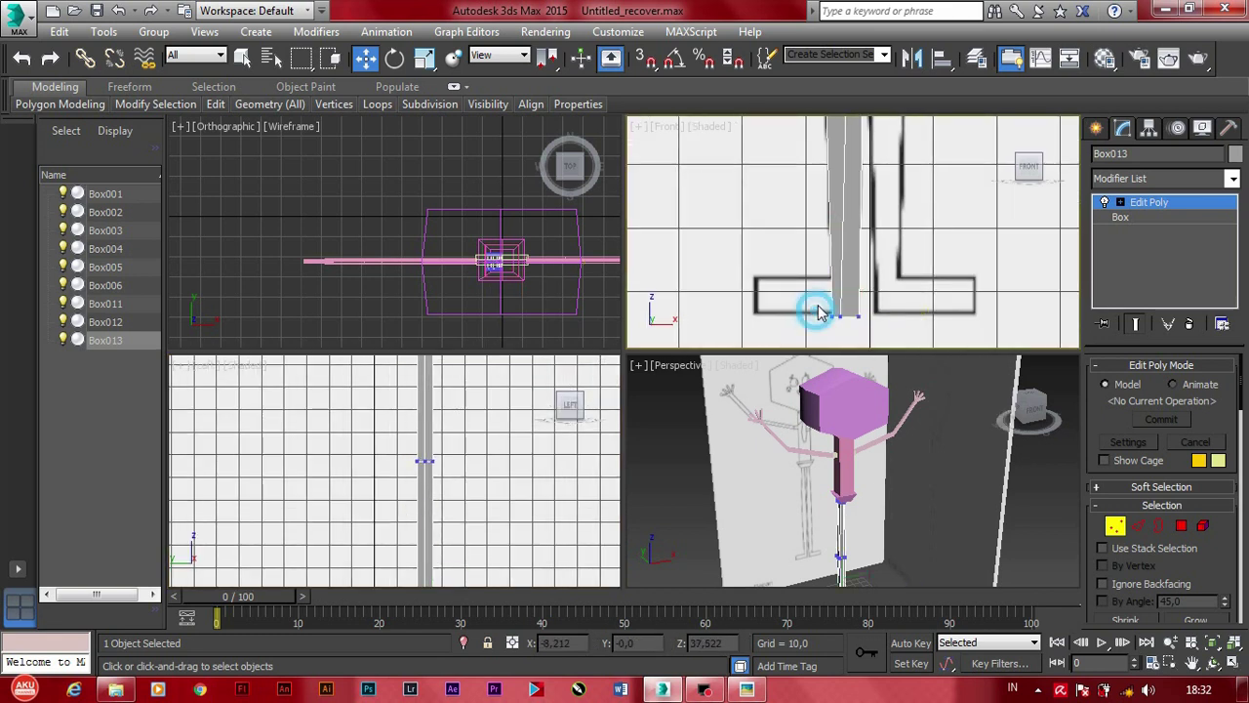
left_click_drag(904, 327, 864, 314)
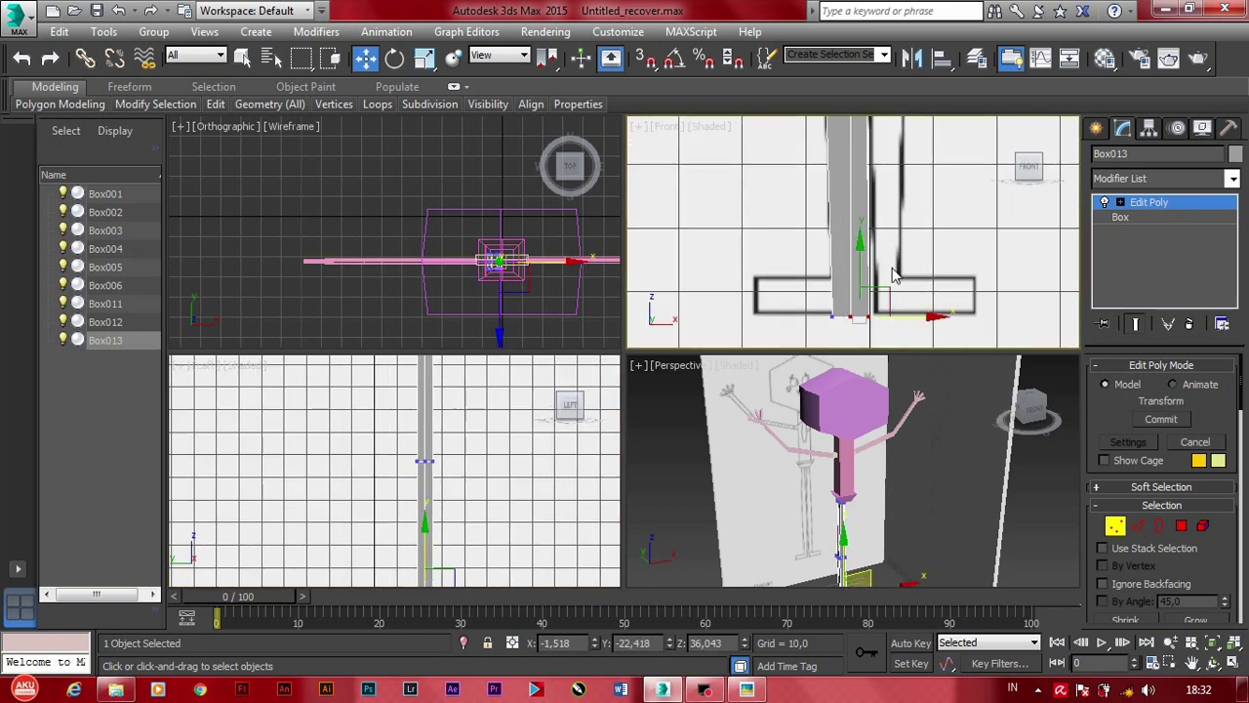
scroll(849, 314, "up", 3)
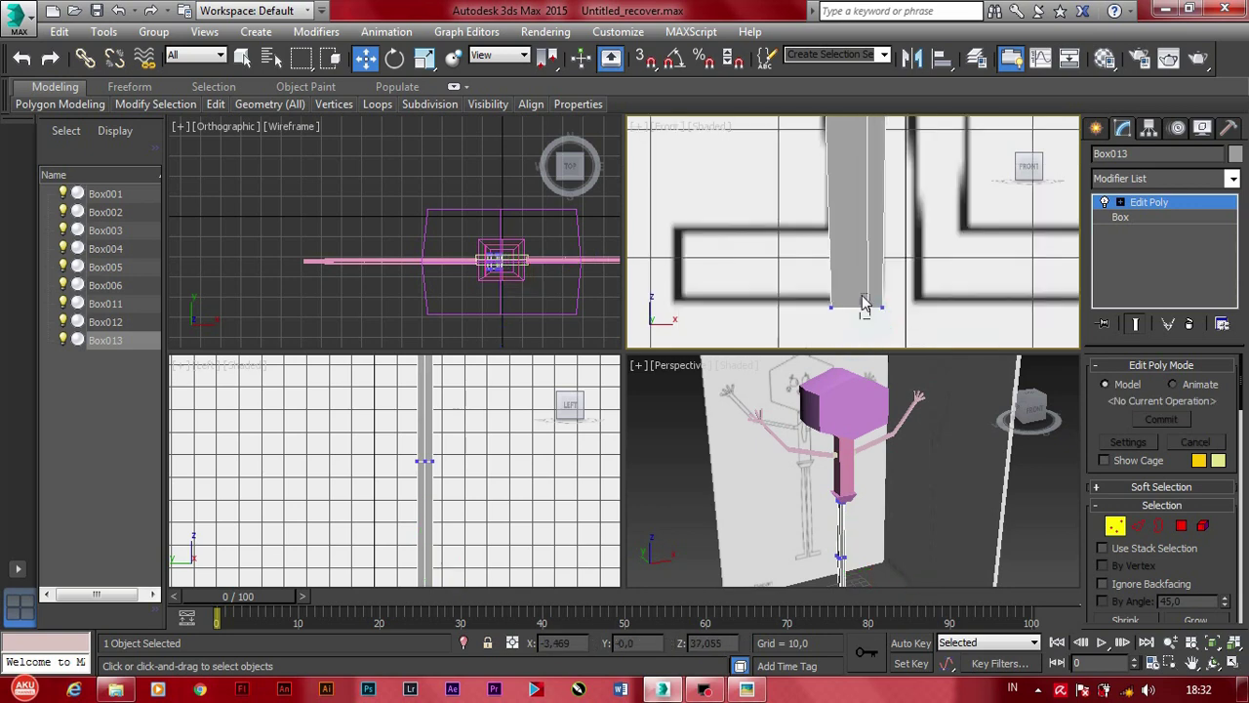
scroll(915, 307, "down", 2)
scroll(915, 308, "down", 2)
scroll(516, 510, "up", 2)
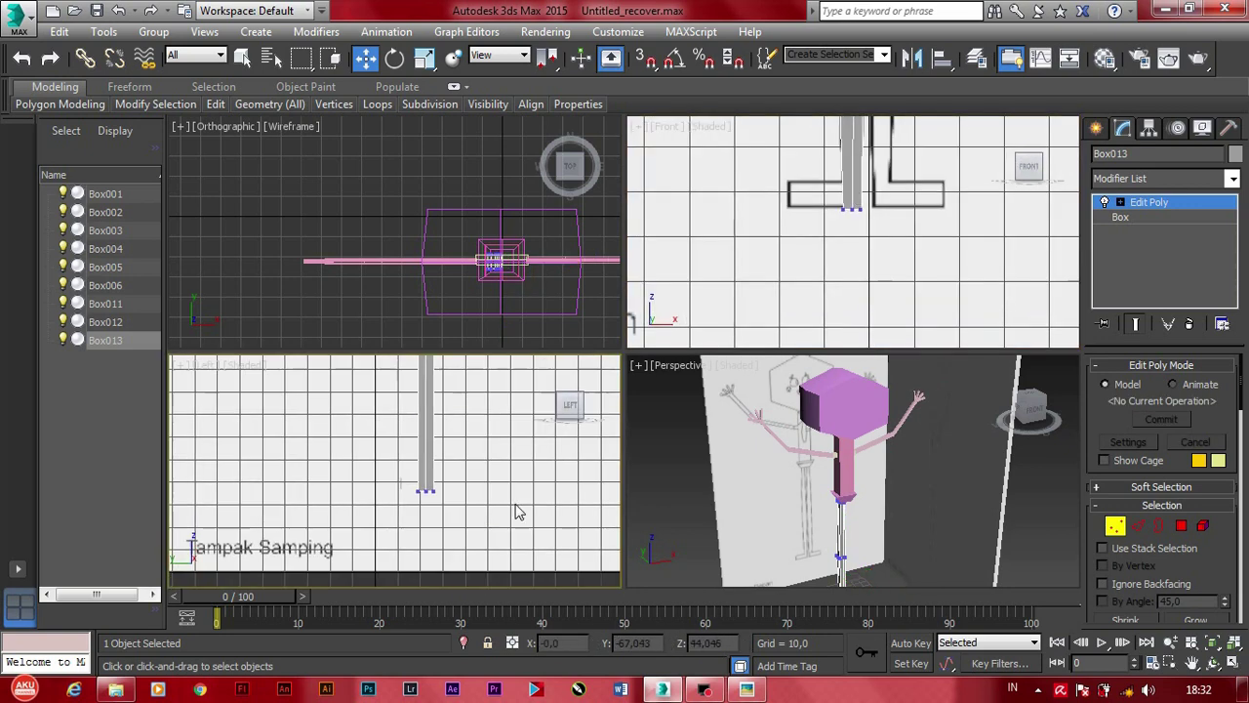
middle_click_drag(516, 510, 491, 538)
Step: Box-select the vertices across the pillar in the Left view
scroll(475, 423, "down", 2)
scroll(475, 437, "up", 3)
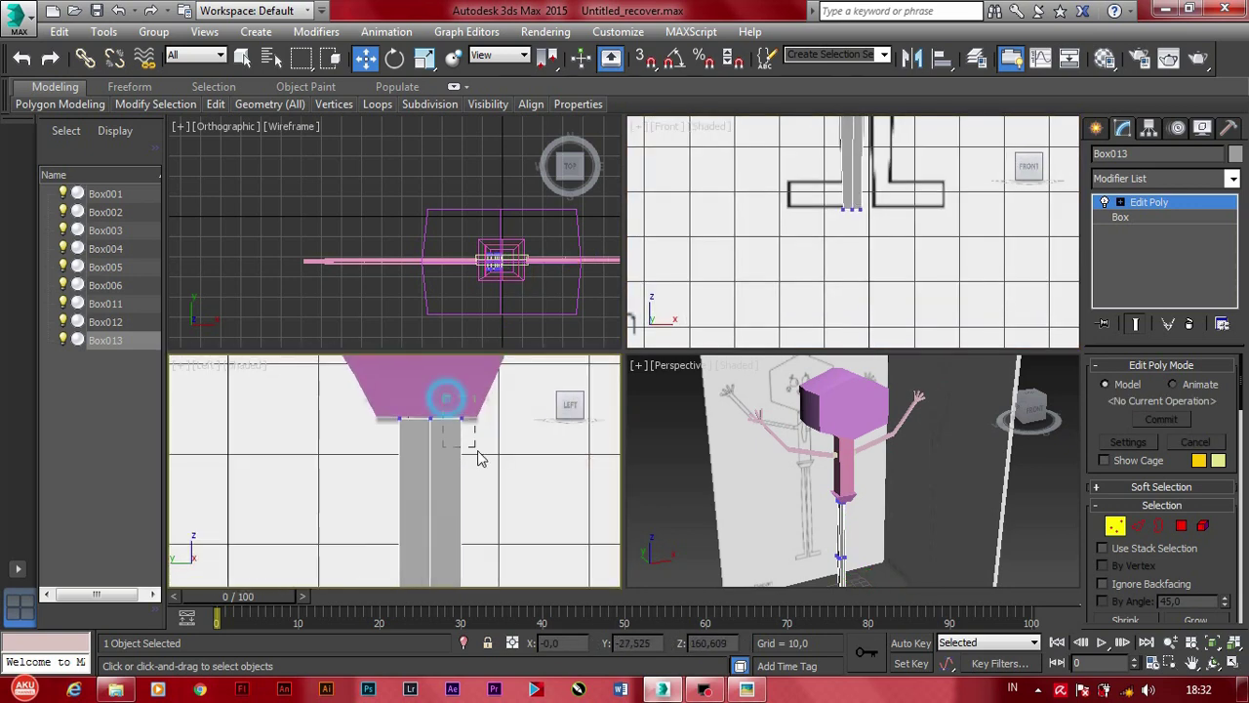
scroll(508, 430, "up", 2)
left_click(346, 403)
left_click(475, 418)
scroll(496, 530, "down", 3)
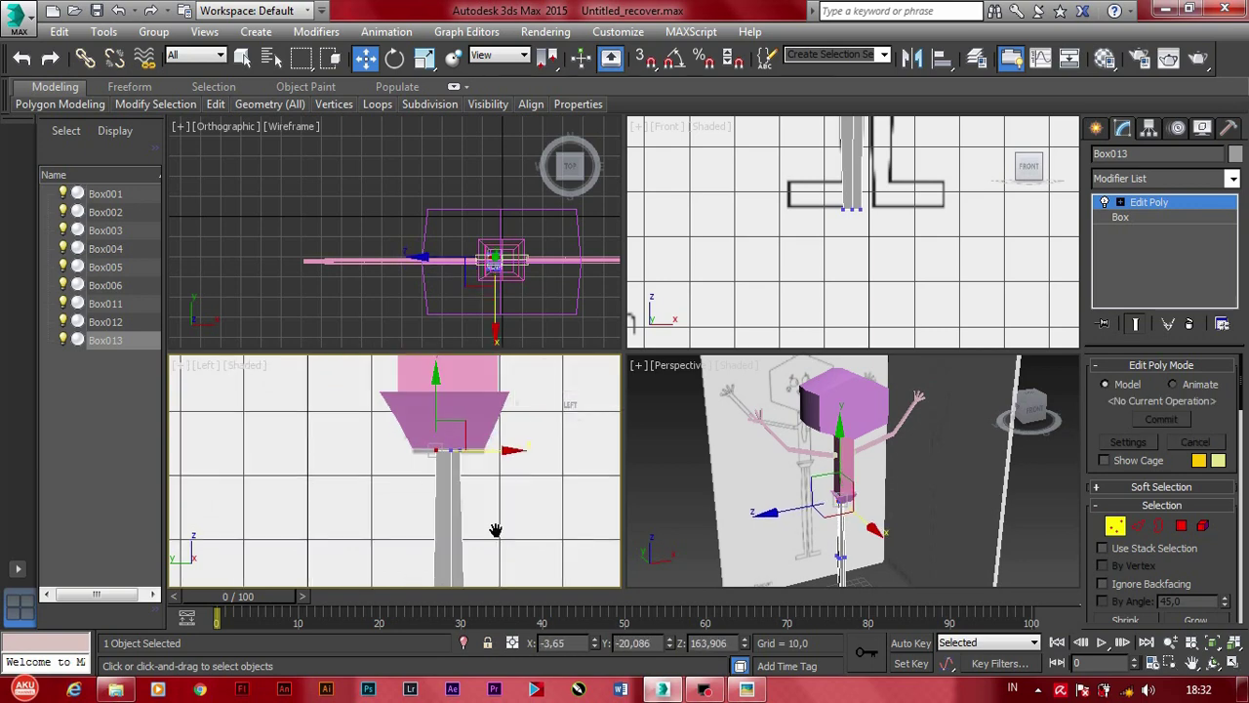
left_click(435, 480)
scroll(434, 481, "up", 2)
left_click_drag(392, 470, 507, 523)
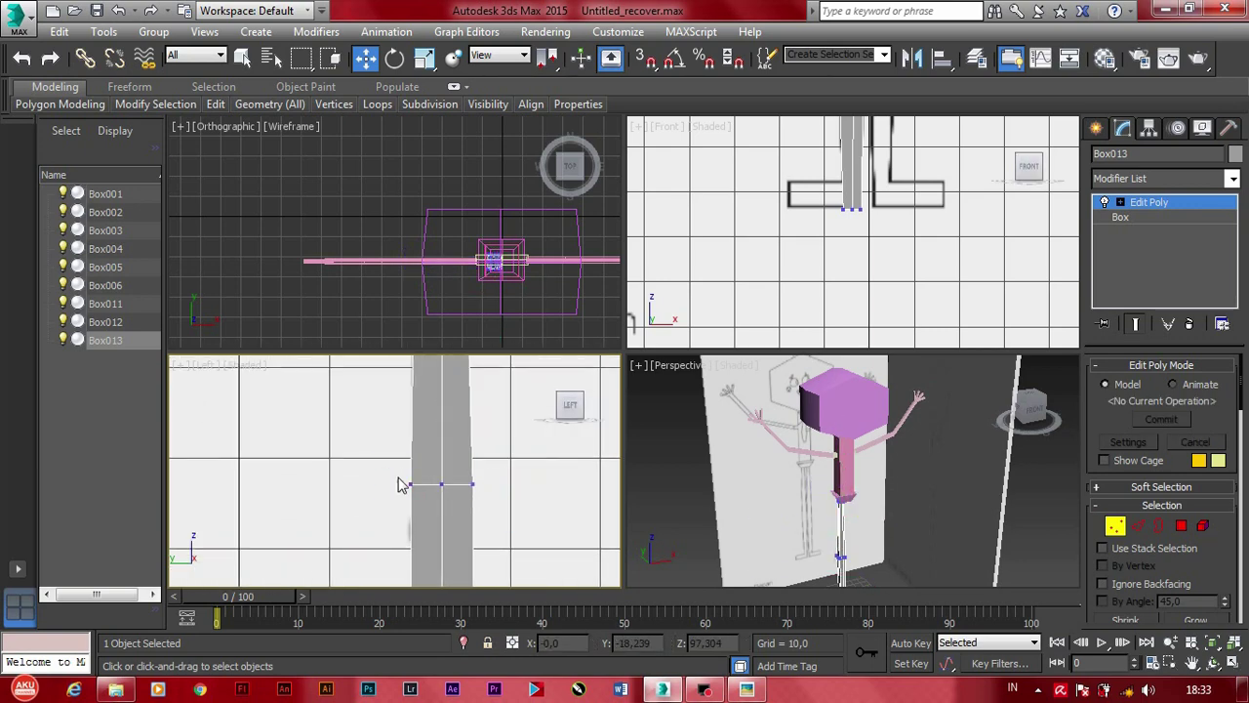
Step: Move the selected leg vertices along X to line up with the side reference
mouse_move(430, 484)
left_mouse_down()
mouse_move(521, 488)
mouse_move(463, 486)
left_mouse_up()
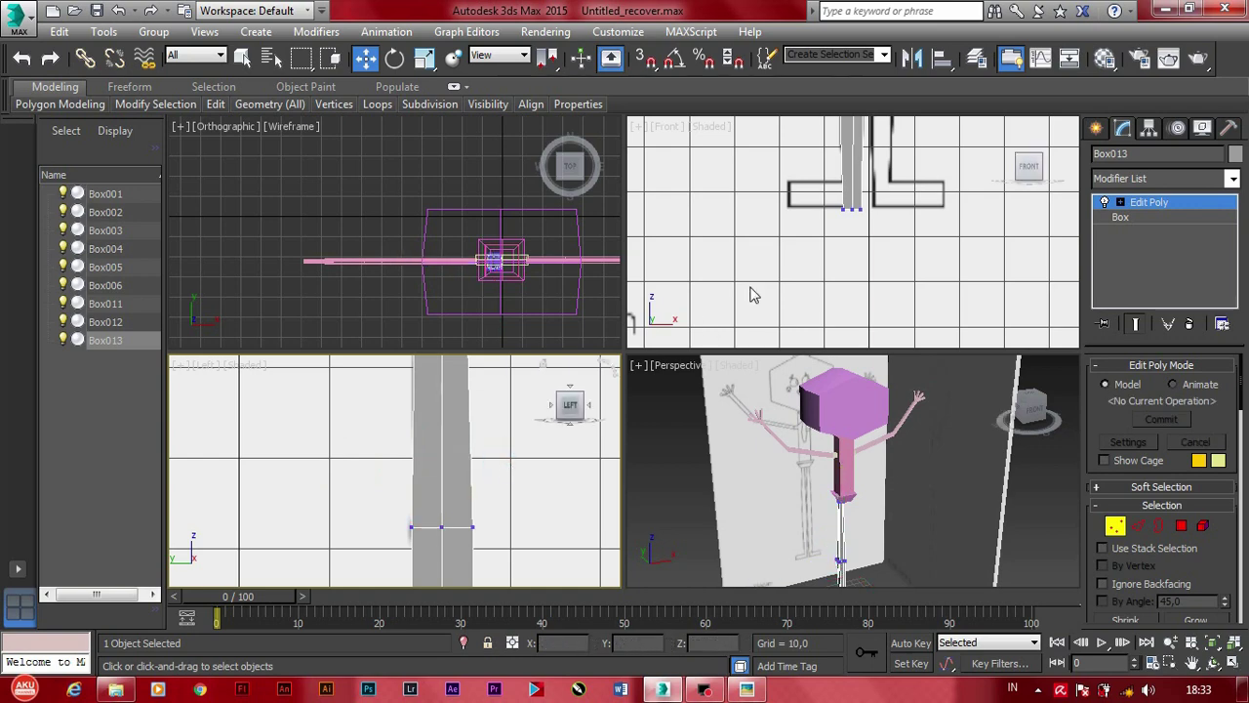
scroll(802, 188, "down", 3)
scroll(802, 188, "up", 3)
scroll(496, 458, "down", 3)
scroll(488, 468, "up", 2)
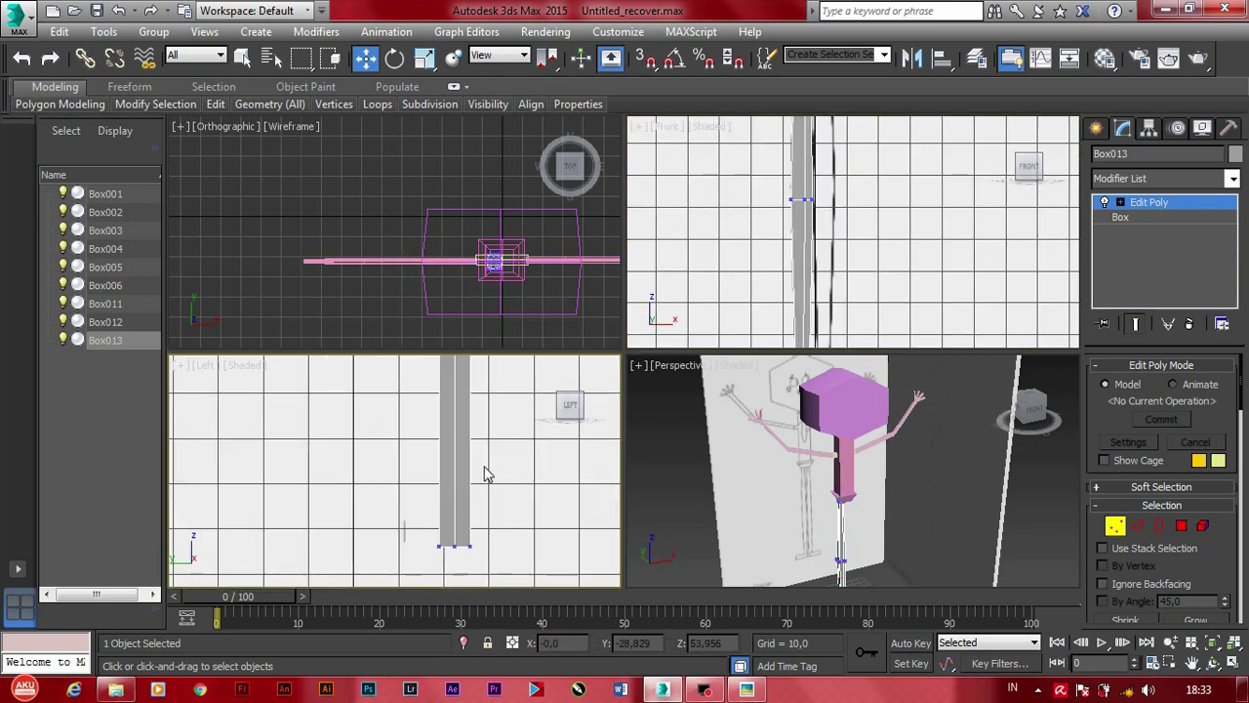
scroll(481, 473, "down", 1)
scroll(444, 469, "up", 3)
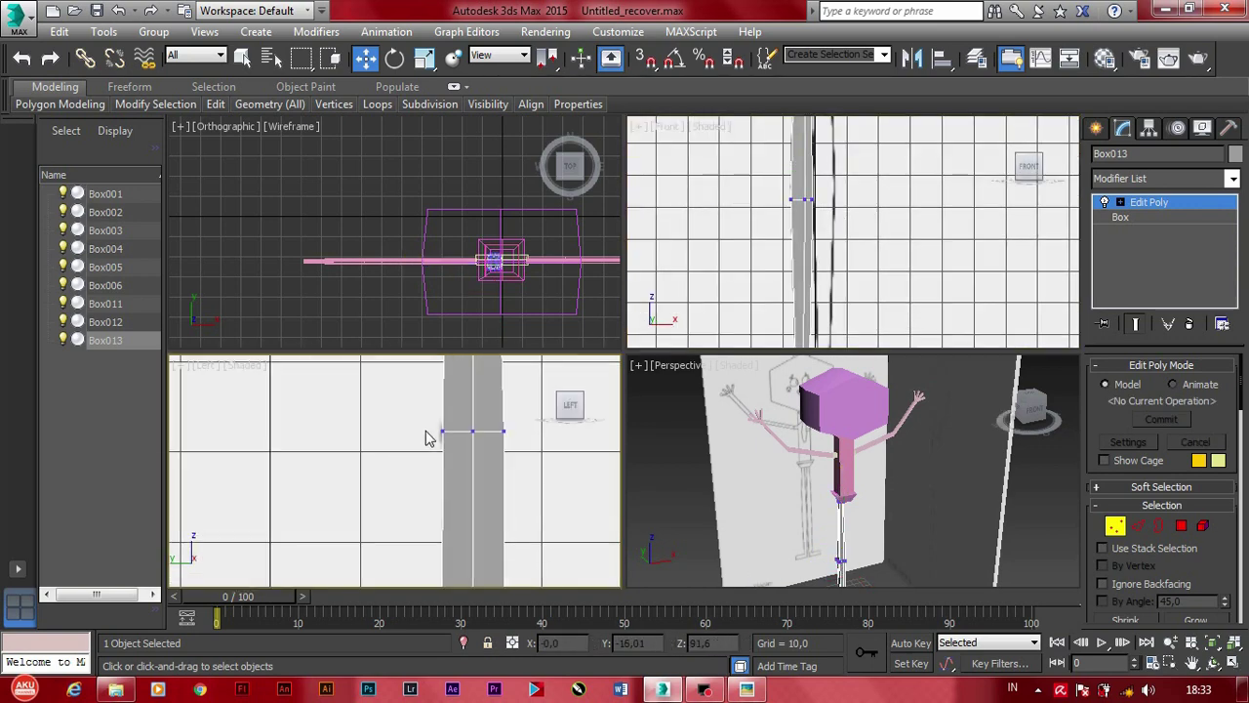
left_click_drag(500, 431, 503, 431)
middle_click_drag(503, 431, 505, 437)
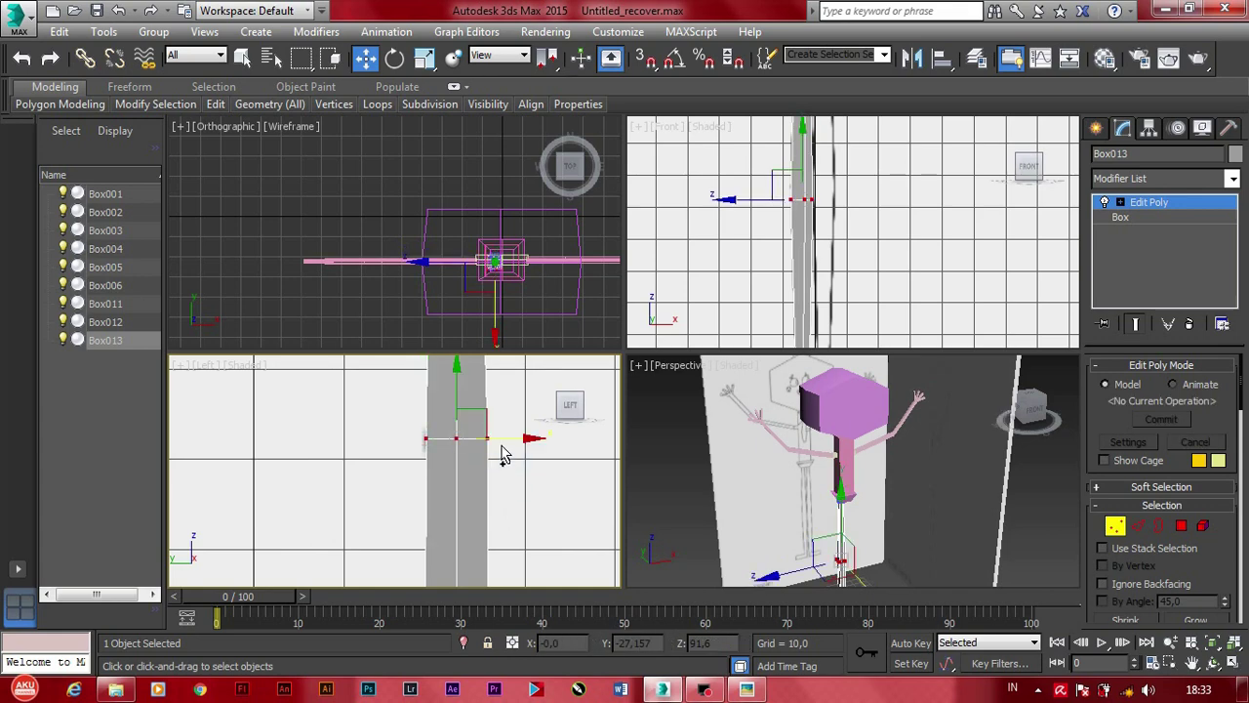
left_click_drag(503, 449, 479, 429)
mouse_move(502, 452)
middle_mouse_down()
mouse_move(504, 412)
mouse_move(446, 530)
middle_mouse_up()
Step: Clear the vertex selection and check the bottom of the leg column in the side view
left_click(441, 514)
left_click(488, 541)
scroll(488, 542, "down", 2)
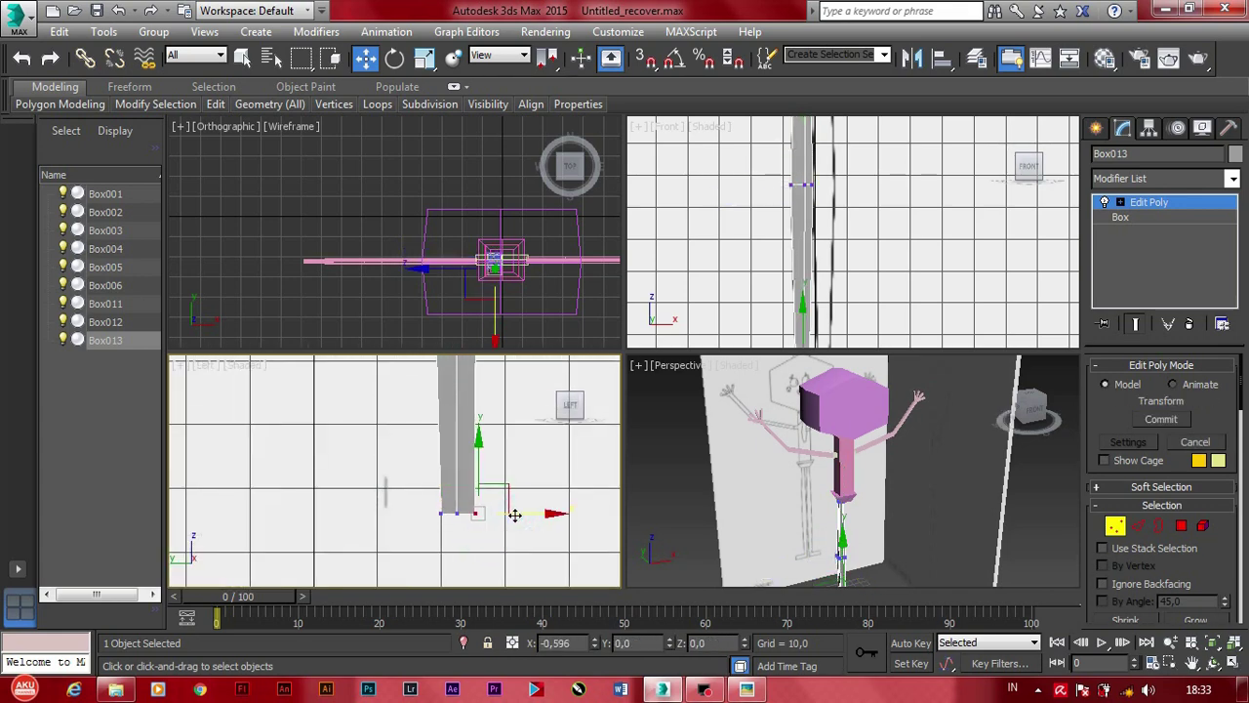
scroll(507, 513, "down", 2)
scroll(464, 551, "down", 2)
scroll(488, 508, "down", 2)
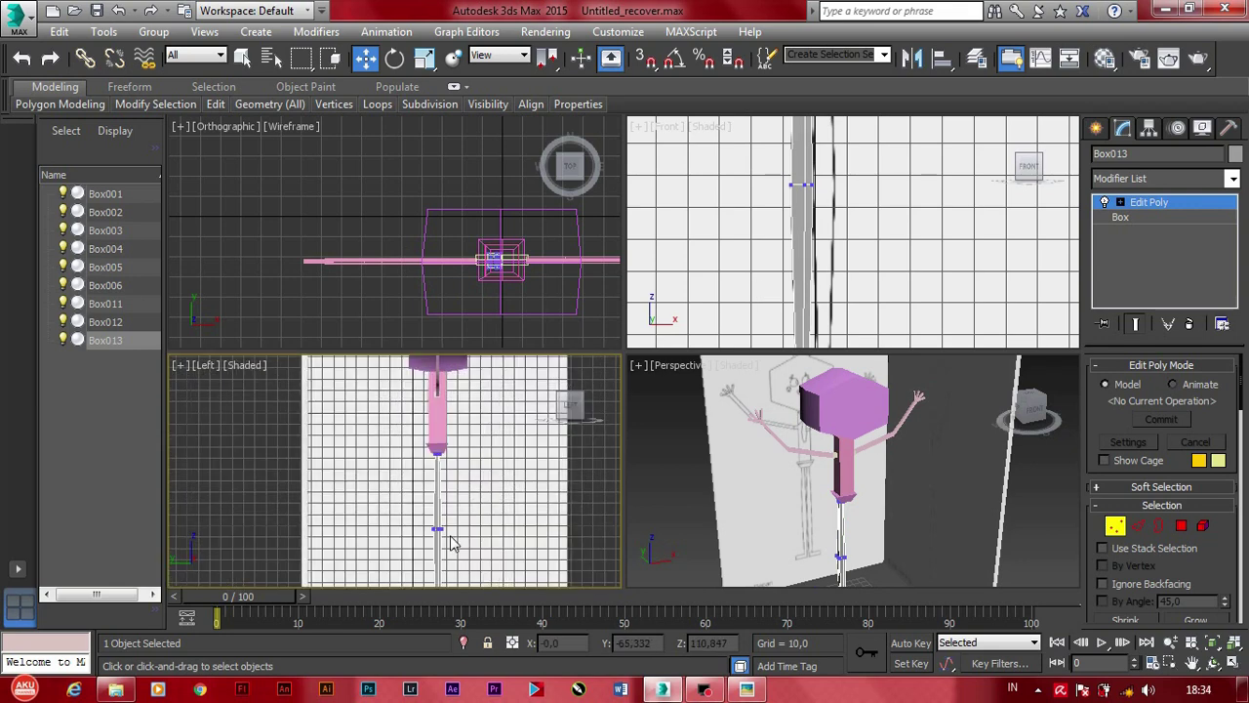
scroll(444, 508, "up", 2)
scroll(469, 525, "up", 1)
middle_click_drag(469, 525, 471, 485)
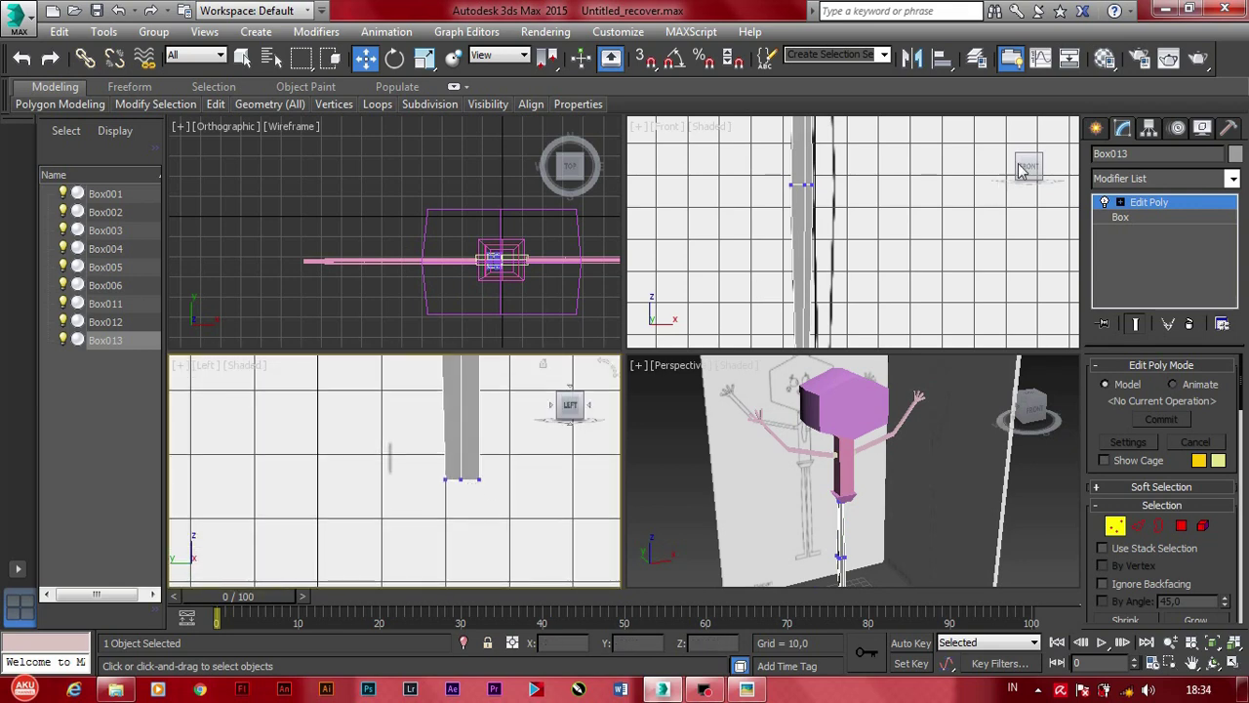
left_click(1097, 128)
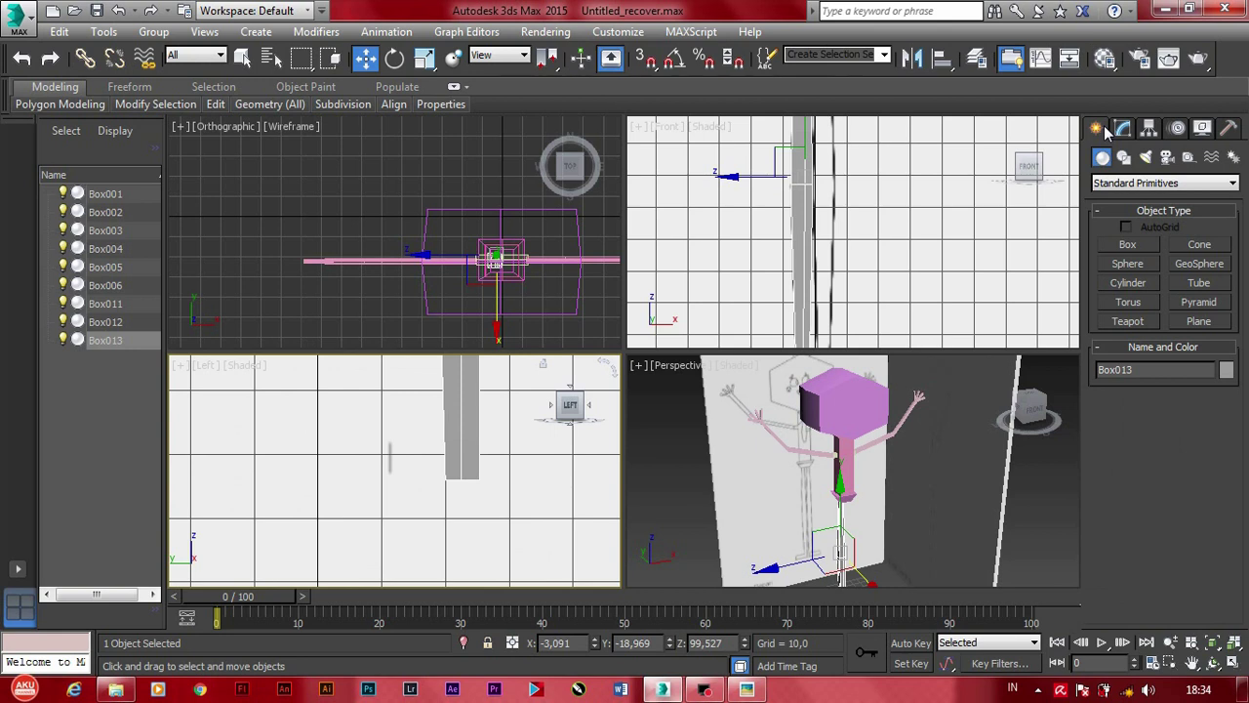
Step: Draw a new box, Box014, in the Left view and stretch it wider along X
left_click(1127, 243)
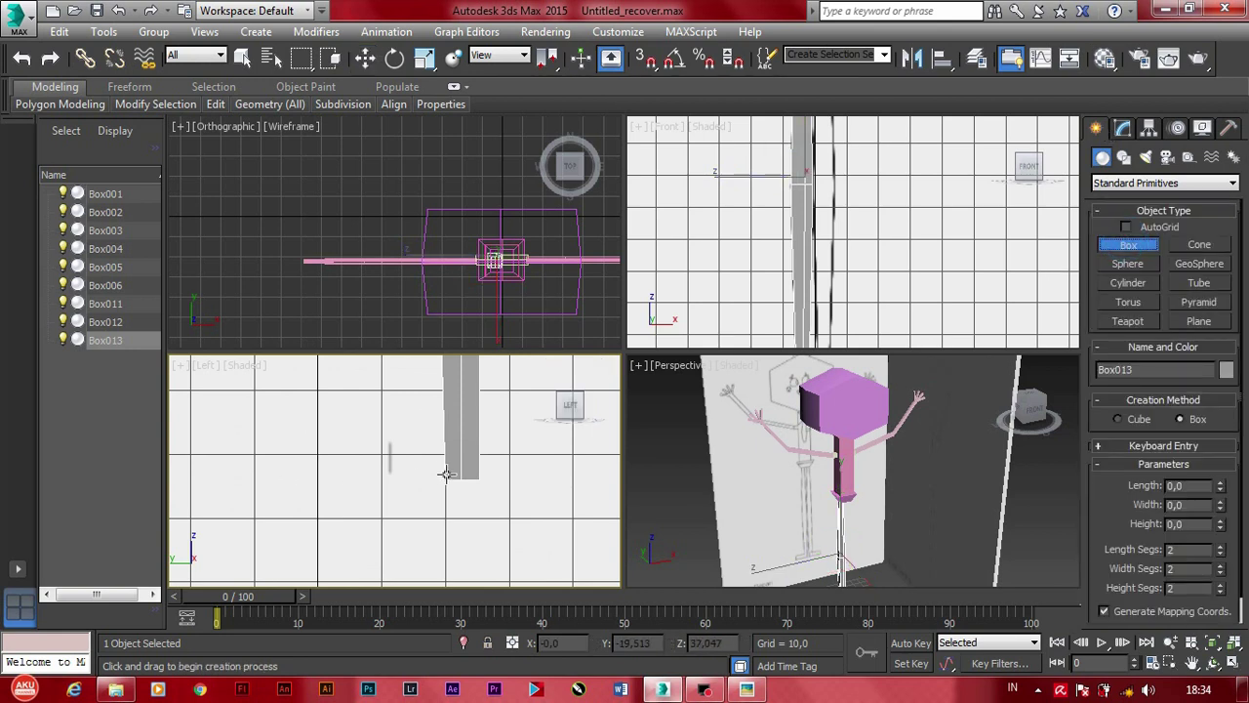
left_click_drag(444, 478, 389, 445)
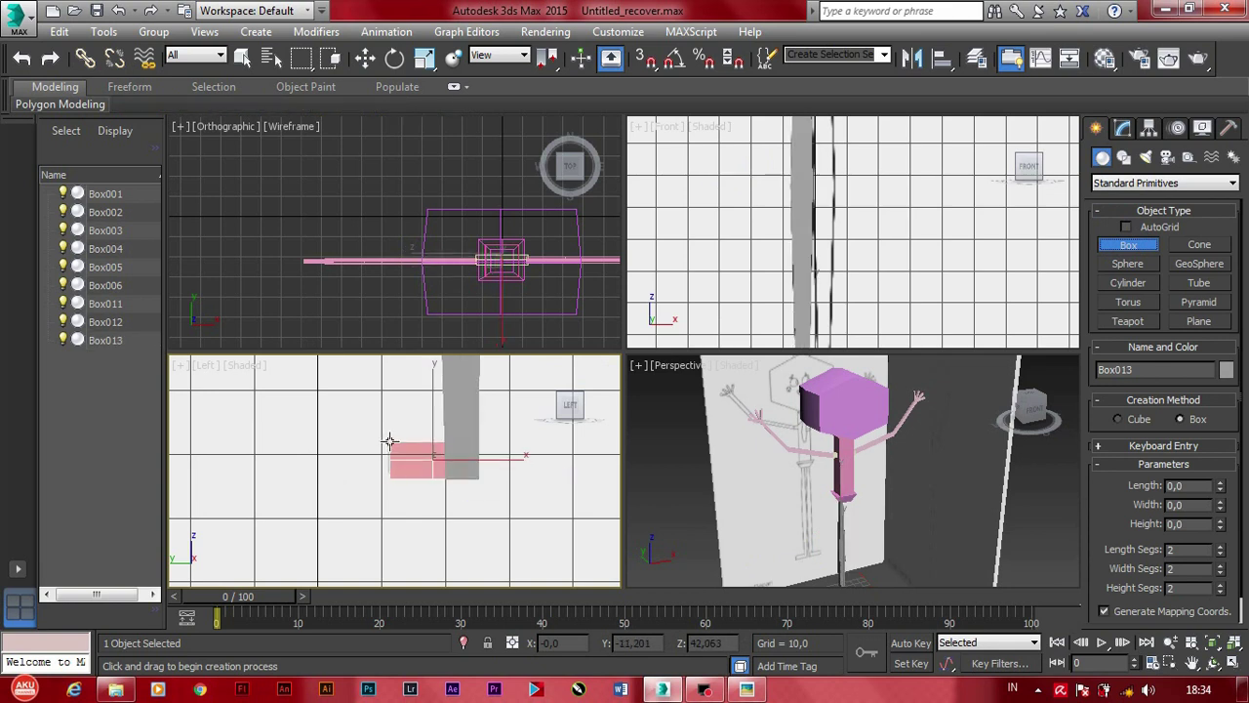
scroll(805, 283, "up", 5)
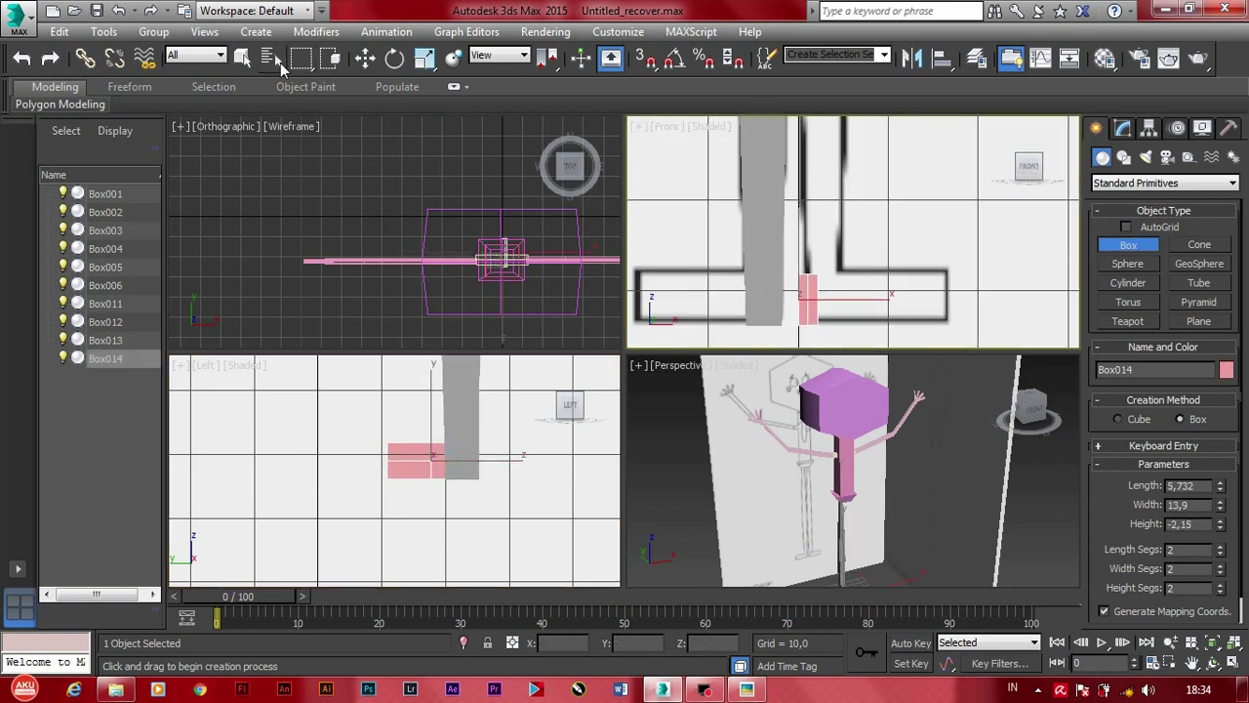
left_click(424, 59)
left_click_drag(857, 304, 1007, 319)
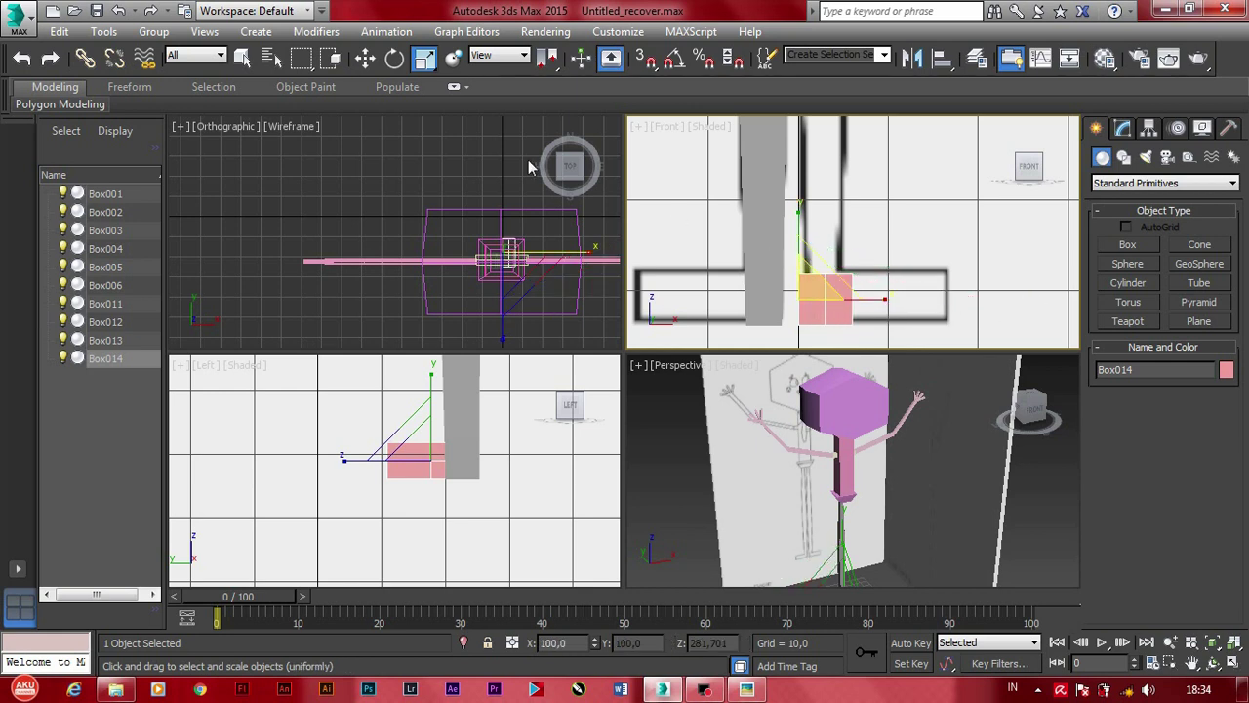
Step: Move Box014 under the grey leg column and shift it slightly along Y
key("w")
left_click_drag(870, 299, 814, 307)
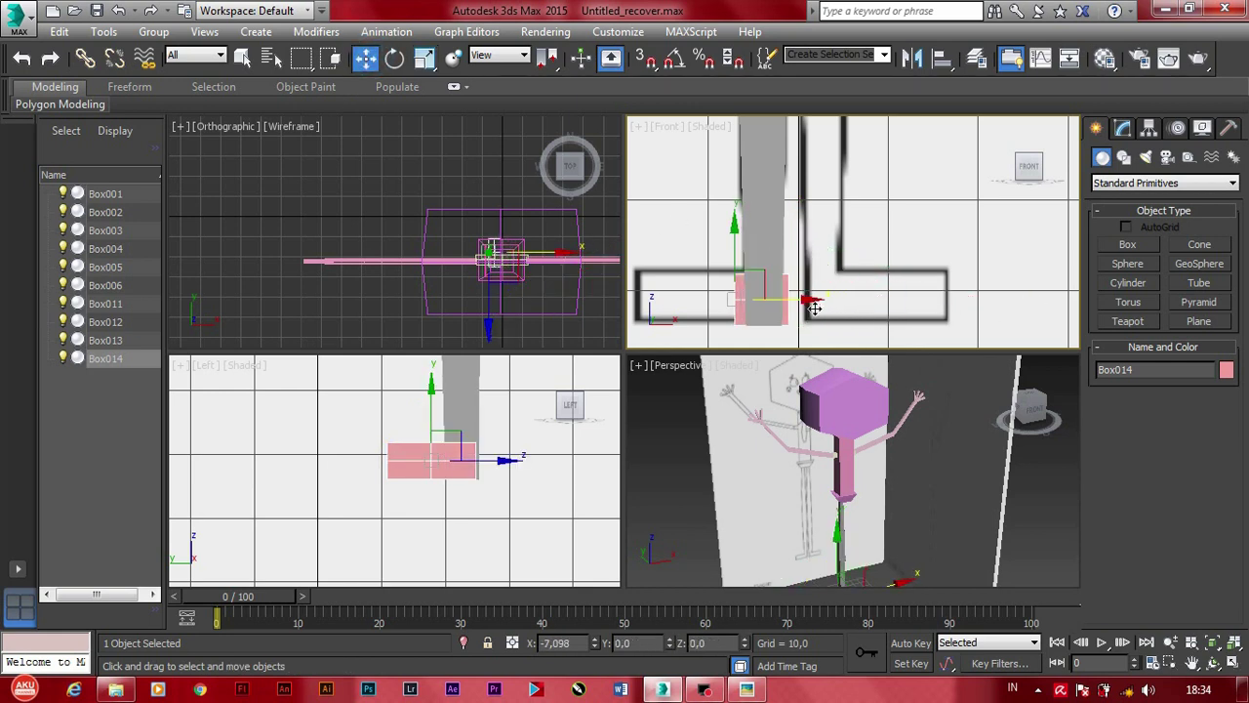
mouse_move(853, 444)
middle_mouse_down("alt")
mouse_move(852, 537)
mouse_move(881, 527)
middle_mouse_up("alt")
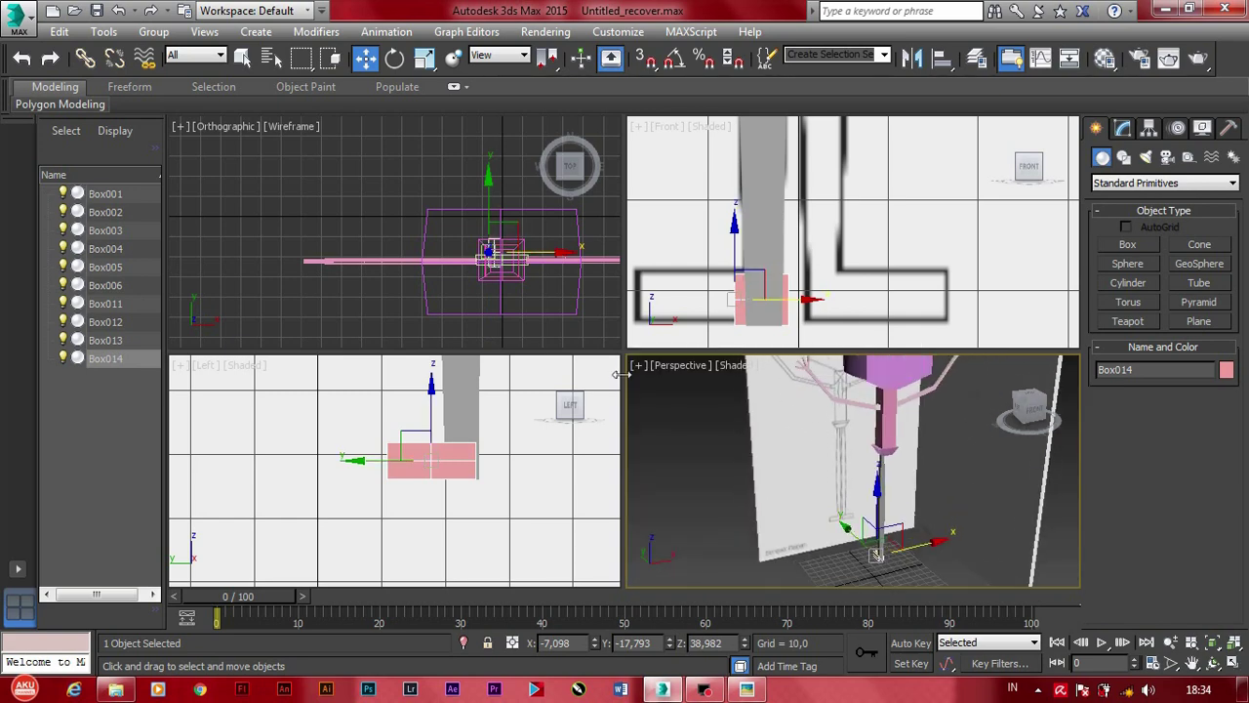
scroll(439, 478, "up", 5)
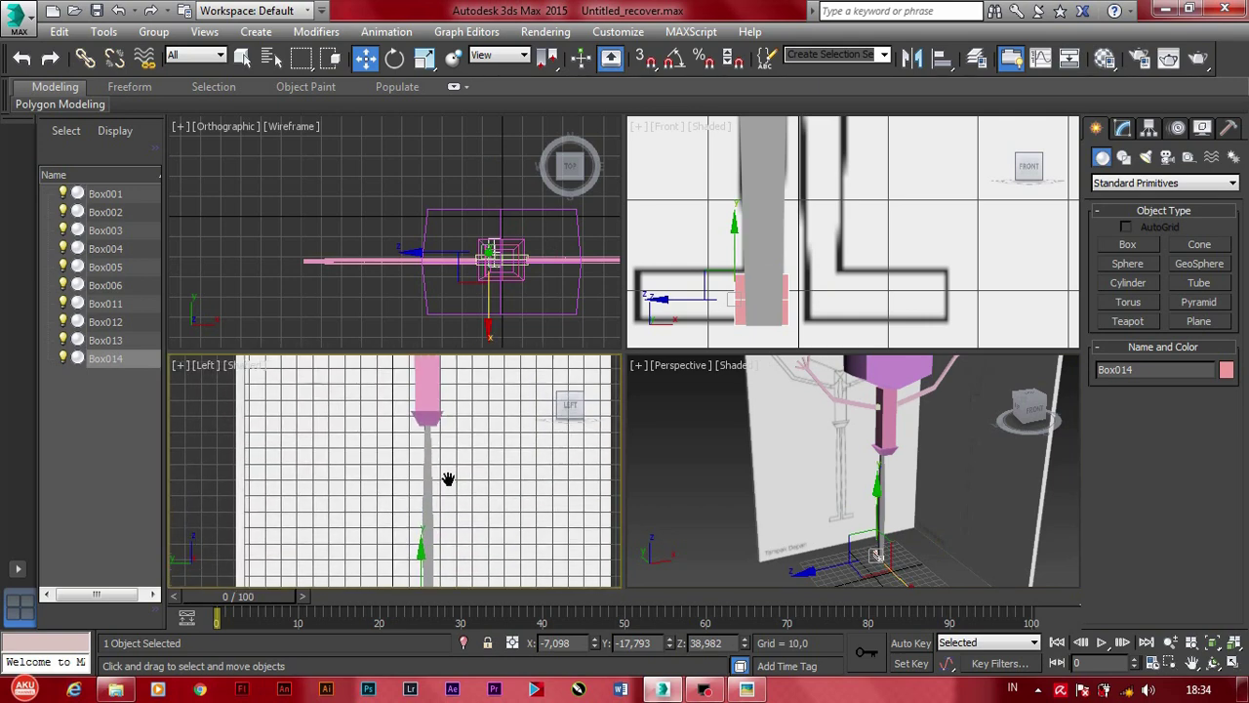
middle_click_drag(760, 295, 734, 305)
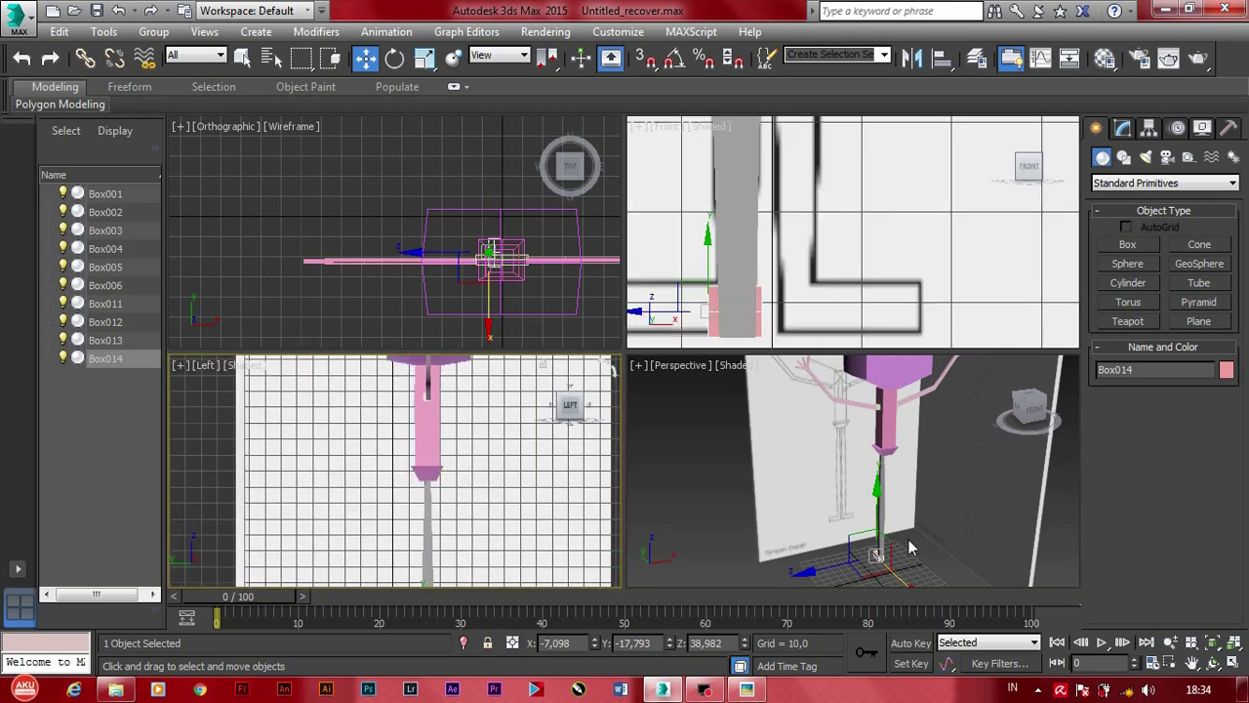
scroll(423, 569, "up", 6)
scroll(466, 536, "up", 4)
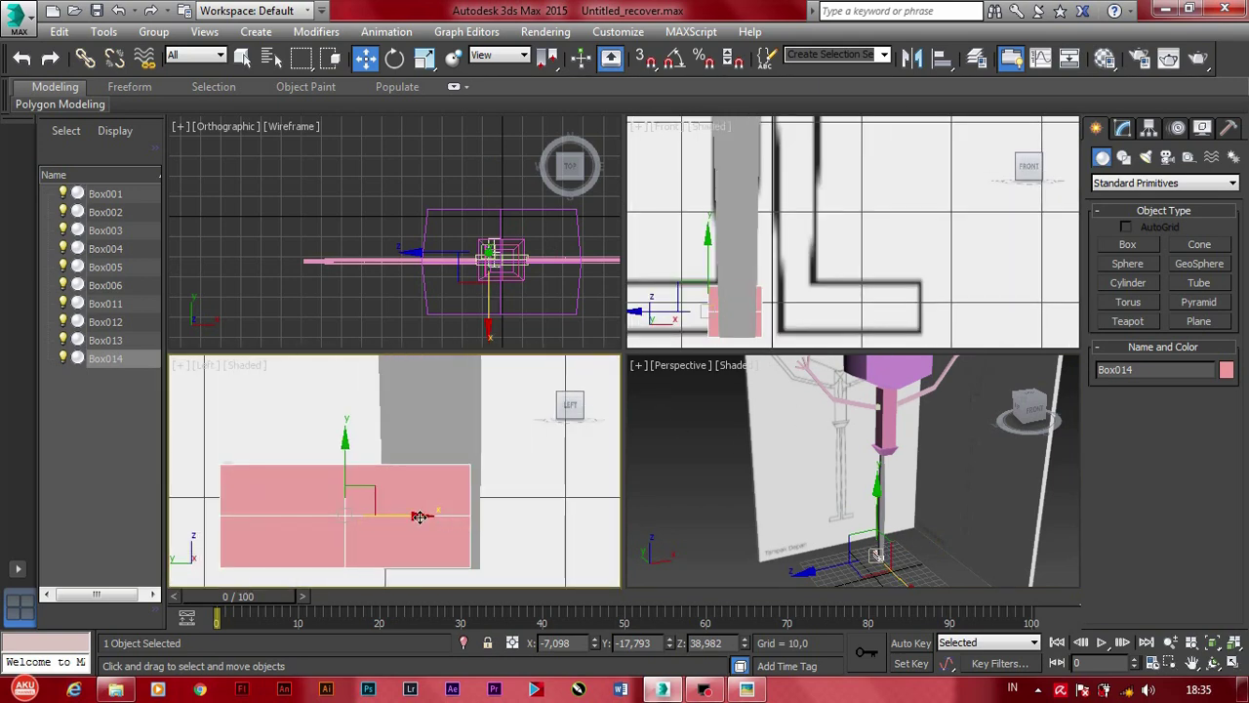
left_click_drag(420, 516, 430, 517)
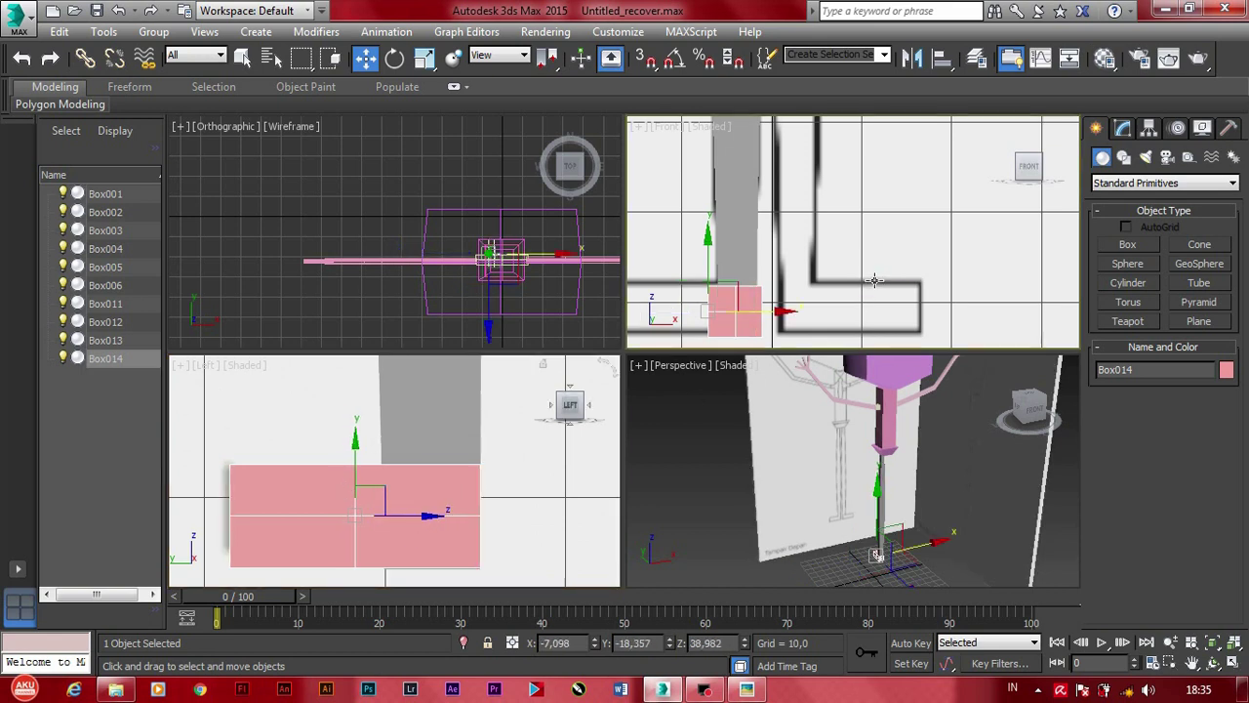
scroll(788, 312, "down", 4)
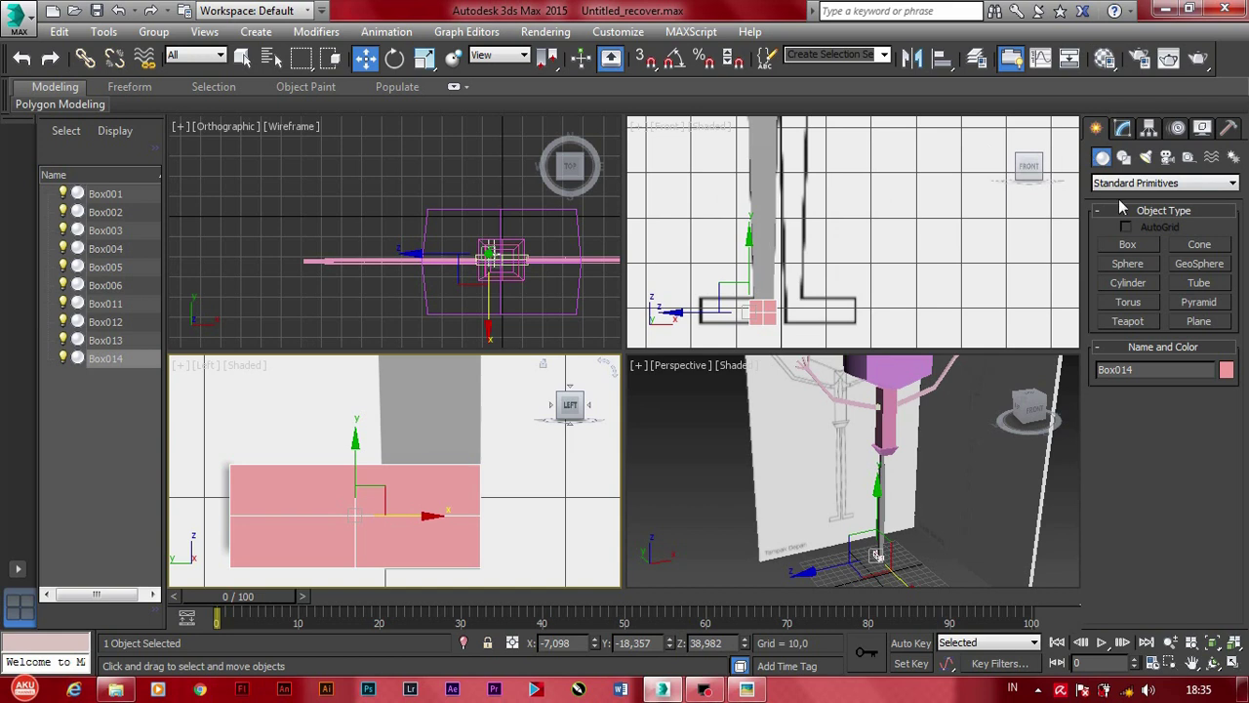
Step: Union the foot Box014 with the leg column Box013 using a Compound Boolean
left_click(1162, 182)
left_click(1142, 212)
left_click(1129, 302)
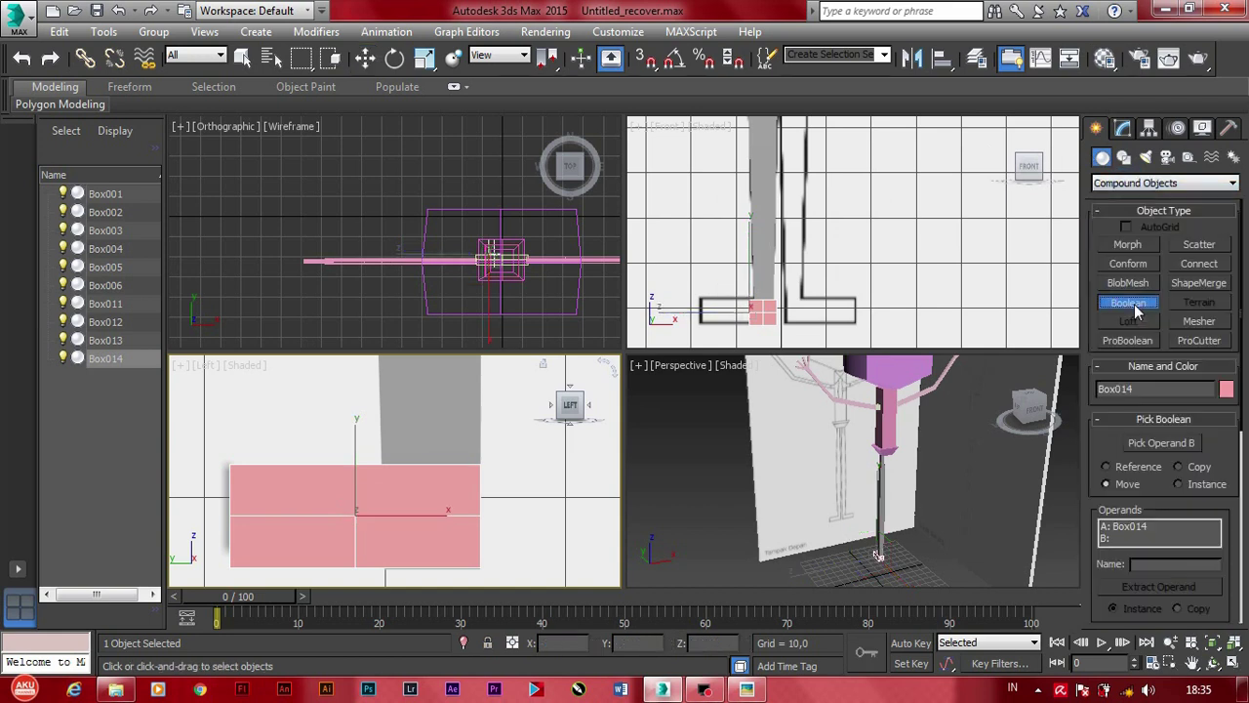
left_click(1167, 443)
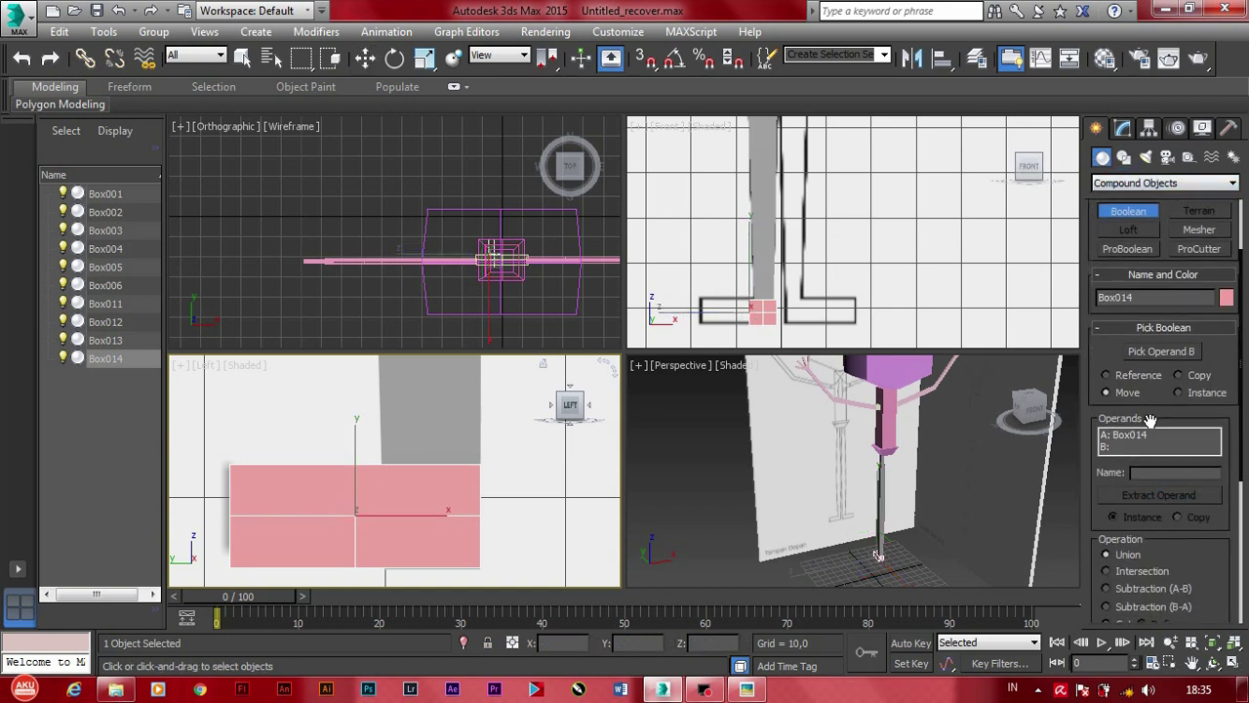
left_click(455, 420)
scroll(740, 217, "down", 3)
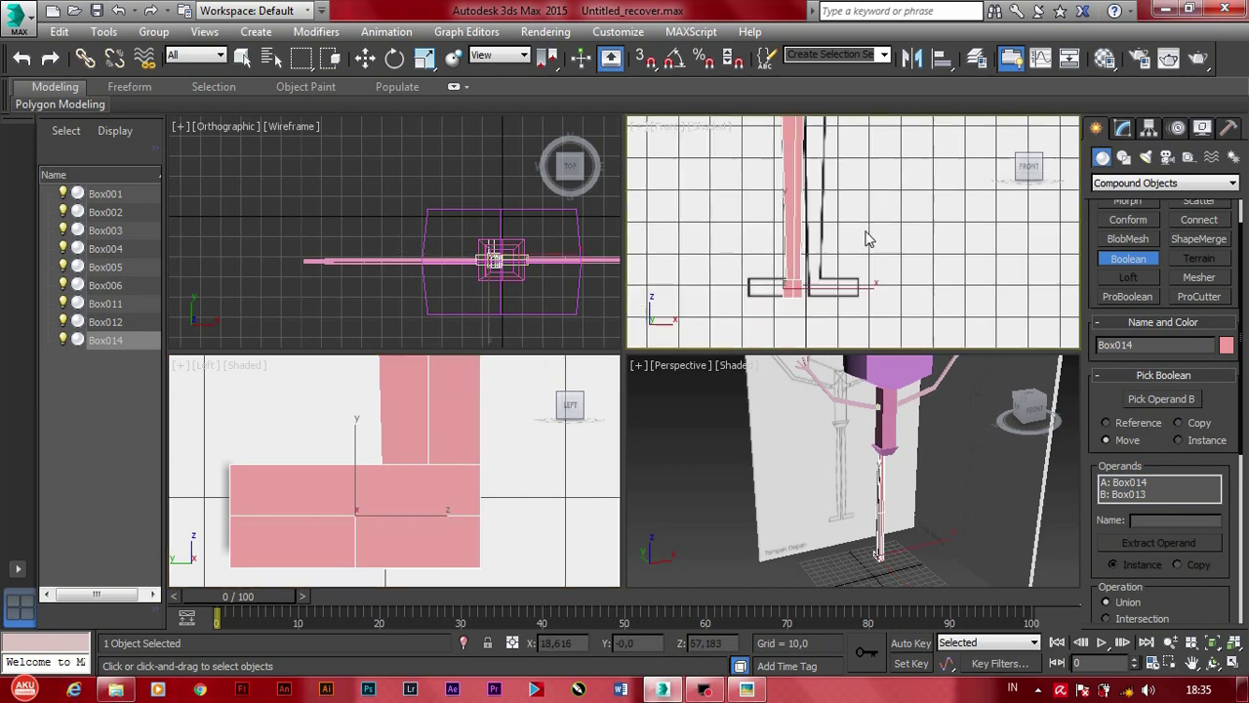
Step: Shift-drag the merged leg along X to copy it as Box015
key("w")
mouse_move(781, 219)
middle_mouse_down()
mouse_move(815, 219)
mouse_move(815, 201)
middle_mouse_up()
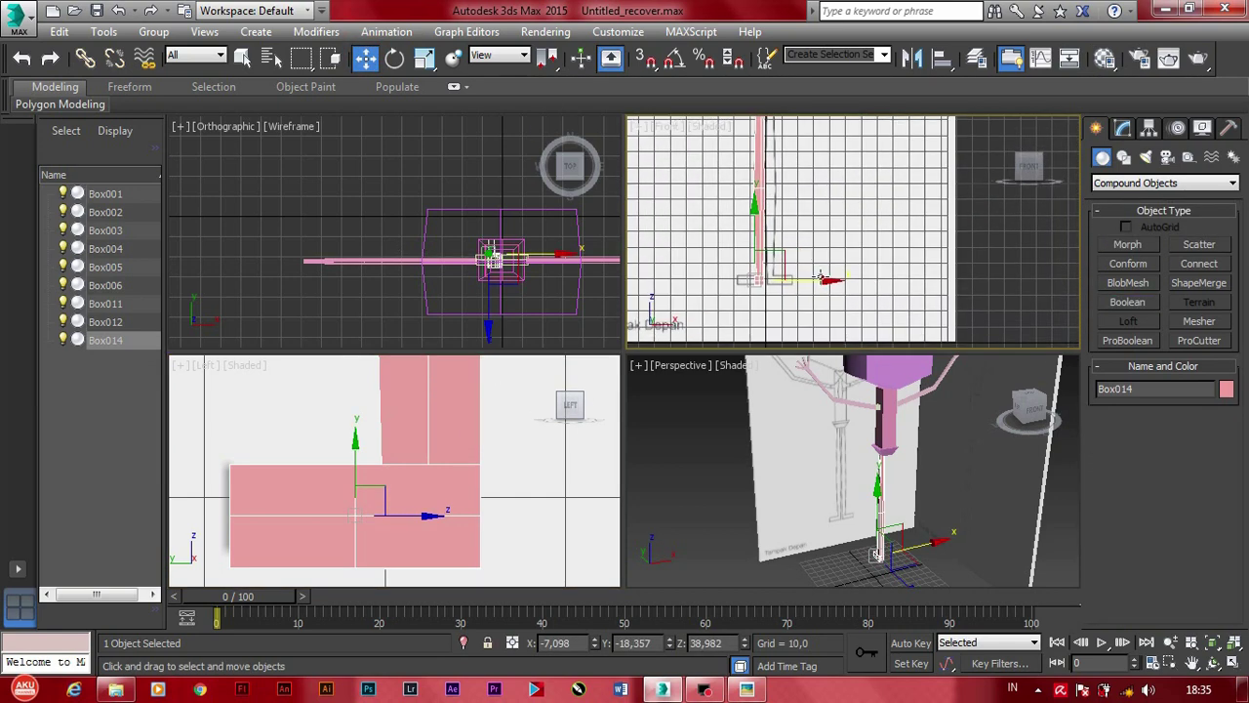
left_click_drag(828, 282, 841, 282, "shift")
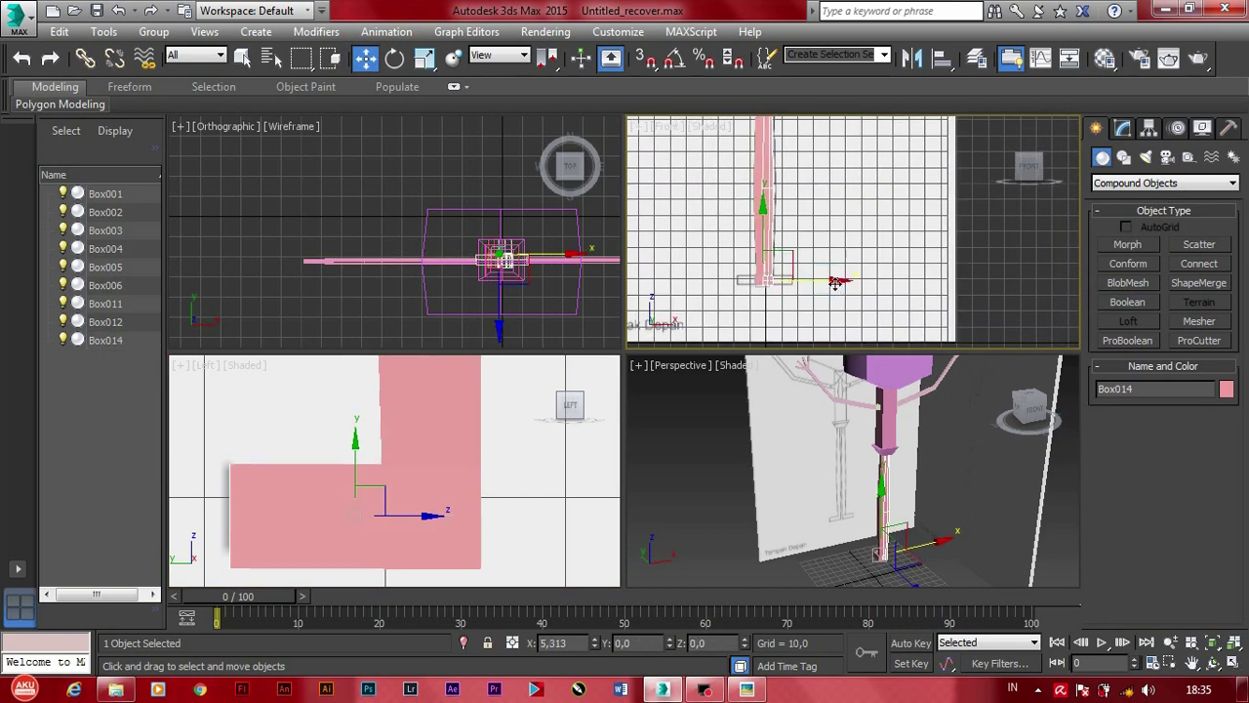
key("Return")
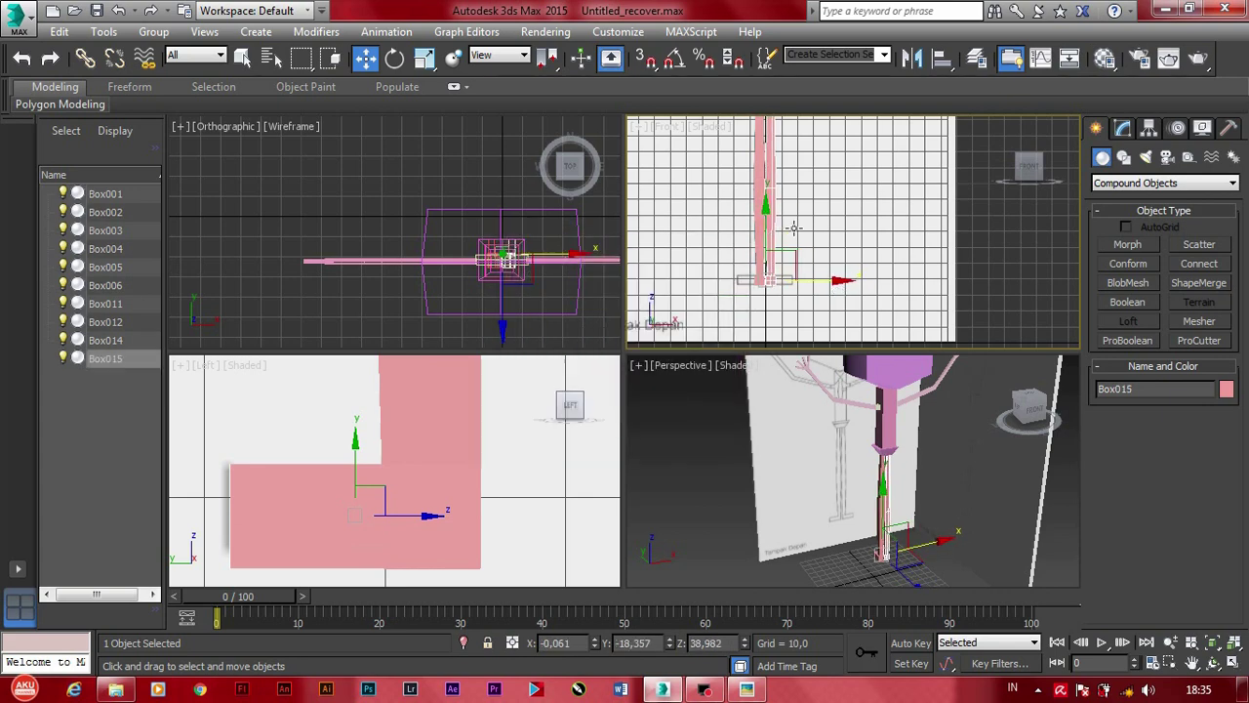
Step: Select Box001 and the copied leg Box015 to check the legs
scroll(811, 277, "up", 3)
left_click(763, 282)
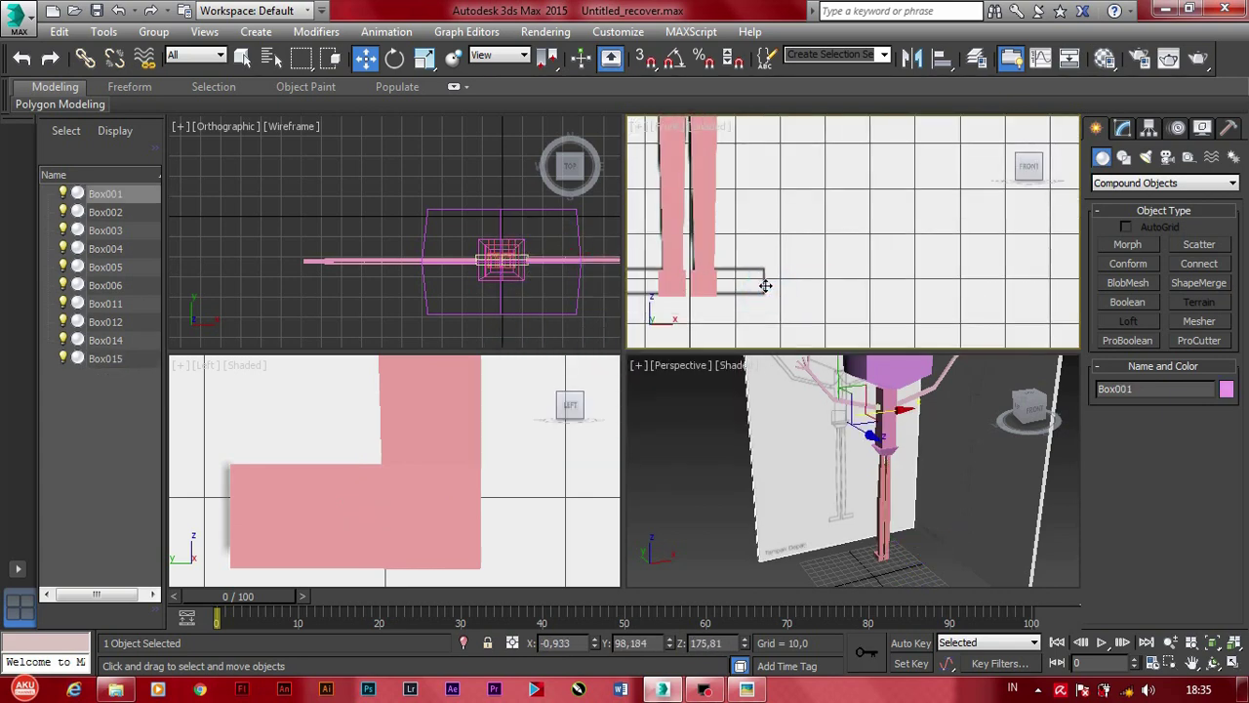
left_click(759, 282)
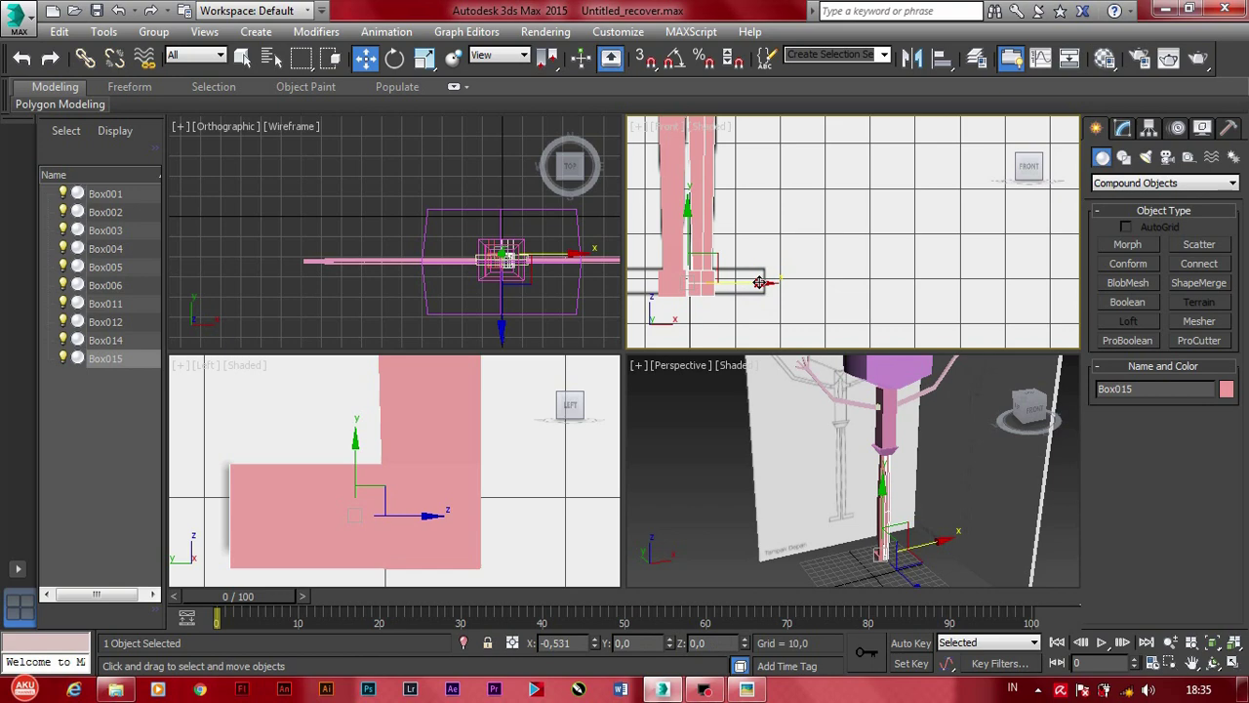
left_click(759, 282)
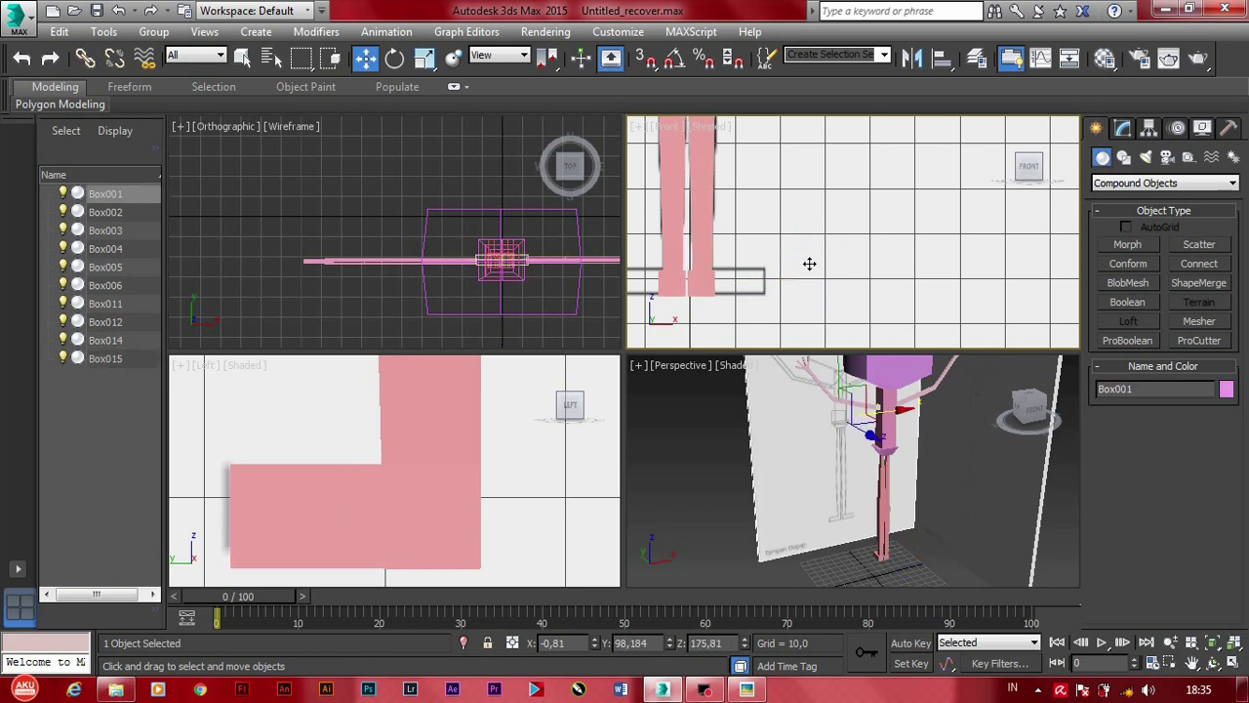
Step: Zoom the Front view out and back in to frame the hat area
scroll(811, 248, "down", 2)
scroll(809, 246, "down", 2)
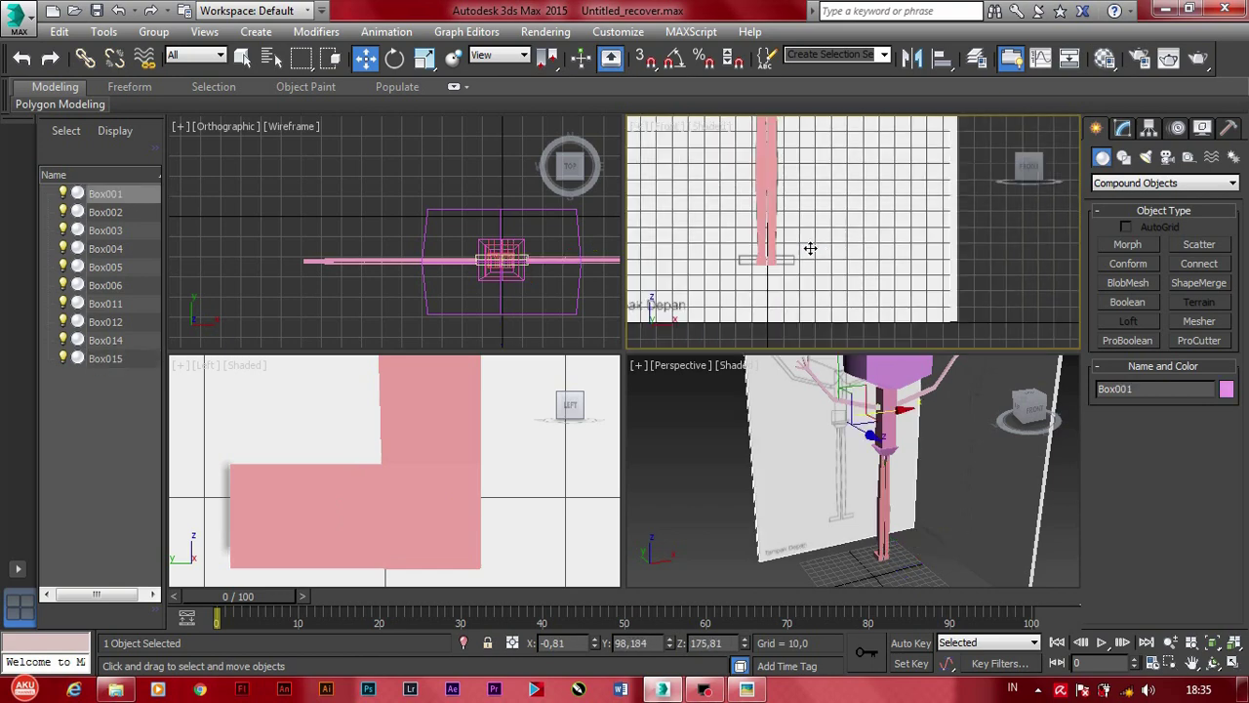
scroll(809, 254, "down", 2)
scroll(800, 254, "down", 1)
scroll(792, 254, "down", 1)
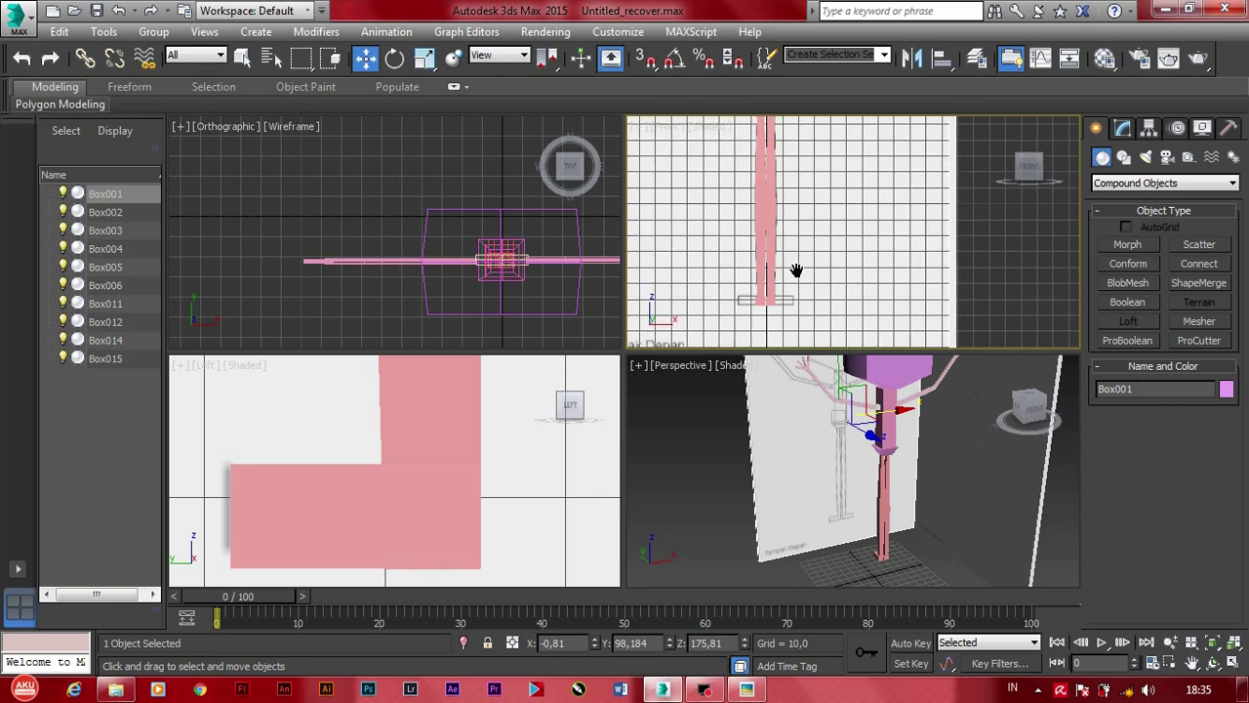
scroll(788, 219, "down", 1)
scroll(785, 210, "down", 1)
scroll(783, 208, "up", 1)
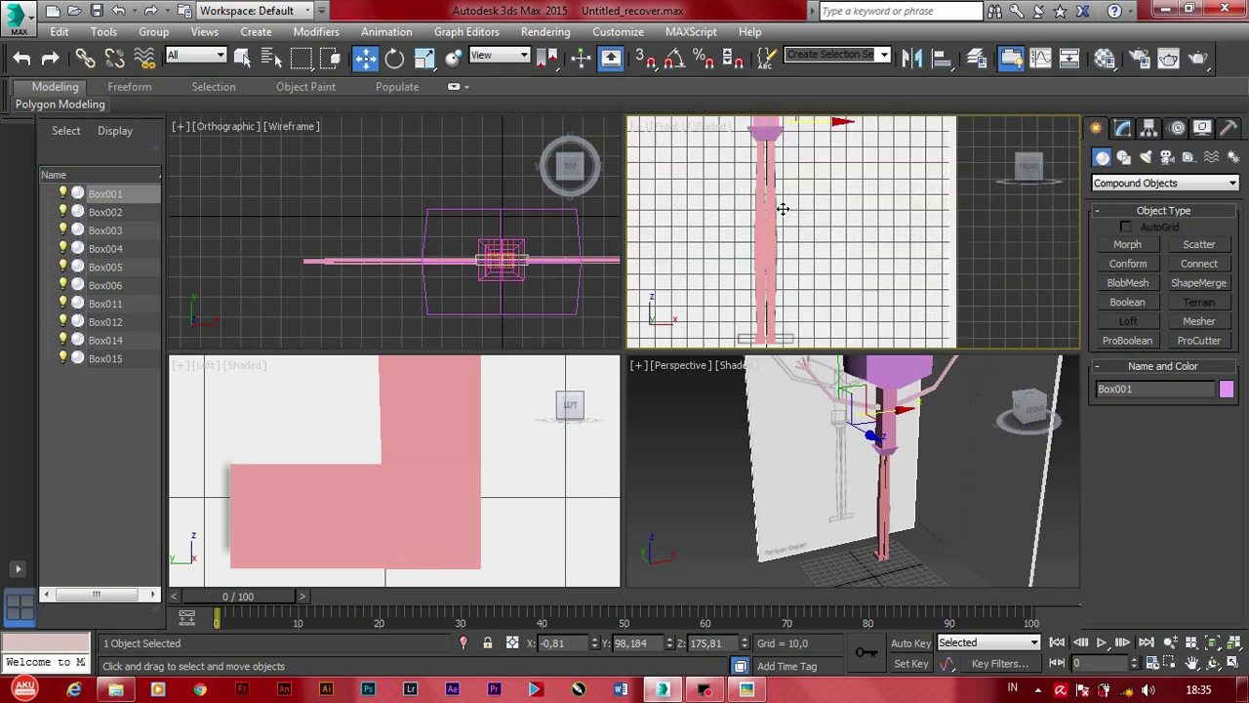
scroll(805, 213, "up", 1)
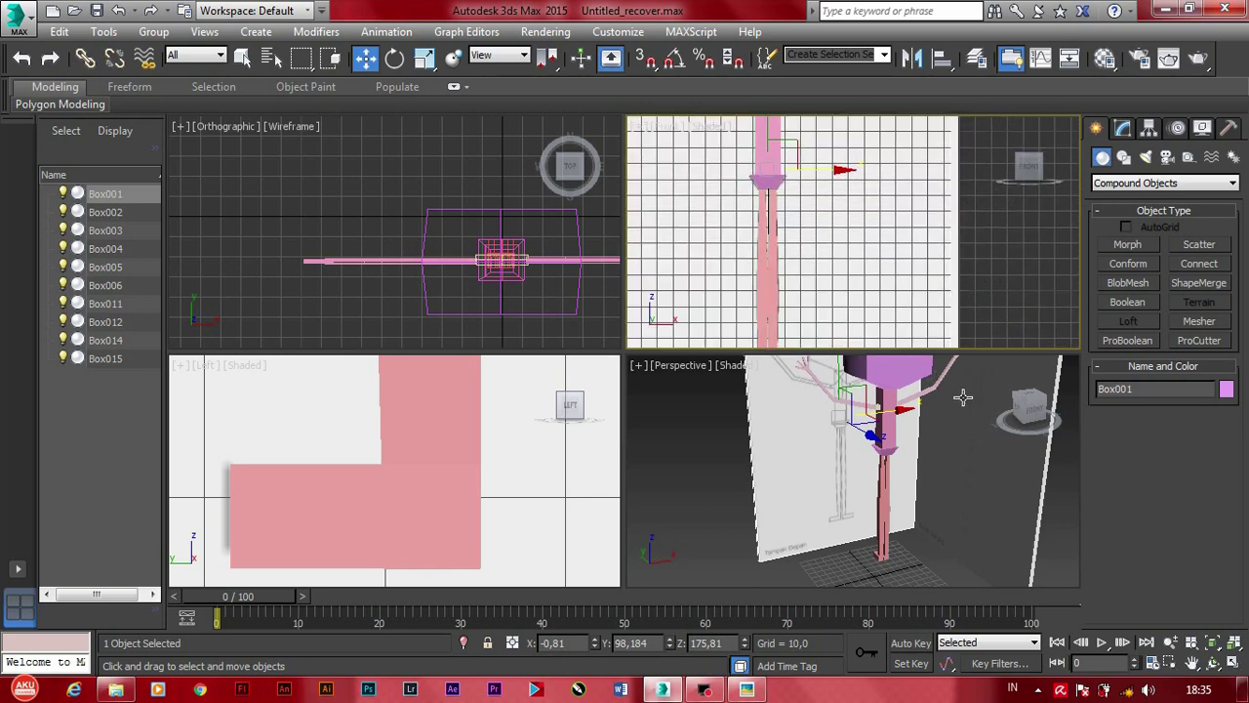
scroll(754, 200, "up", 2)
scroll(764, 215, "up", 2)
scroll(773, 232, "up", 2)
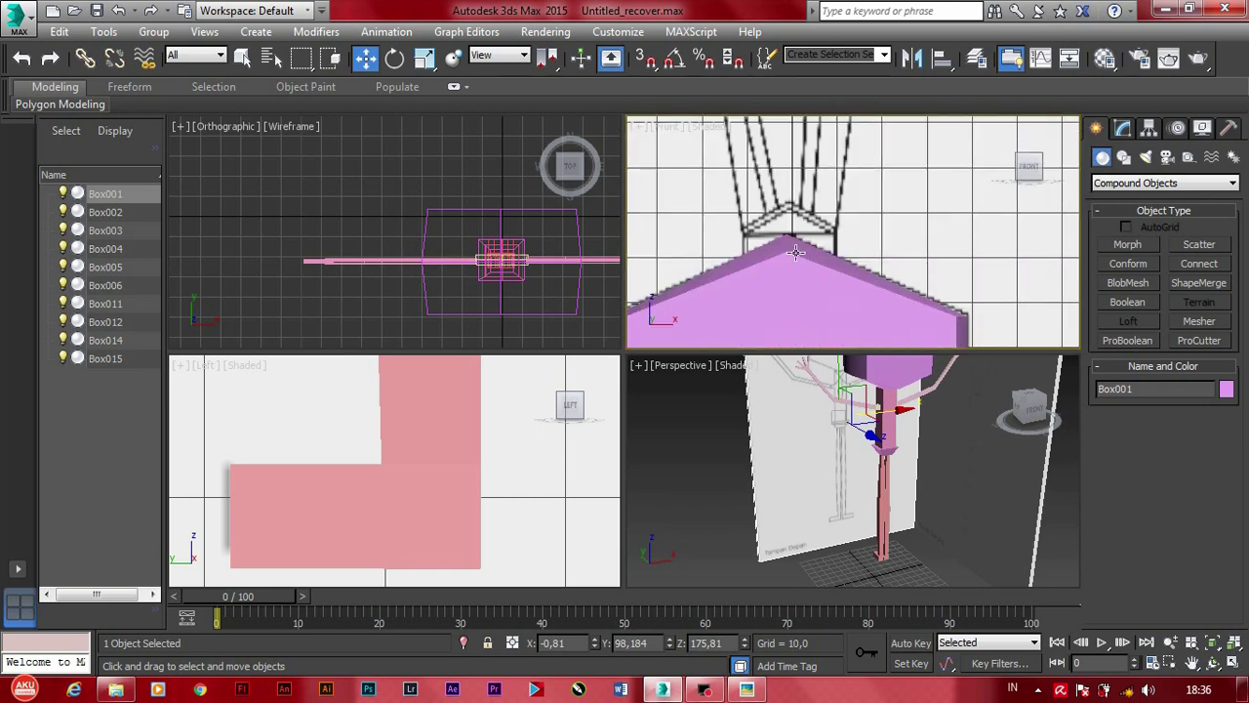
scroll(783, 254, "up", 2)
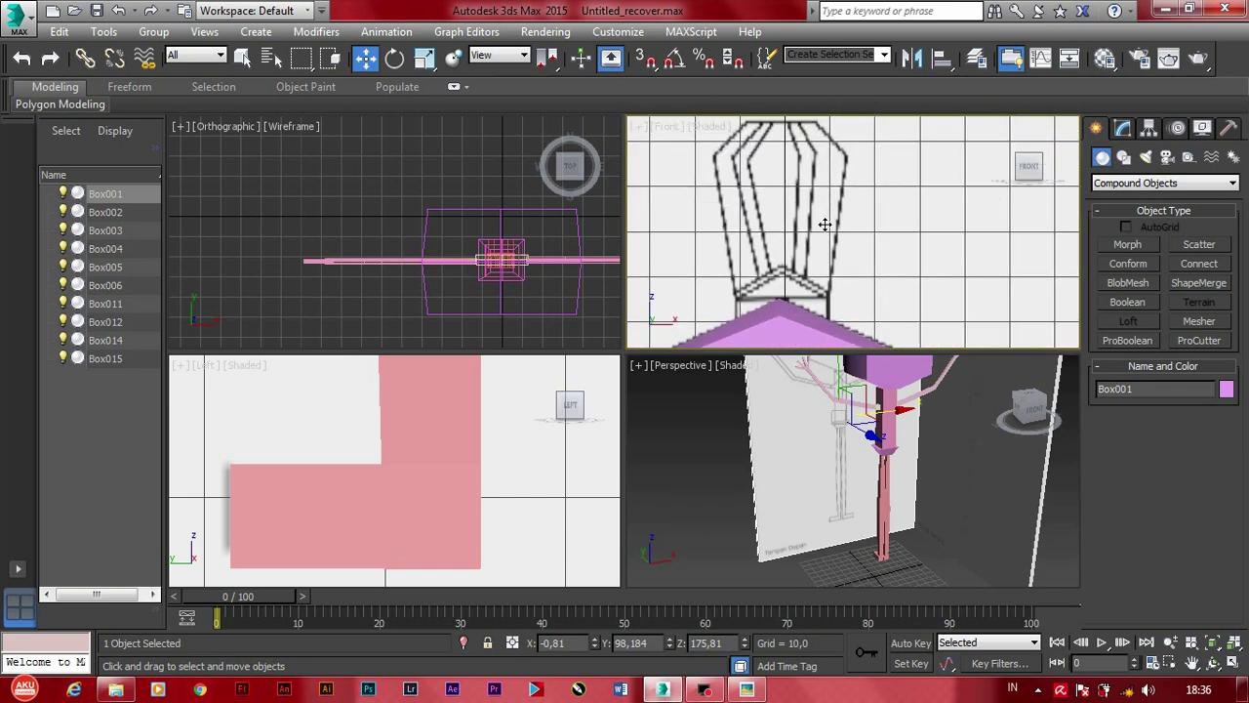
Step: Create a flat Standard Primitives box, Box016, on top of the pink torso at the hat's base
left_click(1133, 185)
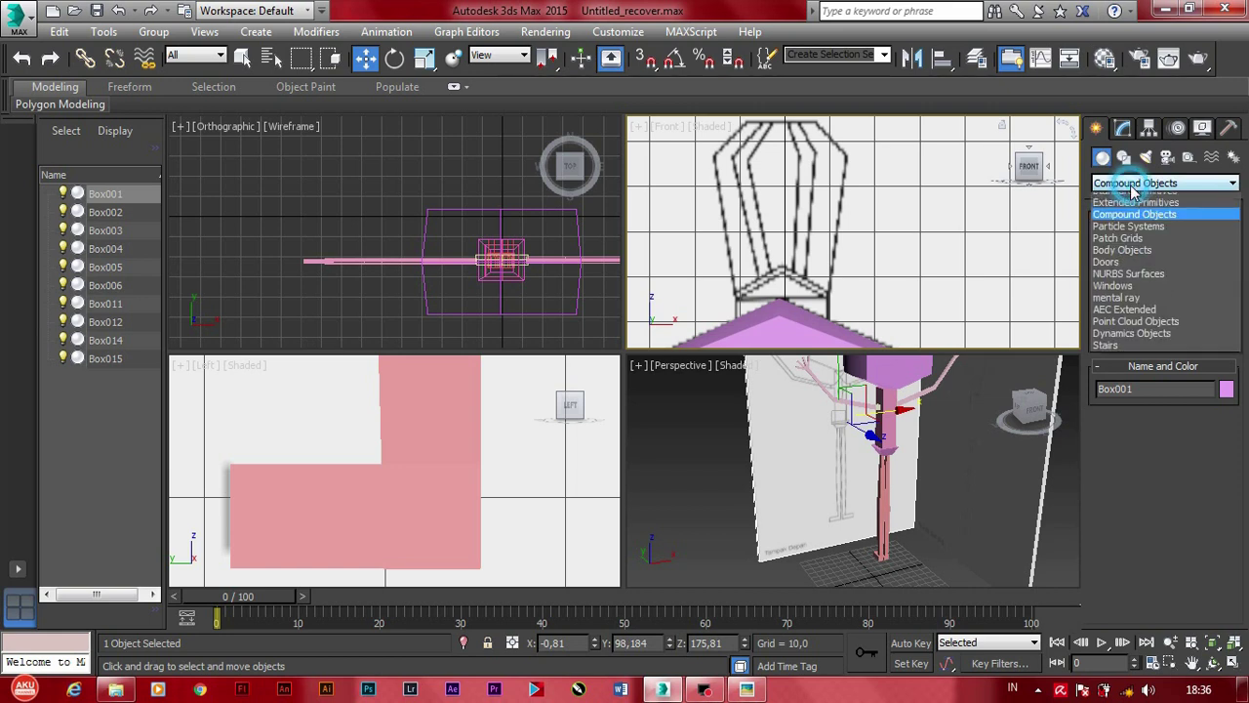
left_click(1132, 195)
left_click(1129, 245)
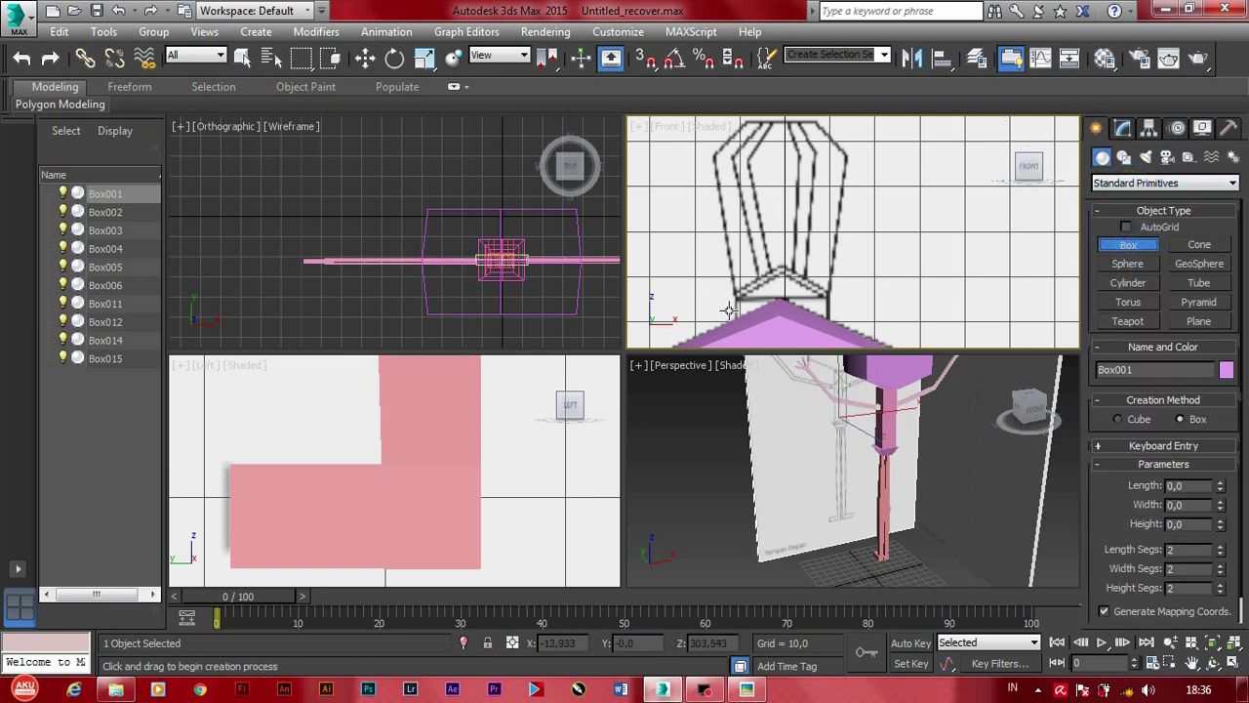
left_click_drag(734, 322, 827, 291)
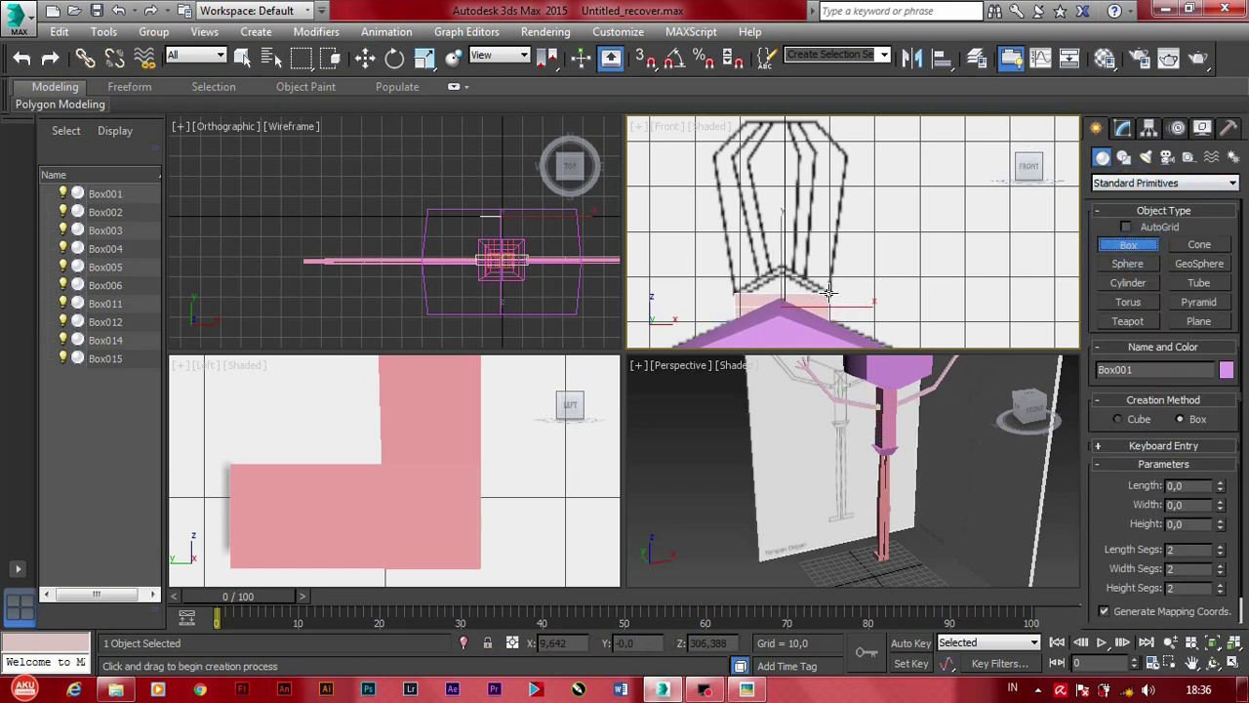
left_click(828, 291)
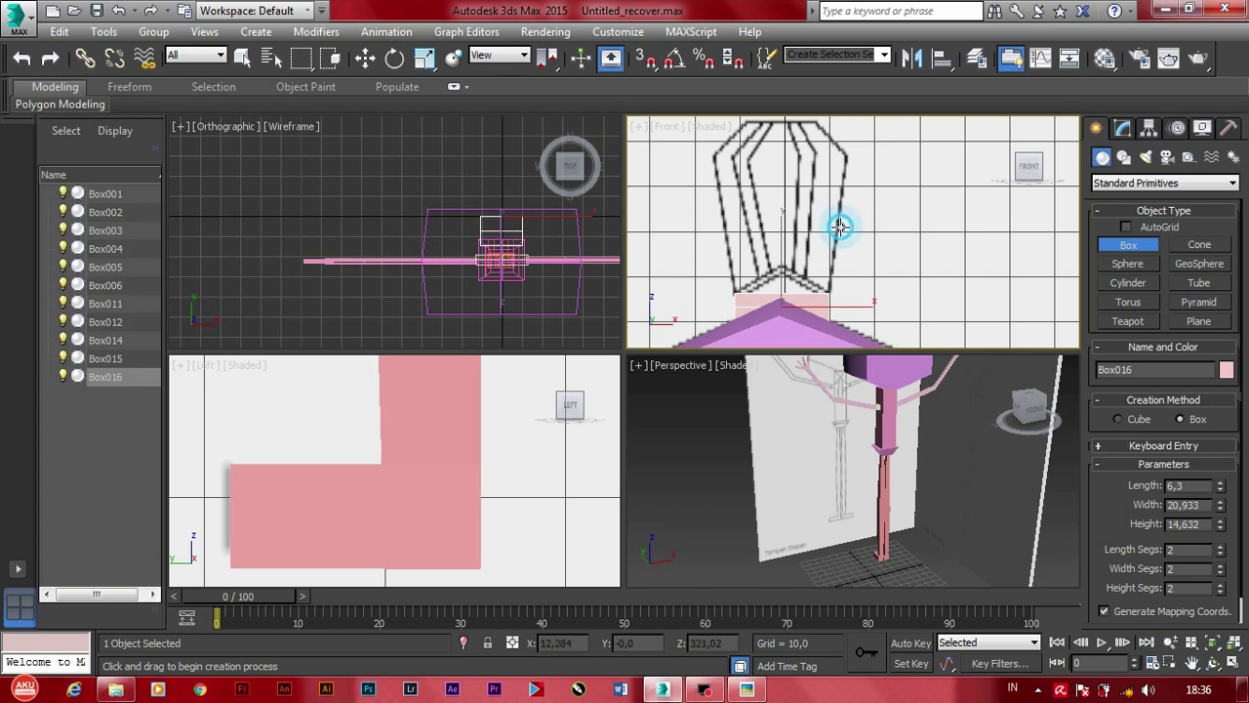
scroll(413, 546, "down", 3)
scroll(415, 488, "down", 5)
scroll(417, 436, "down", 3)
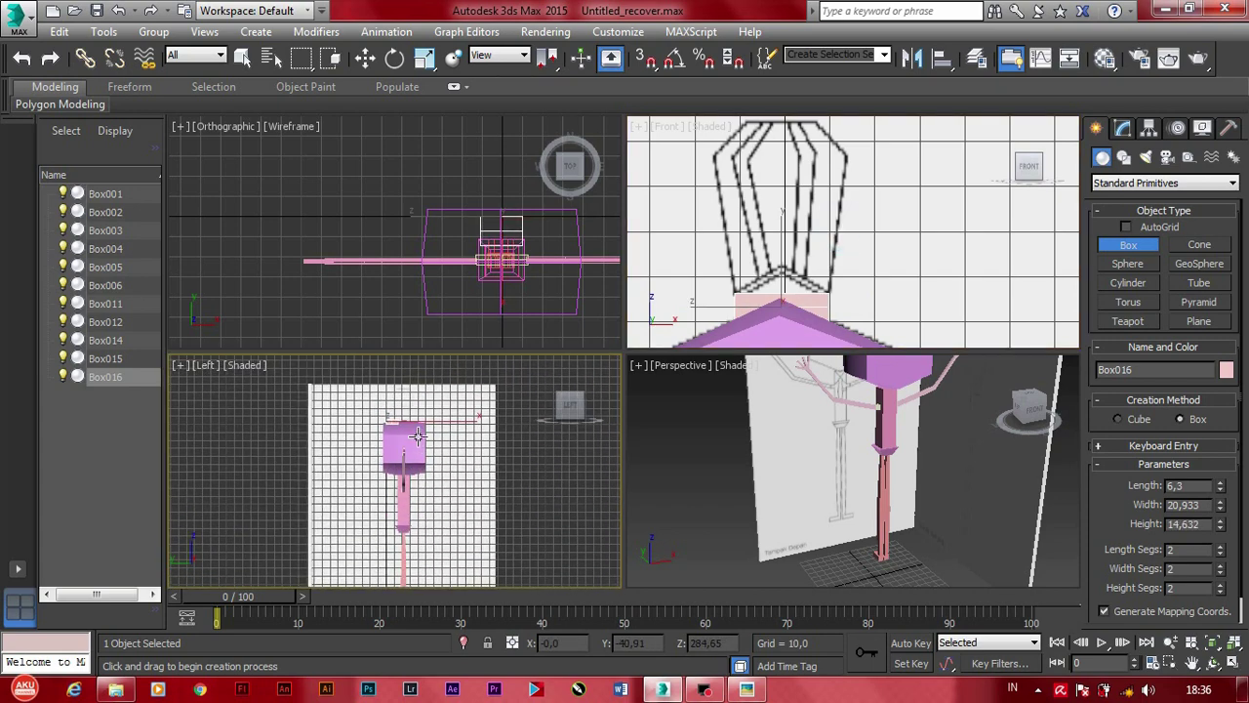
scroll(416, 436, "up", 5)
scroll(337, 479, "up", 3)
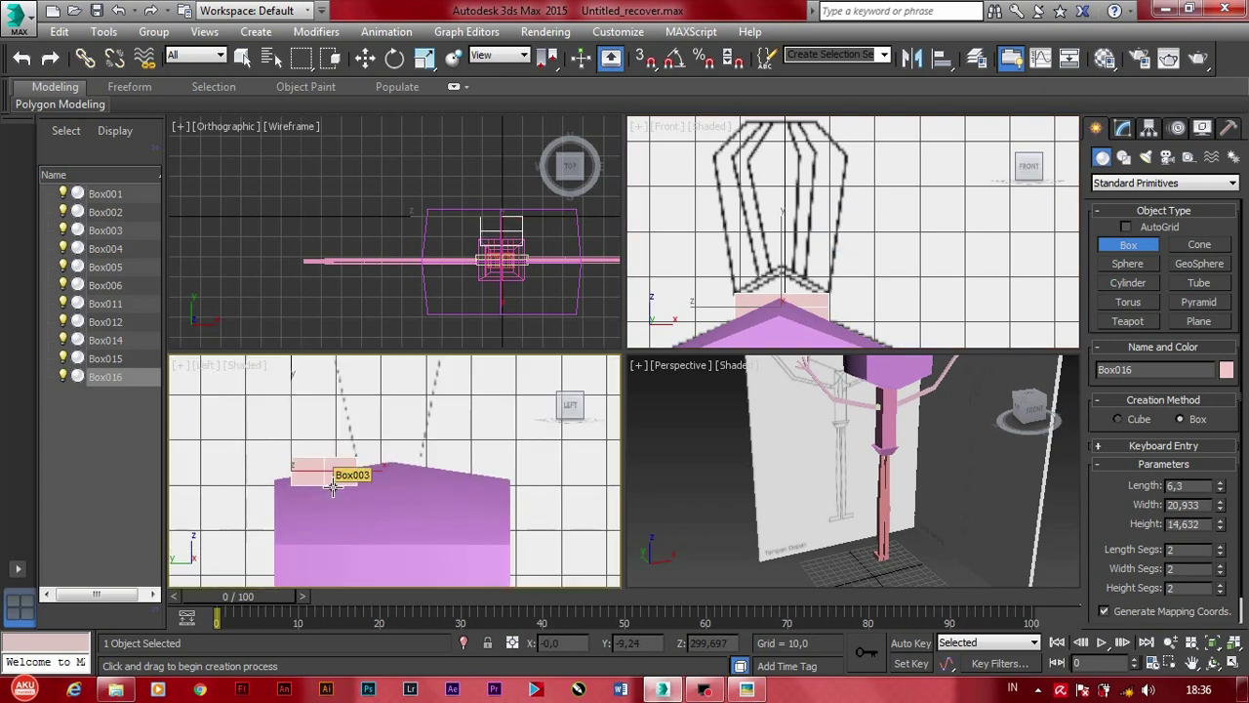
Step: Stretch Box016 wider along X with Non-uniform Scale in the Left view
left_click(424, 58)
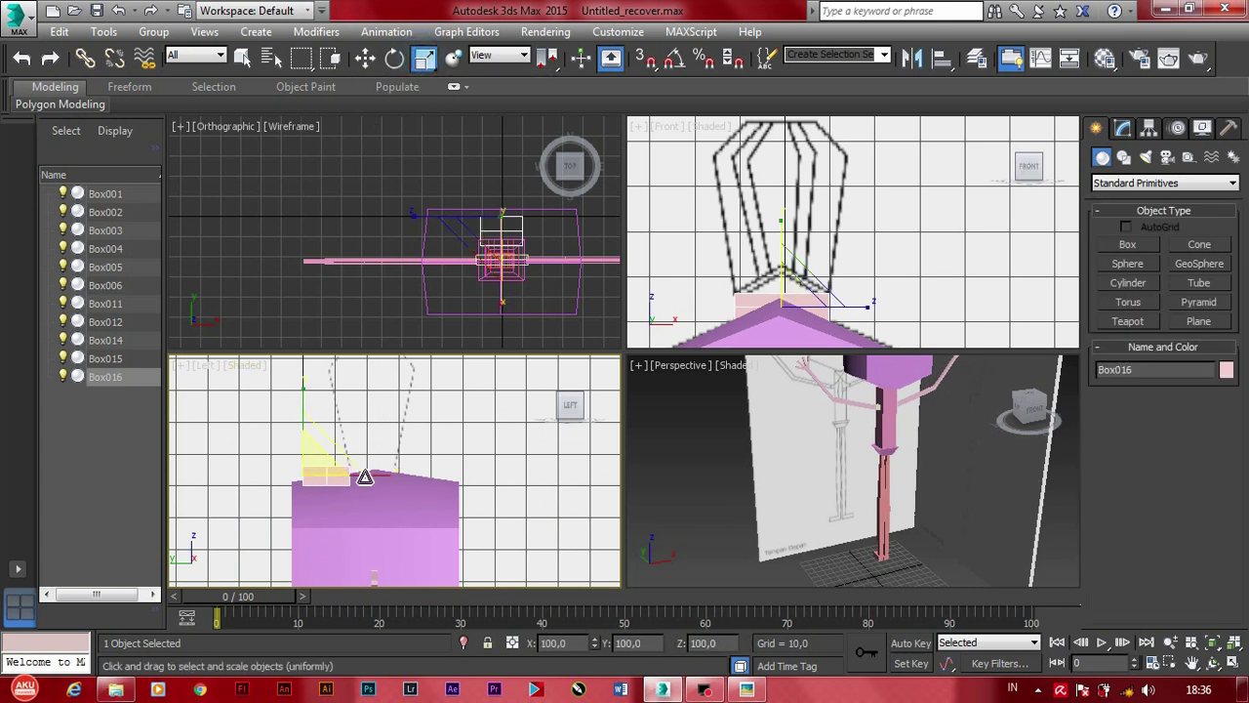
left_click_drag(383, 479, 458, 492)
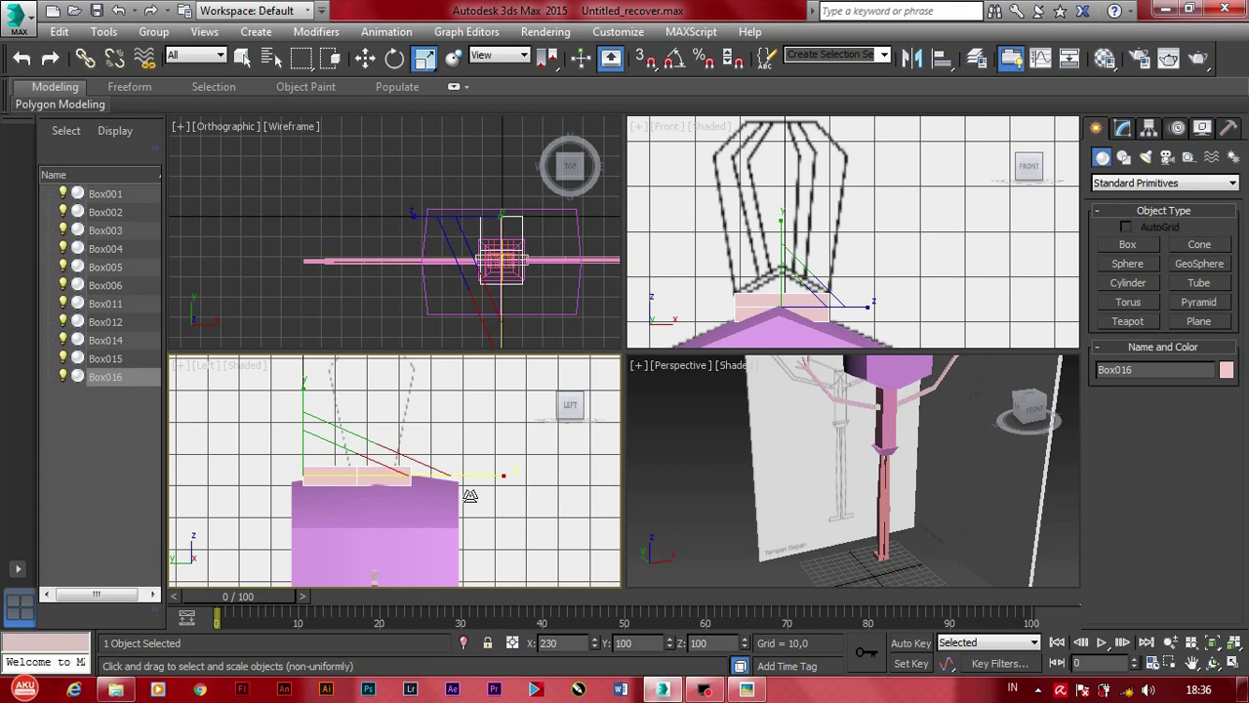
left_click_drag(469, 496, 469, 496)
left_click(323, 471)
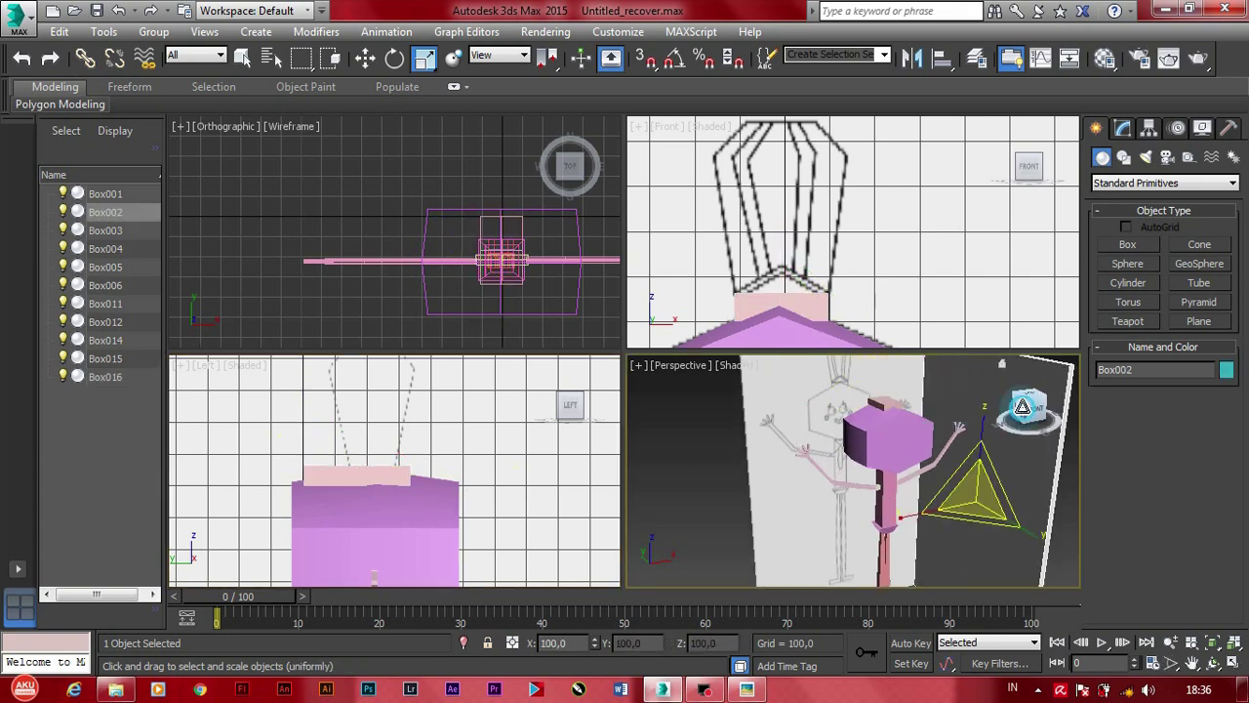
middle_click_drag(849, 468, 937, 458, "alt")
left_click(358, 475)
key("w")
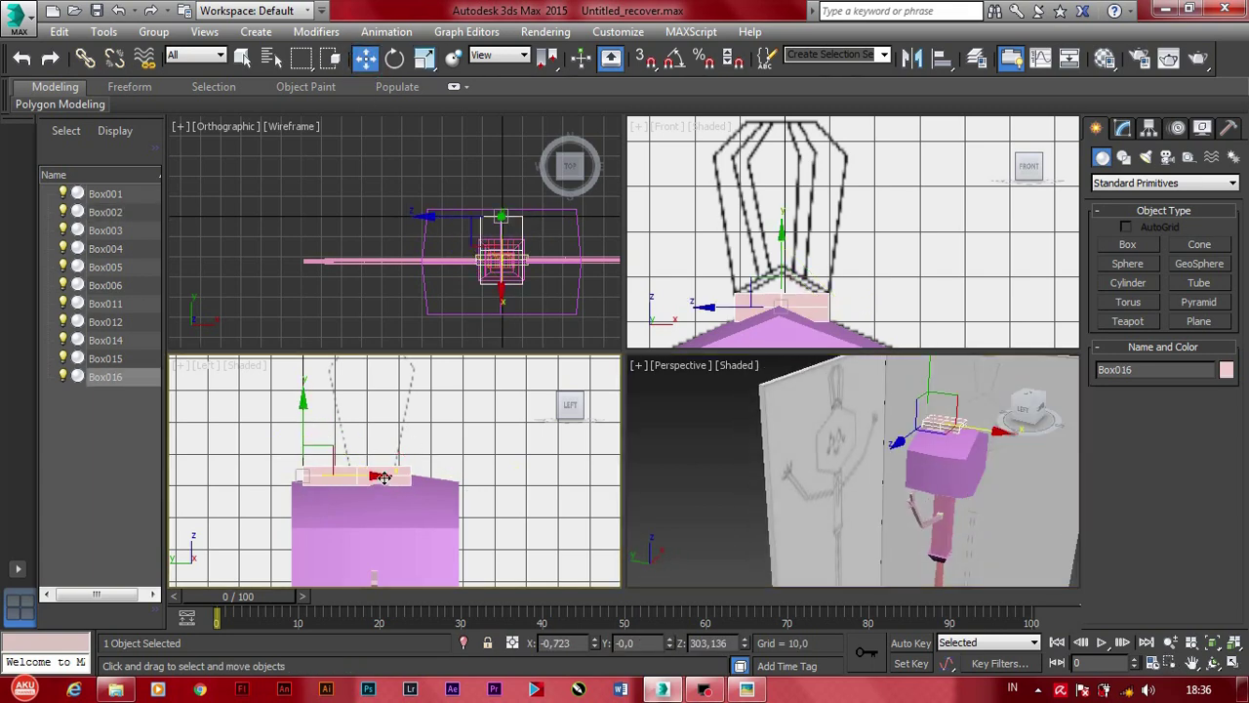
left_click(357, 476)
key("r")
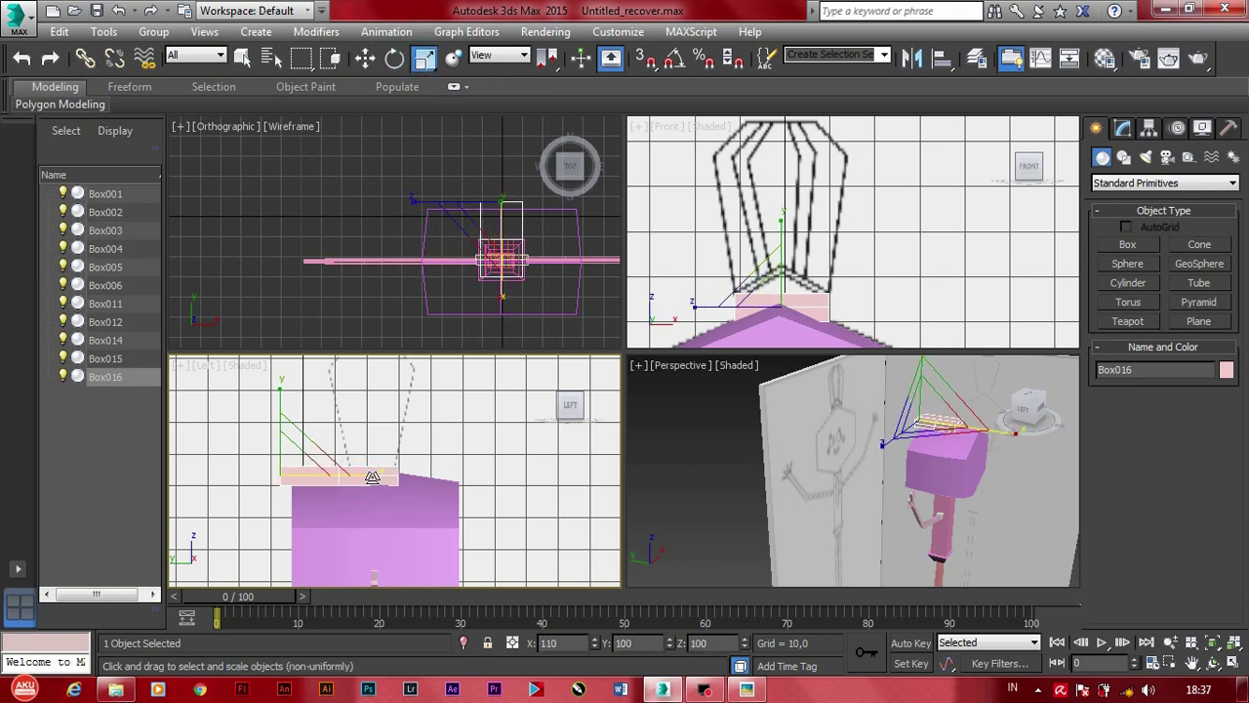
Step: Draw a tall box, Box017, in the Front viewport
left_click(1129, 245)
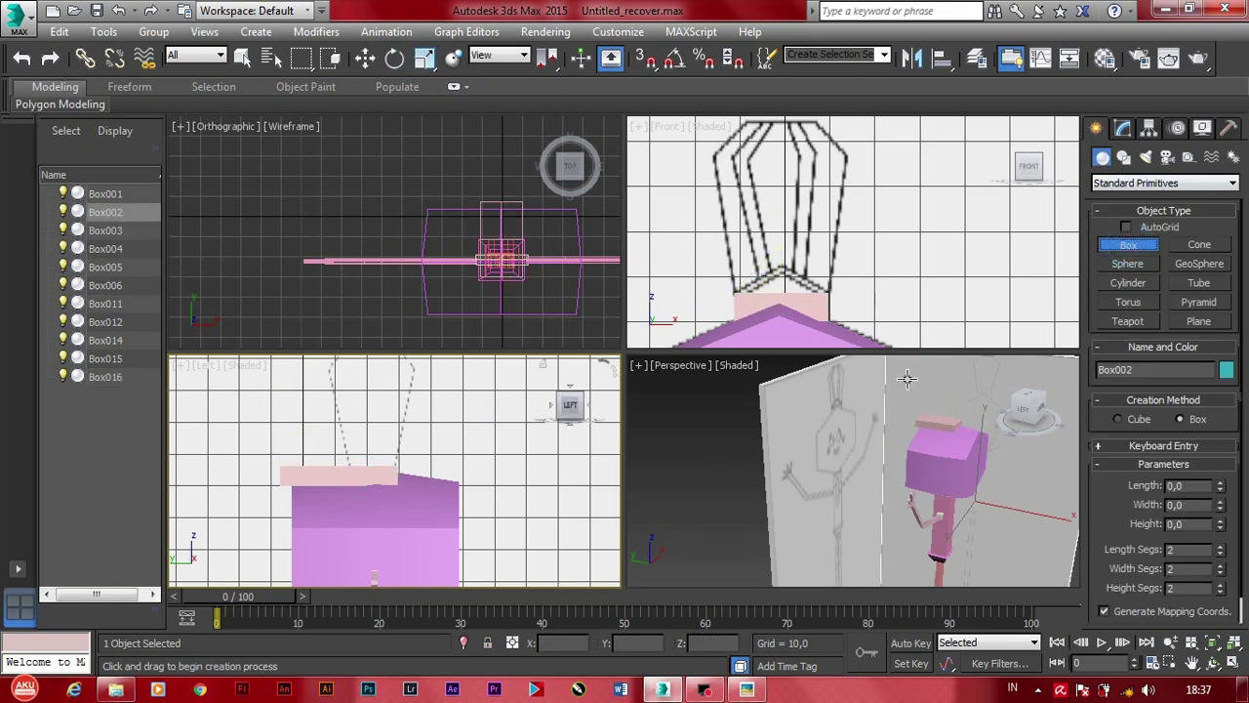
left_click_drag(743, 290, 830, 123)
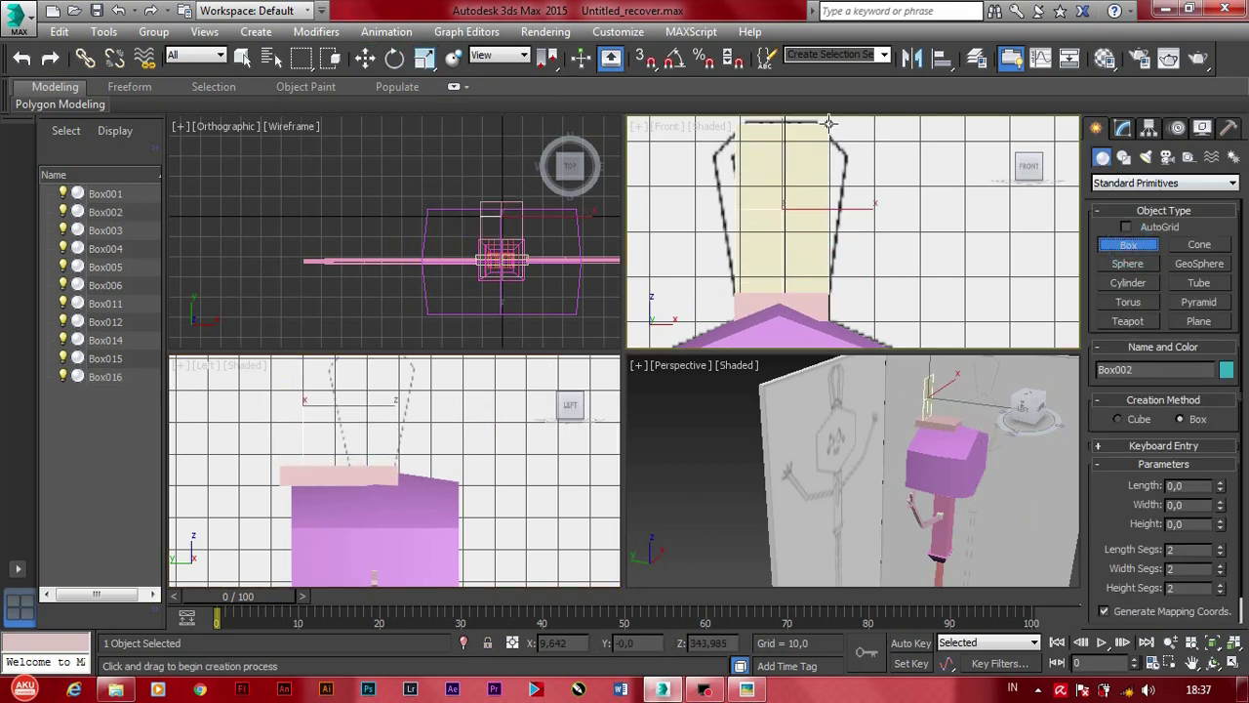
left_click_drag(825, 118, 828, 121)
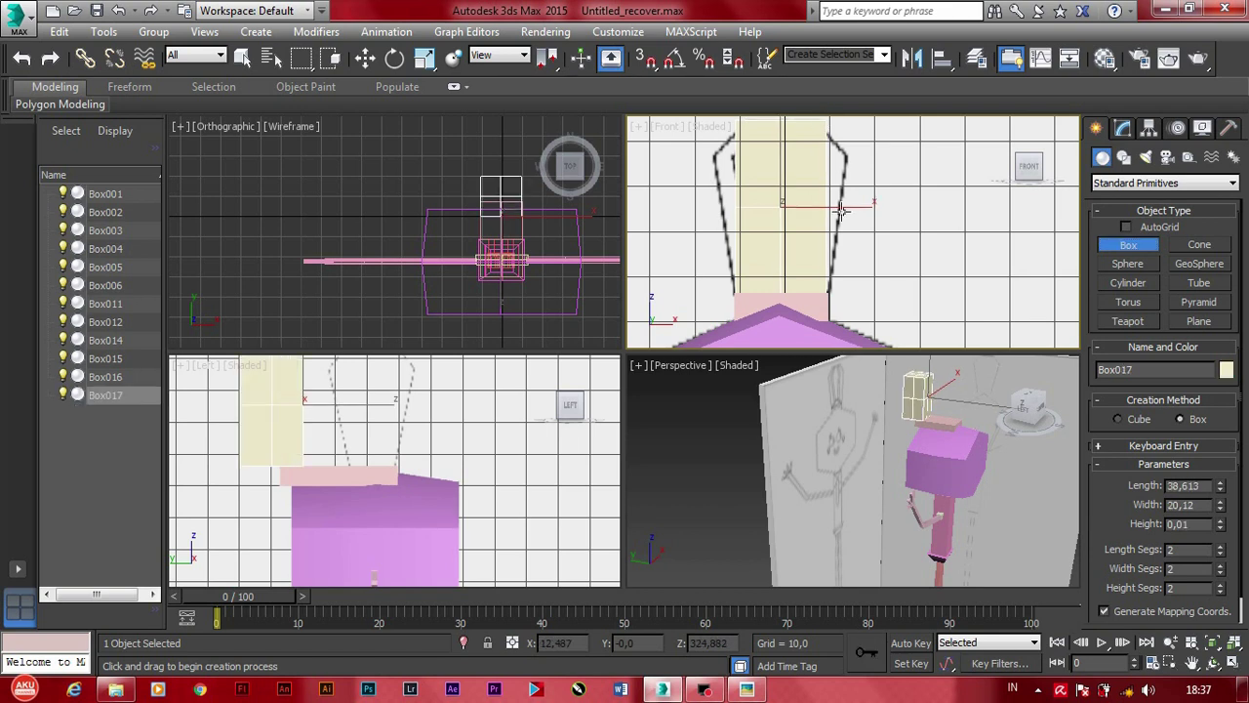
scroll(837, 220, "up", 3)
scroll(801, 278, "up", 2)
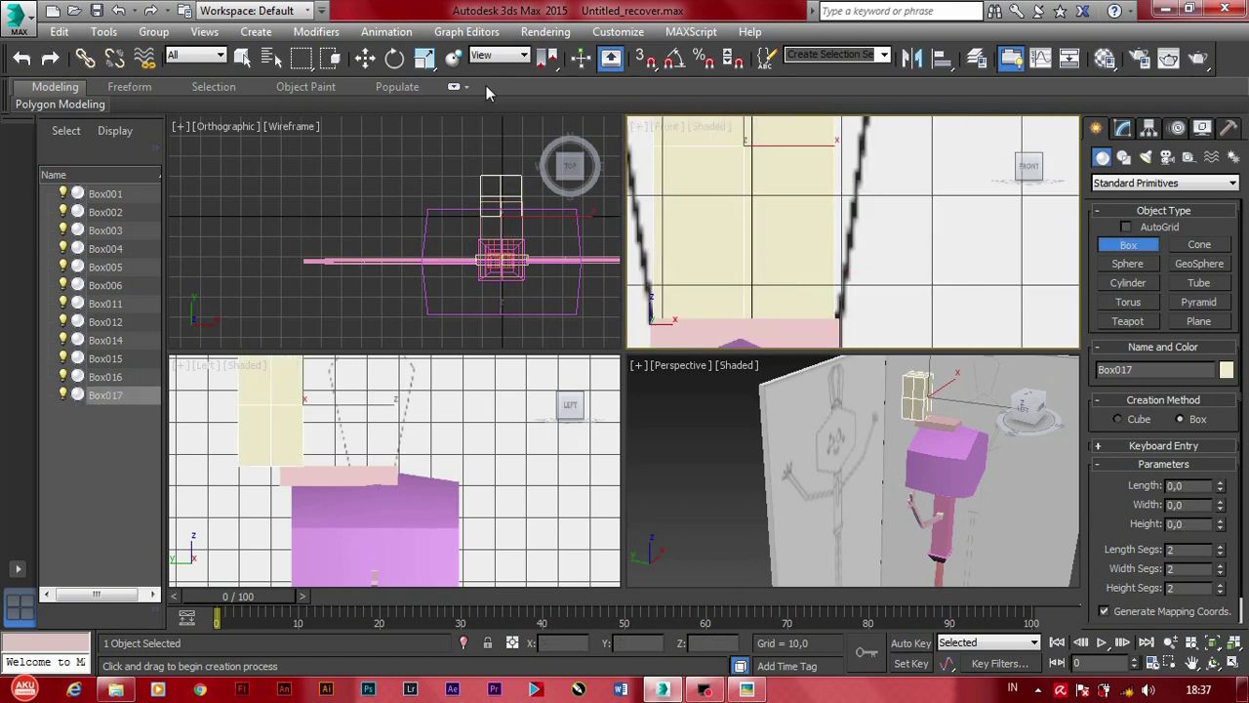
Step: Widen Box017 slightly along X and shift it sideways
key("r")
left_click_drag(828, 146, 833, 146)
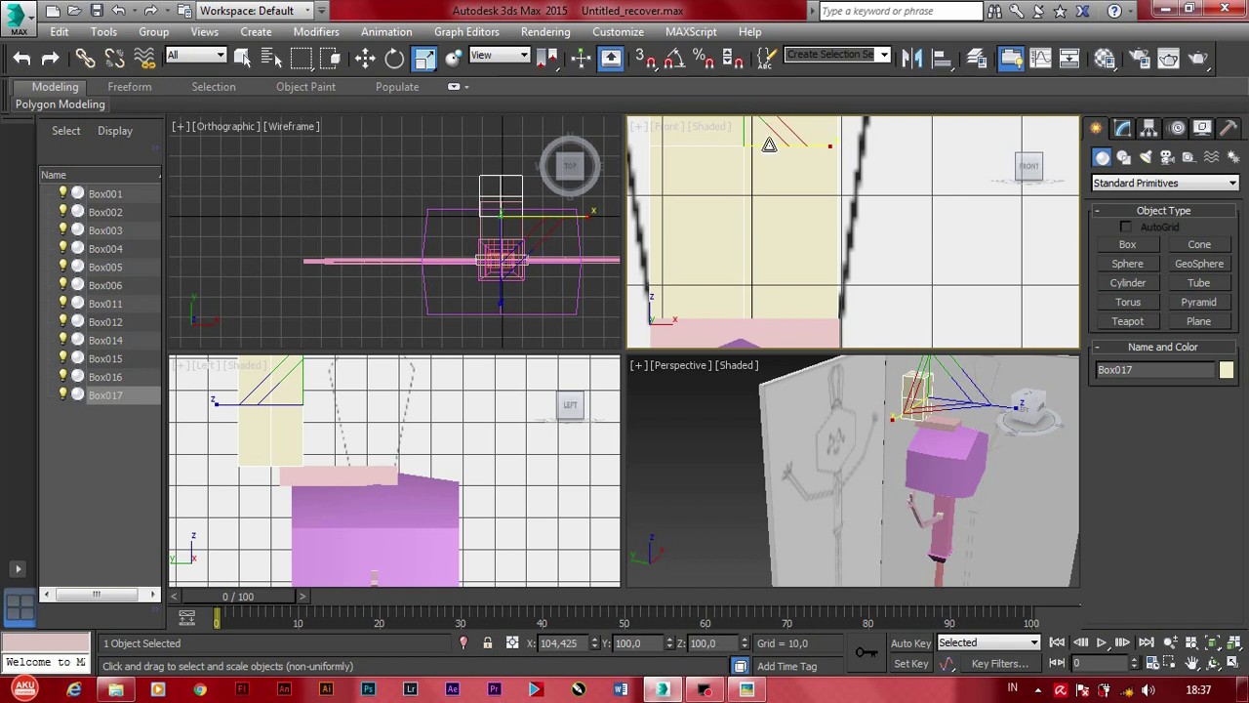
key("w")
middle_click_drag(749, 236, 795, 230)
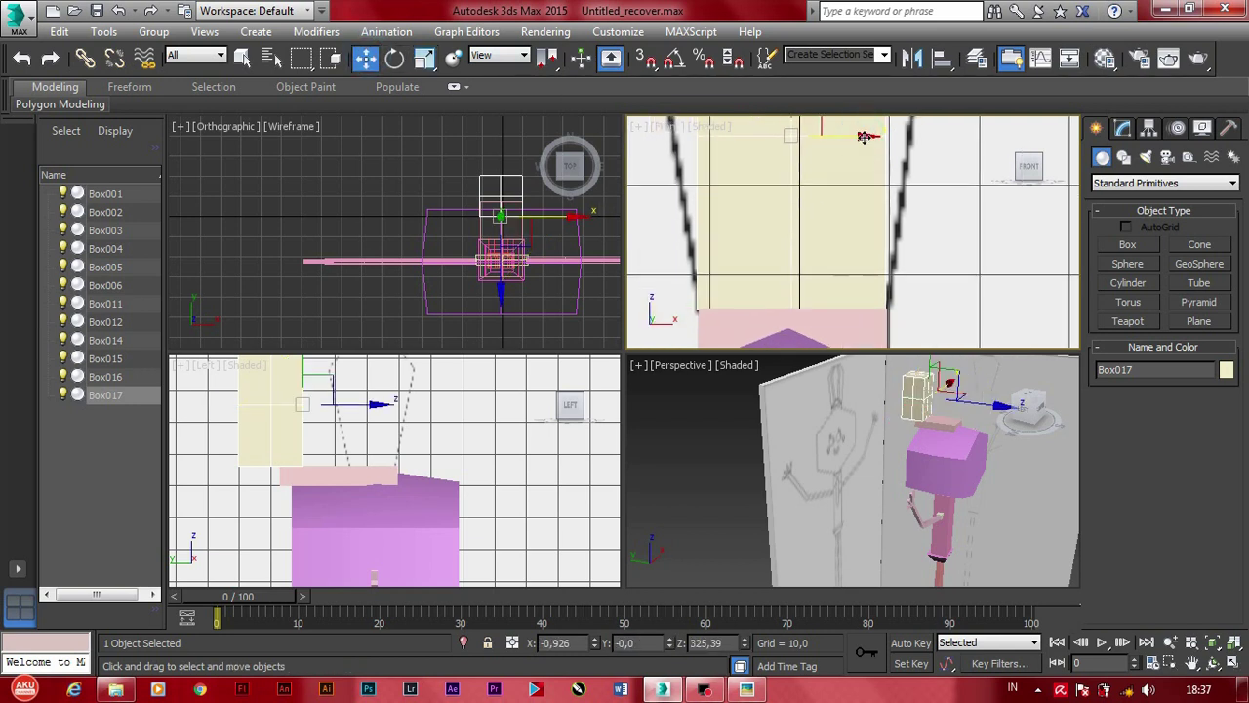
left_click_drag(864, 137, 864, 137)
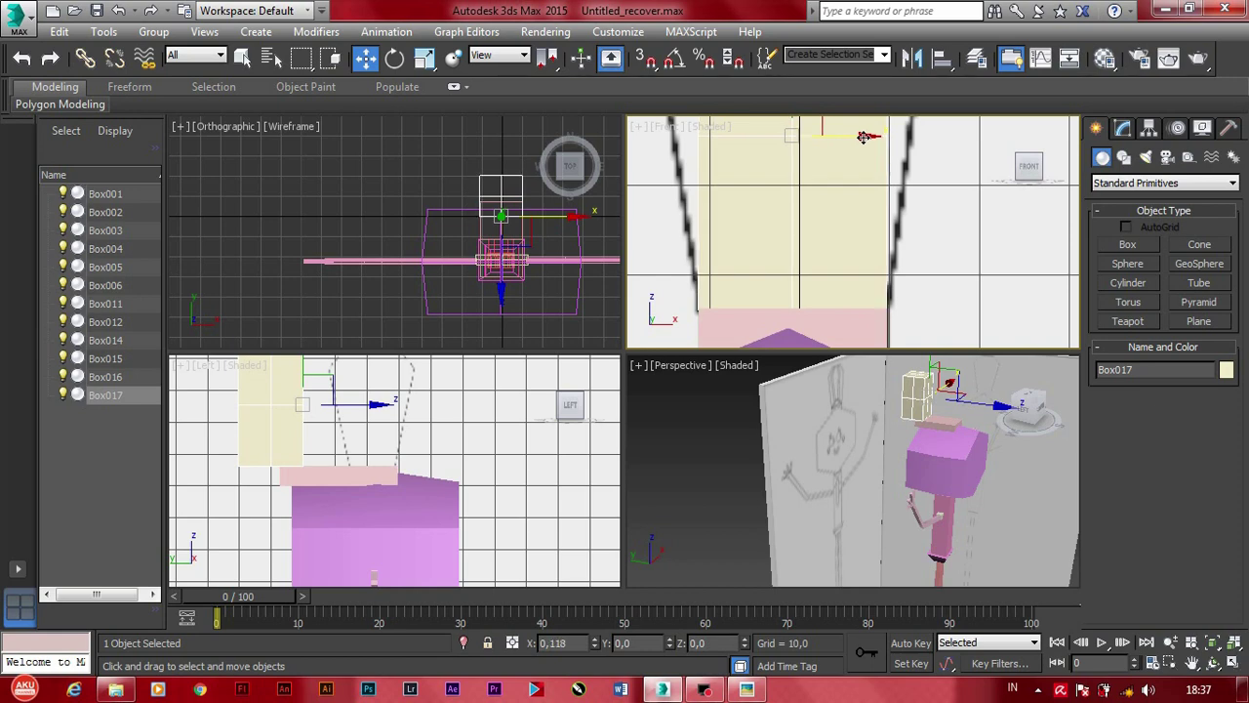
Step: Move Box017 onto the pink slab inside the sketched hat outline
scroll(817, 222, "down", 4)
scroll(817, 222, "down", 1)
middle_click_drag(285, 478, 312, 489)
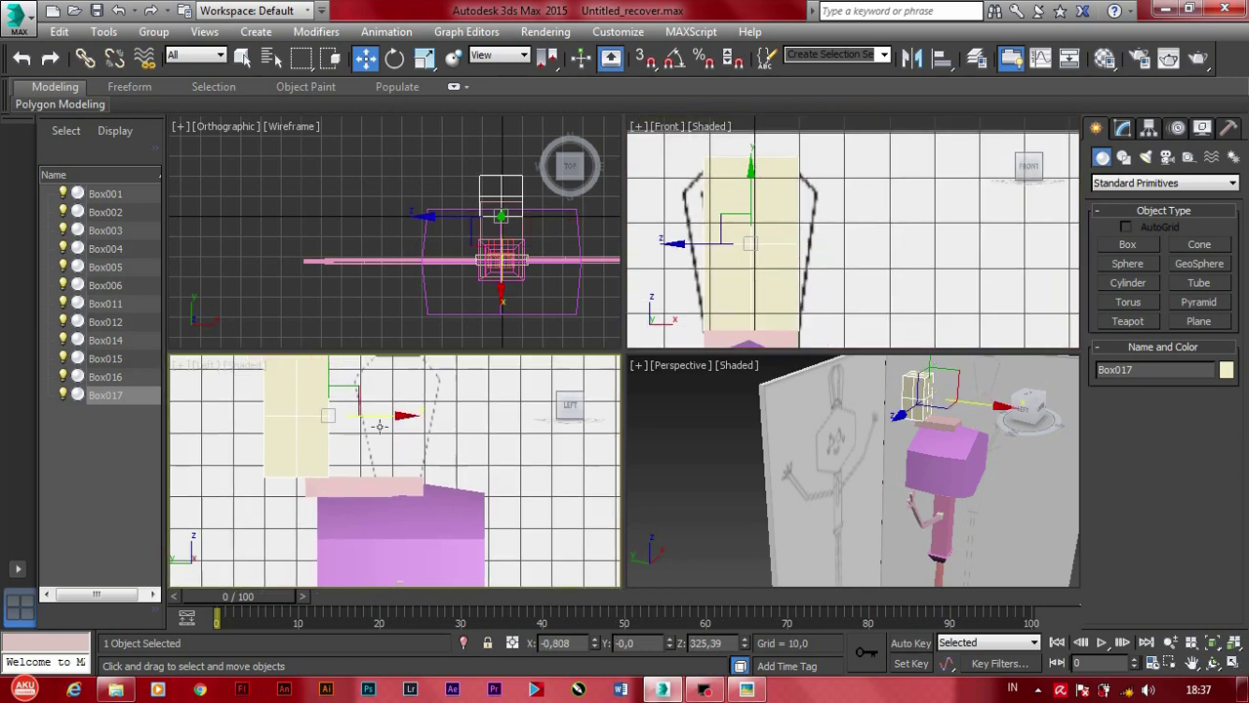
mouse_move(400, 416)
left_mouse_down()
mouse_move(497, 441)
mouse_move(496, 424)
left_mouse_up()
scroll(424, 480, "up", 1)
scroll(480, 447, "up", 2)
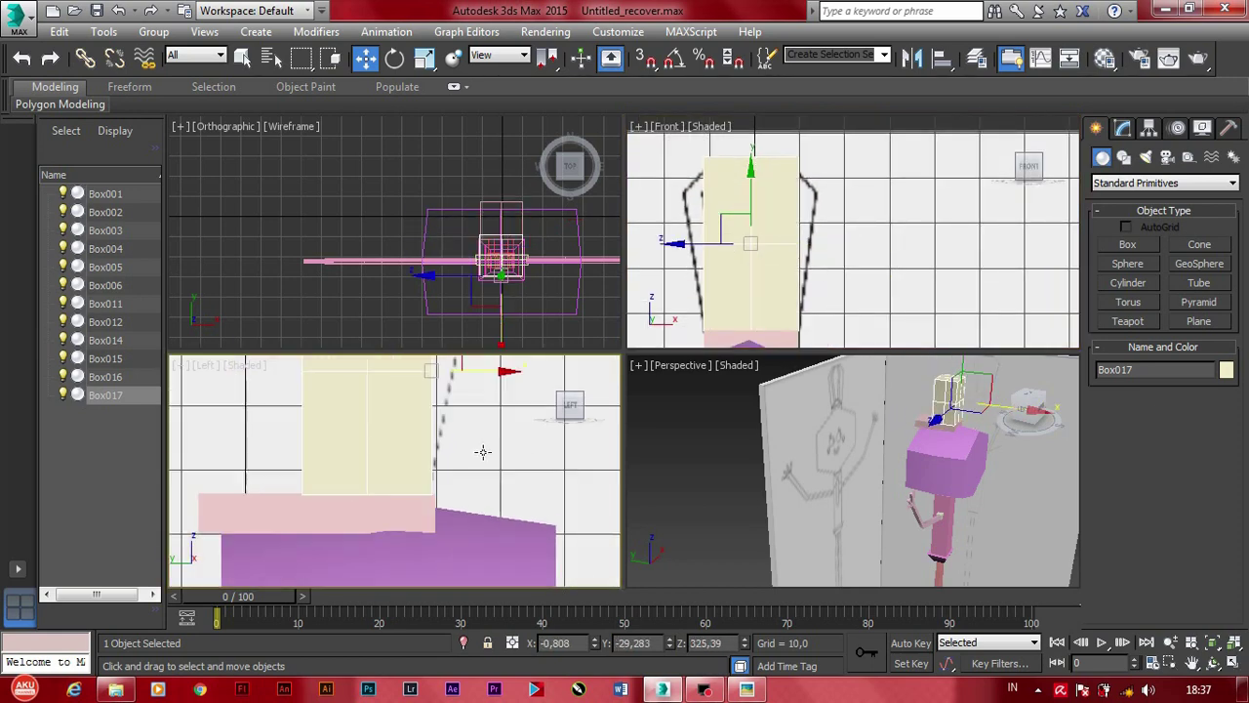
scroll(494, 377, "up", 1)
left_click(497, 376)
left_click(406, 406)
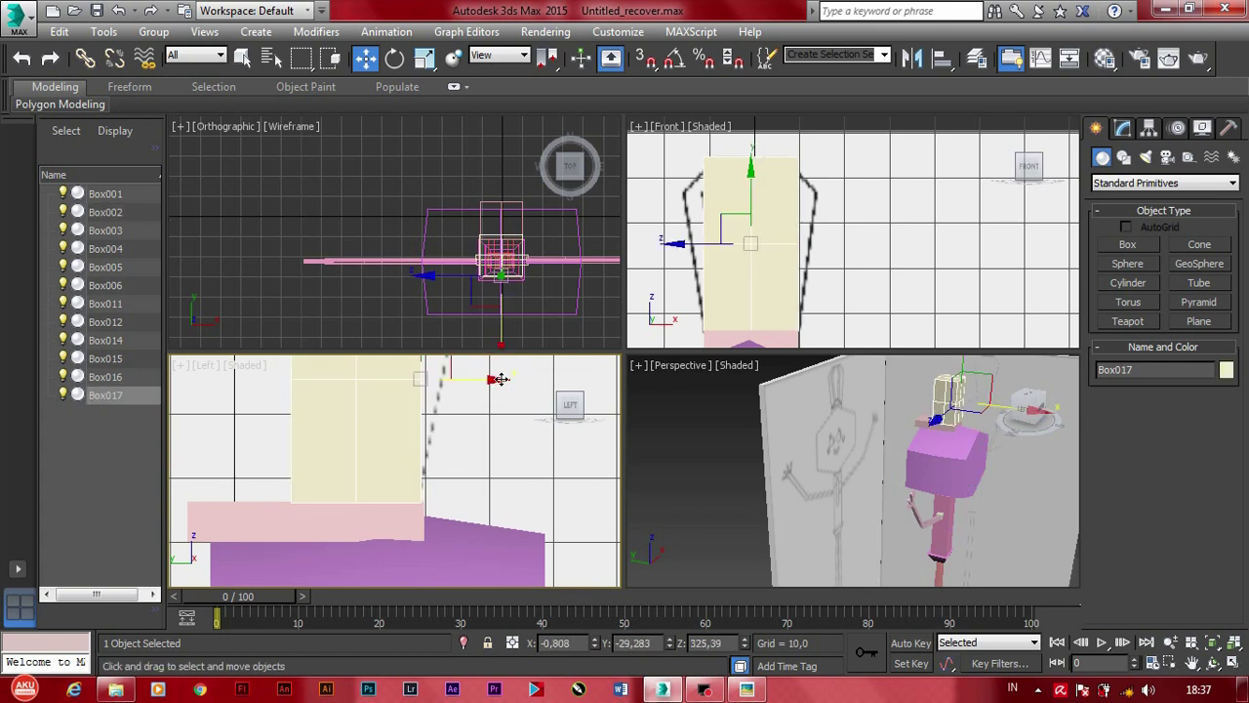
scroll(483, 441, "down", 1)
scroll(483, 441, "down", 2)
Step: Add an Edit Poly modifier to Box017 and enter Vertex mode
left_click(1123, 129)
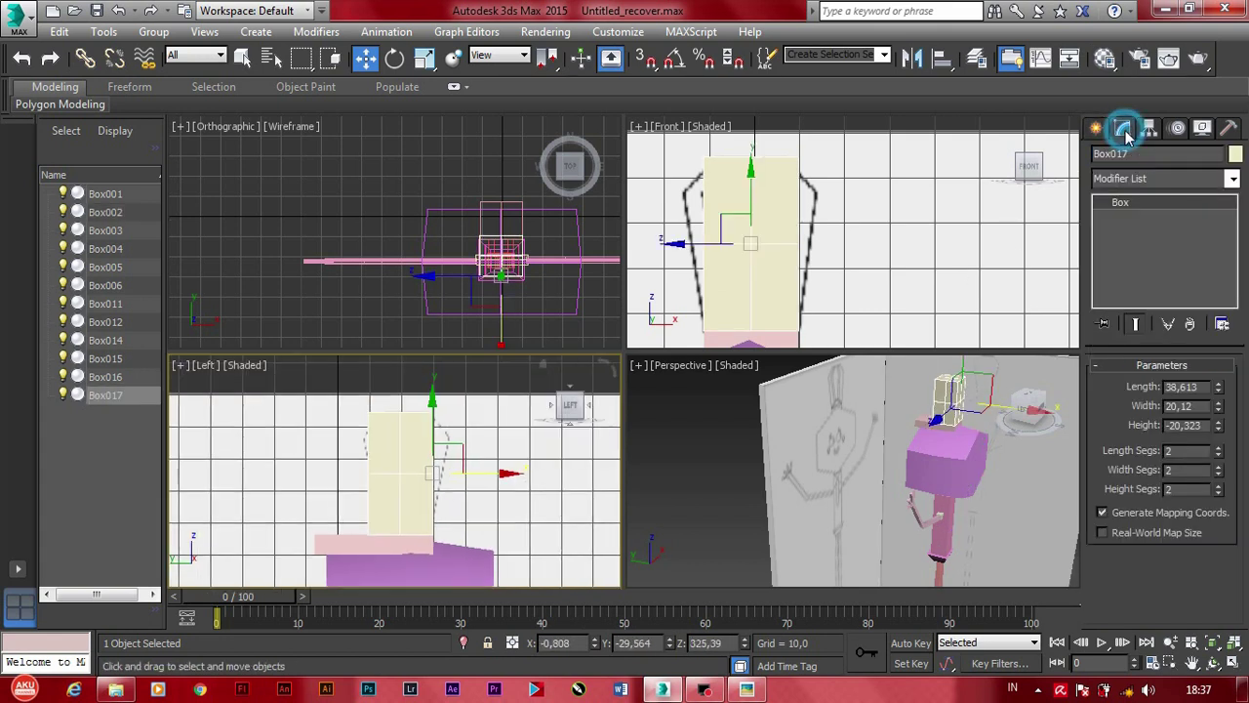
left_click(1165, 179)
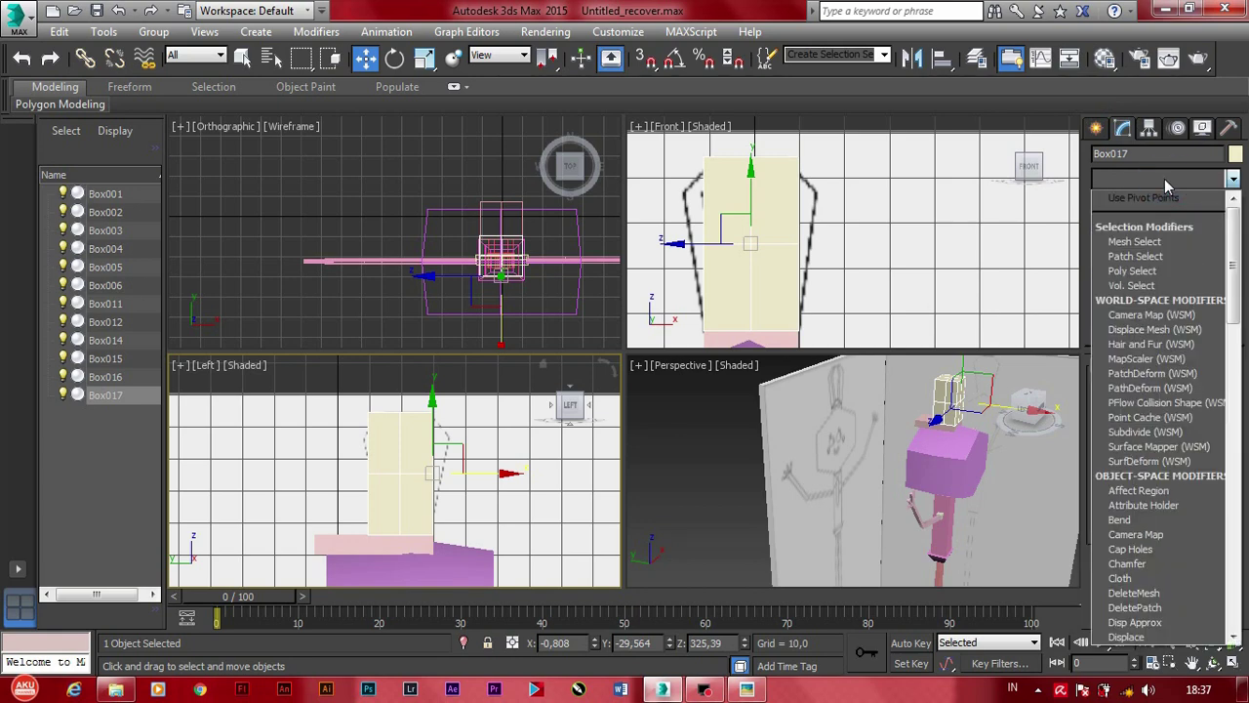
key("e")
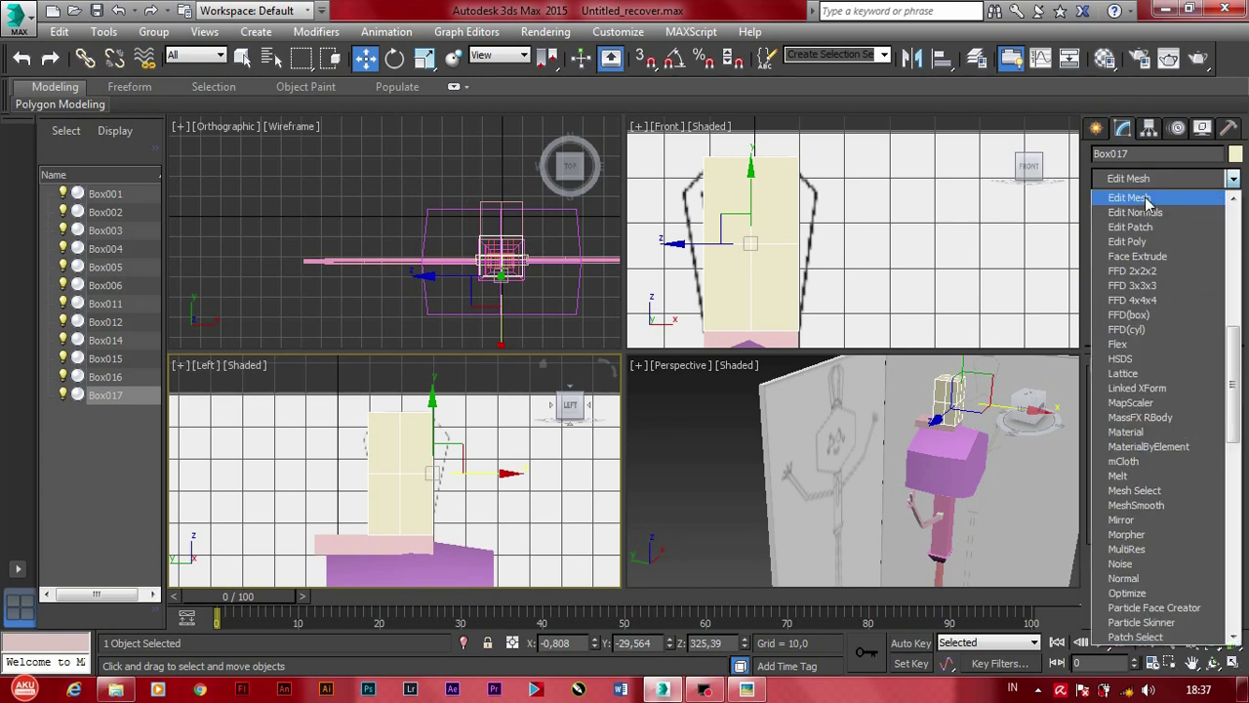
left_click(1127, 241)
left_click(1115, 526)
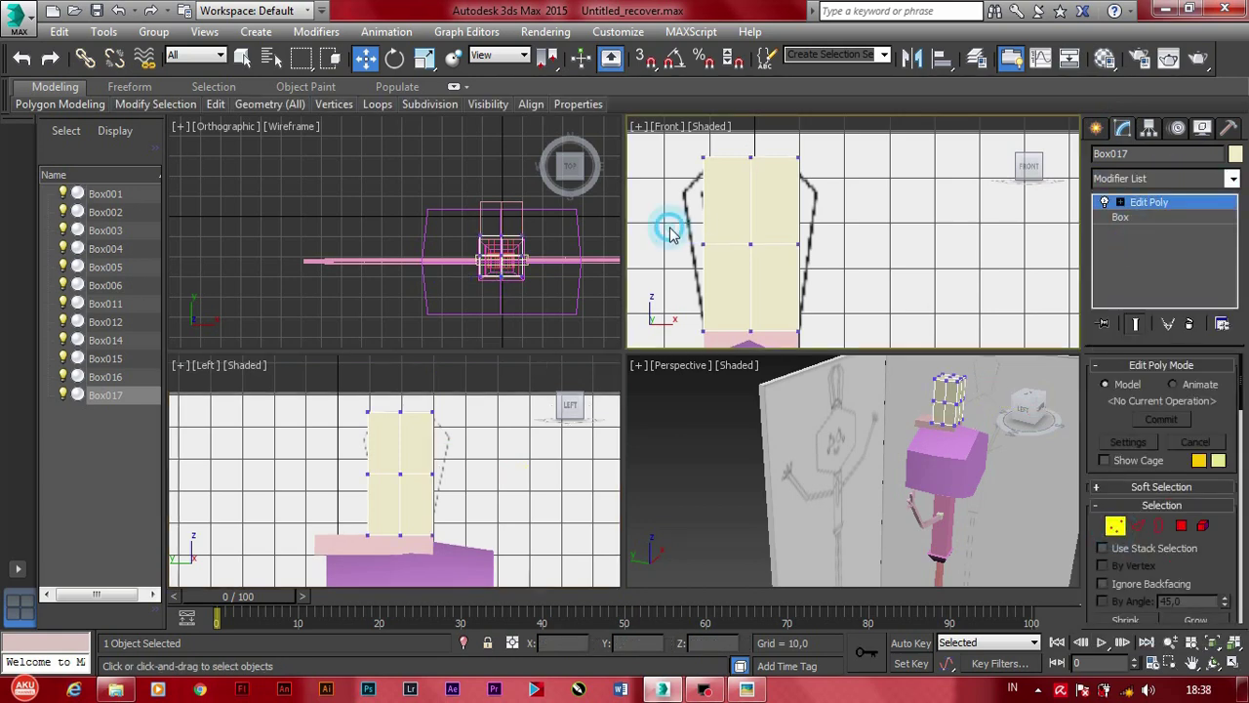
Step: Raise Box017's middle vertex row and push its right side outward to match the sketch
left_click_drag(669, 223, 786, 279)
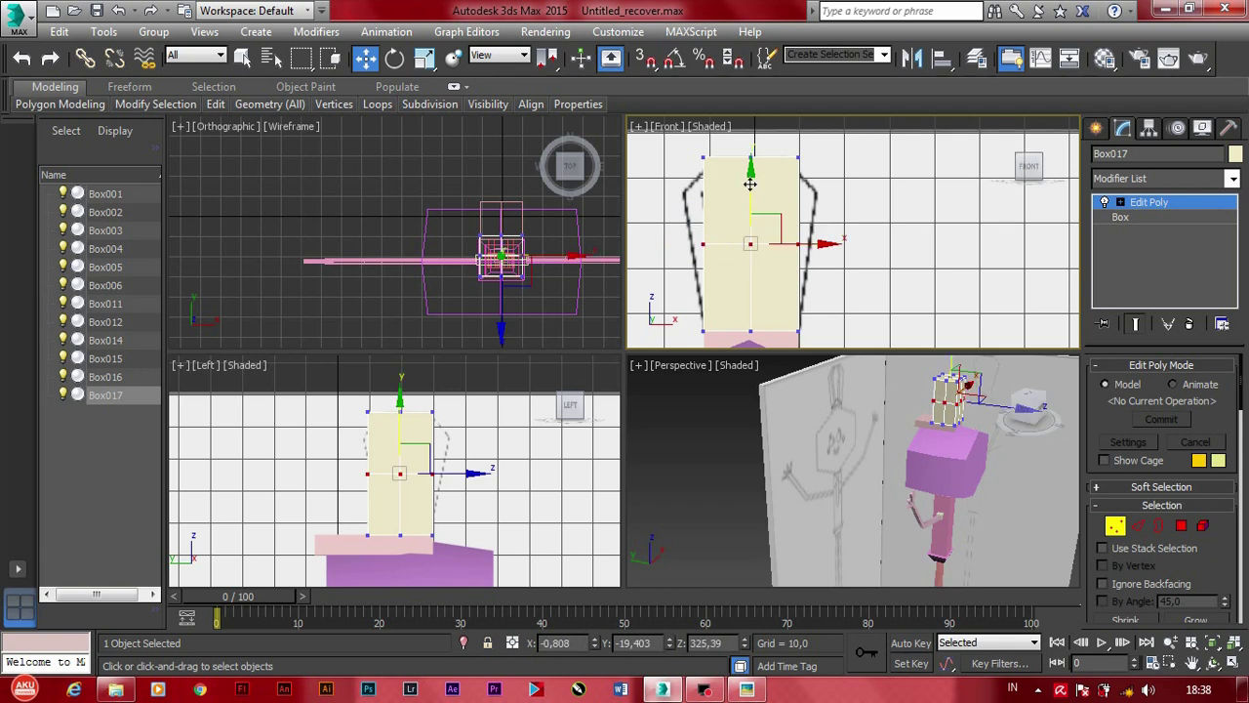
left_click_drag(749, 182, 750, 151)
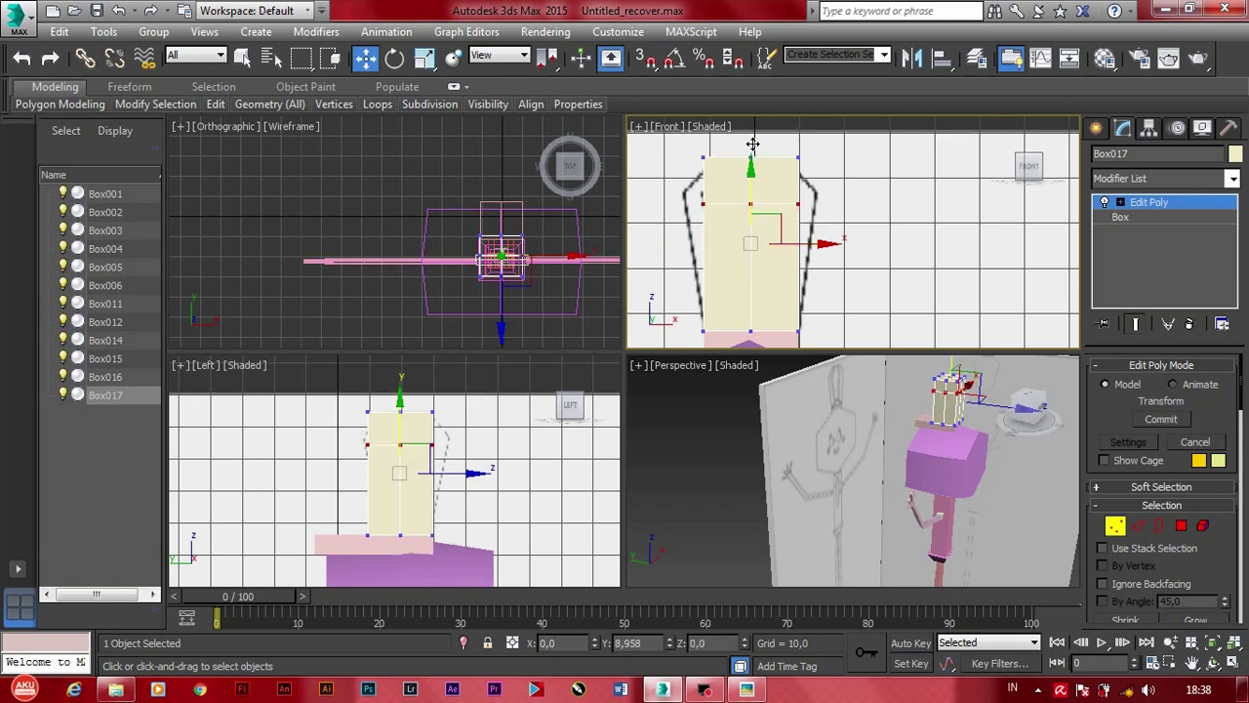
left_click(685, 192)
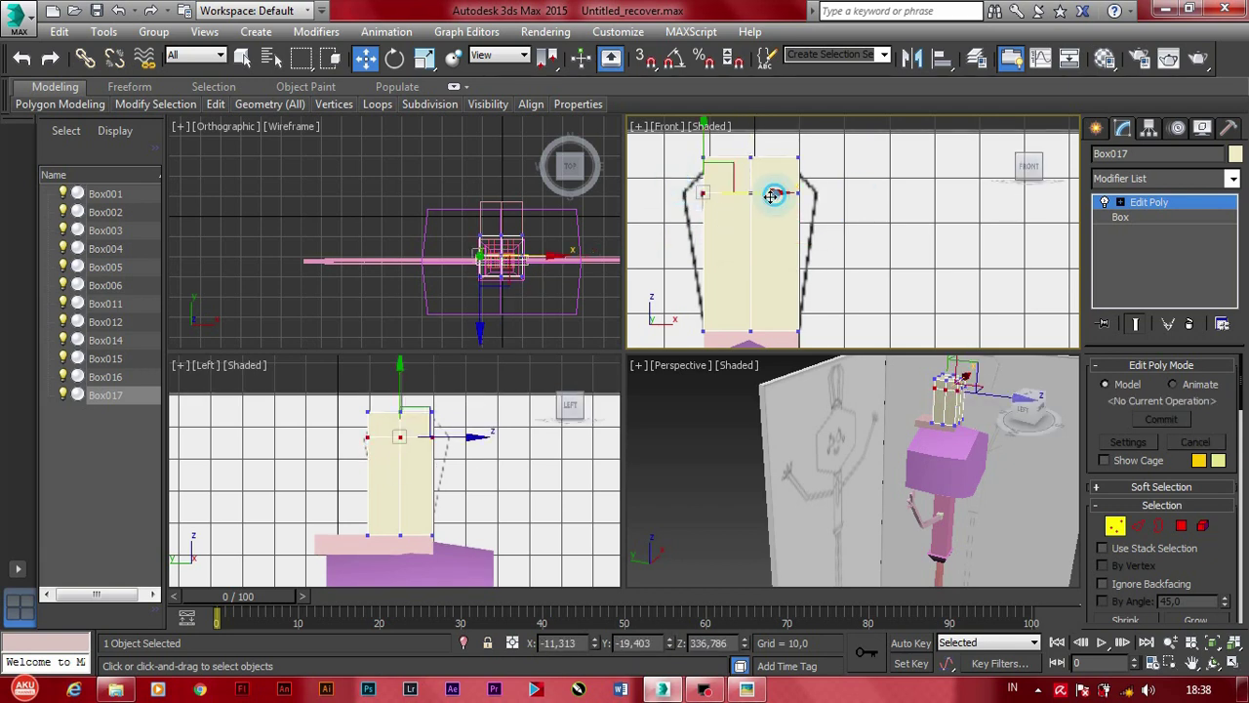
left_click(801, 193)
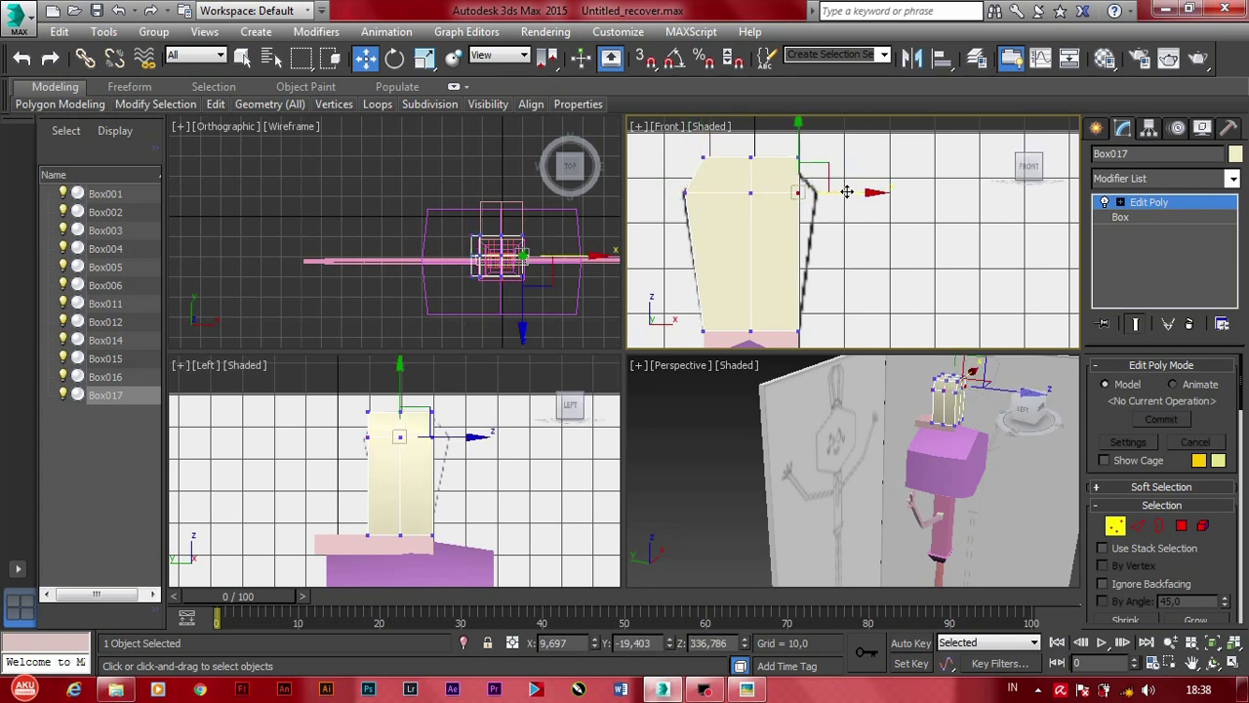
left_click_drag(847, 193, 868, 199)
left_click(889, 269)
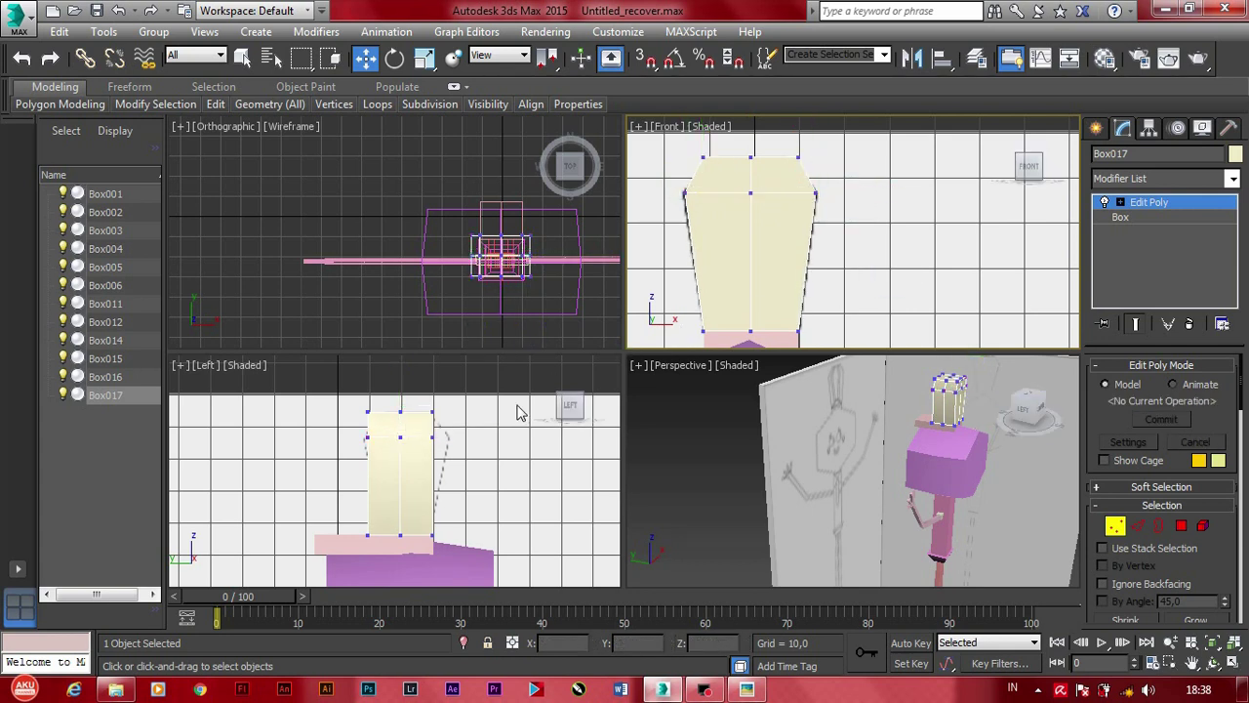
Step: Adjust Box017's corner and bottom vertices in the side view so it tapers toward the slab
scroll(383, 455, "up", 1)
scroll(386, 455, "up", 2)
scroll(388, 455, "up", 2)
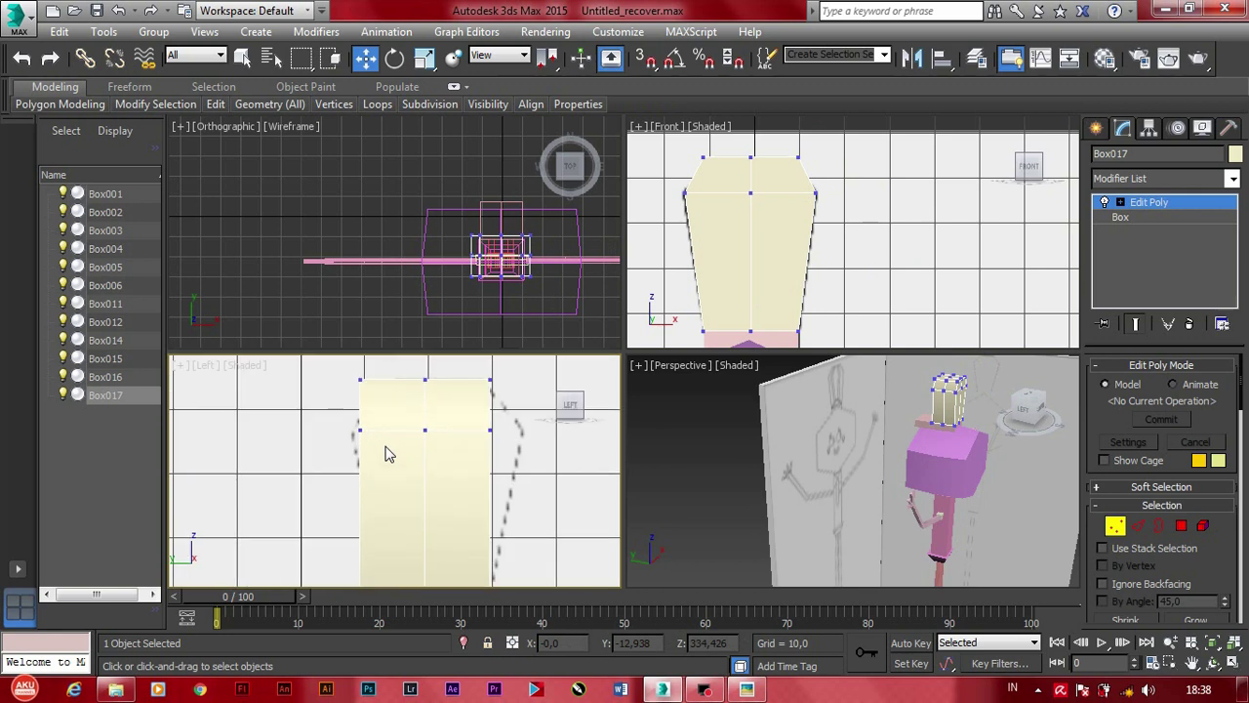
scroll(491, 460, "up", 1)
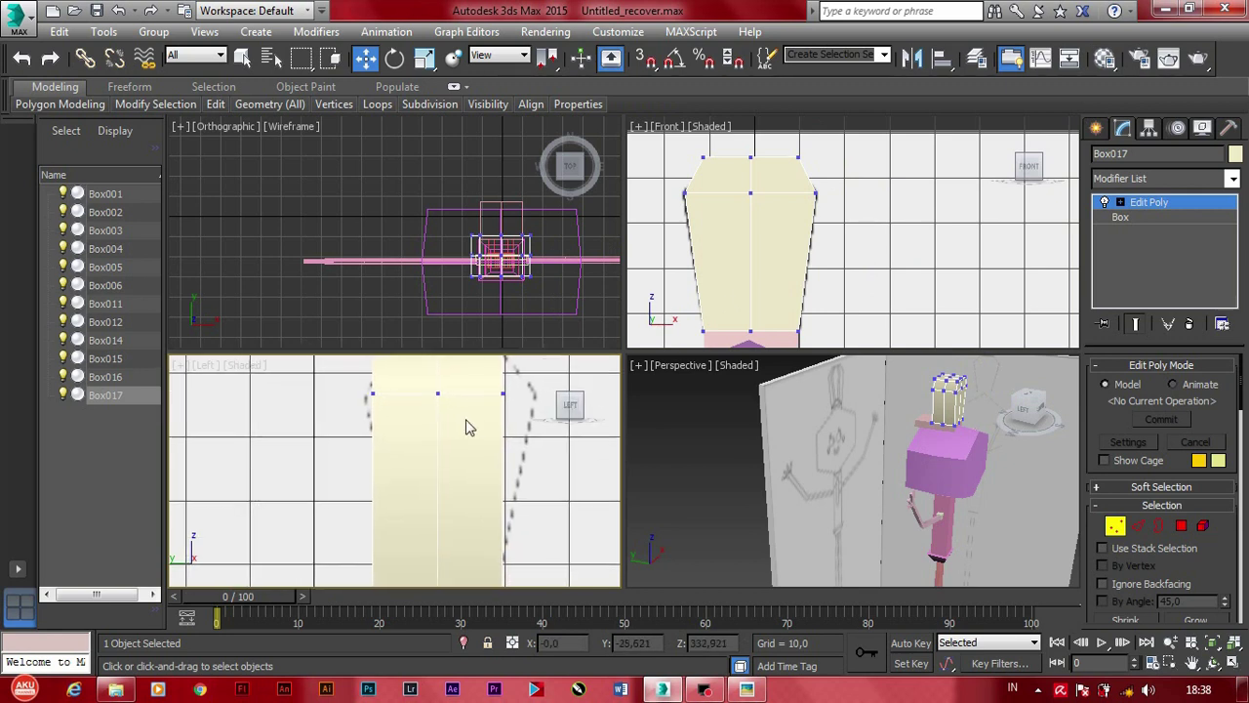
scroll(437, 452, "down", 1)
mouse_move(344, 365)
left_mouse_down()
mouse_move(405, 394)
mouse_move(405, 381)
mouse_move(500, 390)
left_mouse_up()
left_click(329, 404)
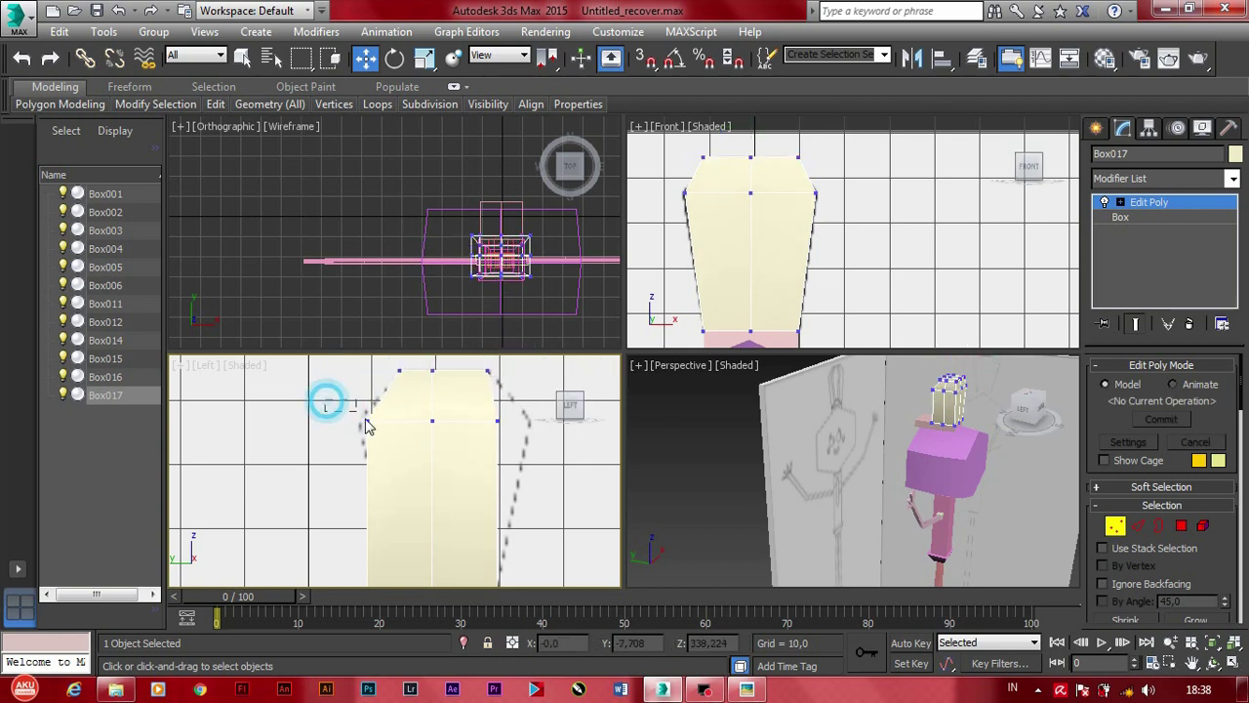
left_click_drag(491, 376, 539, 420)
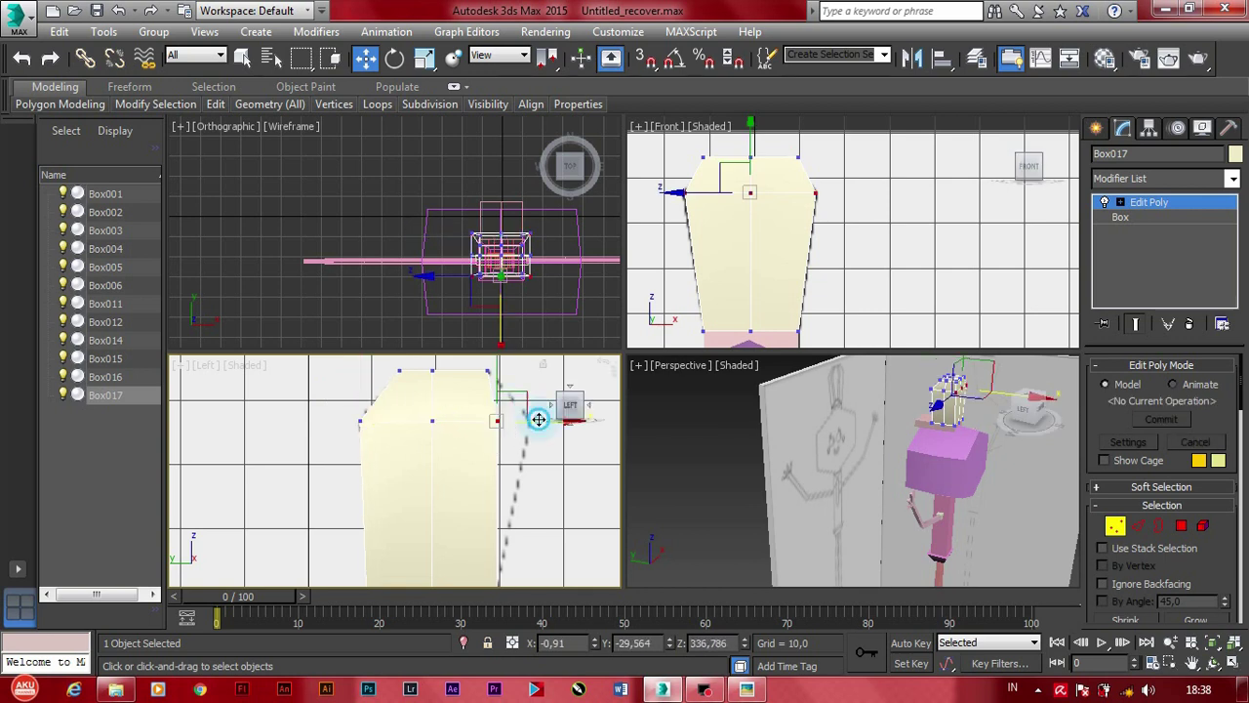
middle_click_drag(553, 465, 518, 349)
left_click_drag(299, 452, 356, 493)
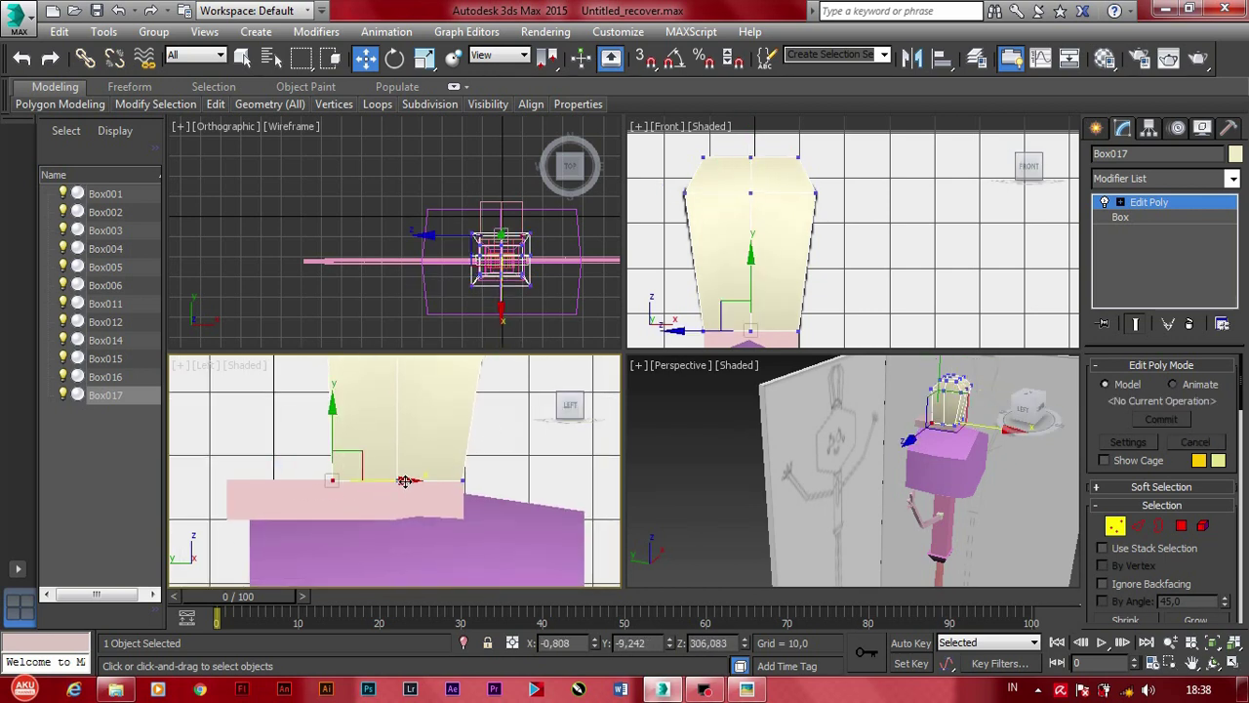
left_click(530, 459)
middle_click_drag(810, 268, 810, 302)
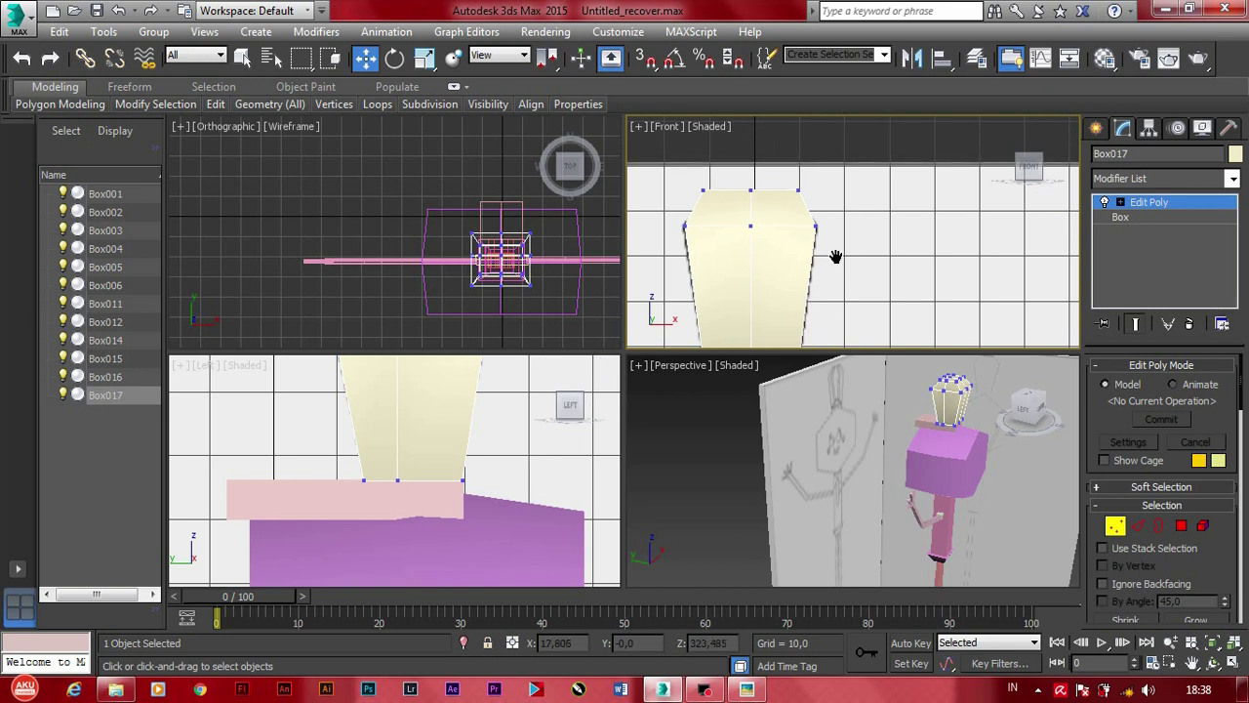
middle_click_drag(836, 257, 849, 223)
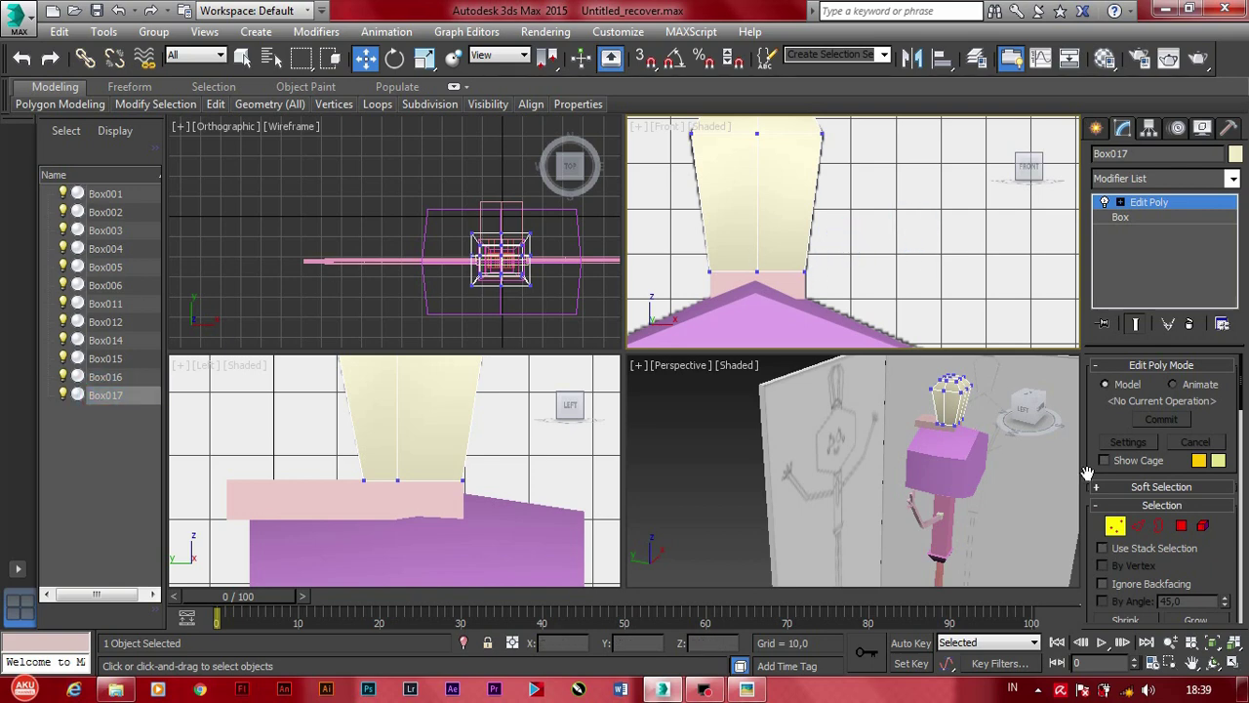
left_click(1202, 526)
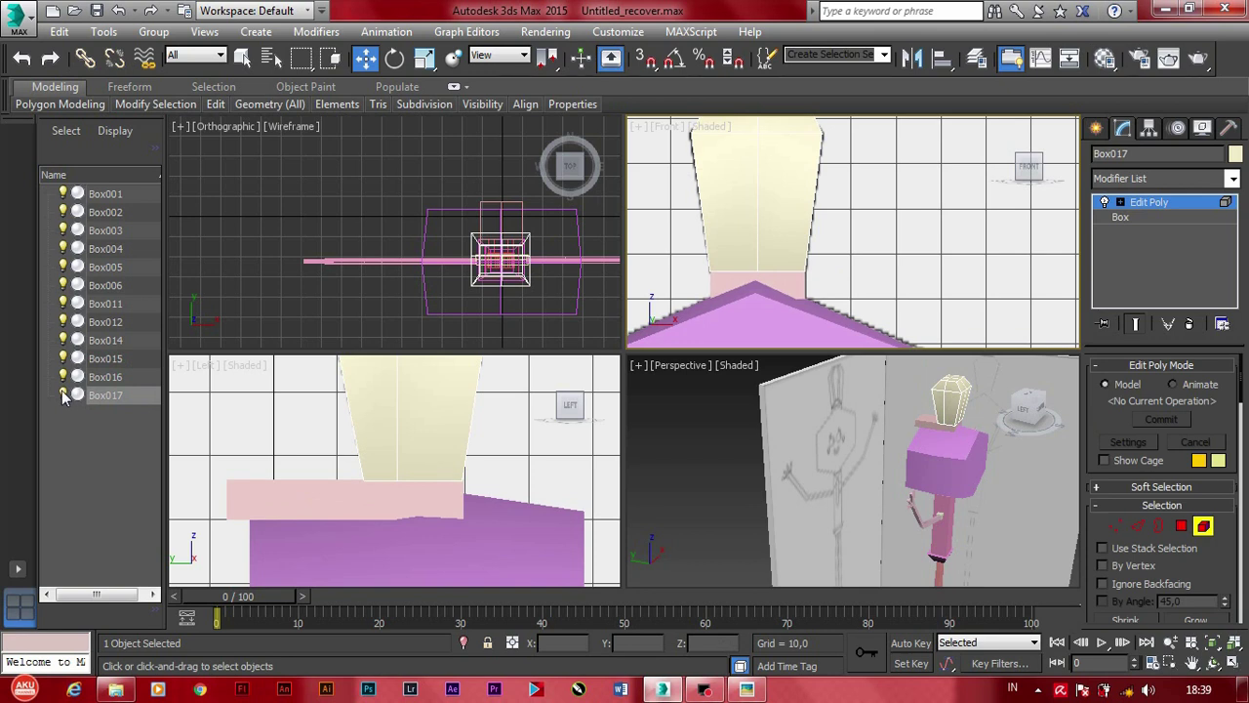
Step: Hide Box017 and draw a new flat box, Box018, above the pink block
left_click(62, 393)
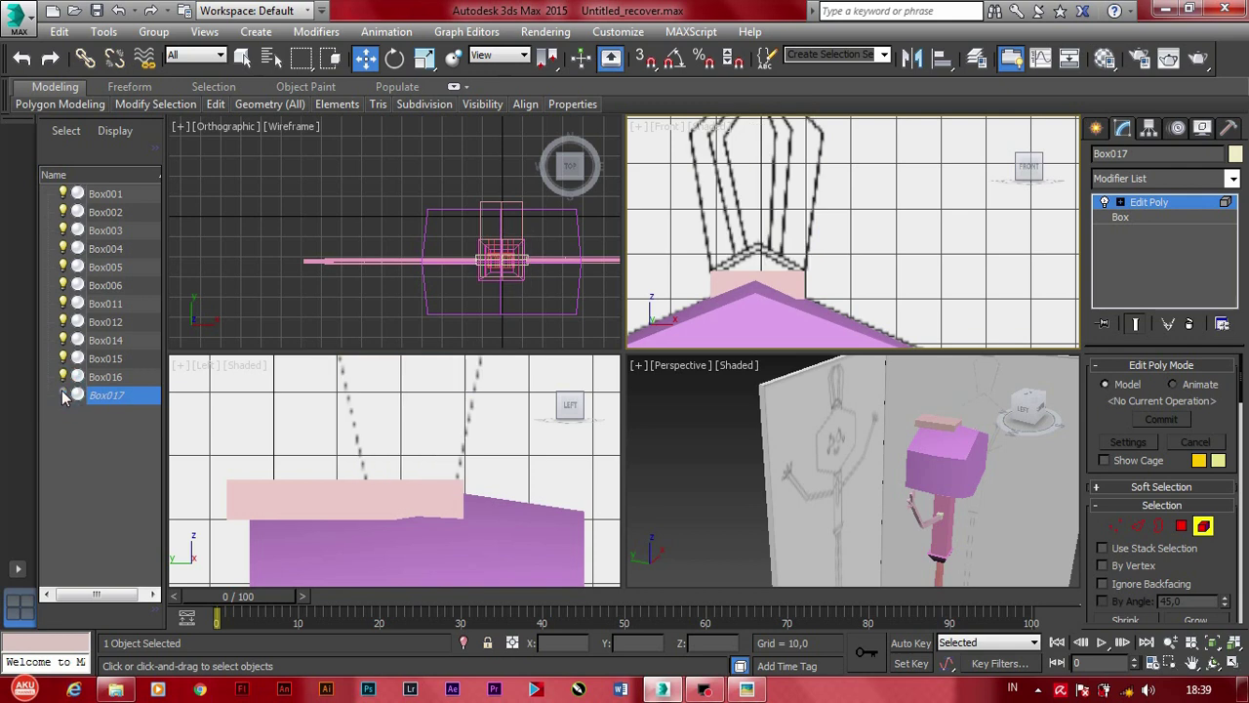
scroll(741, 257, "up", 3)
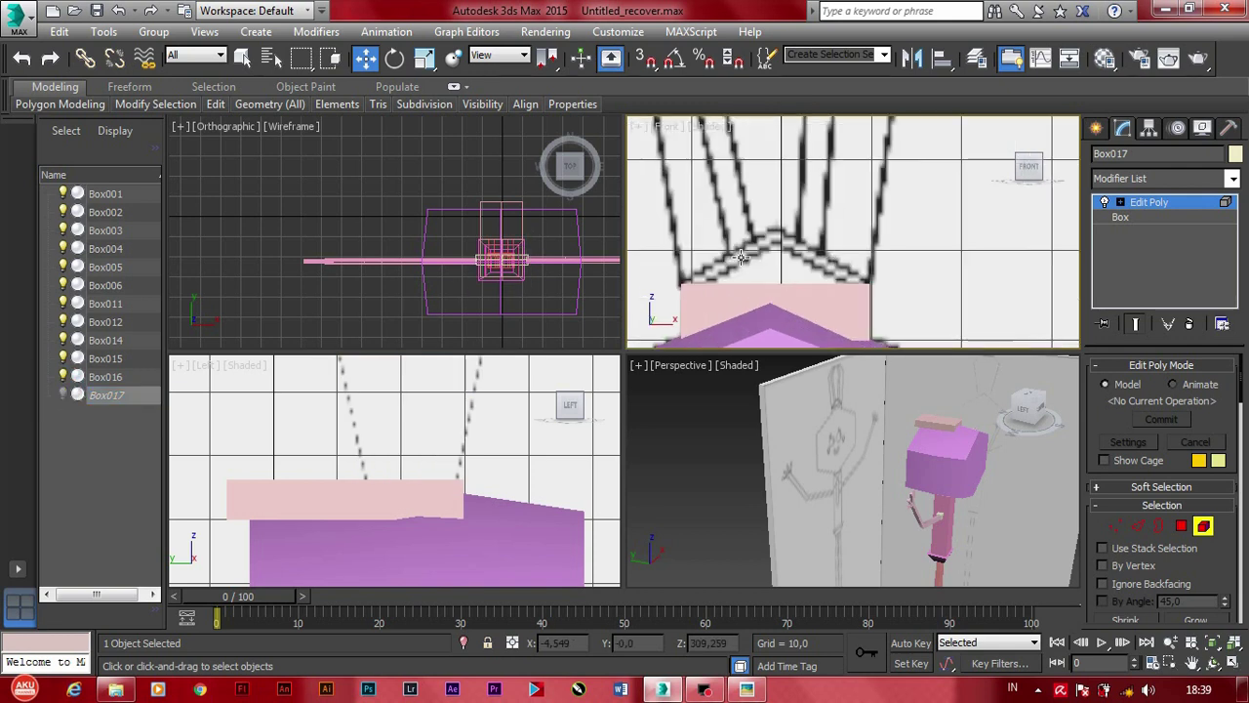
scroll(741, 256, "up", 2)
left_click(1100, 128)
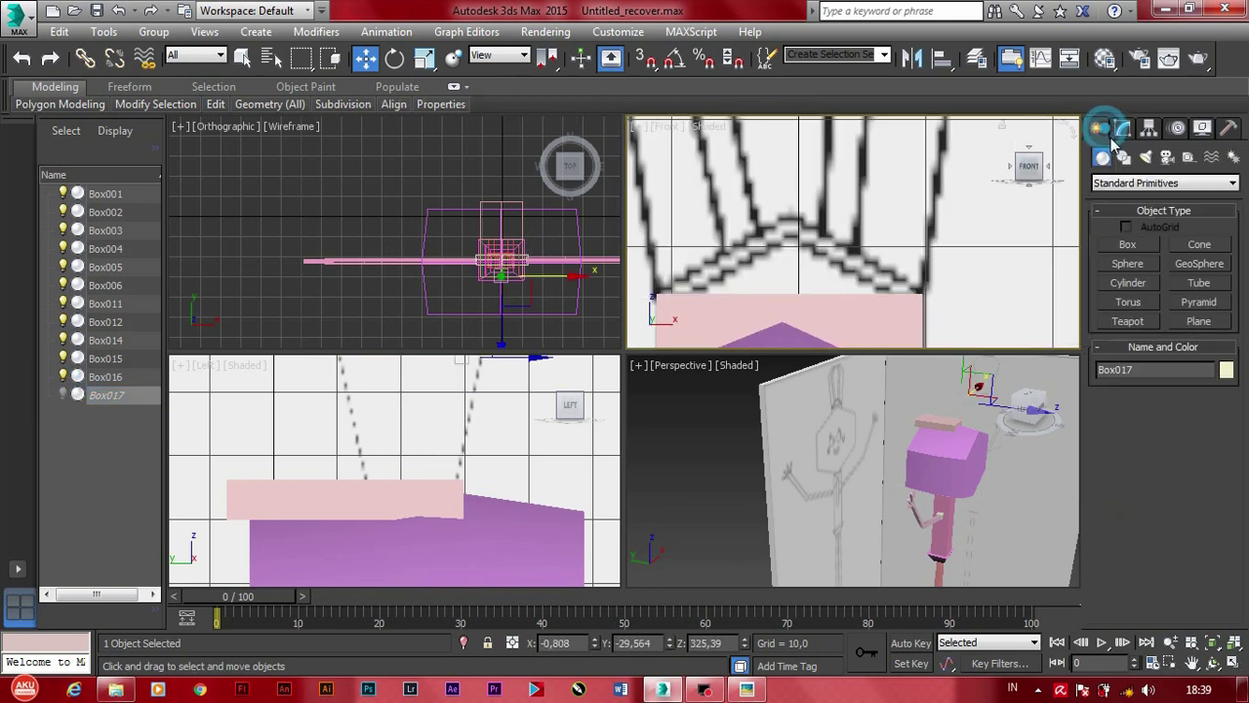
left_click(1134, 245)
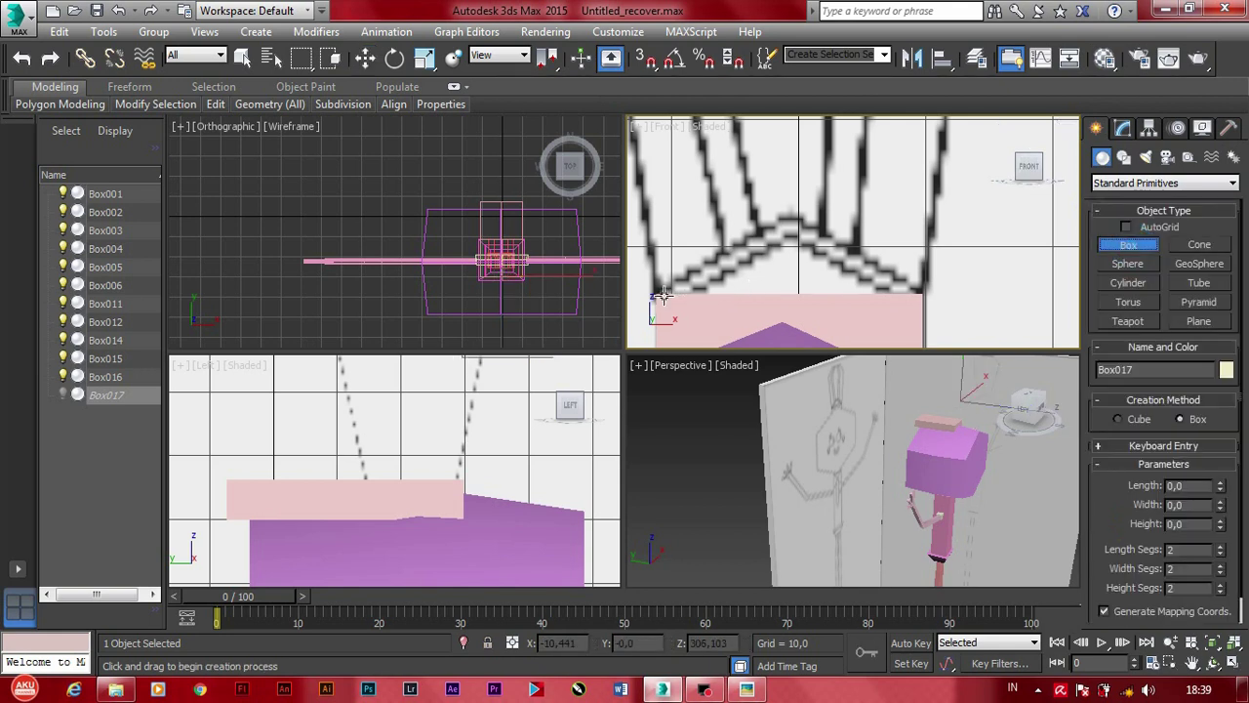
mouse_move(658, 293)
left_mouse_down()
mouse_move(886, 291)
mouse_move(919, 215)
mouse_move(877, 251)
left_mouse_up()
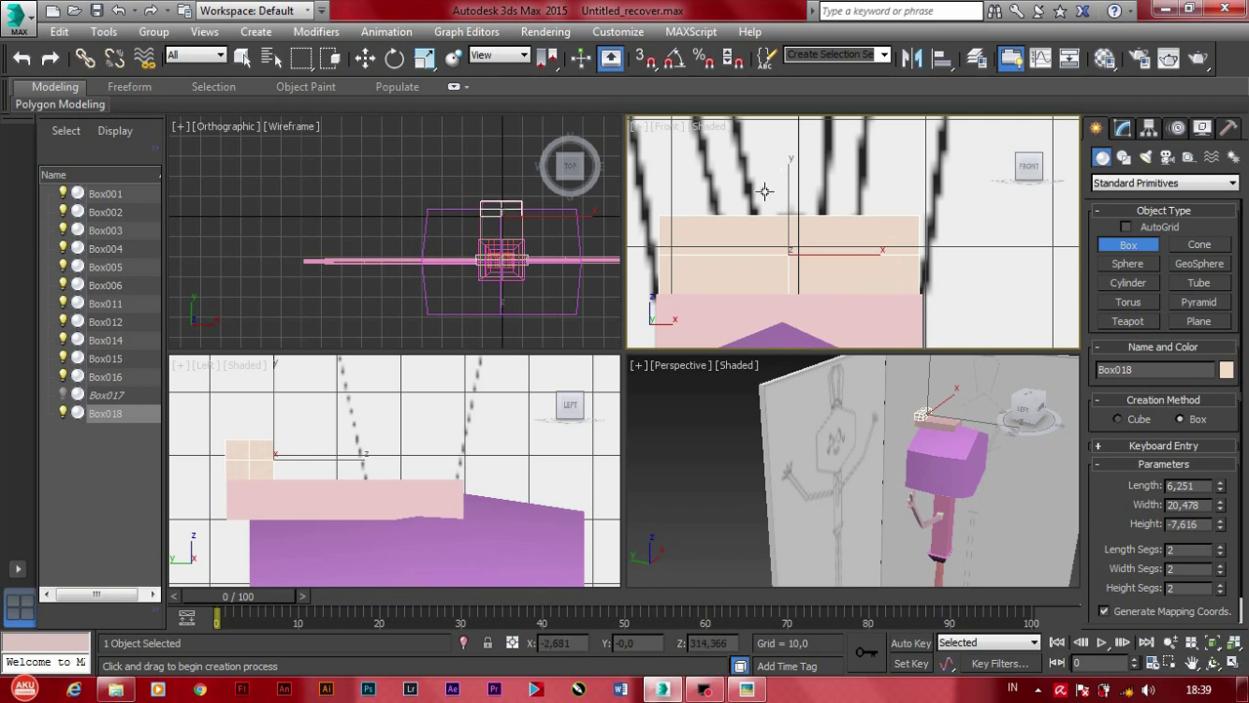
Step: Move Box018 over the pink block in the Left viewport
middle_click_drag(765, 192, 772, 193)
scroll(742, 271, "up", 2)
scroll(716, 263, "up", 1)
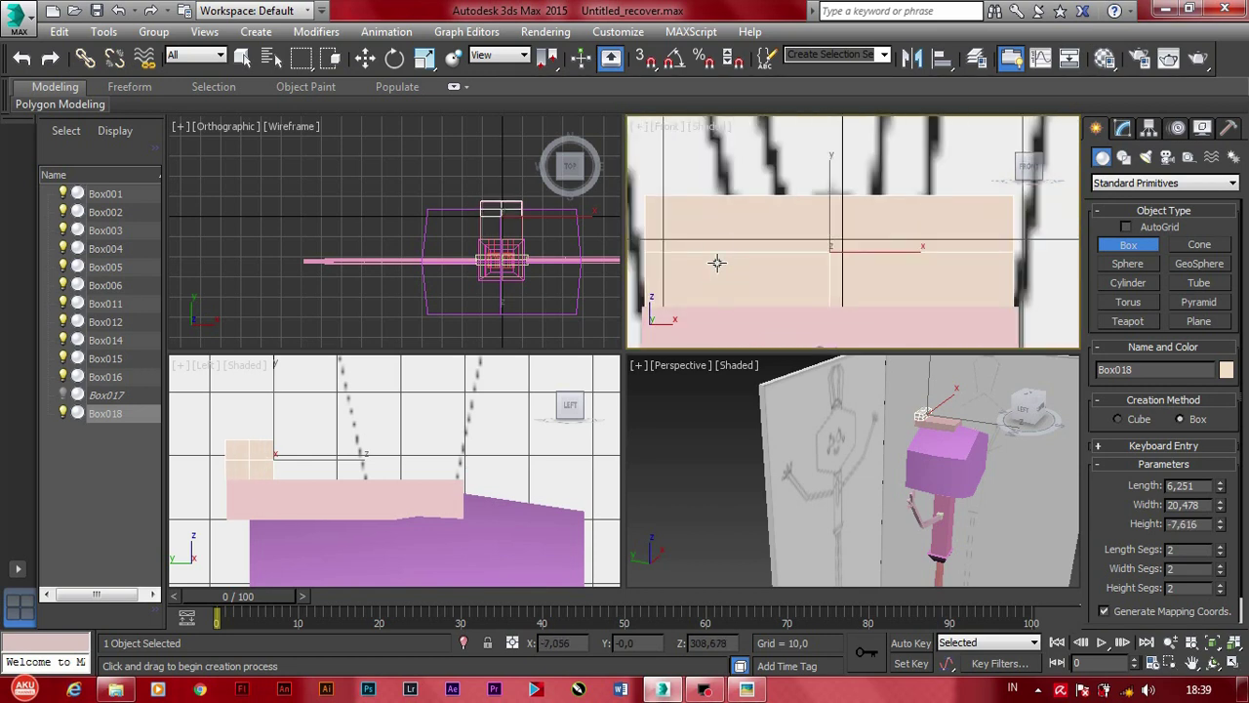
key("r")
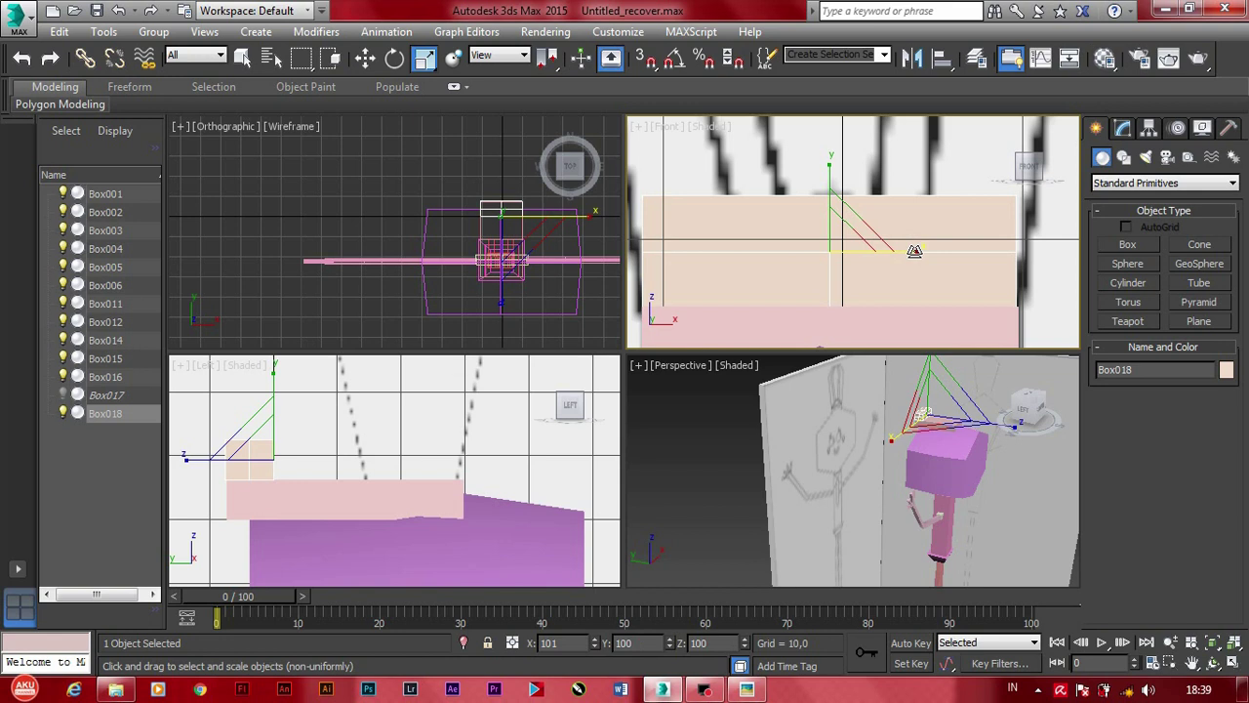
left_click_drag(915, 251, 583, 475)
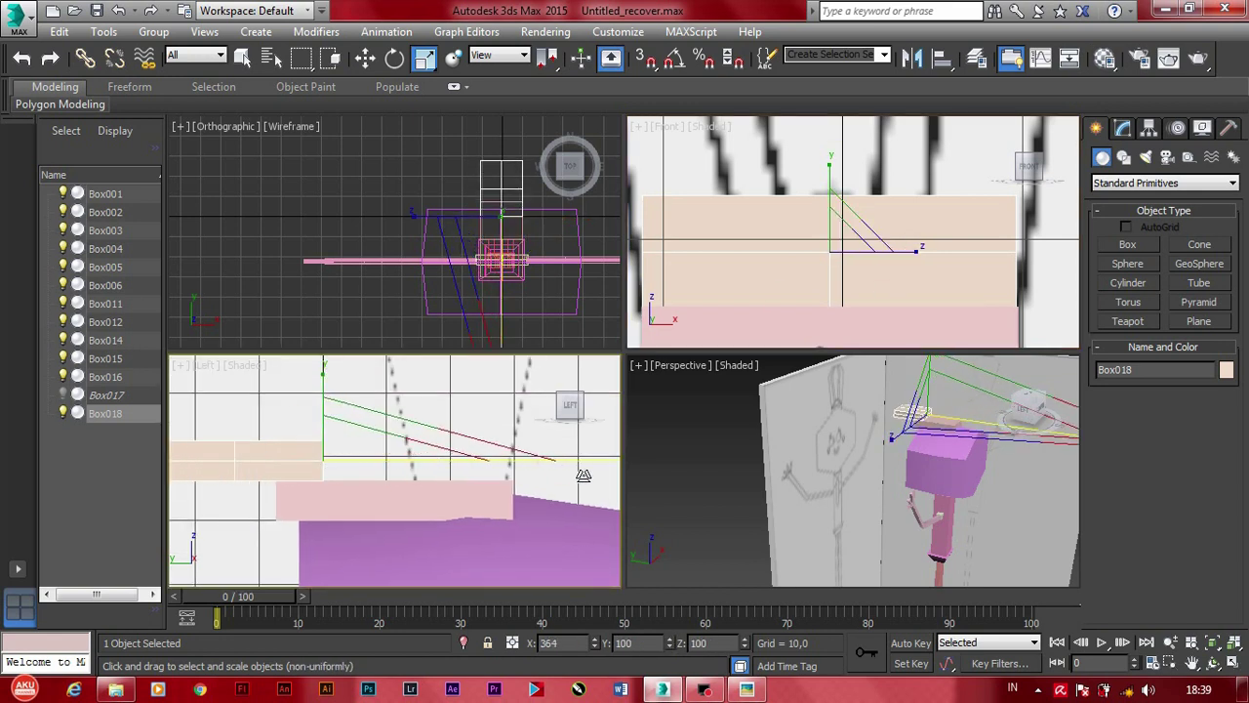
key("ctrl+z")
key("w")
left_click_drag(362, 455, 498, 476)
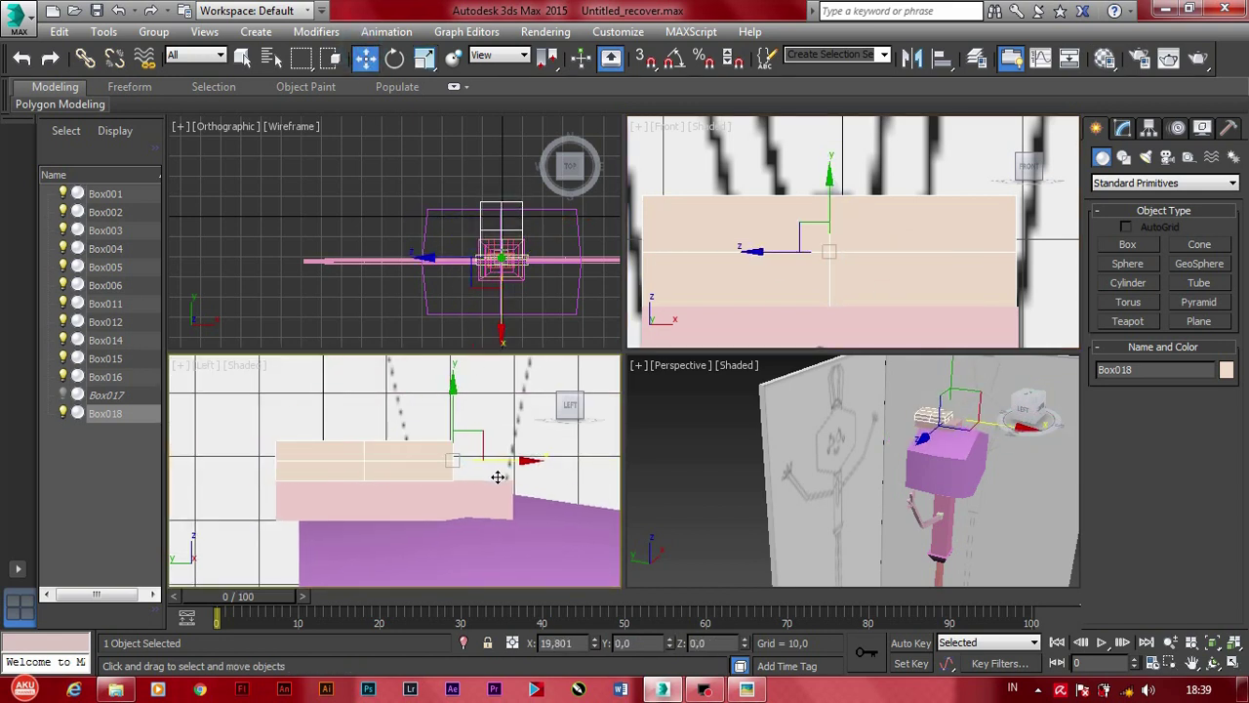
left_click(775, 201)
Step: Add an Edit Poly modifier to Box018
left_click(1123, 130)
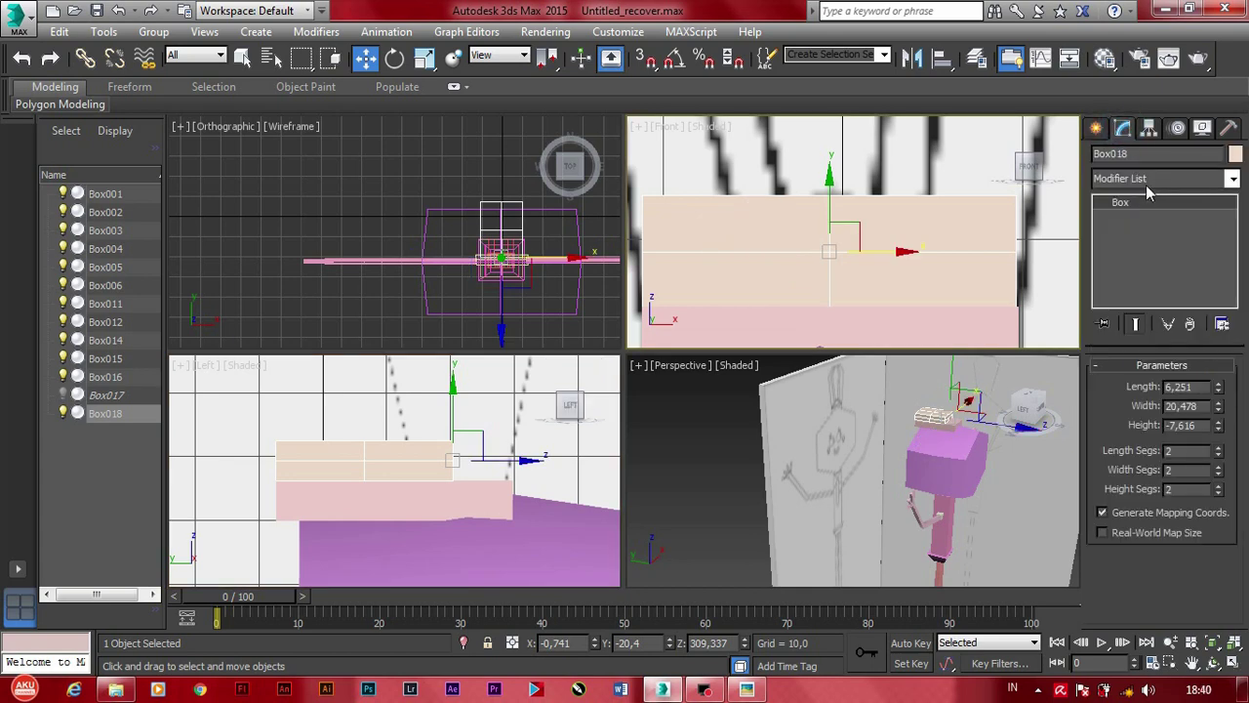
left_click(1145, 179)
key("e")
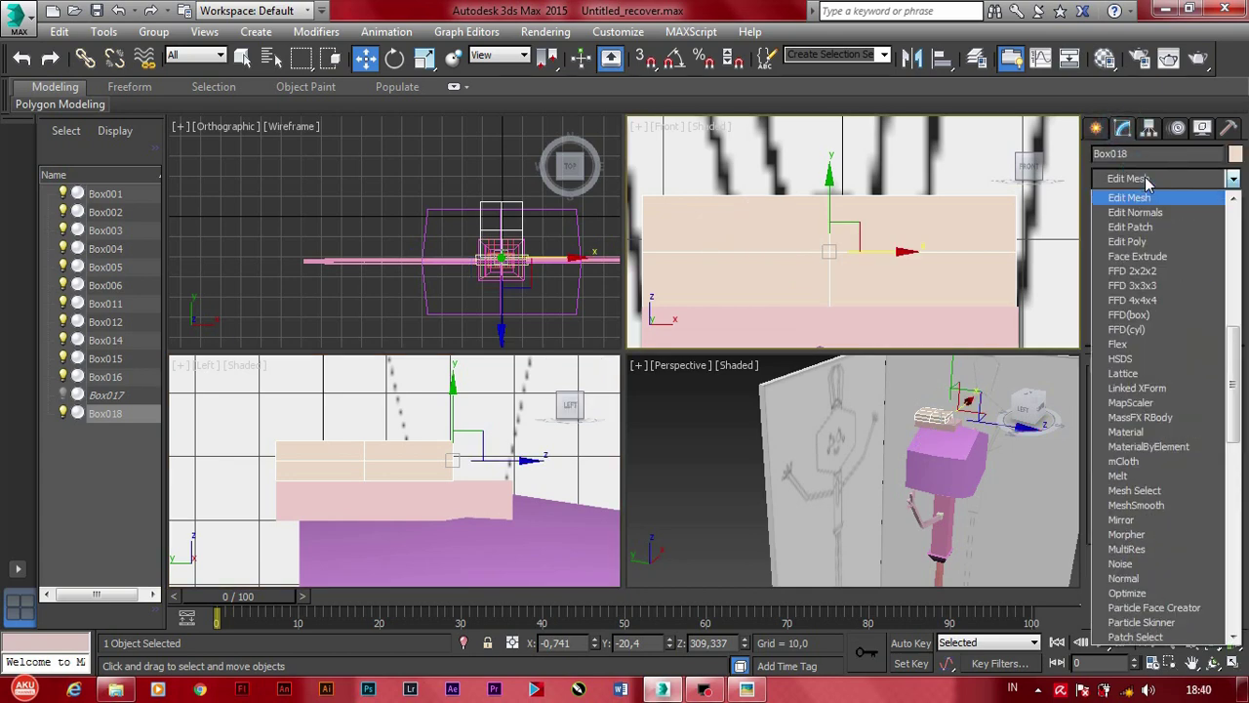
left_click(1128, 242)
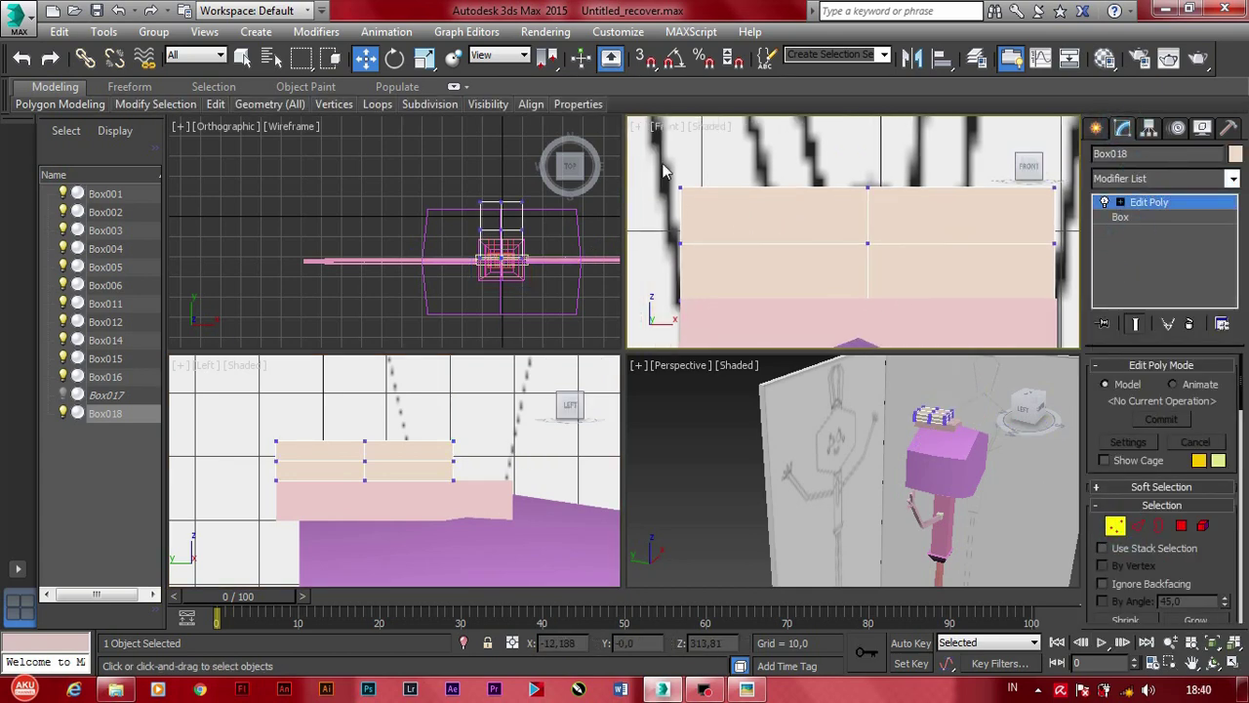
left_click_drag(680, 144, 695, 213)
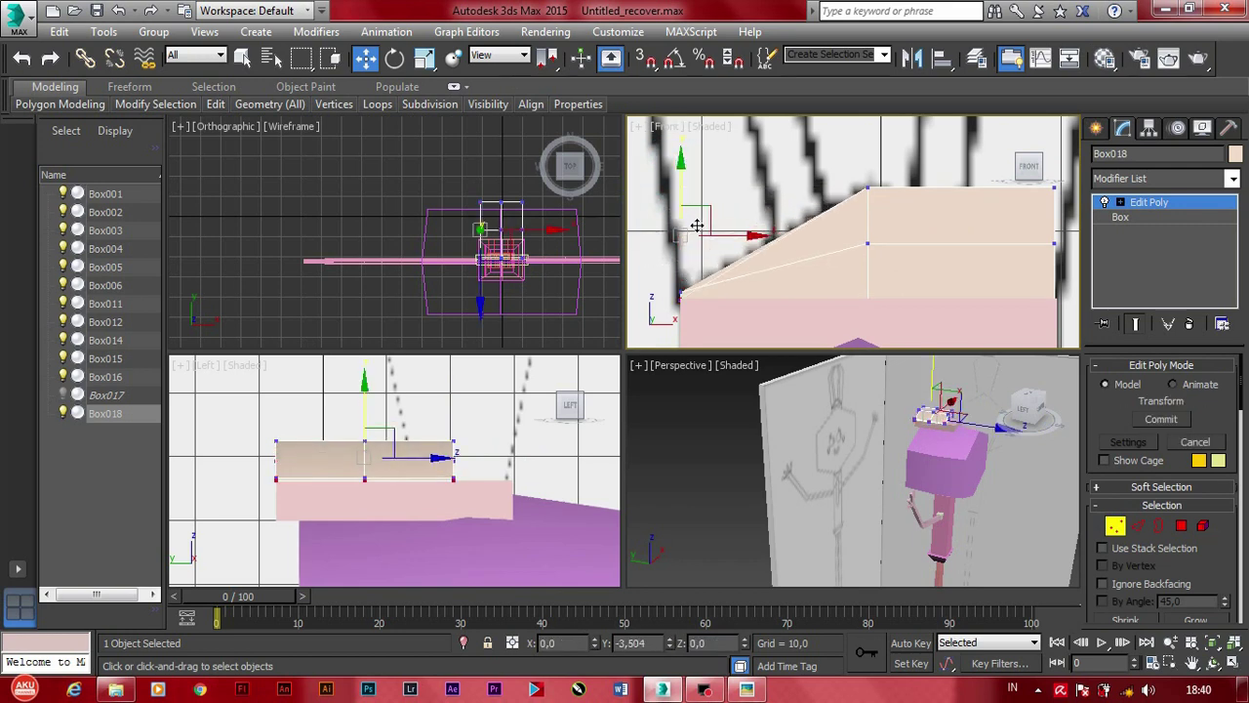
key("ctrl+z")
scroll(828, 235, "down", 2)
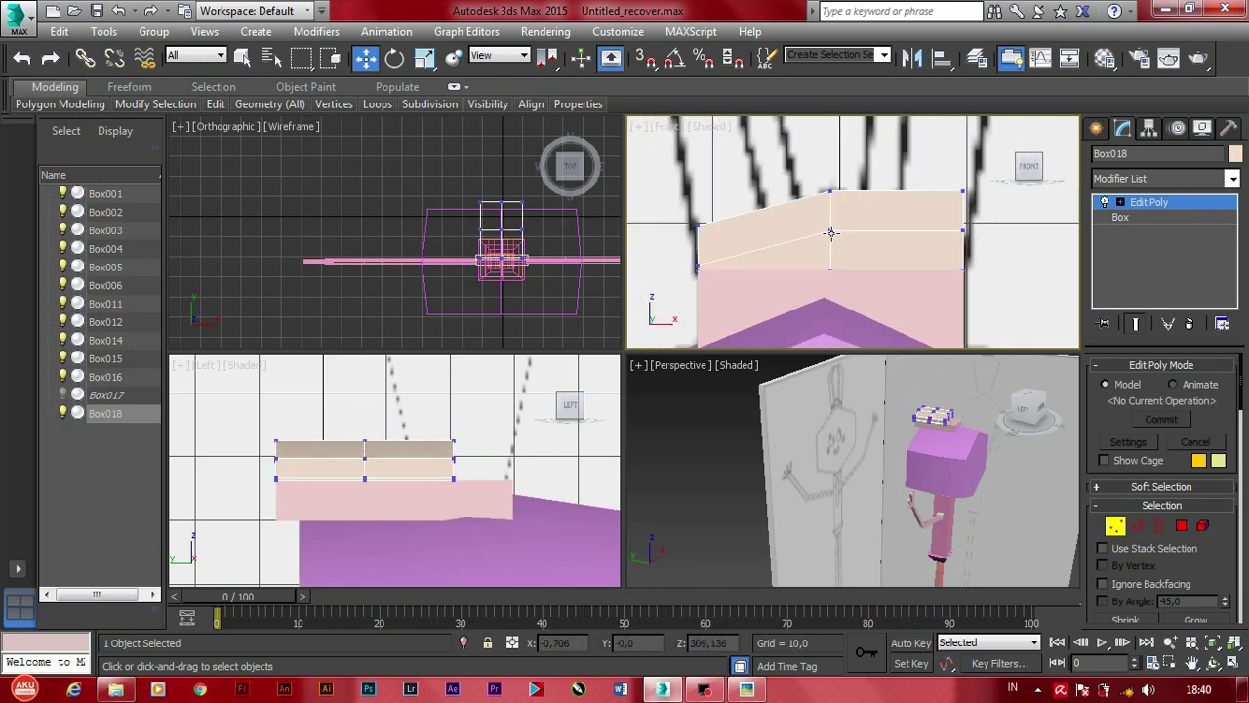
Step: Lower Box018's side and centre vertices to form a steep peak
left_click_drag(831, 191, 831, 229)
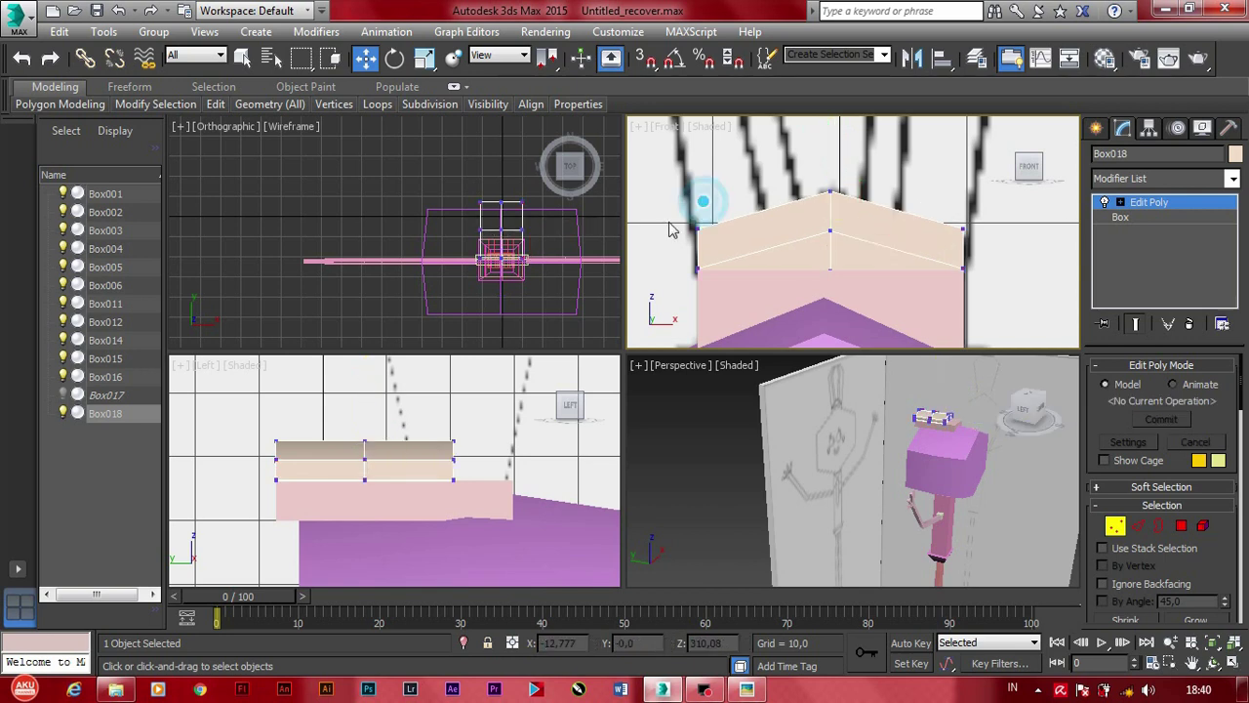
left_click_drag(830, 156, 855, 188)
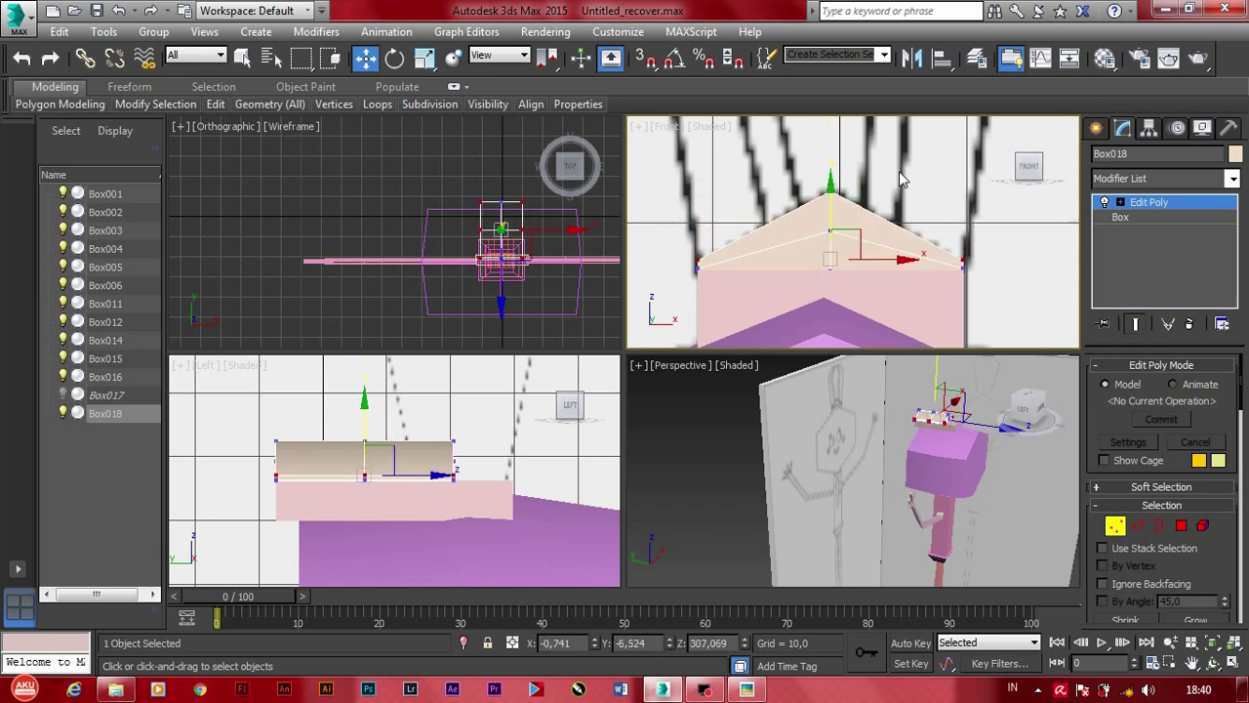
left_click(857, 199)
scroll(806, 208, "up", 2)
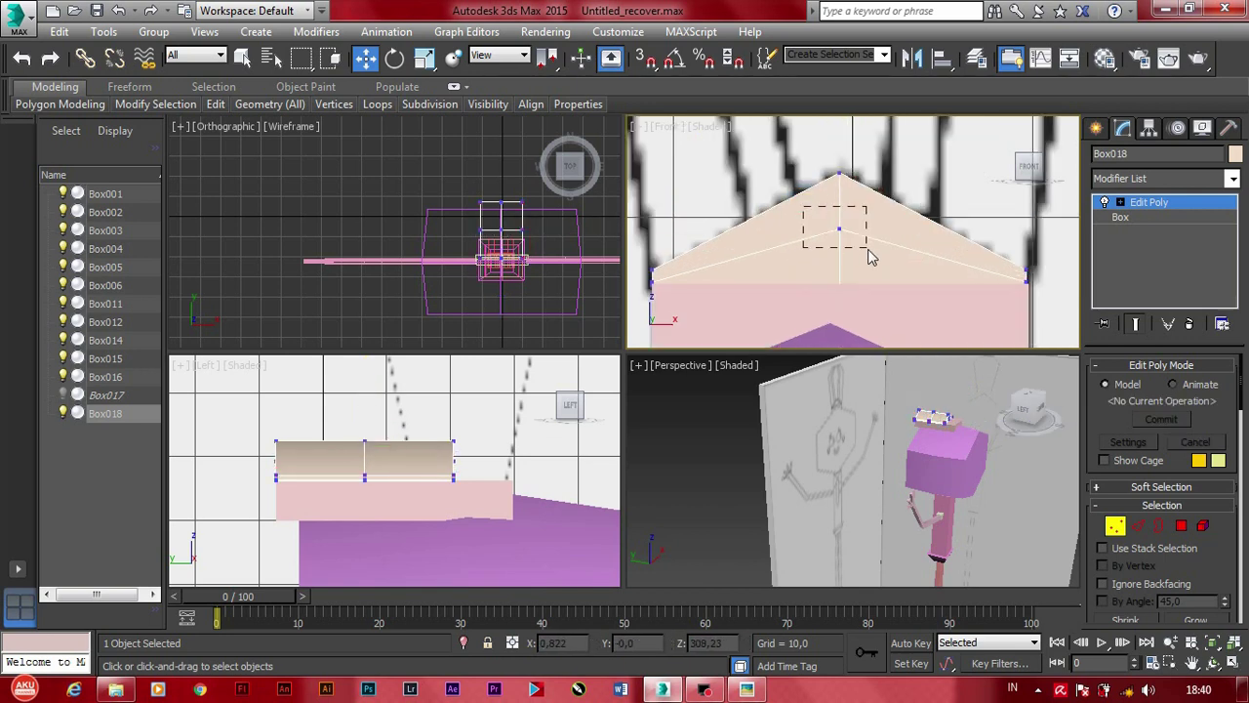
left_click_drag(871, 255, 871, 251)
left_click_drag(839, 164, 839, 216)
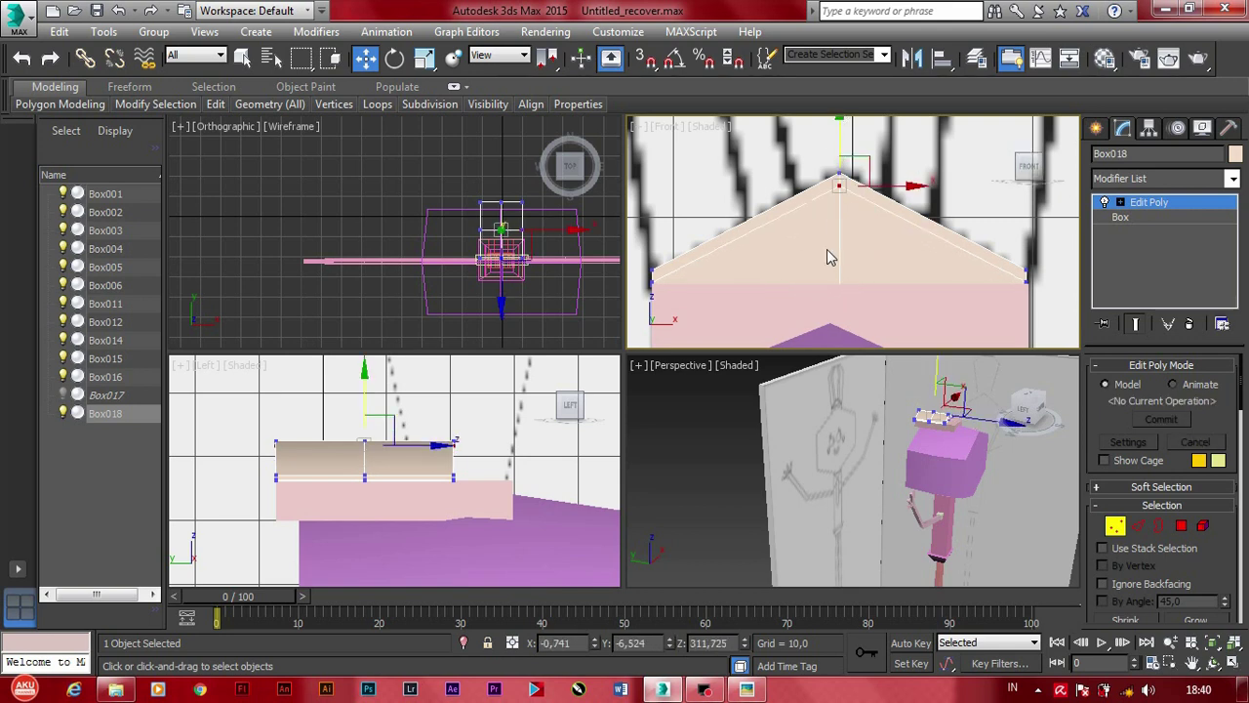
left_click(684, 293)
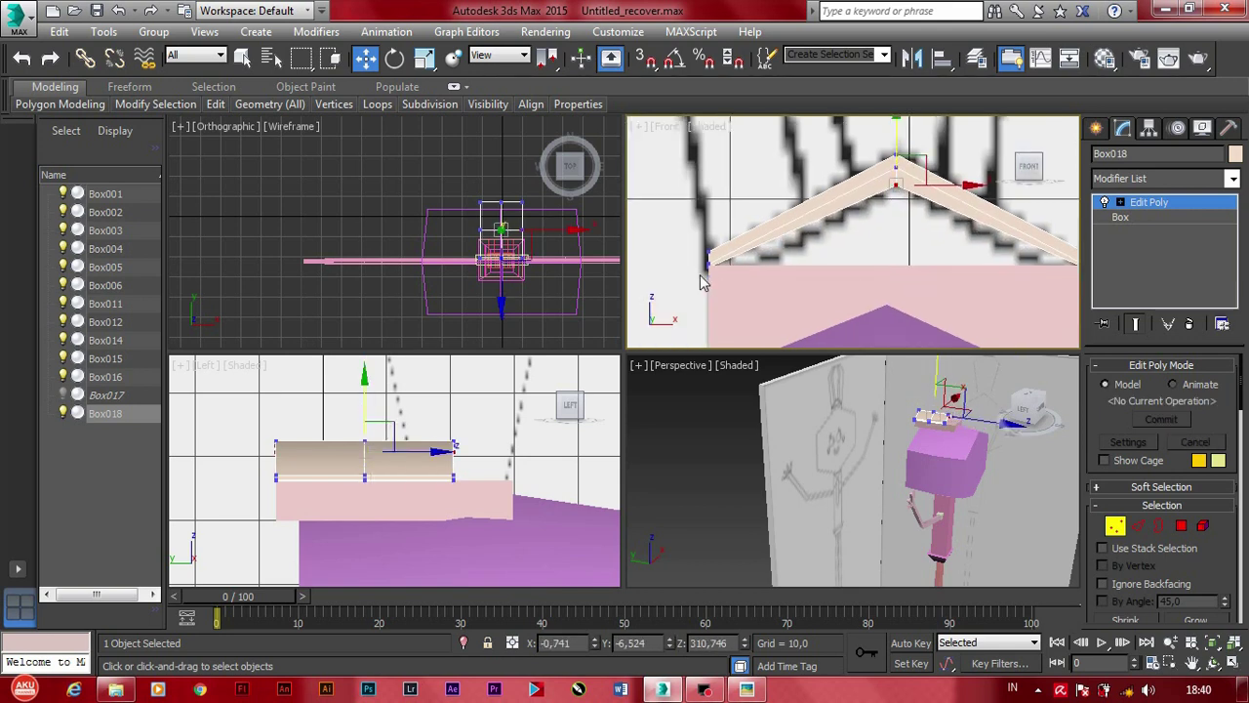
Step: Adjust the beam's end vertices so they meet the slab's edge
mouse_move(644, 293)
middle_mouse_down()
mouse_move(702, 268)
mouse_move(846, 280)
middle_mouse_up()
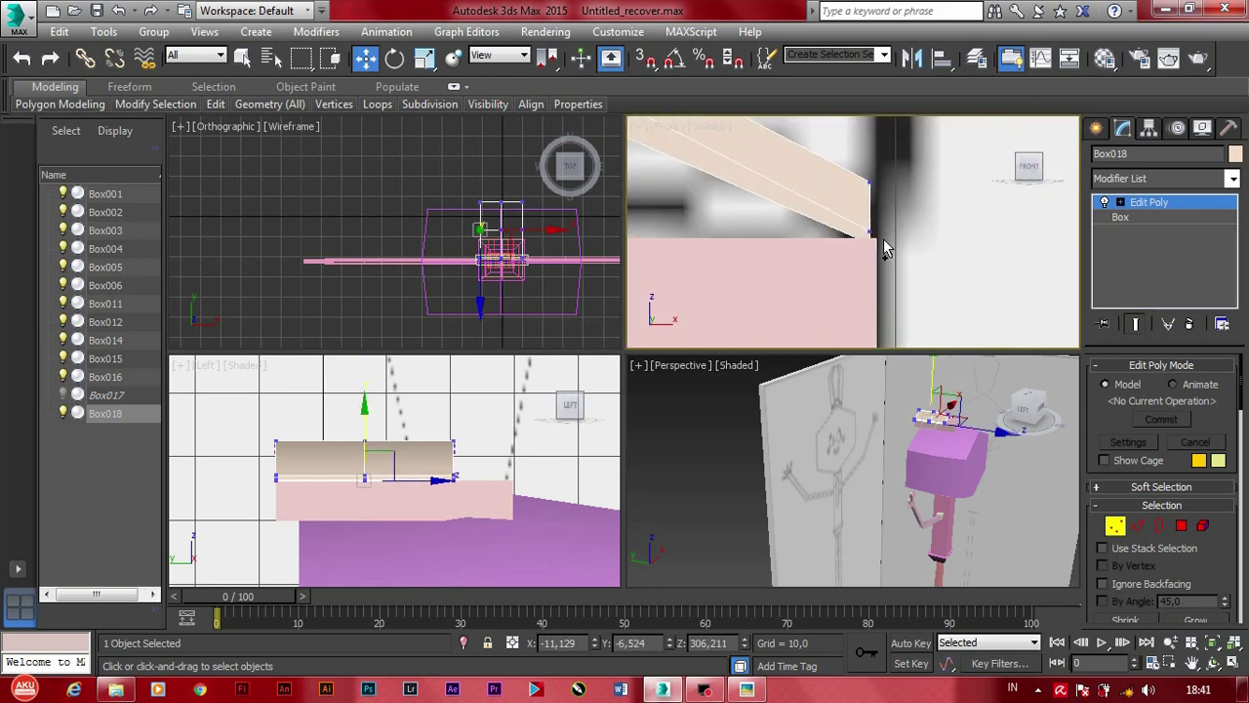
left_click_drag(869, 196, 775, 281)
scroll(775, 283, "down", 4)
scroll(713, 245, "up", 4)
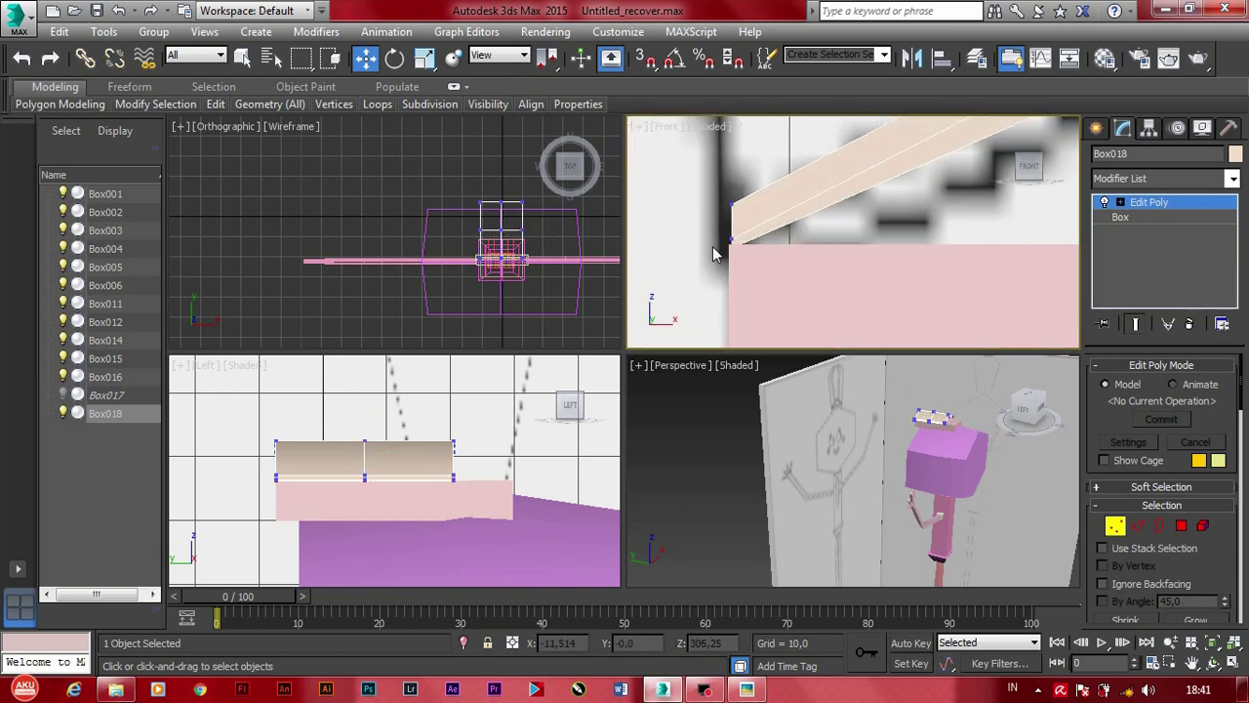
left_click_drag(713, 246, 764, 273)
scroll(865, 293, "down", 3)
scroll(836, 270, "up", 3)
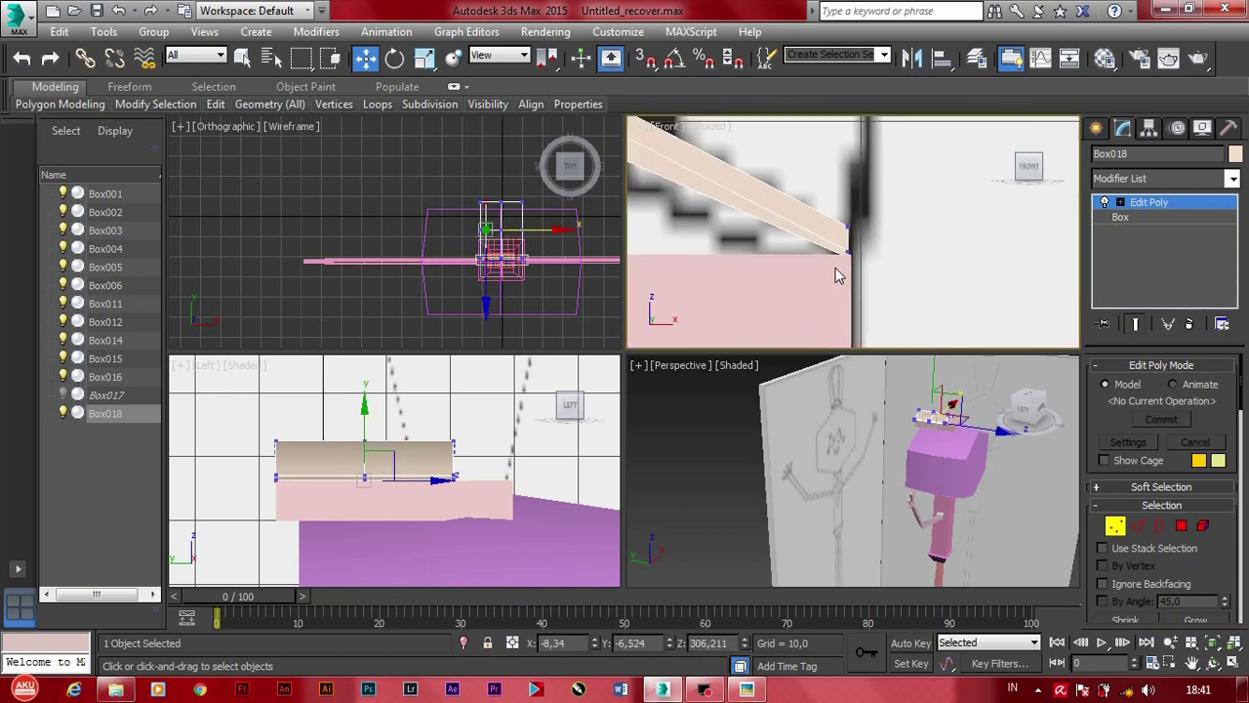
left_click_drag(879, 268, 828, 251)
scroll(893, 259, "up", 4)
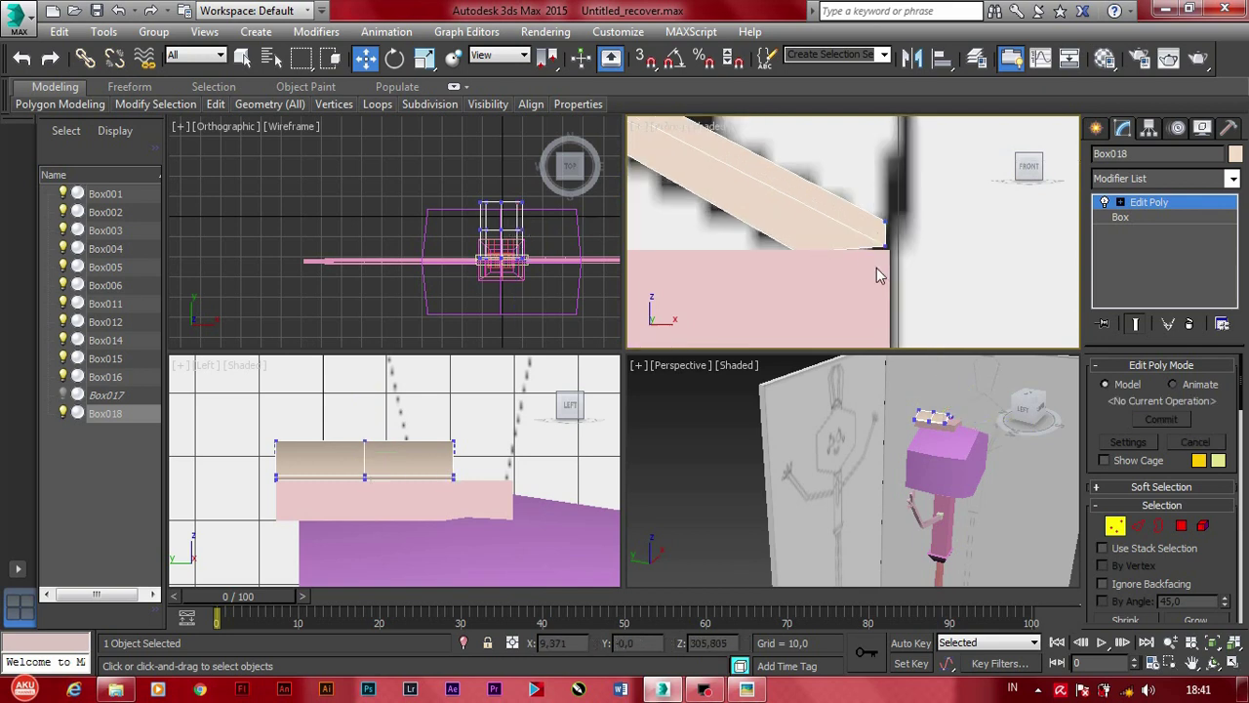
left_click_drag(894, 227, 896, 199)
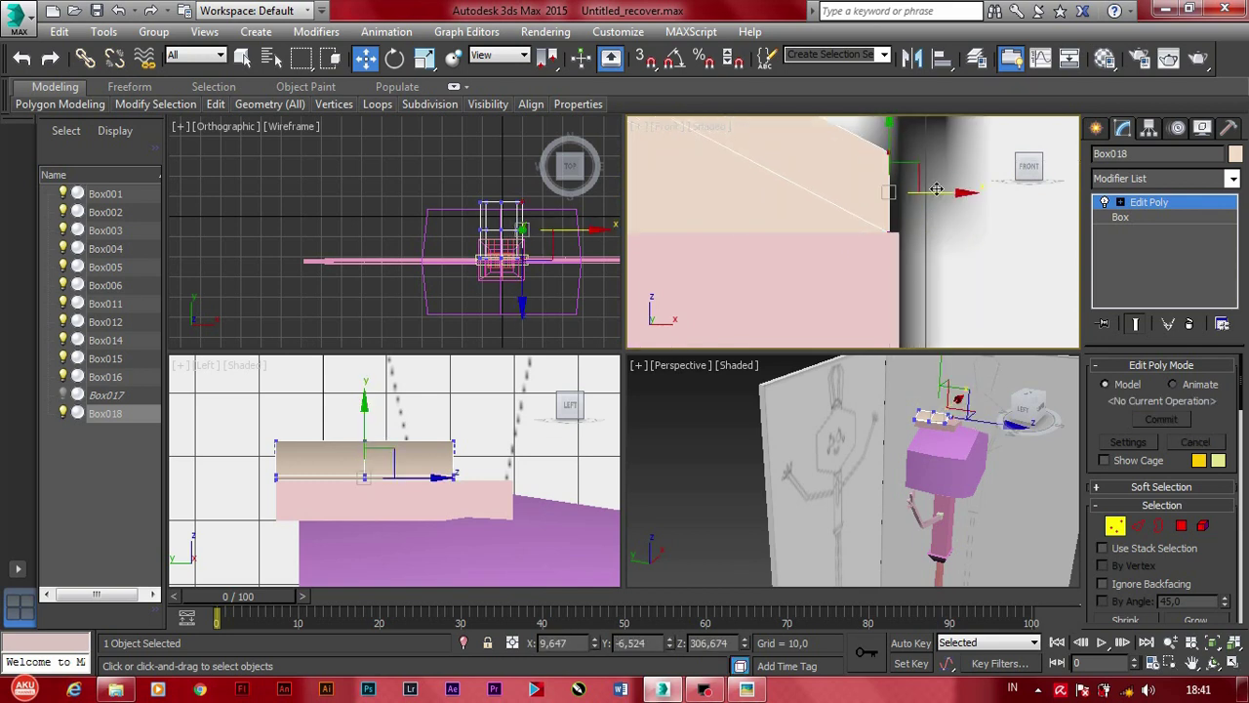
scroll(898, 237, "down", 2)
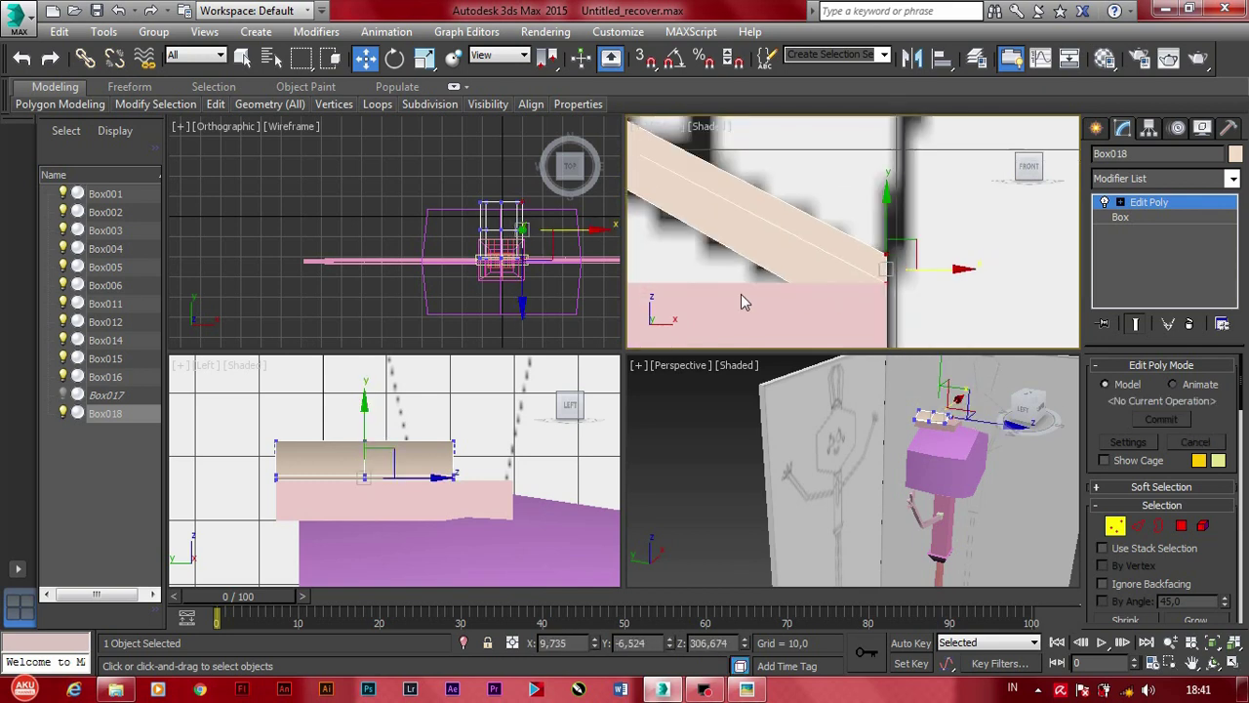
scroll(680, 306, "down", 3)
scroll(681, 306, "up", 3)
left_click(693, 228)
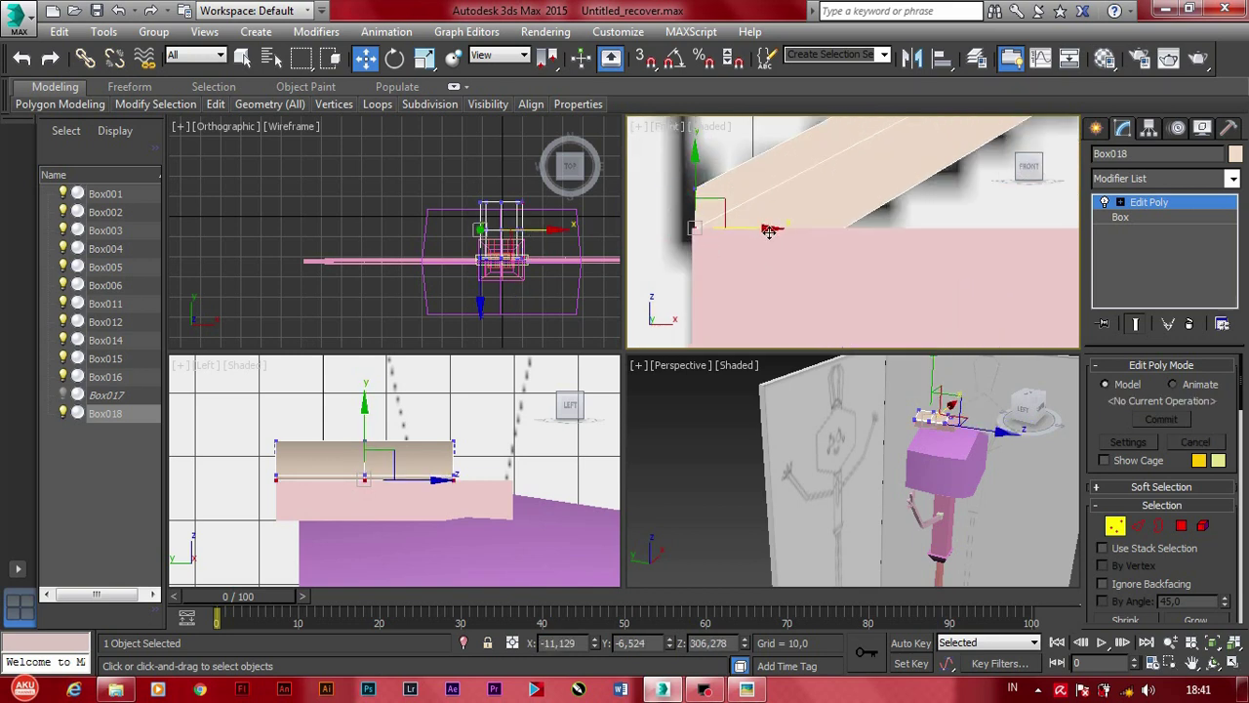
left_click(342, 510)
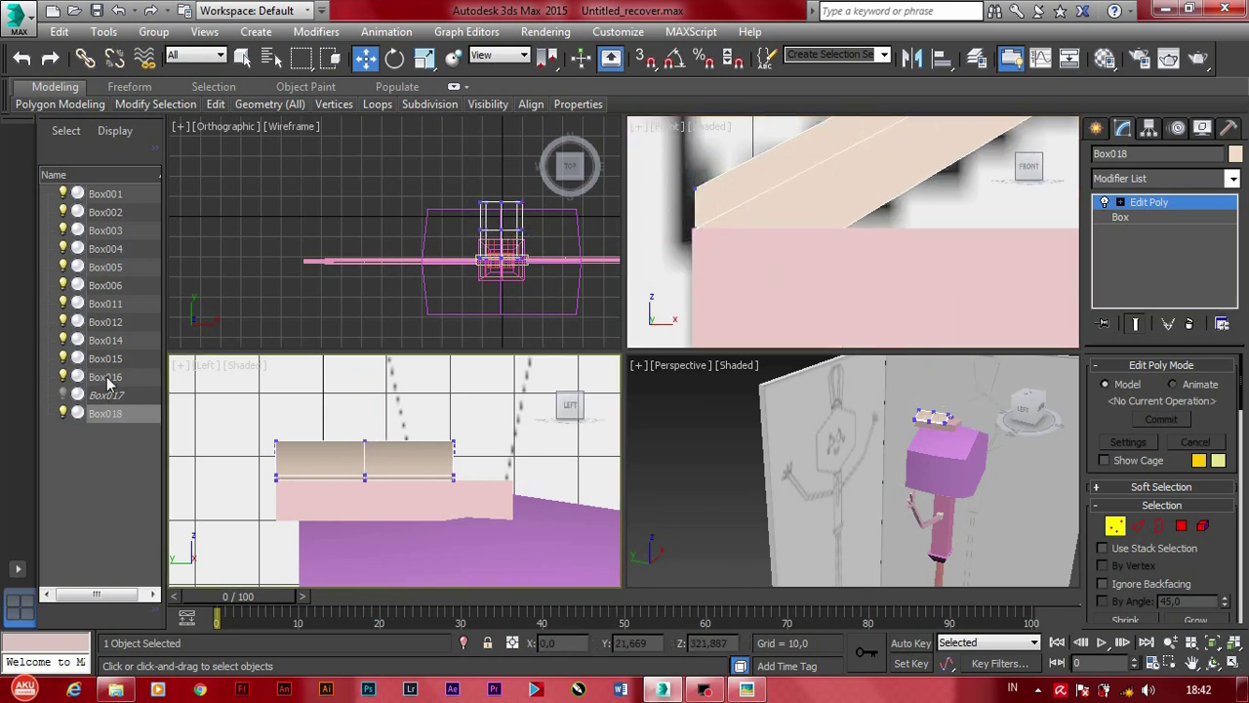
Step: Shift Box016 sideways in the Left viewport and unhide Box017
left_click(105, 377)
left_click(424, 58)
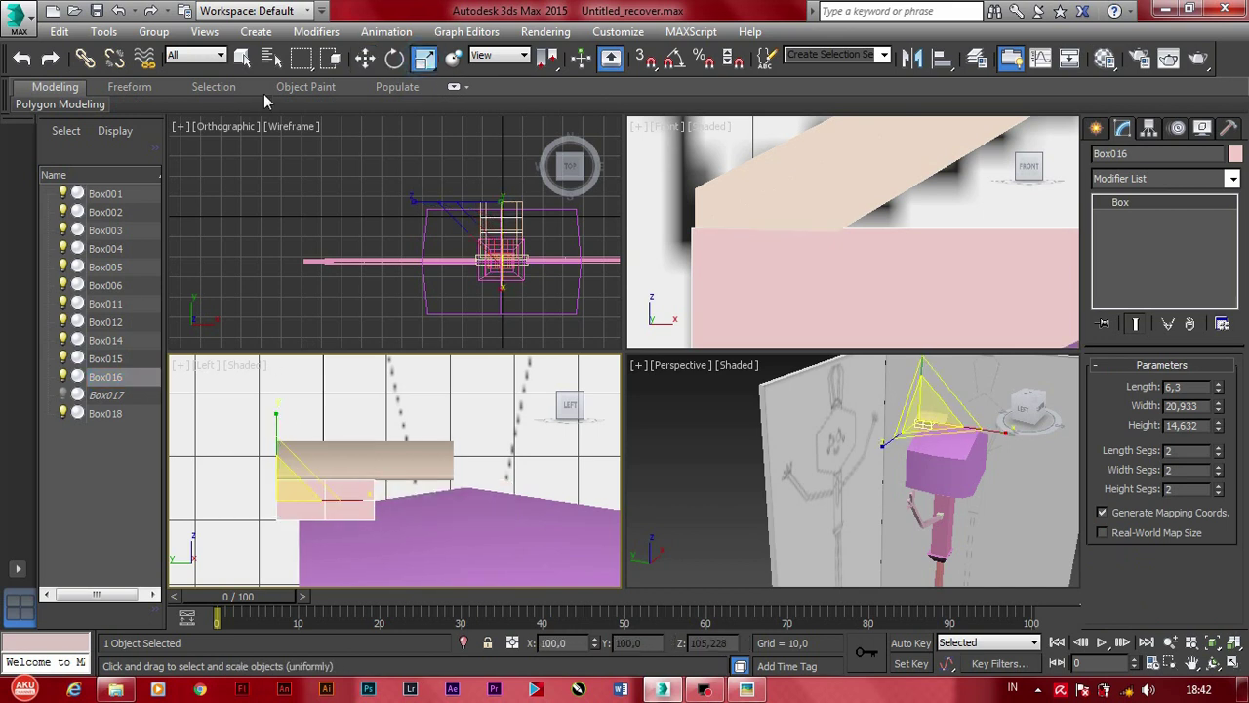
key("w")
left_click_drag(349, 500, 489, 536)
left_click(425, 58)
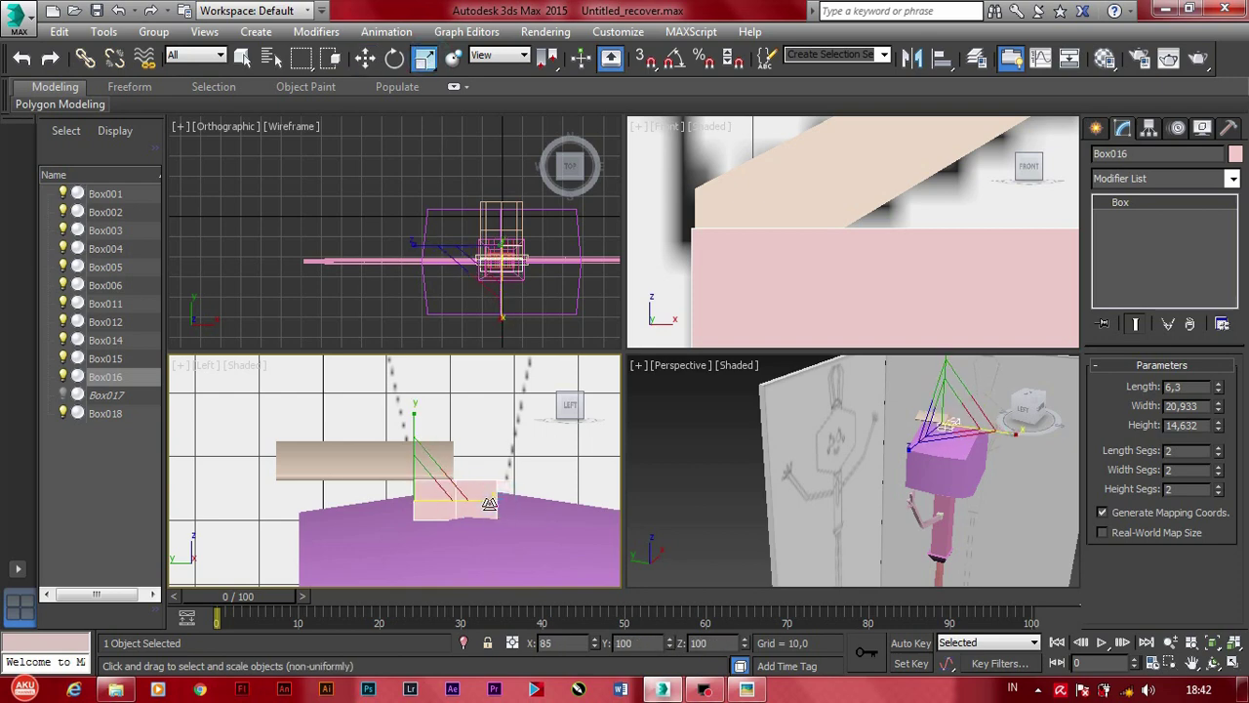
left_click(65, 394)
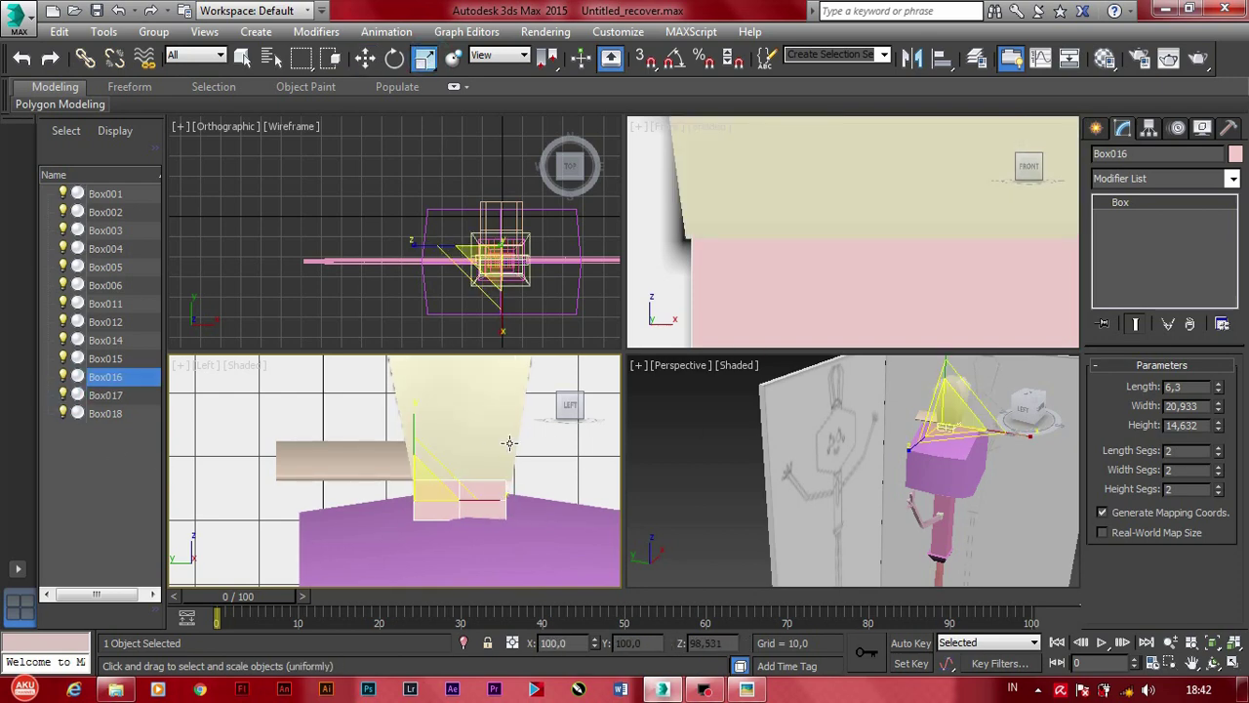
middle_click_drag(948, 307, 766, 263)
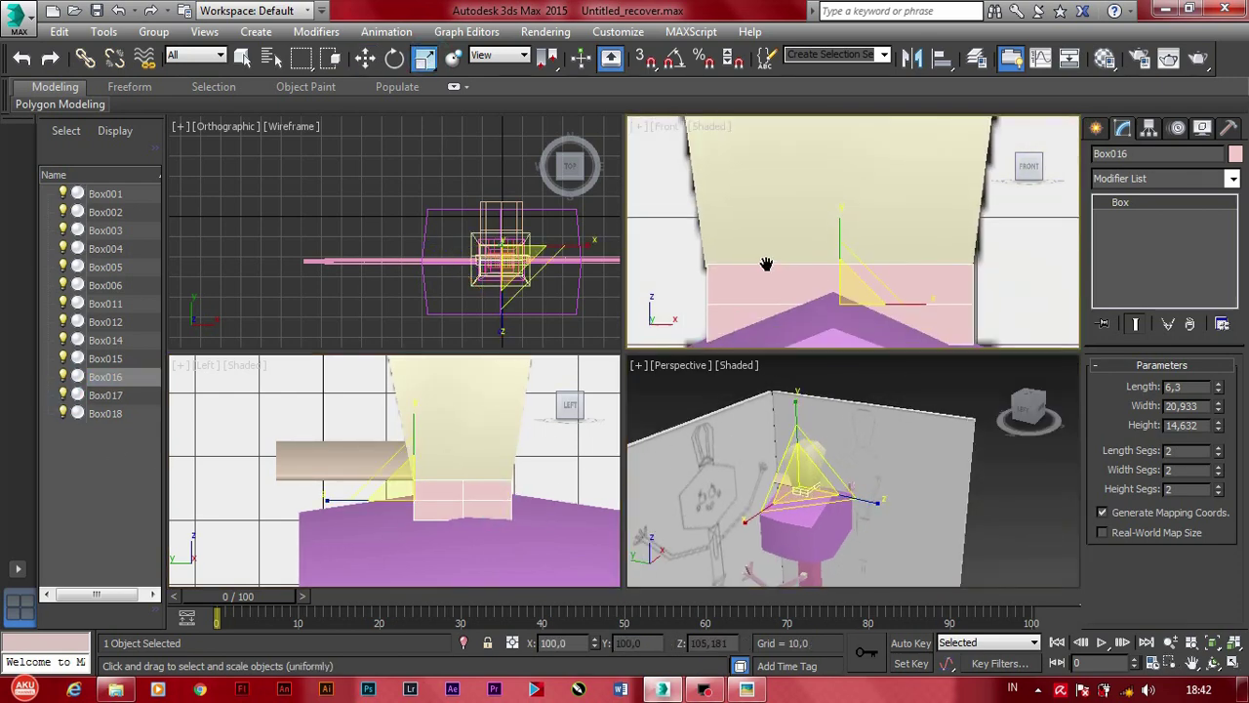
Step: Select Box017's bottom-edge vertices in Vertex mode, ready to move them
left_click(105, 394)
key("1")
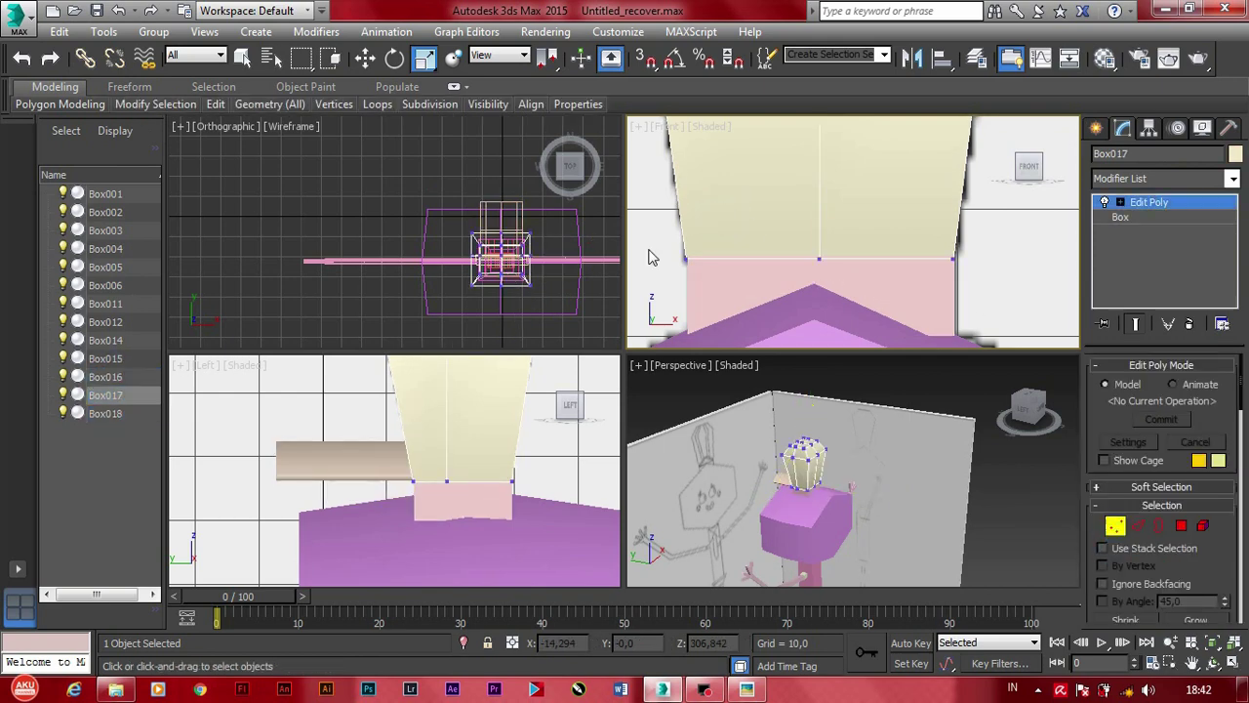
middle_click_drag(652, 256, 697, 239)
left_click_drag(699, 205, 789, 277)
key("w")
mouse_move(788, 277)
middle_mouse_down()
mouse_move(878, 276)
mouse_move(834, 276)
middle_mouse_up()
middle_click_drag(800, 468, 859, 458, "alt")
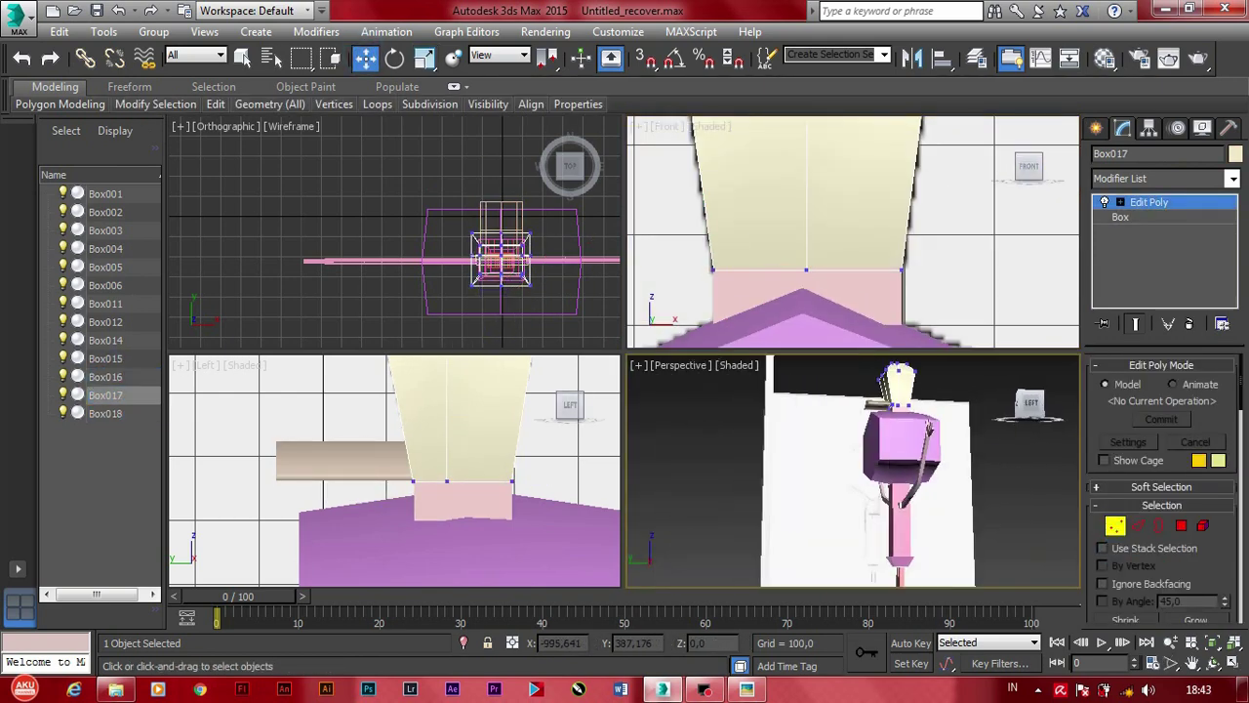
middle_click_drag(929, 430, 879, 508, "alt")
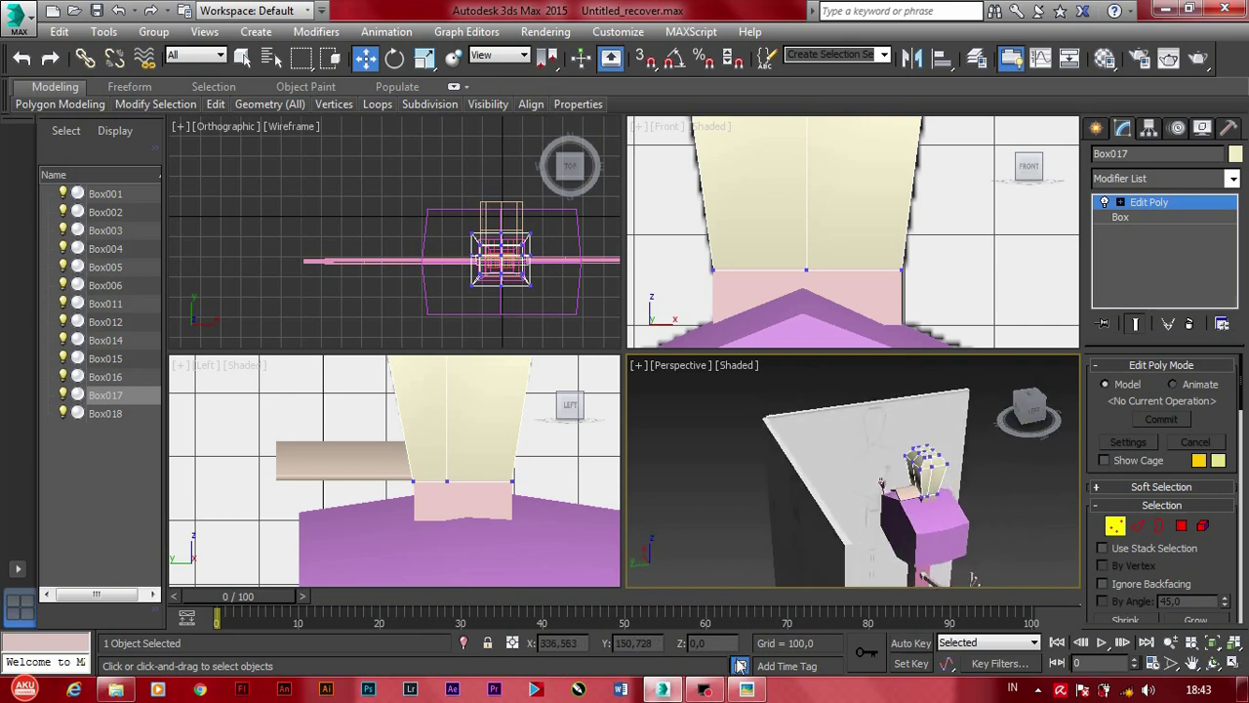
left_click(749, 689)
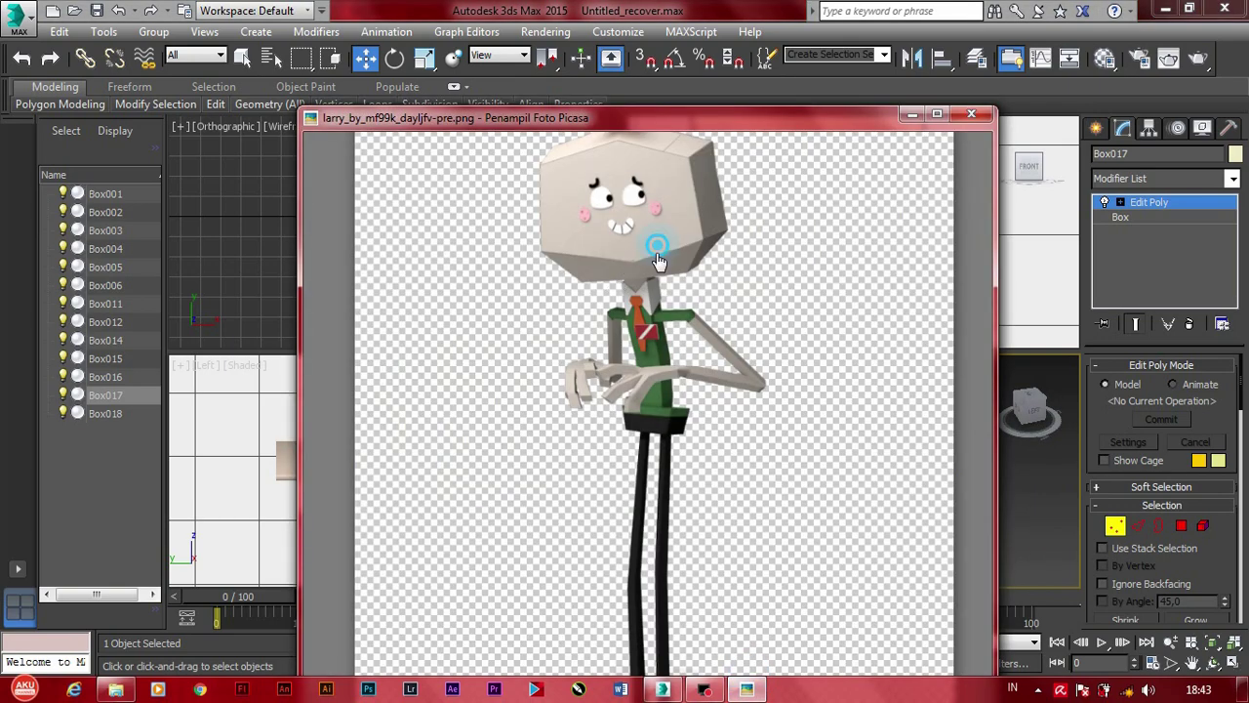
scroll(656, 262, "up", 2)
scroll(649, 261, "up", 1)
scroll(629, 263, "up", 3)
scroll(623, 261, "up", 1)
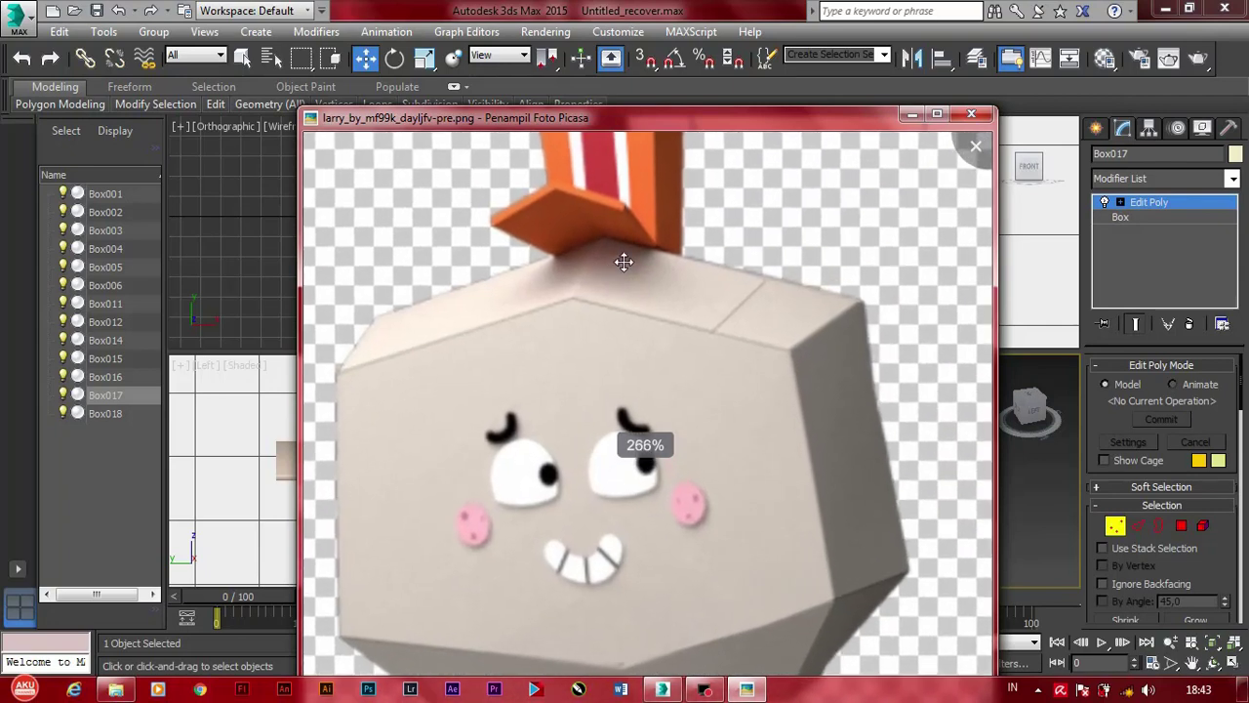
left_click(1033, 110)
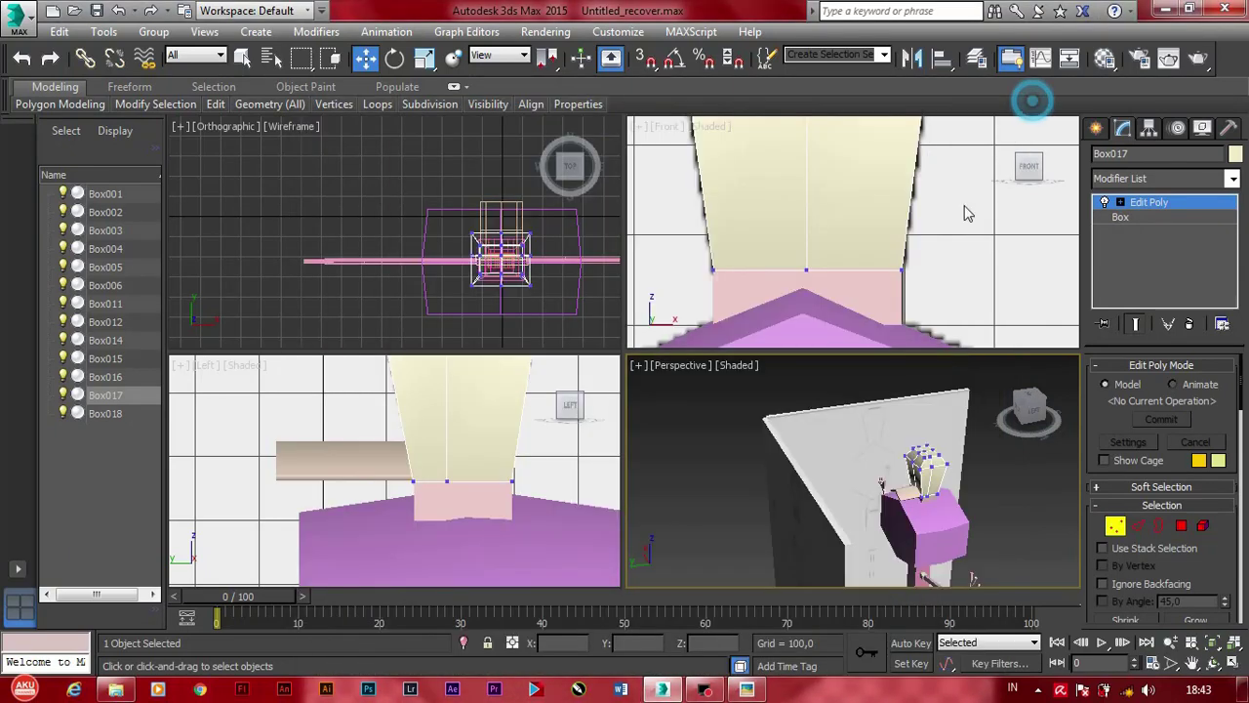
middle_click_drag(903, 478, 791, 363, "alt")
left_click(447, 501)
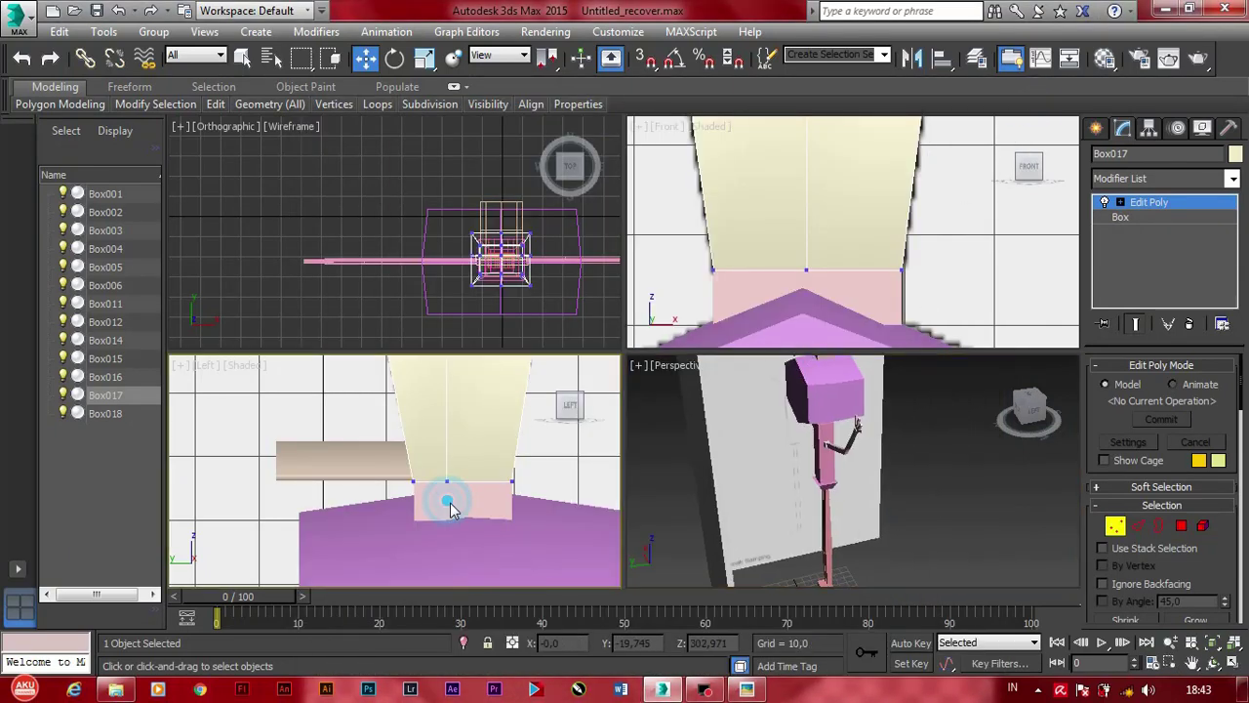
Step: Delete the pale pink collar box Box016
left_click(105, 414)
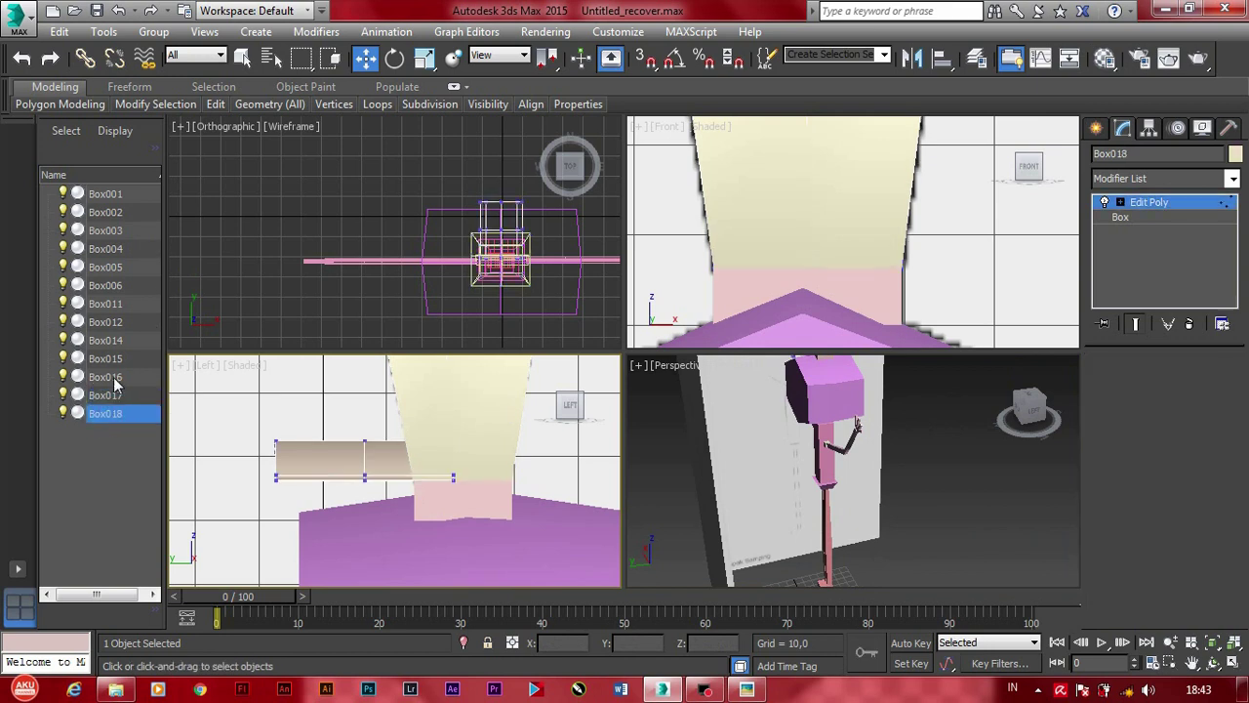
left_click(113, 378)
key("Delete")
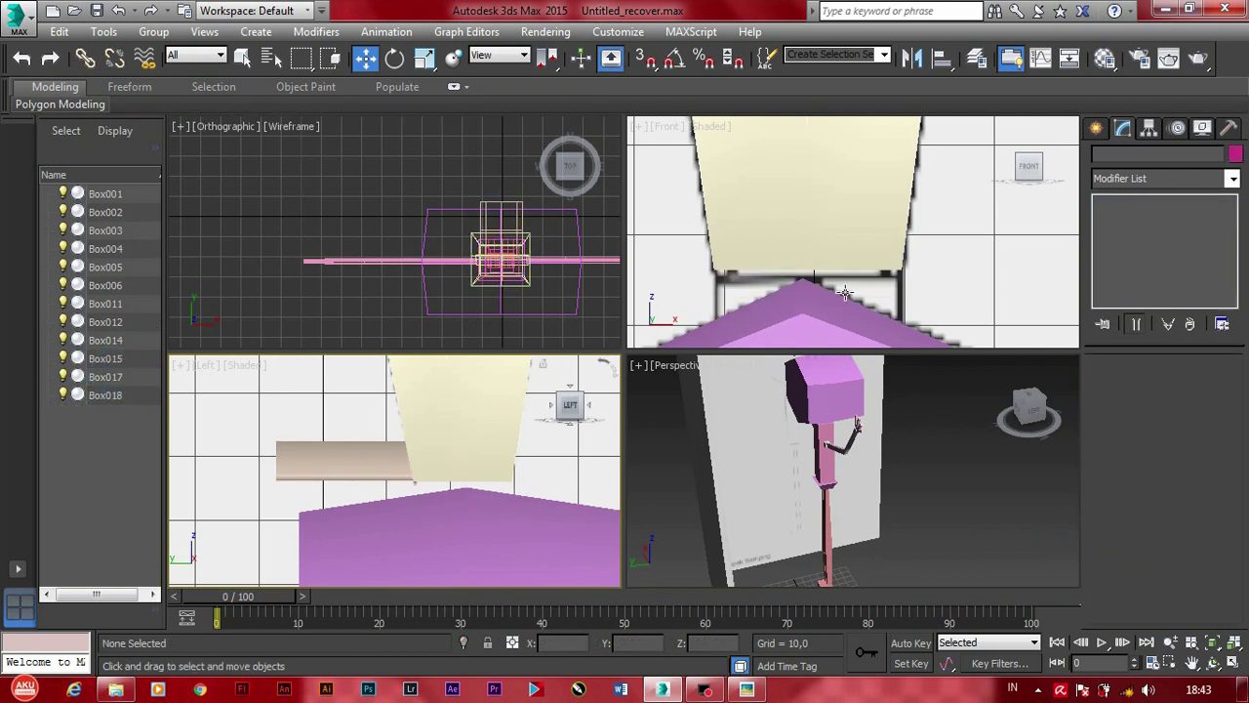
Step: Lower Box017 and Box018 together onto the purple torso
left_click(424, 411)
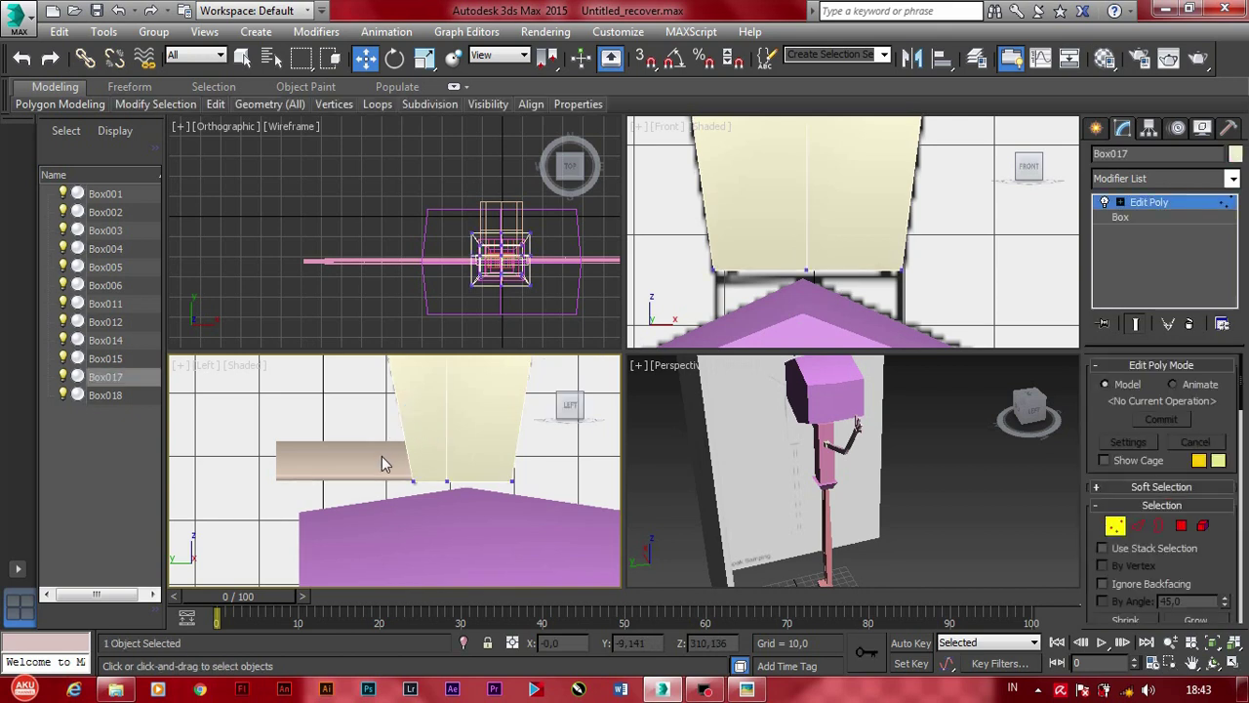
left_click(107, 394, "ctrl")
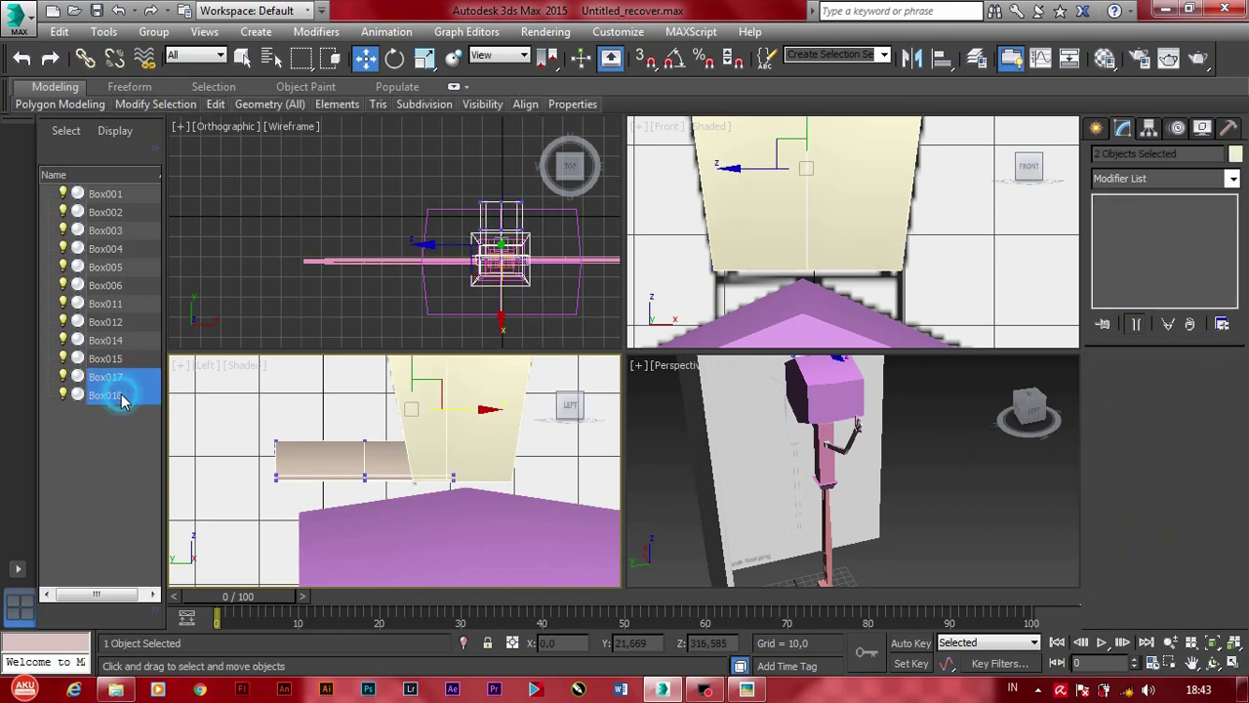
left_click_drag(414, 383, 417, 410)
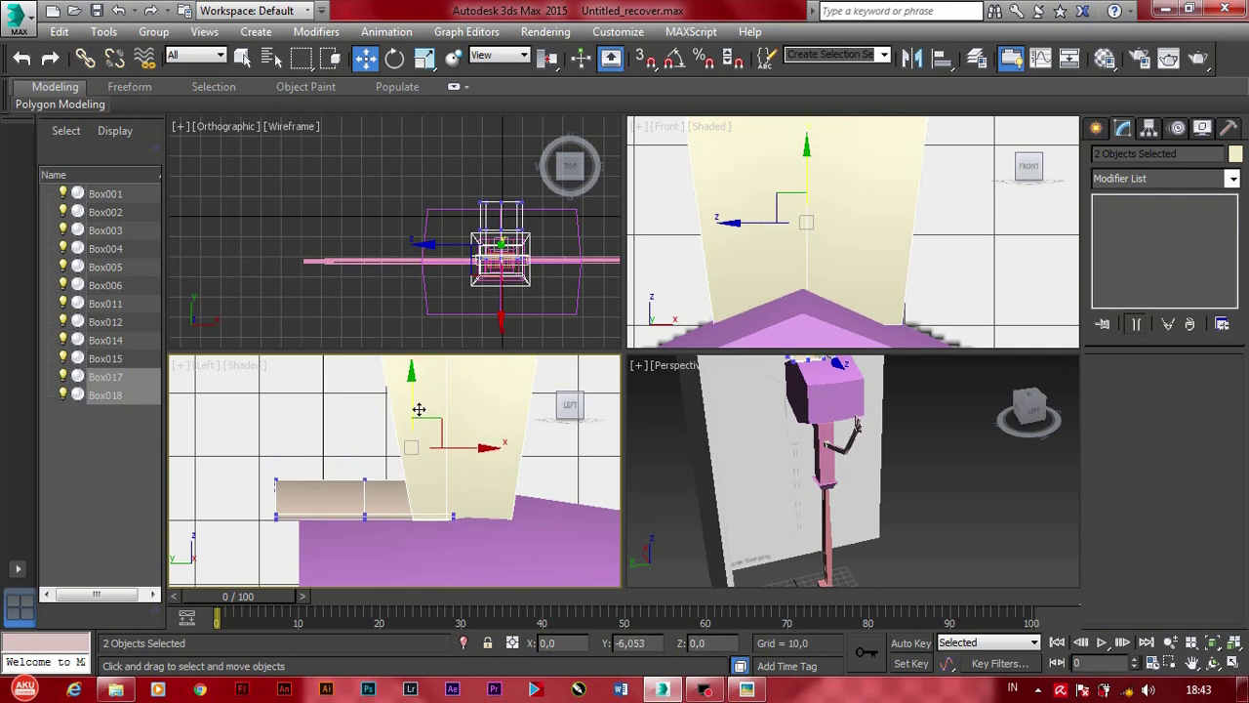
scroll(482, 442, "down", 4)
left_click(423, 58)
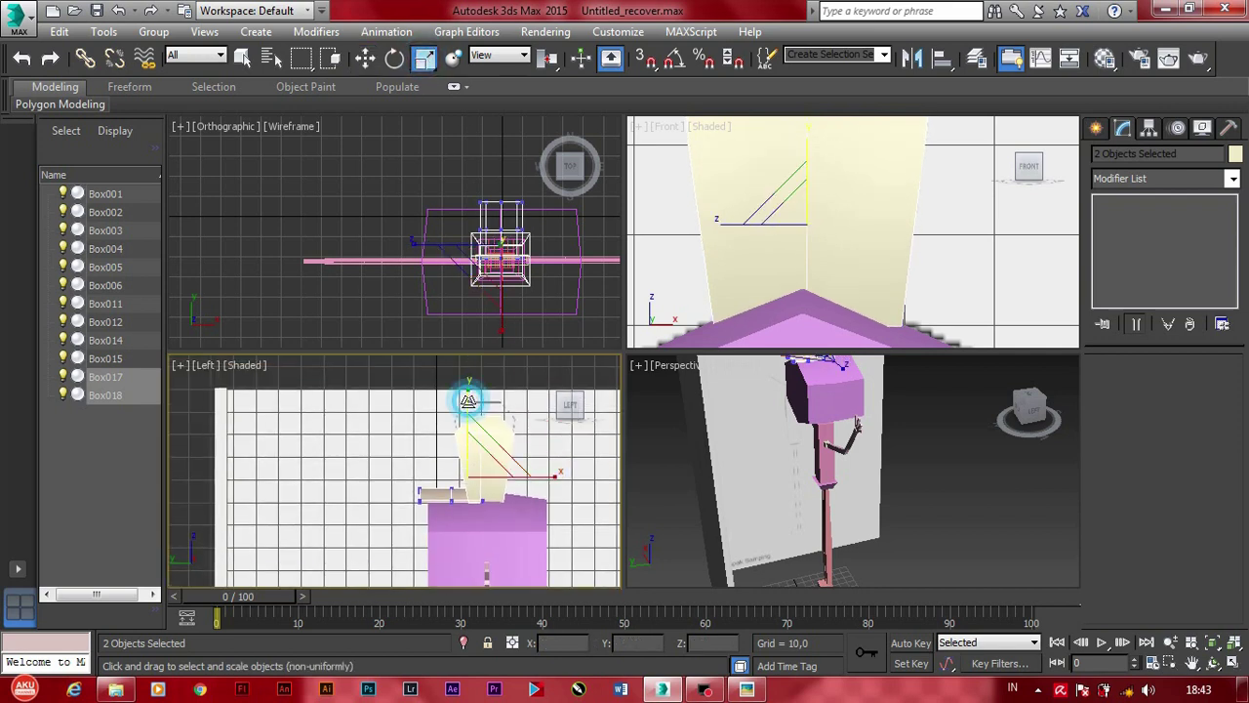
key("w")
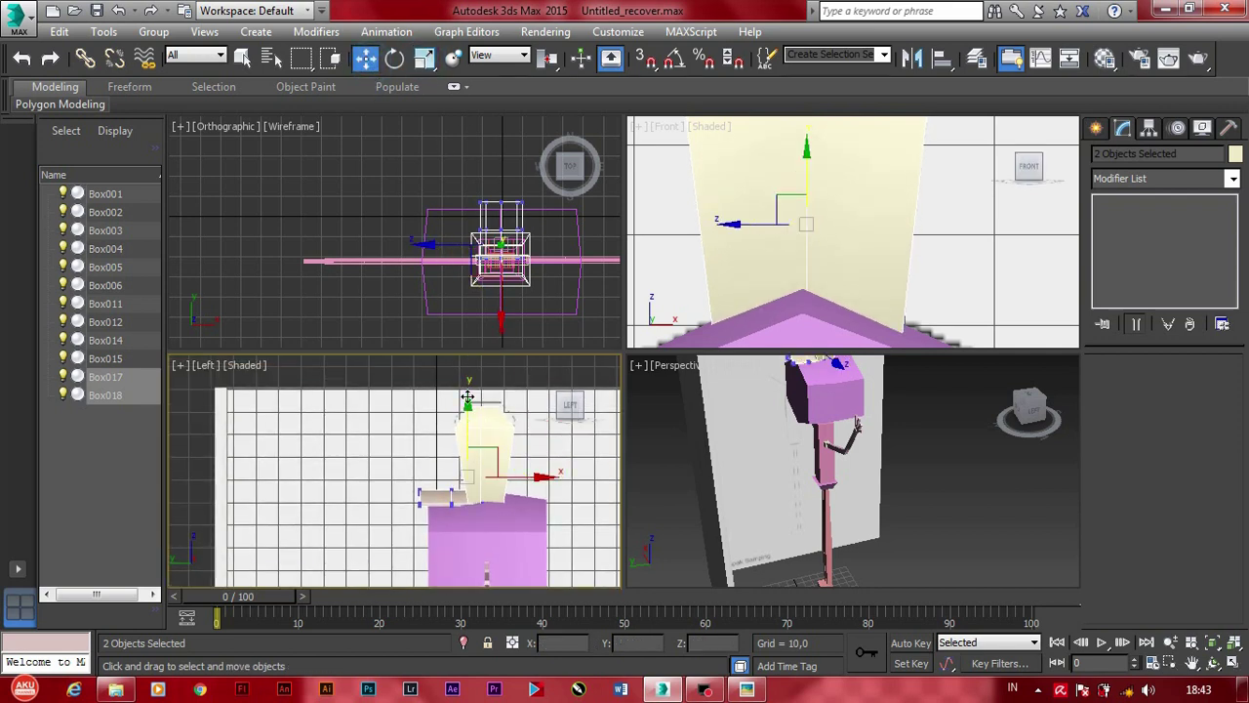
left_click(683, 458)
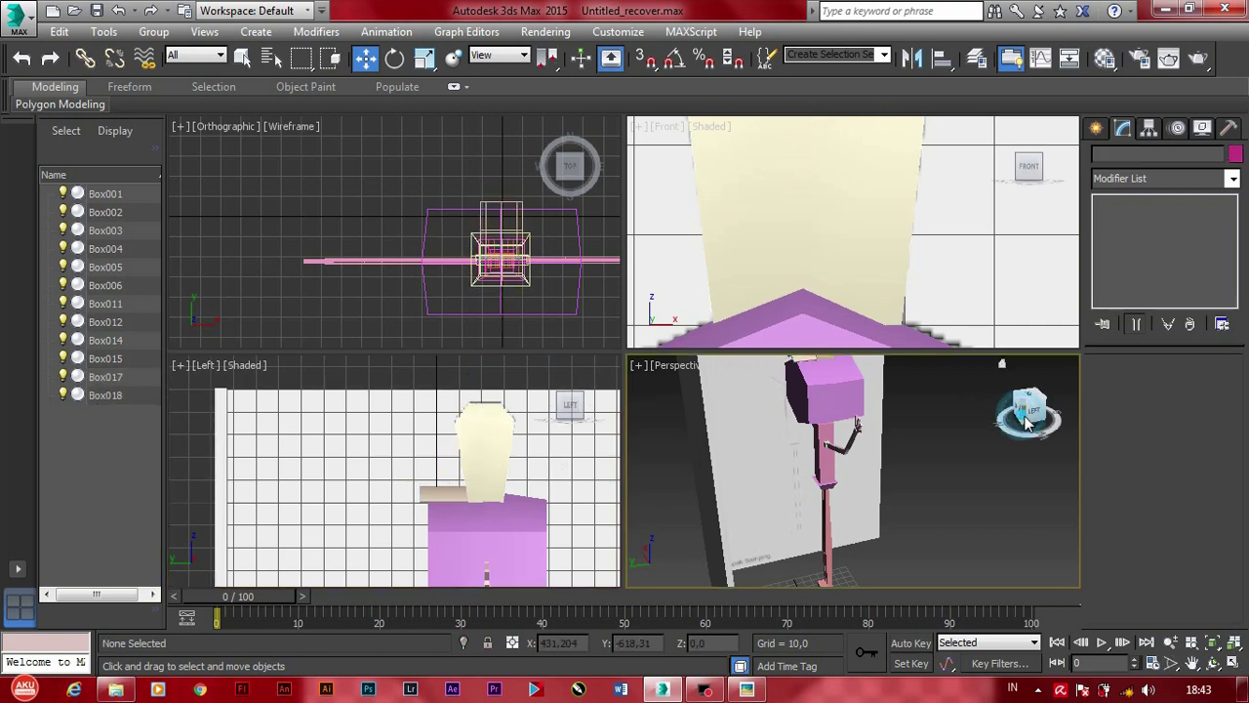
mouse_move(683, 459)
middle_mouse_down("alt")
mouse_move(717, 364)
mouse_move(905, 440)
middle_mouse_up("alt")
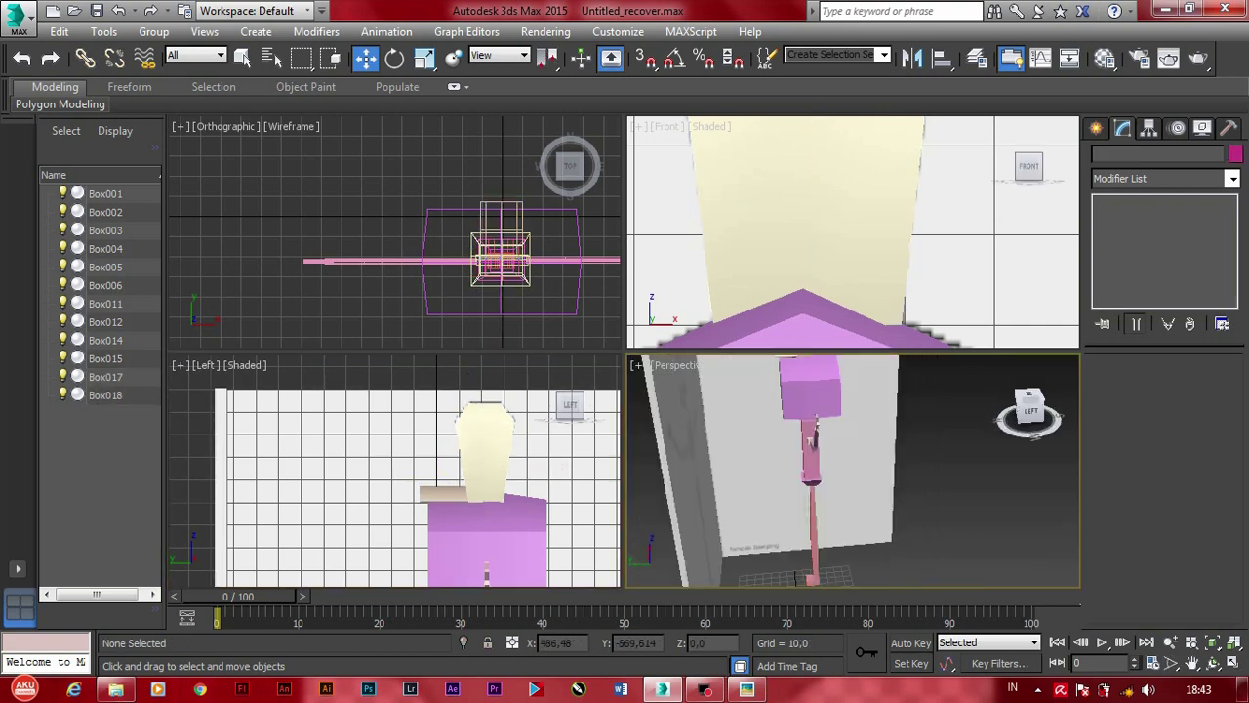
Step: Delete side wall Box002 and move sketch plane Box001 behind the character
left_click(904, 441)
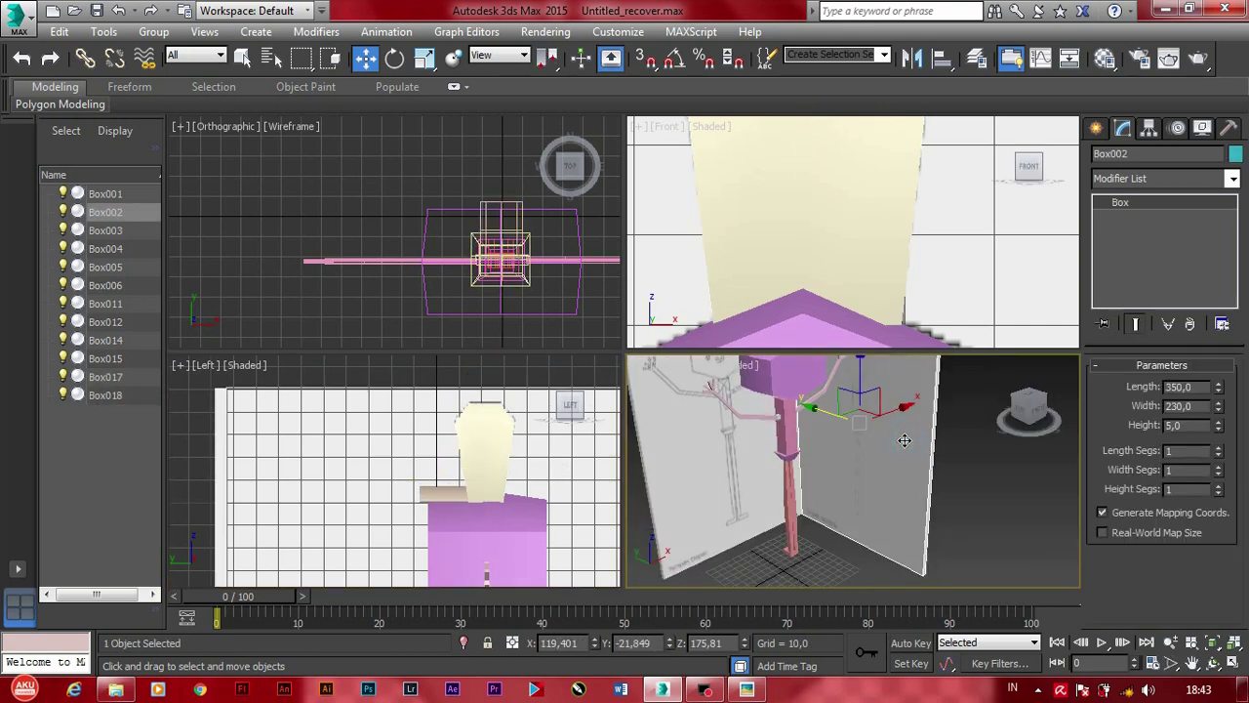
key("Delete")
left_click(671, 446)
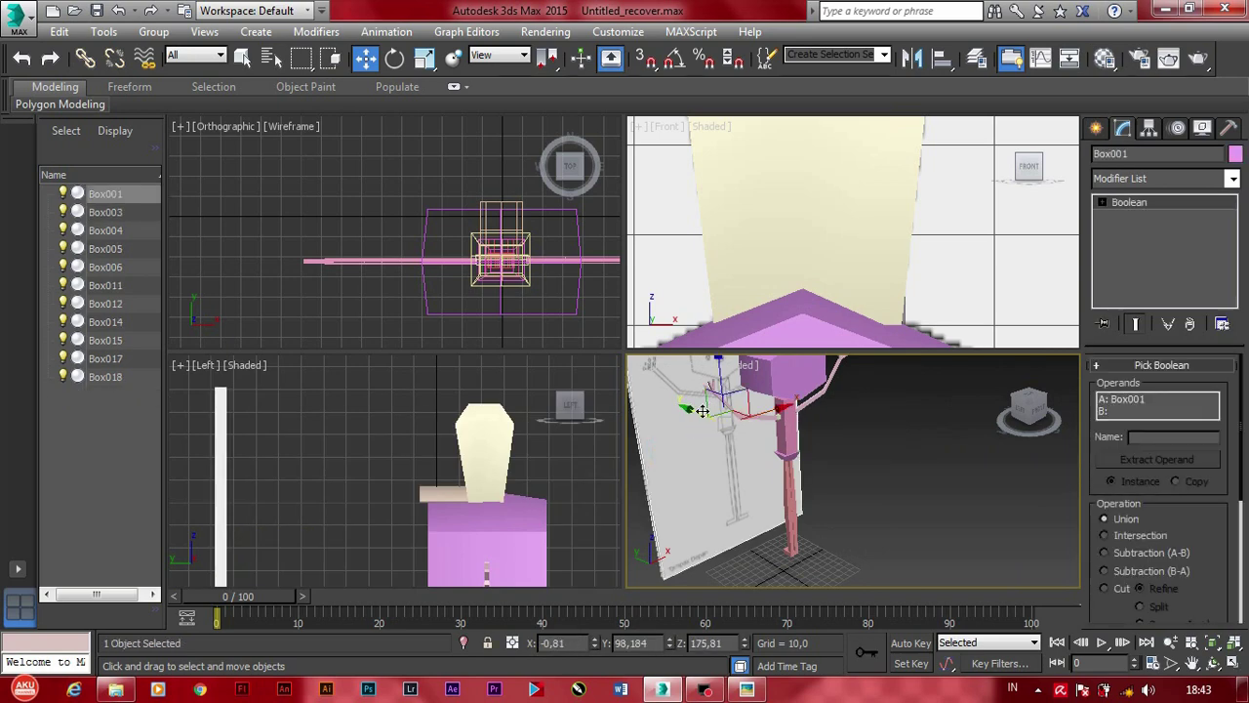
left_click_drag(700, 412, 811, 474)
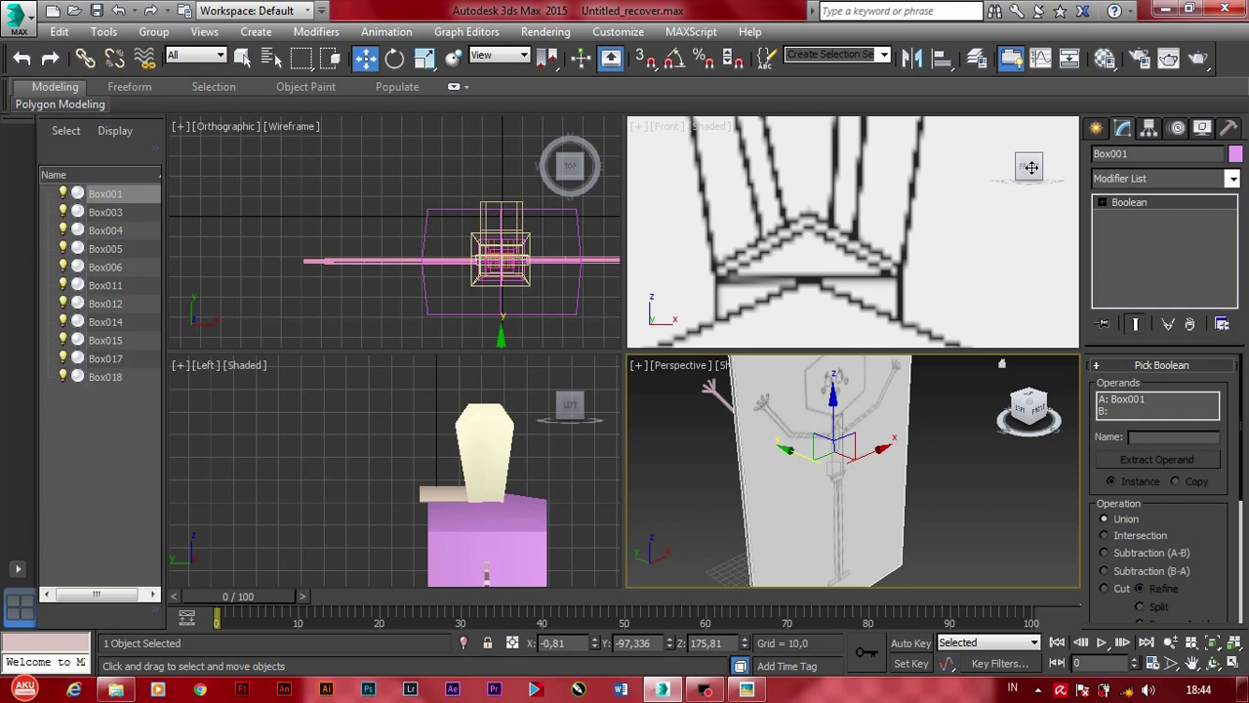
scroll(1030, 167, "down", 3)
scroll(990, 238, "down", 3)
scroll(993, 236, "down", 3)
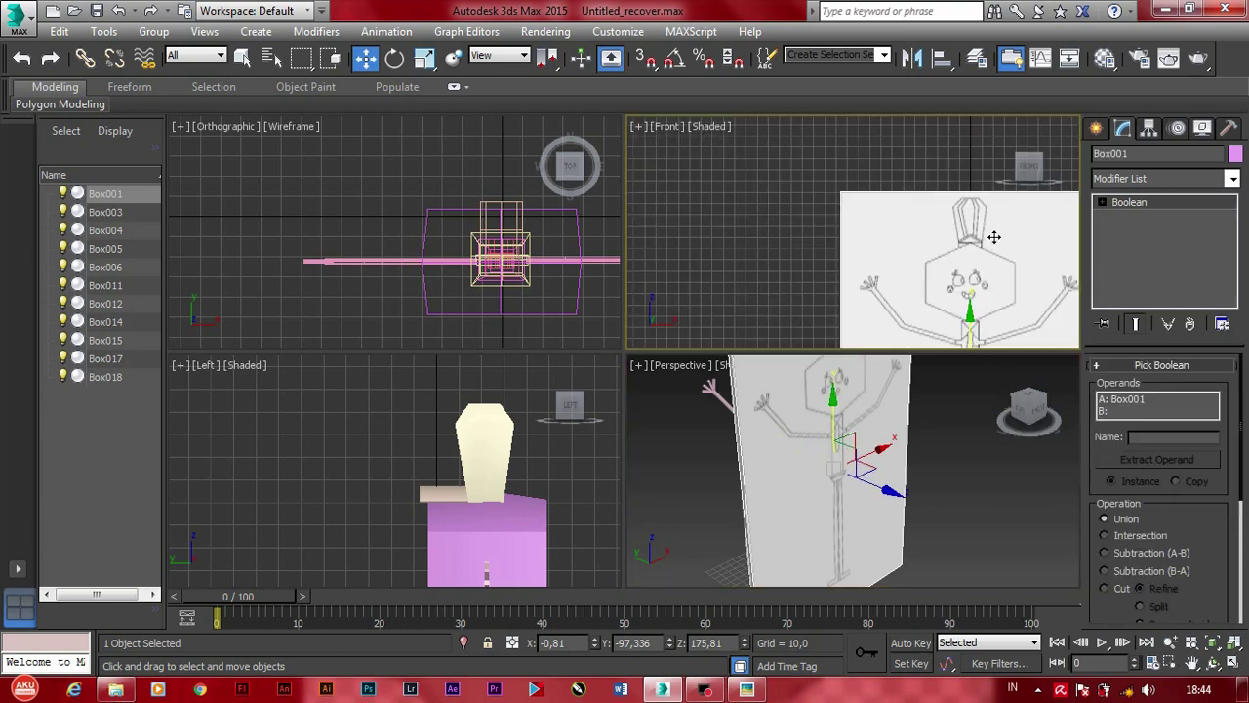
Step: Check the model from the Left and Back views and orbit around it in perspective
left_click(1012, 168)
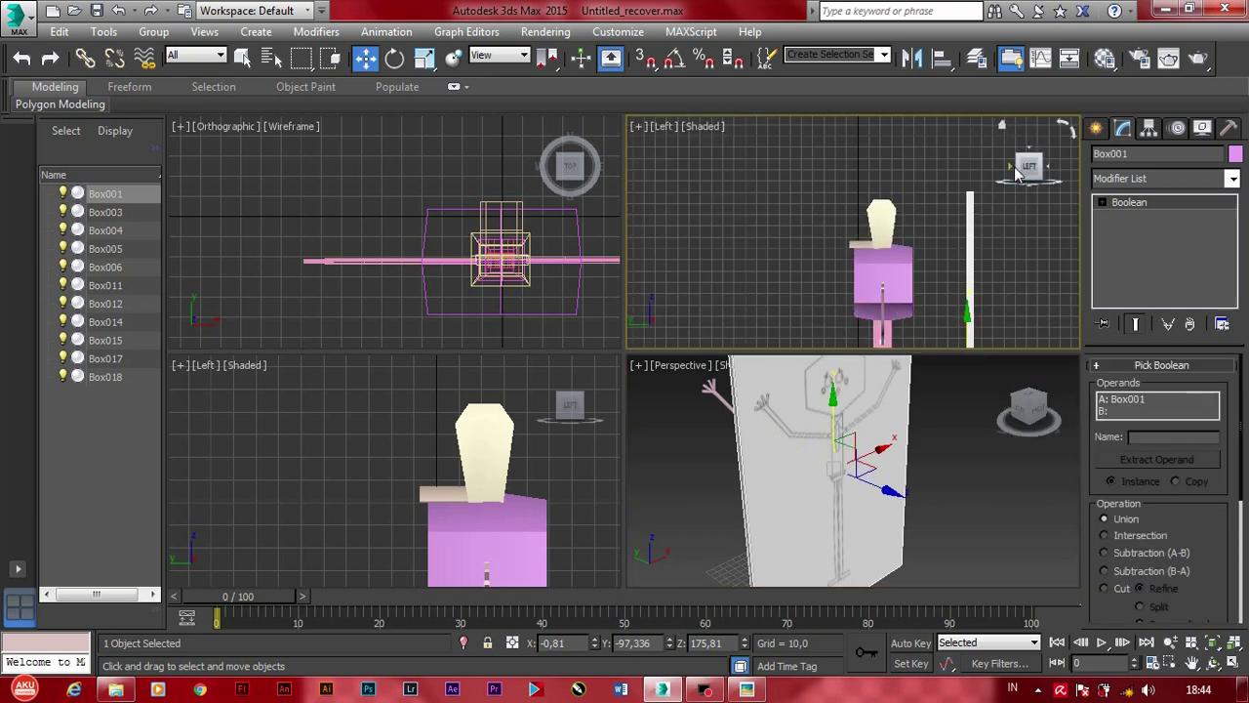
left_click(1013, 168)
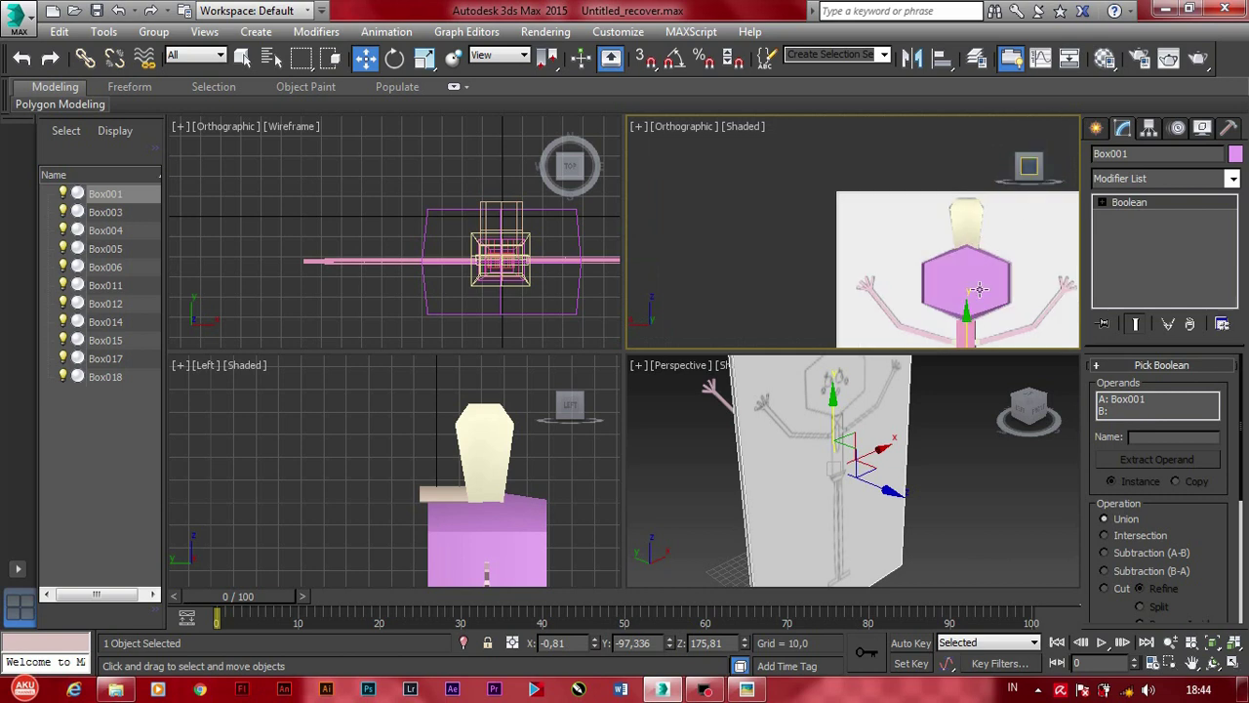
middle_click_drag(916, 303, 859, 234)
scroll(854, 230, "down", 2)
scroll(850, 222, "down", 2)
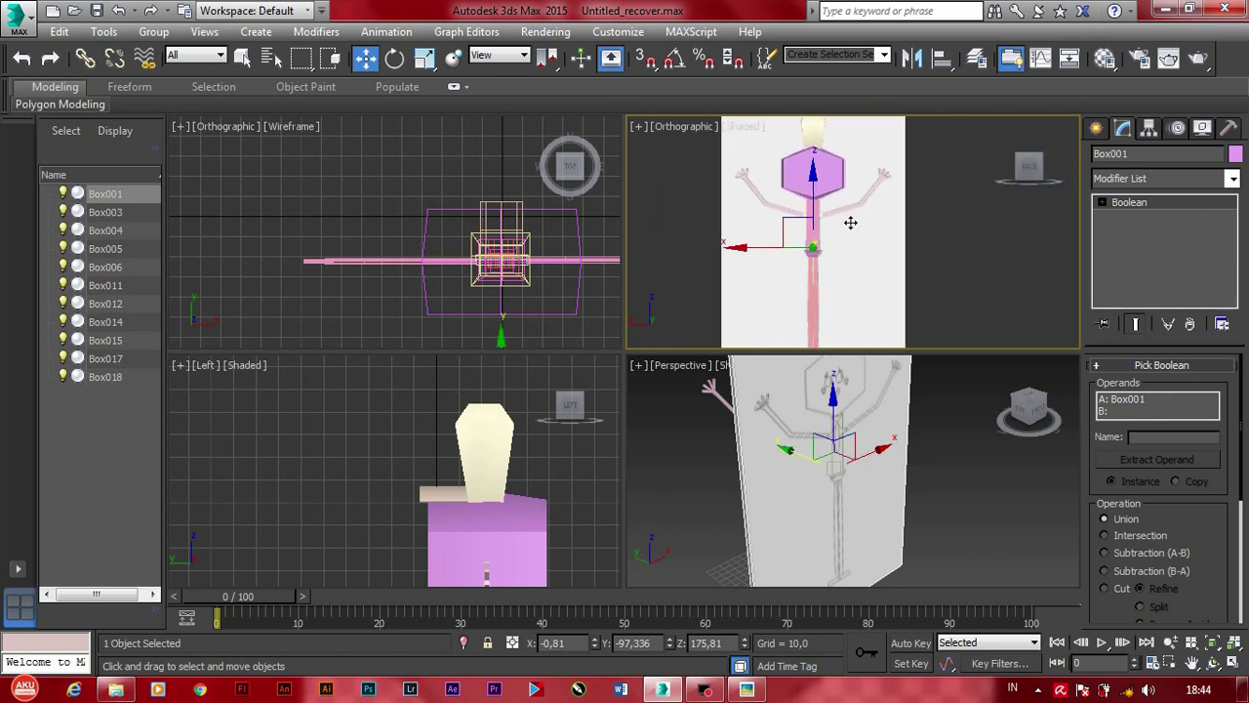
left_click(1015, 437)
left_click(1020, 415)
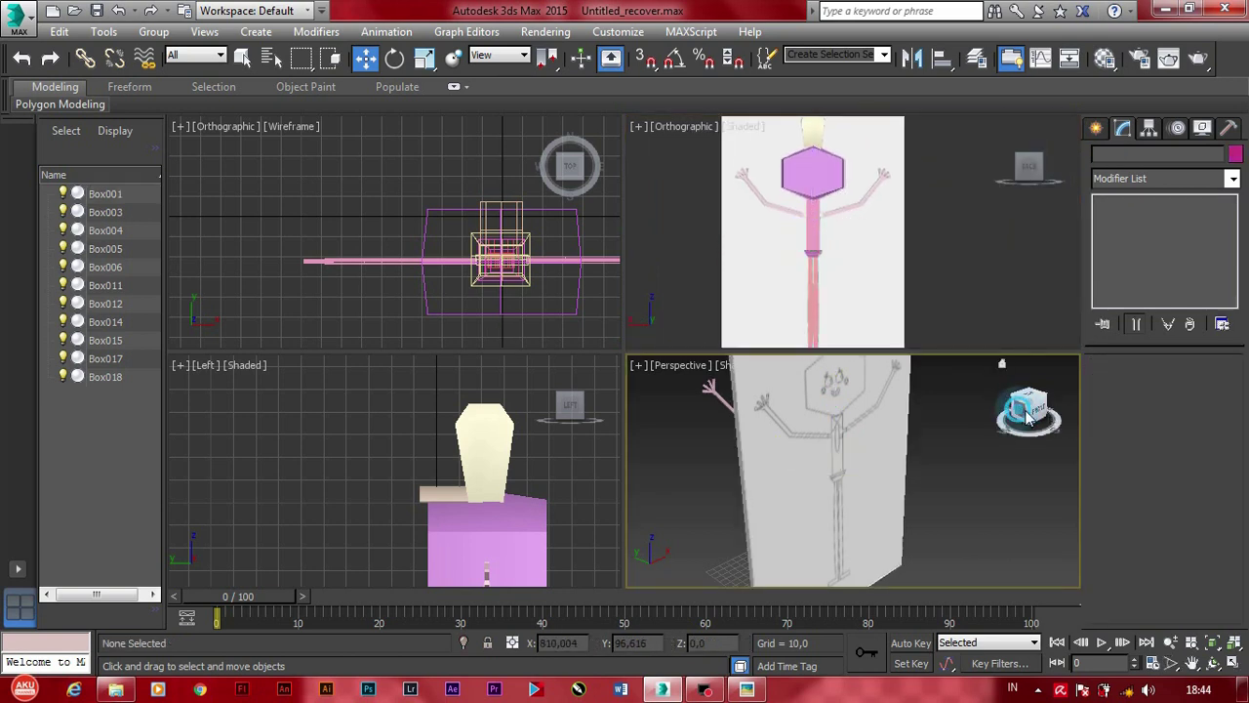
mouse_move(769, 437)
middle_mouse_down("alt")
mouse_move(836, 390)
mouse_move(979, 431)
middle_mouse_up("alt")
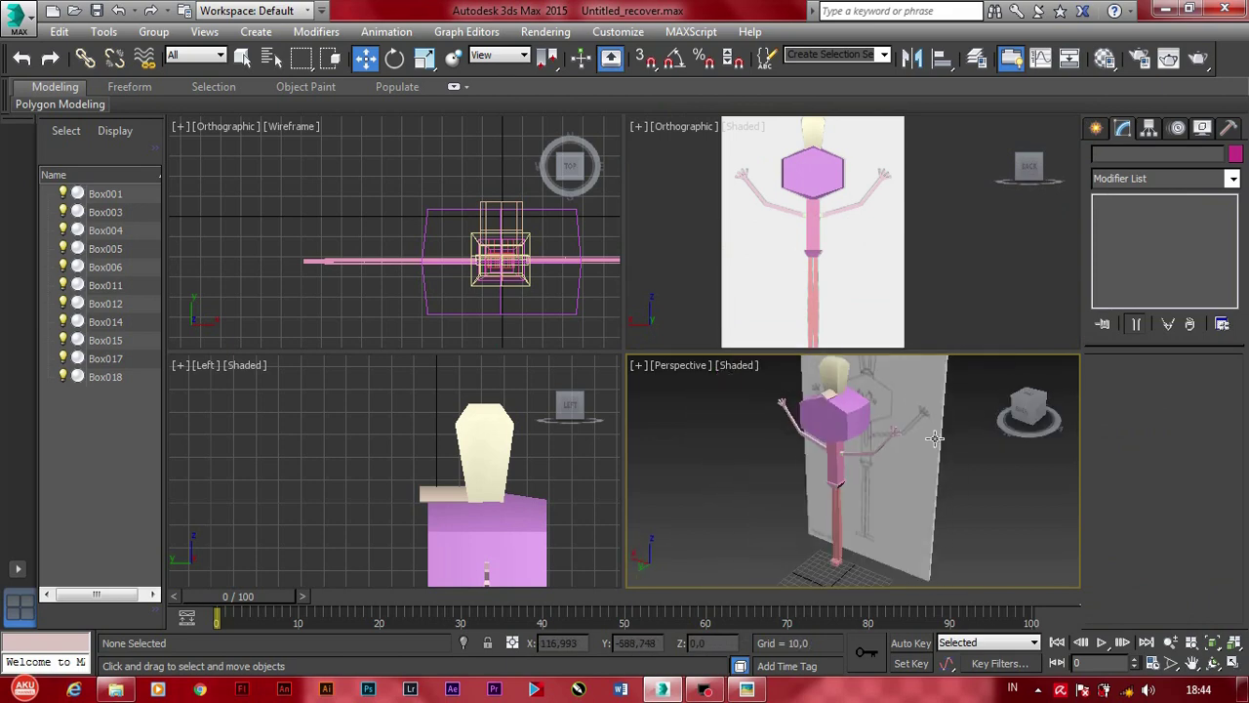
left_click(1021, 415)
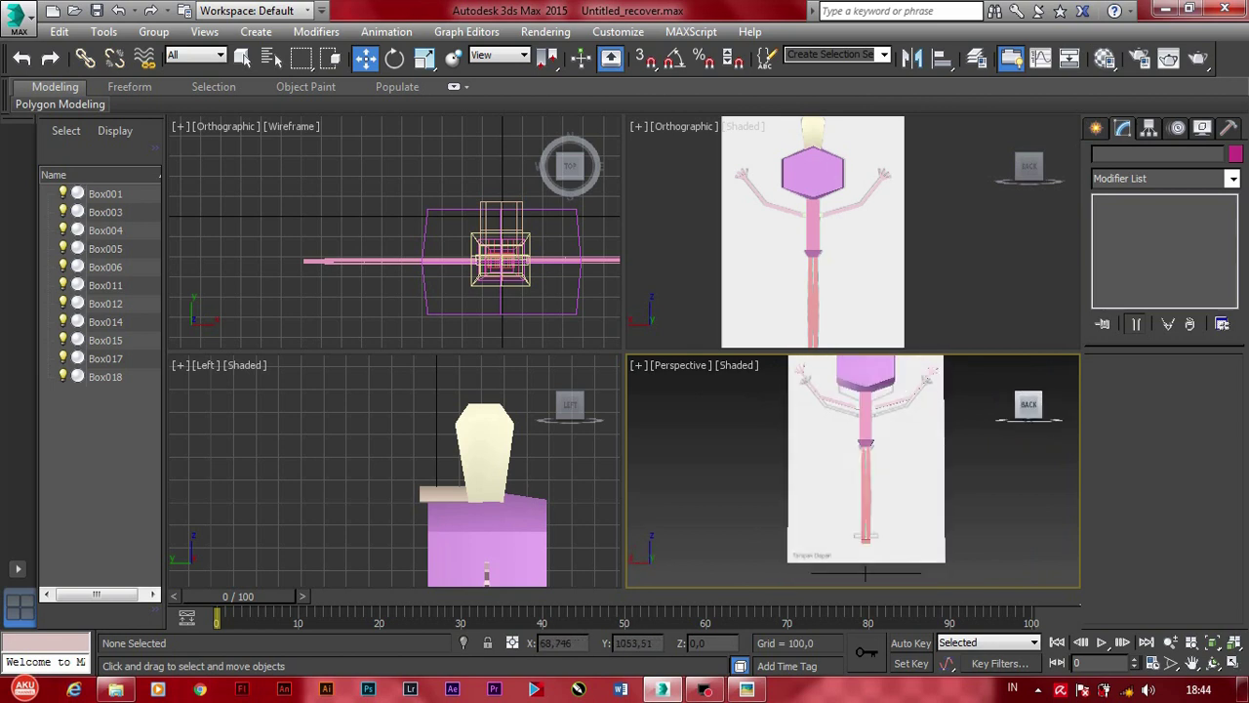
left_click(1016, 397)
left_click_drag(1029, 412, 1034, 410)
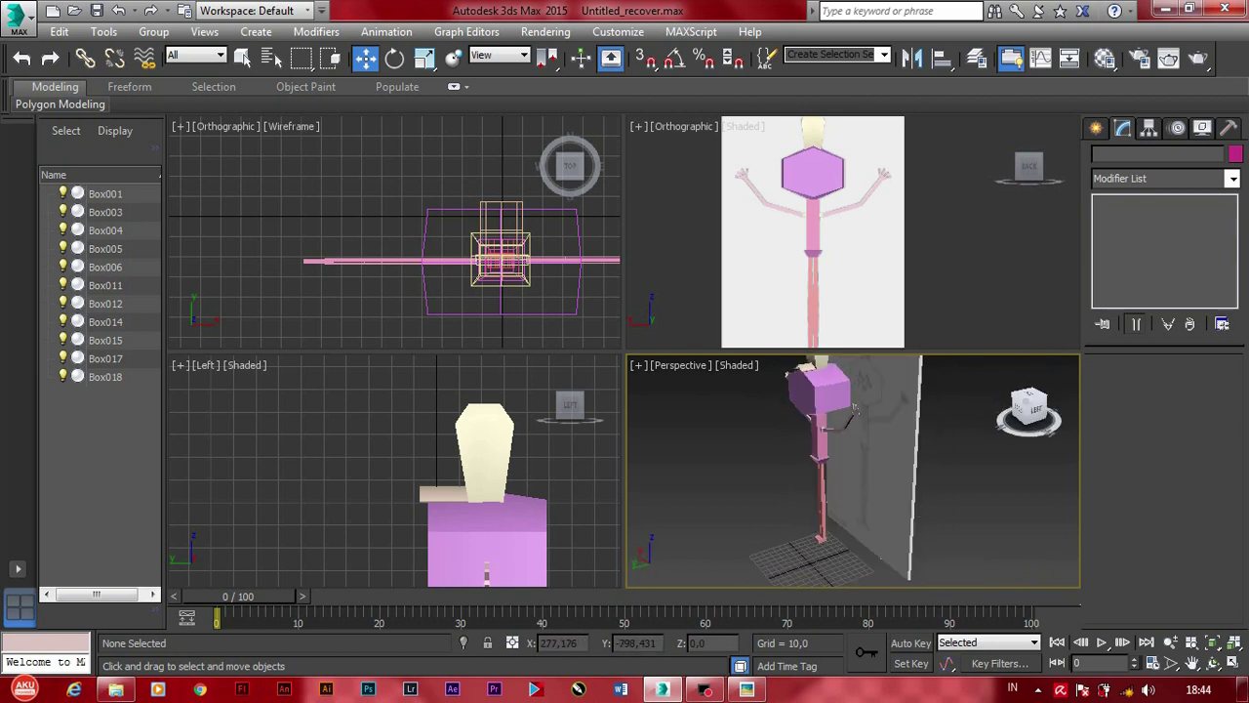
left_click(1033, 416)
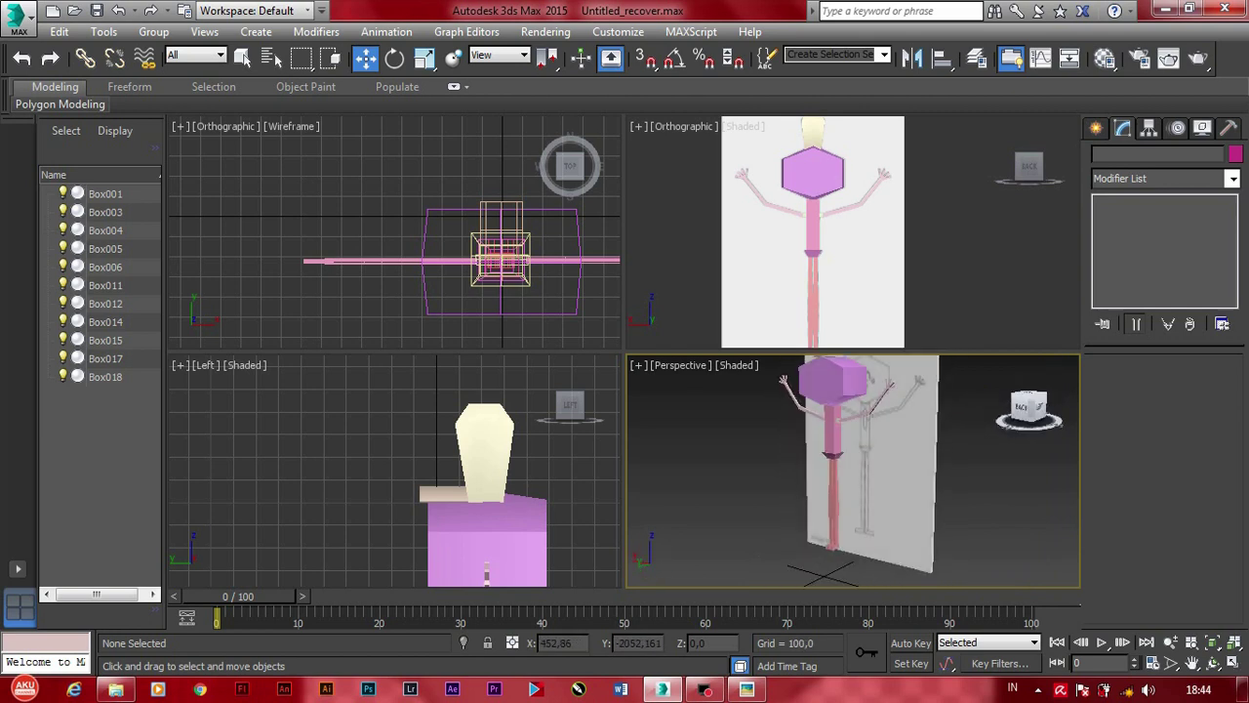
middle_click_drag(828, 382, 836, 406)
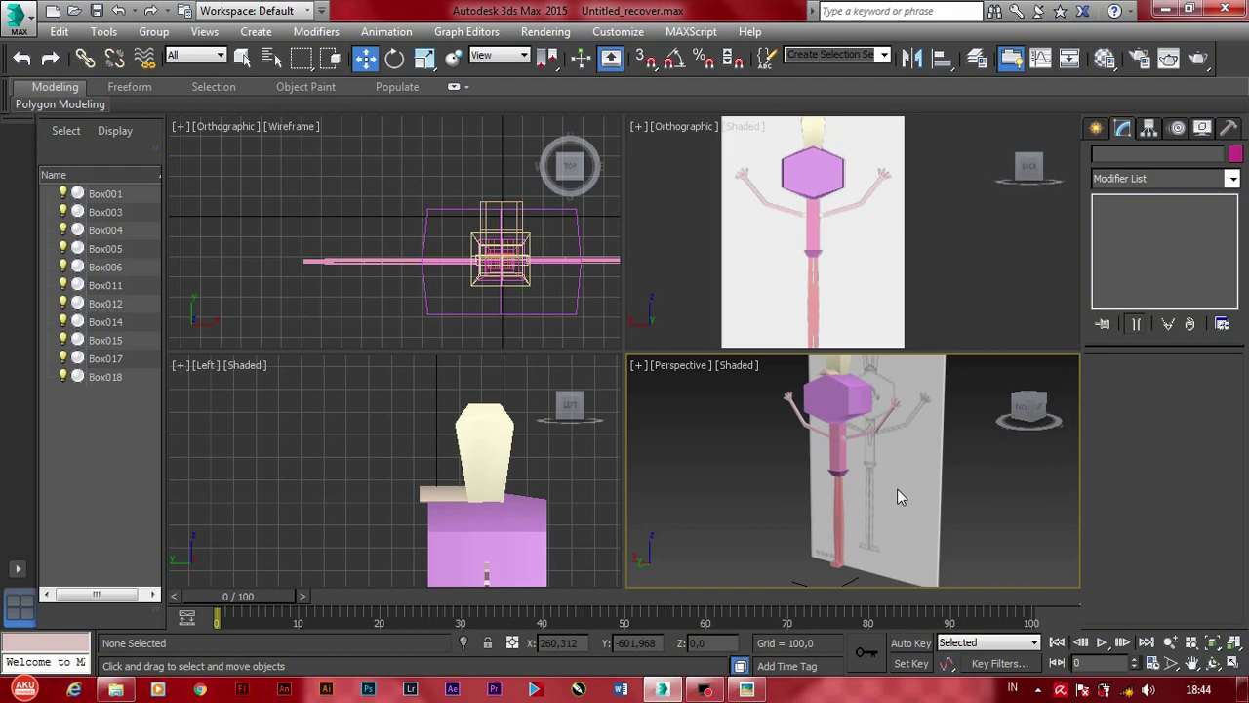
scroll(825, 451, "up", 5)
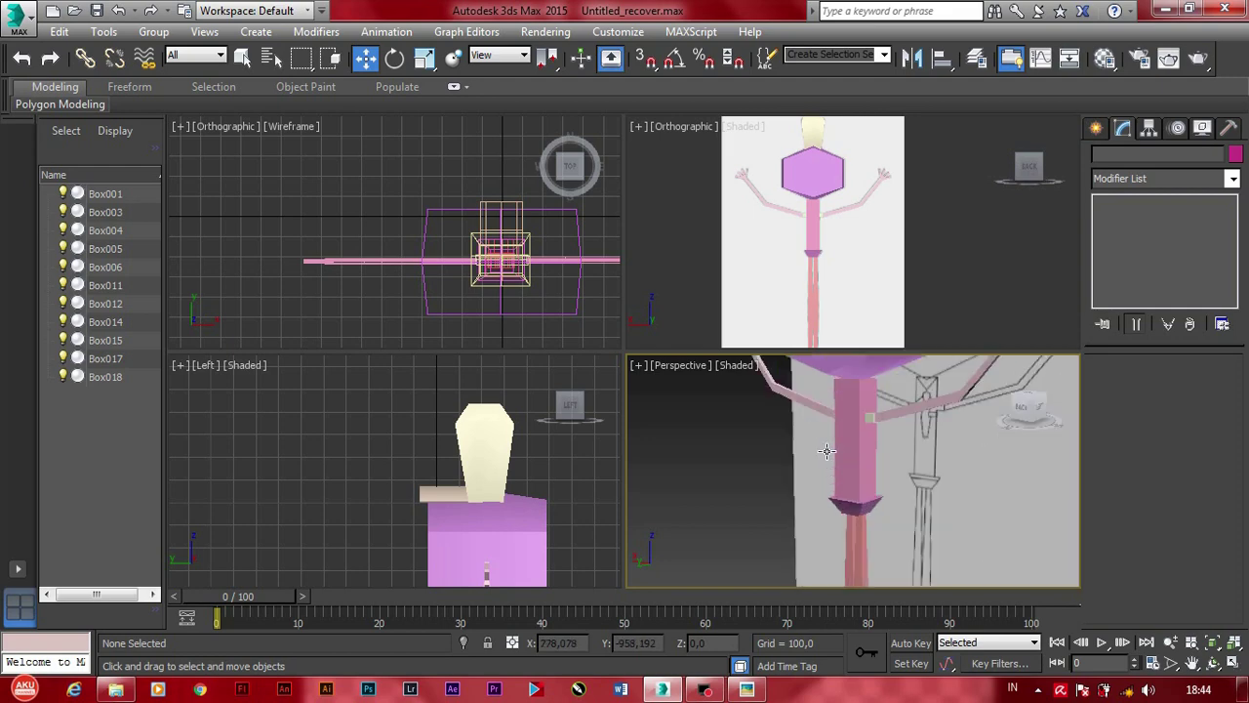
Step: Close the reference picture and zoom the Perspective view back onto the pink Box004 column
left_click(847, 450)
left_click(747, 689)
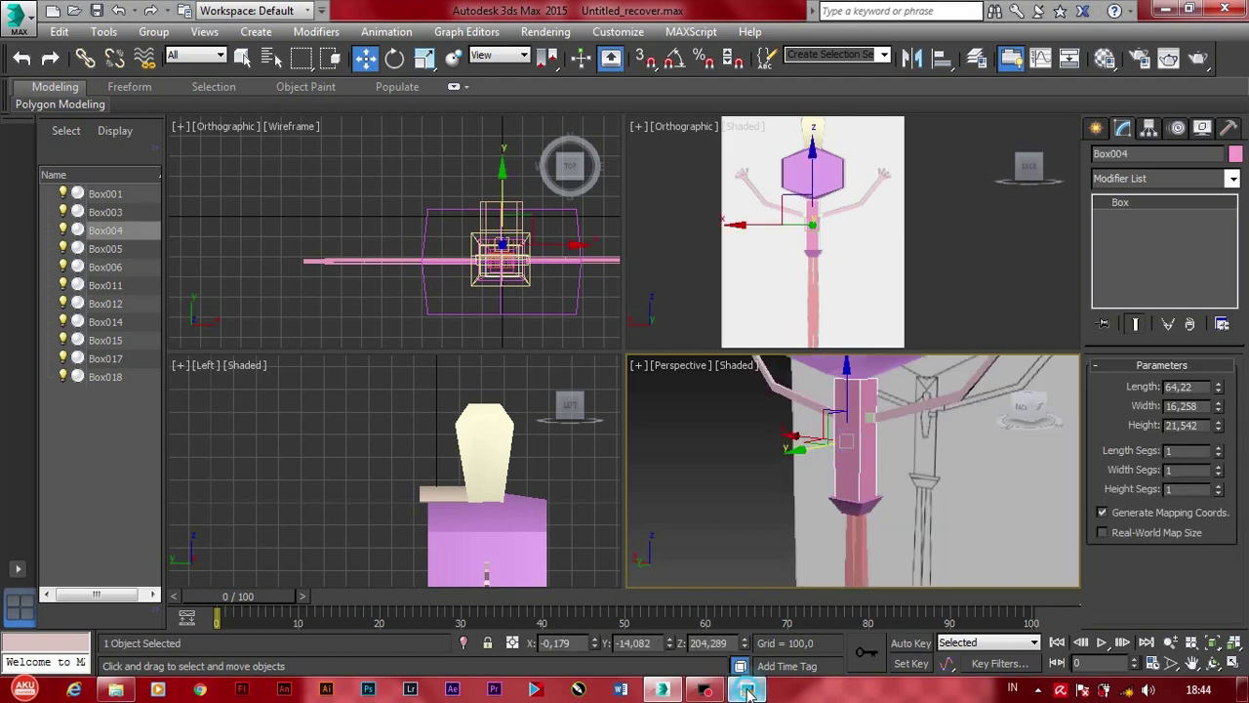
scroll(678, 469, "up", 2)
scroll(673, 441, "down", 2)
scroll(682, 457, "down", 2)
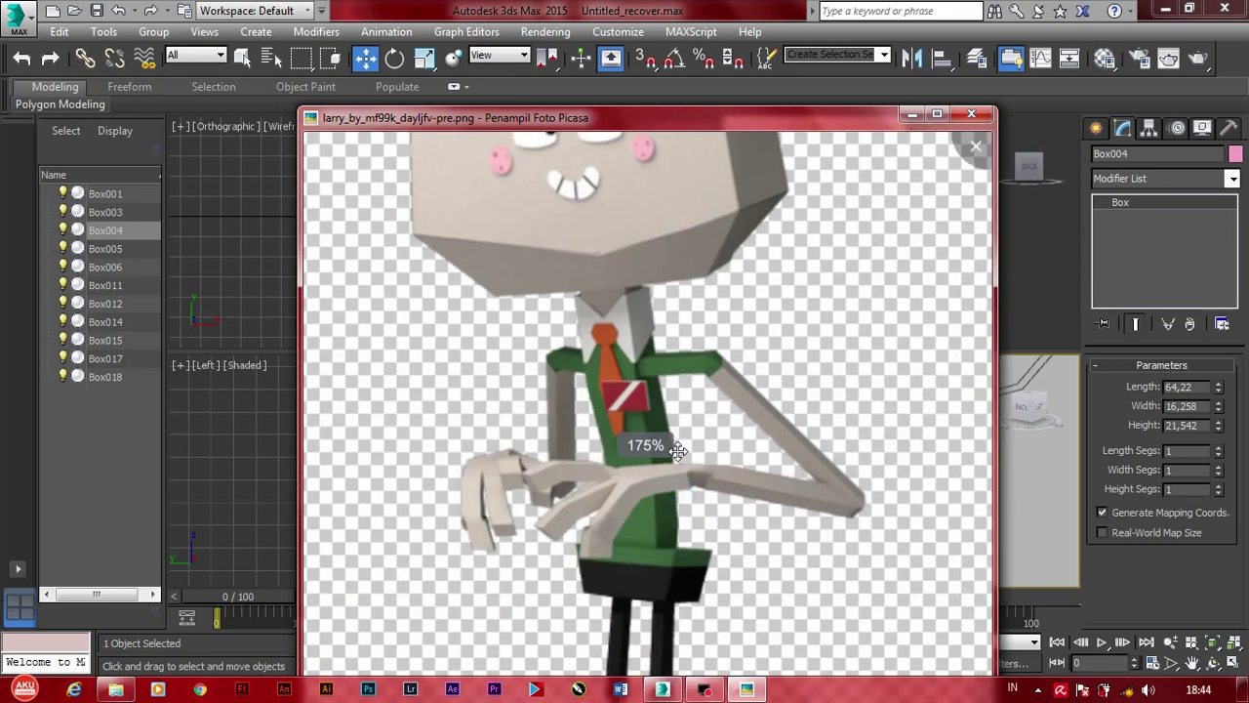
key("Escape")
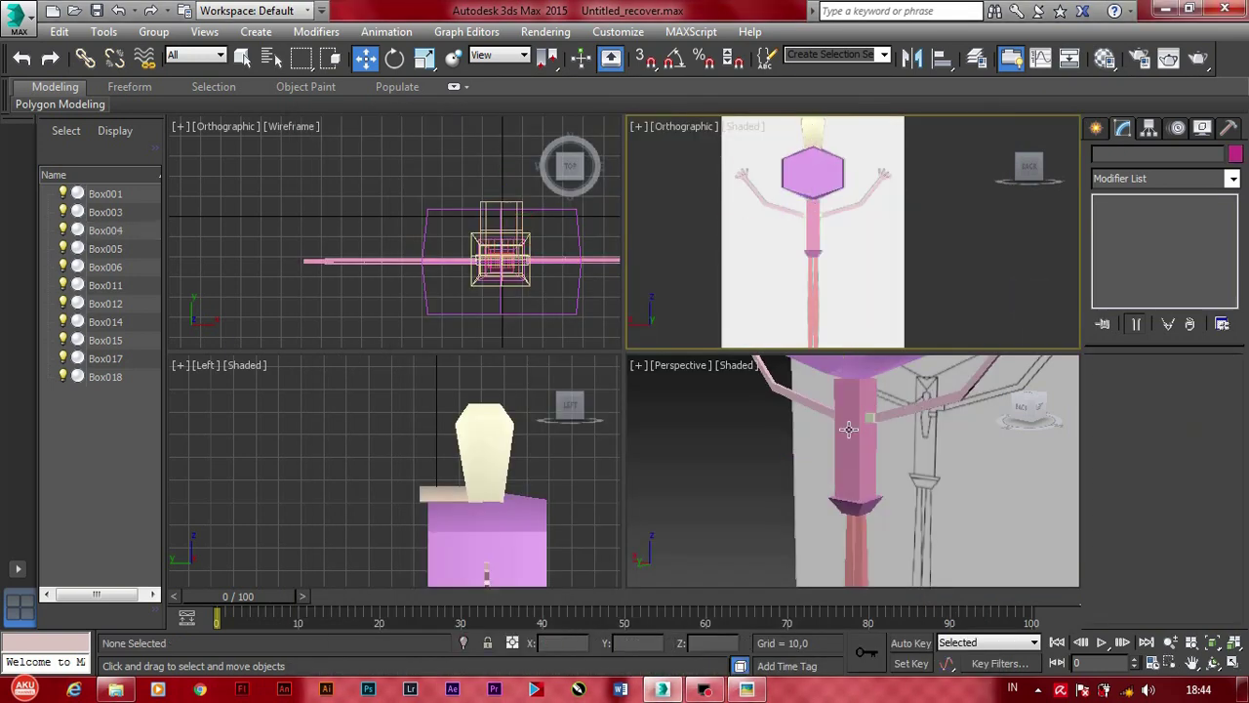
scroll(850, 460, "up", 2)
scroll(853, 469, "up", 1)
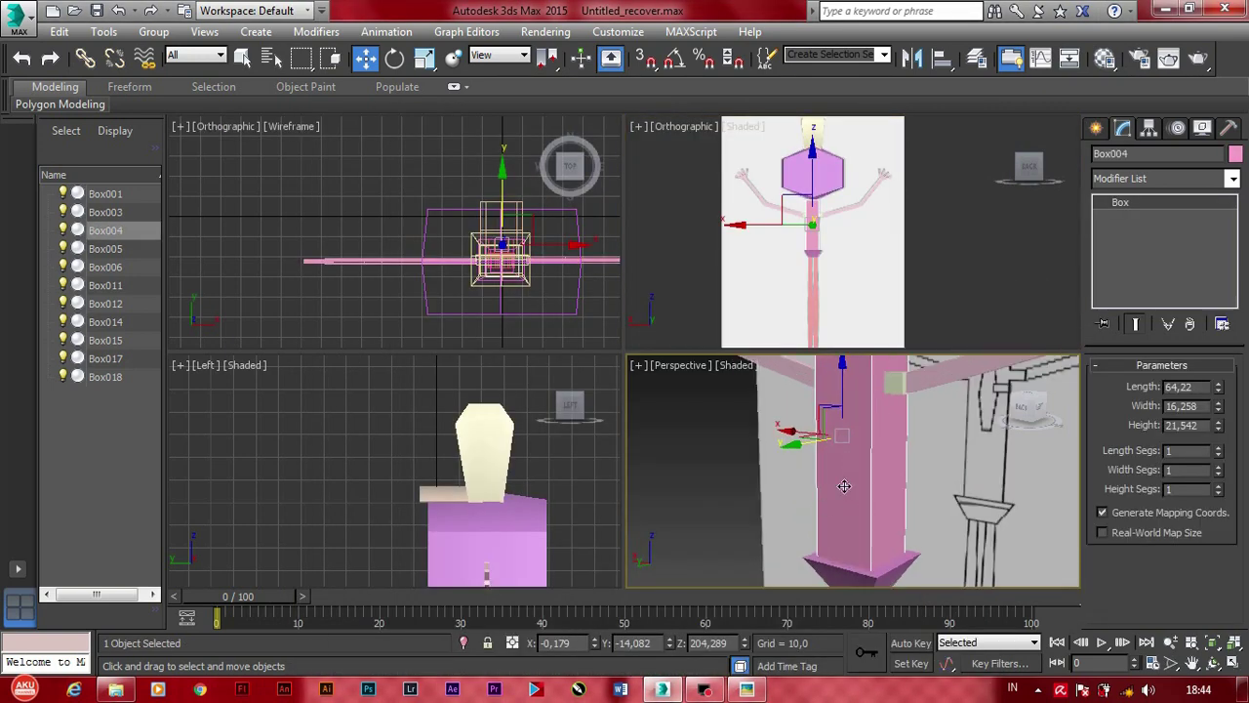
Step: Make the third material slot dark green (RGB 0, 60, 30) and apply it to Box004
key("m")
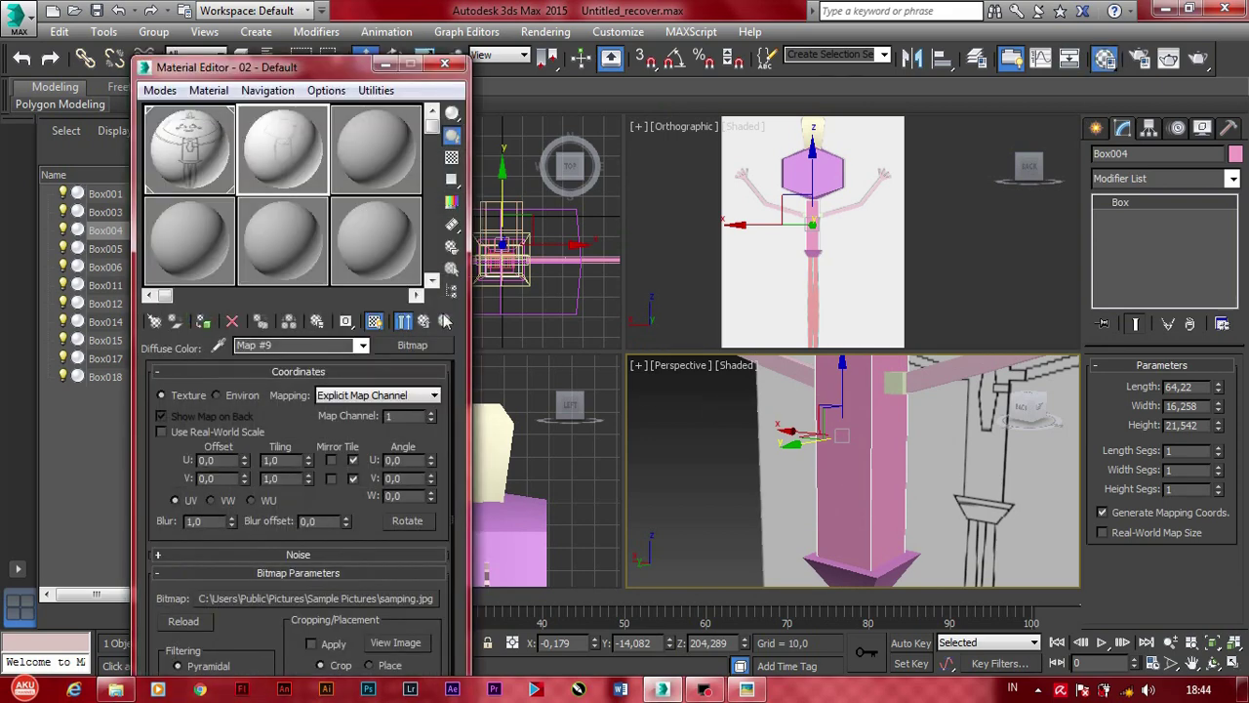
left_click(371, 146)
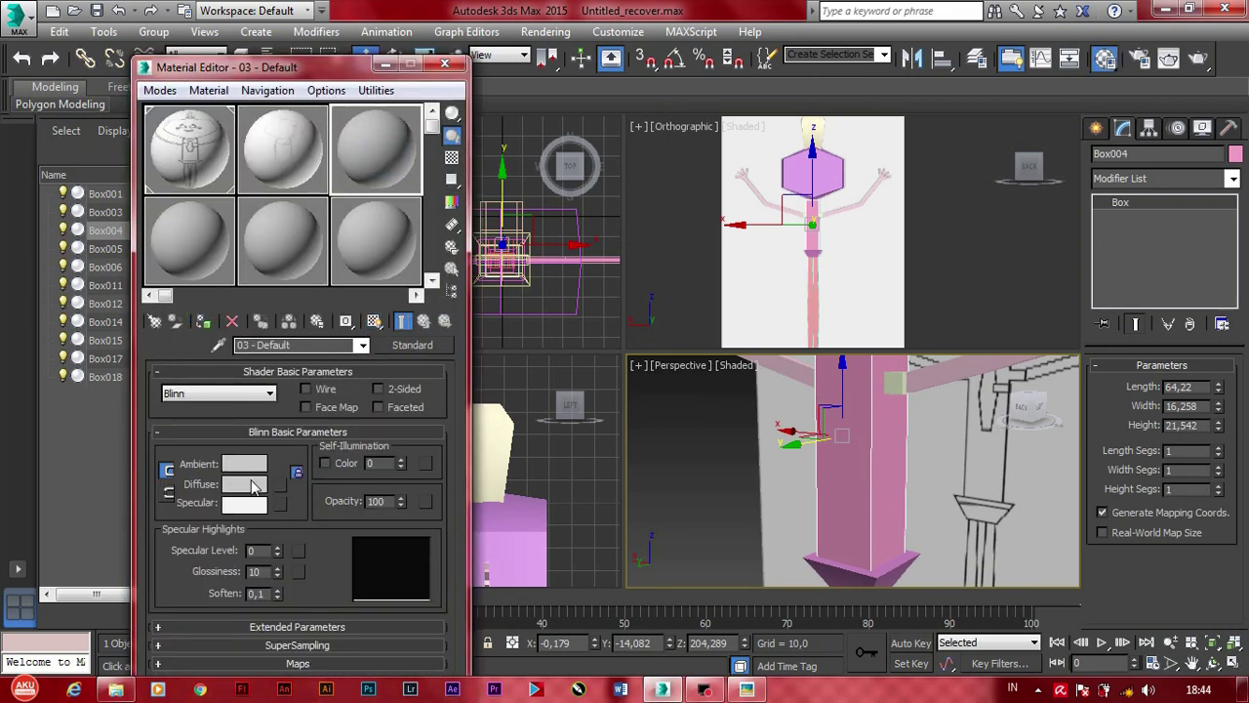
left_click(254, 485)
left_click_drag(459, 186, 430, 223)
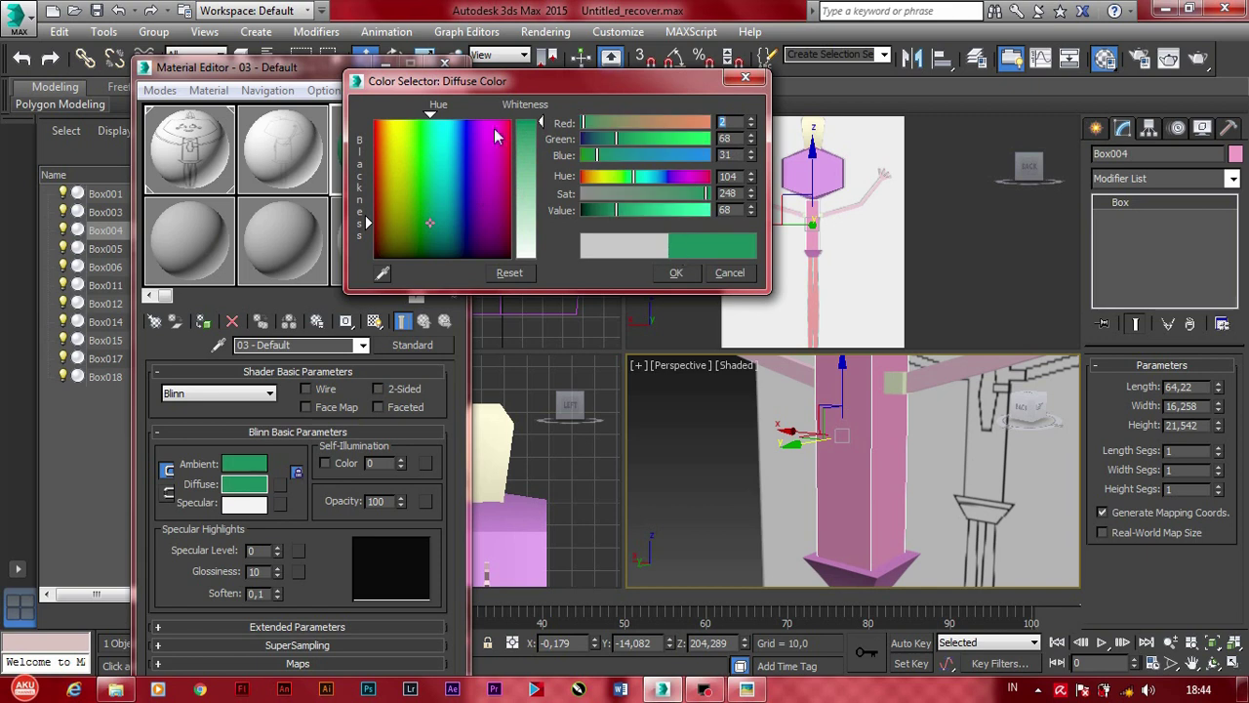
double_click(734, 139)
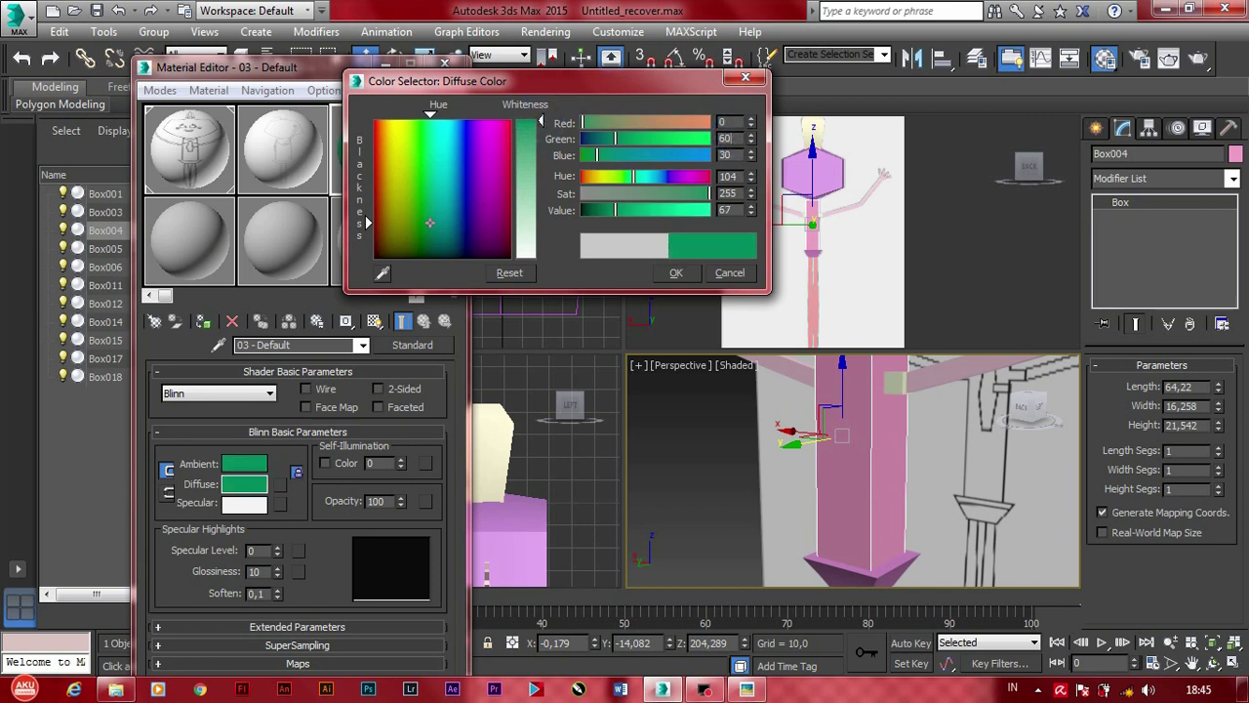
left_click(675, 272)
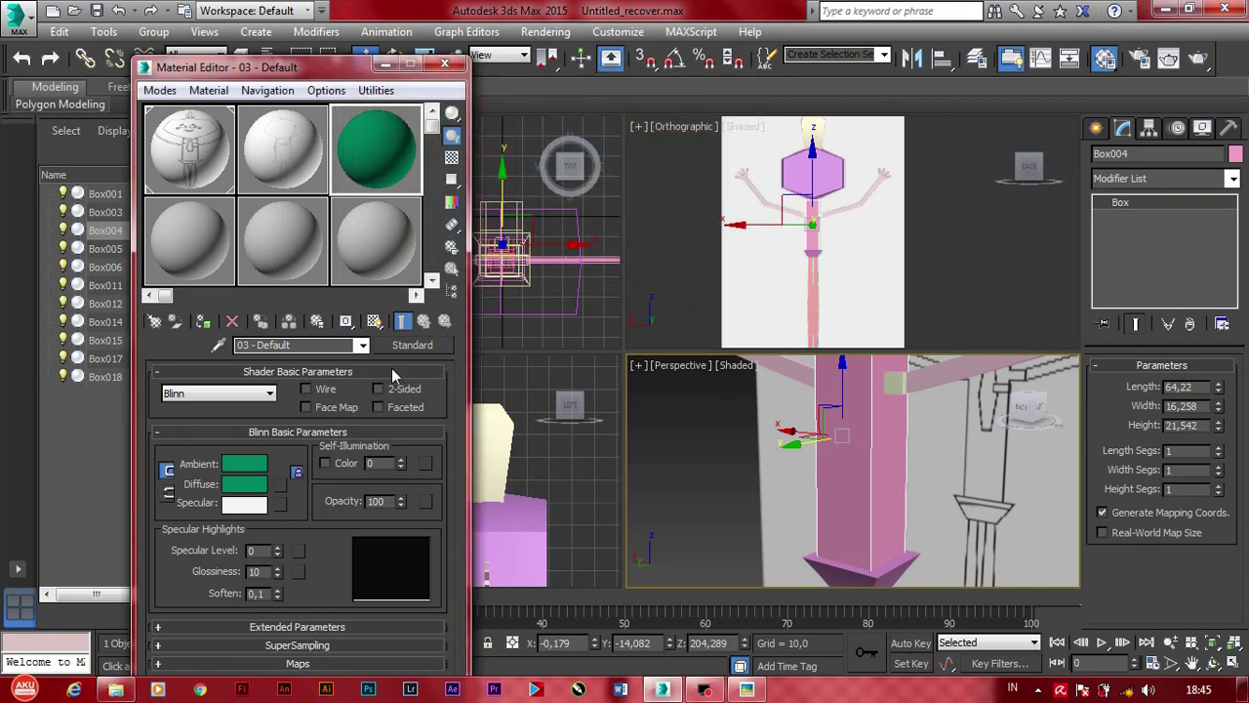
left_click_drag(728, 387, 862, 511)
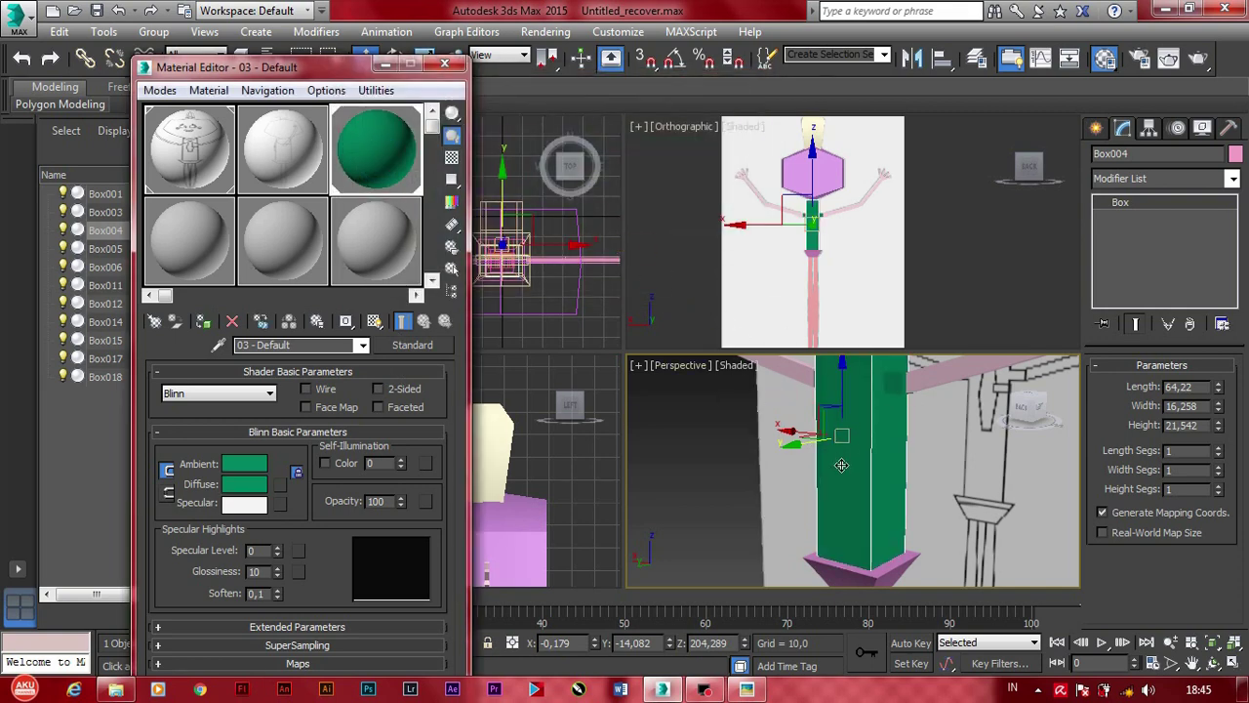
middle_click_drag(862, 511, 816, 577, "alt")
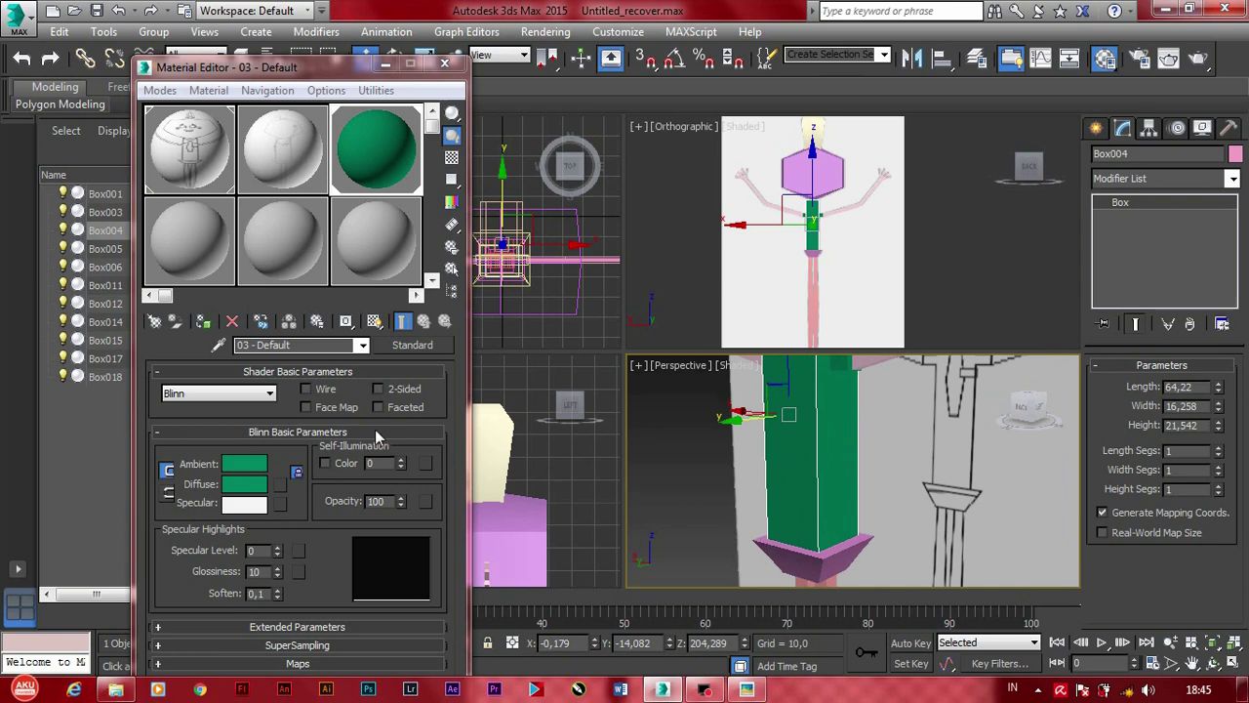
Step: Give the fourth material slot a light grey Diffuse and apply it to the hexagonal head
left_click(219, 251)
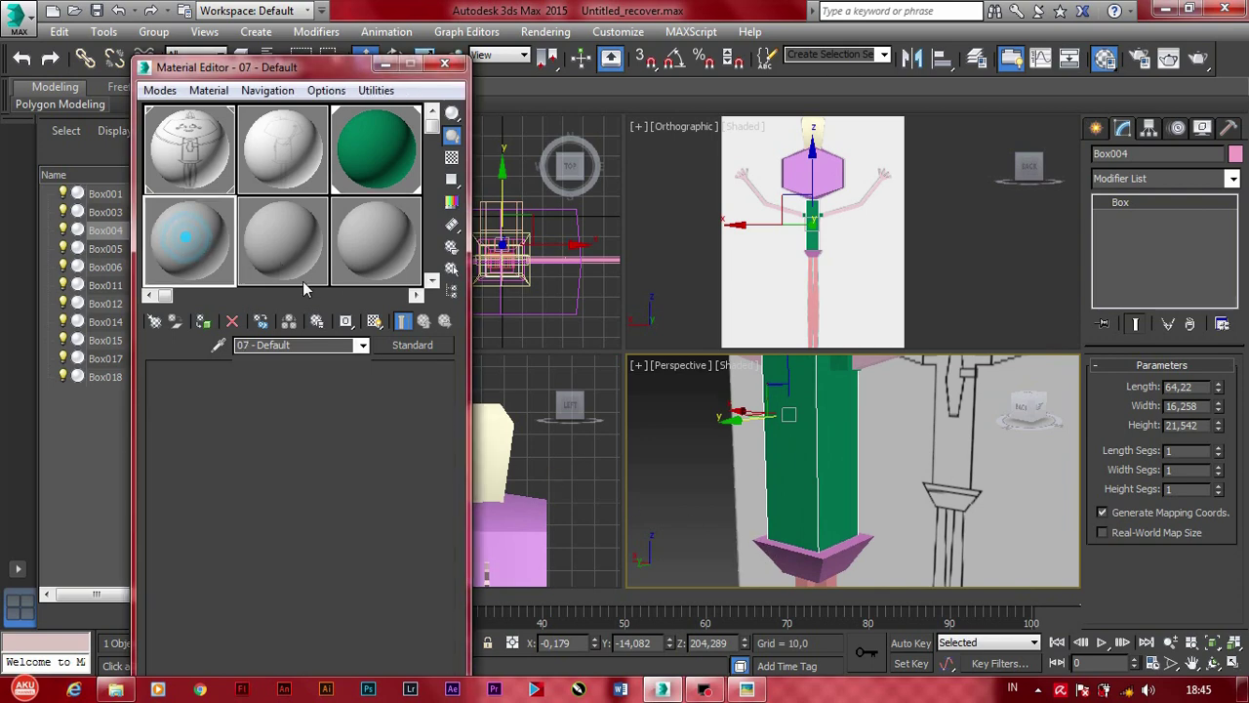
left_click(746, 690)
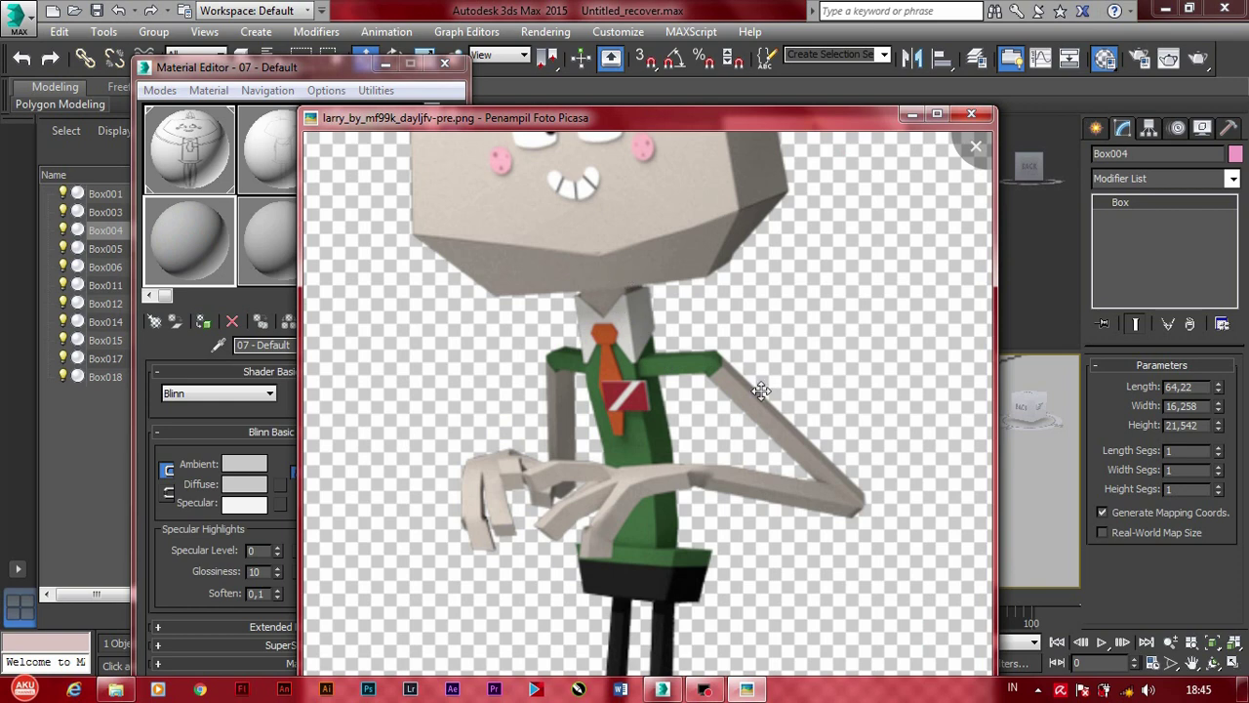
left_click(1032, 161)
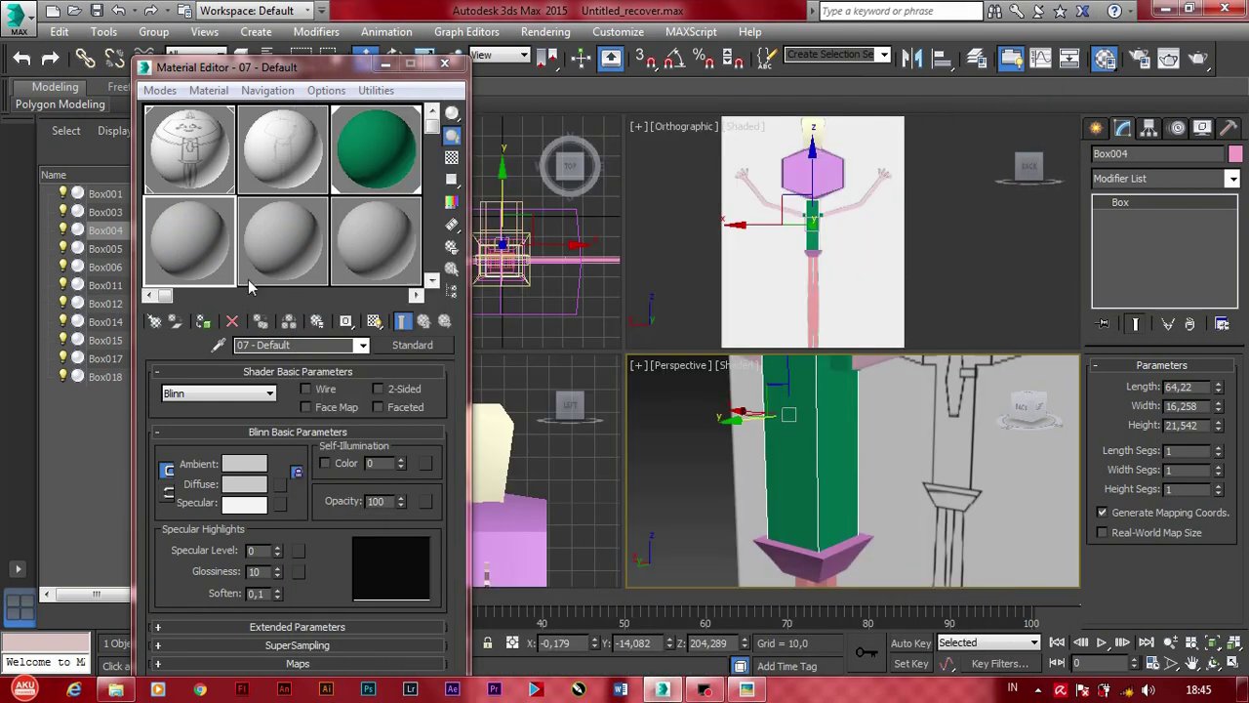
left_click(184, 241)
left_click(237, 488)
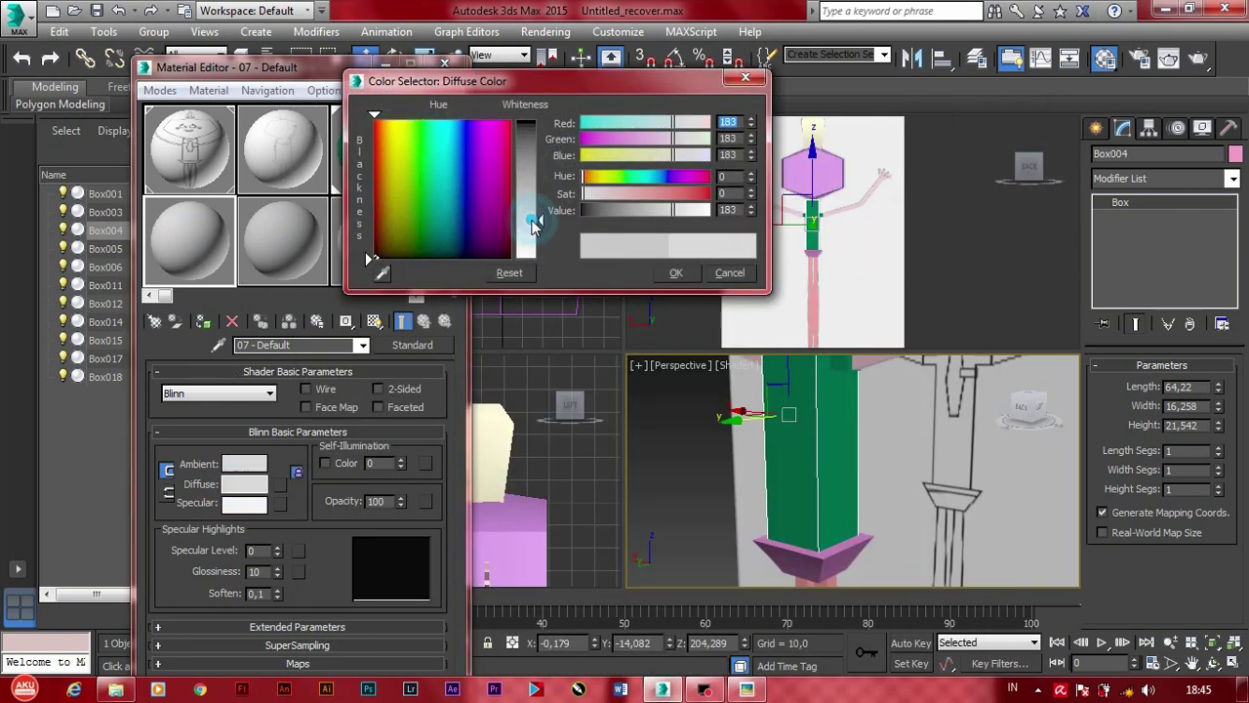
left_click(675, 273)
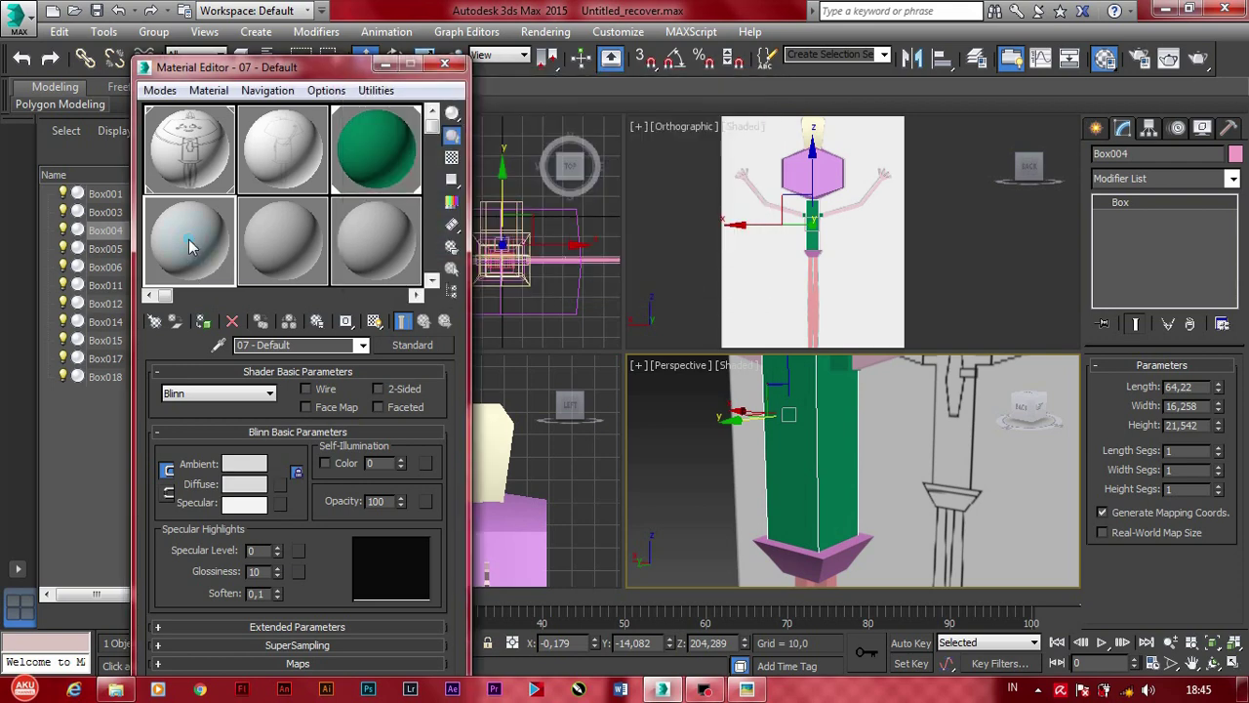
middle_click_drag(878, 362, 825, 487)
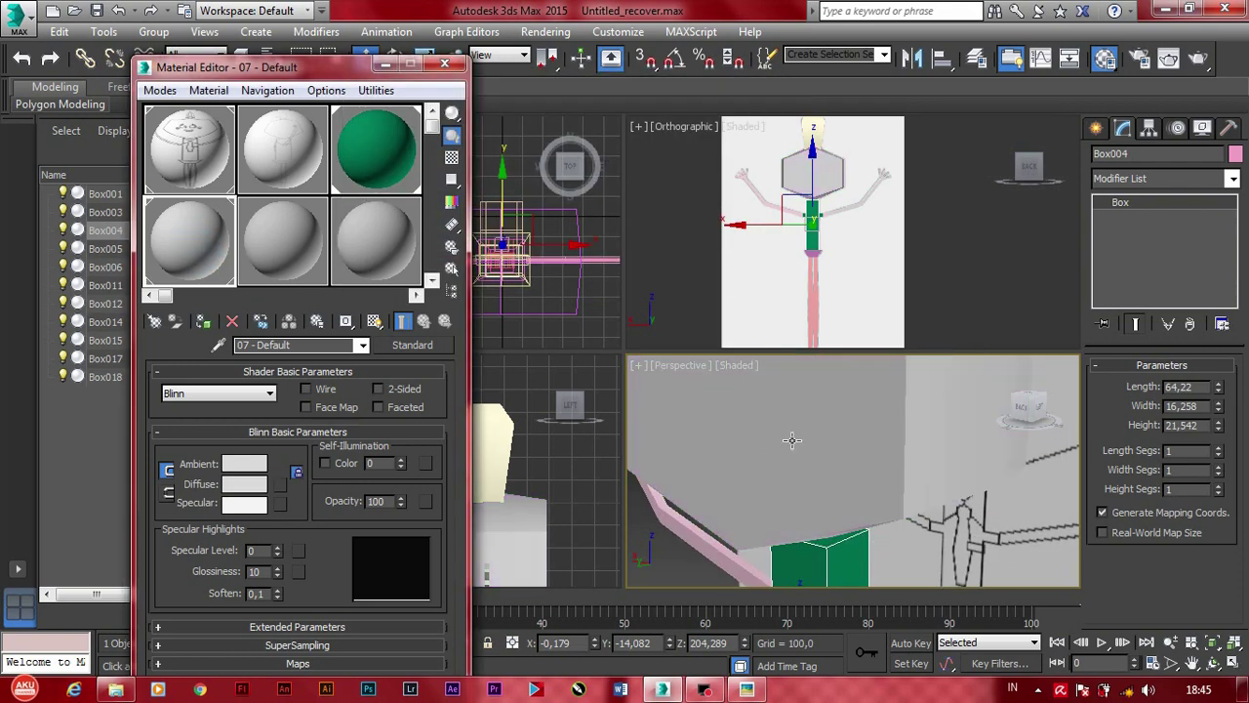
Step: Check the head in the reference picture and apply the grey material to arm Box011
scroll(825, 486, "down", 5)
key("alt+Tab")
left_click_drag(574, 376, 586, 674)
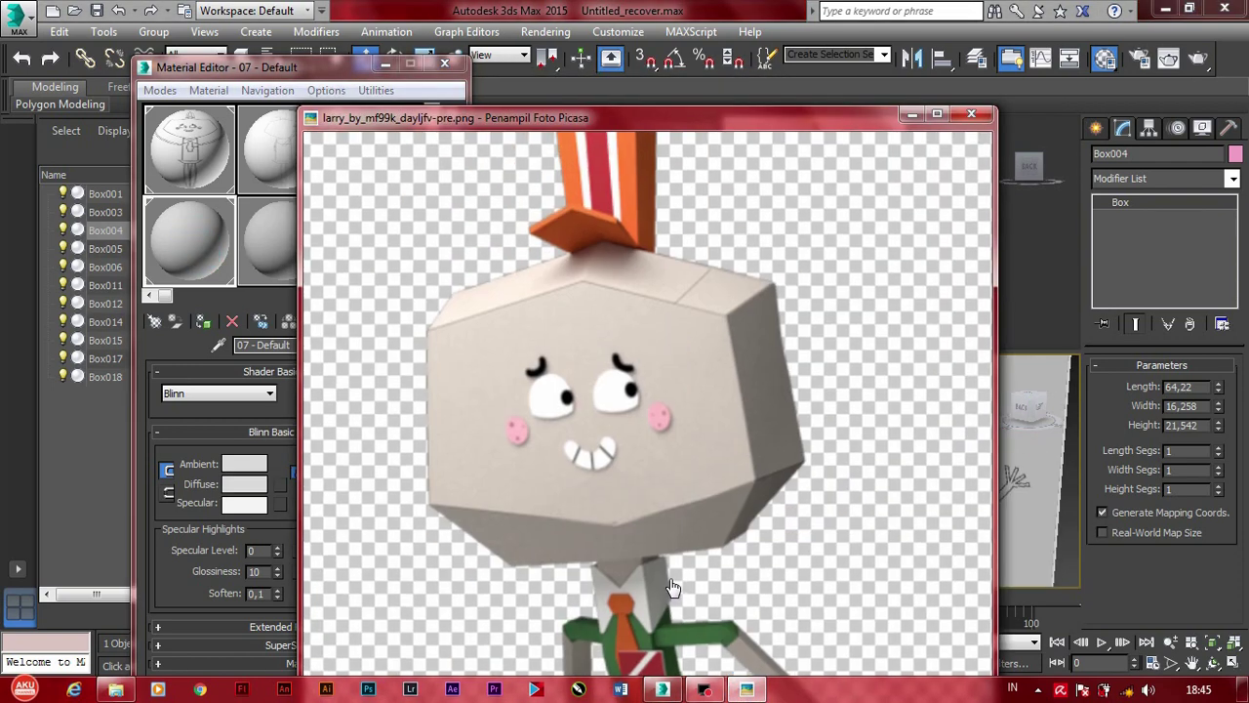
left_click_drag(619, 468, 619, 332)
left_click(840, 36)
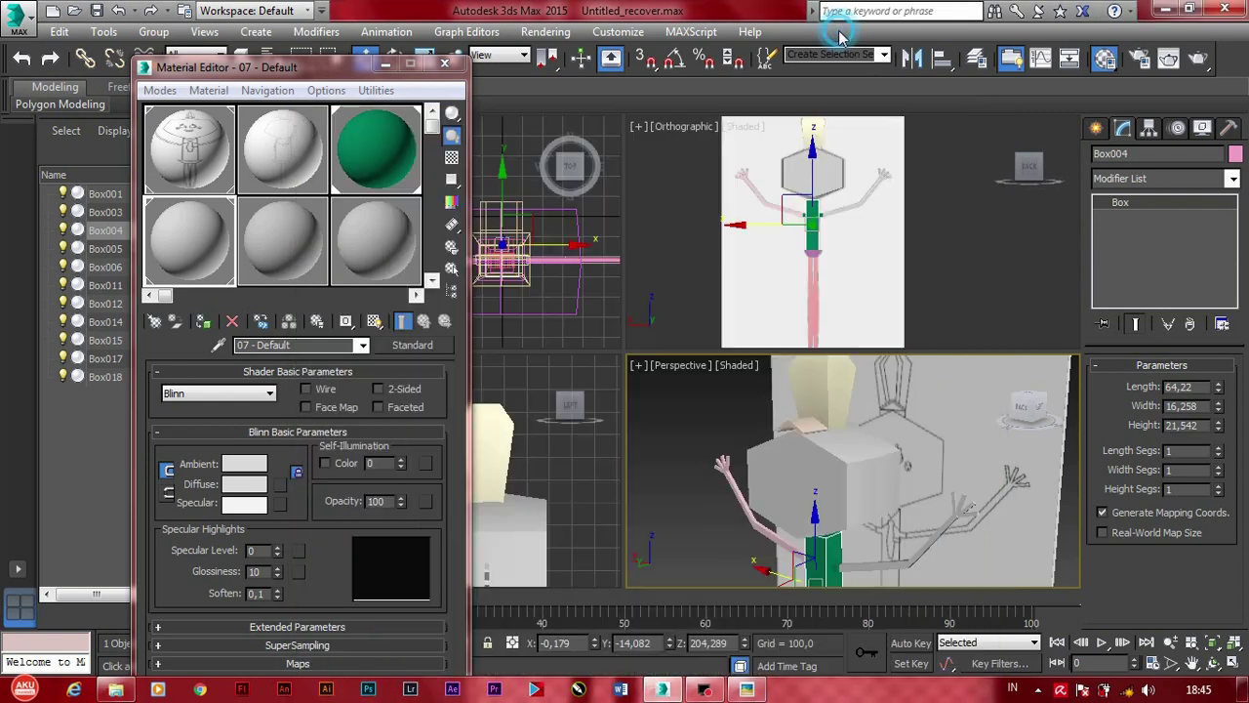
middle_click_drag(816, 503, 734, 449, "alt")
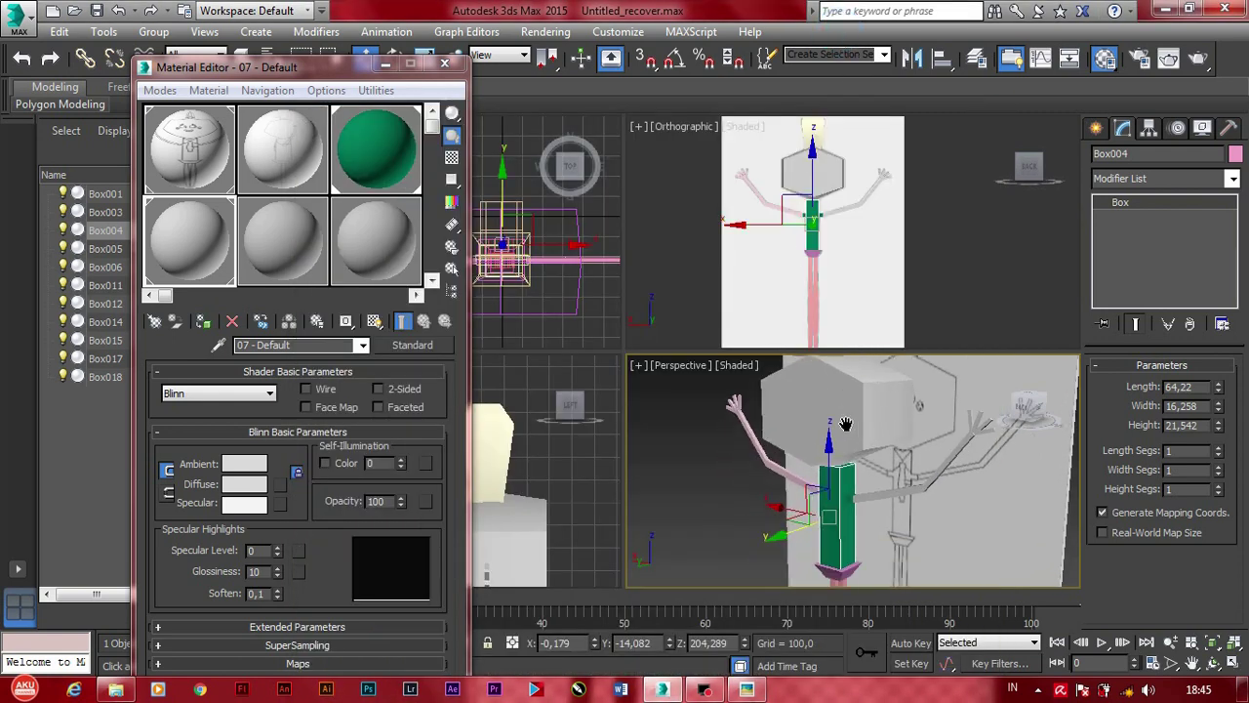
left_click_drag(193, 255, 778, 483)
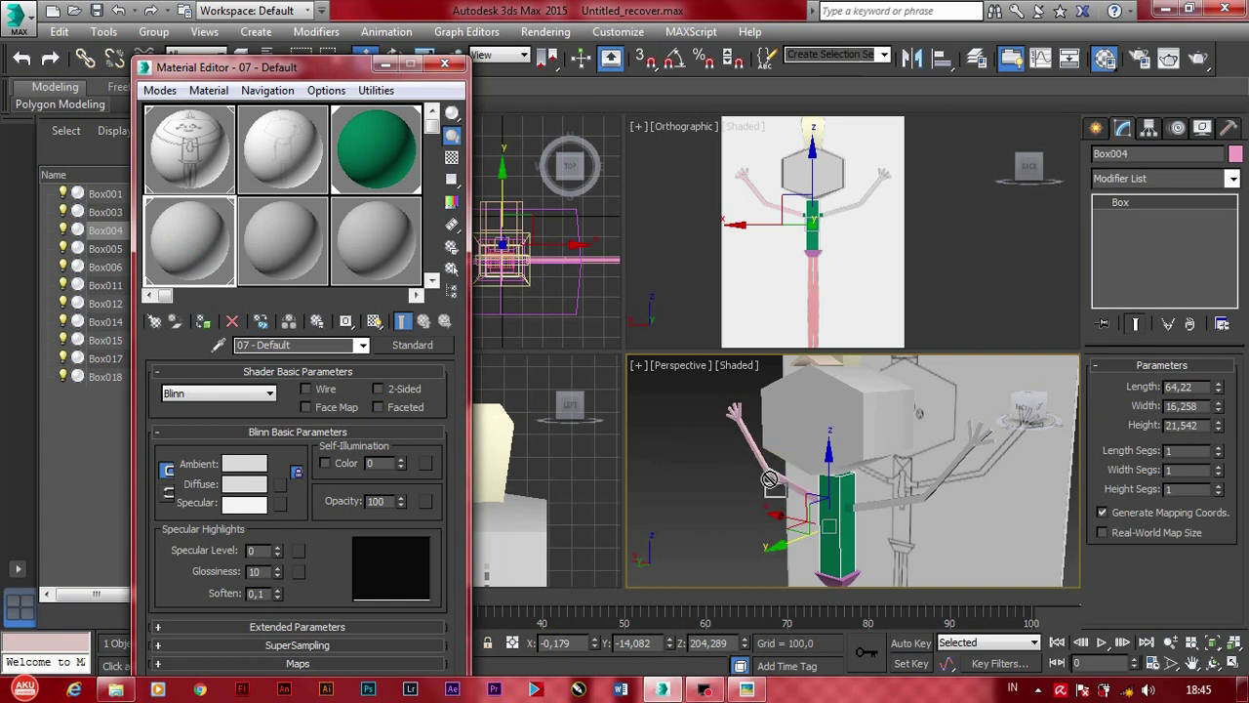
mouse_move(745, 482)
middle_mouse_down("alt")
mouse_move(815, 408)
mouse_move(747, 465)
middle_mouse_up("alt")
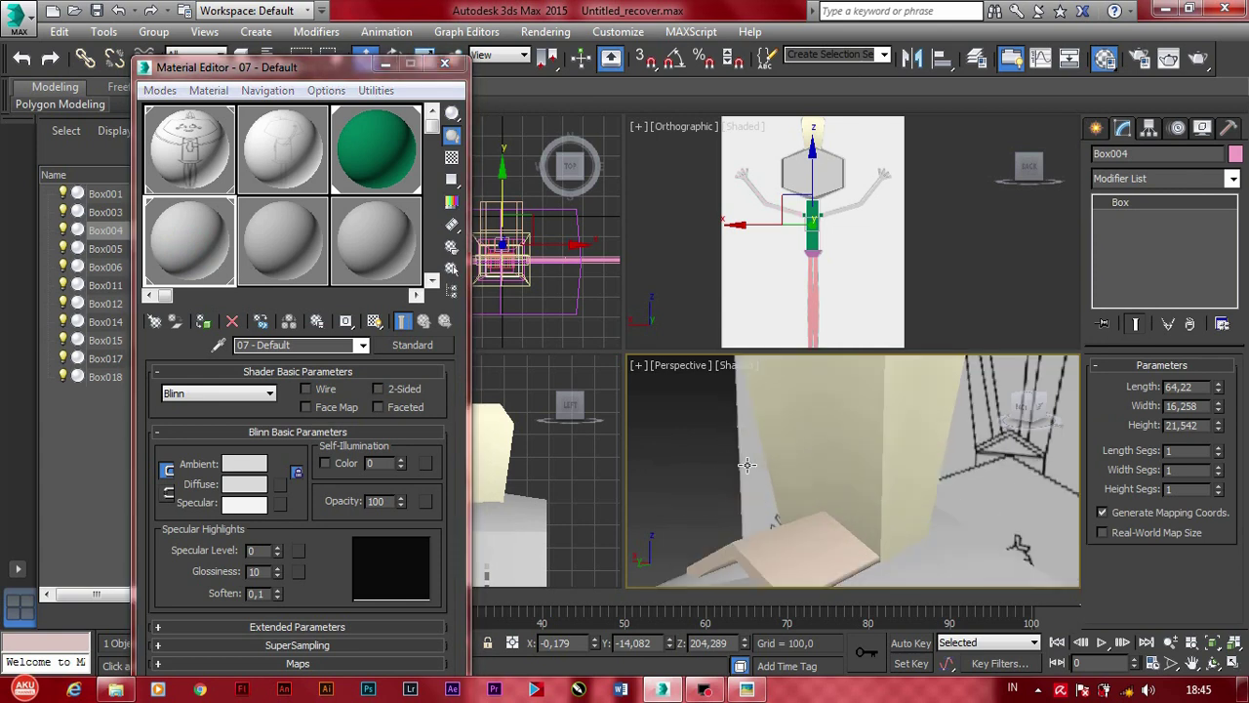
left_click(273, 262)
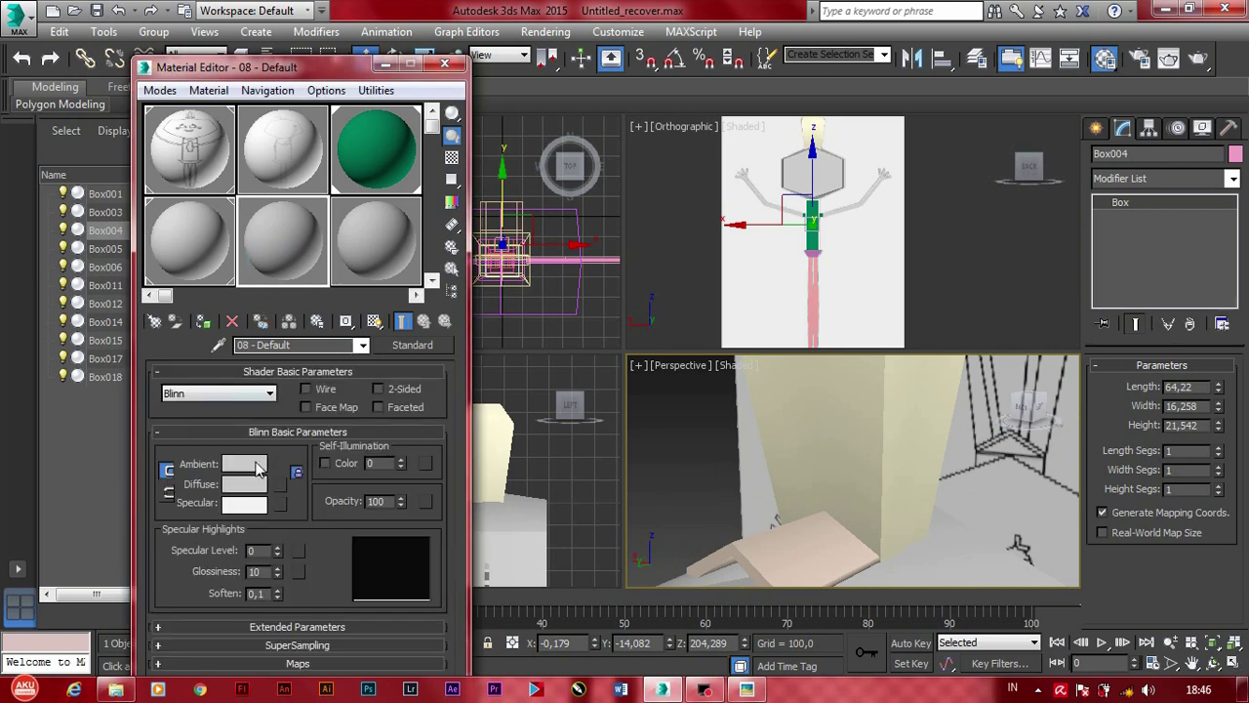
Step: Set the fifth material slot to an orange-yellow Diffuse and apply it to the hat
left_click(249, 483)
left_click_drag(422, 191, 389, 157)
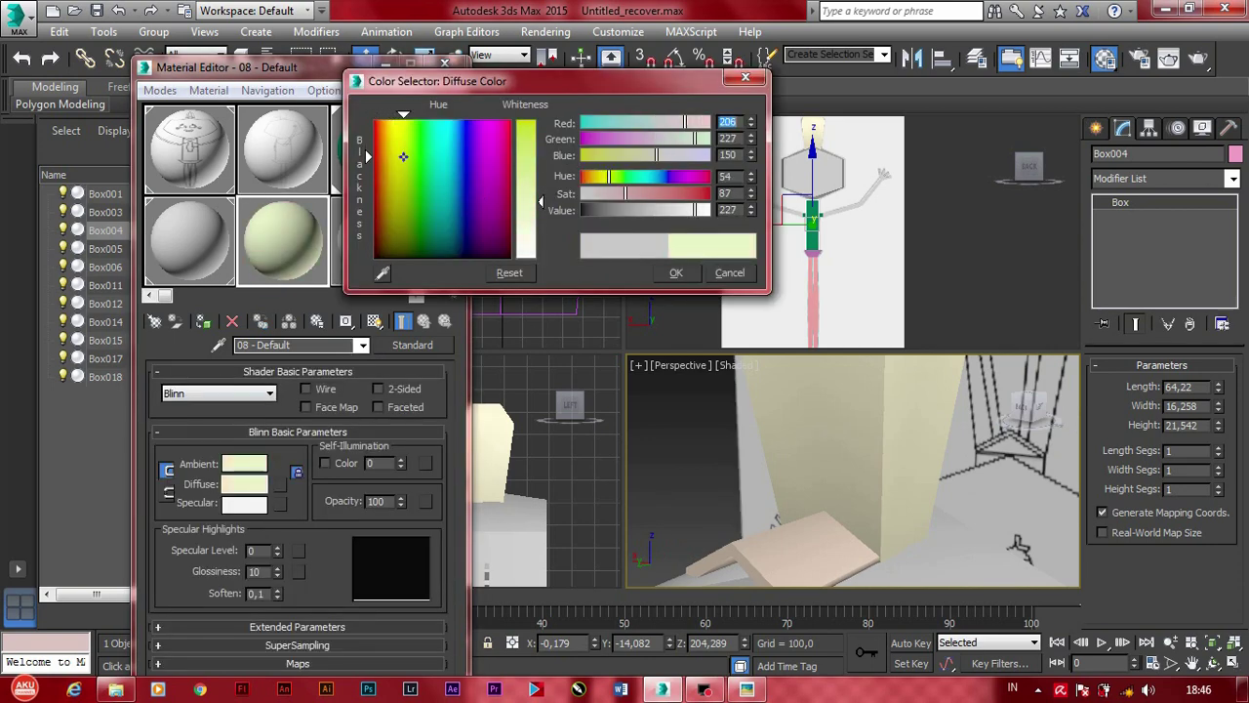
left_click_drag(613, 177, 594, 177)
left_click_drag(388, 157, 385, 134)
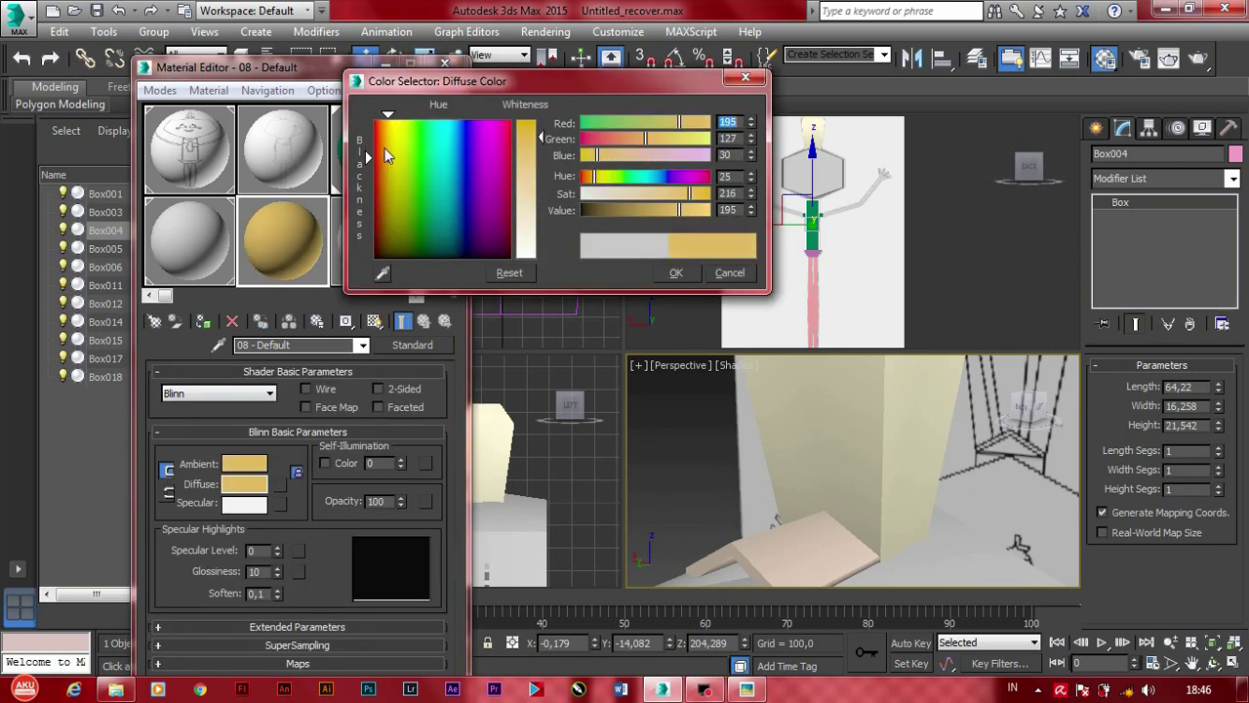
left_click_drag(598, 154, 587, 158)
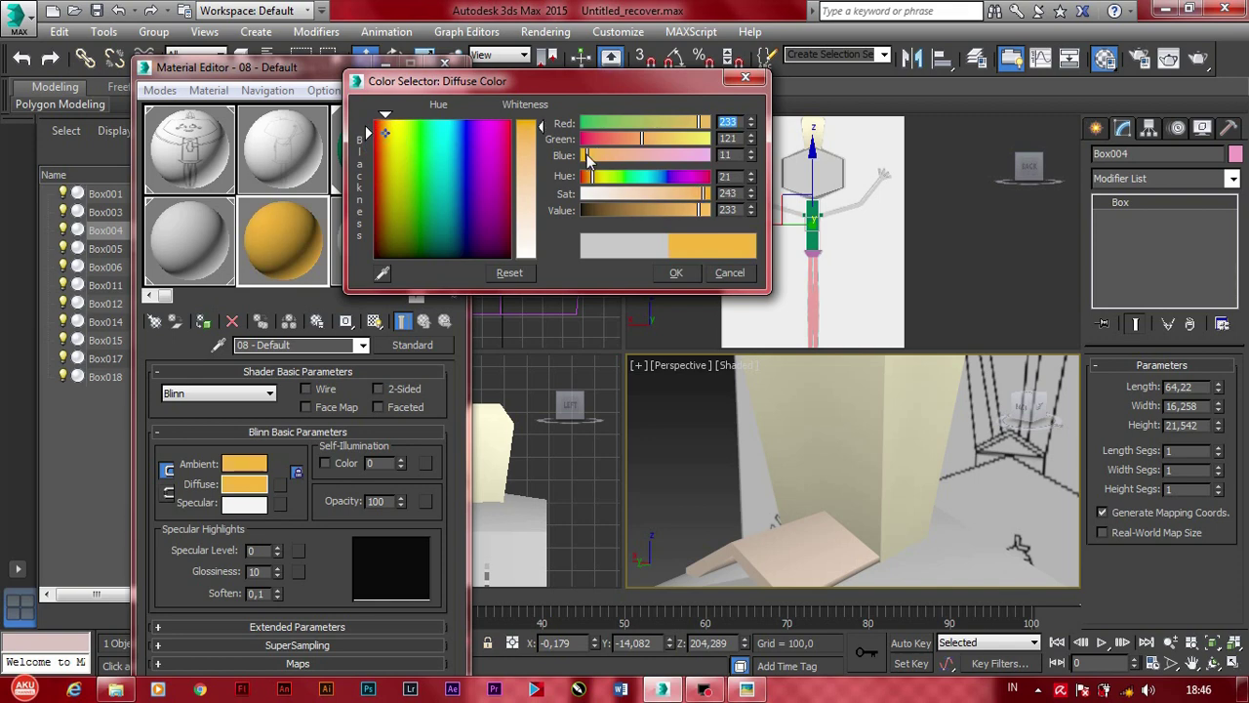
left_click(675, 272)
mouse_move(283, 239)
left_mouse_down()
mouse_move(772, 530)
mouse_move(806, 447)
left_mouse_up()
Step: Look over the legs in the reference picture, then close the viewer
scroll(830, 488, "down", 5)
scroll(830, 488, "up", 5)
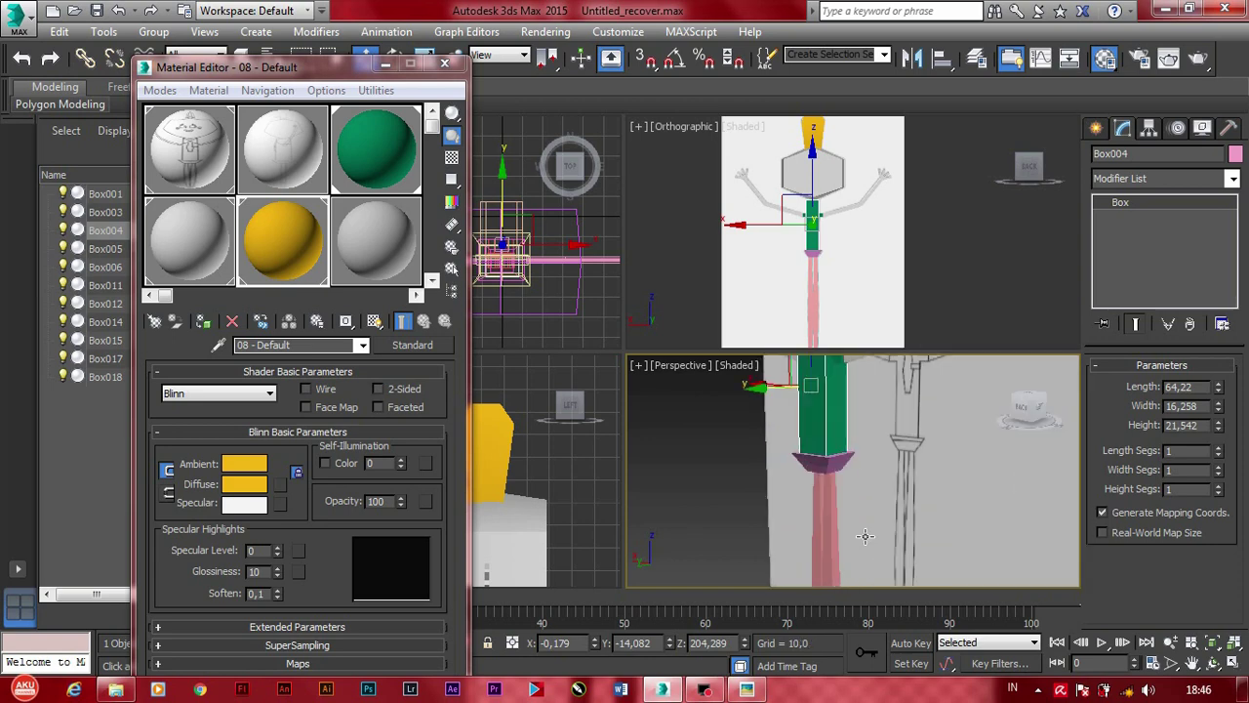
scroll(830, 488, "up", 2)
left_click(746, 690)
scroll(693, 517, "up", 2)
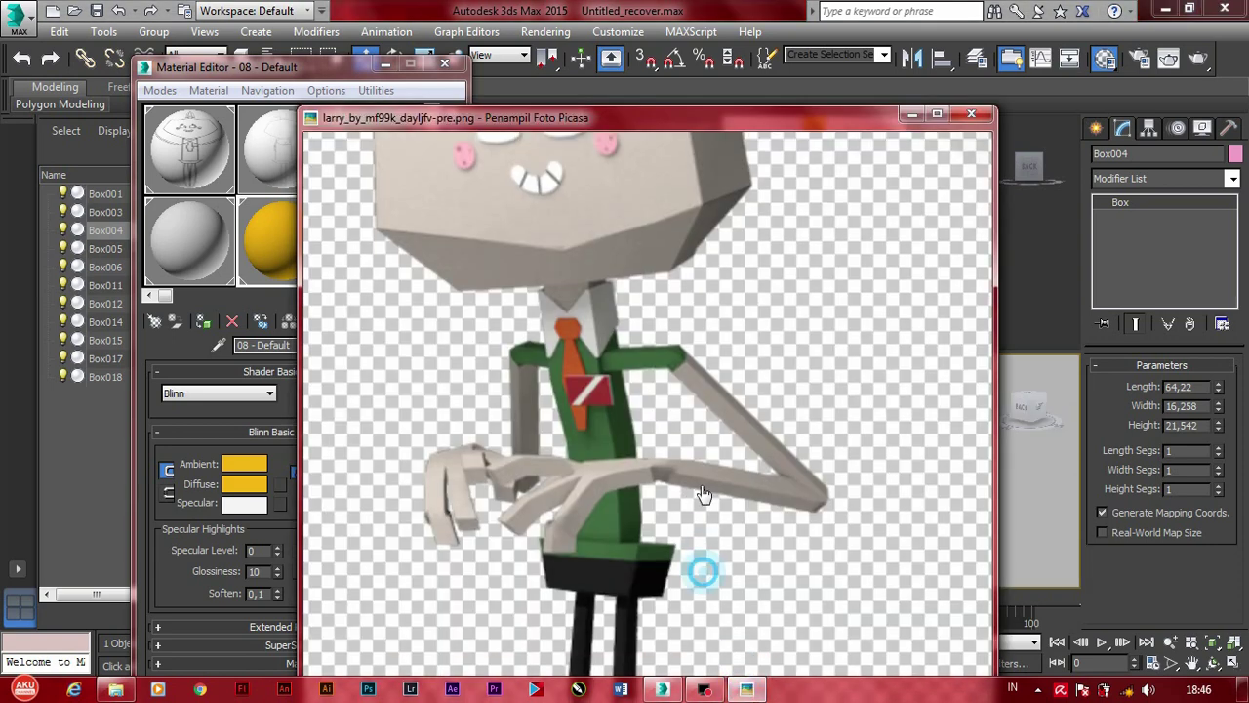
scroll(703, 571, "up", 2)
scroll(725, 530, "up", 2)
scroll(721, 456, "up", 2)
left_click_drag(721, 455, 722, 292)
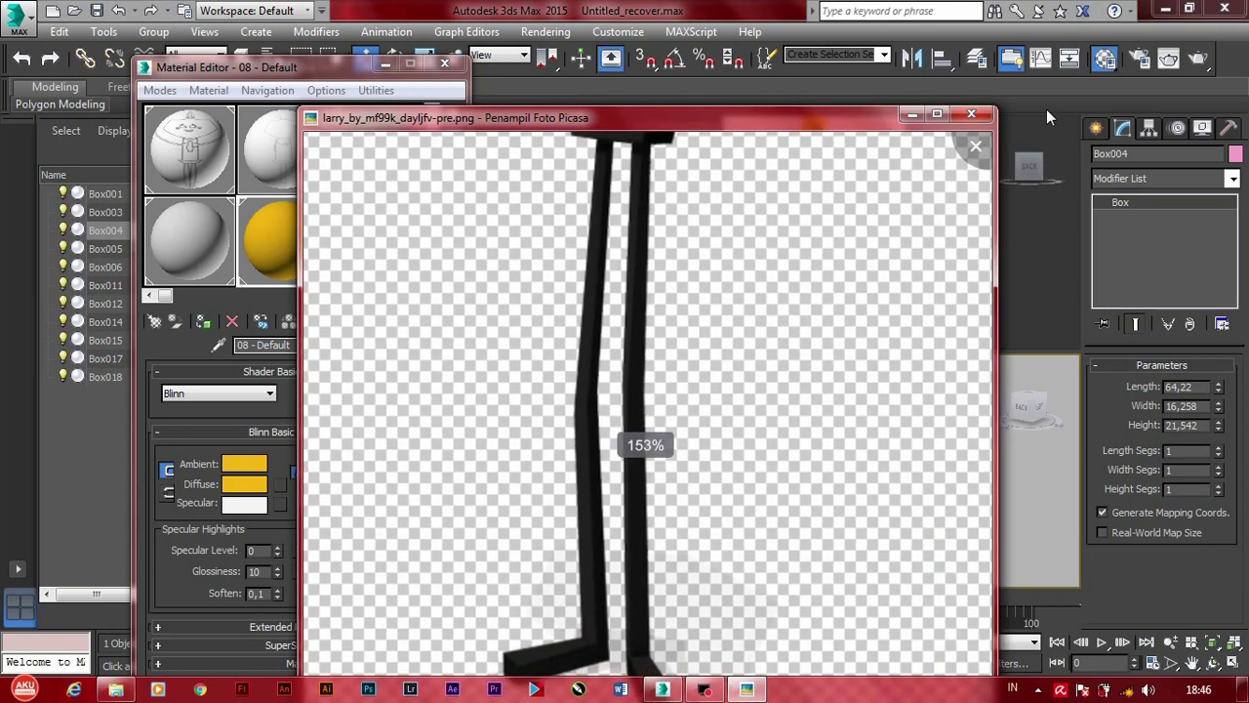
key("Escape")
Step: Make the sixth material slot black (09 - Default) and apply it to the leg pole Box001
left_click(376, 239)
left_click(249, 488)
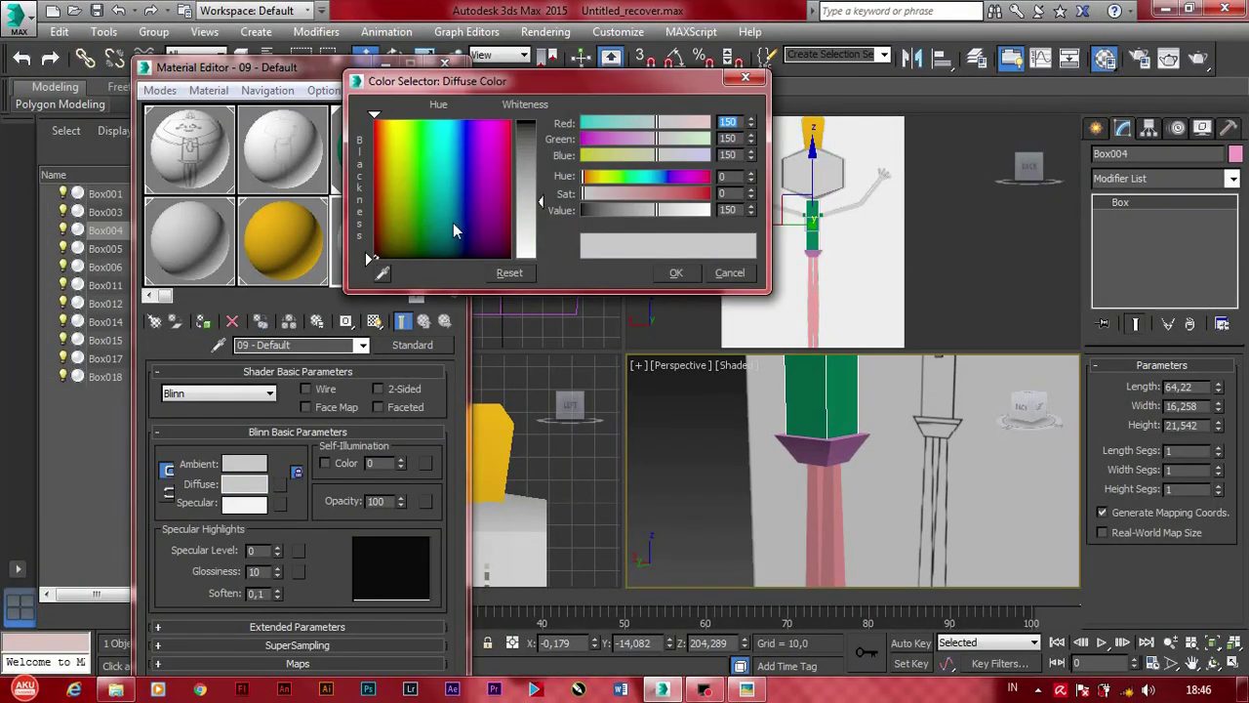
left_click_drag(453, 222, 378, 256)
left_click(675, 273)
left_click(249, 488)
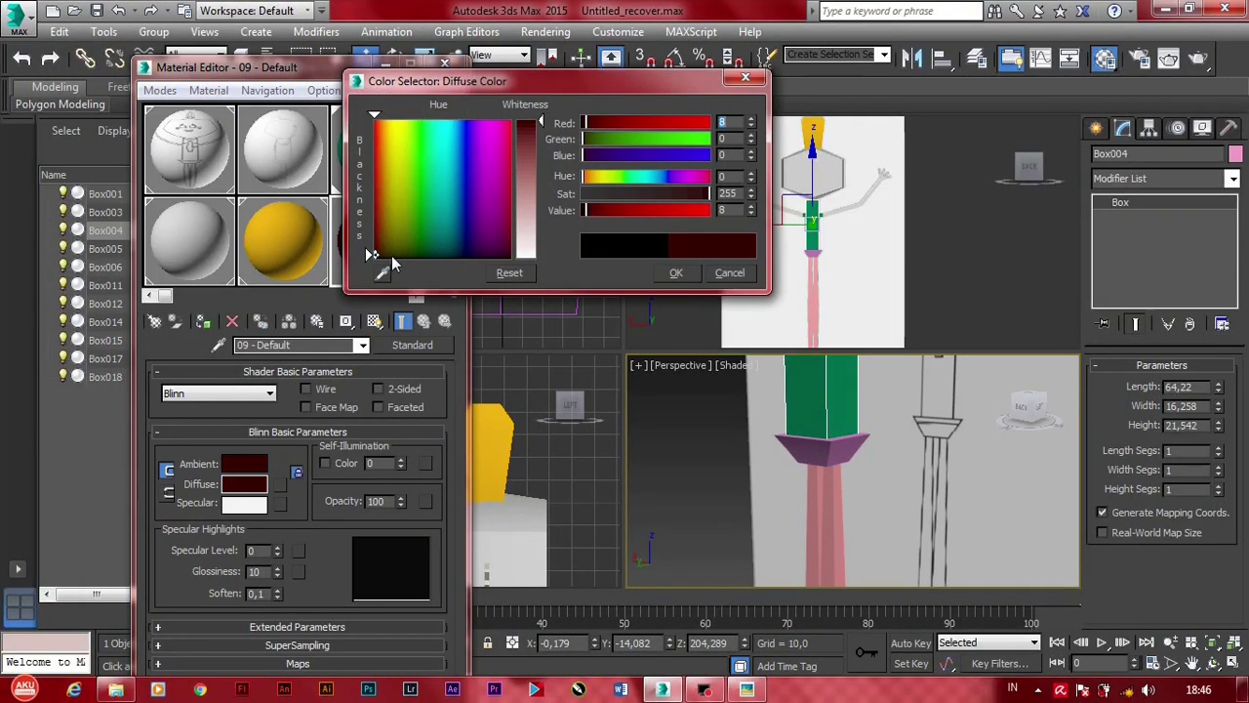
left_click_drag(592, 192, 582, 208)
key("Escape")
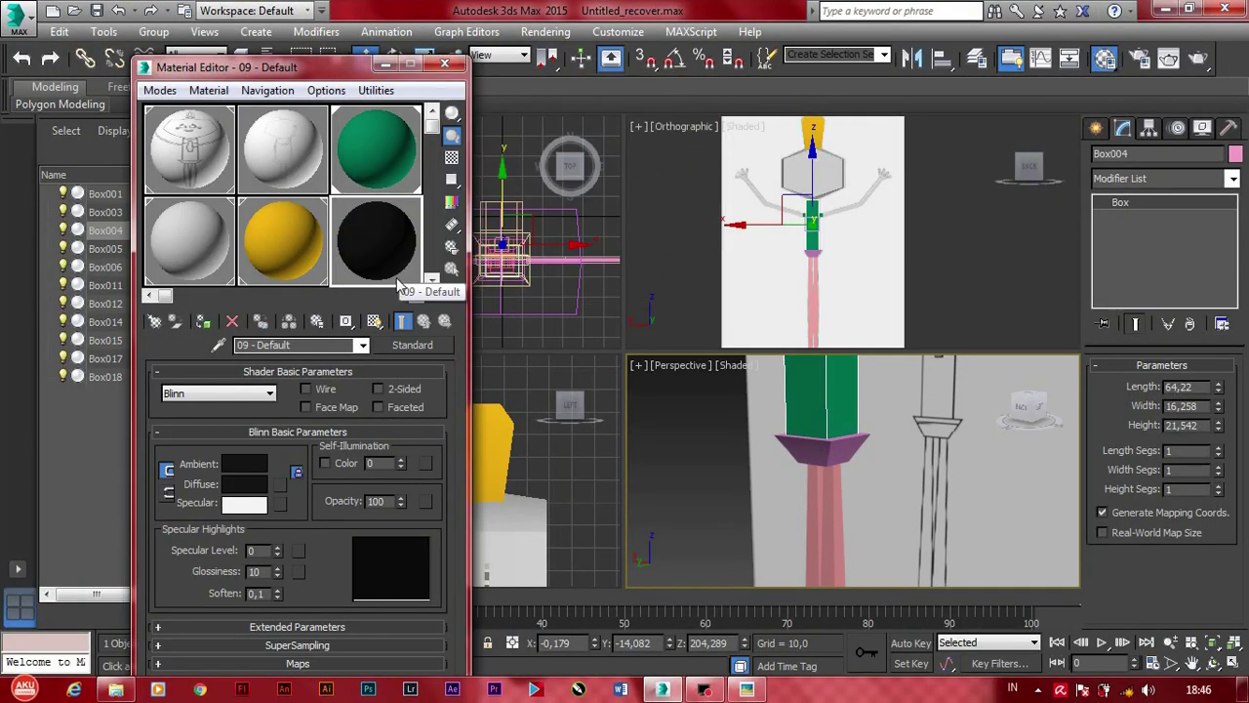
left_click_drag(376, 239, 815, 517)
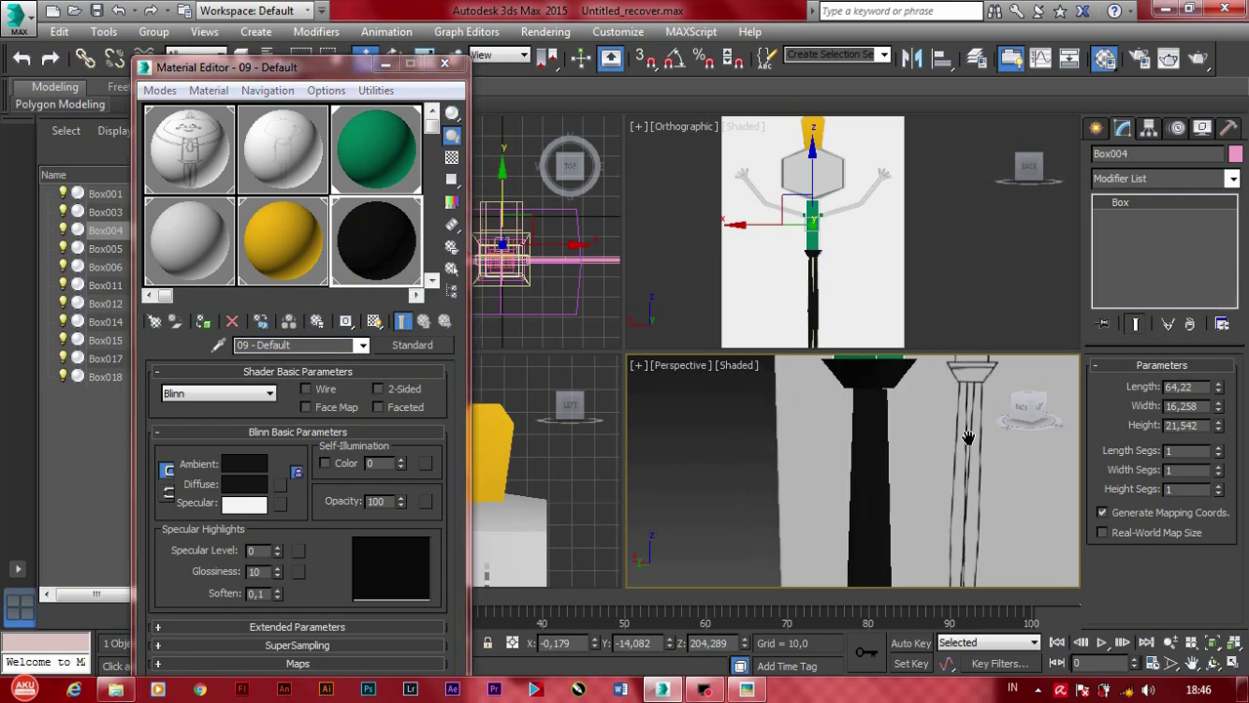
scroll(815, 518, "down", 3)
middle_click_drag(815, 518, 1040, 410, "alt")
Step: Turn the side viewport into a Front view and draw a small box over the tie knot
left_click(1049, 170)
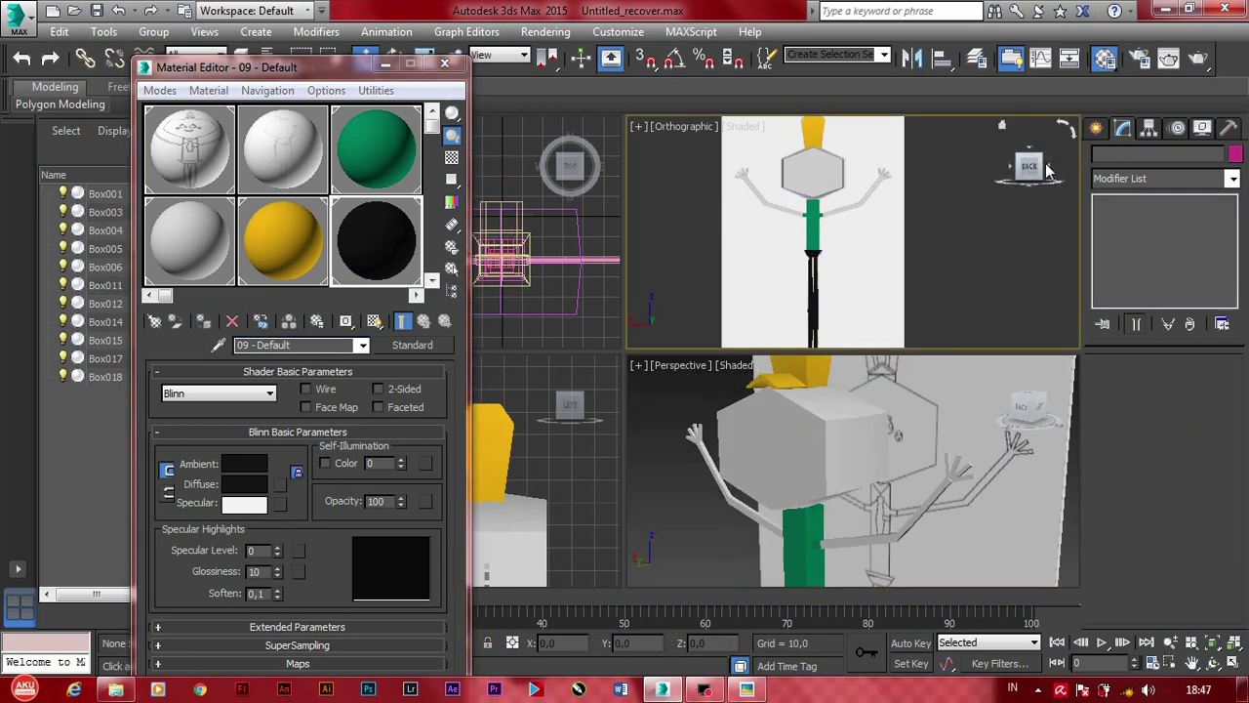
left_click(1049, 171)
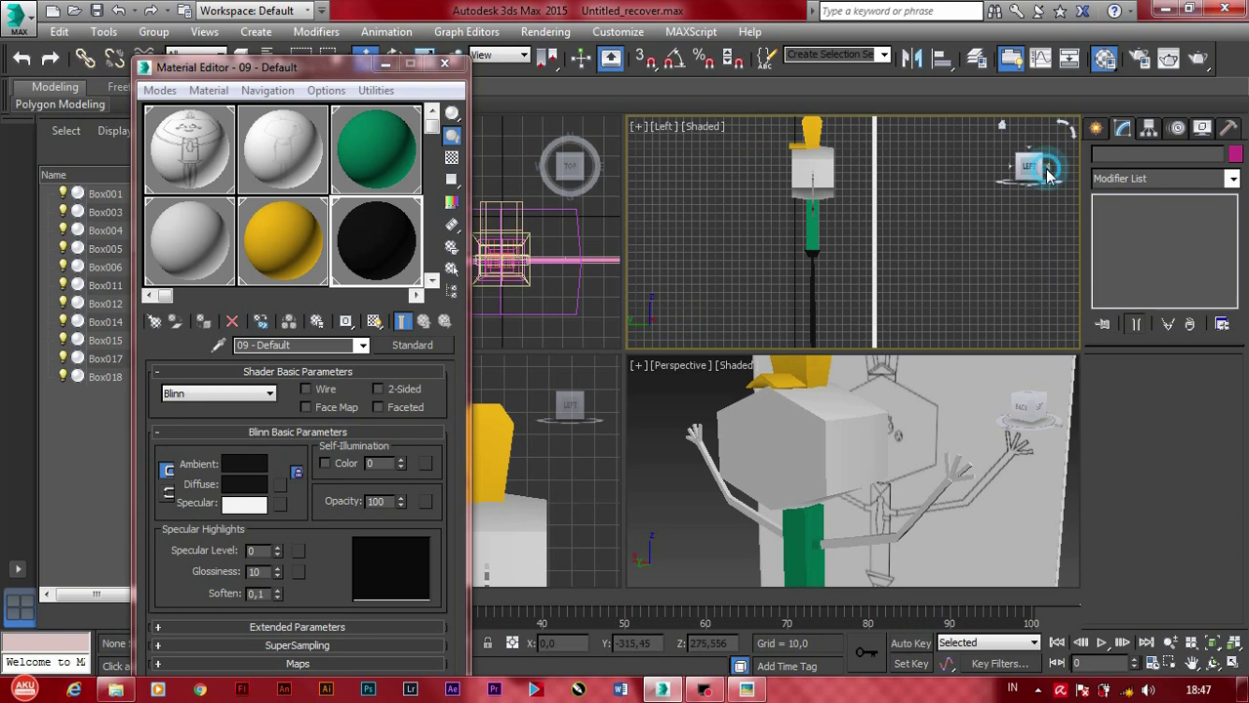
left_click(1049, 170)
scroll(878, 223, "up", 2)
scroll(878, 223, "up", 3)
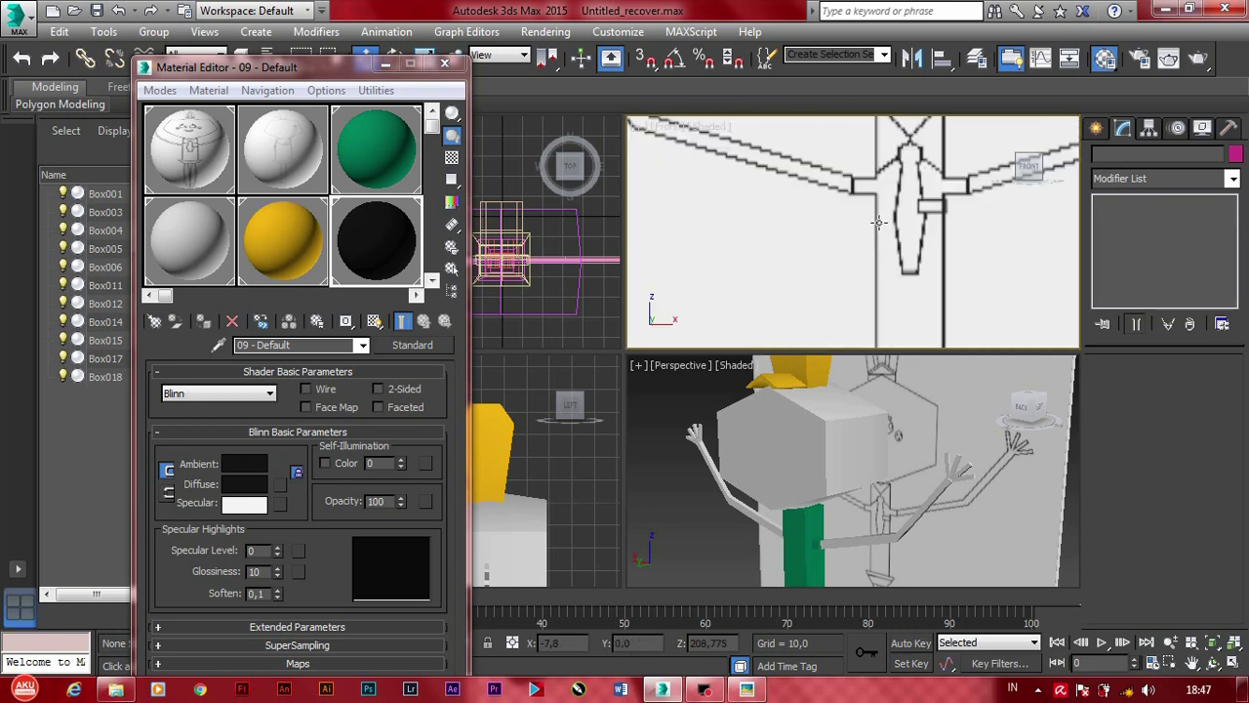
middle_click_drag(878, 223, 790, 242)
left_click(1096, 128)
left_click(1128, 244)
middle_click_drag(811, 141, 815, 158)
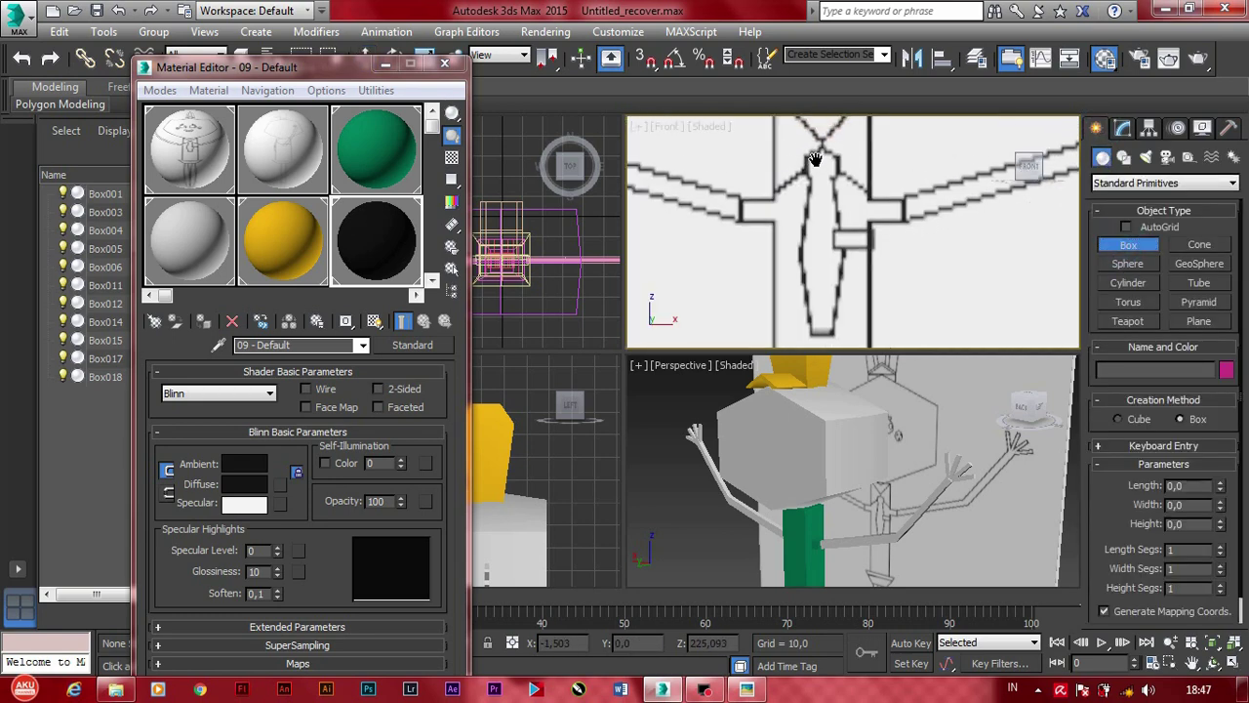
left_click_drag(822, 162, 837, 186)
left_click(834, 177)
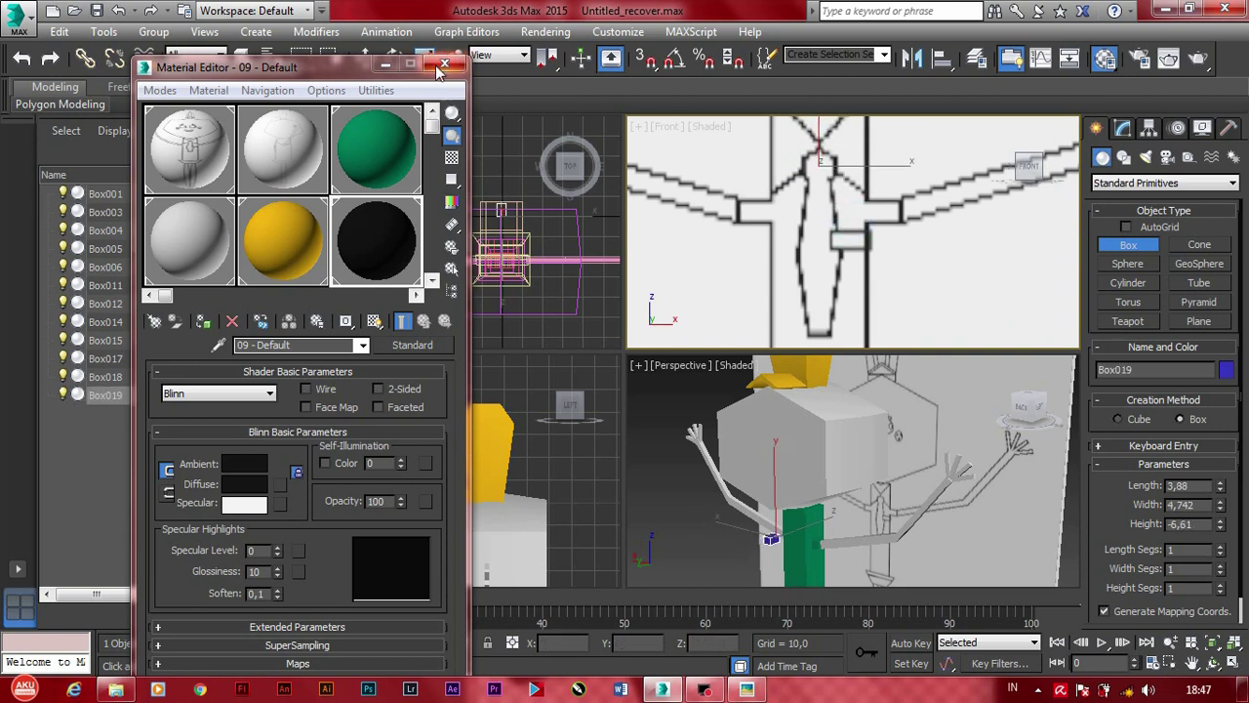
Step: Close the Material Editor and move Box019 forward in front of the body in the Left viewport
left_click(444, 63)
middle_click_drag(502, 360, 501, 293)
key("w")
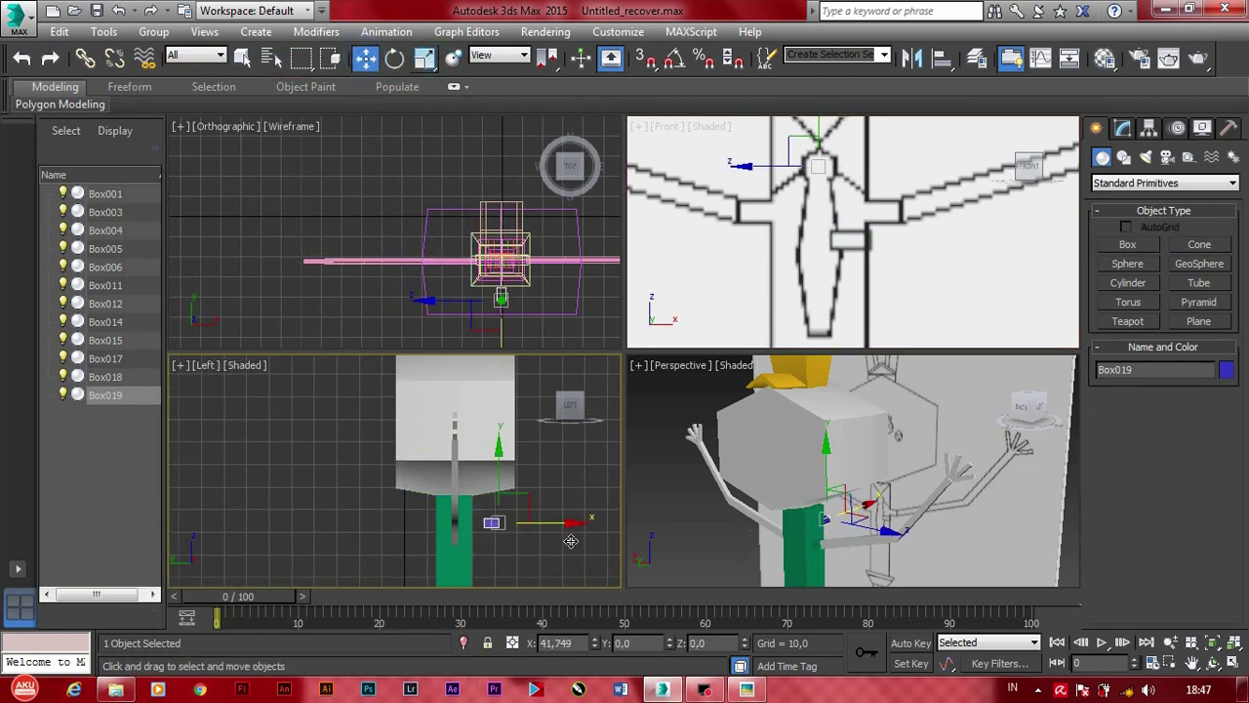
scroll(466, 516, "down", 3)
left_click_drag(429, 488, 530, 498)
scroll(808, 201, "up", 2)
scroll(808, 201, "up", 2)
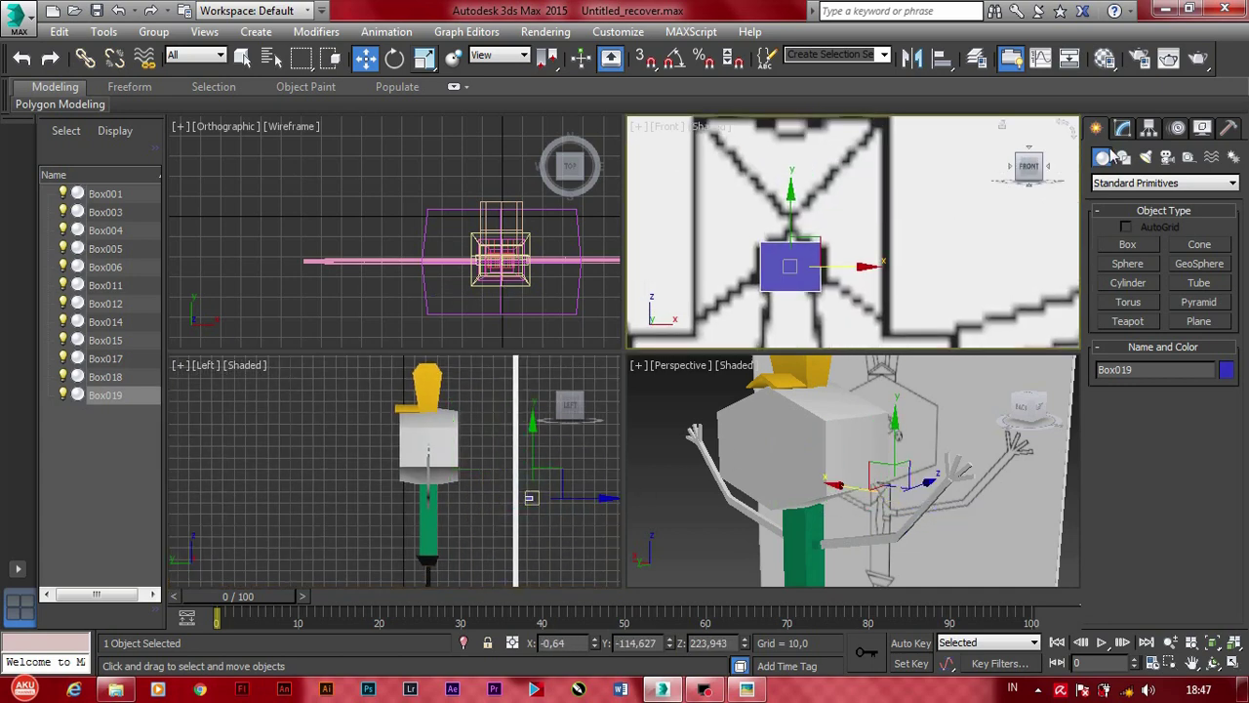
left_click(1122, 128)
double_click(1171, 450)
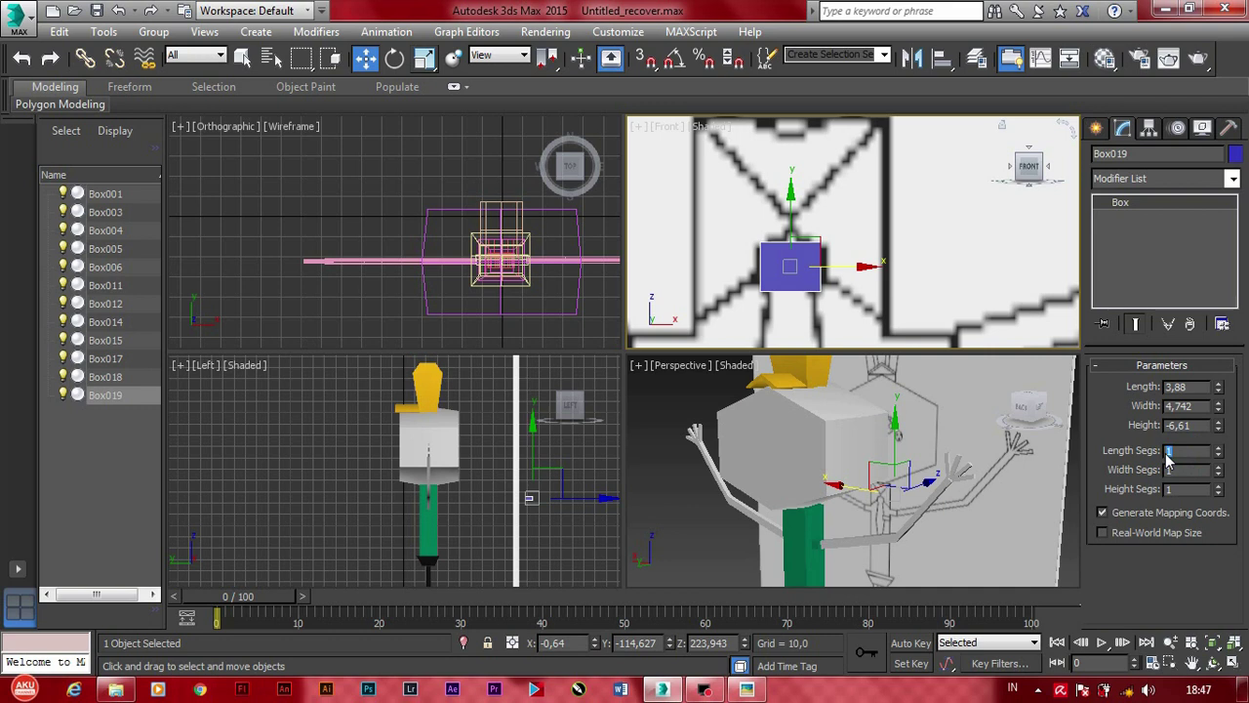
Step: Try a segment count of 4 and an Edit Poly modifier, then undo back to the plain box
key("Tab")
type("4")
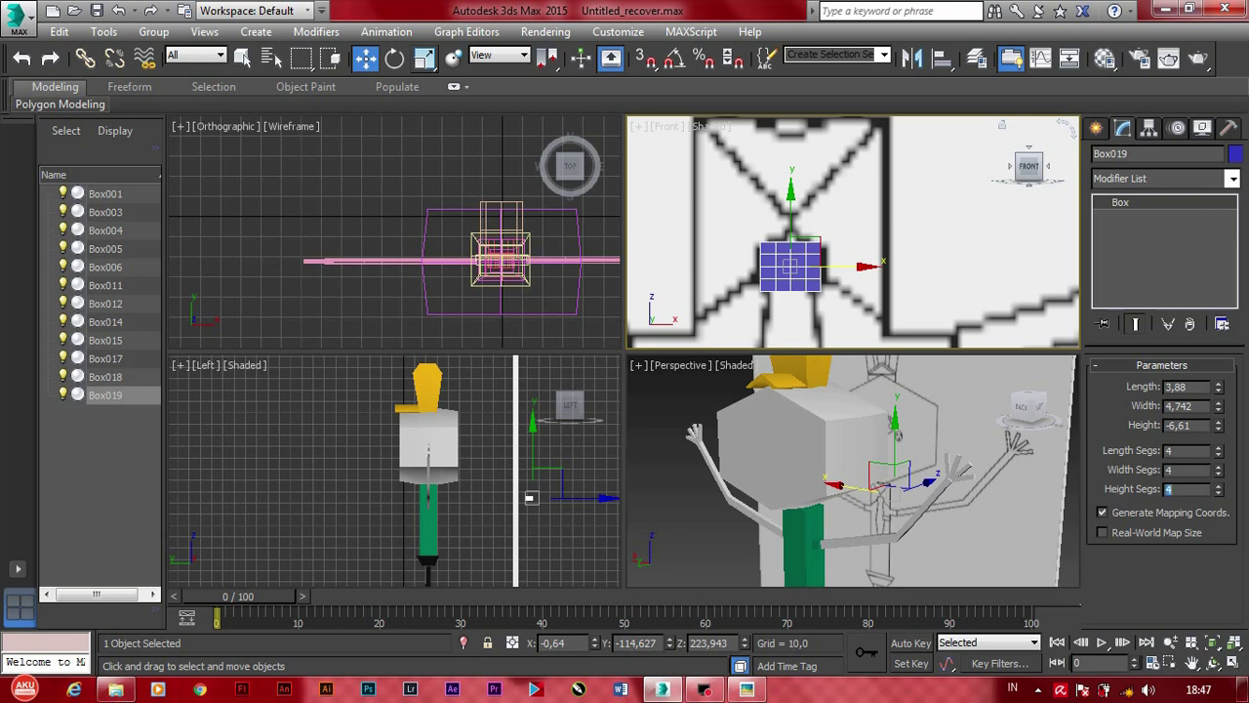
key("ctrl+b")
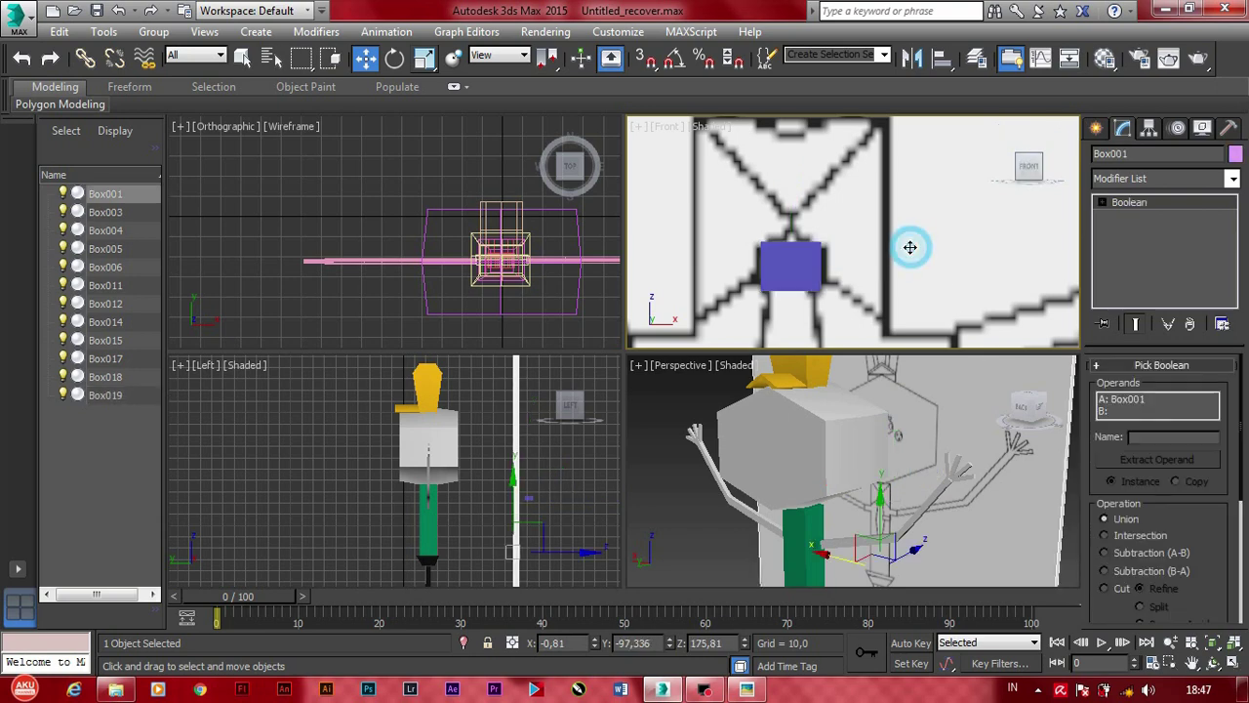
key("ctrl+z")
left_click(1150, 186)
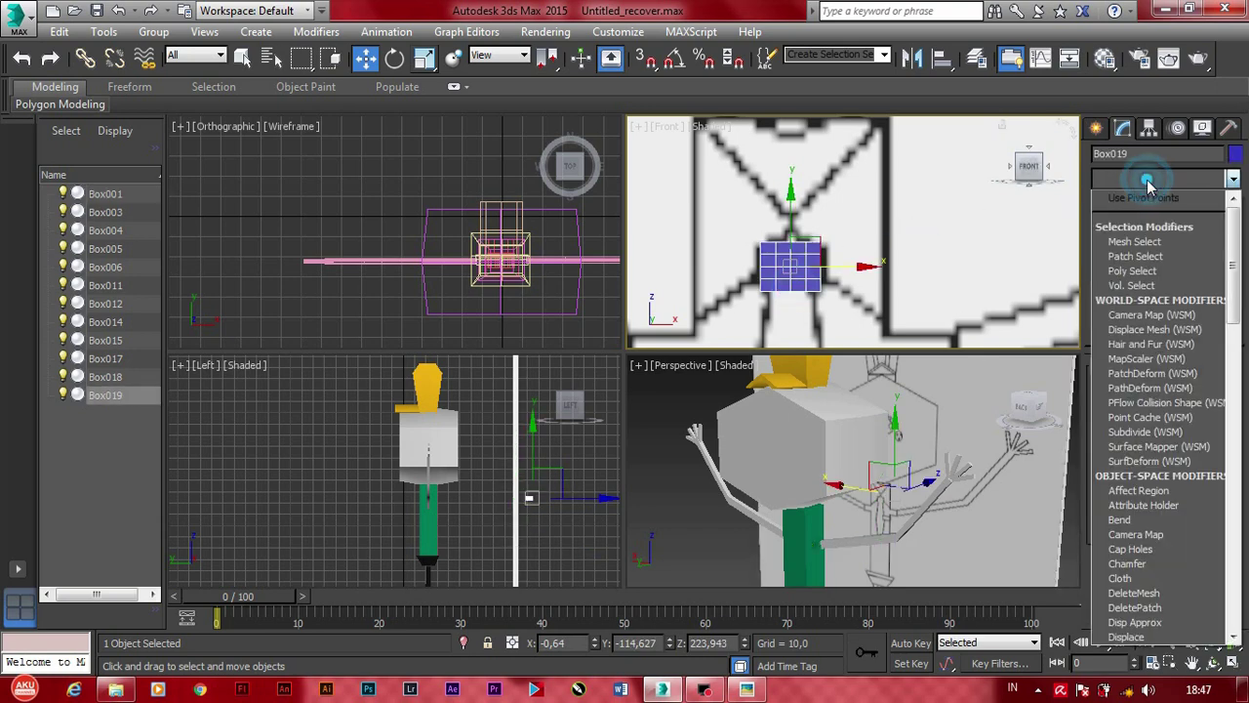
key("e")
left_click(1128, 241)
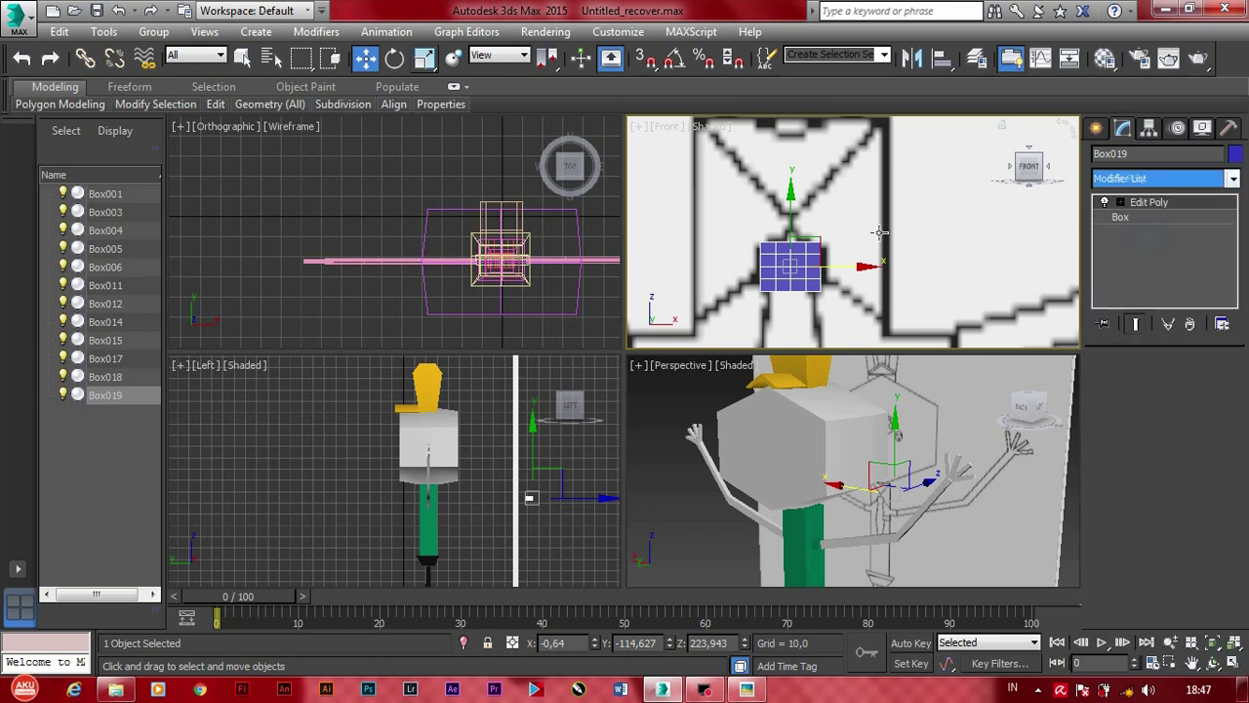
scroll(793, 237, "up", 3)
scroll(794, 237, "down", 1)
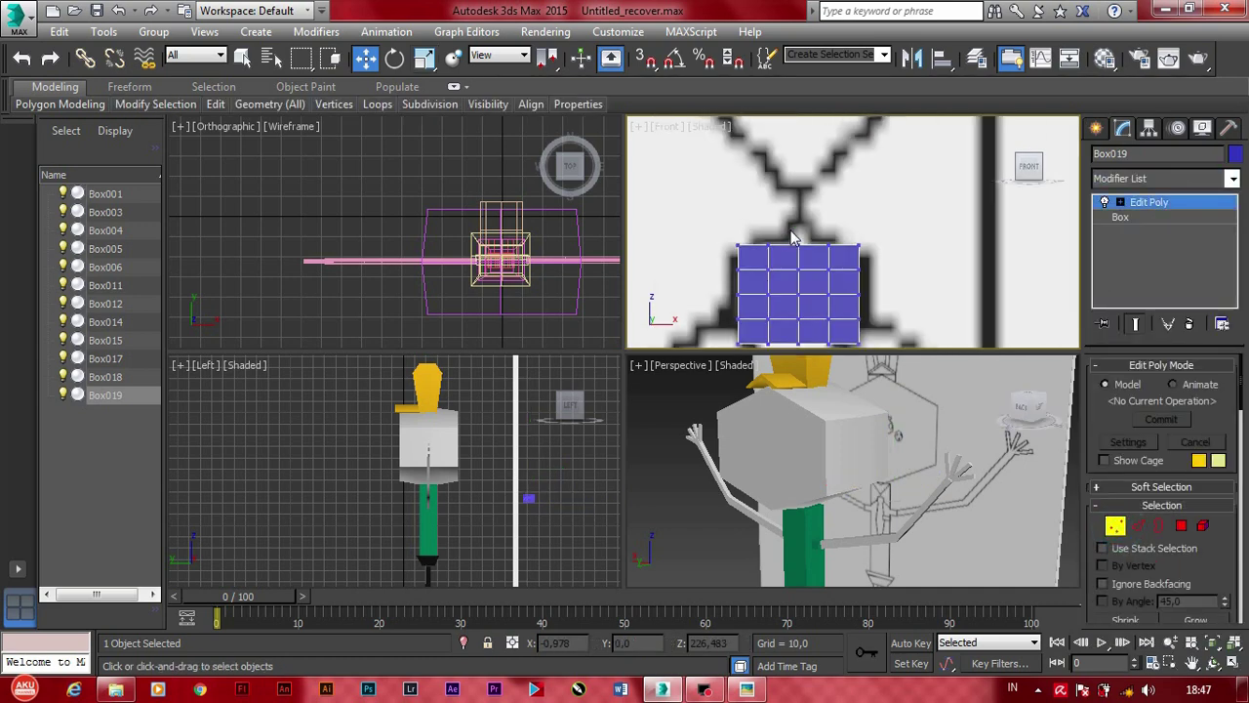
scroll(794, 237, "down", 1)
key("ctrl+z")
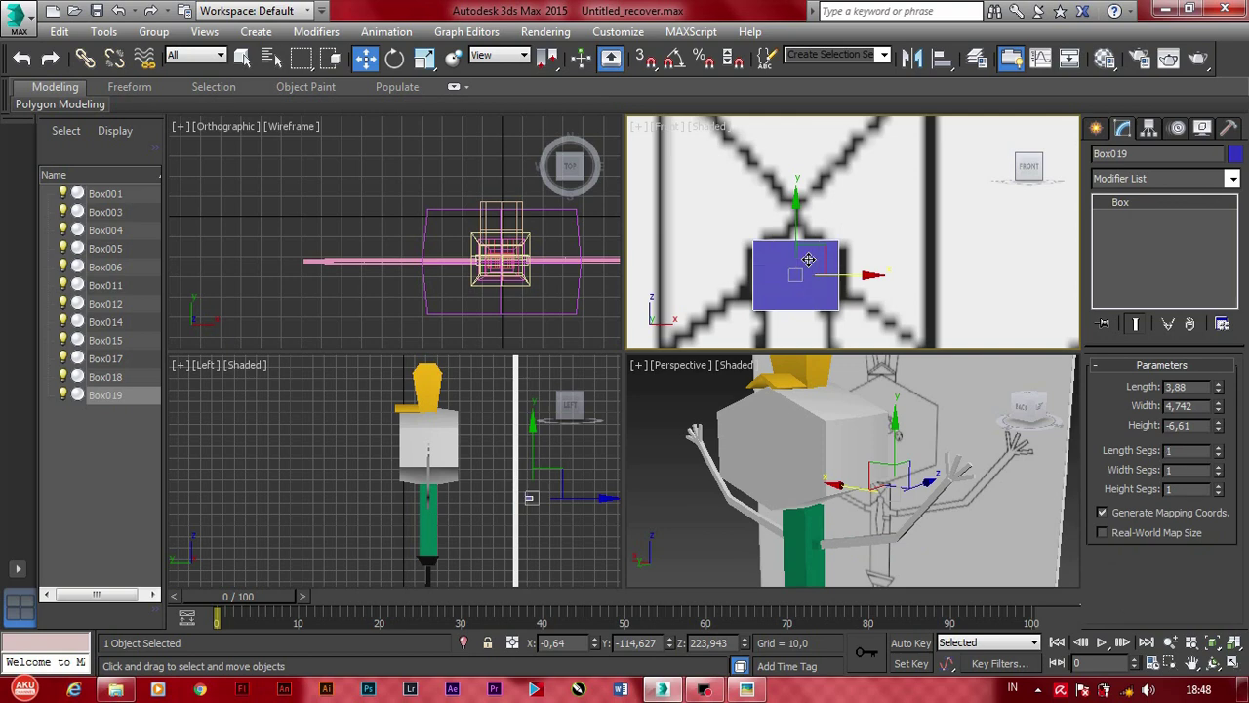
key("ctrl+shift+z")
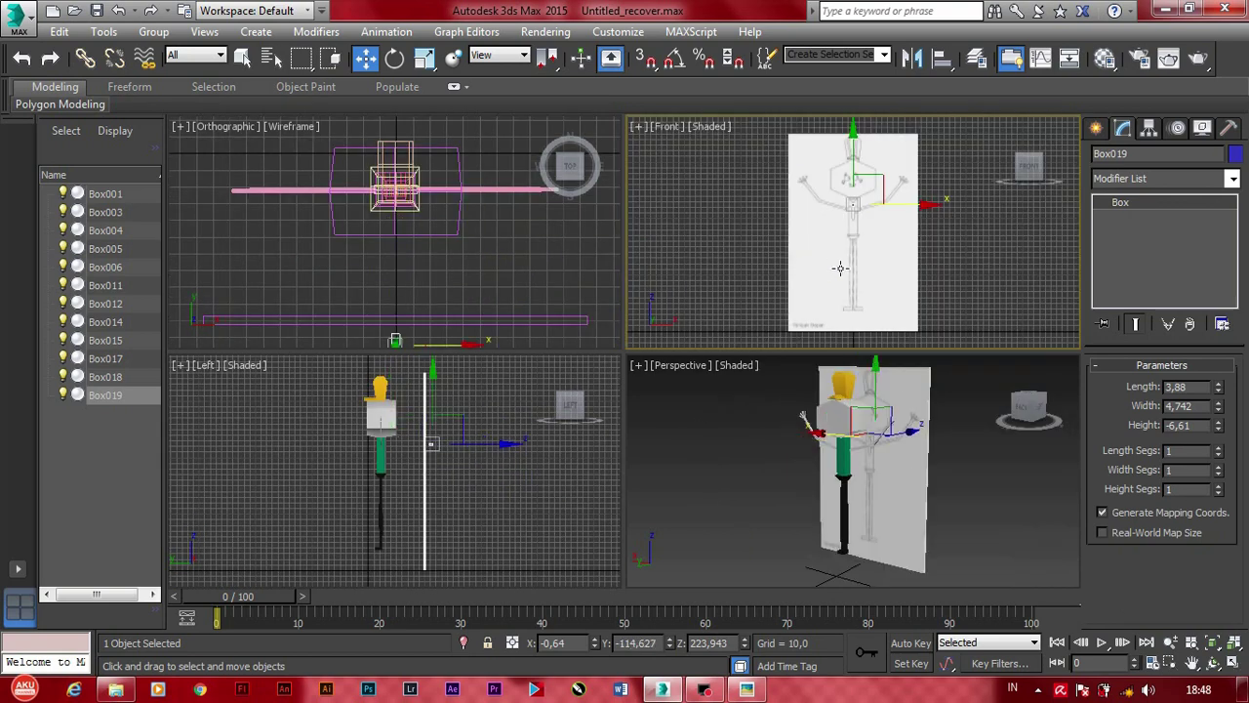
scroll(837, 256, "up", 4)
scroll(829, 242, "up", 4)
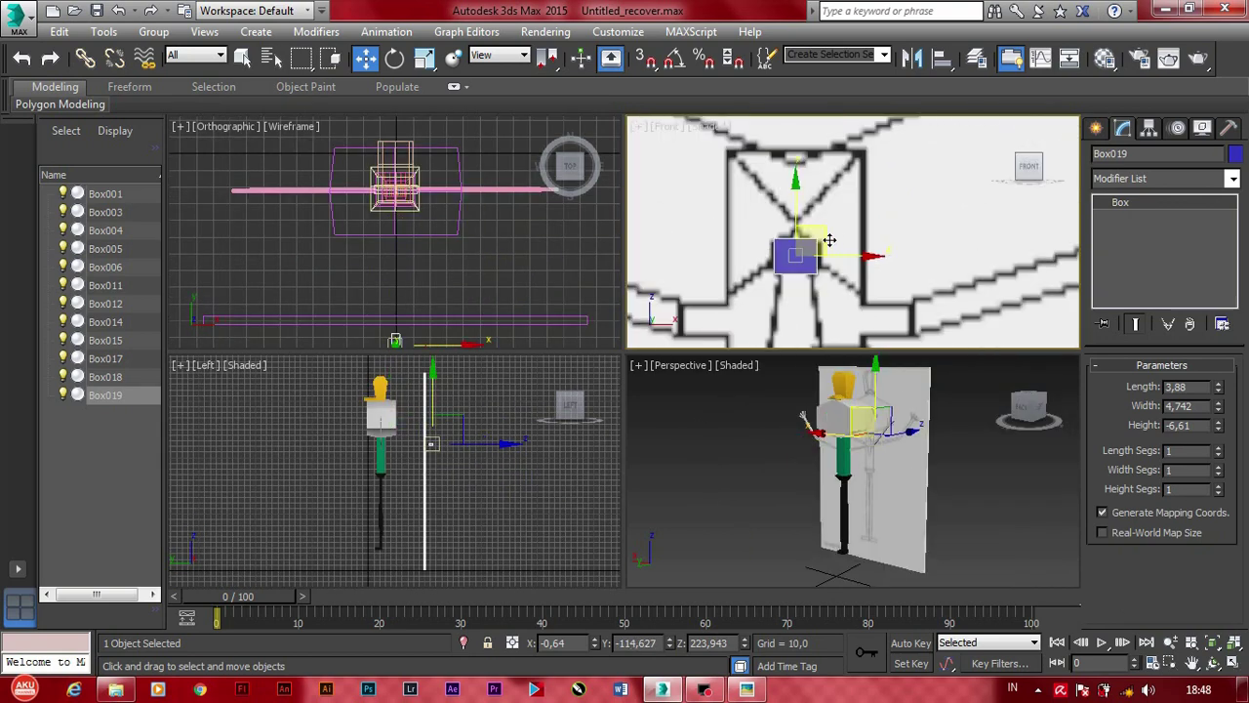
Step: Set Length, Width and Height Segs to 2 and add an Edit Poly modifier
double_click(1181, 451)
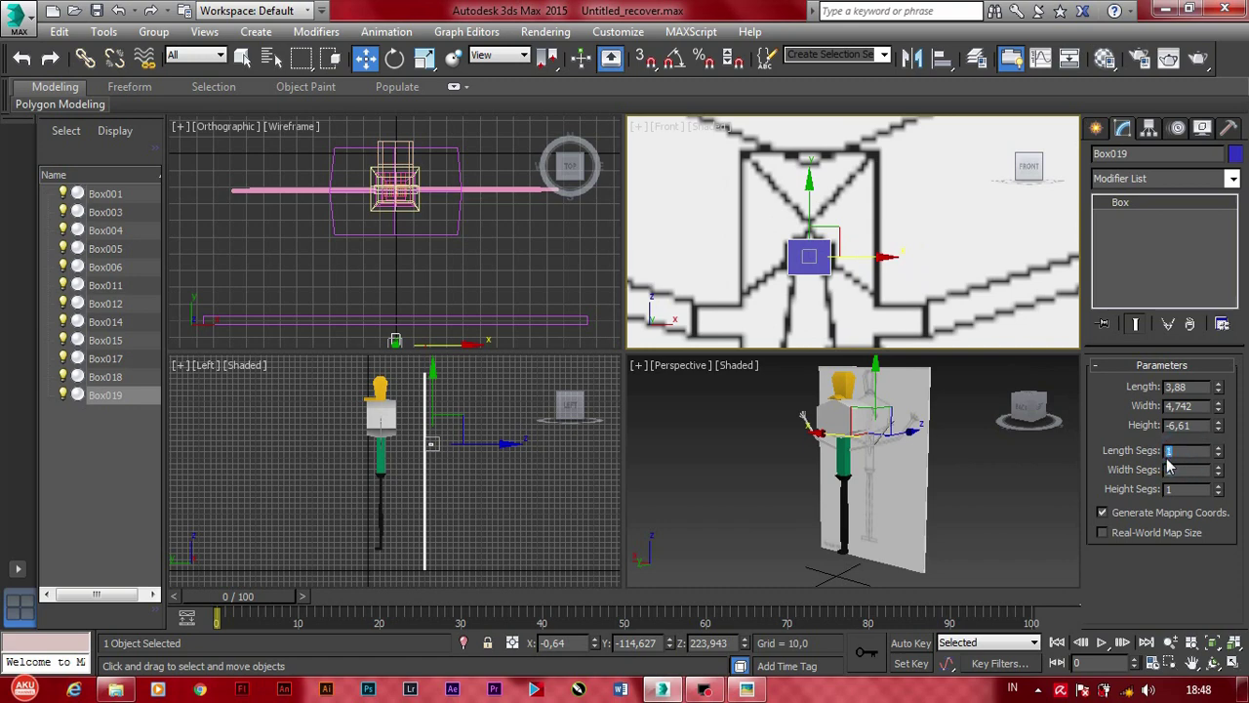
type("2")
double_click(1170, 469)
type("2")
double_click(1170, 488)
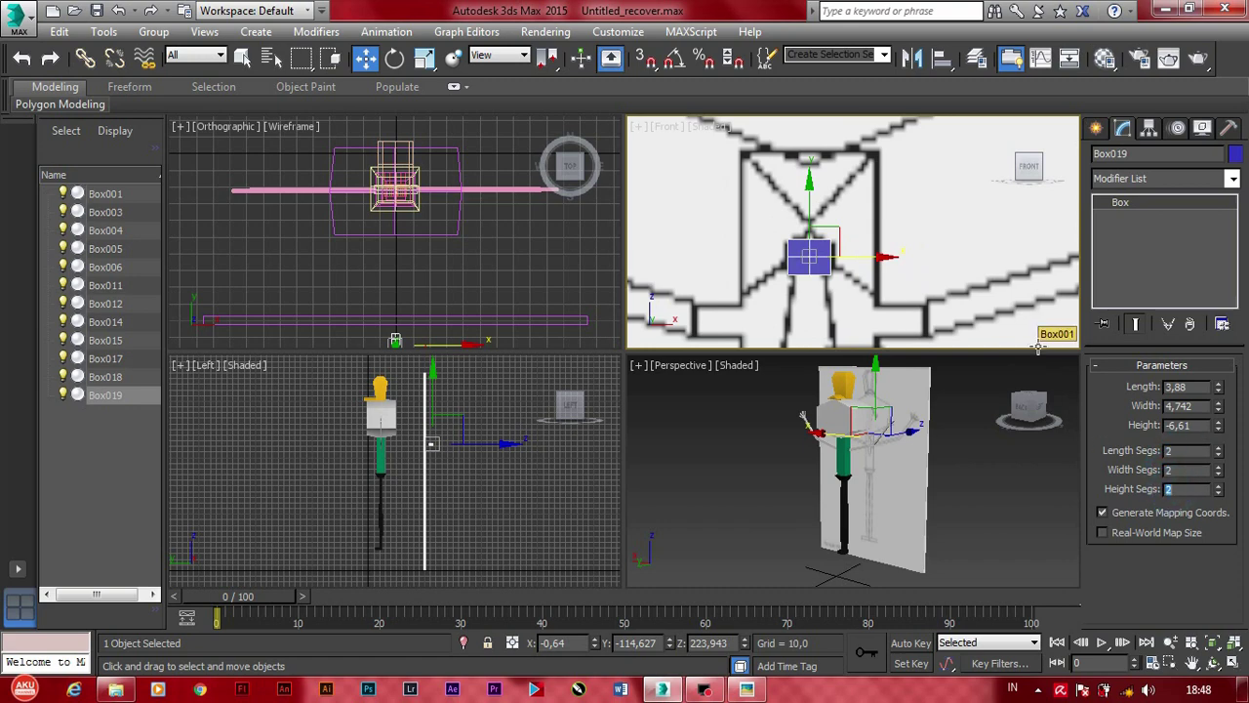
left_click(1191, 181)
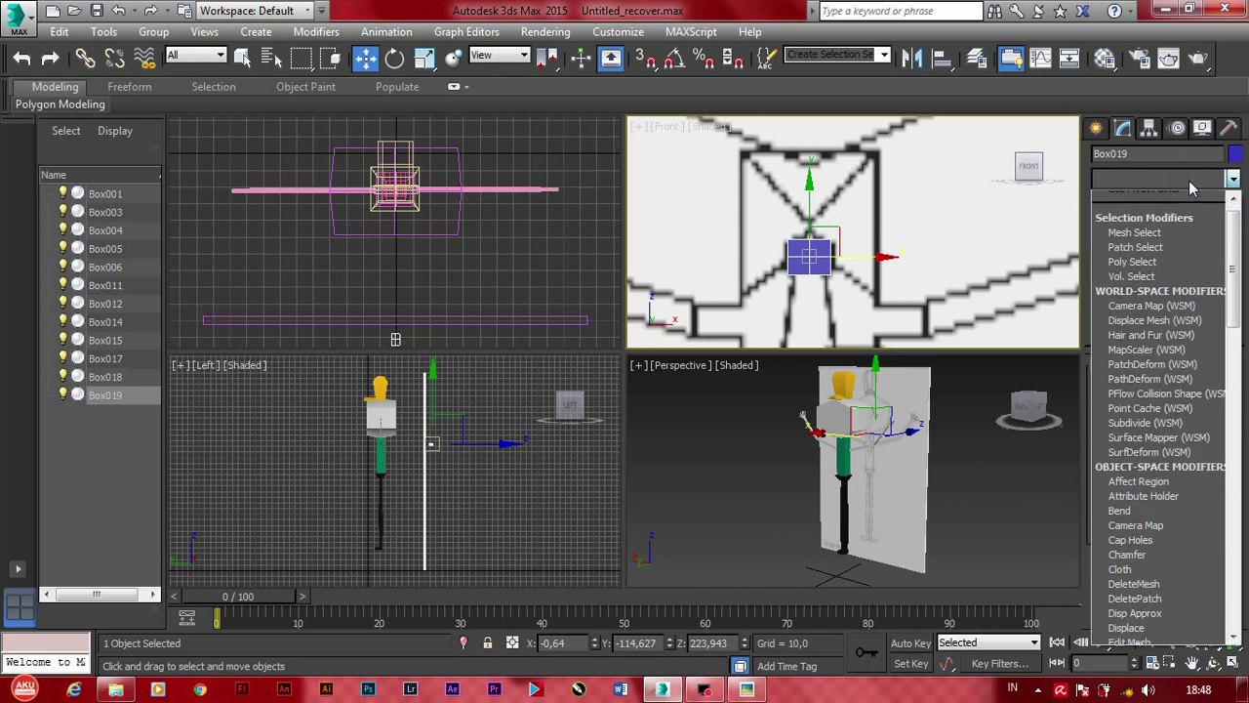
key("e")
left_click(1169, 241)
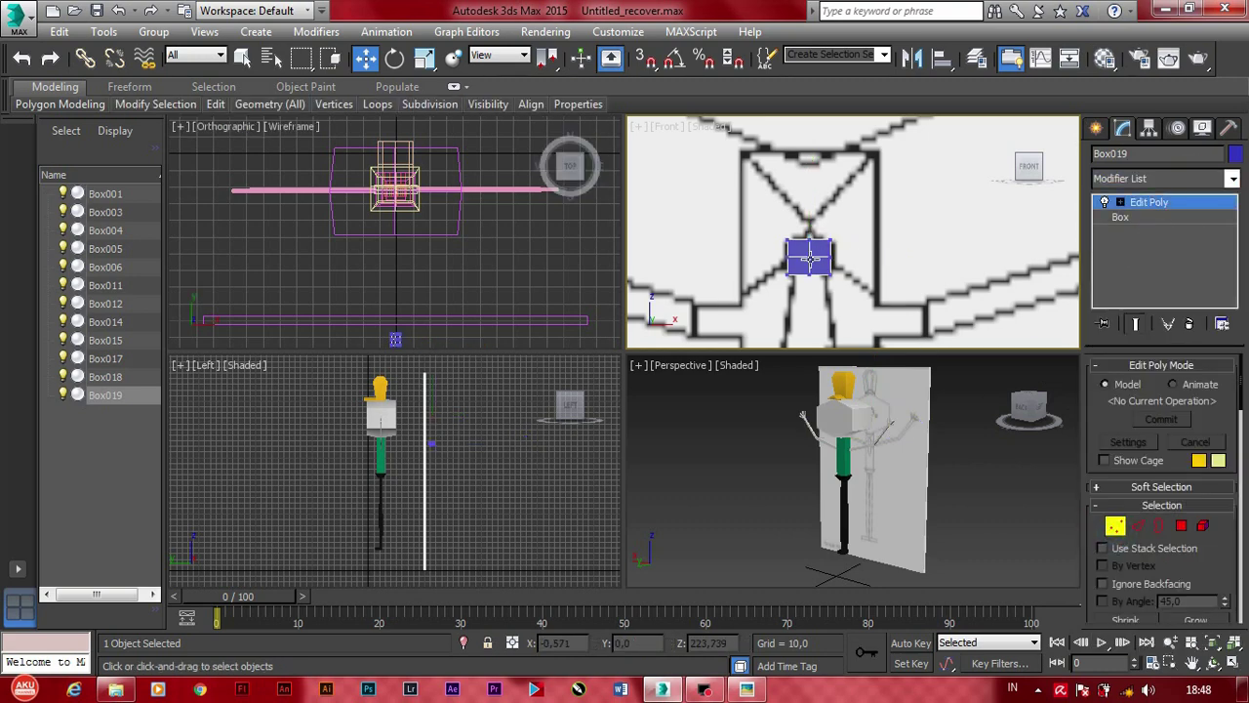
Step: Move the box's vertices so its front outline forms a hexagon
scroll(869, 253, "up", 2)
key("1")
left_click(776, 230)
left_click_drag(776, 231, 776, 217)
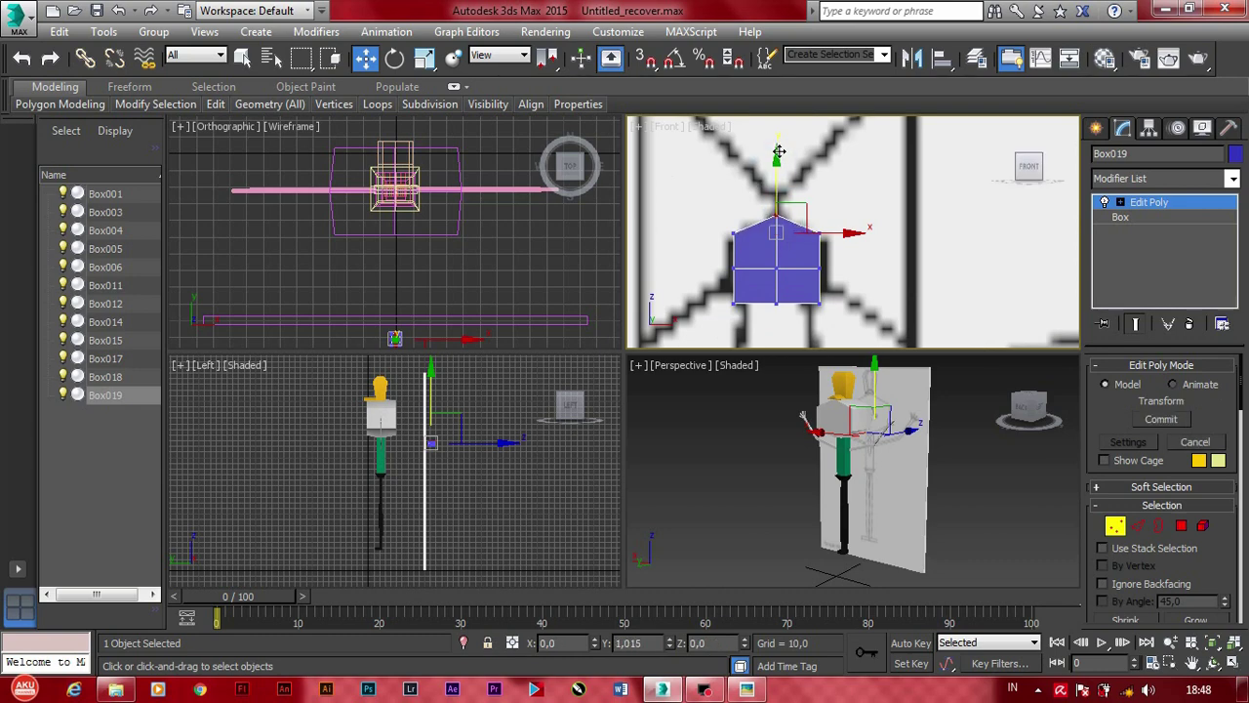
left_click_drag(697, 278, 839, 318)
left_click_drag(785, 220, 785, 208)
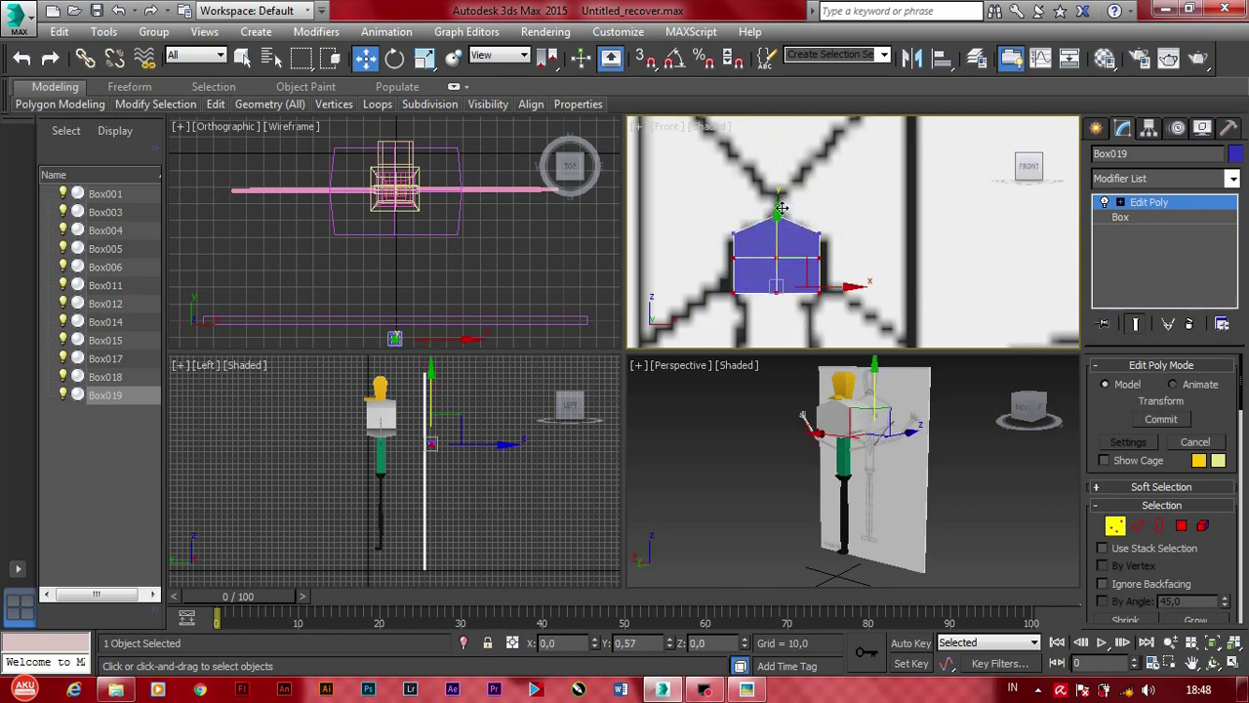
left_click_drag(776, 291, 776, 313)
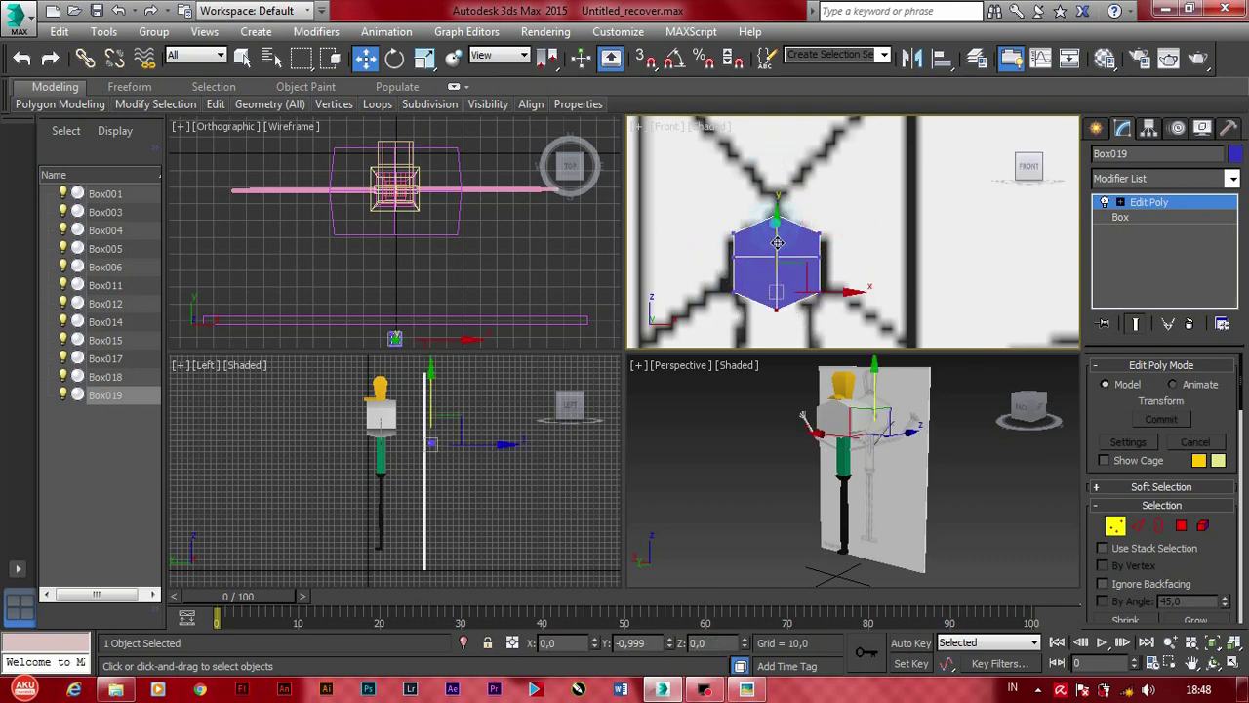
left_click(872, 257)
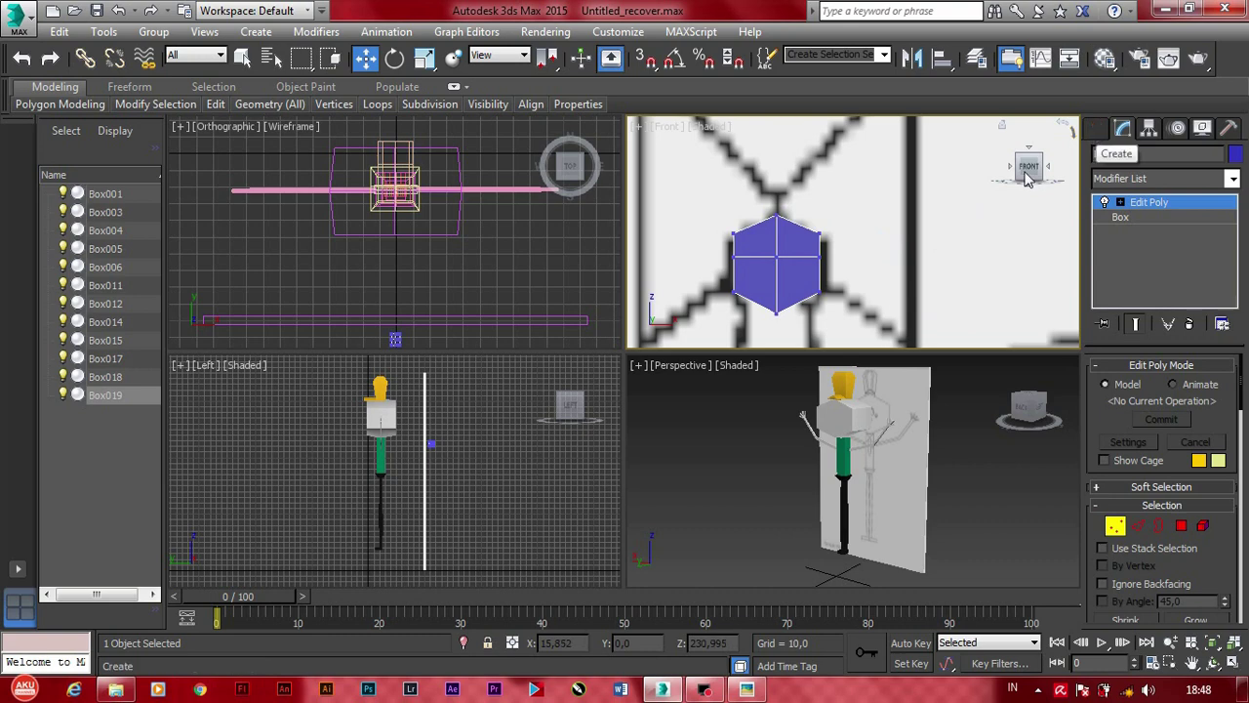
Step: Scale the hexagon element thinner in the Left viewport
scroll(436, 467, "up", 5)
key("z")
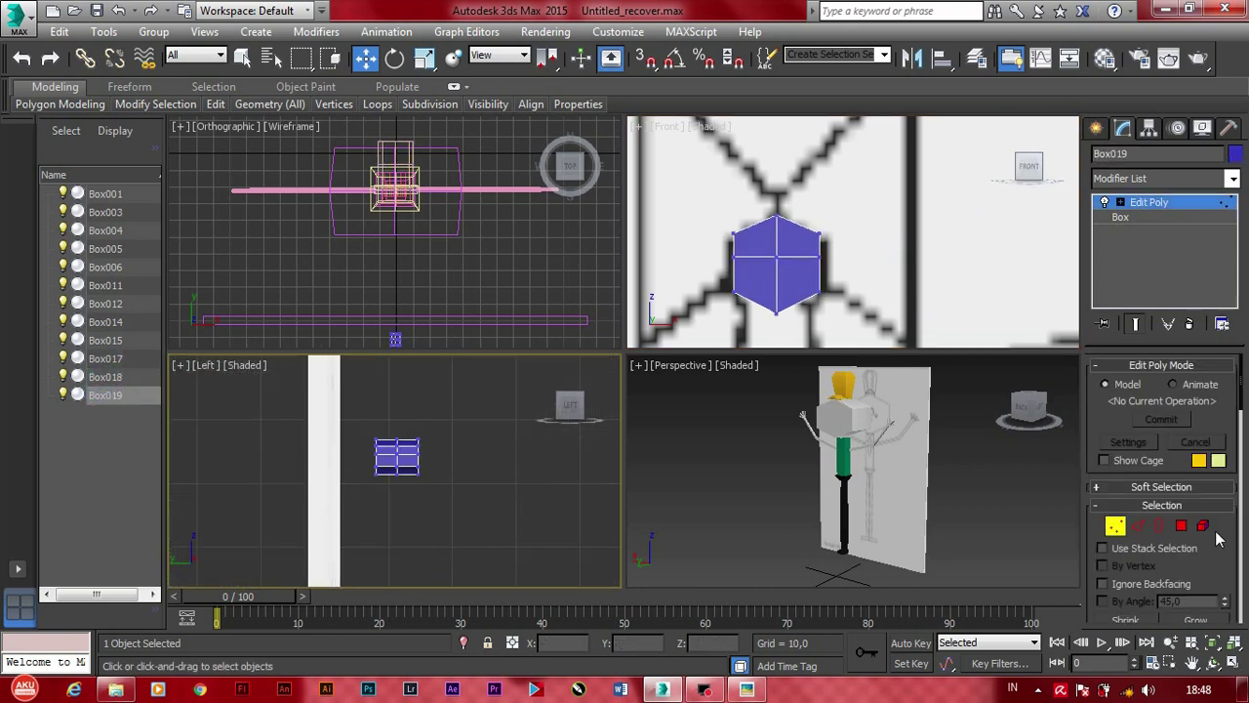
left_click(1203, 525)
key("r")
left_click(400, 455)
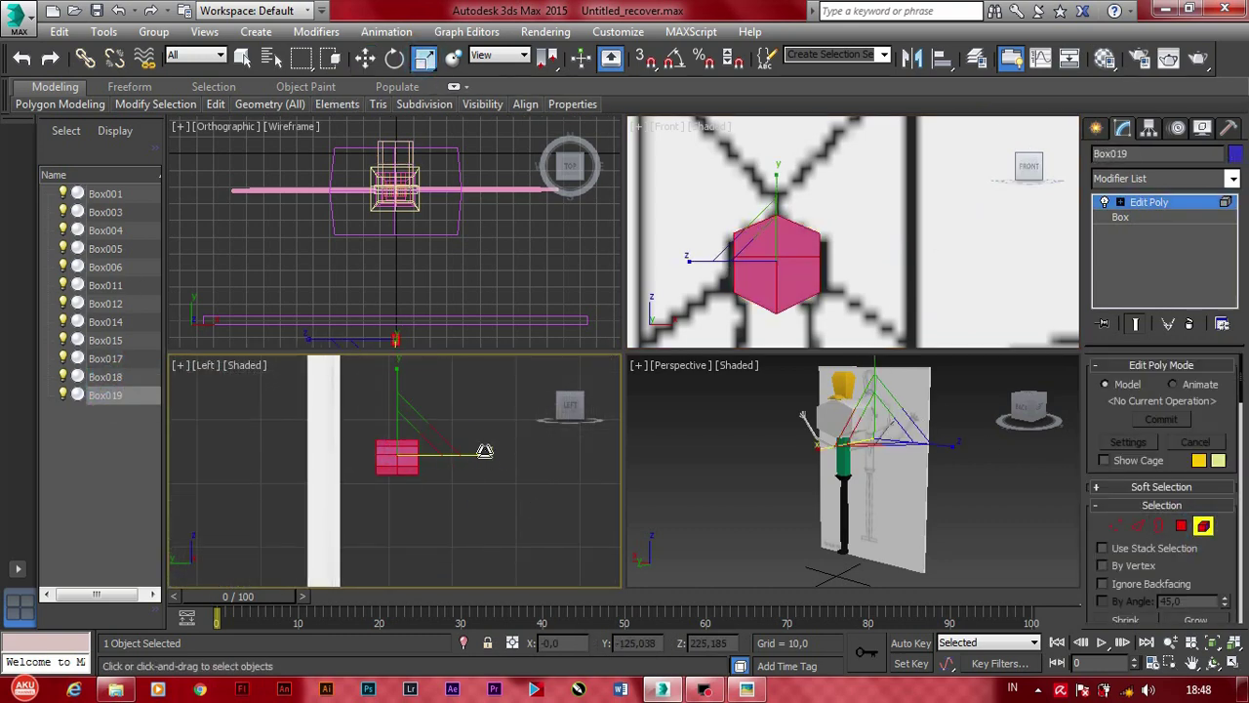
left_click_drag(484, 451, 439, 465)
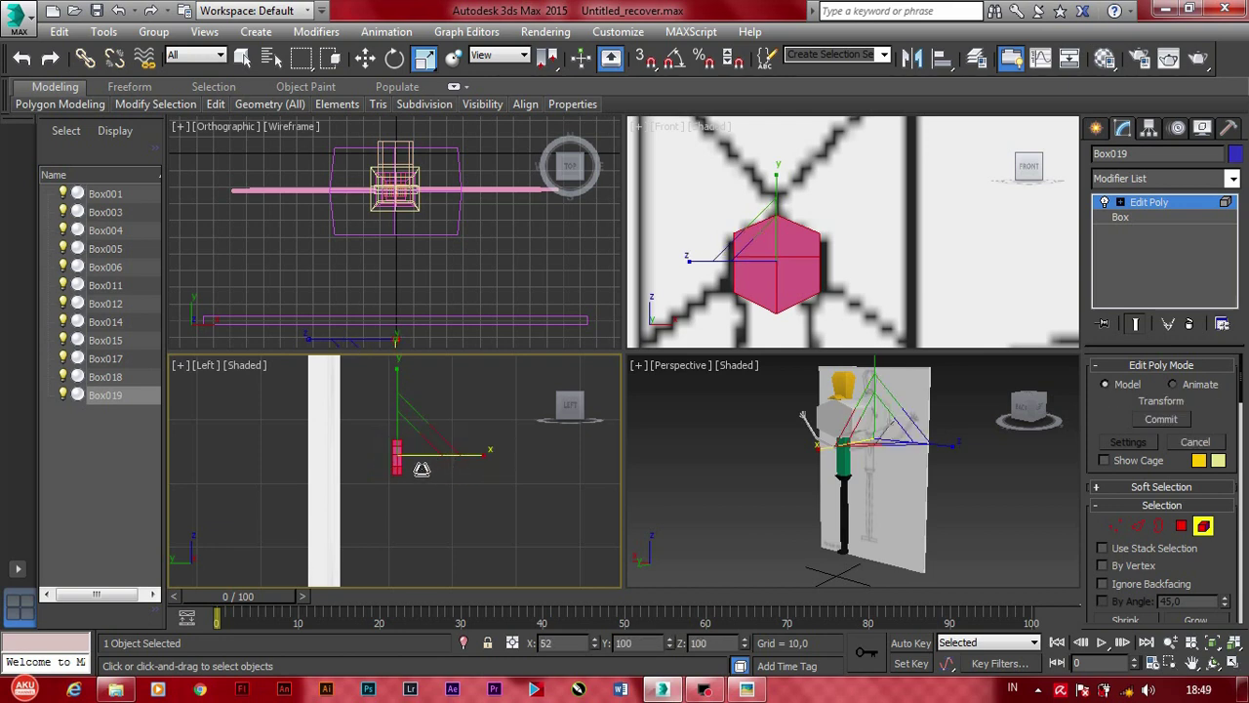
left_click(482, 453)
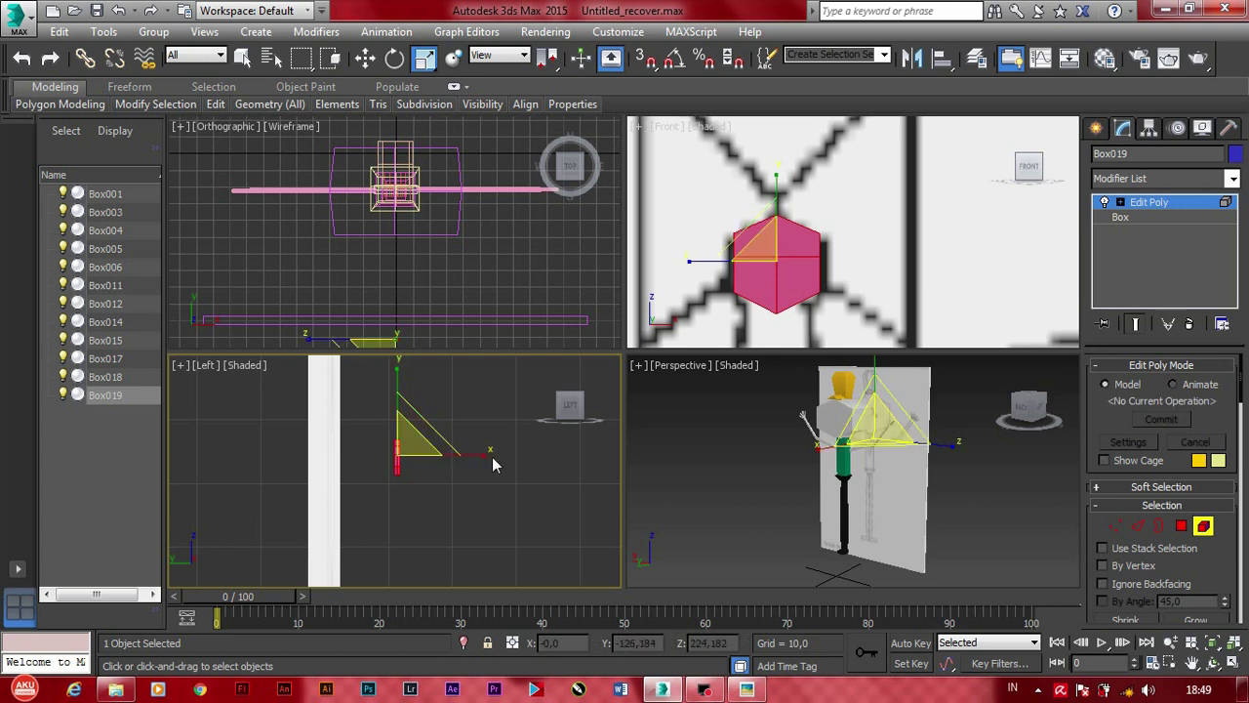
left_click(485, 452)
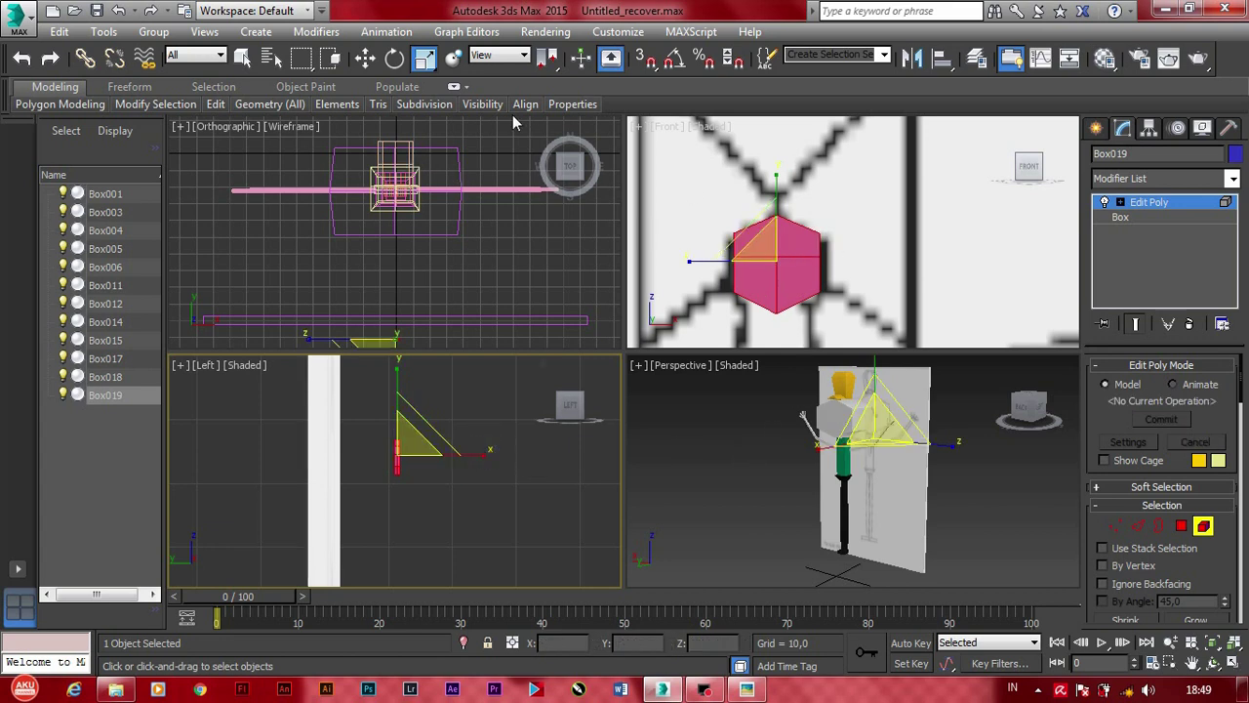
left_click(369, 60)
scroll(846, 209, "up", 2)
scroll(825, 234, "down", 5)
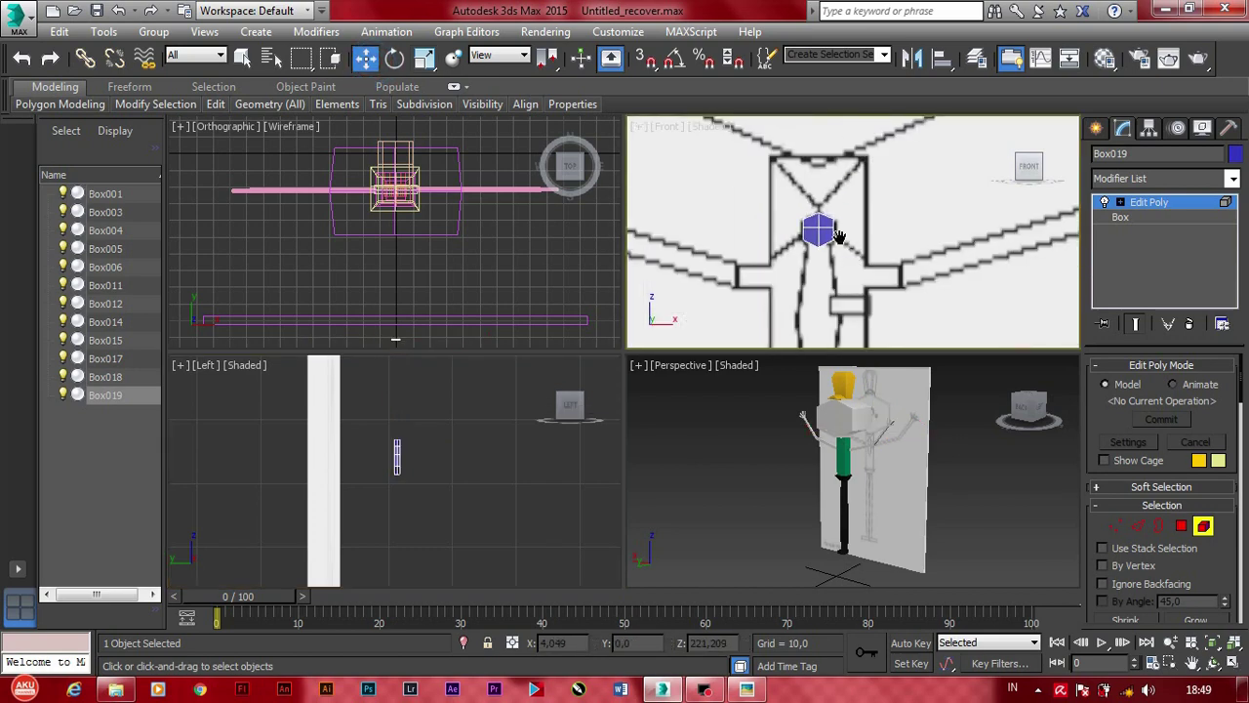
scroll(805, 174, "down", 2)
scroll(806, 174, "up", 3)
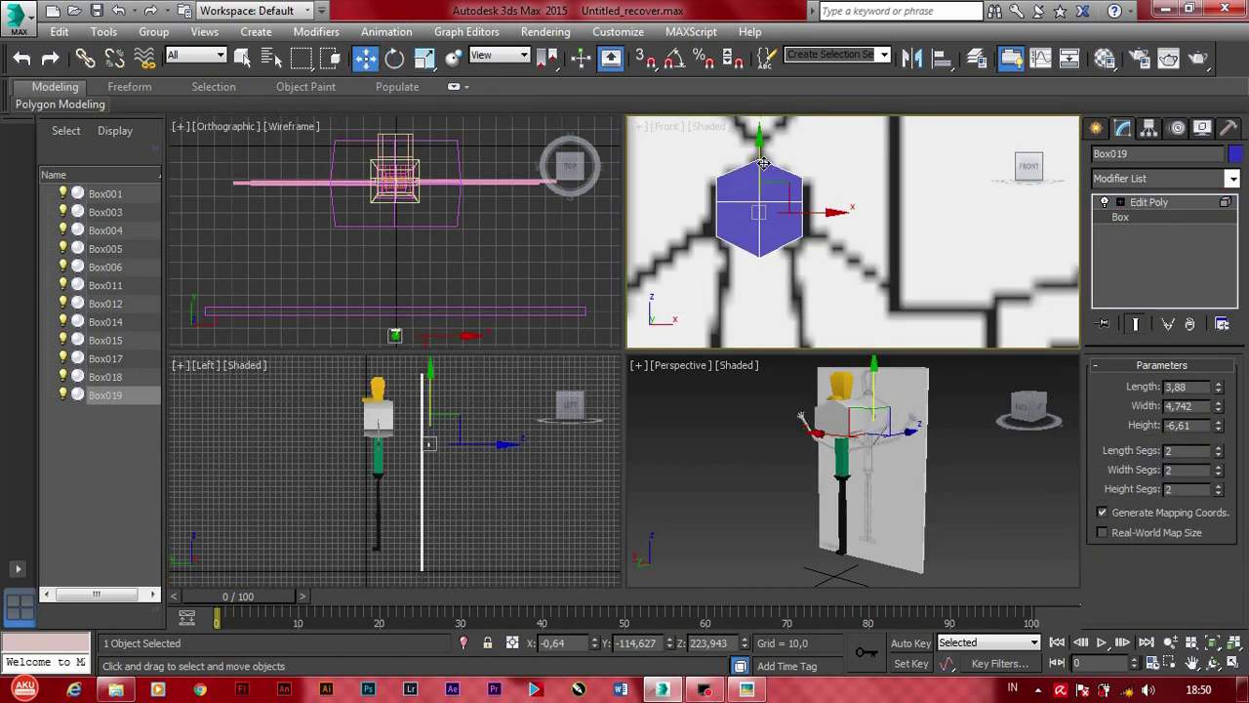
Step: Copy the hexagon below the original and pull its lower vertices down to lengthen the tie
left_click_drag(759, 161, 759, 265, "shift")
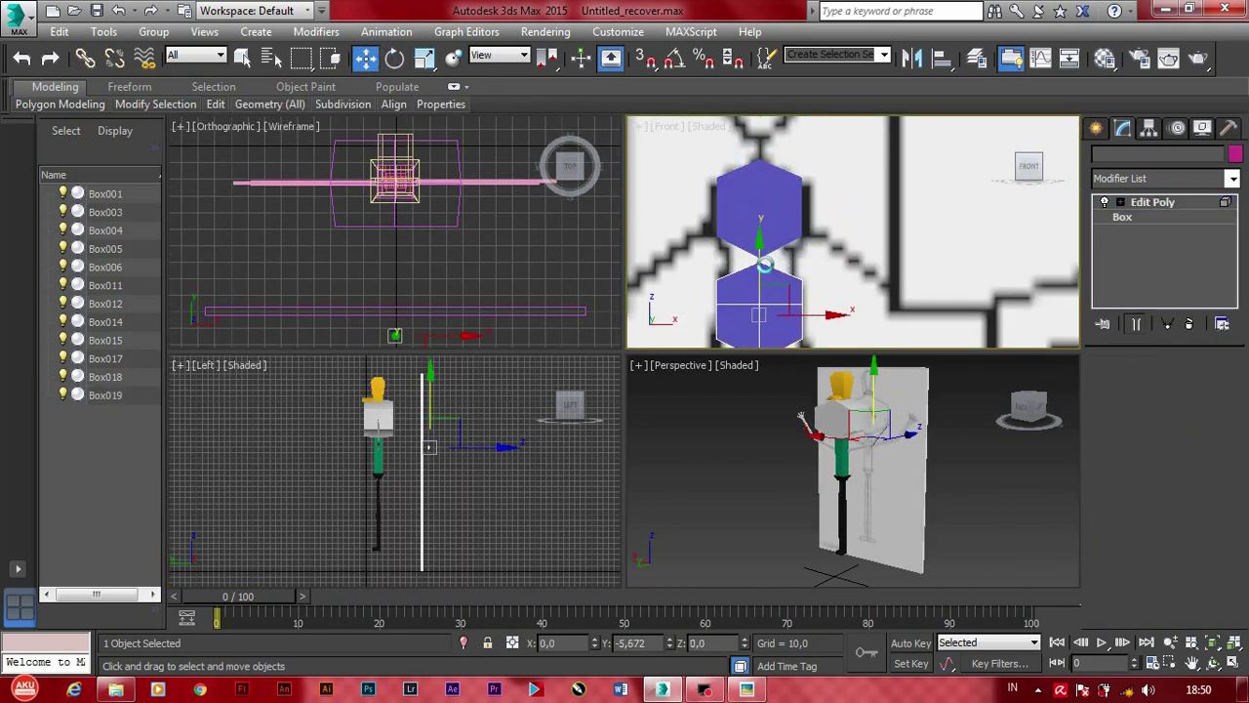
left_click(625, 424)
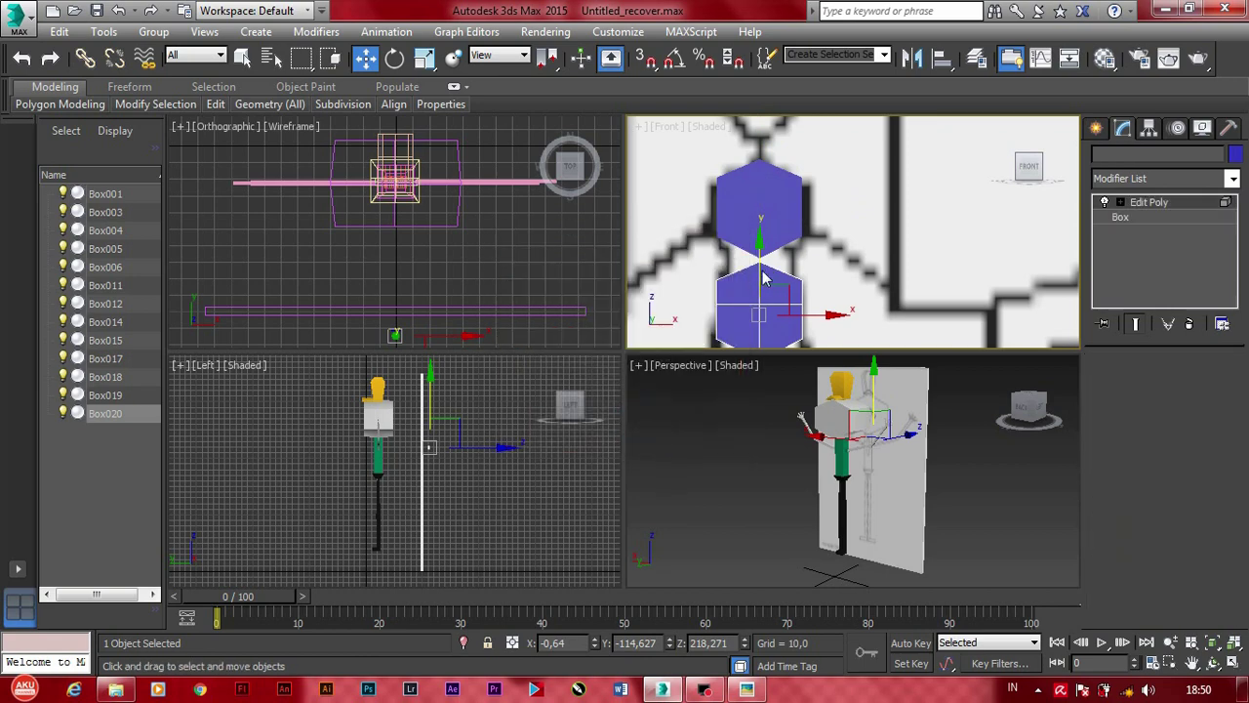
left_click(1148, 203)
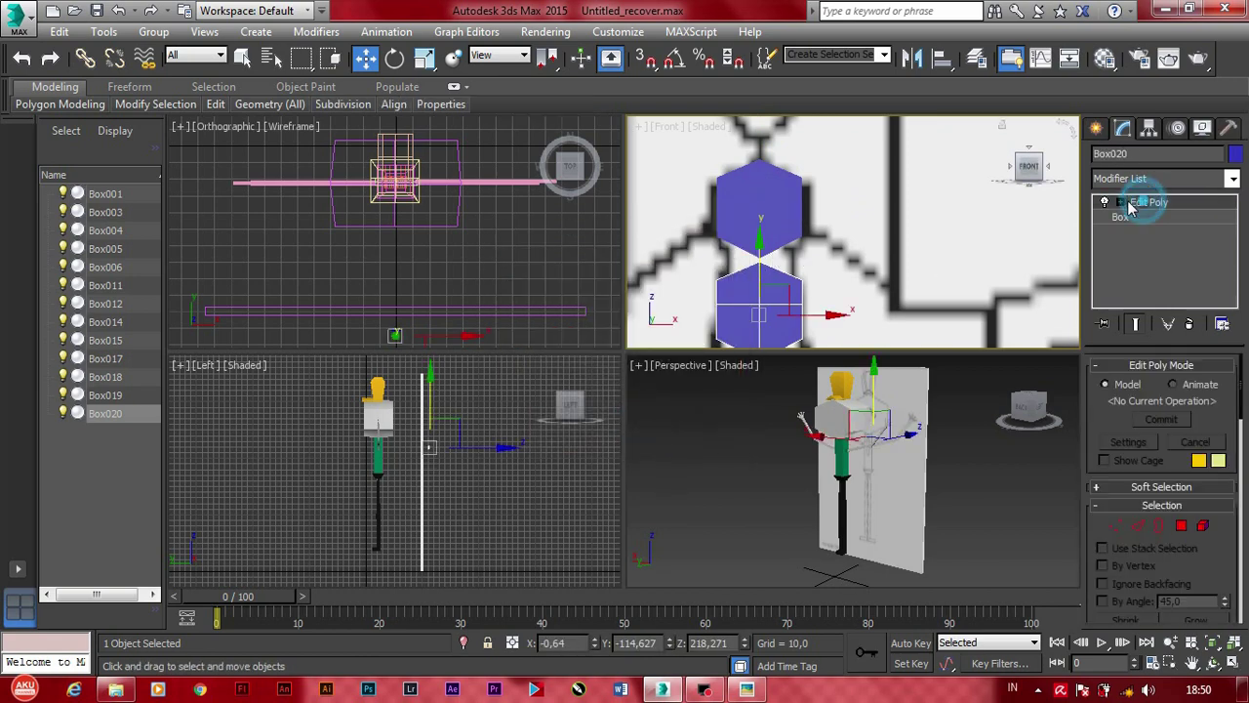
key("1")
scroll(799, 250, "down", 2)
scroll(798, 250, "down", 3)
middle_click_drag(798, 250, 757, 178)
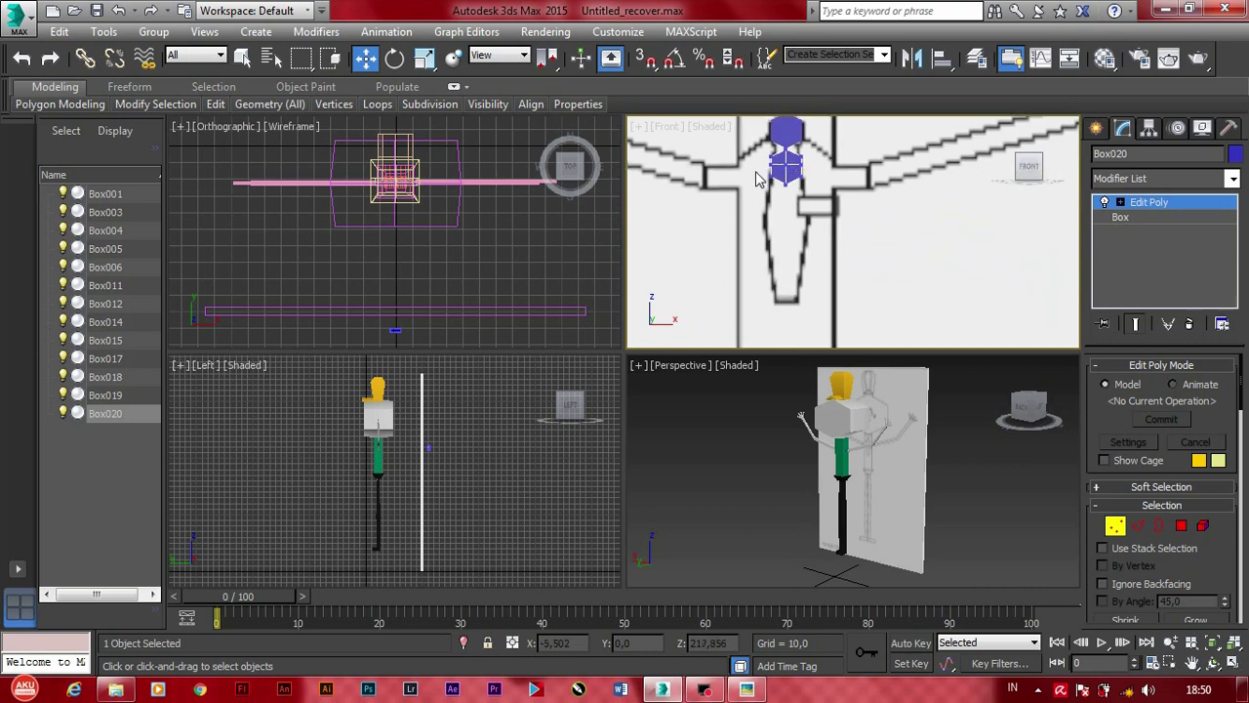
mouse_move(818, 198)
left_mouse_down()
mouse_move(781, 297)
mouse_move(760, 280)
mouse_move(781, 298)
left_mouse_up()
Step: Move the tie's bottom corner vertices inward to narrow it toward a point
scroll(760, 313, "up", 4)
left_click(754, 298)
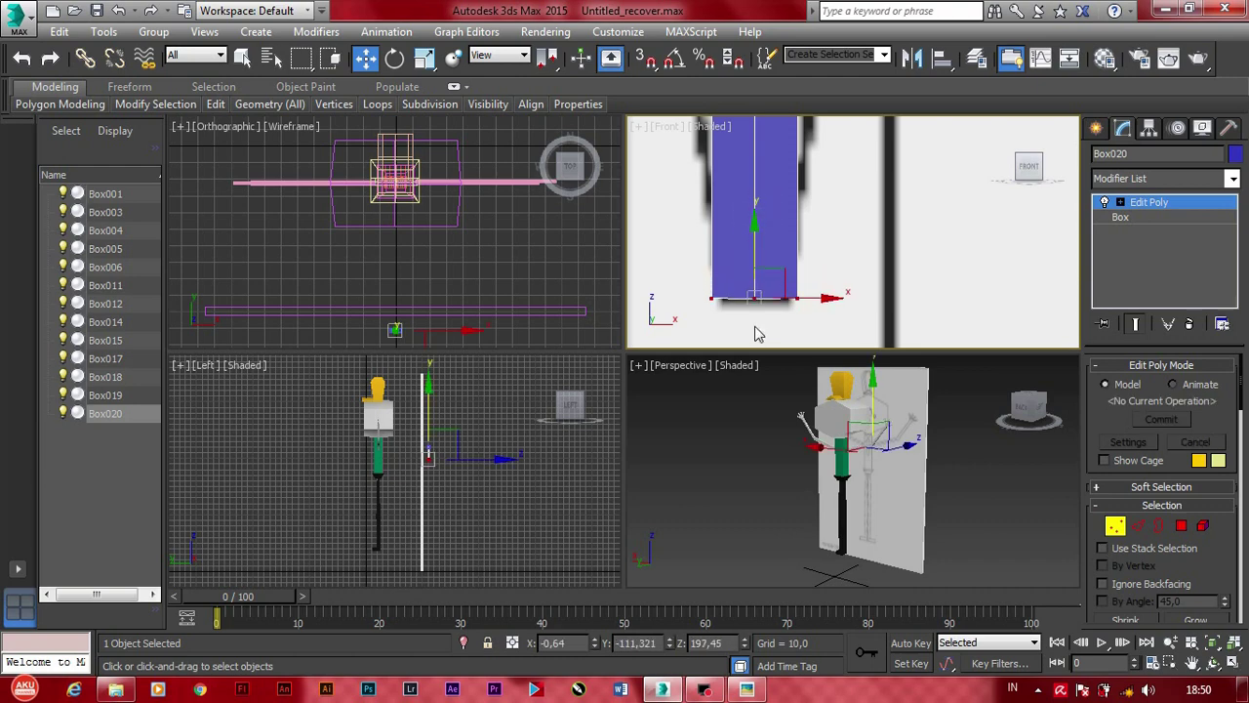
scroll(752, 247, "up", 2)
left_click_drag(752, 247, 752, 244)
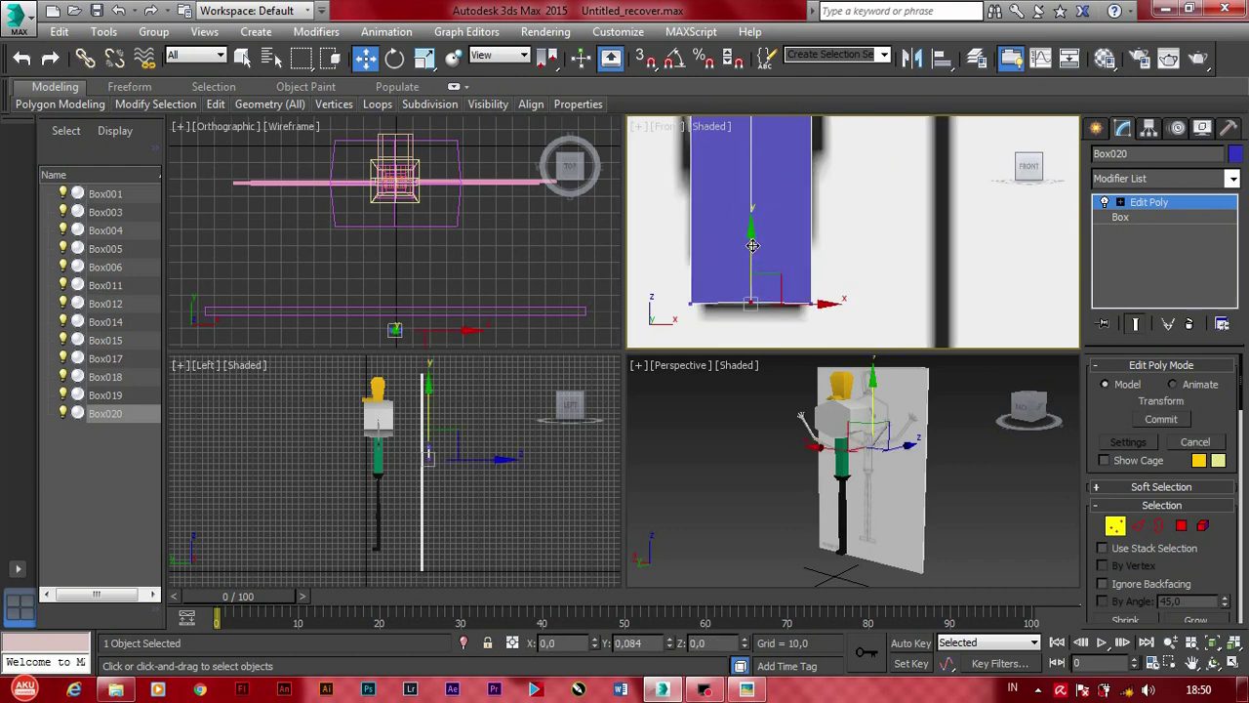
left_click(691, 302)
left_click_drag(693, 302, 705, 303)
left_click_drag(852, 290, 806, 329)
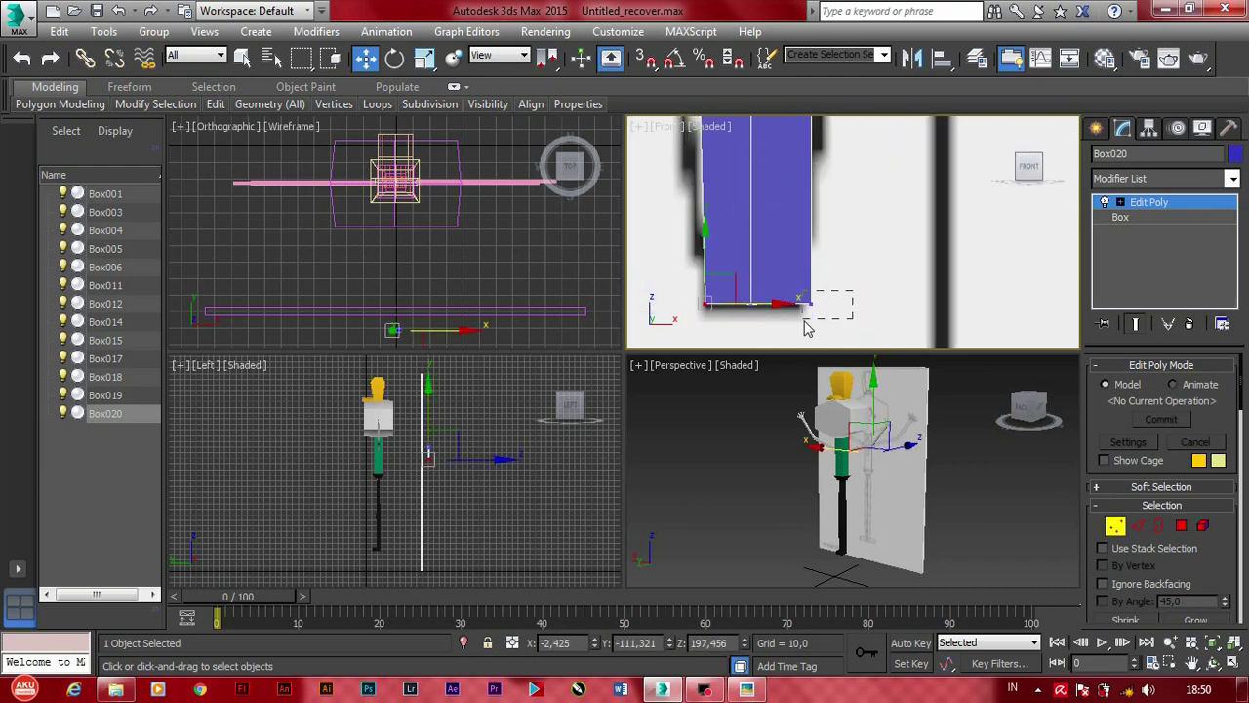
Step: Move the upper vertices to taper the tie's neck toward the collar
scroll(786, 195, "down", 3)
mouse_move(706, 149)
left_mouse_down()
mouse_move(787, 199)
mouse_move(795, 284)
left_mouse_up()
left_click(795, 284)
left_click(785, 278)
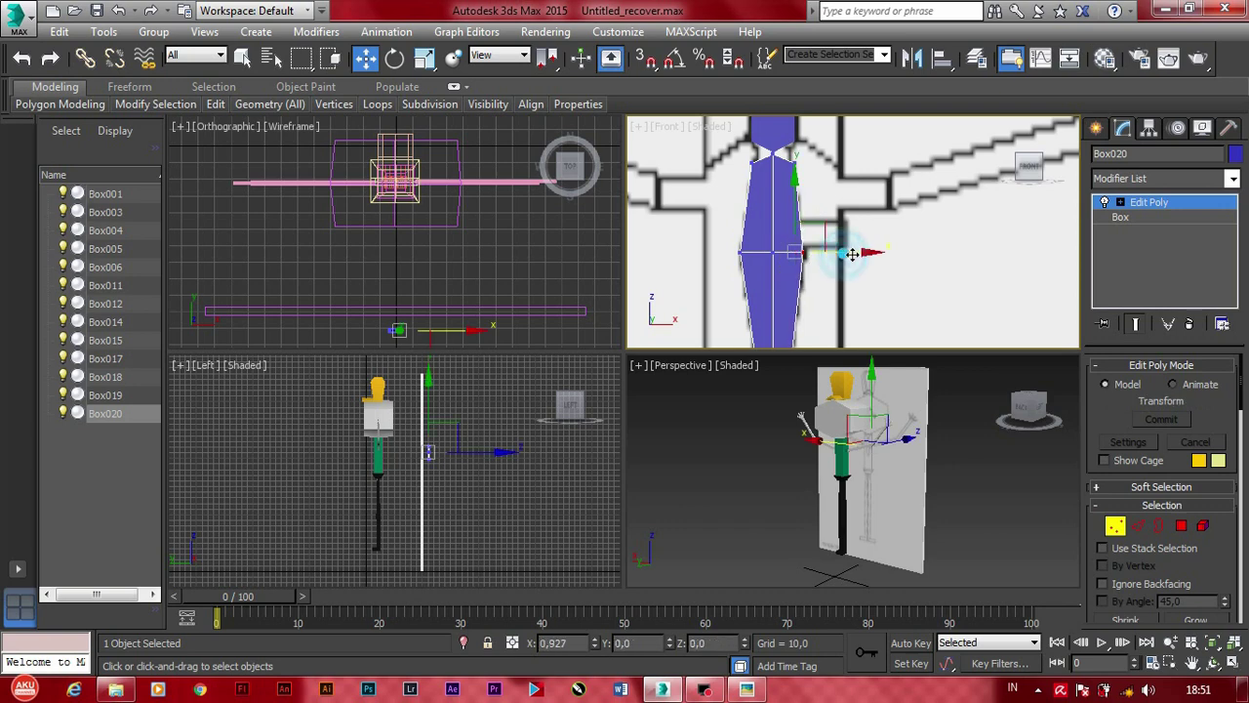
middle_click_drag(790, 263, 808, 234)
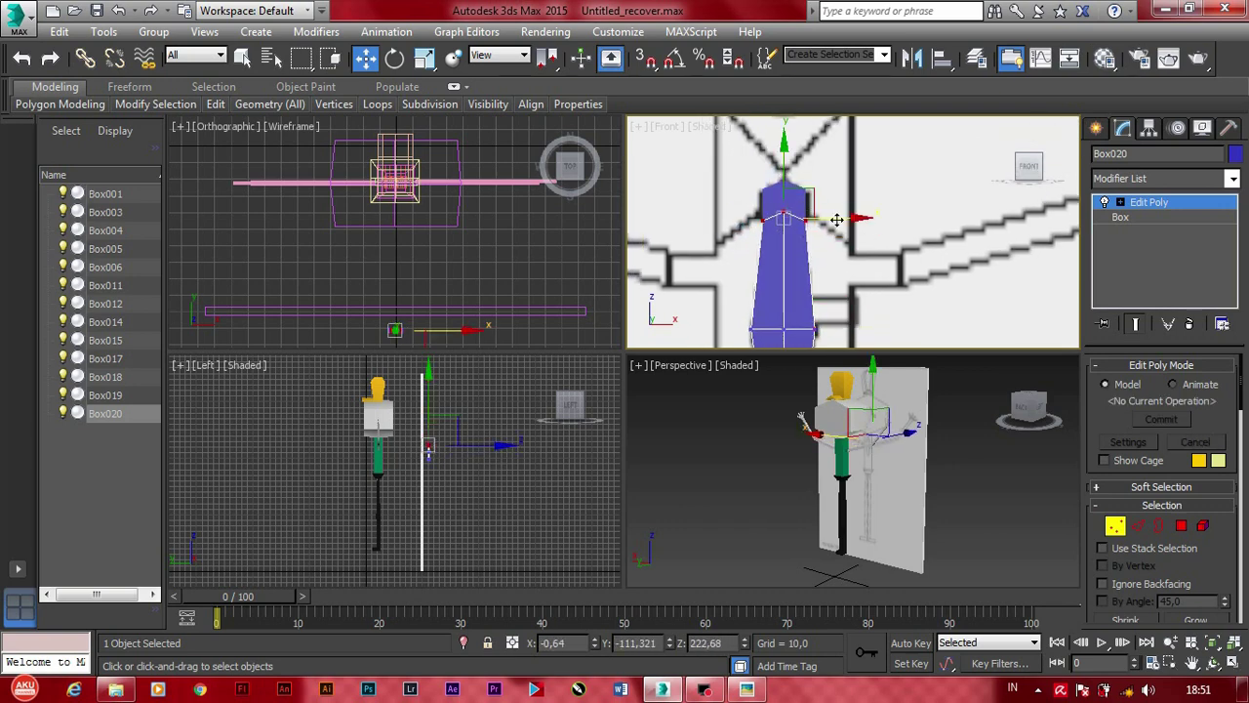
scroll(825, 215, "up", 4)
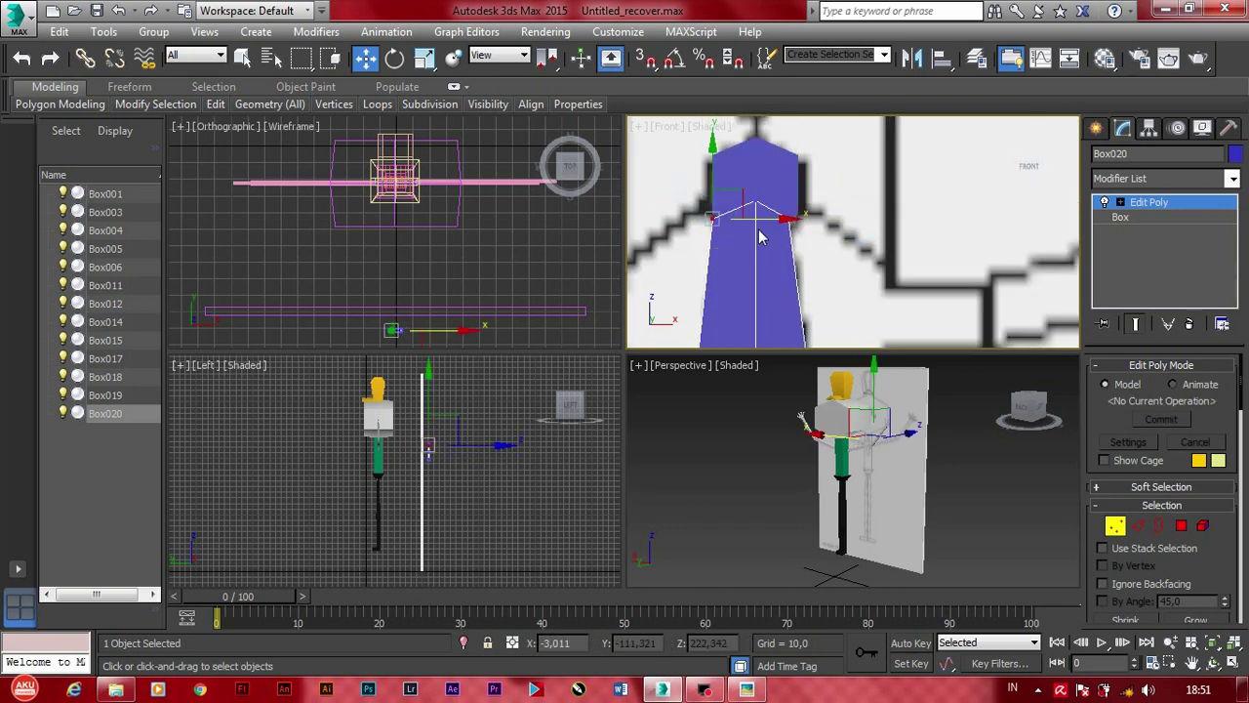
left_click(691, 203)
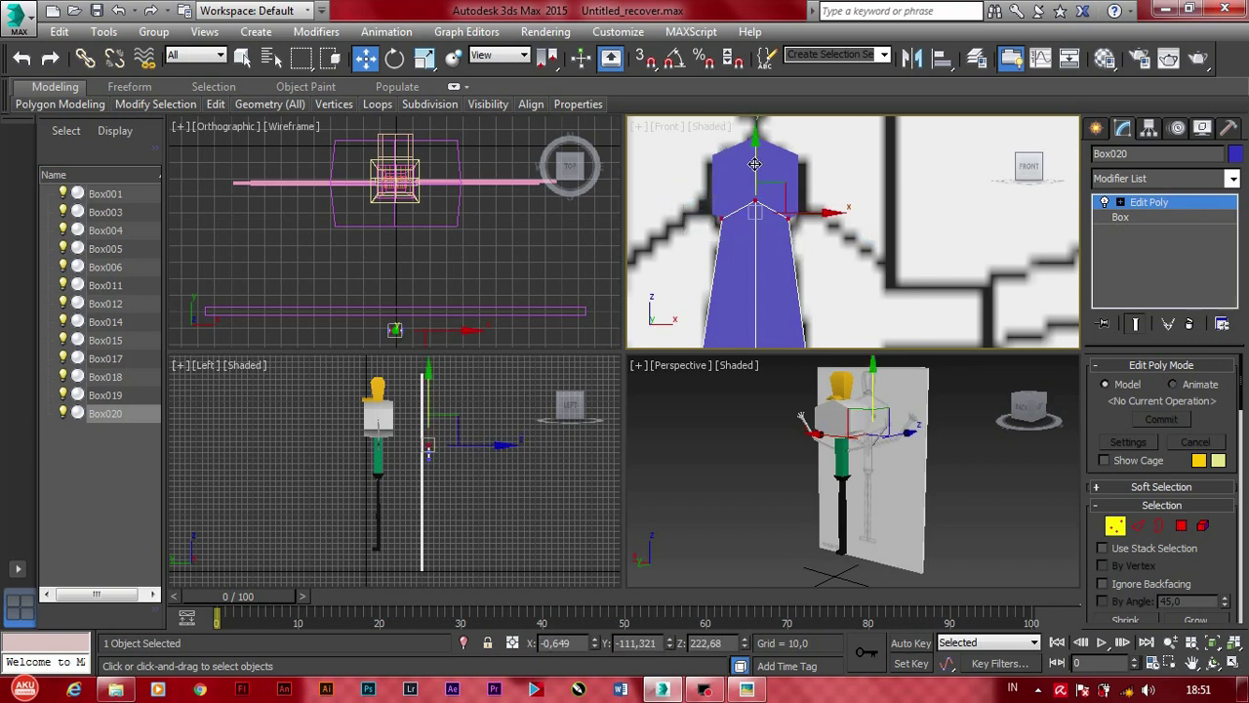
scroll(871, 228, "down", 2)
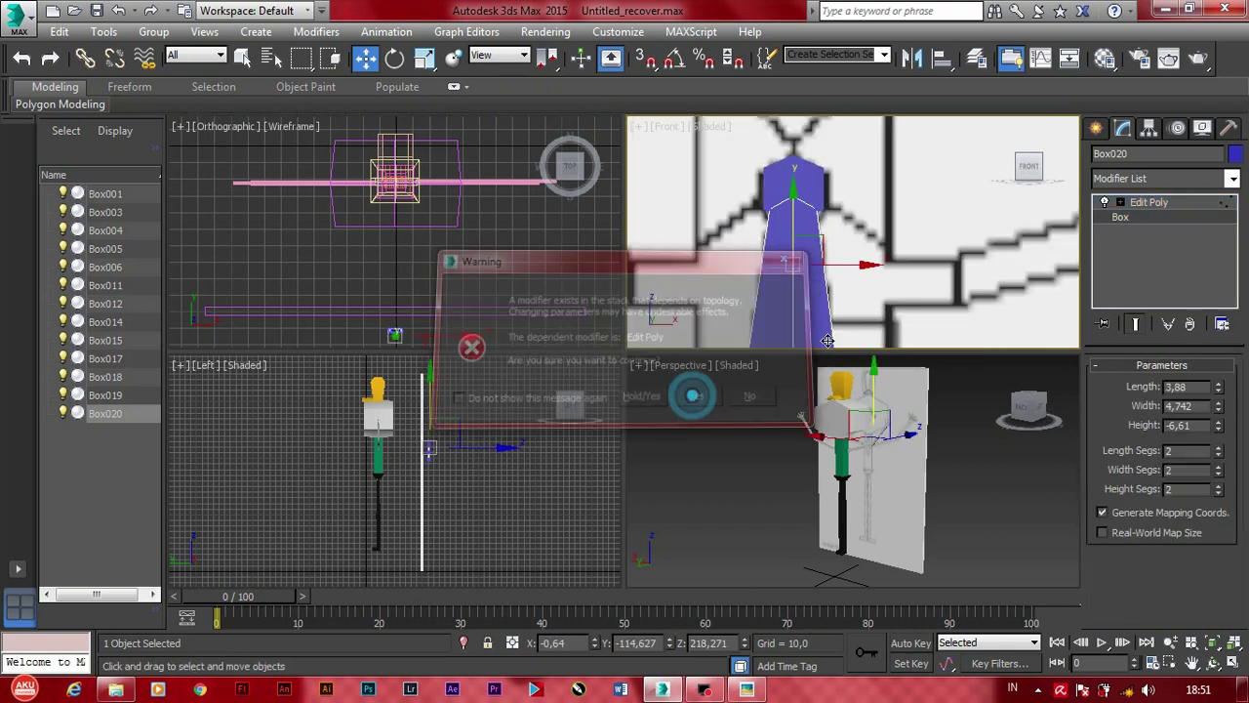
Step: Create a Boolean compound from Box020, picking the knot Box019 as operand B
left_click(806, 216)
left_click(1096, 128)
left_click(1161, 182)
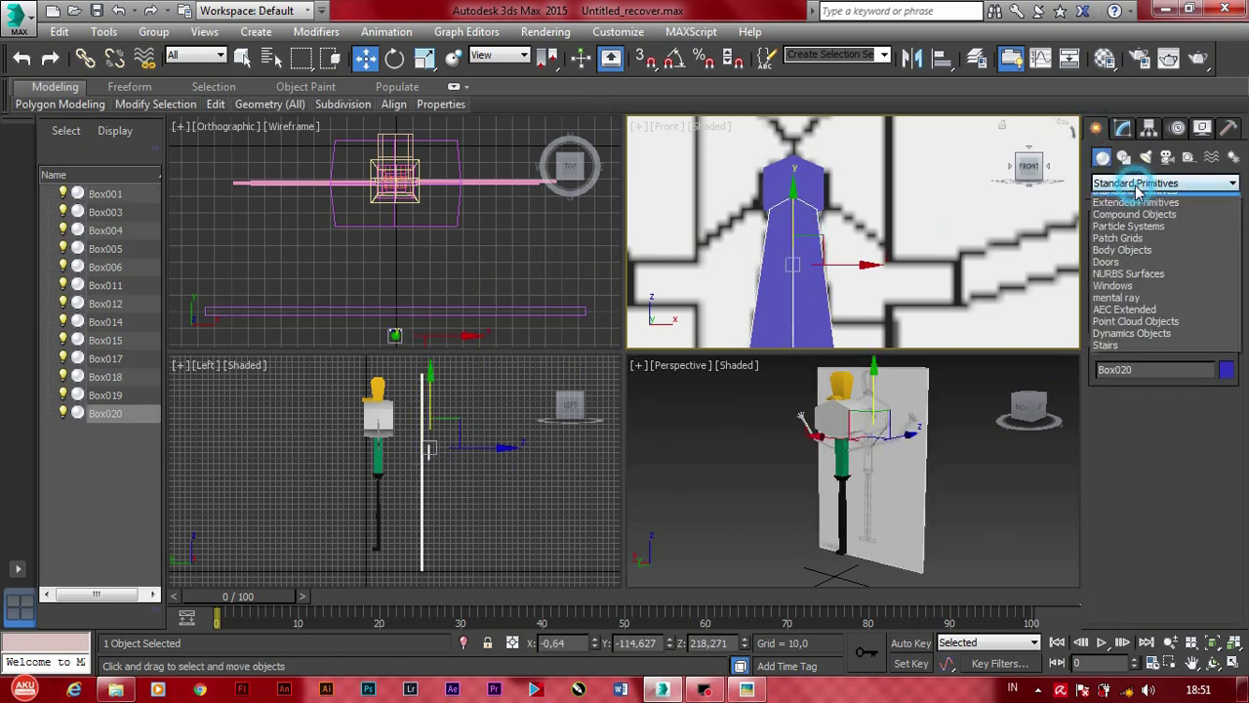
left_click(1134, 224)
left_click(1129, 302)
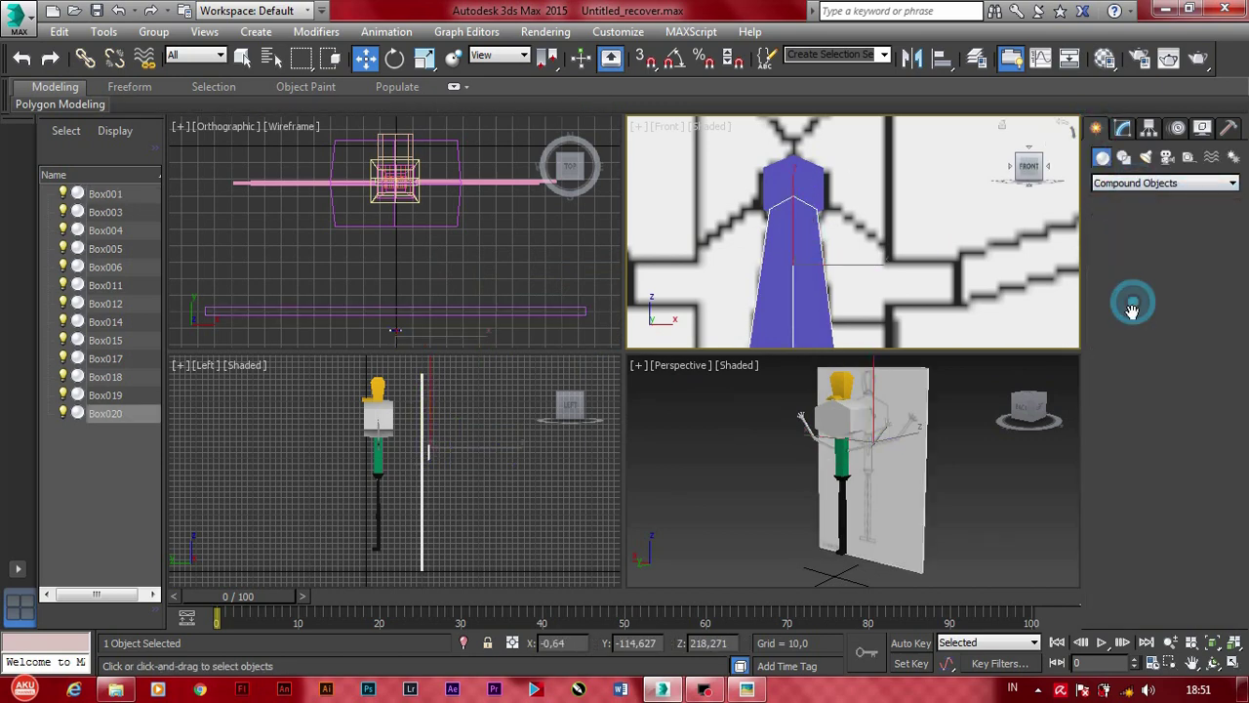
left_click(1172, 444)
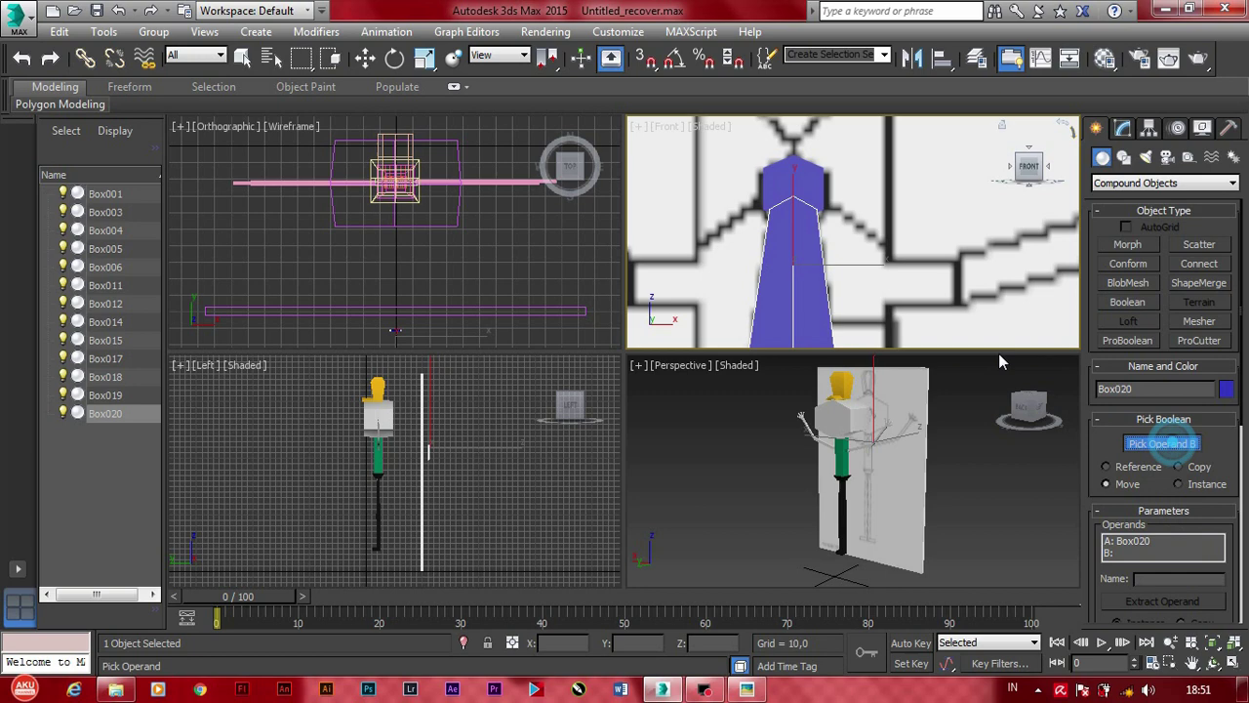
left_click(807, 191)
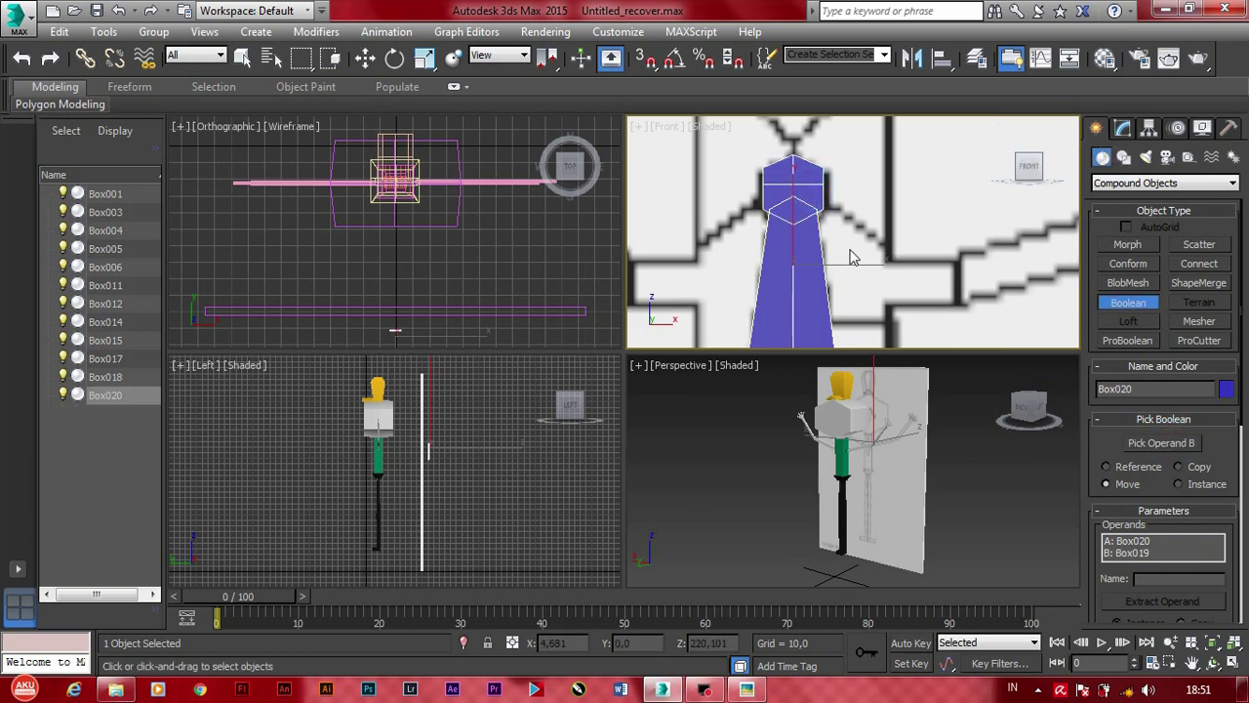
Step: Move the combined tie Box020 forward so it sits flat on the shirt front
key("w")
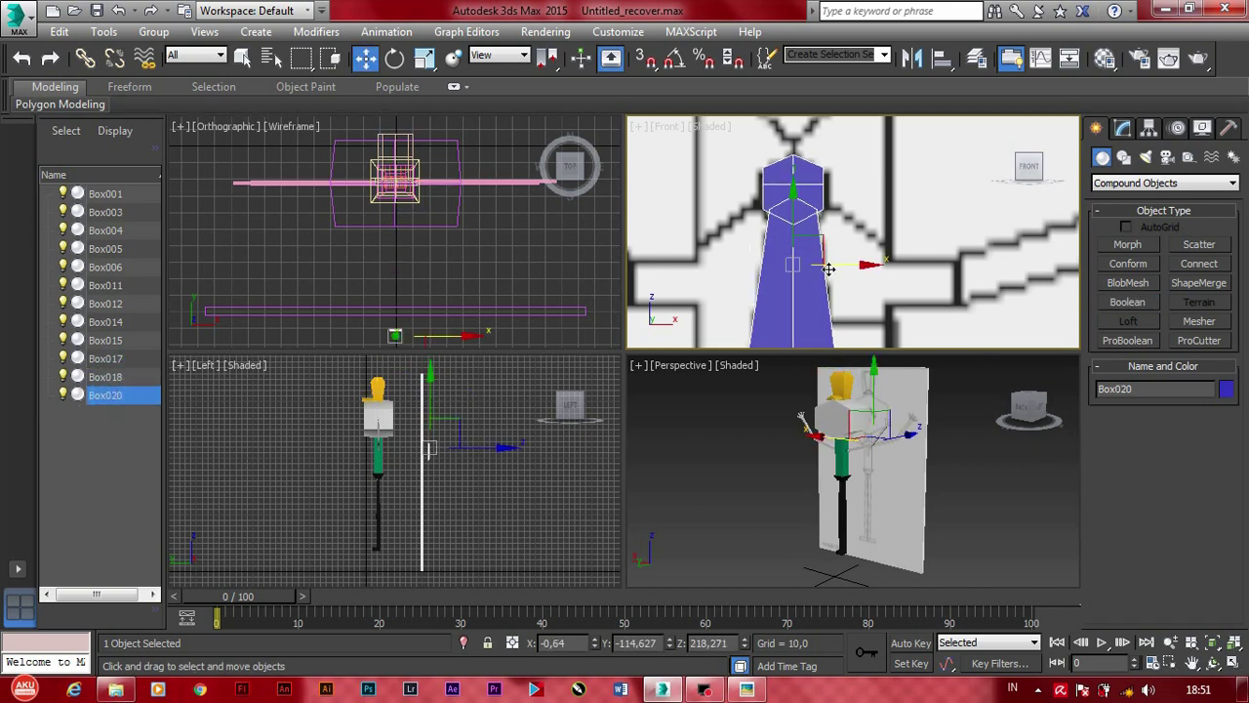
scroll(410, 439, "up", 3)
left_click_drag(532, 439, 425, 462)
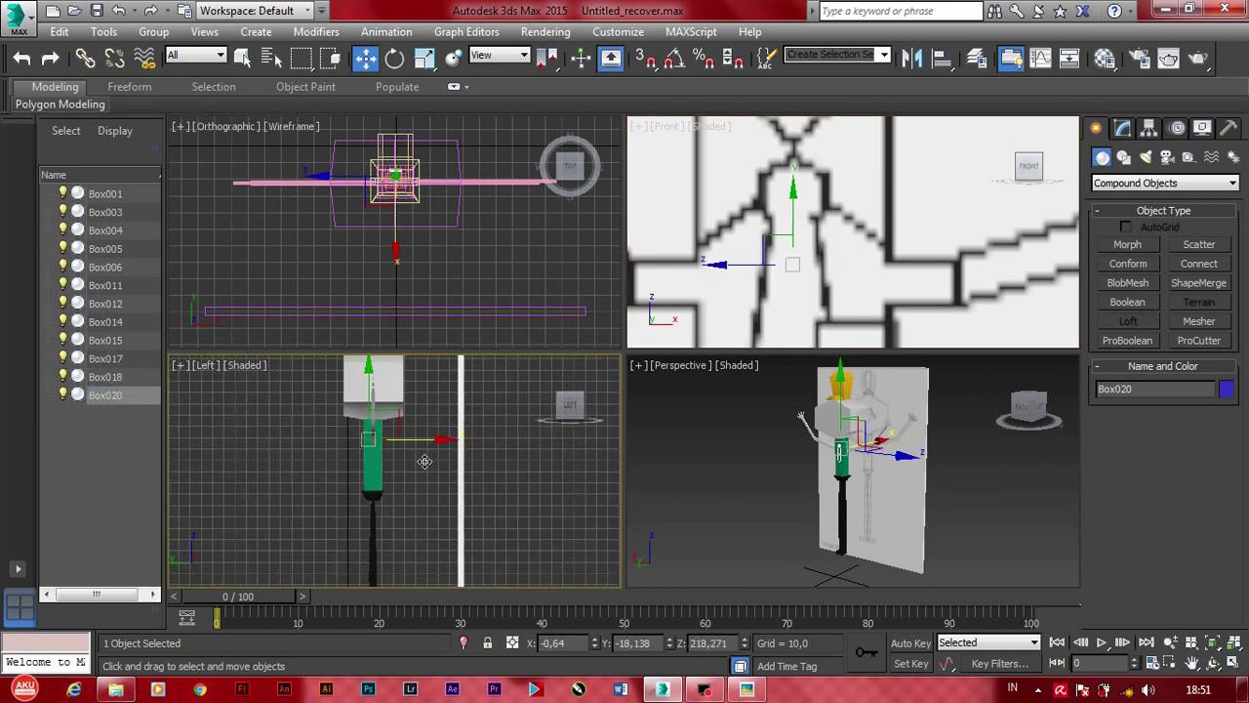
key("z")
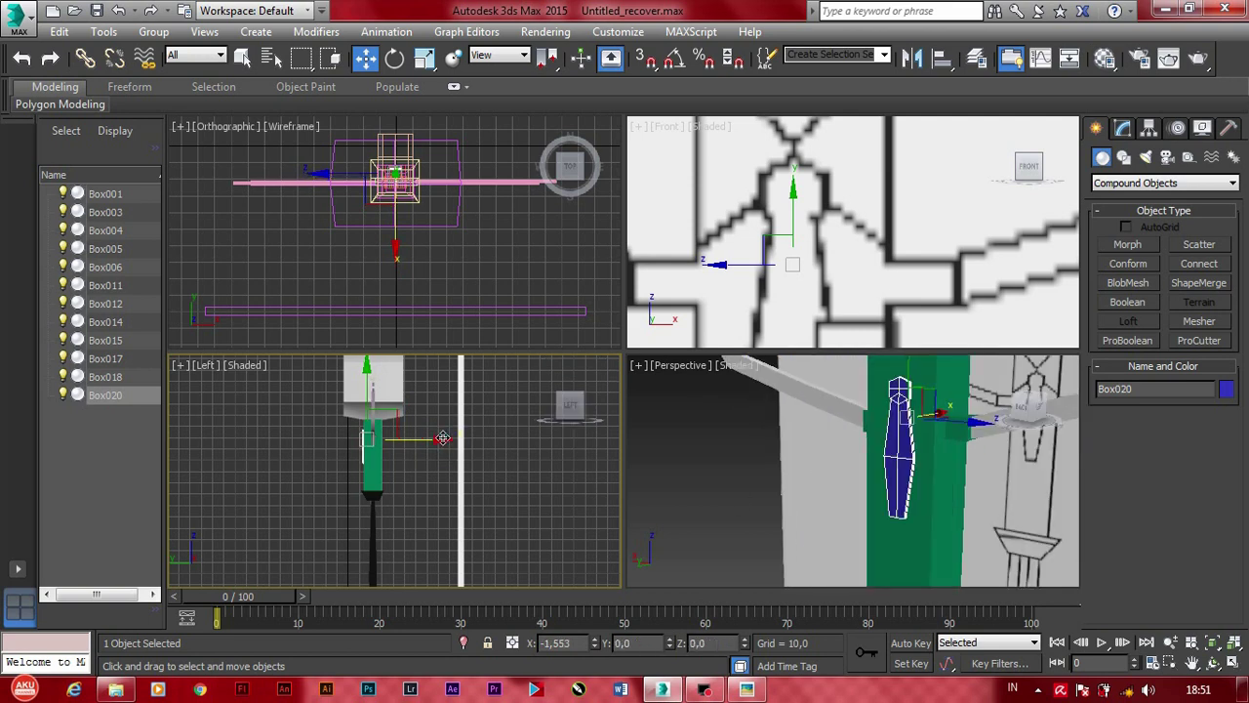
left_click(442, 438)
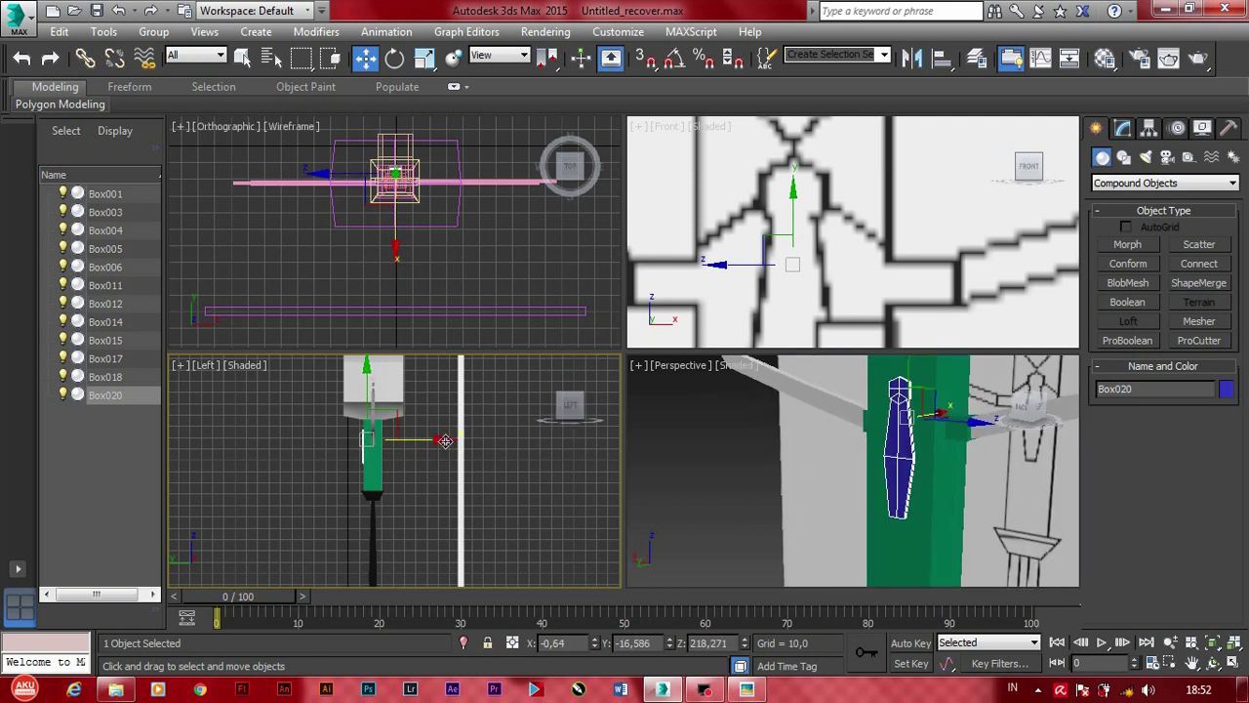
left_click_drag(445, 442, 439, 441)
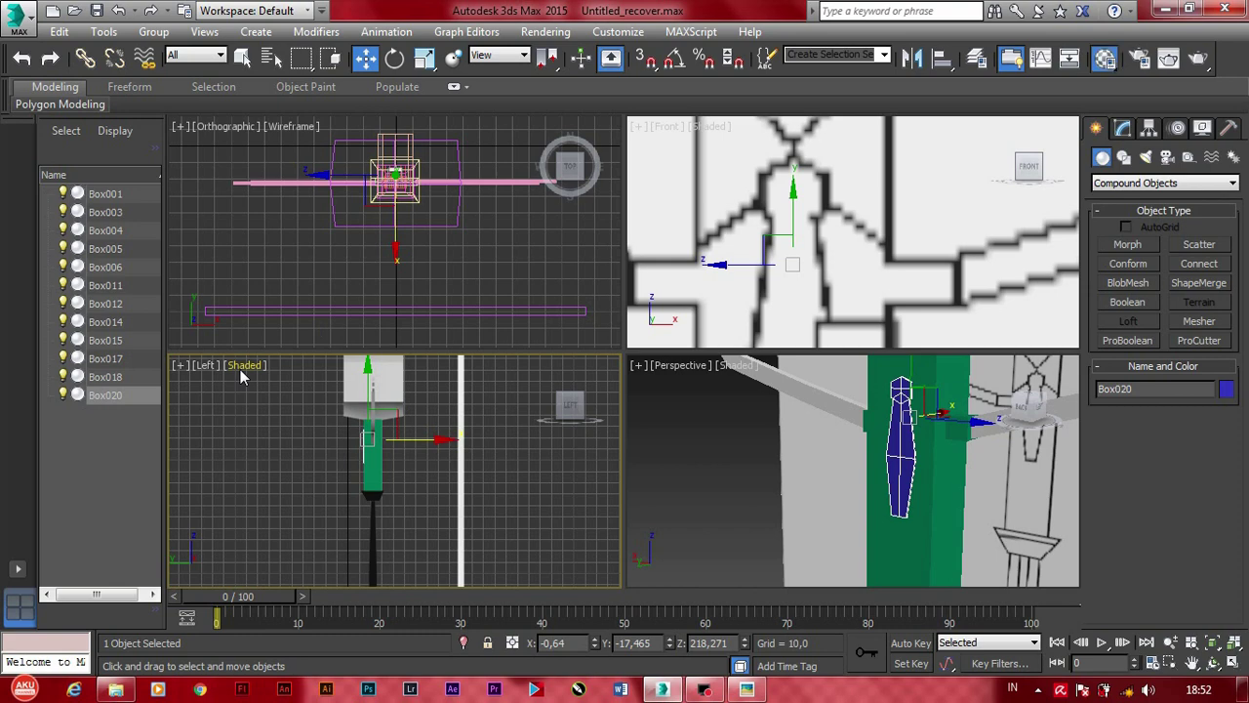
Step: Apply the golden yellow material to the tie, then select the green shirt box Box004
key("m")
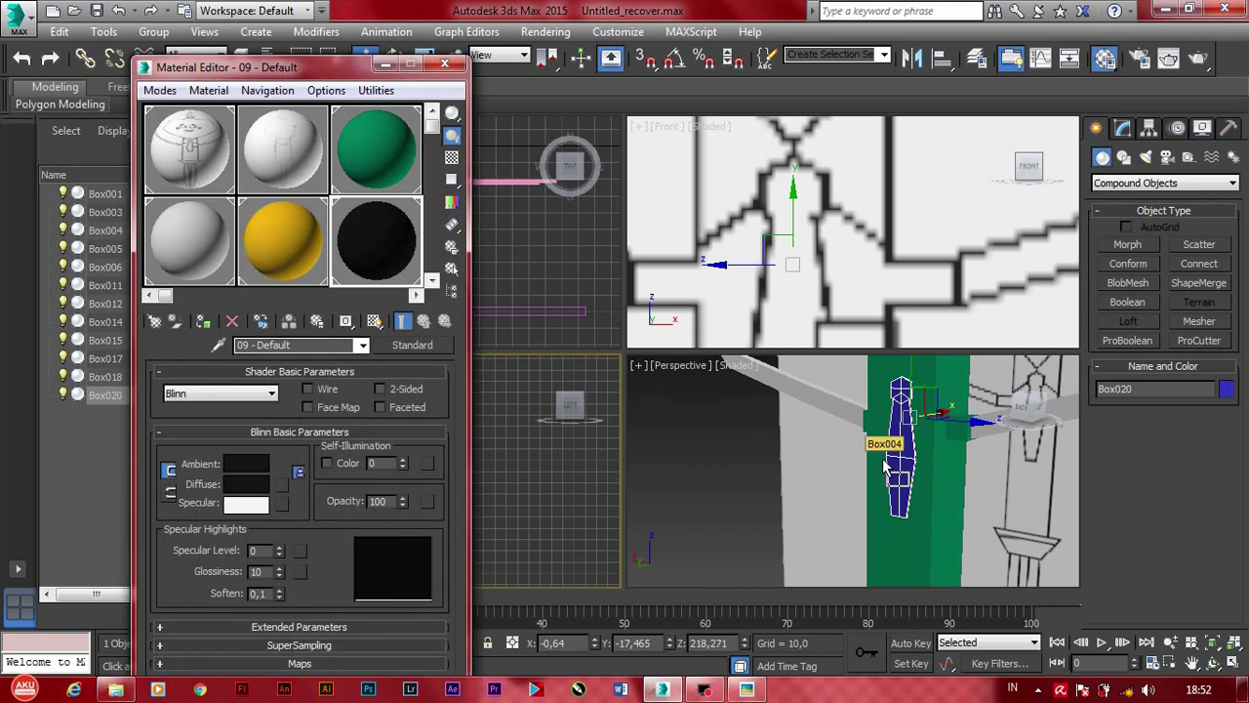
left_click_drag(884, 468, 895, 461)
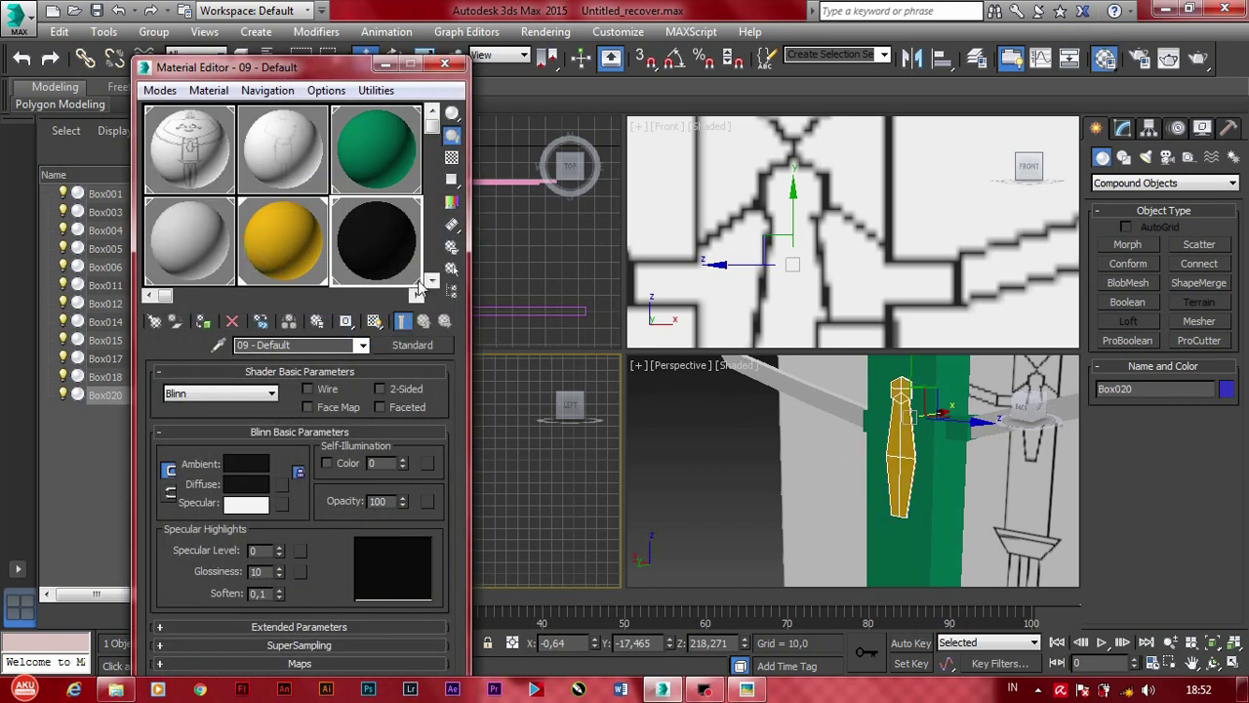
left_click(445, 63)
middle_click_drag(683, 469, 794, 514, "alt")
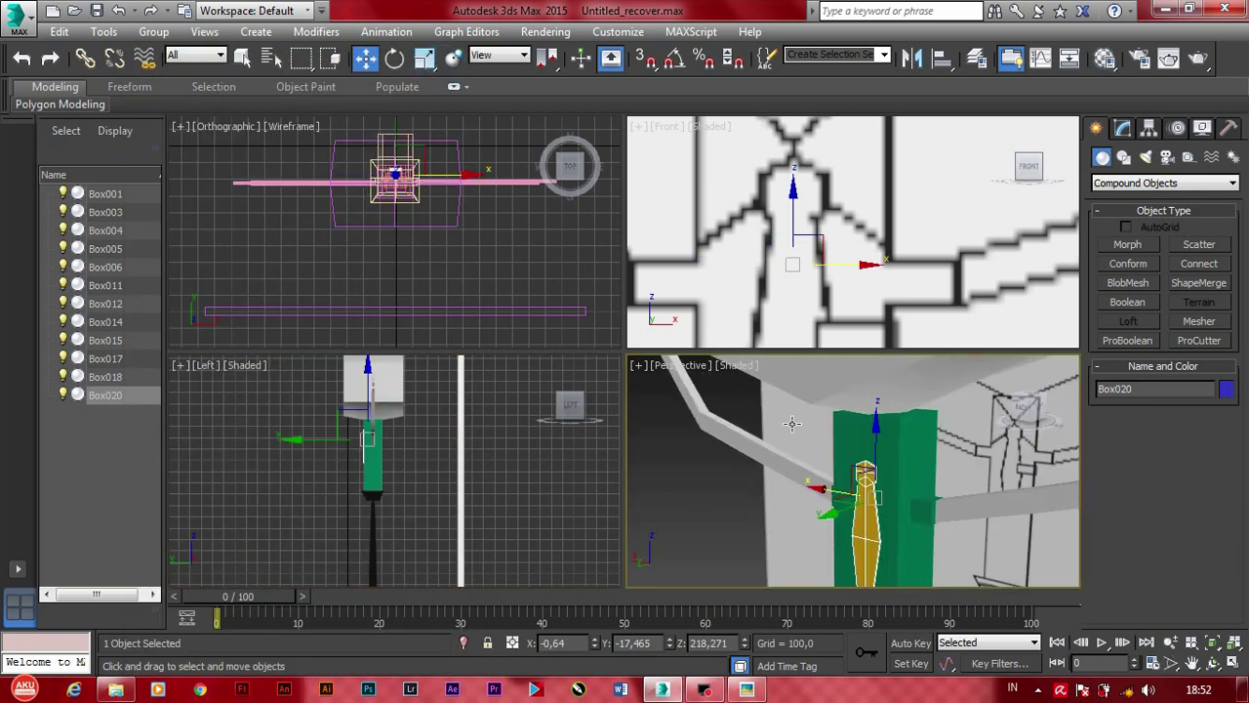
mouse_move(793, 423)
middle_mouse_down("alt")
mouse_move(761, 439)
mouse_move(868, 429)
middle_mouse_up("alt")
left_click(766, 441)
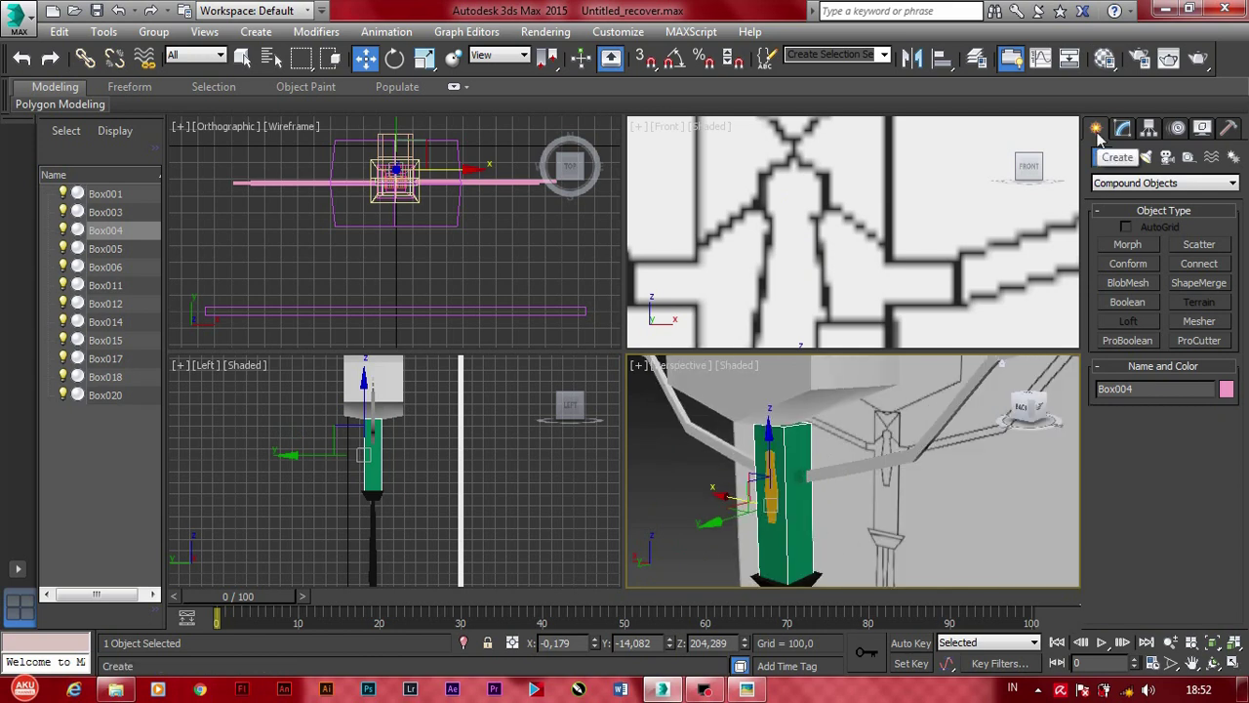
scroll(840, 263, "down", 3)
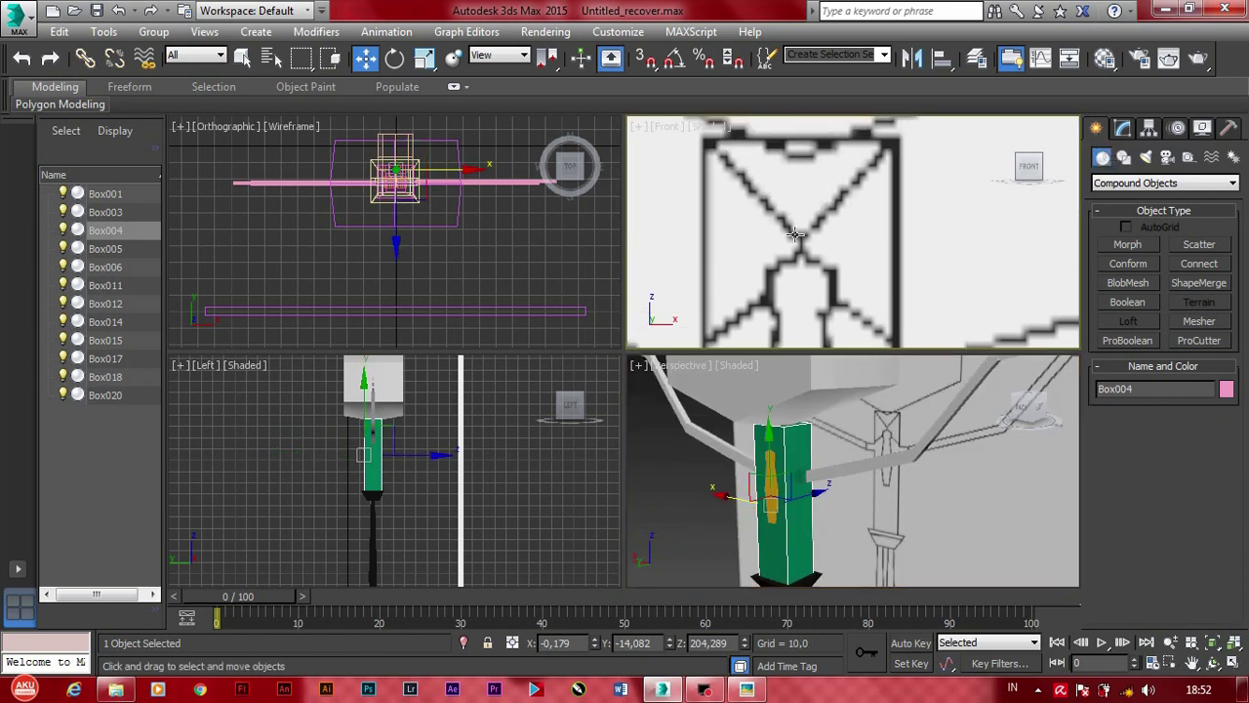
left_click(747, 690)
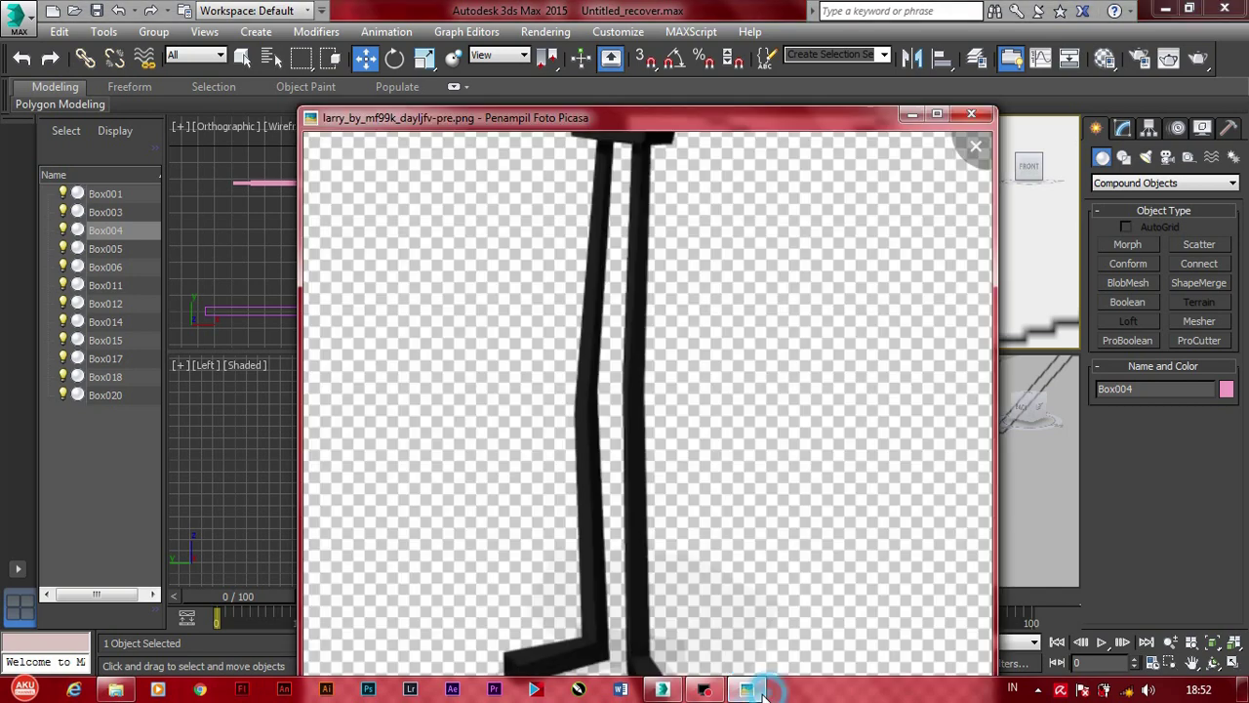
scroll(644, 390, "up", 2)
scroll(646, 393, "up", 3)
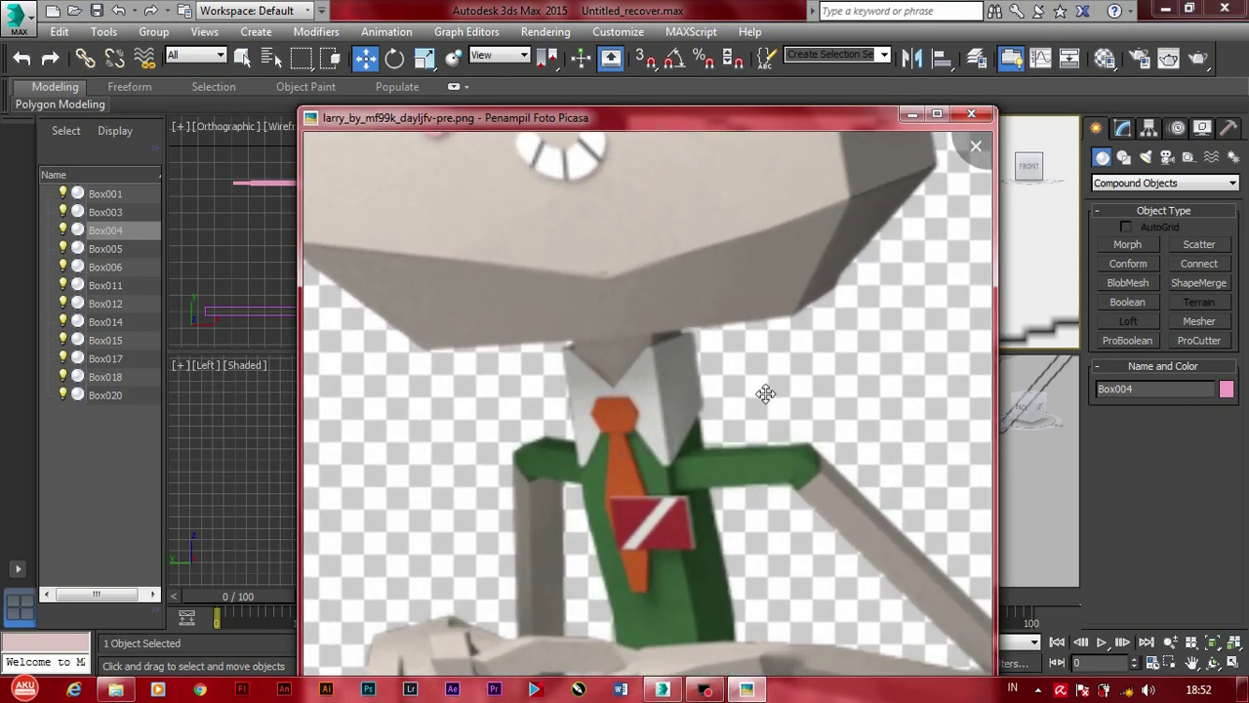
left_click(1017, 107)
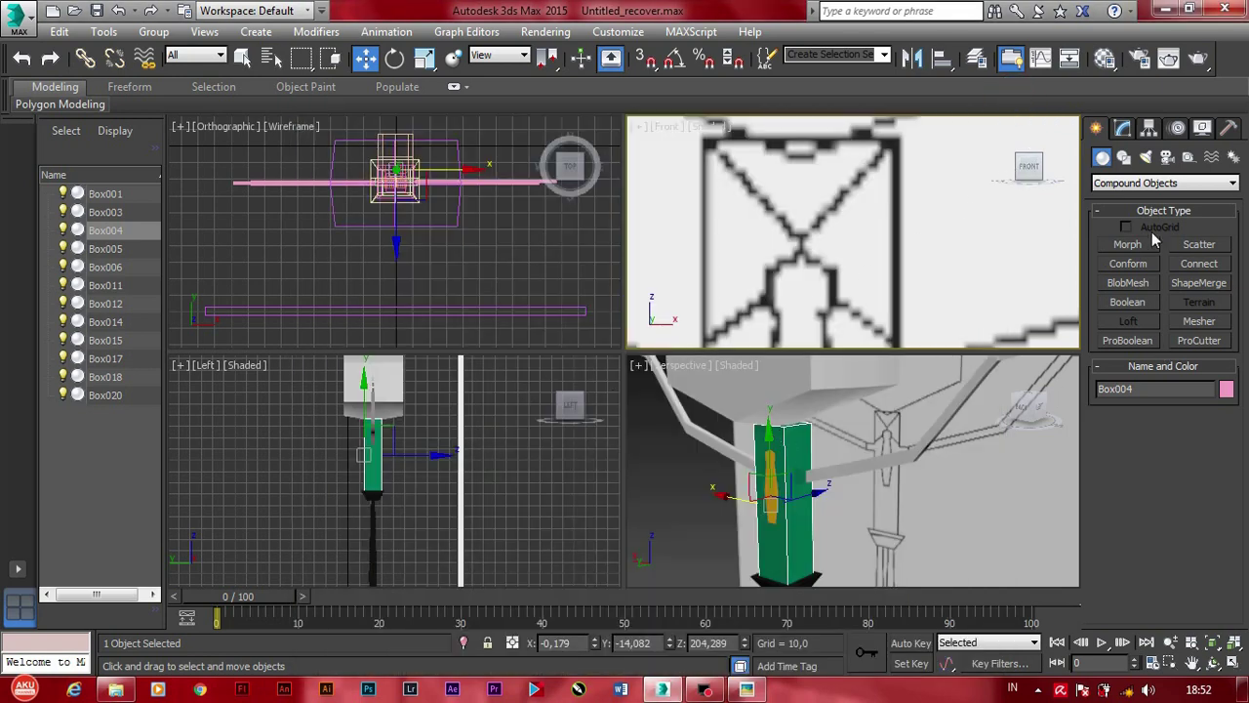
Step: Set Box004's Length Segs and Width Segs both to 6 in the Modify panel
left_click(1123, 130)
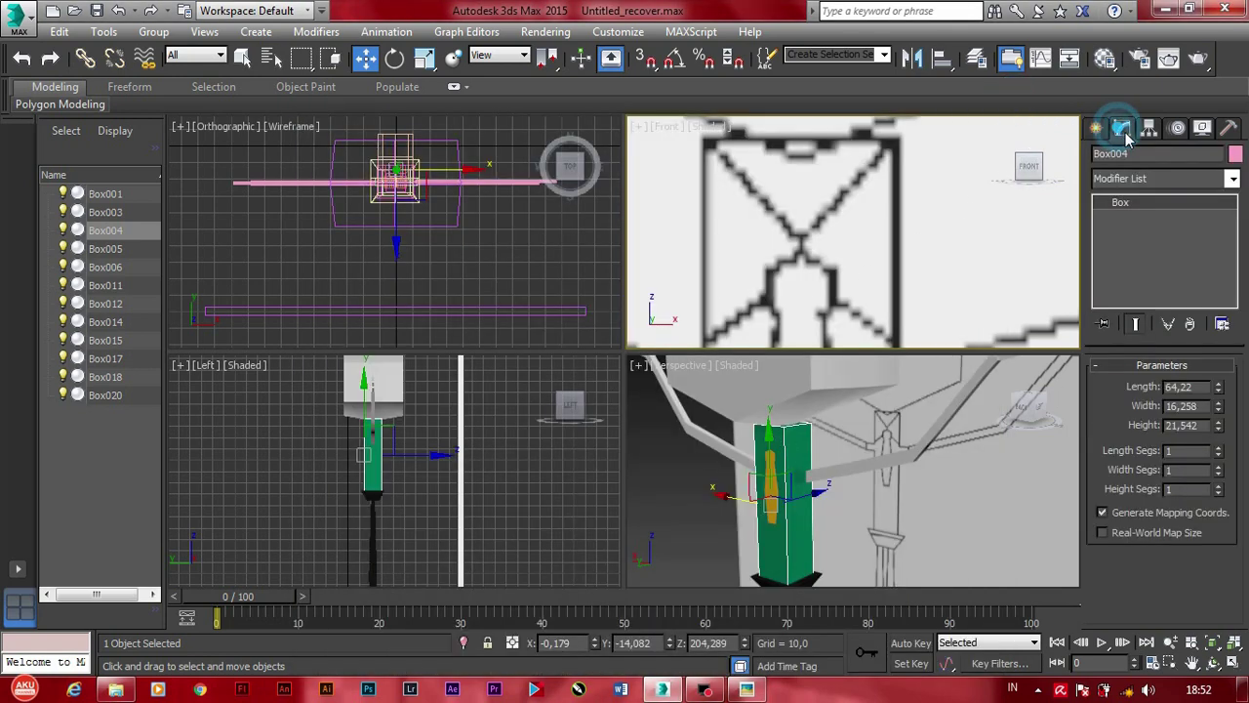
double_click(1181, 454)
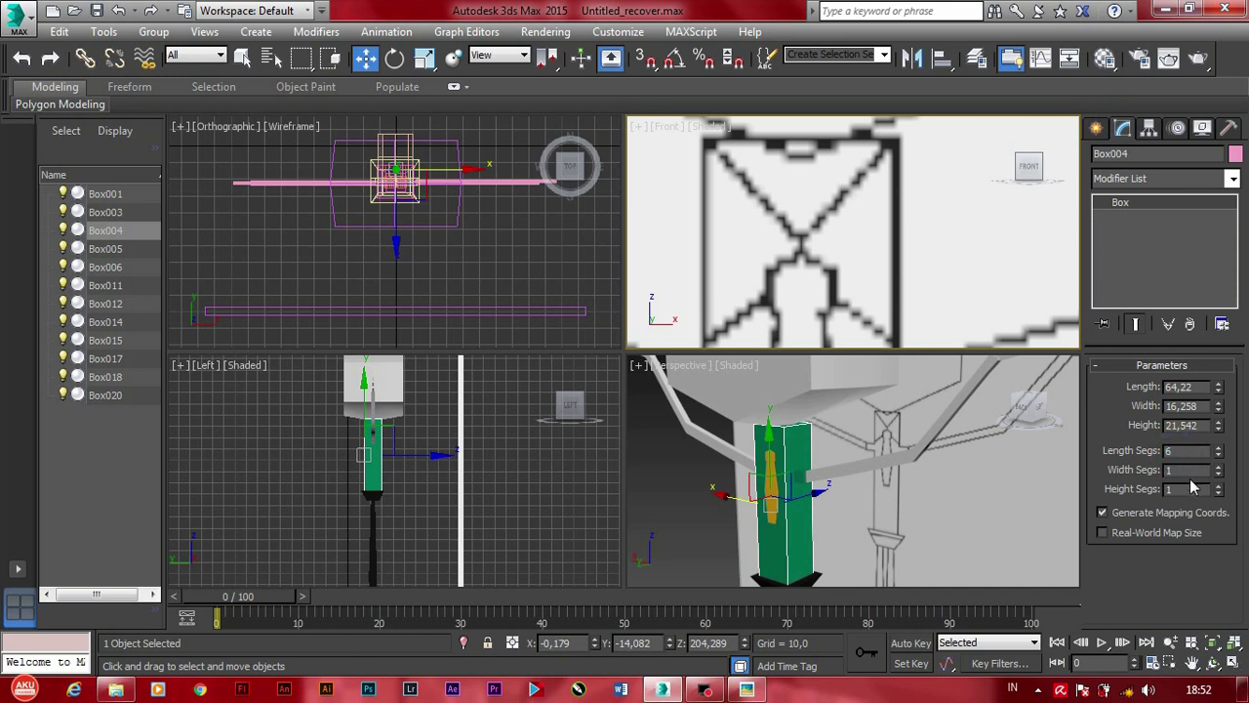
type("6")
left_click(1185, 466)
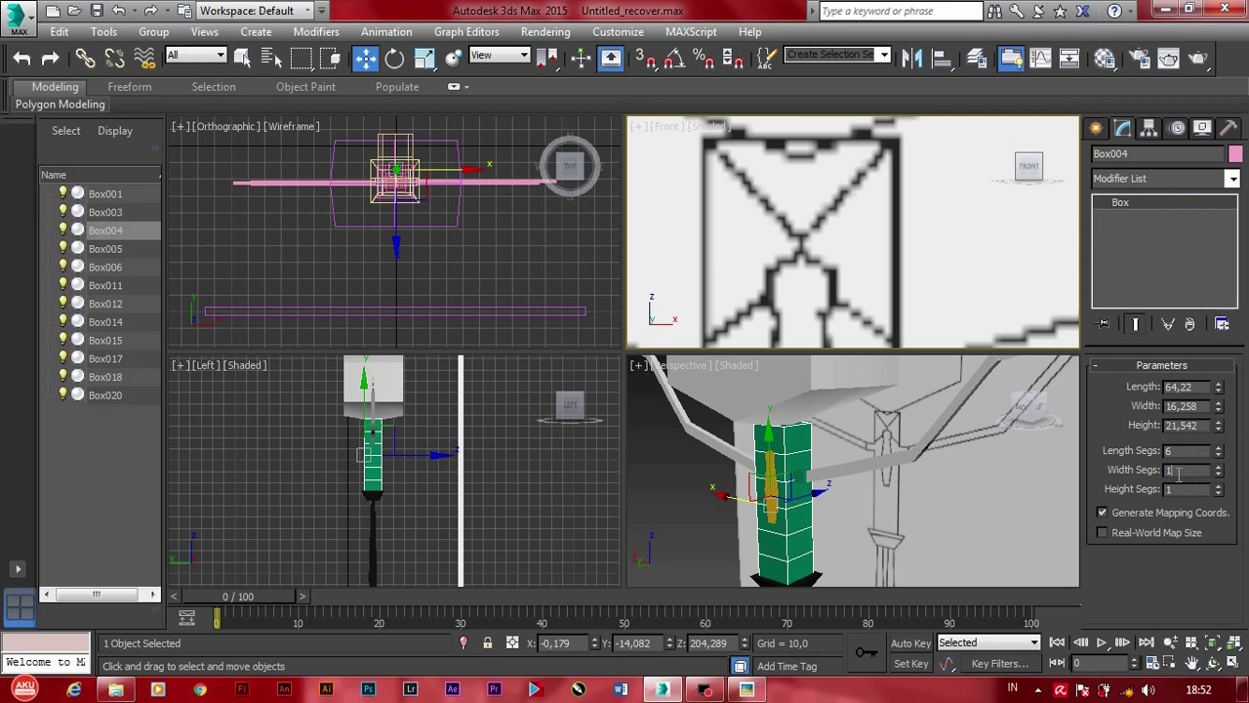
double_click(1179, 472)
type("6")
key("Return")
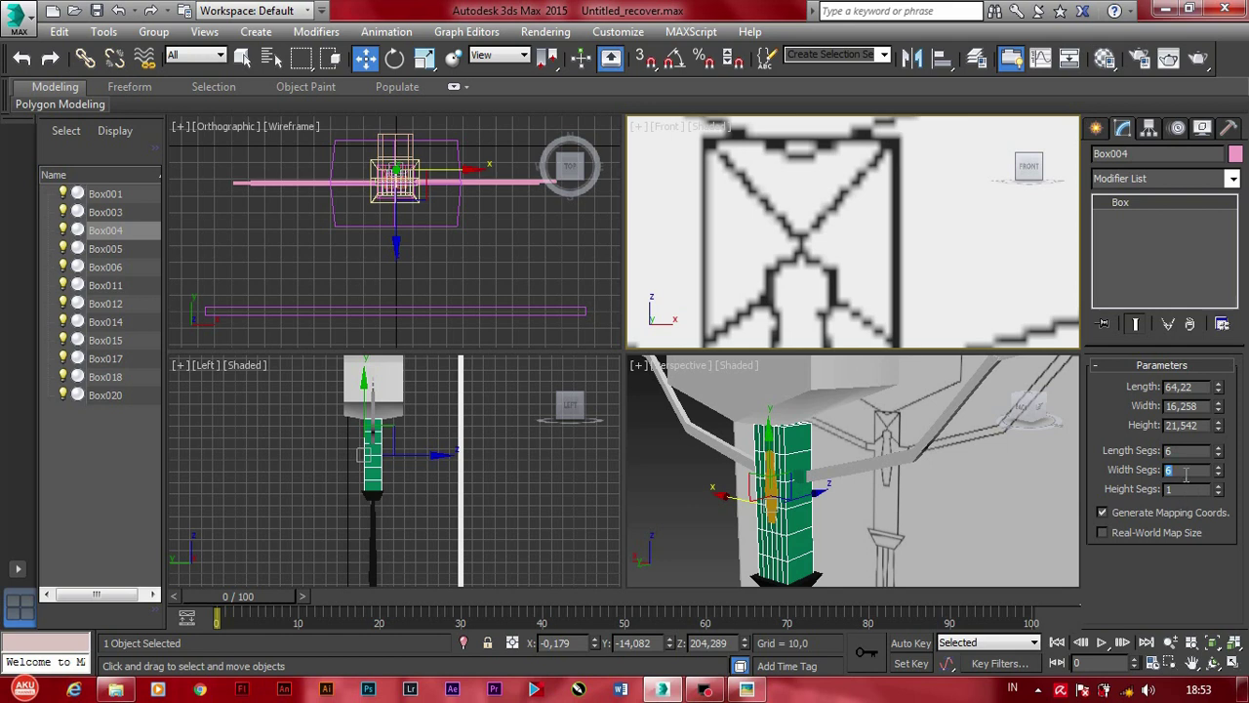
Step: Set Box004's width segments to 4 and height segments to 2
type("5")
key("Return")
key("Return")
double_click(1185, 491)
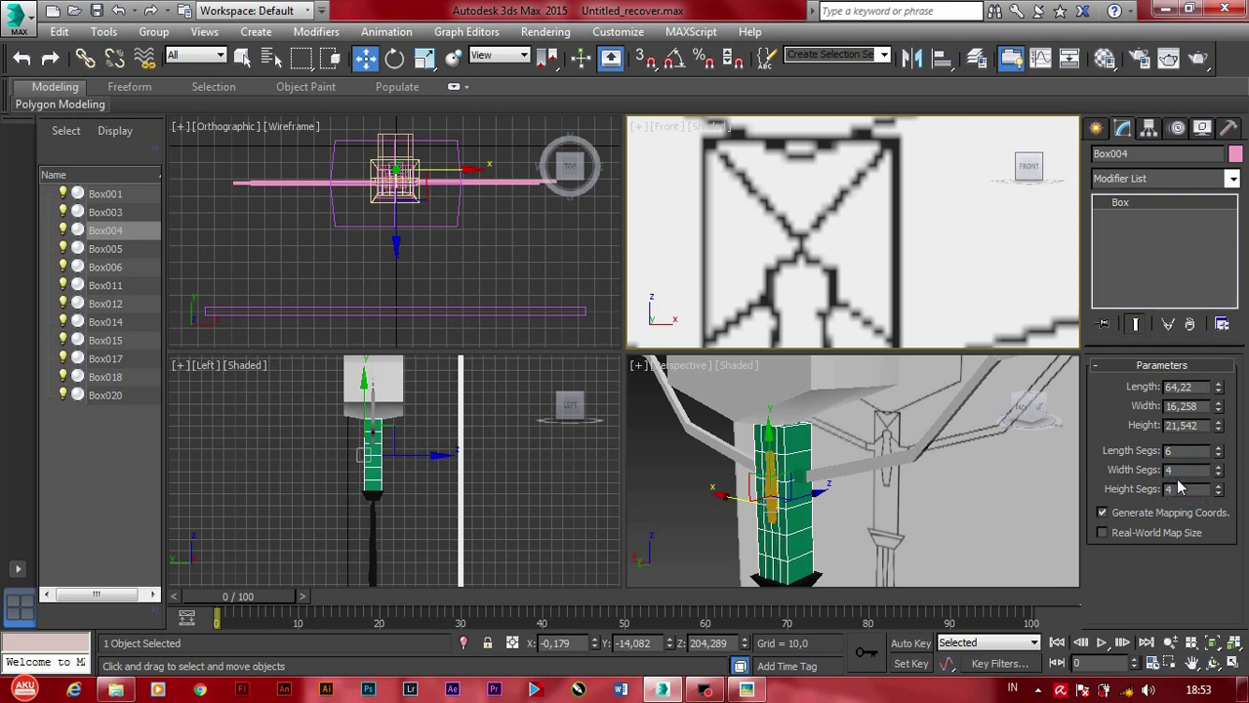
key("Return")
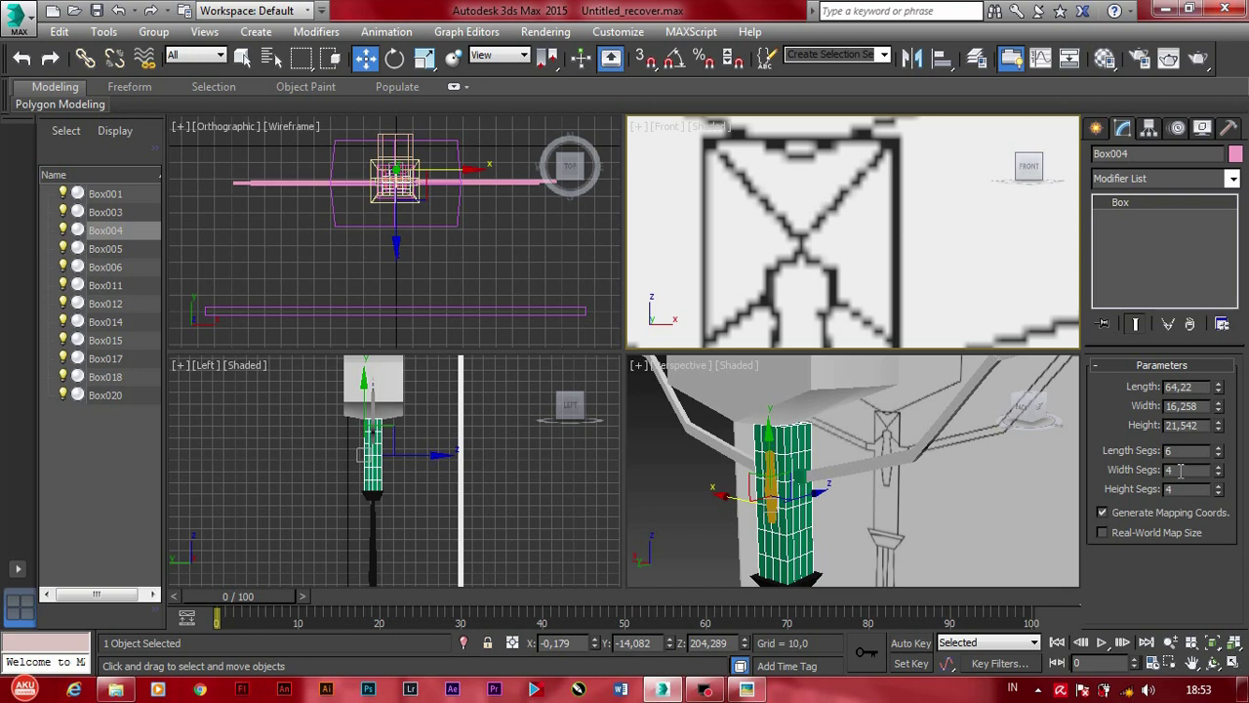
double_click(1169, 489)
type("2")
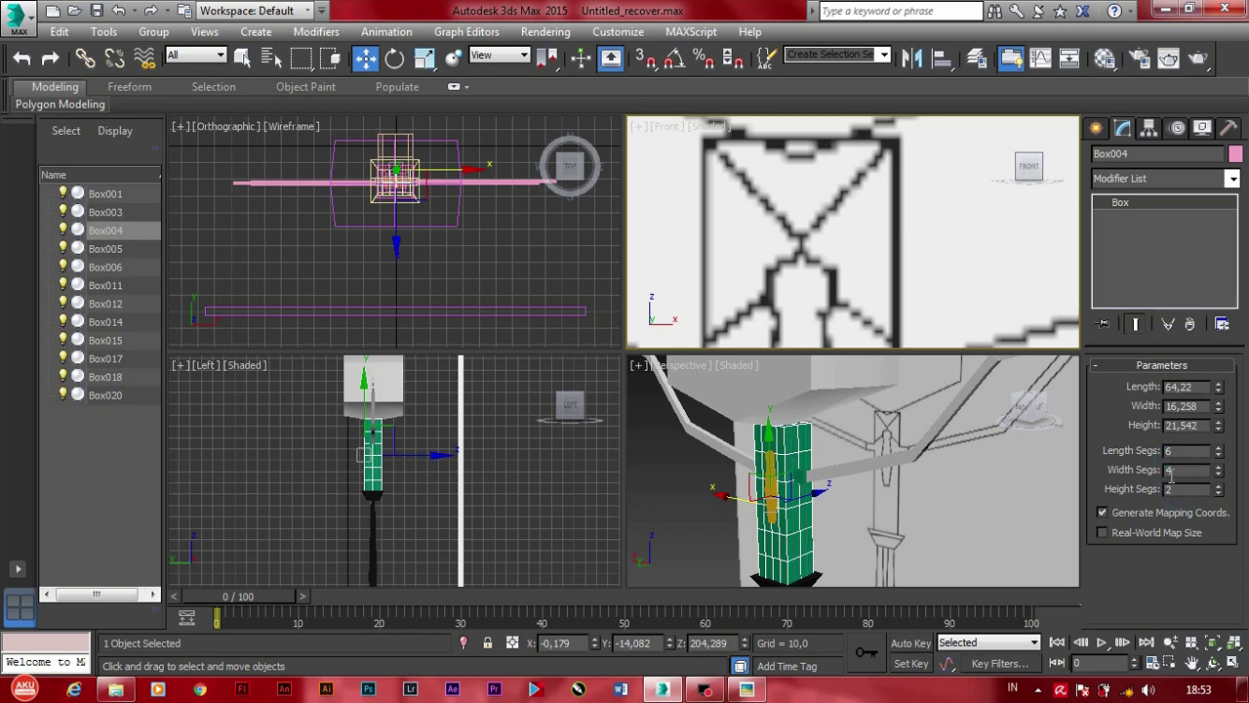
Step: Check the character reference image, switch the top-right view to Left, and reselect the torso box
left_click(747, 689)
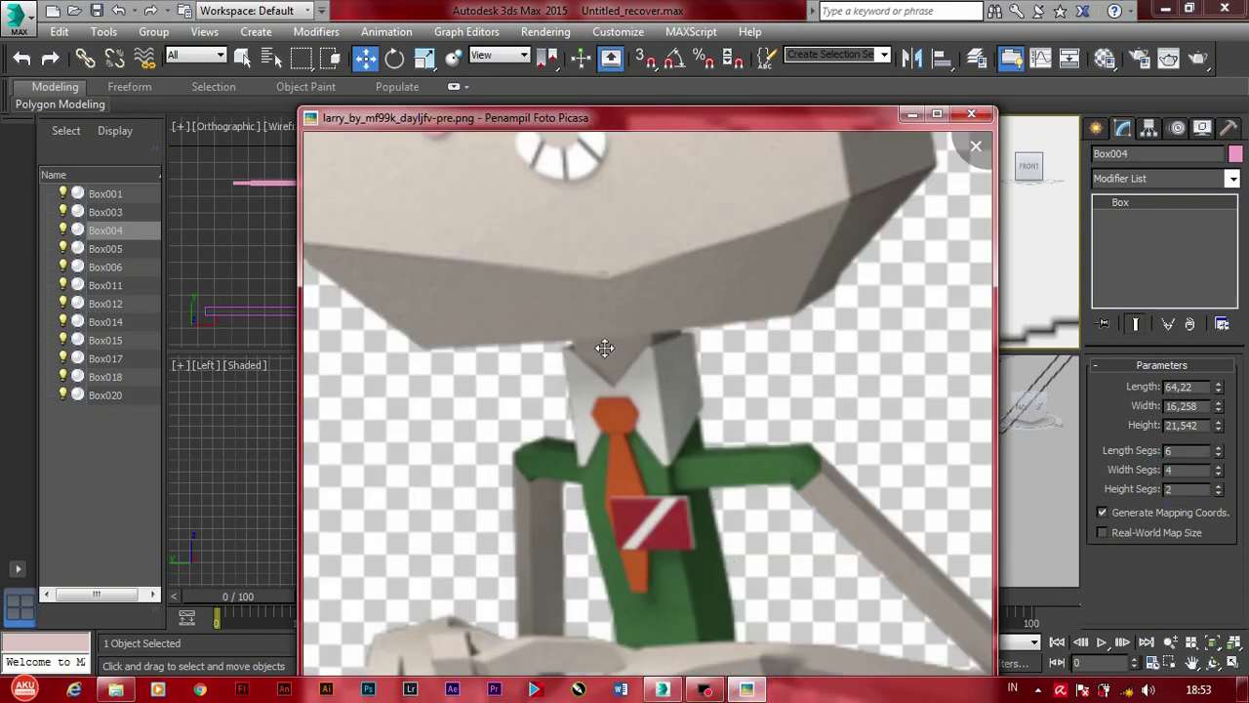
left_click(1054, 92)
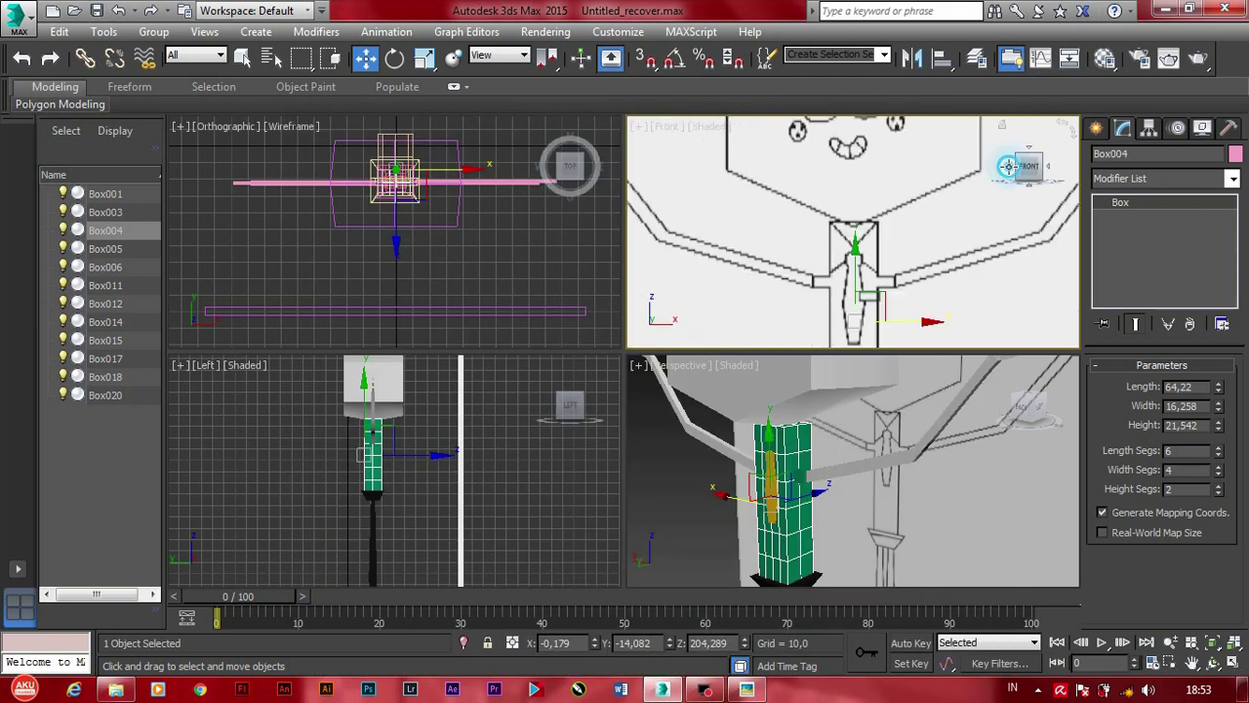
left_click(1015, 171)
left_click(837, 257)
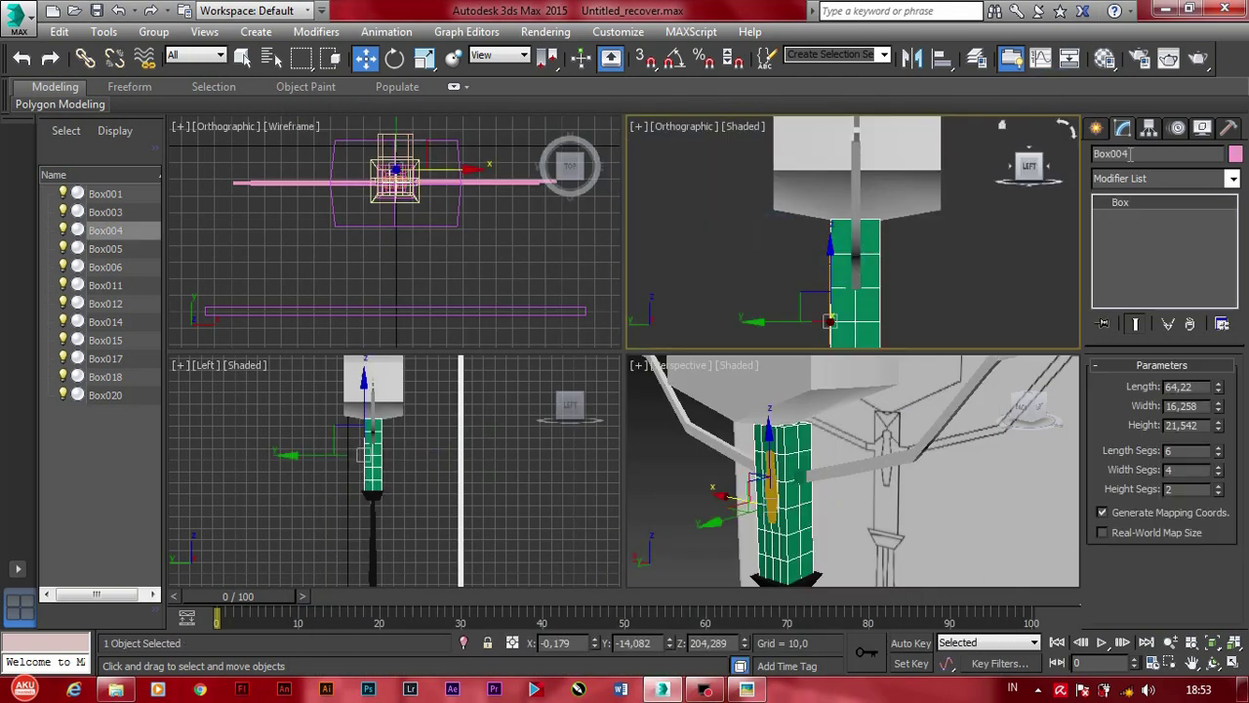
left_click(1152, 178)
Step: Add Edit Poly to the torso, then select its top row of vertices and raise them
scroll(1122, 239, "down", 5)
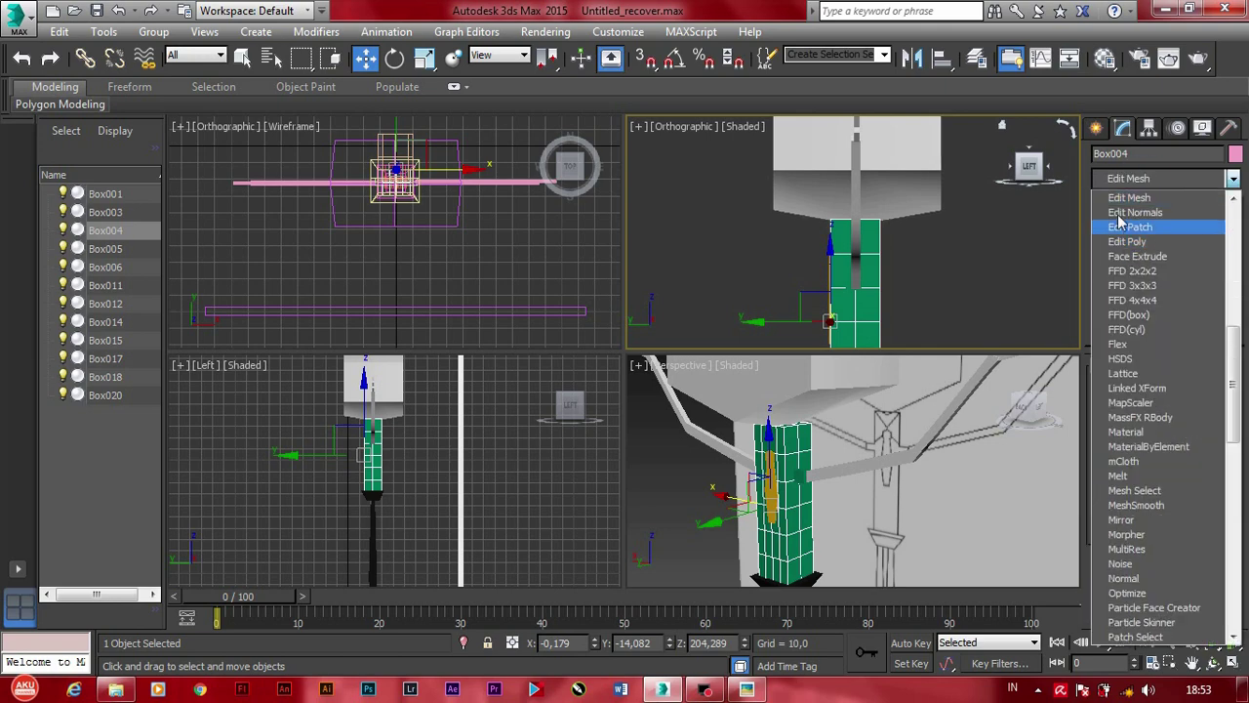
left_click(1127, 240)
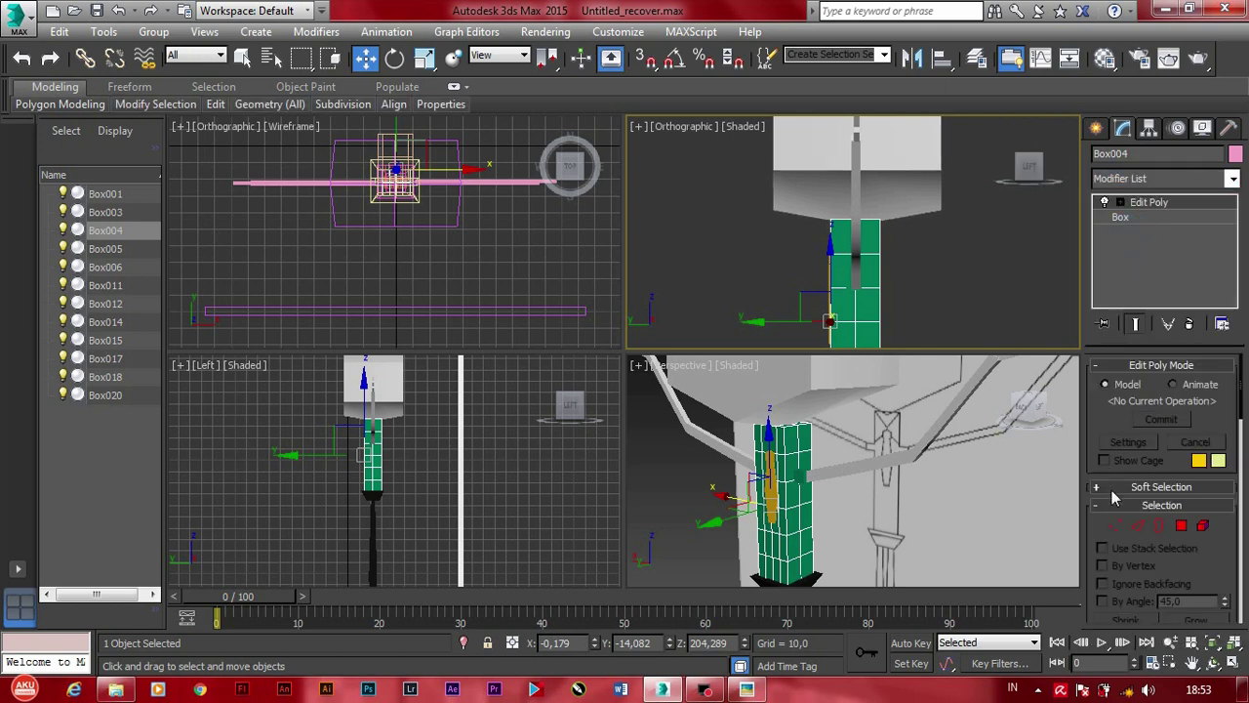
left_click(1115, 525)
scroll(814, 240, "up", 3)
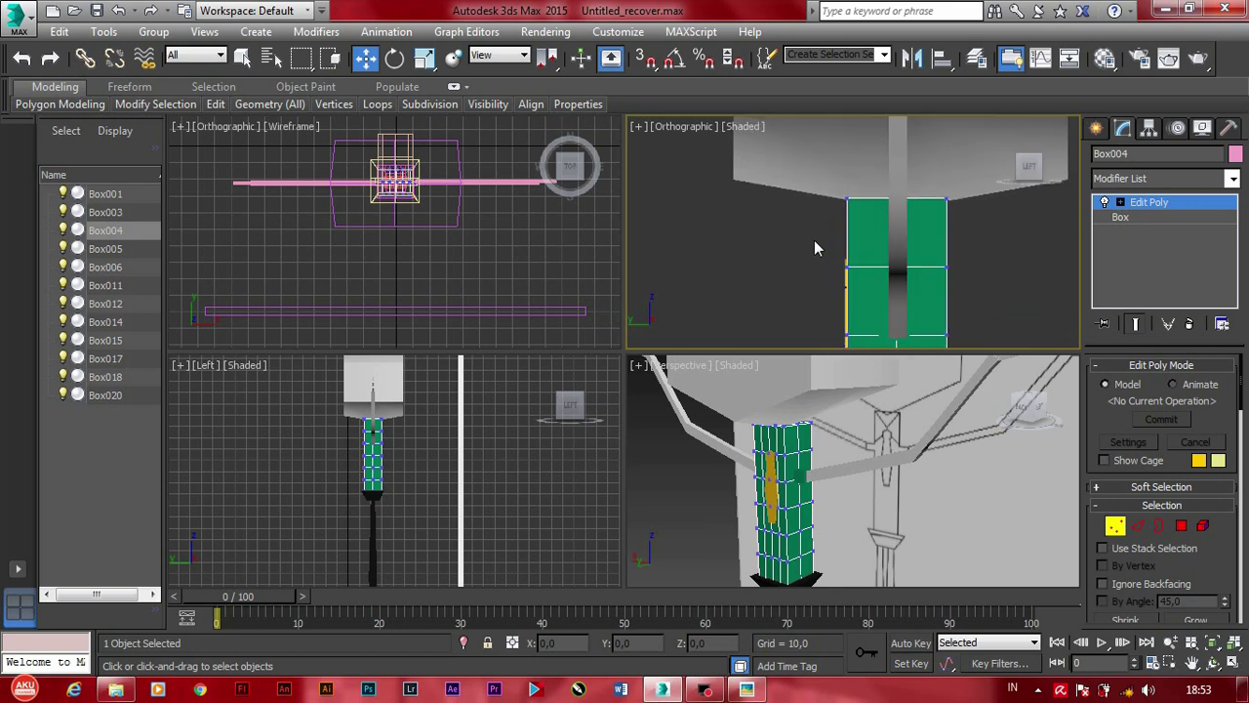
left_click_drag(825, 237, 978, 296)
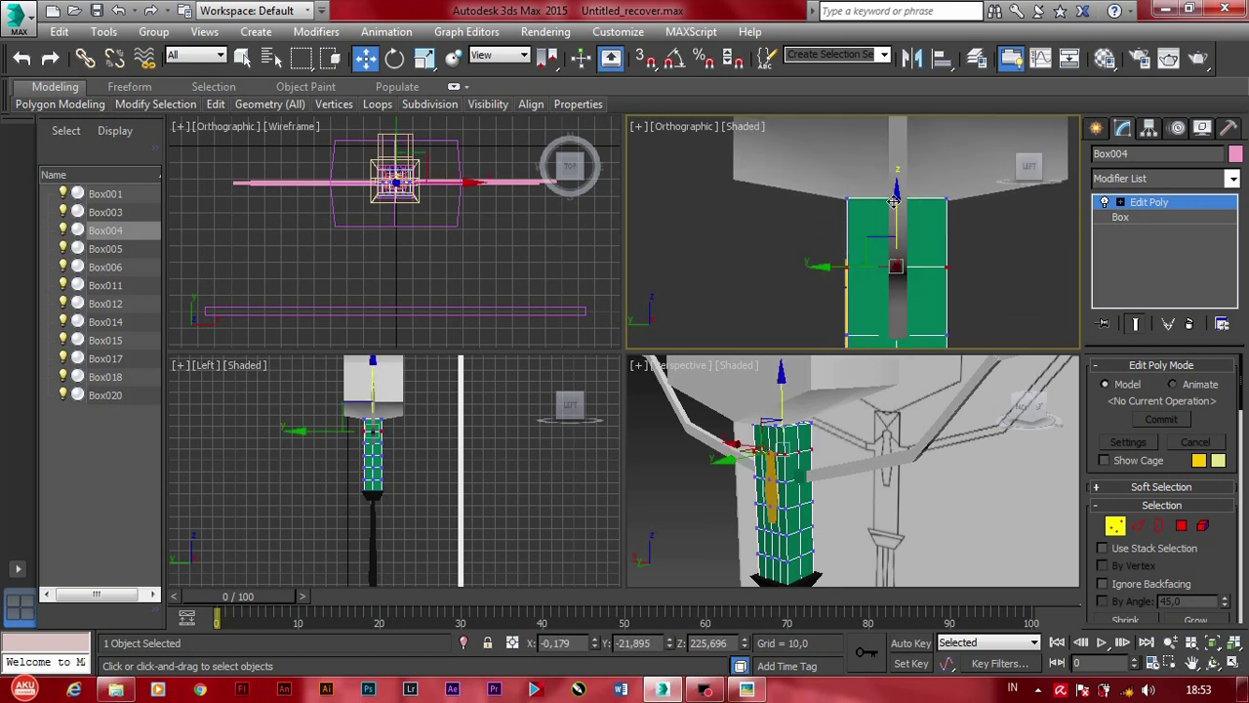
left_click_drag(895, 200, 899, 172)
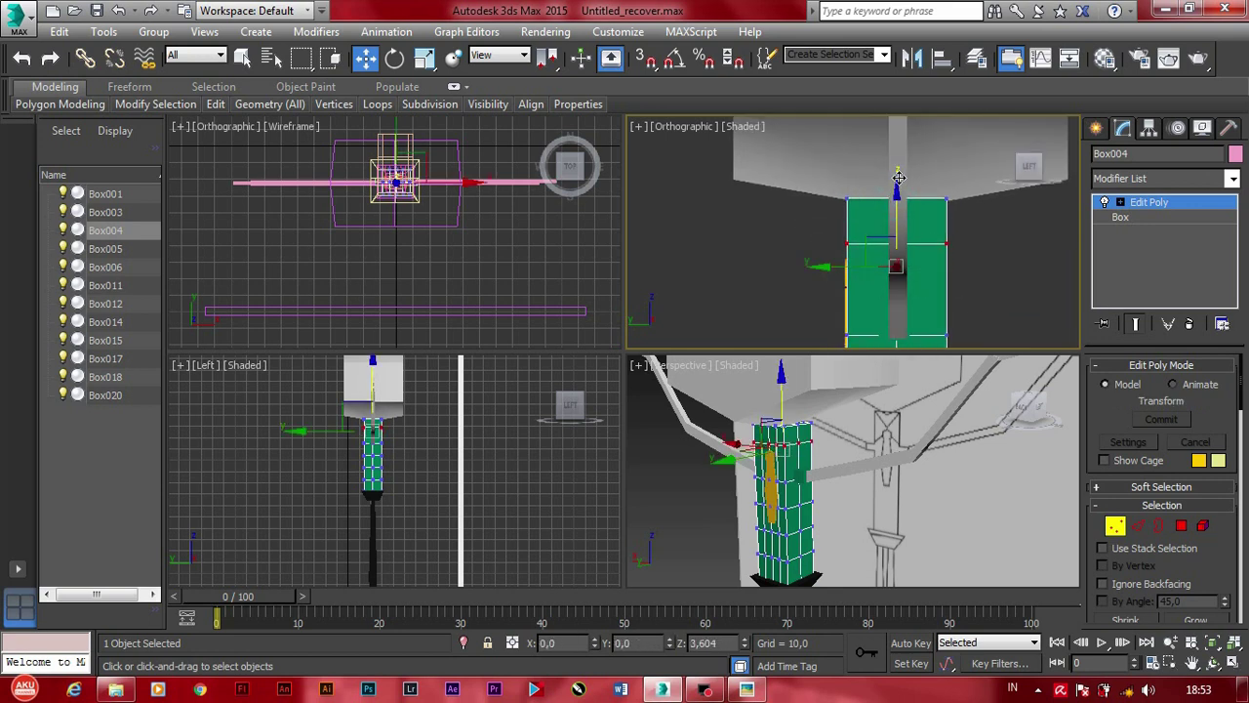
Step: Raise the top torso vertices further toward the head, checking from front, side and back views
scroll(899, 196, "down", 2)
scroll(965, 278, "down", 2)
scroll(922, 296, "down", 2)
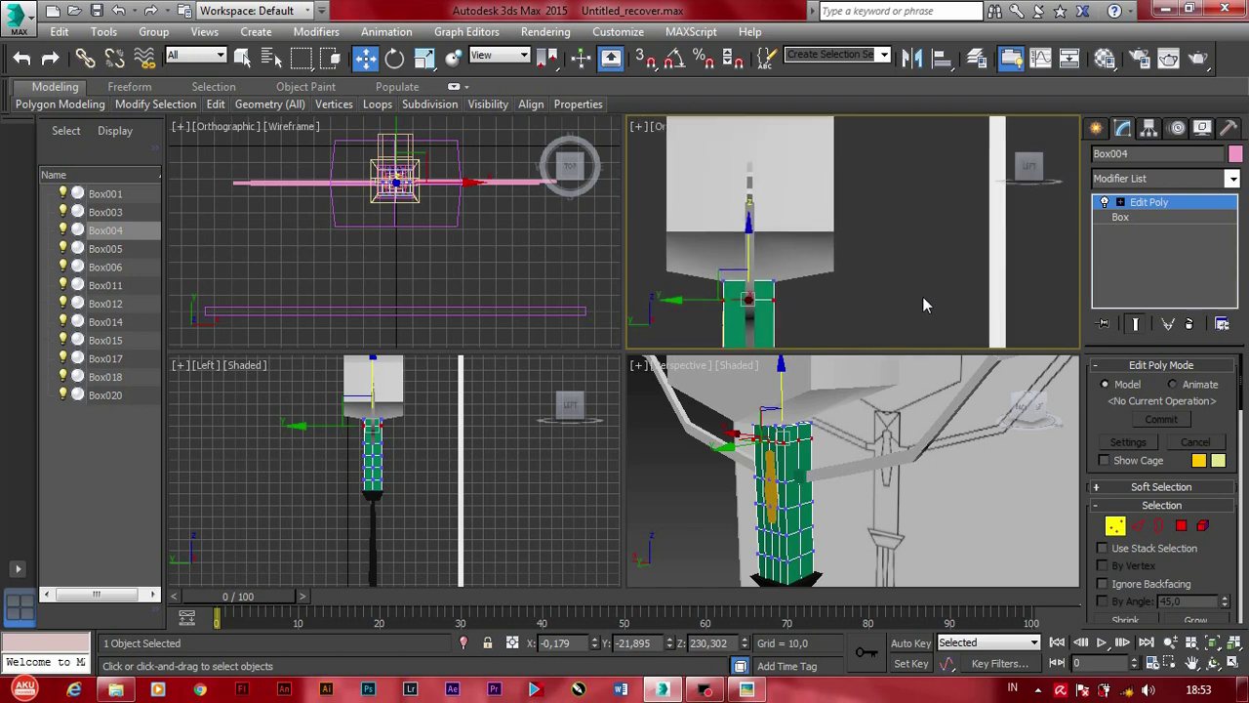
left_click(1043, 176)
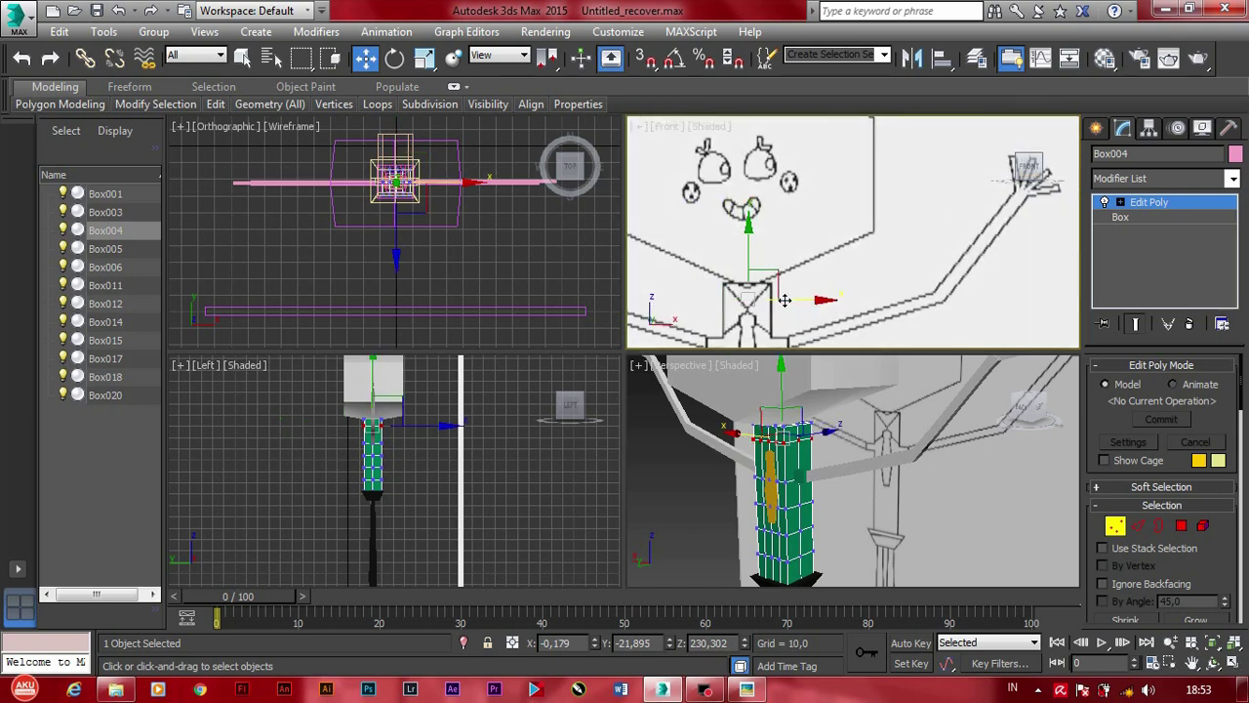
left_click(1013, 174)
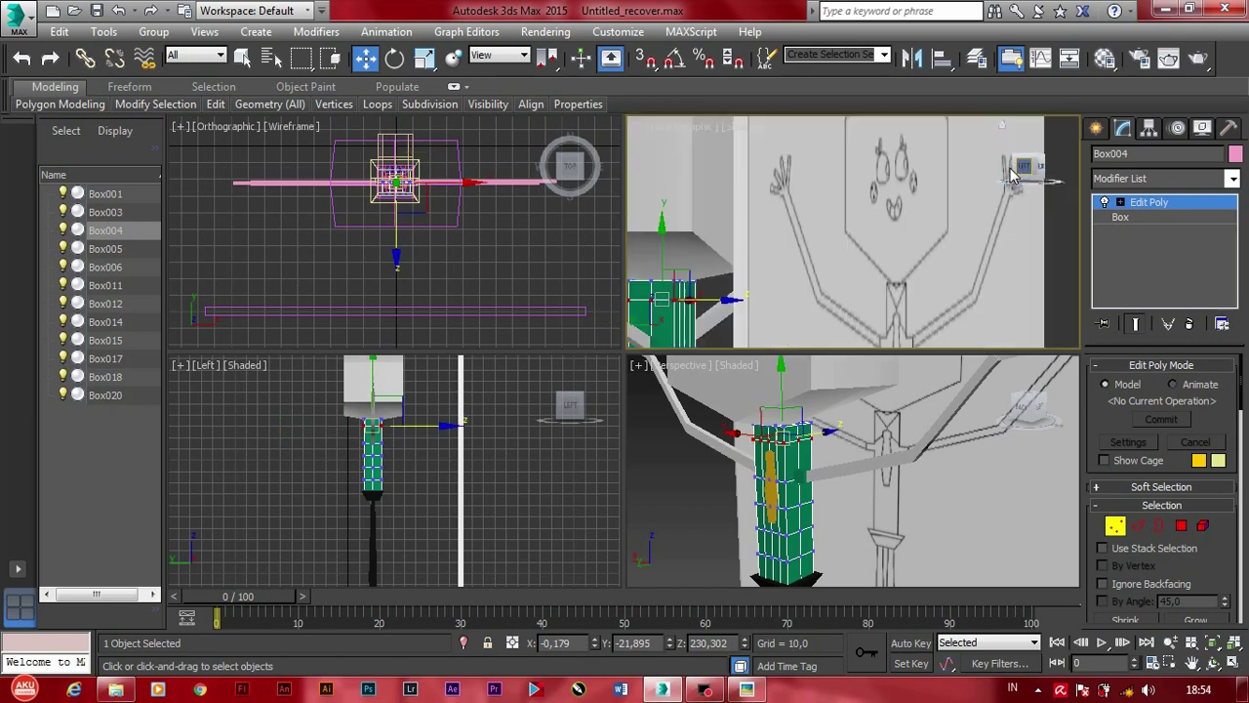
left_click(1012, 174)
left_click(1040, 168)
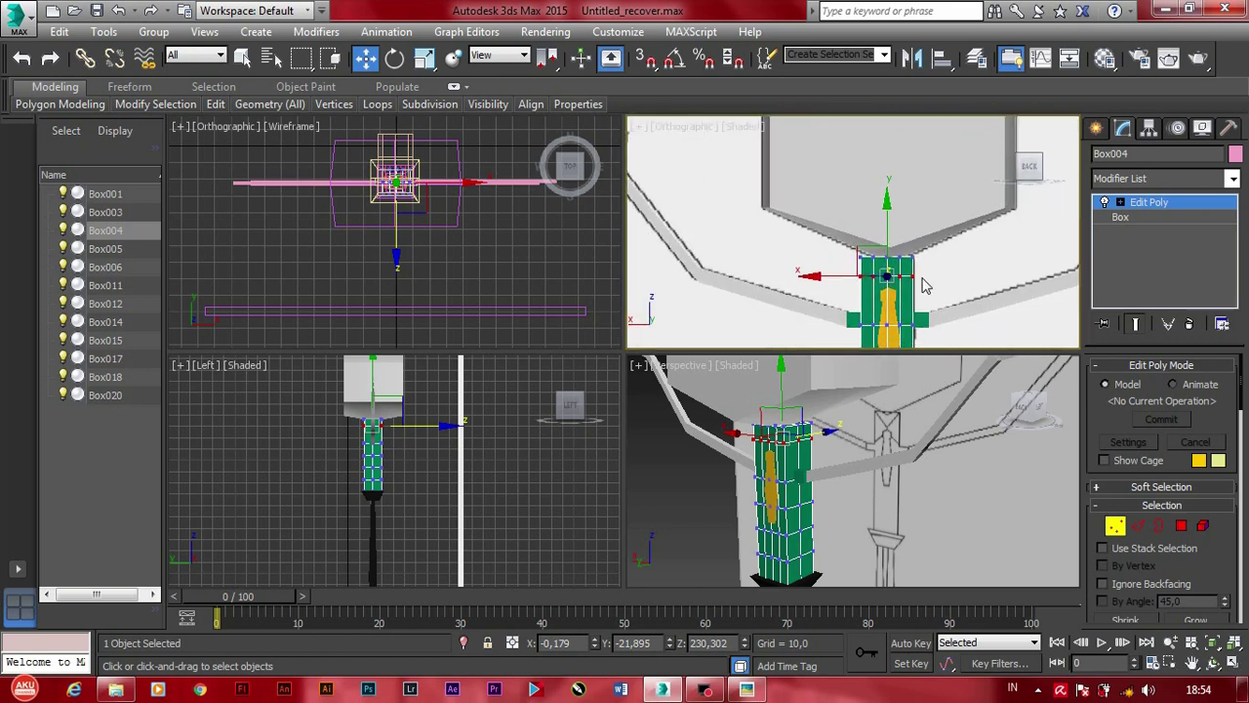
left_click(1042, 169)
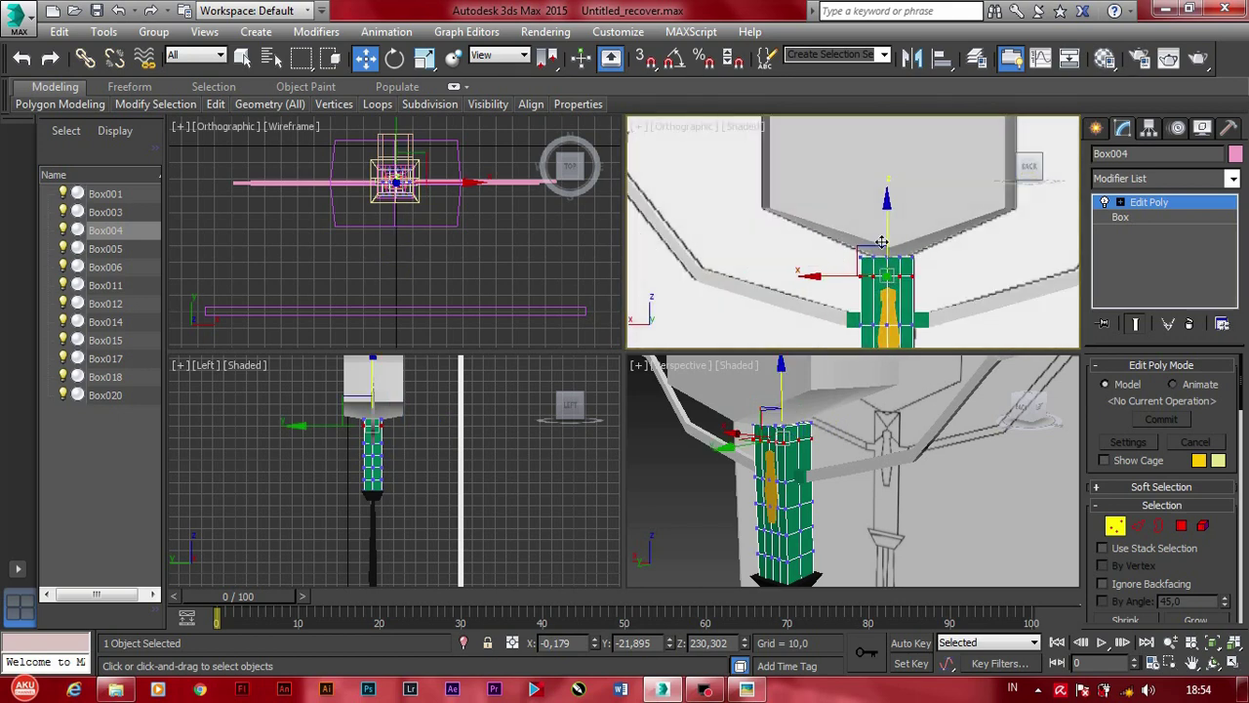
scroll(882, 242, "up", 3)
left_click_drag(889, 252, 930, 332)
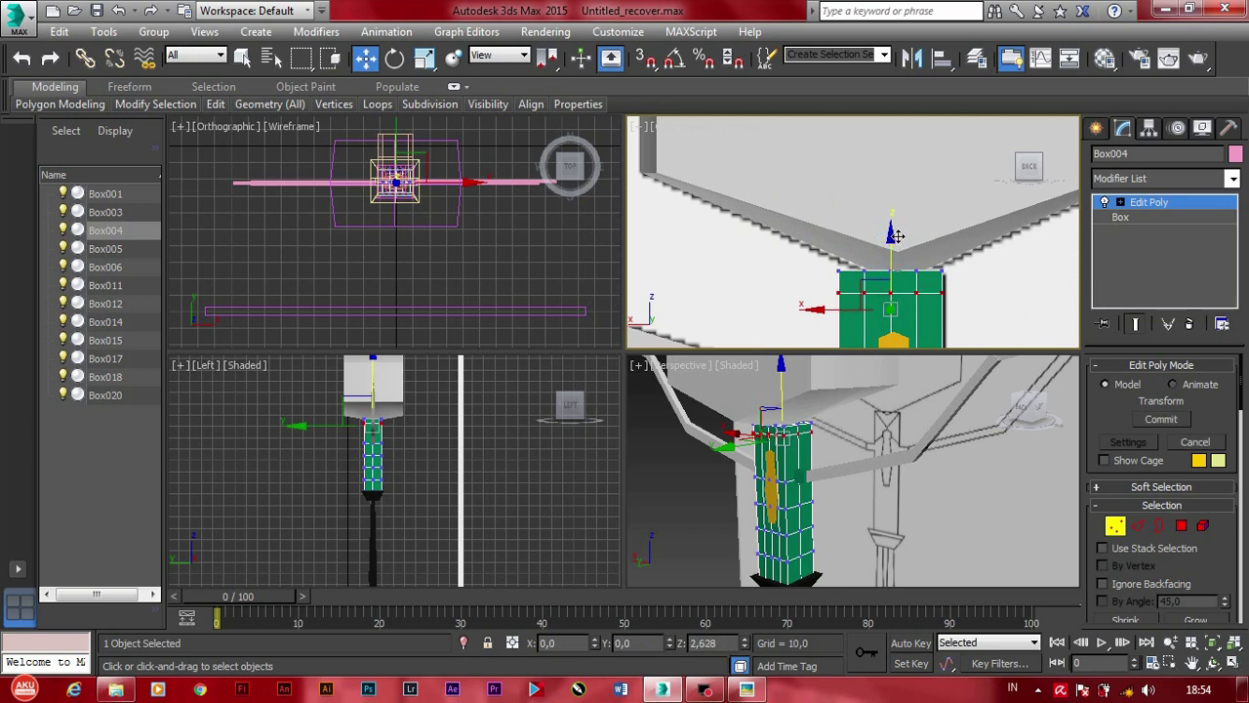
scroll(898, 283, "up", 3)
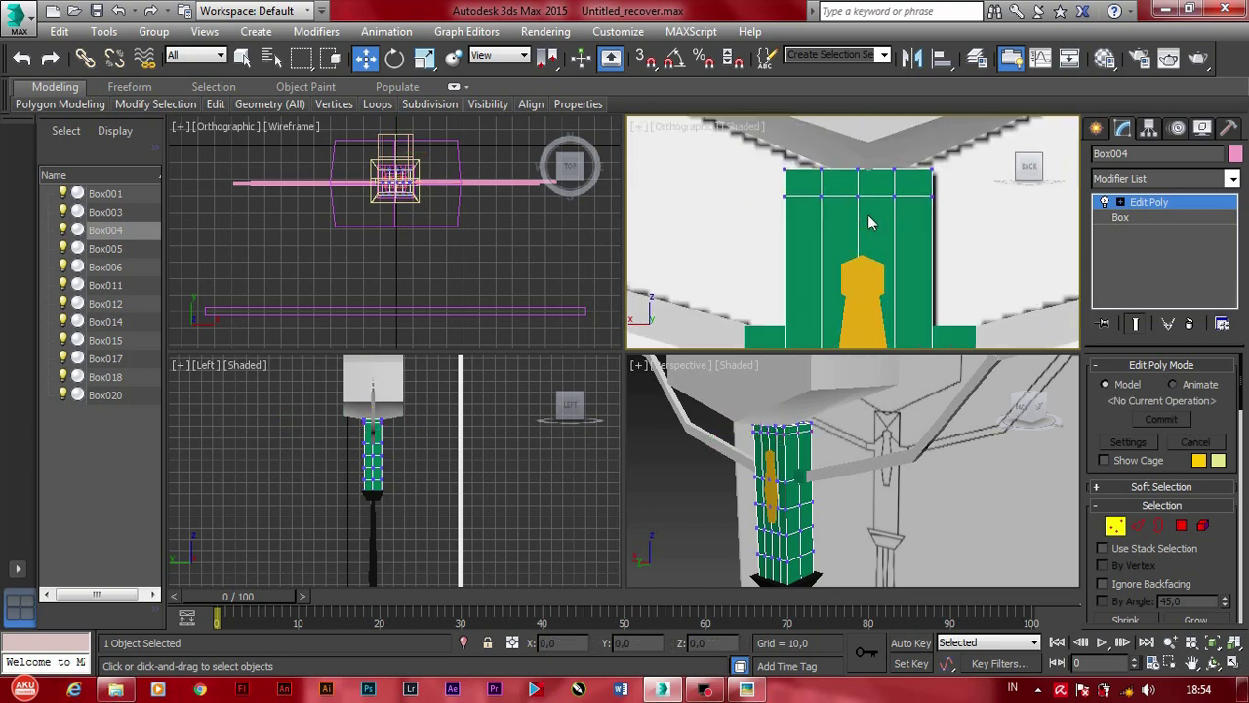
left_click_drag(1030, 166, 1006, 247)
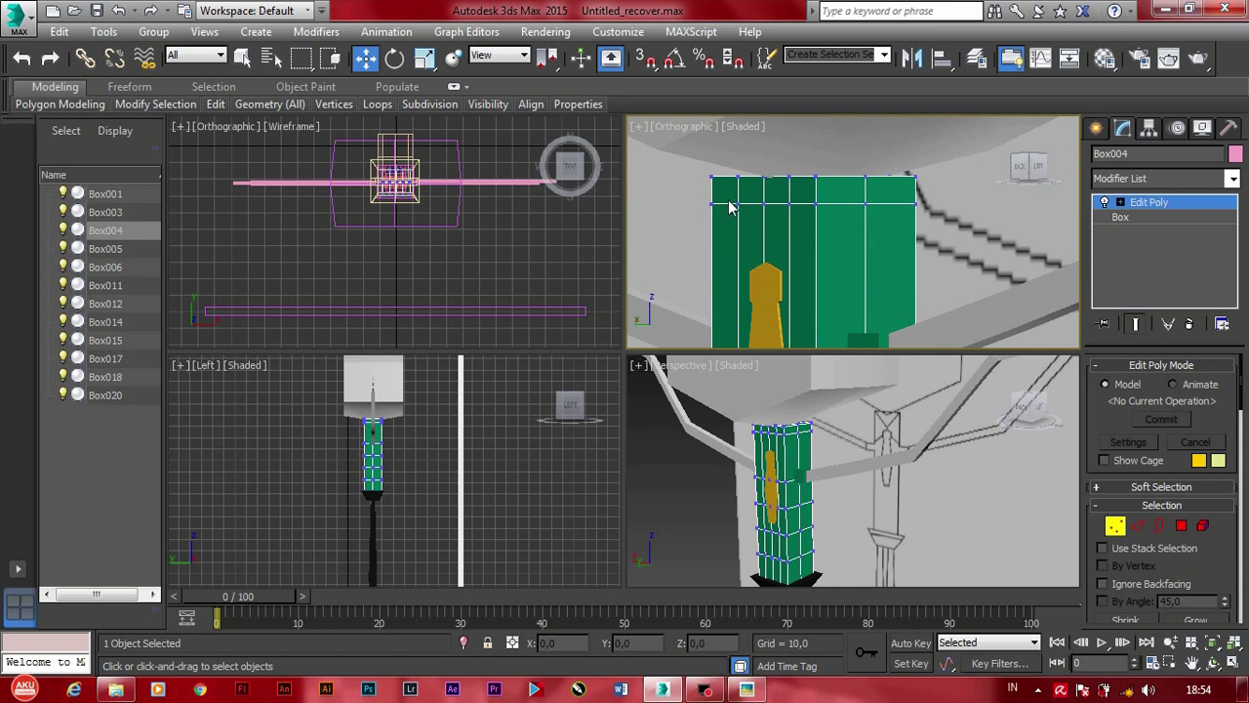
Step: Pull the top-centre vertex down into a V-shaped neckline and compare with the reference
left_click(763, 205)
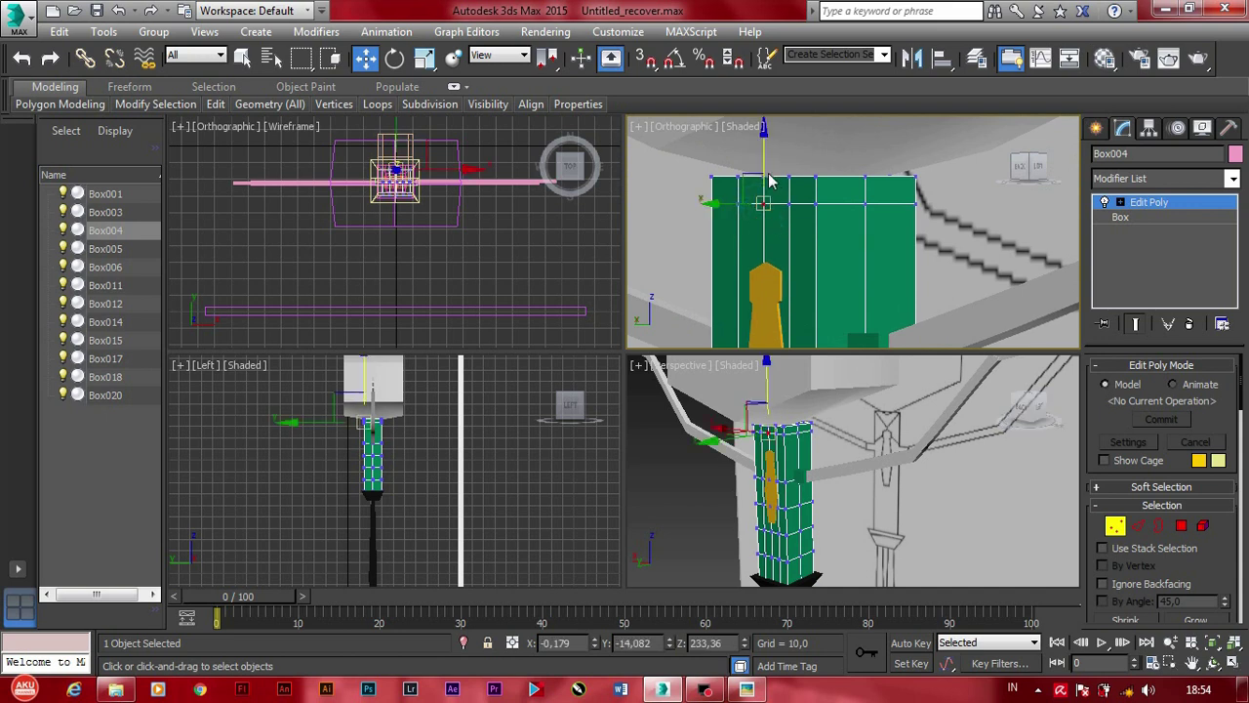
left_click_drag(764, 165, 792, 252)
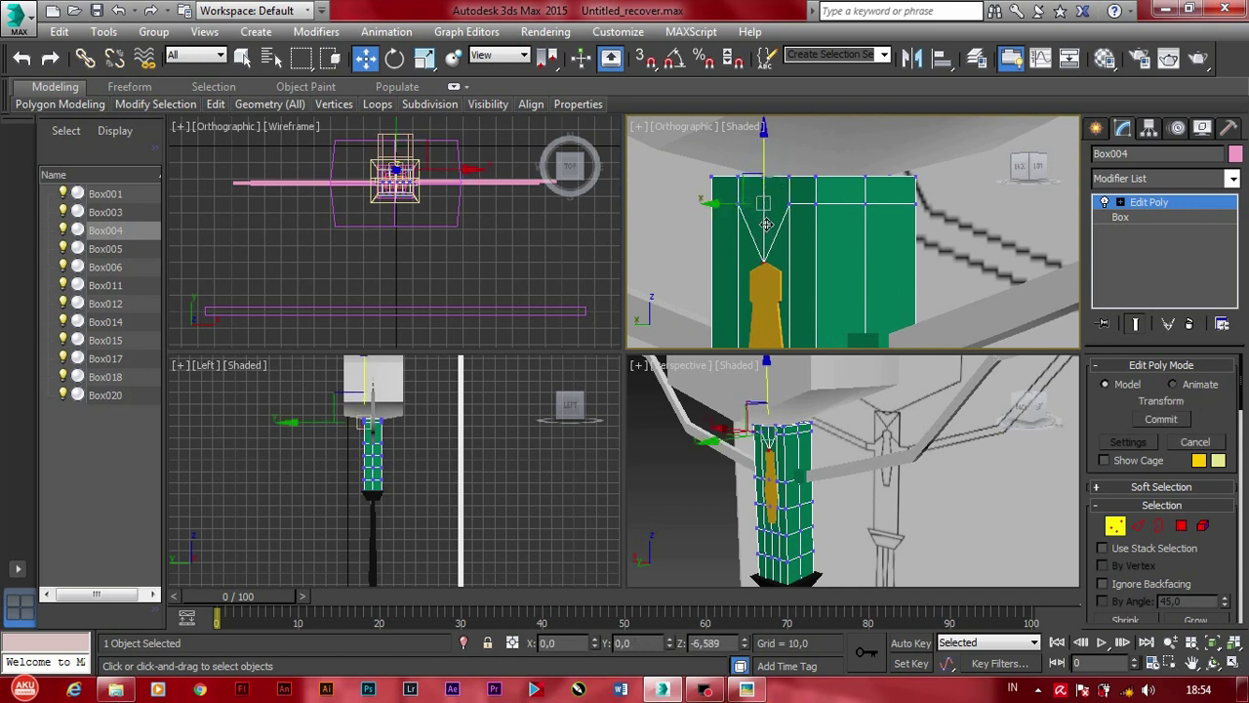
left_click(749, 689)
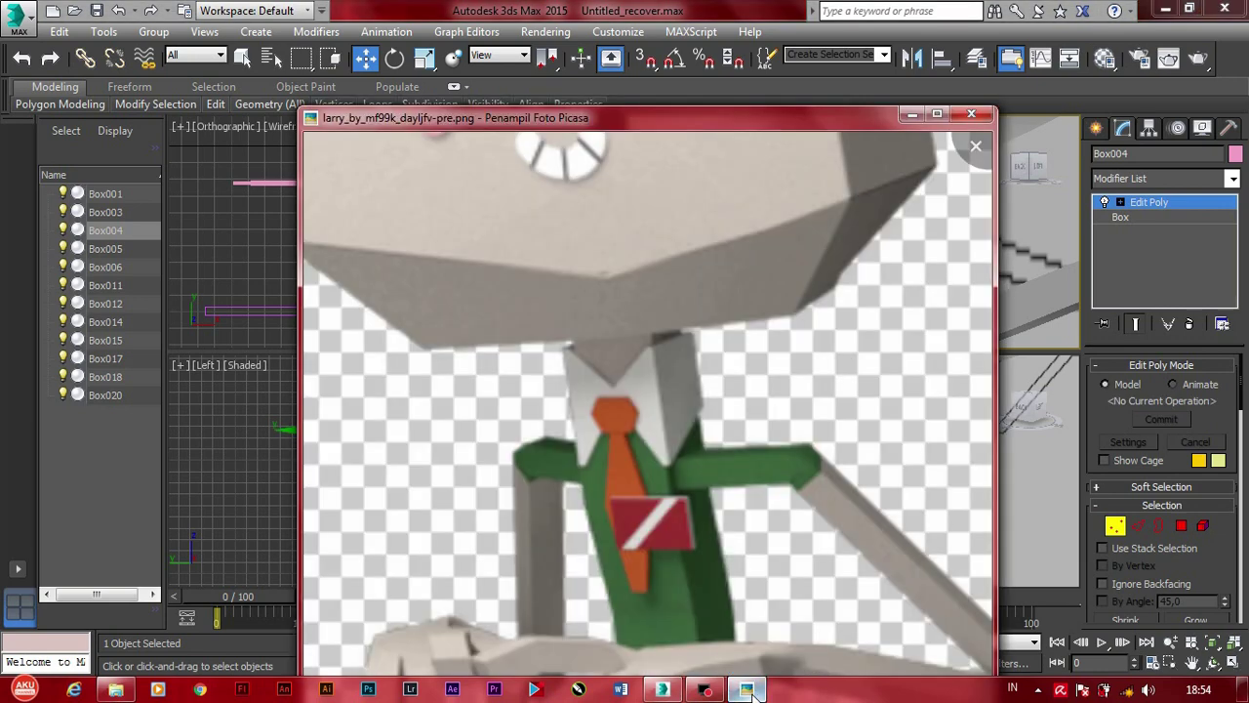
left_click(1042, 246)
scroll(800, 214, "up", 4)
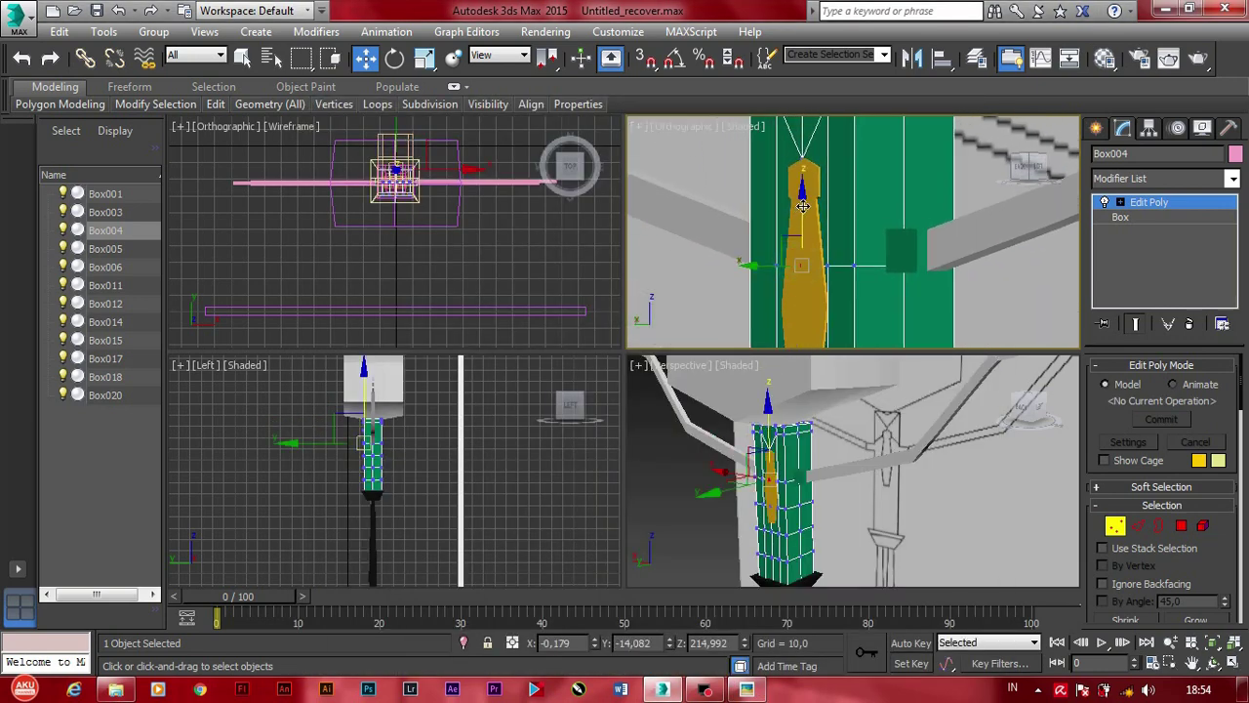
left_click(807, 234)
middle_click_drag(807, 234, 833, 234)
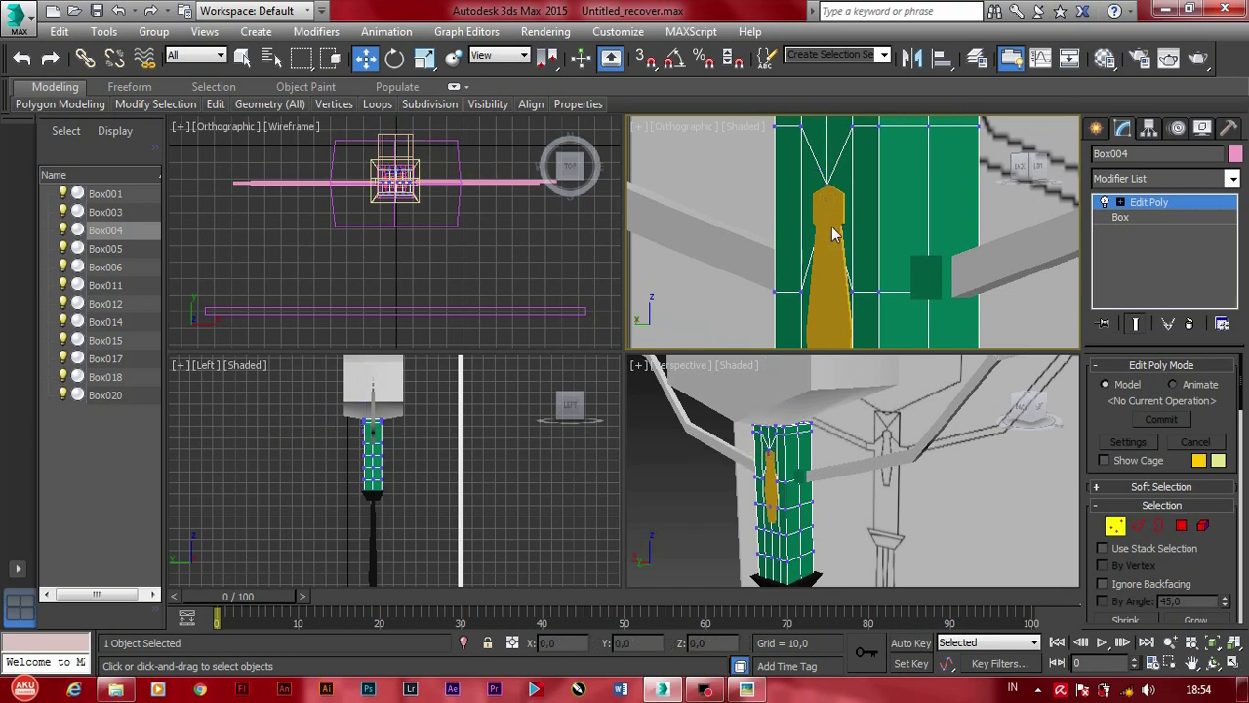
Step: Clone the torso as a copy named Box021
left_click(1181, 527)
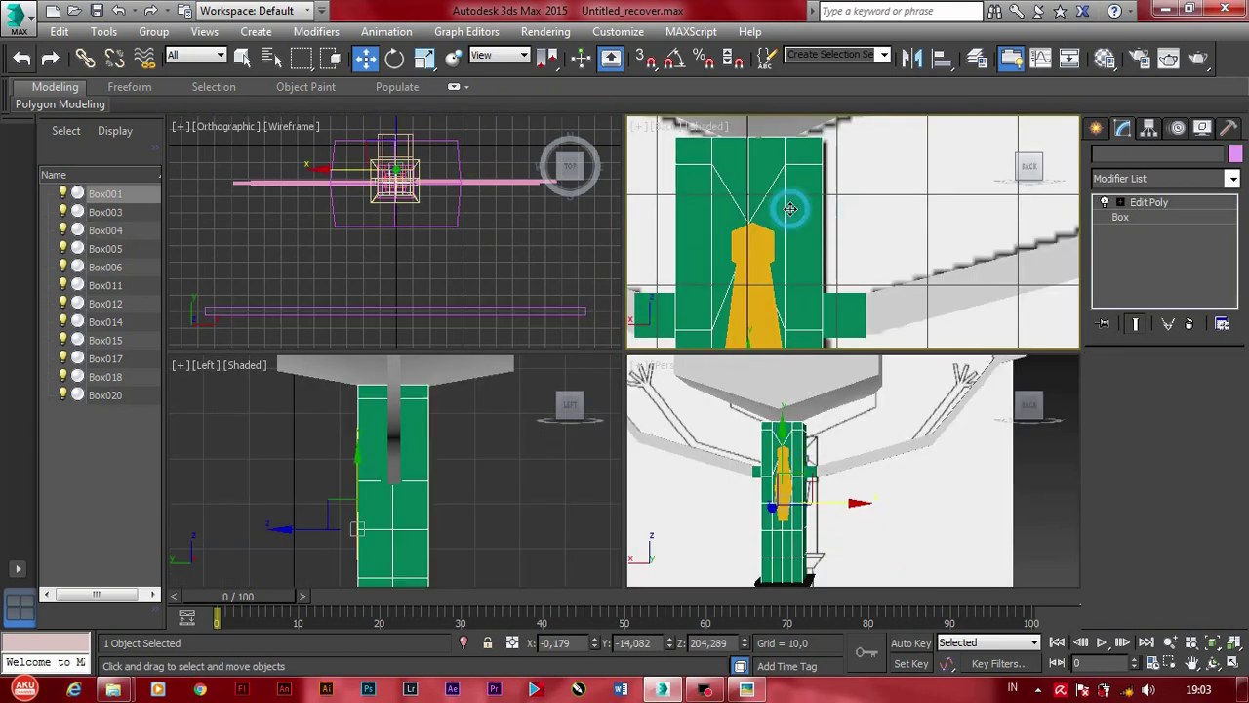
right_click(784, 209)
left_click(814, 312)
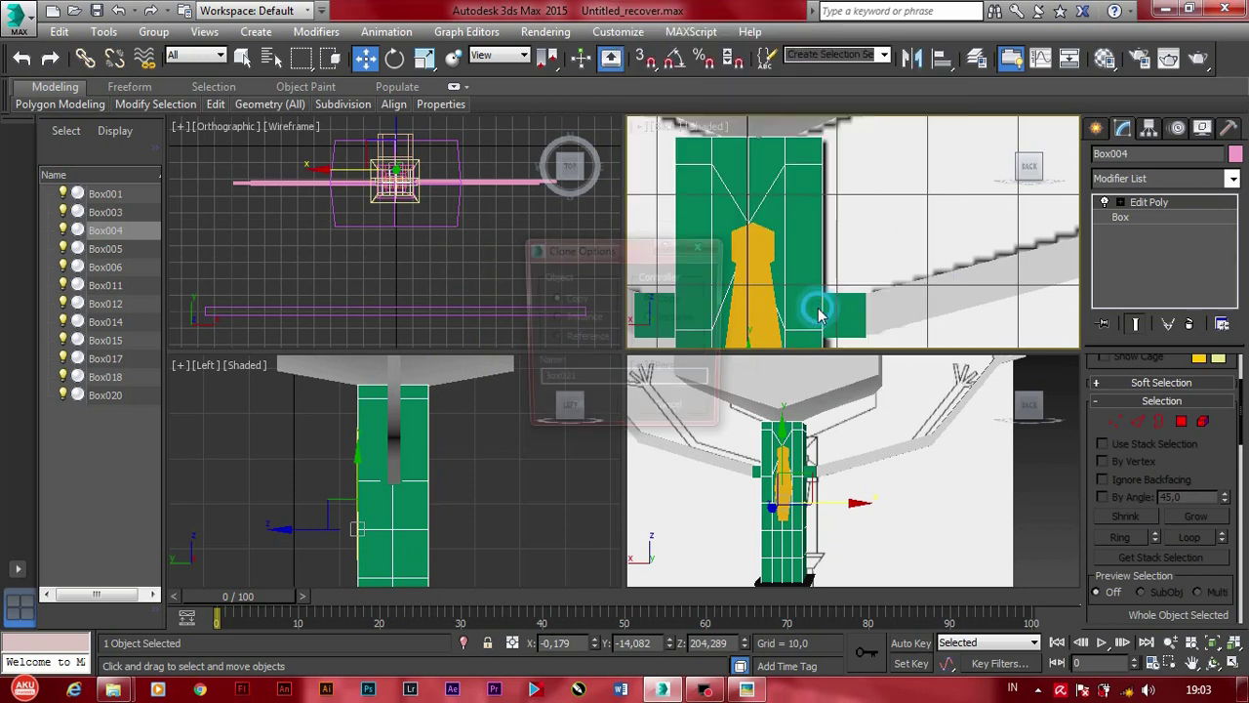
left_click(572, 413)
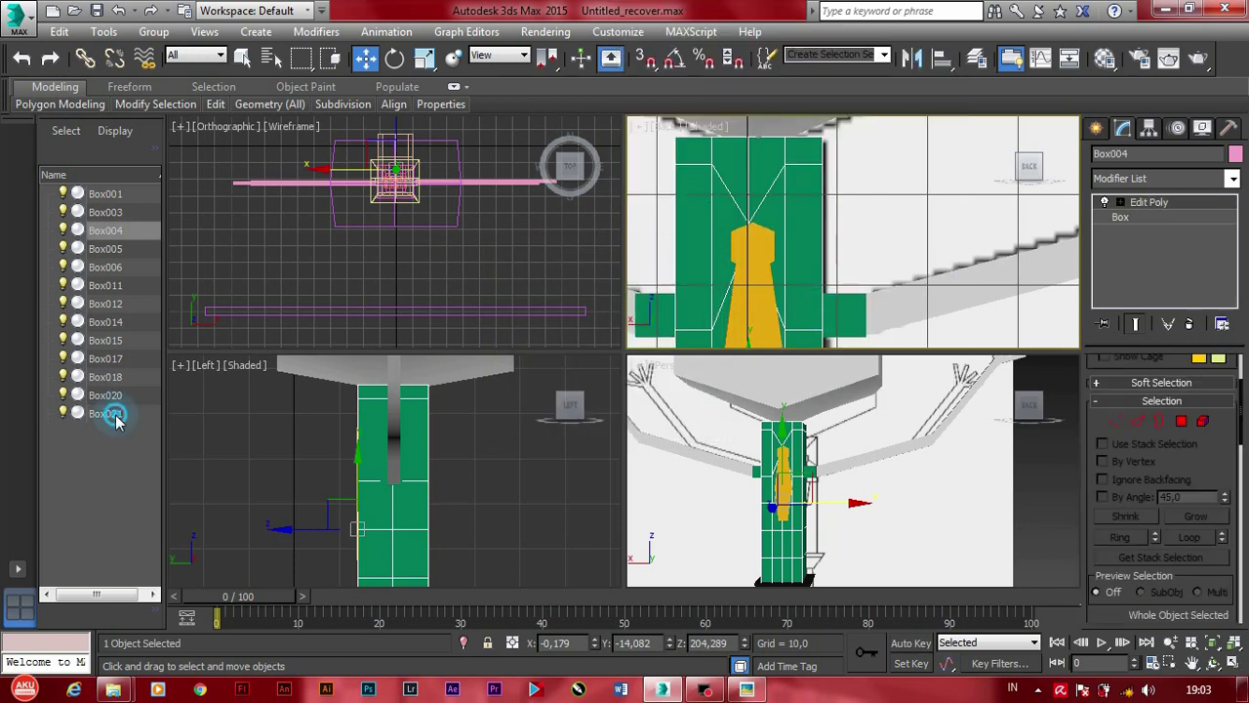
Step: In Box021's polygon mode, select the two side strips and two collar triangles
left_click(117, 413)
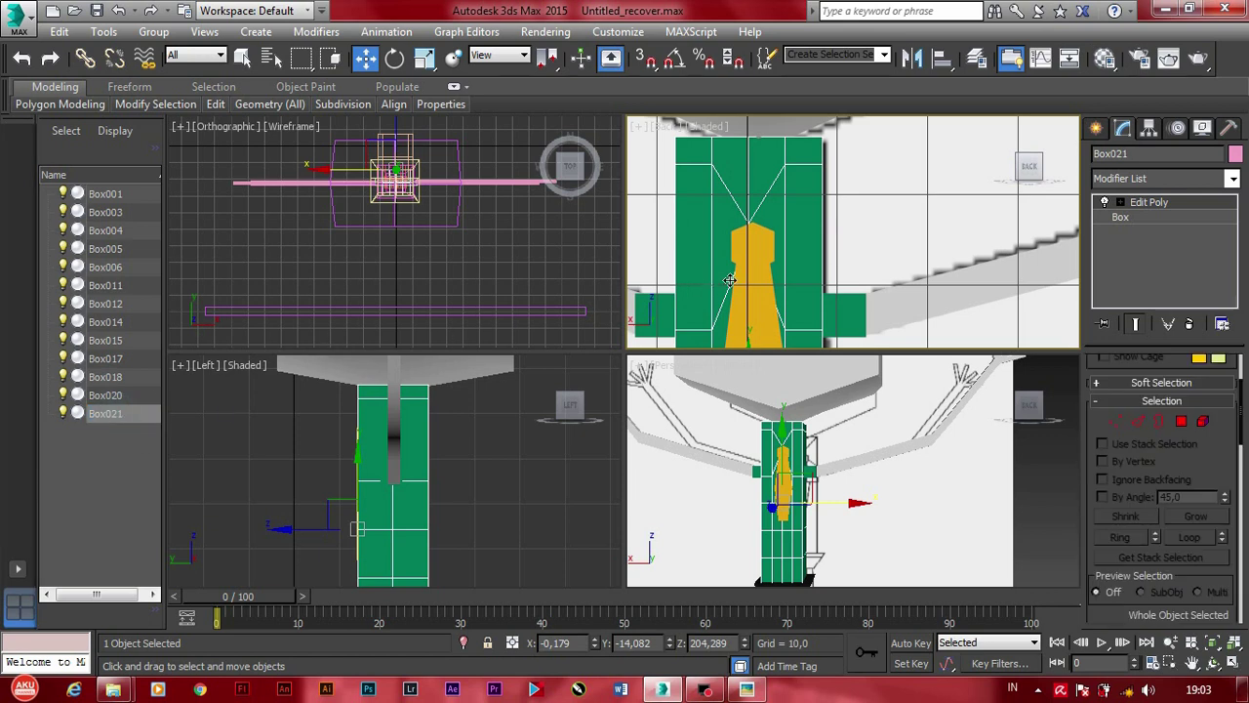
left_click(1181, 422)
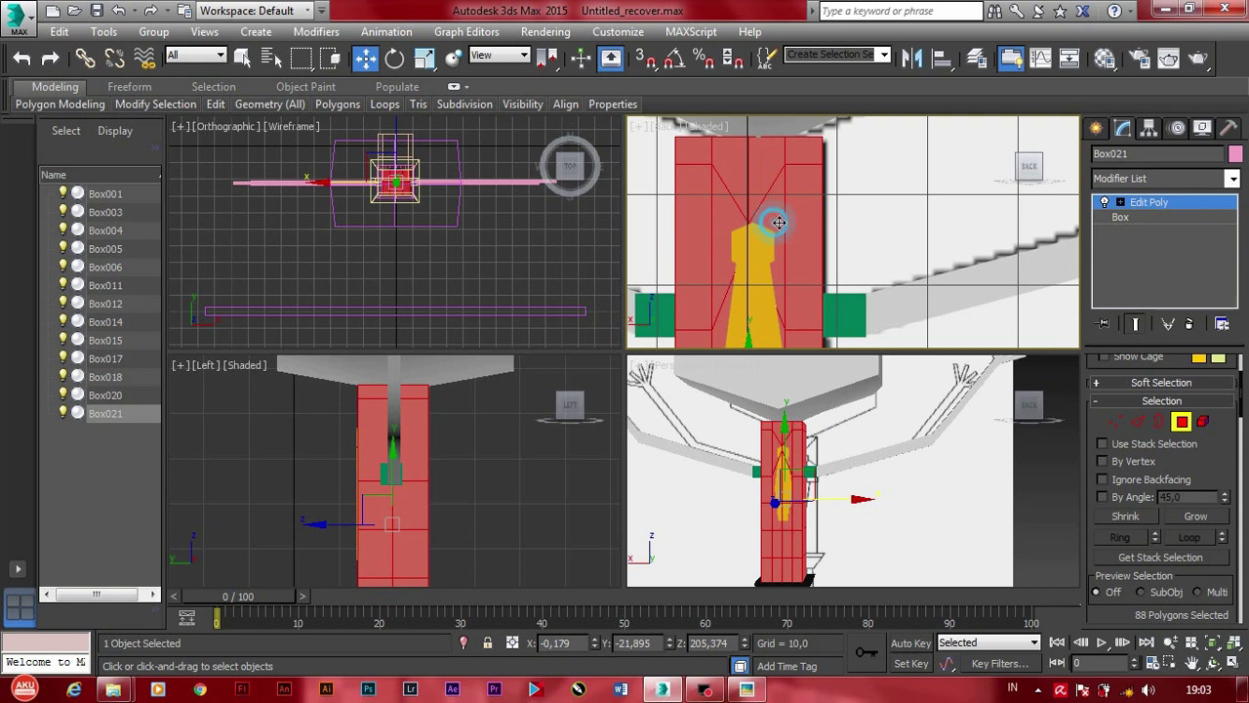
left_click(781, 223)
left_click(705, 238)
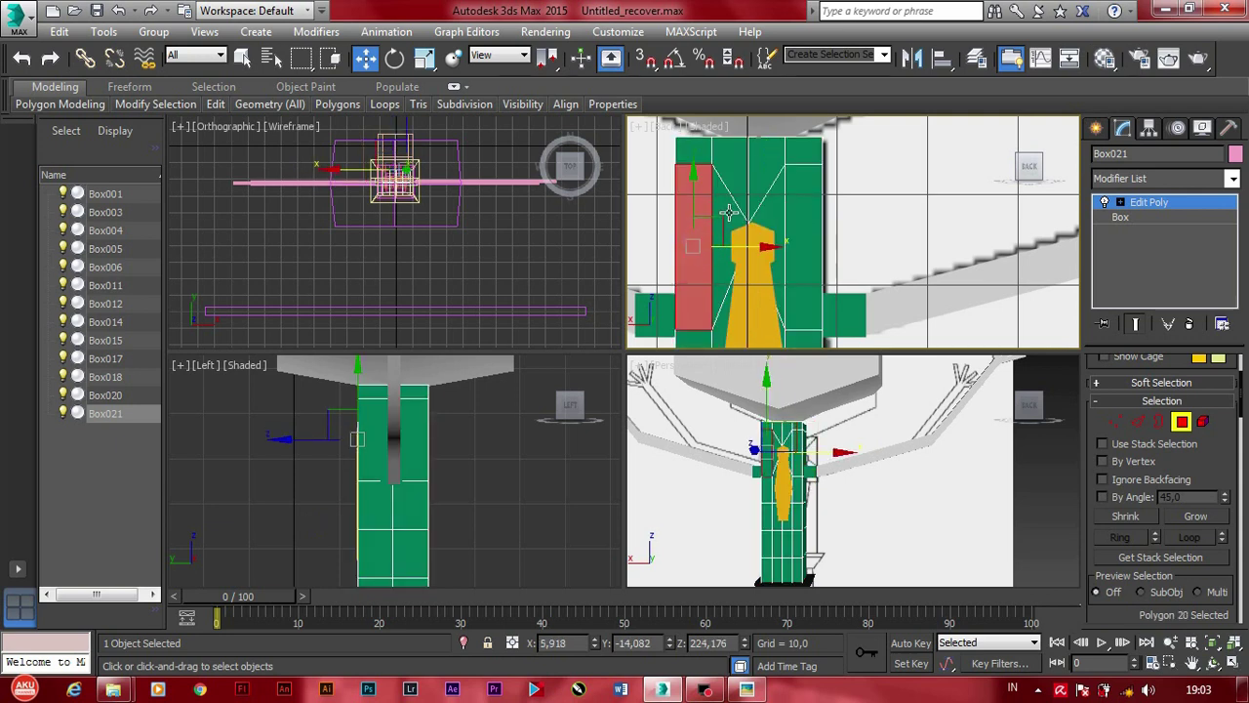
left_click(730, 211, "ctrl")
left_click(766, 210, "ctrl")
left_click(800, 211, "ctrl")
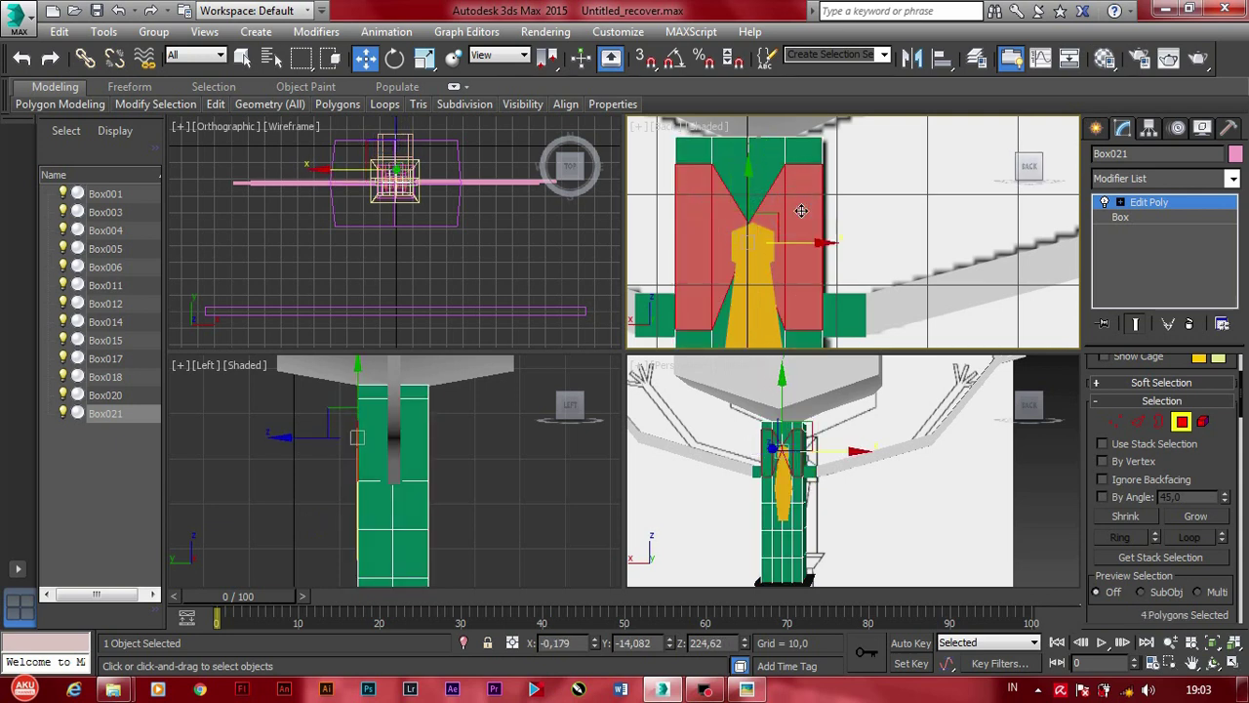
Step: Start an Extrude on the selected faces, then clear the face selection
left_click_drag(1202, 475, 1188, 356)
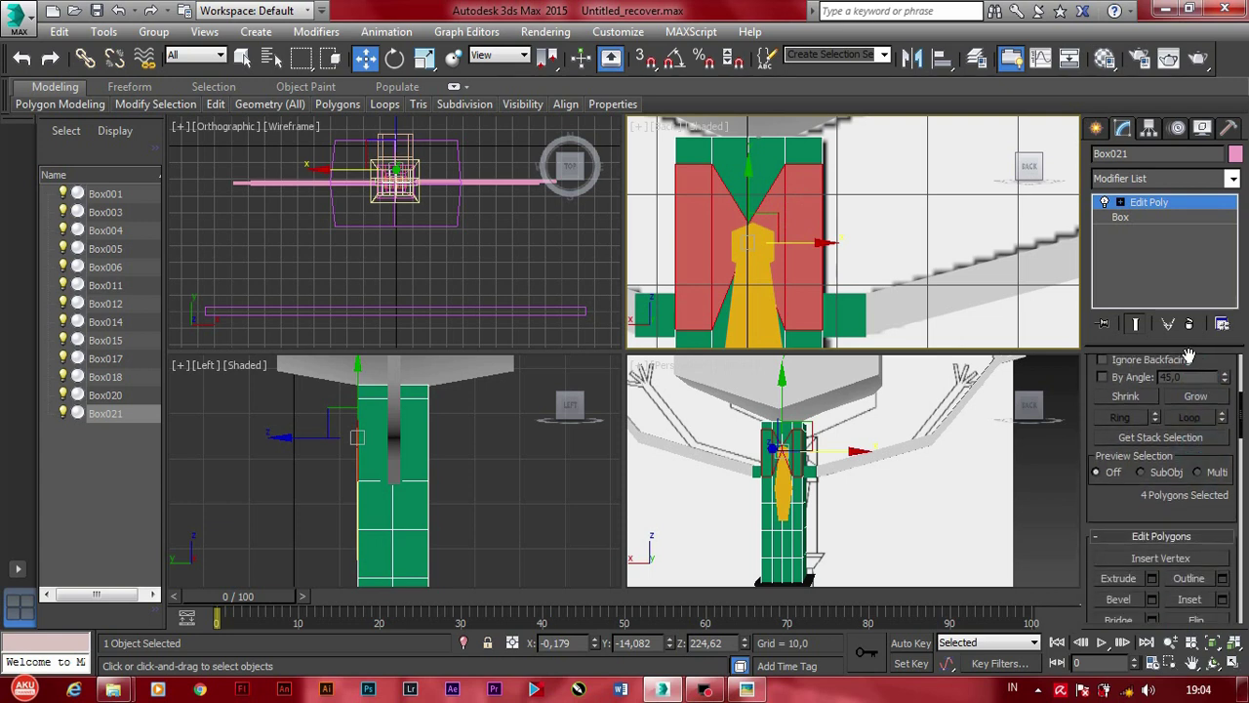
left_click(1119, 578)
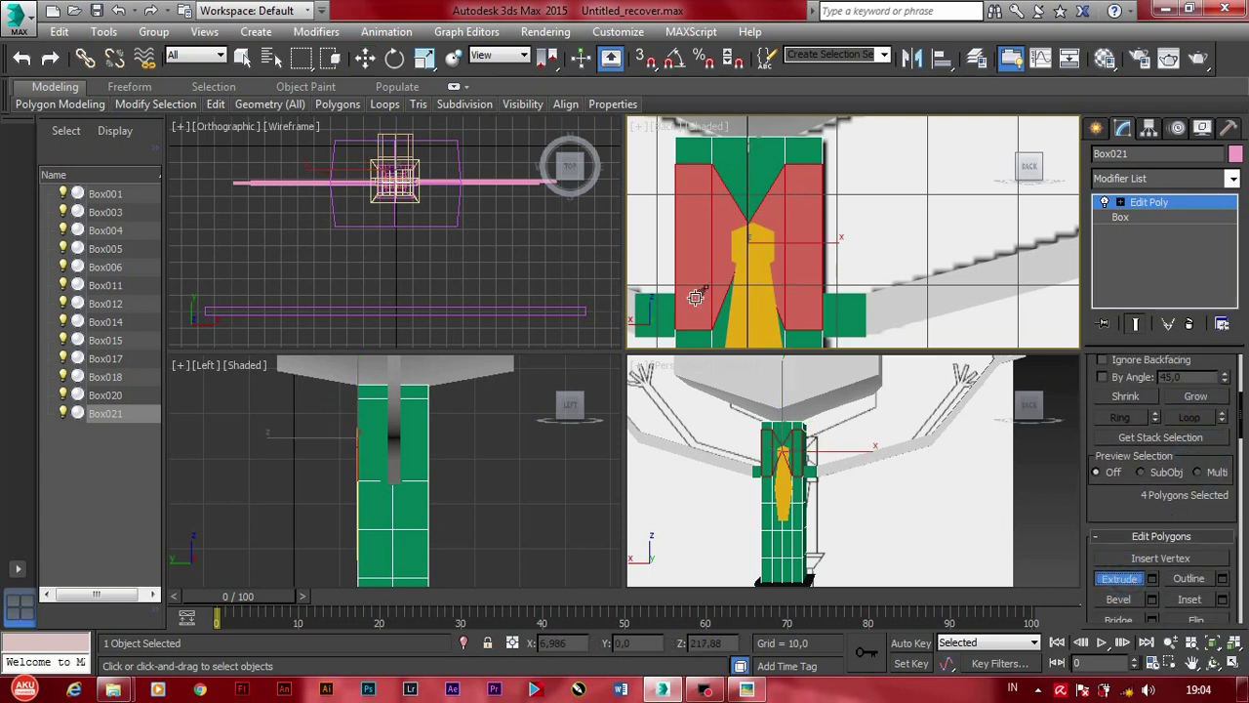
mouse_move(722, 252)
left_mouse_down()
mouse_move(700, 254)
mouse_move(730, 250)
left_mouse_up()
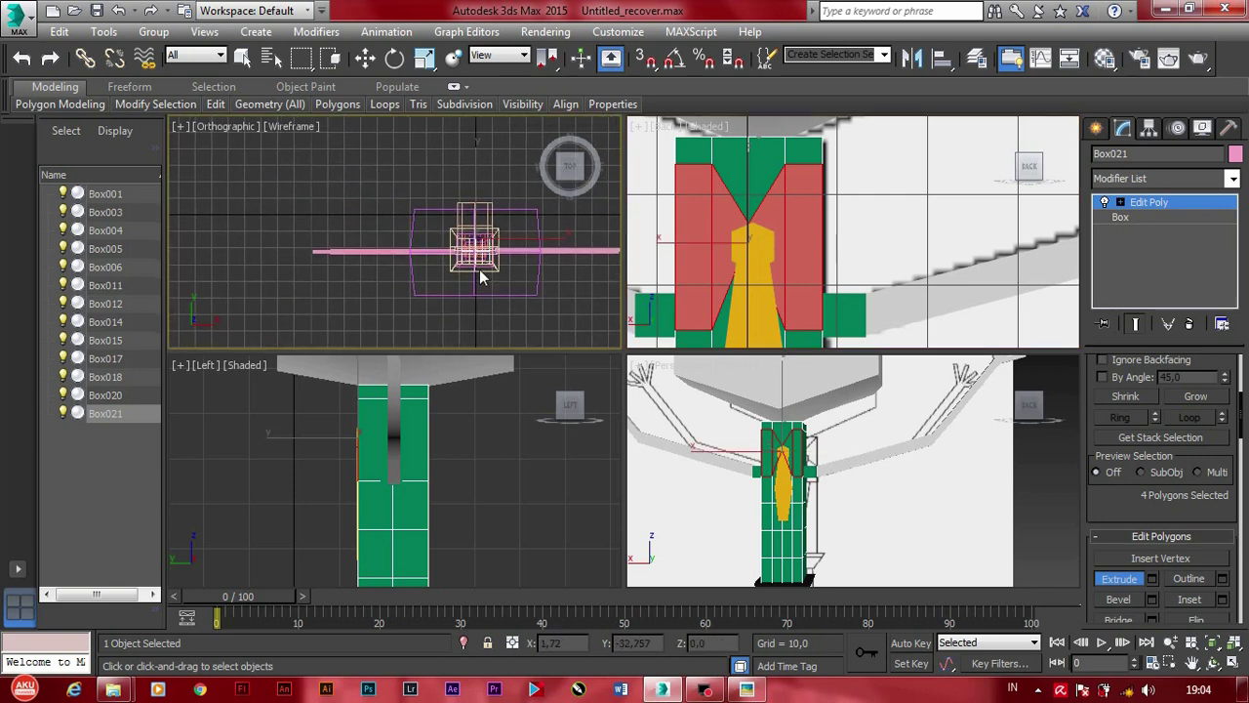
scroll(449, 186, "up", 5)
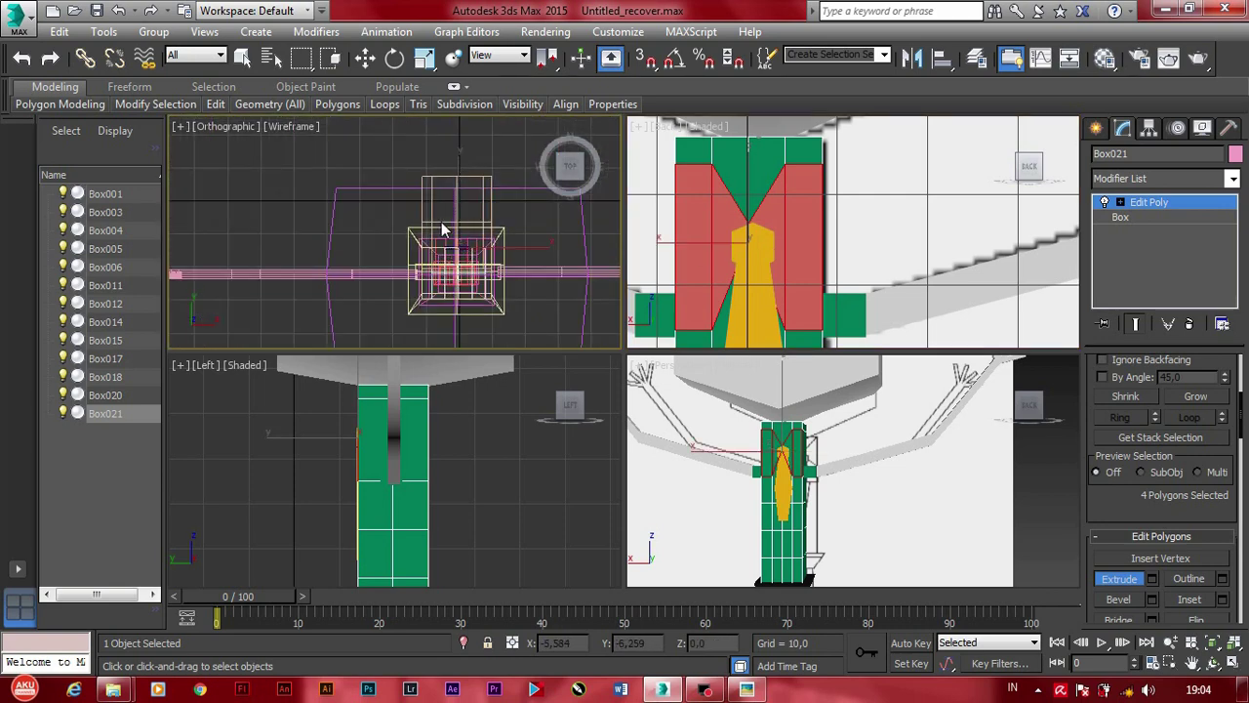
middle_click_drag(459, 441, 467, 445)
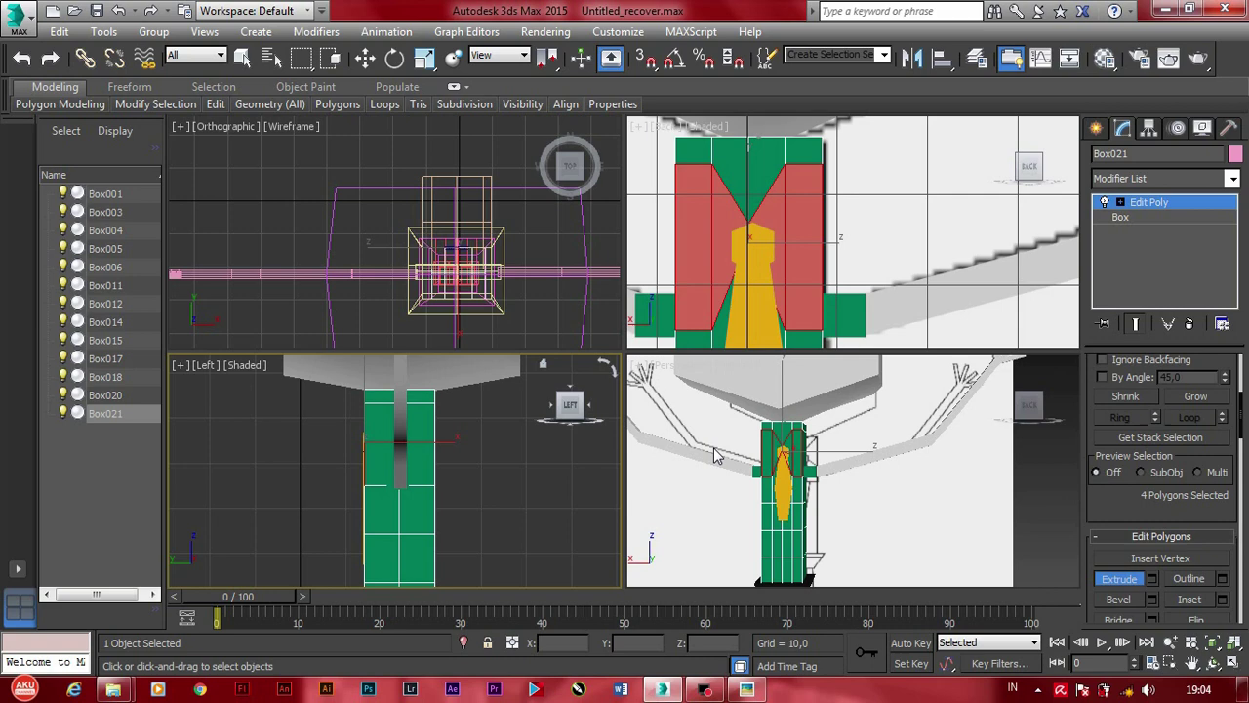
left_click(1041, 415)
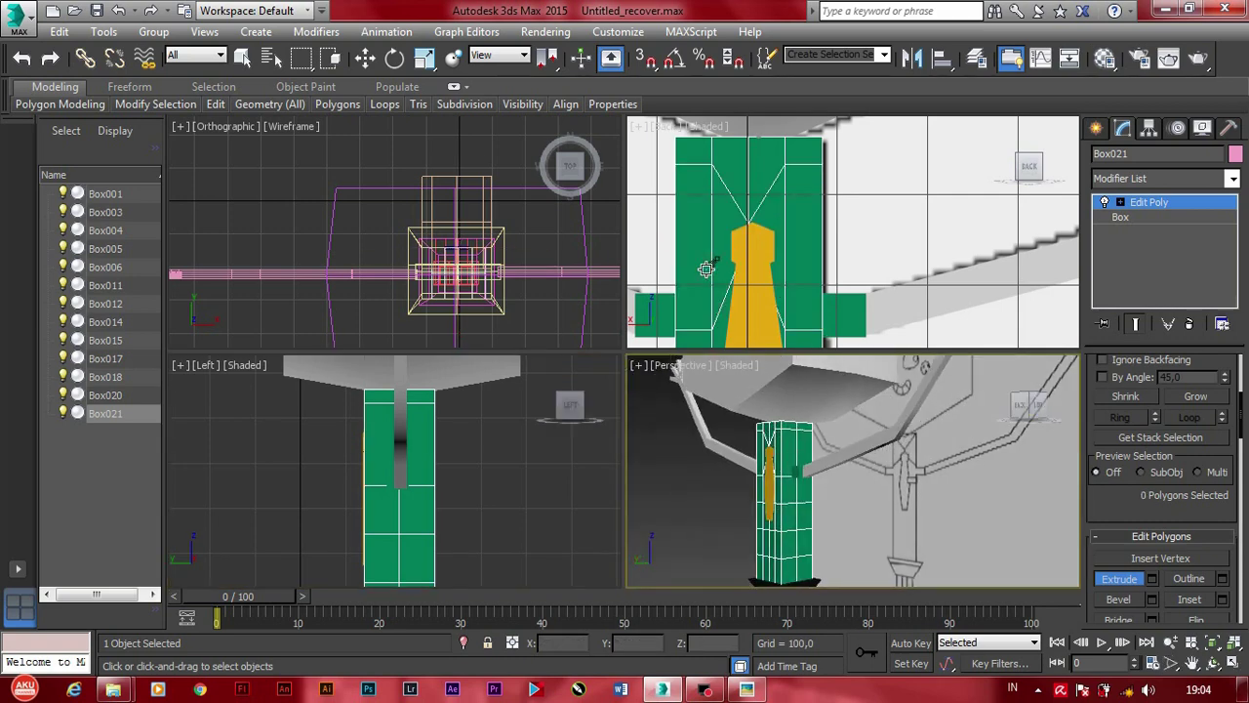
Step: Select side faces of Box021 around the yellow strip from several view angles
left_click_drag(706, 269, 865, 257)
key("F2")
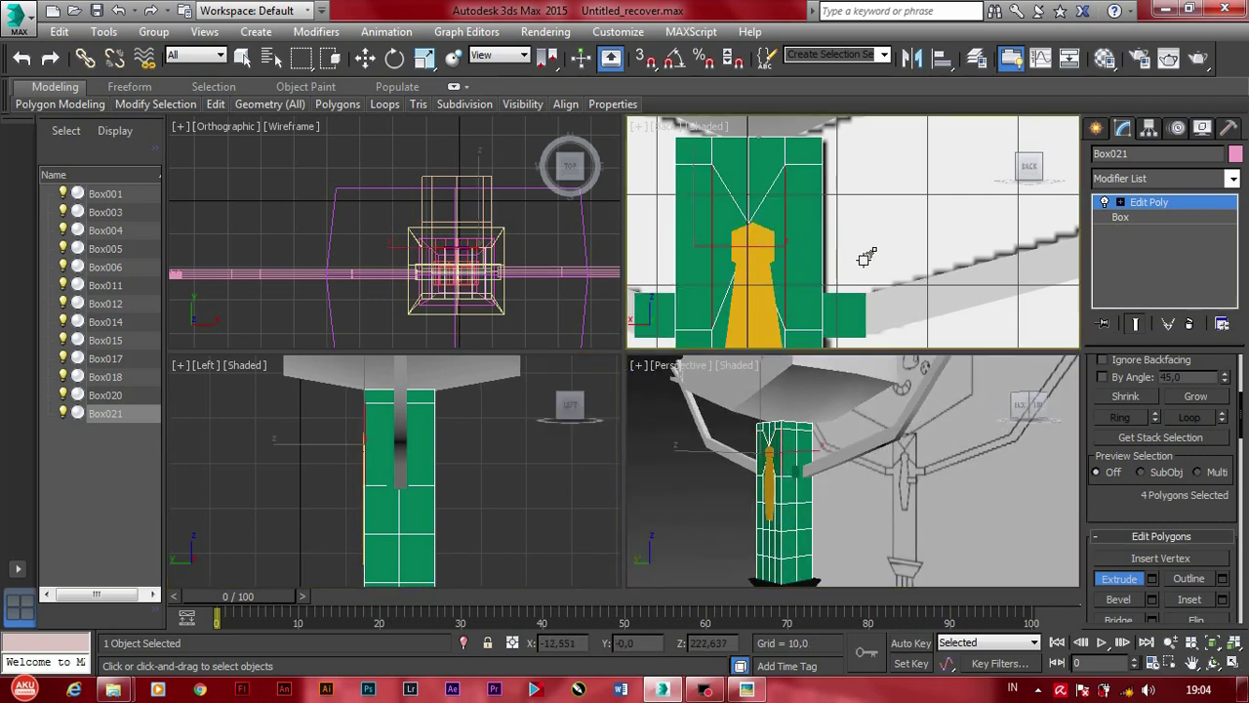
key("F2")
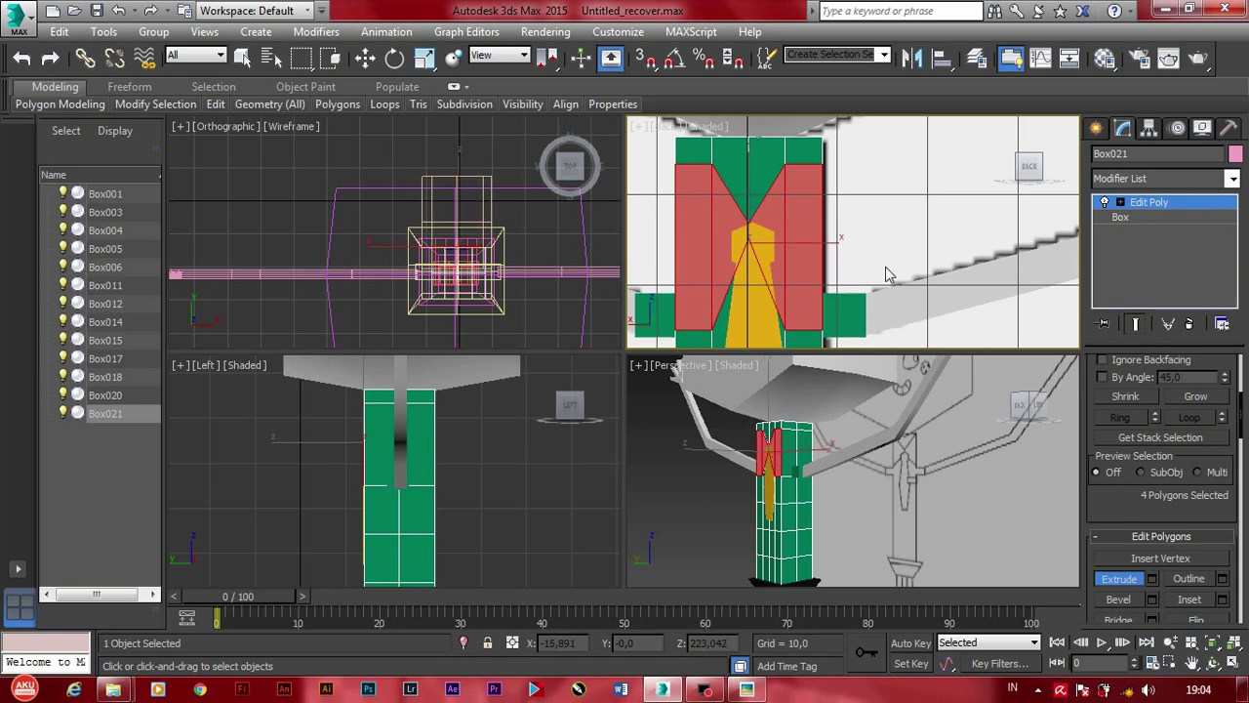
scroll(753, 458, "up", 5)
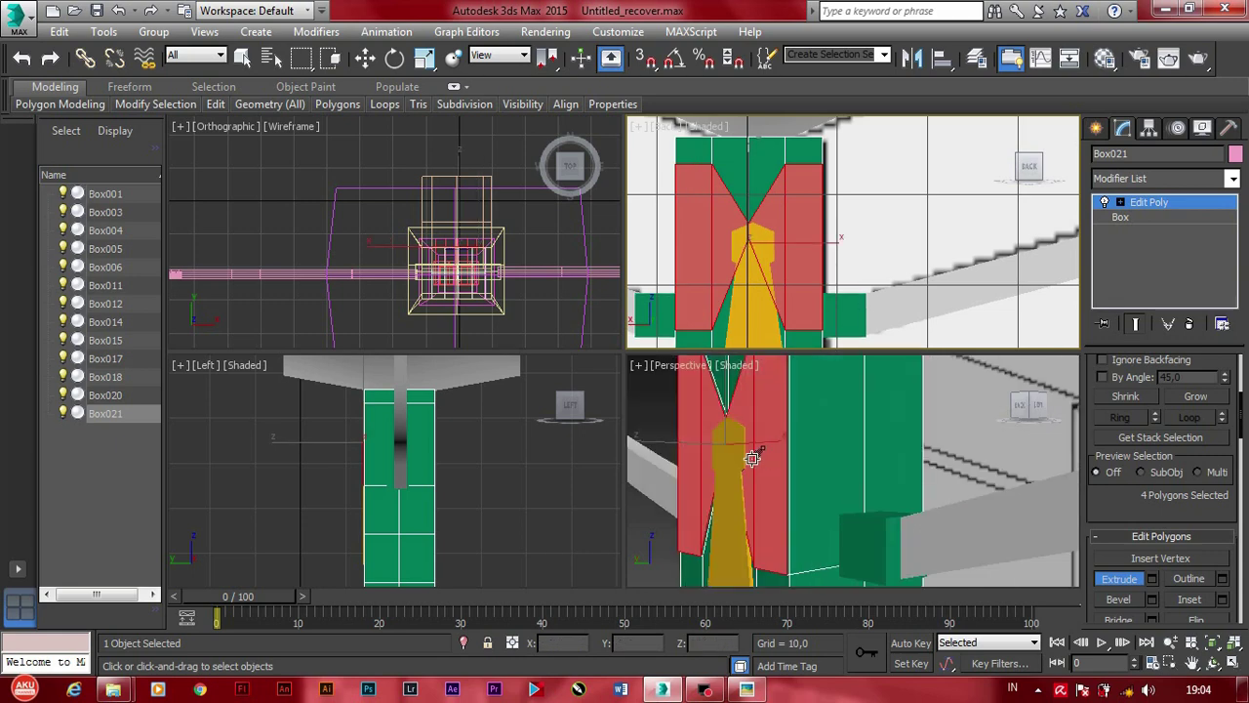
left_click(831, 432)
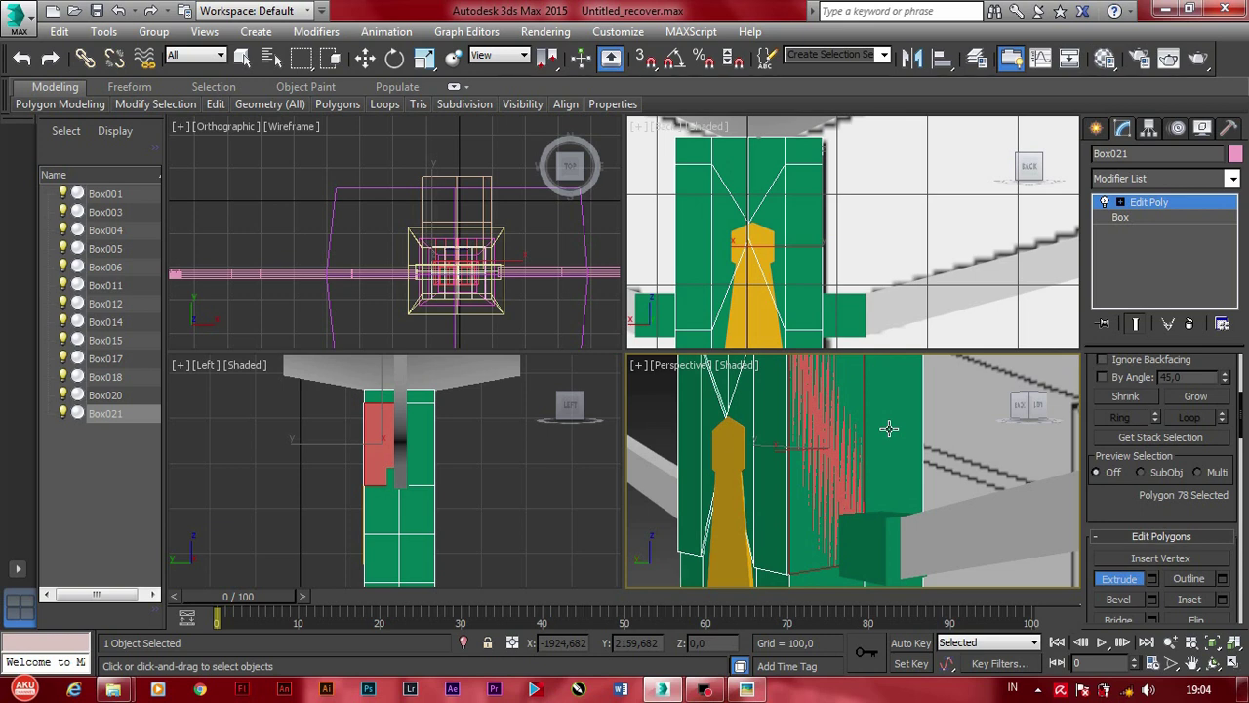
left_click(888, 427, "ctrl")
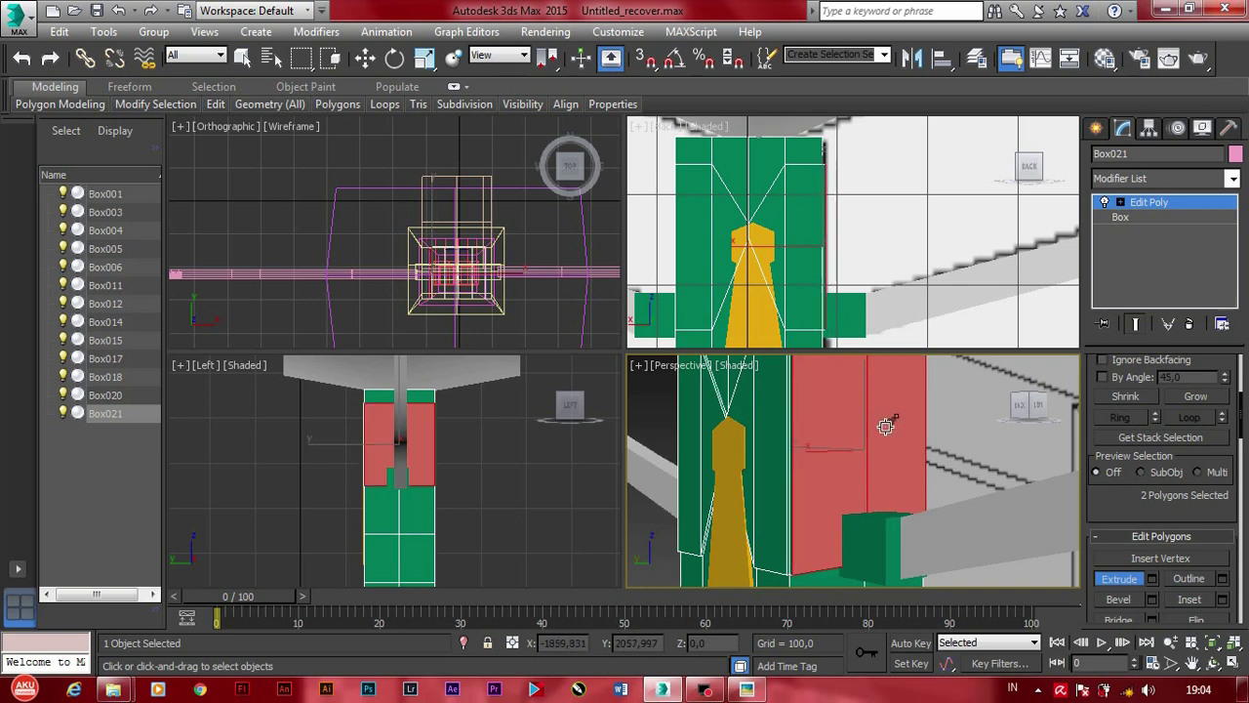
left_click(1022, 412)
left_click(992, 417)
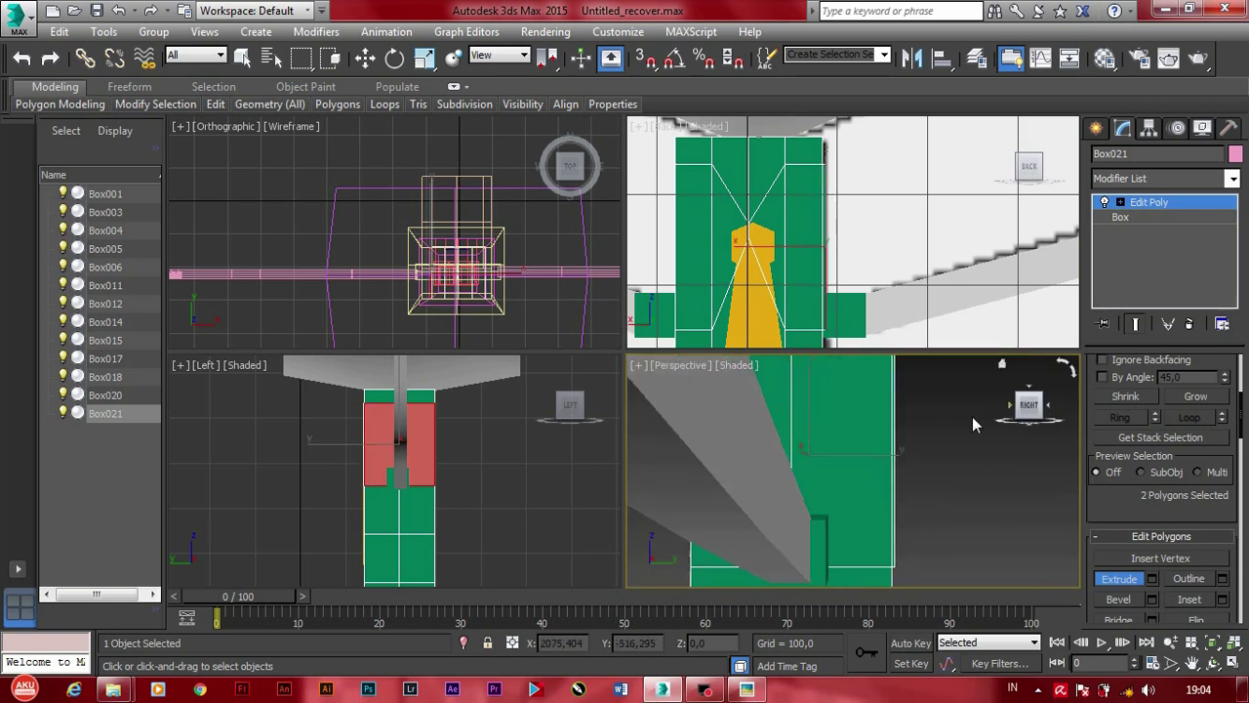
left_click(805, 415)
left_click(783, 400, "ctrl")
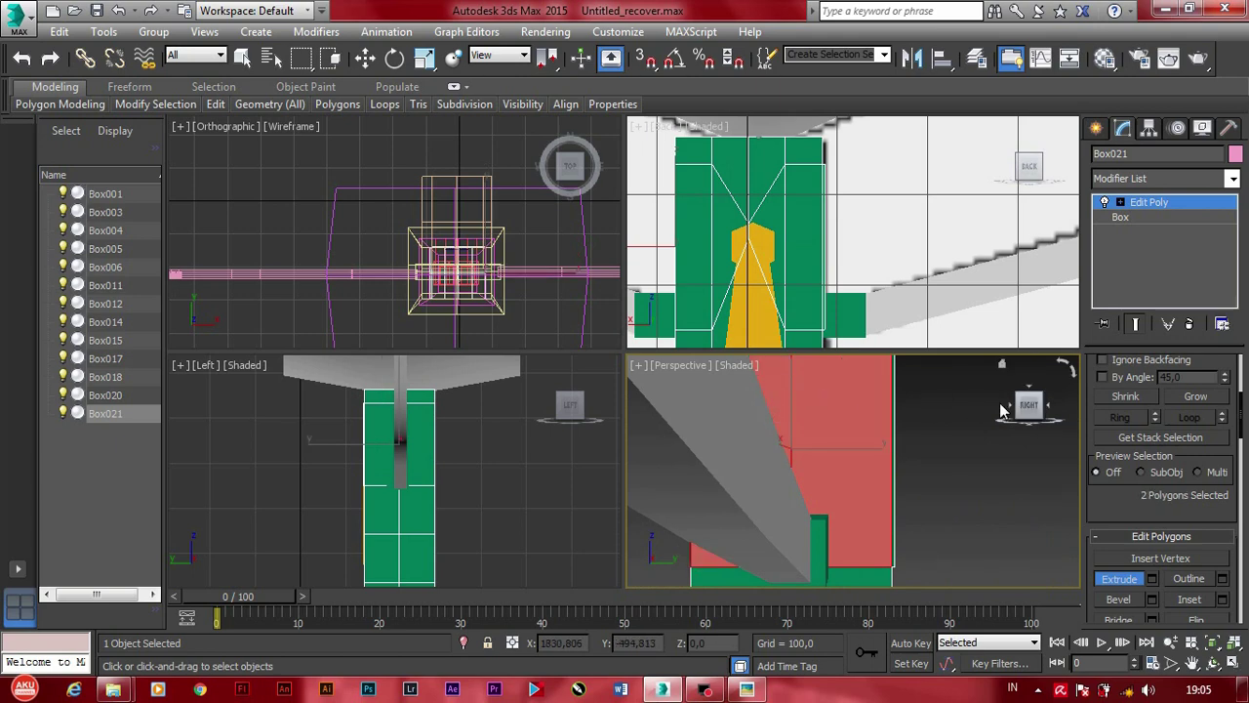
Step: Select a row of four side faces and extrude them slightly outward
left_click(1040, 408)
left_click(1022, 415)
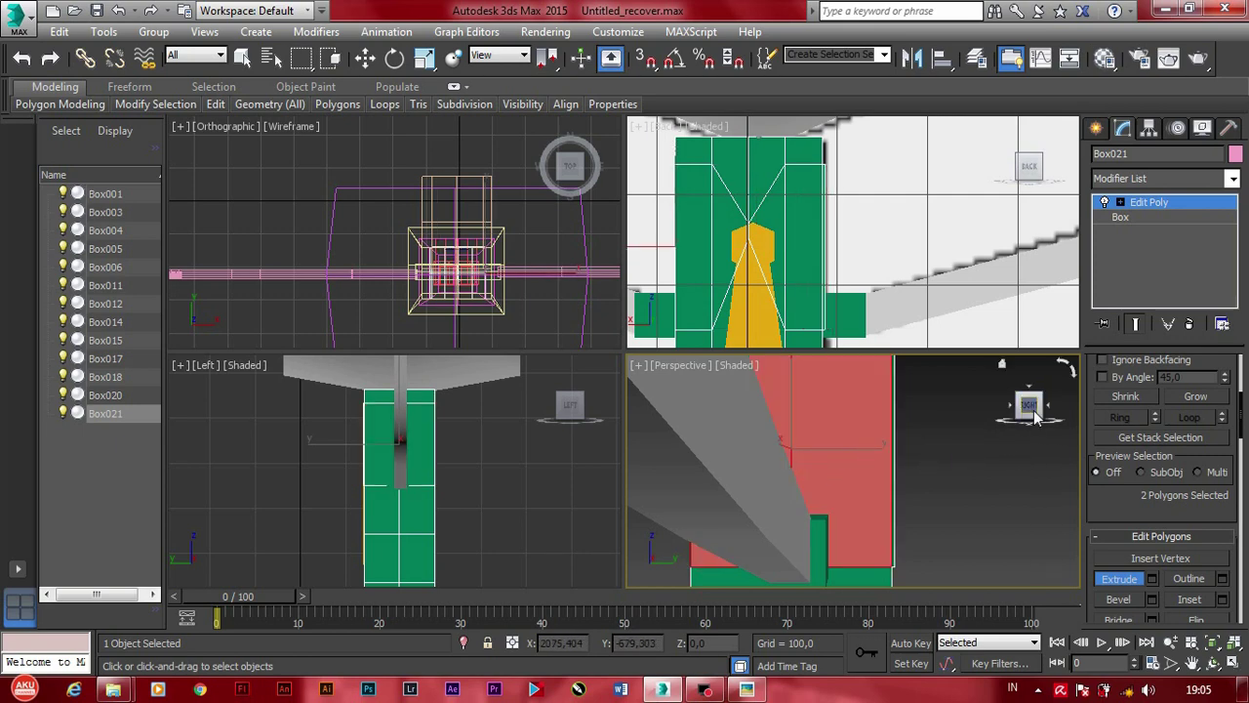
mouse_move(826, 446)
middle_mouse_down("alt")
mouse_move(699, 450)
mouse_move(747, 452)
middle_mouse_up("alt")
left_click(747, 452)
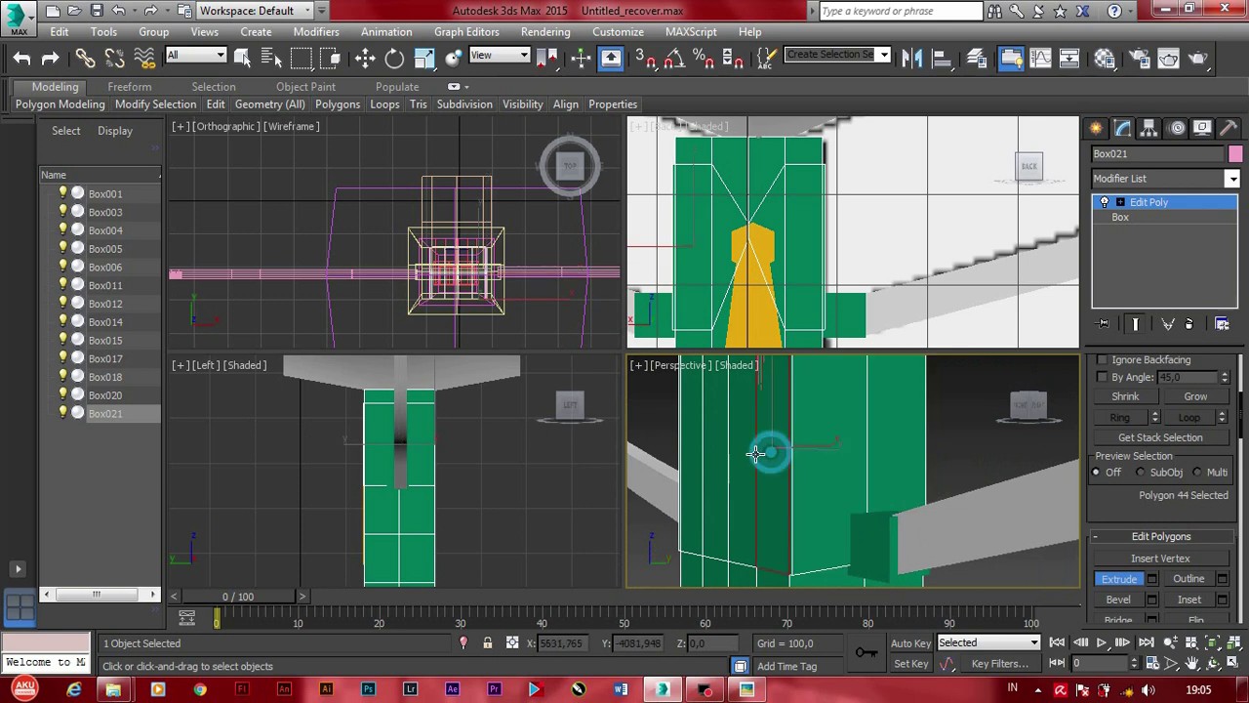
left_click(722, 454, "ctrl")
left_click(714, 451, "ctrl")
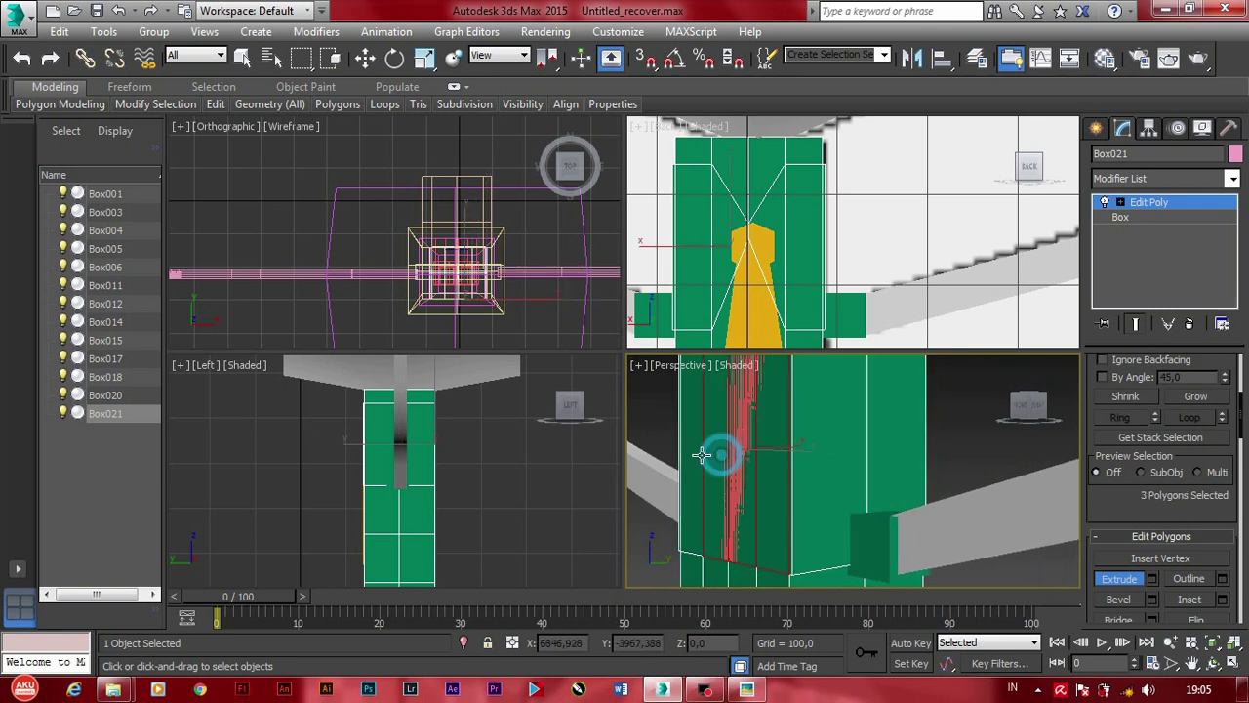
left_click(693, 452, "ctrl")
mouse_move(772, 441)
left_mouse_down()
mouse_move(1036, 436)
mouse_move(1024, 439)
left_mouse_up()
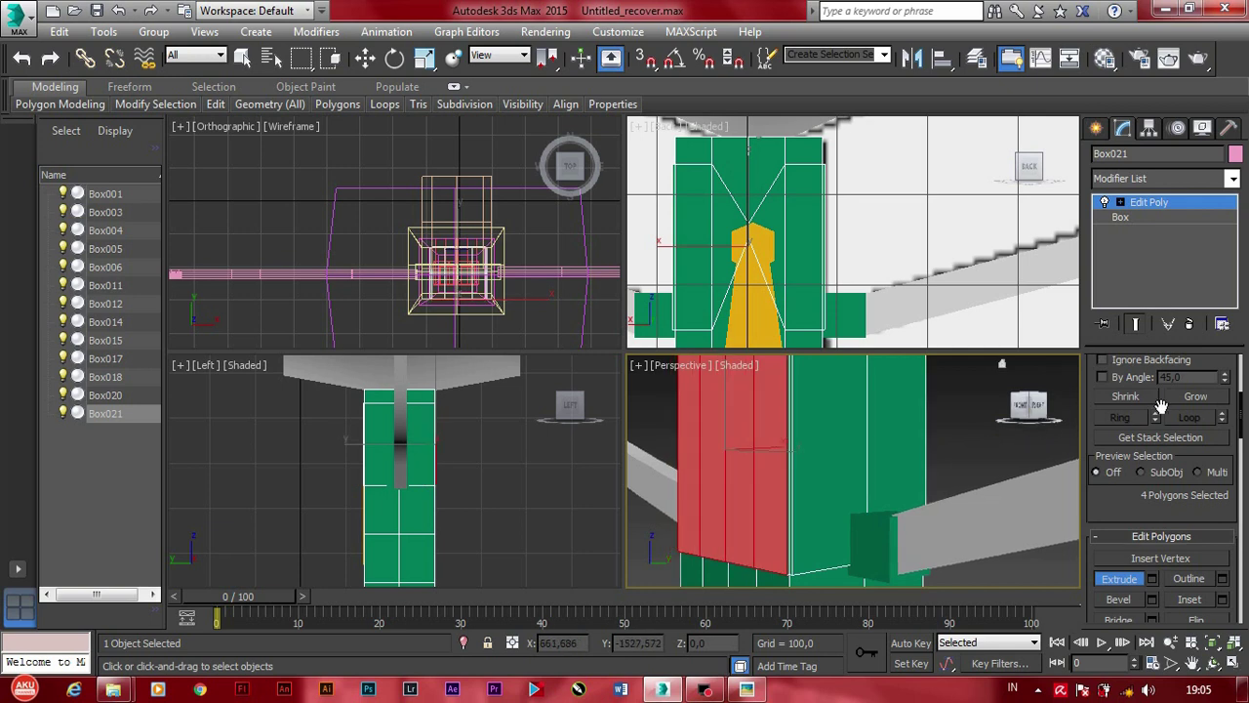
scroll(1132, 410, "up", 2)
Step: Go down to Box021's base Box, accept the topology warning, and reselect the green body
key("w")
scroll(1122, 454, "up", 2)
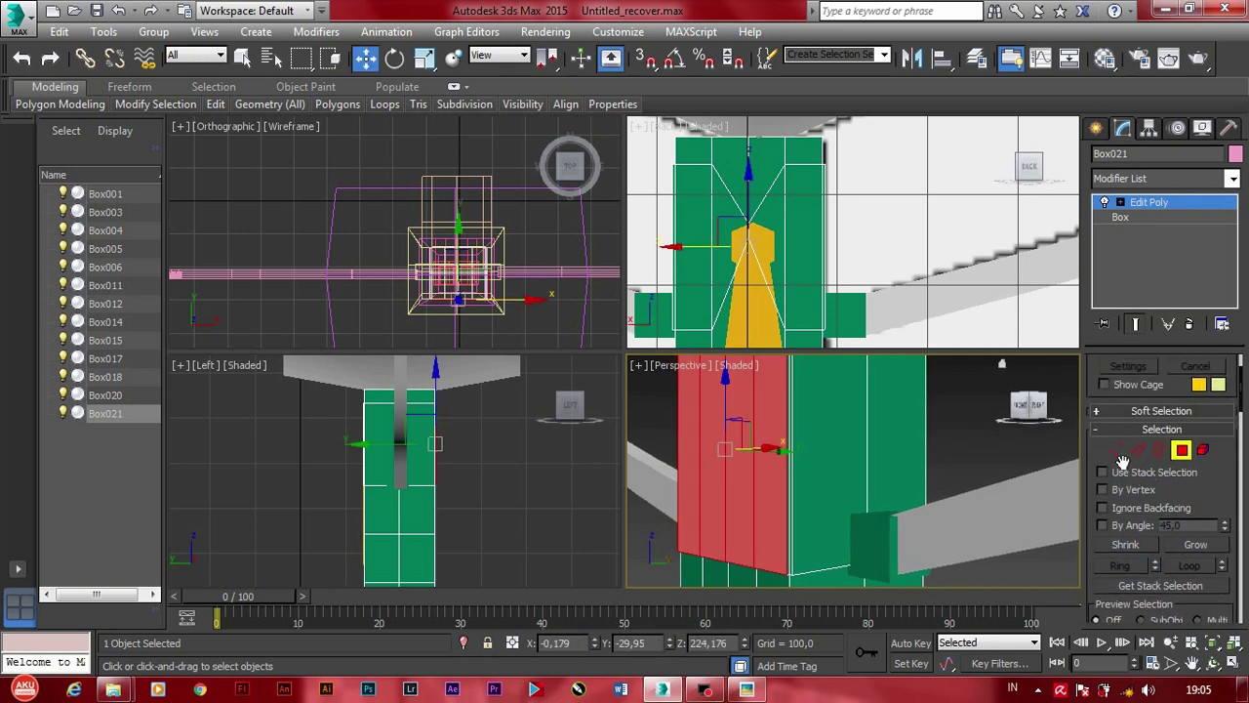
left_click(1118, 452)
left_click(1120, 217)
mouse_move(1029, 404)
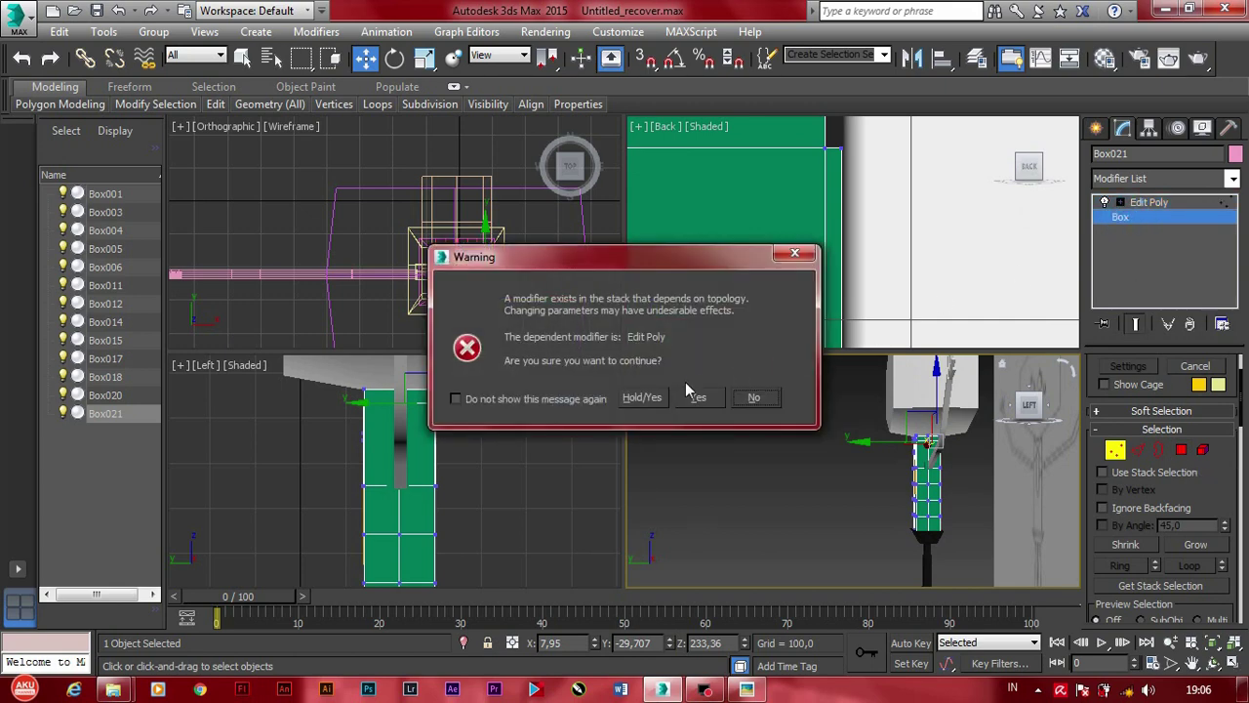
left_click(697, 397)
left_click(839, 480)
scroll(873, 472, "up", 1)
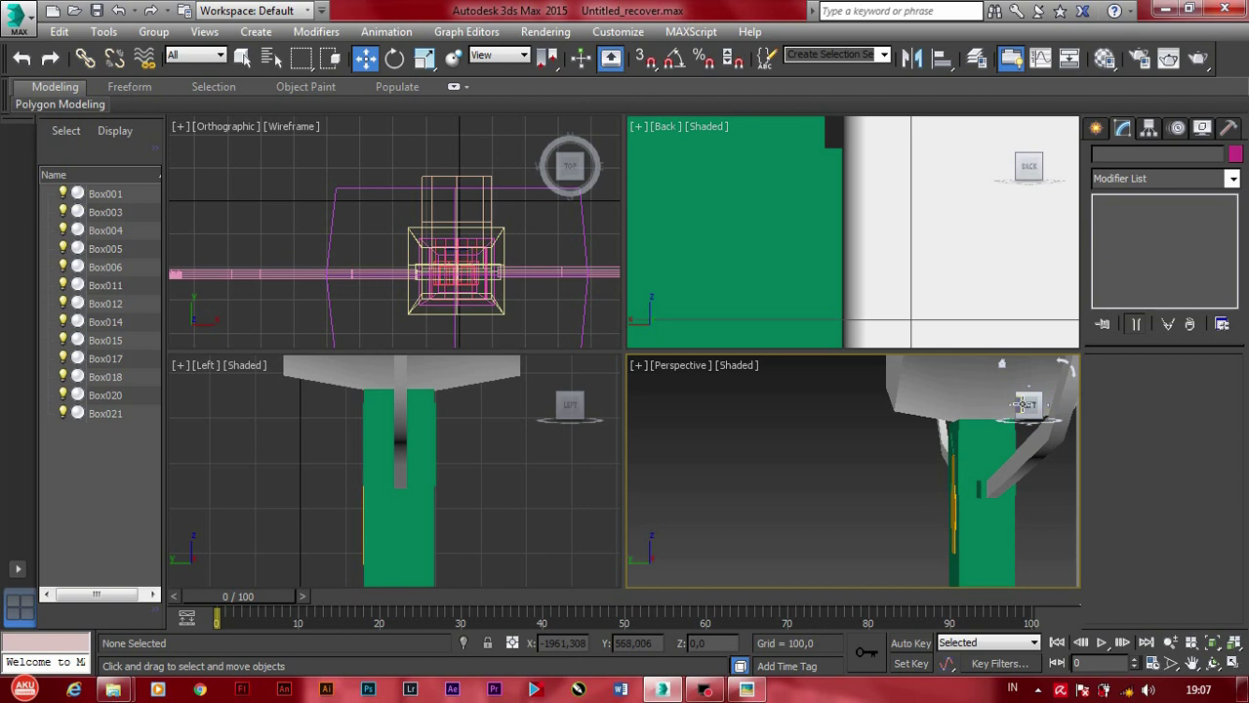
left_click_drag(1008, 404, 1043, 427)
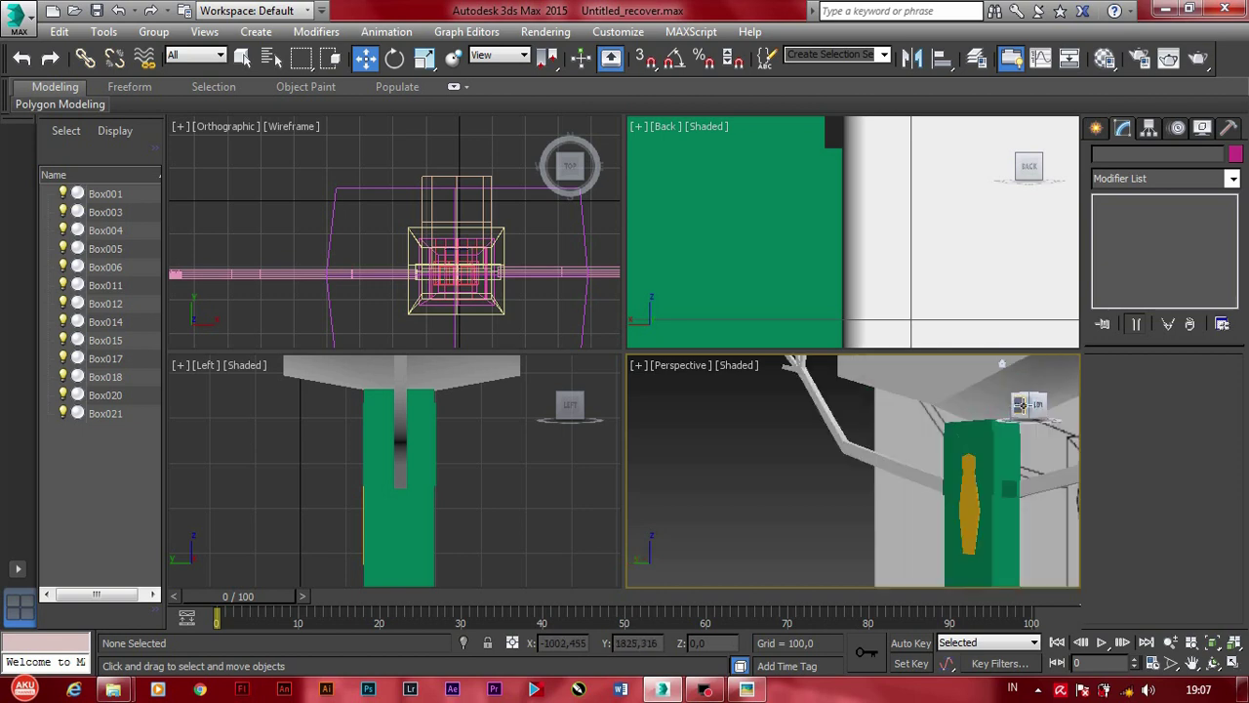
middle_click_drag(997, 472, 923, 482)
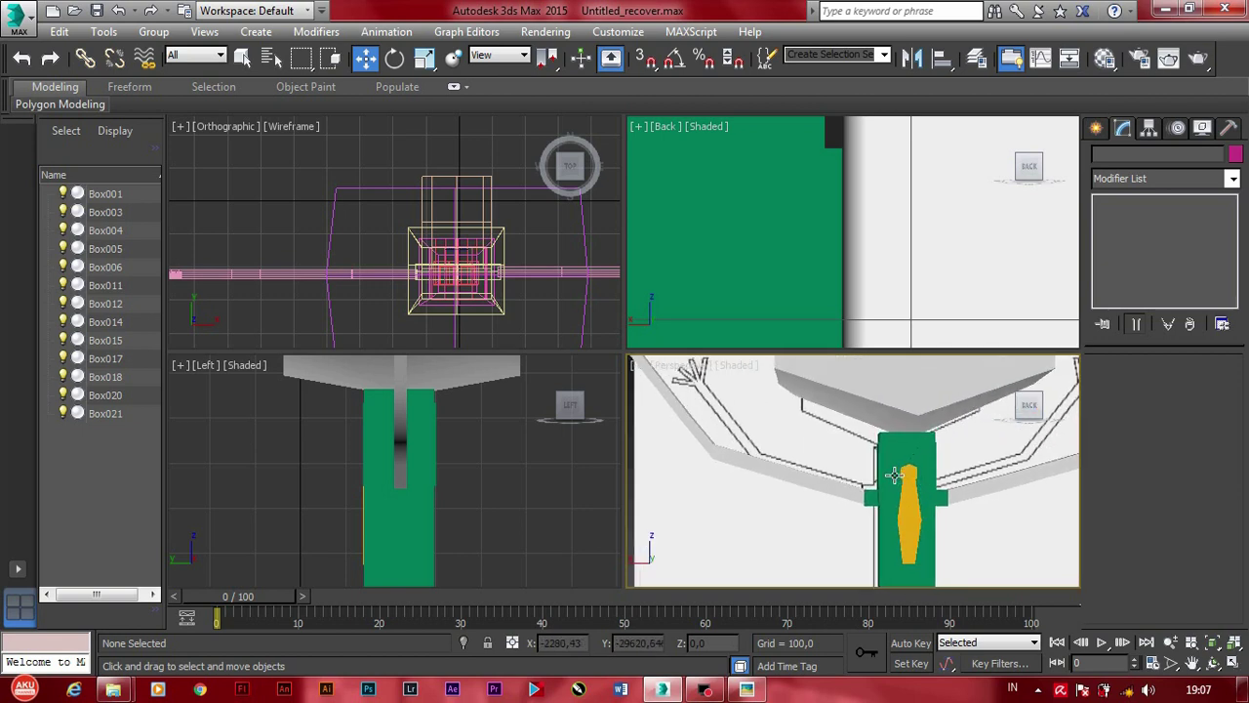
left_click(893, 475)
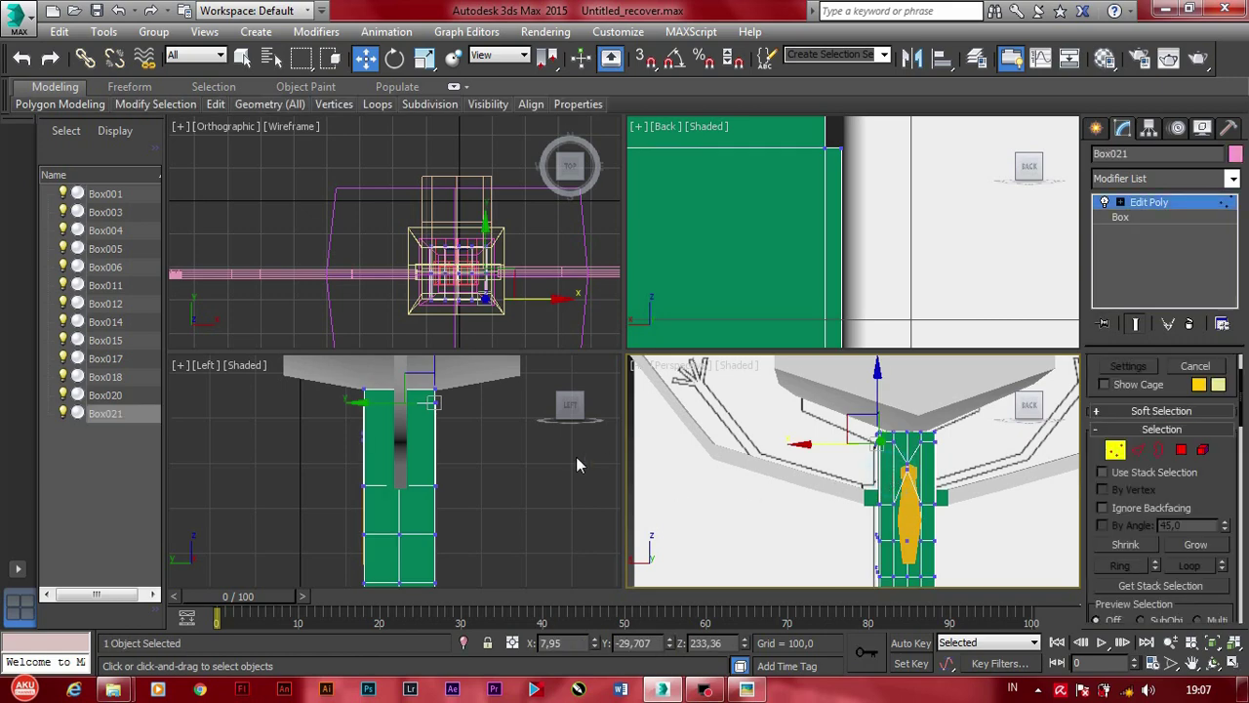
Step: Make a material slot white and drag it onto Box021 with the M Material Editor
middle_click(459, 414)
key("m")
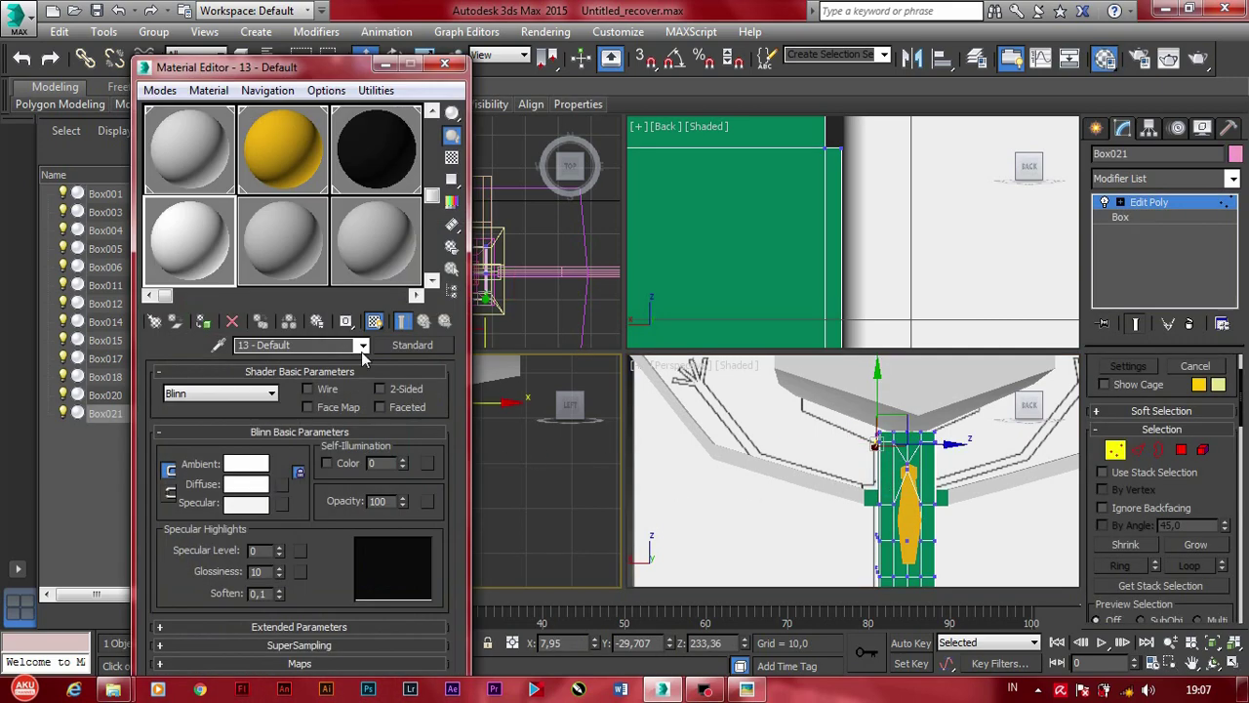
left_click(235, 482)
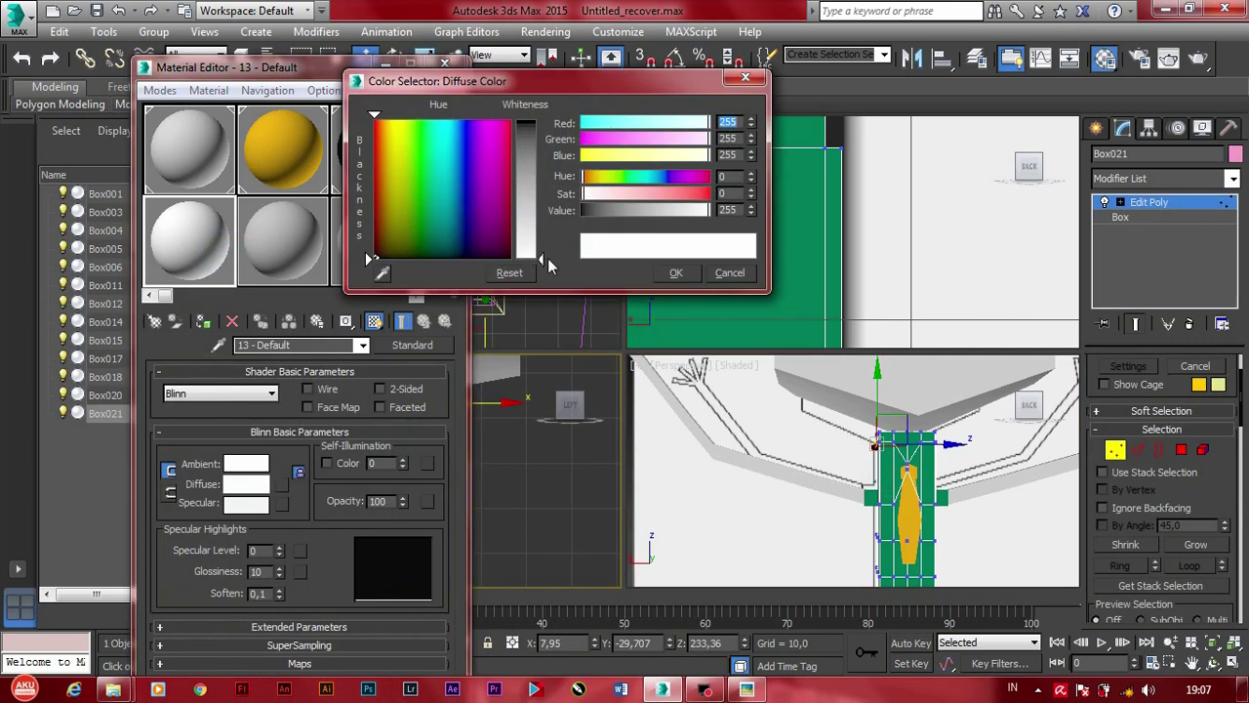
left_click(673, 272)
left_click(211, 240)
left_click_drag(882, 469, 885, 467)
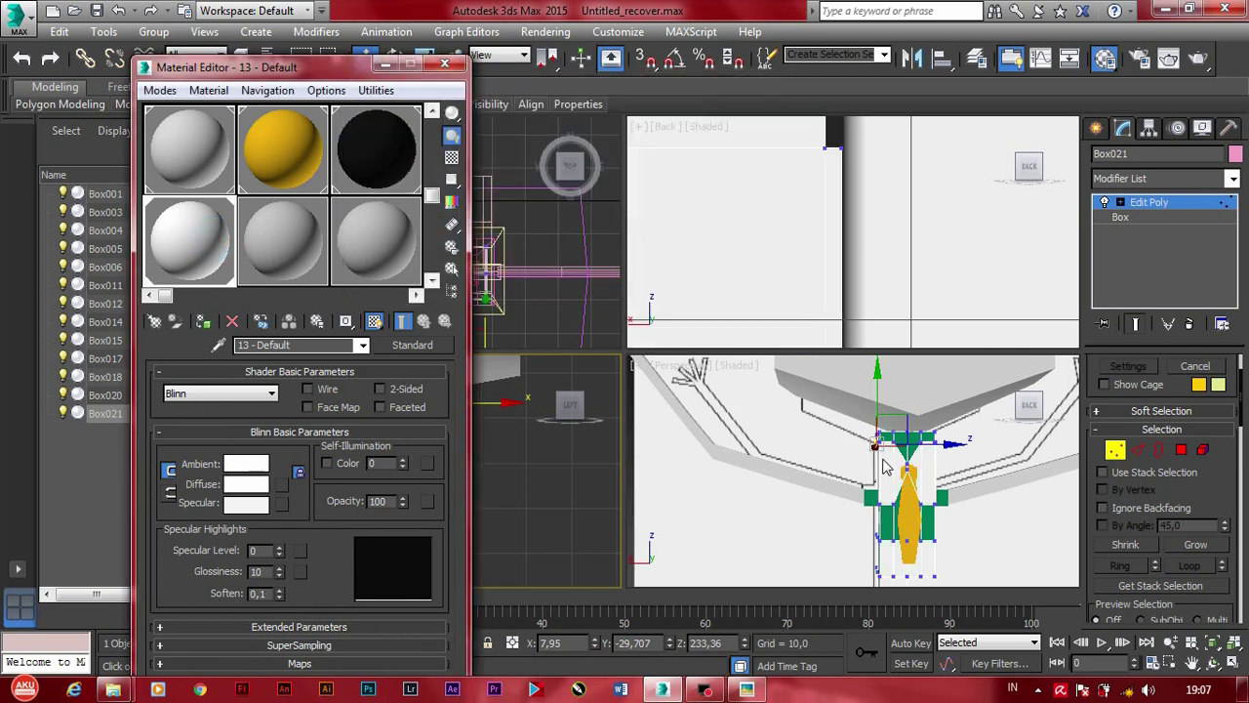
scroll(893, 500, "down", 5)
scroll(913, 527, "up", 3)
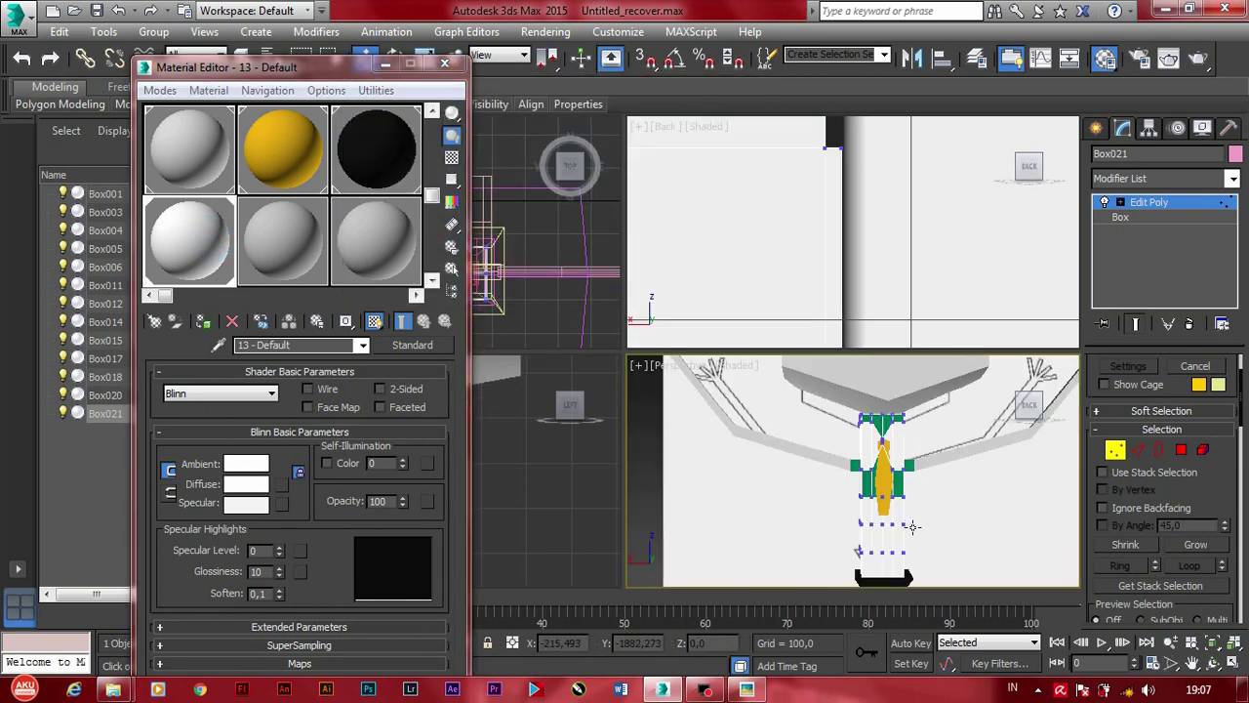
left_click(444, 64)
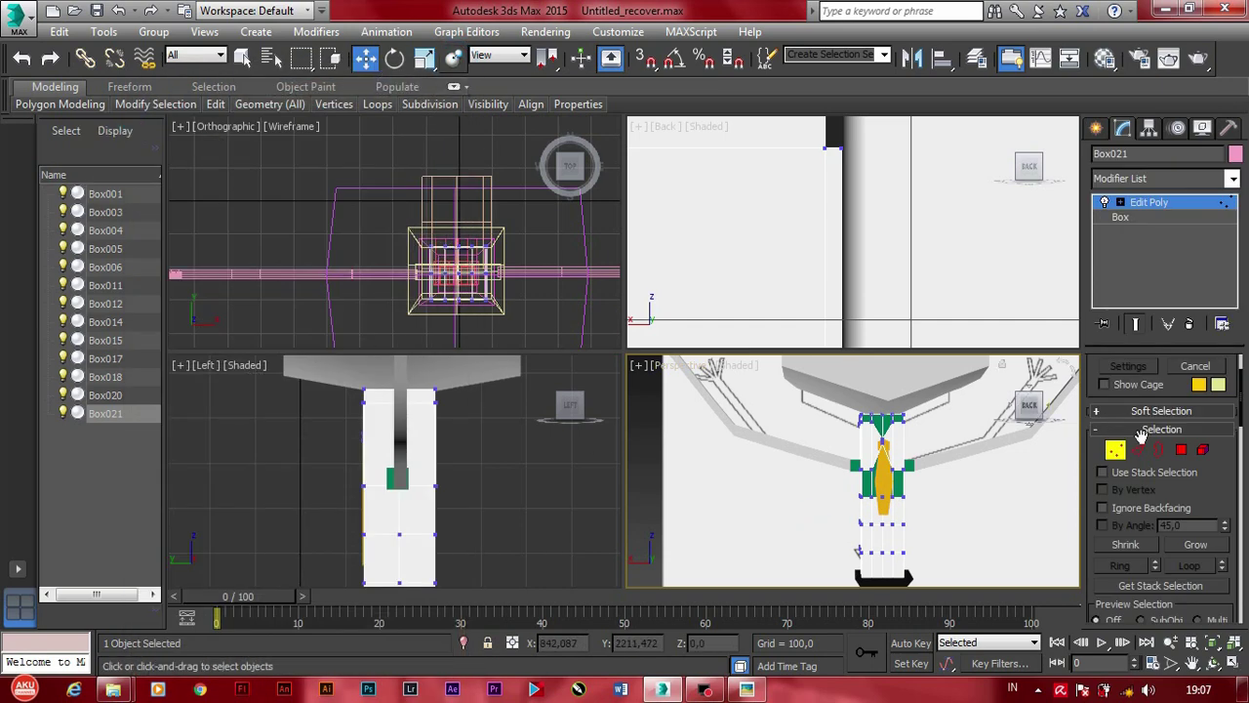
Step: Box-select the lower faces of the body and go down to the base Box level
left_click_drag(832, 486, 958, 586)
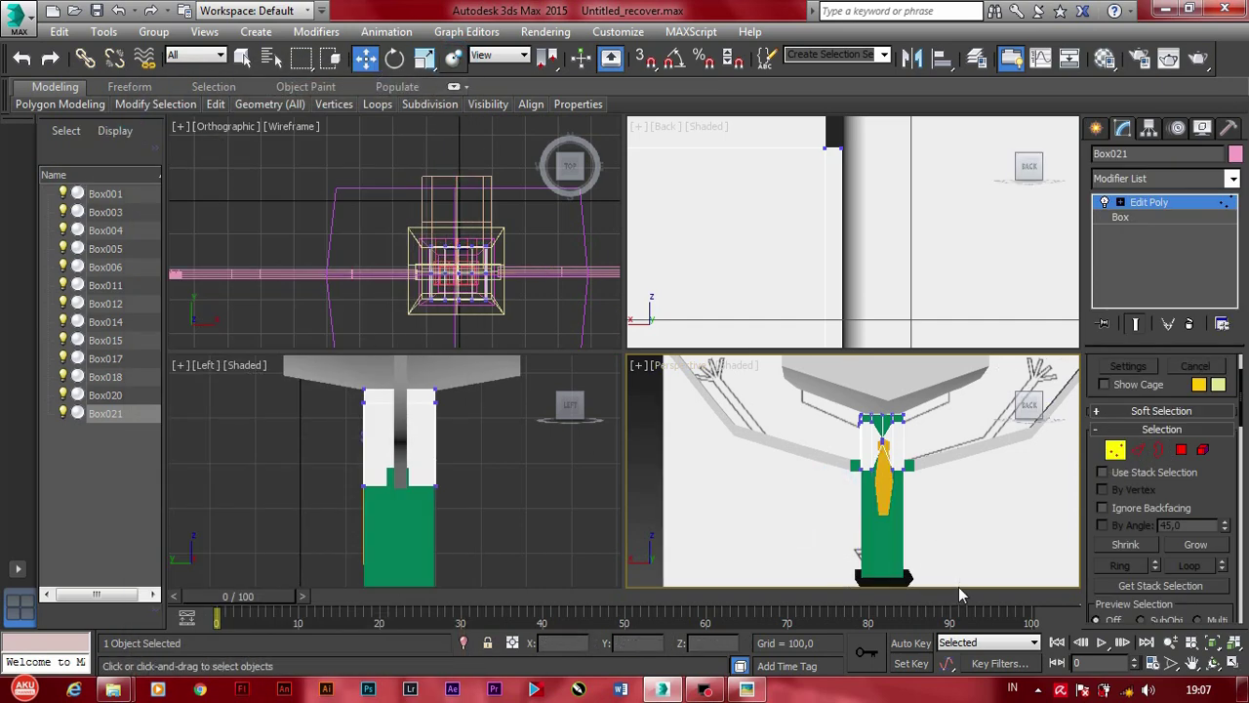
left_click_drag(831, 507, 883, 502)
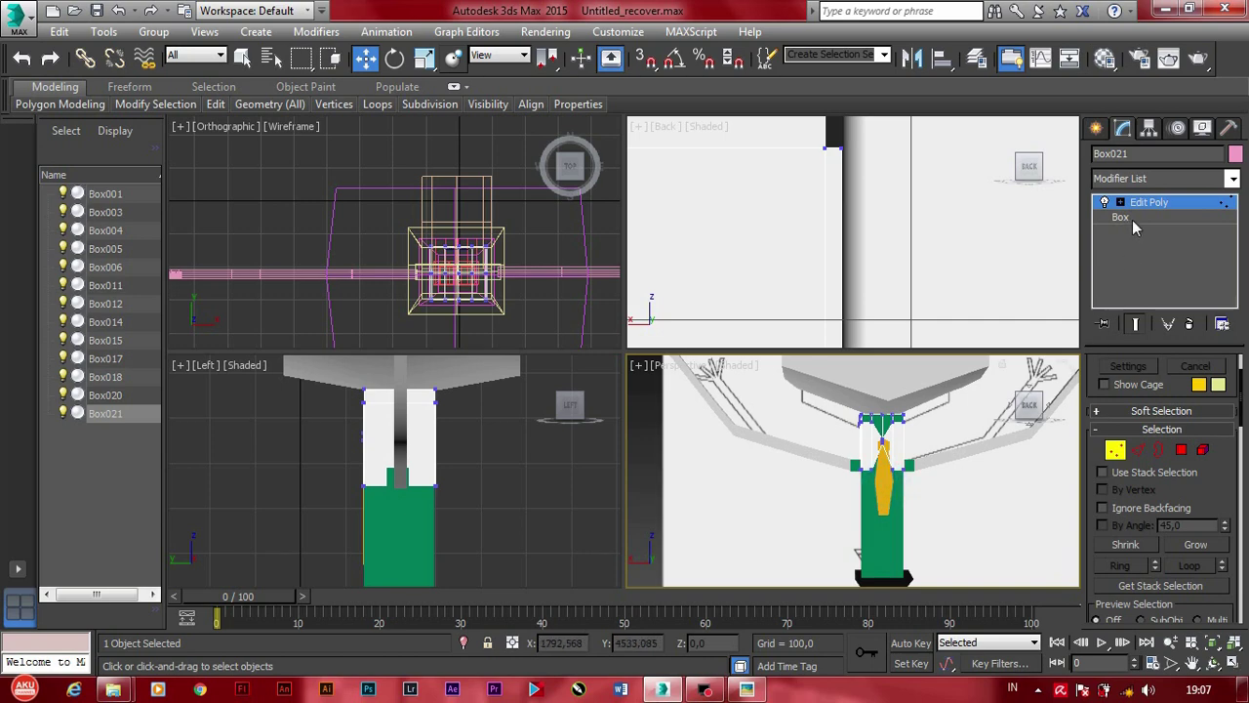
left_click(1120, 216)
Step: Dismiss the warning, select Box020, and undo an accidental nudge along X
key("Return")
left_click(105, 395)
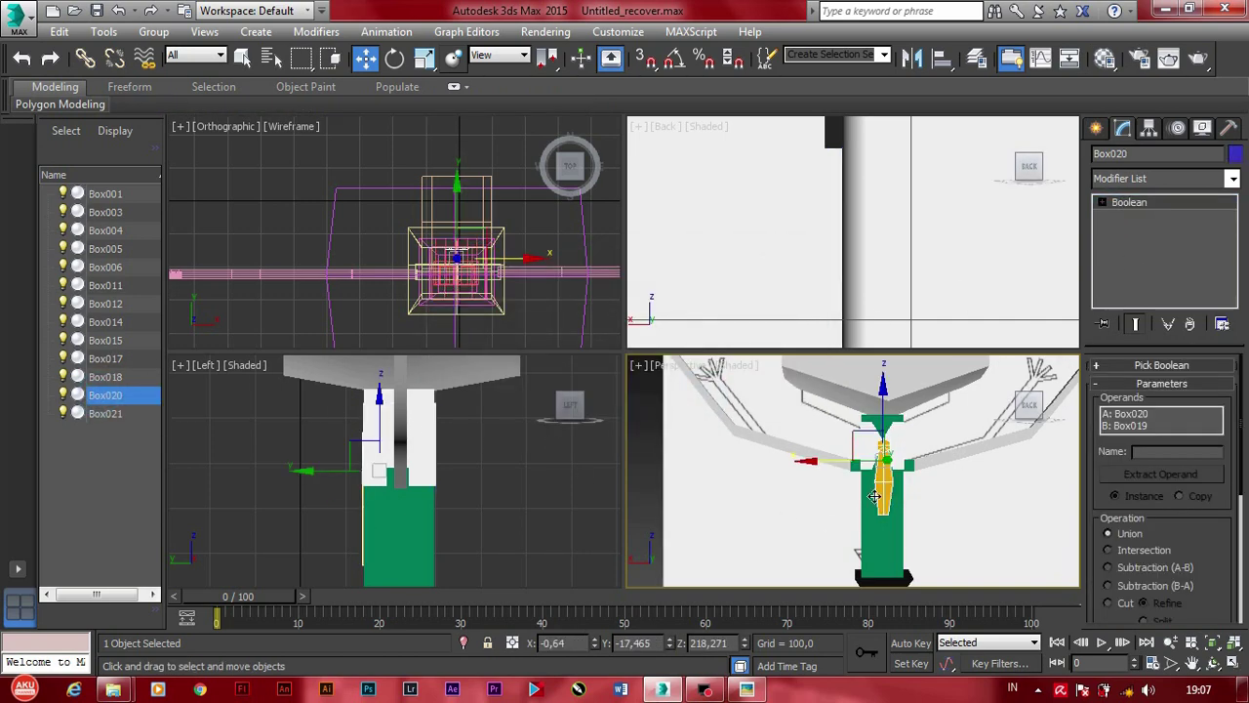
left_click(1030, 405)
scroll(871, 497, "up", 2)
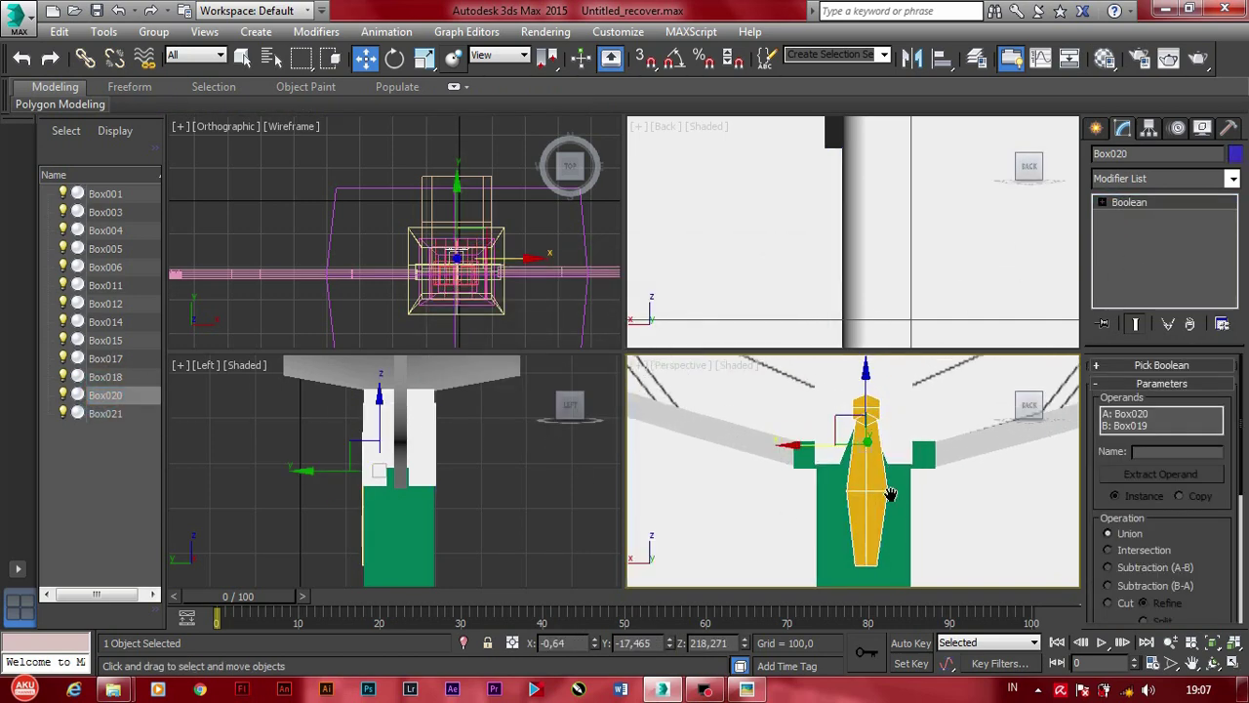
scroll(871, 497, "up", 2)
scroll(870, 497, "down", 2)
scroll(870, 497, "up", 2)
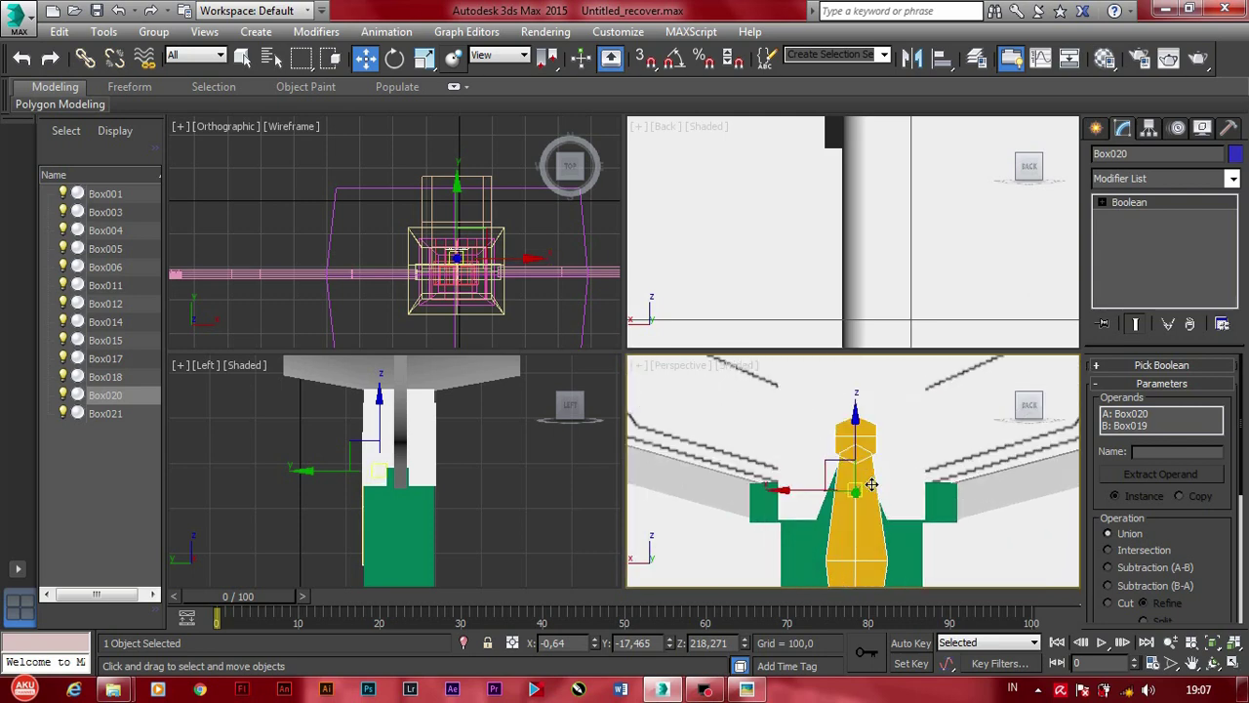
scroll(871, 497, "down", 2)
left_click_drag(823, 488, 815, 489)
key("ctrl+z")
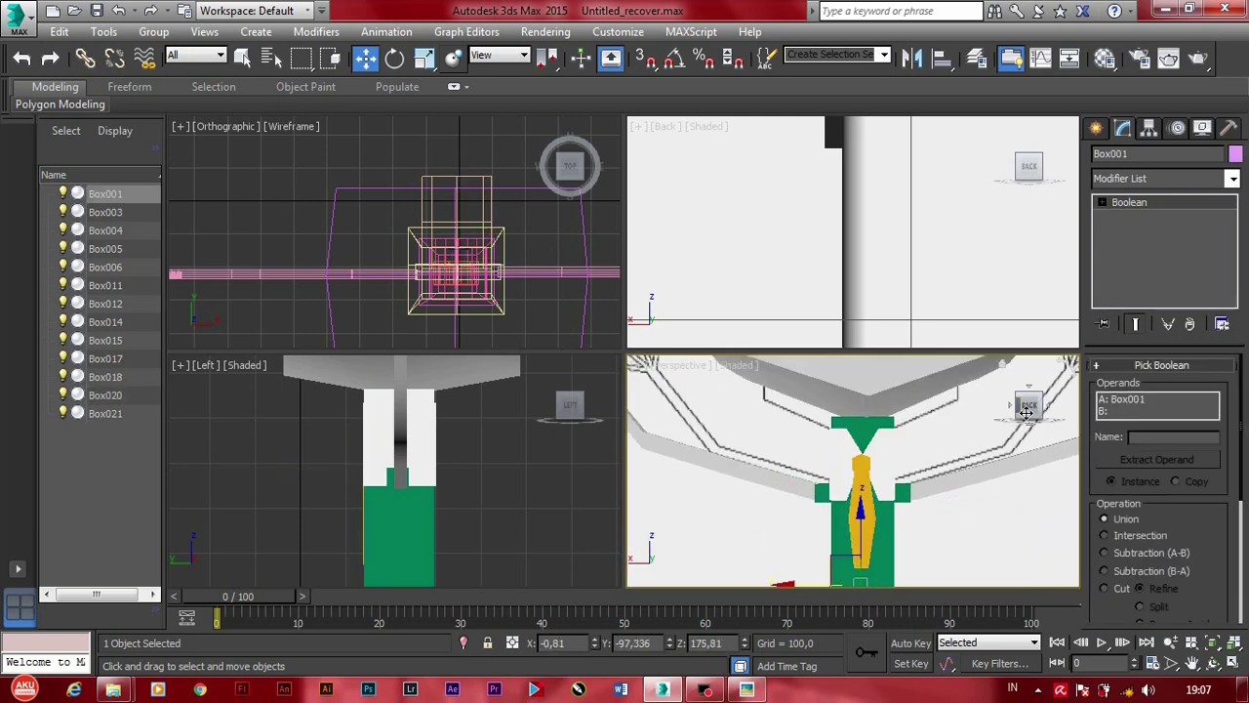
Step: Select Box021's T-shaped top faces, then return to its base Box and dismiss the warning
left_click(890, 427)
scroll(864, 437, "up", 2)
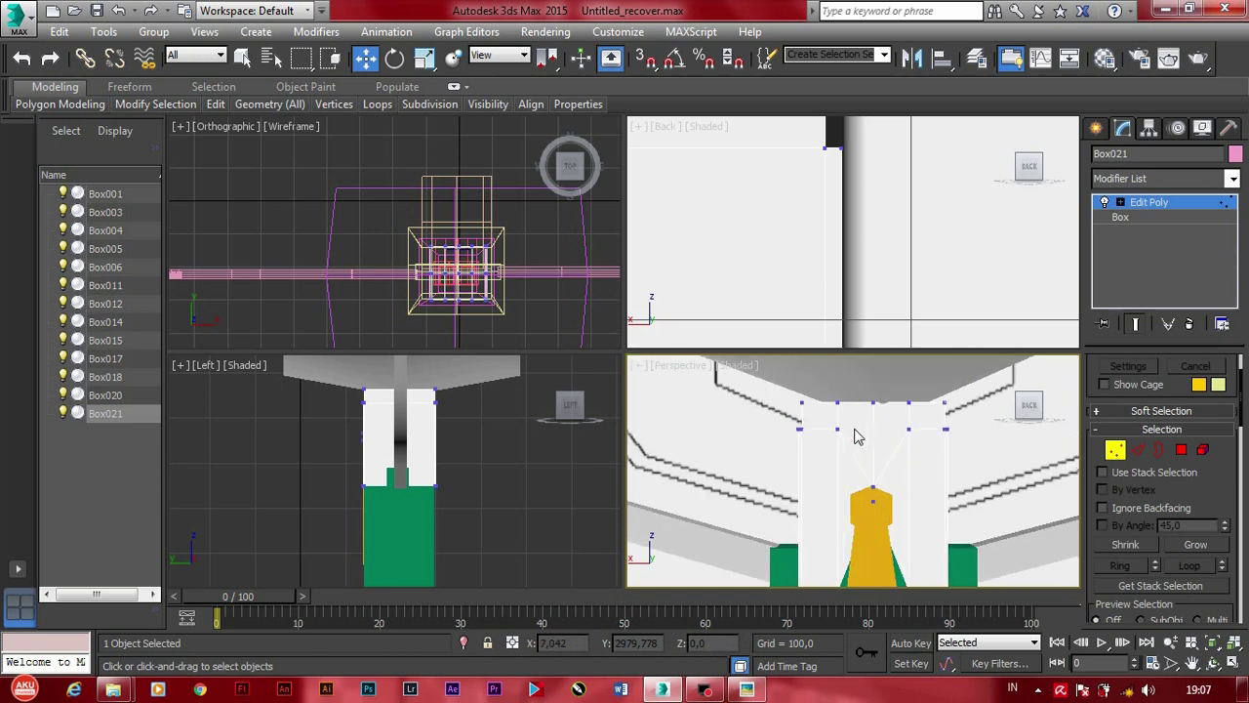
scroll(864, 439, "up", 2)
scroll(865, 444, "up", 2)
scroll(865, 449, "up", 2)
scroll(865, 449, "down", 5)
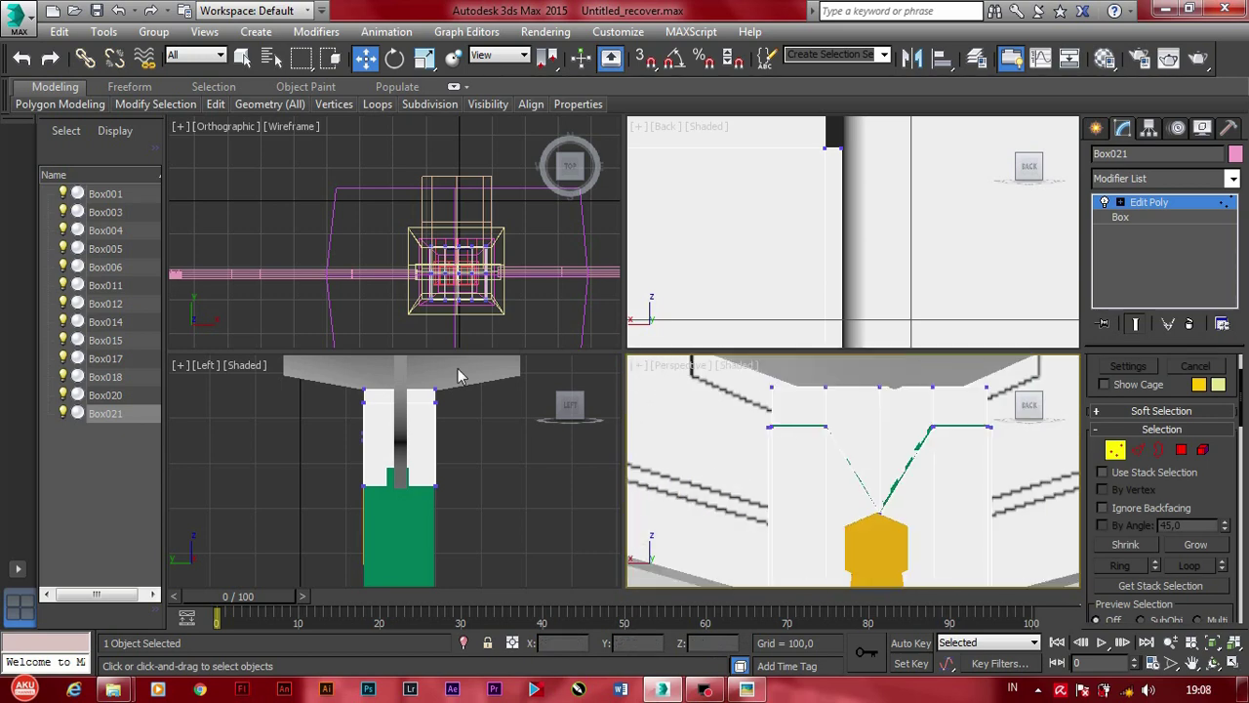
mouse_move(863, 385)
left_mouse_down()
mouse_move(1011, 416)
mouse_move(986, 434)
mouse_move(1025, 420)
left_mouse_up()
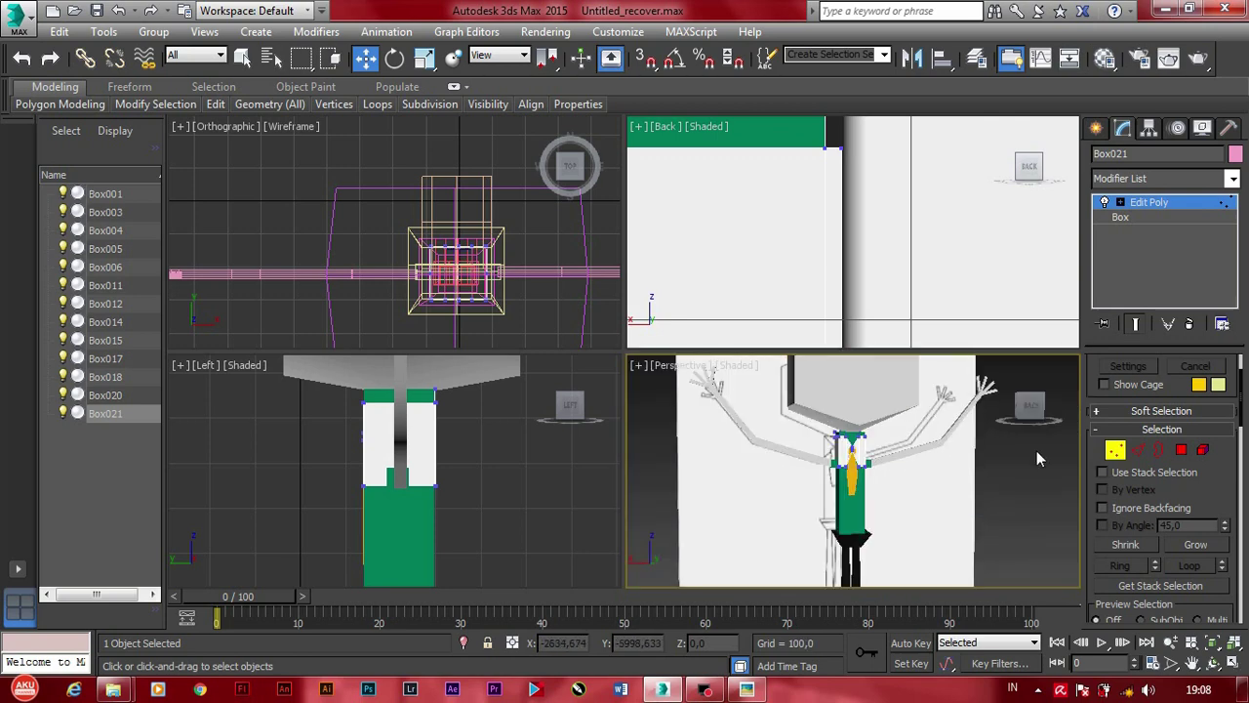
scroll(898, 446, "up", 4)
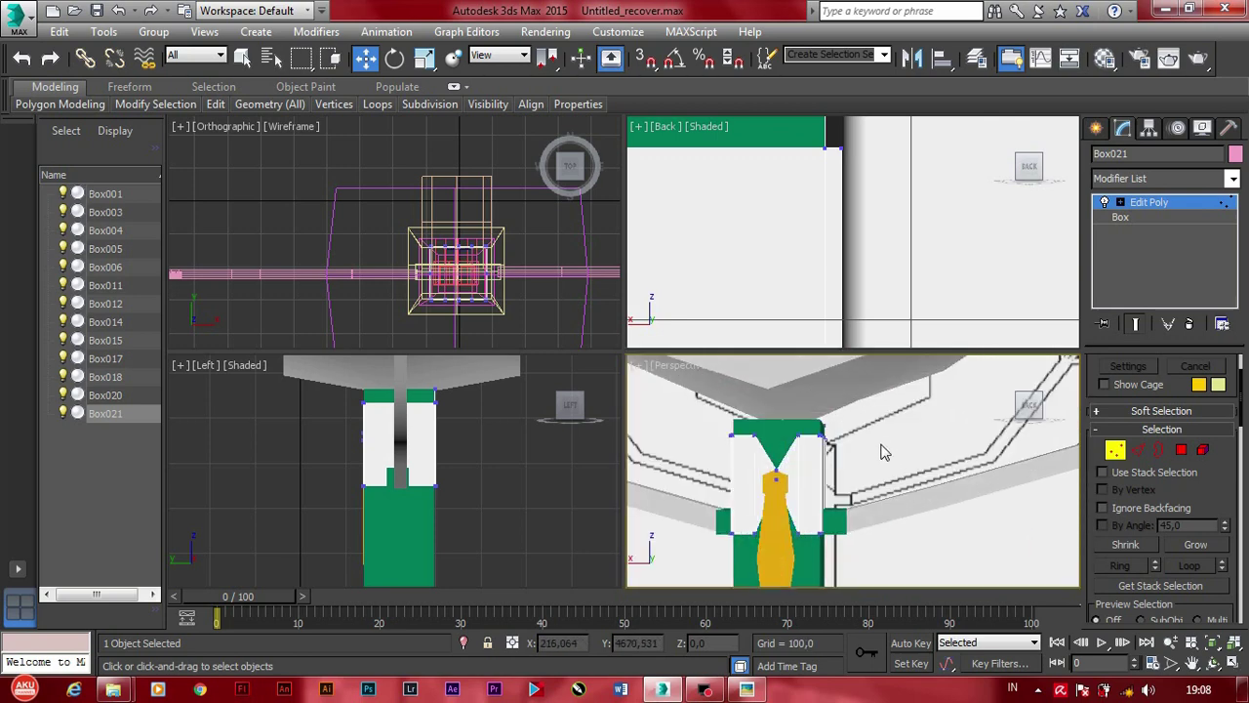
scroll(778, 446, "up", 3)
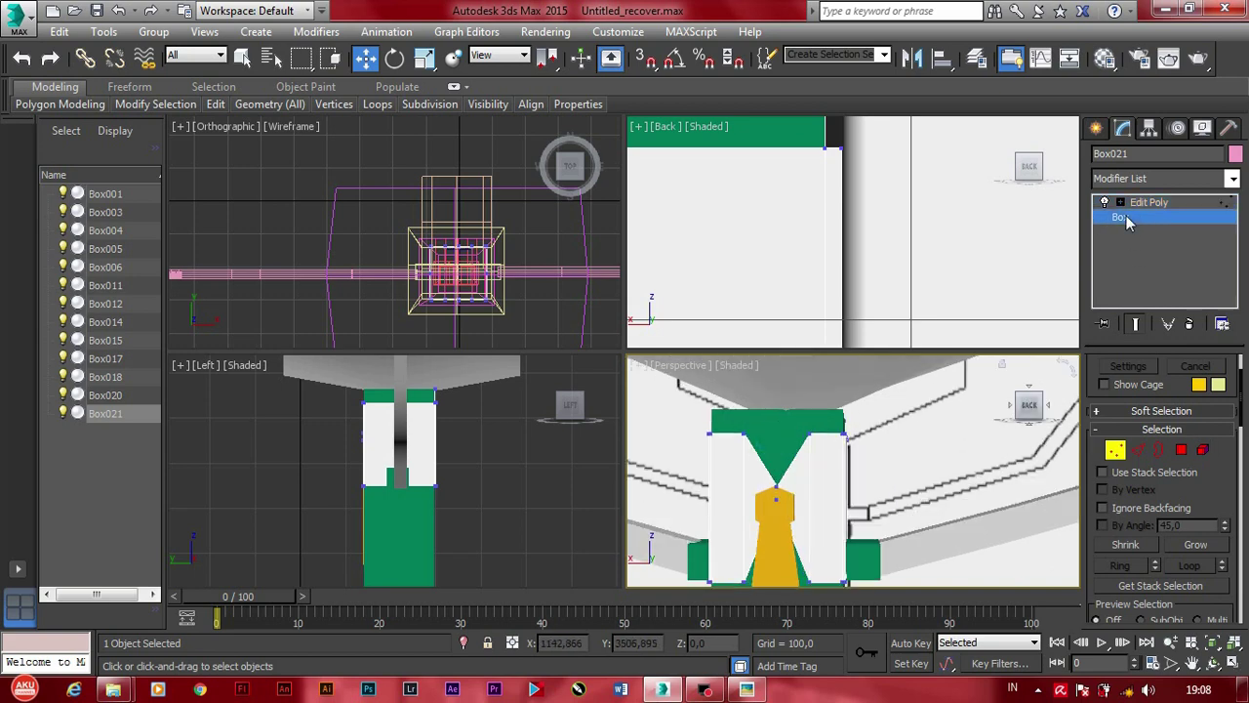
left_click(1122, 216)
left_click(699, 397)
Step: Clone Box004 as a copy named Box022
right_click(776, 423)
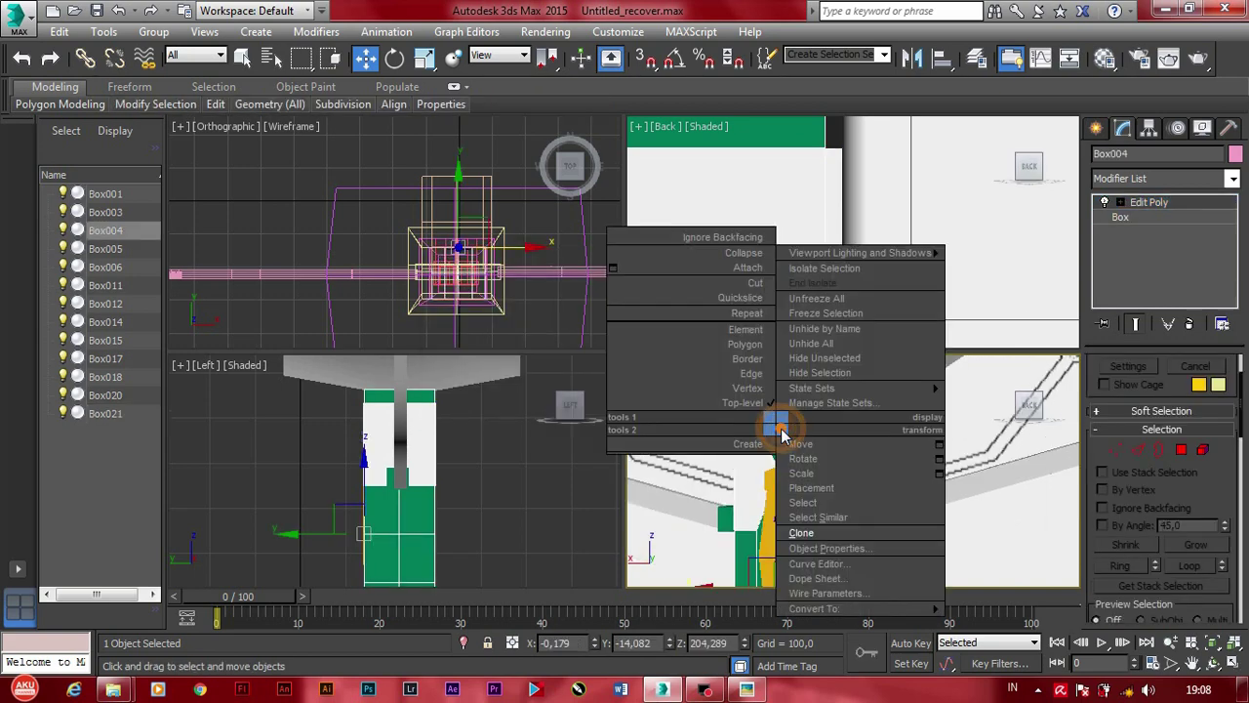
left_click(810, 535)
left_click(575, 414)
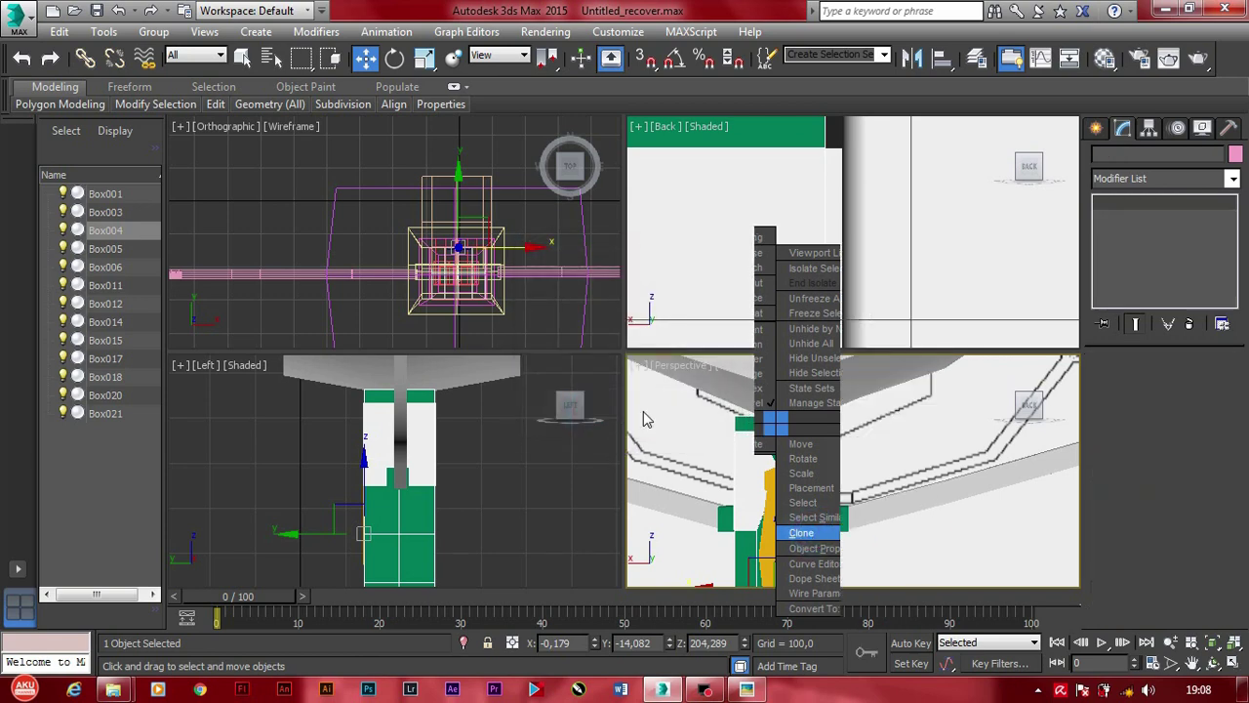
Step: Apply the first white material slot to the collar with the Material Editor
right_click(266, 456)
key("m")
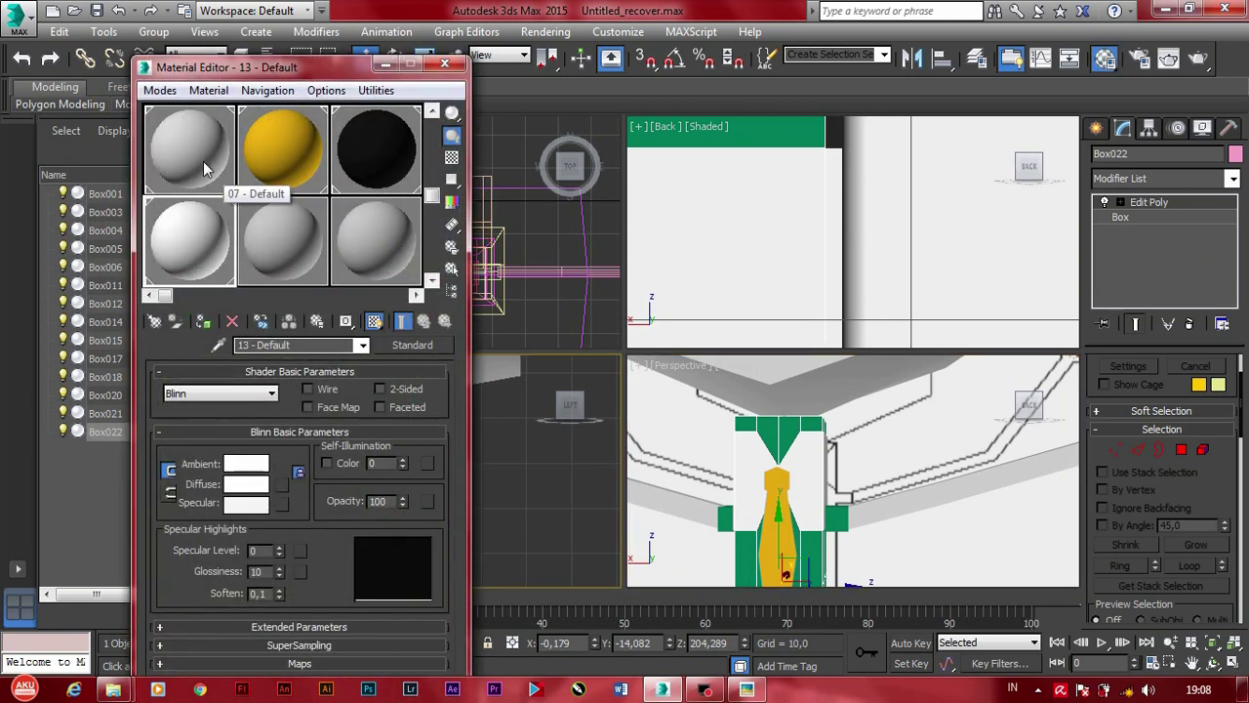
mouse_move(203, 161)
left_mouse_down()
mouse_move(752, 424)
mouse_move(774, 422)
left_mouse_up()
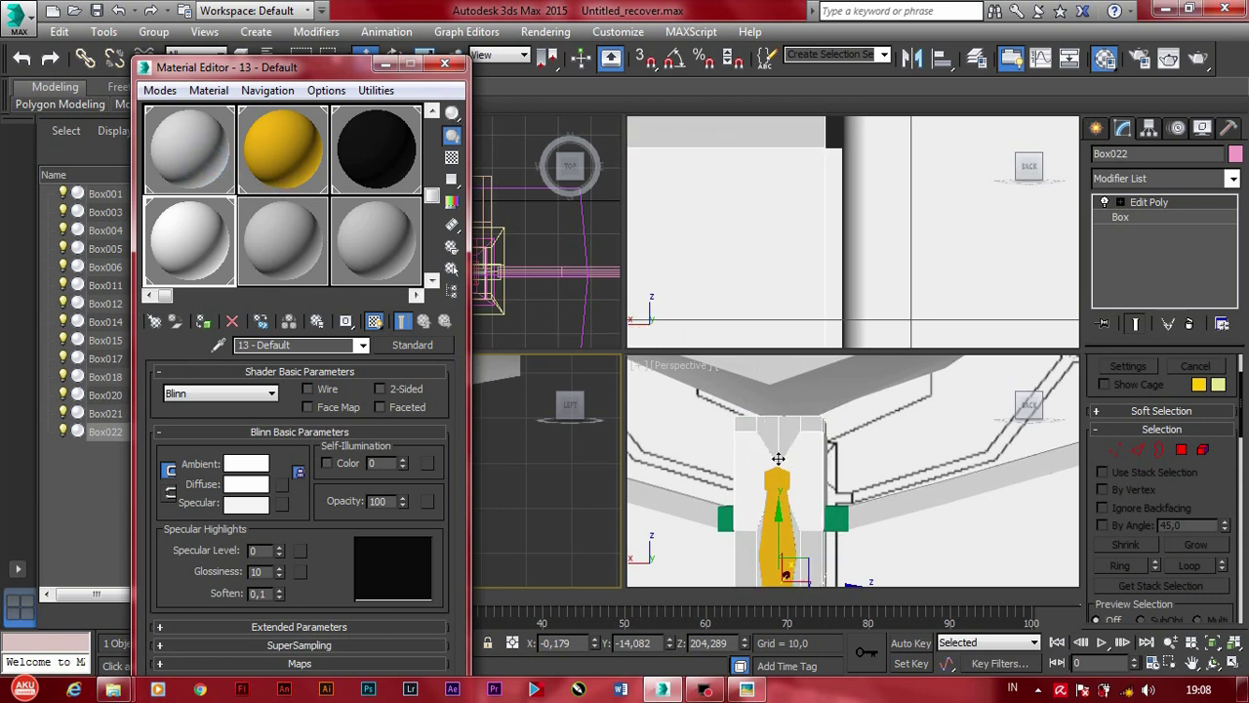
left_click(444, 65)
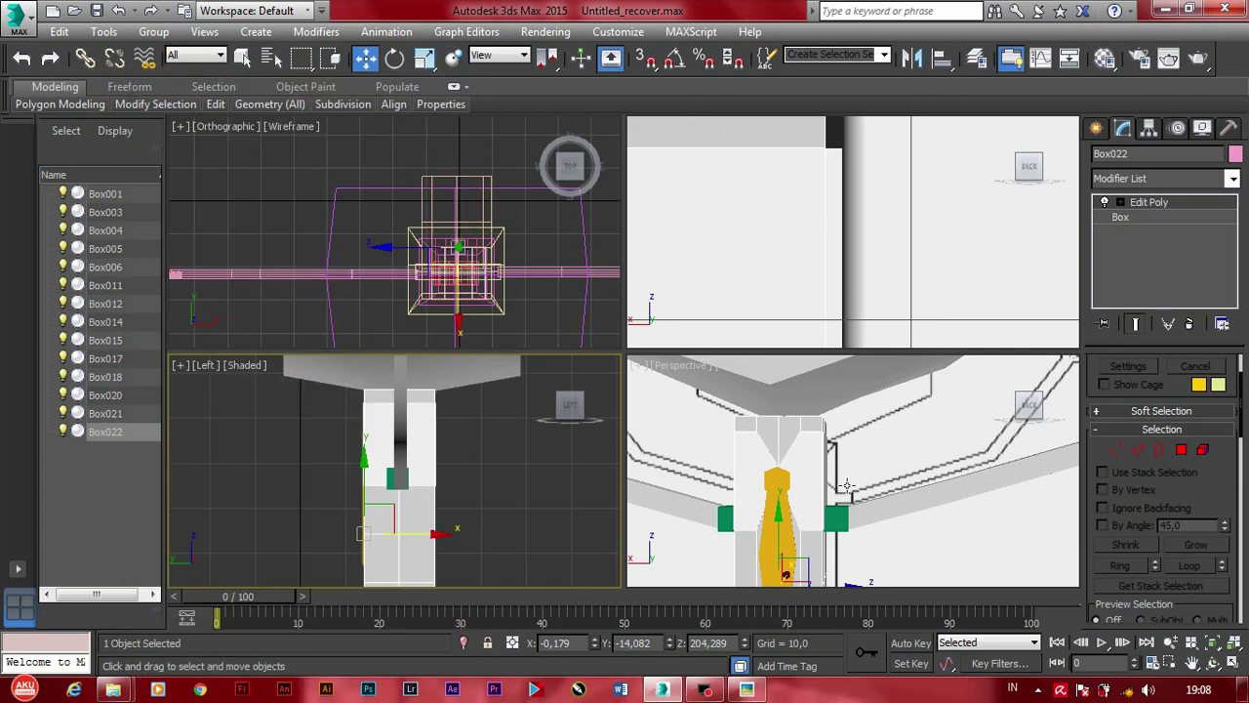
scroll(844, 483, "up", 5)
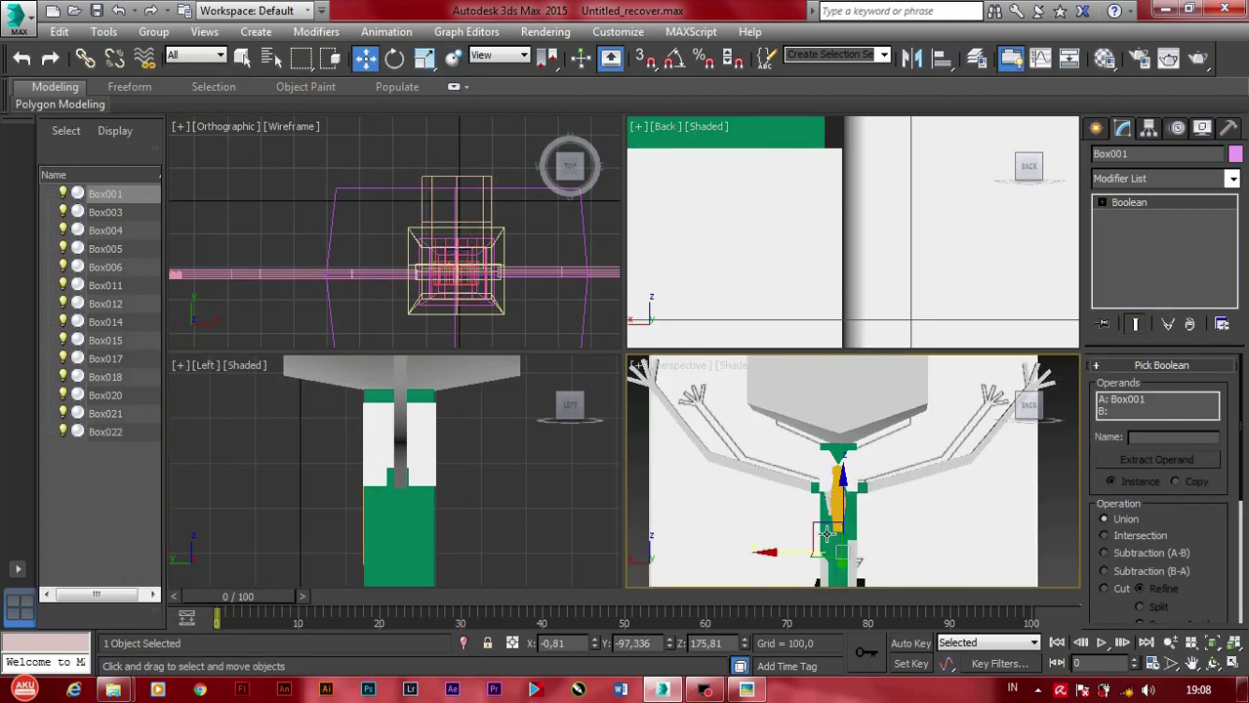
Step: Select Box022, enter its vertex mode and check its base box dimensions
left_click(832, 447)
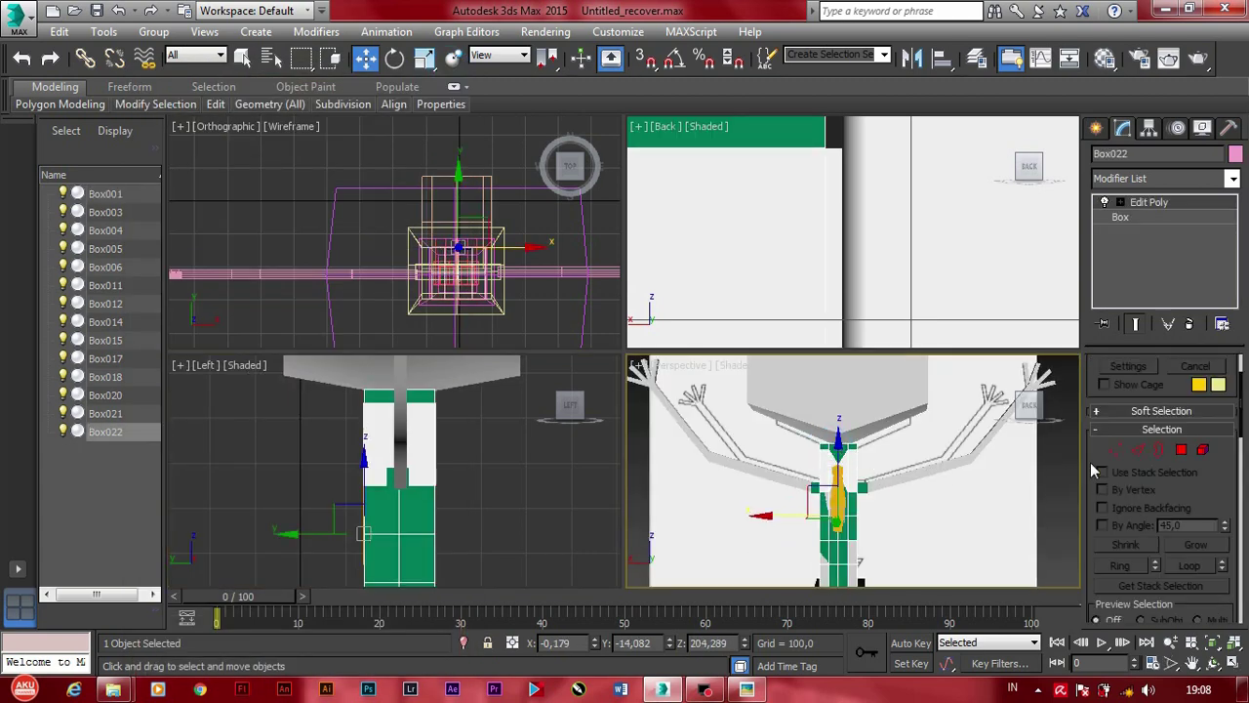
left_click(1114, 452)
middle_click_drag(929, 538, 839, 468, "alt")
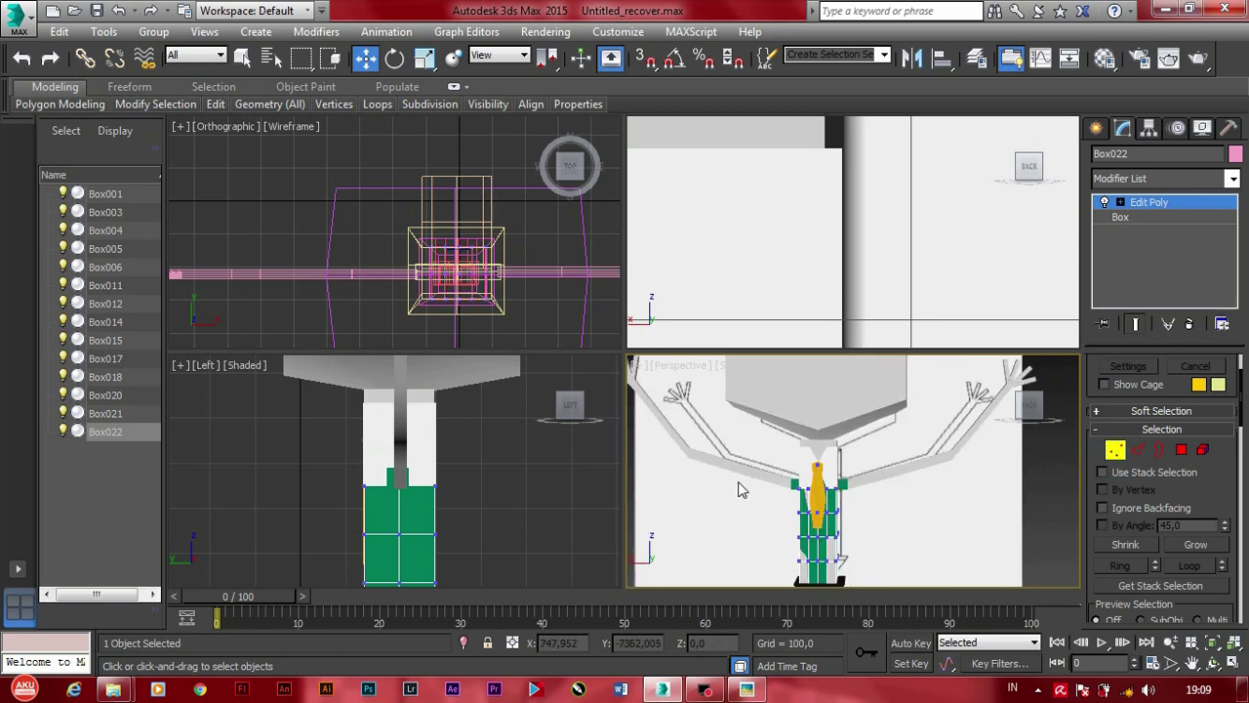
left_click(1122, 217)
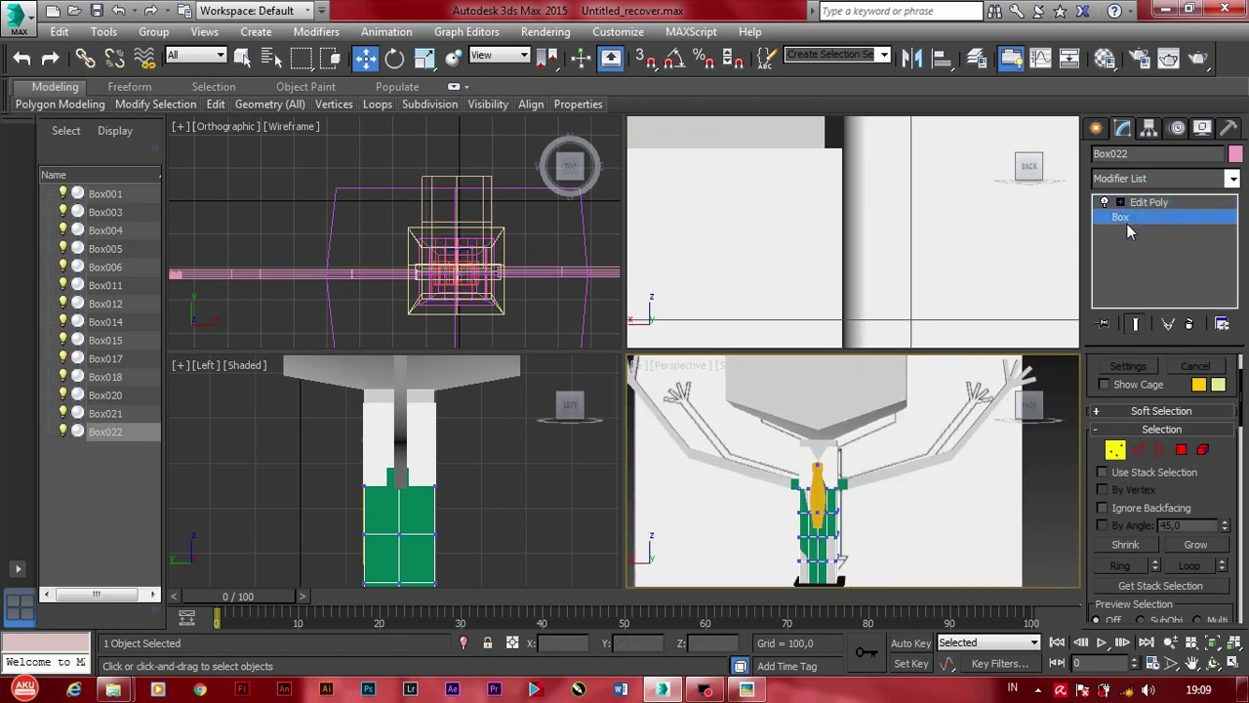
left_click(695, 400)
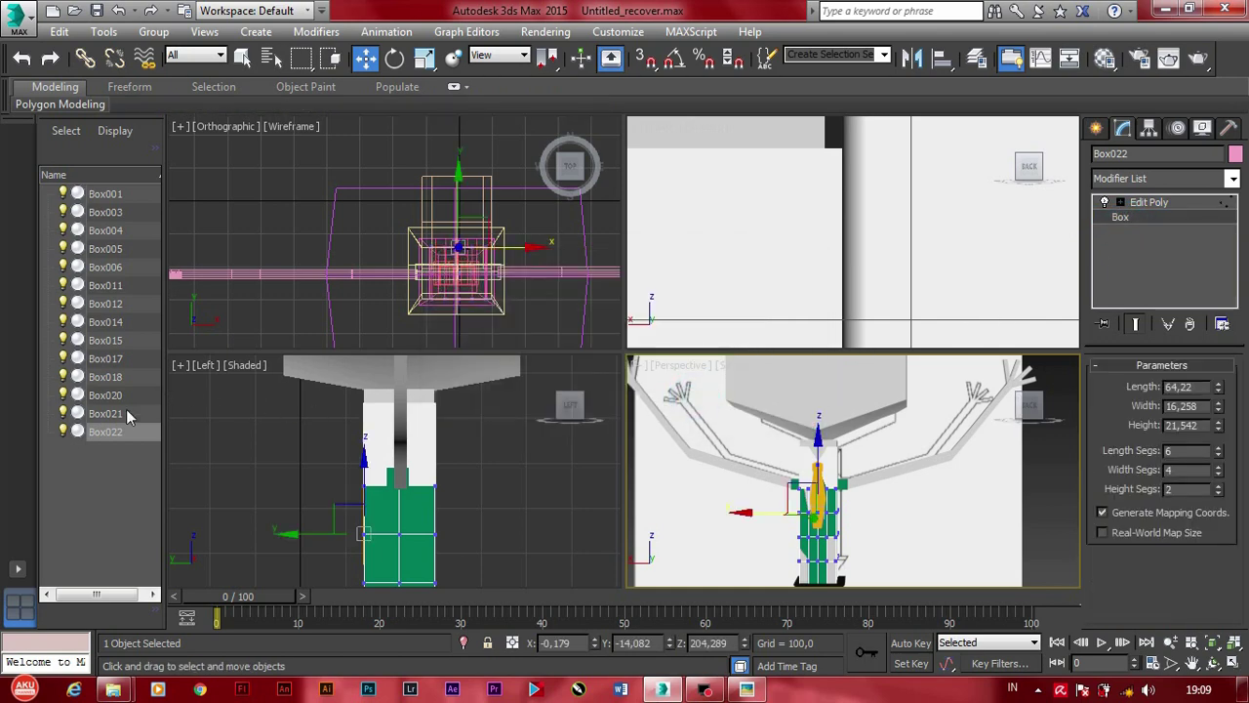
Step: Select Box004 and delete its lower vertices, leaving only the upper part
left_click(105, 358)
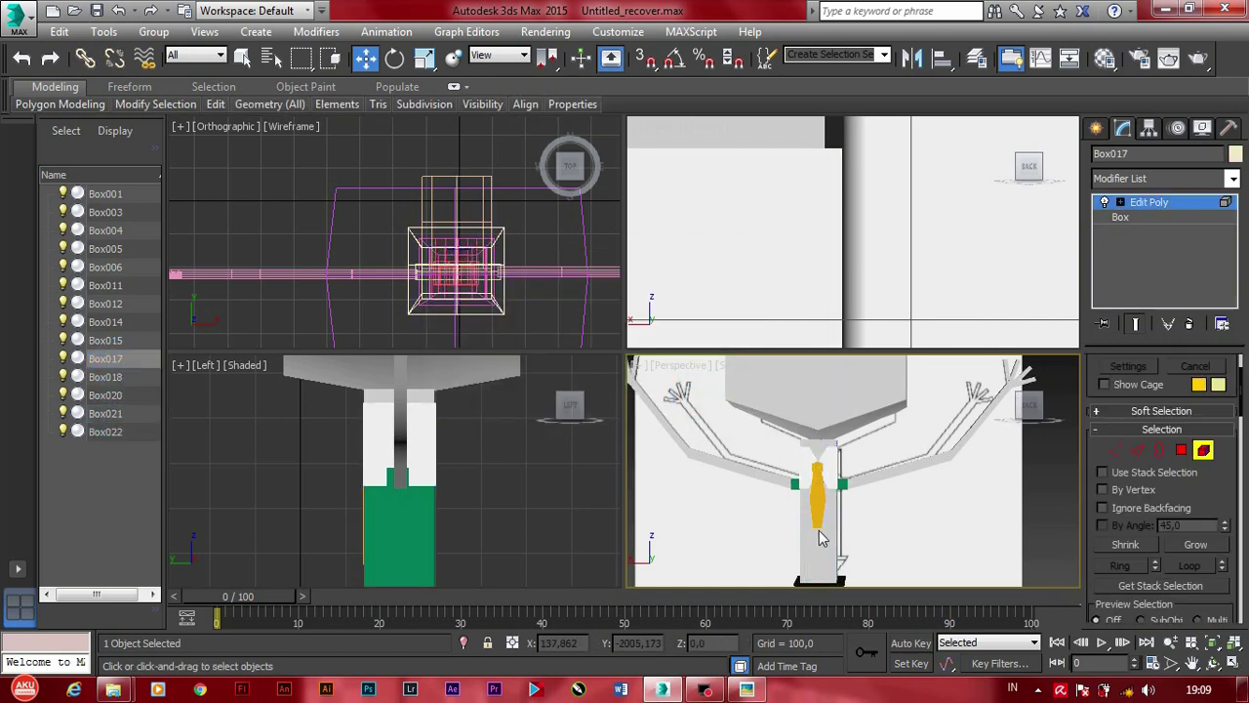
left_click(106, 230)
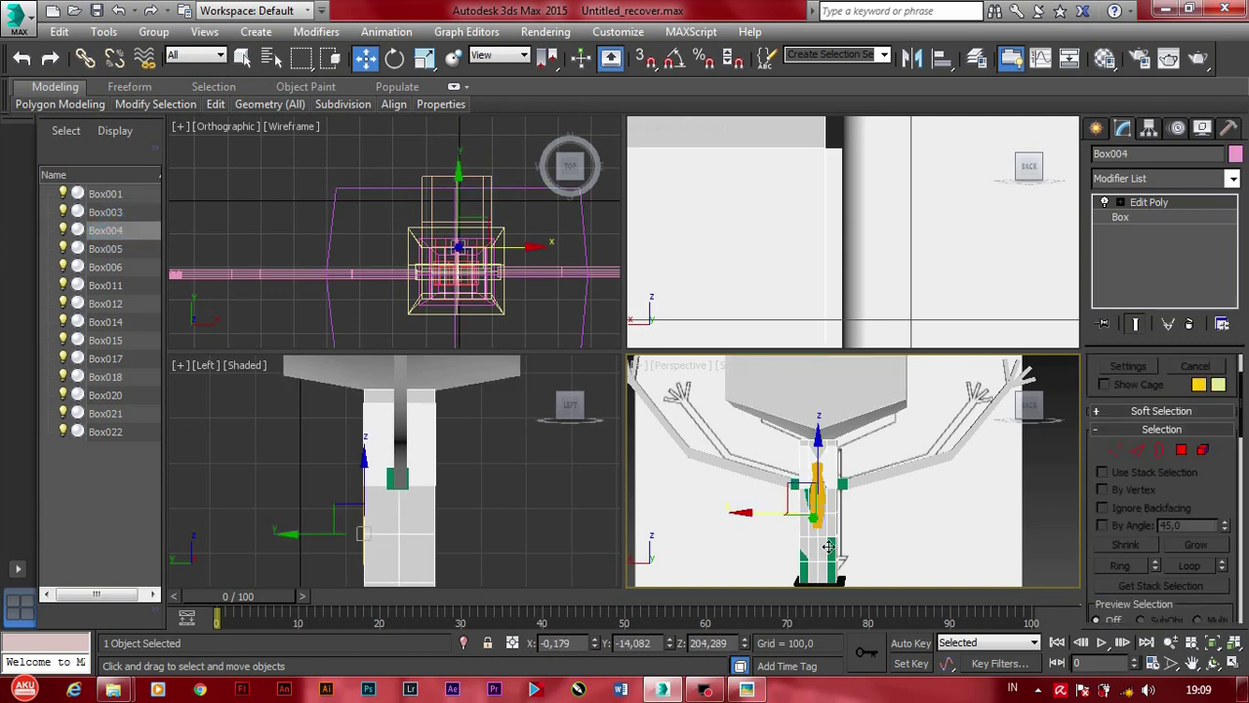
left_click(1114, 450)
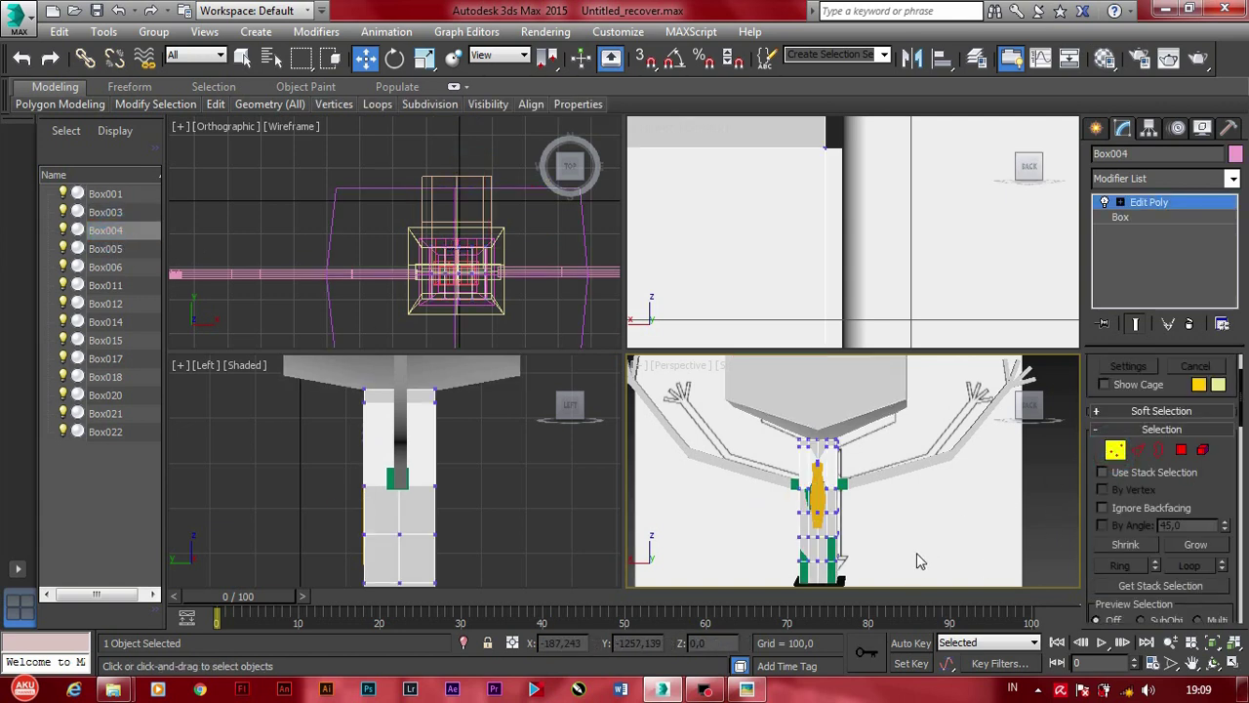
middle_click_drag(916, 553, 921, 502)
mouse_move(867, 532)
left_mouse_down()
mouse_move(755, 456)
mouse_move(754, 421)
left_mouse_up()
key("Delete")
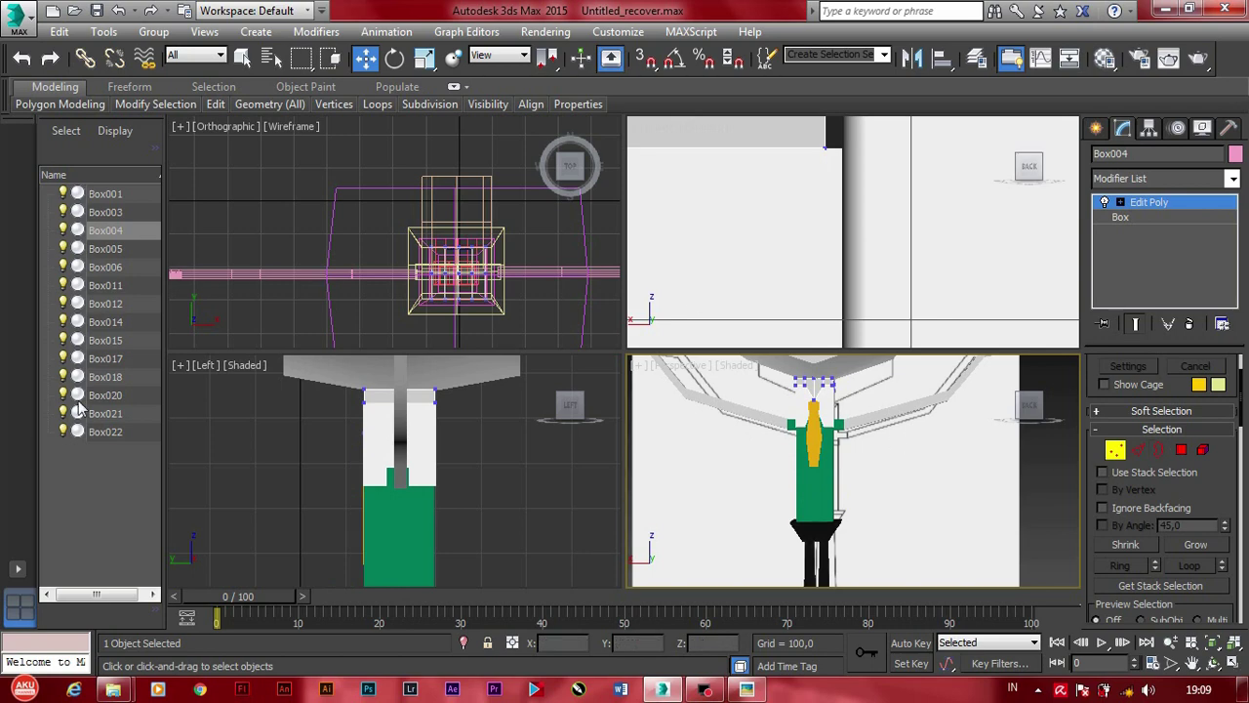
Step: Select Box022 and set the top-right viewport to Front, zoomed in on the torso
left_click(105, 431)
middle_click_drag(883, 510, 867, 478, "alt")
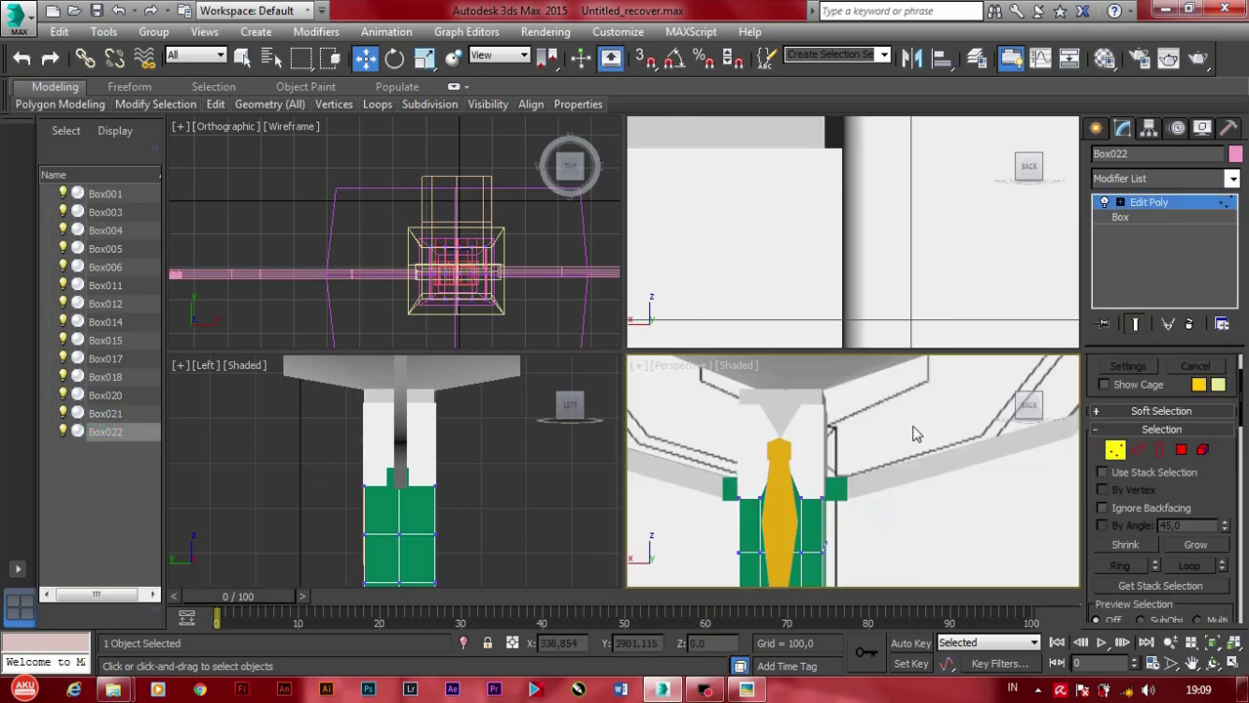
left_click_drag(1035, 176, 1050, 174)
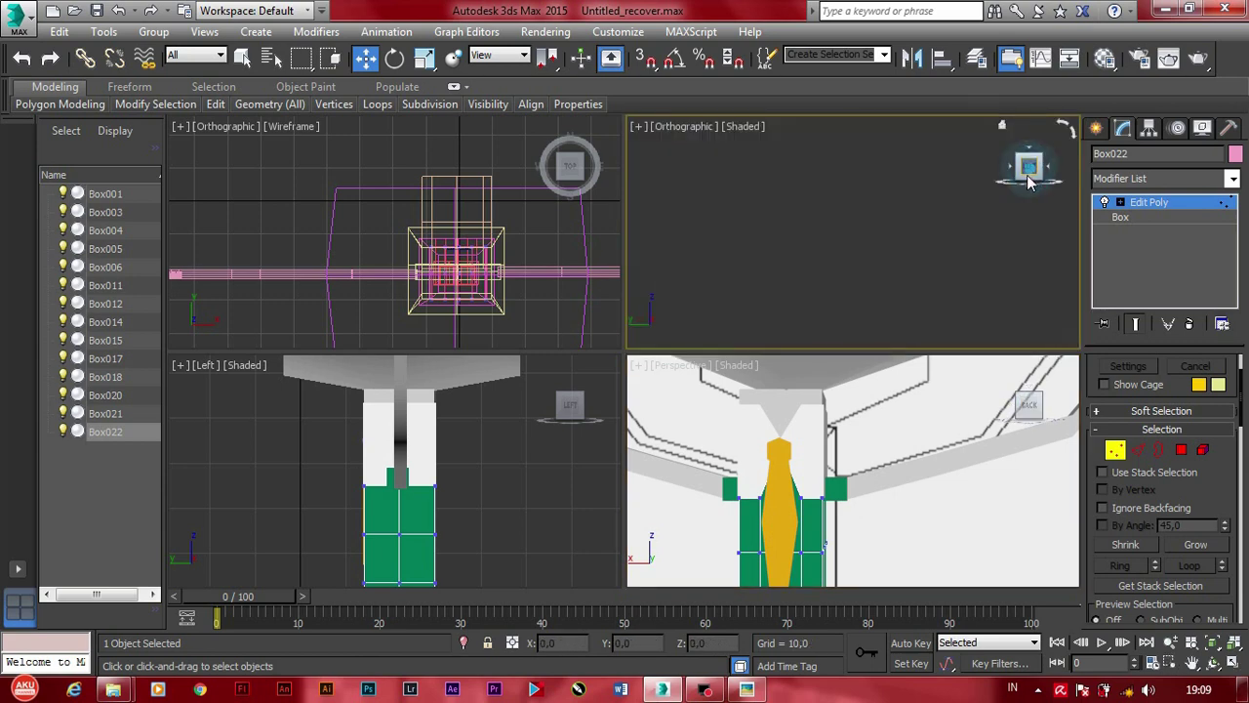
left_click(1030, 183)
left_click(1052, 174)
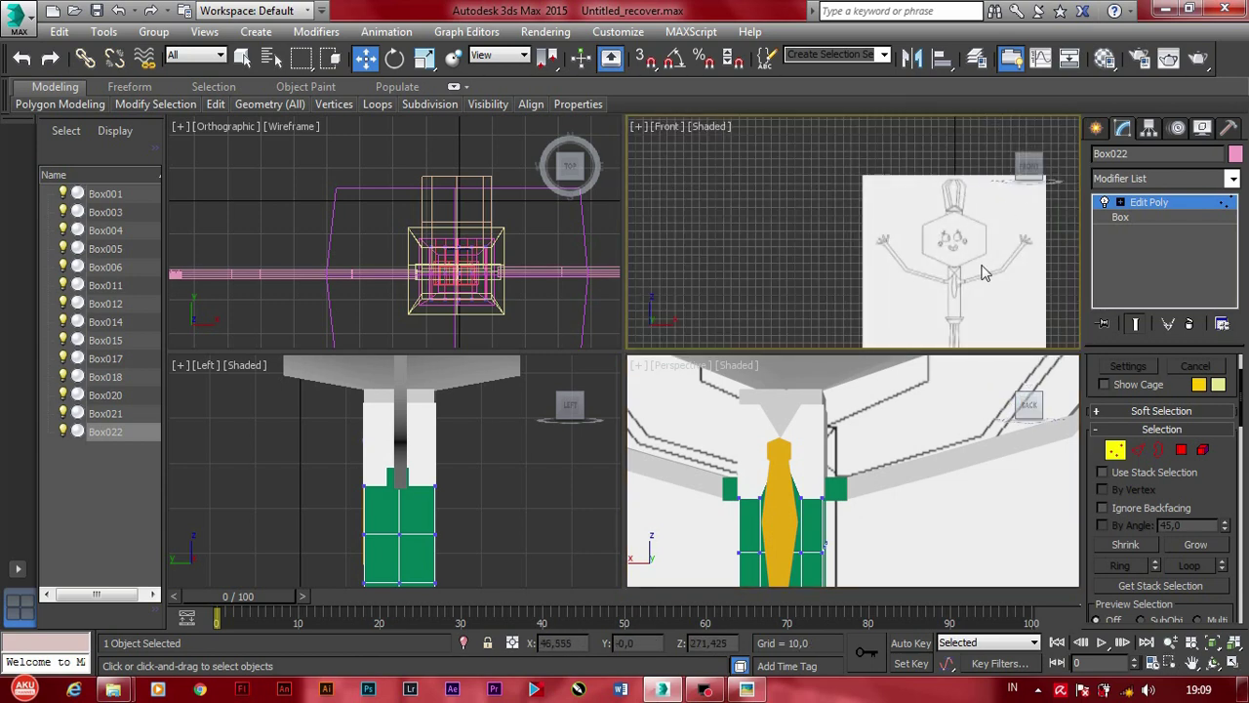
scroll(971, 292, "up", 3)
scroll(971, 303, "up", 3)
scroll(972, 309, "up", 3)
scroll(966, 302, "up", 2)
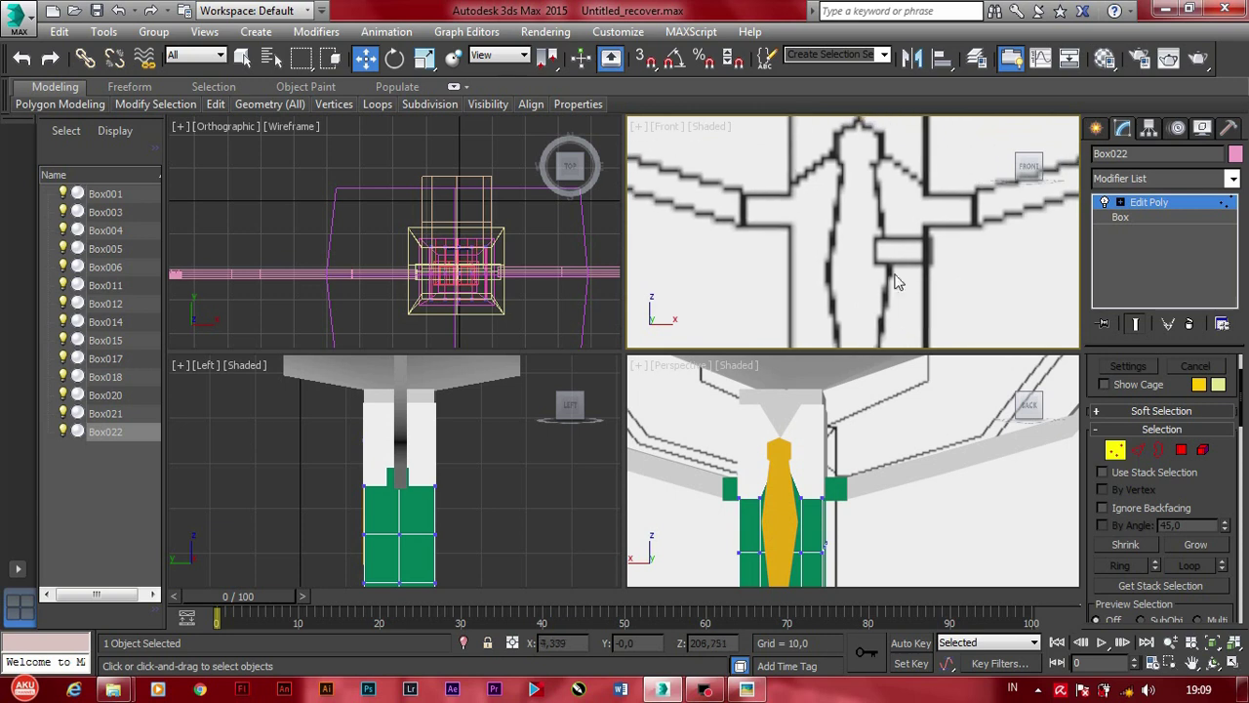
scroll(917, 265, "up", 3)
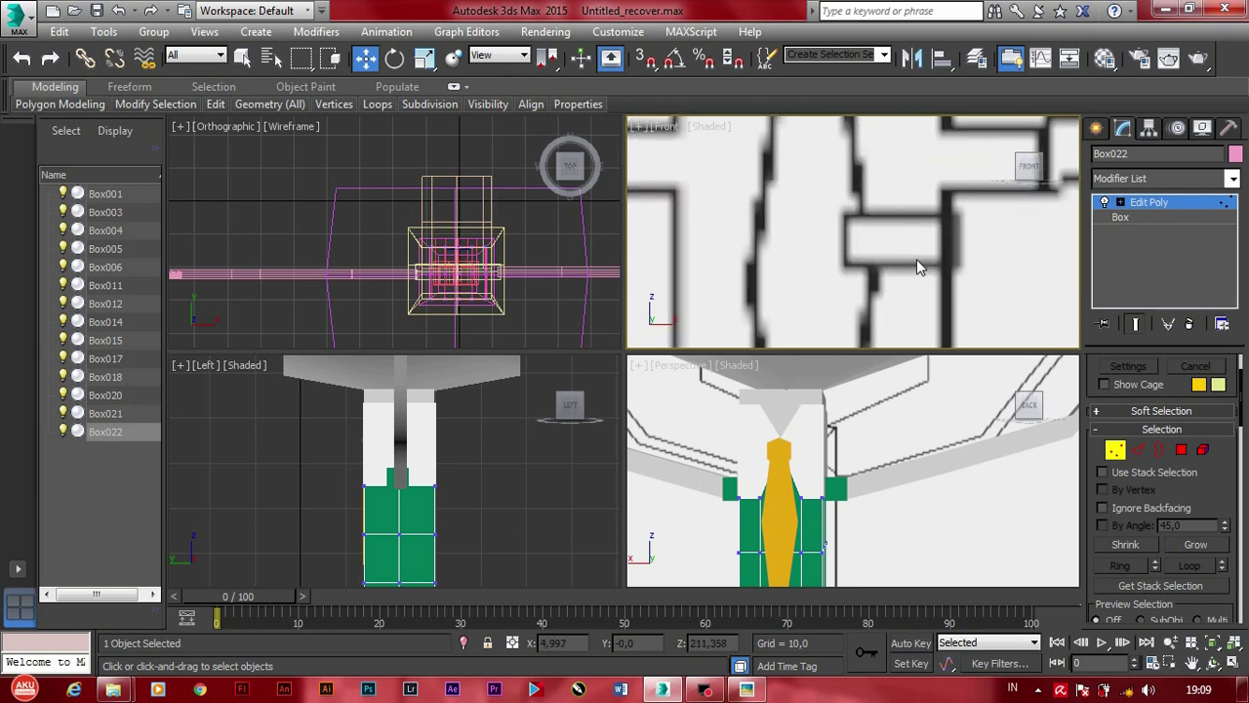
left_click(1097, 130)
Step: Create a new small Standard Primitives box, Box023
left_click(1127, 183)
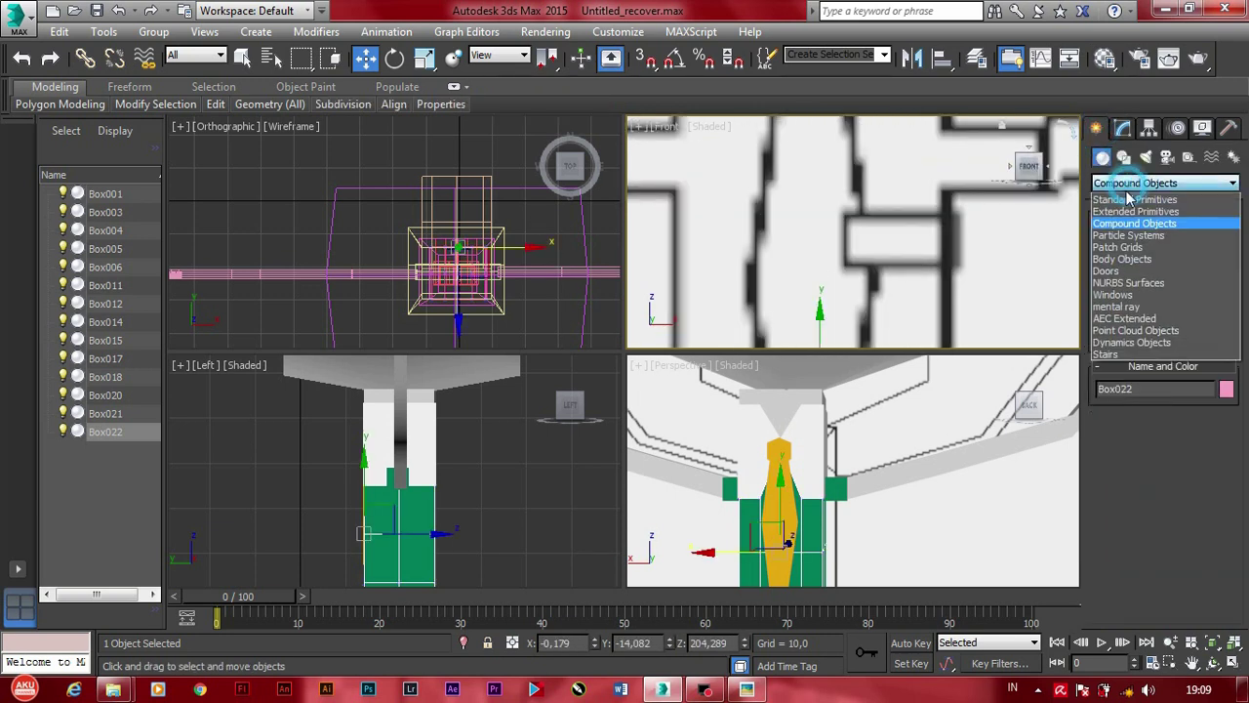
left_click(1127, 193)
left_click(1126, 246)
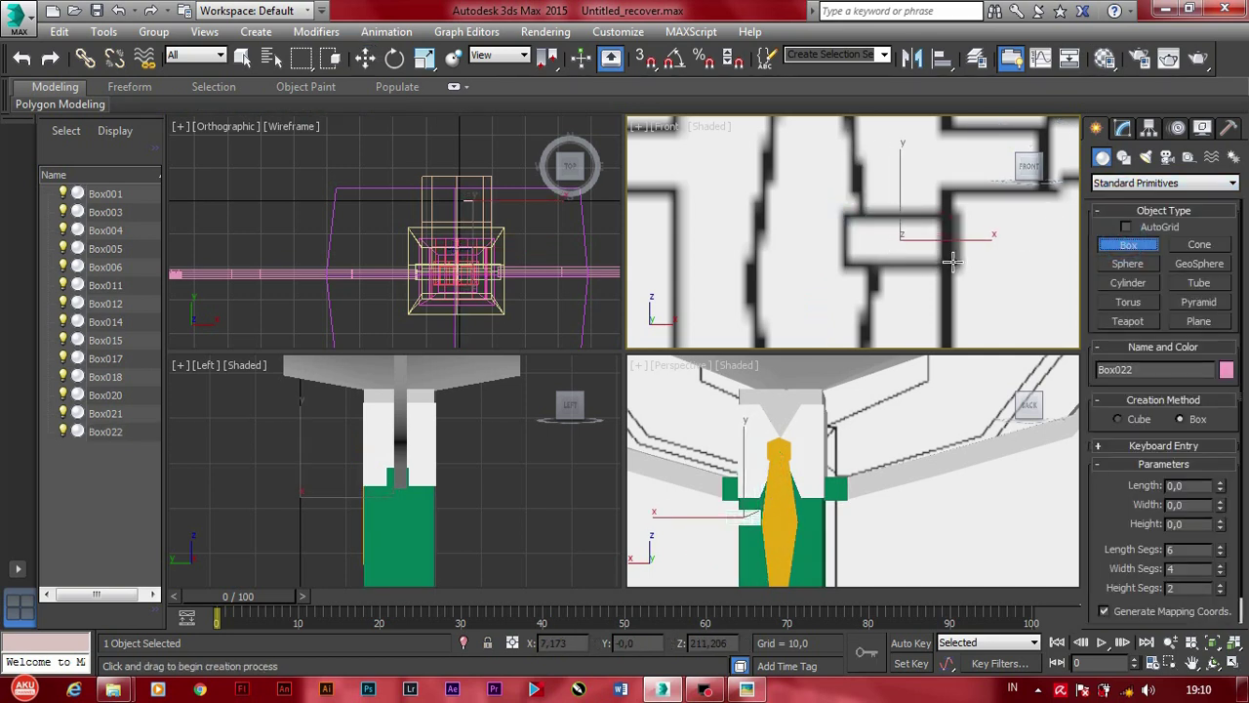
left_click(952, 261)
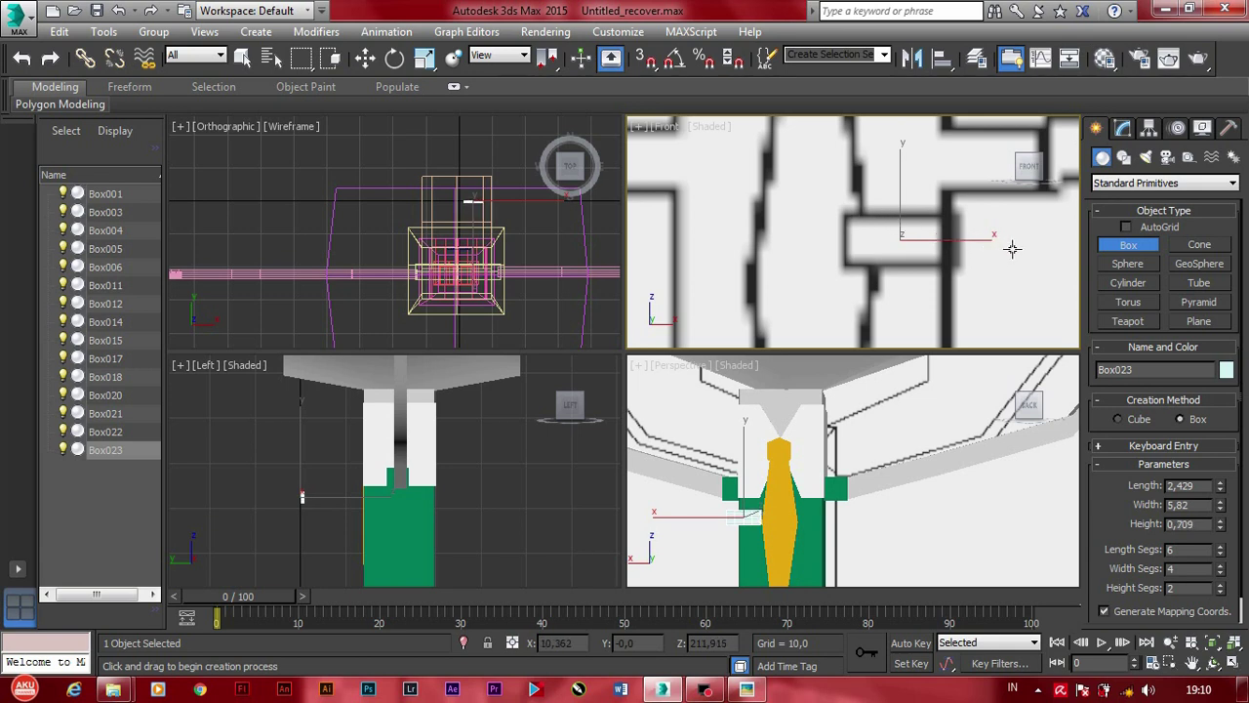
Step: With the Move tool active, turn the top-right viewport into a Left view facing the figure
left_click(367, 59)
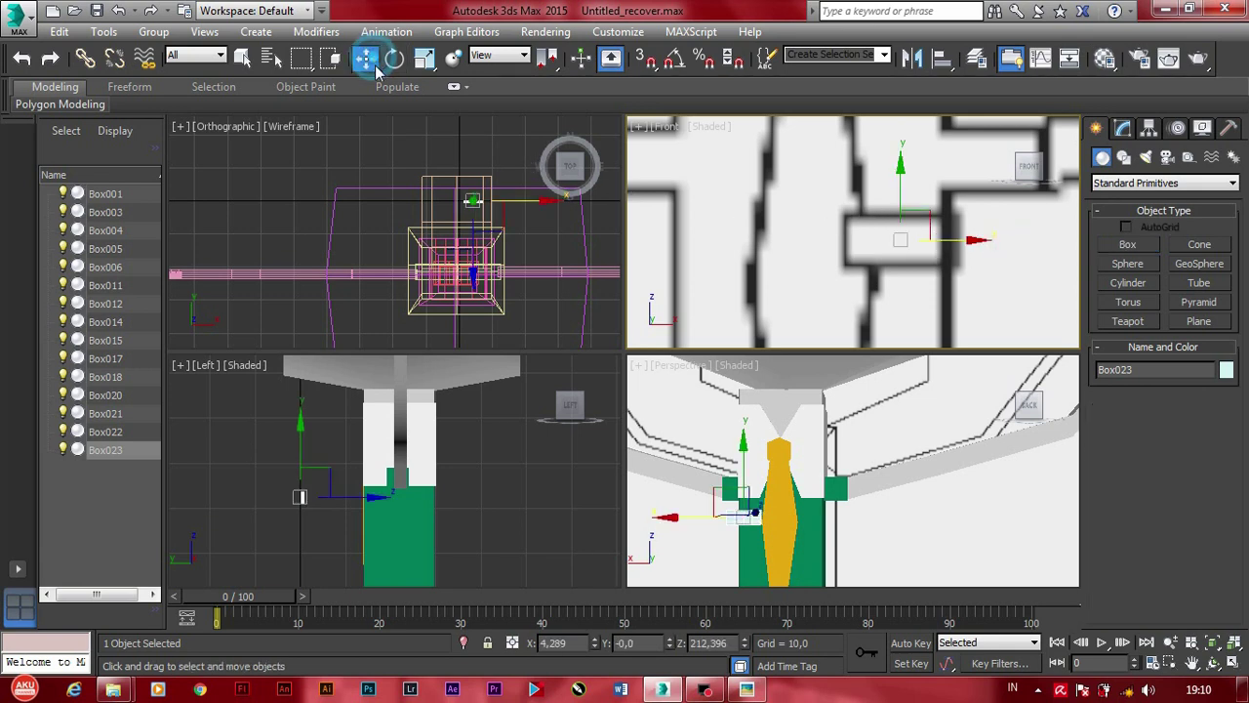
middle_click_drag(758, 484, 772, 420)
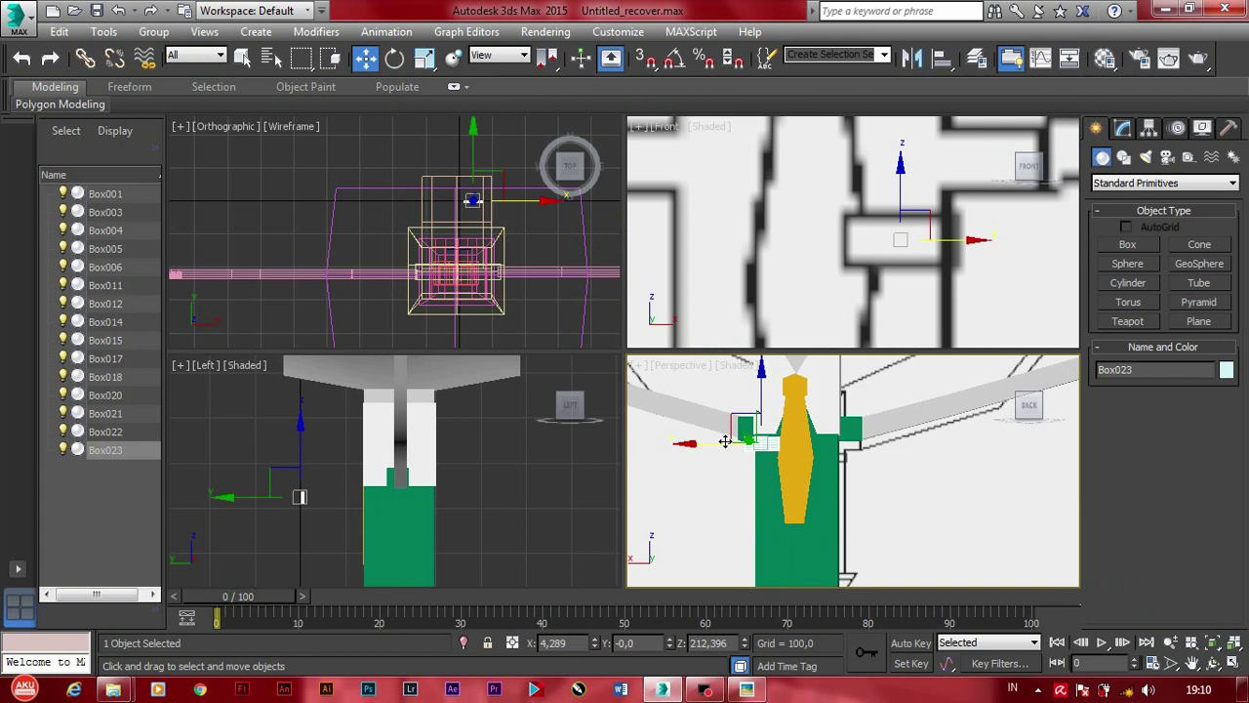
scroll(725, 441, "up", 3)
scroll(836, 465, "down", 2)
scroll(869, 486, "up", 1)
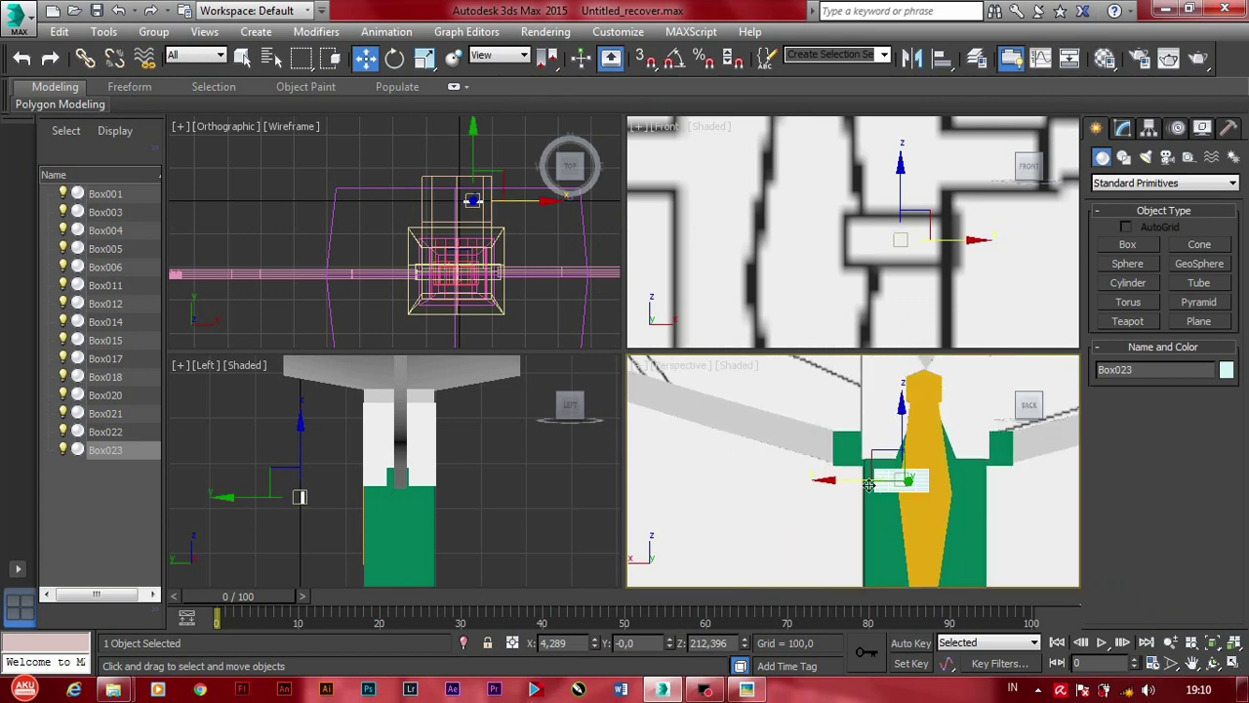
left_click(1021, 167)
left_click(1013, 174)
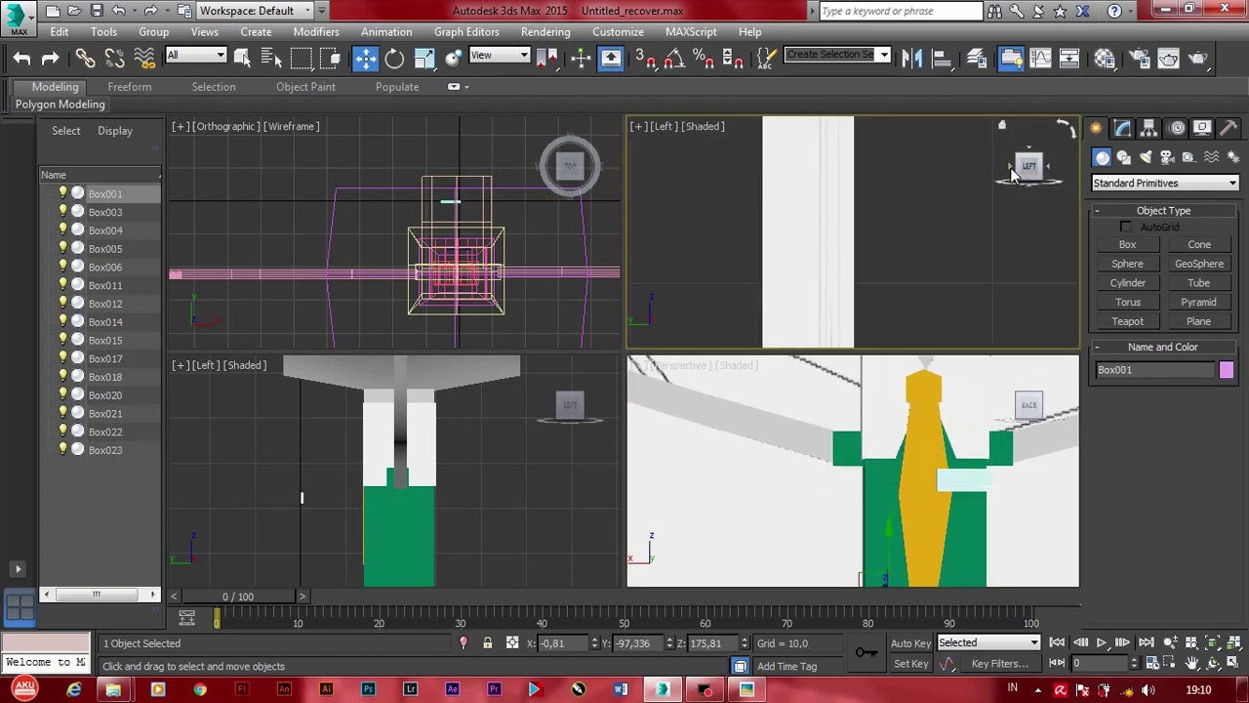
mouse_move(1016, 179)
left_mouse_down()
mouse_move(878, 265)
mouse_move(783, 304)
left_mouse_up()
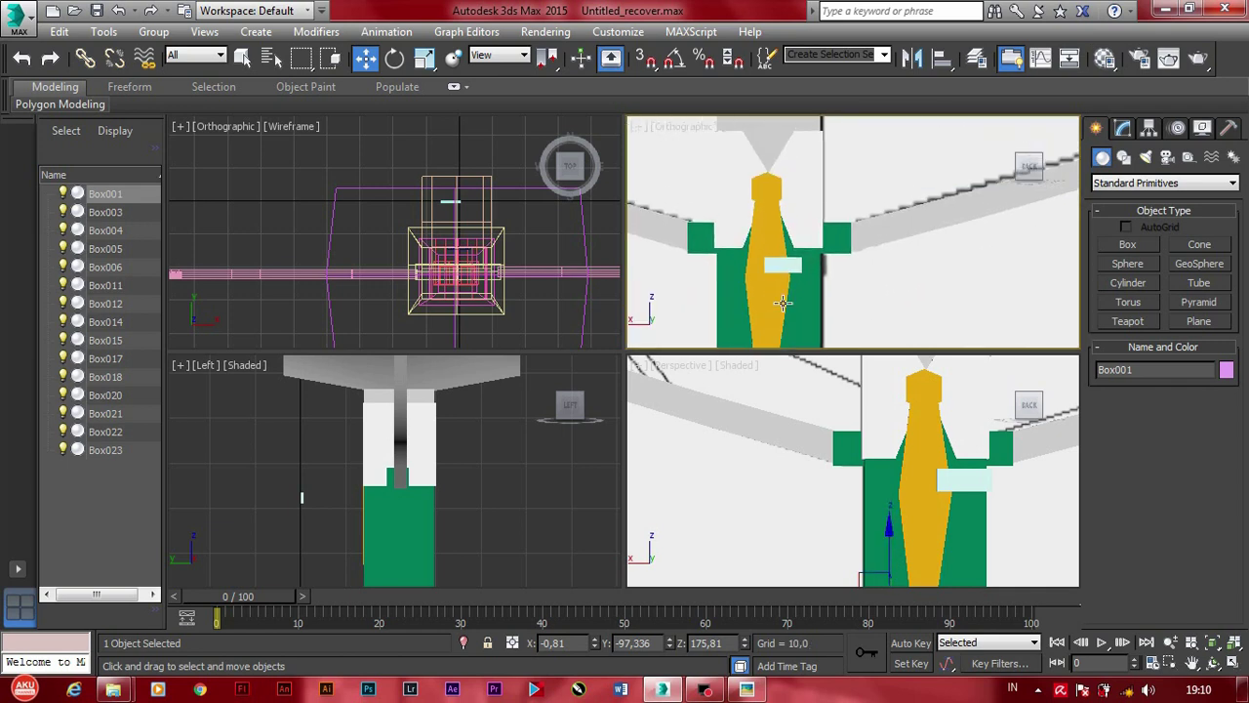
scroll(783, 304, "up", 2)
Step: Slide Box023 right and forward until it sits against the torso front at chest height
left_click_drag(781, 230, 822, 223)
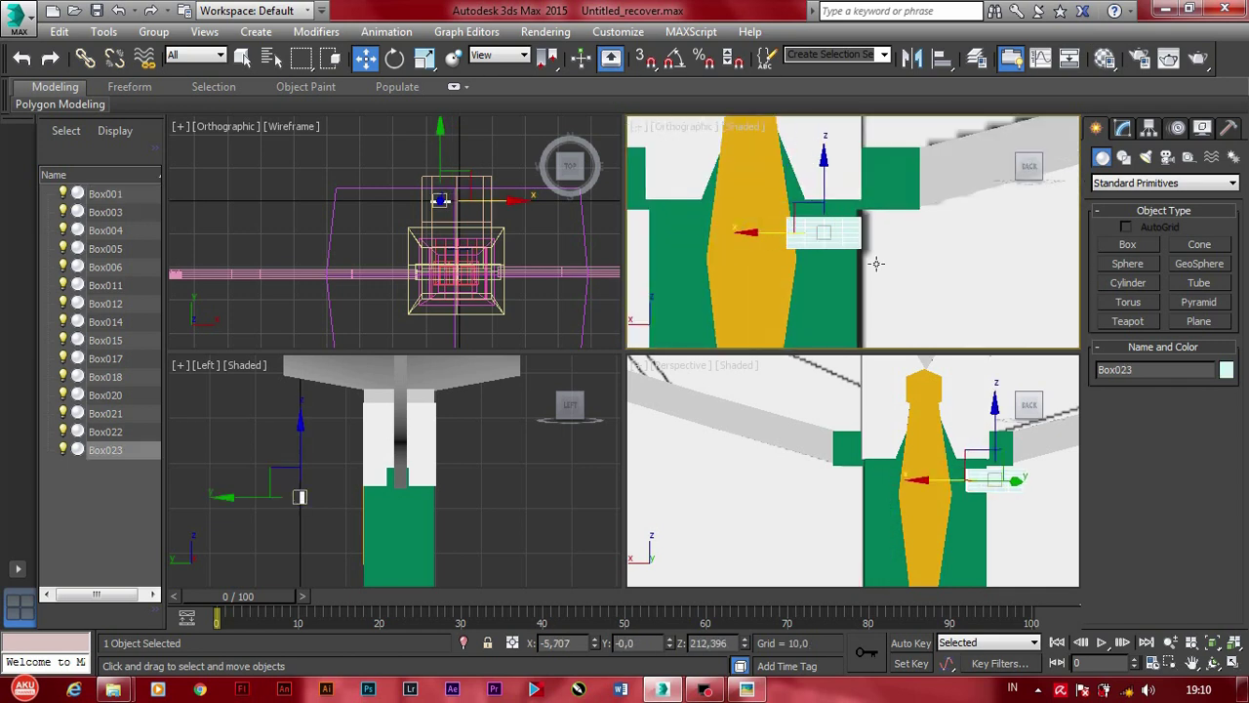
left_click_drag(266, 488, 353, 506)
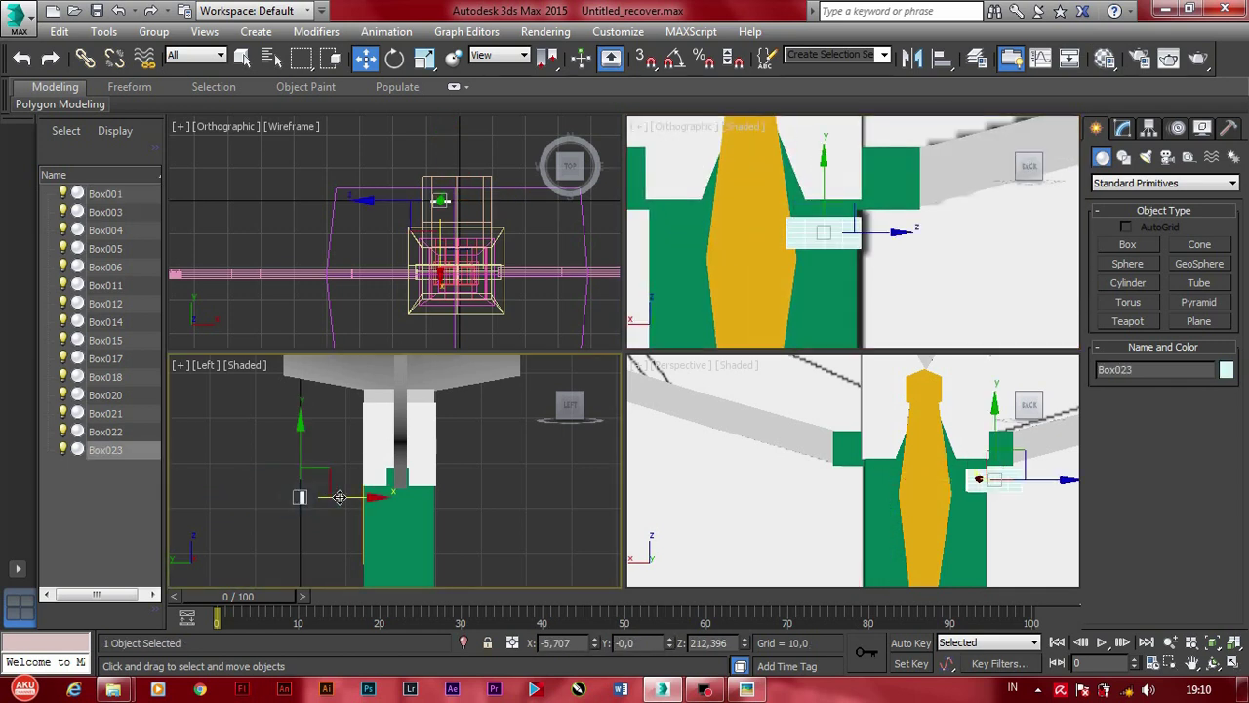
scroll(353, 506, "up", 3)
scroll(354, 506, "up", 2)
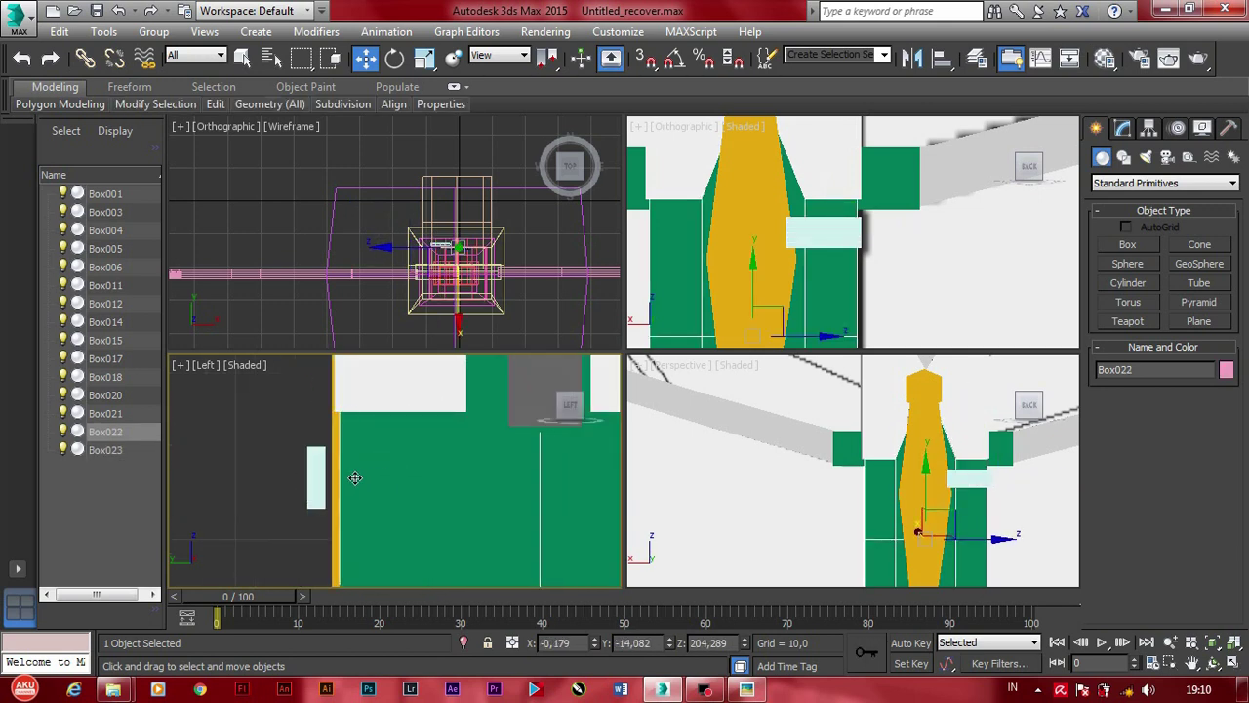
left_click_drag(386, 488, 397, 480)
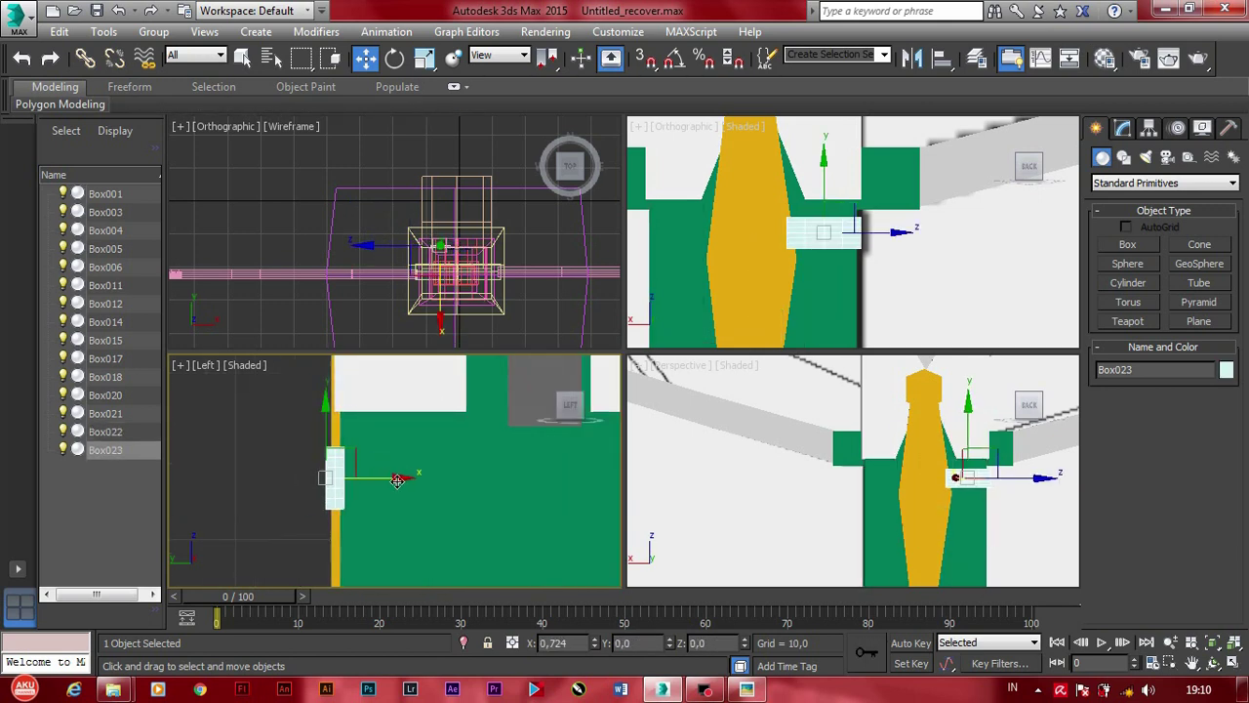
Step: Scale Box021 down
left_click(404, 400)
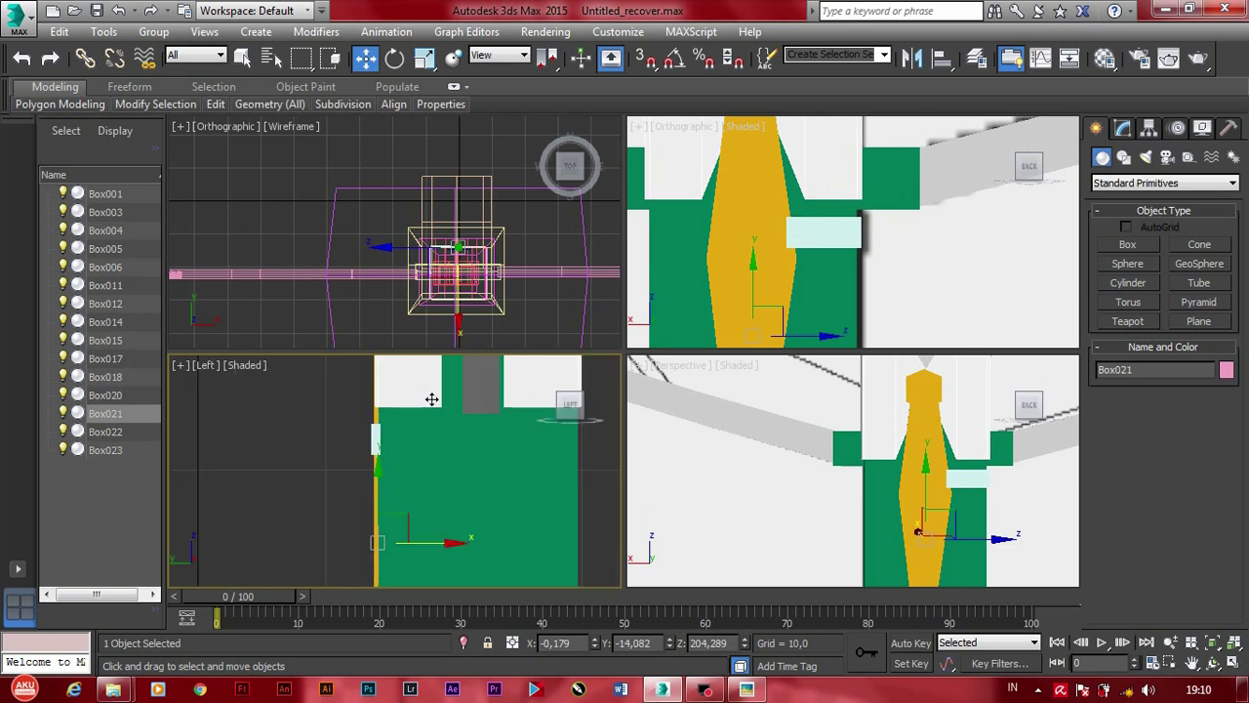
scroll(404, 399, "down", 5)
left_click(426, 59)
scroll(421, 474, "up", 3)
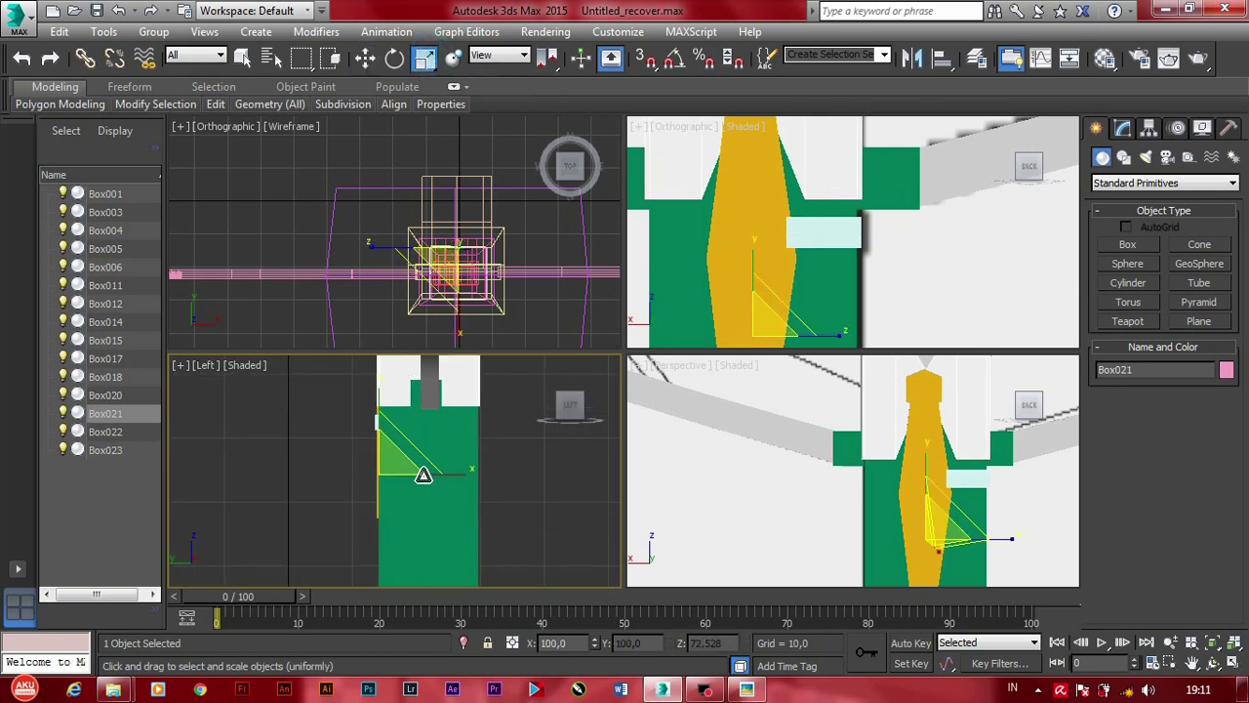
left_click_drag(386, 435, 392, 503)
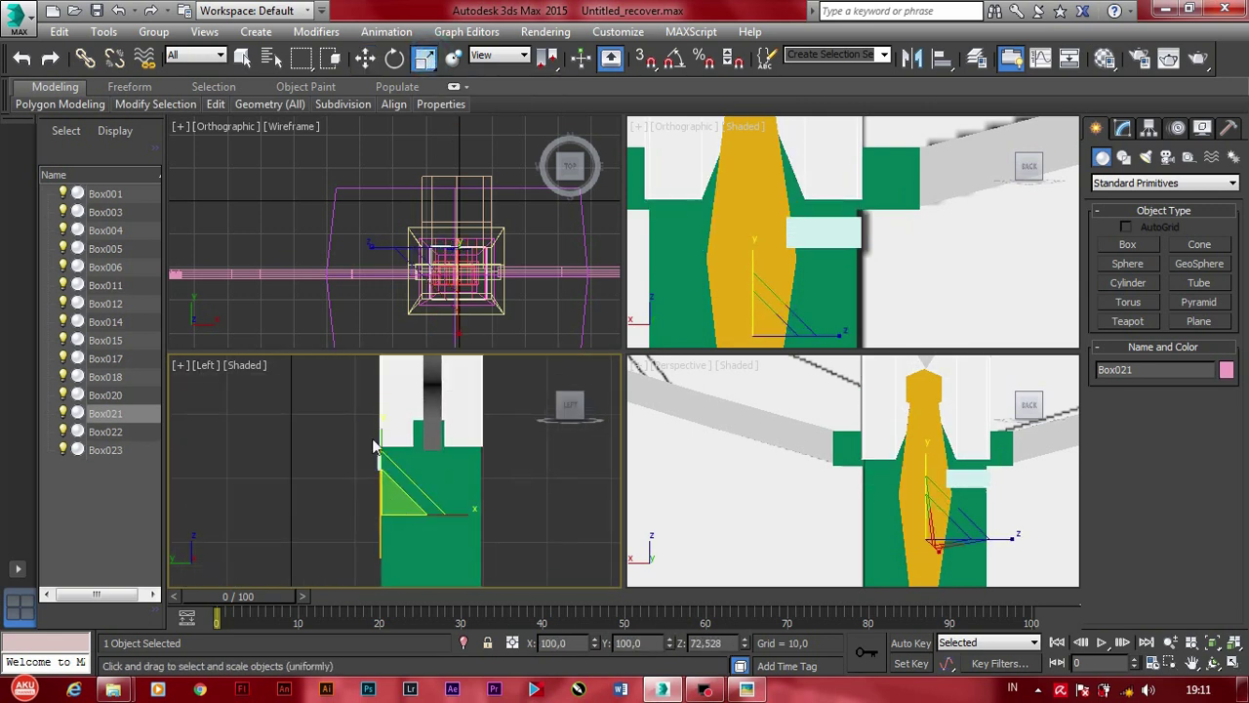
key("w")
Step: Select Box021's four bottom vertices in Edit Poly vertex mode, then clear the selection
left_click(1124, 129)
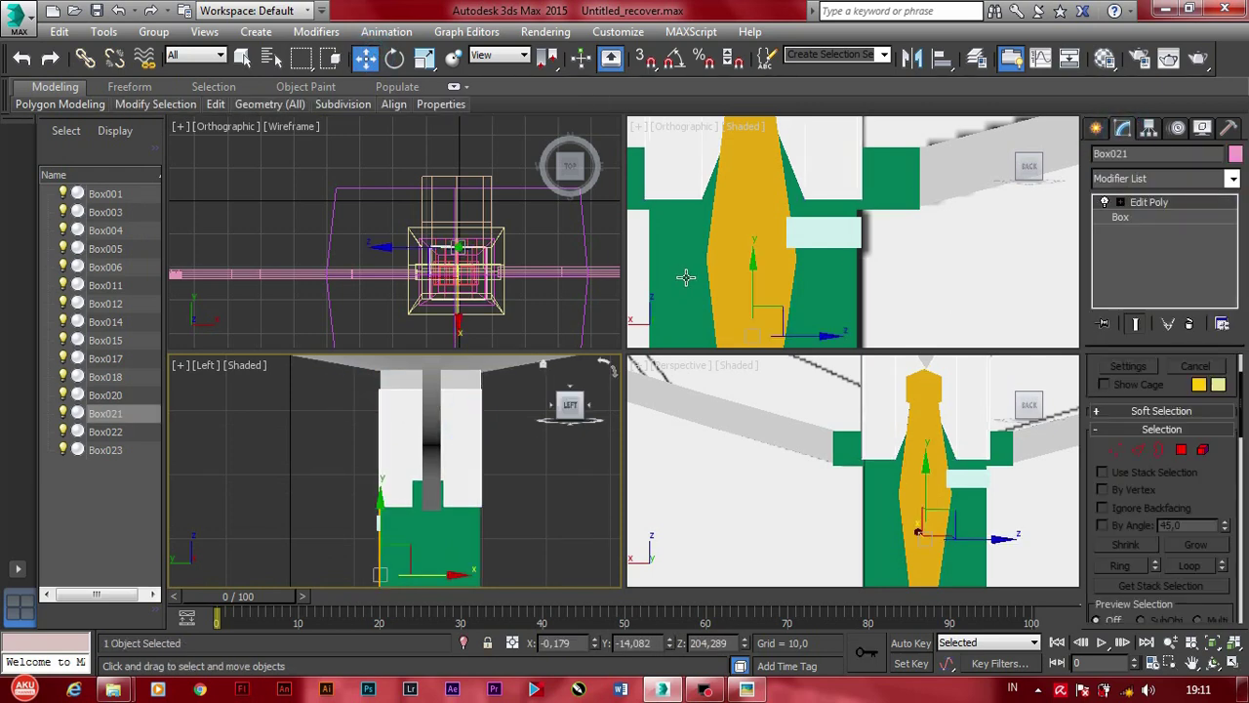
left_click(1115, 450)
middle_click_drag(778, 291, 797, 351)
left_click_drag(765, 283, 884, 270)
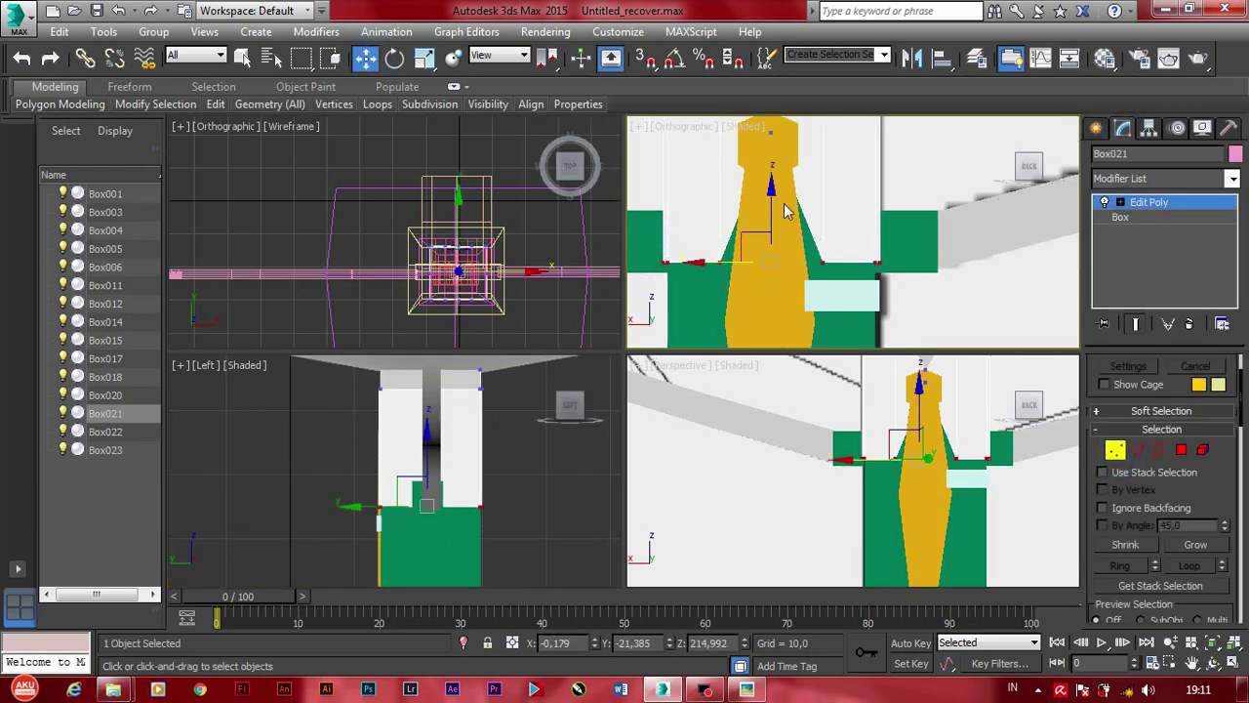
left_click(544, 391)
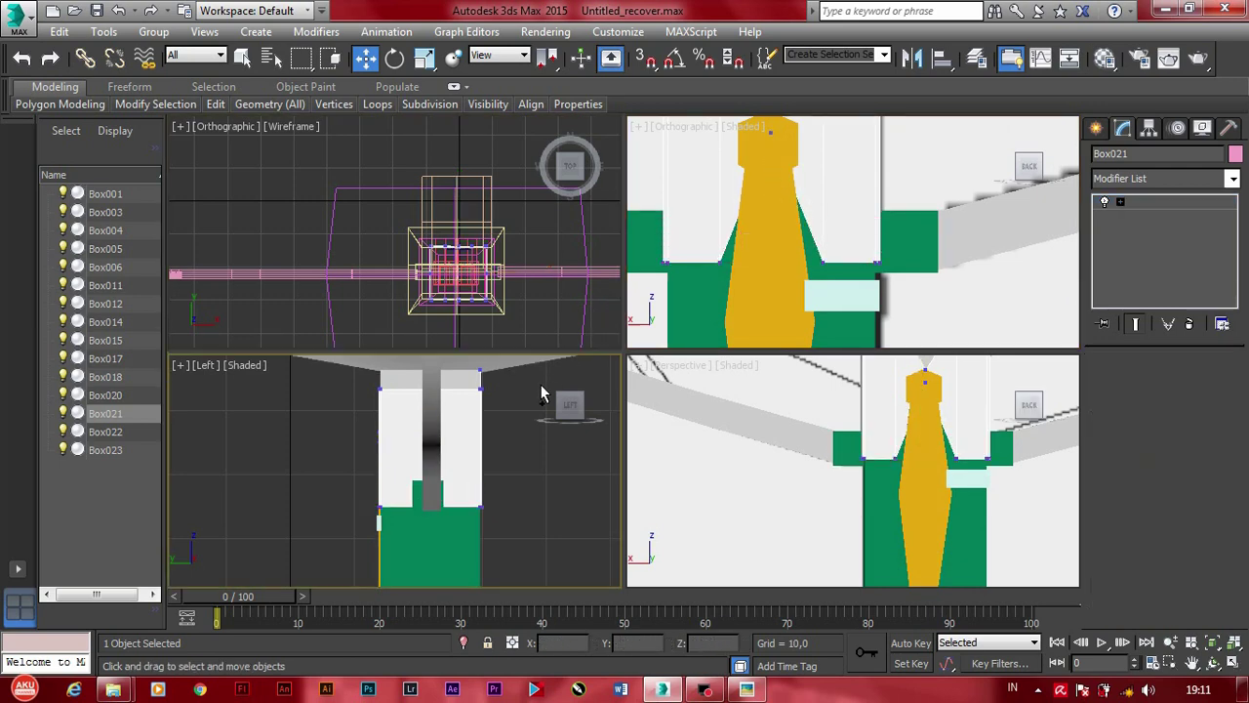
Step: Select the pink Box001 plane, dismiss the topology warning, and view it from a higher angle
left_click(699, 529)
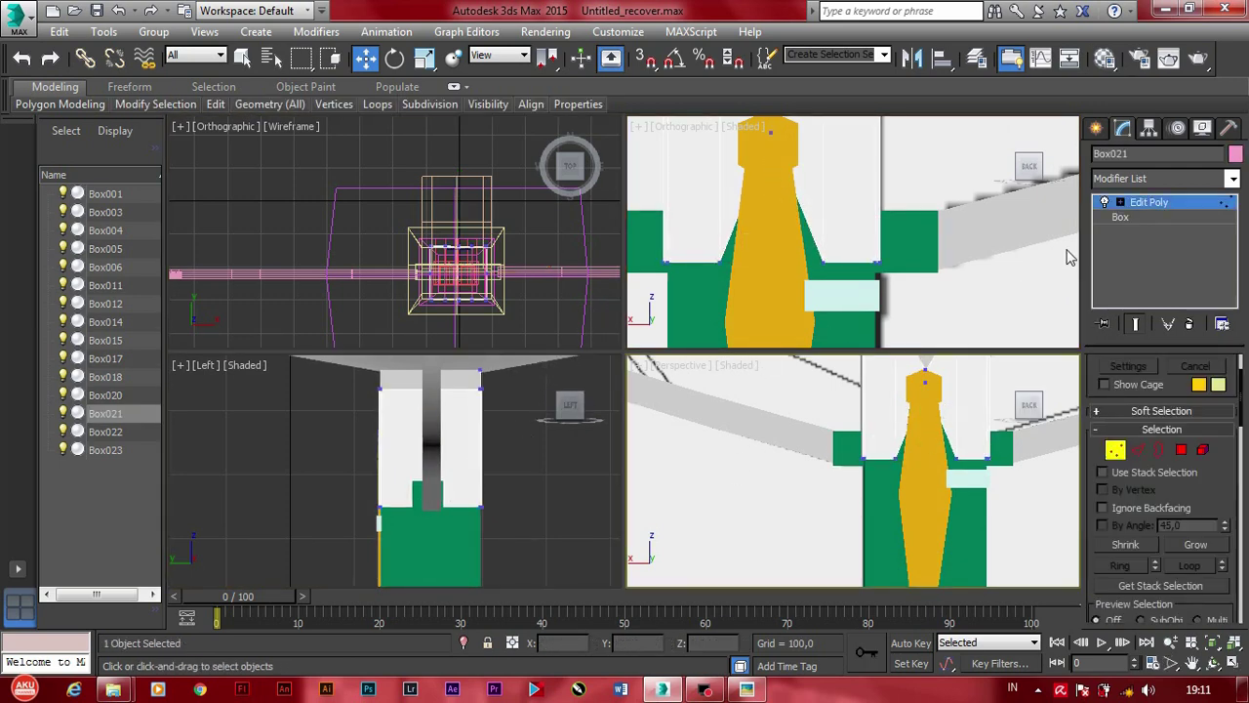
left_click(722, 399)
scroll(574, 479, "up", 2)
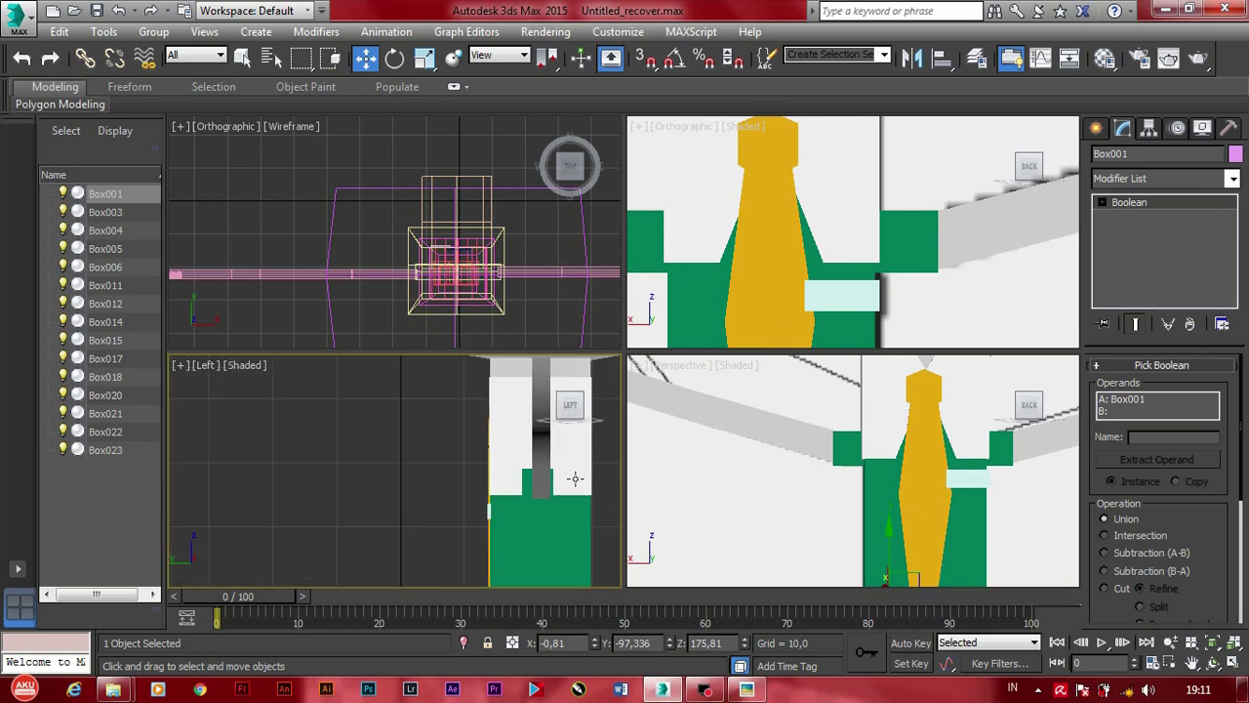
scroll(574, 479, "down", 5)
scroll(1049, 425, "down", 5)
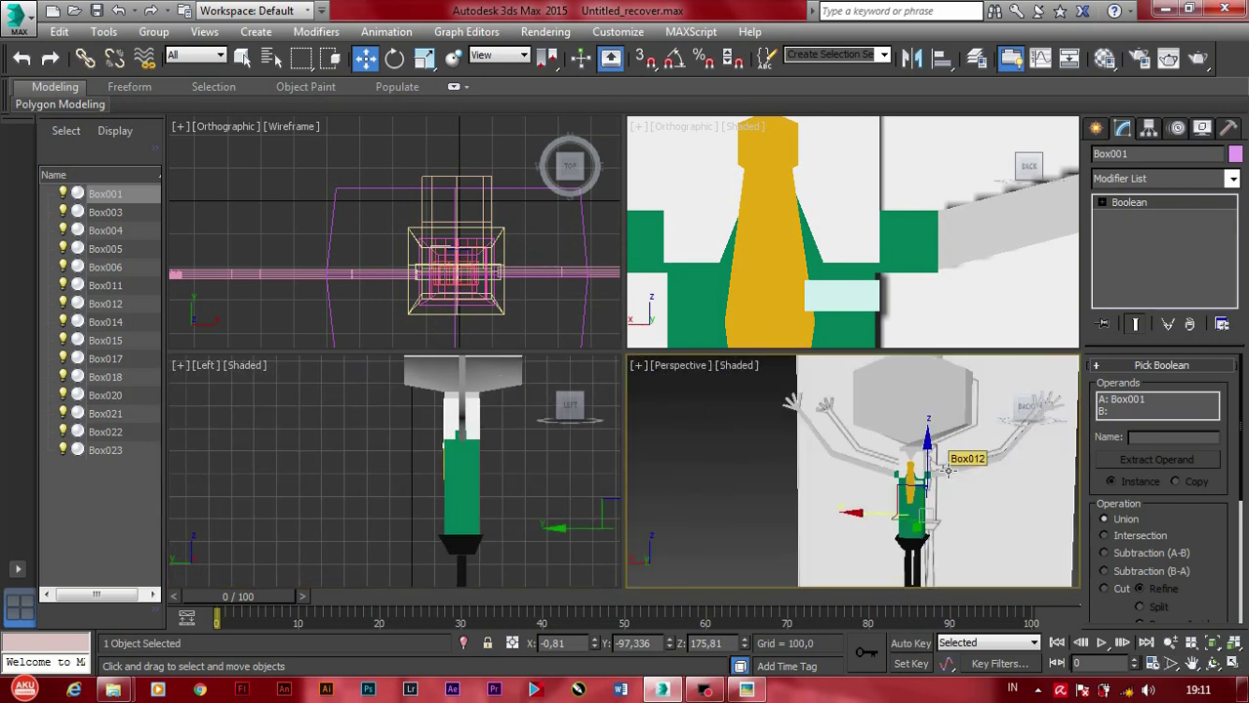
left_click_drag(1034, 410, 1010, 418)
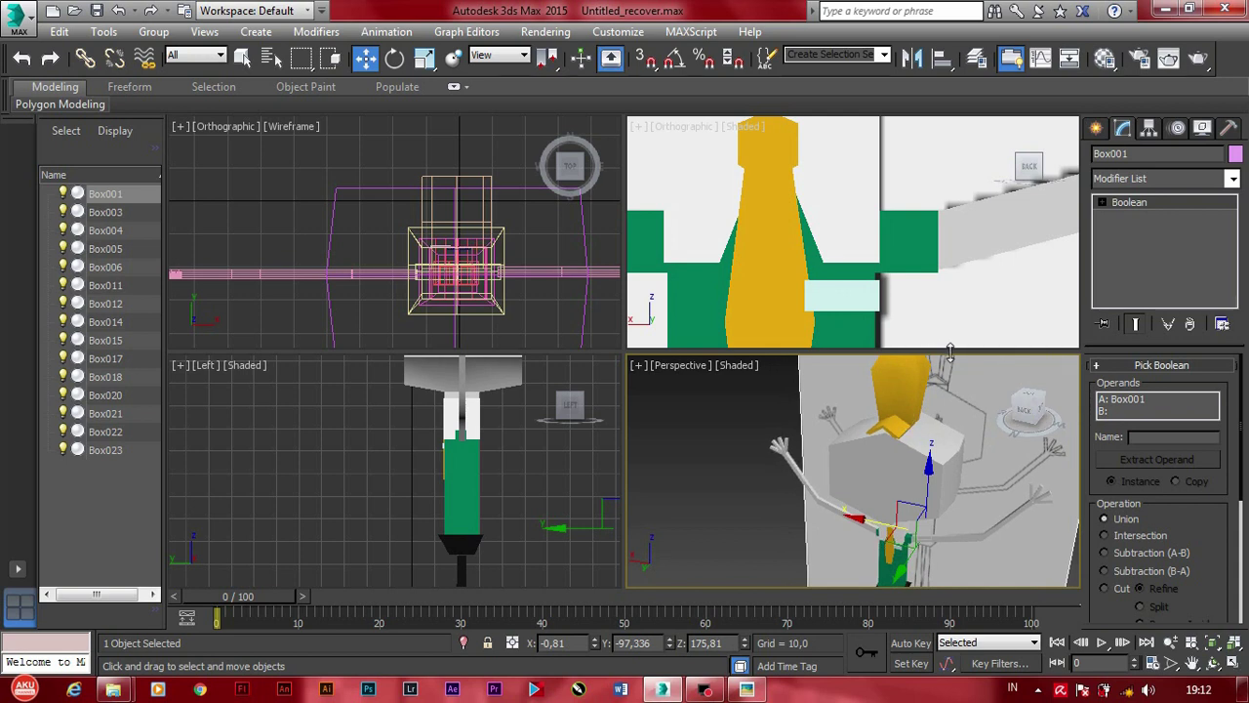
scroll(968, 283, "down", 2)
scroll(968, 283, "down", 2)
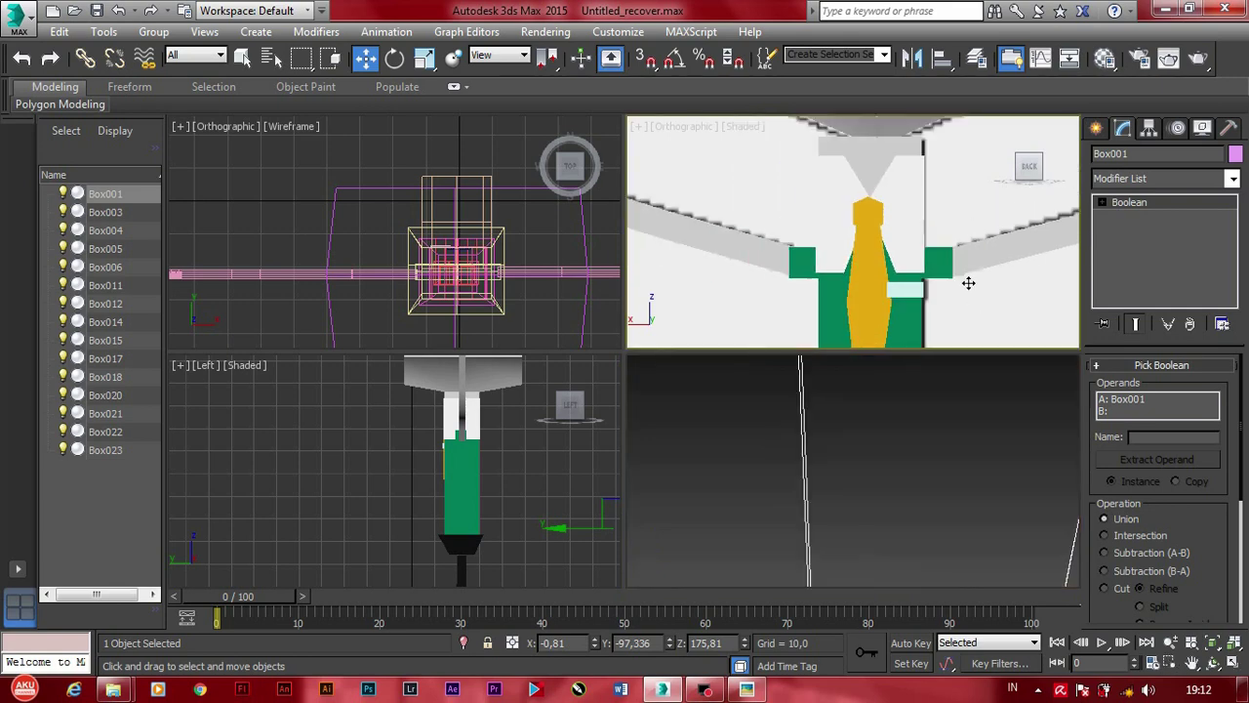
scroll(971, 278, "down", 5)
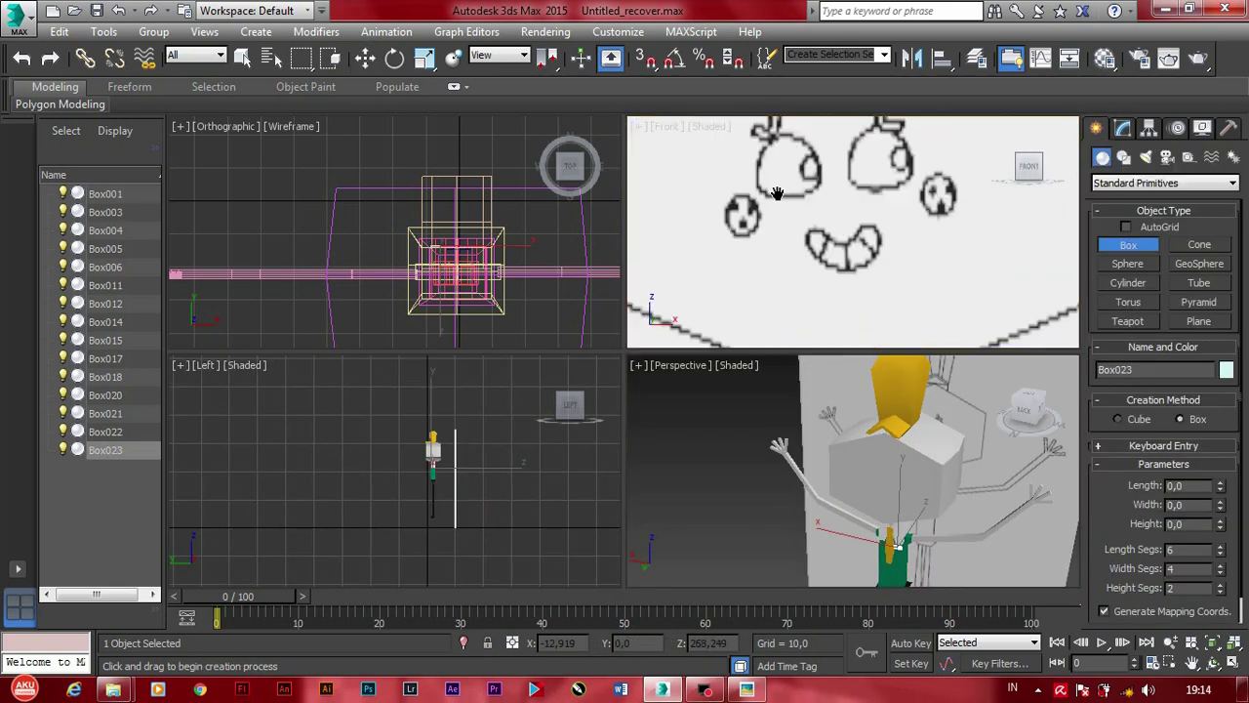
Step: Draw a new box, Box024, over the face sketch in the front view
middle_click_drag(801, 271, 803, 273)
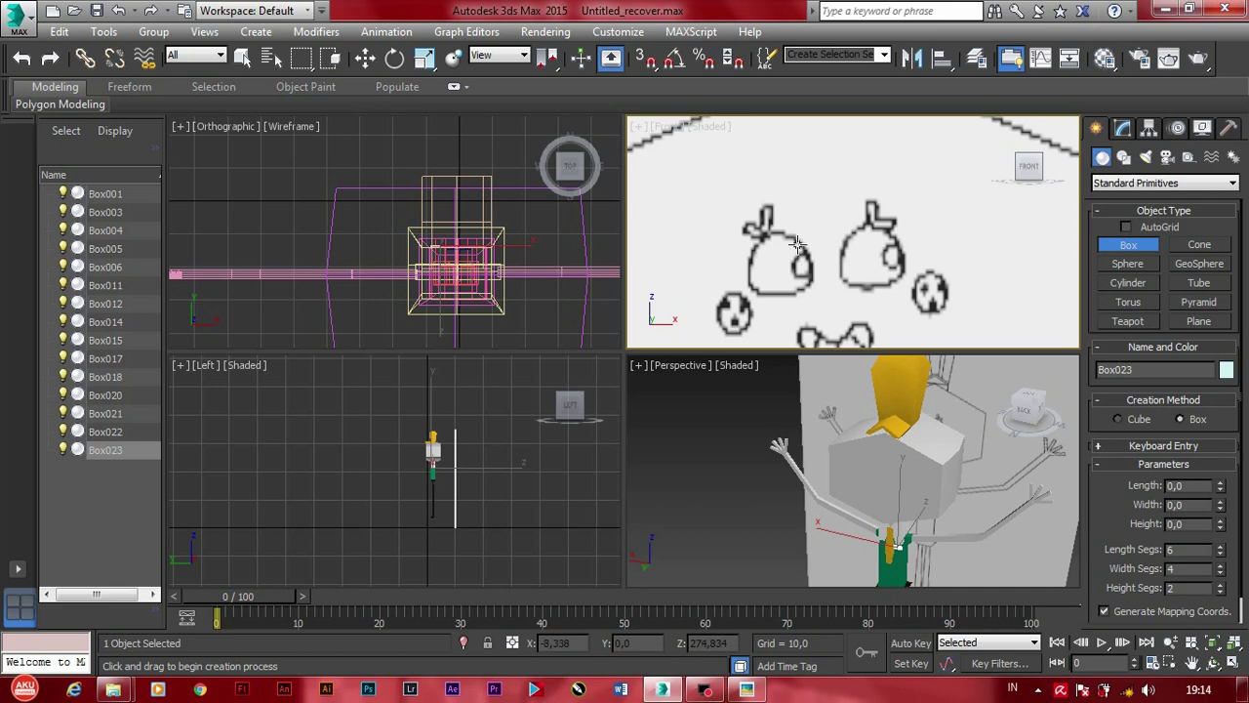
scroll(797, 244, "up", 2)
left_click_drag(818, 308, 727, 228)
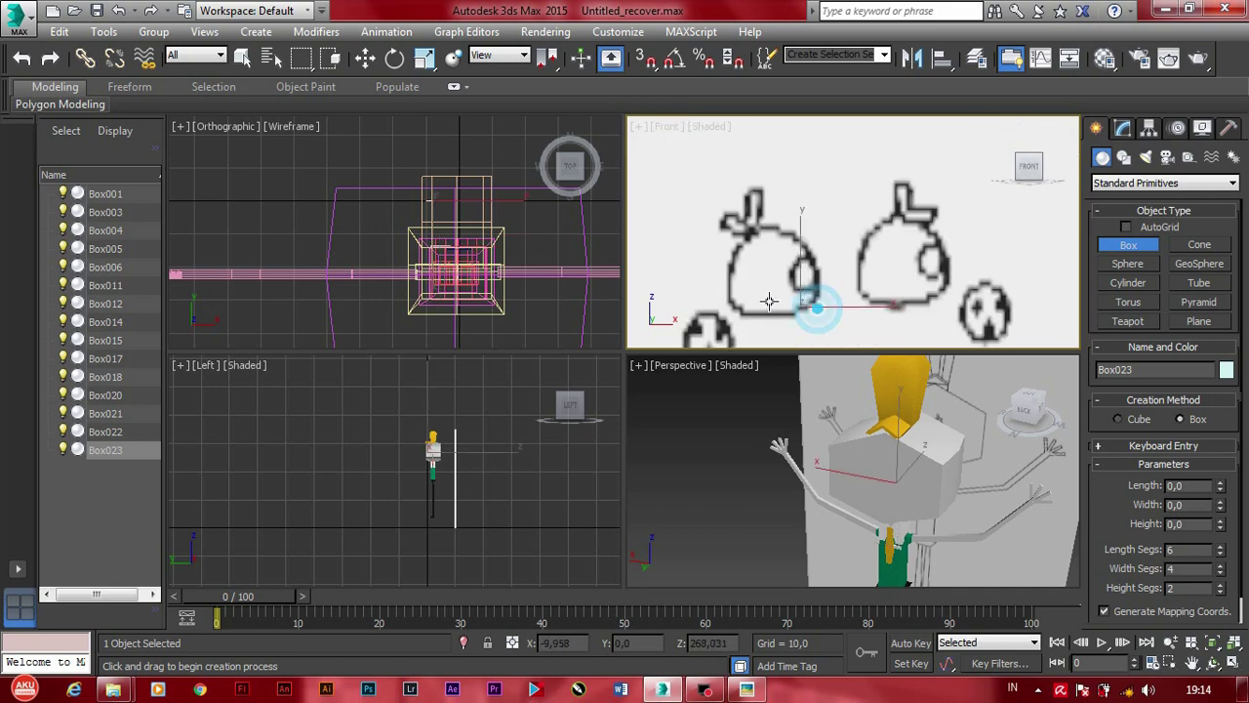
left_click(744, 227)
key("w")
Step: Slide Box024 sideways in the top view
left_click(416, 267)
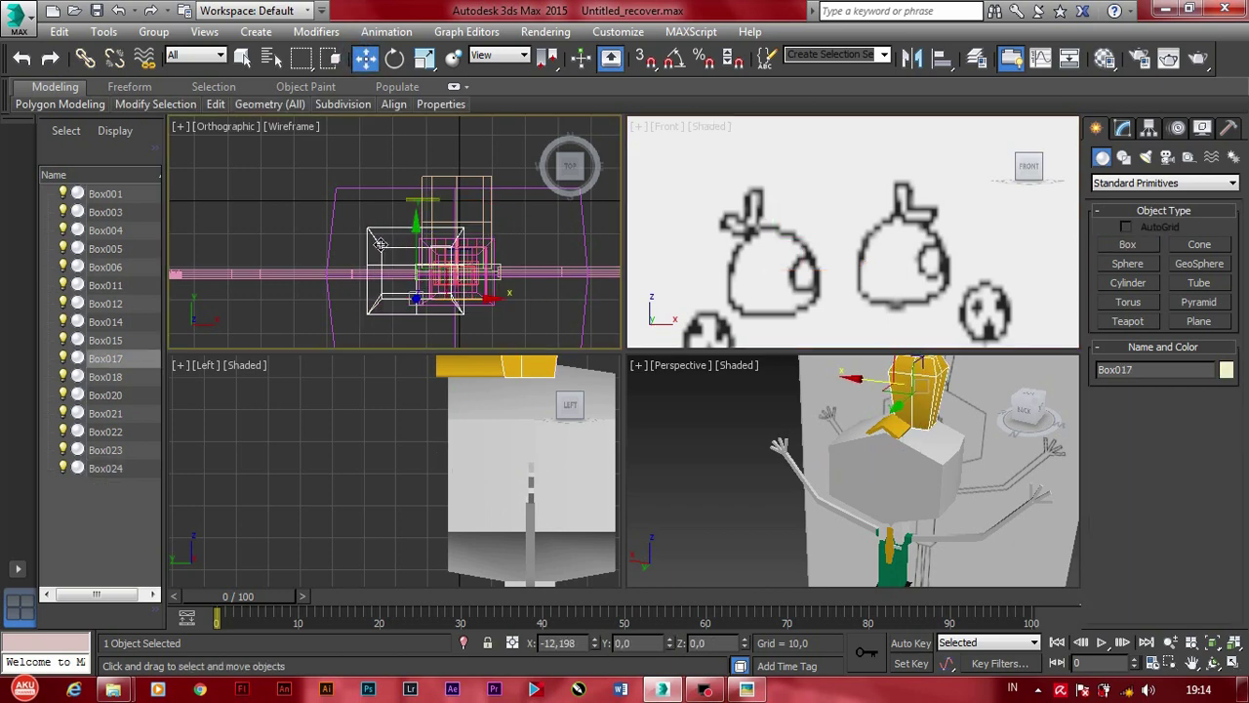
scroll(454, 459, "down", 3)
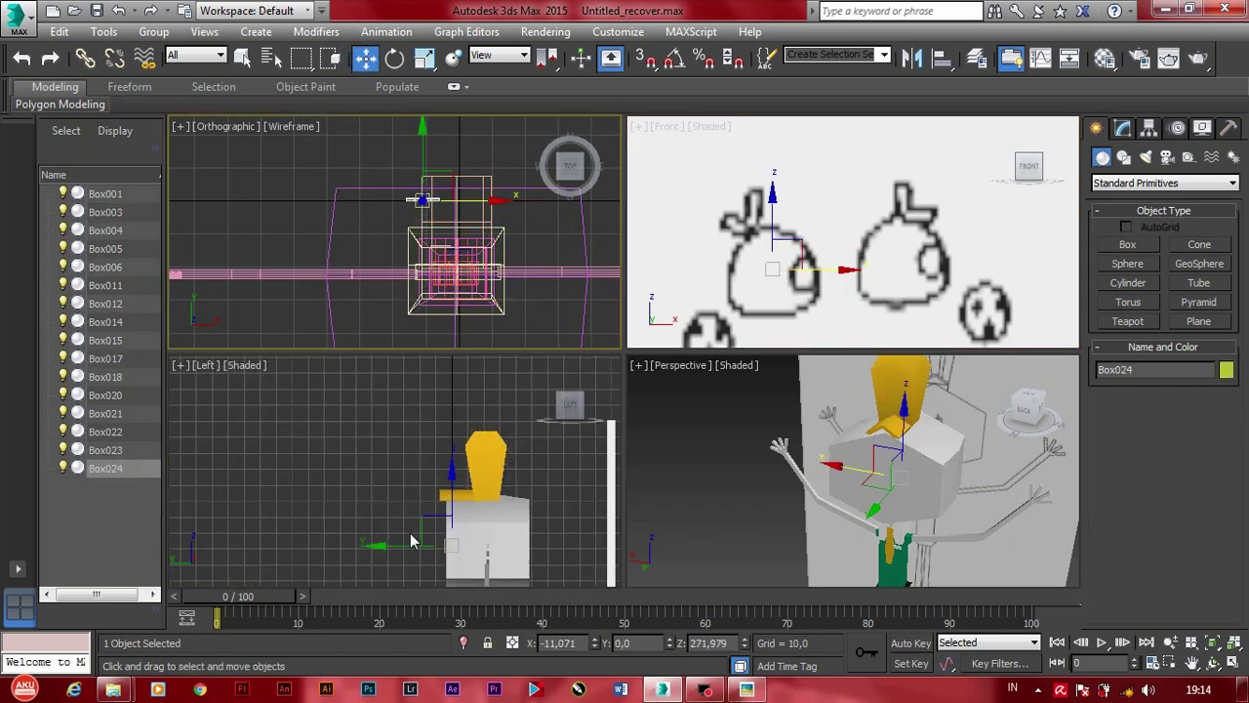
scroll(488, 527, "up", 2)
left_click_drag(525, 548, 532, 547)
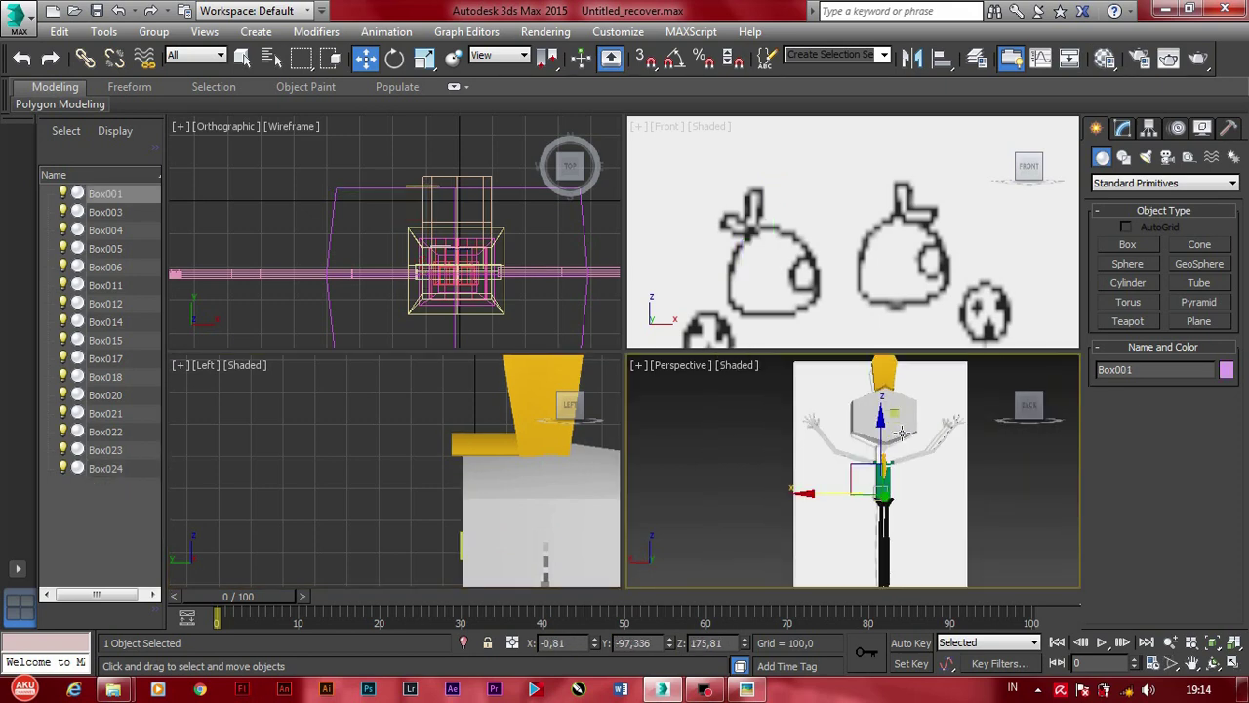
scroll(365, 465, "down", 3)
Step: Reposition the Box001 image plane so the face sketch shows on the head
left_click_drag(578, 553, 465, 552)
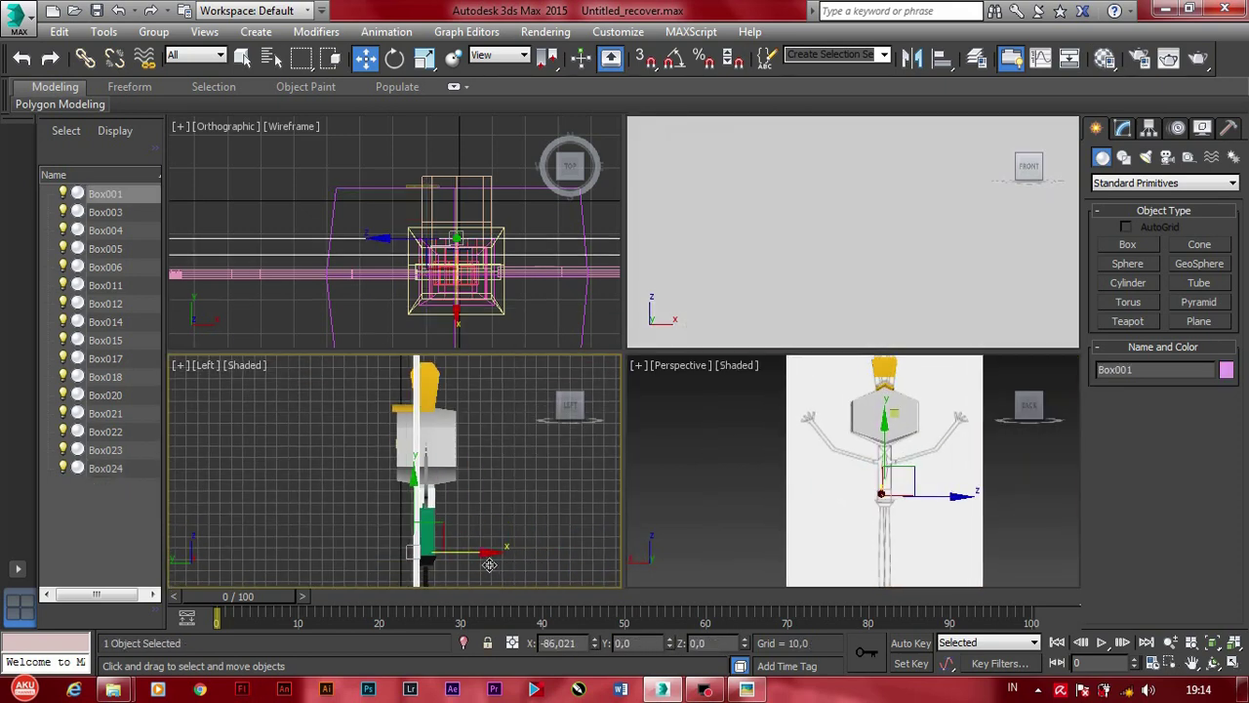
left_click(811, 436)
scroll(811, 436, "up", 4)
scroll(811, 436, "up", 2)
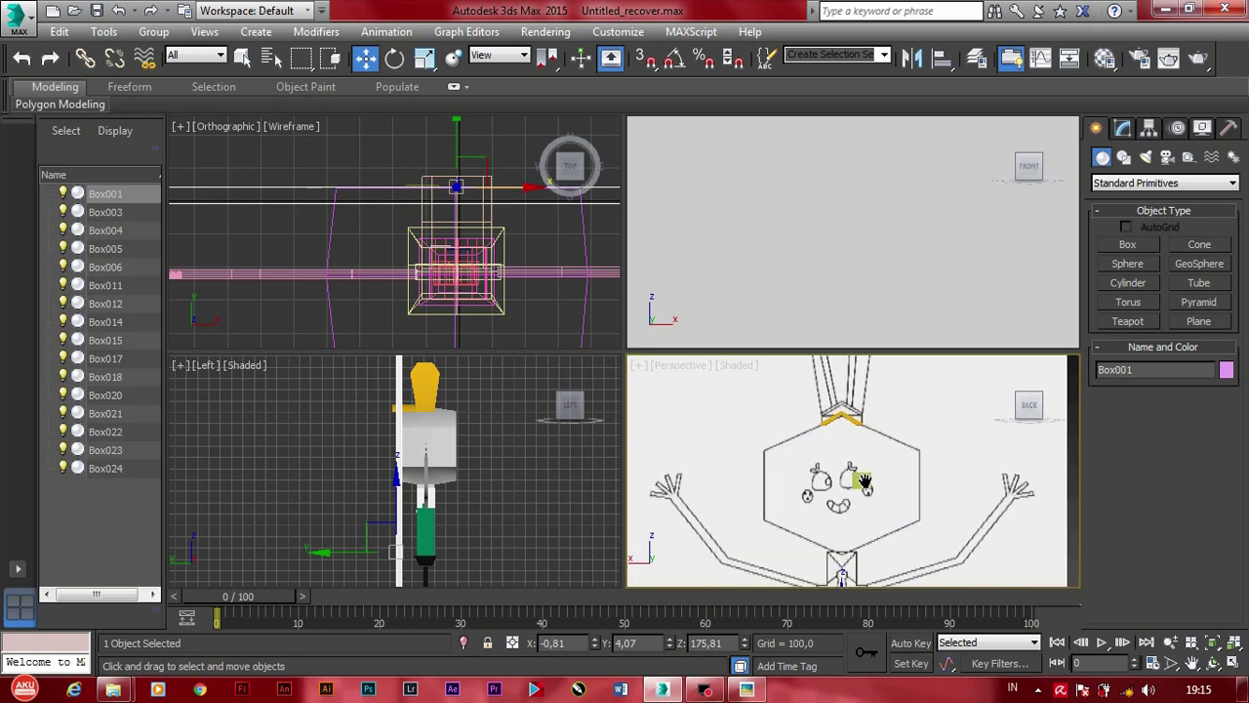
left_click(398, 534)
left_click(398, 535)
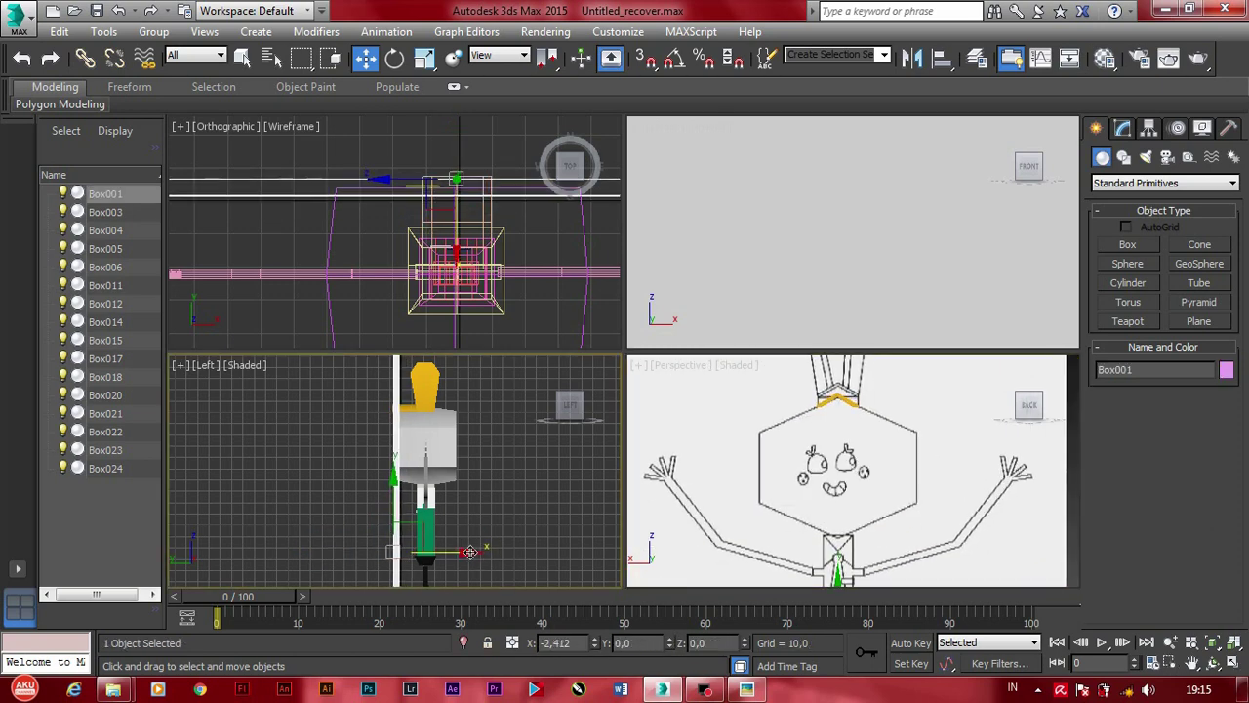
left_click_drag(475, 553, 471, 554)
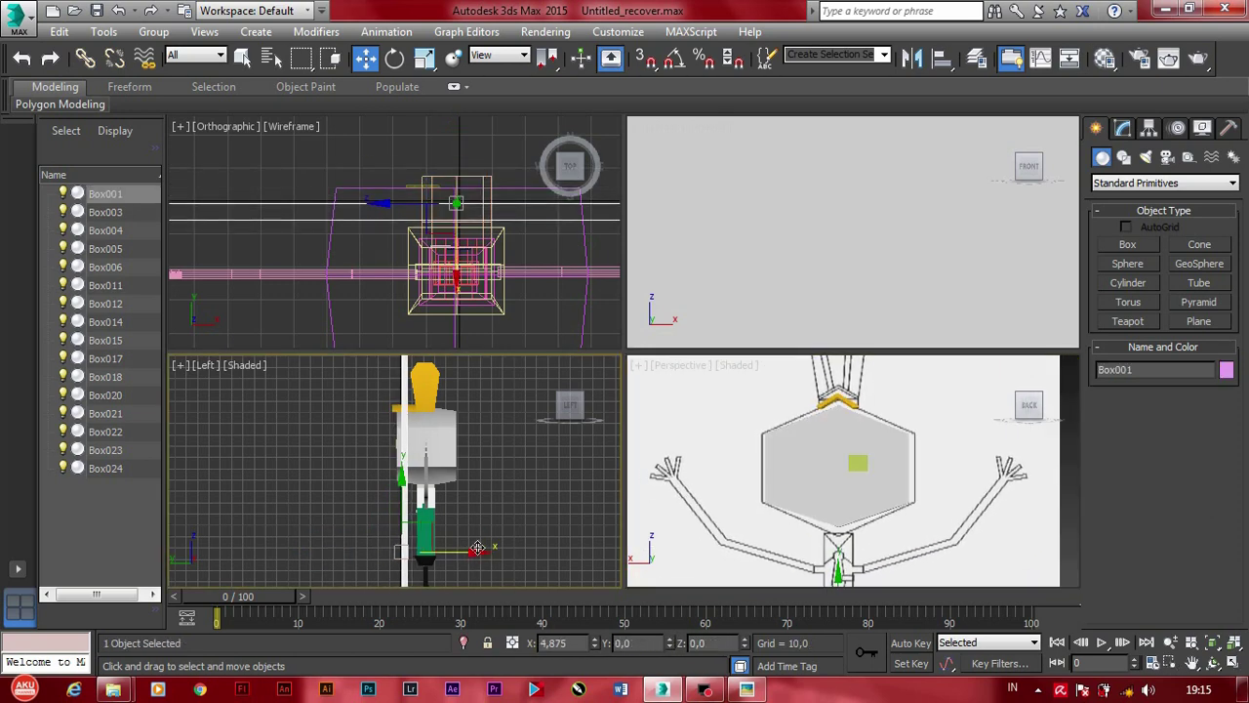
Step: Move the green Box024 onto the face drawing, over the sketched eye
scroll(840, 458, "up", 3)
left_click(810, 449)
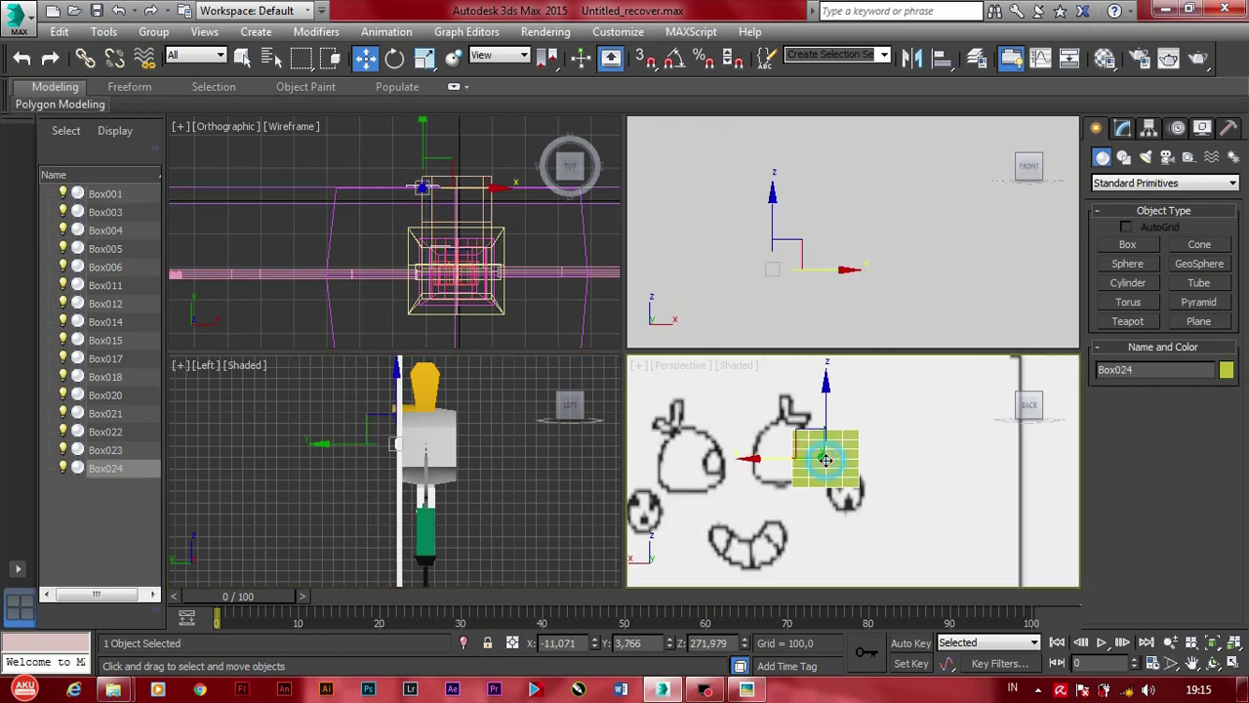
left_click_drag(1030, 166, 1012, 166)
scroll(831, 243, "up", 3)
left_click(830, 243)
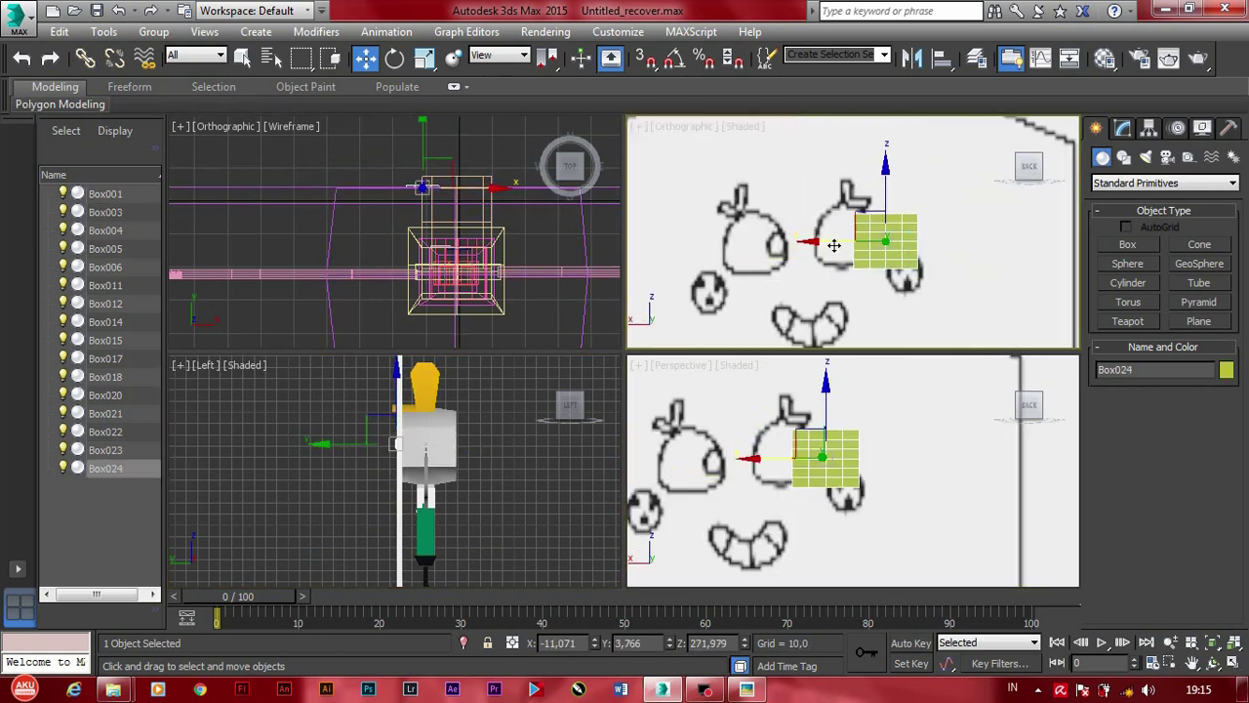
left_click_drag(831, 243, 840, 241)
scroll(841, 241, "up", 2)
Step: Add an Edit Poly modifier to Box024
left_click(1124, 128)
left_click(1162, 179)
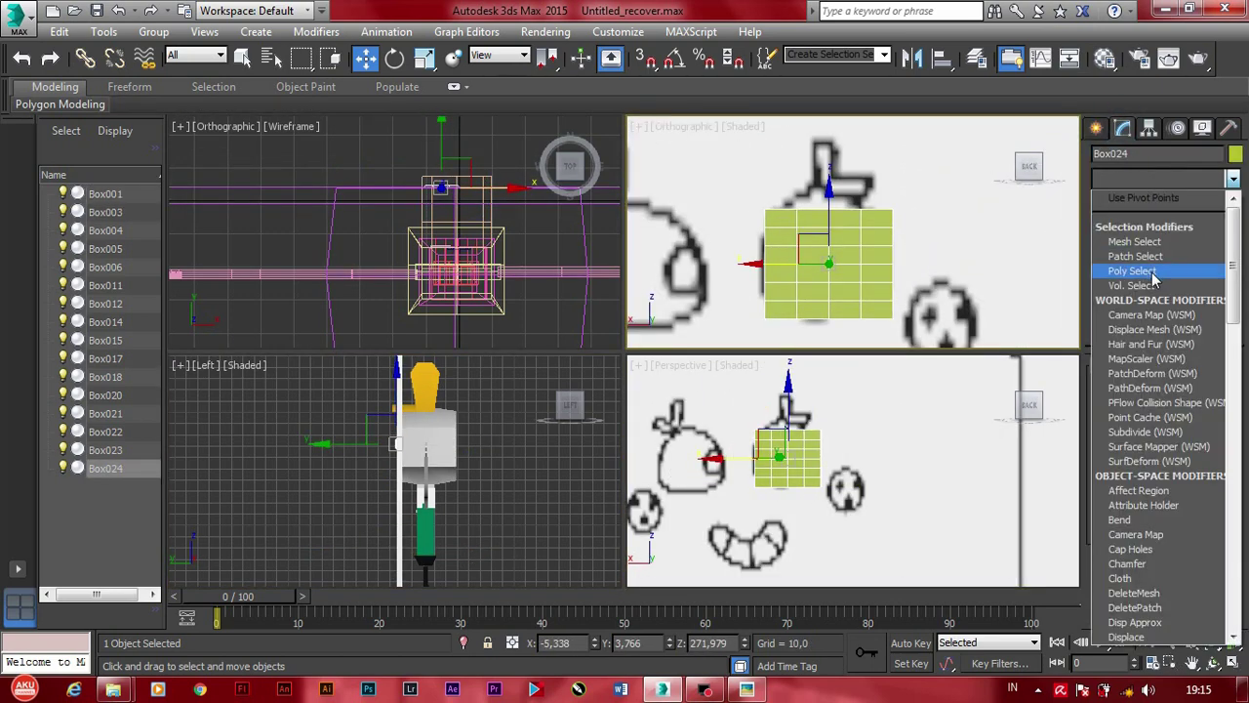
scroll(1144, 252, "down", 10)
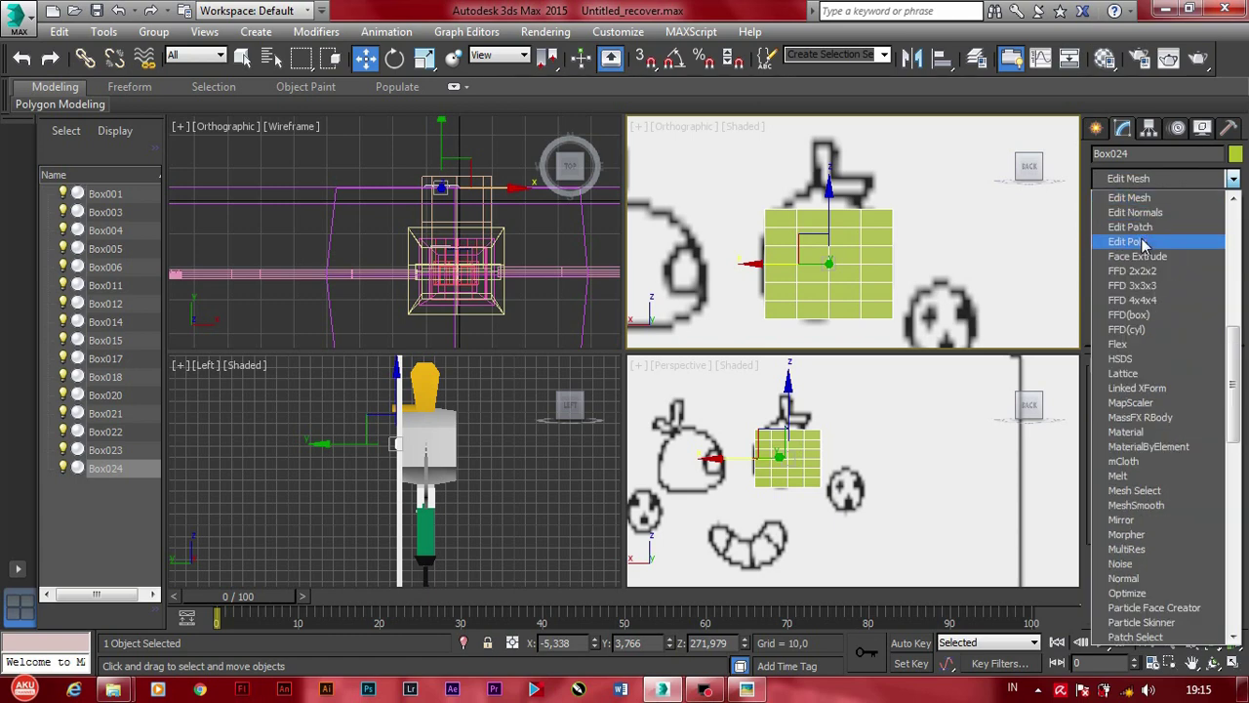
left_click(1137, 243)
scroll(771, 217, "up", 2)
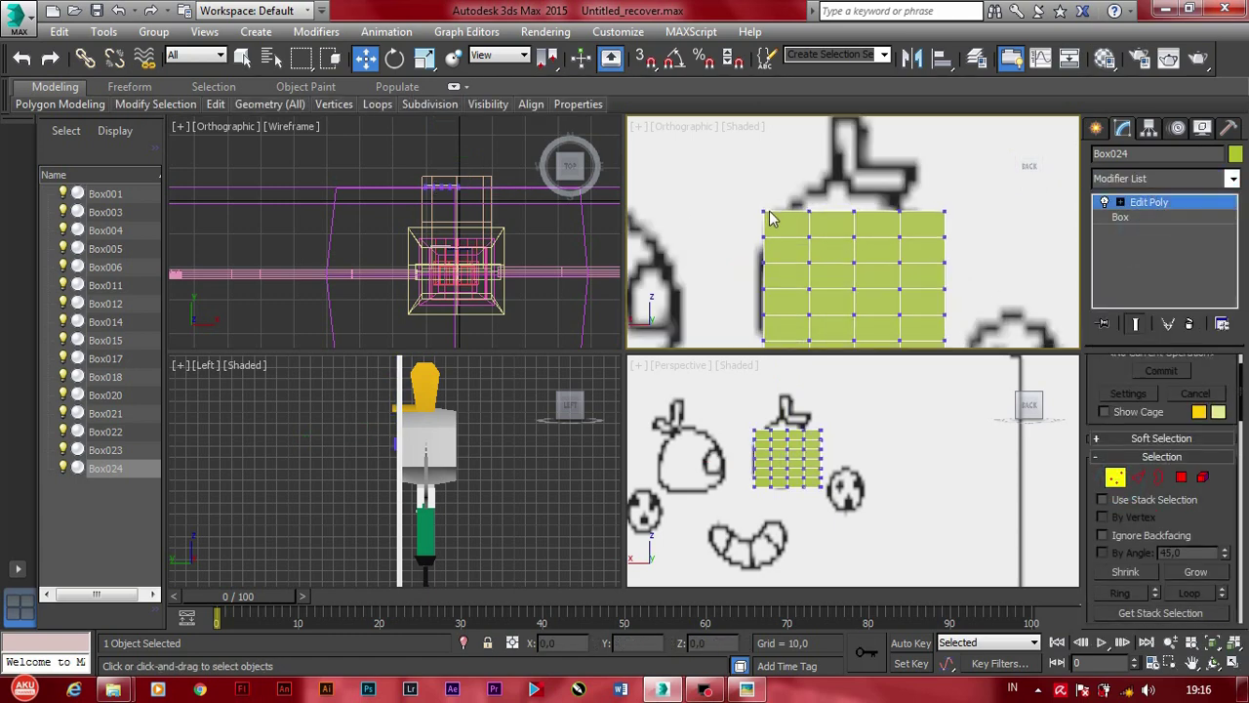
Step: Pull the top-middle vertex up into a peak and raise the upper-left vertex
left_click_drag(916, 239, 914, 235)
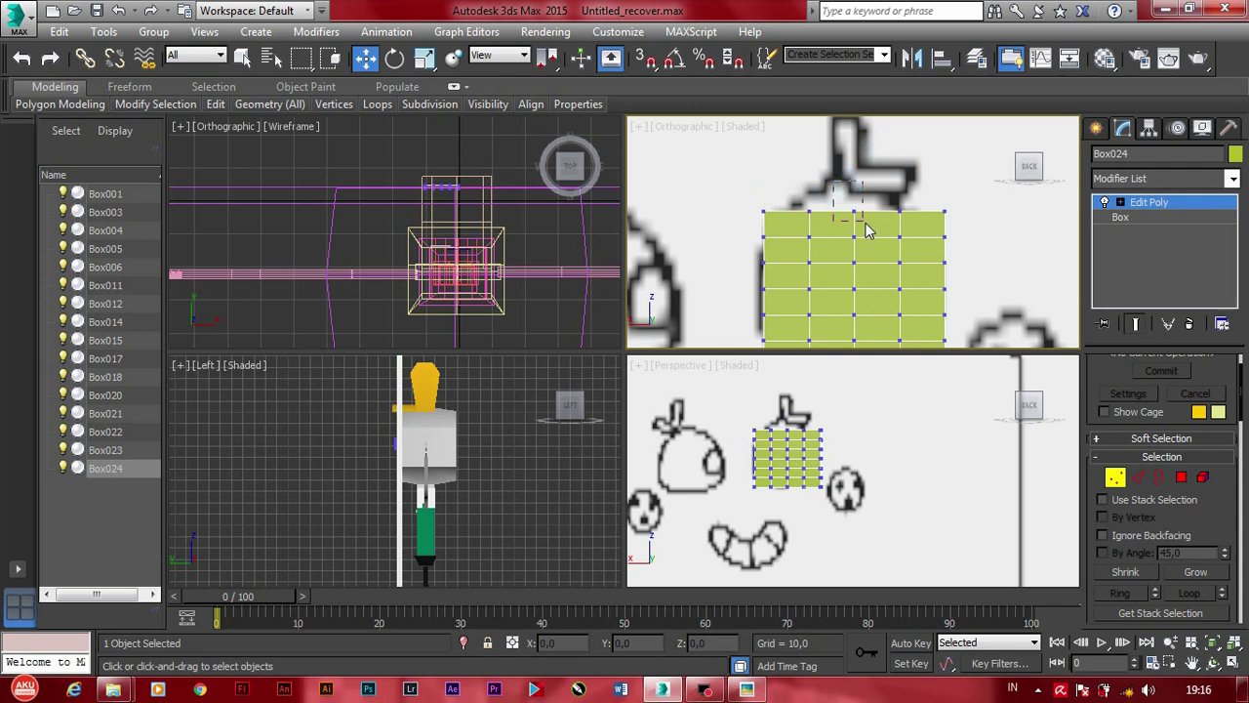
left_click_drag(853, 181, 847, 151)
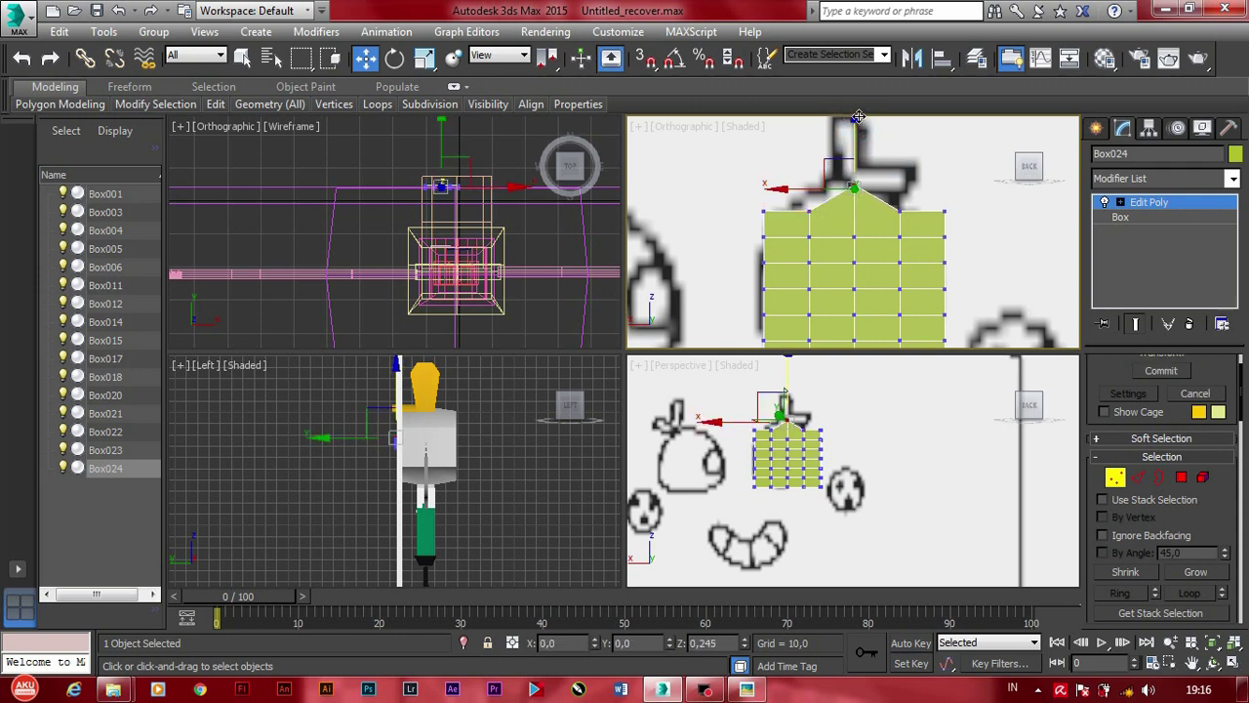
mouse_move(781, 173)
left_mouse_down()
mouse_move(824, 224)
mouse_move(809, 132)
left_mouse_up()
left_click(737, 239)
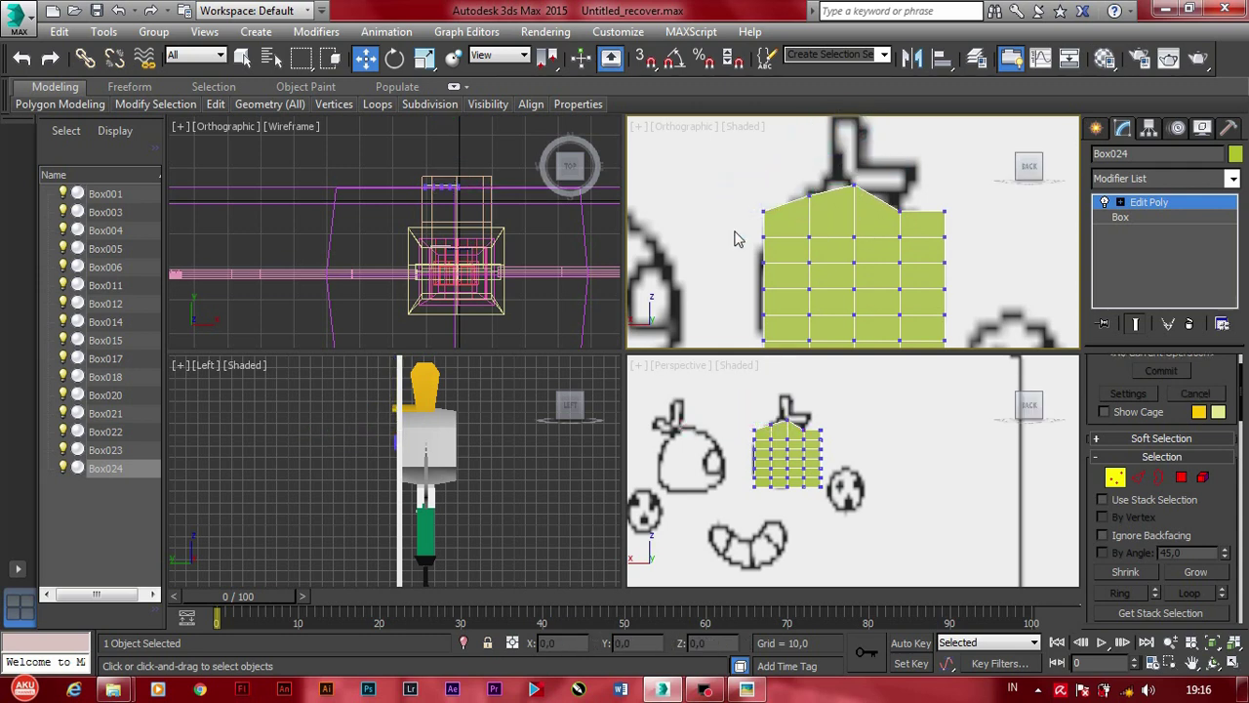
middle_click_drag(739, 239, 733, 203)
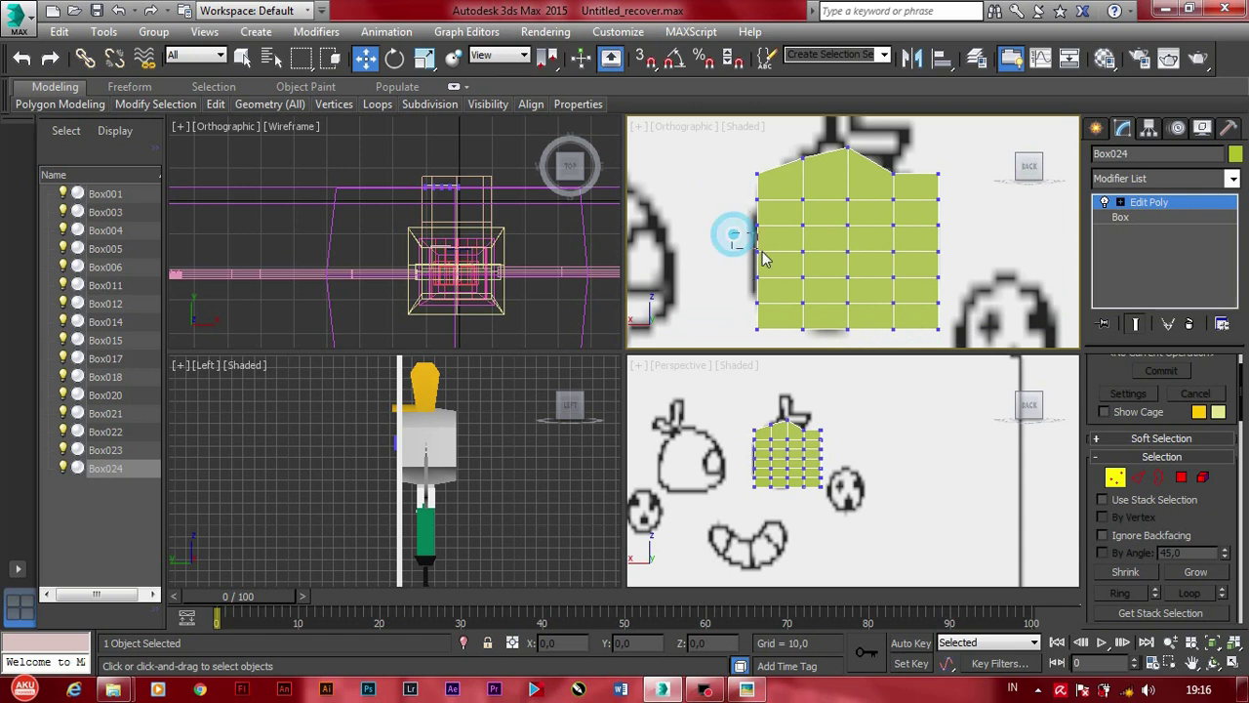
Step: Move the left-edge vertices to round the mesh's left side
left_click_drag(730, 237, 765, 263)
left_click_drag(715, 247, 768, 295)
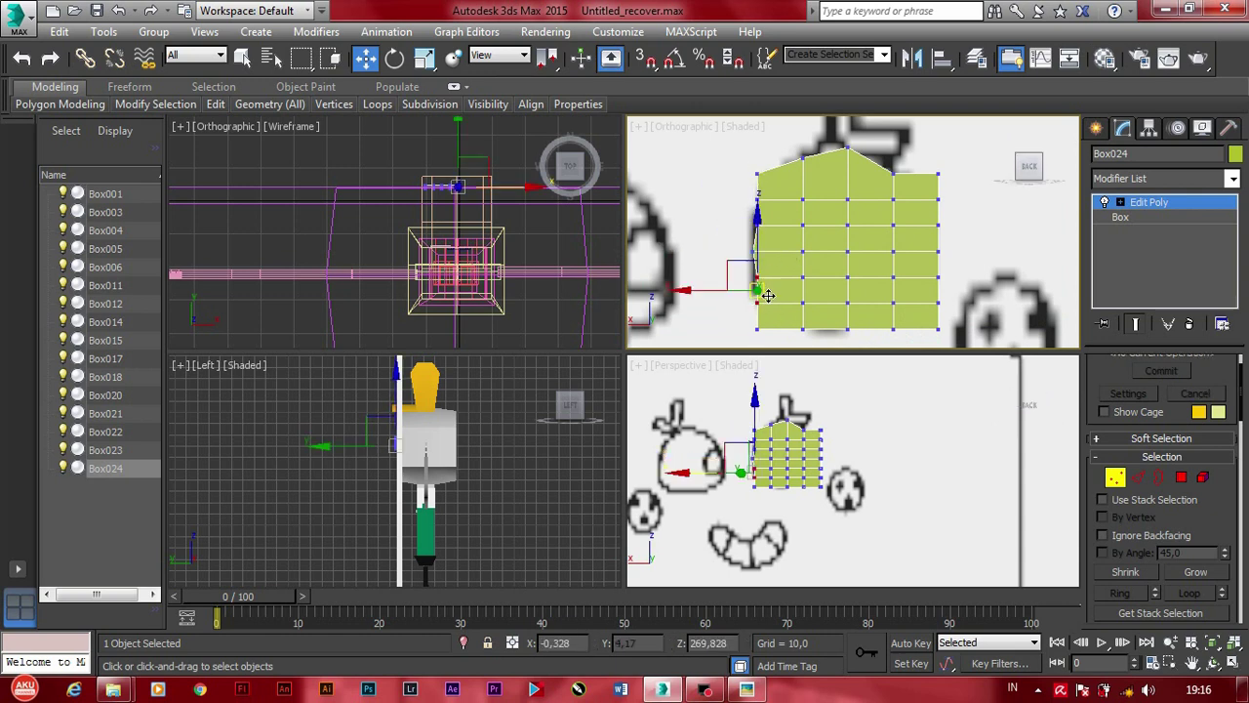
left_click(725, 315)
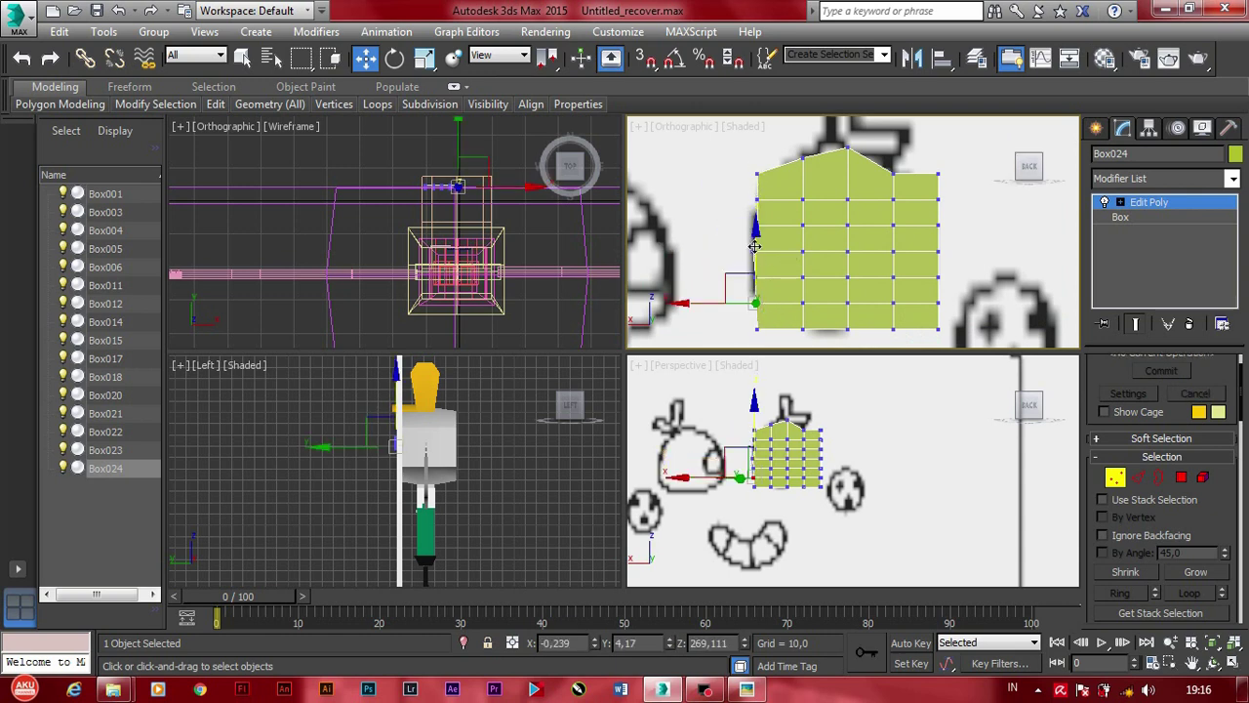
left_click(733, 270)
left_click(747, 217)
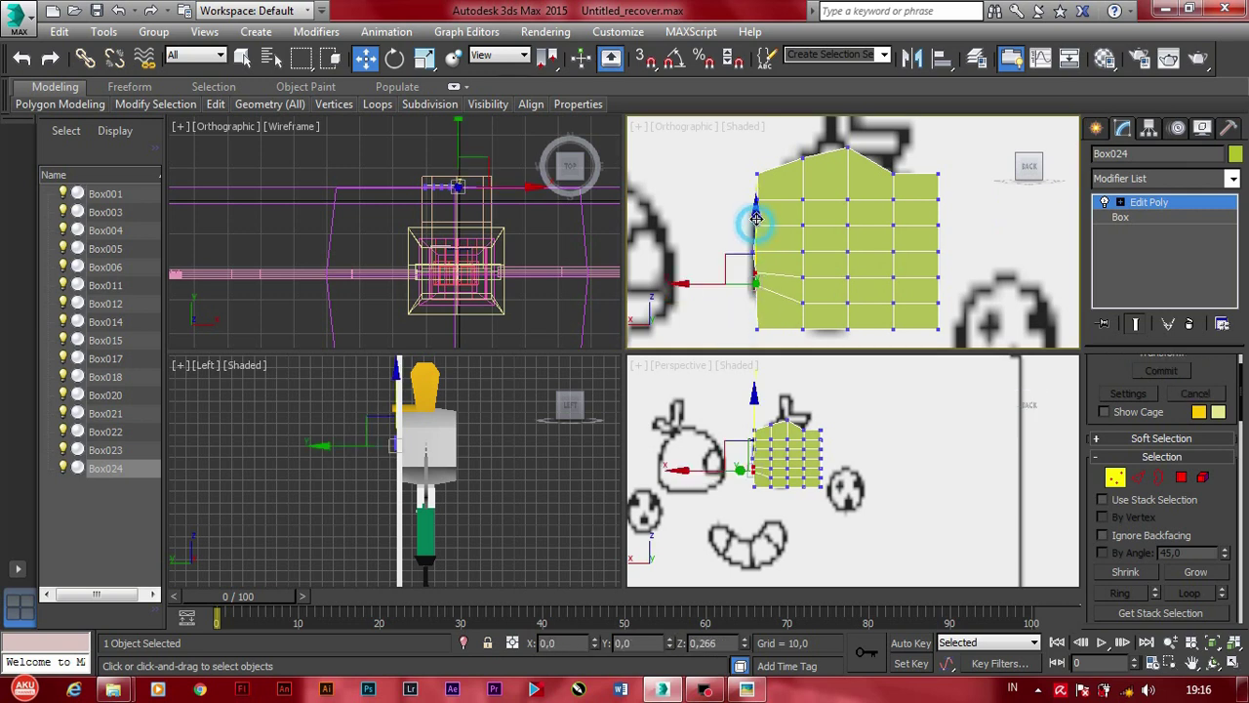
left_click(729, 310)
scroll(743, 295, "up", 5)
left_click(732, 240)
left_click_drag(754, 268, 702, 240)
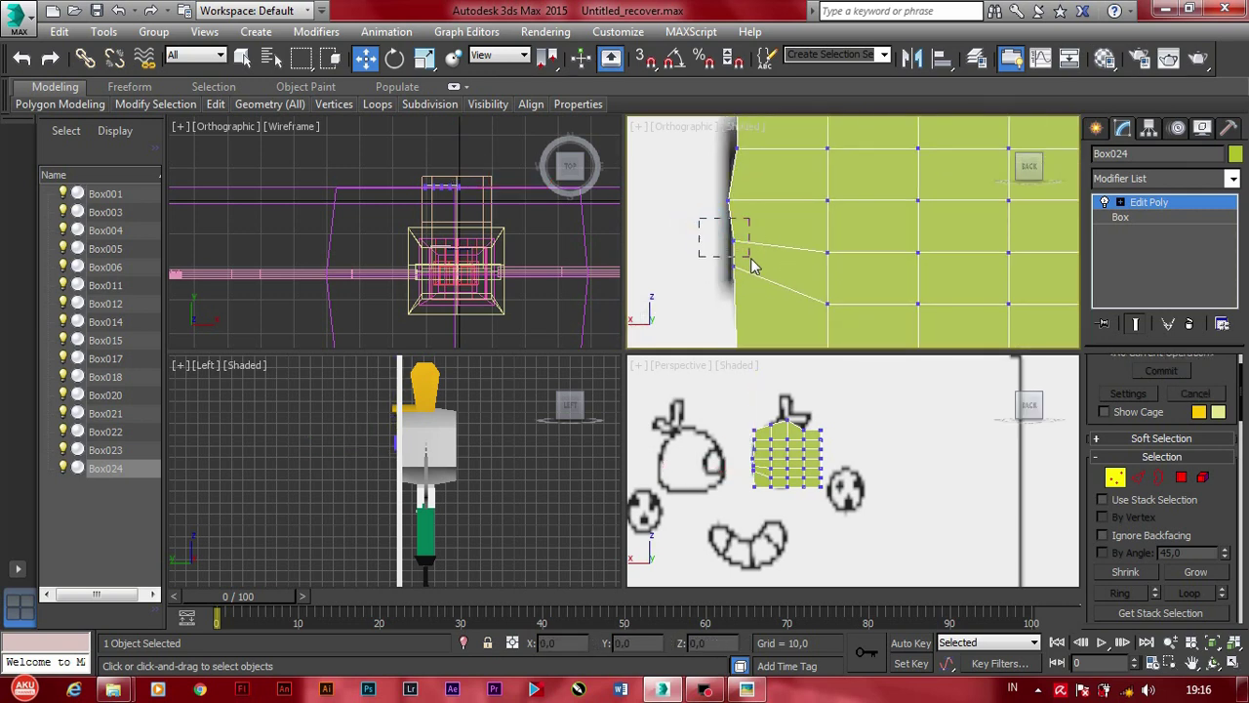
Step: Raise the bottom row of vertices and pull the bottom-left corner inward
scroll(703, 253, "down", 3)
left_click_drag(710, 302, 761, 357)
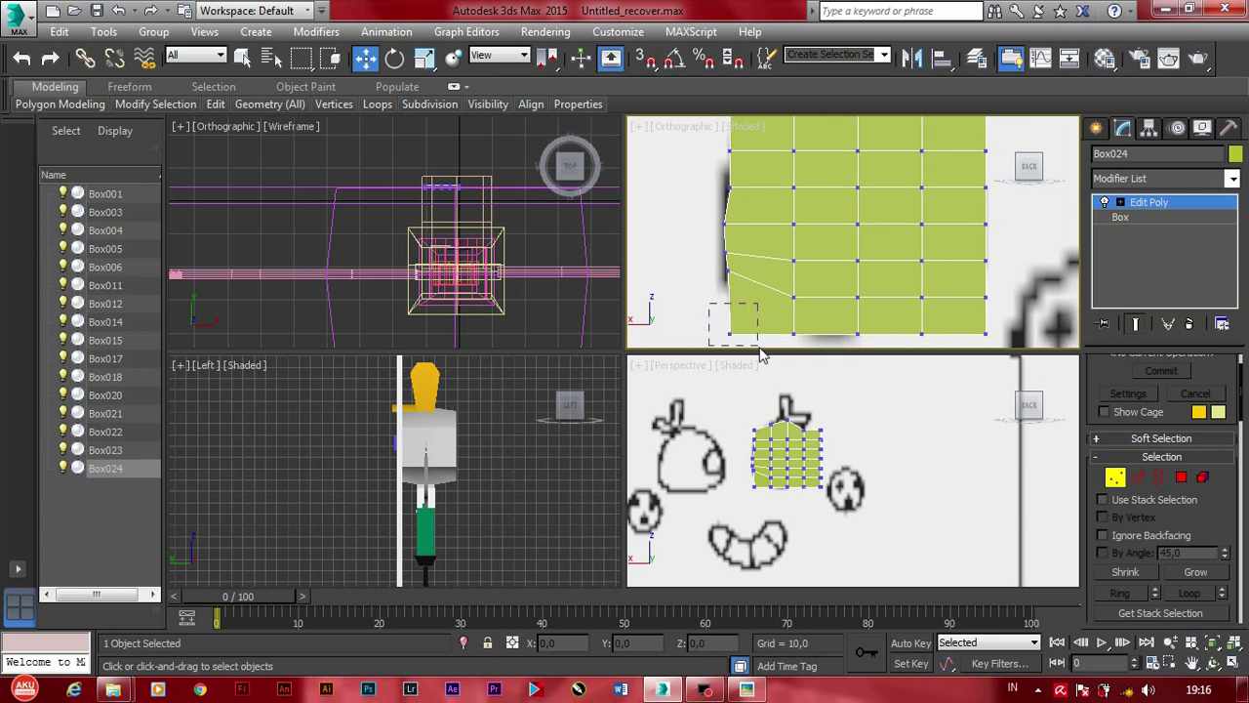
left_click_drag(986, 353, 986, 347)
left_click_drag(826, 262, 835, 238)
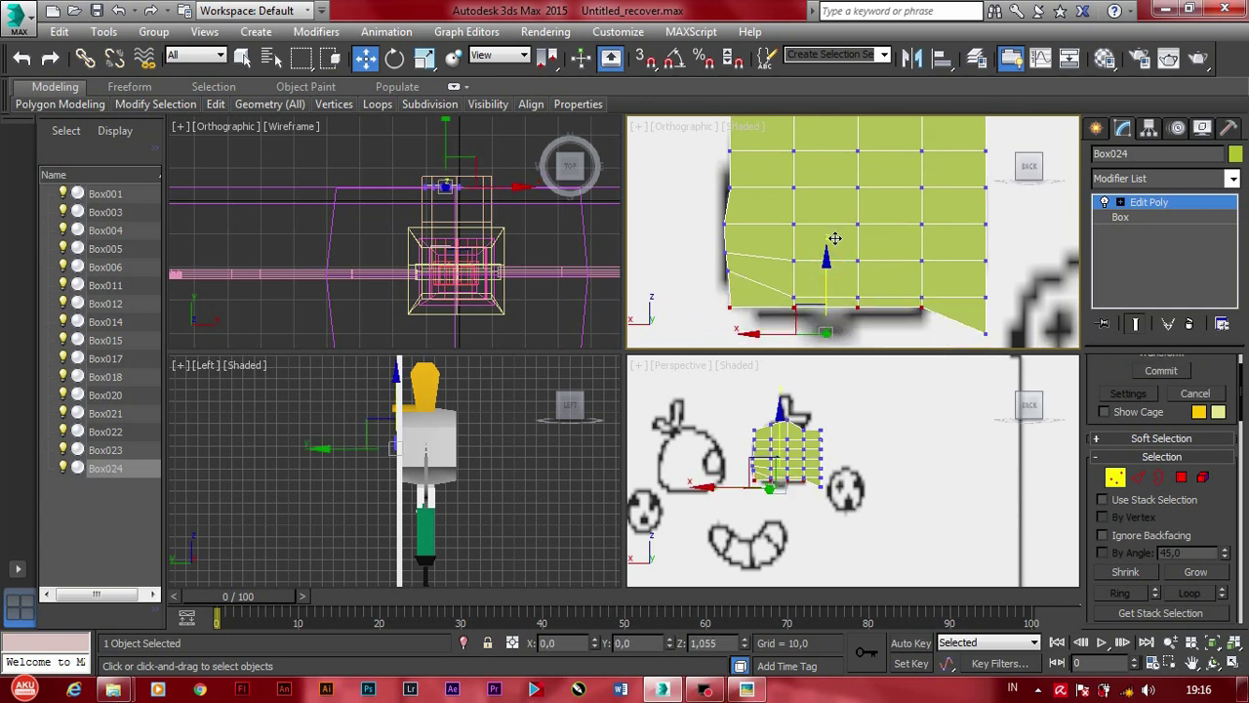
left_click(724, 315)
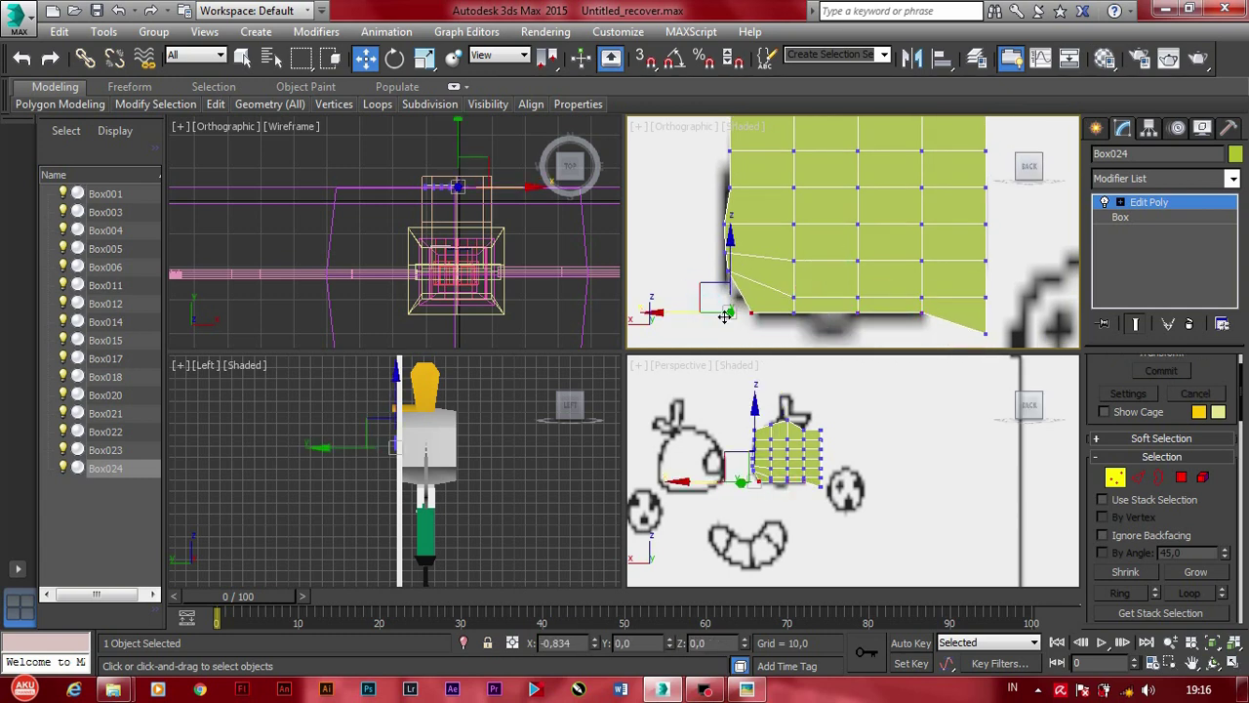
mouse_move(725, 315)
left_mouse_down()
mouse_move(725, 300)
mouse_move(709, 313)
left_mouse_up()
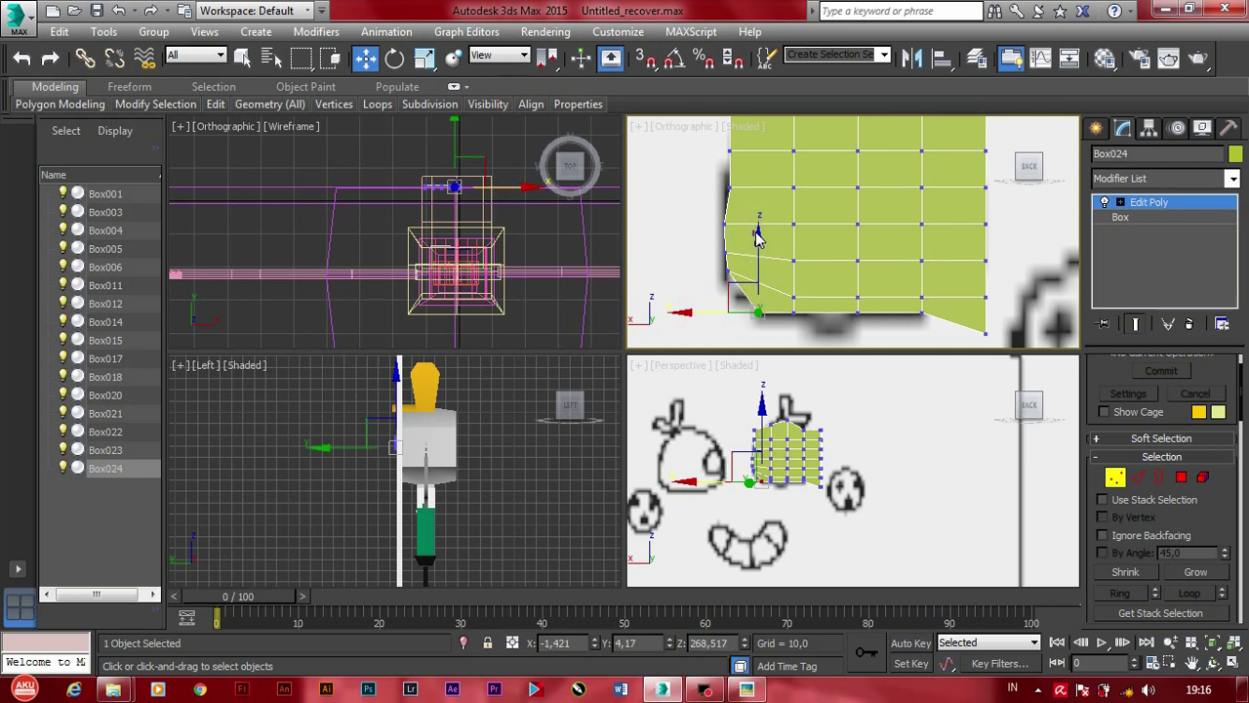
Step: Select the upper left-edge and upper-right top vertices for further shaping
left_click(728, 268)
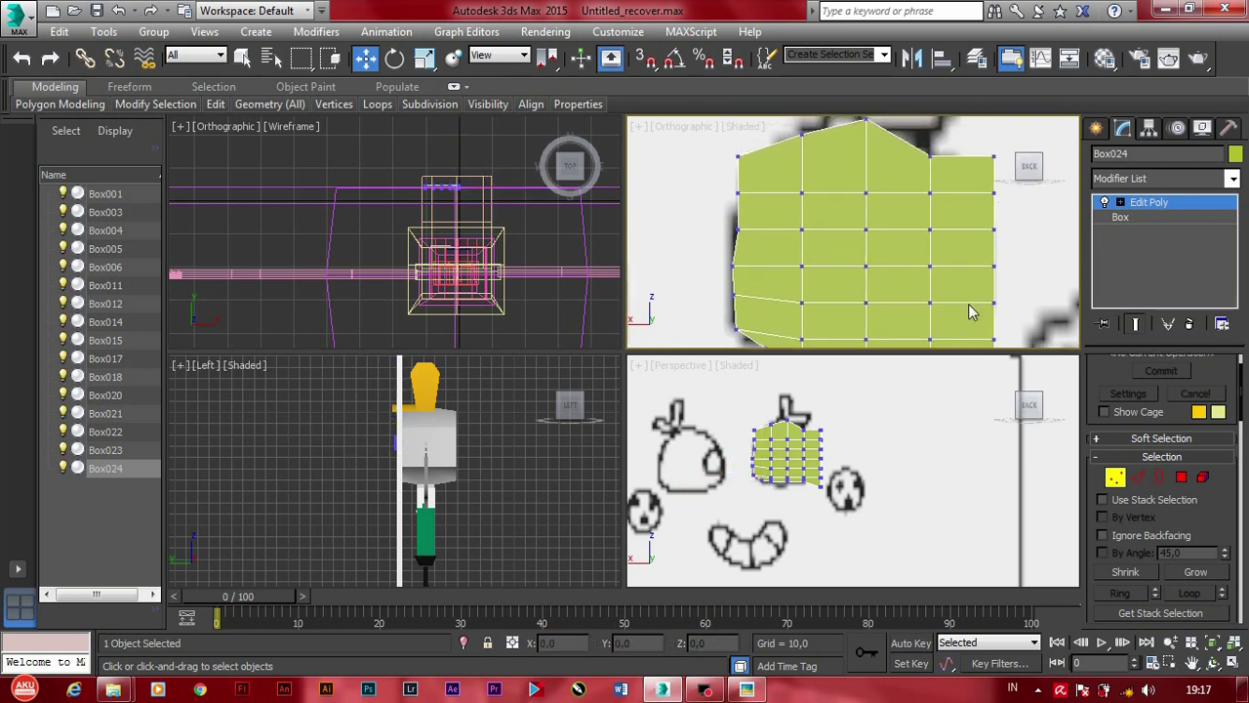
middle_click_drag(773, 181, 810, 215)
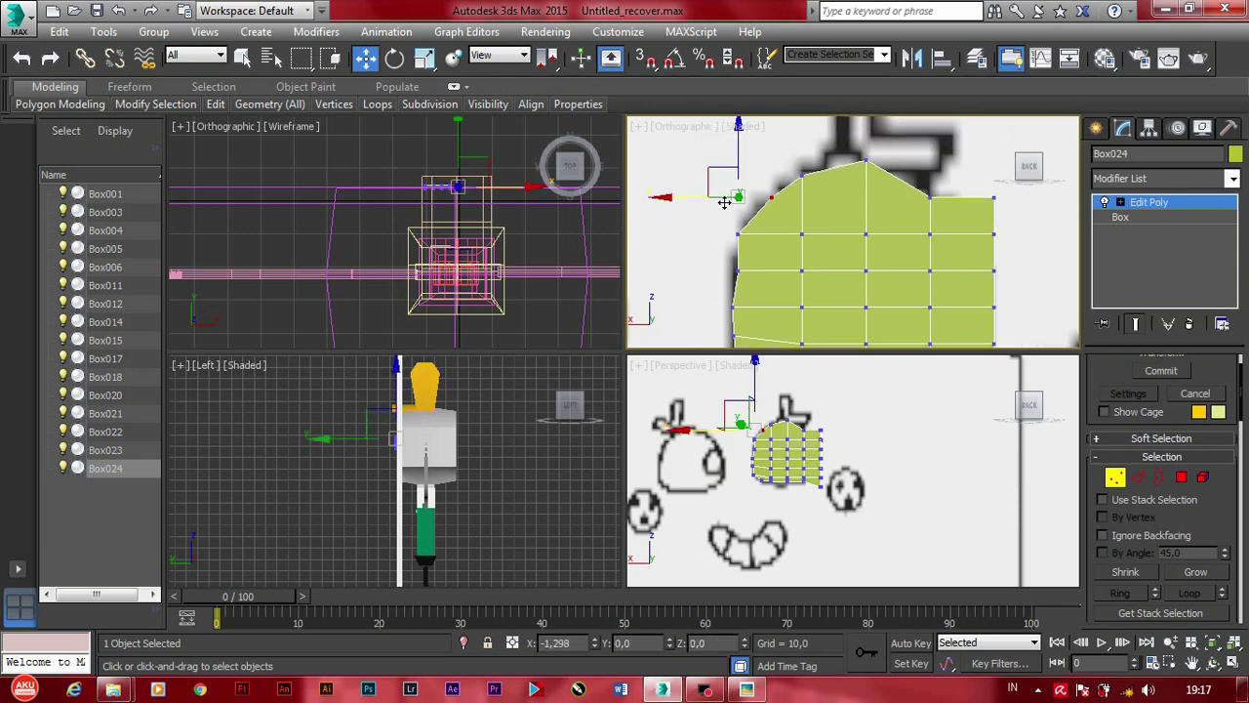
left_click(714, 263)
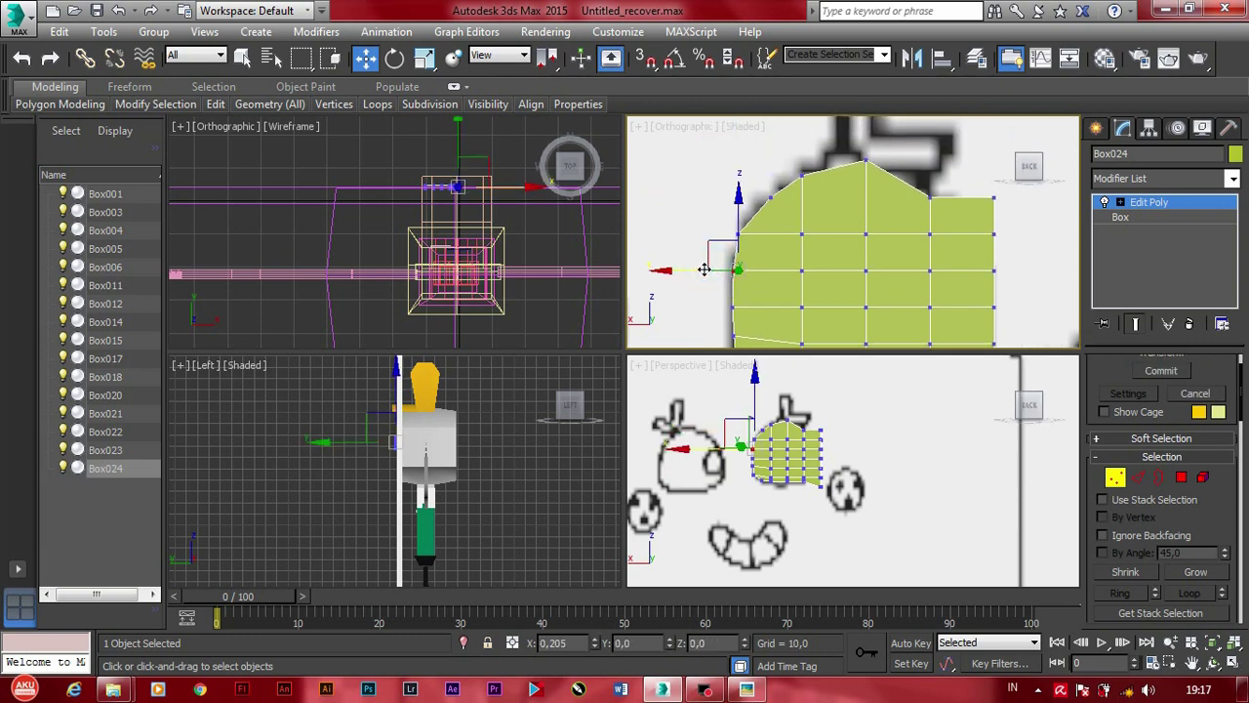
left_click(930, 196)
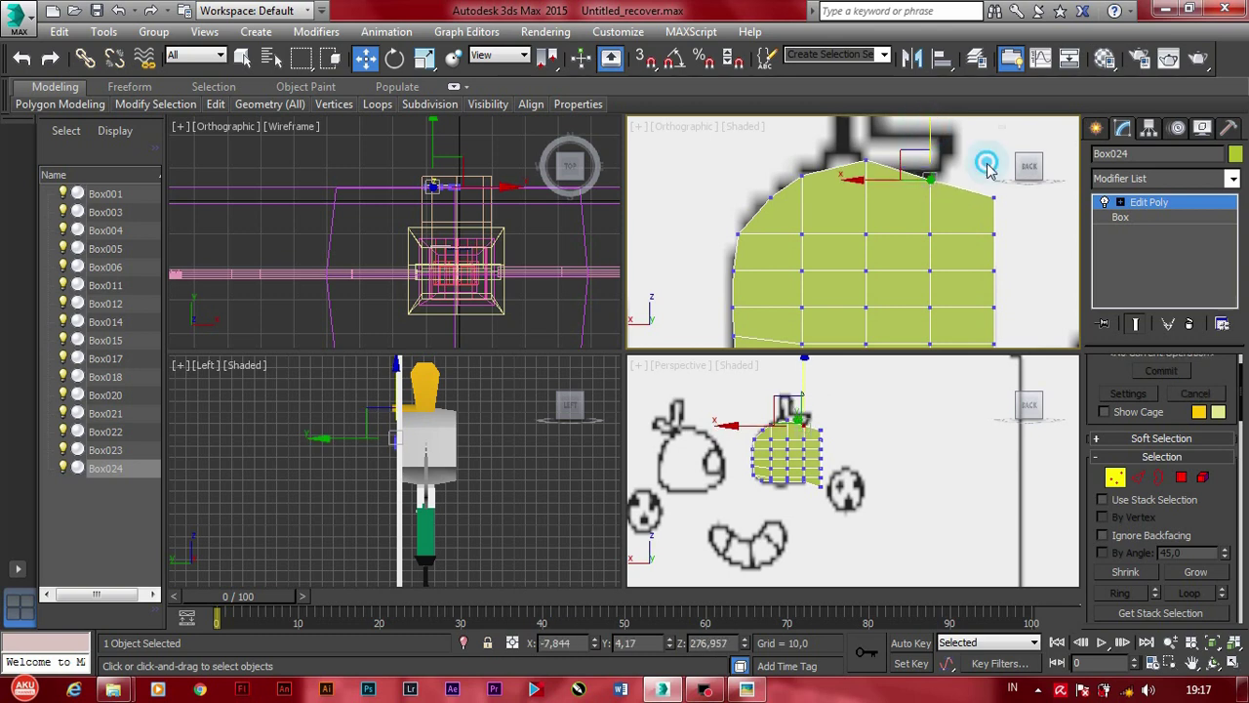
Step: Pull Box024's right-edge vertices inward to round the right side
middle_click_drag(954, 270, 853, 253)
left_click_drag(859, 214, 825, 219)
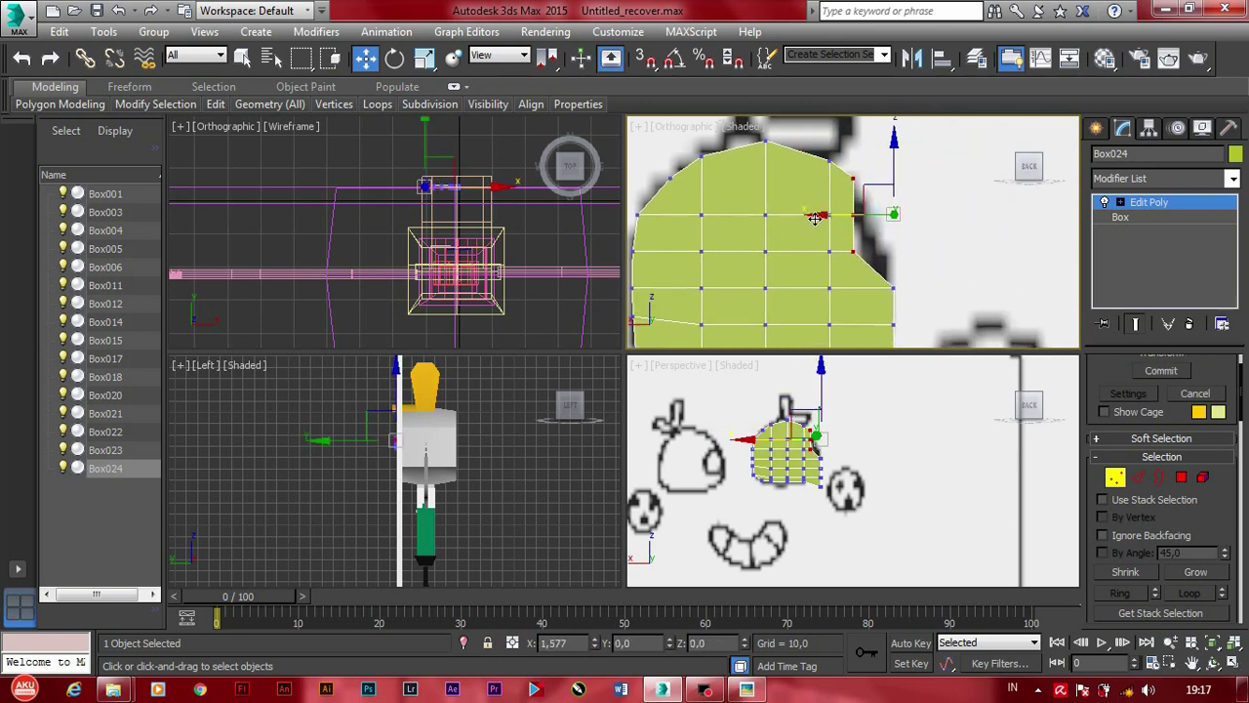
middle_click_drag(815, 218, 810, 244)
left_click_drag(836, 279, 849, 293)
left_click(873, 337)
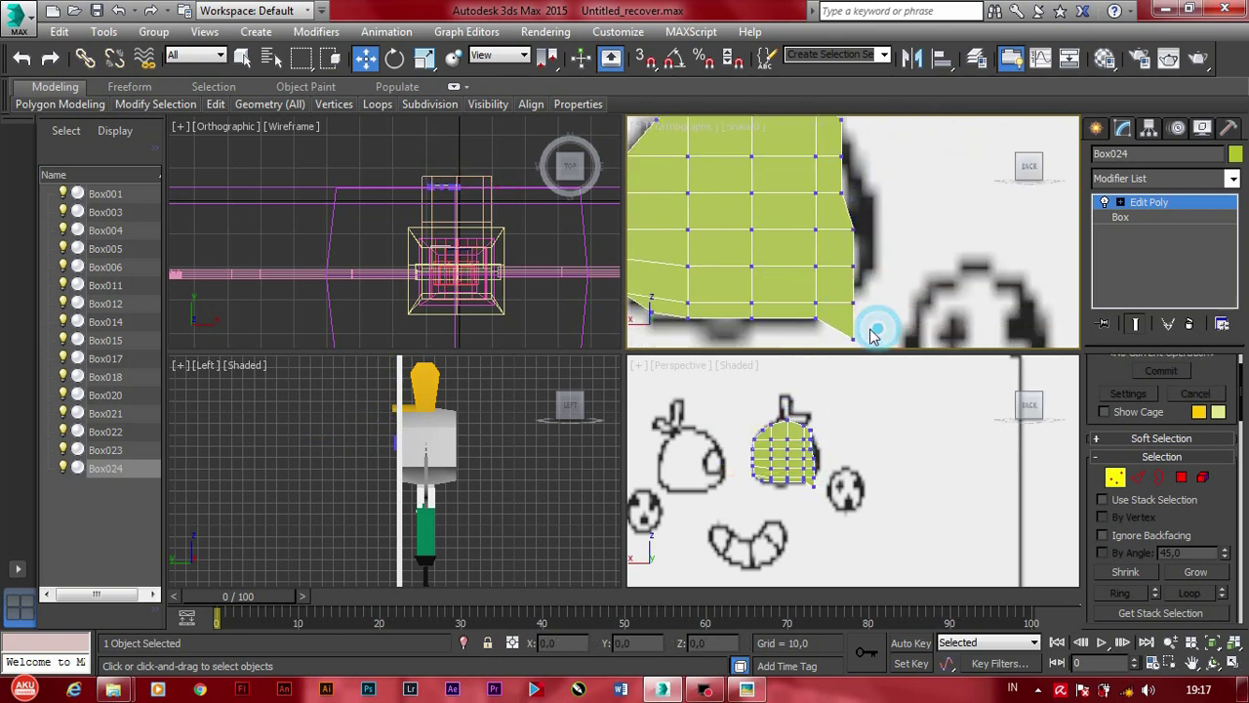
scroll(874, 337, "down", 1)
scroll(840, 303, "down", 1)
left_click_drag(822, 169, 821, 166)
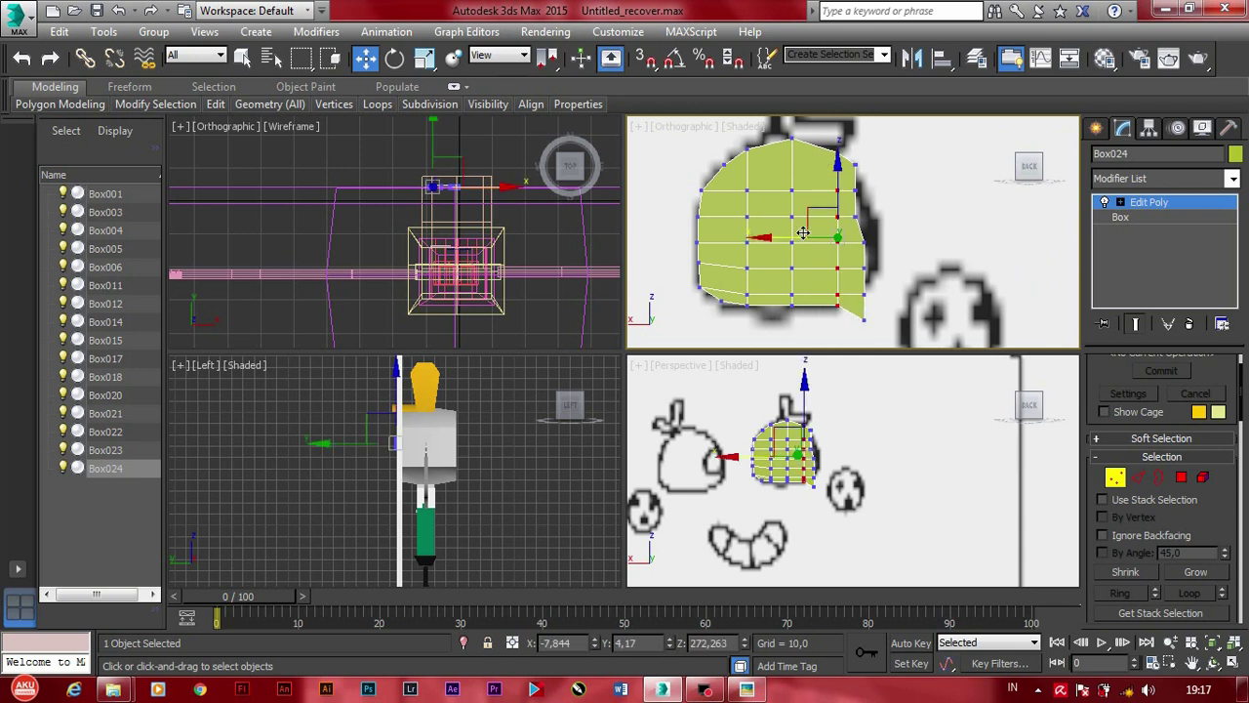
left_click(855, 310)
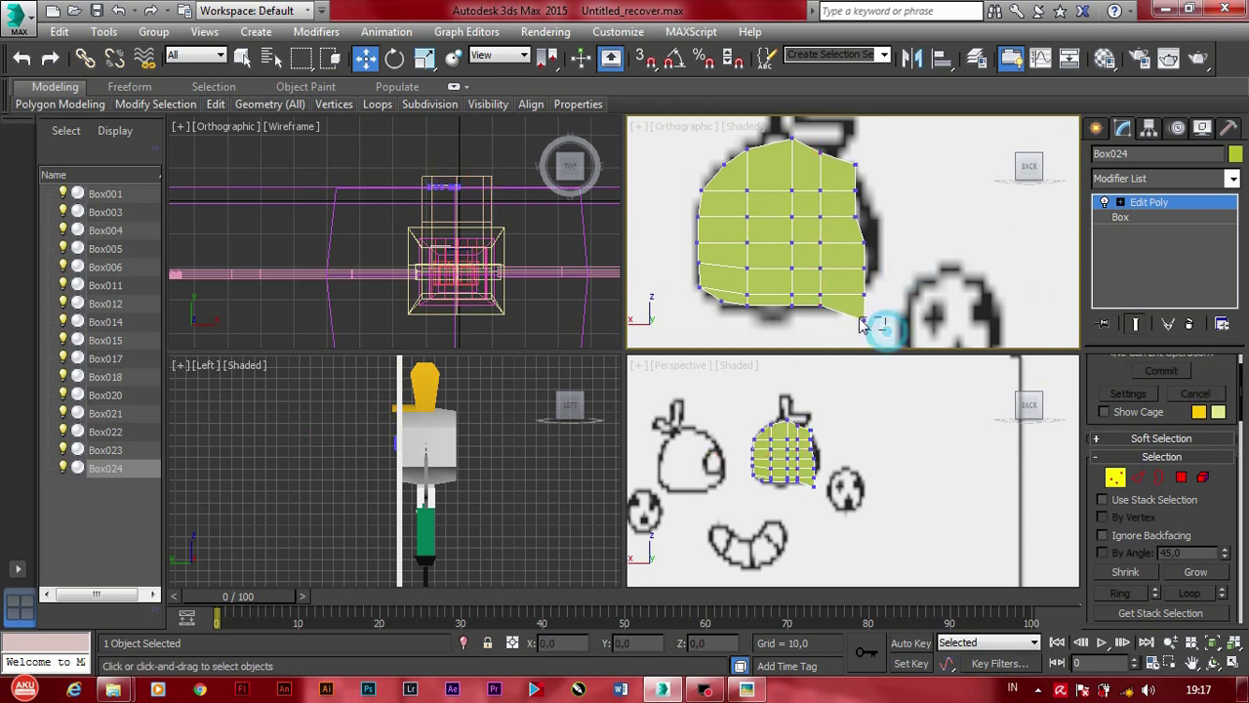
Step: Raise the bottom-right vertex to round the lower right corner
left_click(863, 319)
scroll(860, 254, "up", 2)
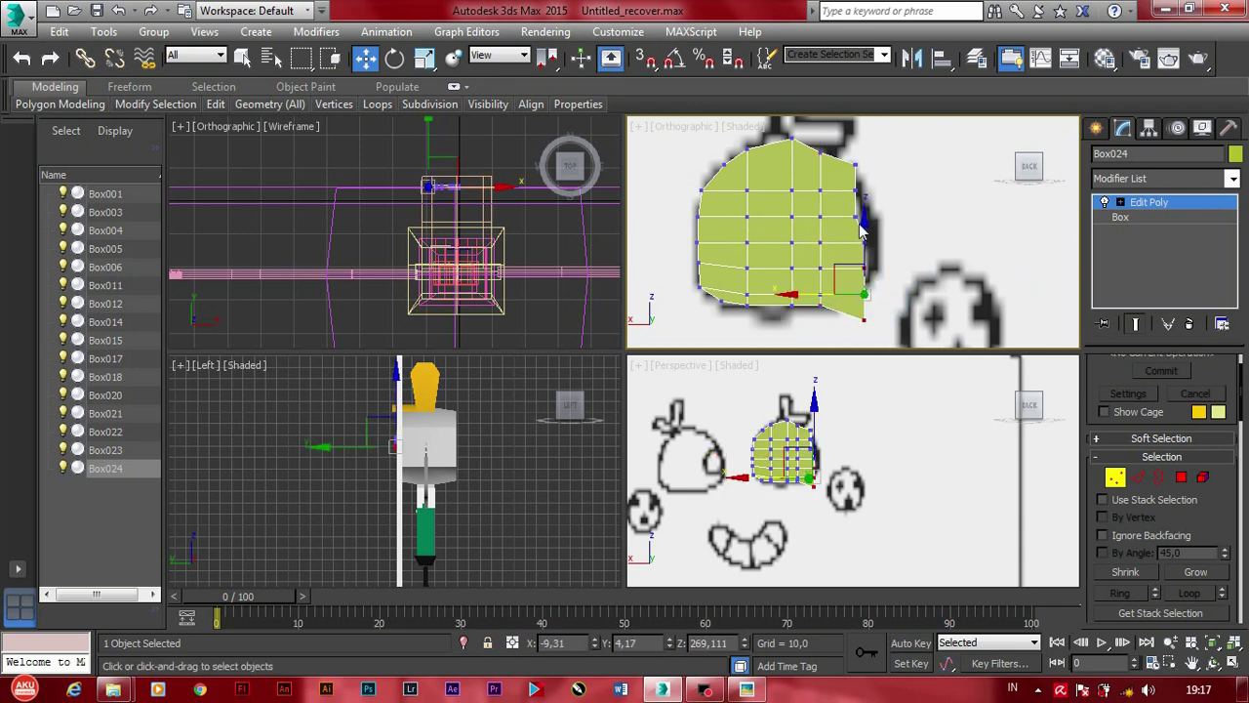
left_click(854, 319)
middle_click_drag(854, 319, 847, 332)
left_click(859, 321)
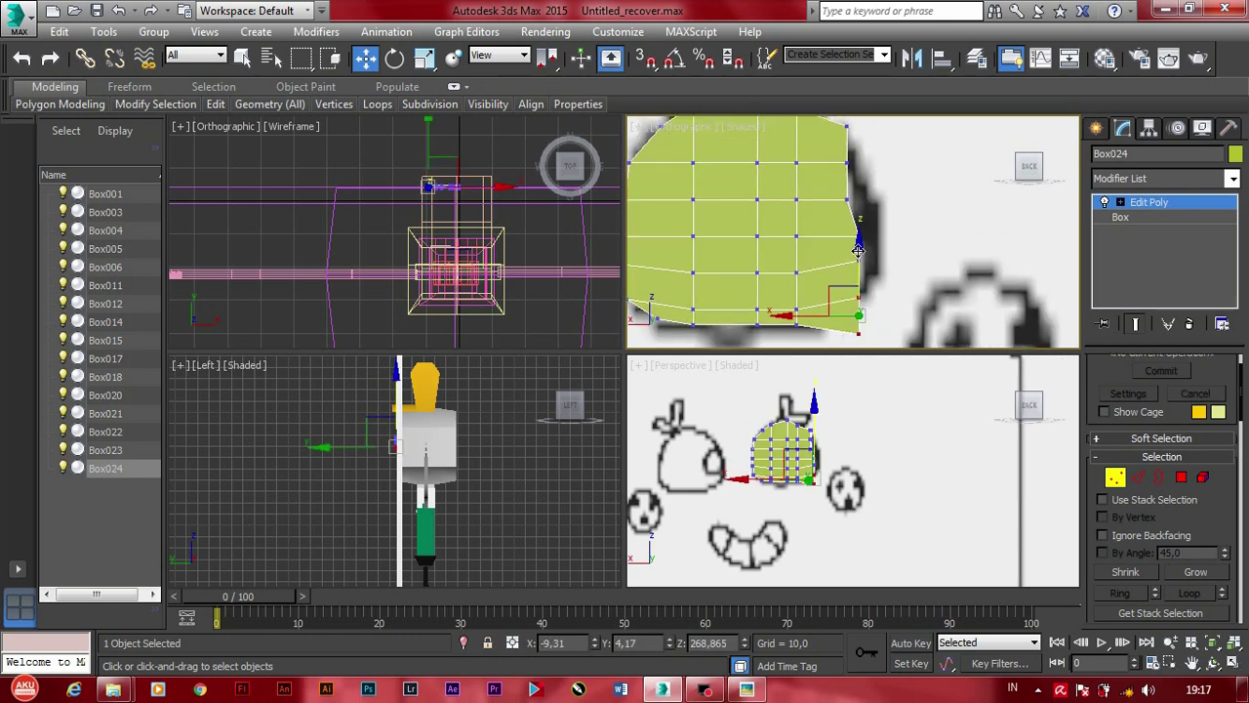
left_click_drag(862, 250, 861, 226)
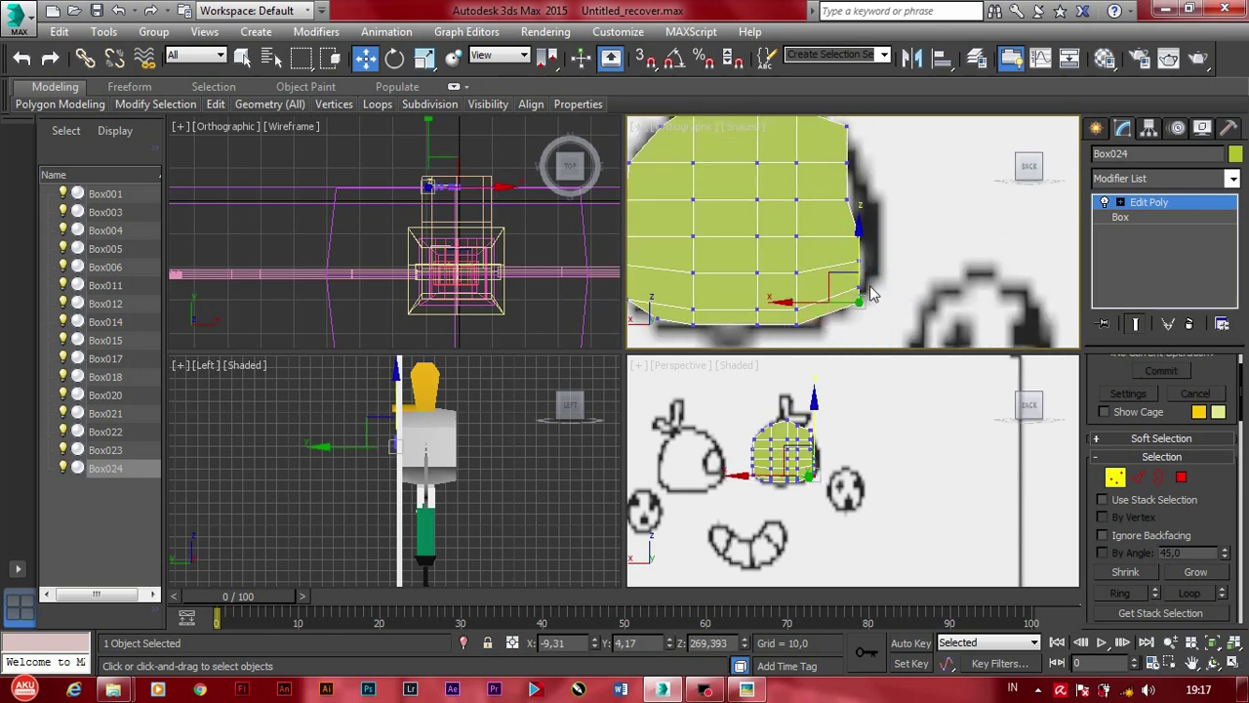
left_click(813, 337)
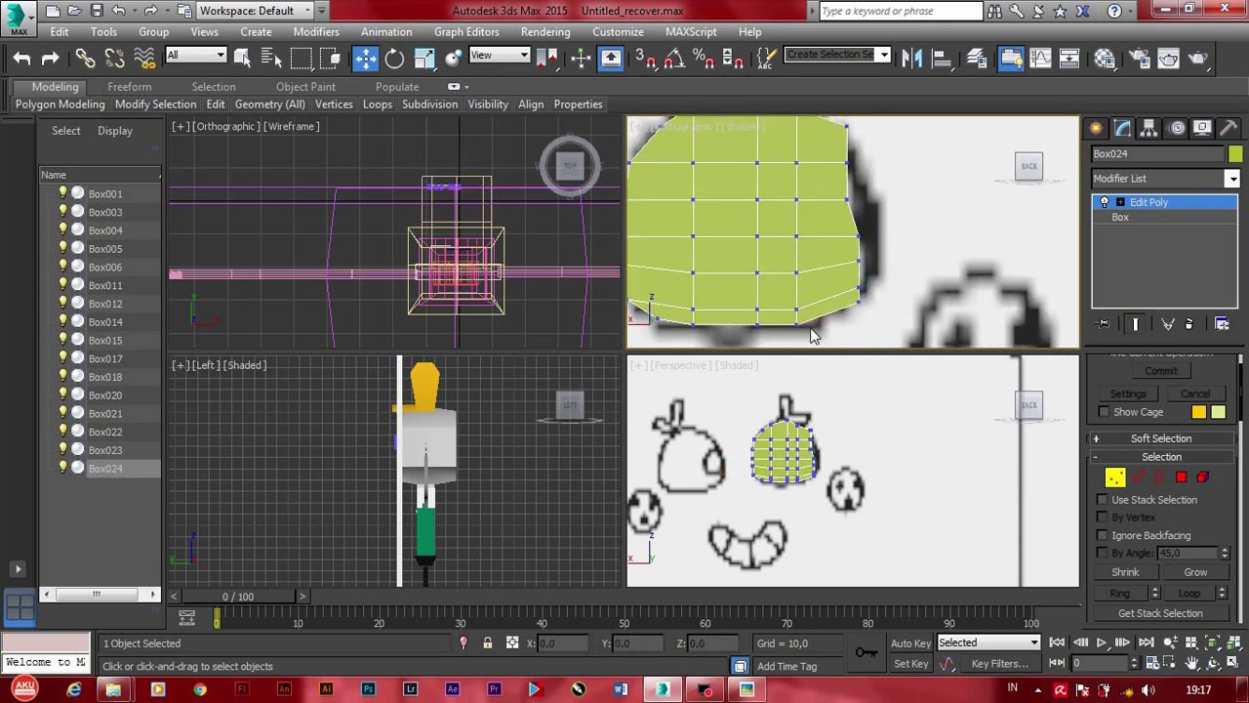
left_click(865, 285)
left_click_drag(845, 264, 849, 244)
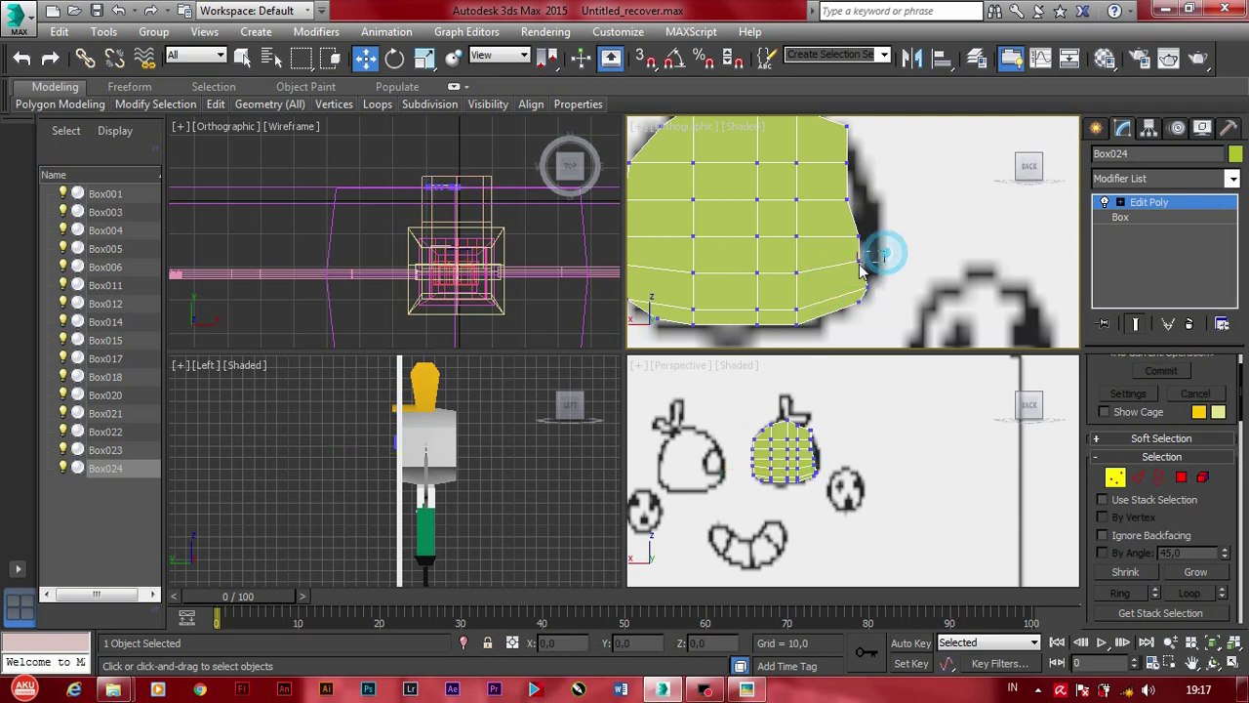
left_click(890, 215)
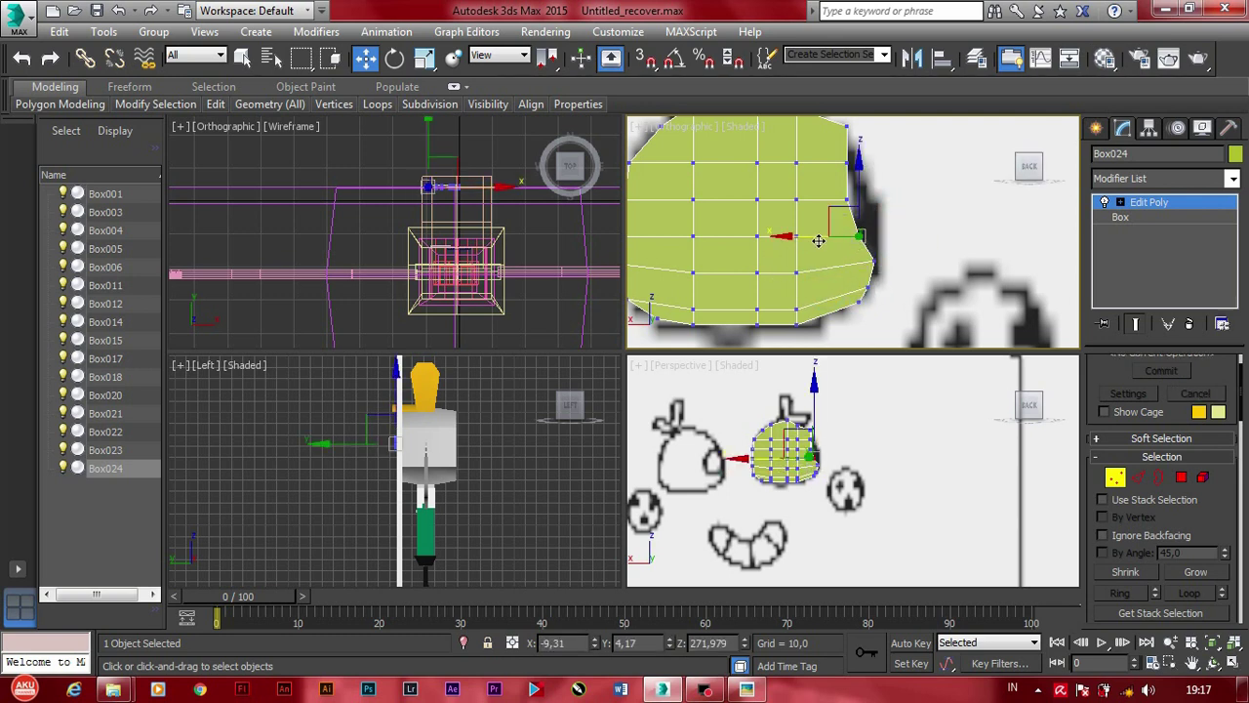
Step: Raise a right-edge vertex to round the top-right corner
left_click(847, 201)
middle_click_drag(869, 220, 879, 244)
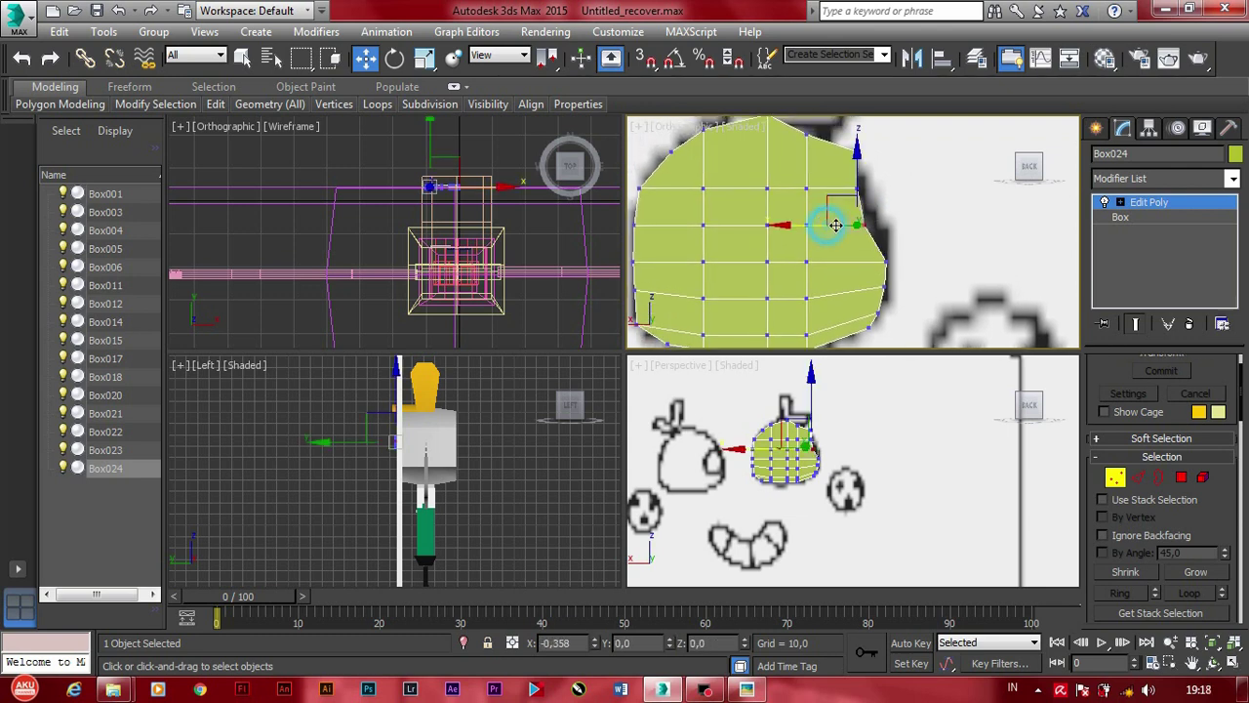
left_click_drag(835, 225, 838, 186)
middle_click_drag(838, 186, 847, 224)
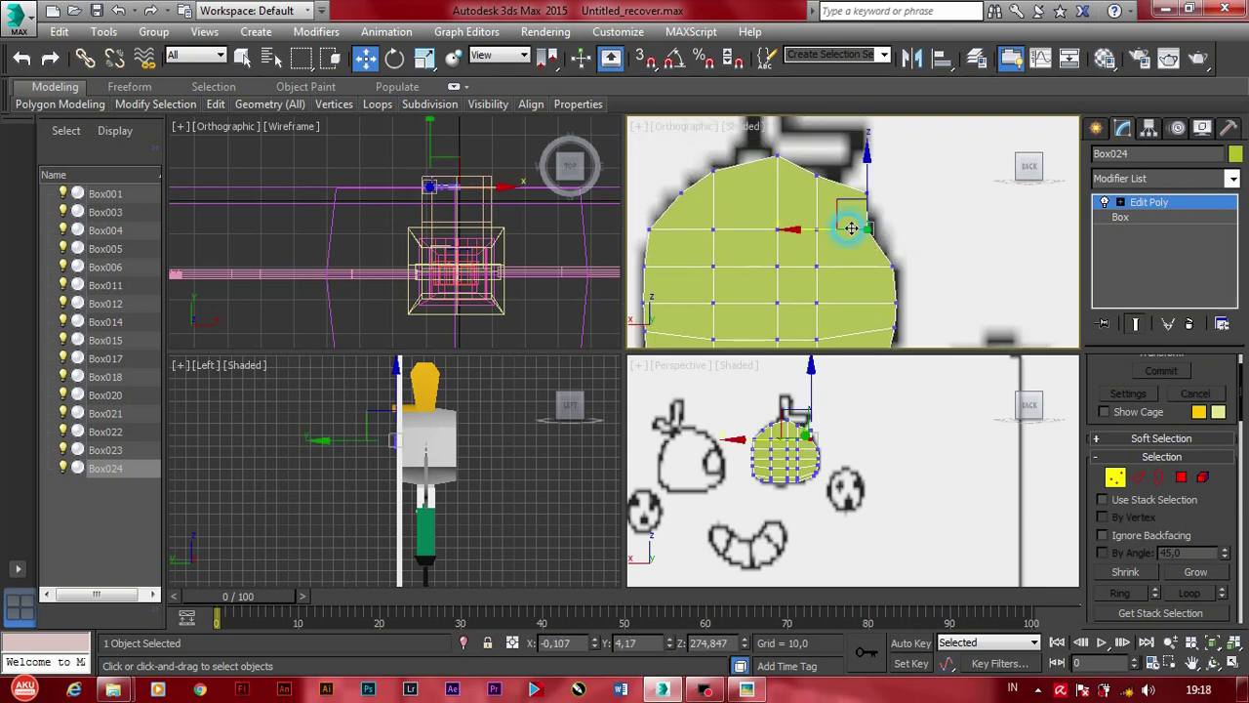
left_click_drag(858, 228, 832, 195)
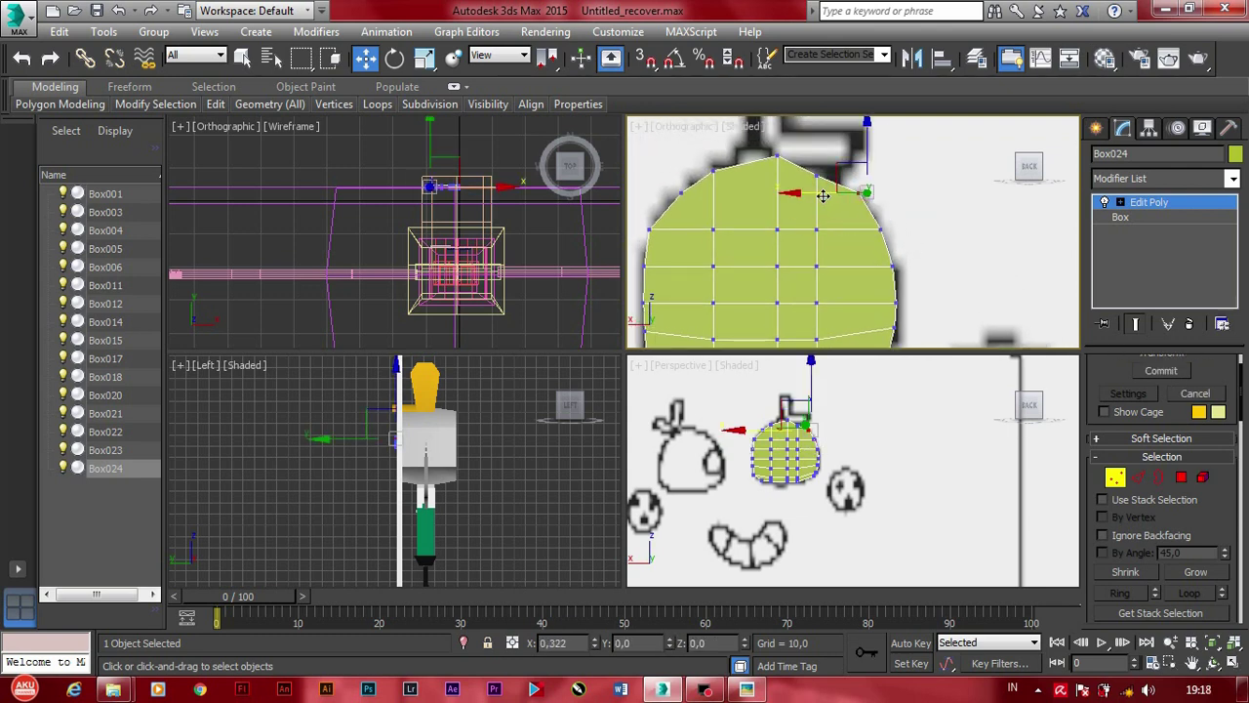
left_click(816, 168)
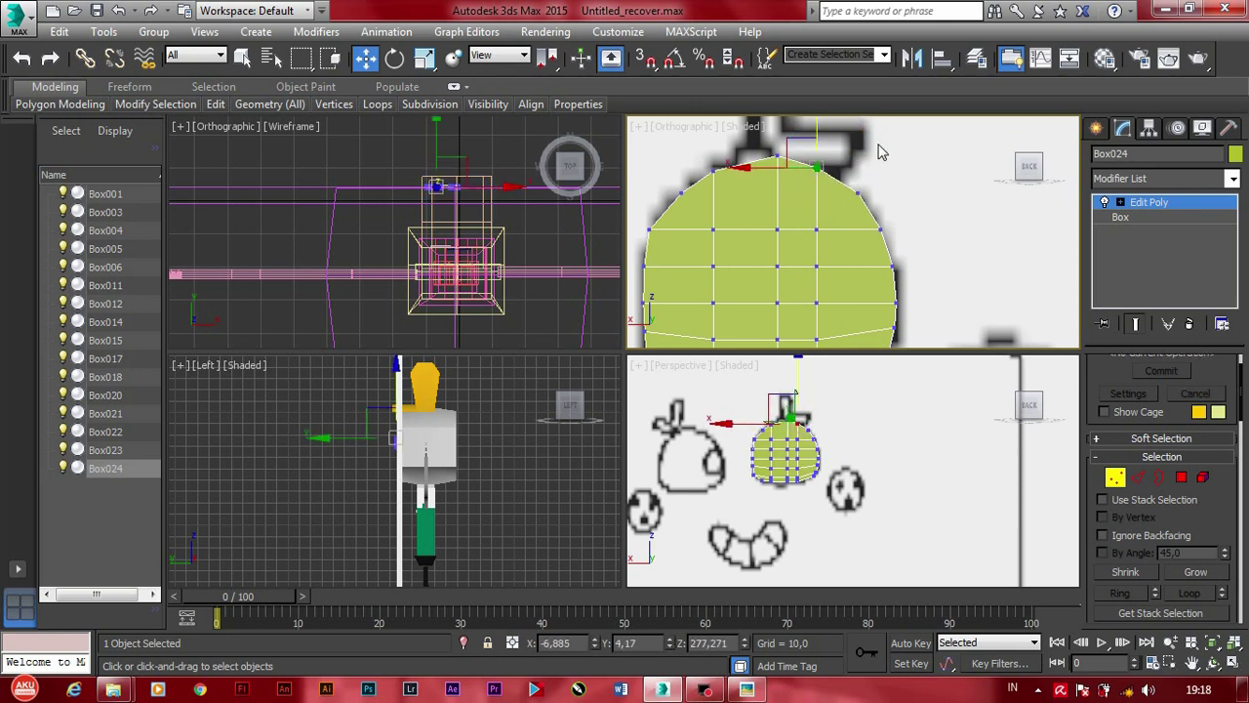
Step: Nudge the bottom-middle vertex to round the base of the head
mouse_move(878, 152)
middle_mouse_down("alt")
mouse_move(827, 214)
mouse_move(813, 307)
middle_mouse_up("alt")
left_click(785, 284)
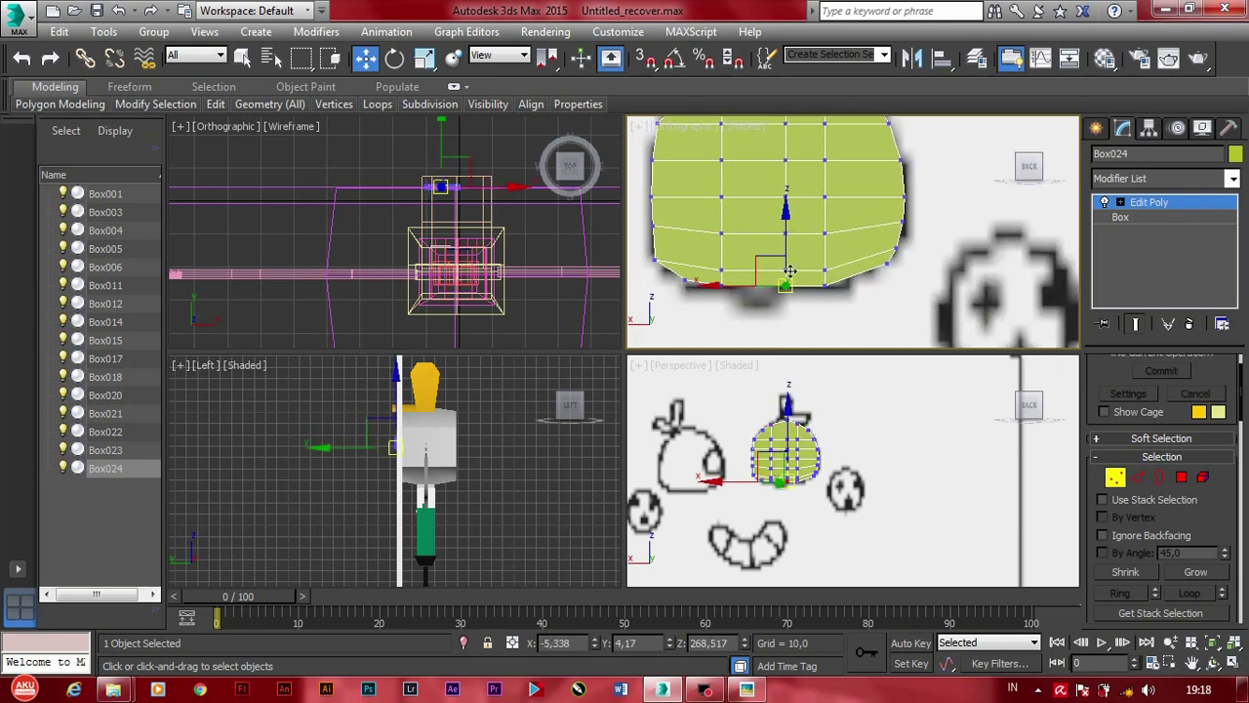
left_click_drag(785, 247, 744, 306)
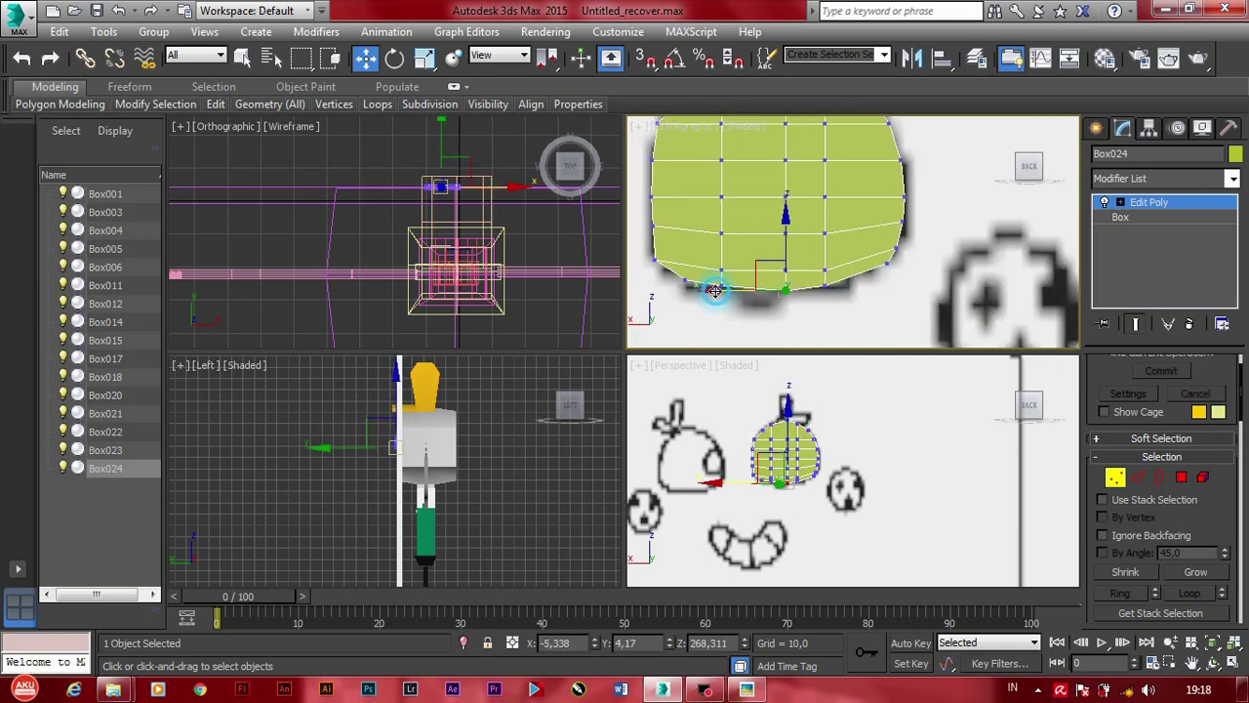
left_click(805, 311)
scroll(812, 307, "down", 4)
scroll(816, 312, "down", 1)
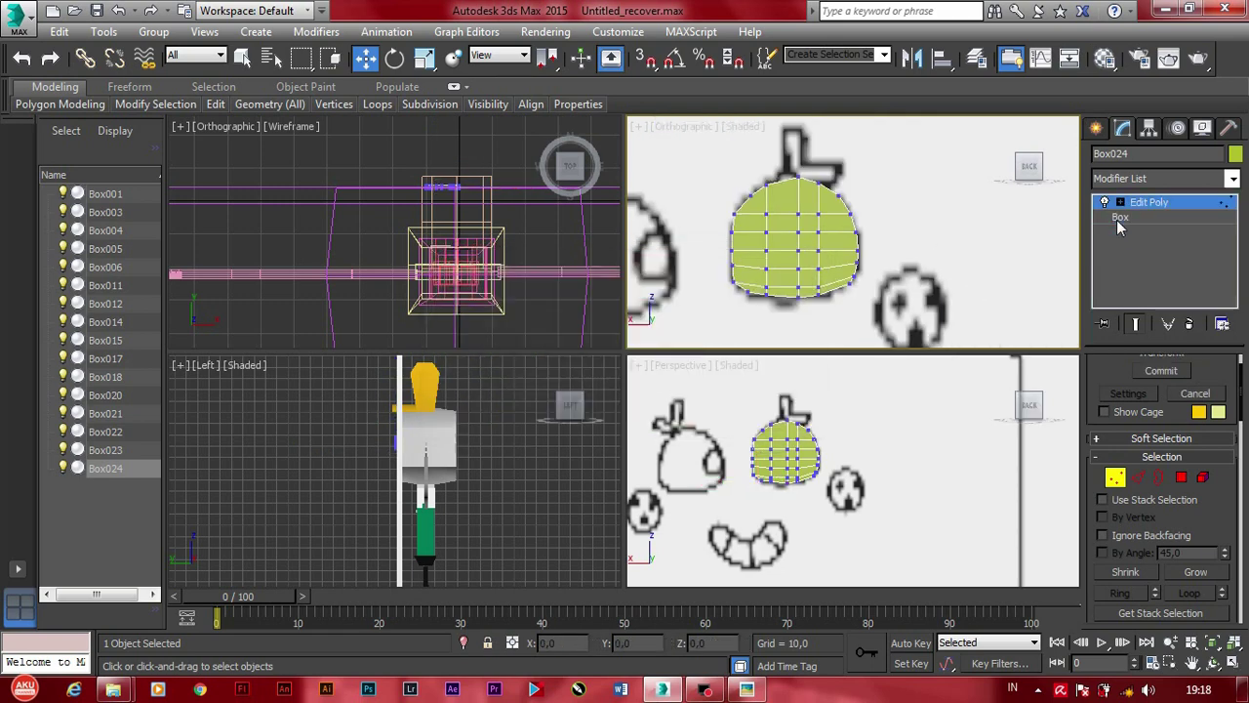
Step: Drop to the Box base level, accept the topology warning, and clone the head left as Box025
scroll(875, 234, "down", 1)
scroll(884, 251, "down", 1)
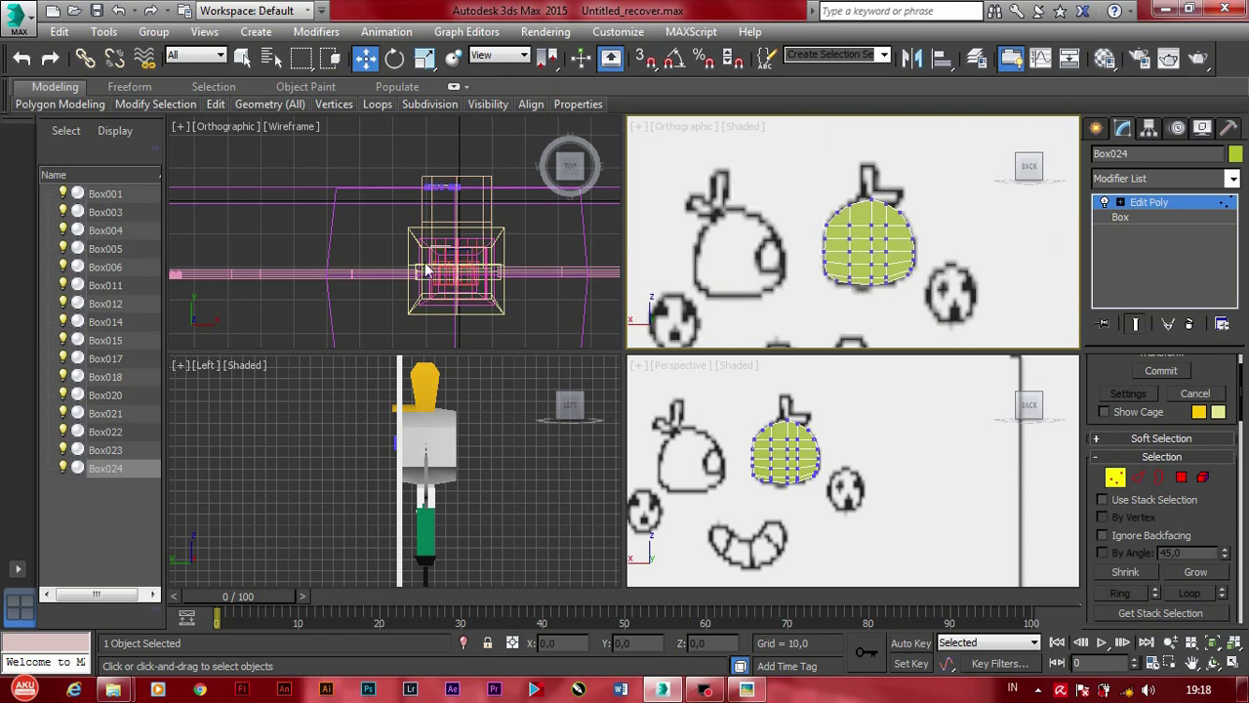
left_click(1120, 216)
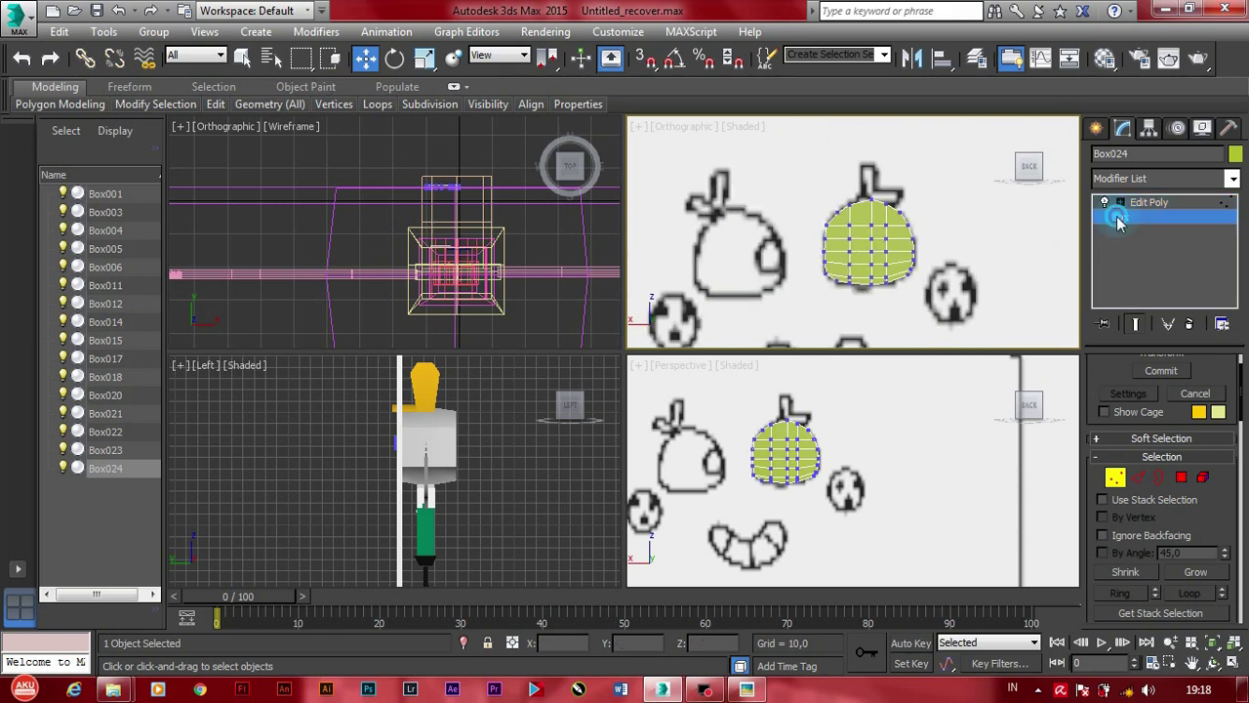
left_click(697, 393)
key("1")
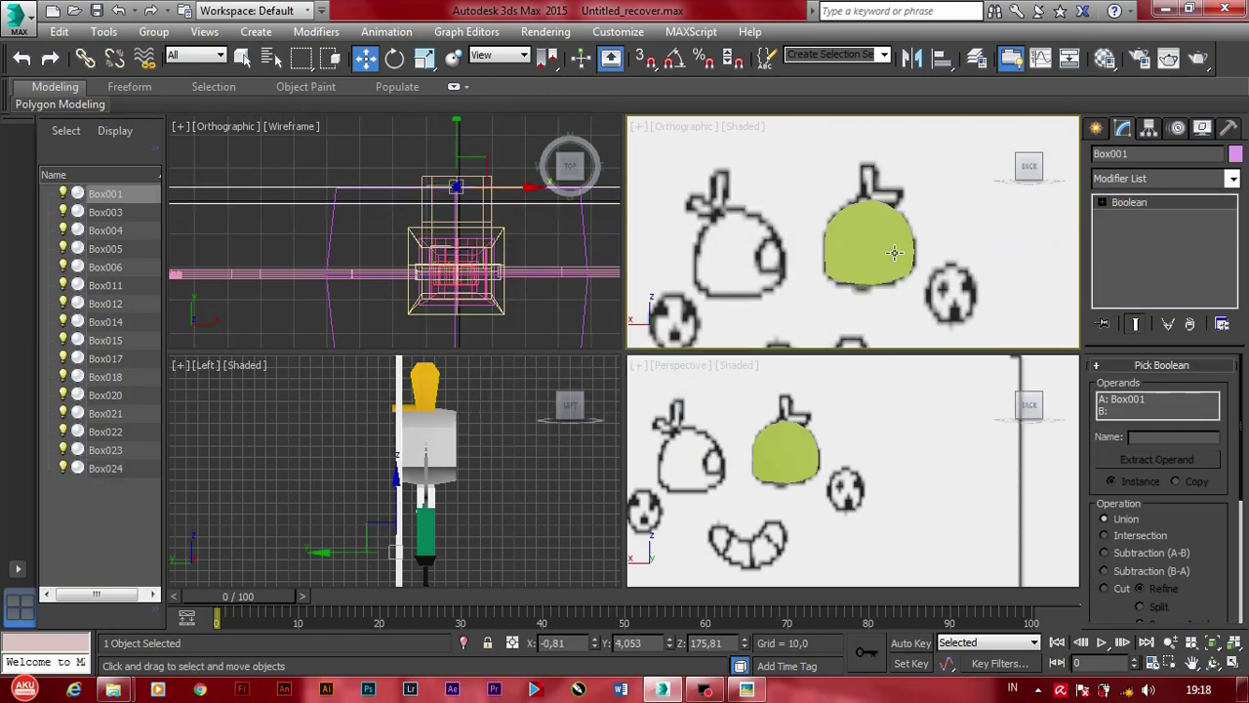
left_click(1114, 477)
left_click(1121, 216)
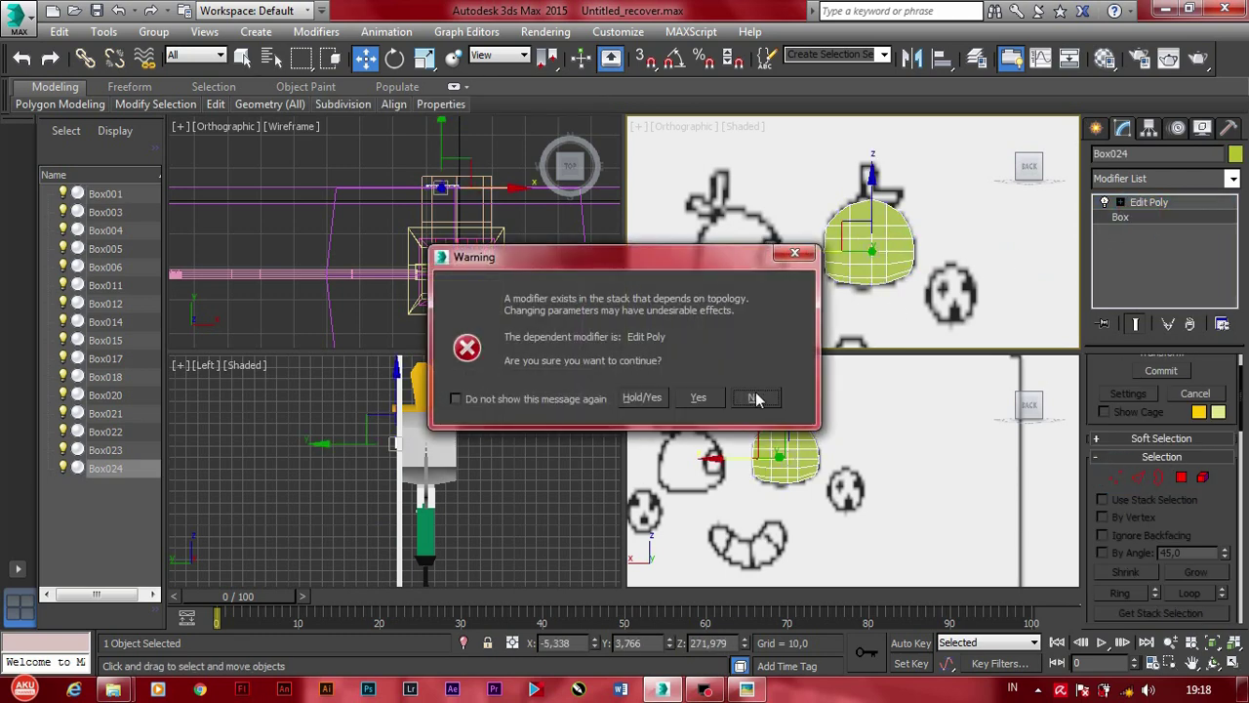
key("Return")
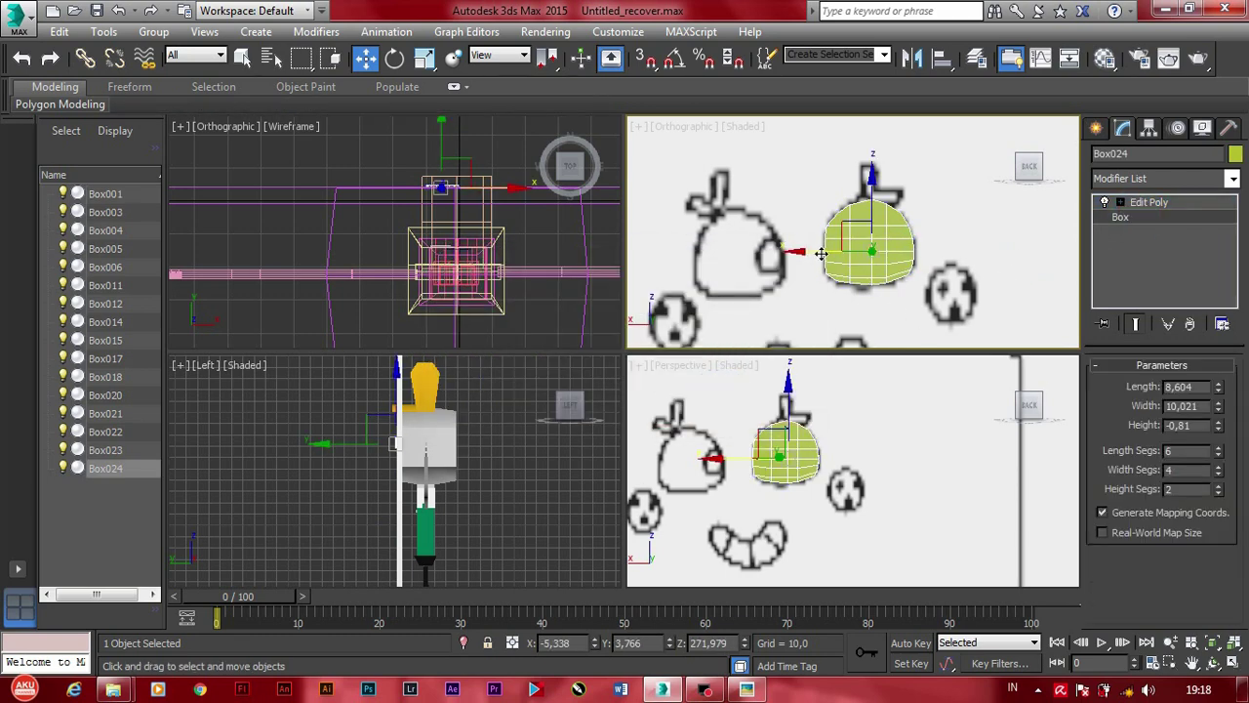
left_click_drag(822, 254, 674, 263, "shift")
left_click(627, 423)
Step: Apply the white material to both green head meshes
key("m")
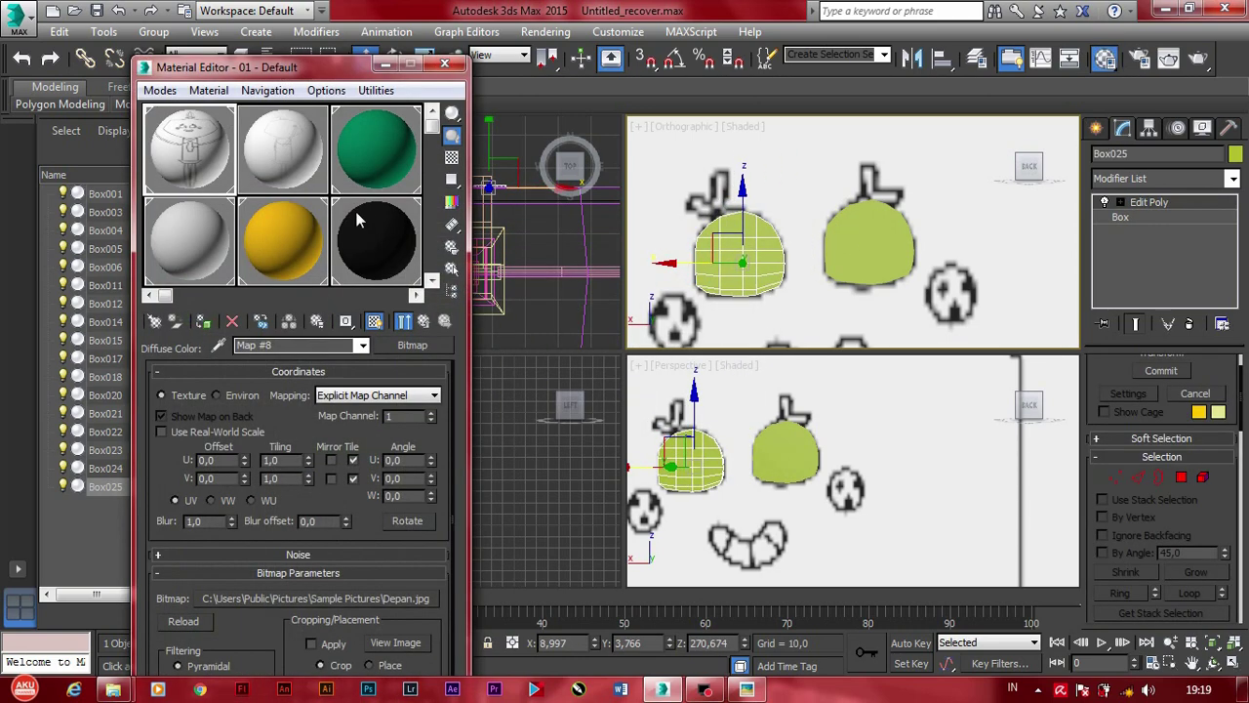
left_click(431, 281)
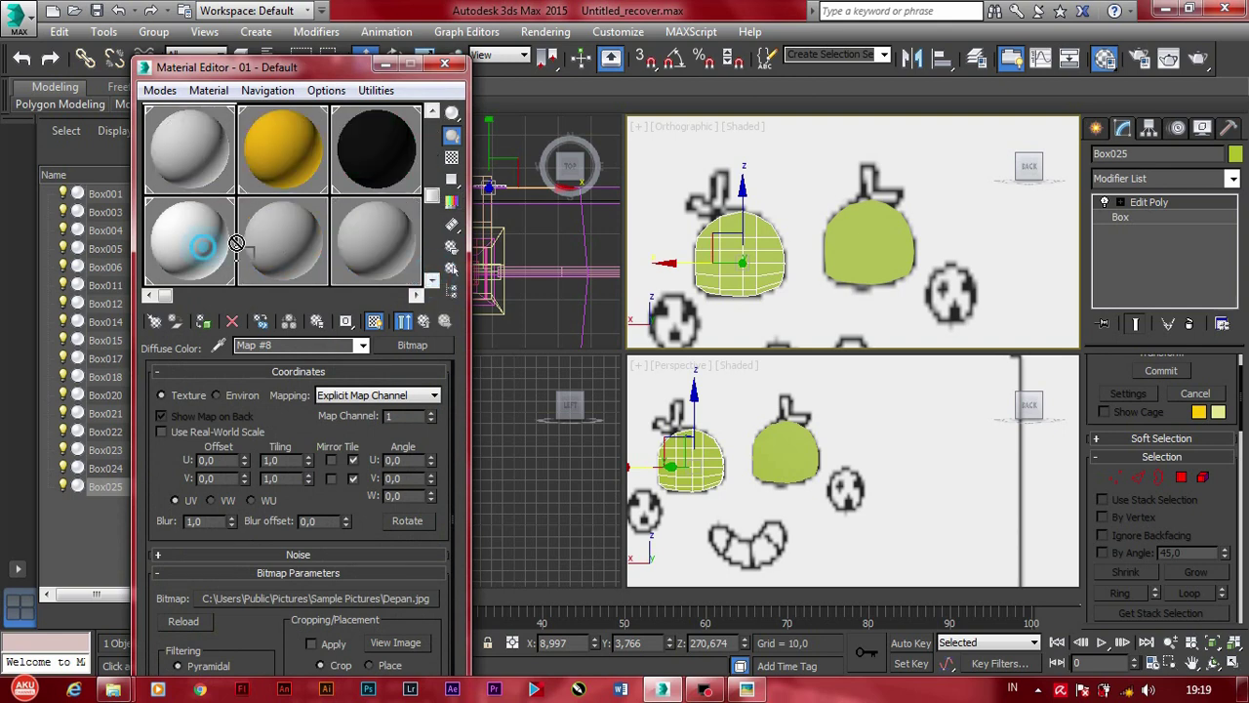
left_click_drag(208, 244, 709, 252)
left_click_drag(888, 257, 889, 259)
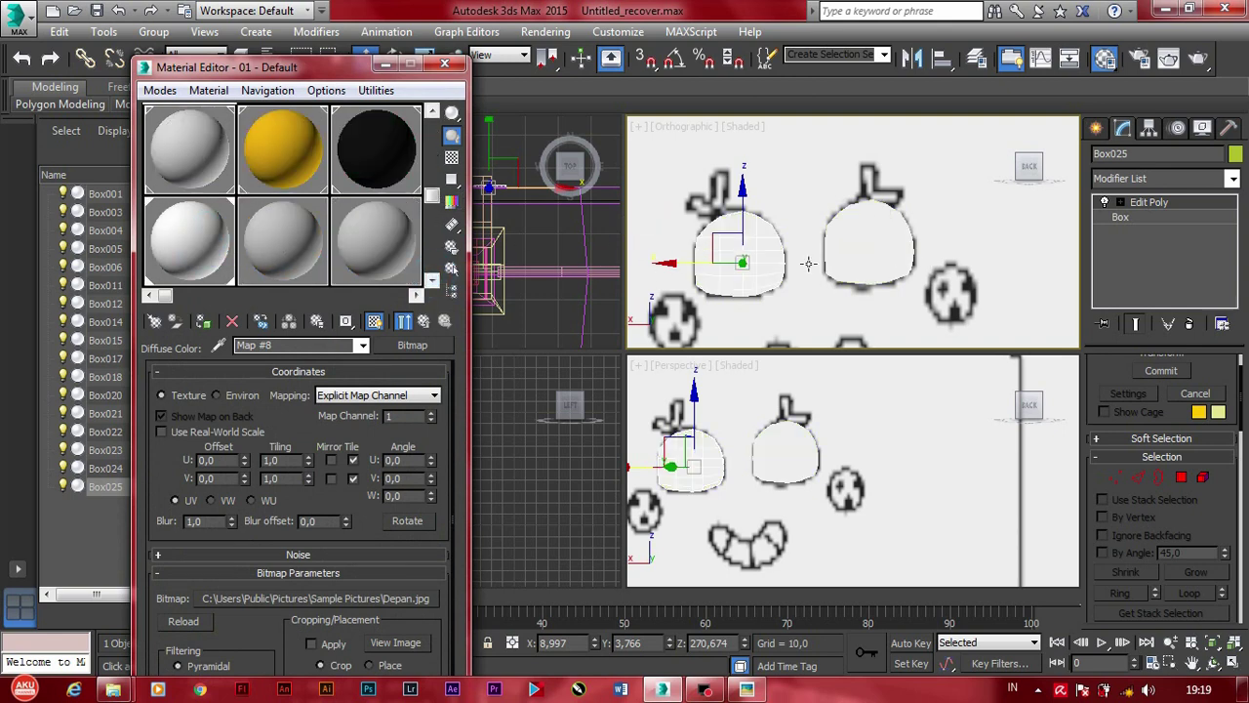
left_click(445, 65)
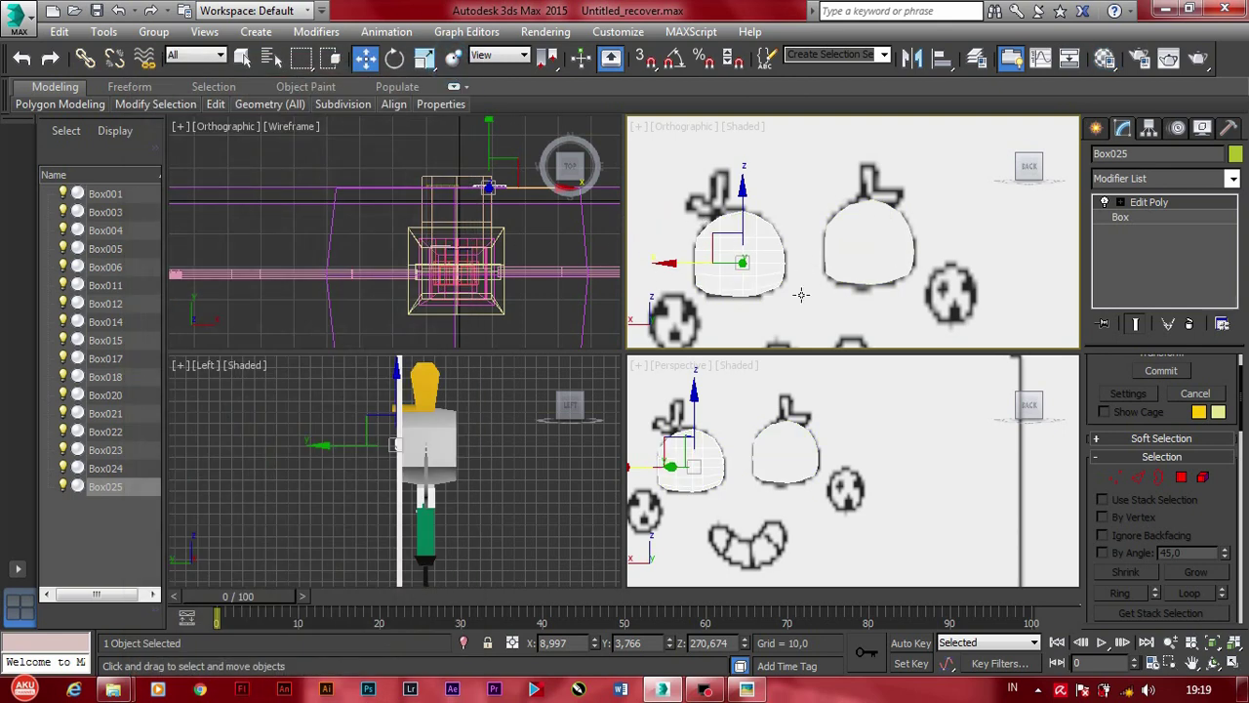
Step: Draw a small box above the right head in the Back view and scale it down
left_click(1097, 128)
left_click(1126, 247)
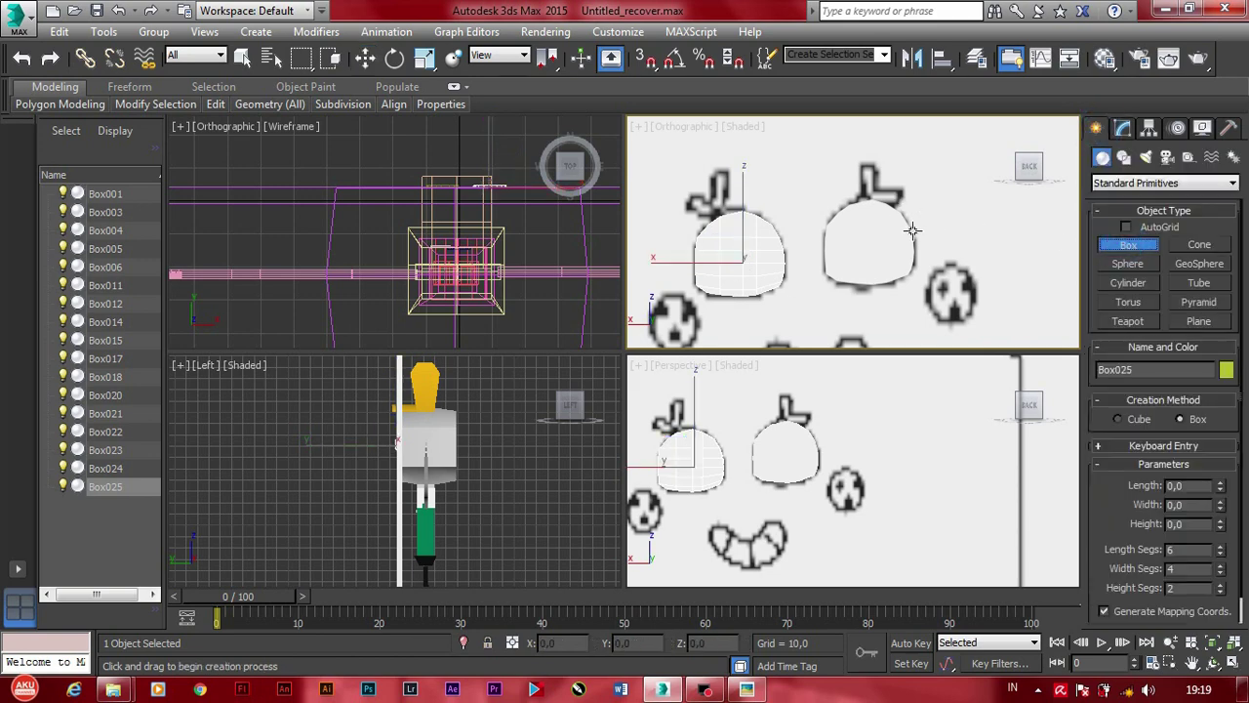
key("k")
scroll(928, 259, "up", 5)
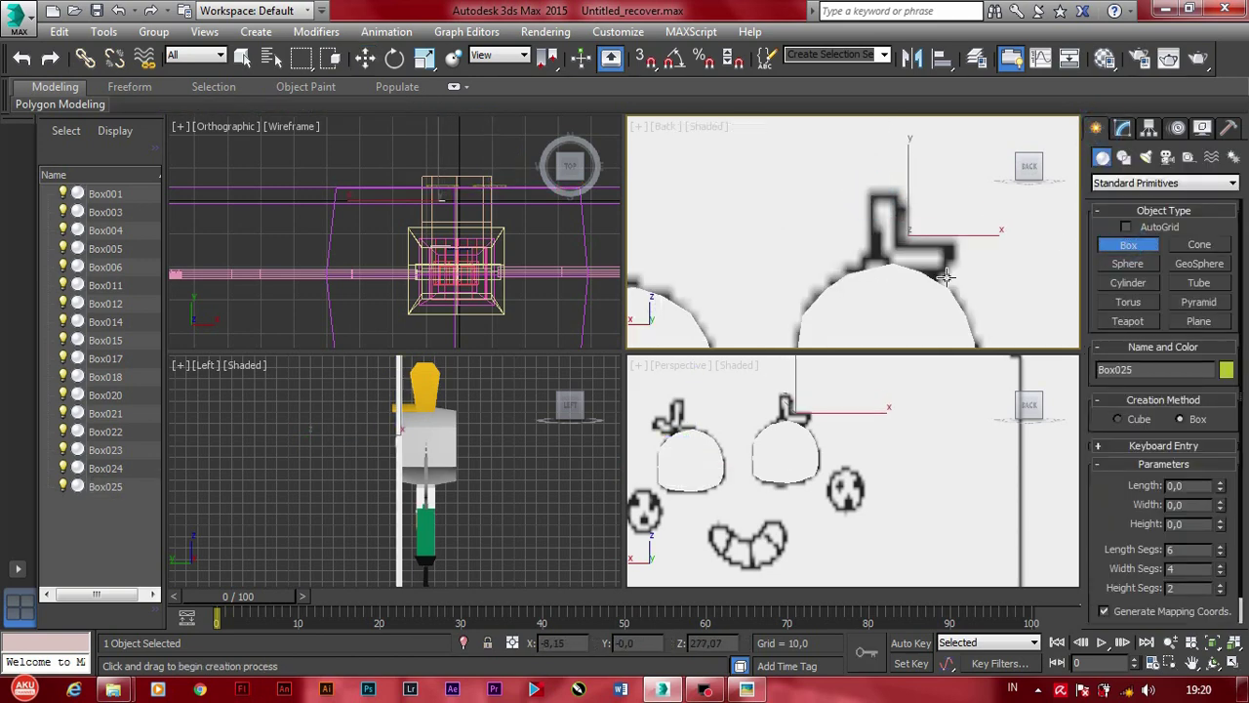
mouse_move(970, 289)
left_mouse_down()
mouse_move(895, 197)
mouse_move(949, 254)
left_mouse_up()
key("r")
Step: Add an Edit Poly modifier to the new box Box026
left_click(1122, 129)
left_click(1163, 179)
left_click(1137, 303)
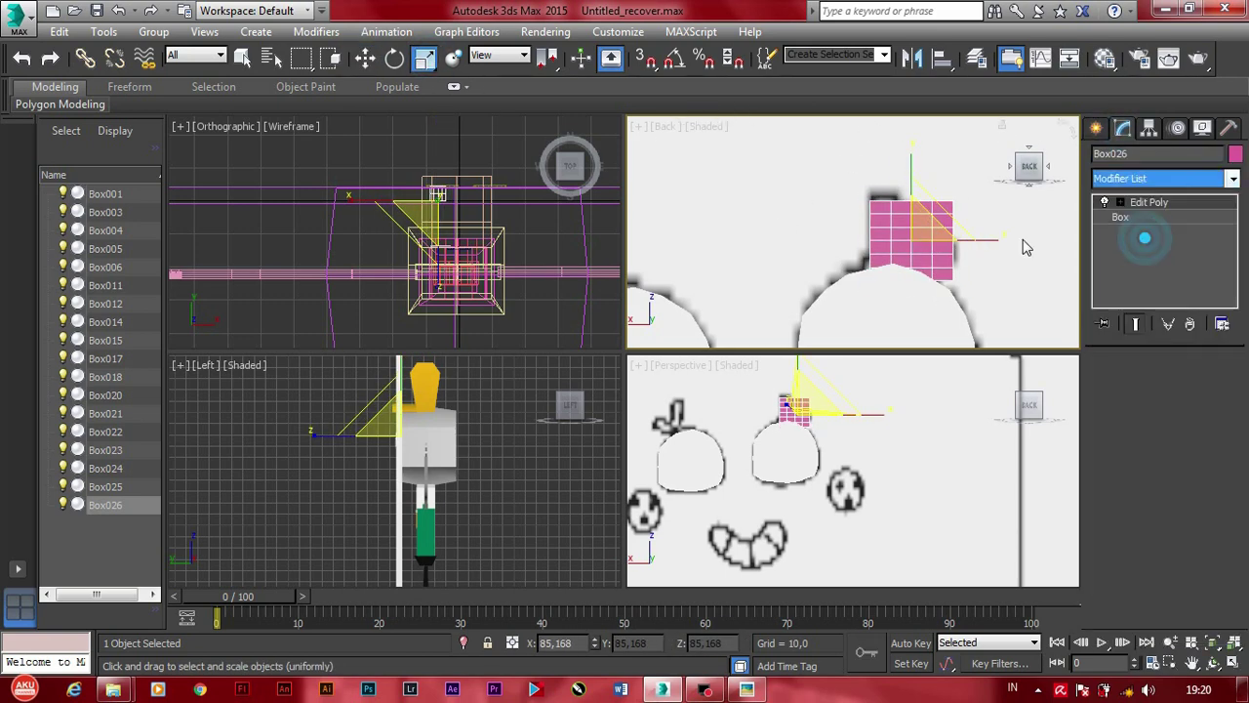
scroll(911, 251, "up", 4)
key("w")
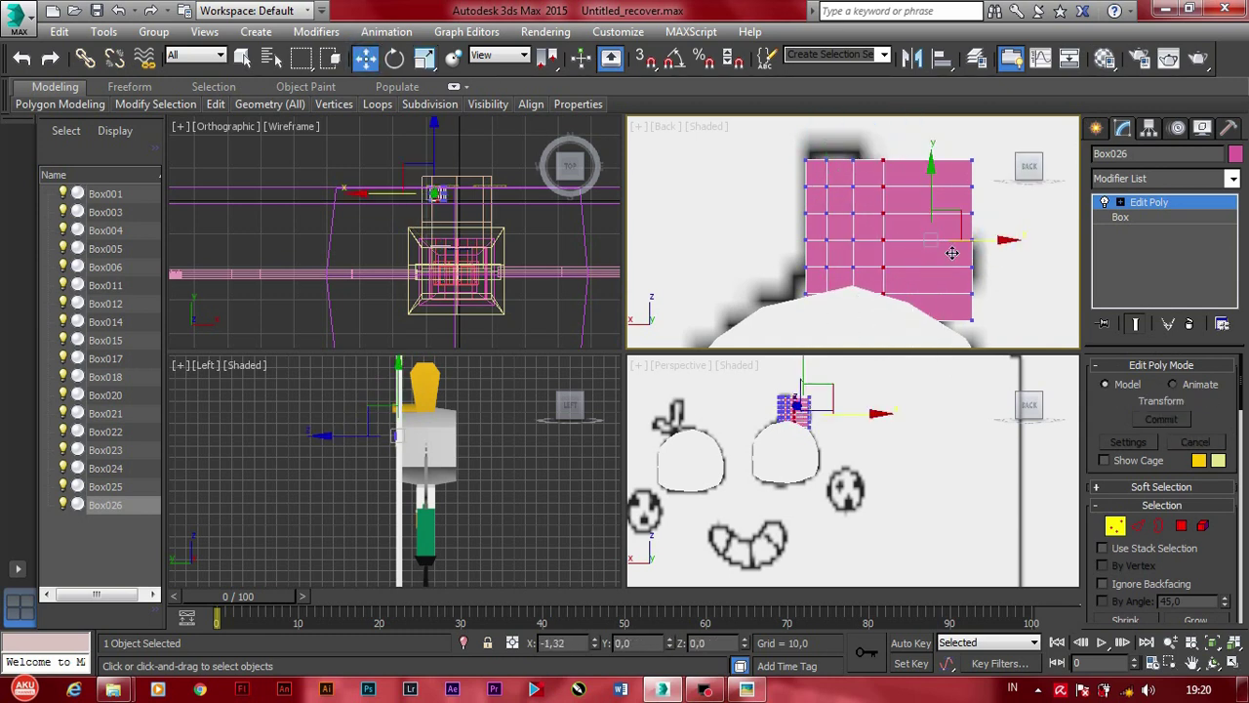
Step: Shift Box026's right, middle and top vertices to start the stem shape
left_click_drag(971, 239, 947, 239)
left_click_drag(876, 162, 923, 162)
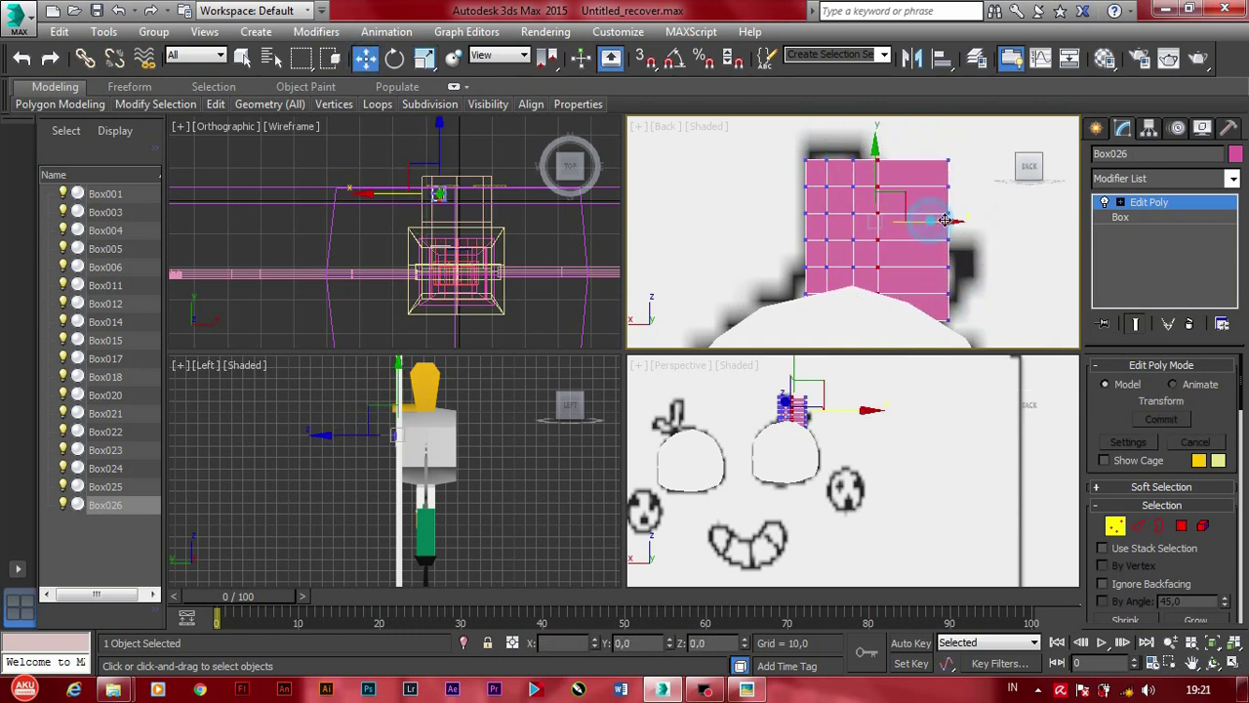
left_click_drag(830, 159, 830, 151)
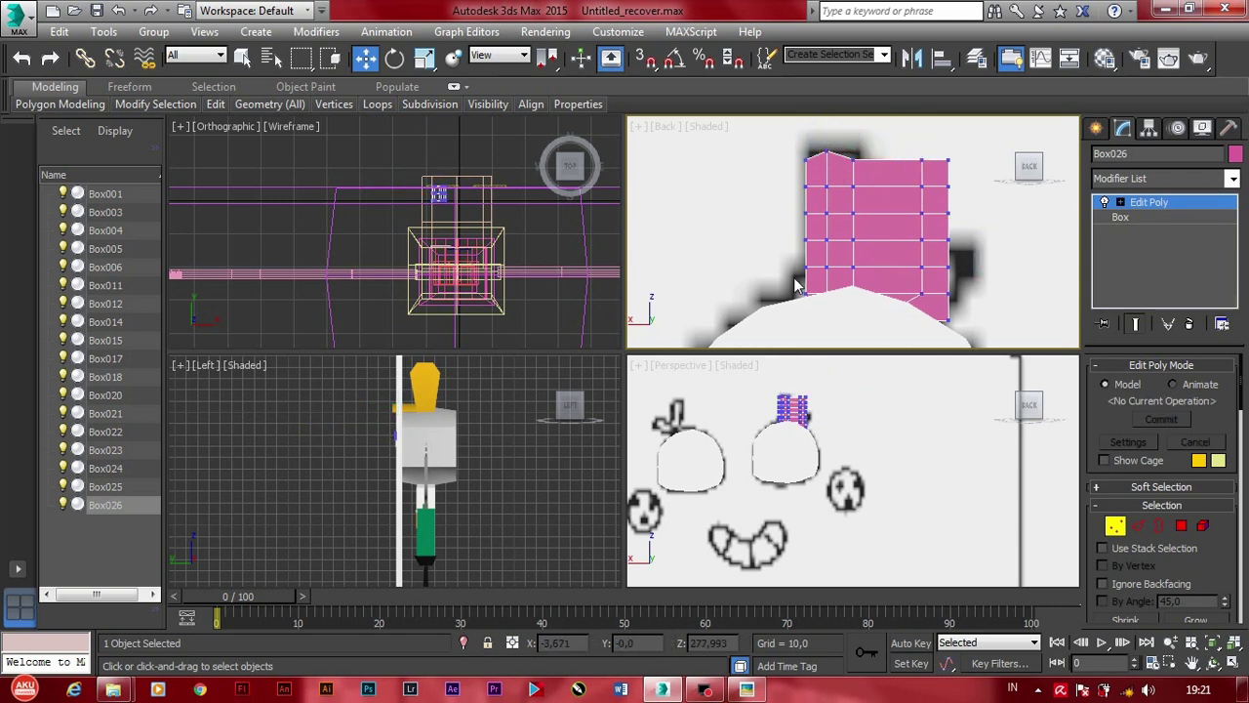
key("1")
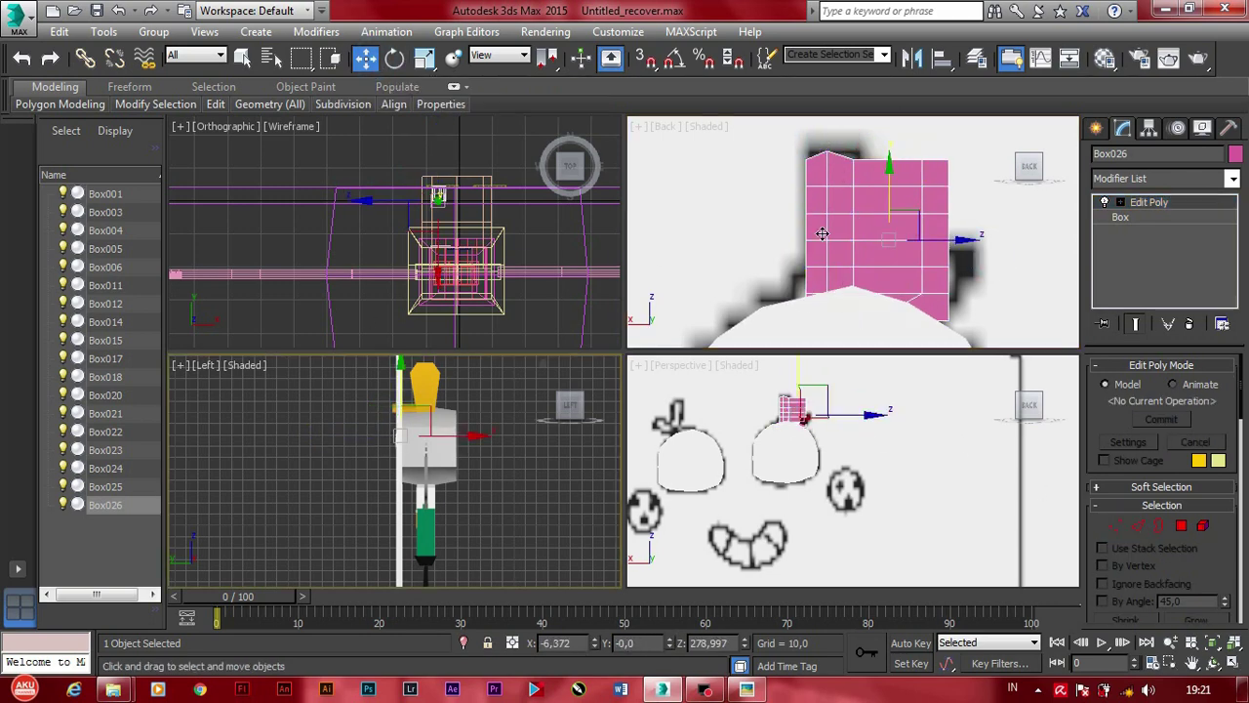
scroll(535, 434, "up", 3)
key("1")
scroll(835, 314, "up", 3)
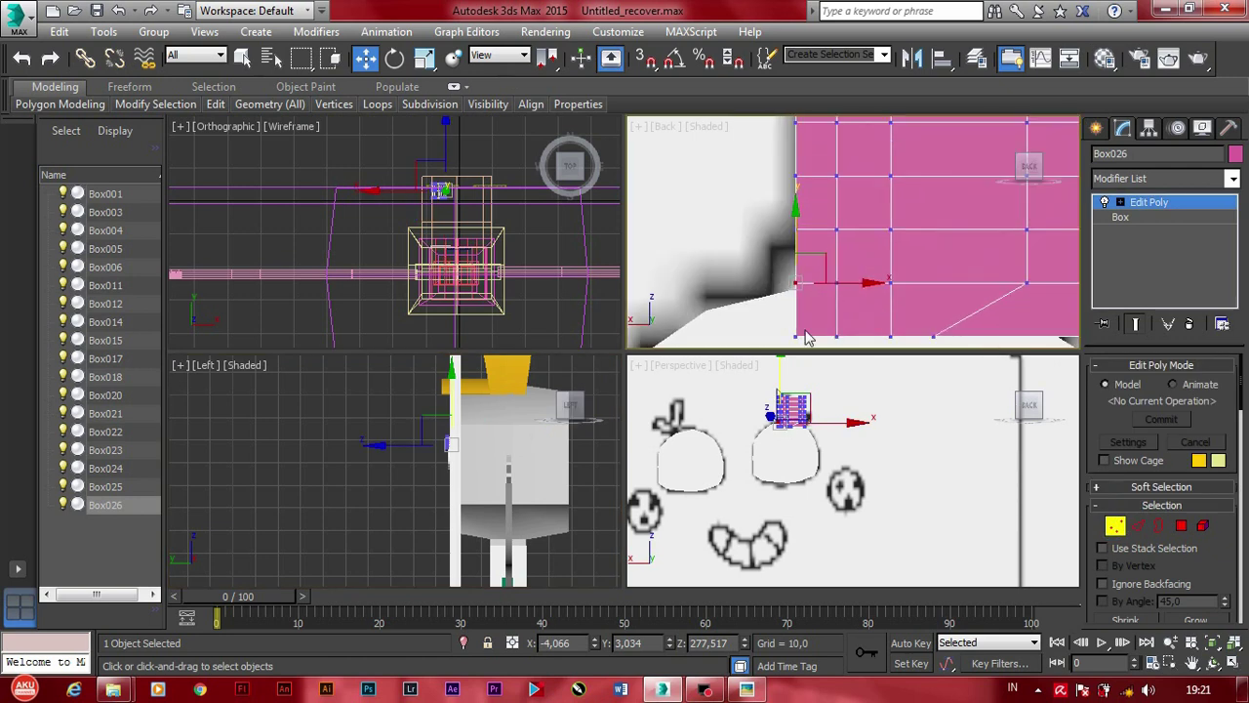
scroll(834, 315, "down", 1)
left_click(883, 311)
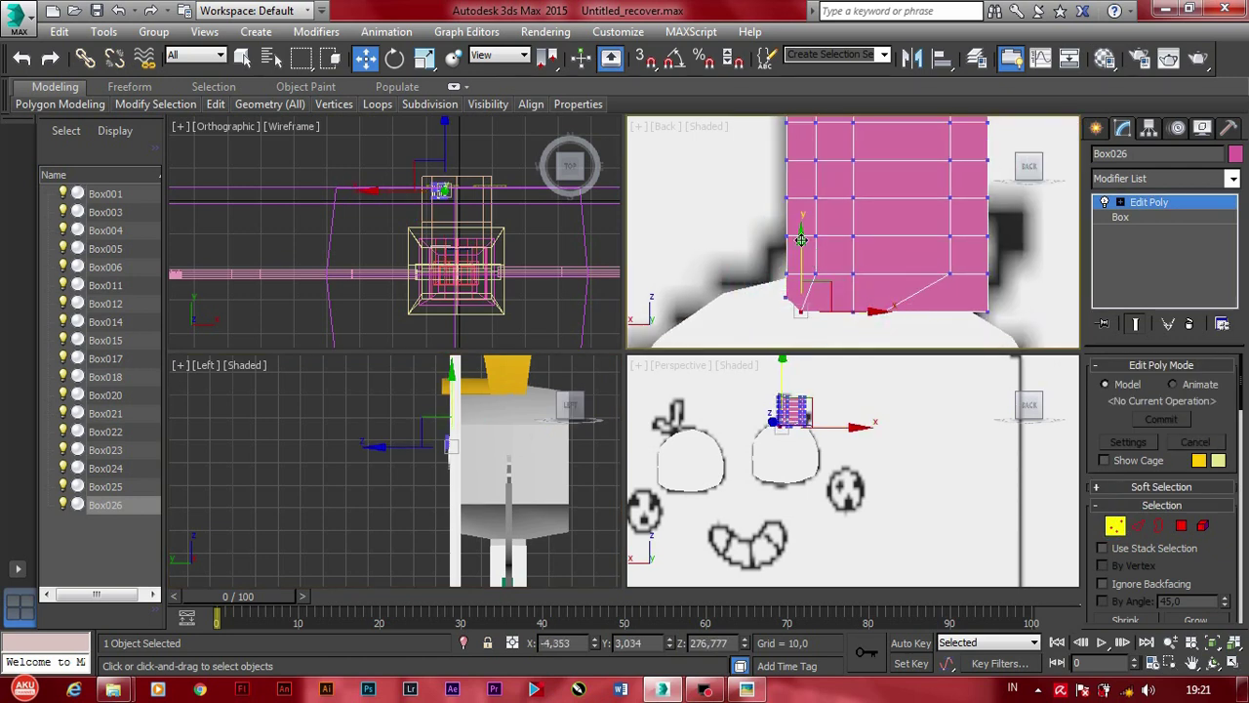
middle_click_drag(923, 307, 903, 342)
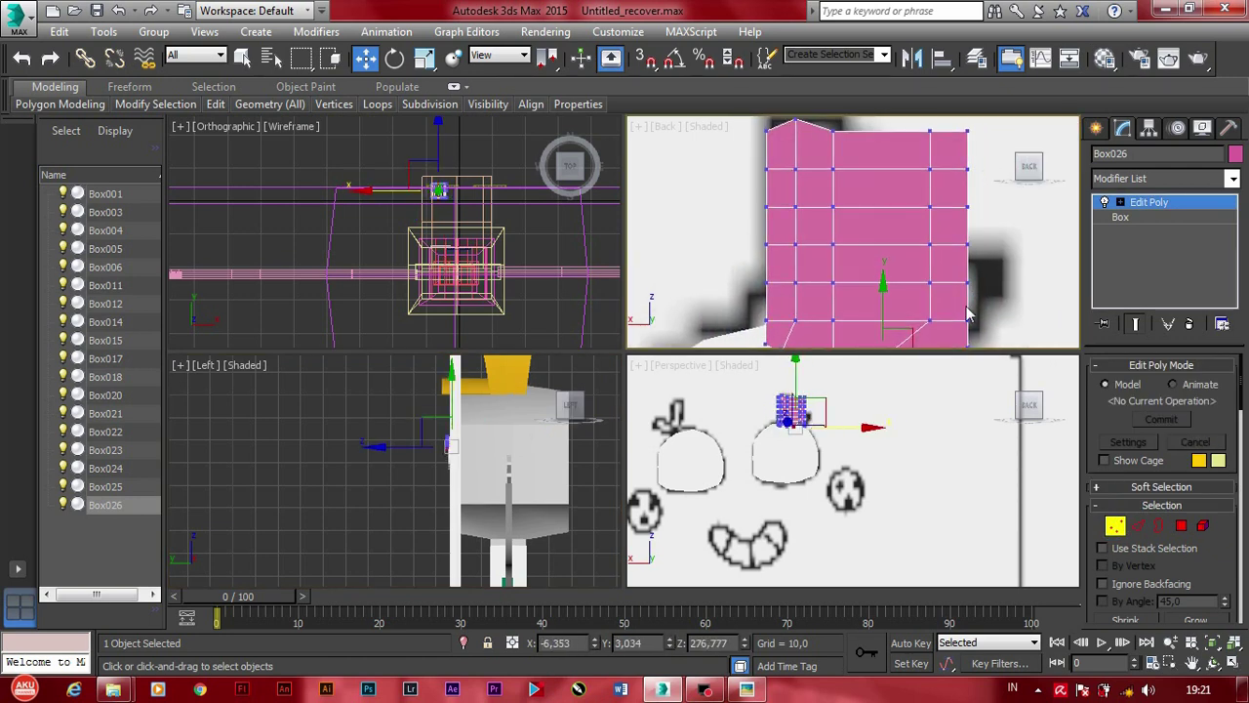
Step: Slant the upper right vertices and lower the top to bend the stem
mouse_move(990, 273)
left_mouse_down()
mouse_move(972, 219)
mouse_move(905, 226)
left_mouse_up()
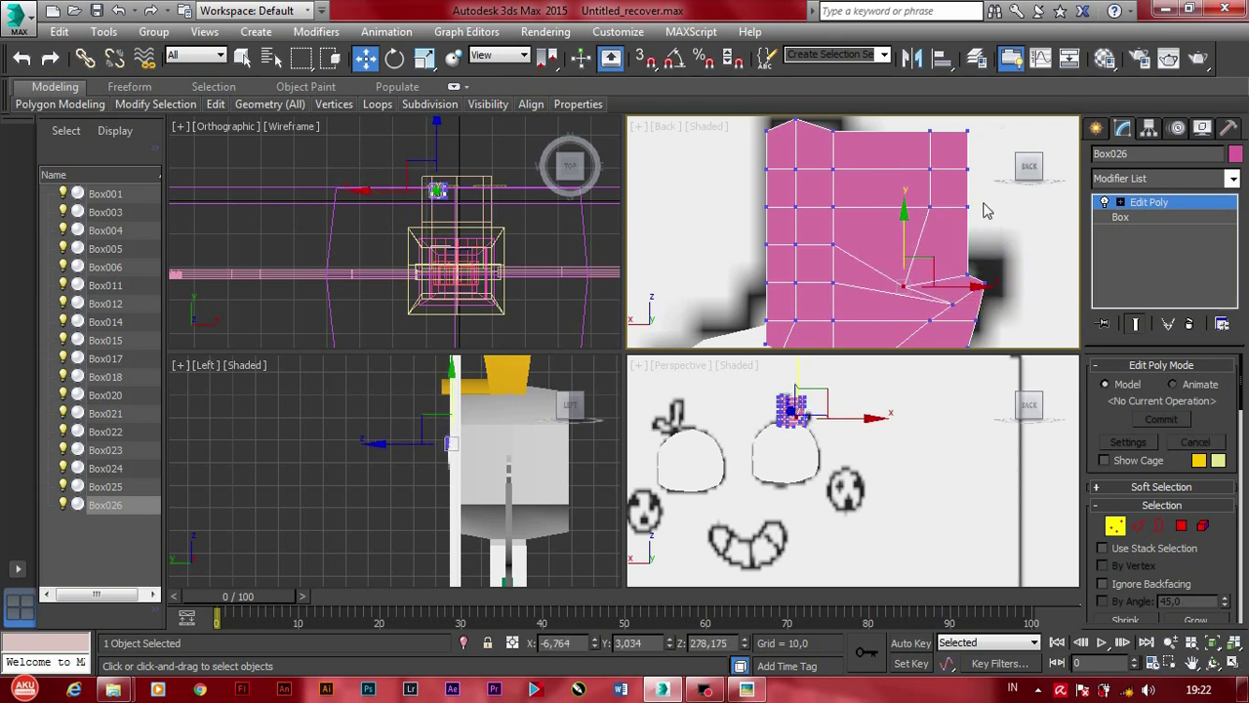
left_click_drag(916, 127, 905, 239)
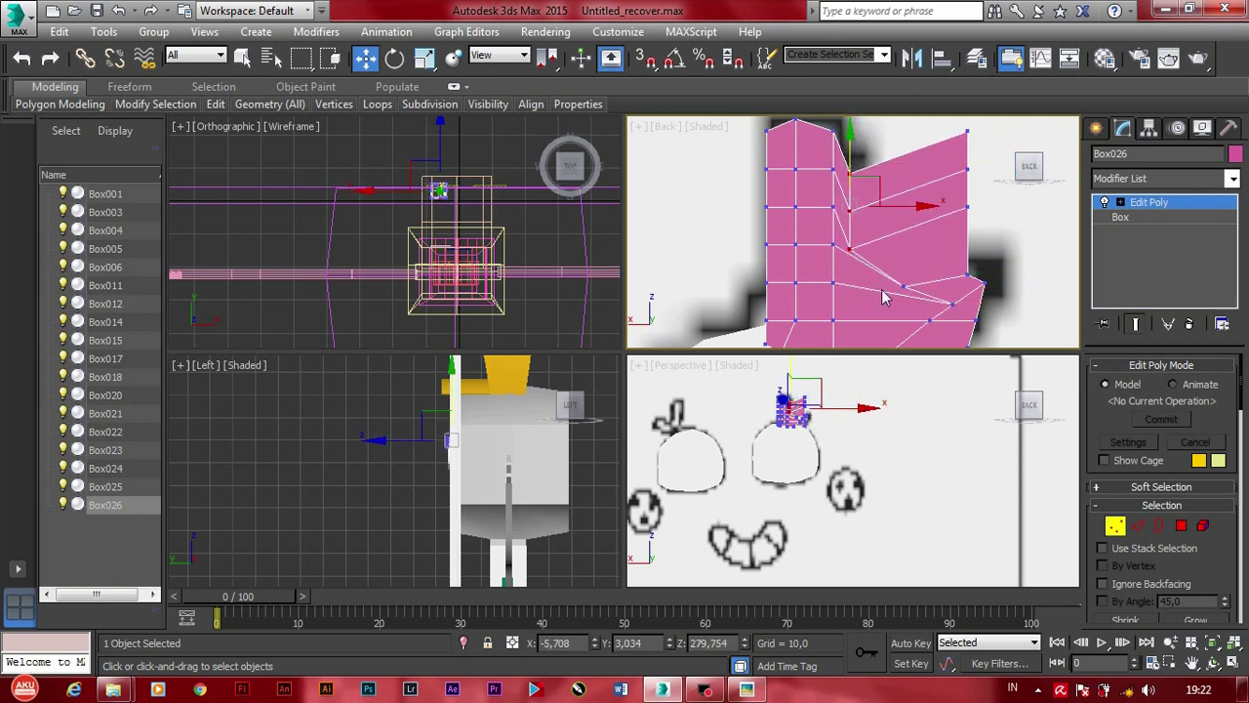
middle_click_drag(905, 239, 918, 276)
left_click_drag(915, 256, 870, 275)
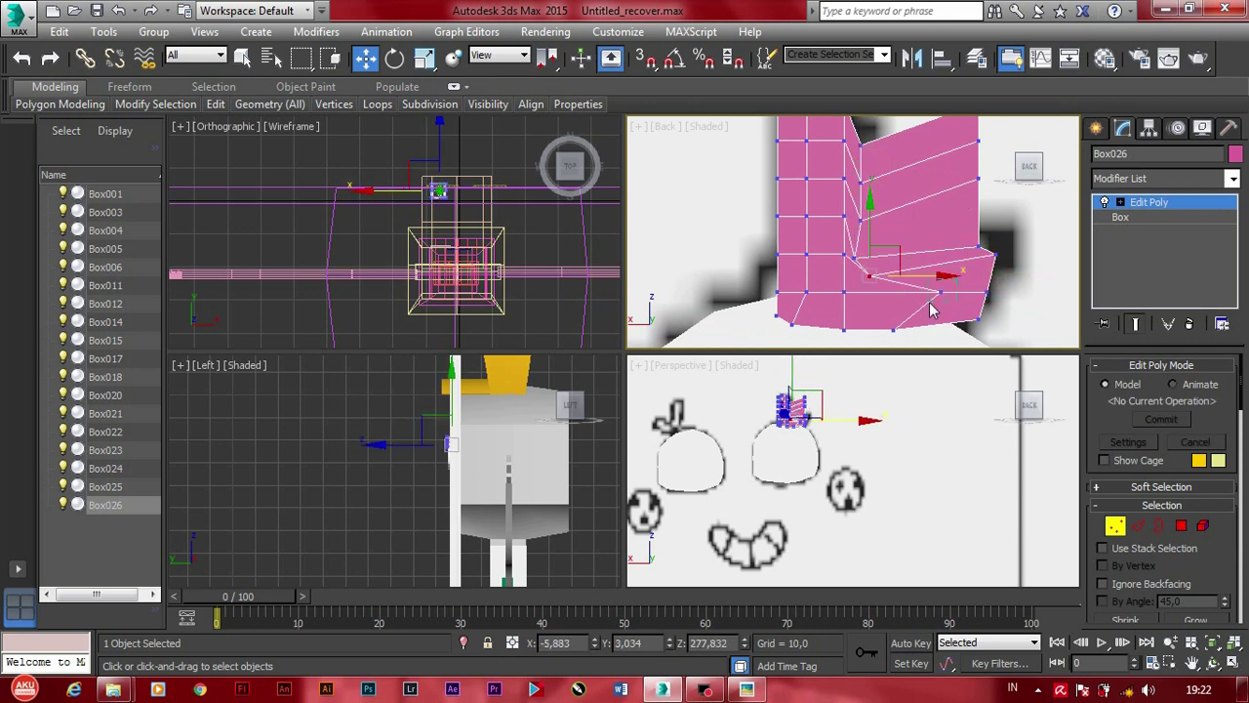
middle_click_drag(918, 305, 906, 338)
left_click_drag(915, 166, 900, 271)
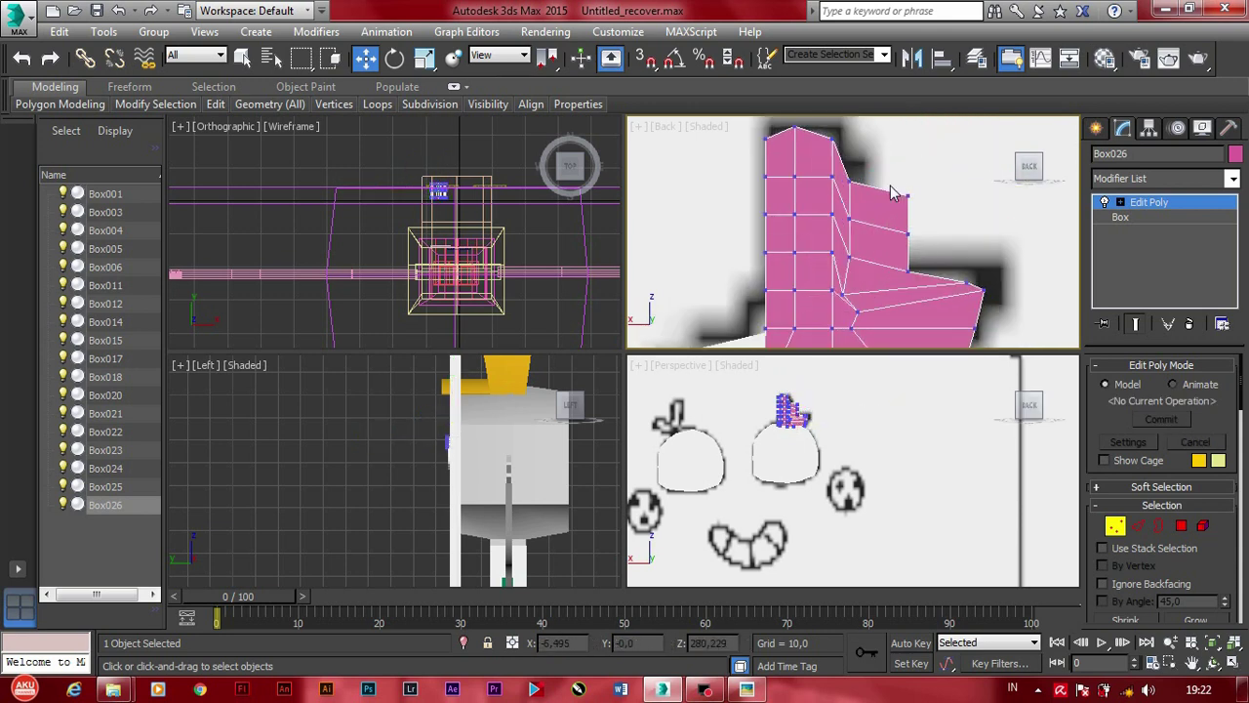
middle_click_drag(900, 271, 900, 242)
left_click_drag(907, 242, 903, 256)
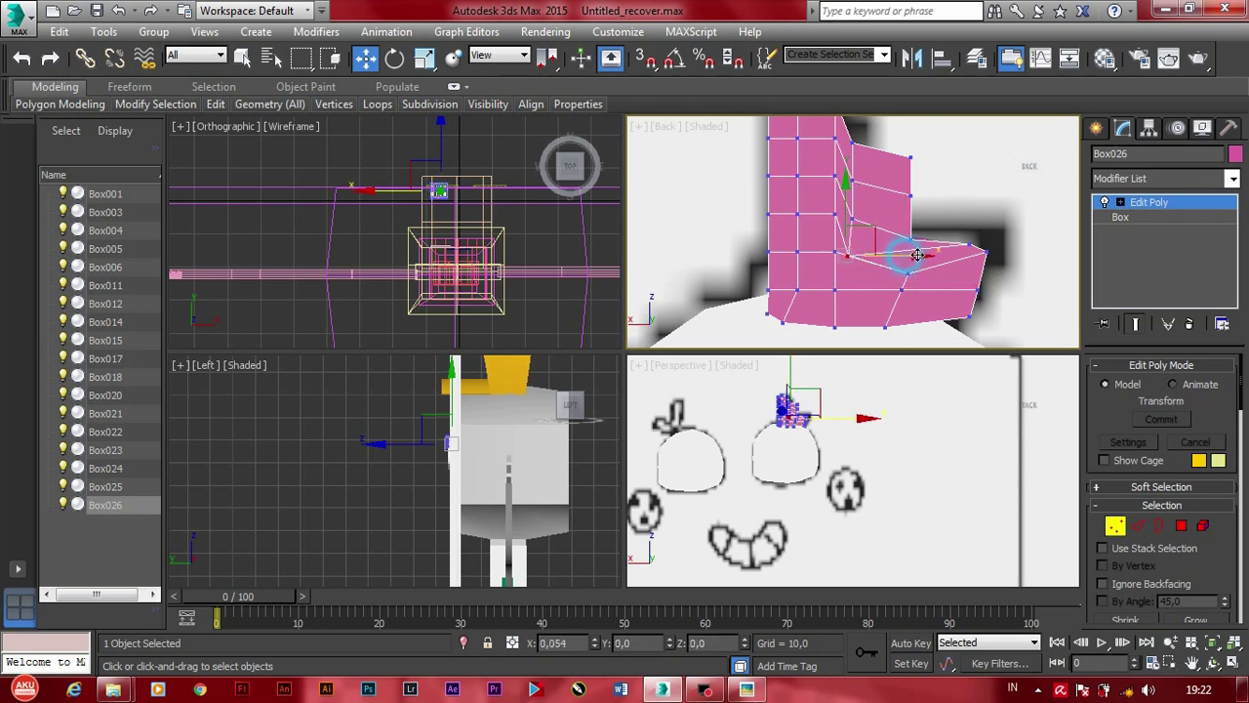
middle_click_drag(934, 219, 873, 270)
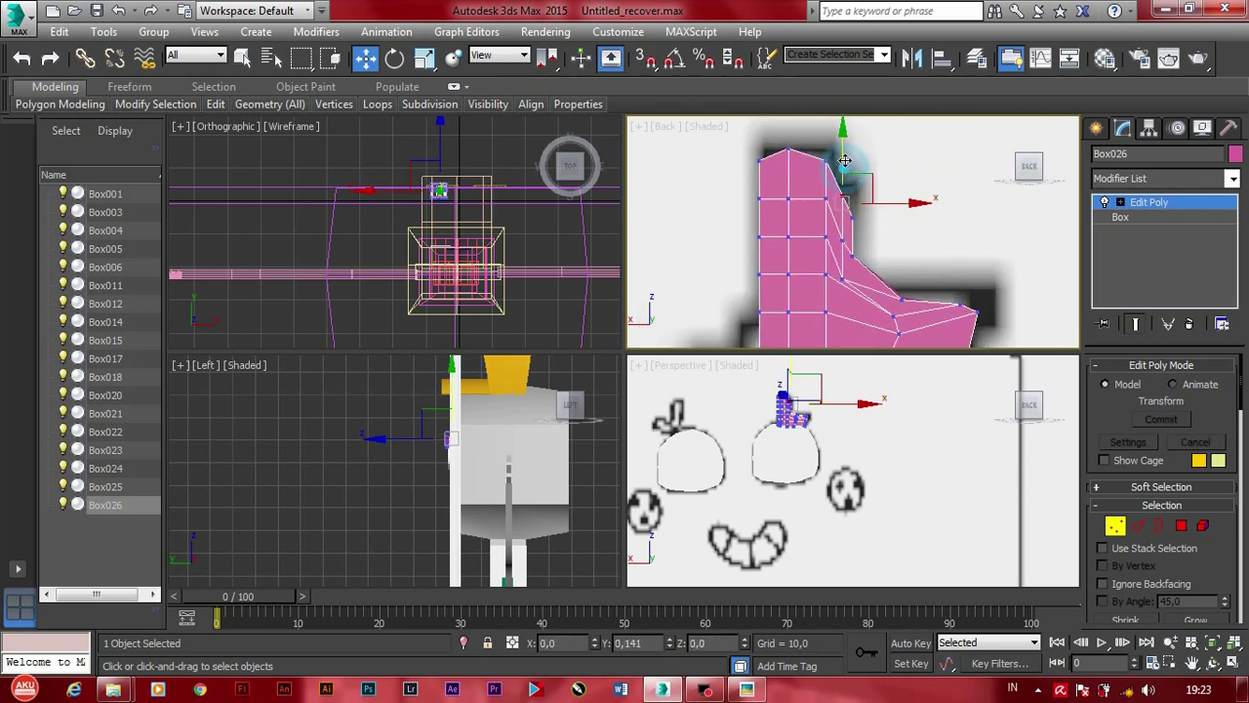
left_click_drag(860, 181, 859, 173)
middle_click_drag(860, 173, 915, 225)
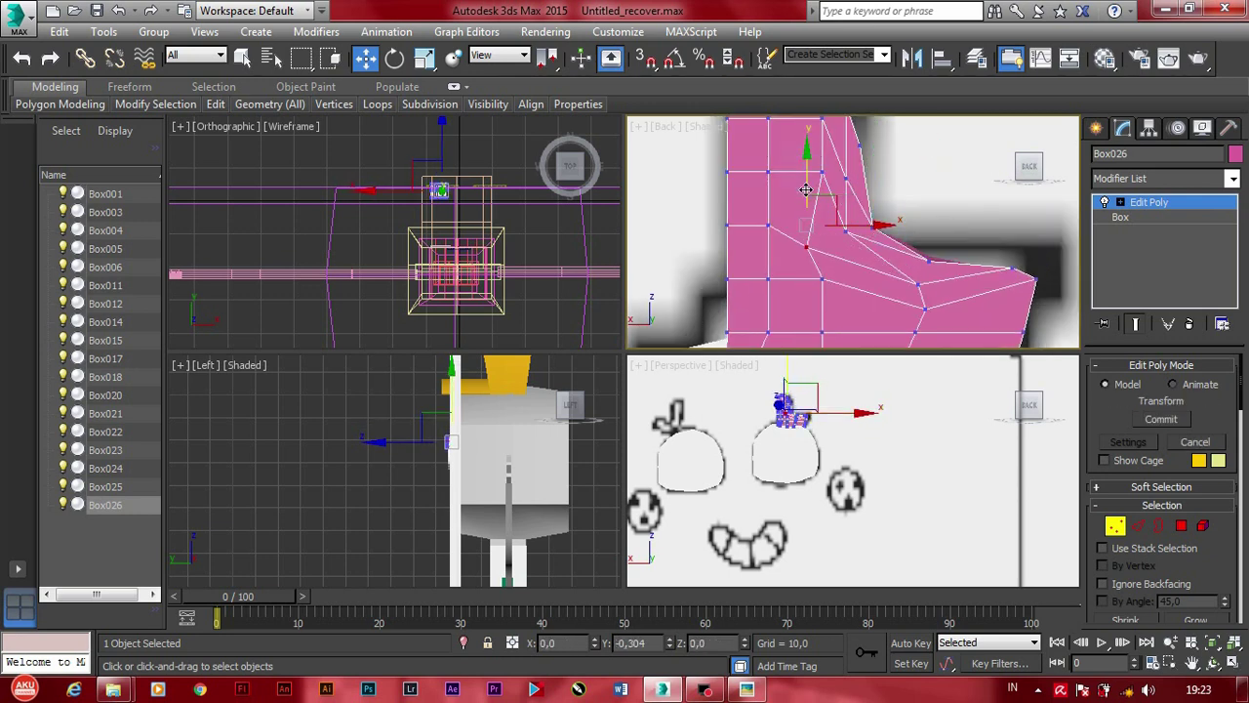
Step: Clear the vertex selection and reselect the pink piece Box026
scroll(849, 220, "down", 3)
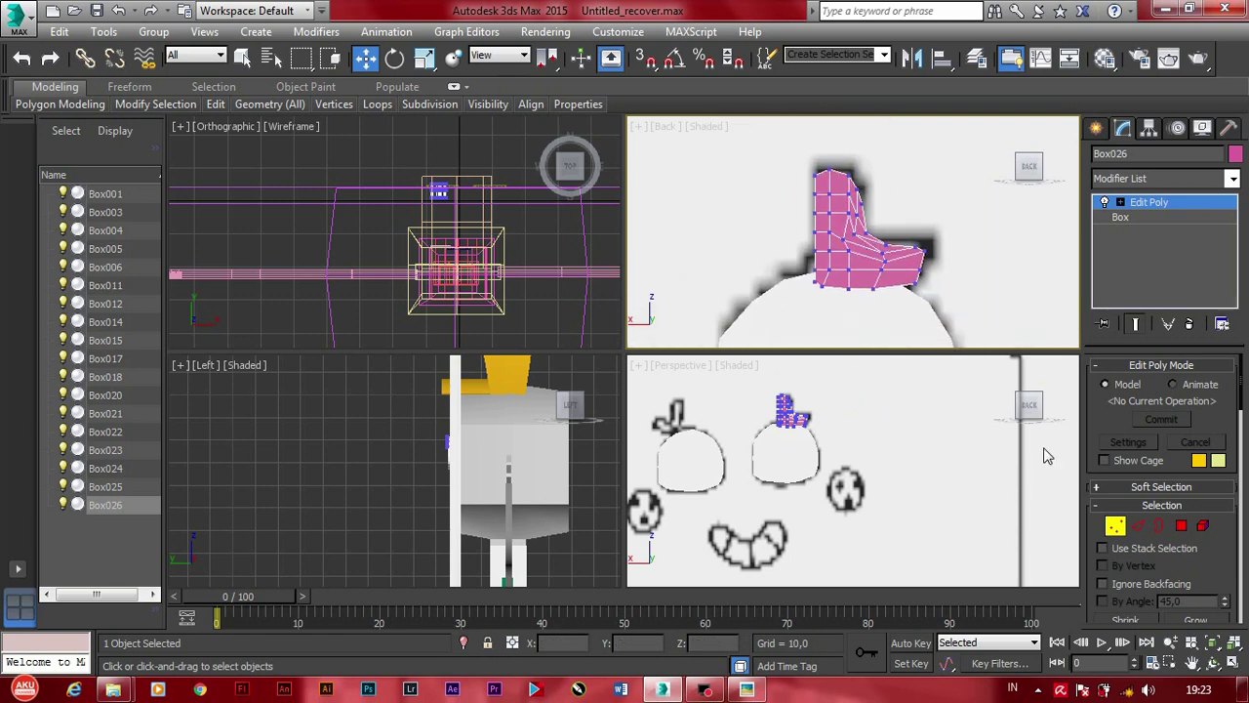
left_click(806, 415)
left_click(841, 237)
scroll(840, 237, "up", 3)
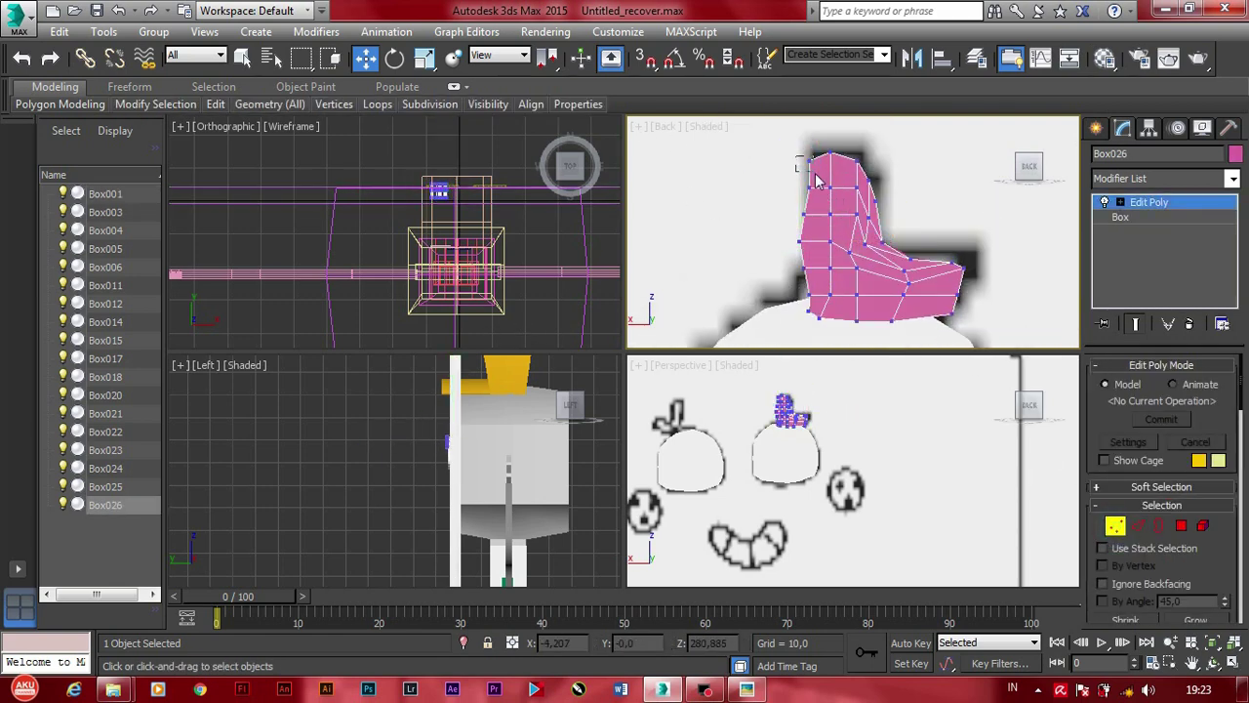
left_click(803, 310)
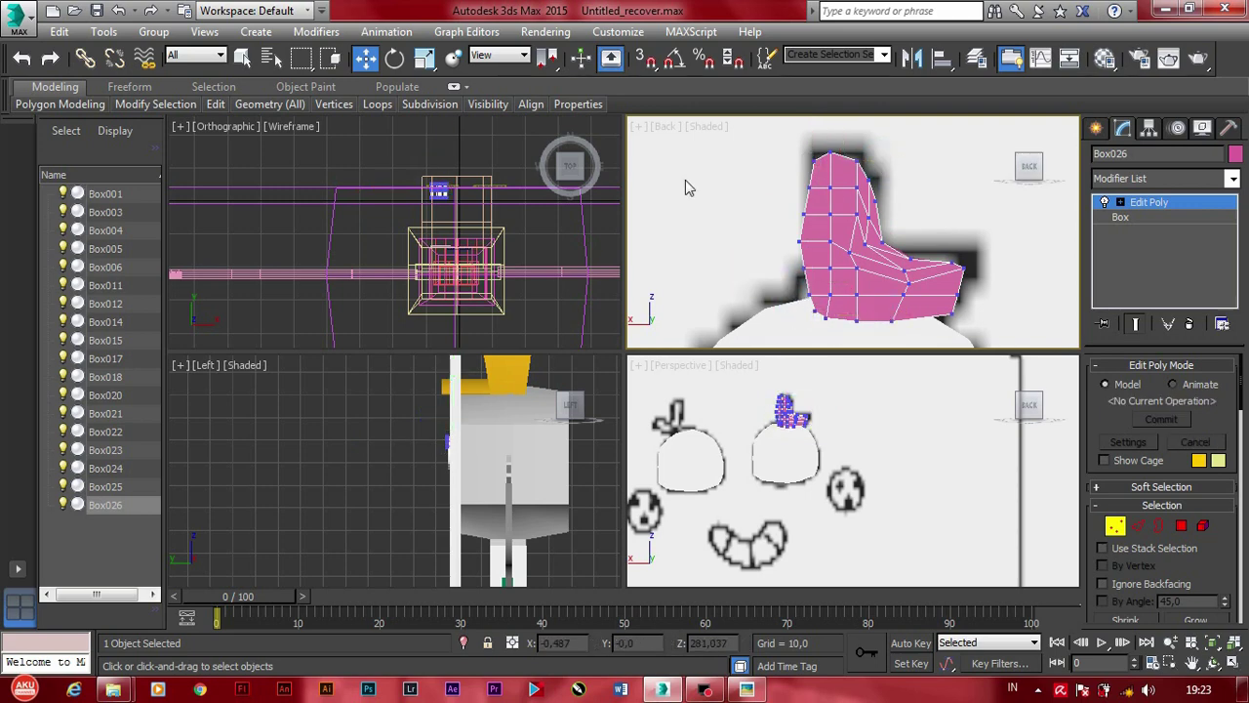
left_click(812, 256)
left_click(824, 253)
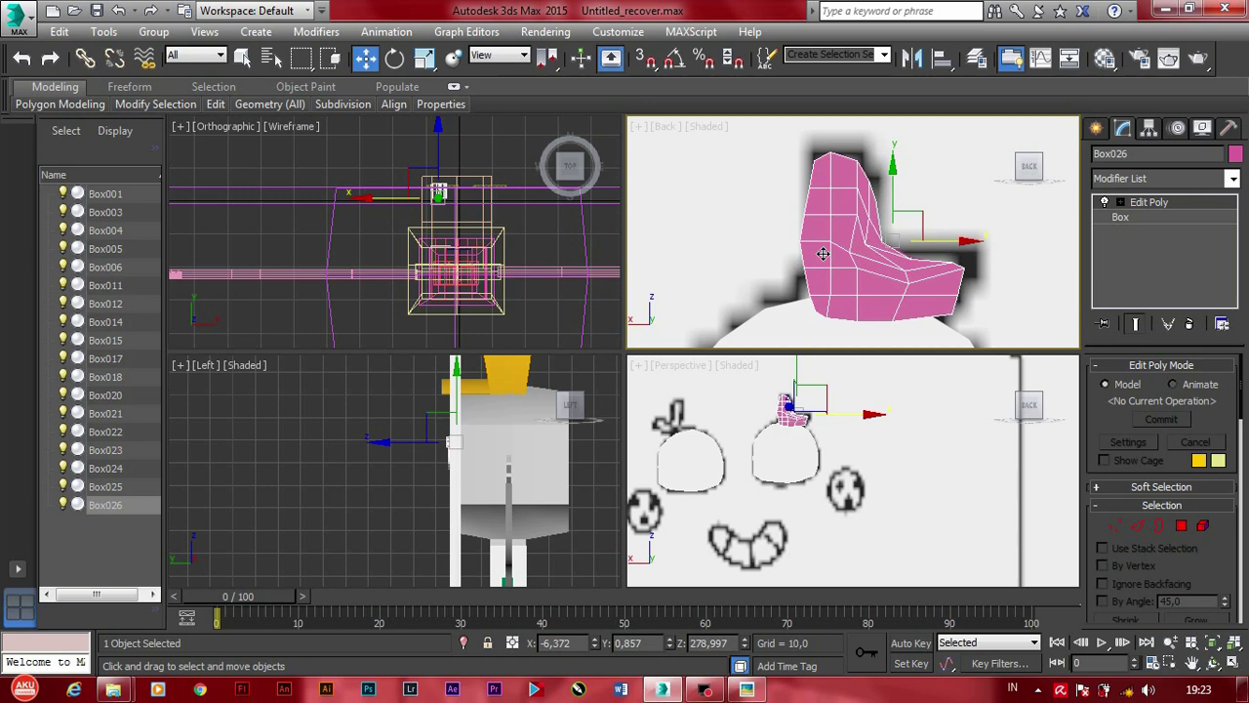
Step: Give Box026 the black material and drop to its base Box level, accepting the warning
key("m")
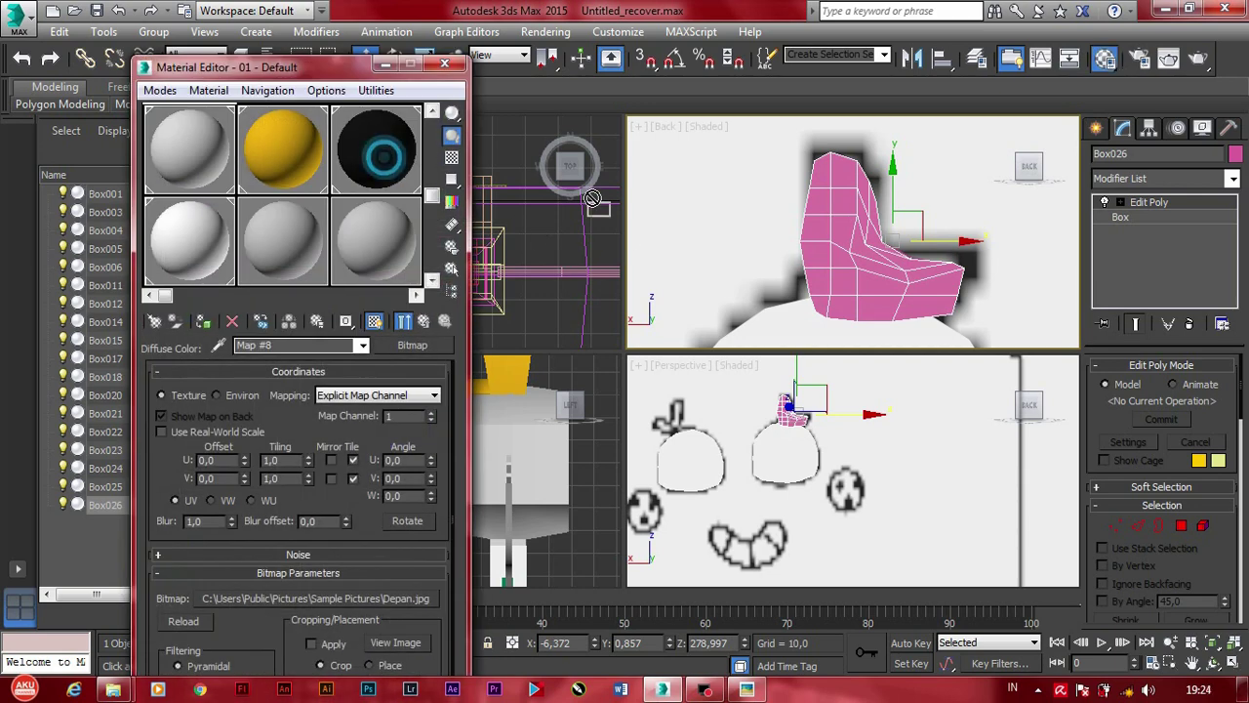
left_click_drag(593, 199, 831, 263)
left_click(446, 64)
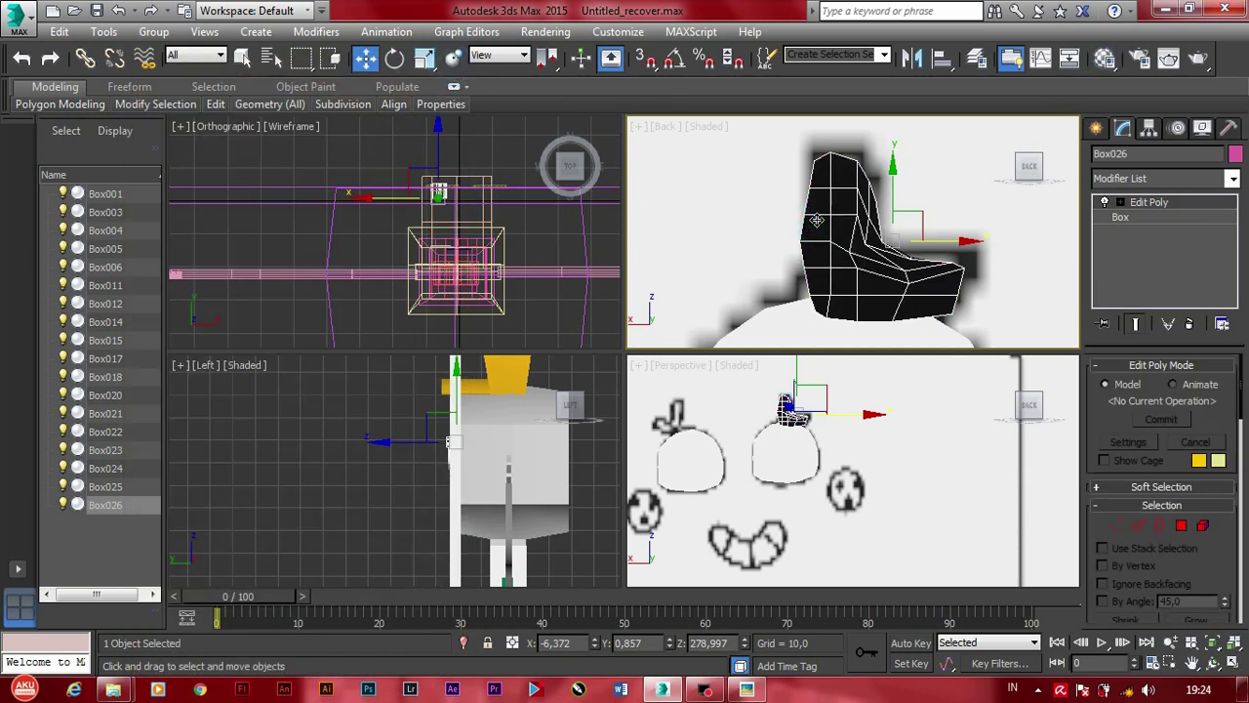
left_click(1121, 217)
left_click(712, 398)
Step: Clone Box026 to the left as Box027
left_click(105, 504)
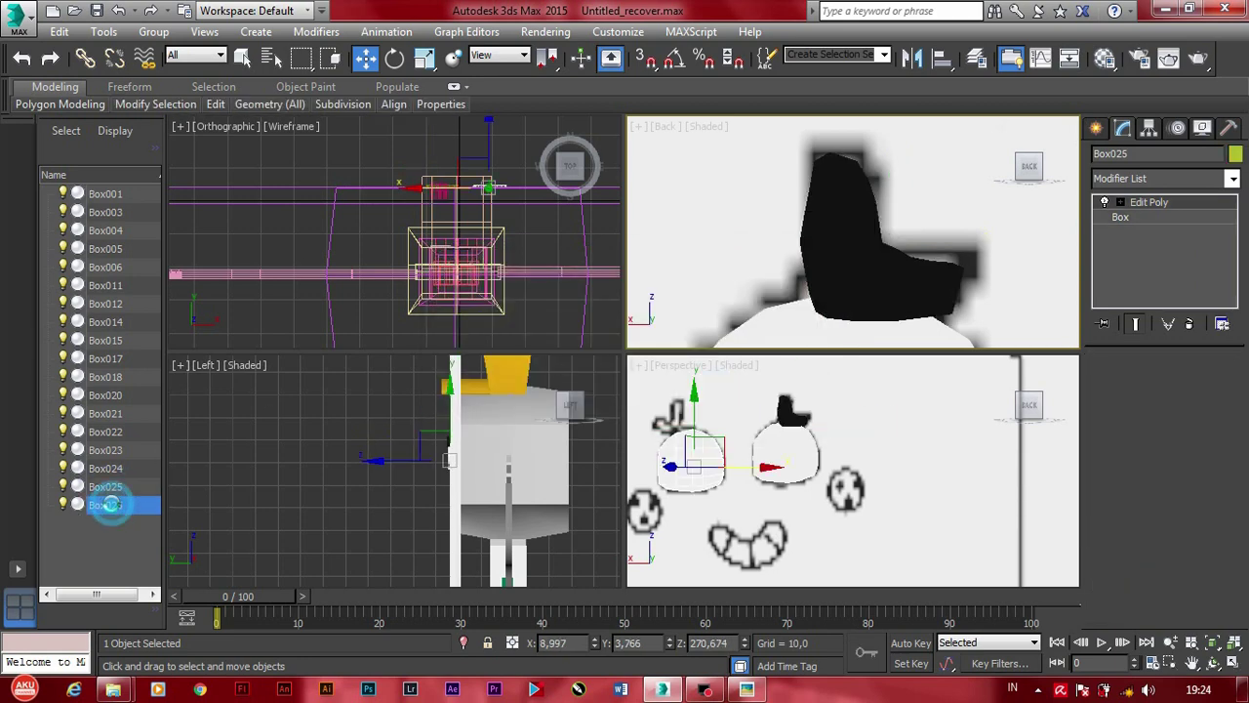
scroll(702, 243, "down", 3)
scroll(801, 249, "down", 2)
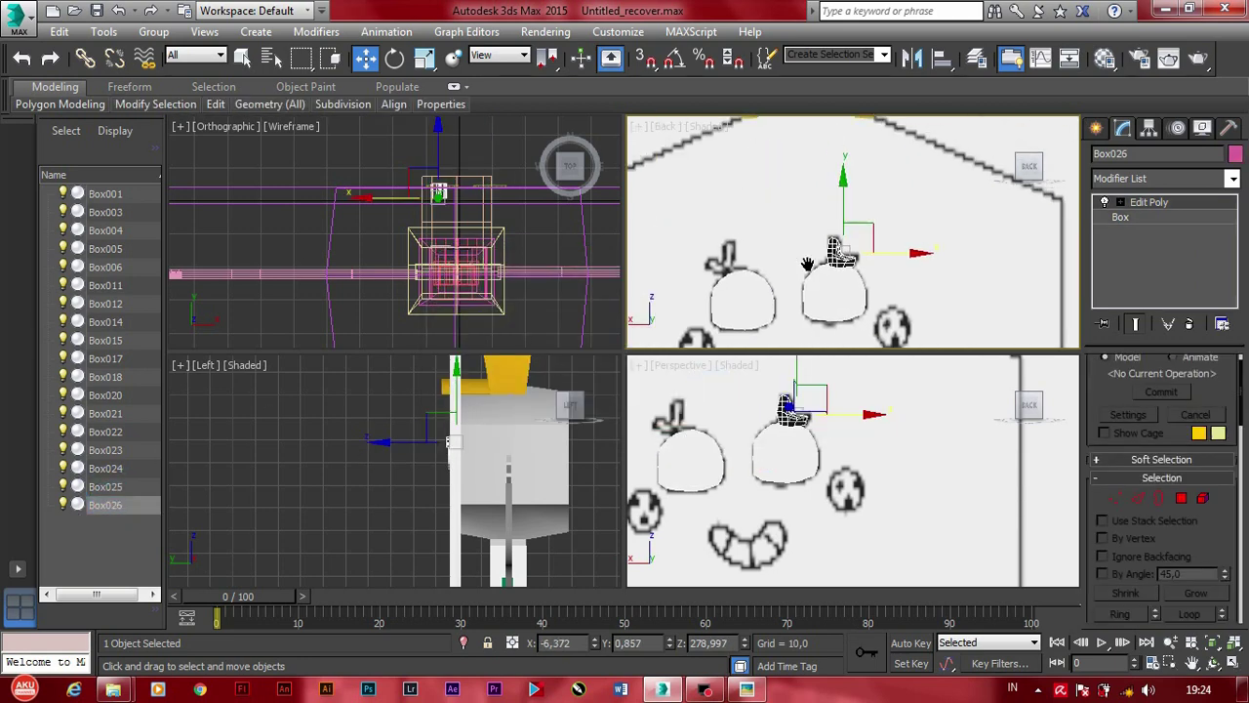
scroll(928, 260, "down", 1)
left_click_drag(922, 254, 827, 255, "shift")
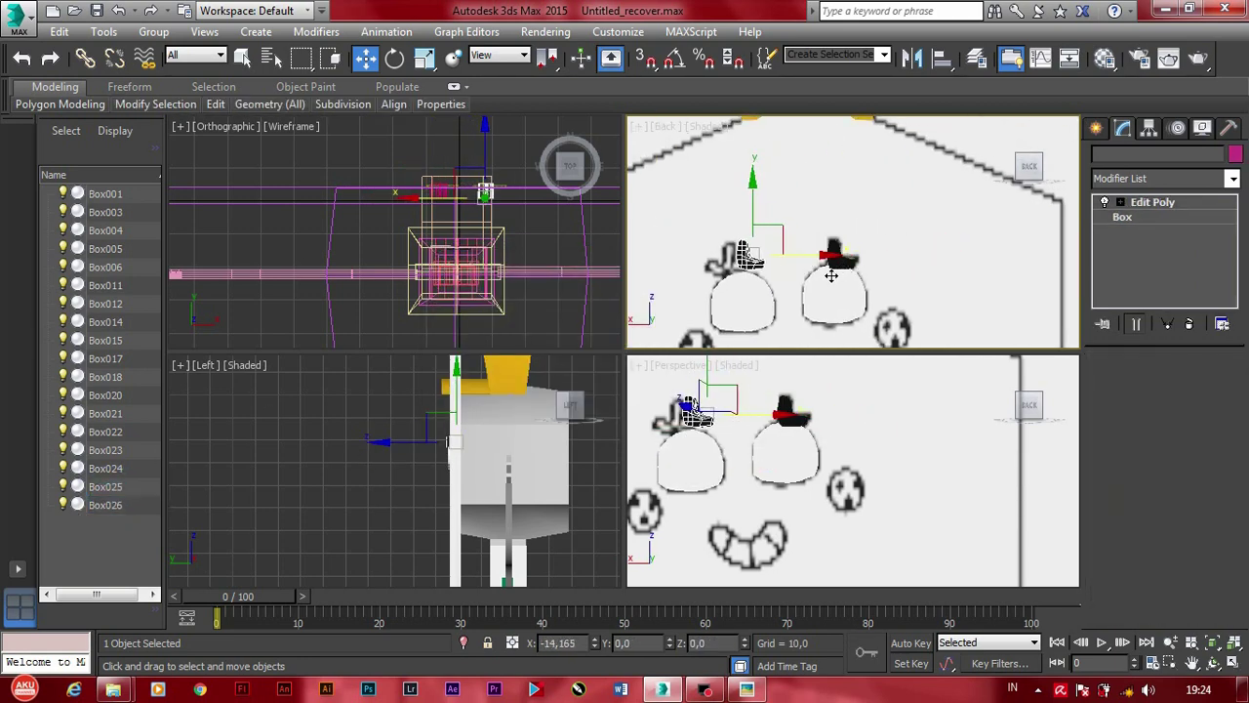
key("Return")
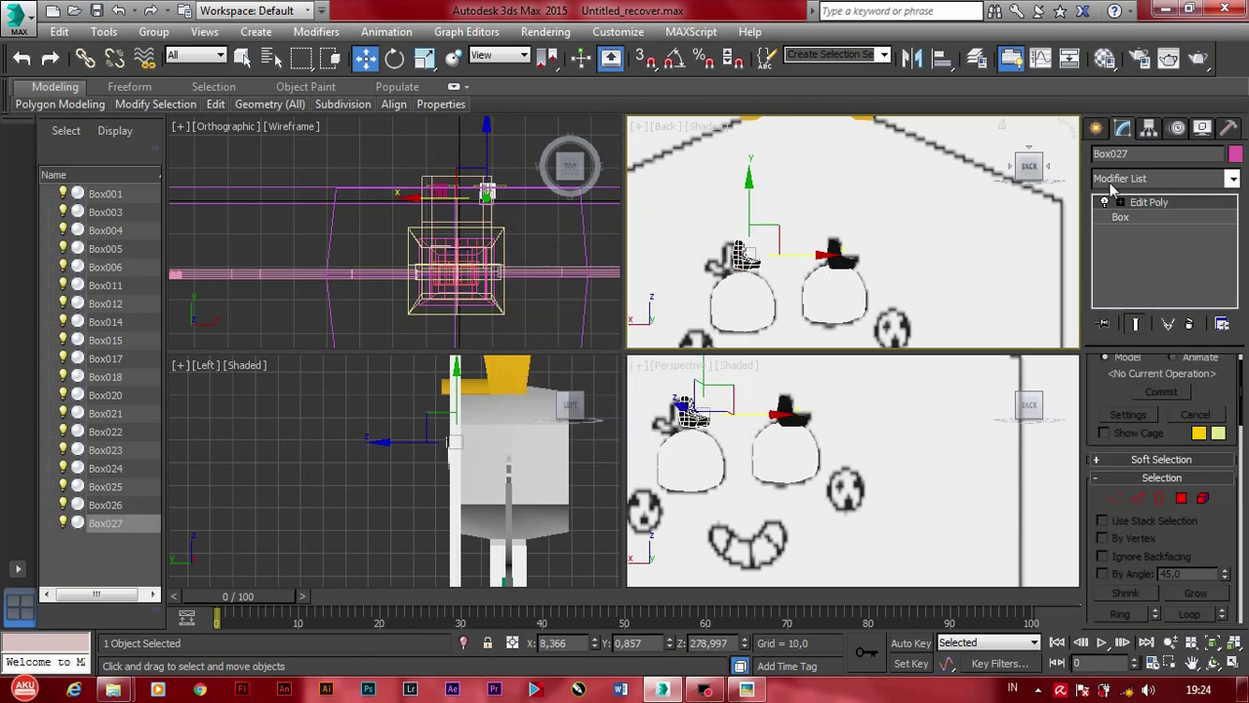
Step: Add a Mirror modifier to the copy and move it onto the left head
left_click(1162, 178)
type("mi")
left_click(1121, 197)
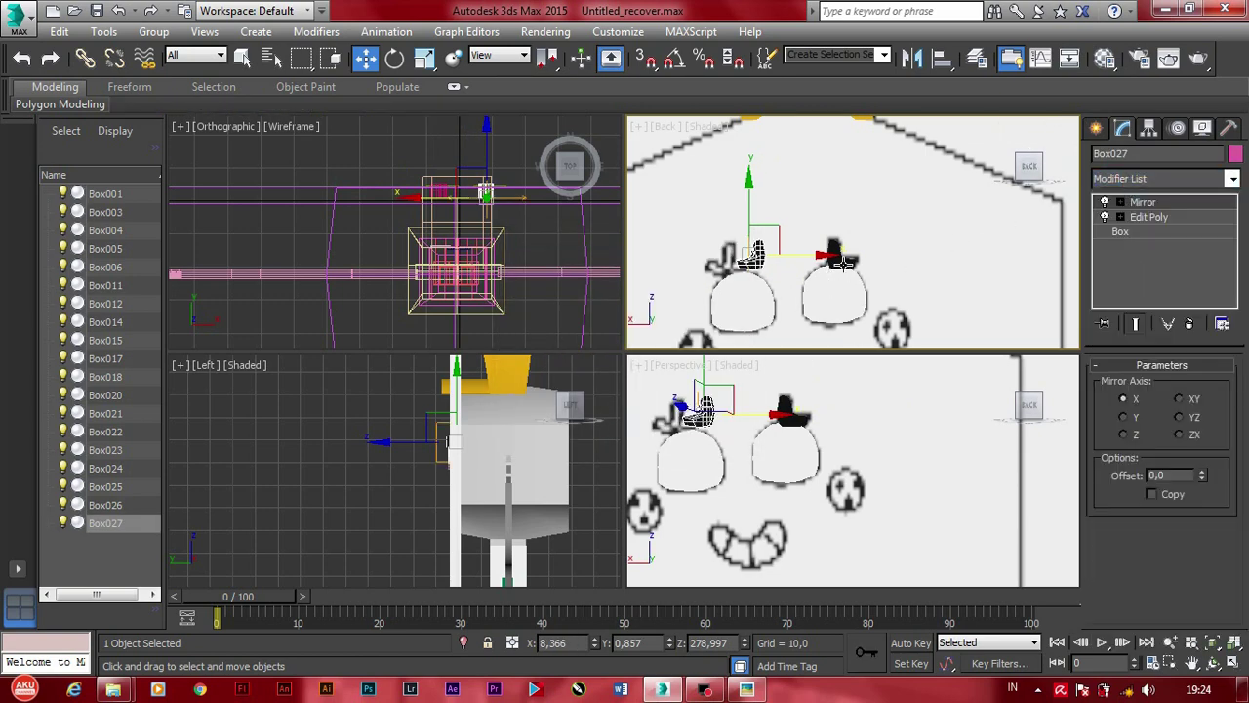
left_click_drag(750, 210, 722, 206)
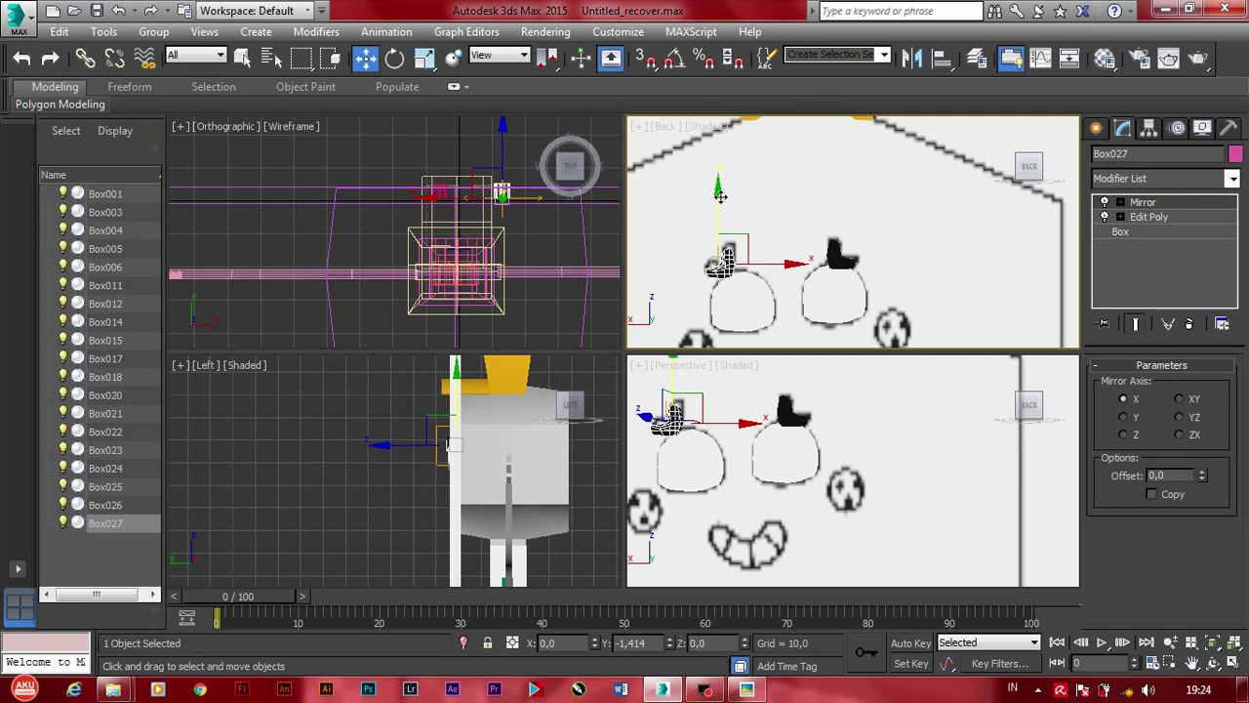
middle_click_drag(722, 207, 835, 252)
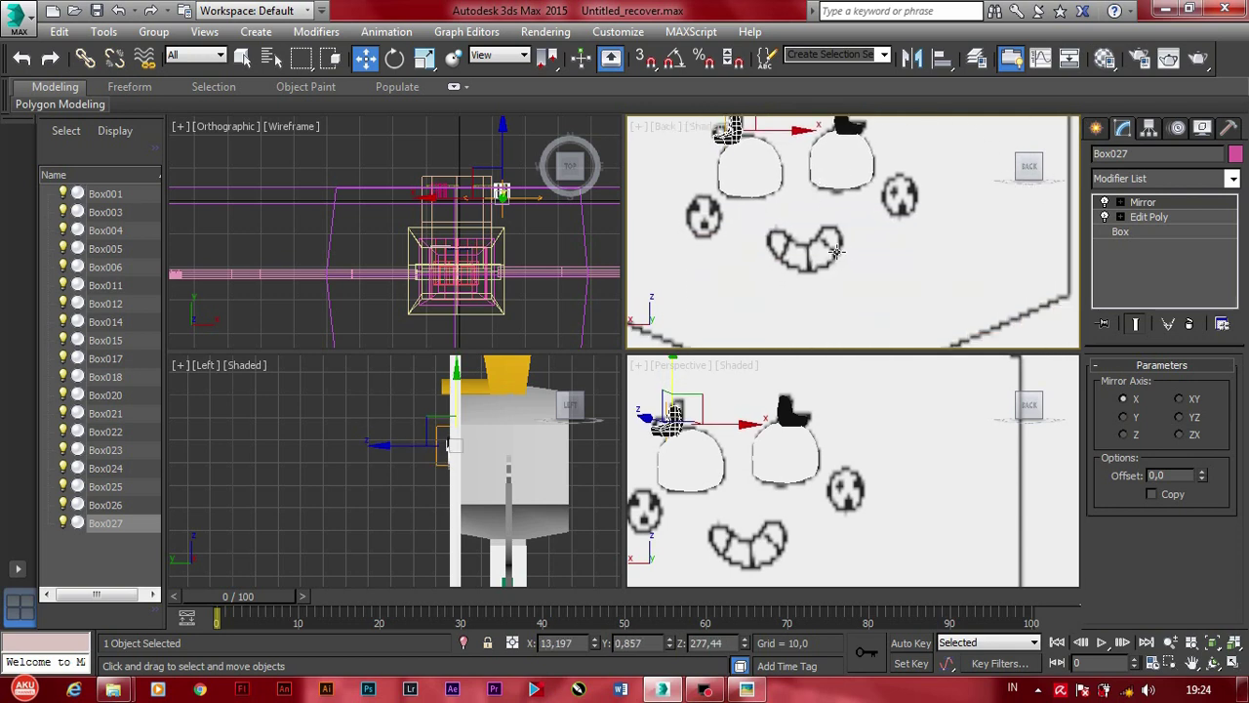
left_click(1100, 131)
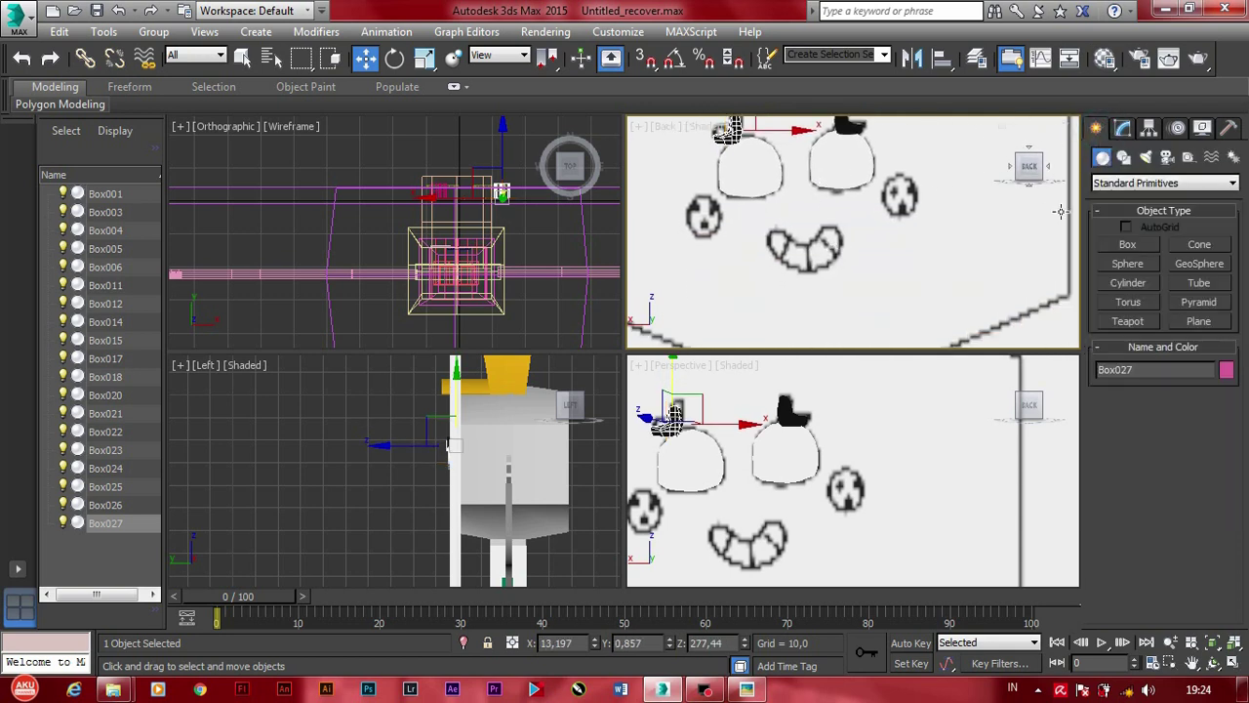
Step: Create a cylinder on the right head and scale it into a narrow oval eye
left_click(1136, 284)
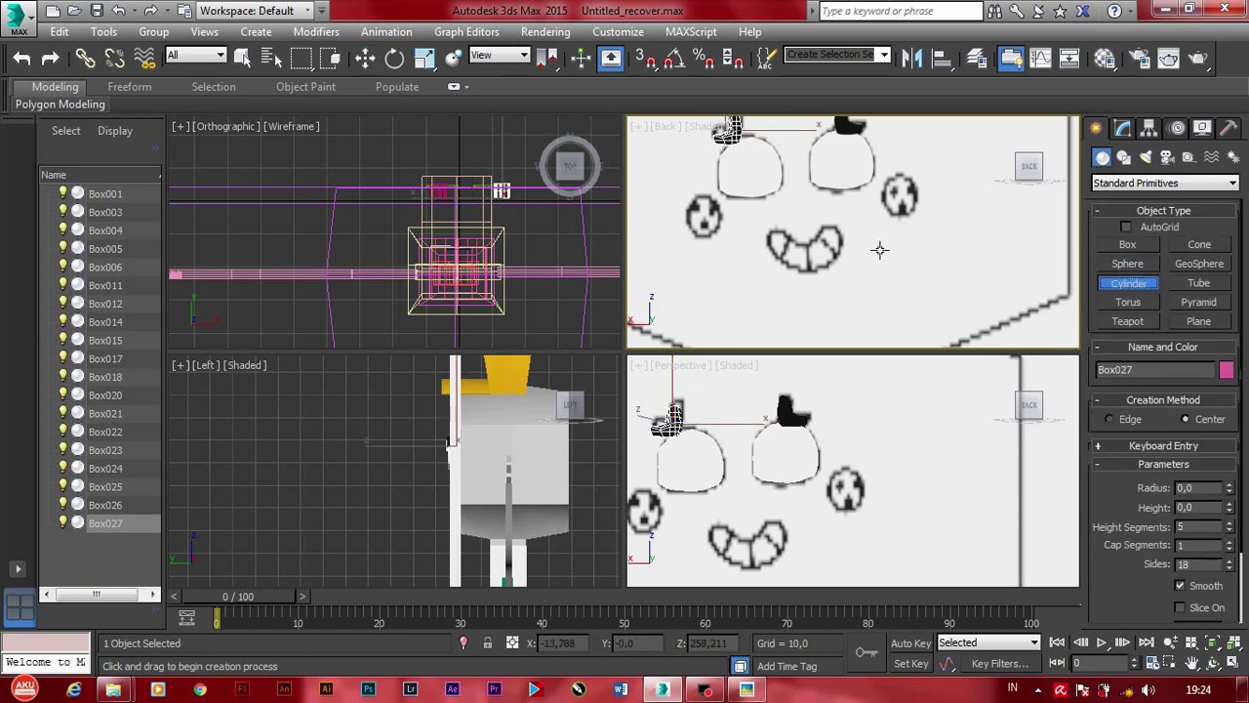
scroll(880, 250, "up", 2)
scroll(881, 235, "up", 2)
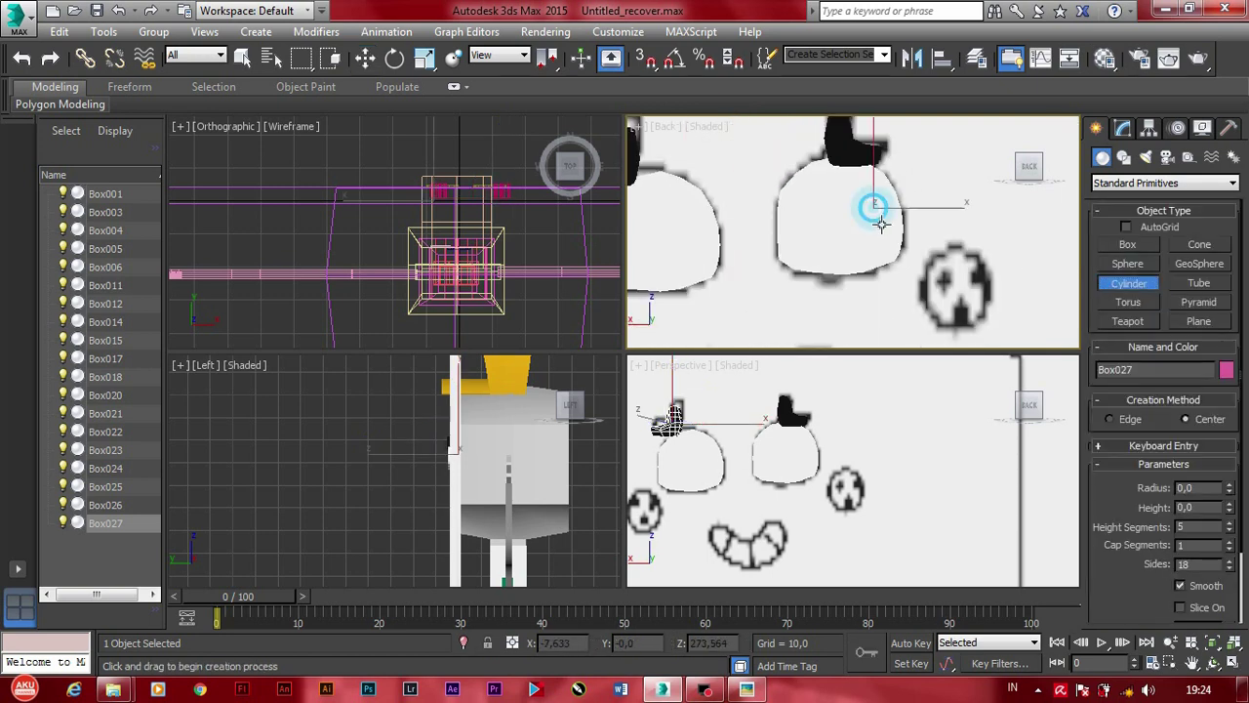
left_click(880, 223)
left_click_drag(890, 248, 890, 244)
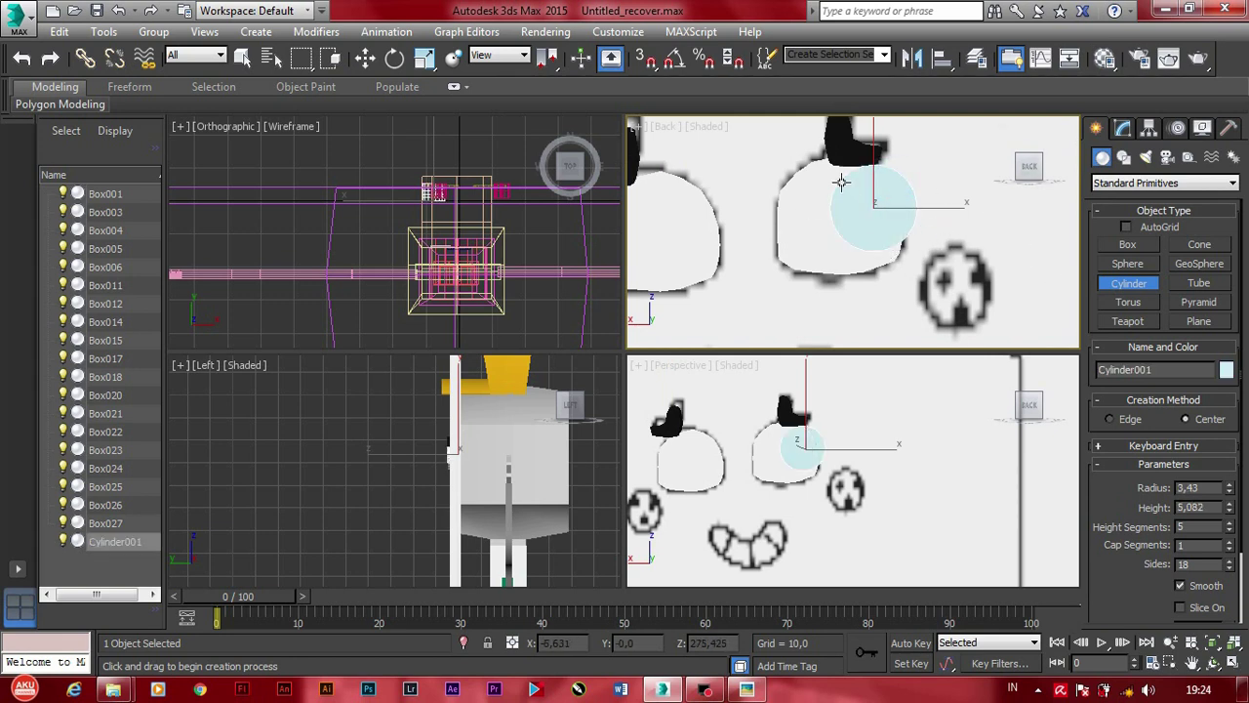
left_click(1123, 129)
left_click(423, 57)
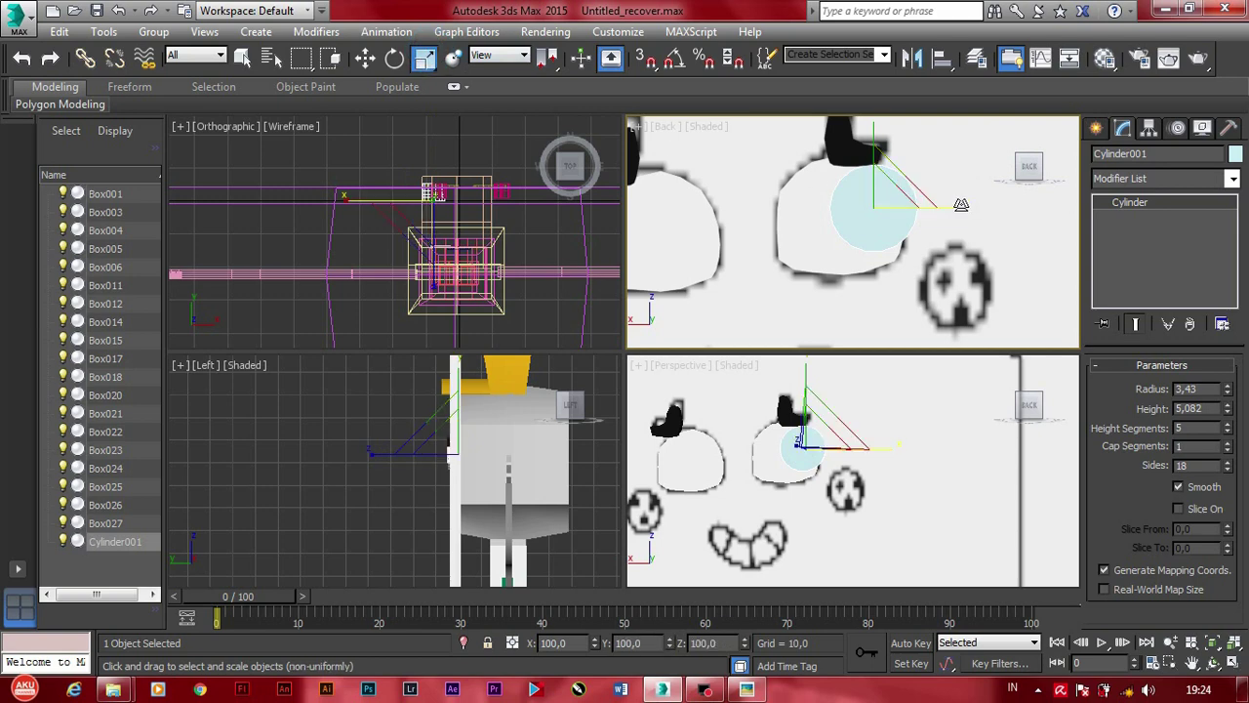
left_click_drag(961, 207, 918, 208)
left_click_drag(872, 131, 912, 201)
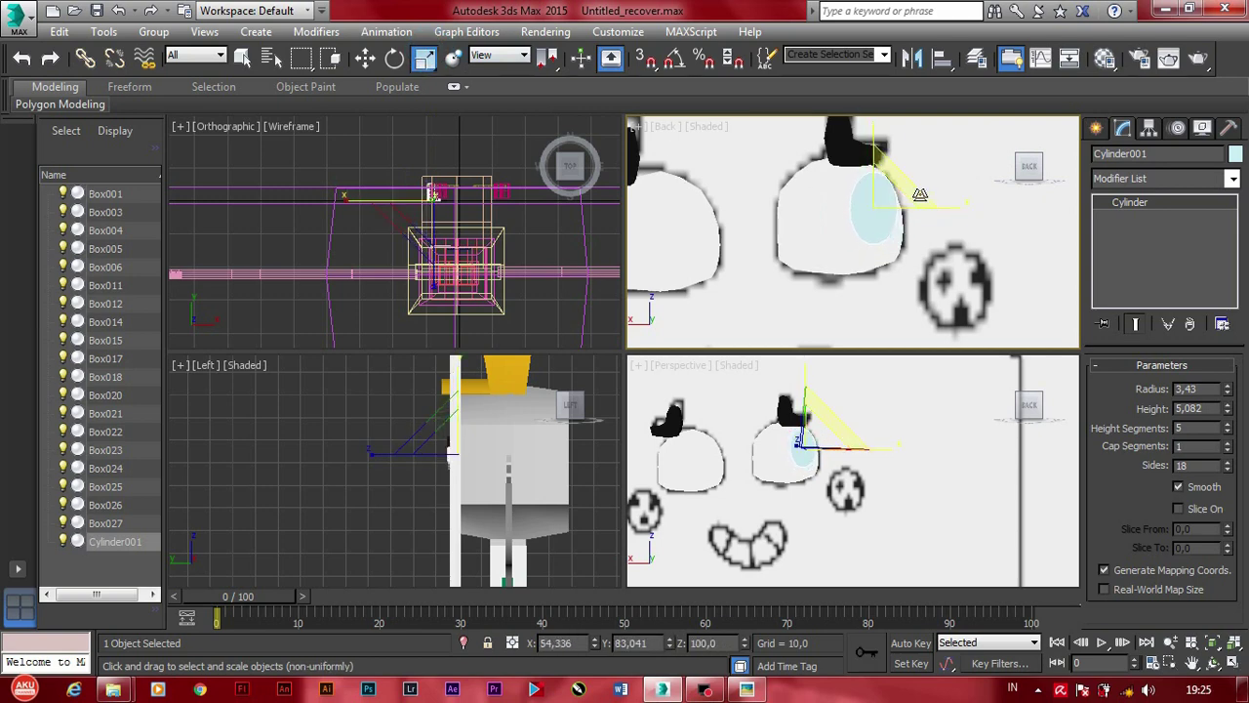
Step: Apply the black material to the oval eye Cylinder001
key("m")
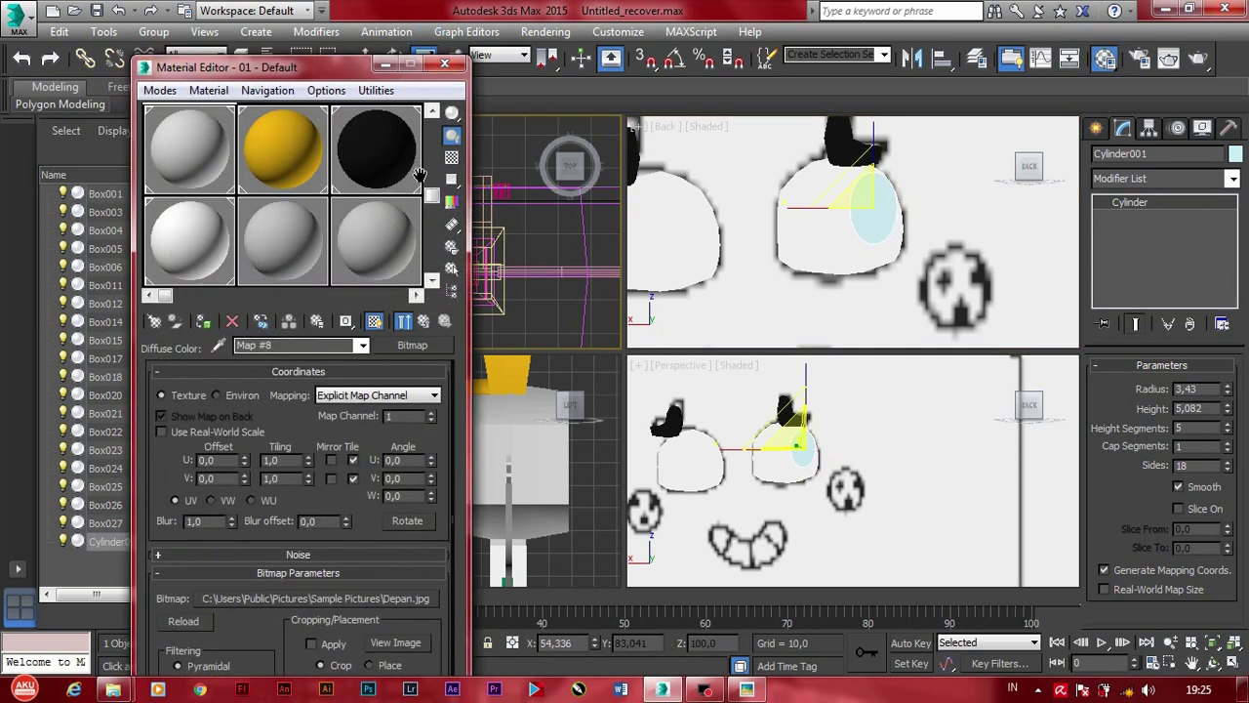
left_click_drag(622, 205, 883, 217)
left_click(445, 64)
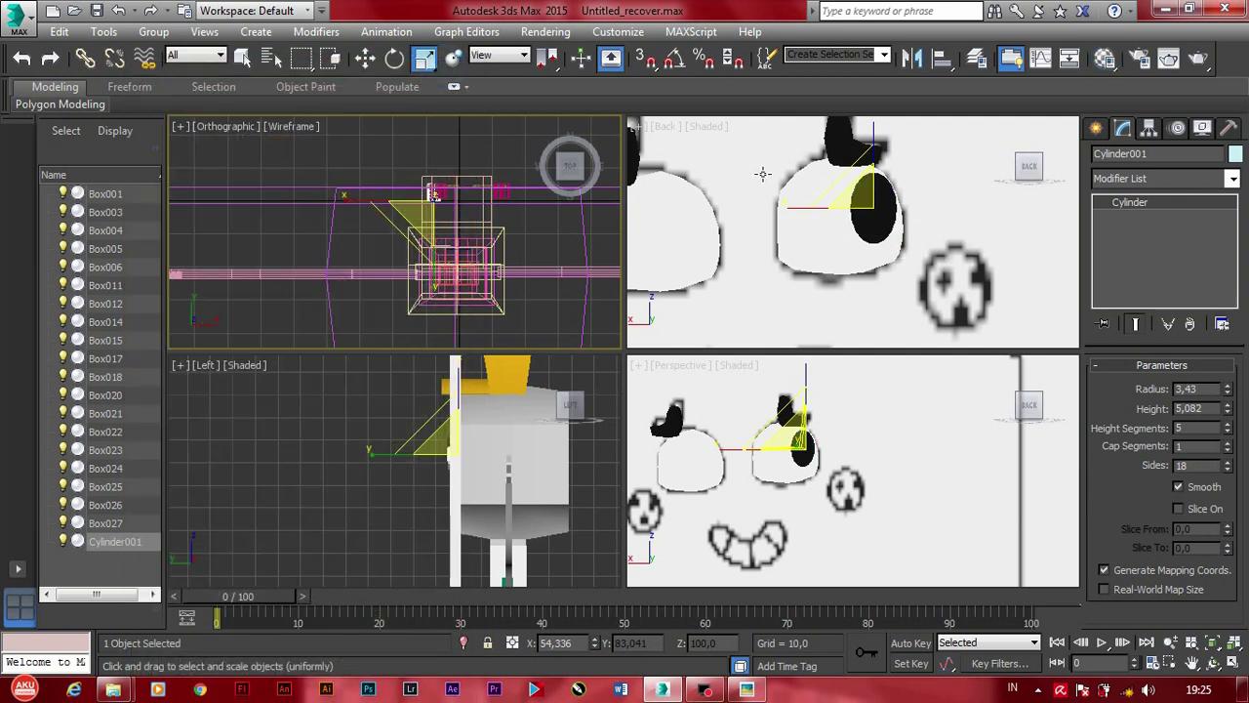
left_click(366, 57)
left_click(876, 139)
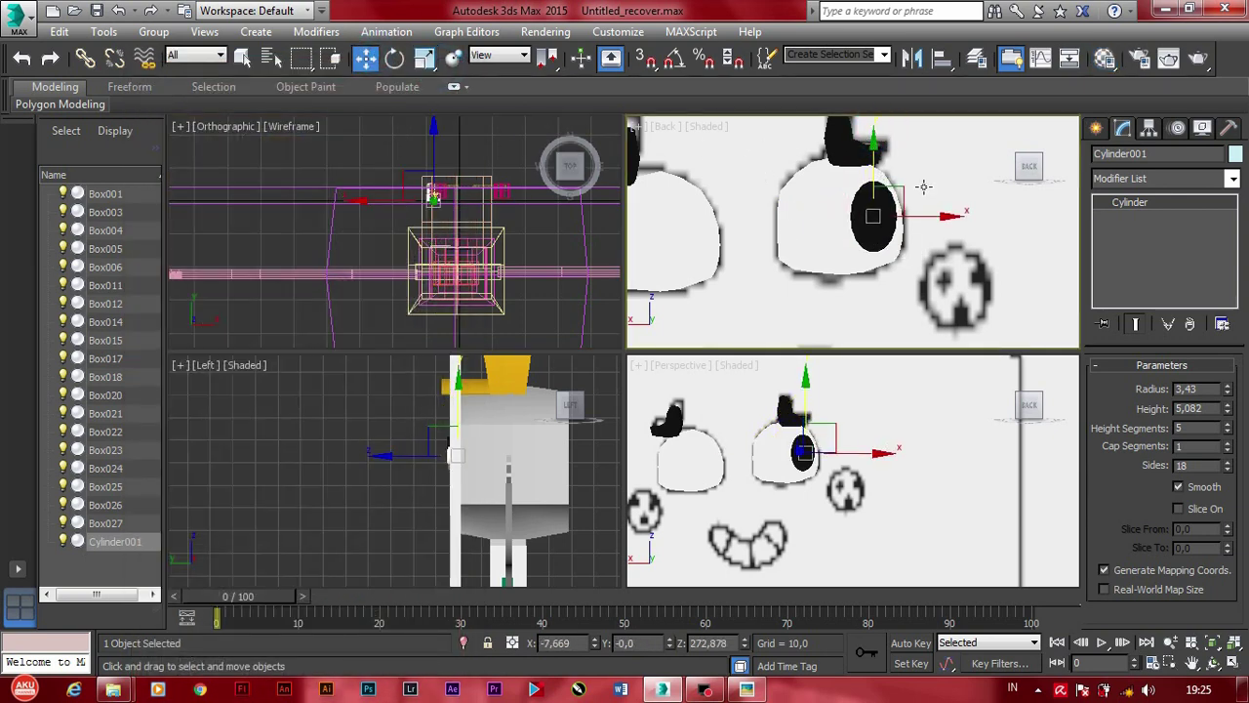
Step: Copy the black eye onto the left head as Cylinder002
left_click_drag(950, 216, 952, 215)
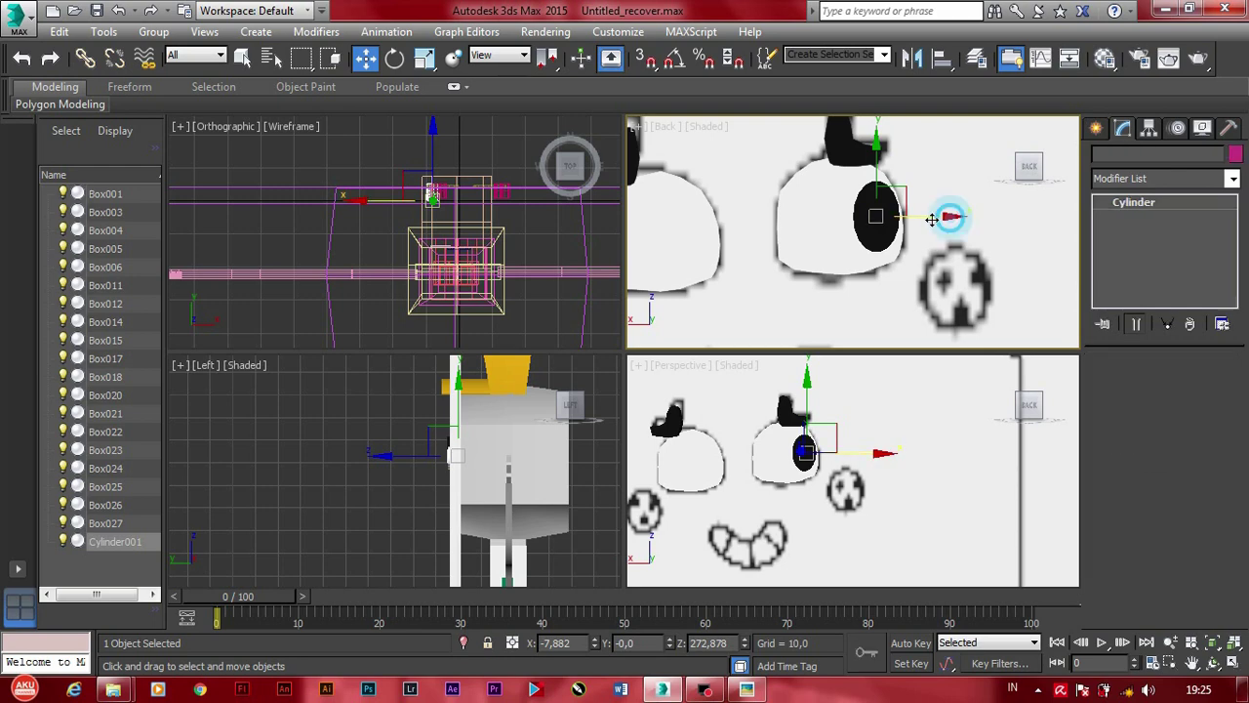
left_click_drag(950, 216, 865, 216, "shift")
key("Return")
middle_click_drag(750, 247, 830, 261)
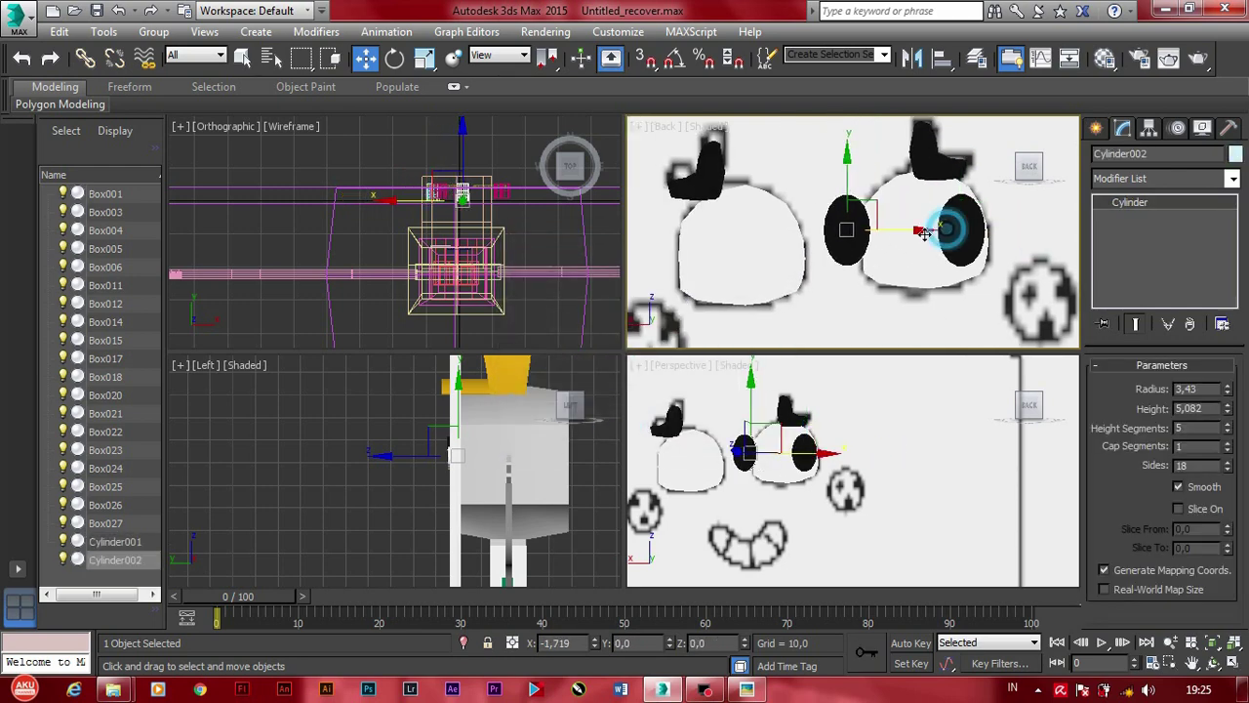
left_click_drag(939, 232, 849, 247)
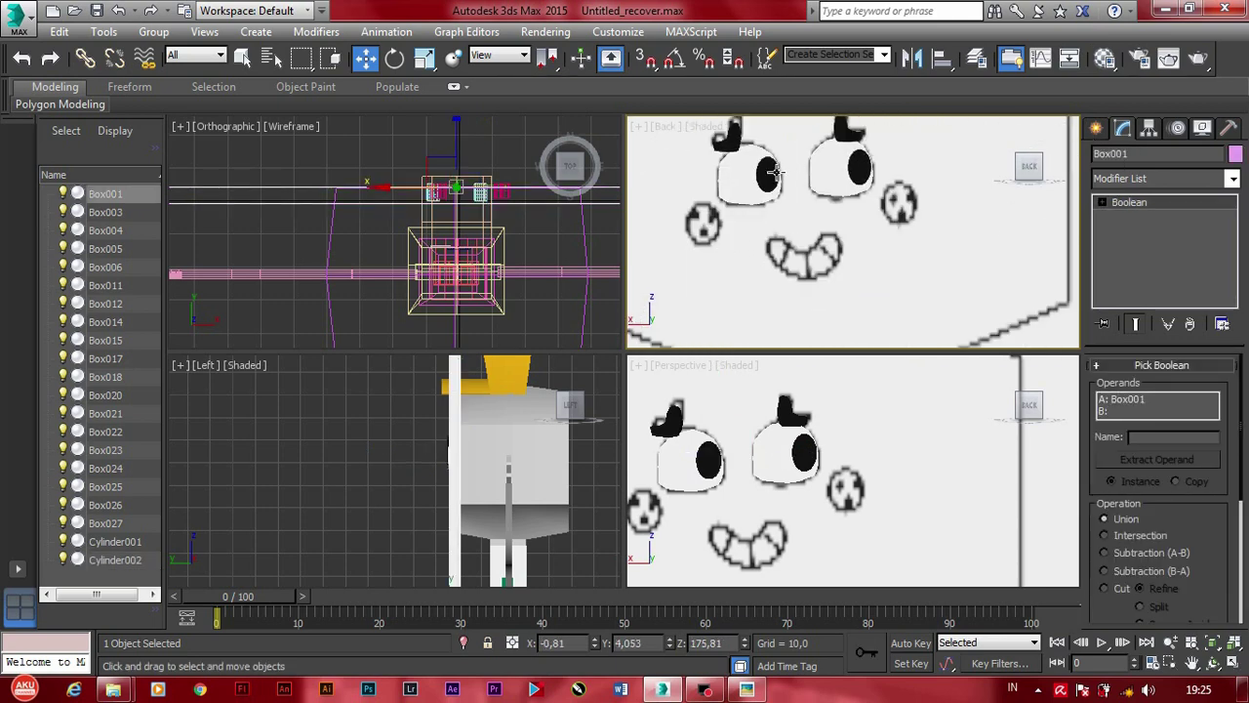
Step: Copy the left eye down-left as cheek disc Cylinder003, then pick an empty material slot
left_click(768, 174)
mouse_move(851, 173)
left_mouse_down("shift")
mouse_move(805, 177)
mouse_move(789, 226)
left_mouse_up("shift")
left_click(635, 418)
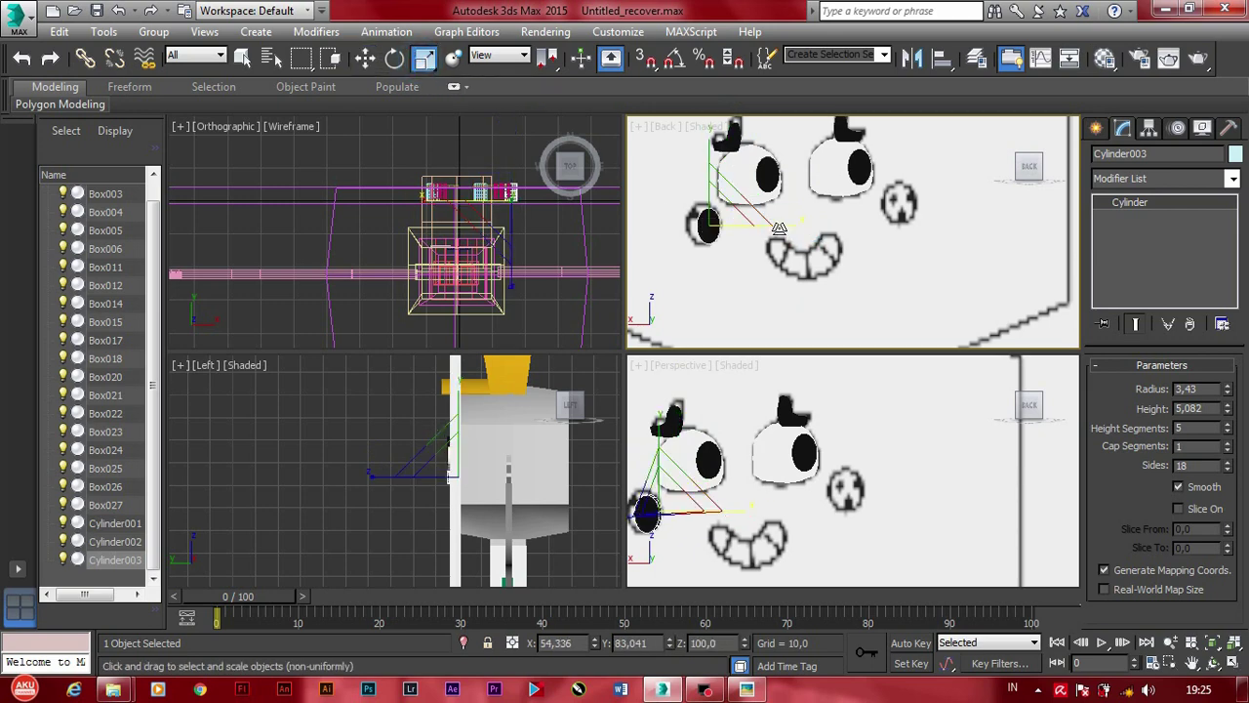
left_click(365, 58)
key("ctrl+z")
key("ctrl+z")
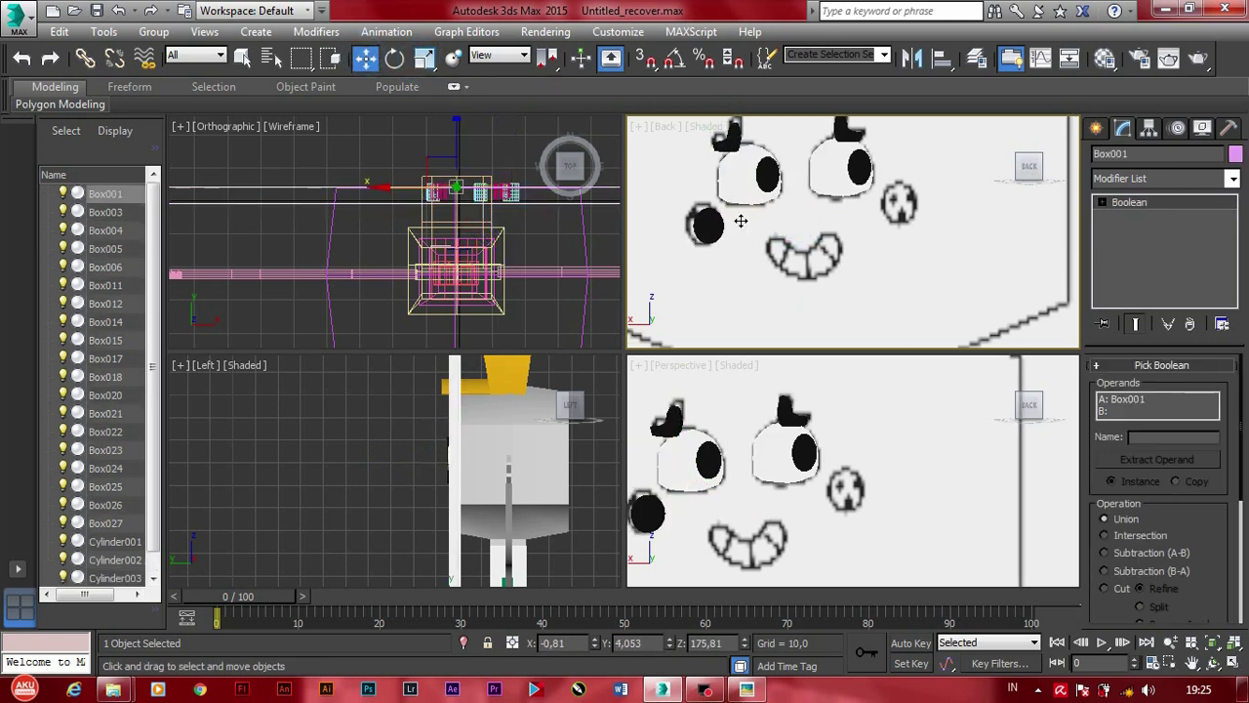
key("ctrl+y")
key("ctrl+y")
left_click_drag(781, 225, 776, 226)
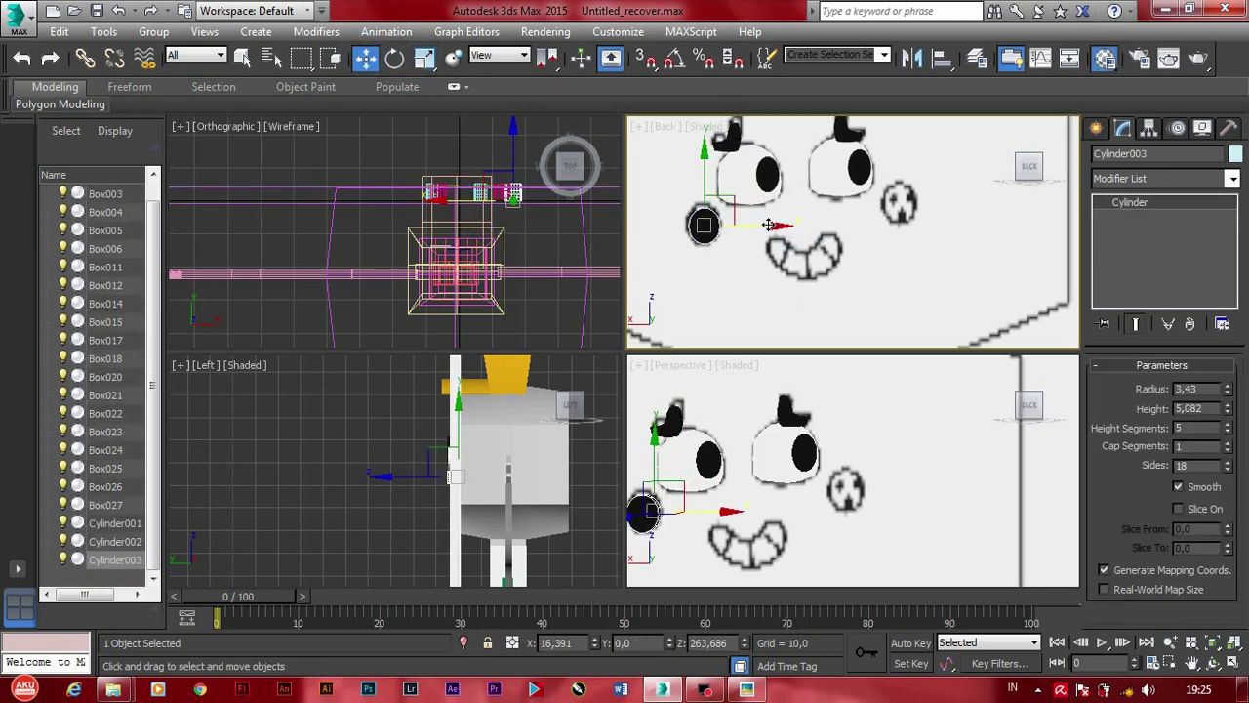
key("m")
left_click(293, 274)
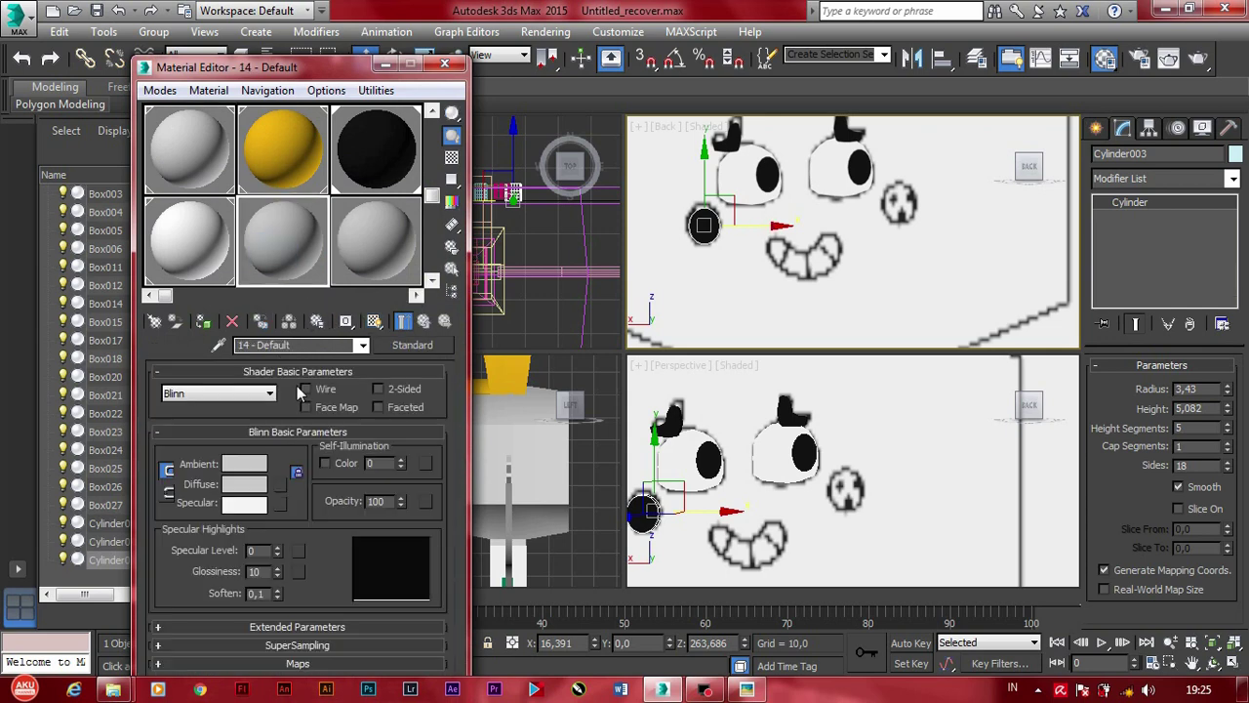
Step: Set the material's Diffuse colour to pink so Cylinder003 becomes a pink cheek
left_click(246, 484)
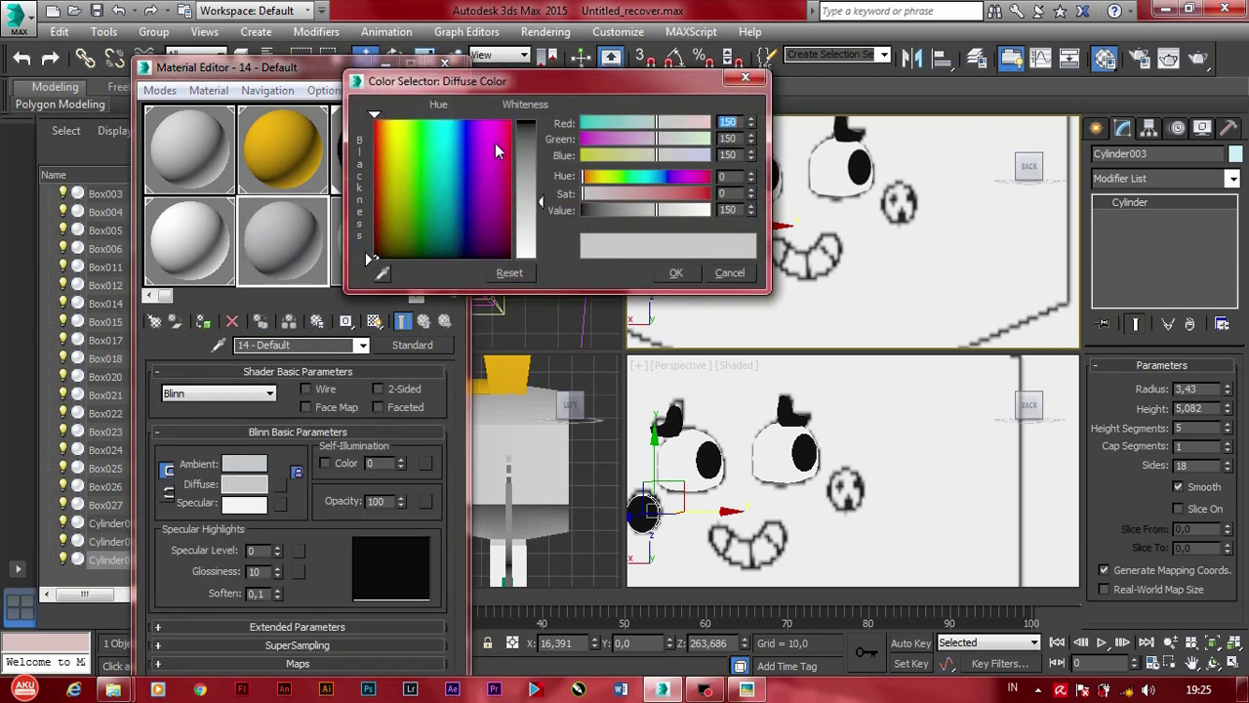
left_click_drag(495, 142, 492, 121)
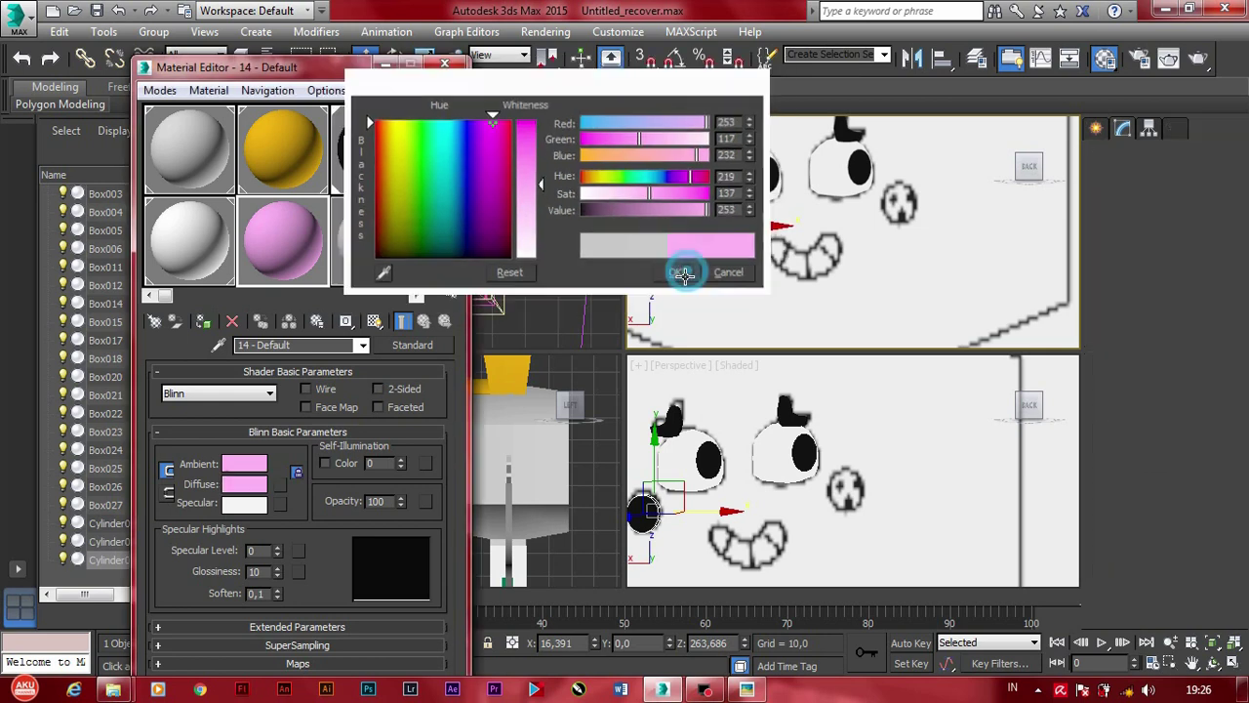
left_click(675, 272)
key("m")
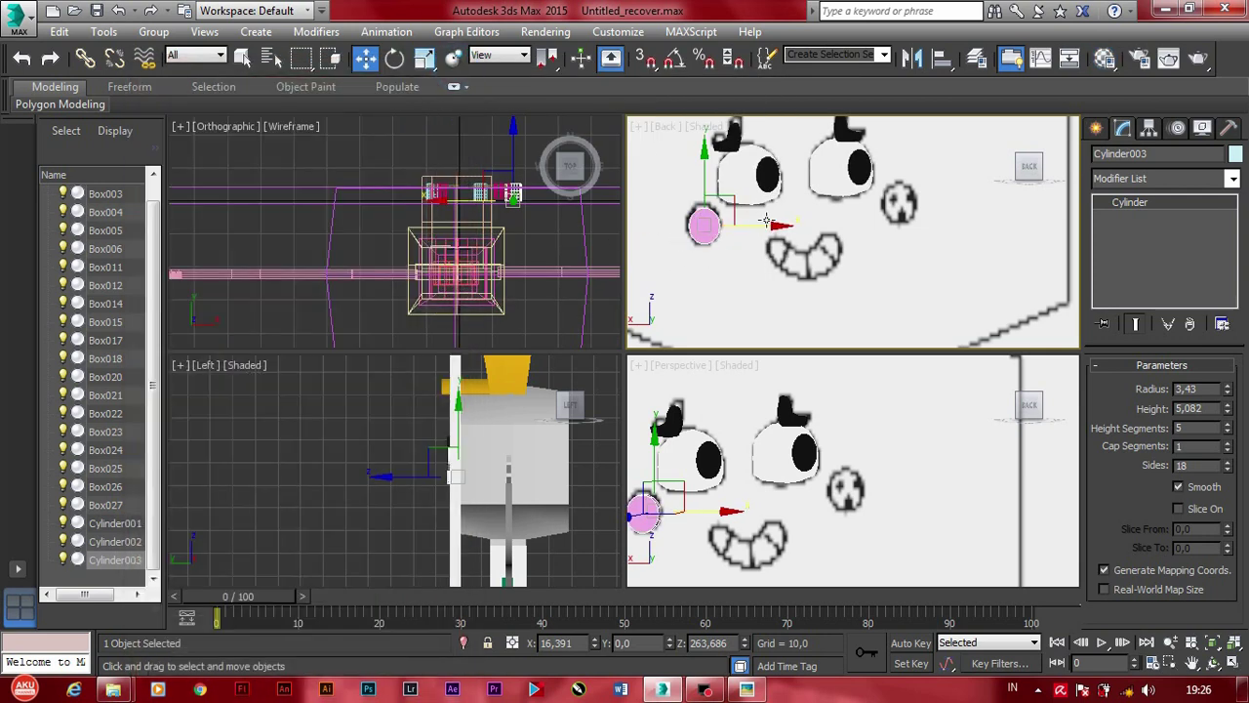
Step: Copy the pink cheek to the right side under the right eye as Cylinder004
left_click(781, 213, "ctrl")
left_click(705, 228)
mouse_move(704, 229)
left_mouse_down("shift")
mouse_move(905, 225)
mouse_move(898, 205)
left_mouse_up("shift")
left_click(626, 423)
left_click_drag(898, 151, 948, 201)
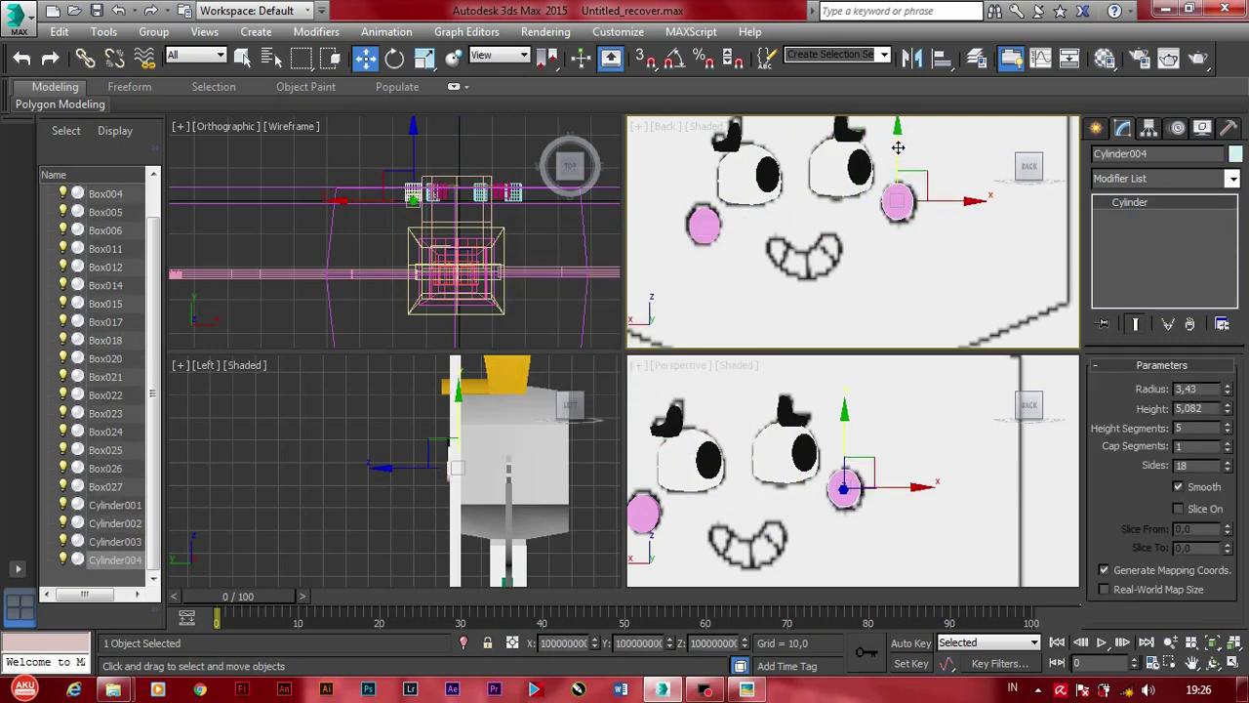
left_click(1097, 130)
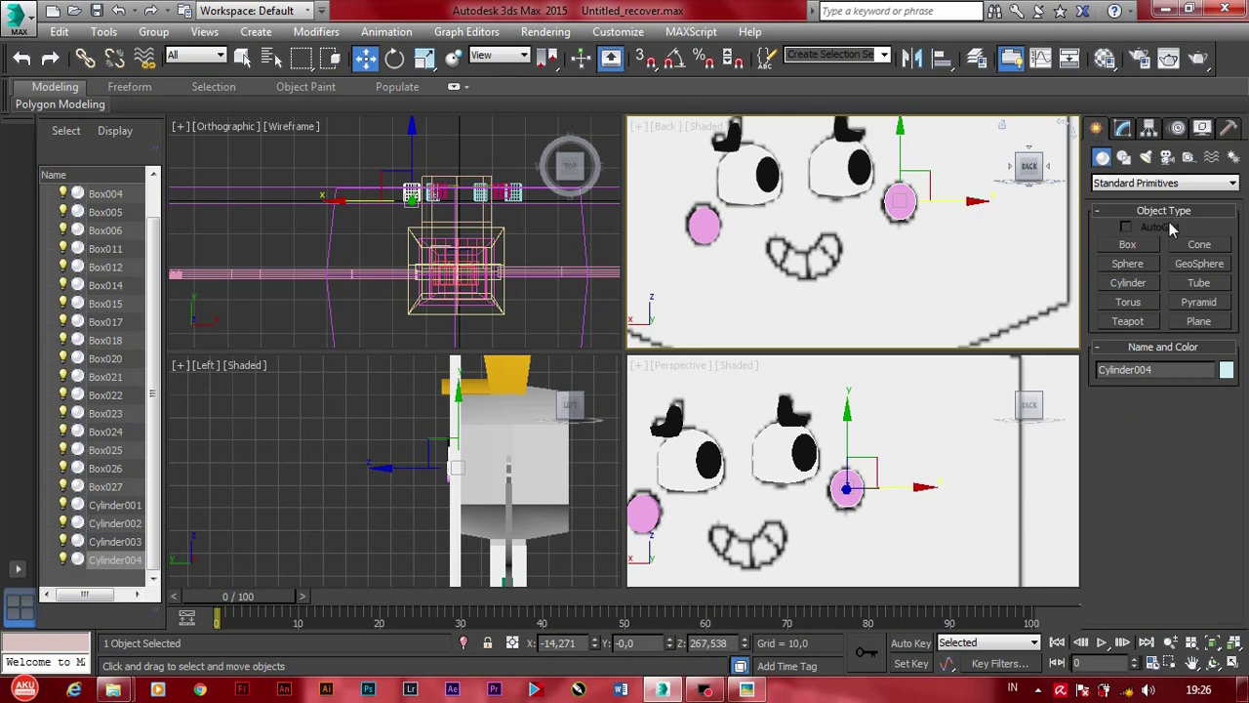
Step: Draw a new box over the mouth area and add an Edit Poly modifier to it
left_click(1132, 245)
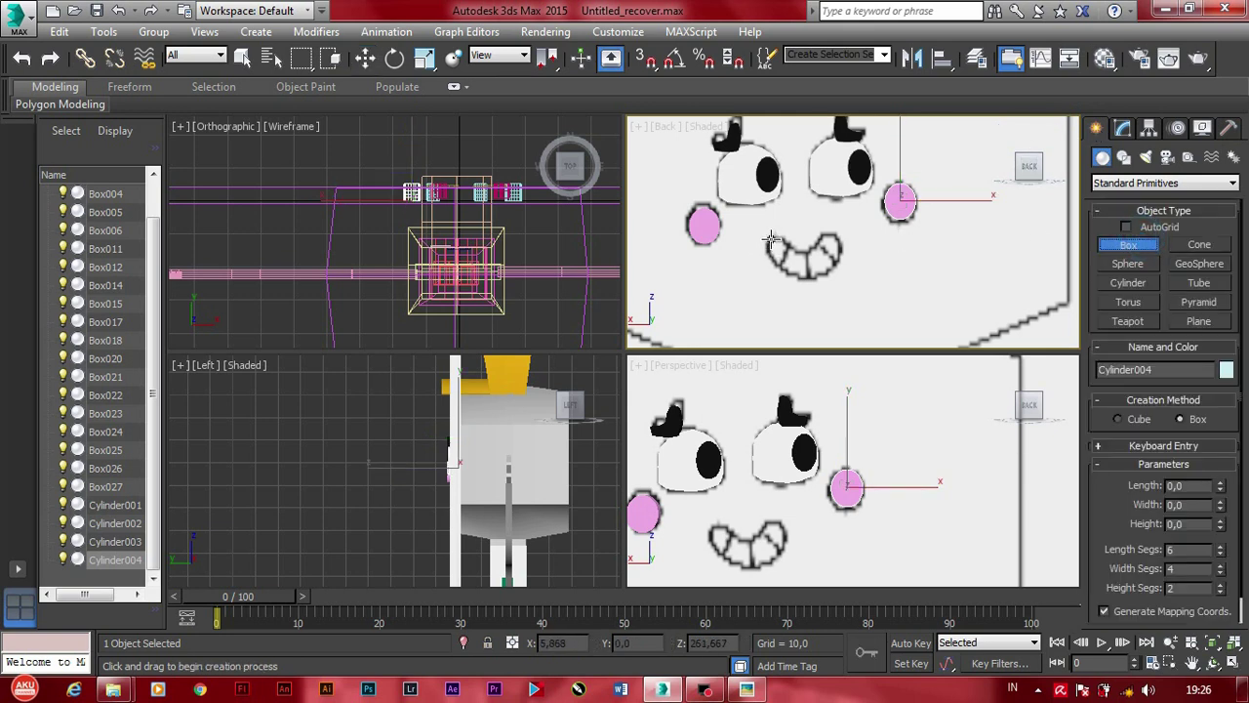
left_click_drag(781, 240, 831, 280)
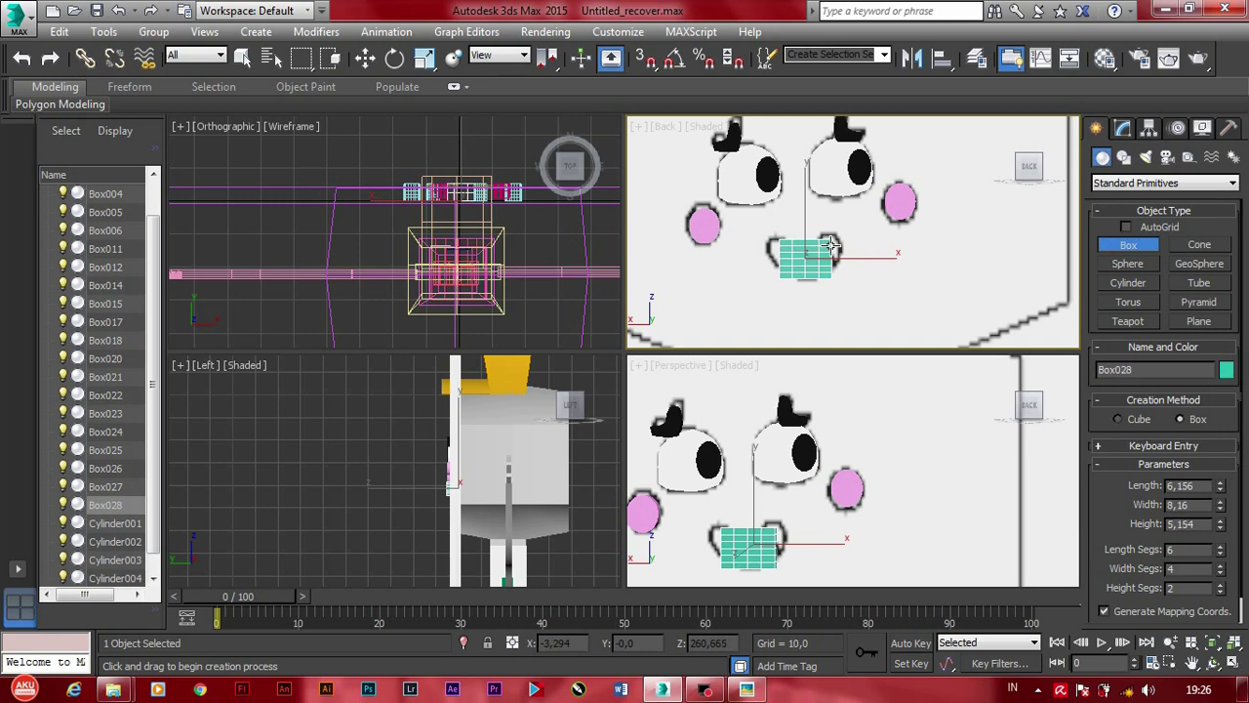
scroll(808, 261, "up", 3)
left_click(1122, 128)
left_click(1233, 179)
scroll(1162, 390, "down", 5)
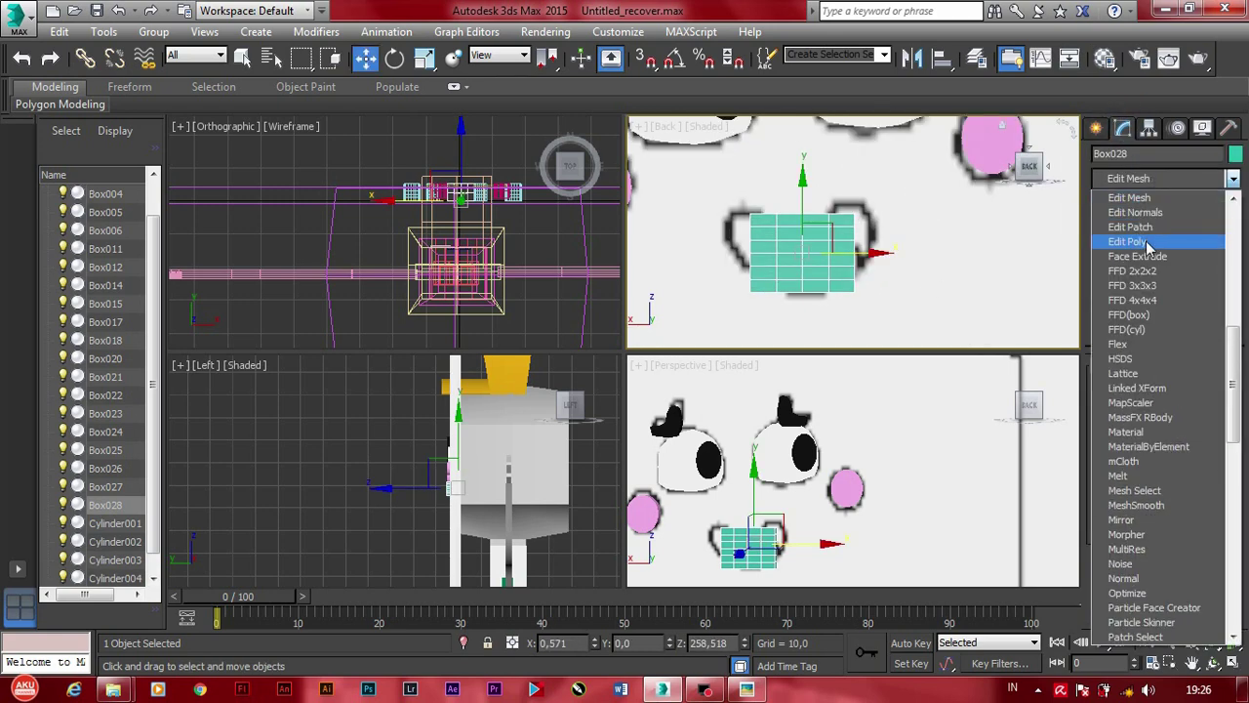
left_click(1137, 239)
Step: In Vertex mode, lower the middle vertex columns to bend the mouth mesh downward
left_click(1115, 526)
scroll(766, 272, "up", 3)
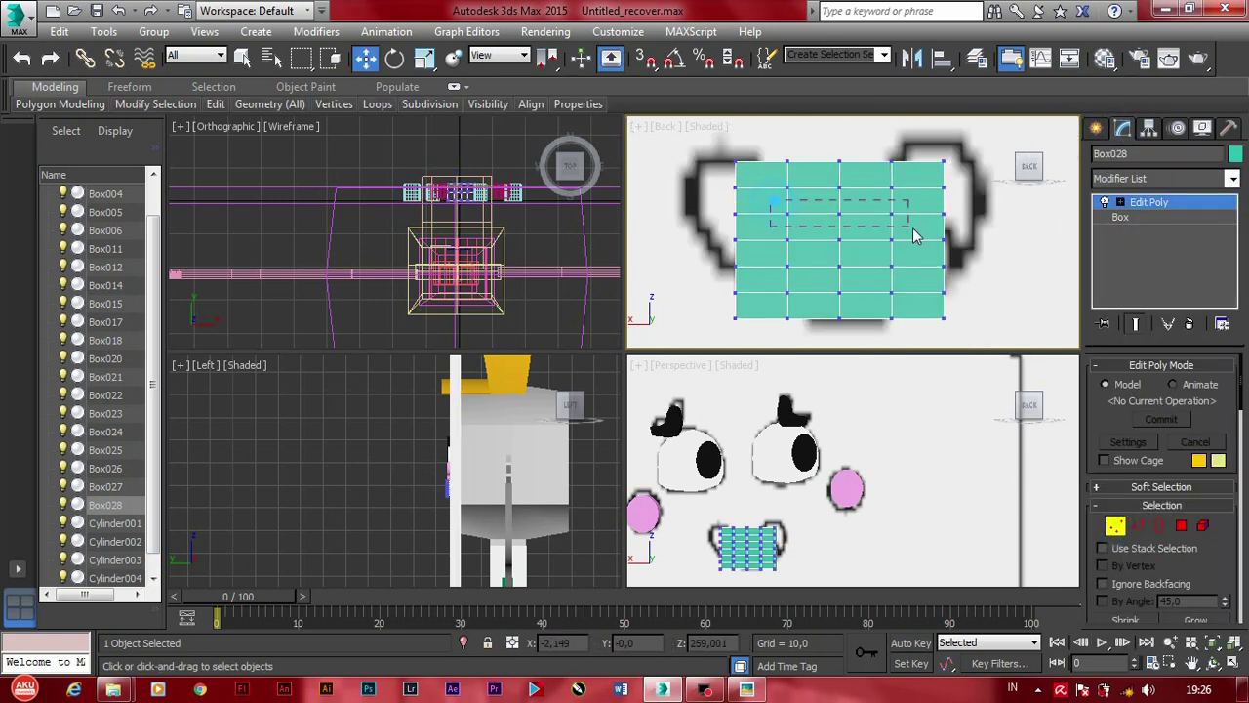
left_click_drag(916, 234, 913, 230)
left_click_drag(787, 215, 786, 266)
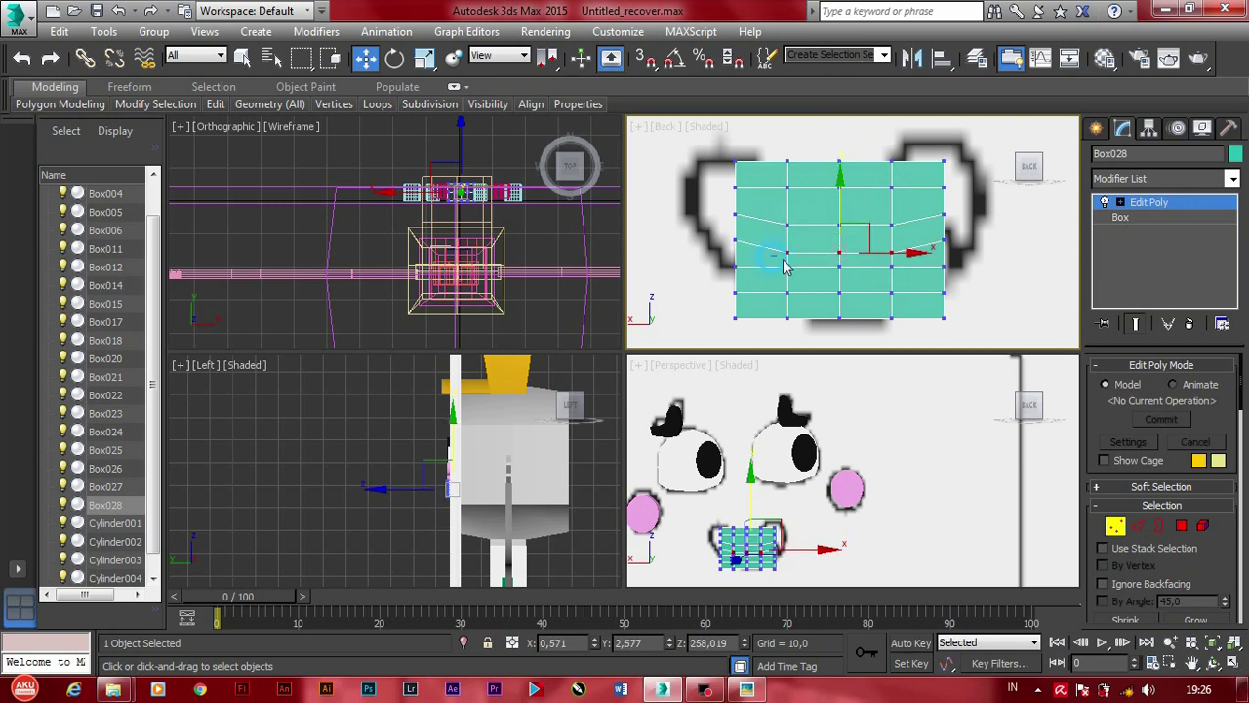
key("ctrl+z")
key("ctrl+z")
left_click_drag(765, 134, 914, 337)
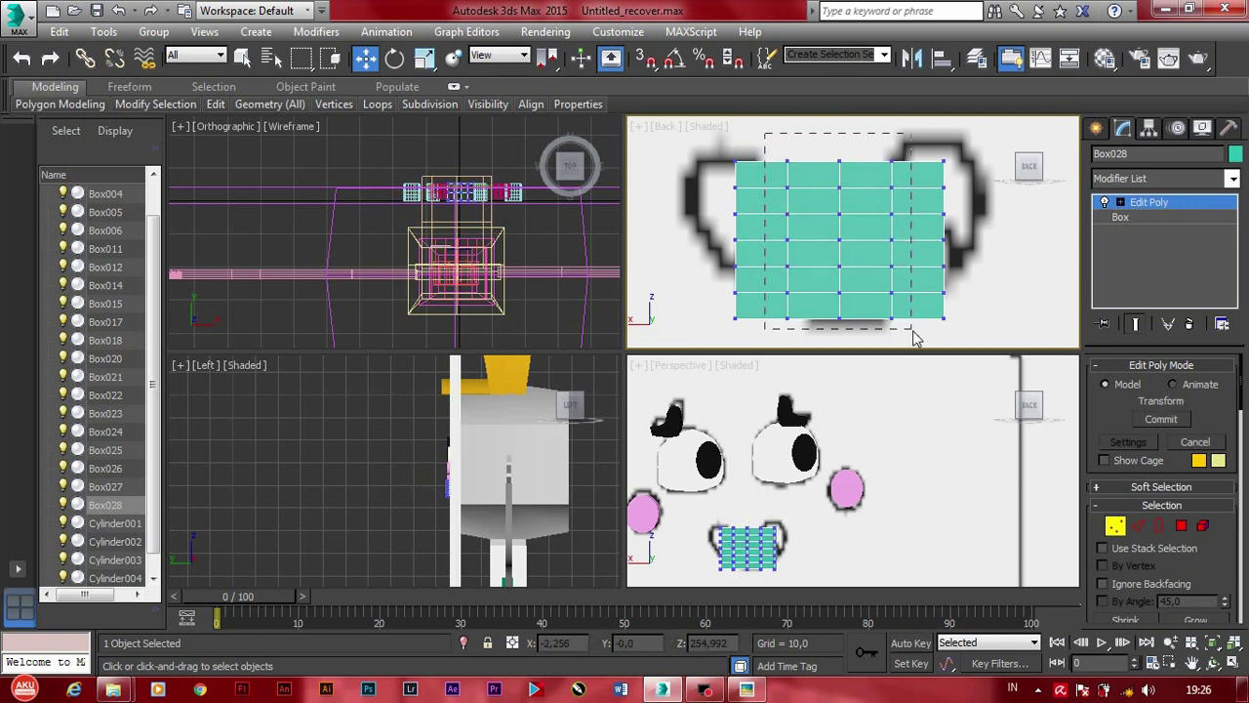
left_click_drag(839, 240, 839, 266)
Step: Widen the left side and raise the lower-left vertices to round the mouth's left end
middle_click_drag(781, 244, 843, 244)
left_click_drag(757, 140, 825, 337)
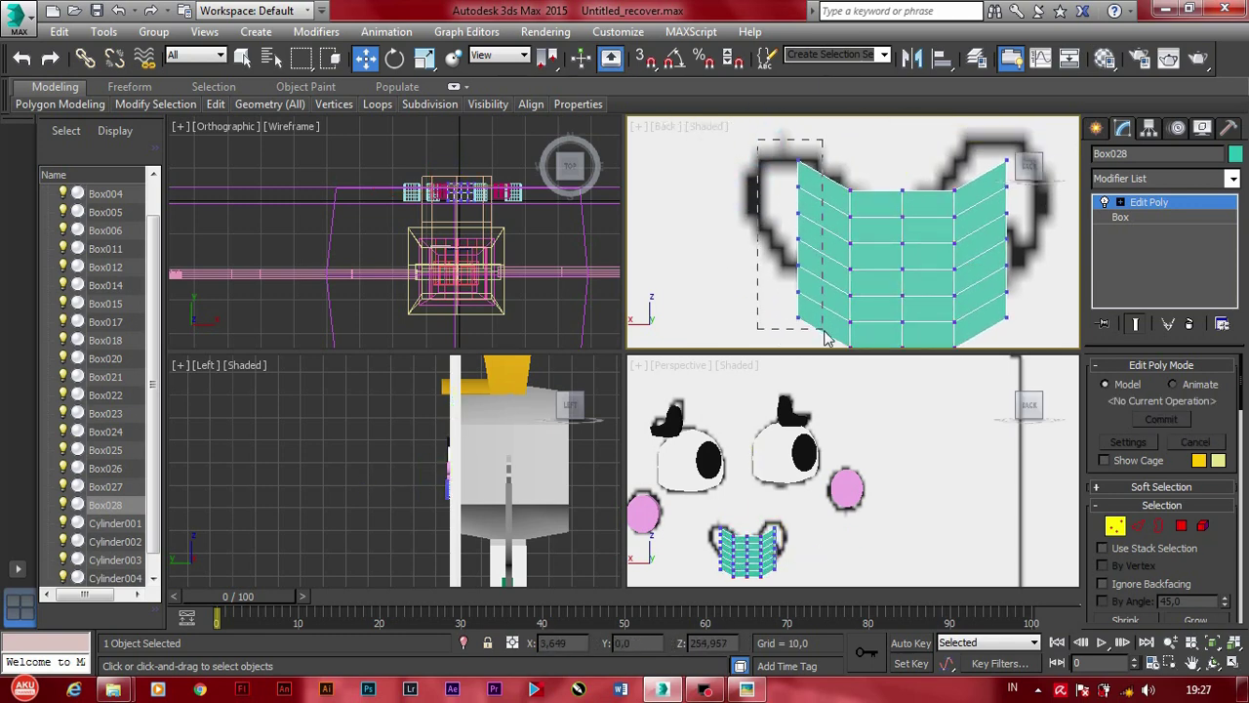
mouse_move(799, 244)
left_mouse_down()
mouse_move(785, 244)
mouse_move(803, 232)
left_mouse_up()
left_click_drag(785, 164, 763, 164)
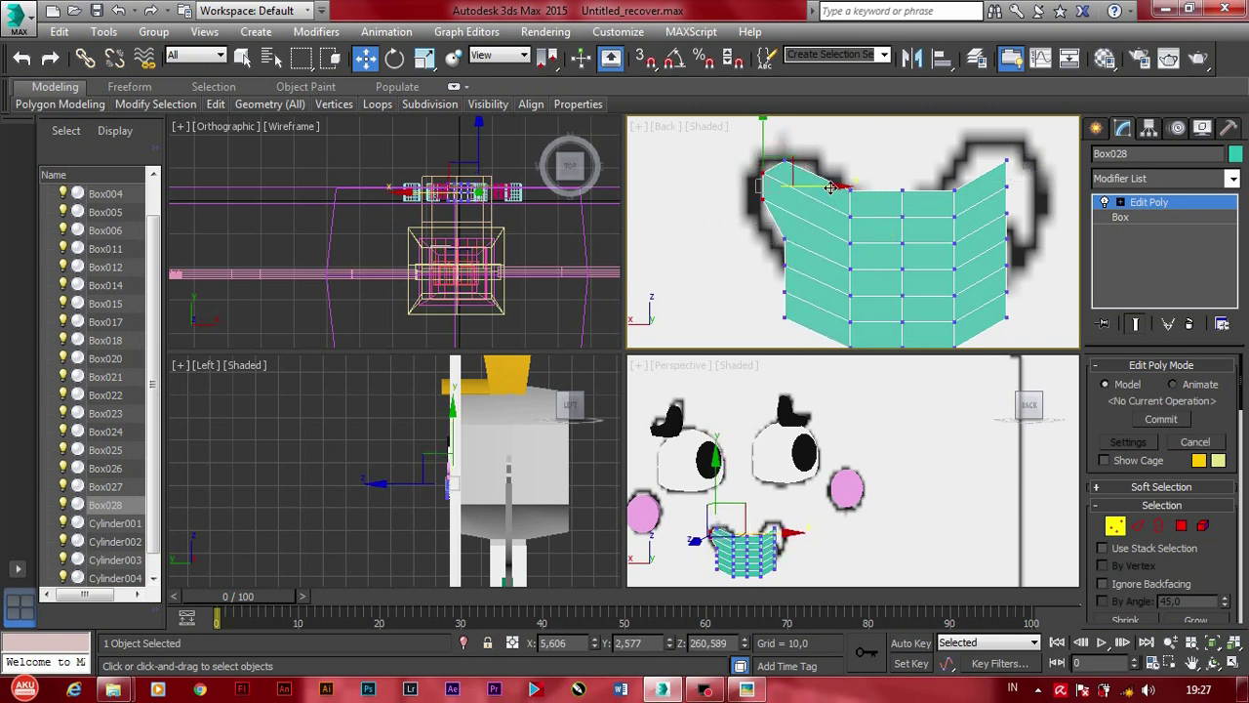
mouse_move(744, 217)
left_mouse_down()
mouse_move(808, 267)
mouse_move(828, 263)
left_mouse_up()
middle_click_drag(769, 305, 733, 234)
left_click_drag(733, 234, 976, 292)
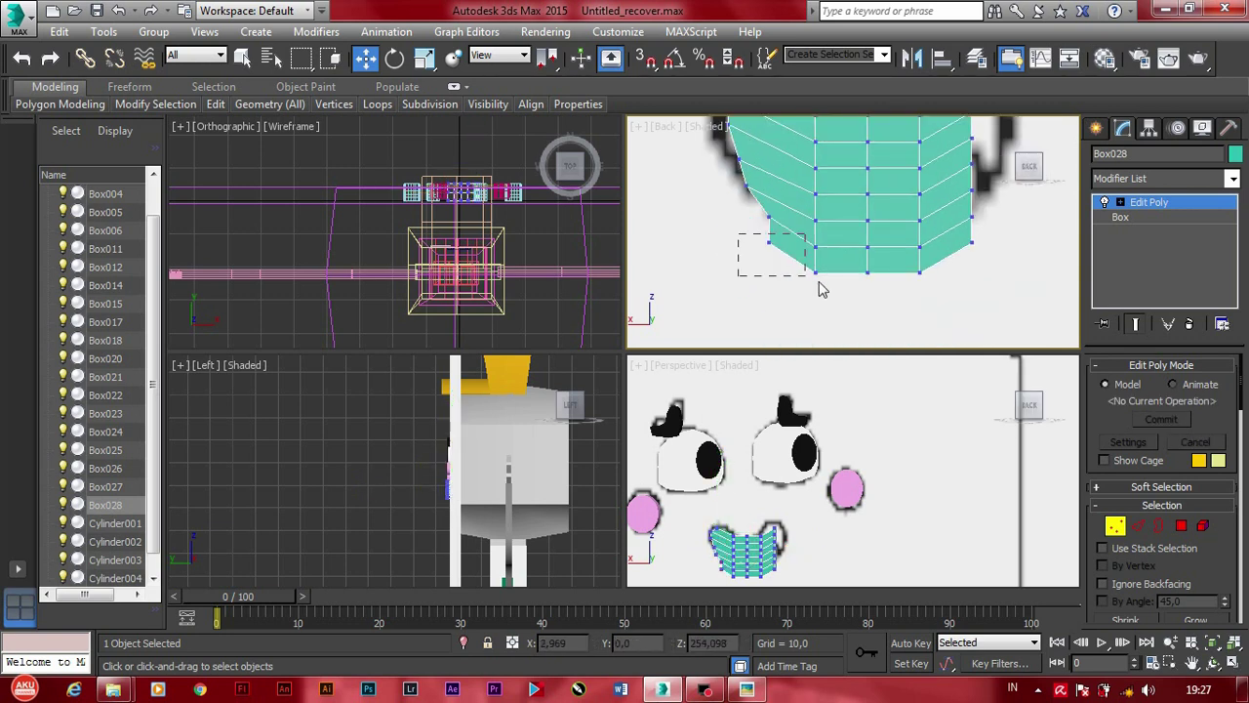
left_click_drag(859, 202, 859, 164)
Step: Raise the upper-left edge and top-left corner, and pull the top-right corner inward
middle_click_drag(934, 115, 915, 158)
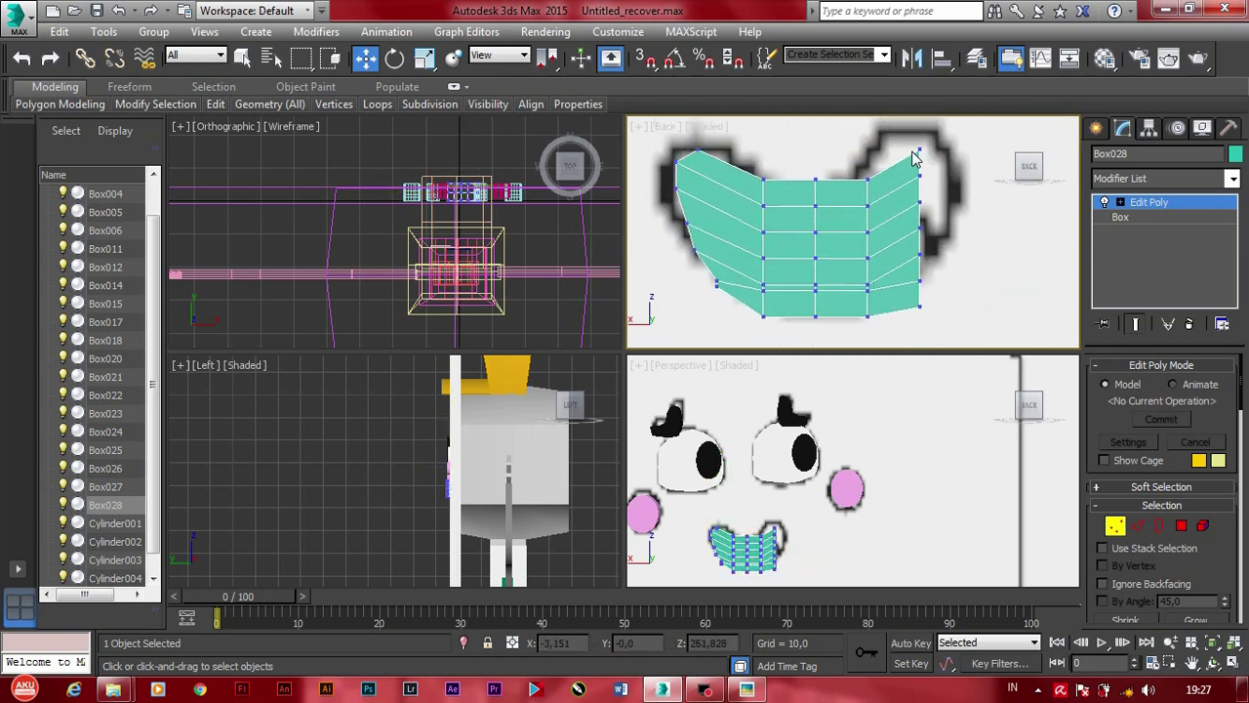
left_click(919, 152)
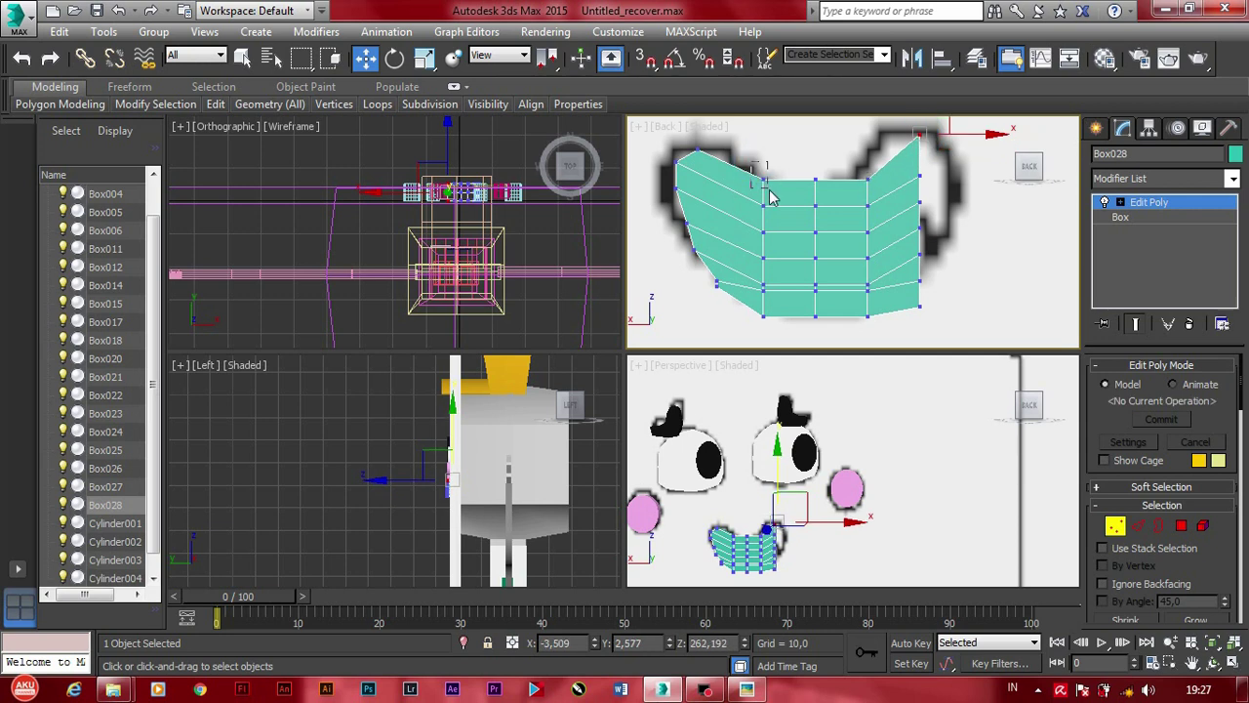
left_click(745, 168)
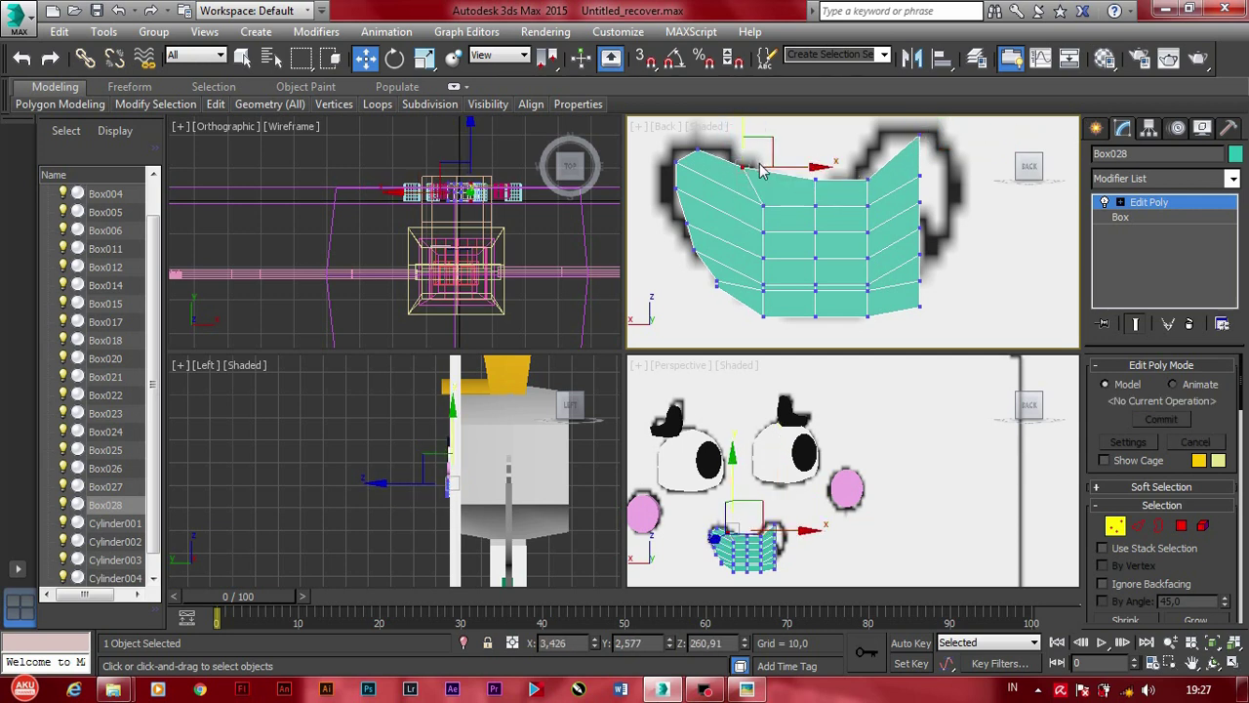
left_click_drag(763, 172, 746, 156)
left_click(675, 161)
middle_click_drag(678, 136, 697, 153)
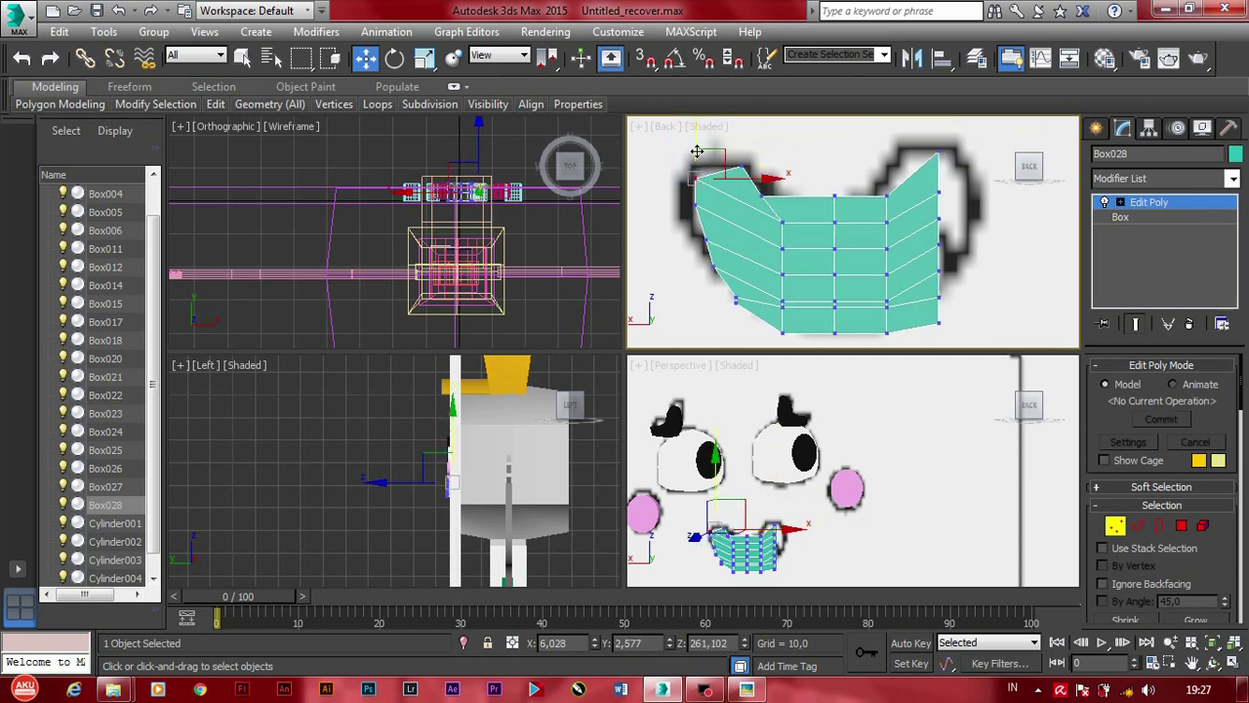
left_click_drag(697, 152, 697, 145)
left_click(937, 152)
left_click_drag(937, 152, 906, 152)
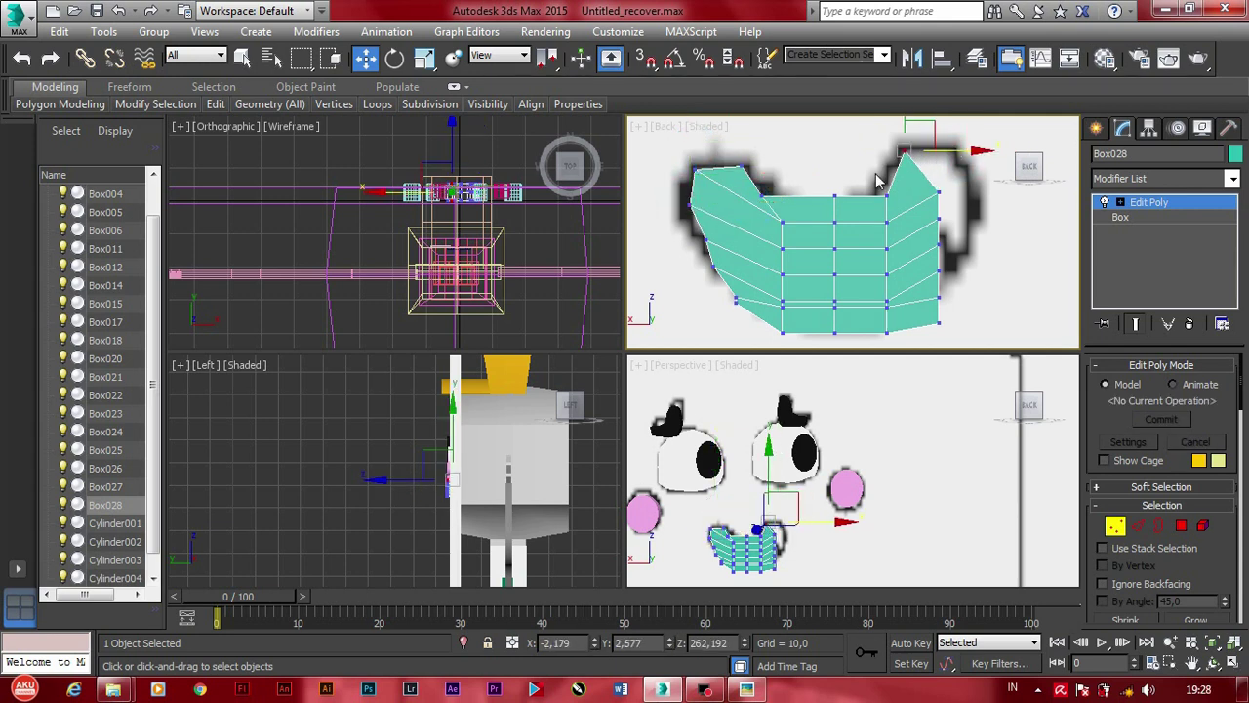
Step: Reshape the right-edge, bottom-right and bottom-centre vertices to round the right side of the smile
left_click(939, 191)
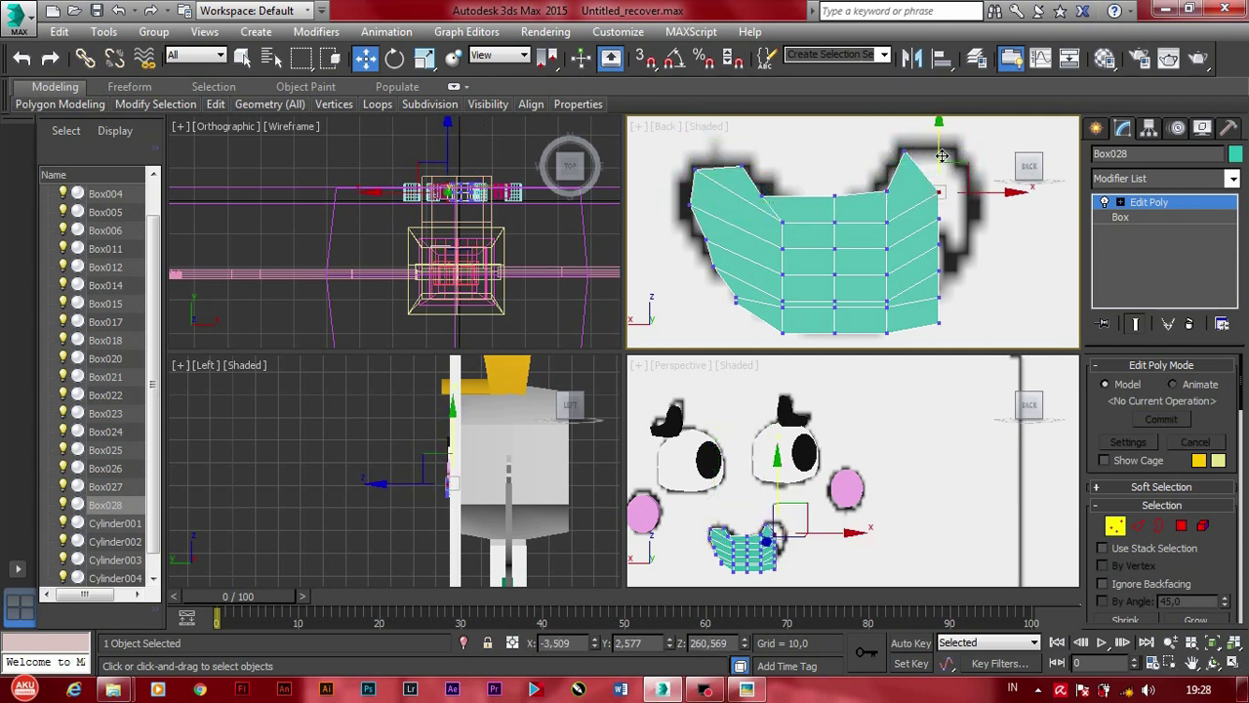
left_click_drag(942, 156, 969, 141)
left_click_drag(939, 244, 940, 262)
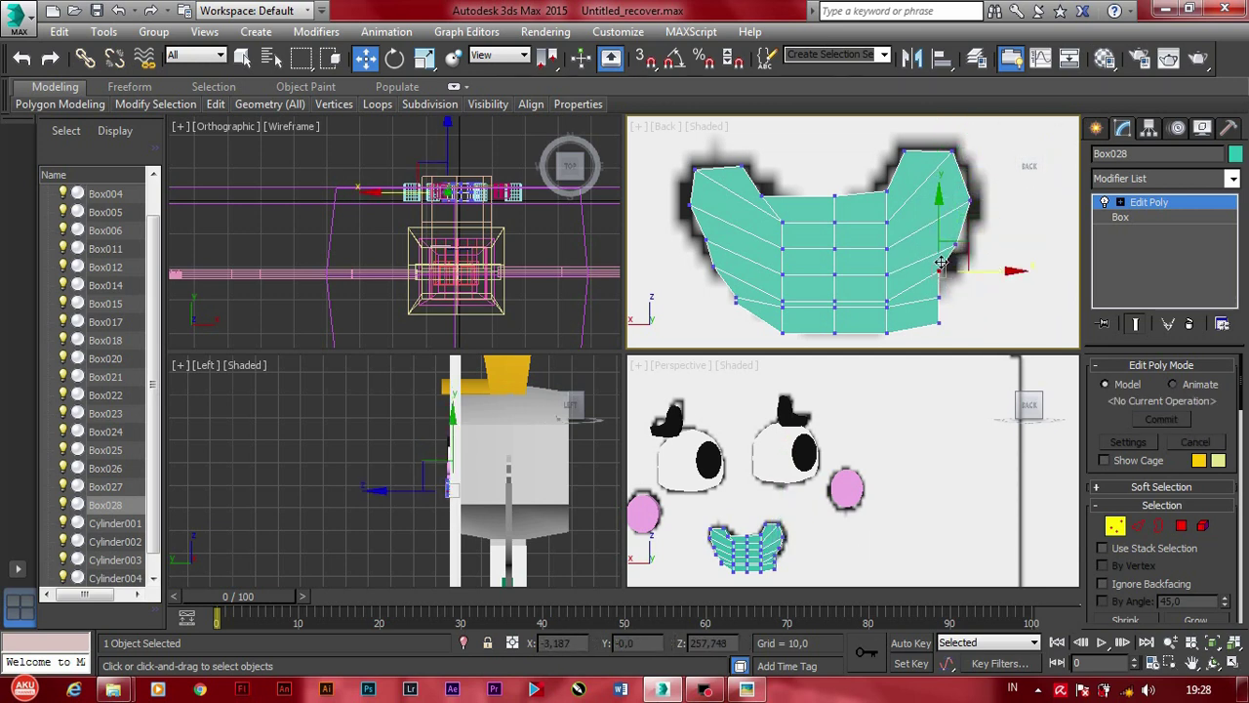
left_click(939, 323)
left_click_drag(957, 324, 926, 324)
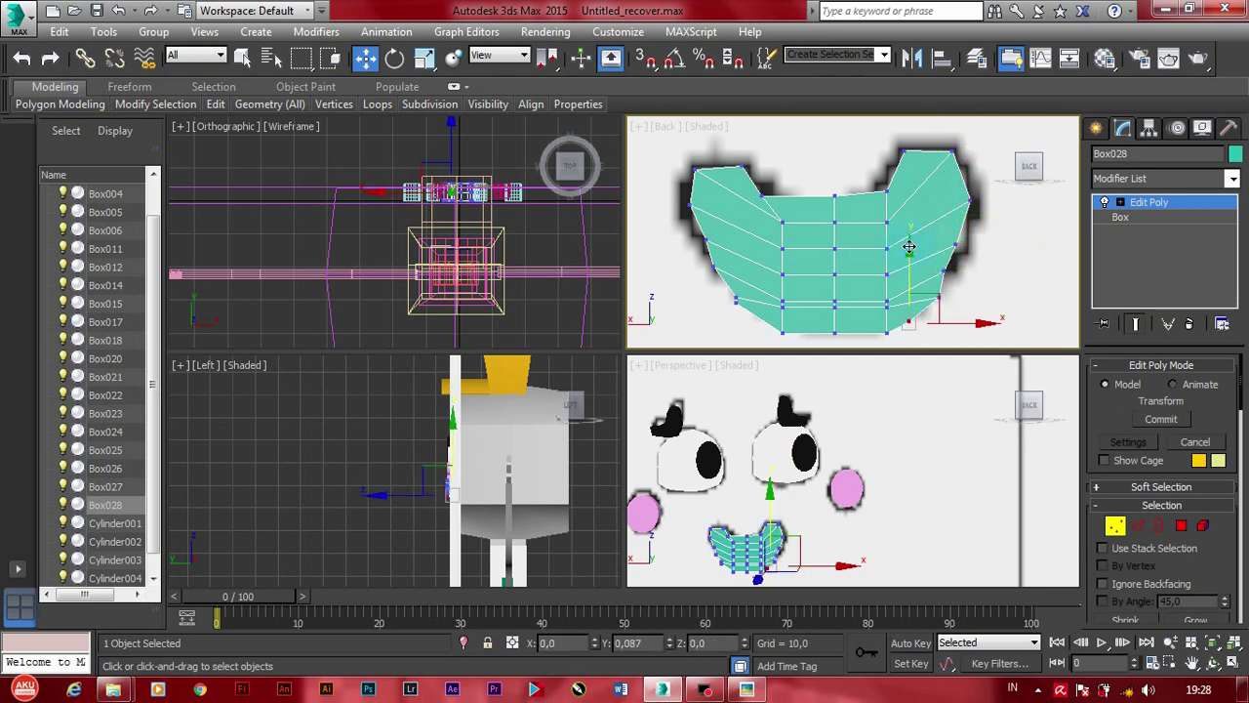
left_click(834, 332)
middle_click_drag(931, 347, 927, 320)
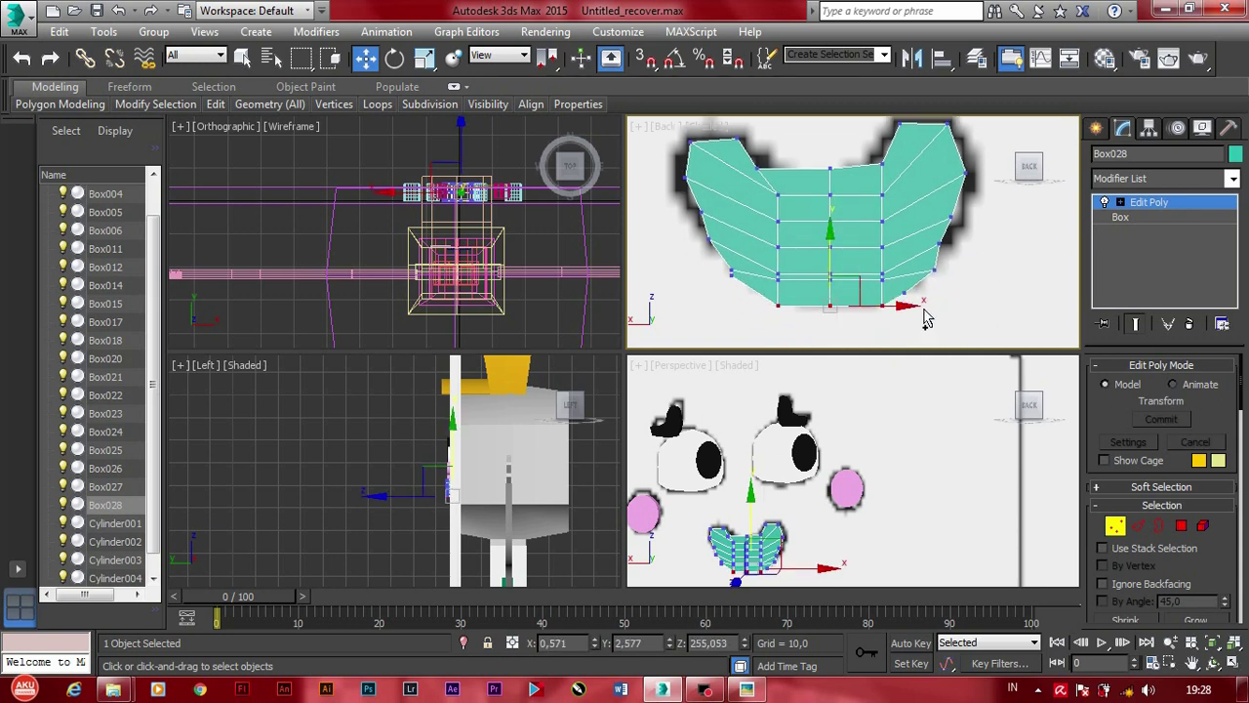
Step: Pull the top-centre vertex down into a dip and exit Vertex mode
left_click(927, 320)
left_click_drag(859, 254, 849, 201)
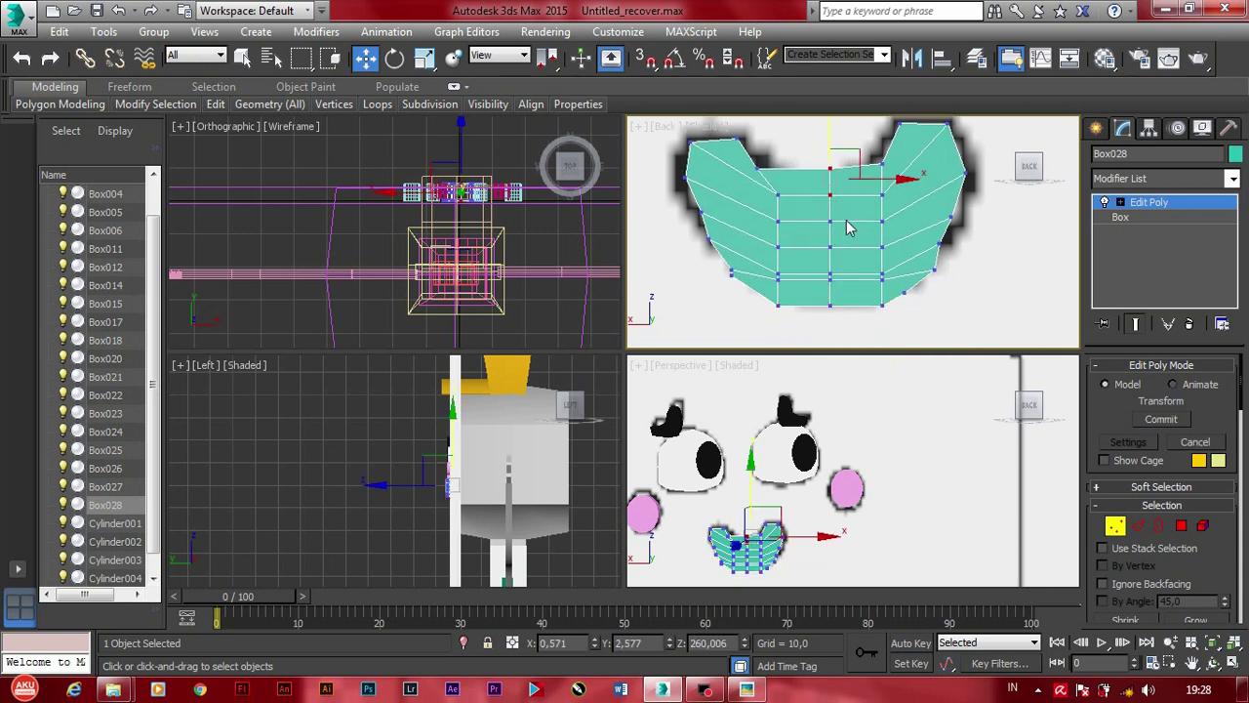
left_click(814, 214)
left_click(831, 248)
left_click(816, 220)
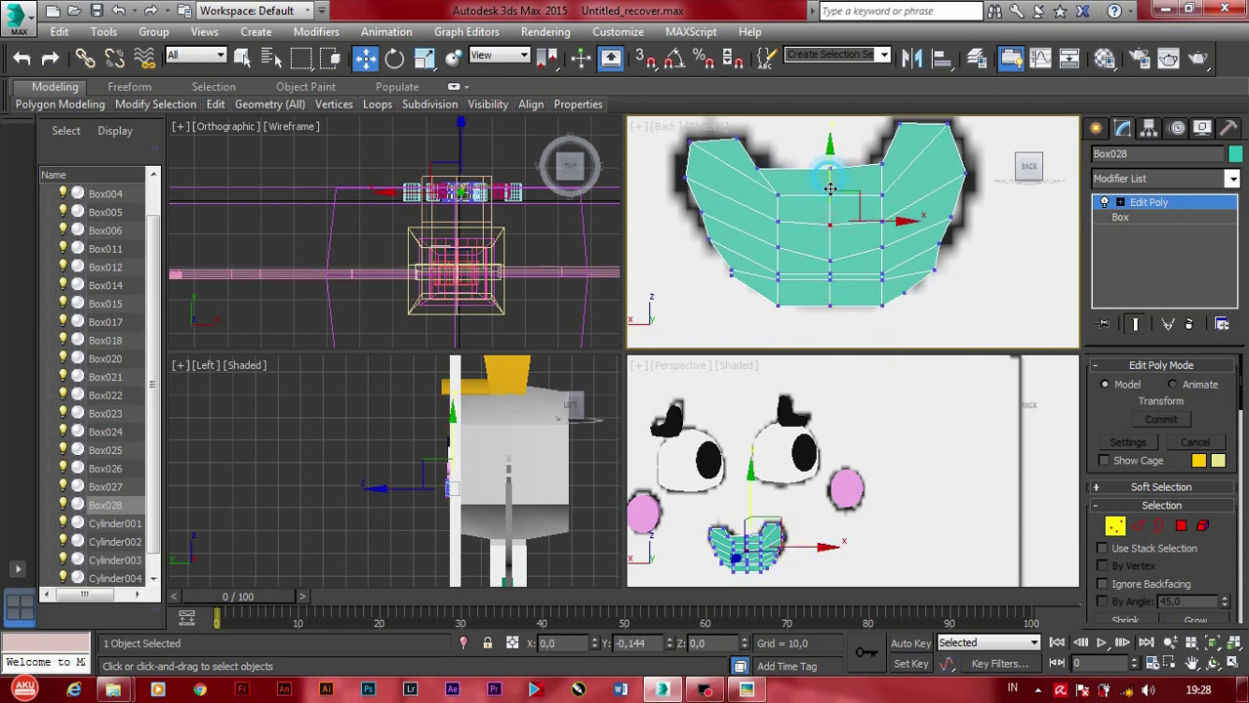
left_click_drag(830, 196, 832, 138)
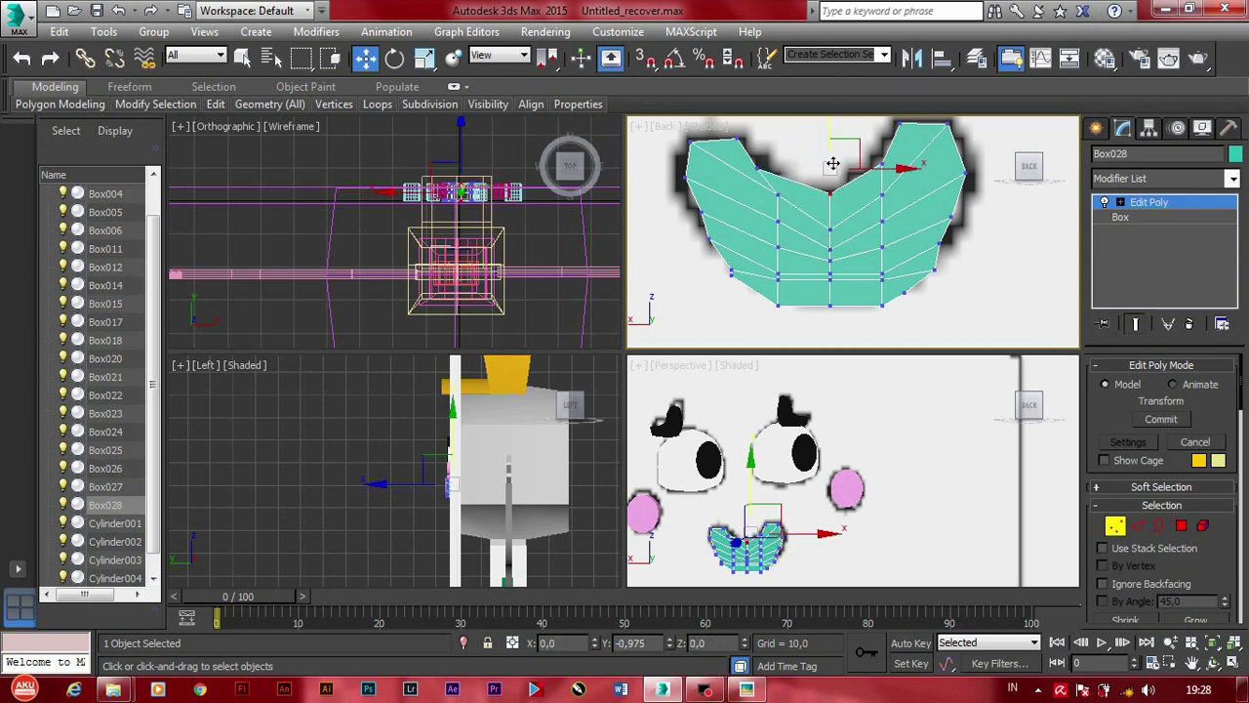
scroll(831, 156, "down", 3)
scroll(832, 156, "down", 2)
left_click(1116, 527)
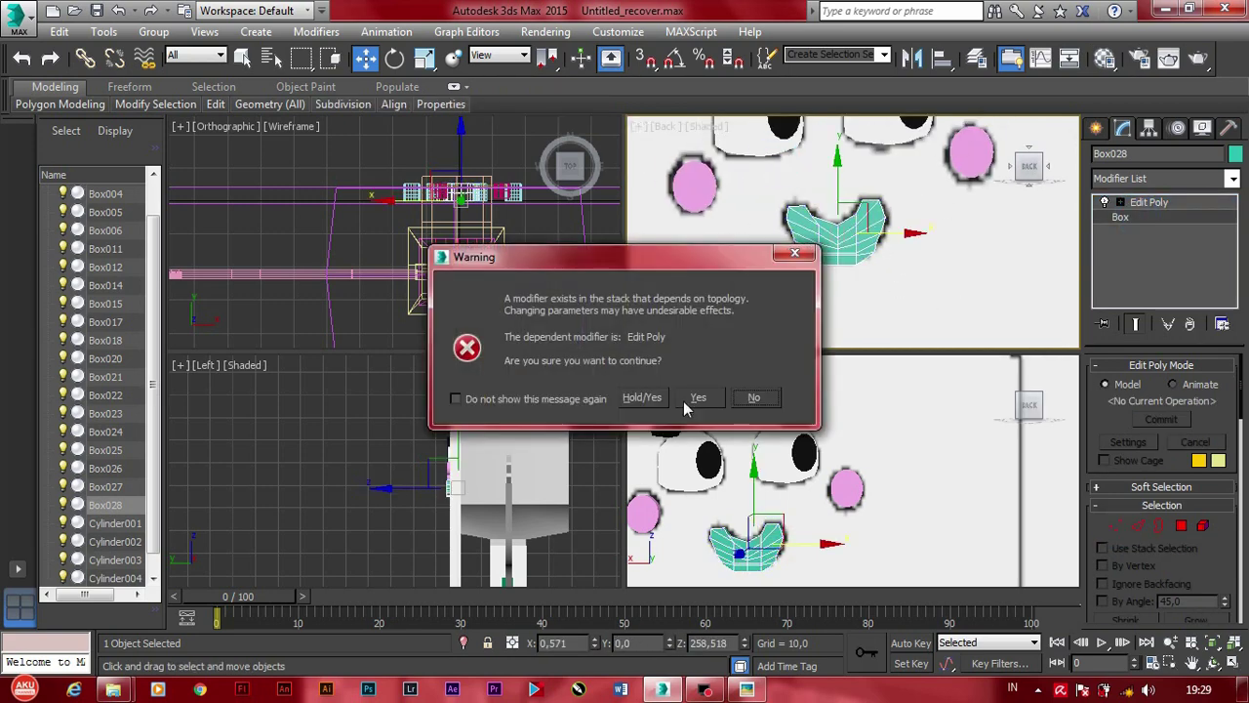
Step: Return to the box's base level and apply the white material to the mouth mesh
left_click(664, 400)
key("m")
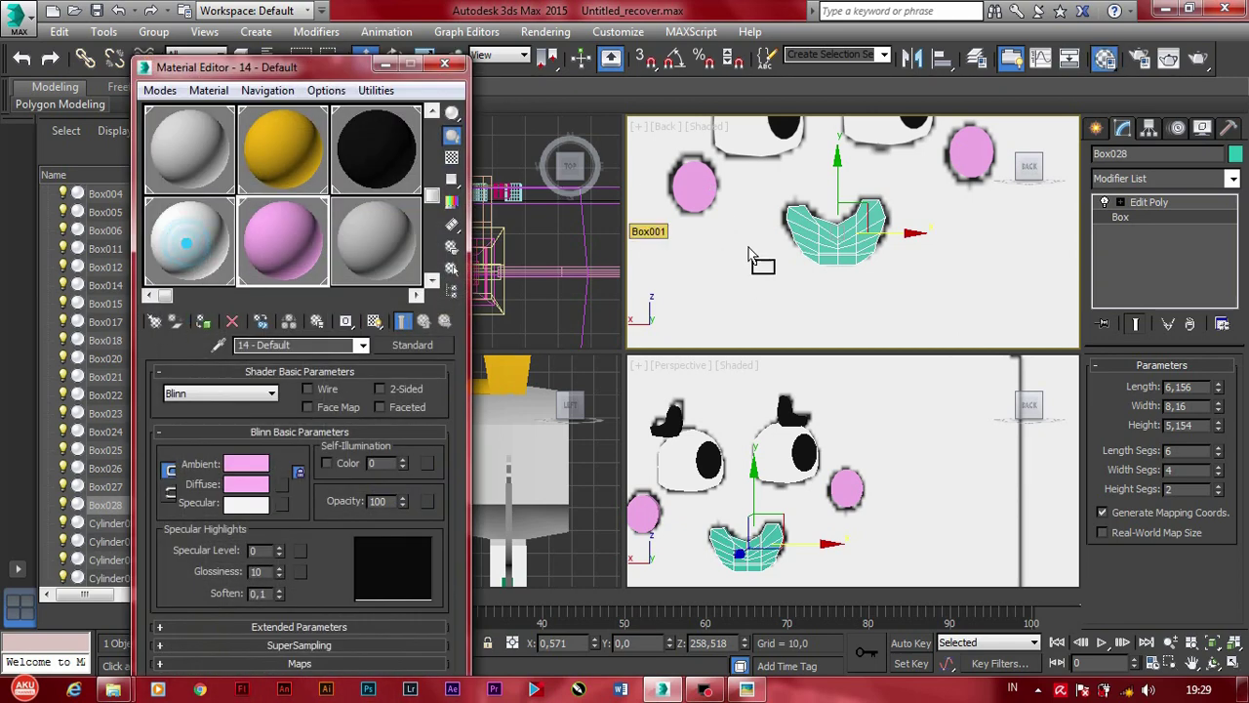
left_click_drag(197, 256, 812, 246)
left_click(445, 68)
Step: Zoom out and orbit the Perspective view to inspect the finished face
scroll(742, 242, "down", 2)
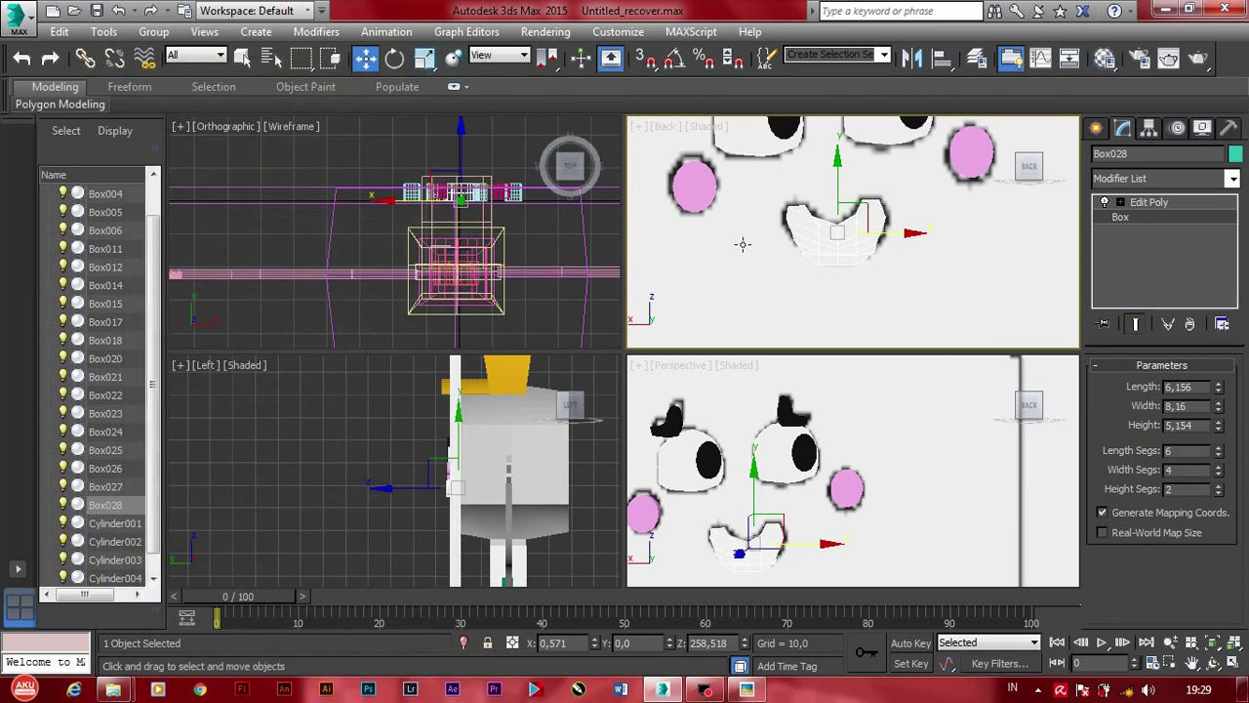
scroll(742, 243, "down", 2)
scroll(742, 242, "down", 2)
scroll(742, 244, "down", 2)
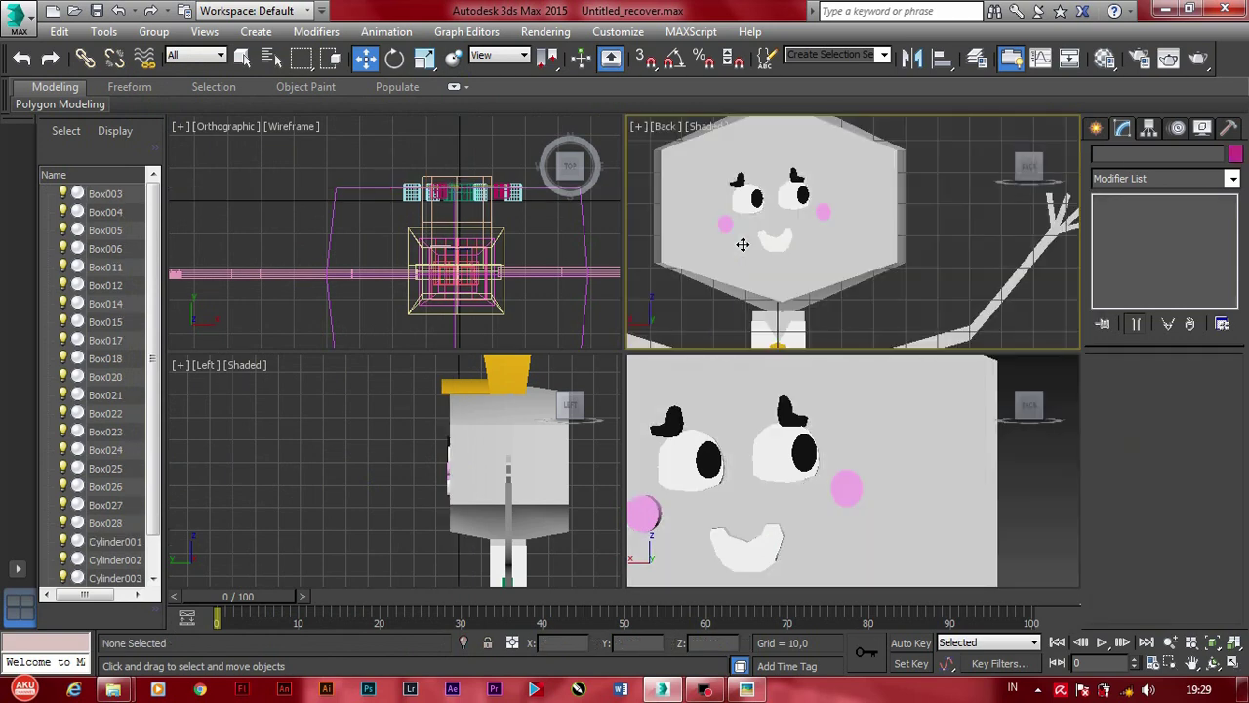
scroll(742, 244, "down", 3)
scroll(741, 244, "down", 3)
scroll(532, 444, "down", 4)
scroll(532, 447, "down", 3)
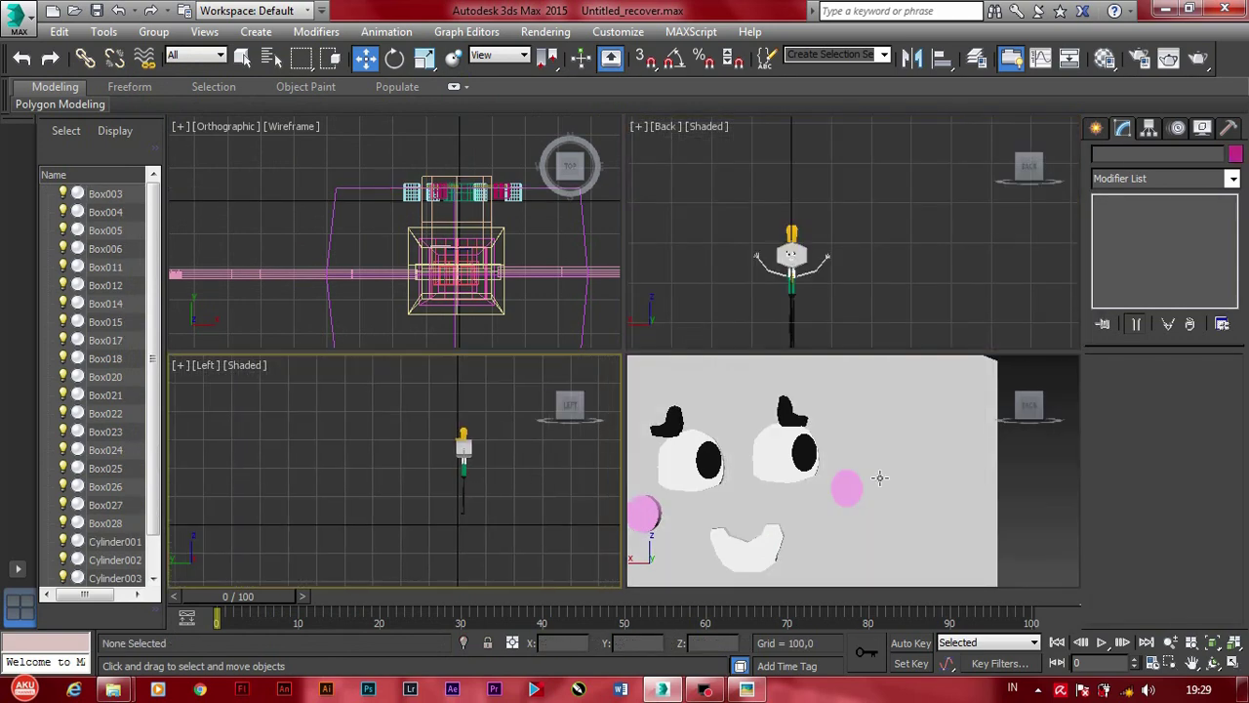
scroll(878, 473, "down", 4)
scroll(924, 463, "up", 2)
scroll(881, 469, "down", 1)
scroll(880, 469, "down", 2)
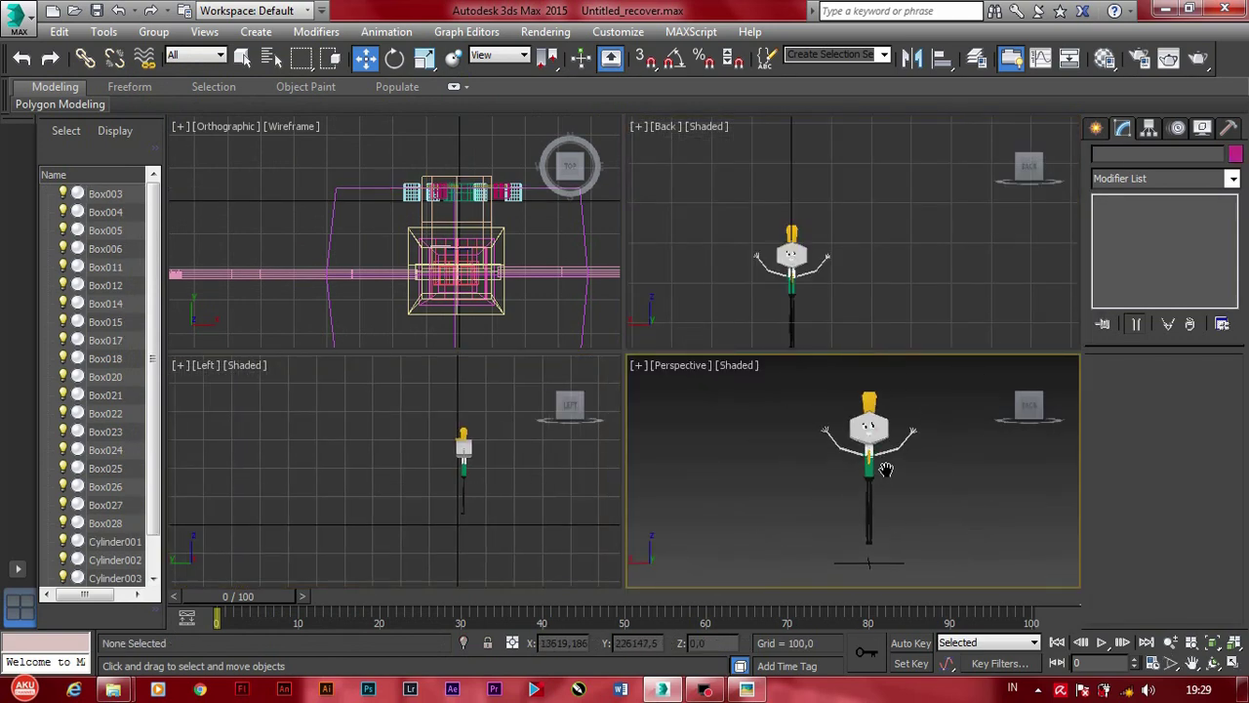
mouse_move(880, 469)
middle_mouse_down("alt")
mouse_move(918, 459)
mouse_move(966, 479)
mouse_move(898, 460)
mouse_move(976, 459)
mouse_move(892, 424)
middle_mouse_up("alt")
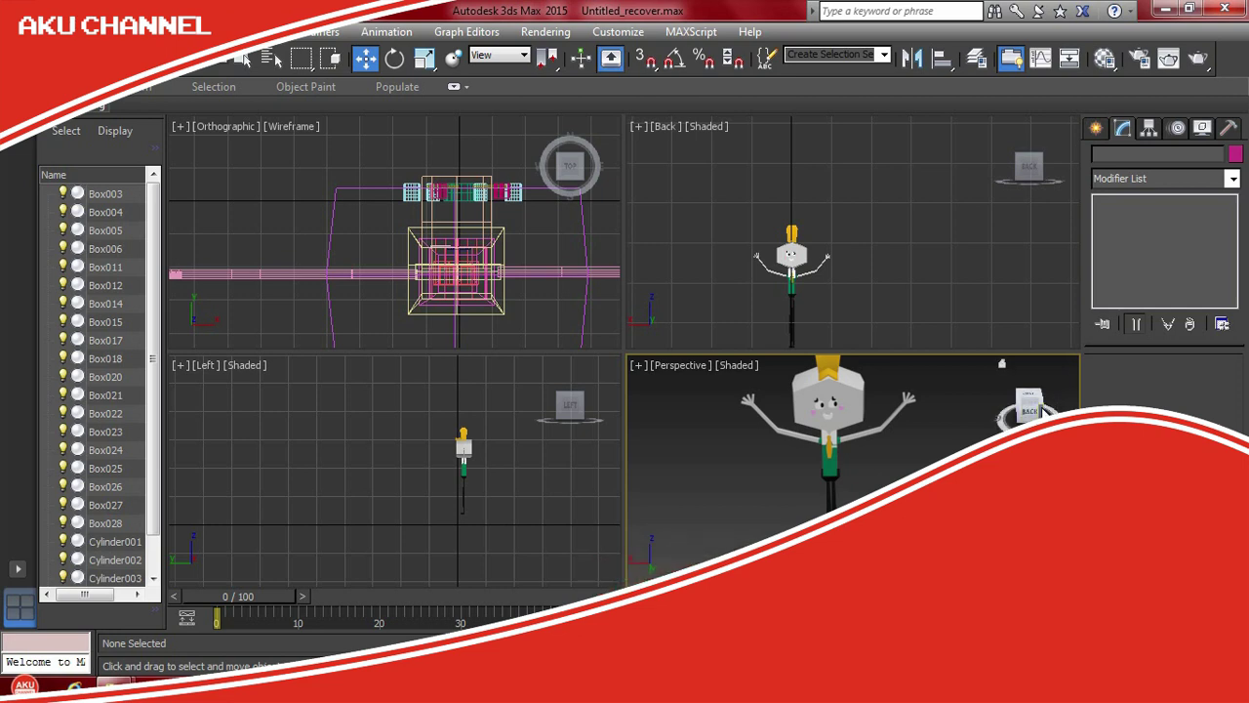
Step: Orbit and zoom the Perspective view to inspect the character from angled views
left_click_drag(1043, 410, 900, 458)
scroll(900, 458, "down", 2)
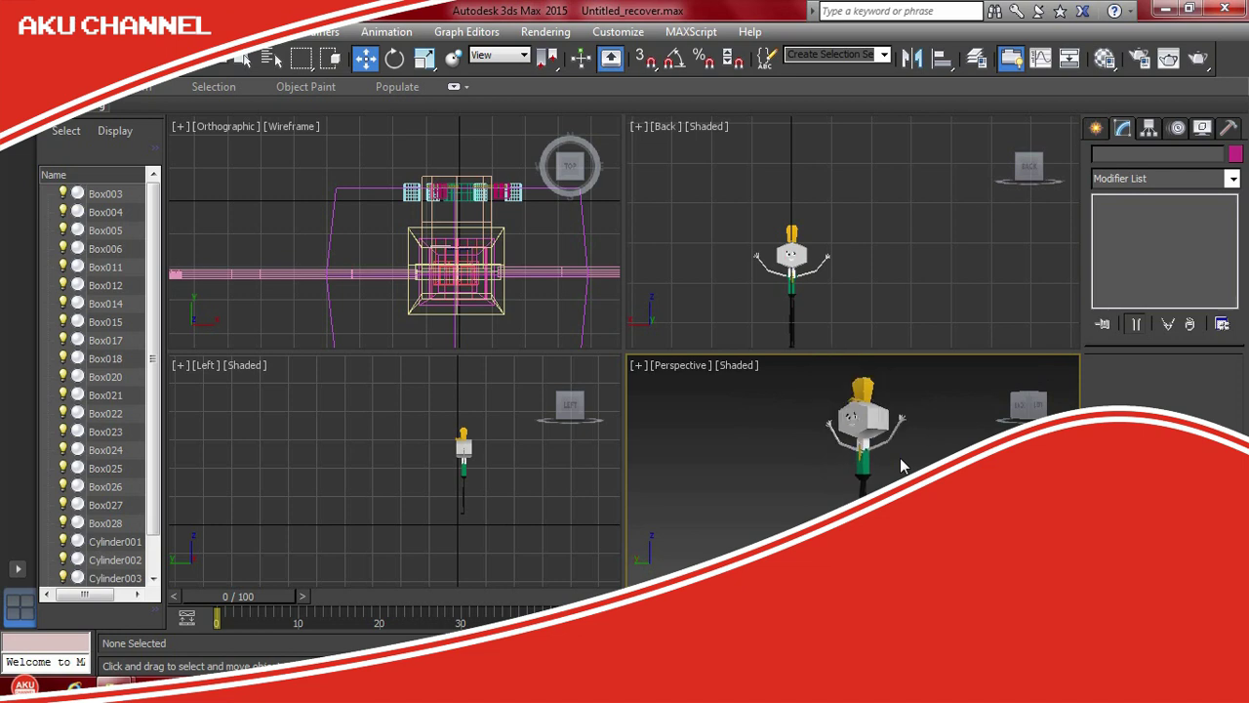
left_click(1018, 410)
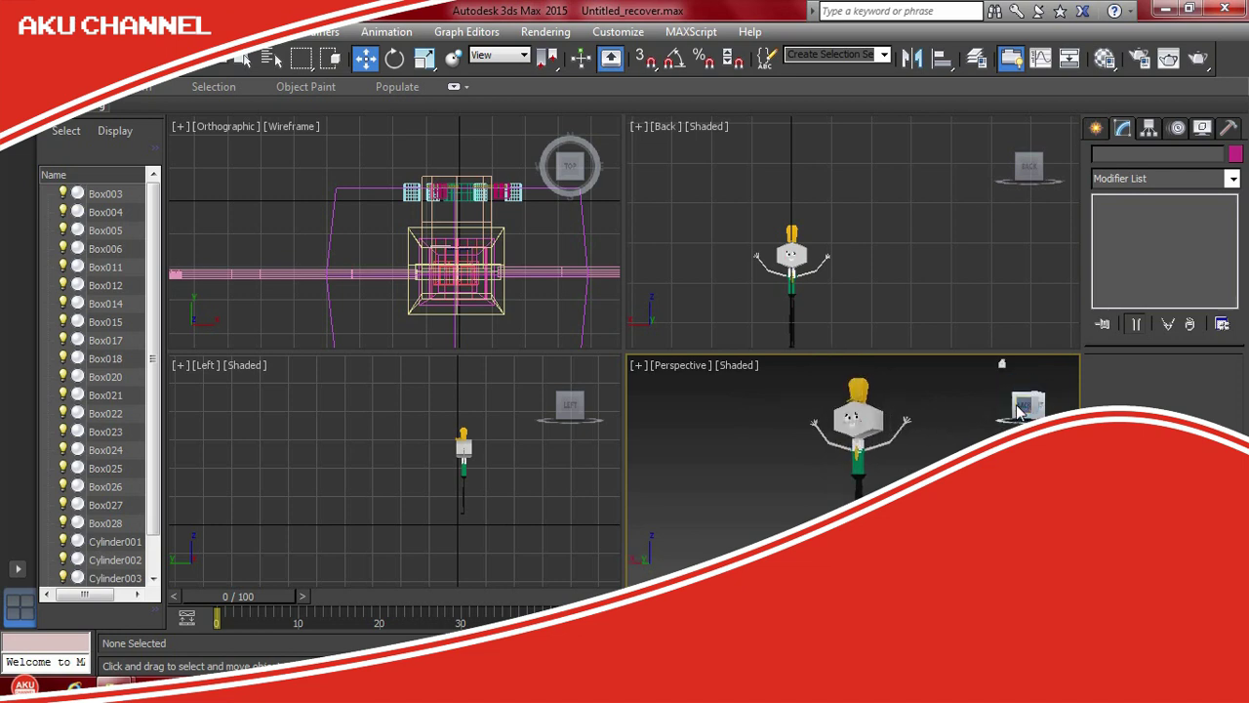
left_click_drag(1023, 406, 854, 459)
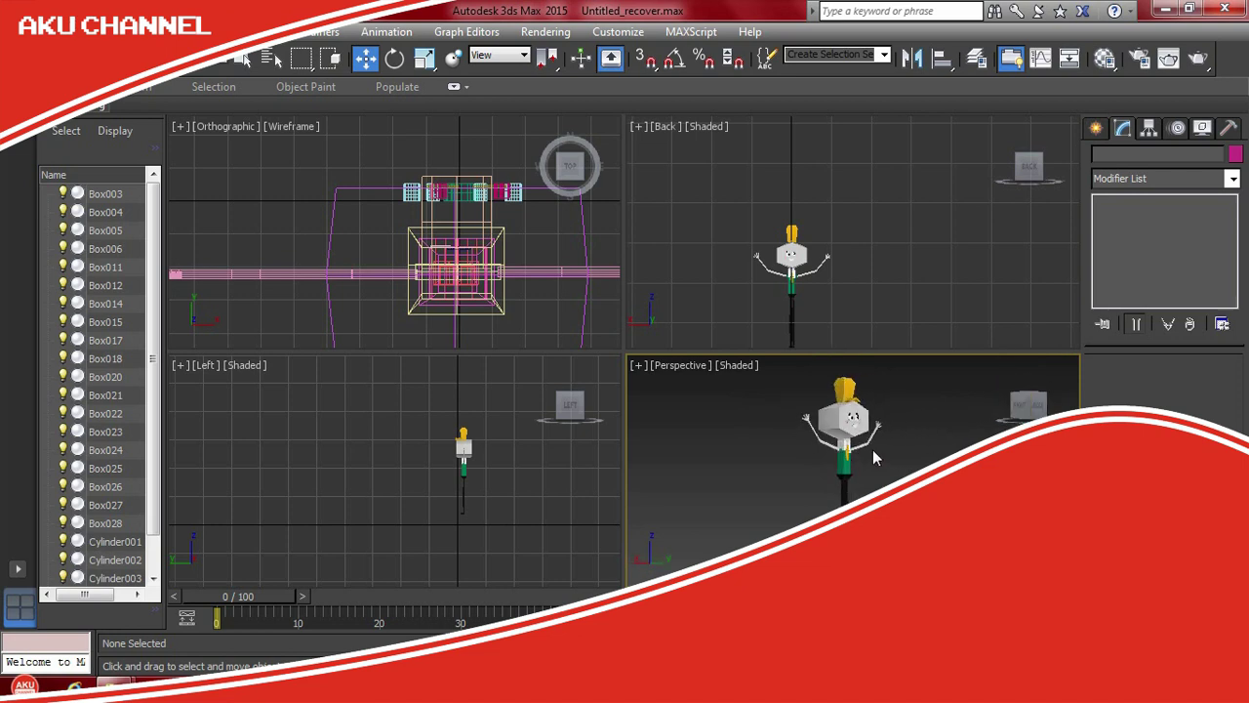
scroll(873, 449, "up", 1)
scroll(873, 449, "down", 1)
scroll(873, 449, "up", 1)
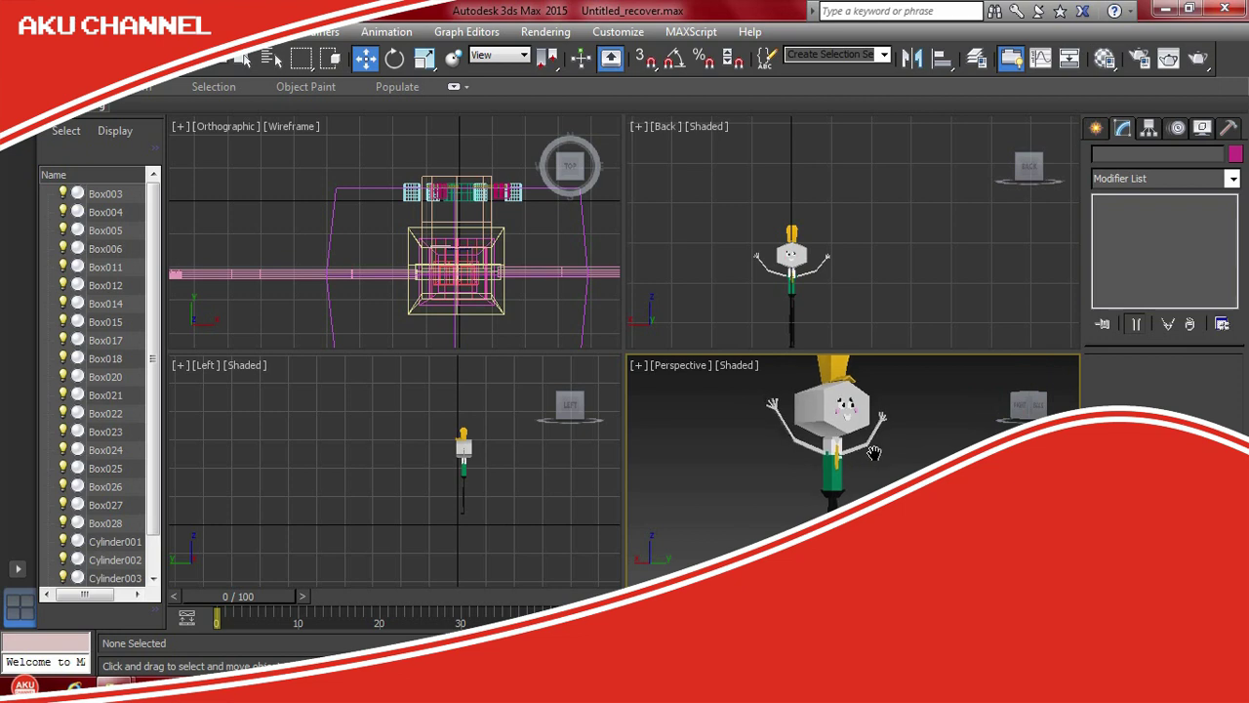
Step: View the character front-on and from a corner, then close 3ds Max
left_click(1036, 409)
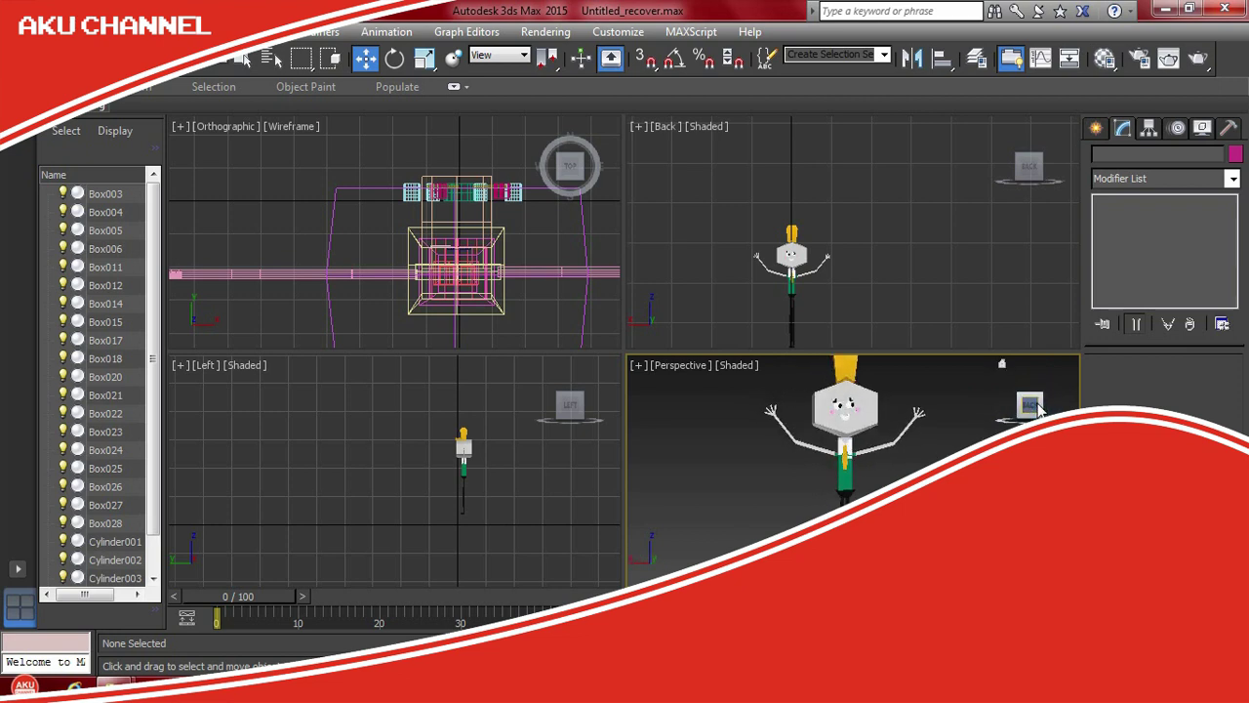
left_click(1022, 410)
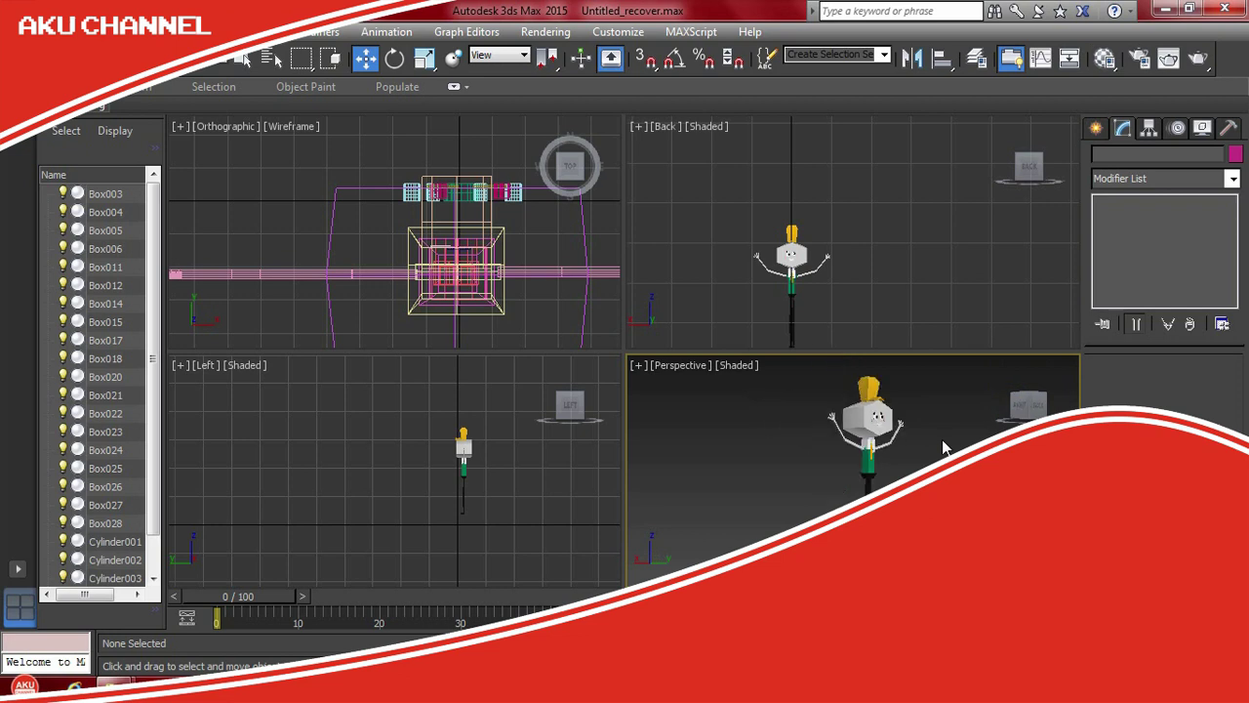
scroll(943, 448, "up", 2)
left_click(1225, 9)
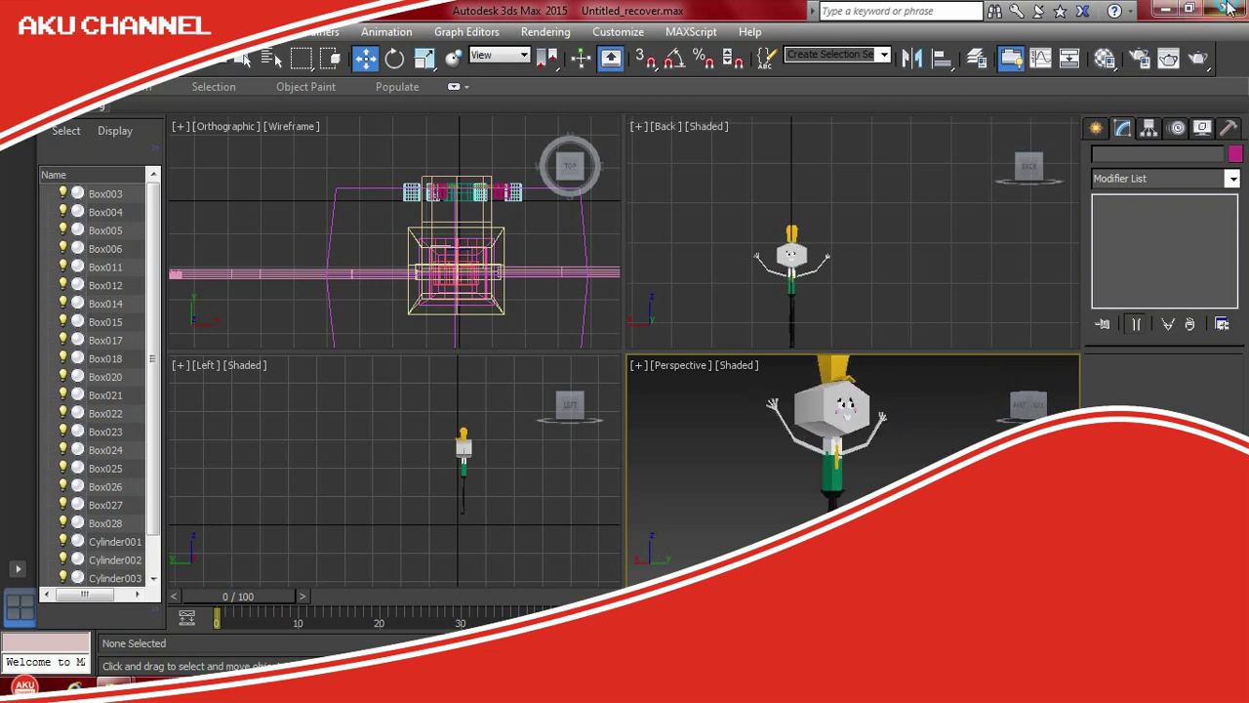